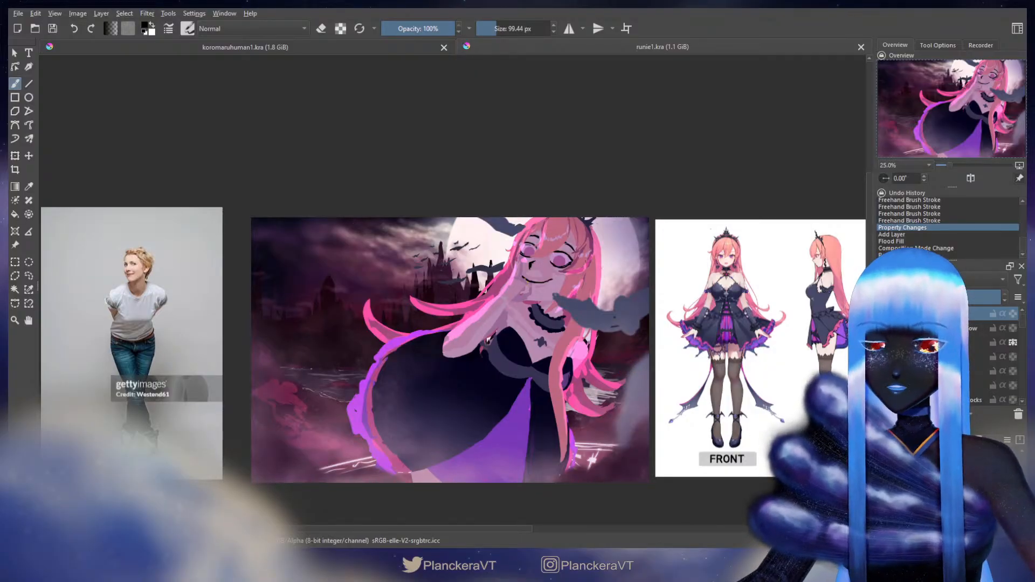
Check the painting's values in greyscale using a temporary black-filled layer with a changed blending mode, and delete that layer.
{"action": "key", "text": "Insert"}
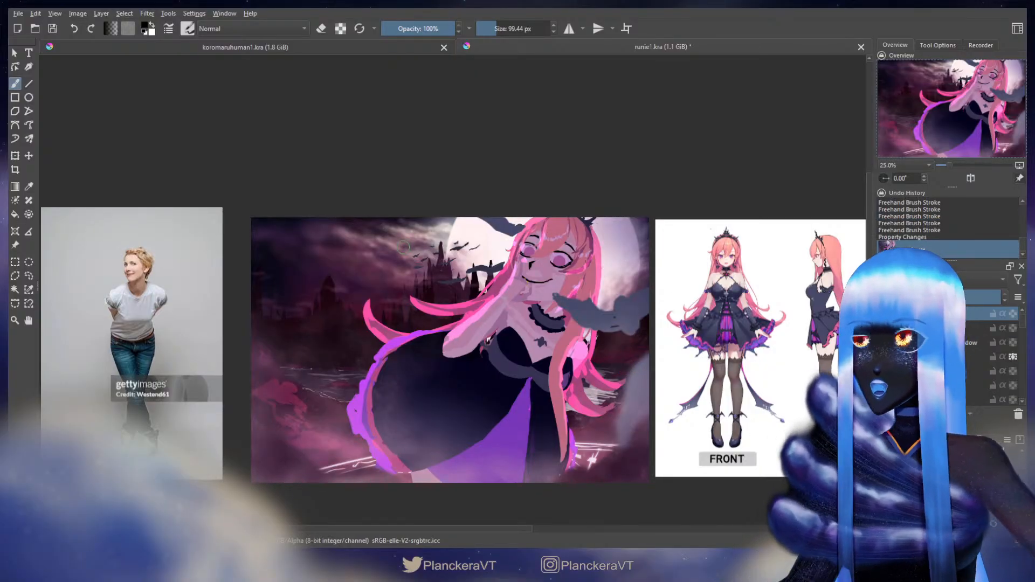
{"action": "left_click", "coordinate": [515, 353]}
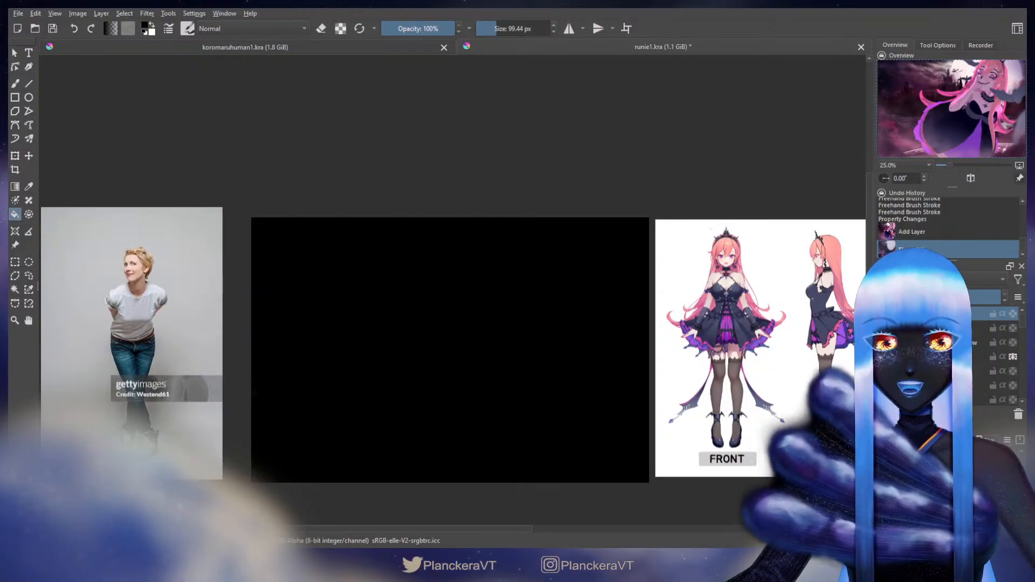
{"action": "left_click", "coordinate": [904, 195]}
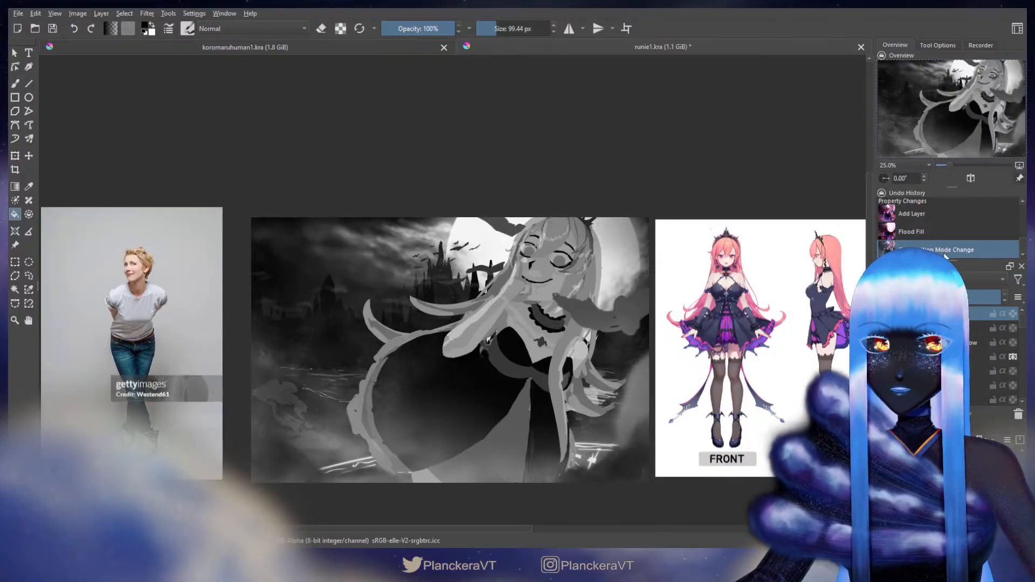
{"action": "key", "text": "shift+Delete"}
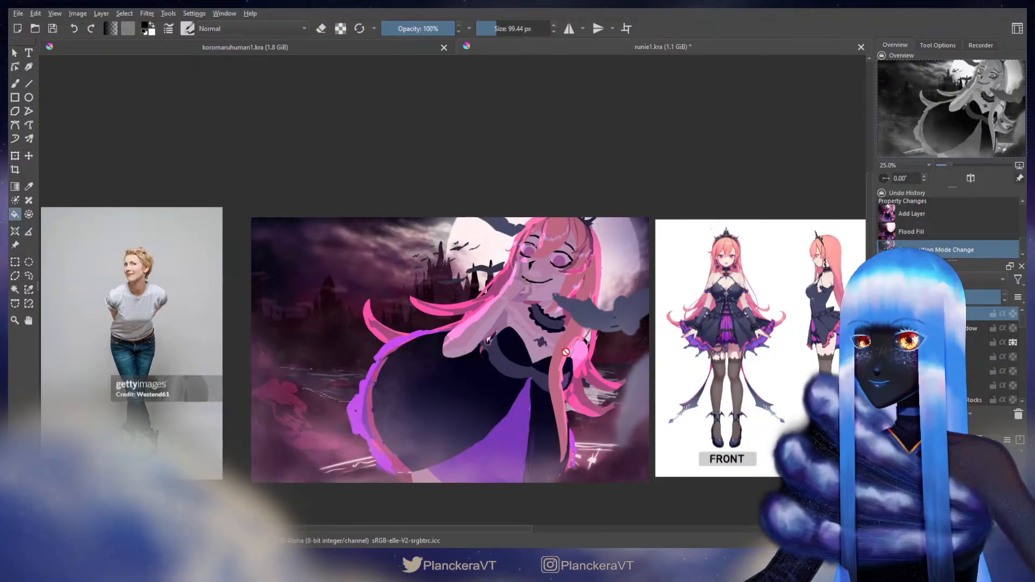
{"action": "key", "text": "b"}
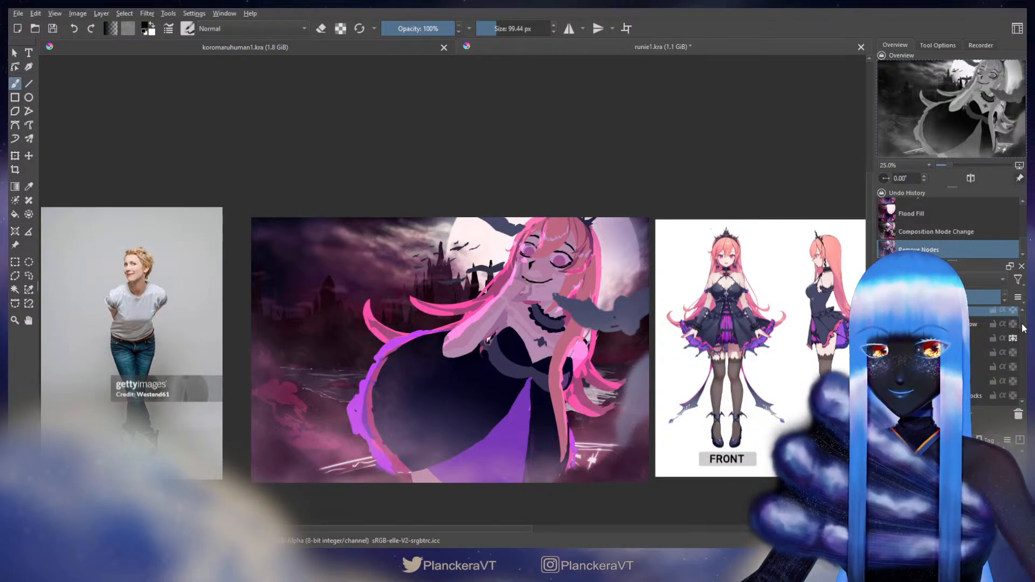
{"action": "key", "text": "shift+Delete"}
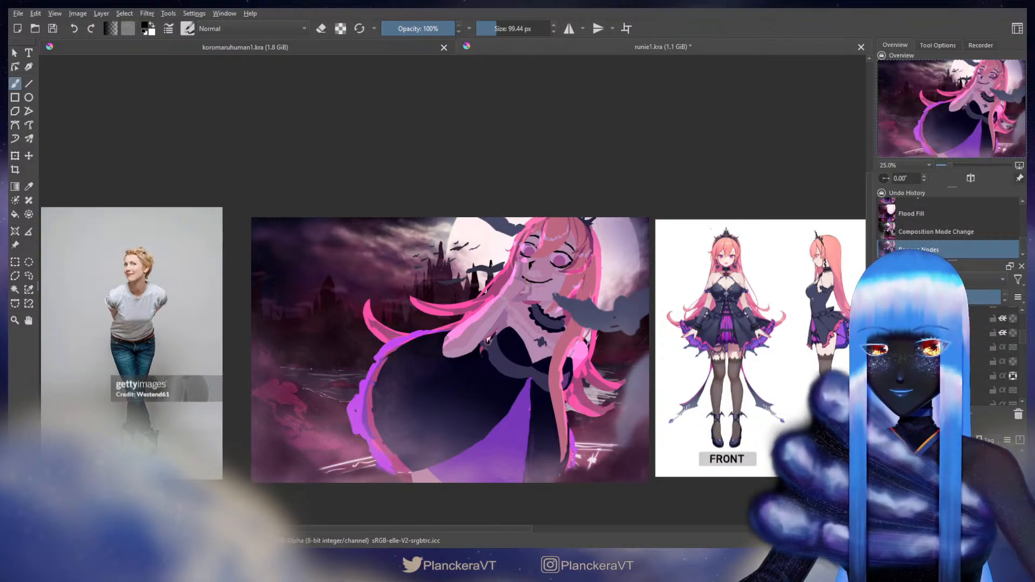
Hide the figure's shading and lighting overlay layers together with the foreground fog and bats.
{"action": "left_click", "coordinate": [884, 318]}
{"action": "left_click", "coordinate": [884, 333]}
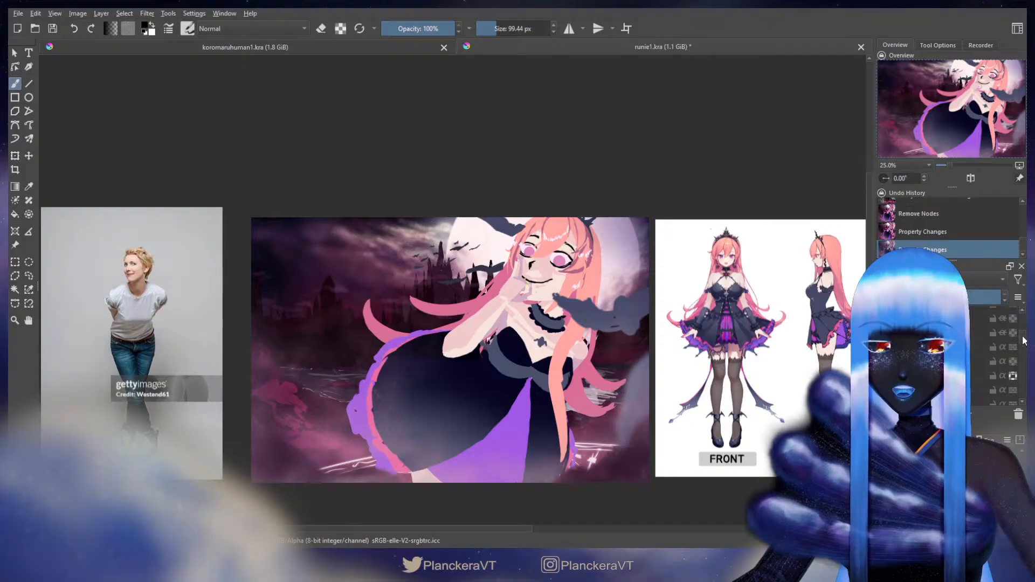
{"action": "scroll", "coordinate": [1025, 328], "scroll_direction": "up", "scroll_amount": 1}
{"action": "left_click", "coordinate": [884, 325]}
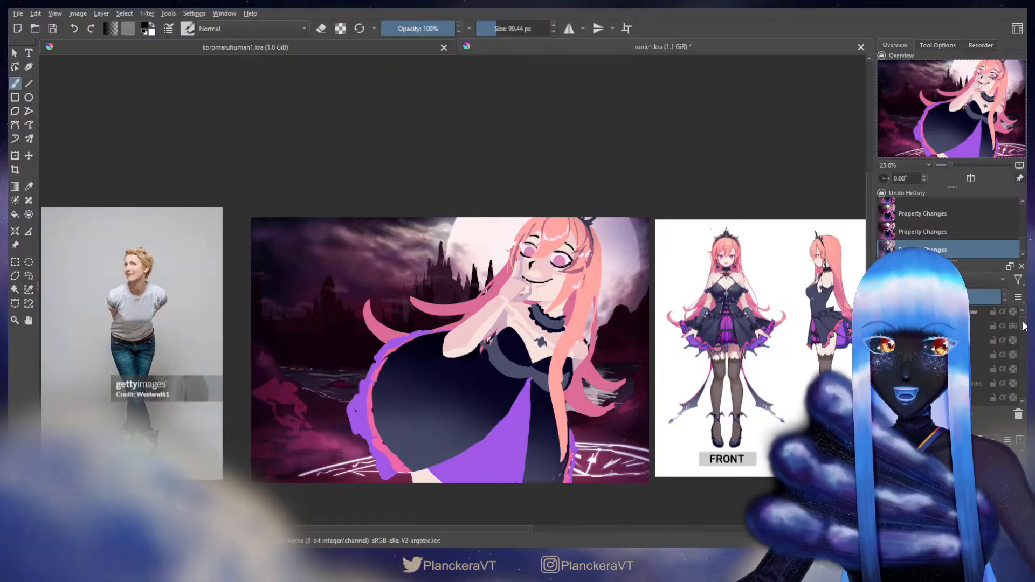
Select the lashes and eye white layers together and adjust their placement on the face with the Transform tool.
{"action": "left_click_drag", "start_coordinate": [1022, 329], "coordinate": [1018, 341]}
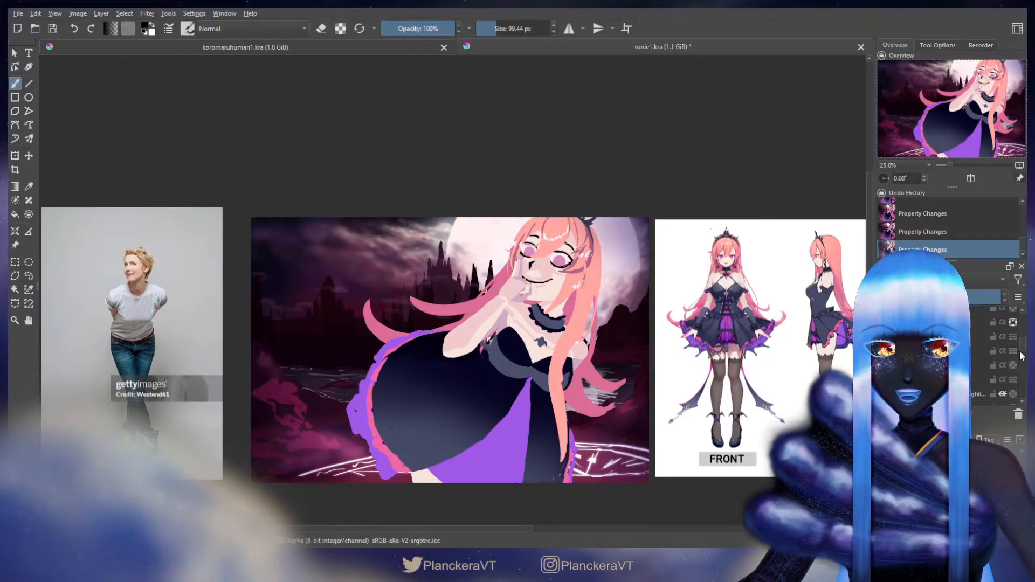
{"action": "left_click_drag", "start_coordinate": [1022, 347], "coordinate": [1024, 361]}
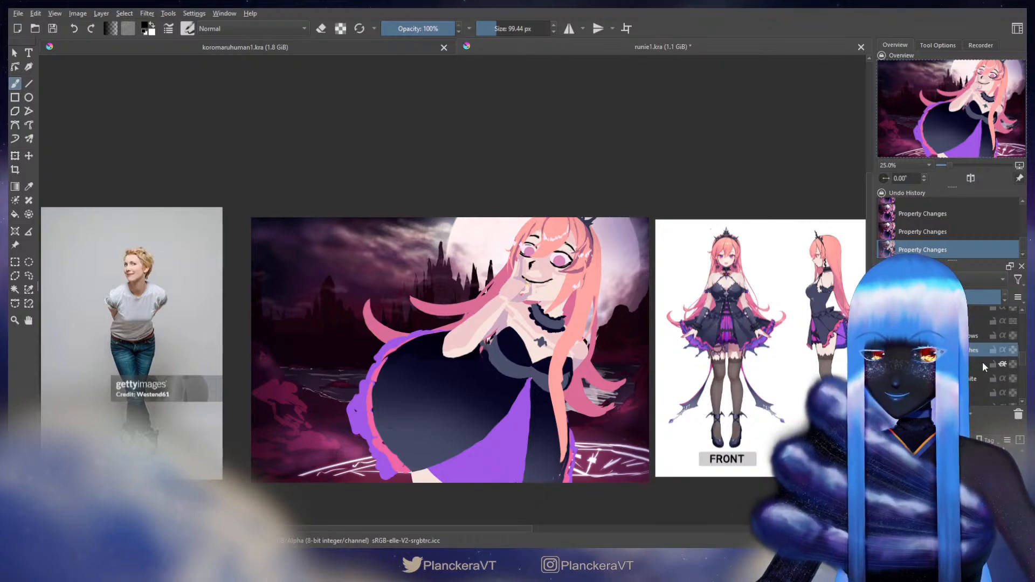
{"action": "left_click", "coordinate": [975, 382], "text": "ctrl"}
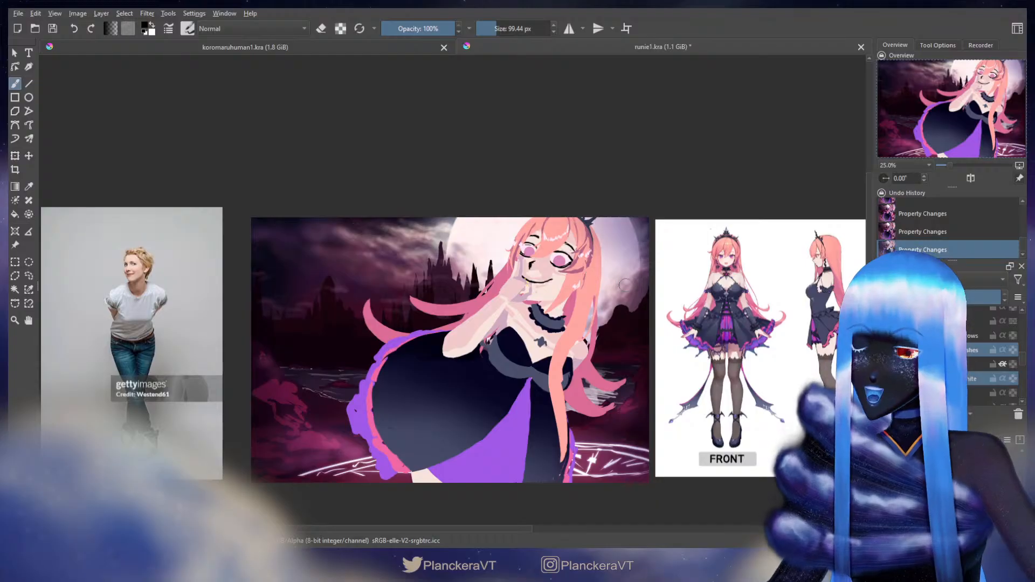
{"action": "key", "text": "ctrl+t"}
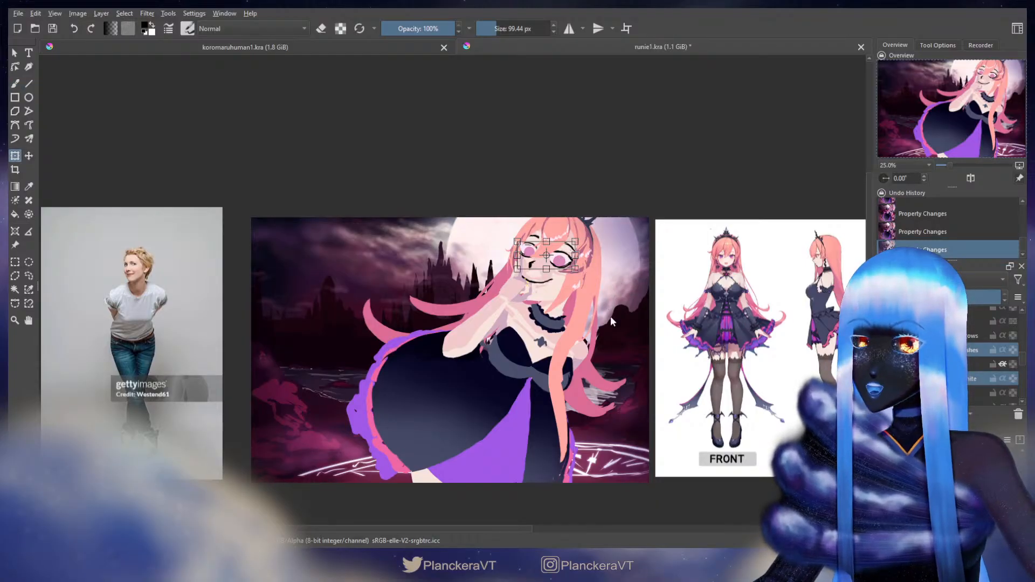
{"action": "key", "text": "b"}
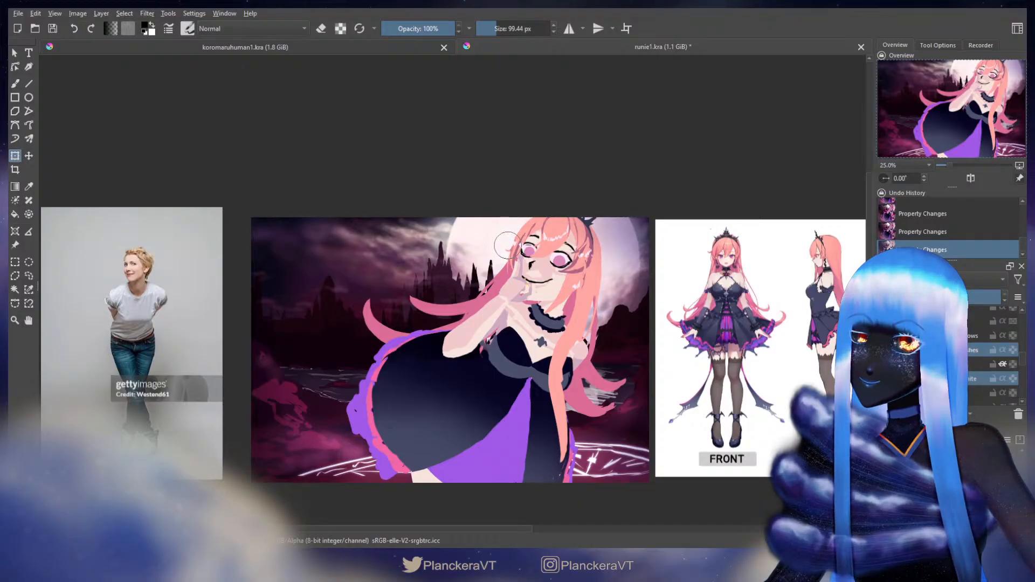
{"action": "key", "text": "b"}
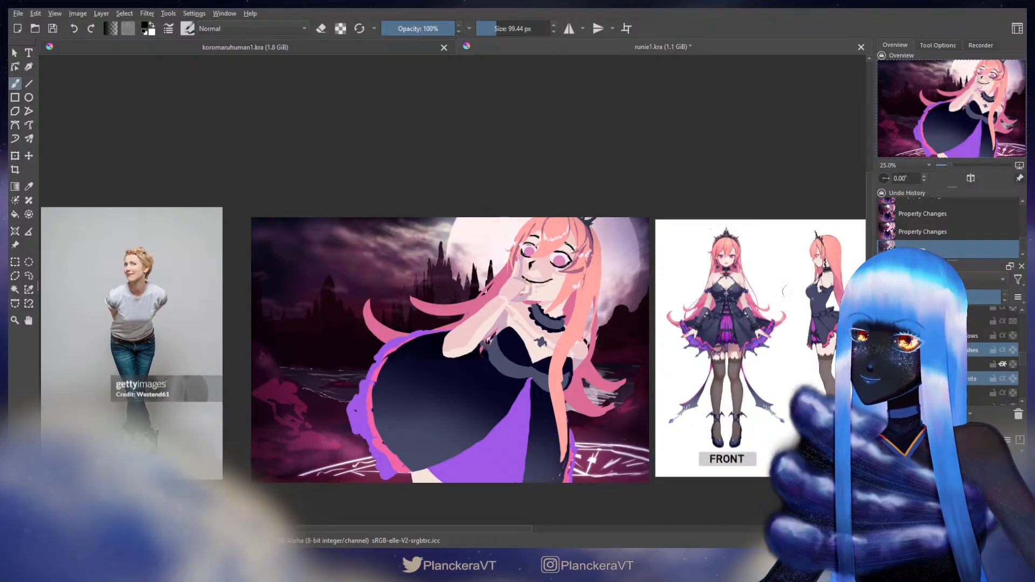
Select the group above the eye layers and nudge it slightly left with the Move tool.
{"action": "key", "text": "Page_Up"}
{"action": "key", "text": "Page_Up"}
{"action": "key", "text": "t"}
{"action": "left_click_drag", "start_coordinate": [598, 267], "coordinate": [596, 267]}
{"action": "key", "text": "b"}
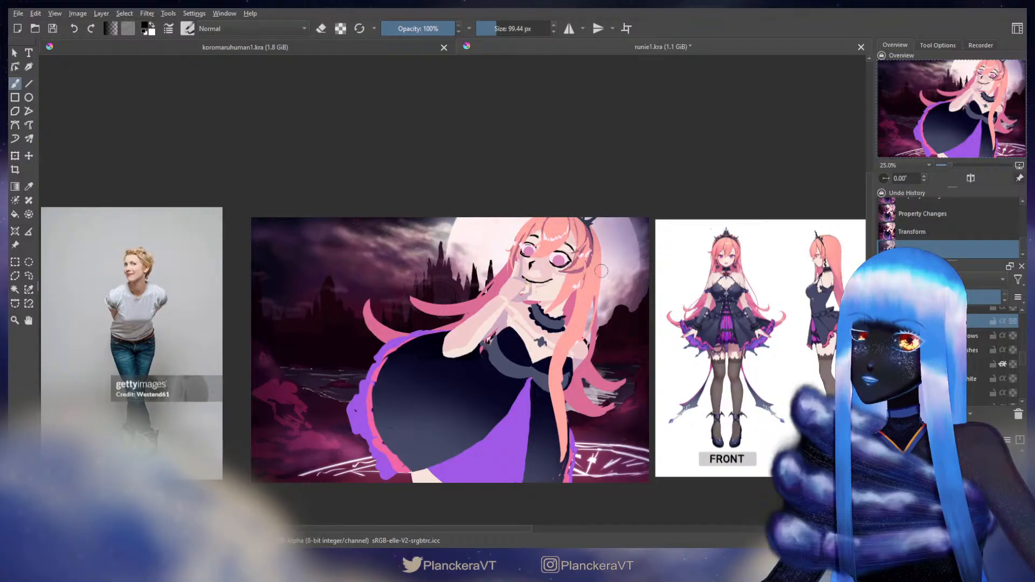
Select the head's skin layer below the eyes and adjust it with the Transform tool.
{"action": "scroll", "coordinate": [974, 365], "scroll_direction": "down", "scroll_amount": 1}
{"action": "left_click", "coordinate": [975, 364]}
{"action": "key", "text": "ctrl+t"}
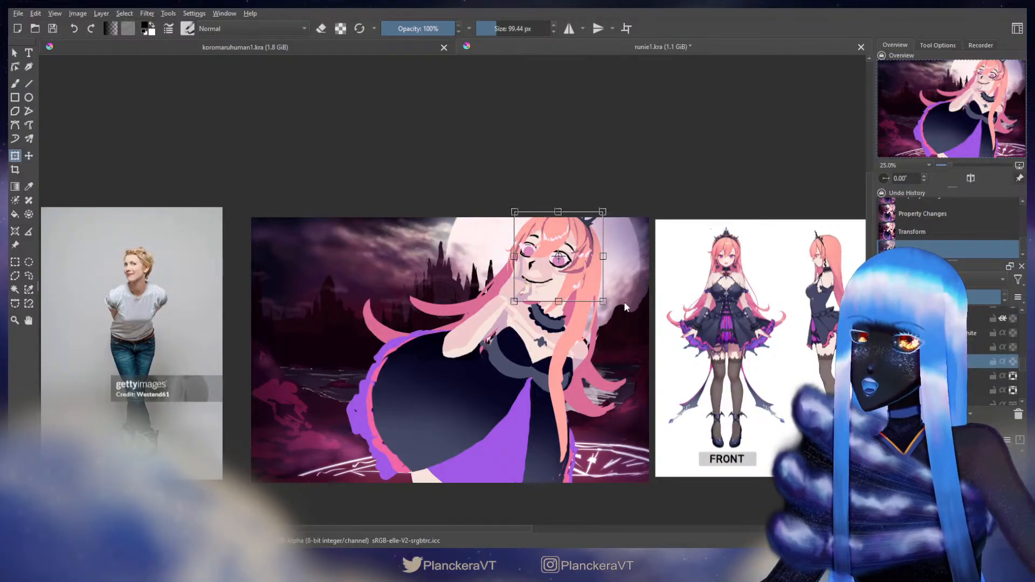
{"action": "key", "text": "b"}
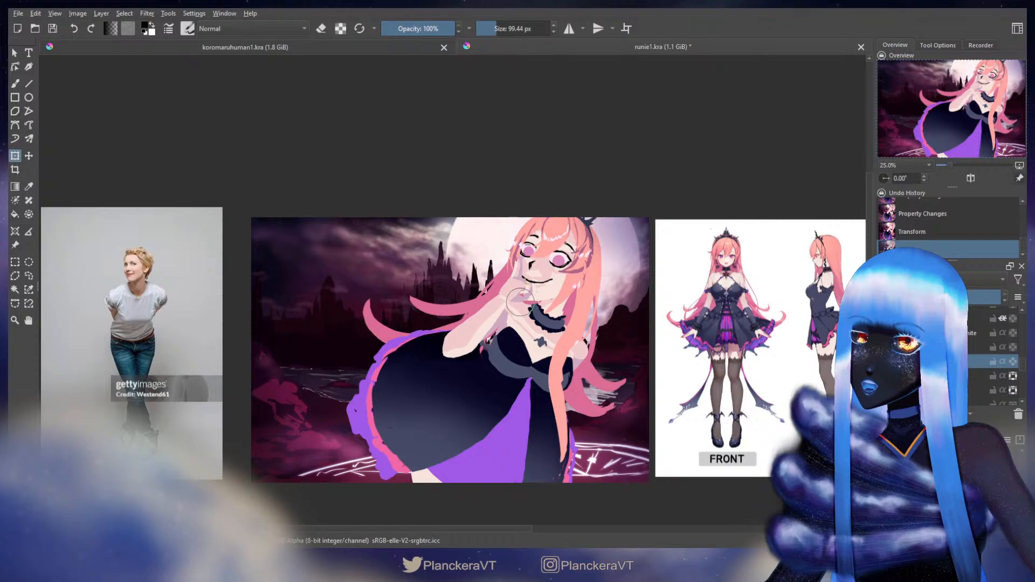
{"action": "key", "text": "Return"}
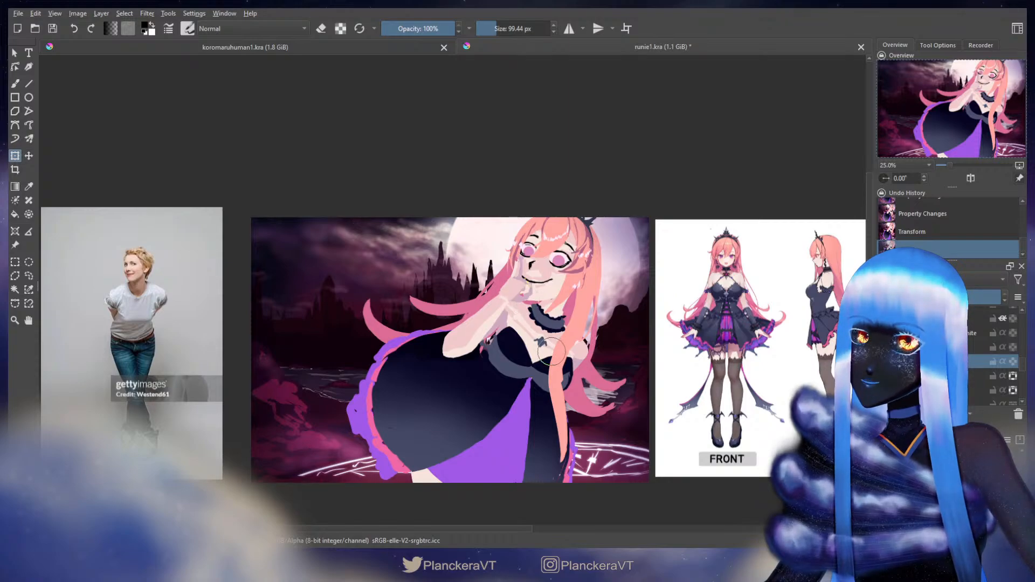
{"action": "key", "text": "b"}
Select the whole head group and move it slightly right and down.
{"action": "left_click_drag", "start_coordinate": [1023, 364], "coordinate": [1021, 344]}
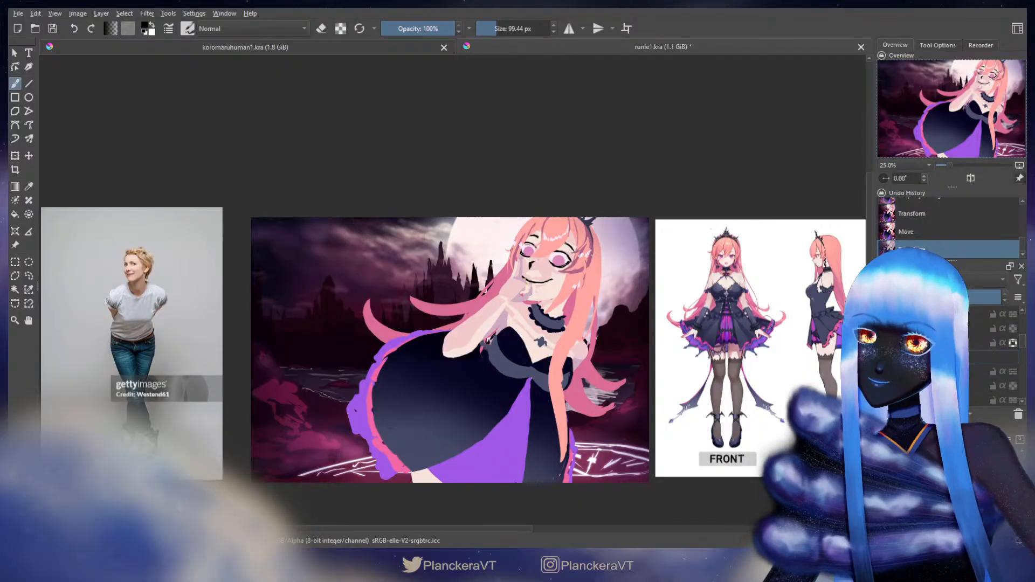
{"action": "key", "text": "Return"}
{"action": "key", "text": "t"}
{"action": "left_click_drag", "start_coordinate": [588, 277], "coordinate": [591, 278]}
{"action": "key", "text": "b"}
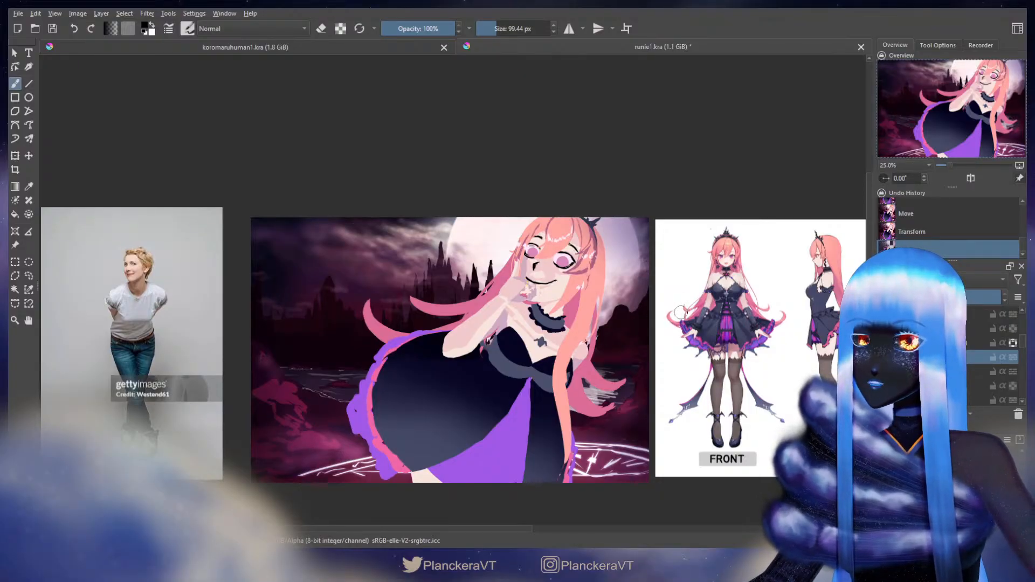
Mirror the canvas view and adjust the angle of the eye group with the Transform tool.
{"action": "left_click", "coordinate": [970, 178]}
{"action": "left_click_drag", "start_coordinate": [490, 311], "coordinate": [629, 318]}
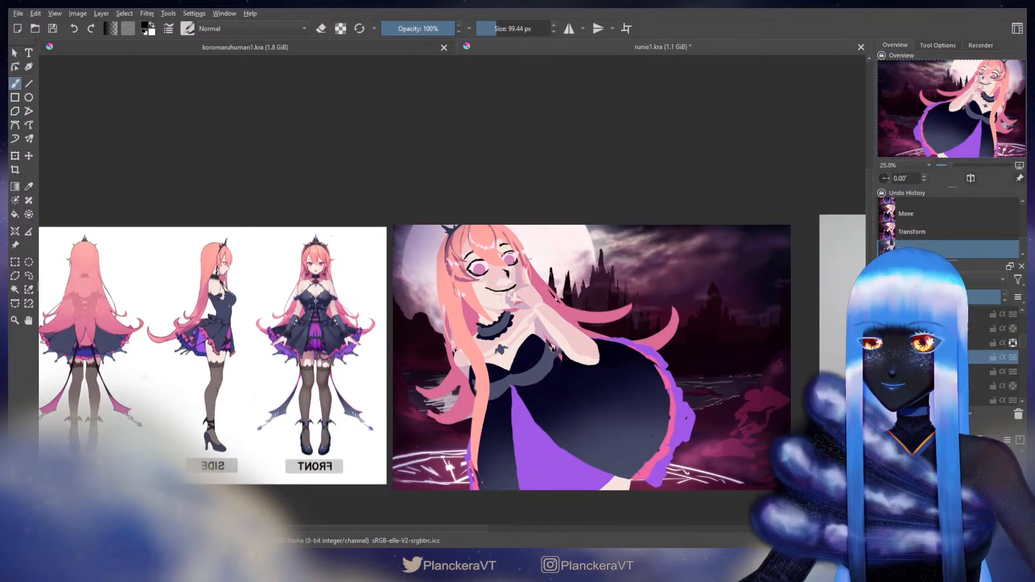
{"action": "left_click_drag", "start_coordinate": [1022, 342], "coordinate": [1025, 359]}
{"action": "left_click", "coordinate": [976, 340]}
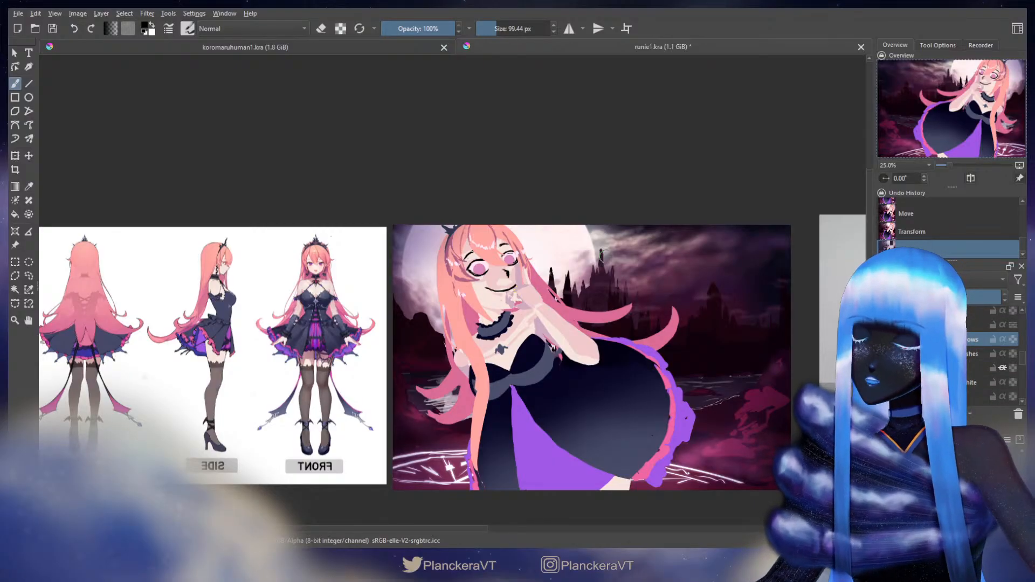
{"action": "key", "text": "ctrl+t"}
{"action": "left_click", "coordinate": [972, 326]}
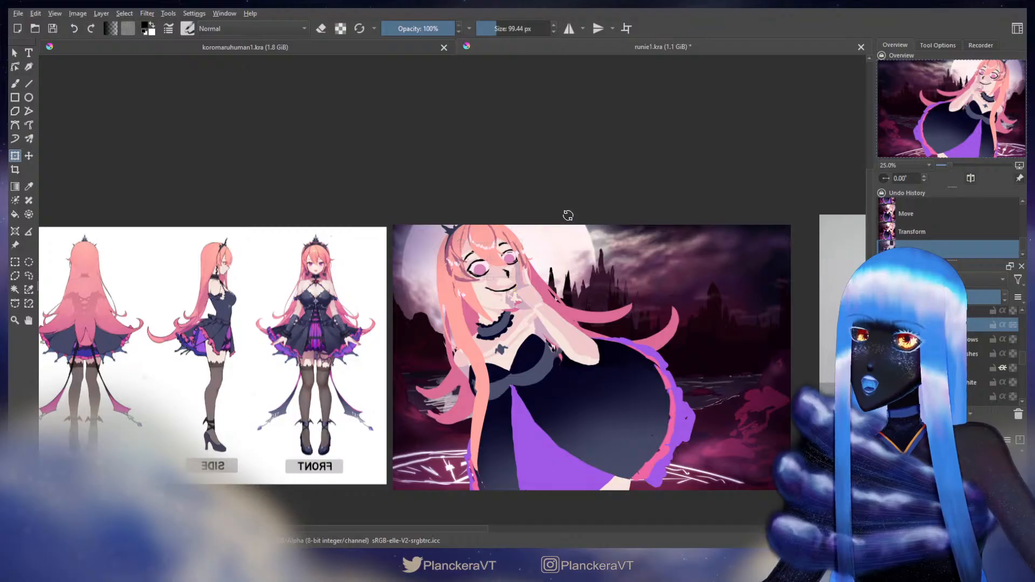
{"action": "key", "text": "b"}
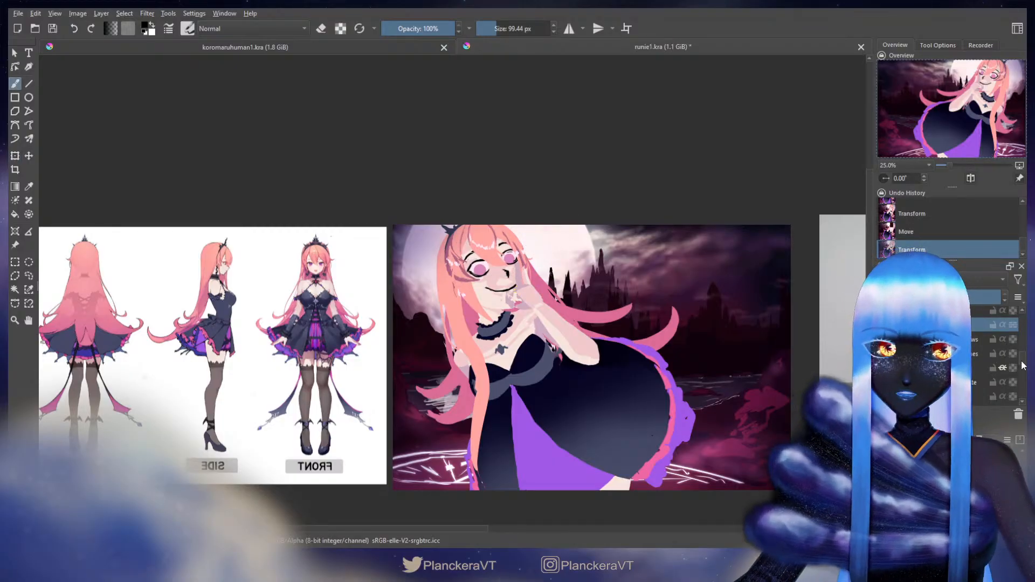
Hide the front hair so the whole face is exposed for editing.
{"action": "left_click_drag", "start_coordinate": [1023, 366], "coordinate": [1024, 354]}
{"action": "left_click", "coordinate": [884, 330]}
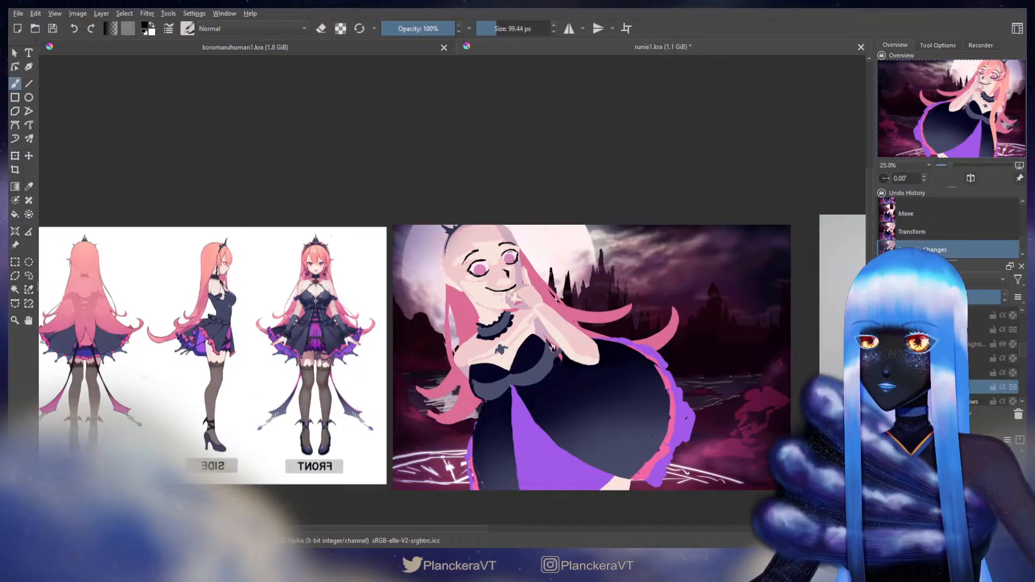
{"action": "scroll", "coordinate": [553, 309], "scroll_direction": "up", "scroll_amount": 2}
{"action": "left_click_drag", "start_coordinate": [521, 256], "coordinate": [592, 327]}
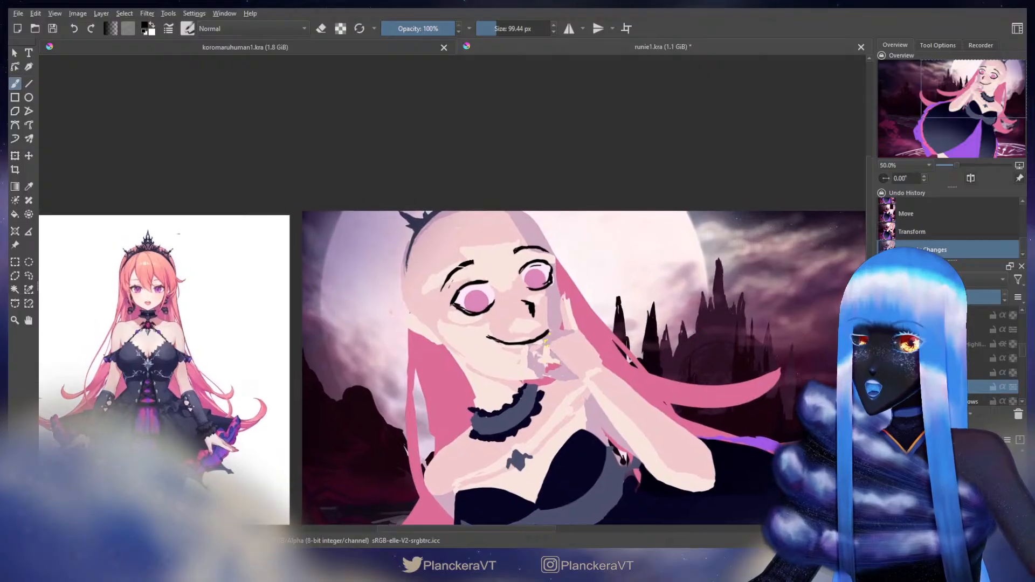
Nudge the eyes and eyebrows slightly toward the raised hand and rotate them a little on the face.
{"action": "key", "text": "t"}
{"action": "left_click_drag", "start_coordinate": [585, 275], "coordinate": [588, 277]}
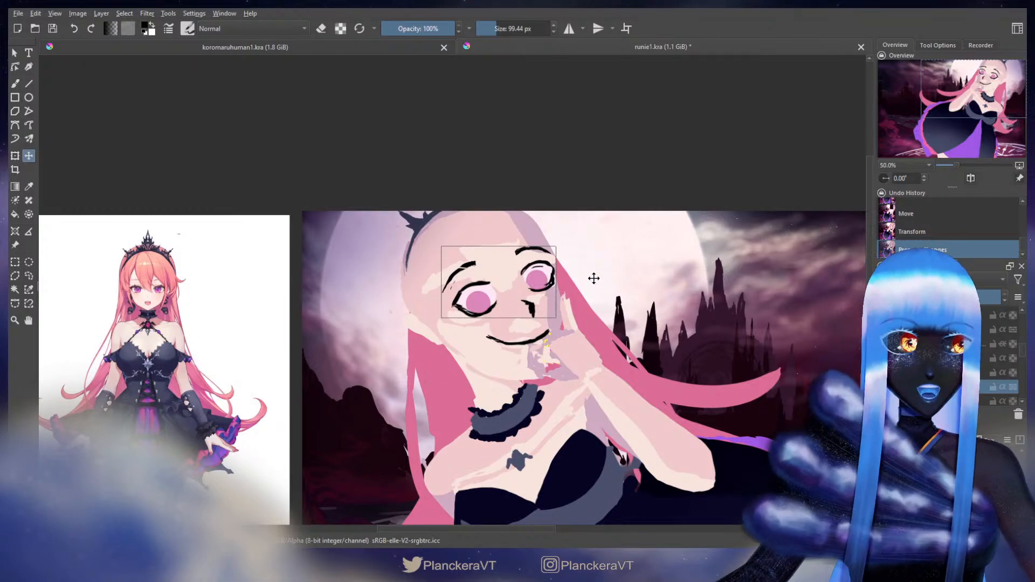
{"action": "left_click_drag", "start_coordinate": [549, 277], "coordinate": [549, 278]}
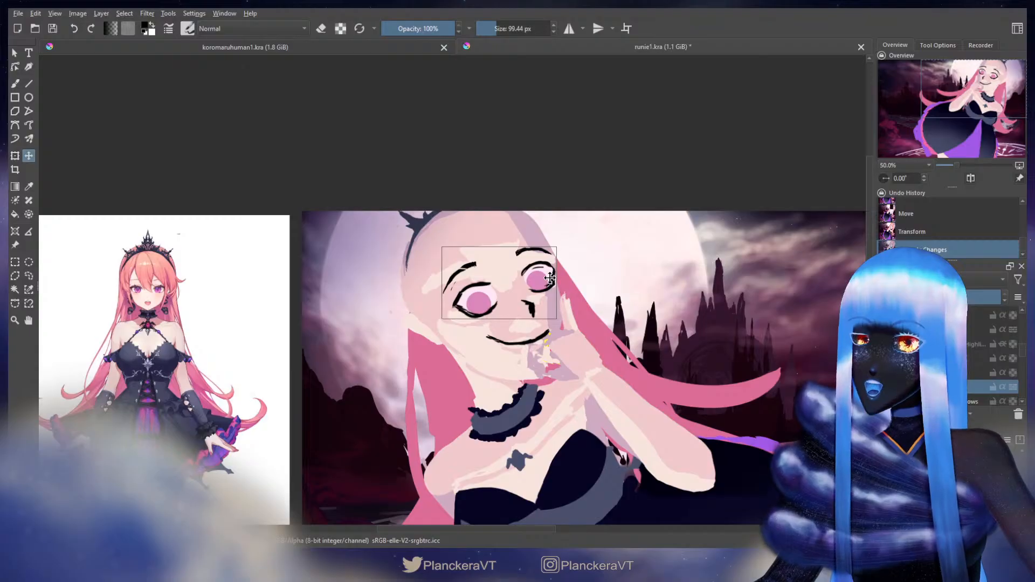
{"action": "key", "text": "ctrl+t"}
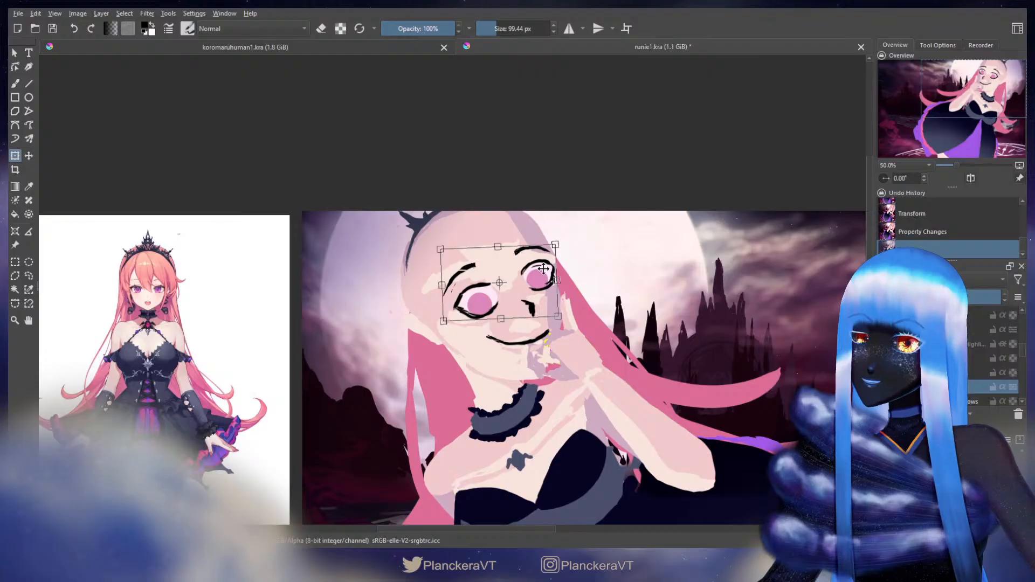
{"action": "key", "text": "b"}
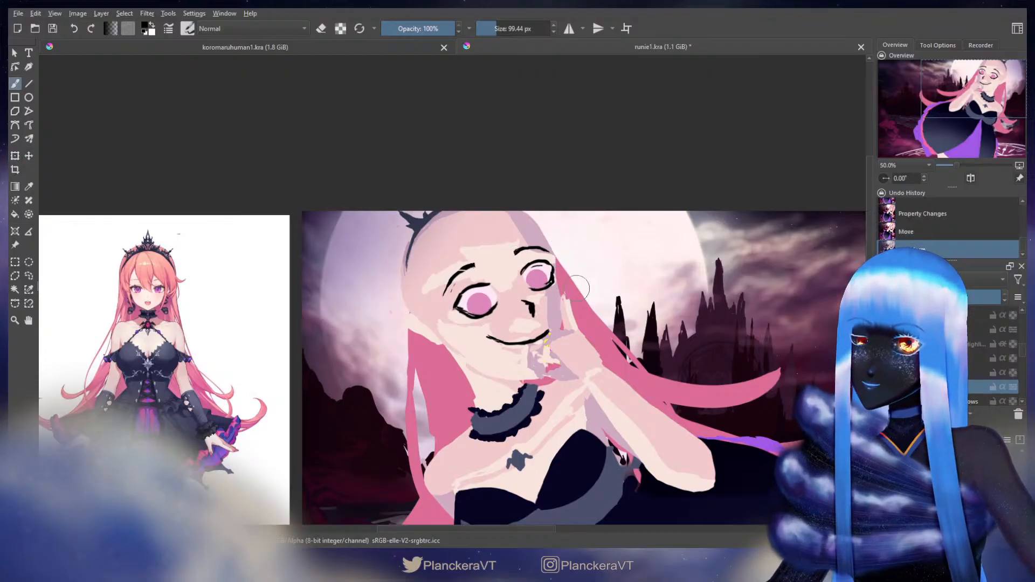
Shift the eye group slightly farther toward the side of the raised hand with the Move tool.
{"action": "left_click", "coordinate": [29, 275]}
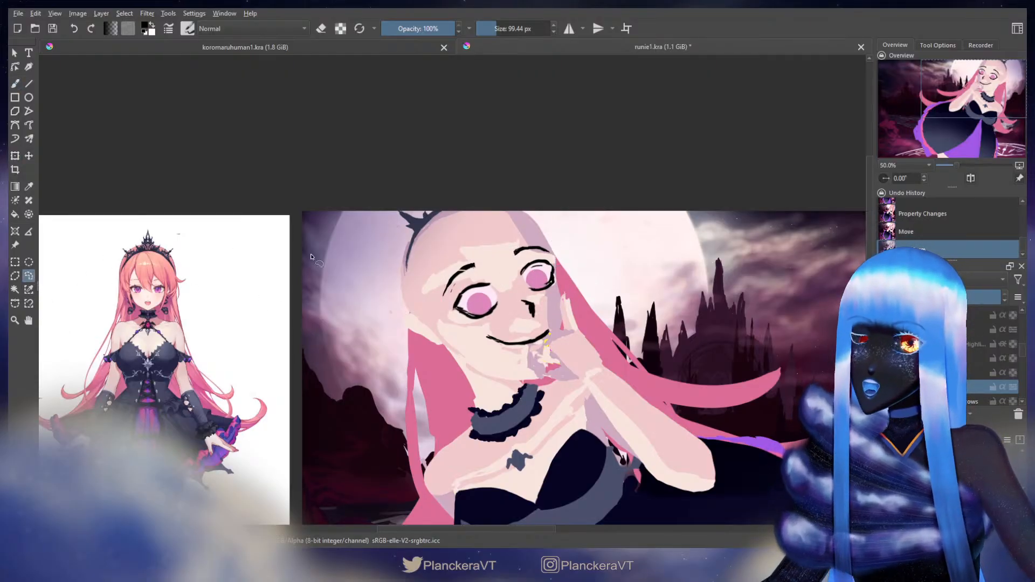
{"action": "key", "text": "t"}
{"action": "left_click_drag", "start_coordinate": [528, 274], "coordinate": [529, 275]}
{"action": "key", "text": "b"}
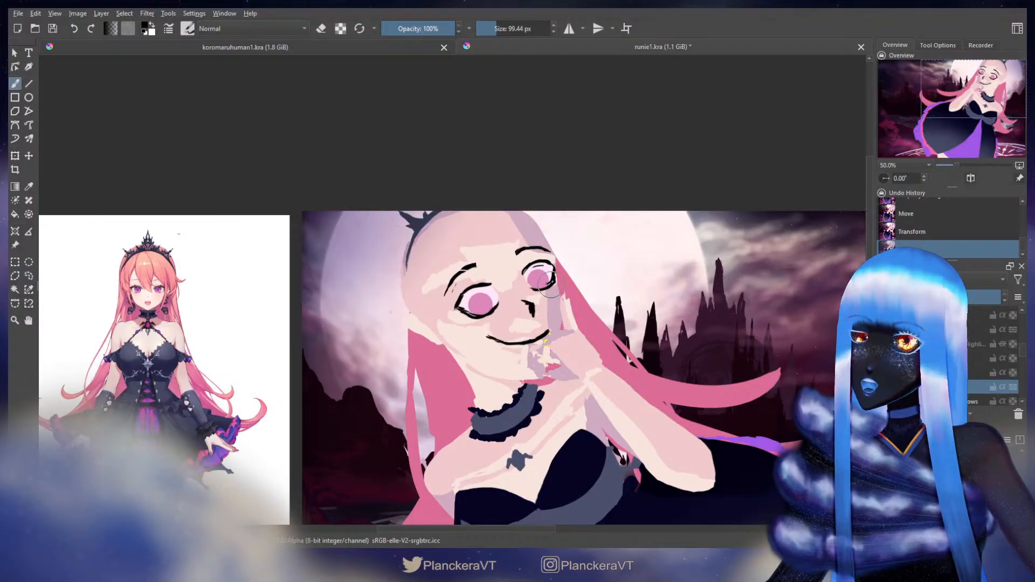
Make a freehand selection around the eye and eyebrow farther from the raised hand, and apply a transform to it.
{"action": "left_click", "coordinate": [28, 276]}
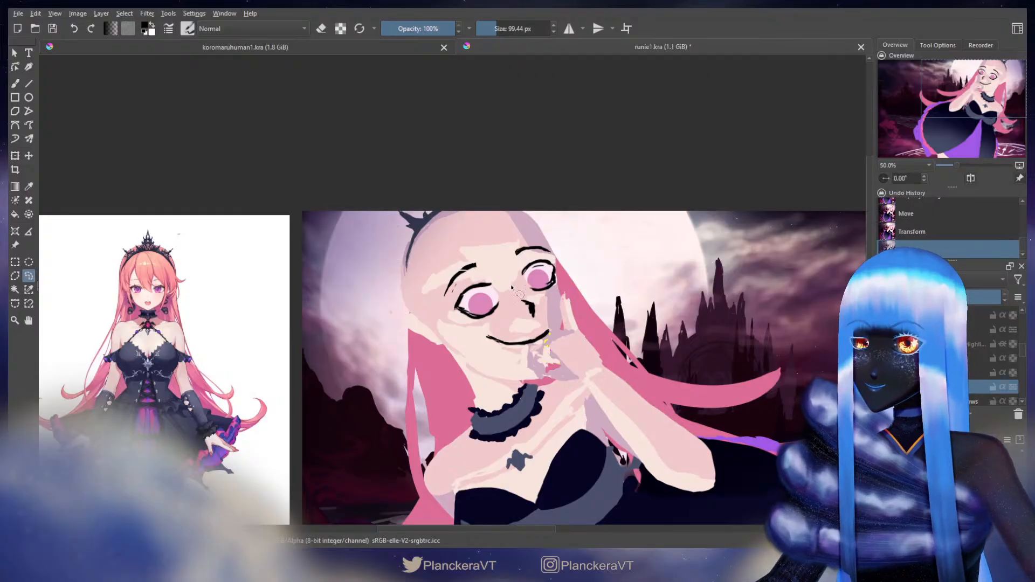
{"action": "mouse_move", "coordinate": [452, 235]}
{"action": "left_mouse_down"}
{"action": "mouse_move", "coordinate": [418, 290]}
{"action": "mouse_move", "coordinate": [450, 339]}
{"action": "left_mouse_up"}
{"action": "left_click_drag", "start_coordinate": [506, 295], "coordinate": [509, 290]}
{"action": "key", "text": "ctrl+t"}
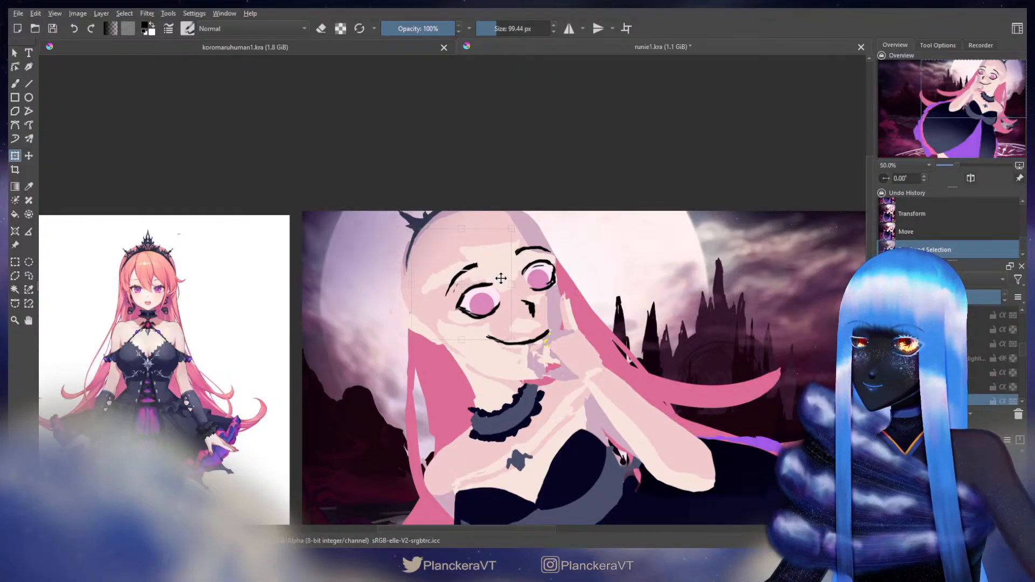
{"action": "key", "text": "Return"}
{"action": "key", "text": "b"}
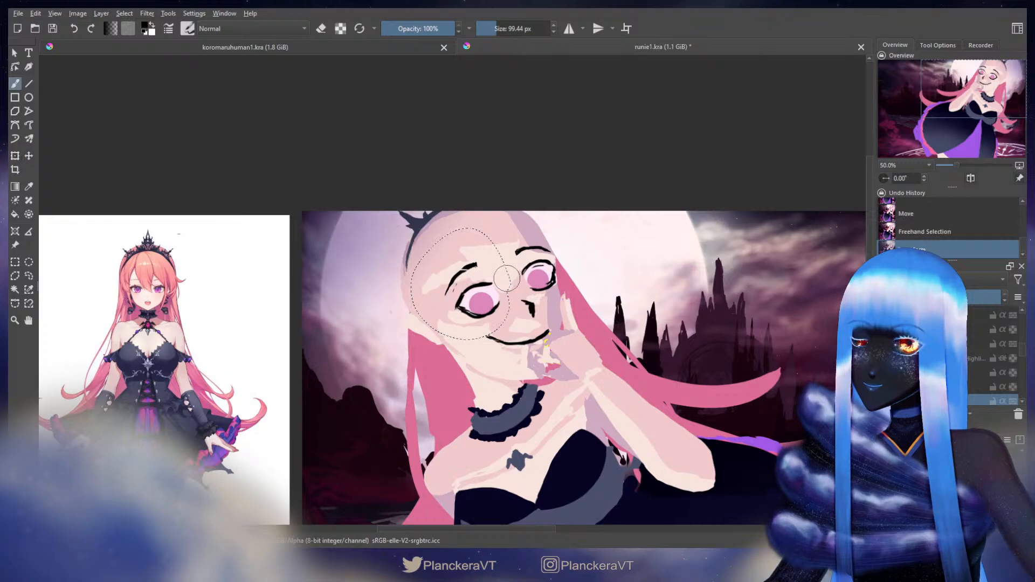
Clear the current selection, make a freehand selection around the nose, nudge it slightly toward the raised hand, and deselect.
{"action": "key", "text": "ctrl+shift+a"}
{"action": "left_click_drag", "start_coordinate": [1020, 349], "coordinate": [1020, 362]}
{"action": "double_click", "coordinate": [987, 362]}
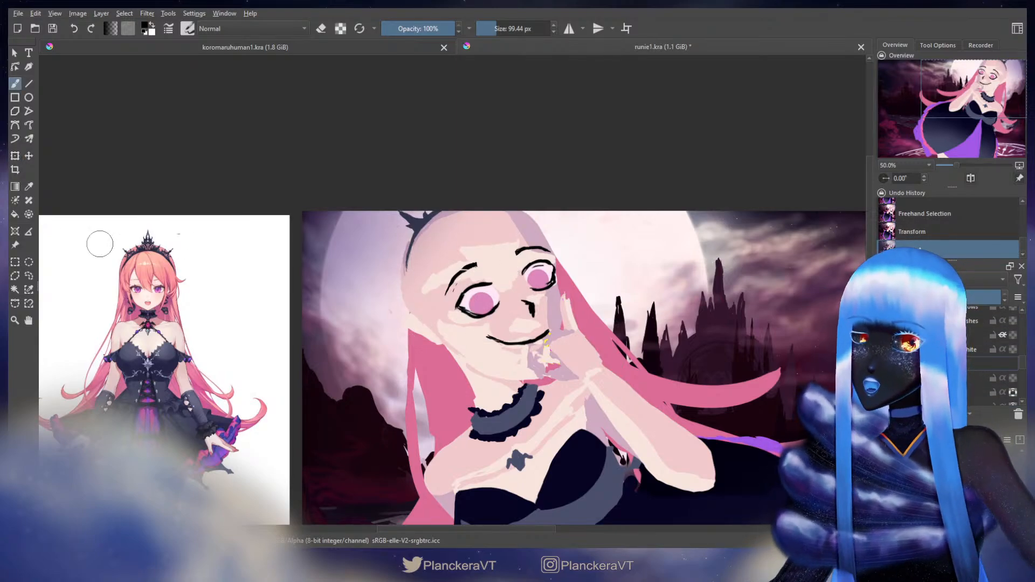
{"action": "left_click", "coordinate": [28, 276]}
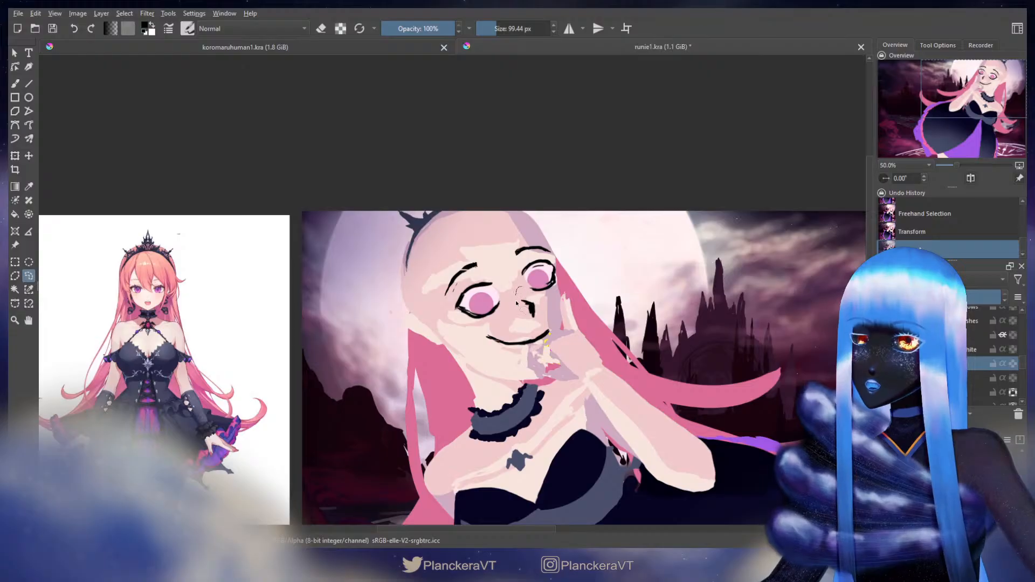
{"action": "key", "text": "t"}
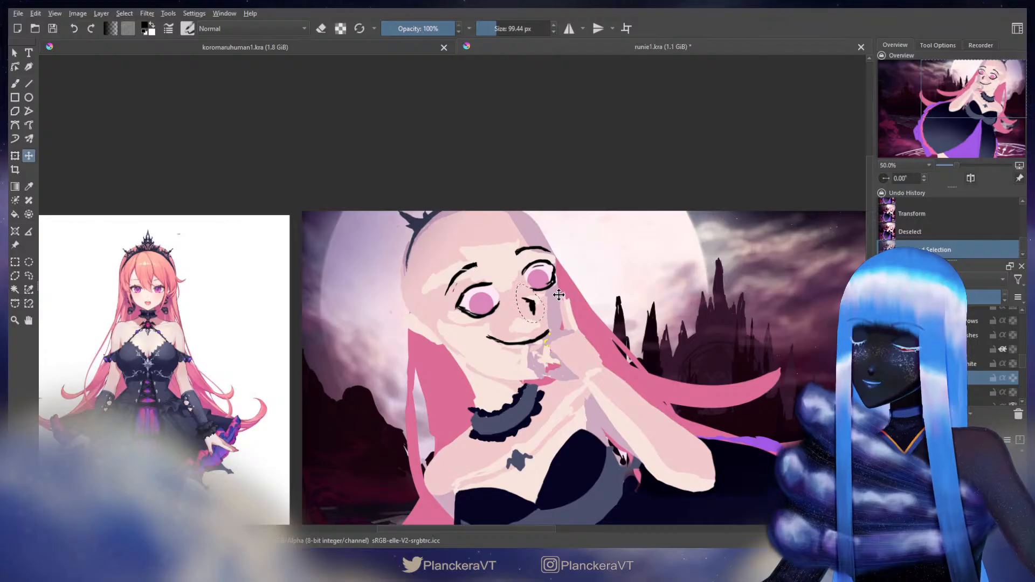
{"action": "key", "text": "ctrl+shift+a"}
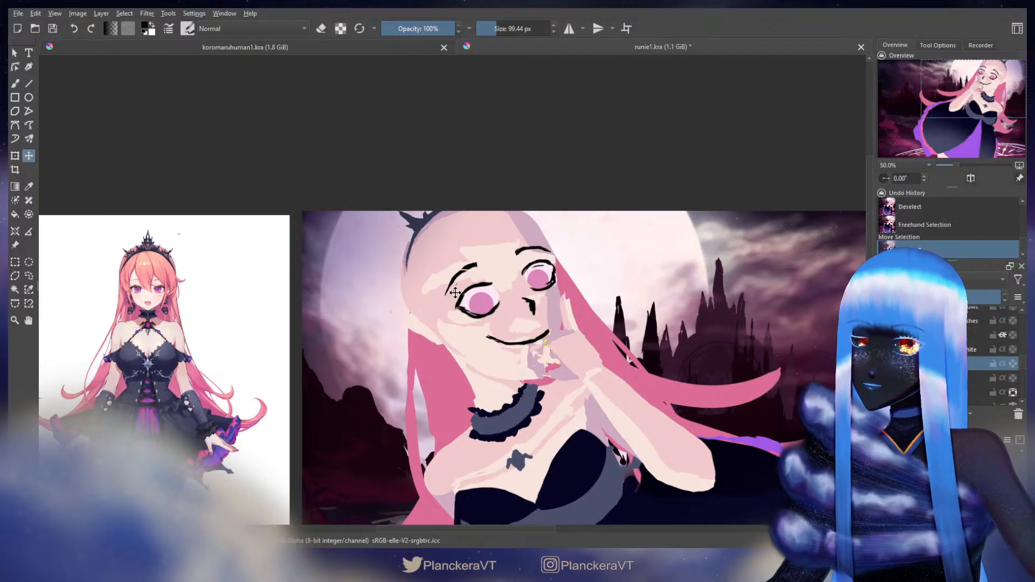
Make a freehand selection around the mouth, move it slightly upward and toward the raised hand, and deselect.
{"action": "left_click", "coordinate": [31, 276]}
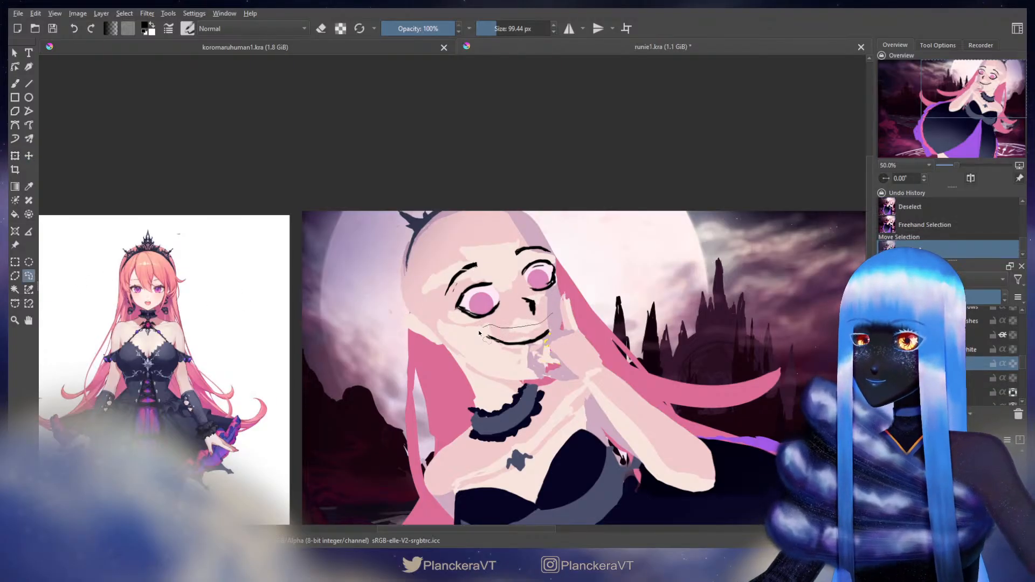
{"action": "left_click_drag", "start_coordinate": [556, 352], "coordinate": [563, 326]}
{"action": "key", "text": "t"}
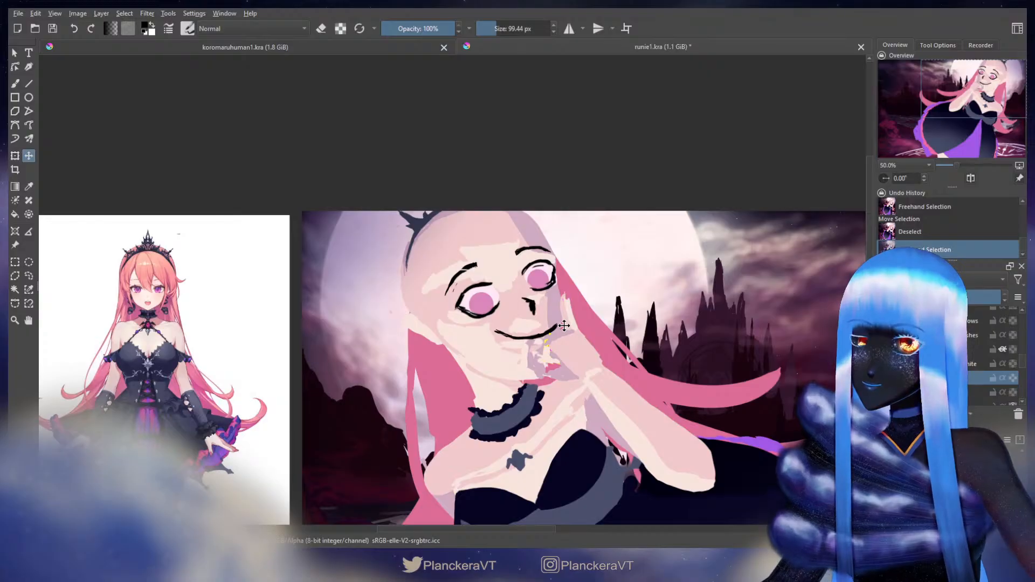
{"action": "key", "text": "ctrl+shift+a"}
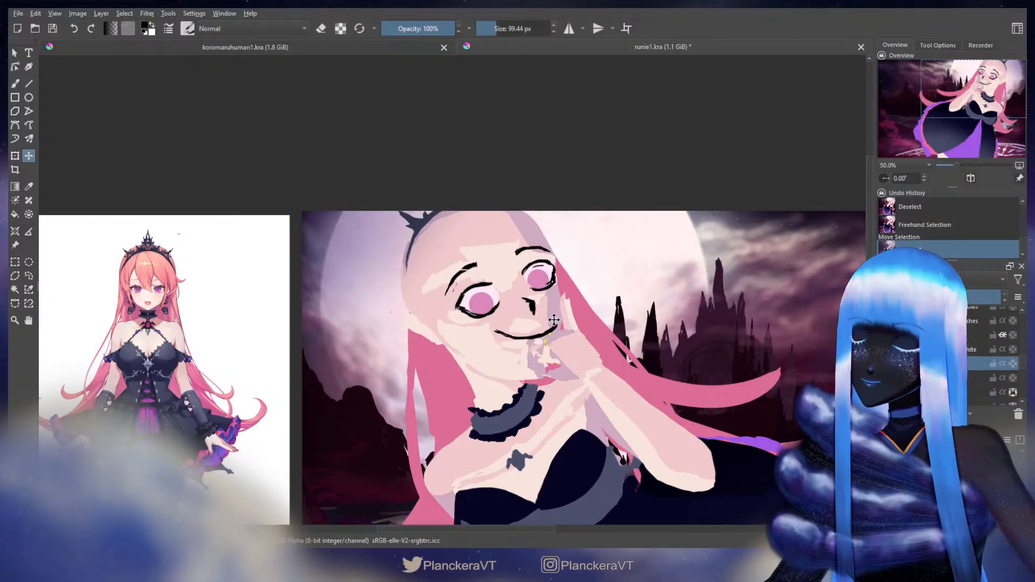
Reselect the mouth, transform it to be slightly narrower, and clear the selection.
{"action": "key", "text": "ctrl+shift+d"}
{"action": "key", "text": "ctrl+t"}
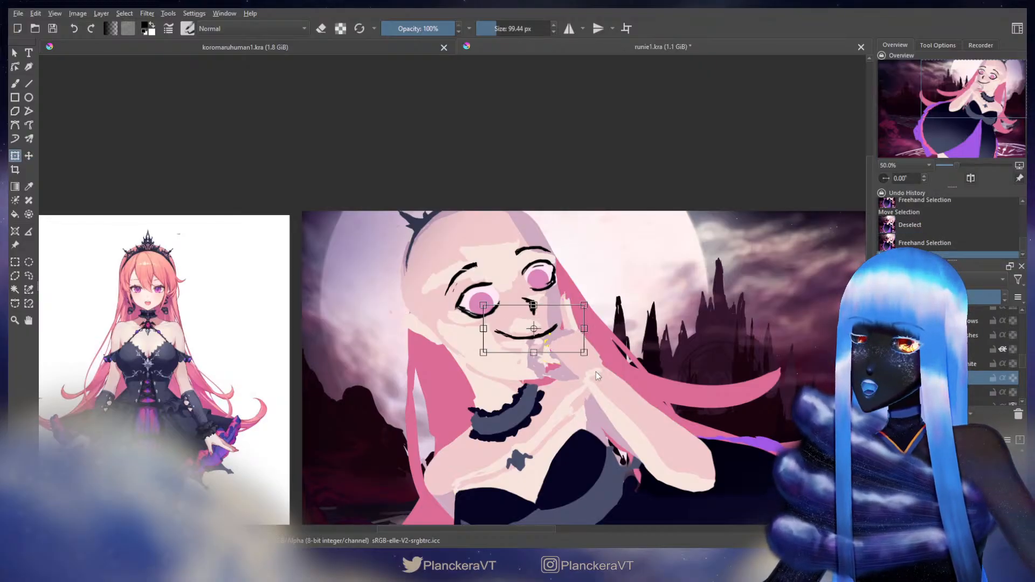
{"action": "key", "text": "b"}
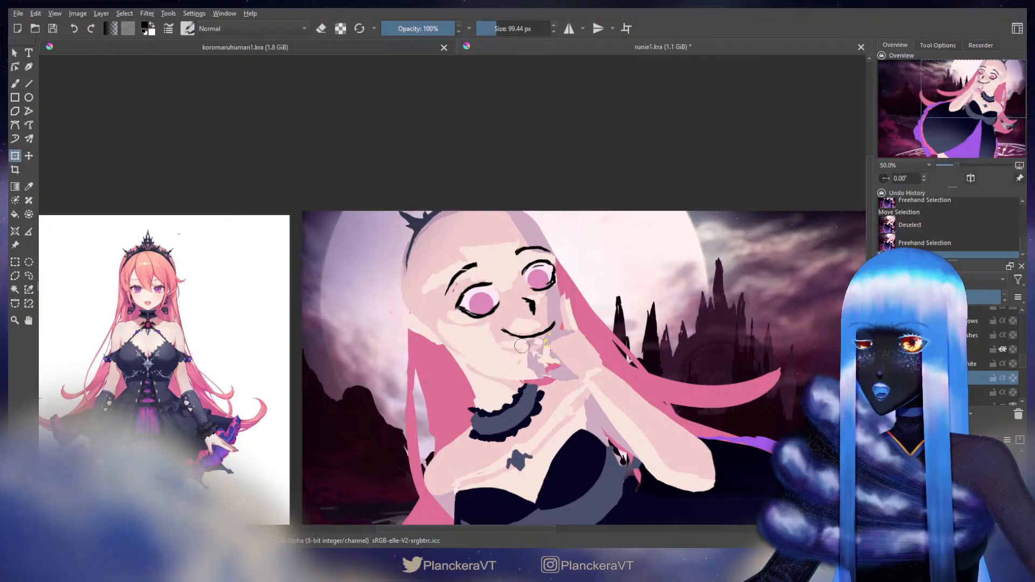
{"action": "key", "text": "b"}
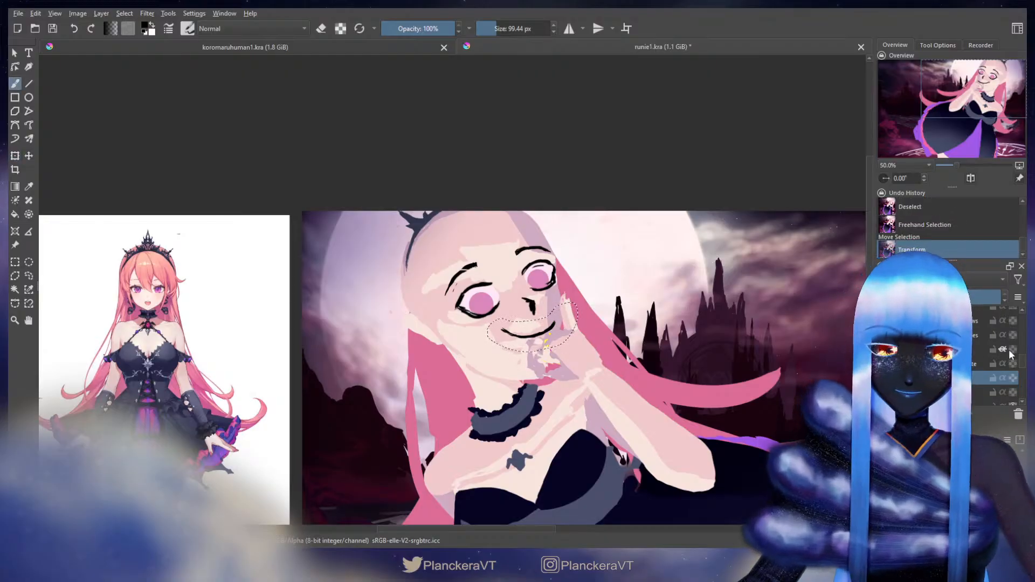
{"action": "key", "text": "ctrl+shift+a"}
Hide the raised hand covering the chin, and liquify the face shape to refine the chin and jaw.
{"action": "left_click_drag", "start_coordinate": [1020, 358], "coordinate": [1018, 335]}
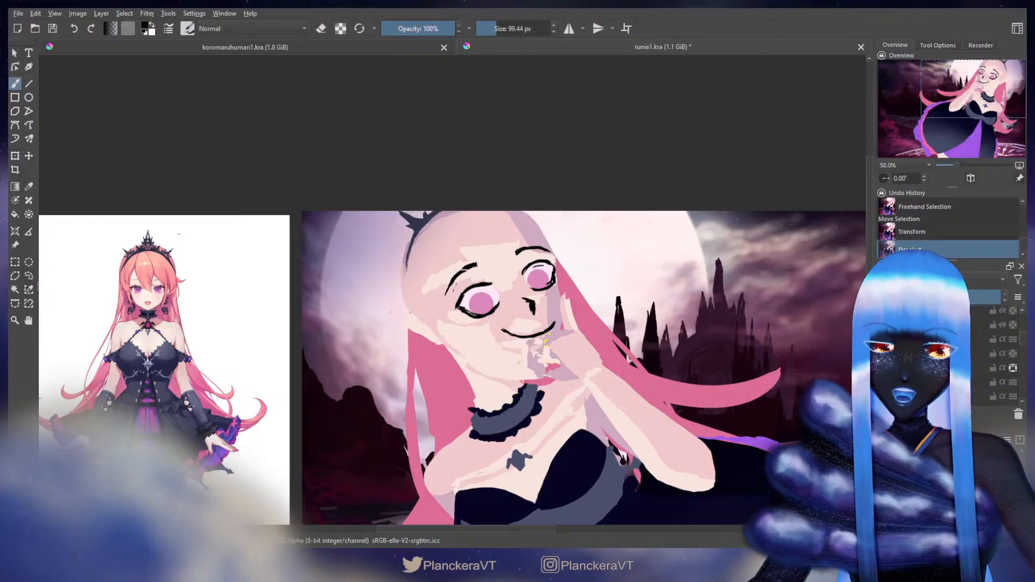
{"action": "left_click", "coordinate": [884, 368]}
{"action": "left_click_drag", "start_coordinate": [1022, 343], "coordinate": [1023, 369]}
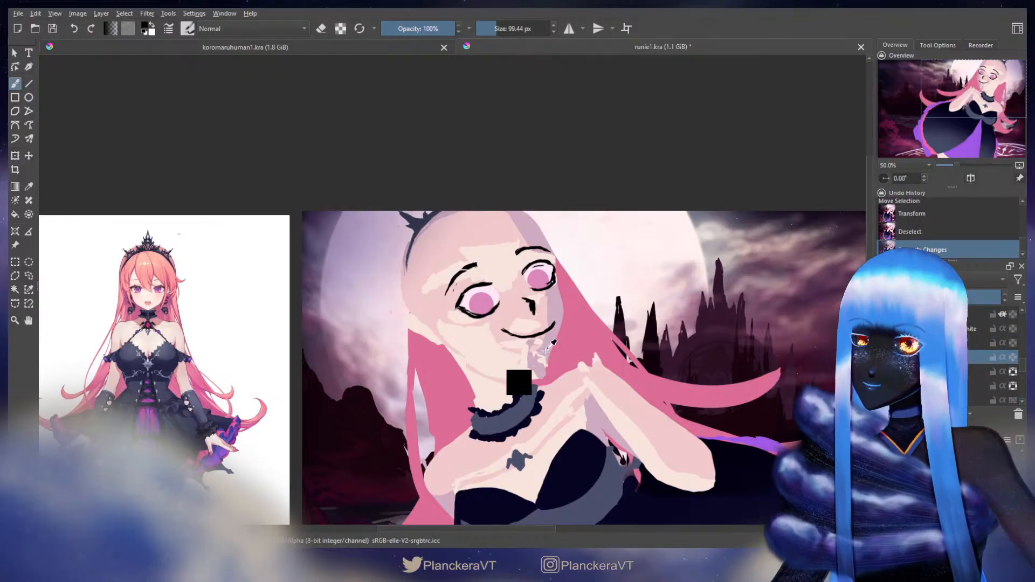
{"action": "key", "text": "ctrl+t"}
{"action": "key", "text": "b"}
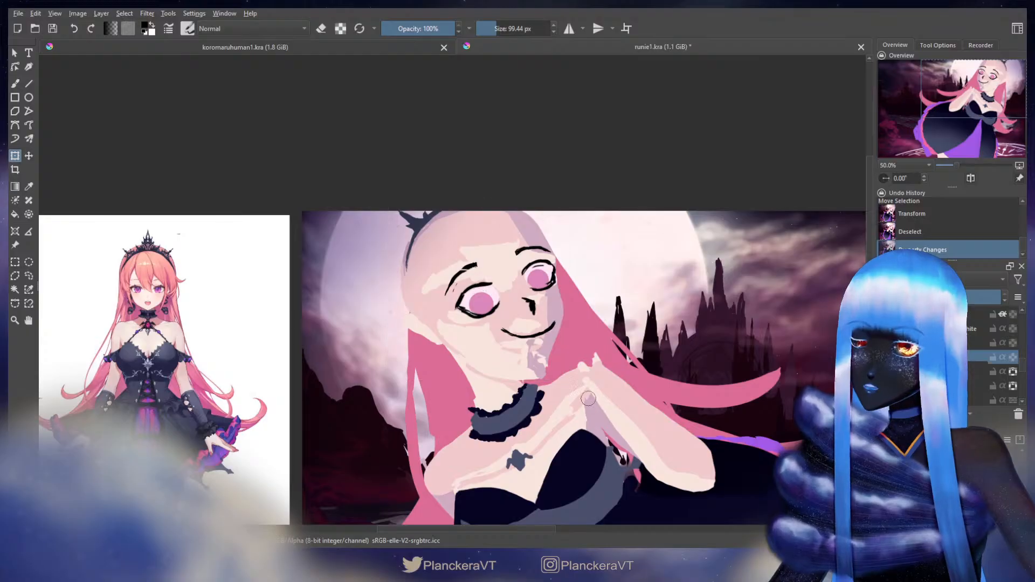
{"action": "mouse_move", "coordinate": [561, 364]}
{"action": "left_mouse_down"}
{"action": "mouse_move", "coordinate": [489, 392]}
{"action": "mouse_move", "coordinate": [472, 377]}
{"action": "mouse_move", "coordinate": [528, 379]}
{"action": "mouse_move", "coordinate": [558, 349]}
{"action": "left_mouse_up"}
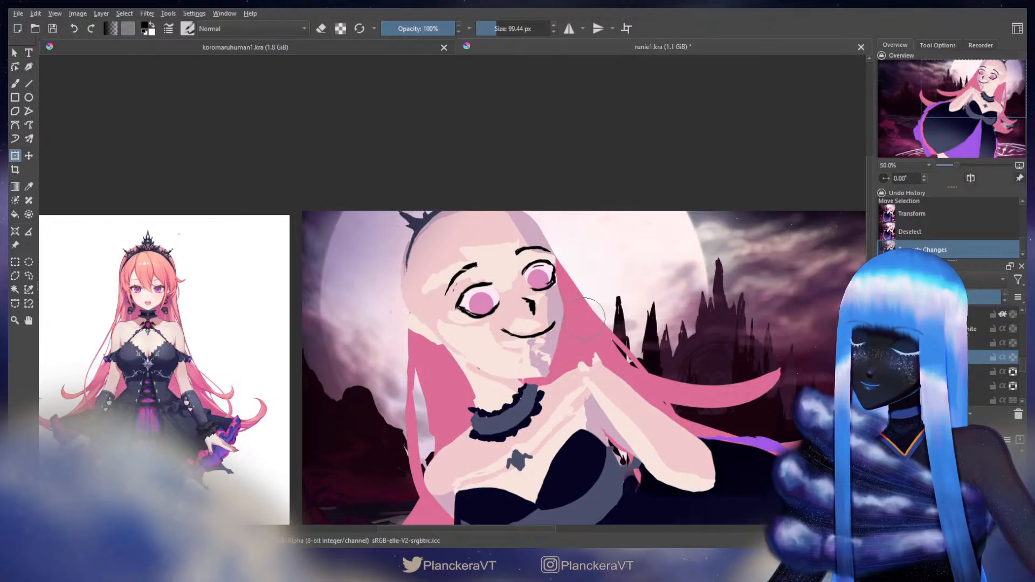
{"action": "mouse_move", "coordinate": [584, 317]}
{"action": "left_mouse_down"}
{"action": "mouse_move", "coordinate": [523, 373]}
{"action": "mouse_move", "coordinate": [484, 387]}
{"action": "mouse_move", "coordinate": [495, 374]}
{"action": "mouse_move", "coordinate": [544, 375]}
{"action": "mouse_move", "coordinate": [535, 376]}
{"action": "mouse_move", "coordinate": [570, 346]}
{"action": "left_mouse_up"}
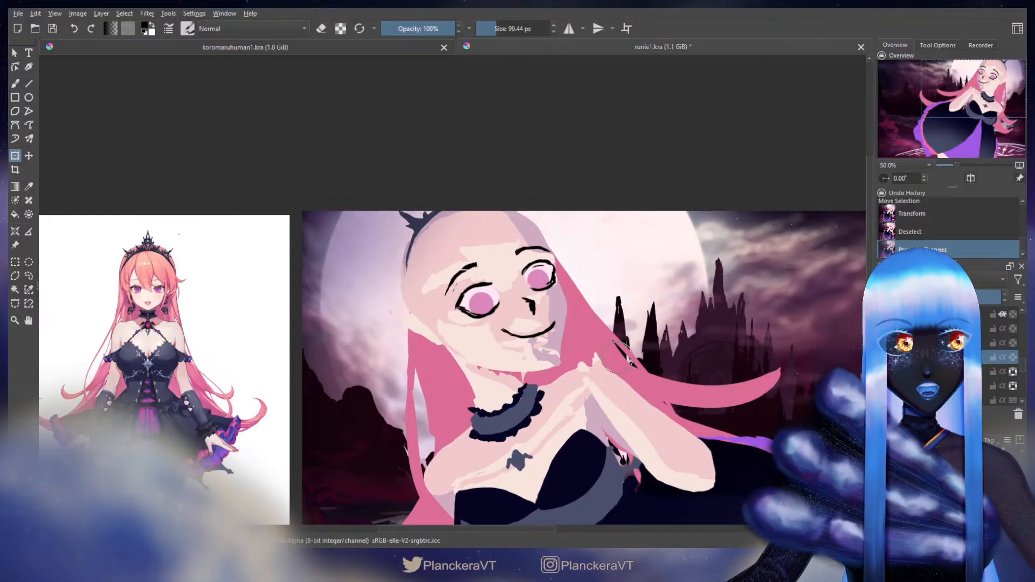
{"action": "key", "text": "b"}
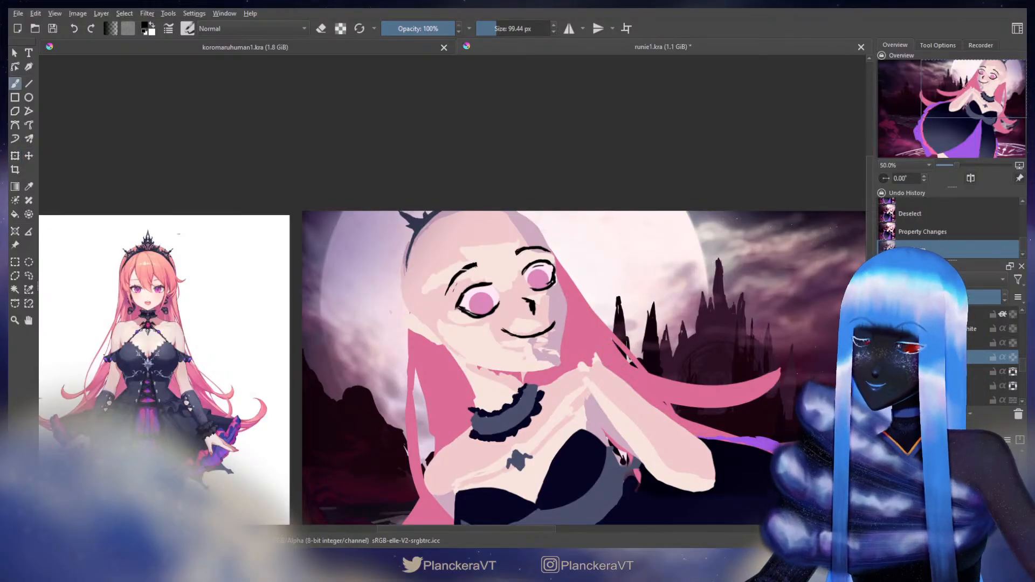
{"action": "scroll", "coordinate": [1021, 354], "scroll_direction": "down", "scroll_amount": 5}
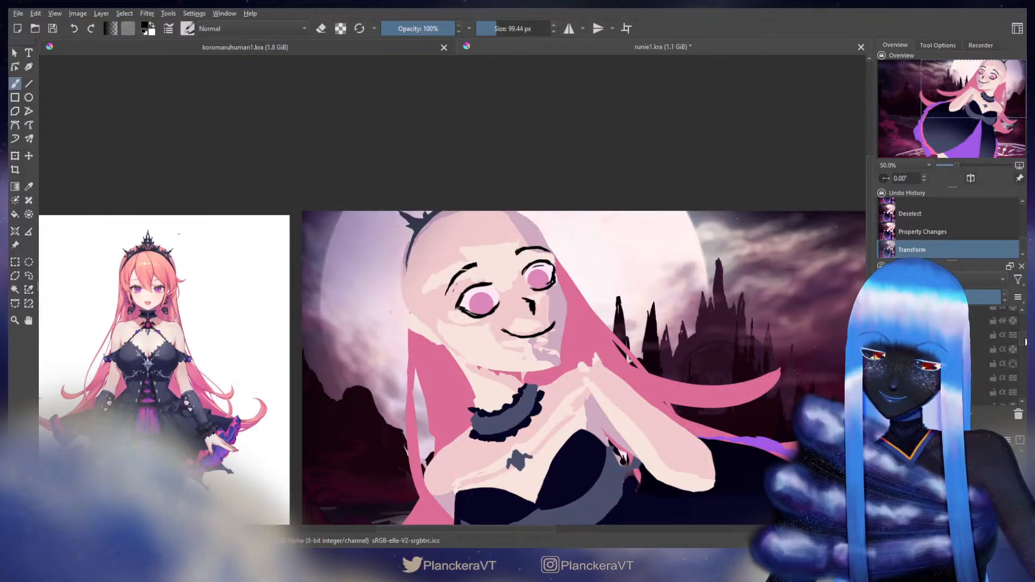
{"action": "scroll", "coordinate": [1020, 345], "scroll_direction": "up", "scroll_amount": 1}
{"action": "key", "text": "t"}
{"action": "left_click_drag", "start_coordinate": [544, 311], "coordinate": [540, 315]}
{"action": "key", "text": "ctrl+z"}
Move the whole head with its facial features and tiara slightly downward and away from the long flowing hair.
{"action": "left_click_drag", "start_coordinate": [1020, 338], "coordinate": [1022, 347]}
{"action": "left_click", "coordinate": [989, 350]}
{"action": "left_click_drag", "start_coordinate": [549, 313], "coordinate": [545, 325]}
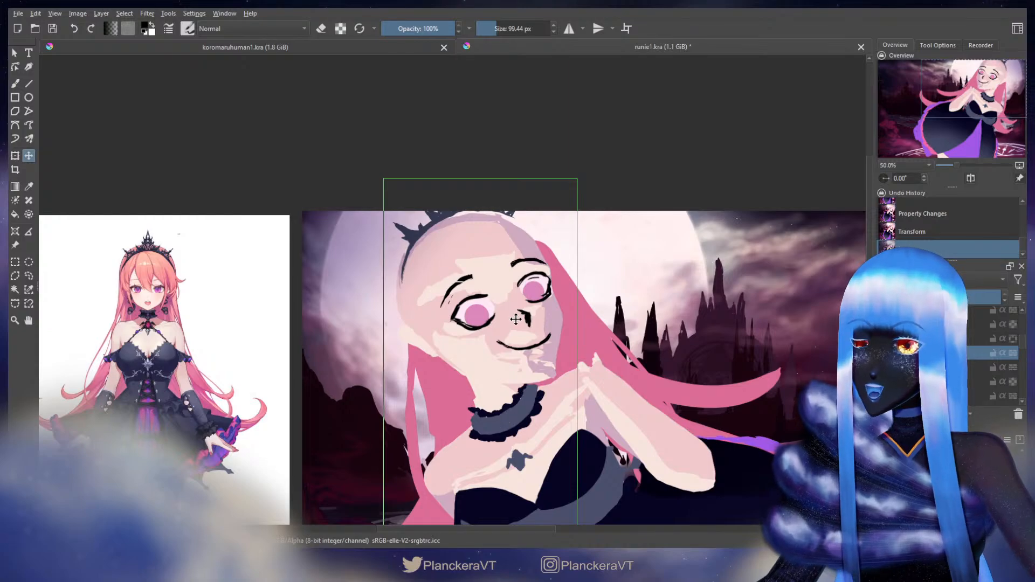
{"action": "left_click_drag", "start_coordinate": [515, 318], "coordinate": [516, 318]}
{"action": "key", "text": "b"}
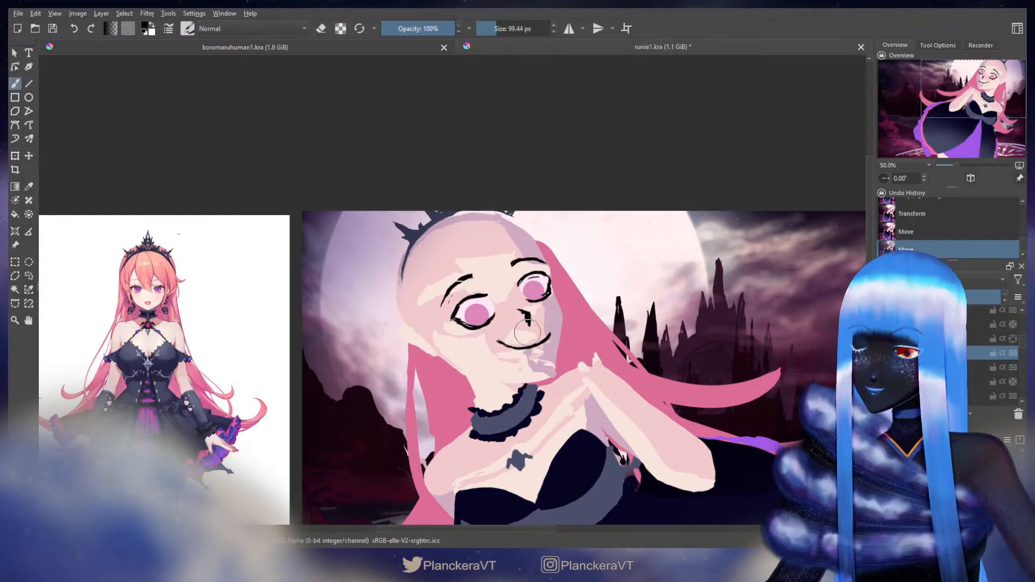
Mirror the view, set the brush size to 47.58 px, and add a new layer.
{"action": "left_click_drag", "start_coordinate": [566, 396], "coordinate": [579, 351]}
{"action": "left_click", "coordinate": [970, 178]}
{"action": "left_click_drag", "start_coordinate": [521, 310], "coordinate": [666, 223]}
{"action": "left_click_drag", "start_coordinate": [537, 349], "coordinate": [497, 329], "text": "shift"}
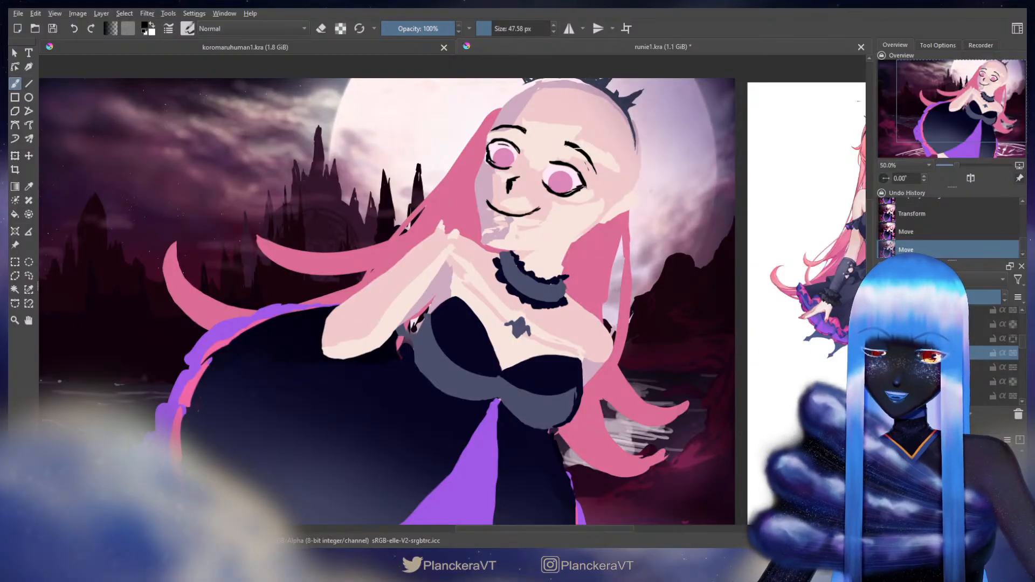
{"action": "key", "text": "Insert"}
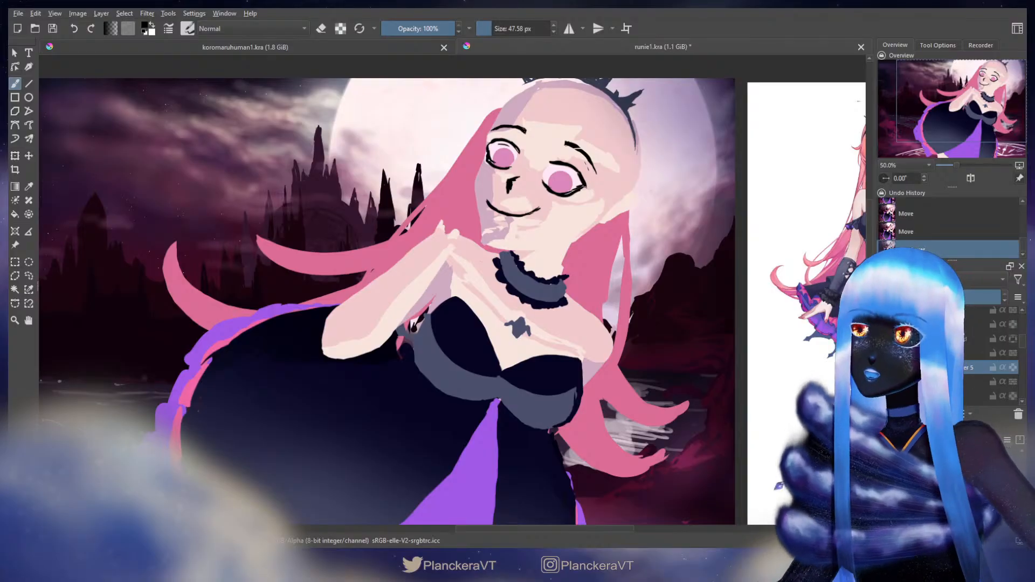
Try sketching a black guide line from the hands across the collarbones to the shoulder, and undo the strokes.
{"action": "mouse_move", "coordinate": [477, 268]}
{"action": "left_mouse_down"}
{"action": "mouse_move", "coordinate": [523, 317]}
{"action": "mouse_move", "coordinate": [602, 355]}
{"action": "left_mouse_up"}
{"action": "key", "text": "ctrl+z"}
{"action": "mouse_move", "coordinate": [433, 238]}
{"action": "left_mouse_down"}
{"action": "mouse_move", "coordinate": [515, 318]}
{"action": "mouse_move", "coordinate": [592, 343]}
{"action": "left_mouse_up"}
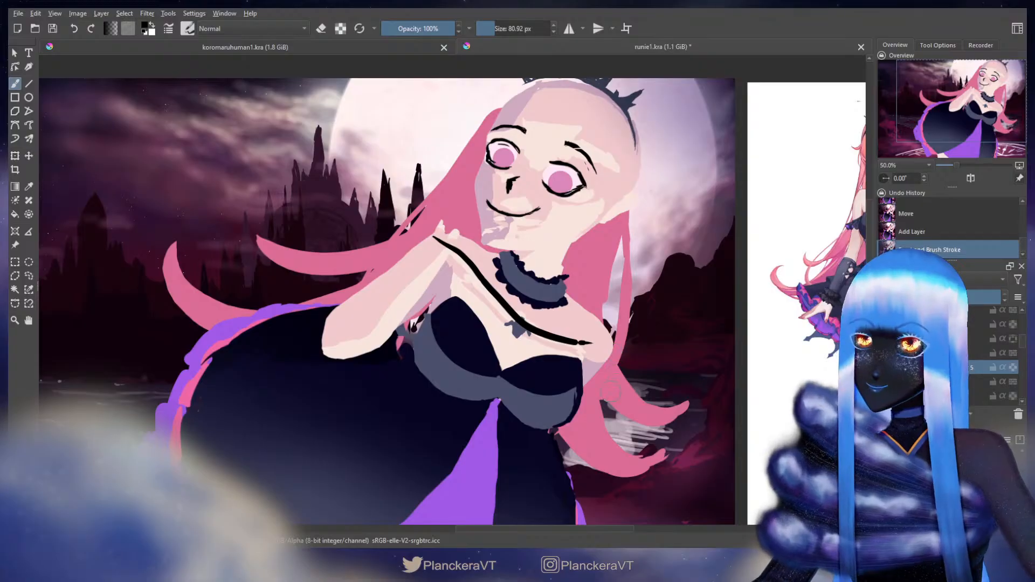
{"action": "key", "text": "ctrl+z"}
{"action": "left_click_drag", "start_coordinate": [485, 259], "coordinate": [499, 277]}
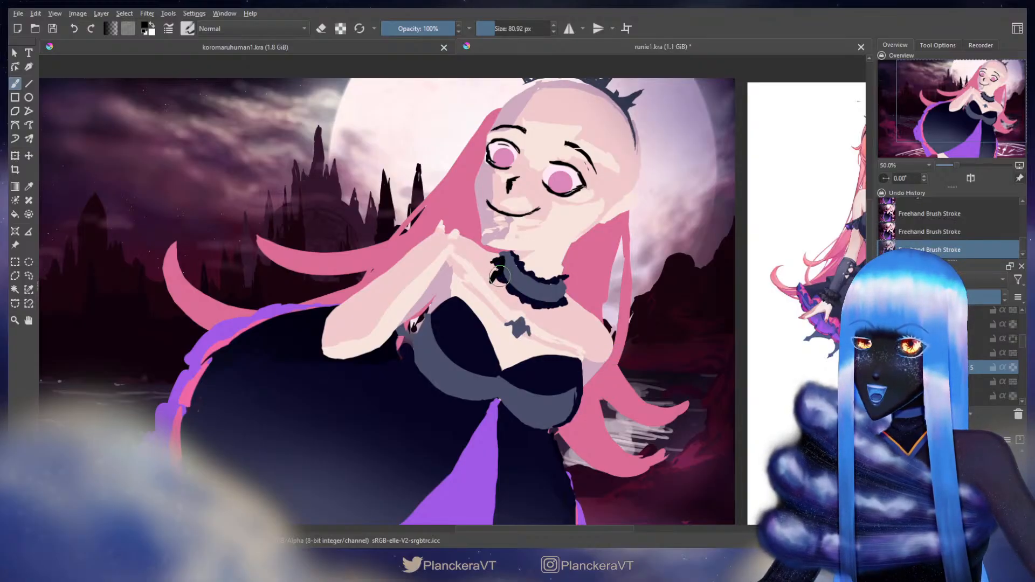
{"action": "key", "text": "ctrl+z"}
{"action": "key", "text": "ctrl+z"}
{"action": "key", "text": "ctrl+z"}
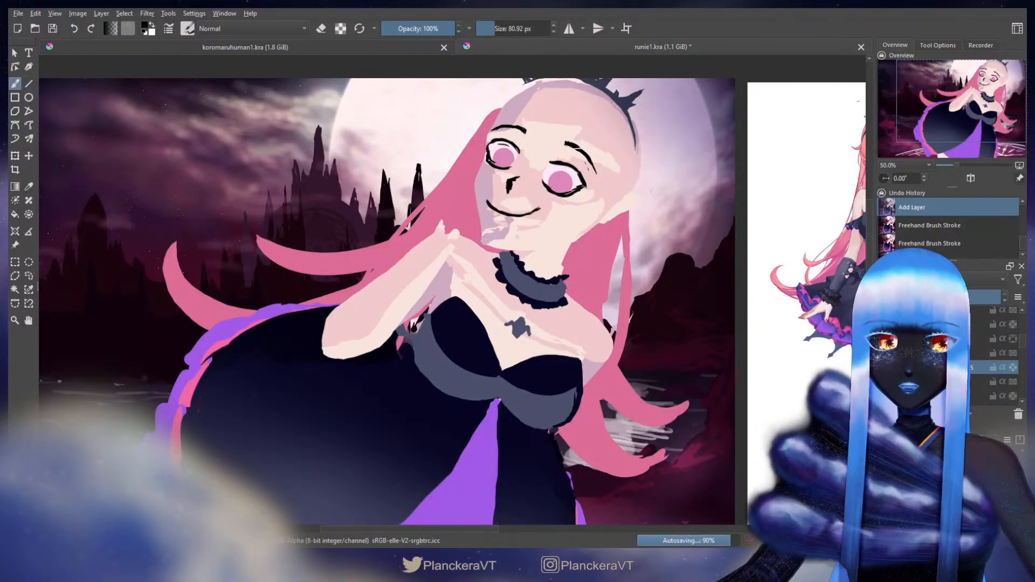
Rotate the base face shape slightly clockwise in the mirrored view, leaving the eyes and mouth in place.
{"action": "scroll", "coordinate": [1024, 346], "scroll_direction": "down", "scroll_amount": 1}
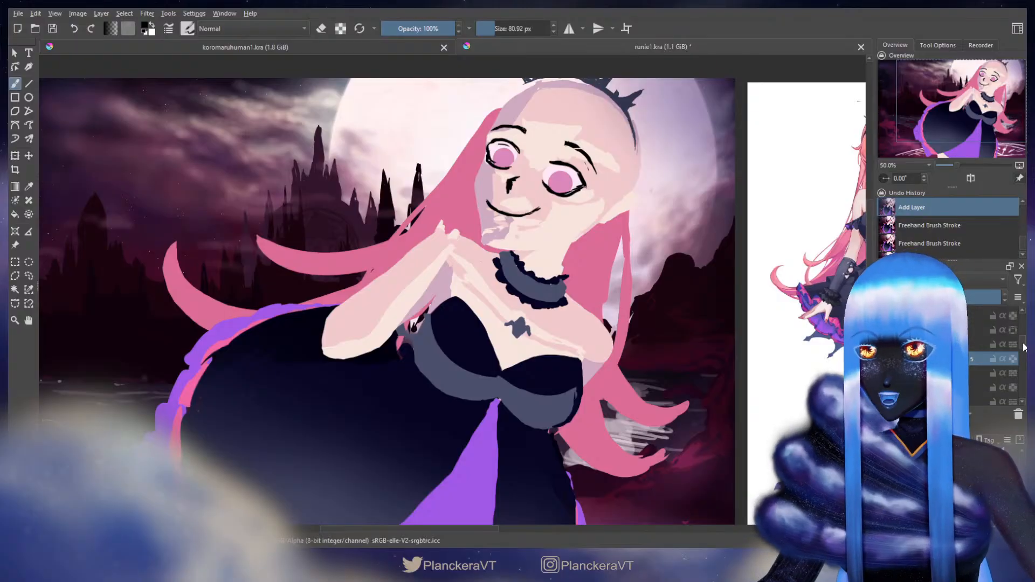
{"action": "left_click_drag", "start_coordinate": [1024, 347], "coordinate": [1024, 345]}
{"action": "left_click_drag", "start_coordinate": [628, 270], "coordinate": [661, 356]}
{"action": "left_click_drag", "start_coordinate": [1024, 343], "coordinate": [1026, 364]}
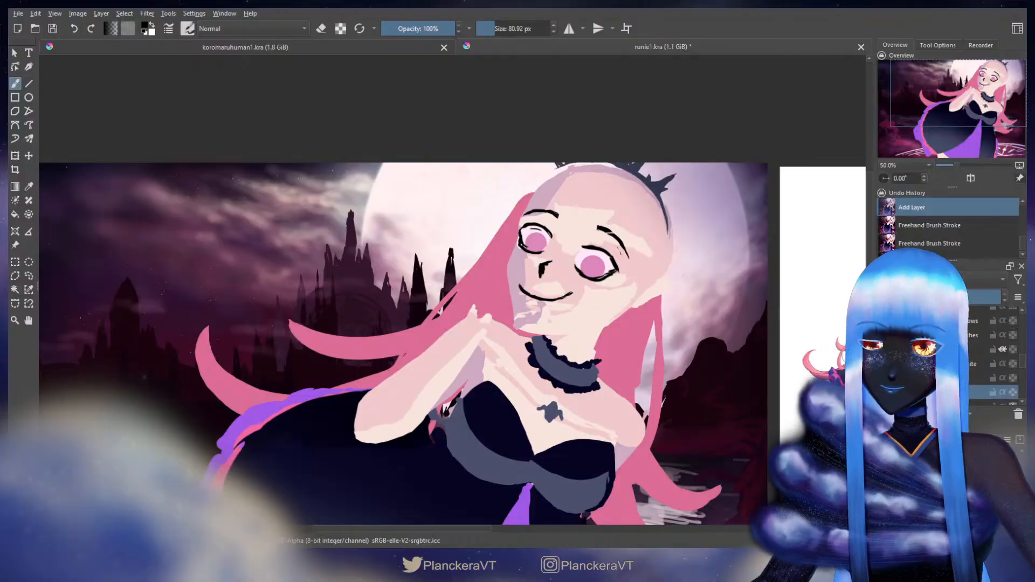
{"action": "key", "text": "ctrl+t"}
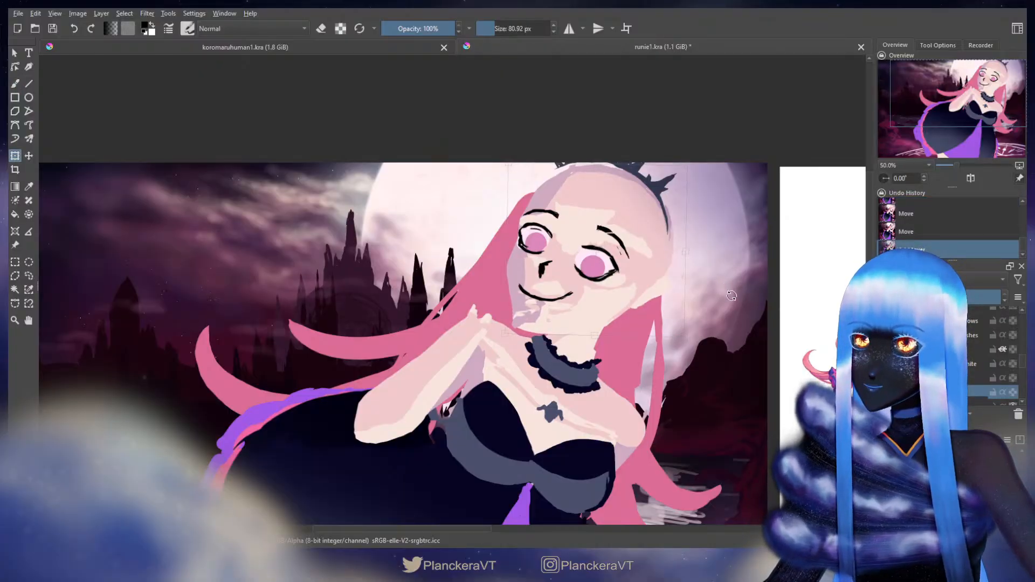
{"action": "left_click_drag", "start_coordinate": [727, 290], "coordinate": [725, 293]}
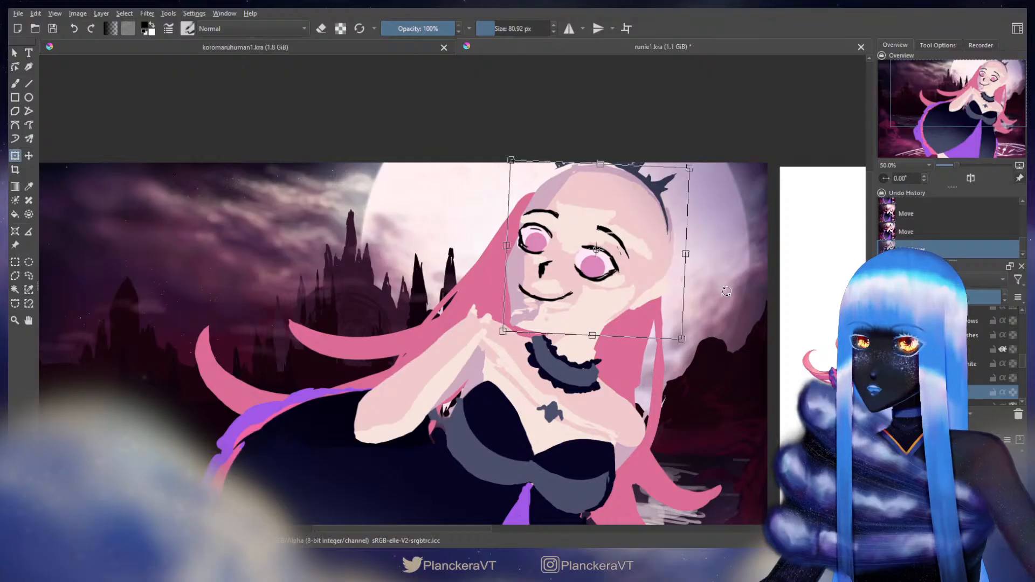
{"action": "left_click_drag", "start_coordinate": [726, 292], "coordinate": [728, 296]}
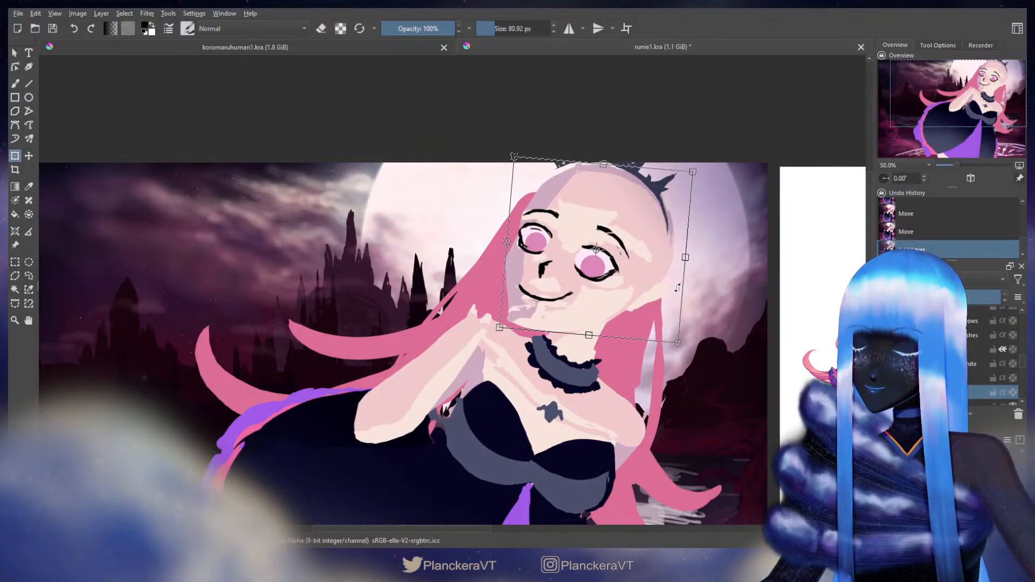
{"action": "left_click_drag", "start_coordinate": [617, 294], "coordinate": [619, 296]}
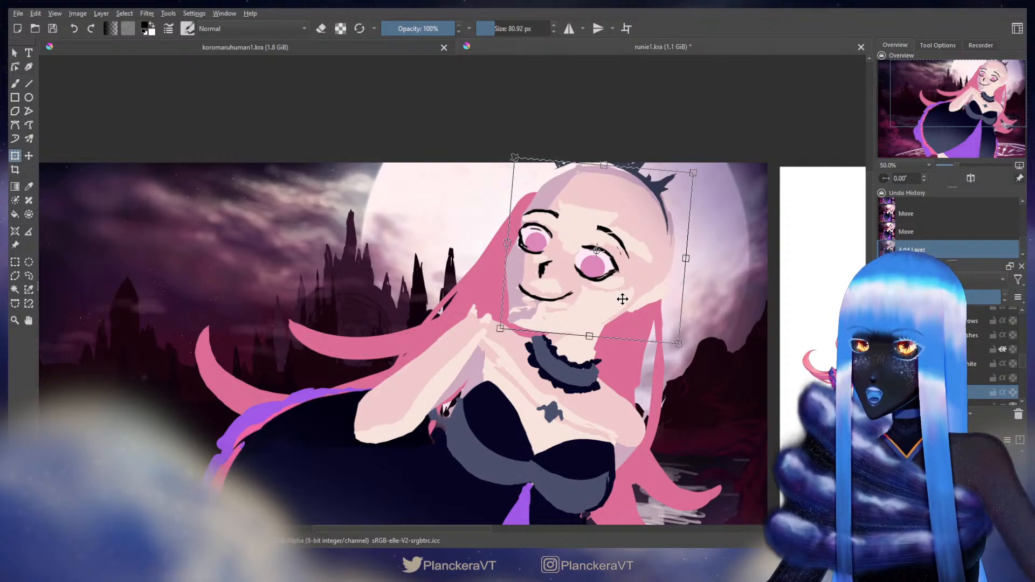
{"action": "key", "text": "b"}
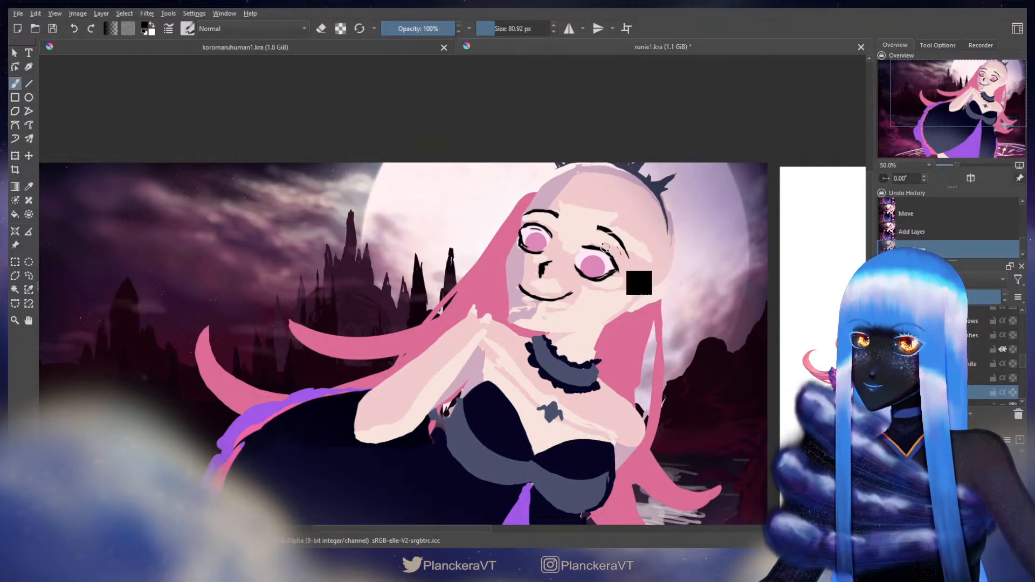
Refine the outline of the base face shape with another liquify transform.
{"action": "key", "text": "ctrl+t"}
{"action": "key", "text": "b"}
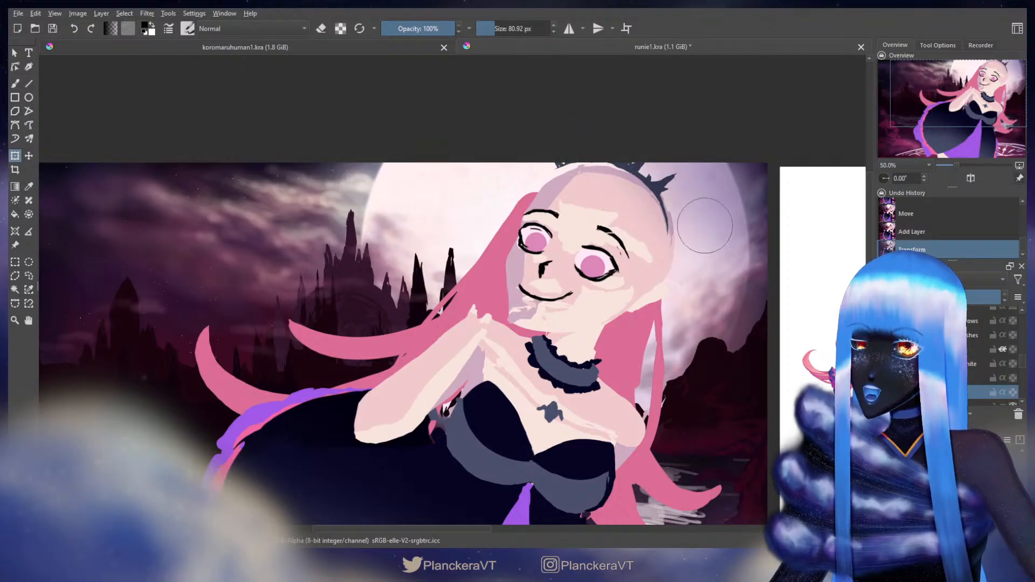
{"action": "key", "text": "b"}
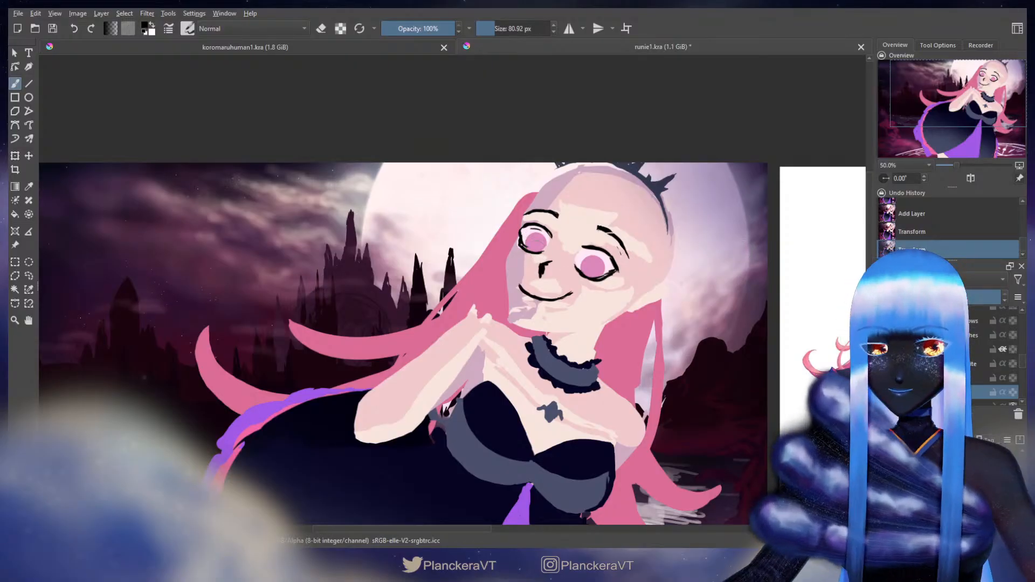
Lasso the far eye and eyebrow on their layer, transform them slightly upward with a small clockwise rotation, and clear the selection.
{"action": "left_click_drag", "start_coordinate": [1024, 365], "coordinate": [1023, 362]}
{"action": "left_click", "coordinate": [982, 323]}
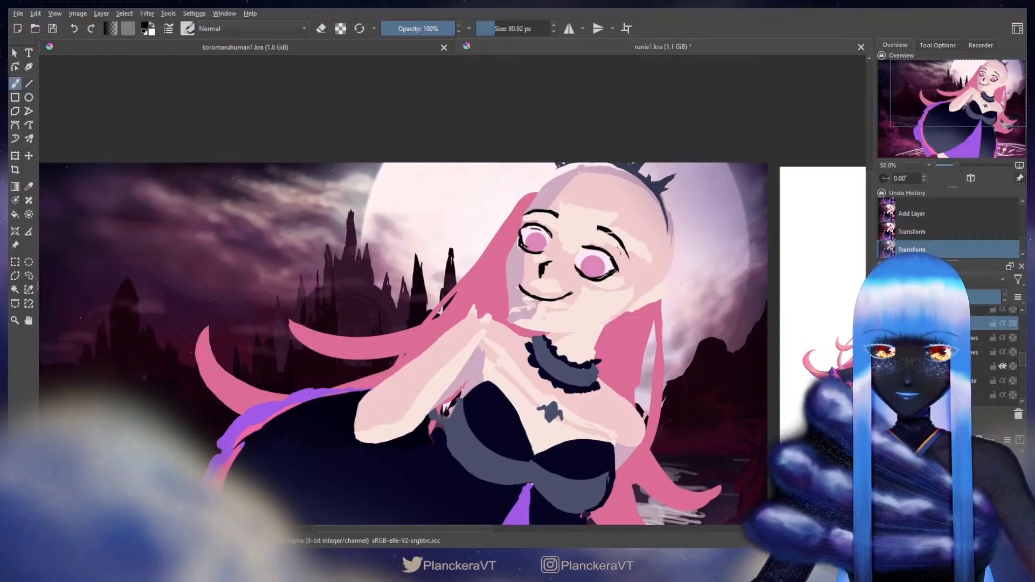
{"action": "left_click", "coordinate": [28, 276]}
{"action": "mouse_move", "coordinate": [563, 199]}
{"action": "left_mouse_down"}
{"action": "mouse_move", "coordinate": [526, 199]}
{"action": "mouse_move", "coordinate": [509, 233]}
{"action": "mouse_move", "coordinate": [514, 252]}
{"action": "mouse_move", "coordinate": [554, 253]}
{"action": "mouse_move", "coordinate": [568, 207]}
{"action": "left_mouse_up"}
{"action": "key", "text": "ctrl+t"}
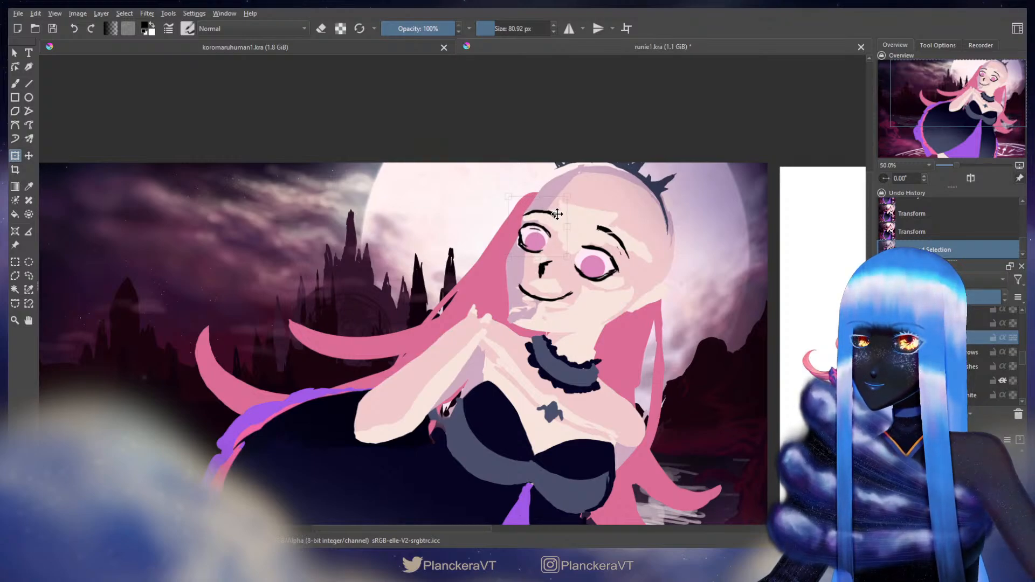
{"action": "left_click_drag", "start_coordinate": [556, 214], "coordinate": [558, 212]}
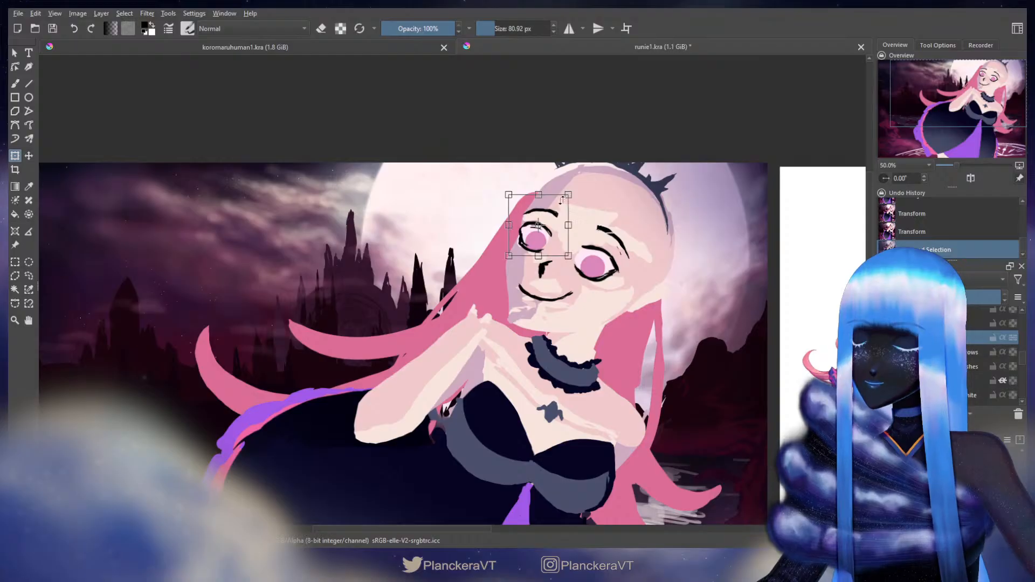
{"action": "mouse_move", "coordinate": [558, 212]}
{"action": "left_mouse_down"}
{"action": "mouse_move", "coordinate": [584, 217]}
{"action": "mouse_move", "coordinate": [557, 223]}
{"action": "left_mouse_up"}
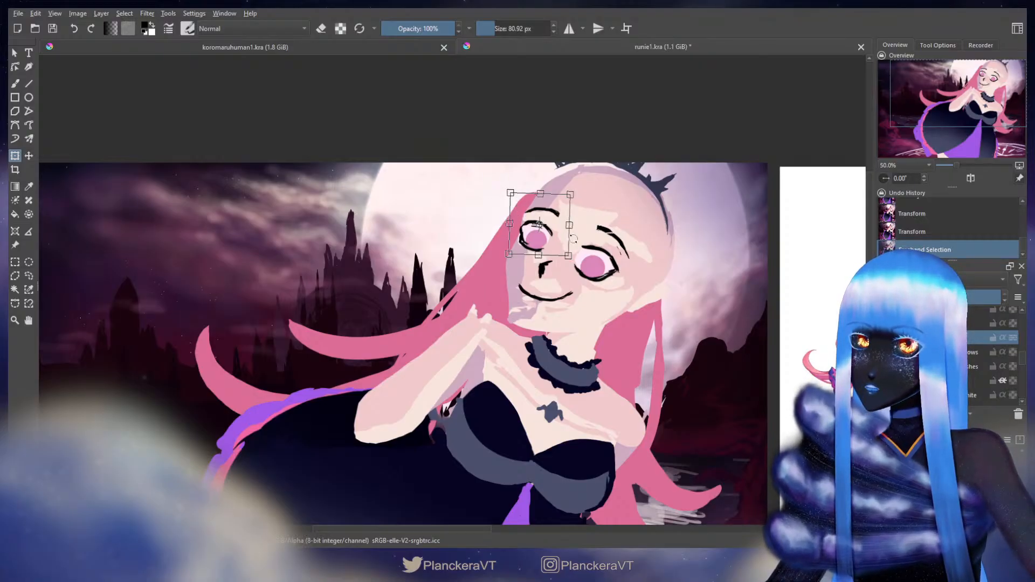
{"action": "left_click_drag", "start_coordinate": [550, 220], "coordinate": [600, 229]}
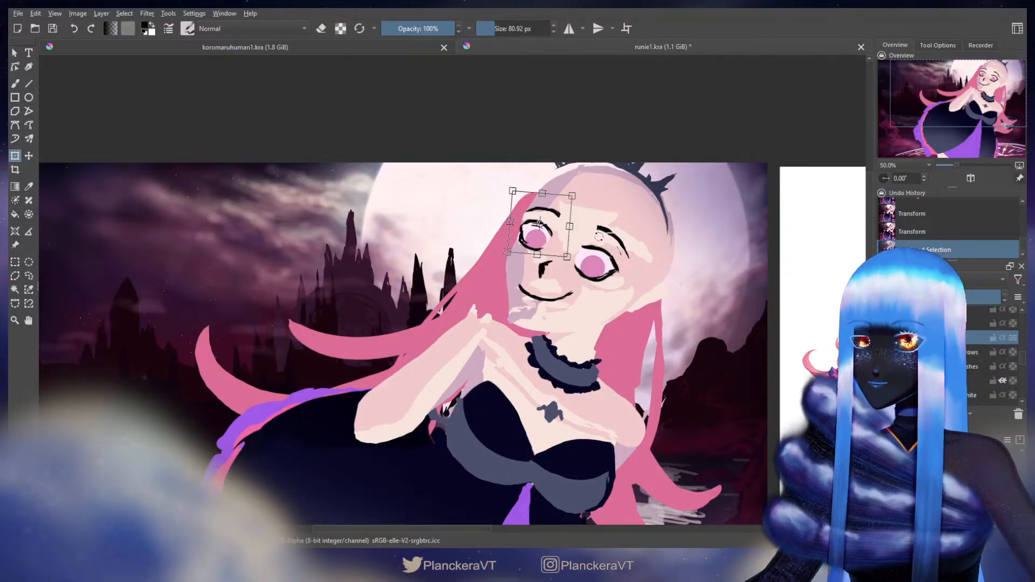
{"action": "key", "text": "b"}
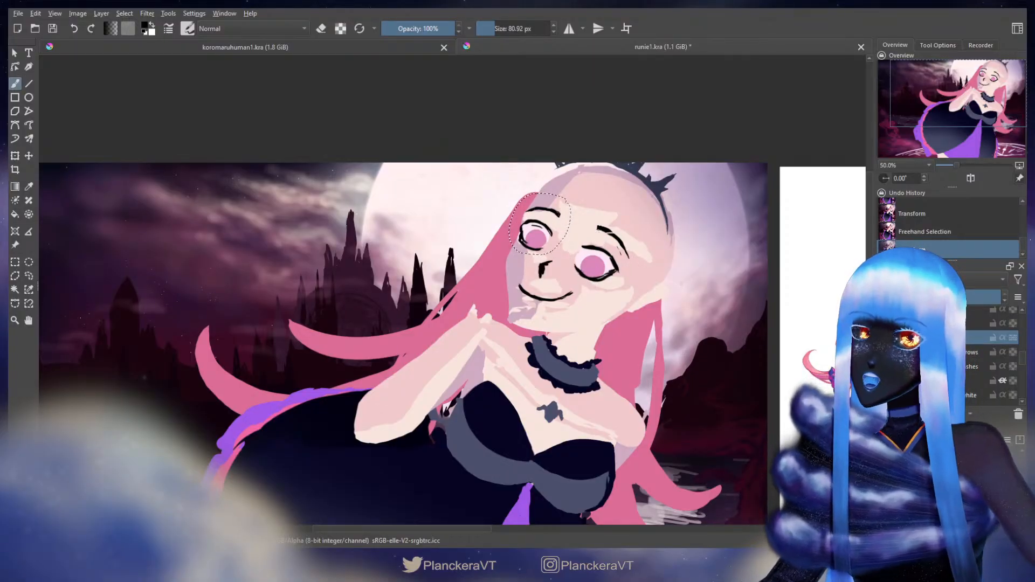
{"action": "left_click_drag", "start_coordinate": [647, 263], "coordinate": [655, 252]}
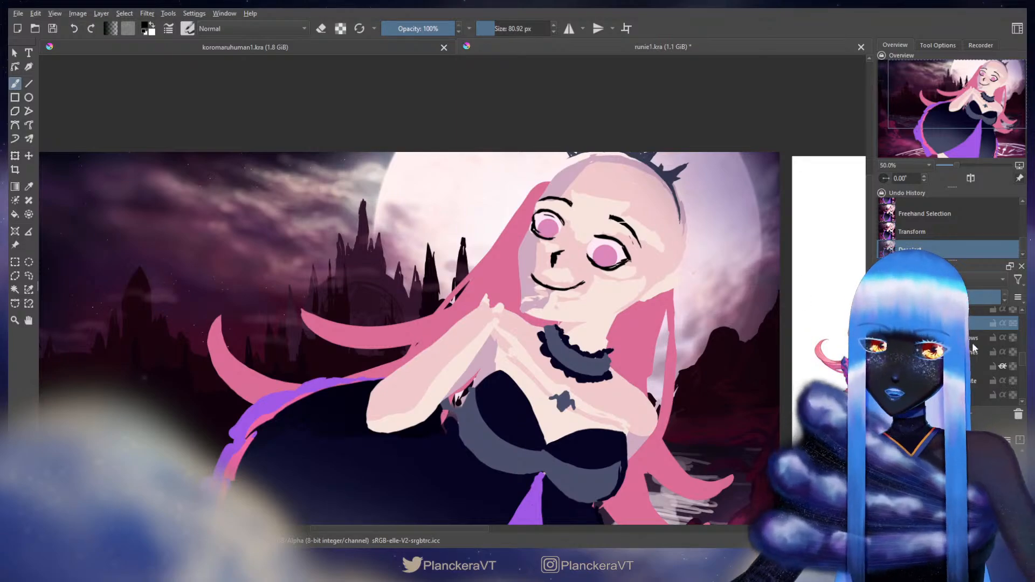
Lasso the nose, shift it slightly toward the far side of the face with a transform, and clear the selection.
{"action": "left_click", "coordinate": [28, 276]}
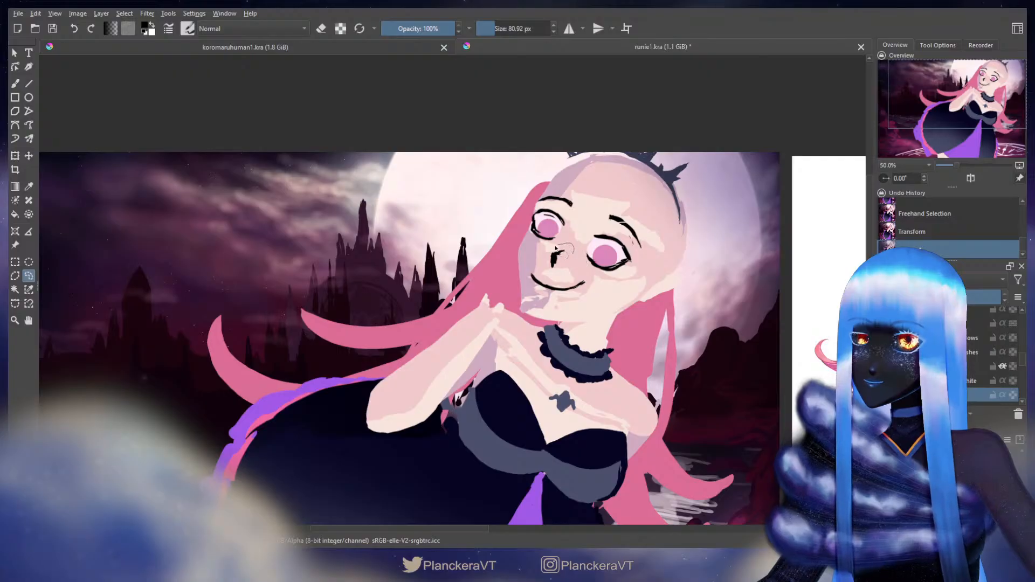
{"action": "left_click_drag", "start_coordinate": [546, 275], "coordinate": [549, 276]}
{"action": "key", "text": "ctrl+t"}
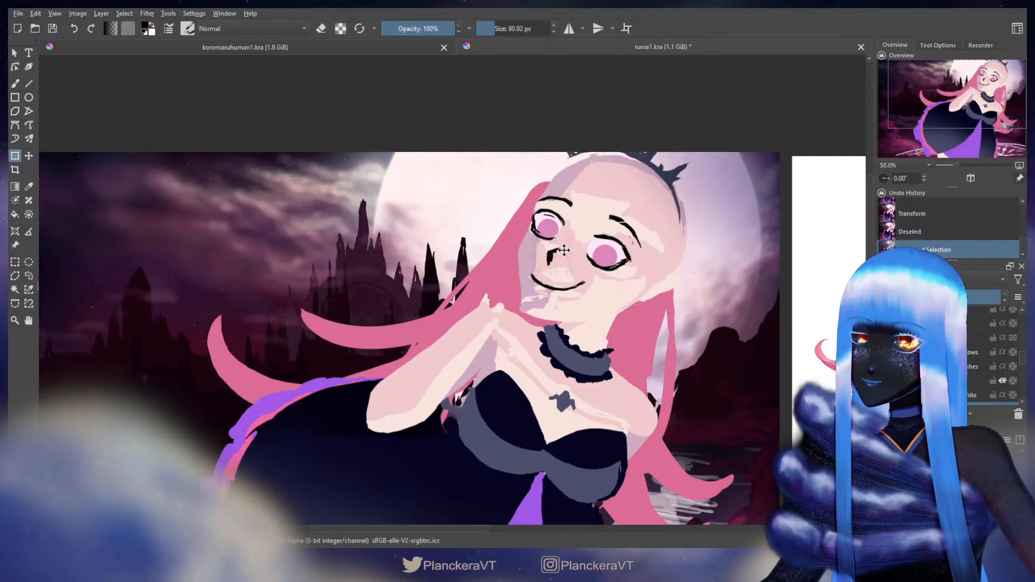
{"action": "key", "text": "b"}
{"action": "key", "text": "ctrl+shift+a"}
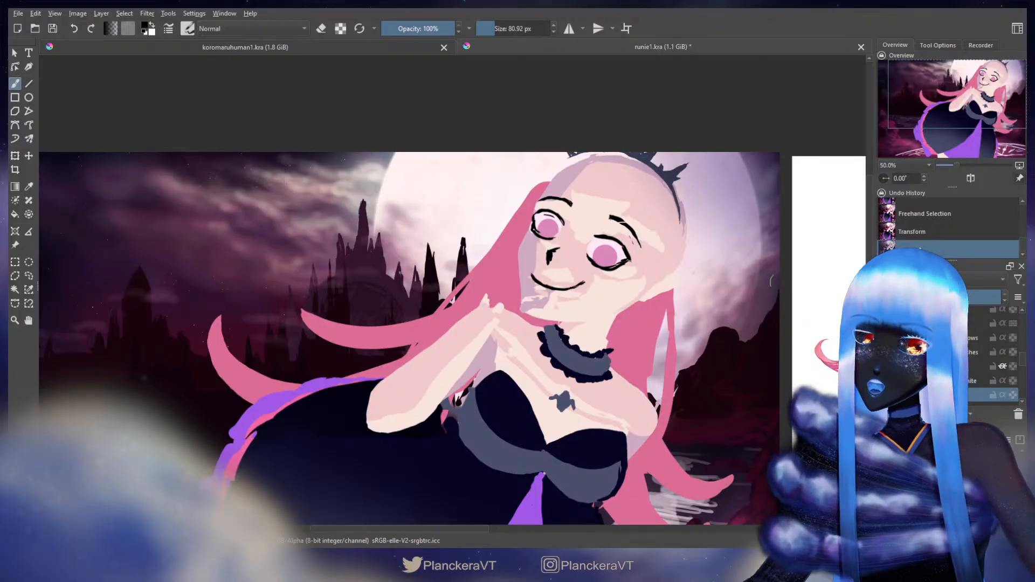
Adjust the base face shape around the chin on its layer with a liquify transform.
{"action": "scroll", "coordinate": [1000, 378], "scroll_direction": "down", "scroll_amount": 2}
{"action": "left_click", "coordinate": [998, 383]}
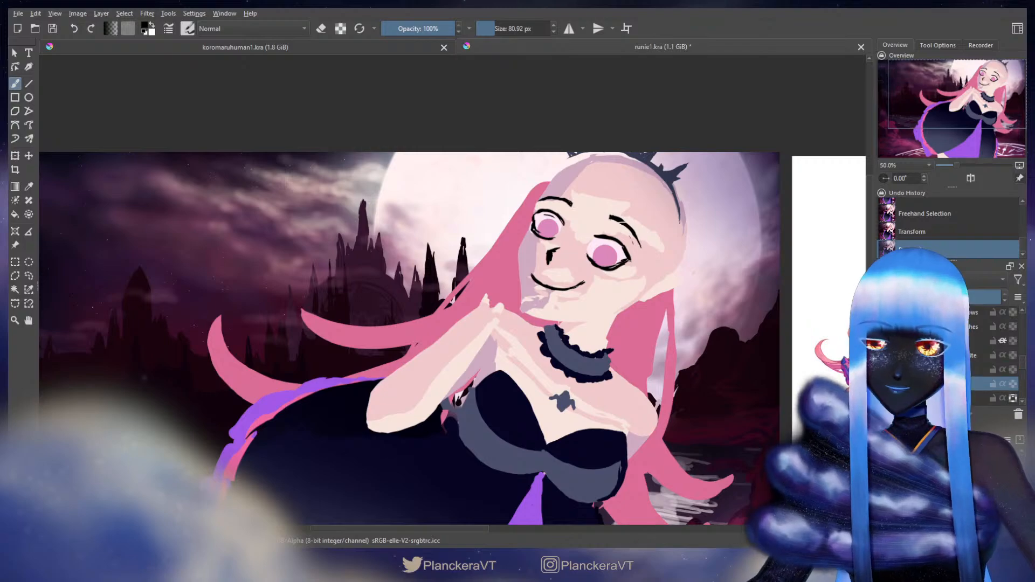
{"action": "key", "text": "ctrl+t"}
{"action": "key", "text": "Return"}
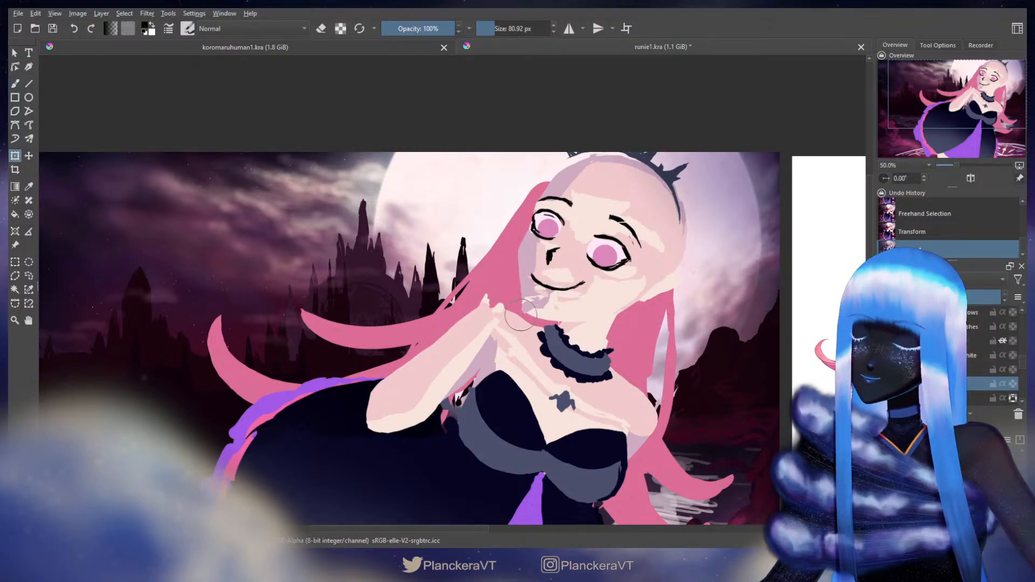
{"action": "key", "text": "b"}
{"action": "key", "text": "ctrl+shift+a"}
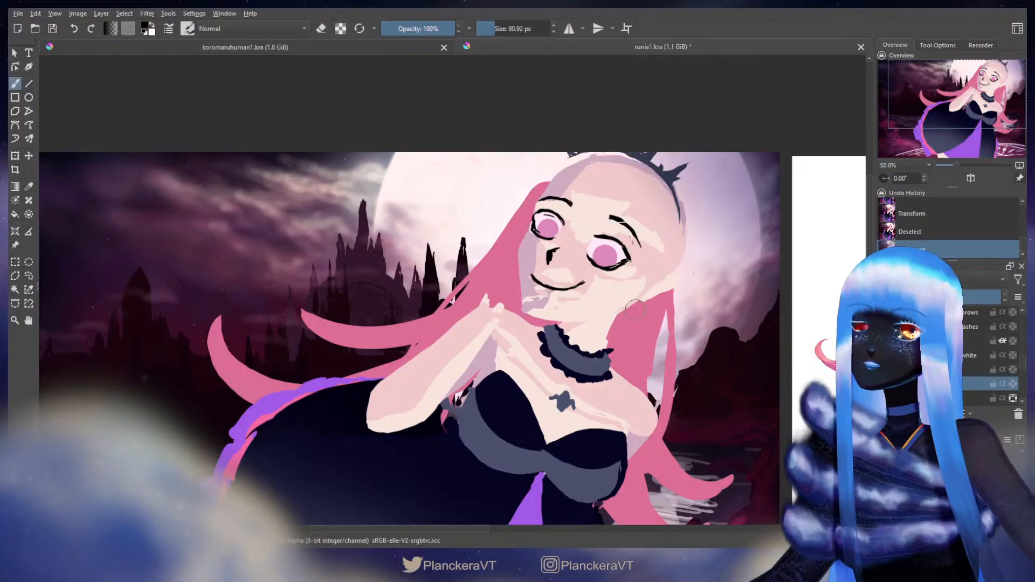
Rework the mouth line on its layer in sampled black with a 45.86 px brush, alternating strokes with erasing to clean its edges.
{"action": "left_click", "coordinate": [976, 370]}
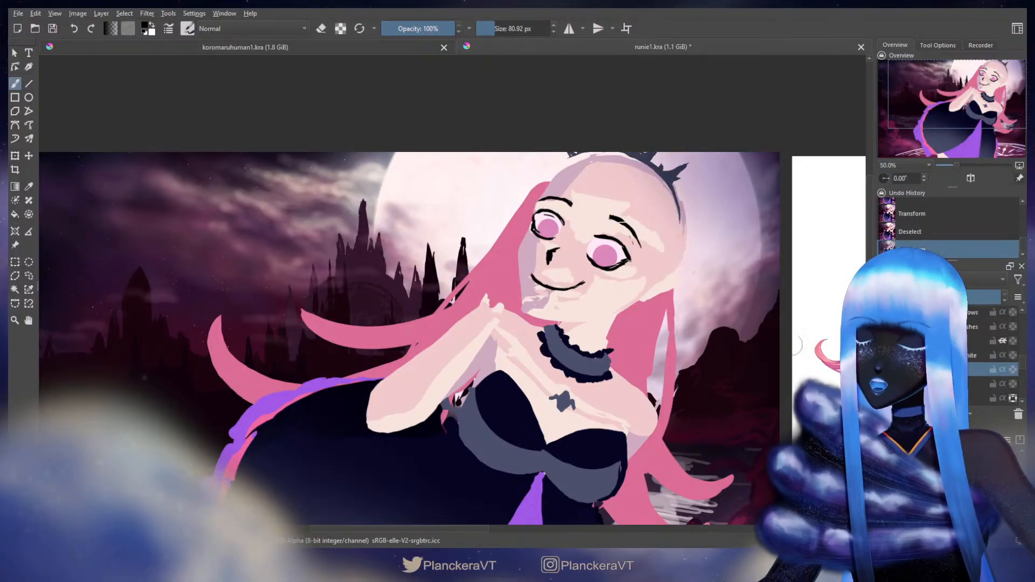
{"action": "left_click", "coordinate": [551, 262], "text": "ctrl"}
{"action": "mouse_move", "coordinate": [538, 278]}
{"action": "left_mouse_down", "text": "shift"}
{"action": "mouse_move", "coordinate": [531, 273]}
{"action": "mouse_move", "coordinate": [558, 292]}
{"action": "mouse_move", "coordinate": [582, 284]}
{"action": "mouse_move", "coordinate": [557, 283]}
{"action": "left_mouse_up", "text": "shift"}
{"action": "key", "text": "e"}
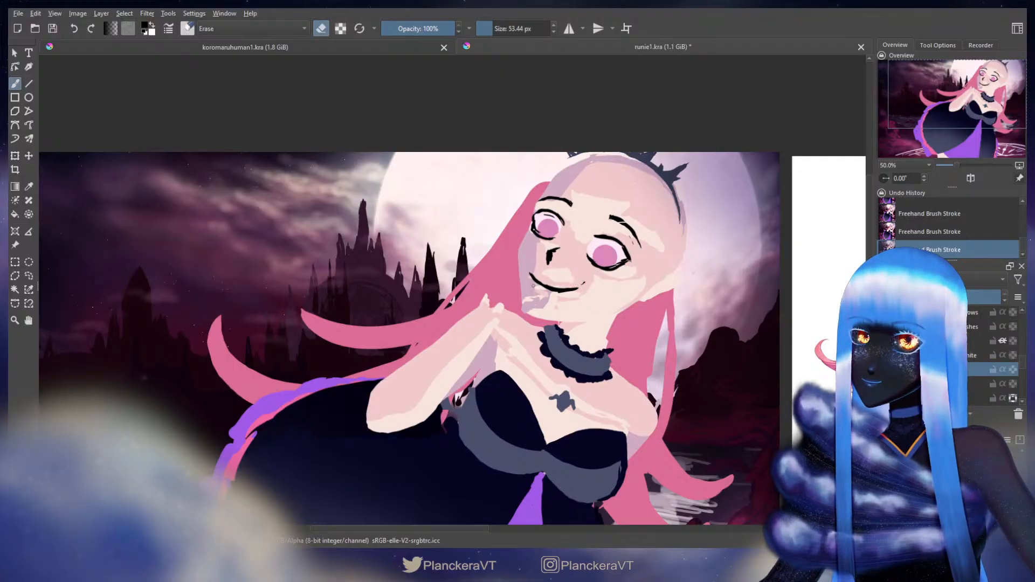
{"action": "key", "text": "ctrl+z"}
{"action": "left_click_drag", "start_coordinate": [543, 291], "coordinate": [538, 286]}
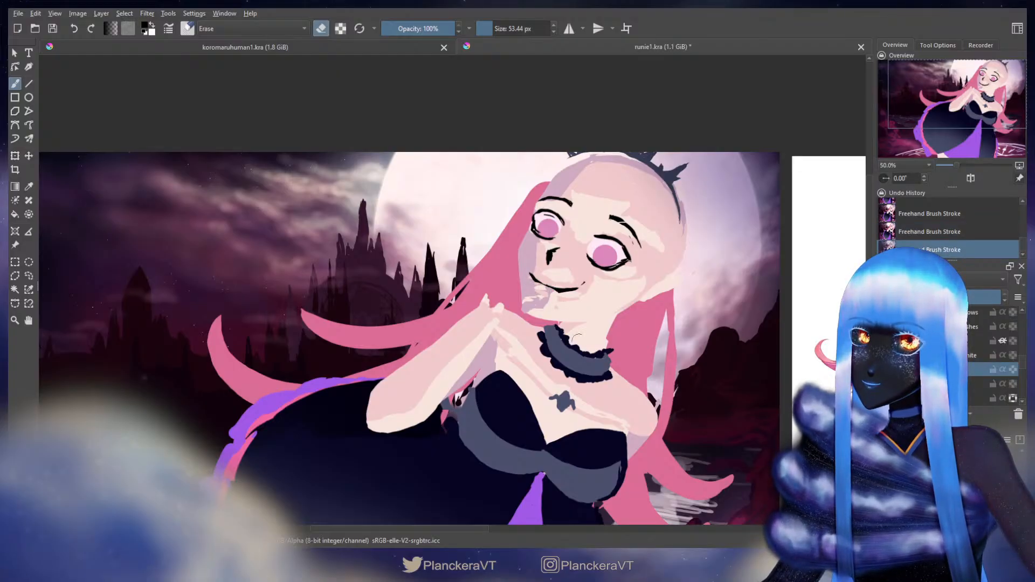
{"action": "key", "text": "e"}
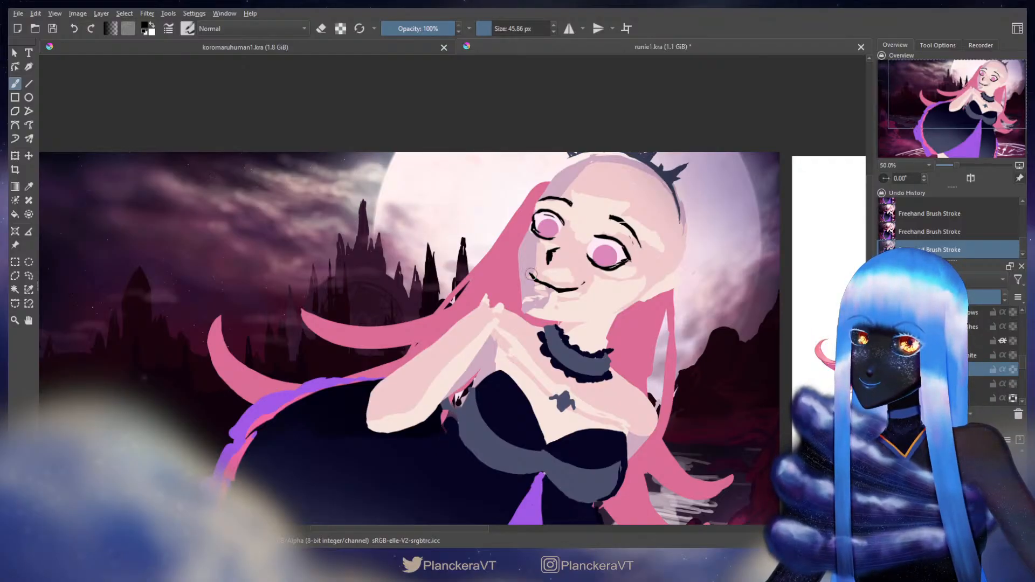
{"action": "key", "text": "e"}
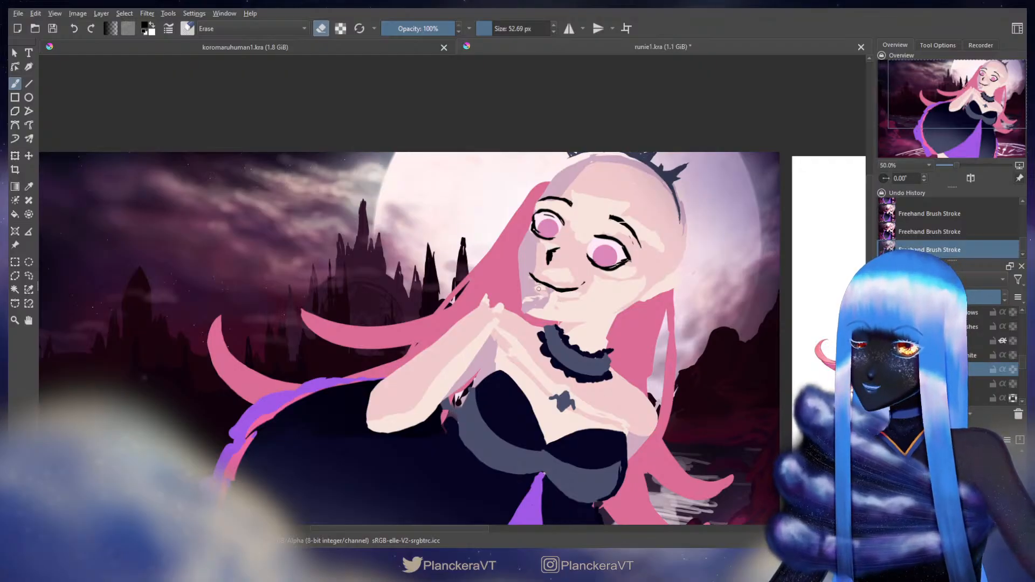
{"action": "key", "text": "e"}
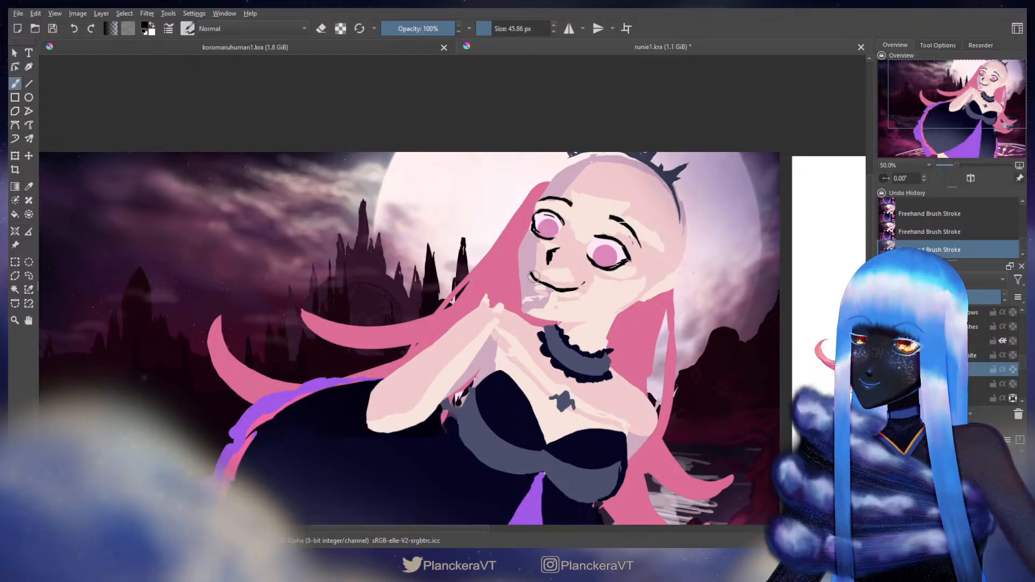
{"action": "key", "text": "e"}
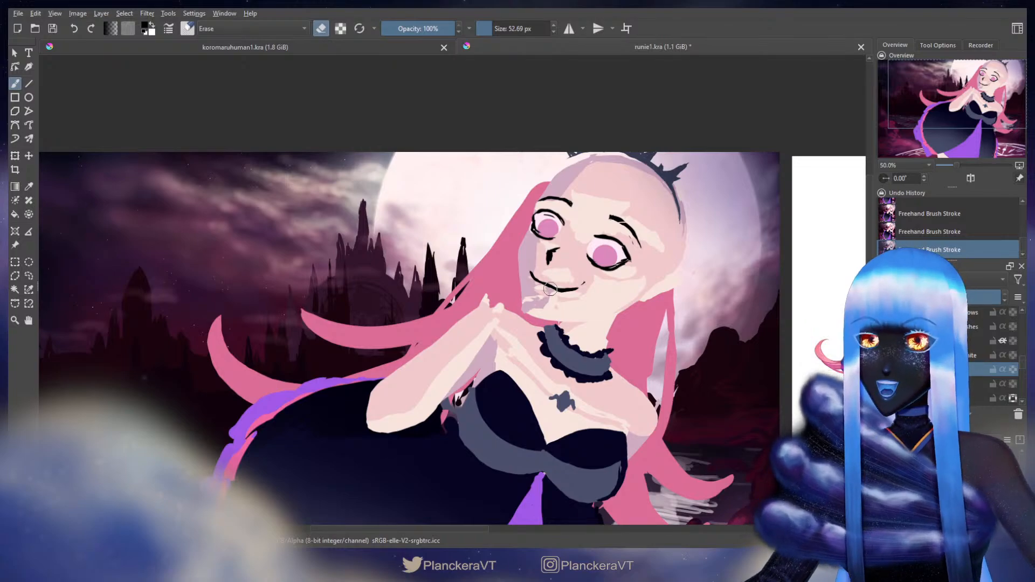
Try sketching curved black guide lines across the forehead above the eyebrows, and undo the strokes.
{"action": "key", "text": "e"}
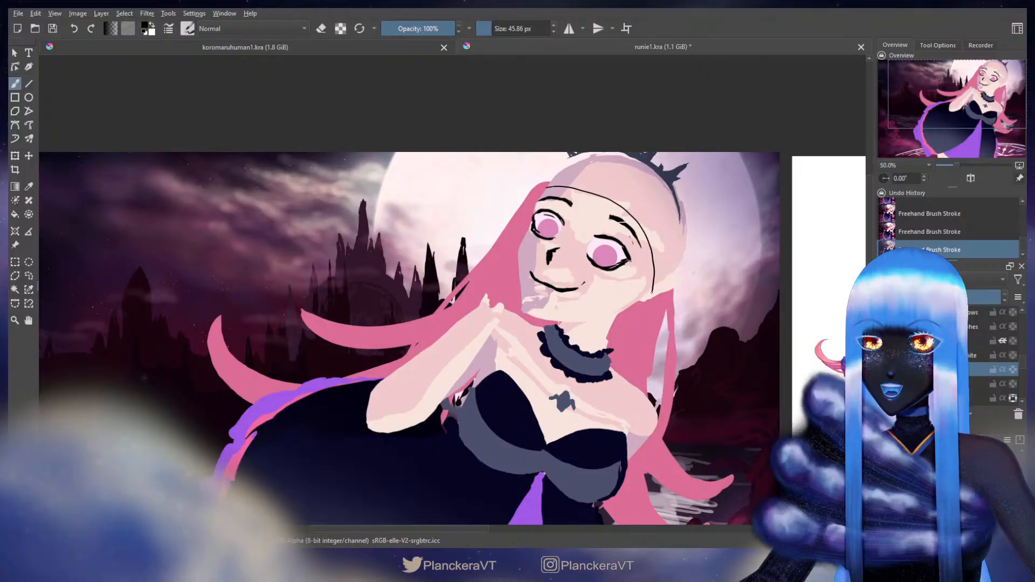
{"action": "left_click_drag", "start_coordinate": [564, 175], "coordinate": [643, 217]}
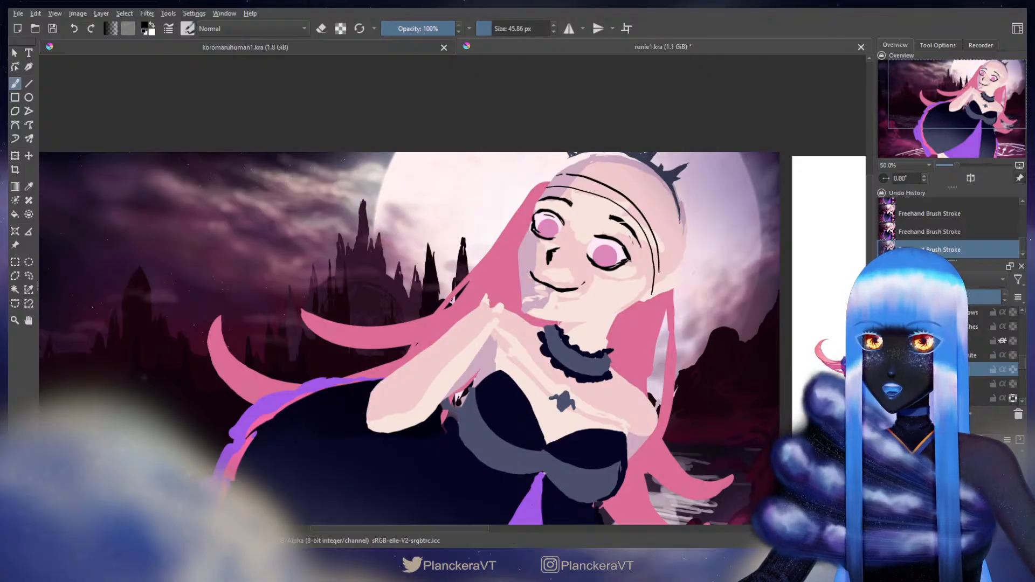
{"action": "key", "text": "ctrl+z"}
{"action": "key", "text": "ctrl+z"}
{"action": "key", "text": "ctrl+z"}
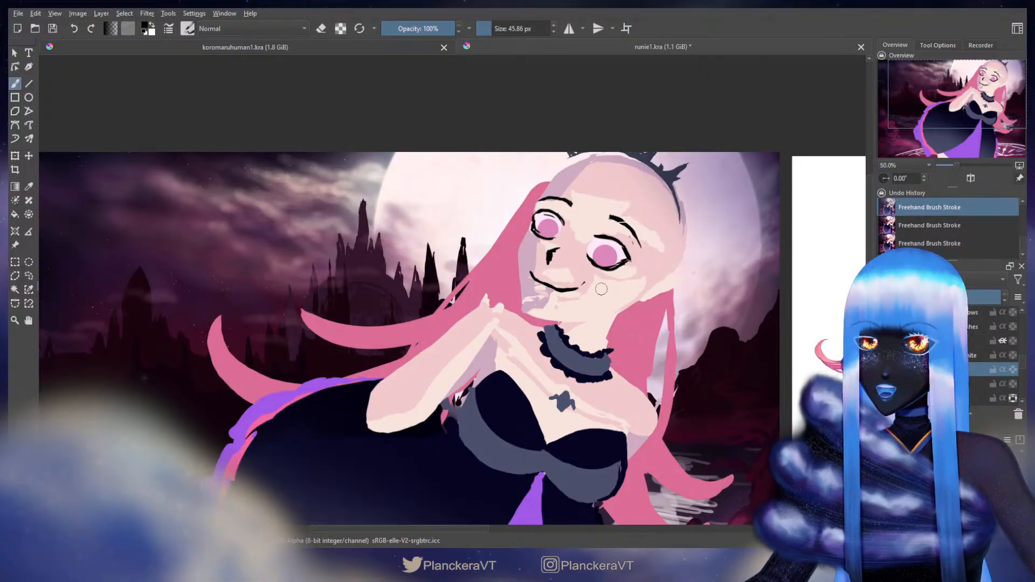
Try sketching a black guide line through both eyes and down the near cheek, and undo the strokes.
{"action": "mouse_move", "coordinate": [542, 215]}
{"action": "left_mouse_down"}
{"action": "mouse_move", "coordinate": [592, 219]}
{"action": "mouse_move", "coordinate": [625, 241]}
{"action": "left_mouse_up"}
{"action": "key", "text": "ctrl+z"}
{"action": "mouse_move", "coordinate": [542, 210]}
{"action": "left_mouse_down"}
{"action": "mouse_move", "coordinate": [600, 229]}
{"action": "mouse_move", "coordinate": [623, 250]}
{"action": "left_mouse_up"}
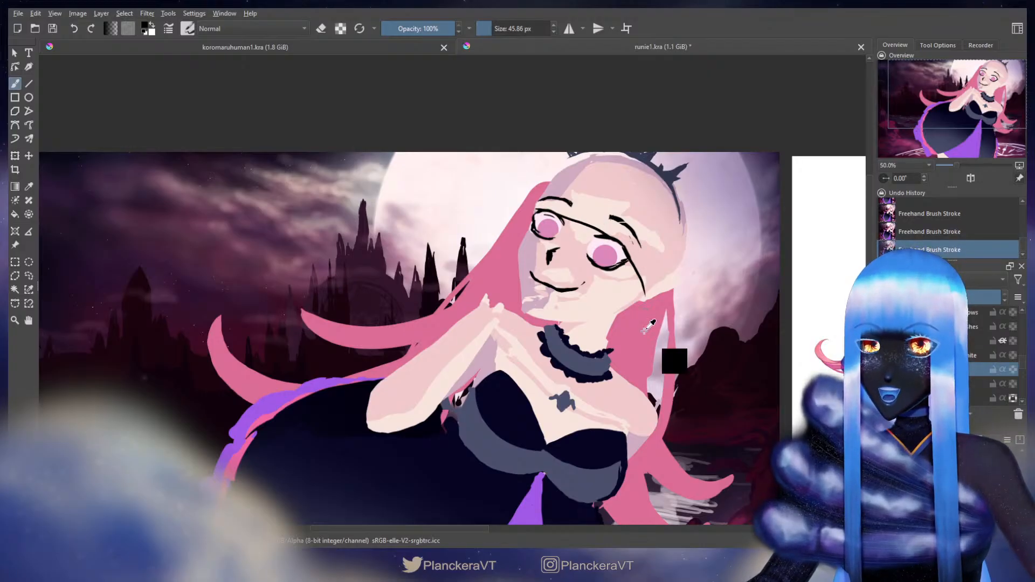
{"action": "key", "text": "ctrl+z"}
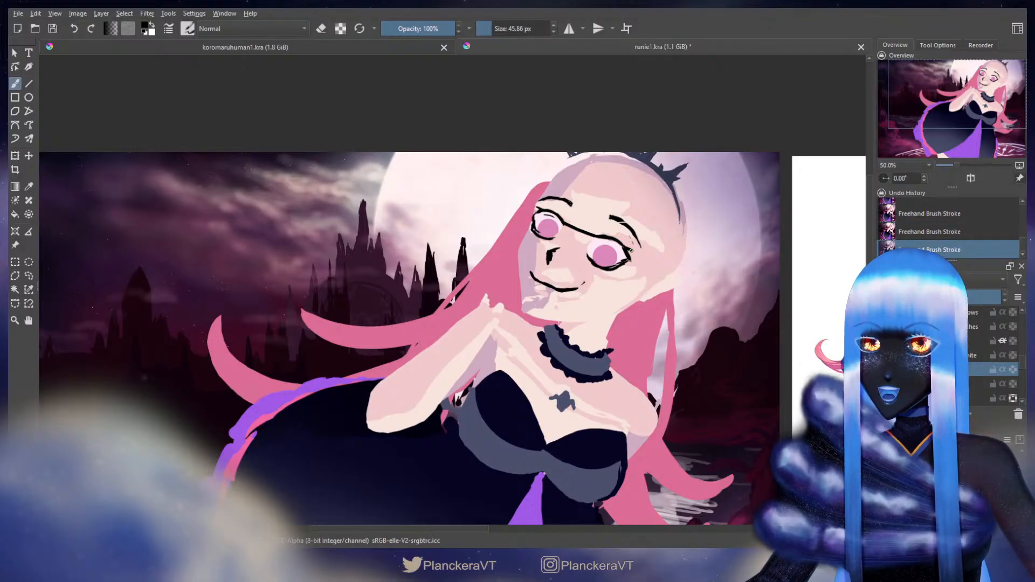
{"action": "left_click_drag", "start_coordinate": [631, 251], "coordinate": [647, 291]}
{"action": "key", "text": "ctrl+z"}
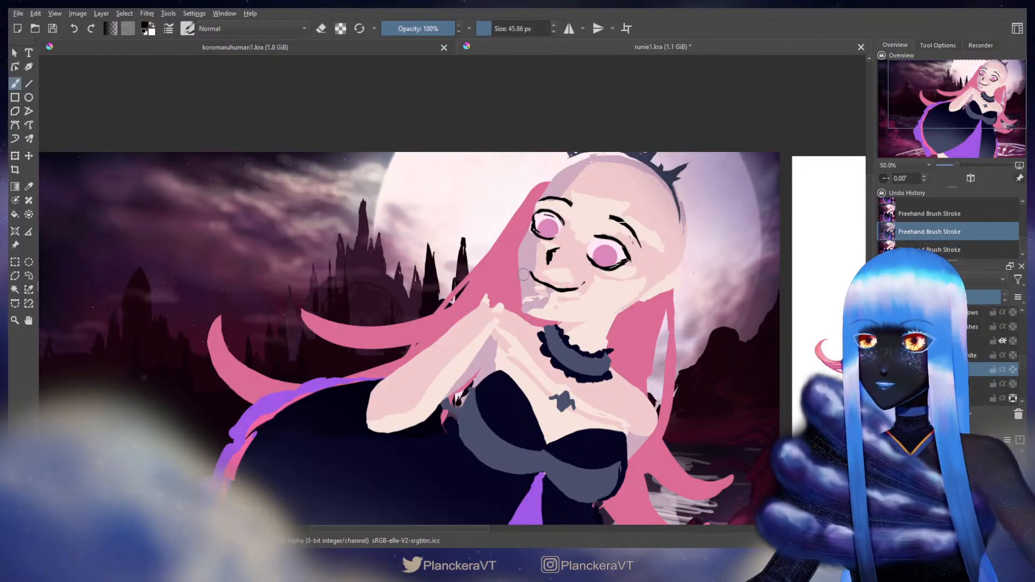
Try sketching a curved guide line across the lower face at mouth level, and undo the strokes.
{"action": "mouse_move", "coordinate": [529, 267]}
{"action": "left_mouse_down"}
{"action": "mouse_move", "coordinate": [601, 289]}
{"action": "mouse_move", "coordinate": [623, 314]}
{"action": "left_mouse_up"}
{"action": "key", "text": "ctrl+z"}
{"action": "left_click_drag", "start_coordinate": [519, 261], "coordinate": [565, 283]}
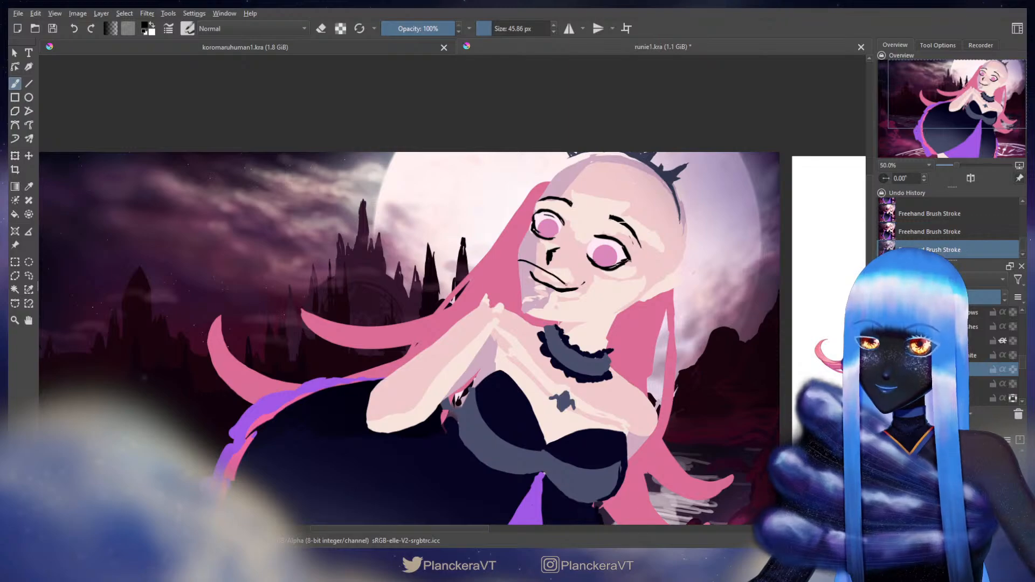
{"action": "key", "text": "ctrl+z"}
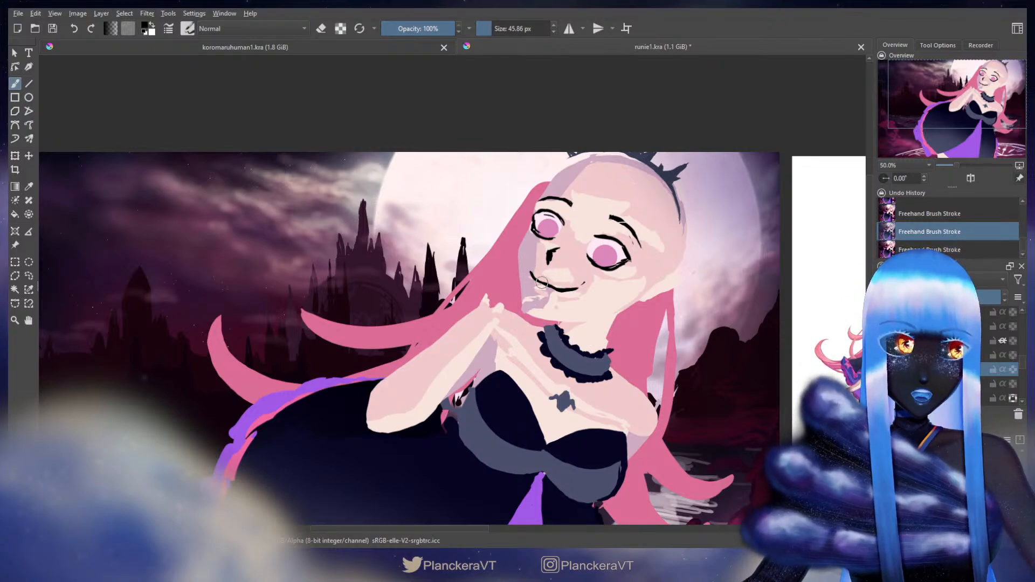
Refine the smile's curve and corners with black strokes at 45.86 px, trimming the line with a 43.19 px eraser.
{"action": "left_click_drag", "start_coordinate": [531, 272], "coordinate": [545, 284]}
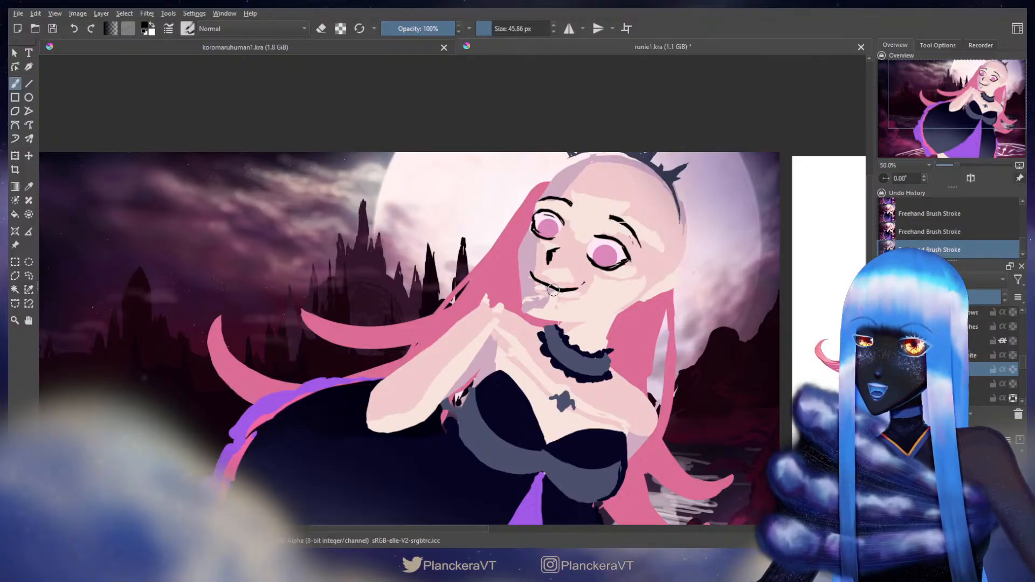
{"action": "key", "text": "e"}
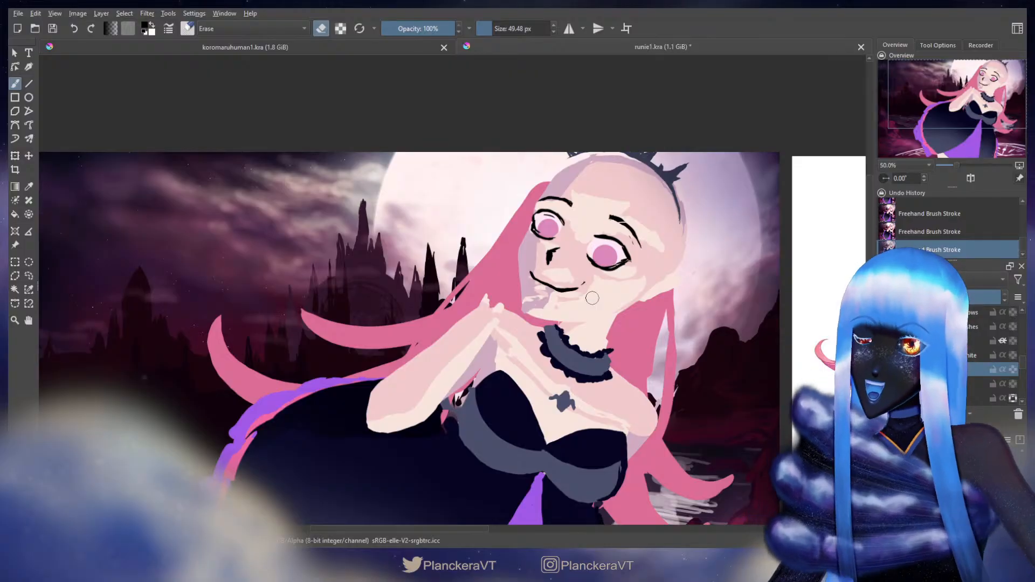
{"action": "left_click_drag", "start_coordinate": [537, 275], "coordinate": [533, 274], "text": "shift"}
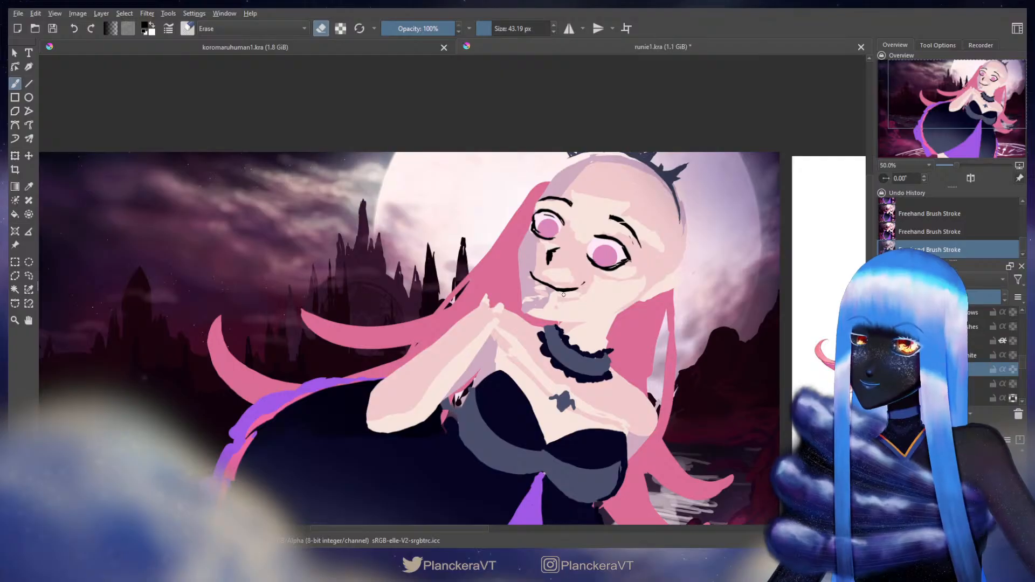
{"action": "key", "text": "e"}
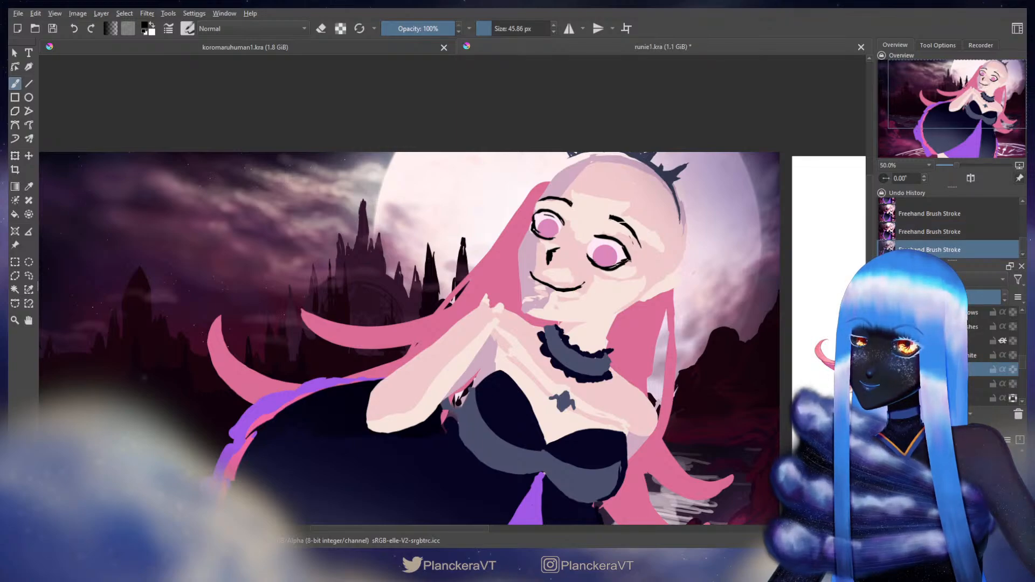
{"action": "key", "text": "e"}
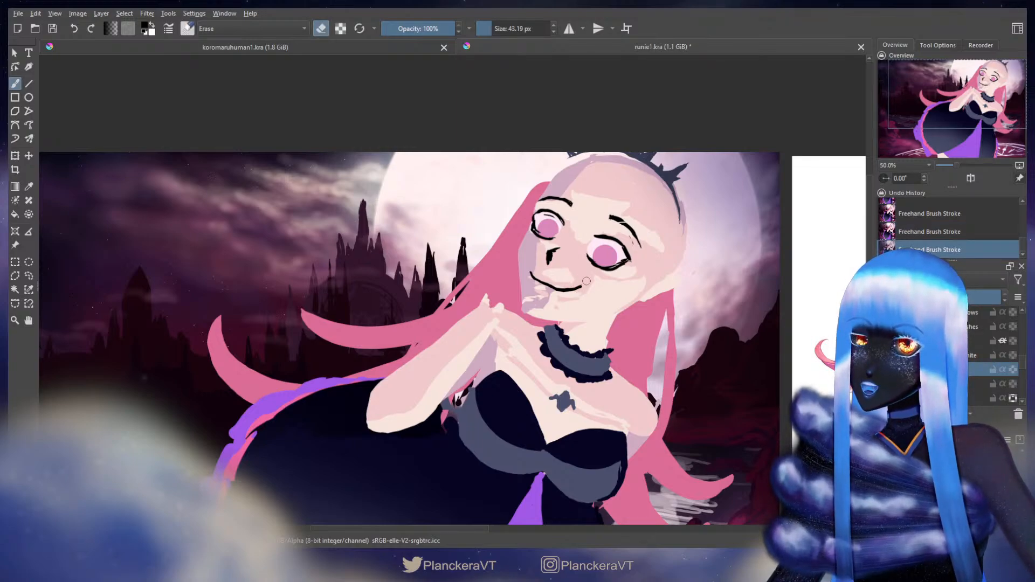
{"action": "key", "text": "e"}
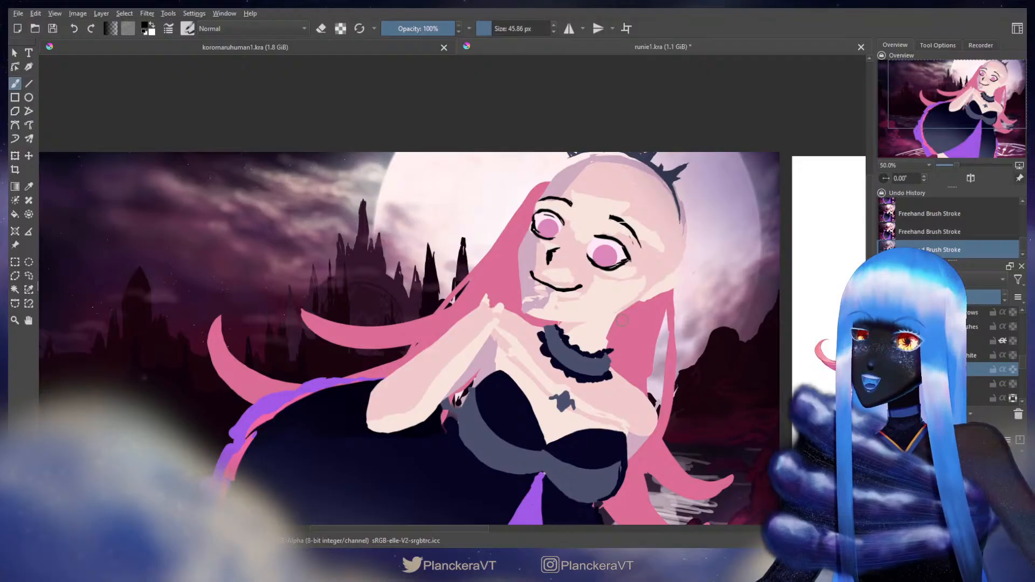
{"action": "key", "text": "e"}
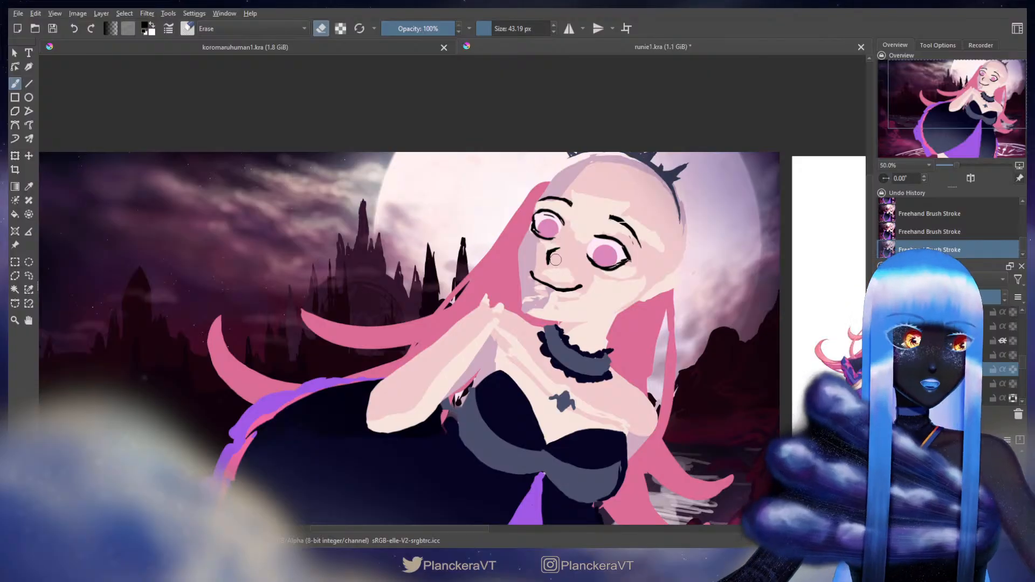
Freehand-select the smile, adjust its tilt slightly with a transform, and clear the selection.
{"action": "key", "text": "e"}
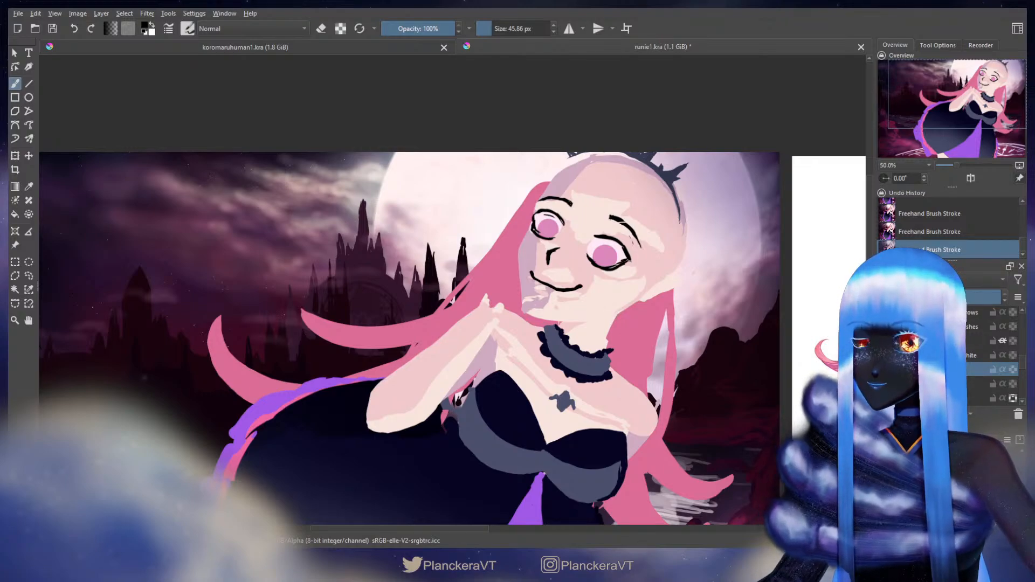
{"action": "left_click", "coordinate": [28, 276]}
{"action": "mouse_move", "coordinate": [548, 272]}
{"action": "left_mouse_down"}
{"action": "mouse_move", "coordinate": [524, 266]}
{"action": "mouse_move", "coordinate": [538, 298]}
{"action": "mouse_move", "coordinate": [578, 302]}
{"action": "mouse_move", "coordinate": [589, 285]}
{"action": "mouse_move", "coordinate": [550, 272]}
{"action": "left_mouse_up"}
{"action": "key", "text": "ctrl+t"}
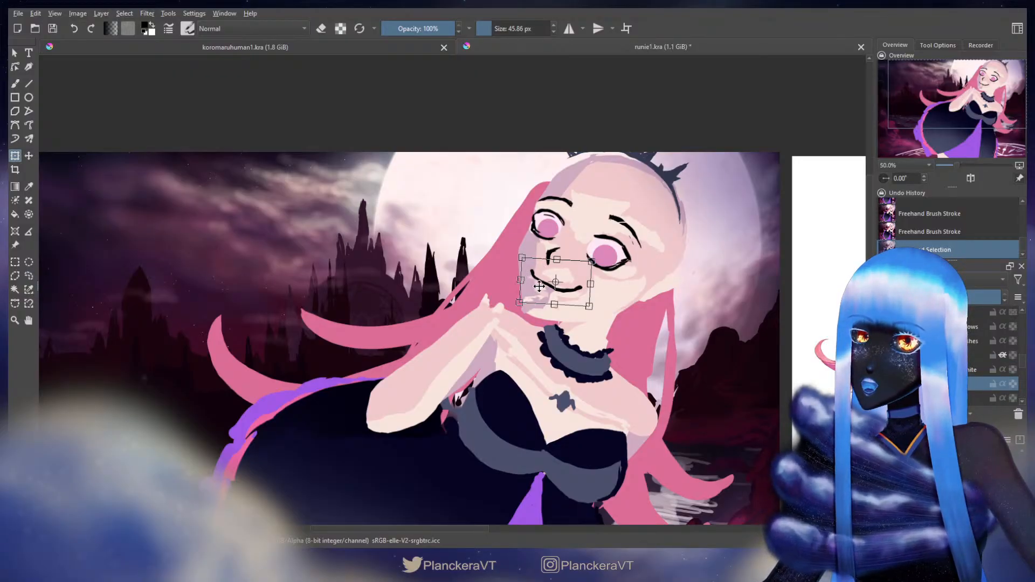
{"action": "key", "text": "Return"}
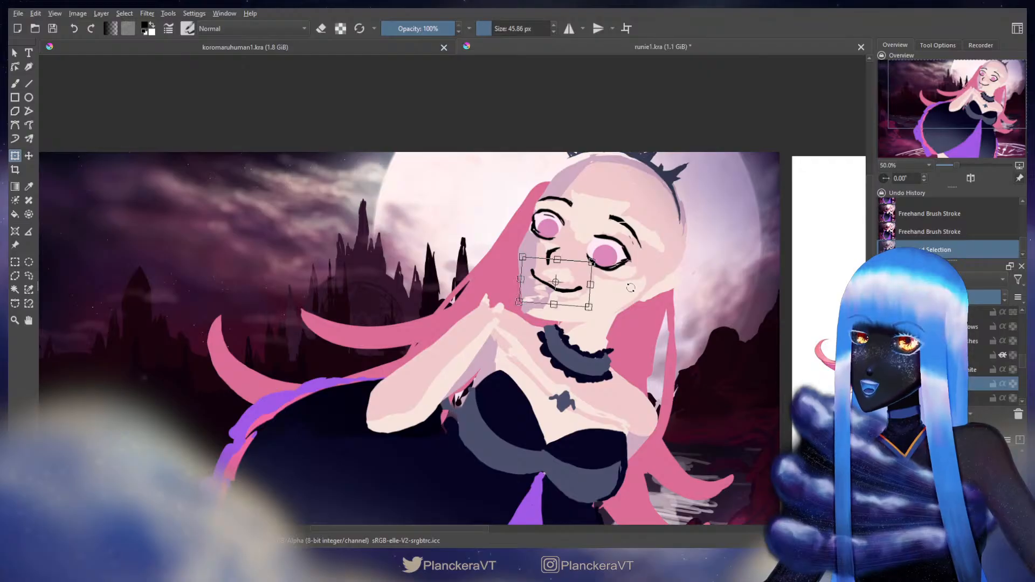
{"action": "key", "text": "b"}
{"action": "key", "text": "ctrl+shift+a"}
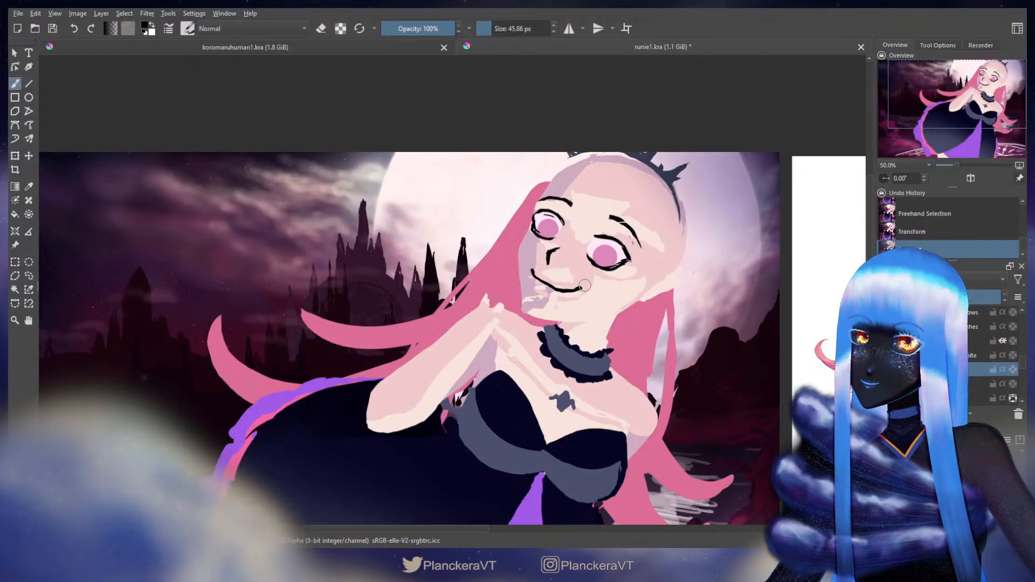
Transform the nose and mouth lines together to fine-tune their placement on the face.
{"action": "key", "text": "ctrl+t"}
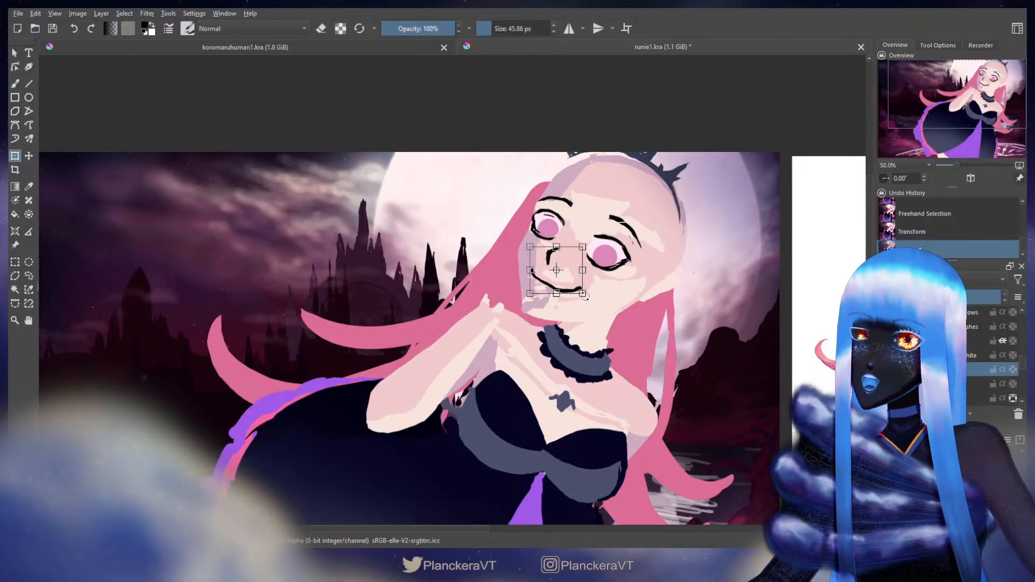
{"action": "key", "text": "b"}
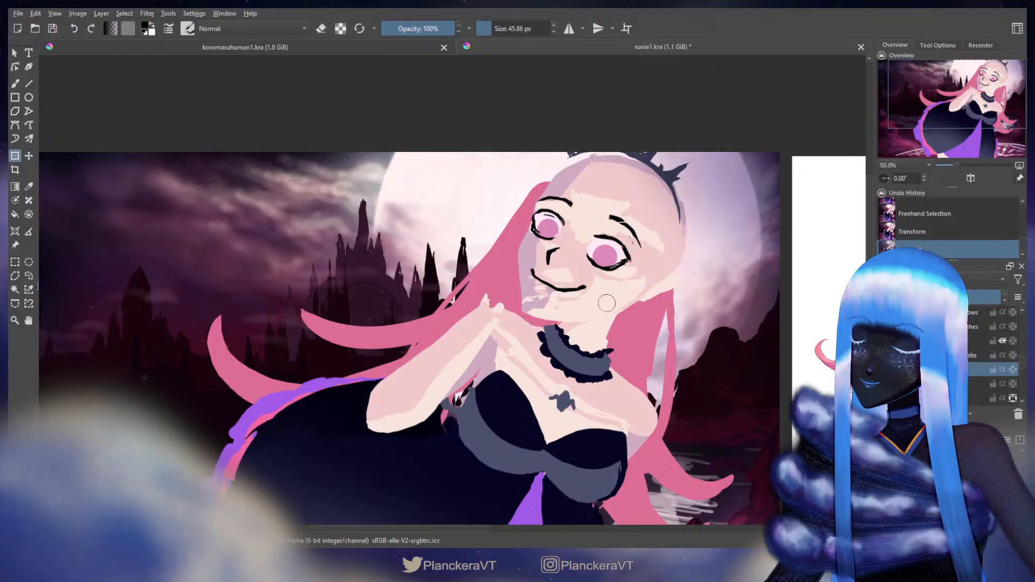
{"action": "key", "text": "b"}
Make the hidden hair layers visible again over the character's head.
{"action": "left_click_drag", "start_coordinate": [1023, 367], "coordinate": [1022, 348]}
{"action": "left_click", "coordinate": [883, 353]}
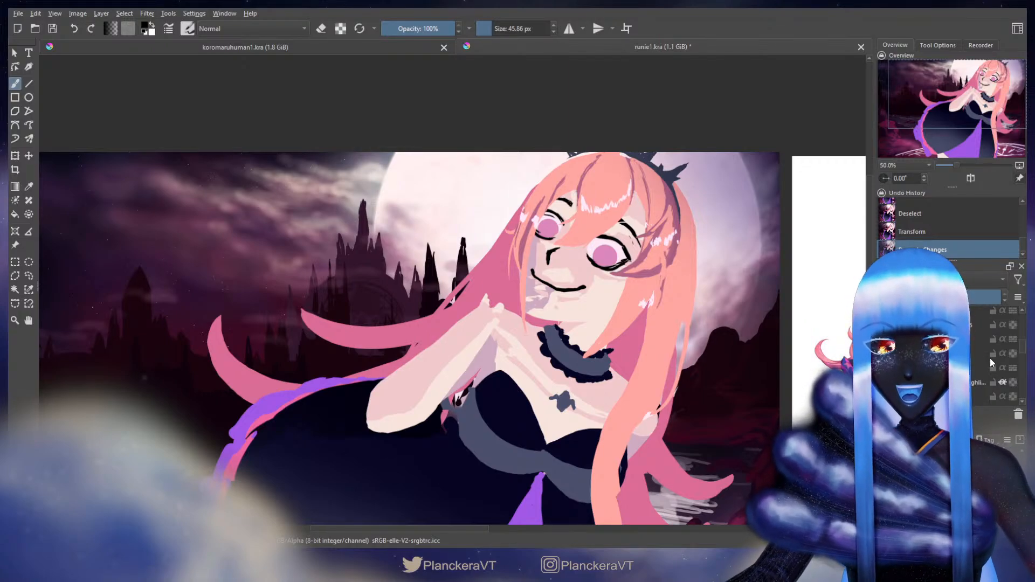
{"action": "left_click", "coordinate": [987, 367]}
{"action": "key", "text": "ctrl+t"}
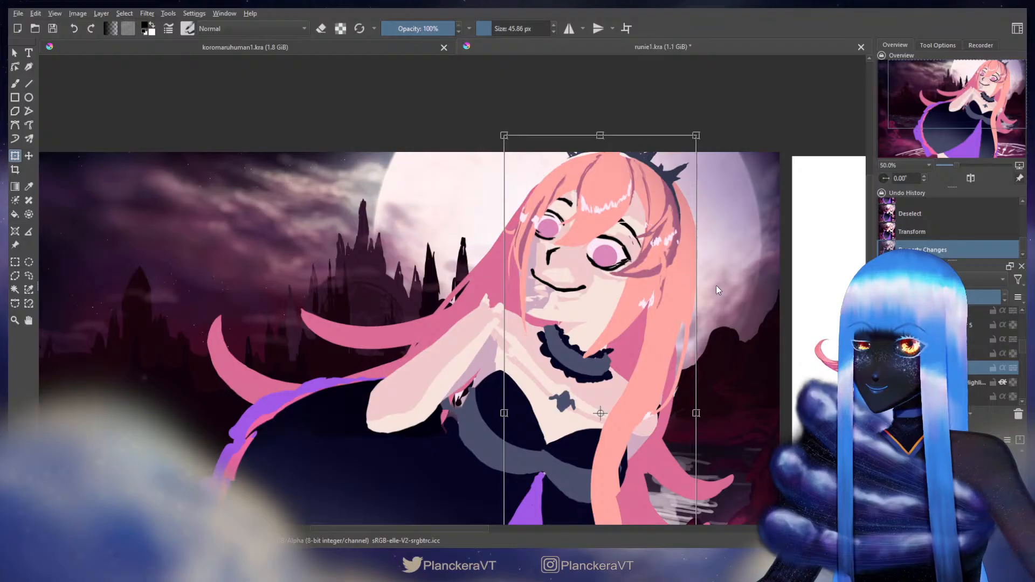
{"action": "key", "text": "Return"}
Sample the salmon hair colour and extend the front strand down the side of the neck with a 54.99 px brush.
{"action": "left_click_drag", "start_coordinate": [608, 296], "coordinate": [438, 346]}
{"action": "left_click_drag", "start_coordinate": [639, 305], "coordinate": [605, 286]}
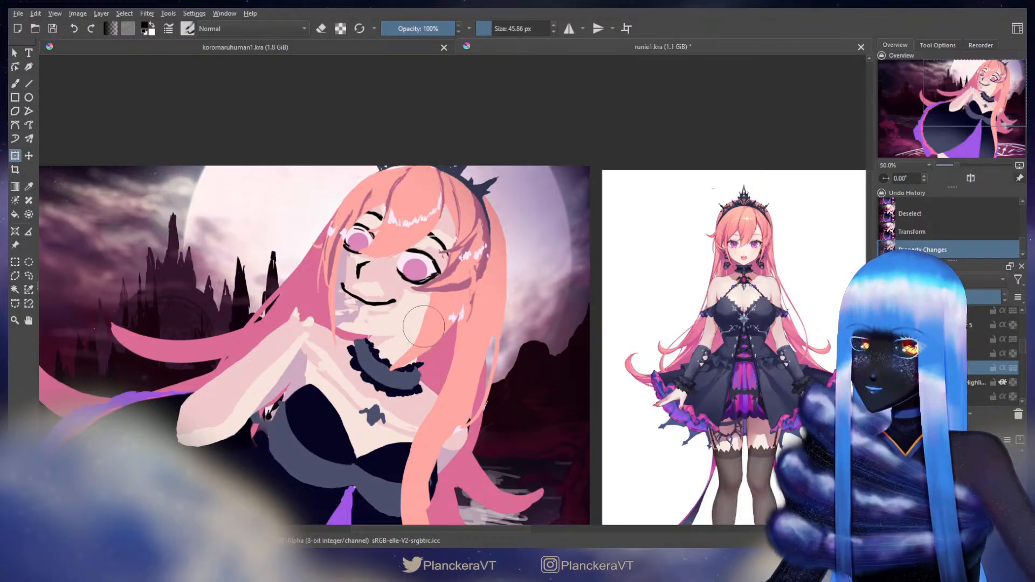
{"action": "key", "text": "b"}
{"action": "left_click", "coordinate": [450, 299], "text": "ctrl"}
{"action": "left_click_drag", "start_coordinate": [434, 300], "coordinate": [442, 300]}
{"action": "left_click", "coordinate": [978, 397]}
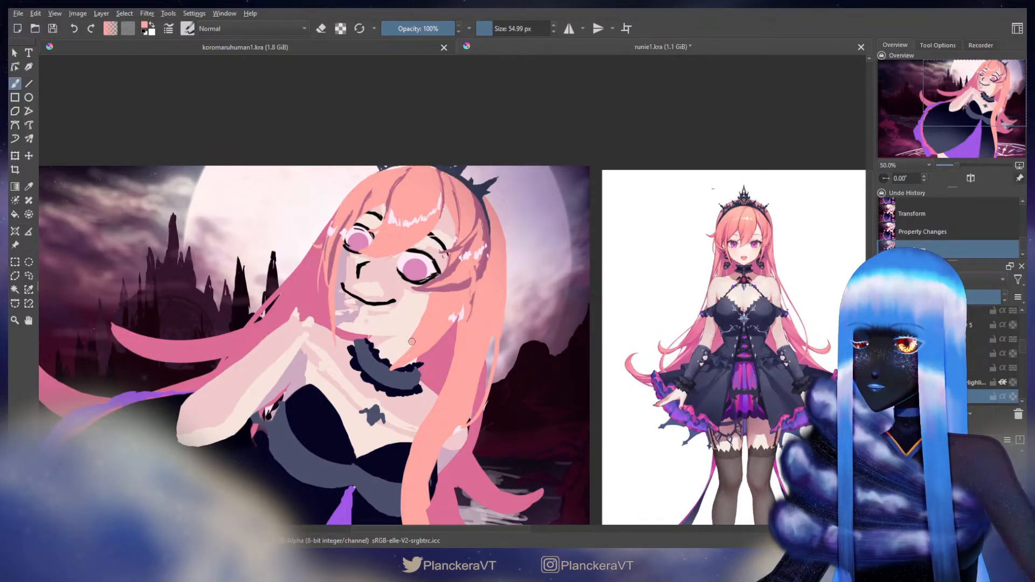
{"action": "left_click_drag", "start_coordinate": [393, 359], "coordinate": [409, 355]}
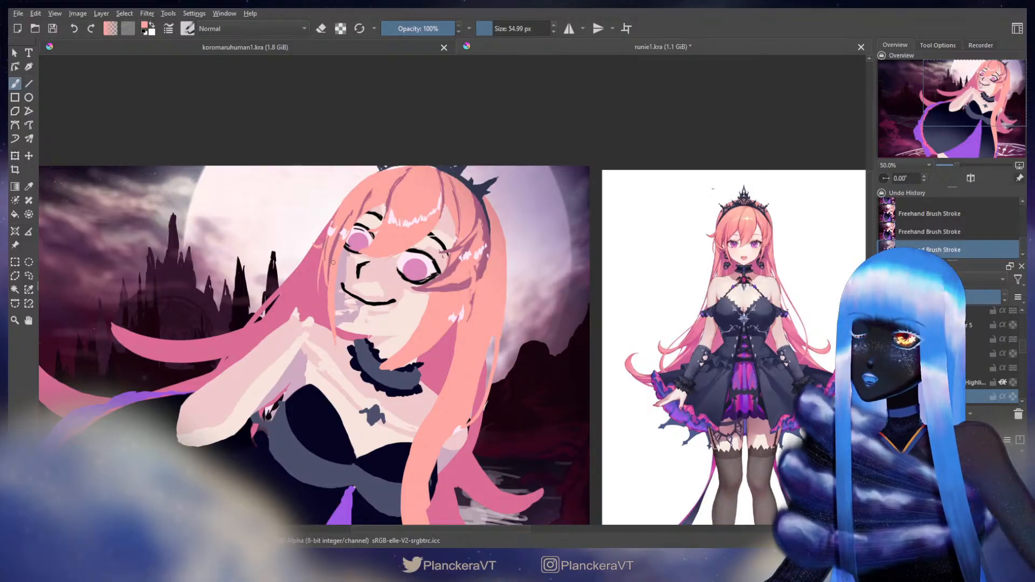
Try trimming the front strand with a 54.05 px eraser and undo it, toggling hair layers' visibility to check their contents.
{"action": "key", "text": "e"}
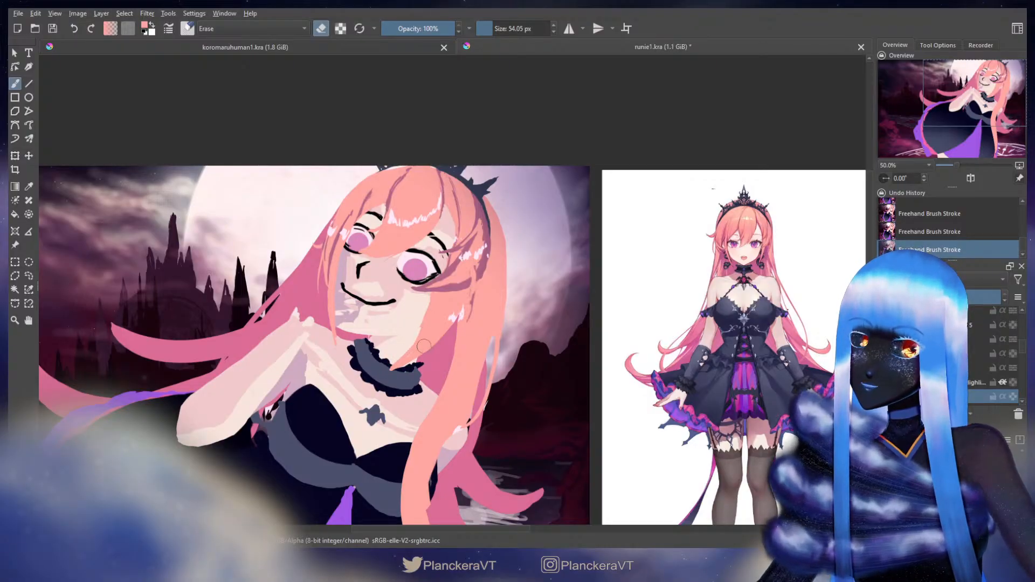
{"action": "key", "text": "ctrl+z"}
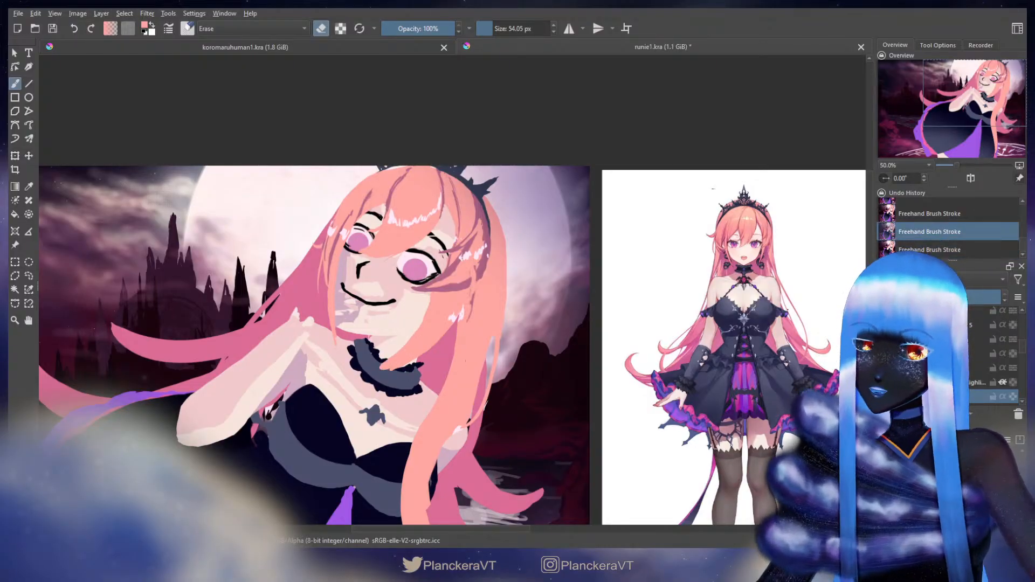
{"action": "key", "text": "ctrl+shift+z"}
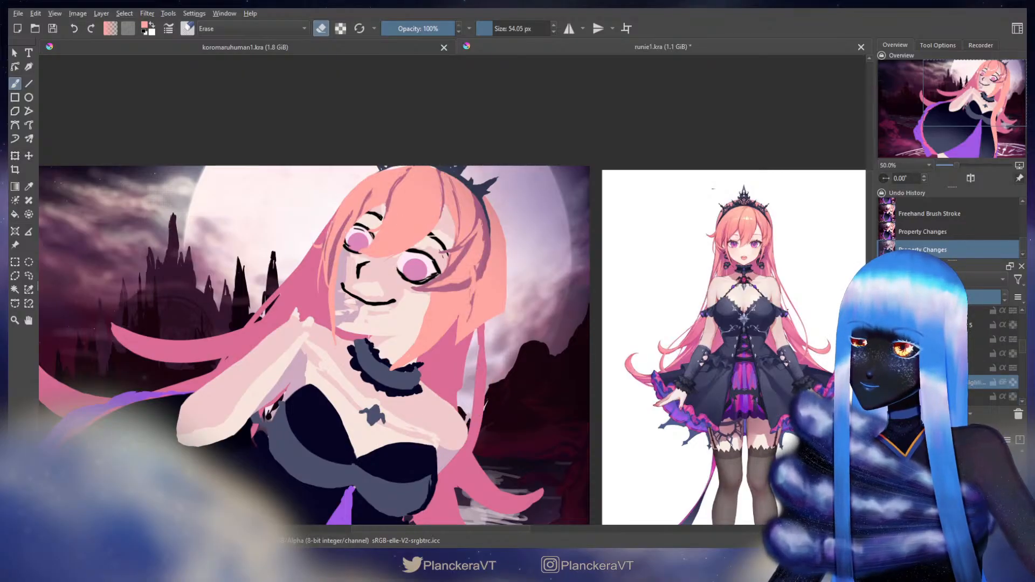
{"action": "scroll", "coordinate": [1022, 353], "scroll_direction": "down", "scroll_amount": 1}
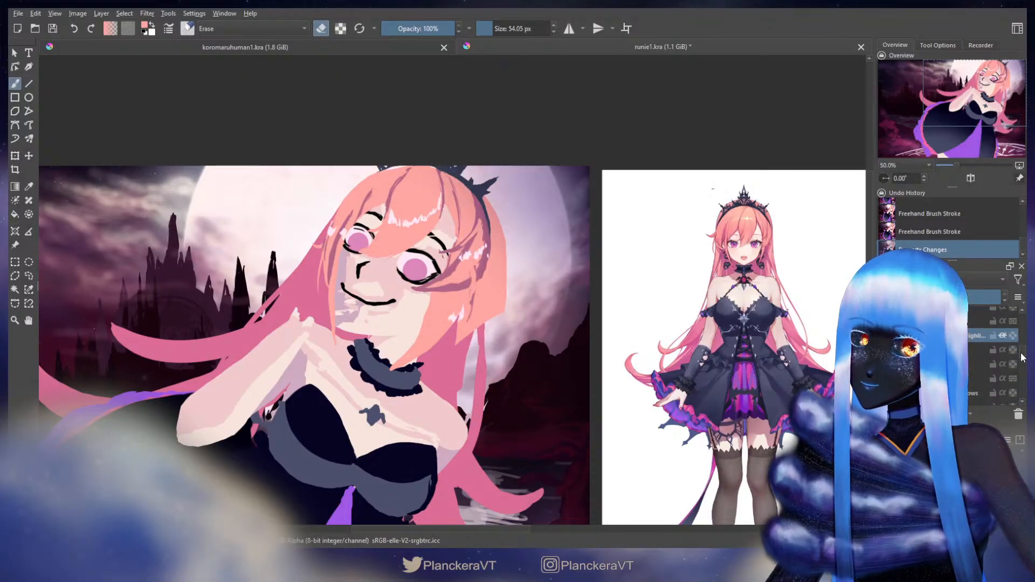
{"action": "key", "text": "ctrl+z"}
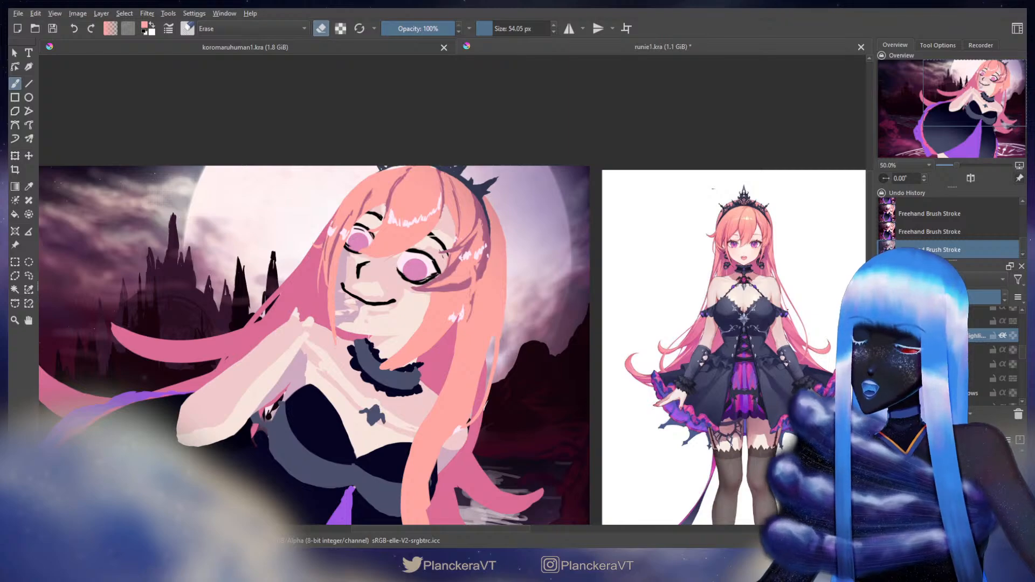
Freehand-select the front hair around the head, cut it to a new layer, and move and merge that layer down.
{"action": "left_click", "coordinate": [967, 353]}
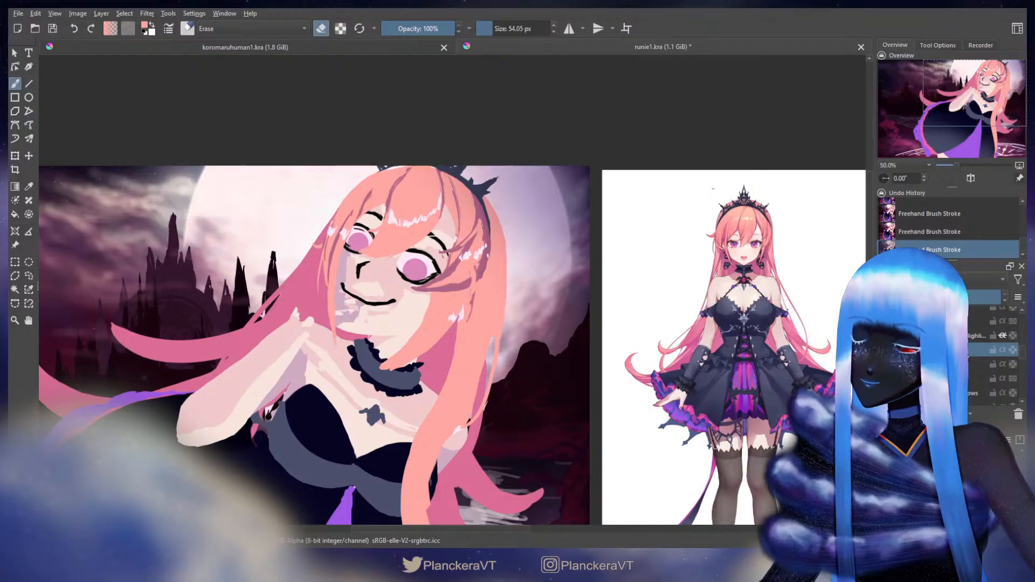
{"action": "key", "text": "e"}
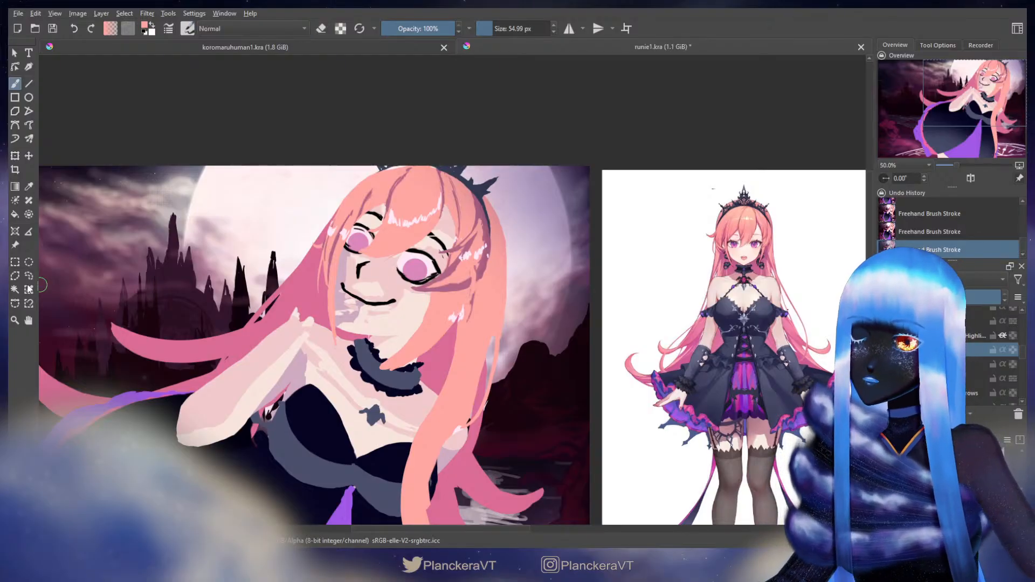
{"action": "left_click", "coordinate": [28, 276]}
{"action": "mouse_move", "coordinate": [334, 149]}
{"action": "left_mouse_down"}
{"action": "mouse_move", "coordinate": [283, 203]}
{"action": "mouse_move", "coordinate": [280, 385]}
{"action": "mouse_move", "coordinate": [359, 405]}
{"action": "mouse_move", "coordinate": [419, 383]}
{"action": "mouse_move", "coordinate": [448, 331]}
{"action": "left_mouse_up"}
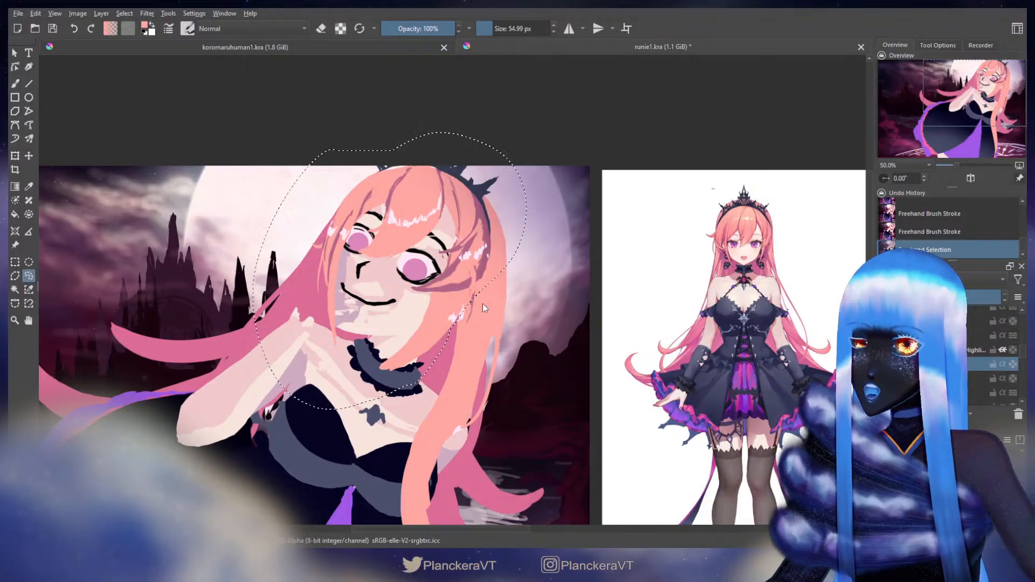
{"action": "key", "text": "ctrl+shift+j"}
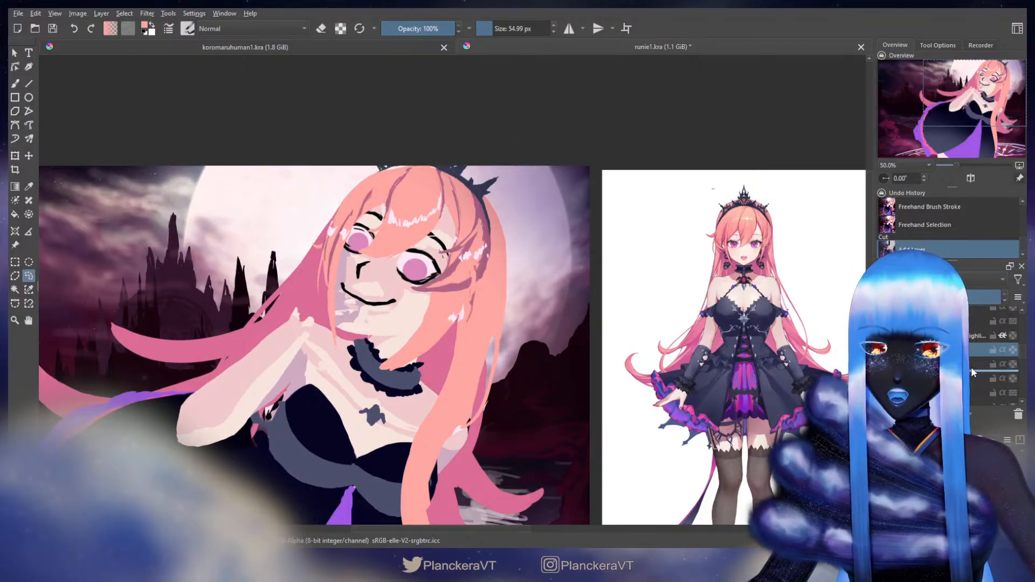
{"action": "key", "text": "ctrl+e"}
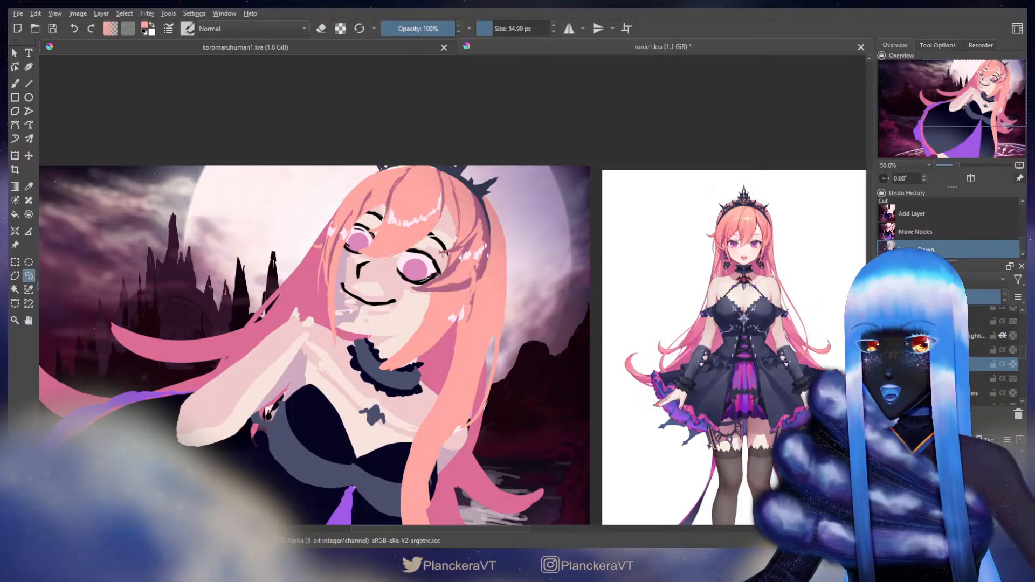
{"action": "left_click", "coordinate": [884, 364]}
{"action": "left_click", "coordinate": [884, 364]}
{"action": "left_click", "coordinate": [884, 349]}
{"action": "left_click", "coordinate": [884, 350]}
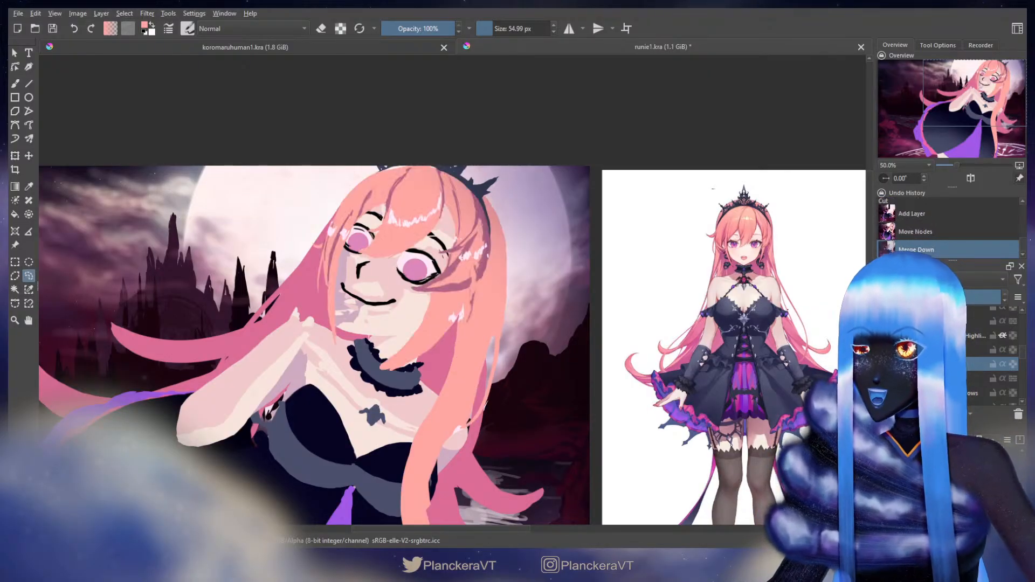
Sample the dusky pink from the hair and paint shadow strokes into the front strands at 54.99 px.
{"action": "key", "text": "b"}
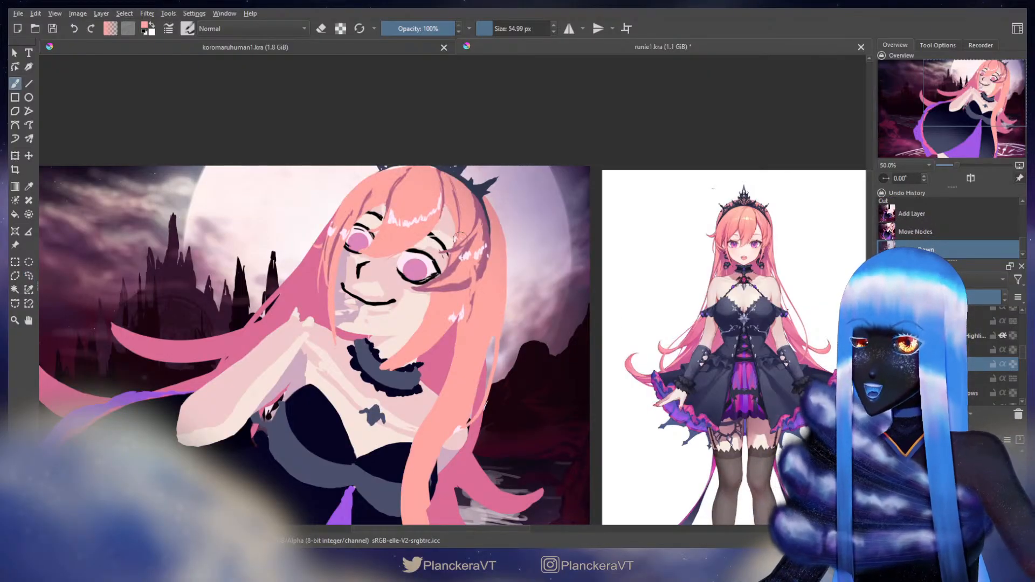
{"action": "key", "text": "e"}
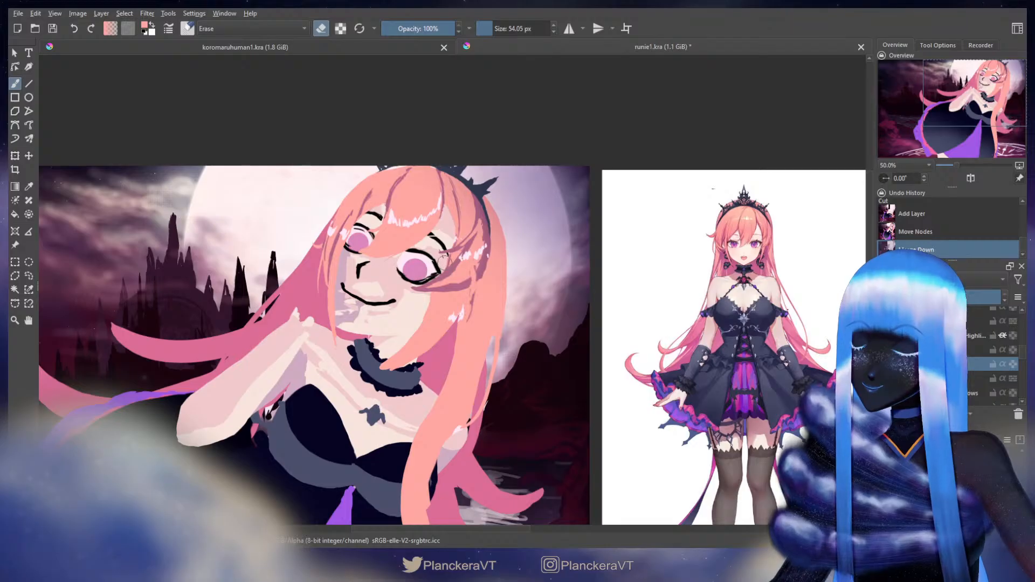
{"action": "key", "text": "e"}
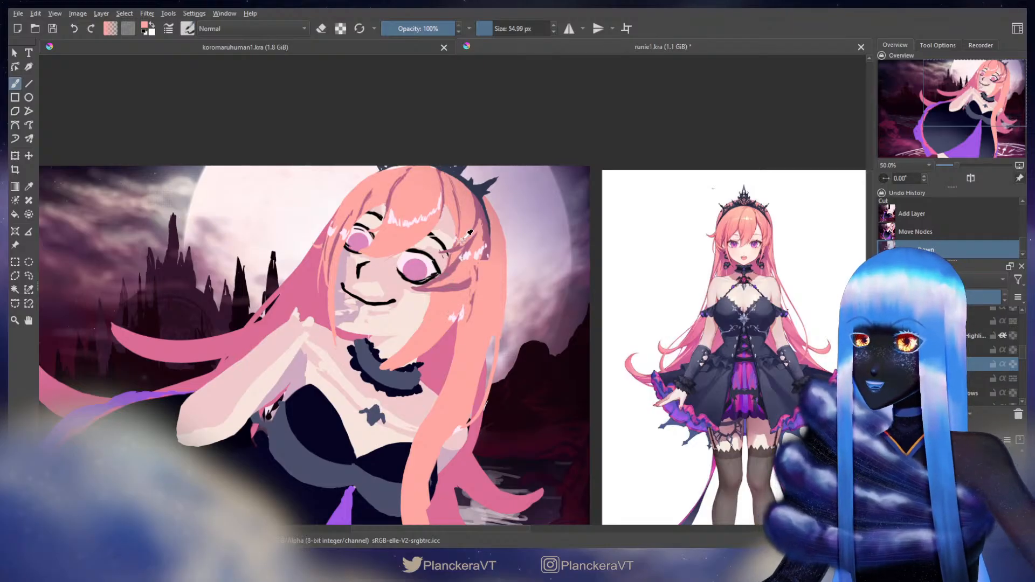
{"action": "left_click", "coordinate": [456, 286], "text": "ctrl"}
{"action": "left_click_drag", "start_coordinate": [377, 206], "coordinate": [367, 217]}
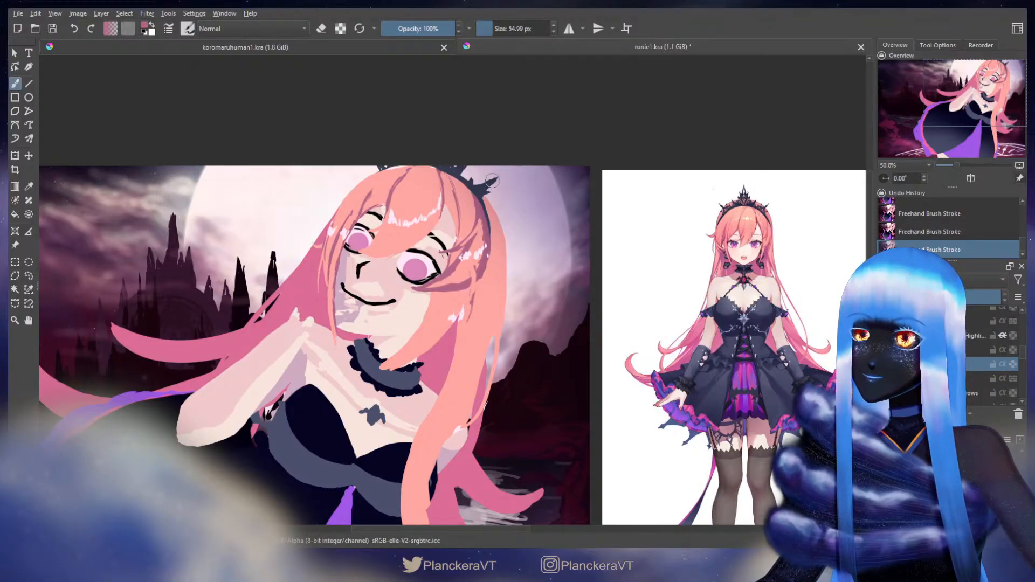
Reshape the bangs and cheek-side strand with sampled salmon at 54.99 px, trimming their edges with a 54.05 px eraser.
{"action": "left_click", "coordinate": [454, 208], "text": "ctrl"}
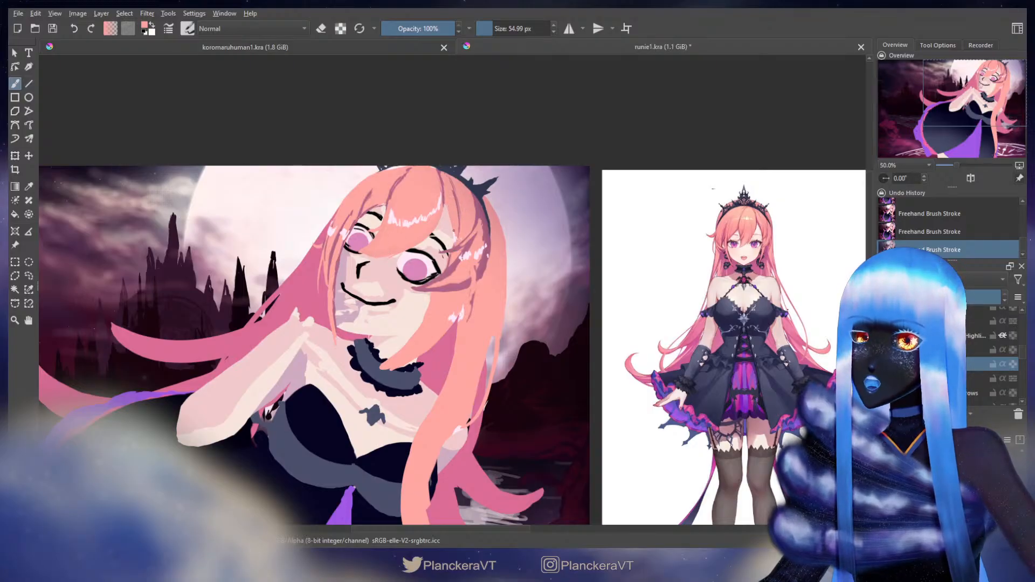
{"action": "key", "text": "e"}
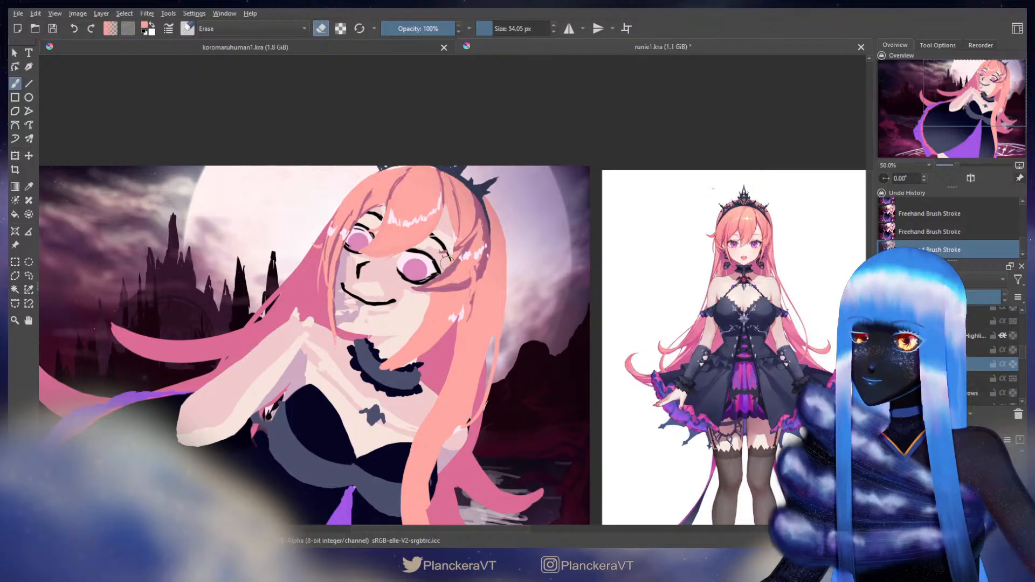
{"action": "key", "text": "e"}
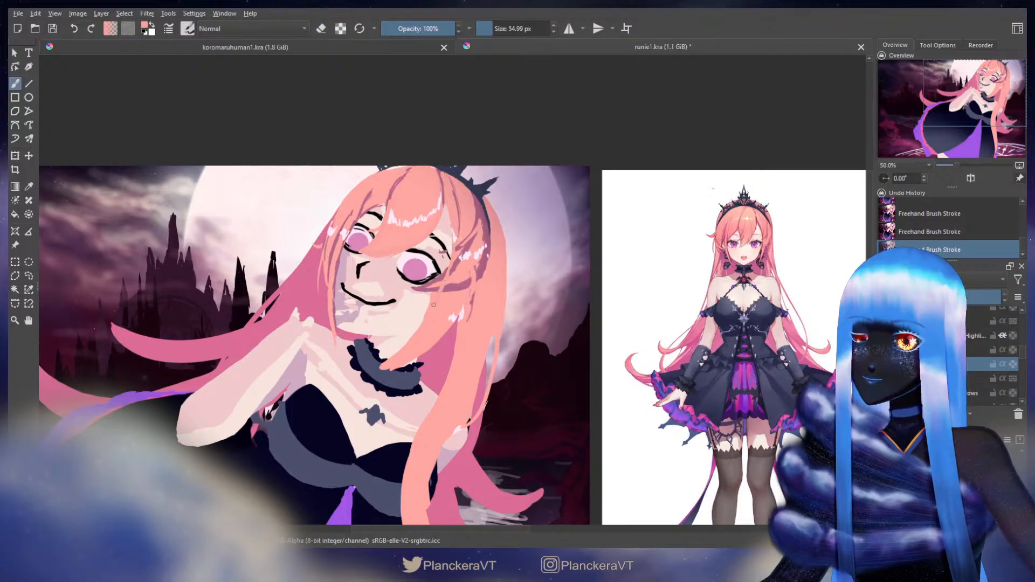
{"action": "key", "text": "e"}
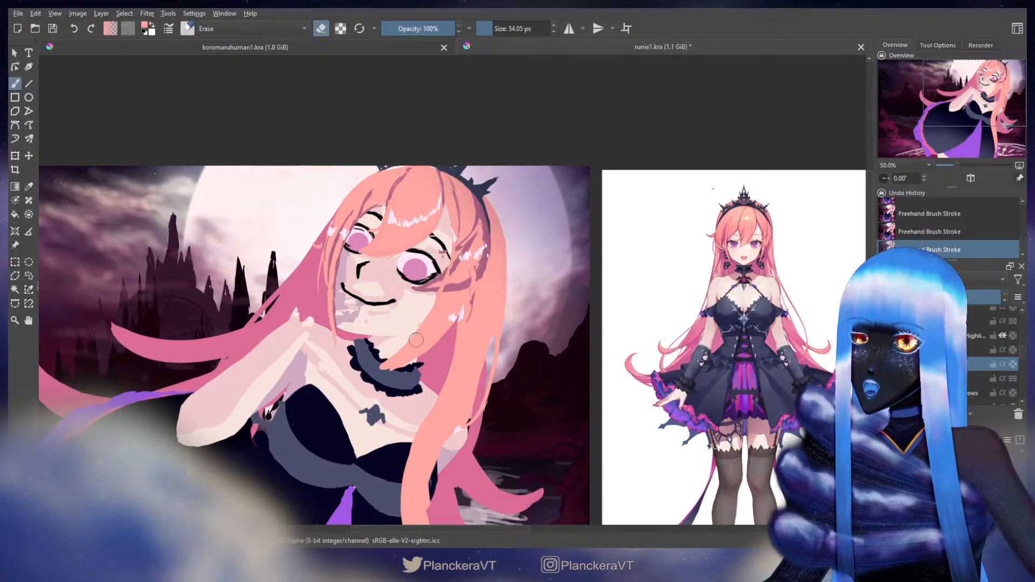
{"action": "key", "text": "e"}
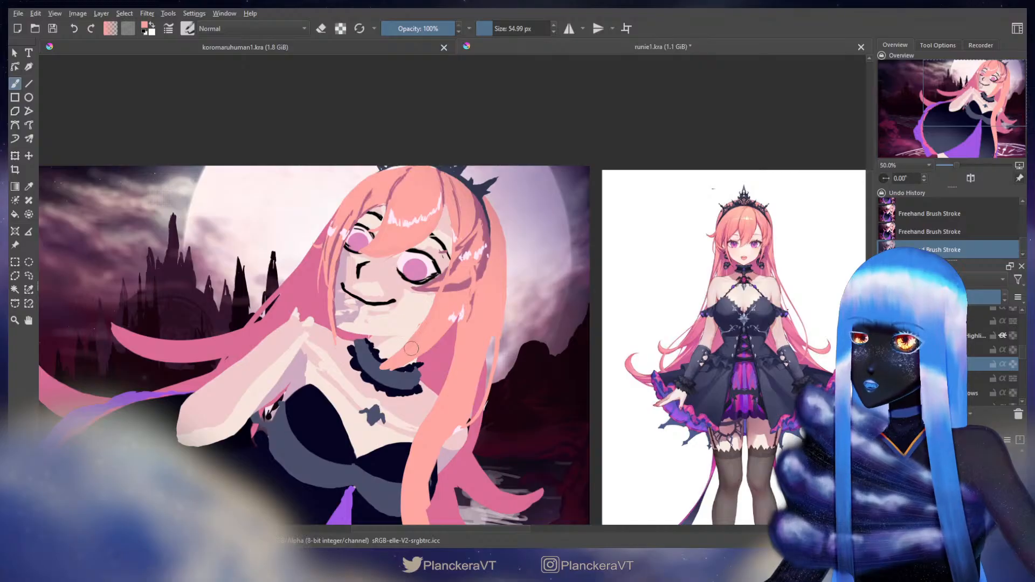
{"action": "key", "text": "e"}
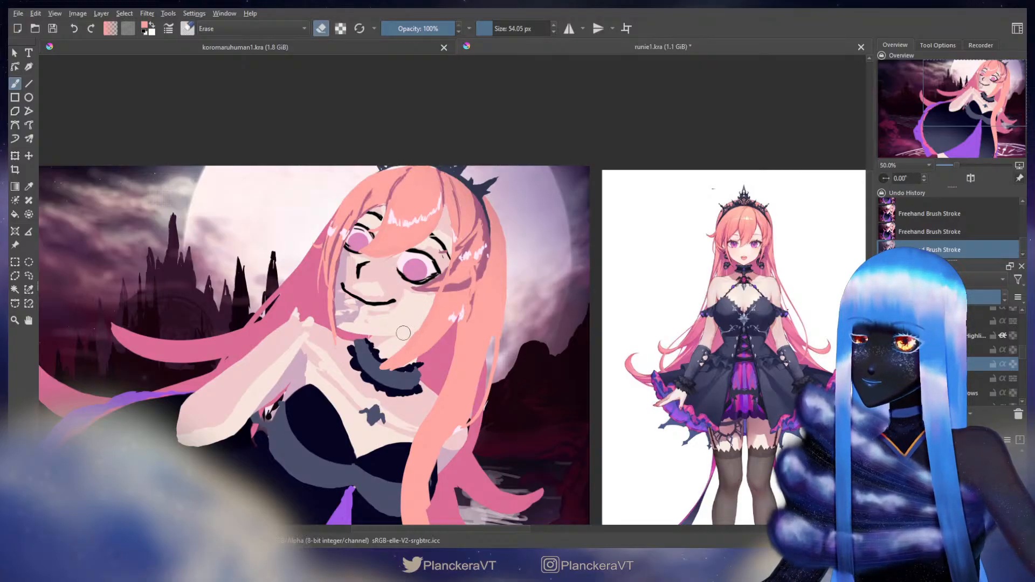
Add dusky pink shading to the hair beside the near eye, trim it, and touch up with sampled salmon.
{"action": "key", "text": "e"}
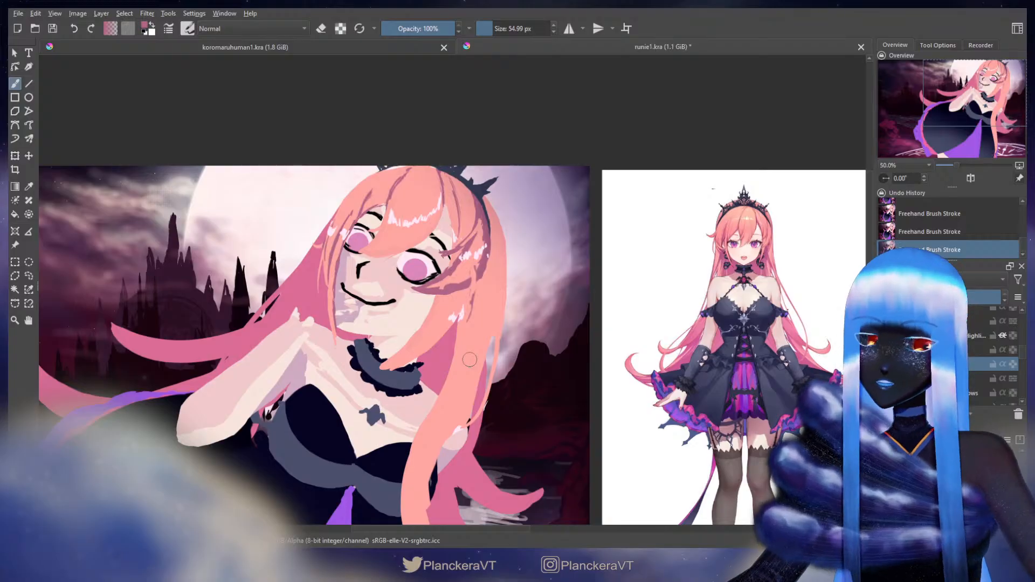
{"action": "key", "text": "e"}
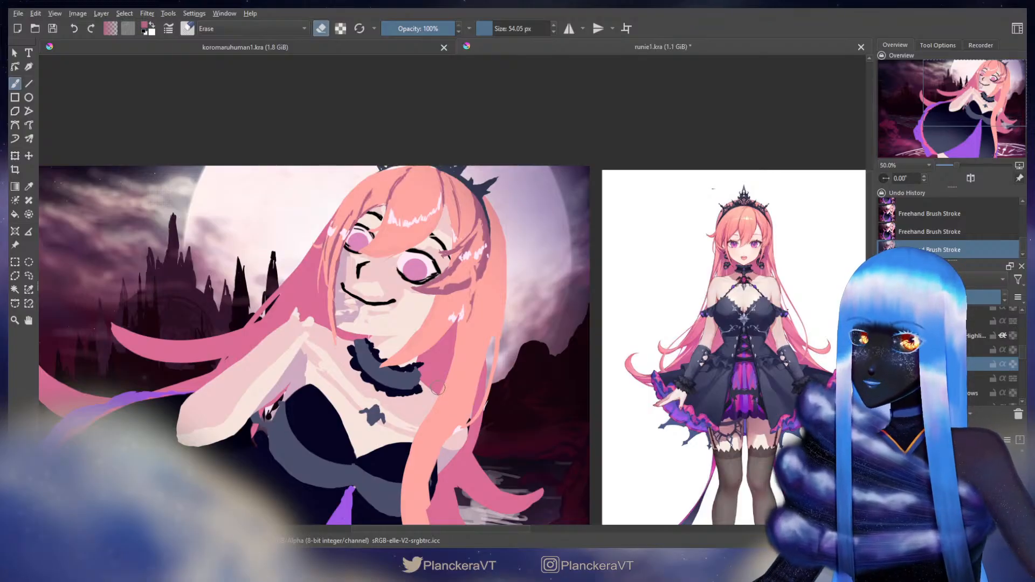
{"action": "key", "text": "e"}
{"action": "left_click", "coordinate": [382, 179], "text": "ctrl"}
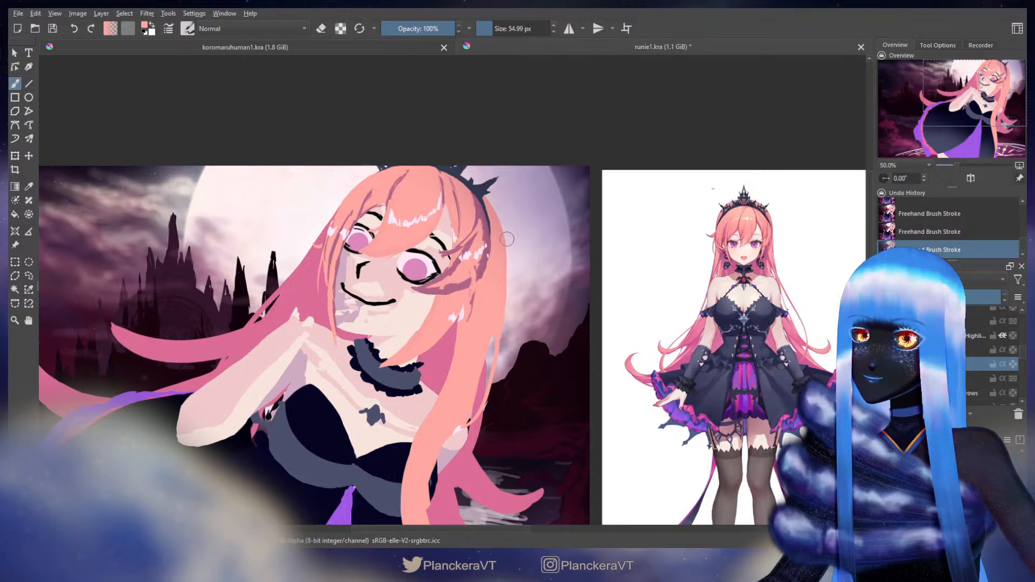
Select the crown's layer and move and transform the crown to fit the top of the head.
{"action": "left_click_drag", "start_coordinate": [1022, 351], "coordinate": [1022, 348]}
{"action": "left_click", "coordinate": [985, 331]}
{"action": "key", "text": "t"}
{"action": "left_click_drag", "start_coordinate": [467, 193], "coordinate": [468, 193]}
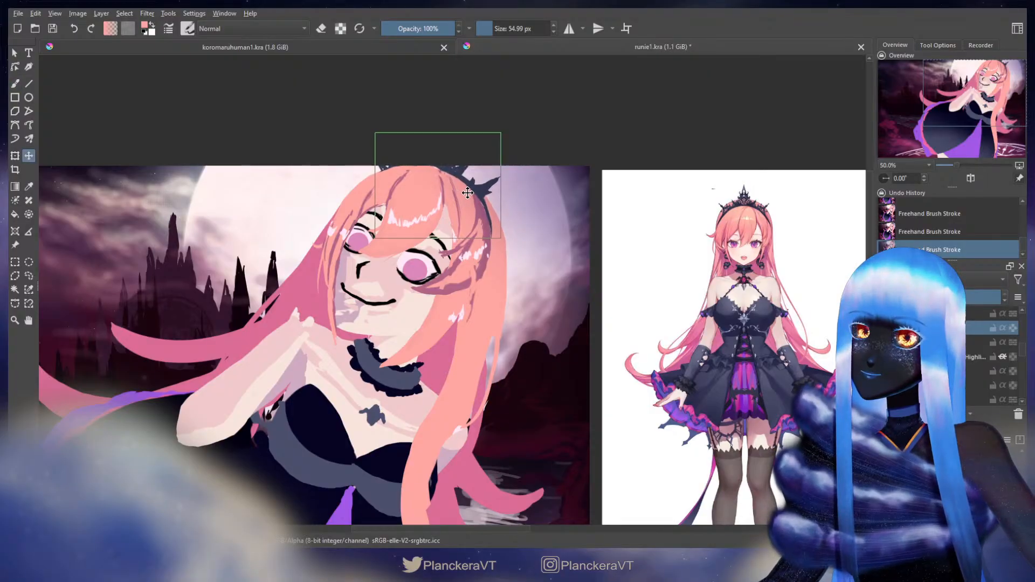
{"action": "key", "text": "ctrl+t"}
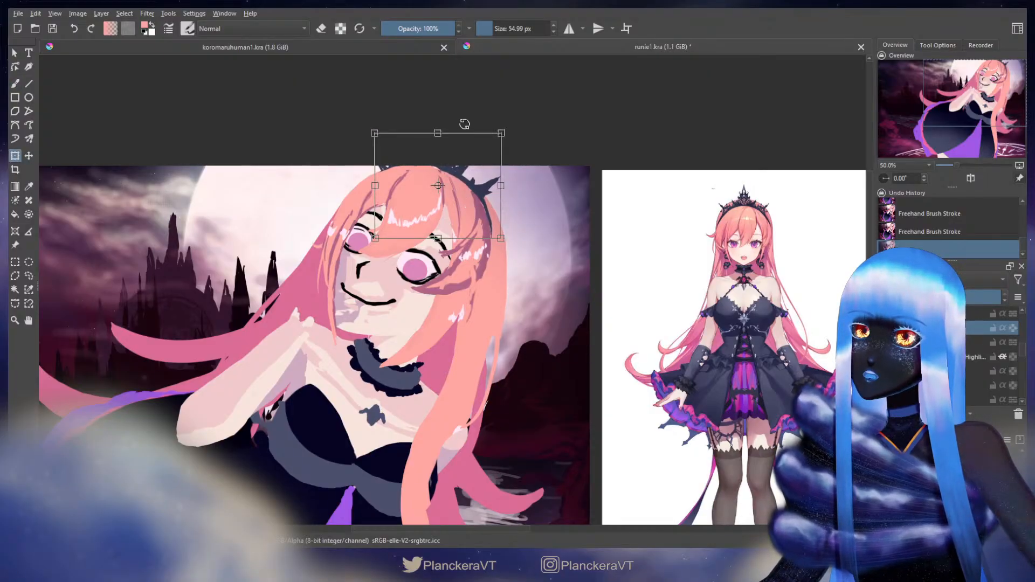
{"action": "key", "text": "b"}
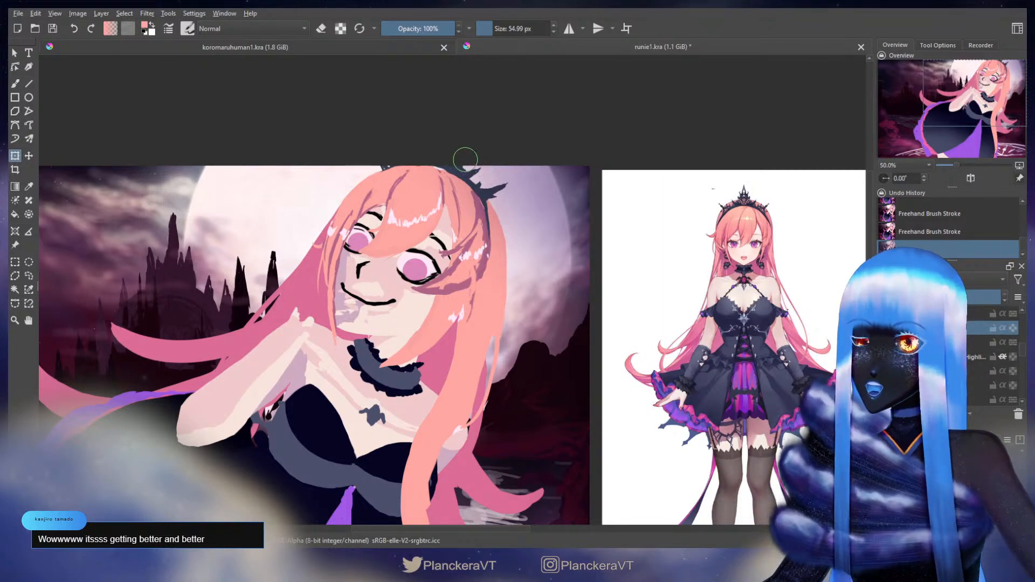
{"action": "key", "text": "b"}
Transform the front hair layer slightly to refit it around the face and beneath the crown.
{"action": "mouse_move", "coordinate": [450, 215]}
{"action": "left_mouse_down"}
{"action": "mouse_move", "coordinate": [520, 192]}
{"action": "mouse_move", "coordinate": [579, 200]}
{"action": "left_mouse_up"}
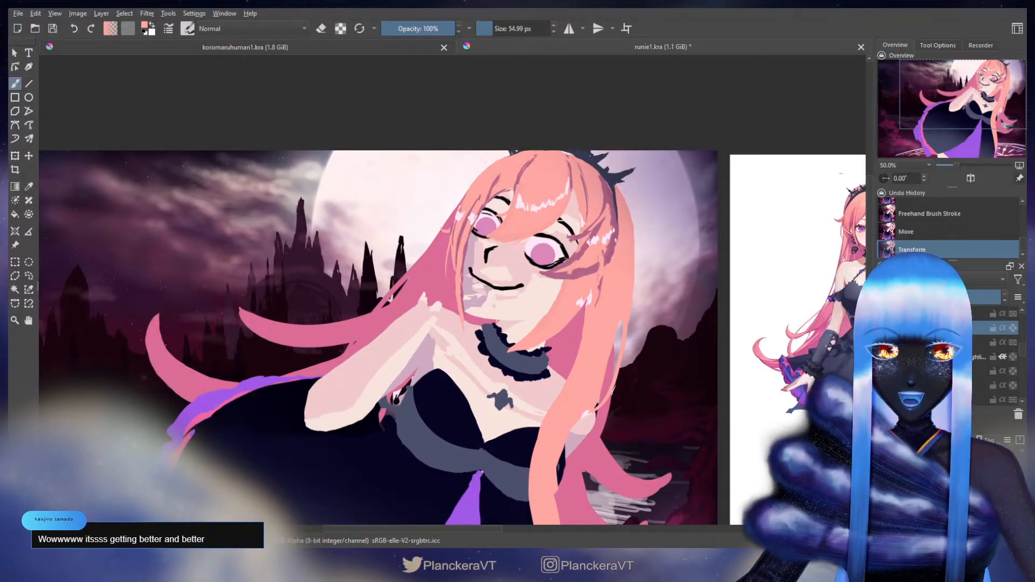
{"action": "key", "text": "ctrl+t"}
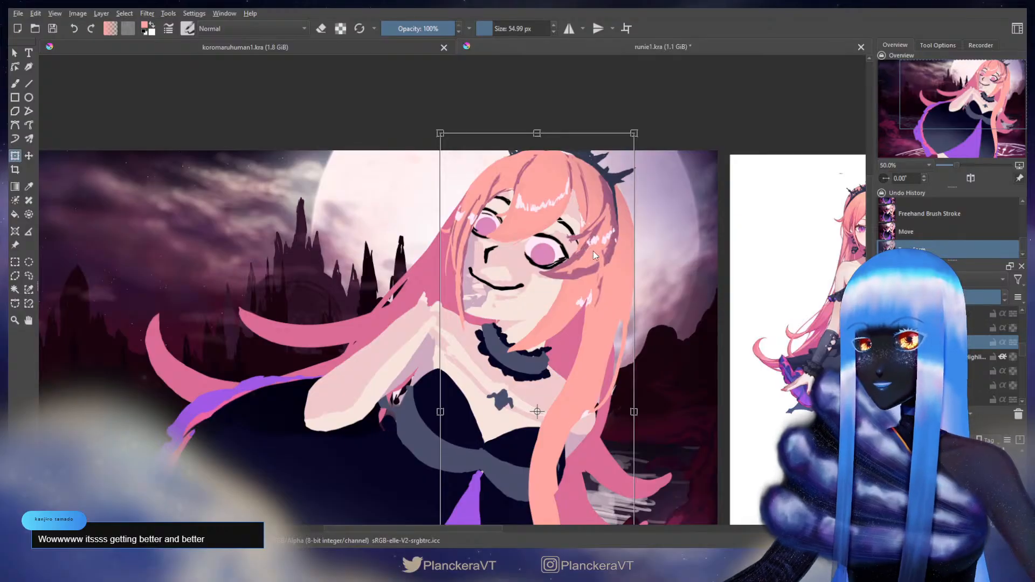
{"action": "key", "text": "b"}
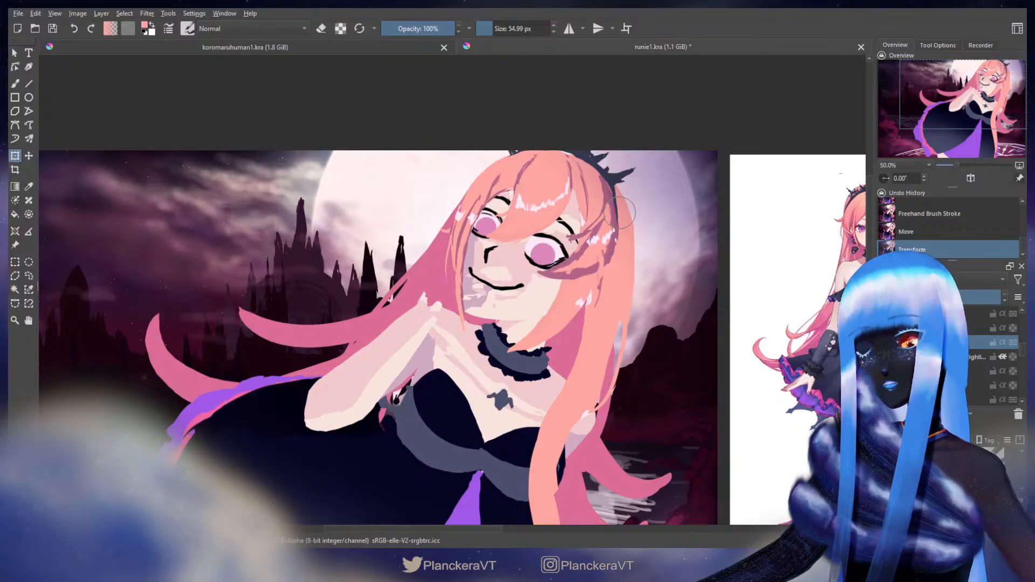
{"action": "left_click_drag", "start_coordinate": [616, 252], "coordinate": [515, 260]}
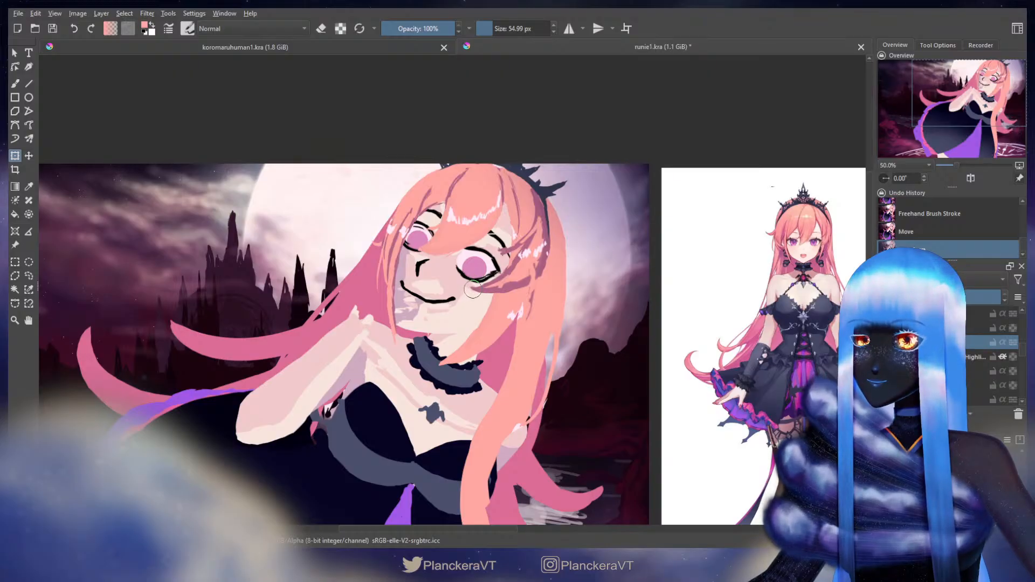
{"action": "key", "text": "b"}
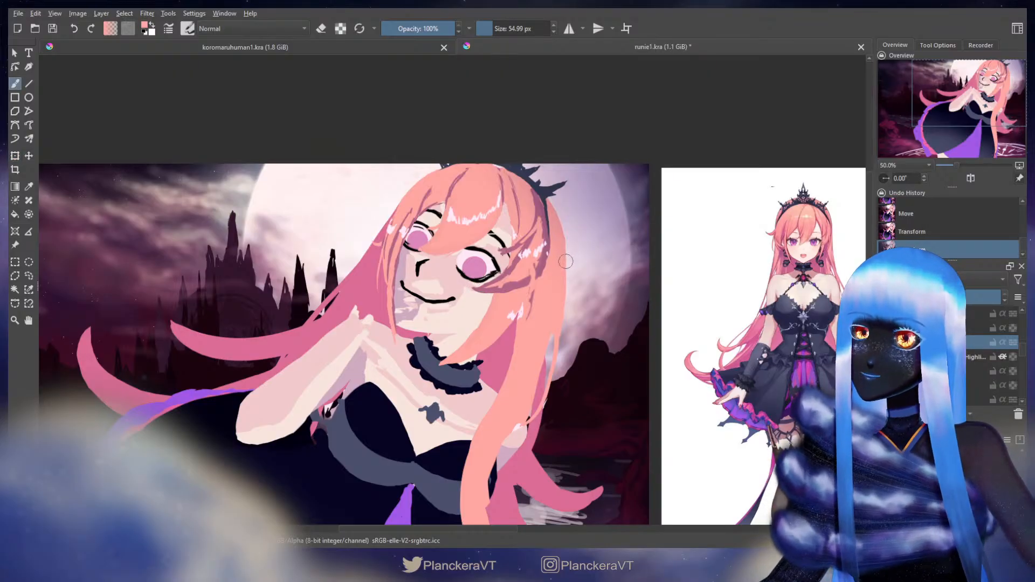
Lower the front hair layer's opacity so the face and head beneath show through.
{"action": "scroll", "coordinate": [566, 261], "scroll_direction": "down", "scroll_amount": 3}
{"action": "scroll", "coordinate": [604, 320], "scroll_direction": "up", "scroll_amount": 1}
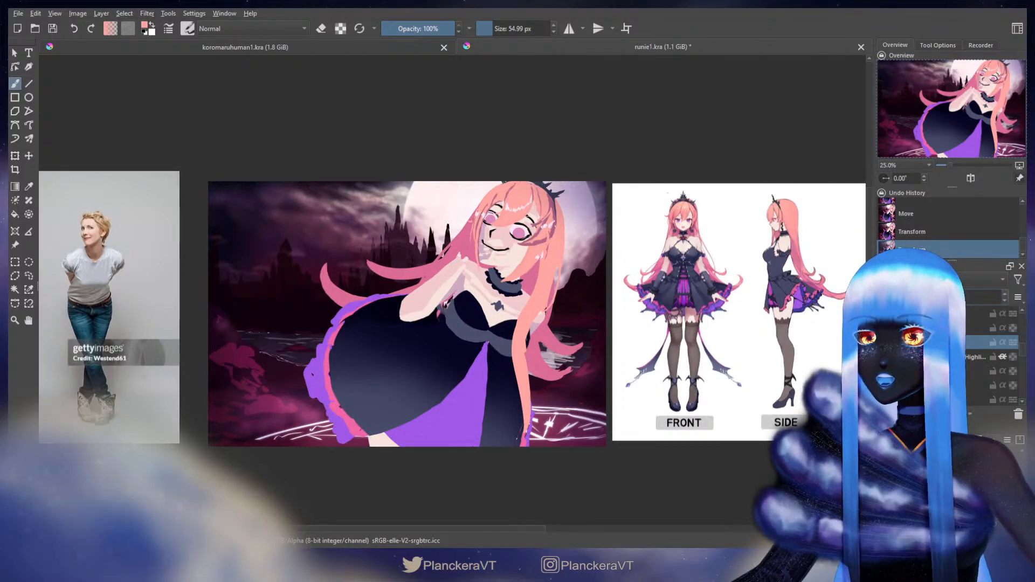
{"action": "scroll", "coordinate": [671, 281], "scroll_direction": "up", "scroll_amount": 3}
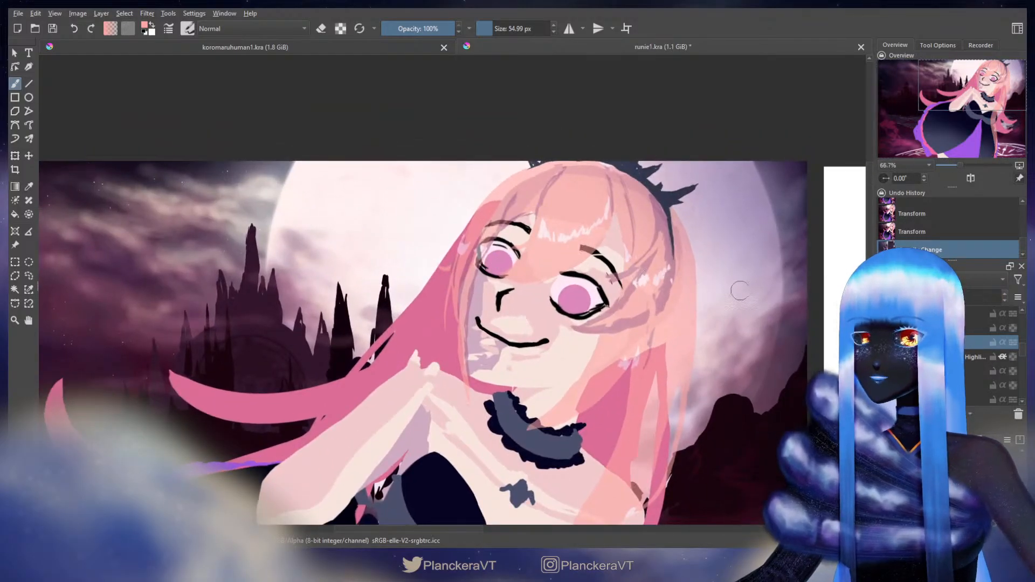
{"action": "left_click_drag", "start_coordinate": [757, 295], "coordinate": [721, 282]}
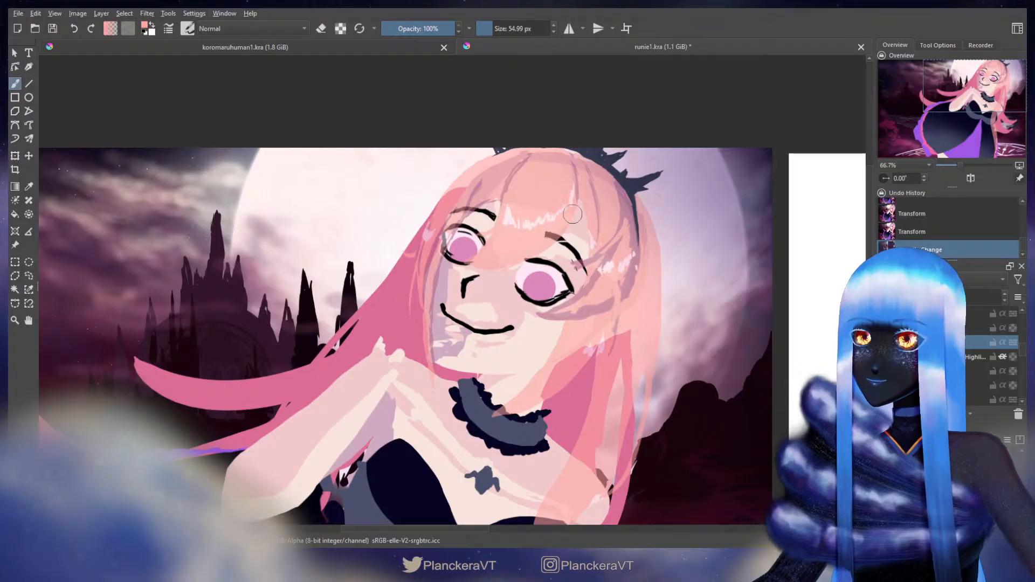
Transform the translucent front hair to fit the head and restore the layer's full opacity.
{"action": "key", "text": "ctrl+t"}
{"action": "key", "text": "Escape"}
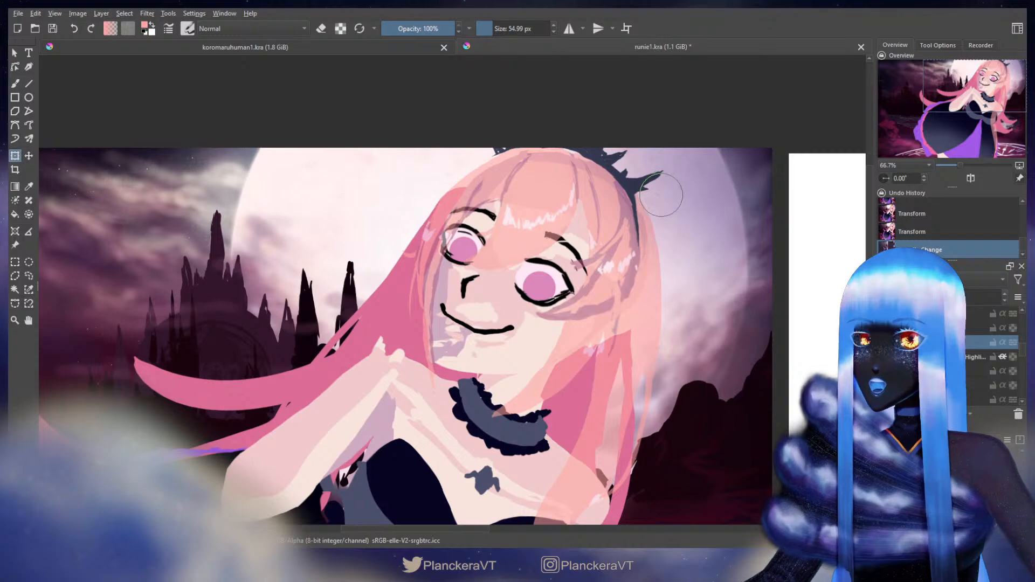
{"action": "scroll", "coordinate": [690, 266], "scroll_direction": "down", "scroll_amount": 3}
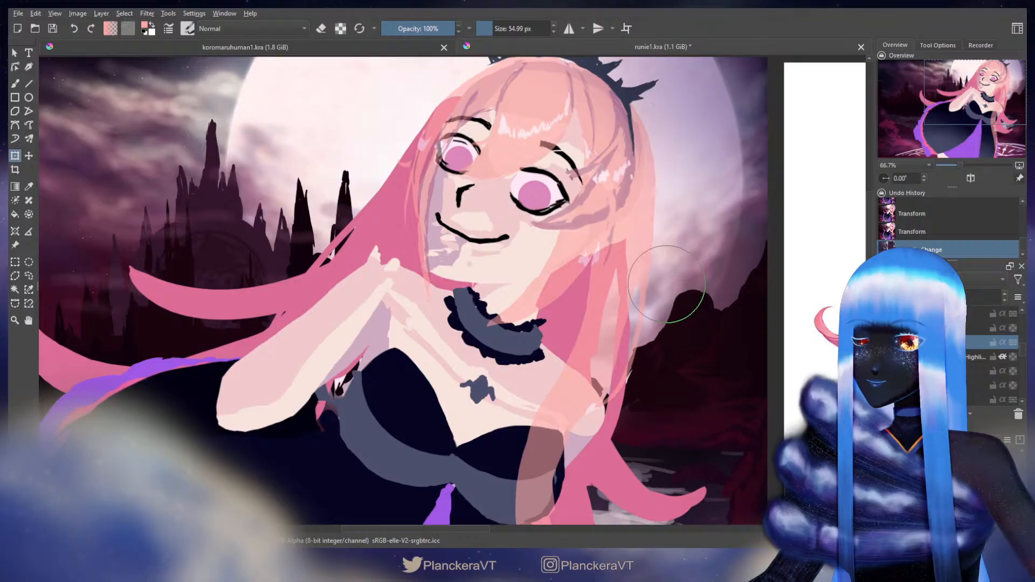
{"action": "scroll", "coordinate": [679, 249], "scroll_direction": "up", "scroll_amount": 1}
{"action": "scroll", "coordinate": [680, 249], "scroll_direction": "up", "scroll_amount": 4}
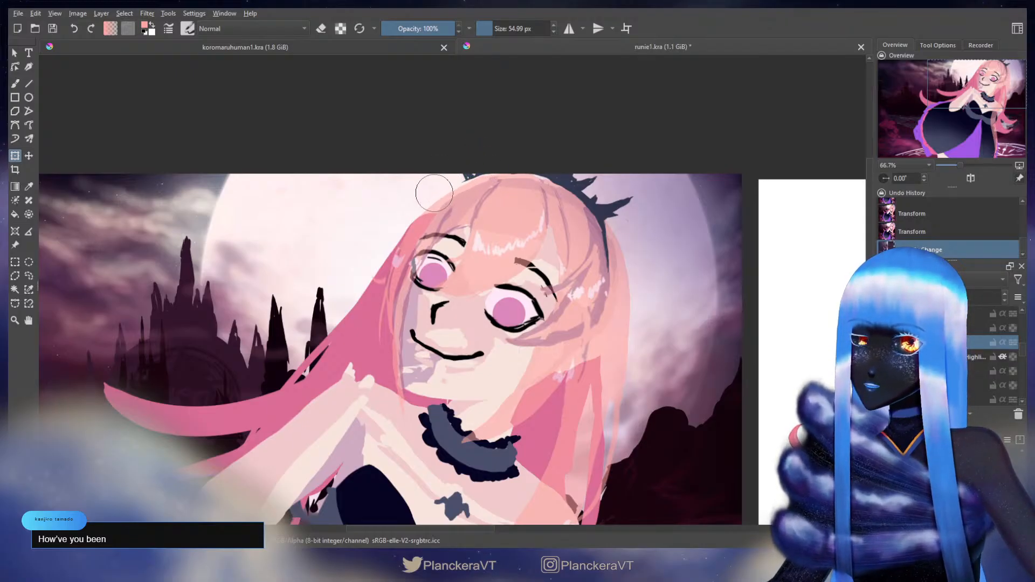
{"action": "key", "text": "b"}
{"action": "left_click_drag", "start_coordinate": [972, 300], "coordinate": [1003, 298]}
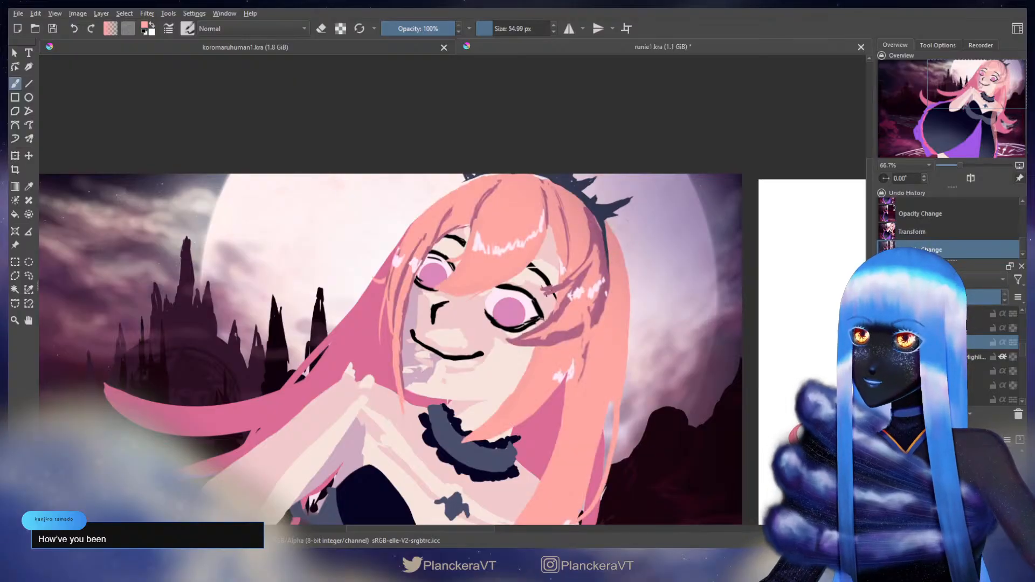
Reselect the crown's layer and transform the crown to match the adjusted front hair.
{"action": "left_click", "coordinate": [970, 331]}
{"action": "key", "text": "ctrl+t"}
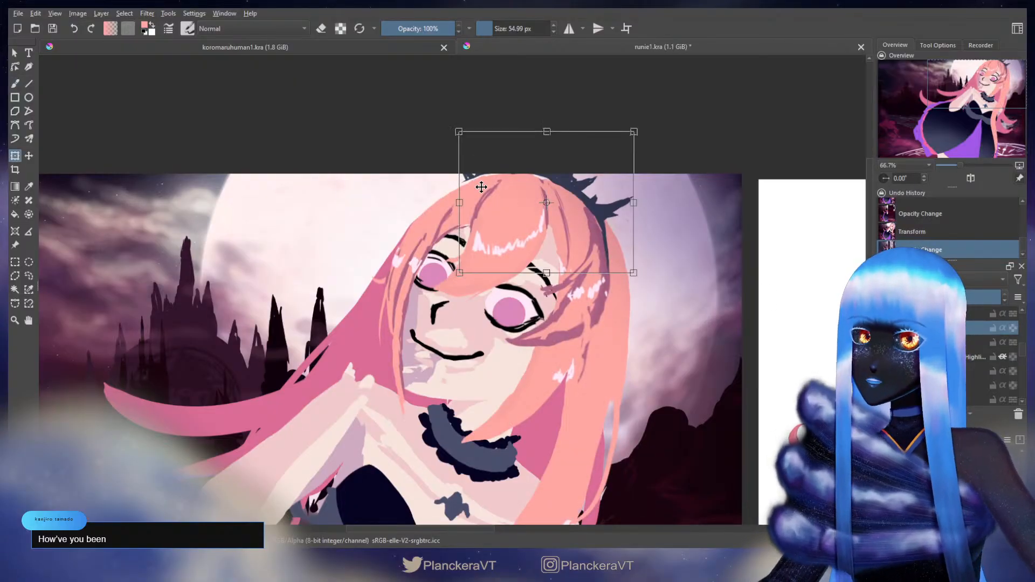
{"action": "key", "text": "b"}
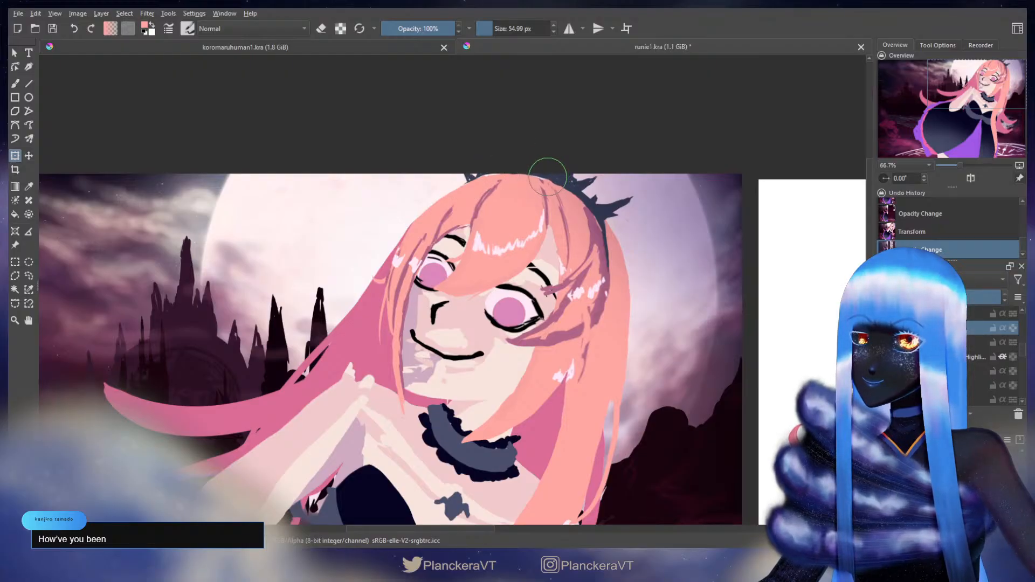
{"action": "key", "text": "b"}
{"action": "left_click_drag", "start_coordinate": [635, 303], "coordinate": [661, 244]}
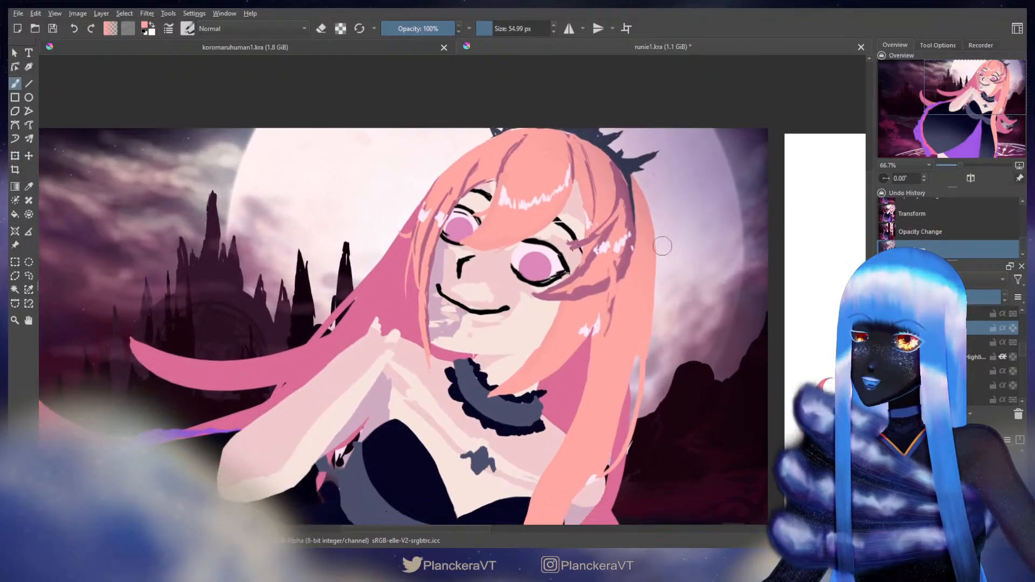
Mirror the canvas view to check the pose and hide the flowing pink back hair.
{"action": "scroll", "coordinate": [660, 232], "scroll_direction": "down", "scroll_amount": 3}
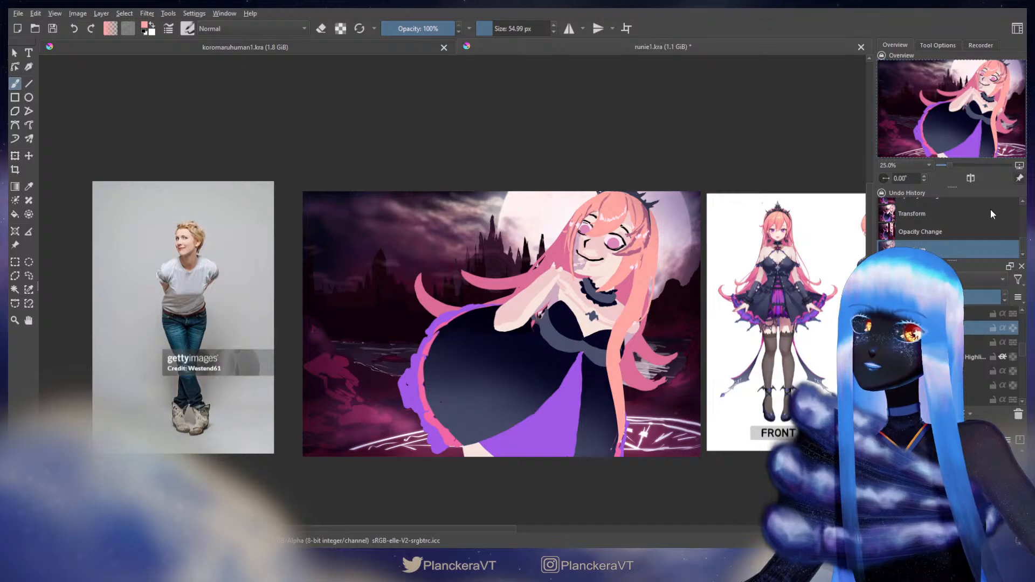
{"action": "key", "text": "m"}
{"action": "left_click_drag", "start_coordinate": [308, 319], "coordinate": [542, 300]}
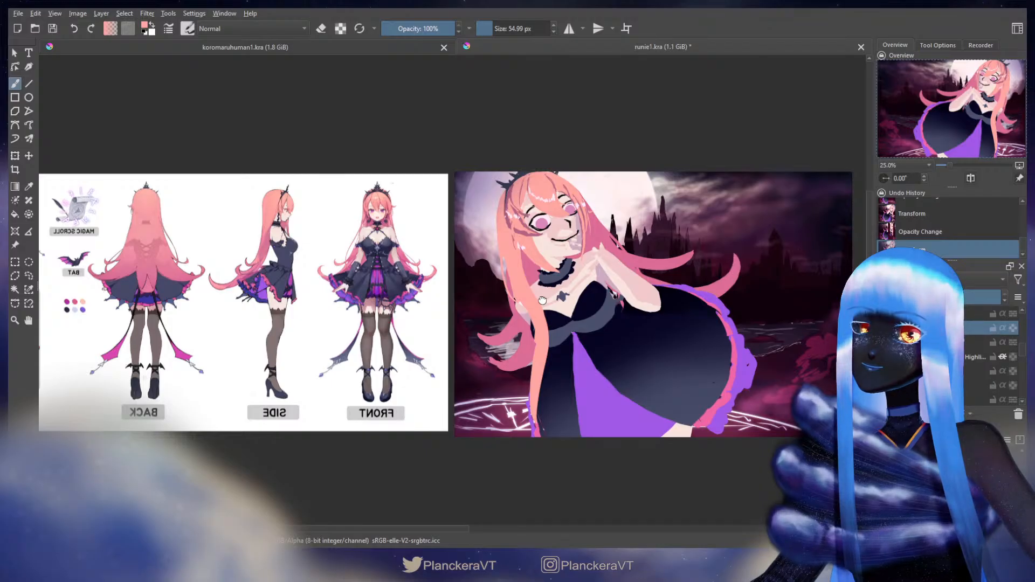
{"action": "scroll", "coordinate": [542, 300], "scroll_direction": "up", "scroll_amount": 2}
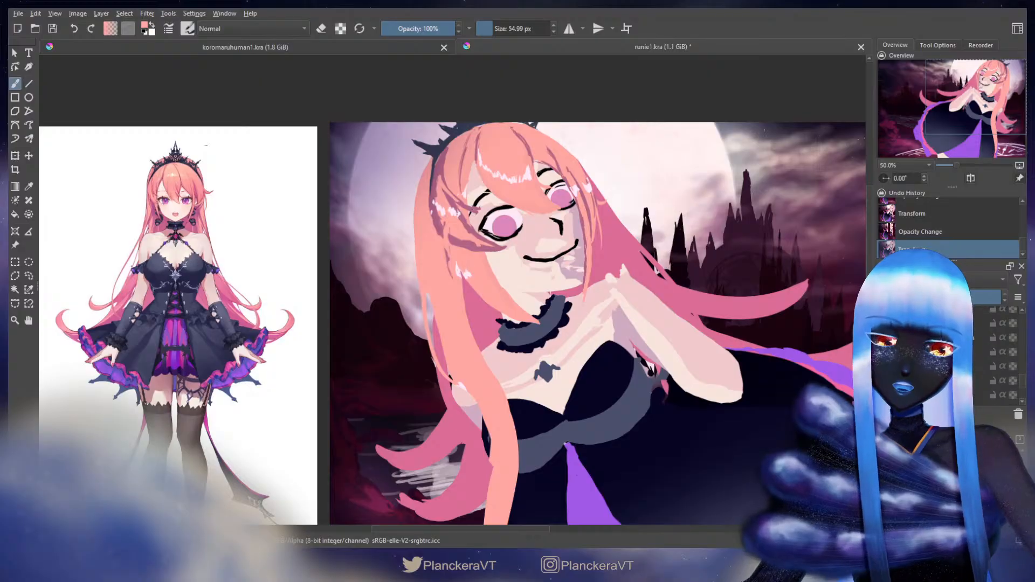
{"action": "left_click", "coordinate": [884, 354]}
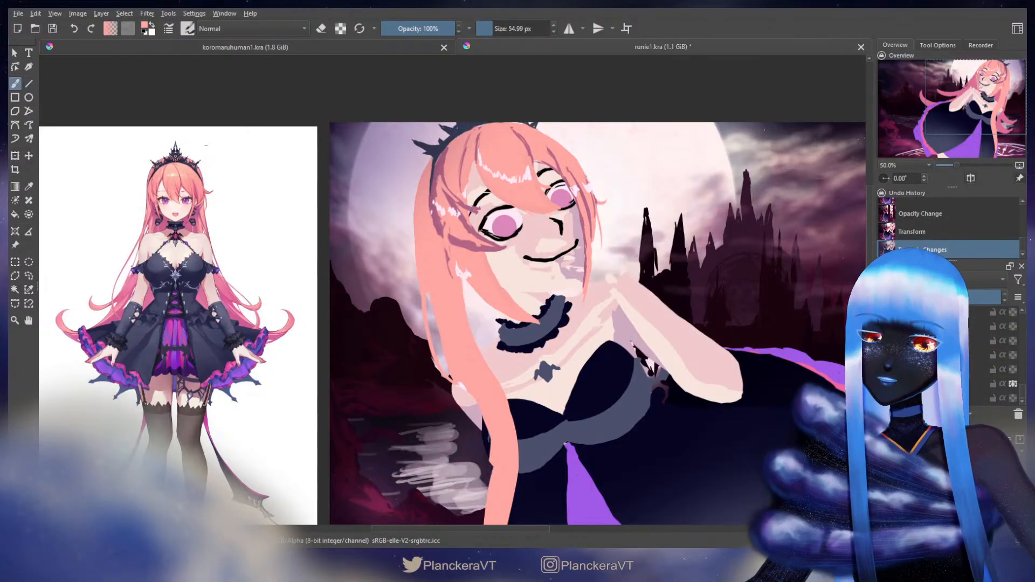
{"action": "scroll", "coordinate": [674, 348], "scroll_direction": "down", "scroll_amount": 2}
{"action": "left_click_drag", "start_coordinate": [688, 372], "coordinate": [695, 349]}
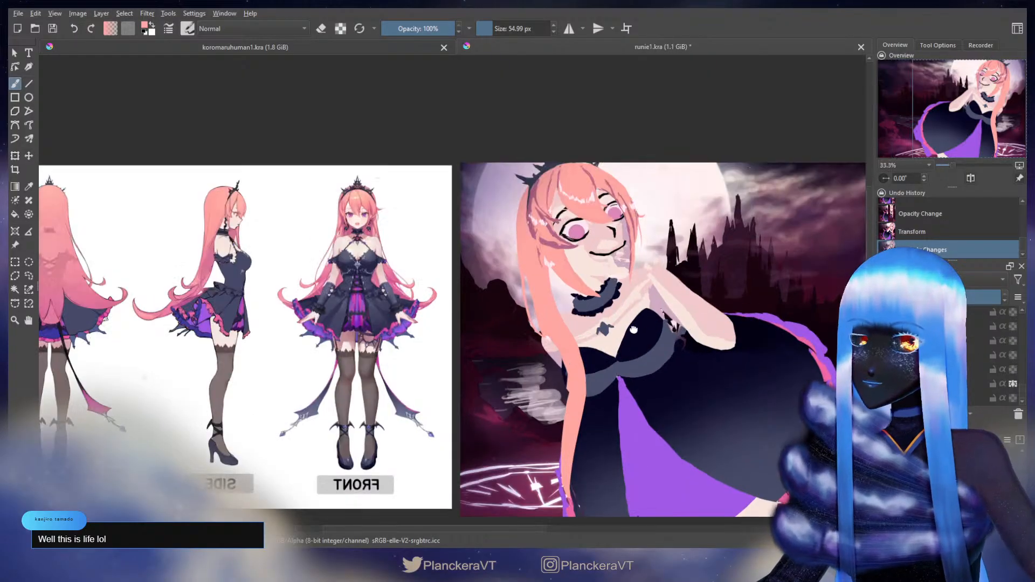
{"action": "scroll", "coordinate": [636, 351], "scroll_direction": "up", "scroll_amount": 1}
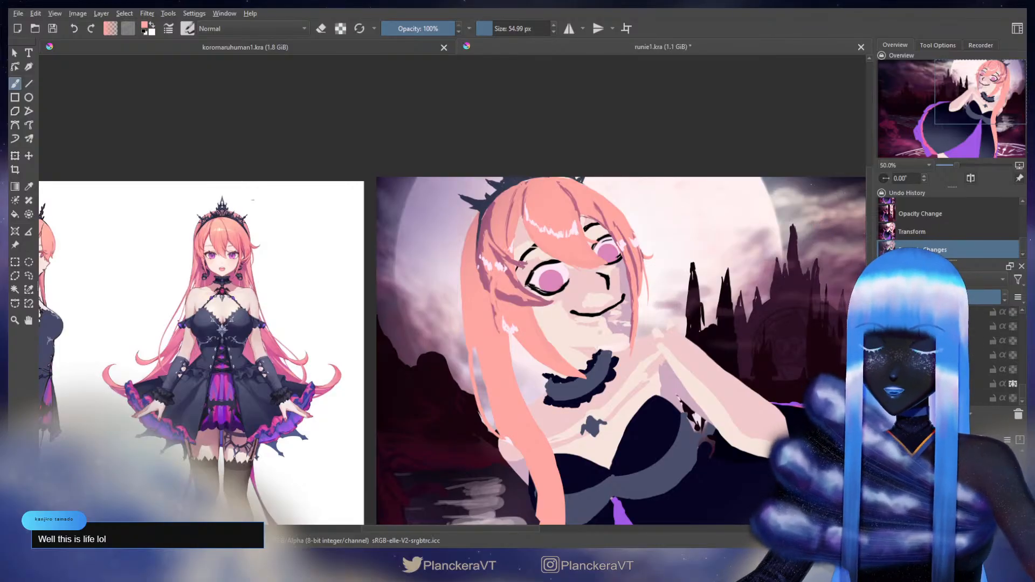
{"action": "key", "text": "ctrl+t"}
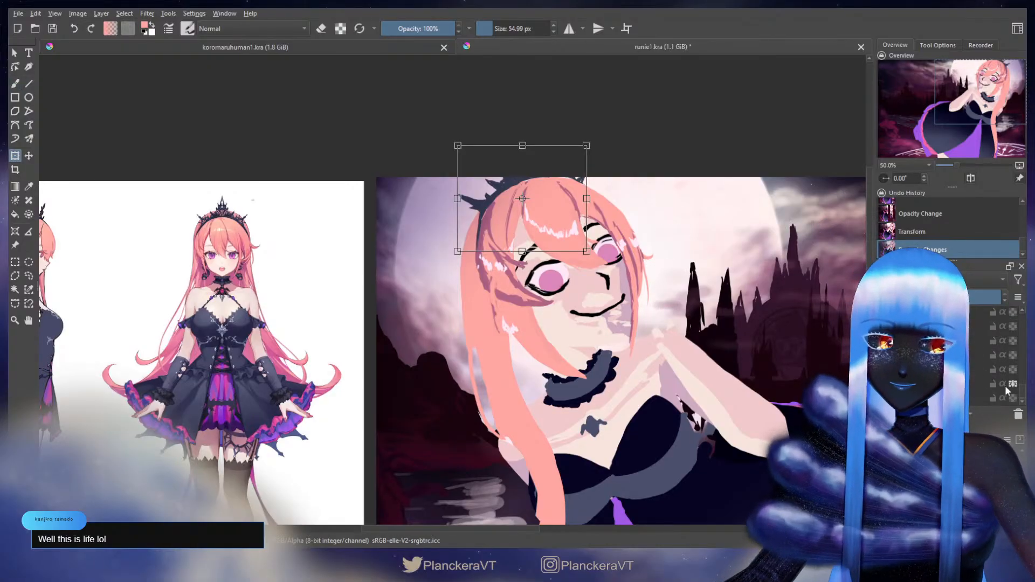
{"action": "key", "text": "b"}
Select the front hair layer and fill out the hair outline above the far eye with a 46.10 px brush.
{"action": "scroll", "coordinate": [1023, 339], "scroll_direction": "down", "scroll_amount": 3}
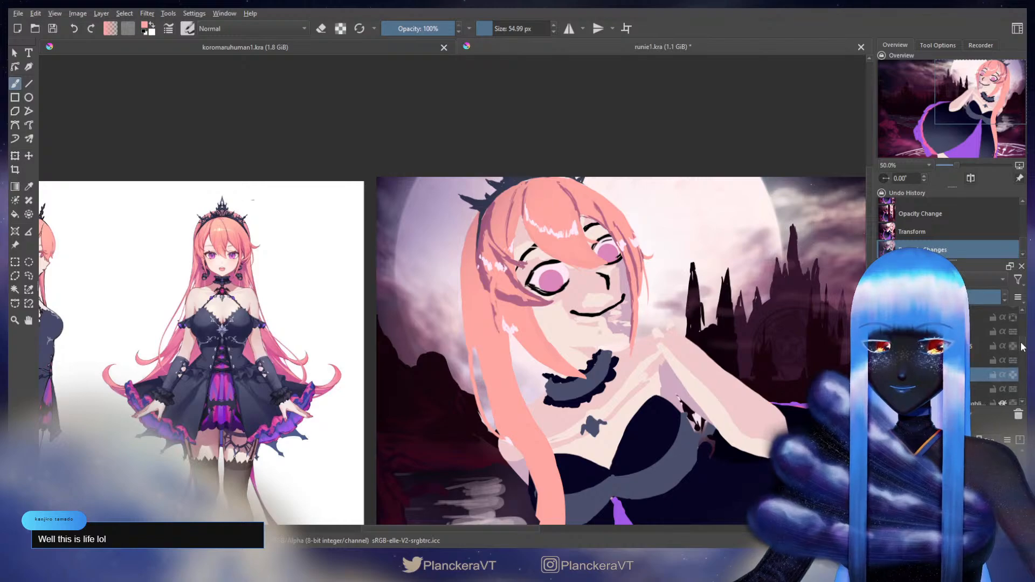
{"action": "left_click", "coordinate": [976, 334]}
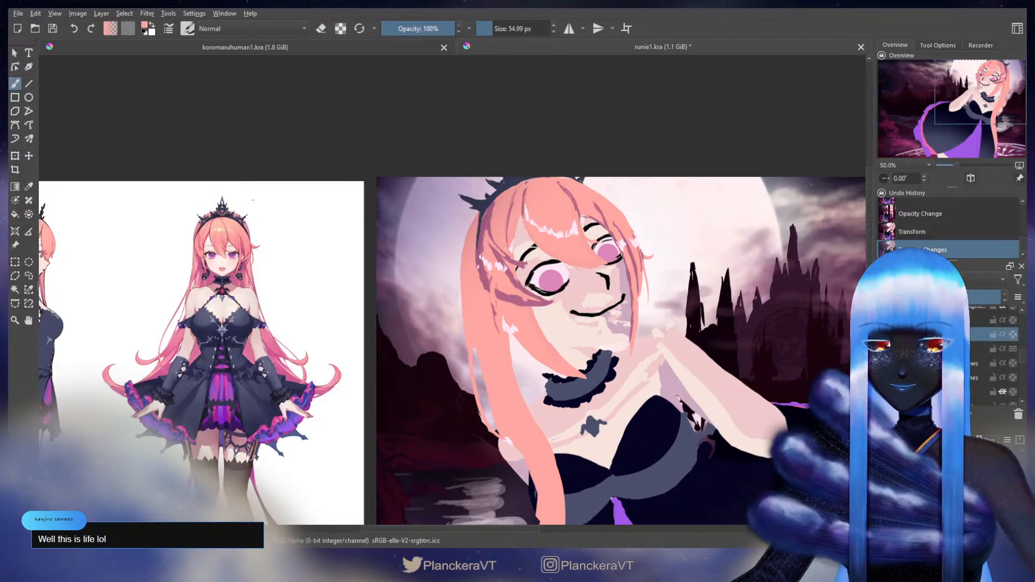
{"action": "left_click_drag", "start_coordinate": [587, 195], "coordinate": [574, 189], "text": "shift"}
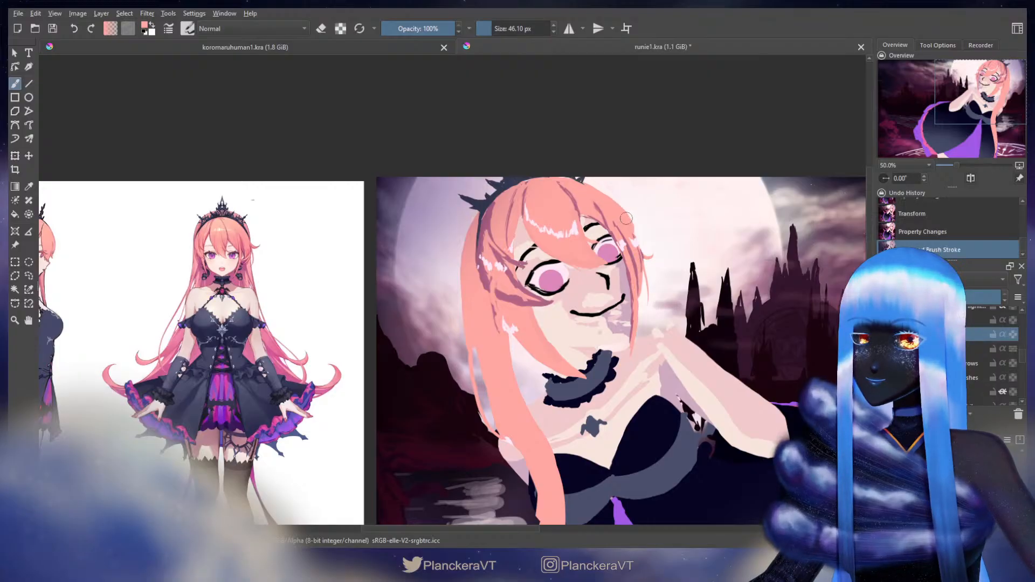
{"action": "left_click", "coordinate": [560, 182]}
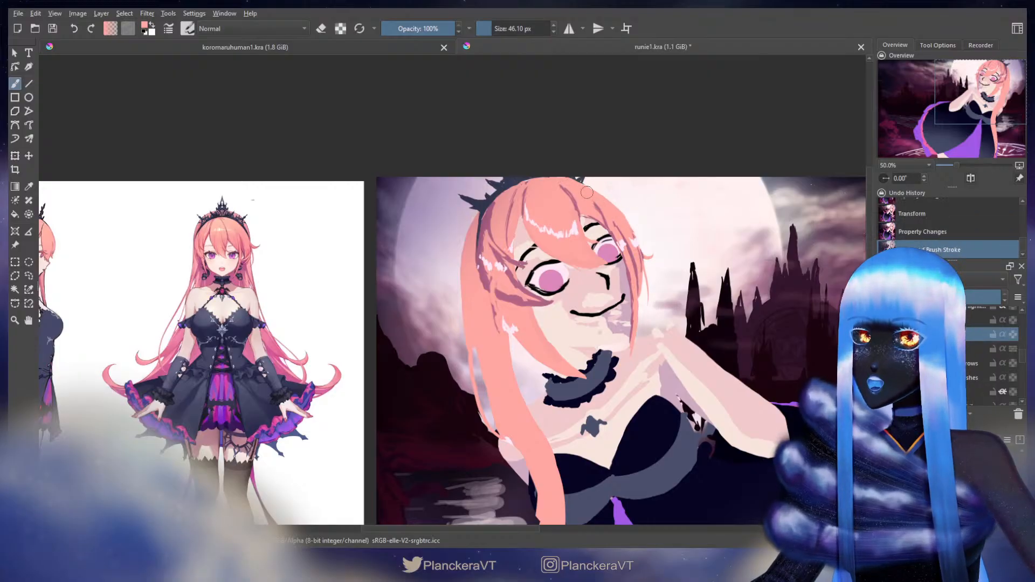
{"action": "left_click_drag", "start_coordinate": [593, 191], "coordinate": [617, 211]}
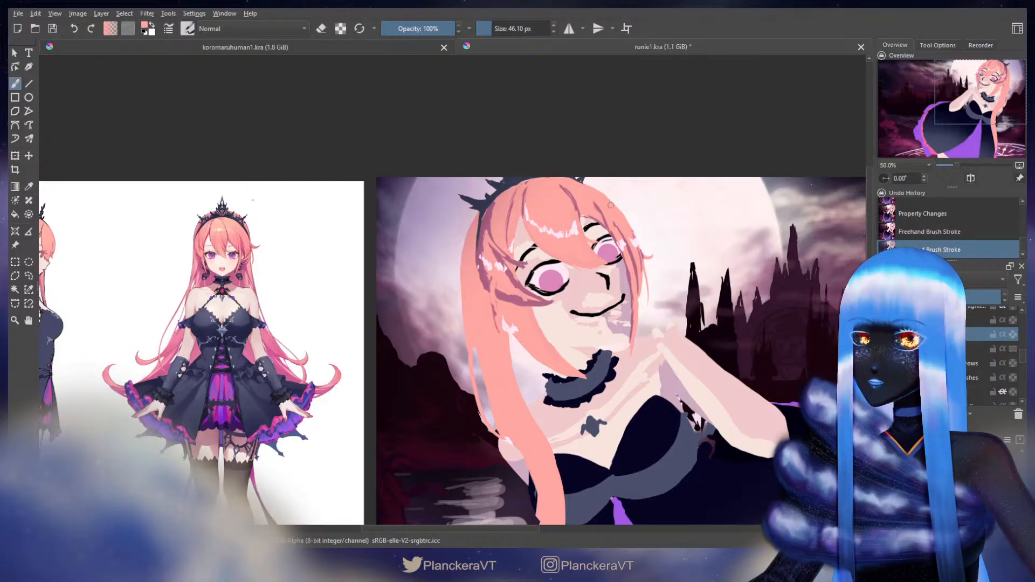
{"action": "left_click_drag", "start_coordinate": [619, 215], "coordinate": [578, 187]}
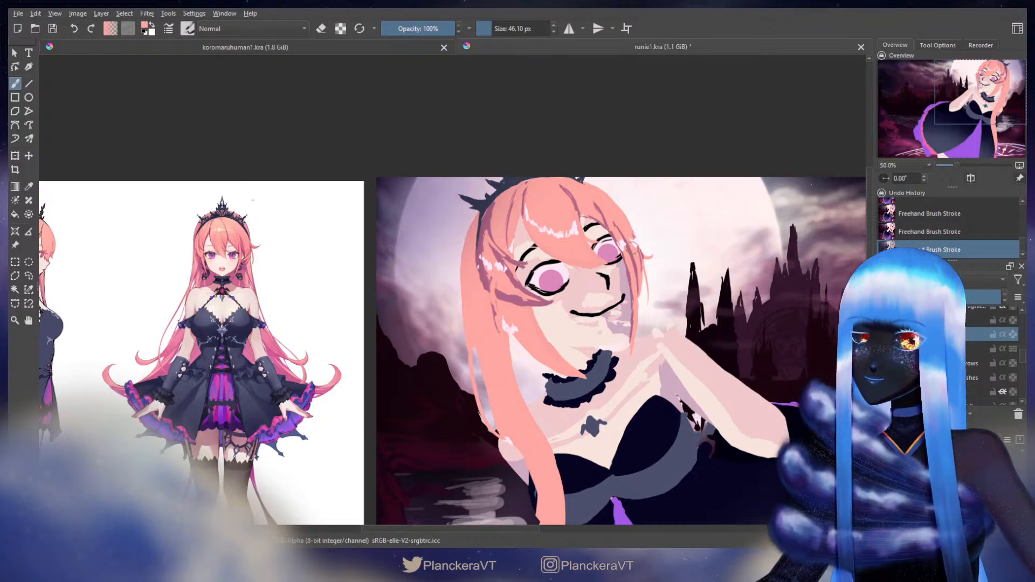
Transform the front hair to adjust its fit around the face, and compare it with the earlier state in the undo history.
{"action": "key", "text": "ctrl+t"}
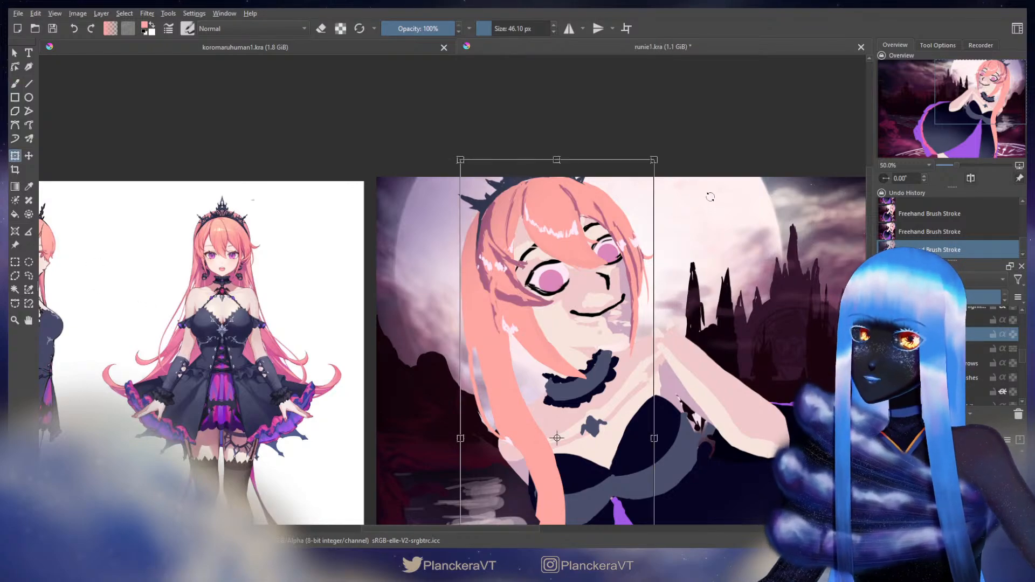
{"action": "left_click_drag", "start_coordinate": [700, 217], "coordinate": [698, 213]}
{"action": "left_click_drag", "start_coordinate": [611, 283], "coordinate": [615, 284]}
{"action": "left_click_drag", "start_coordinate": [683, 251], "coordinate": [682, 248]}
{"action": "left_click_drag", "start_coordinate": [627, 274], "coordinate": [629, 272]}
{"action": "key", "text": "b"}
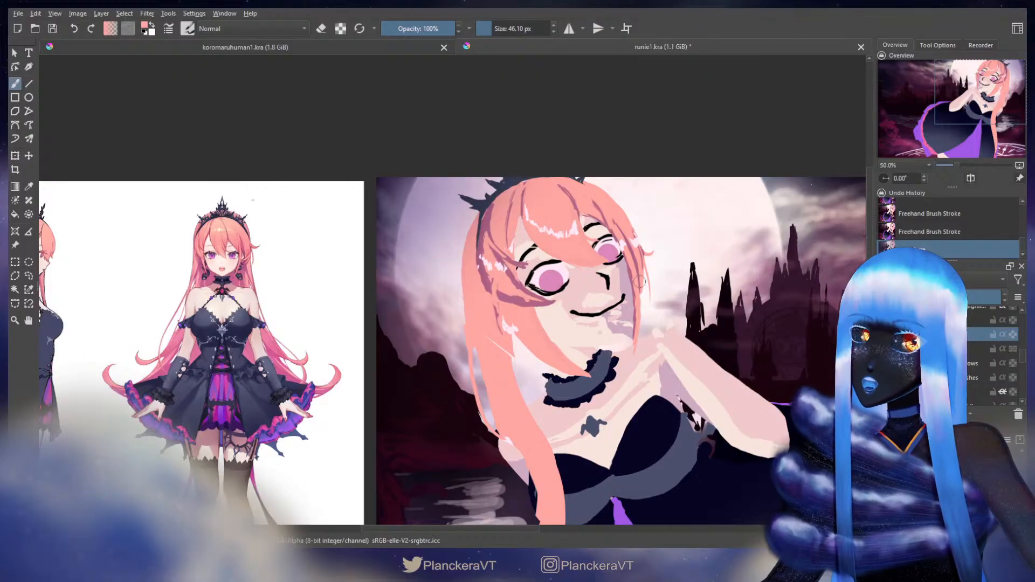
{"action": "left_click", "coordinate": [938, 230]}
{"action": "left_click", "coordinate": [937, 247]}
{"action": "left_click", "coordinate": [938, 232]}
{"action": "left_click", "coordinate": [936, 248]}
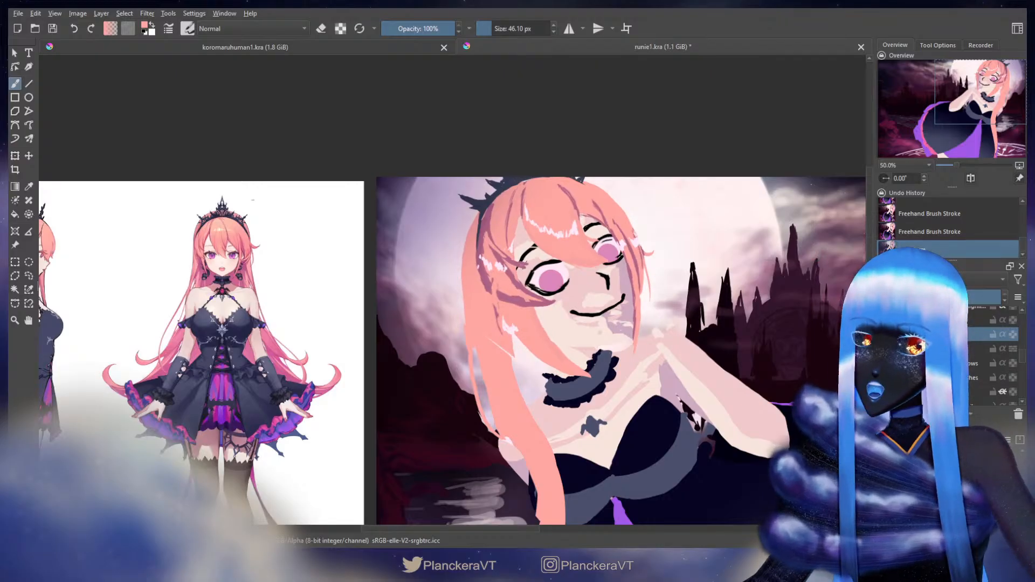
Select the long side hair strand's layer and nudge the strand slightly toward the body.
{"action": "left_click", "coordinate": [973, 320]}
{"action": "key", "text": "t"}
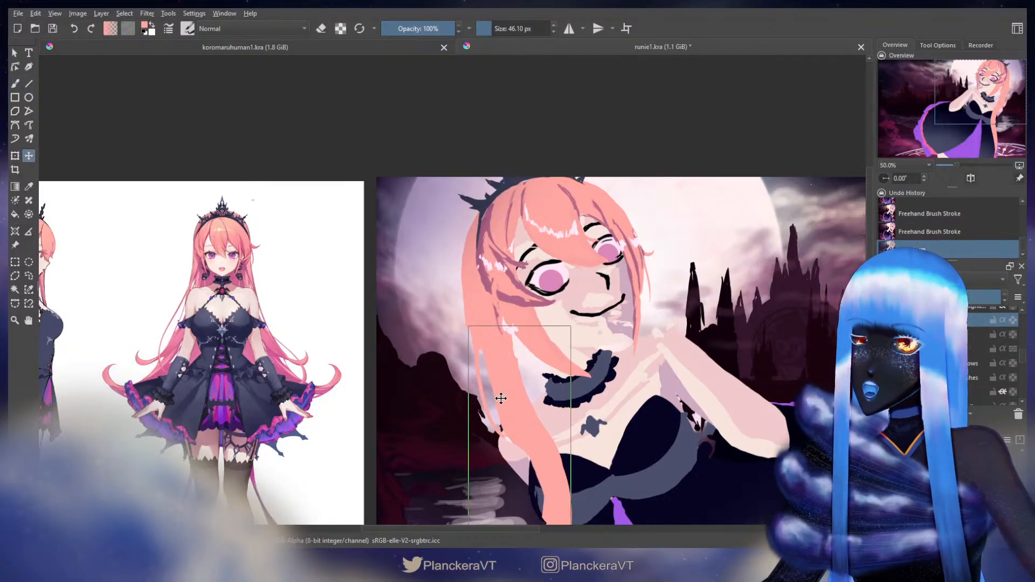
{"action": "left_click_drag", "start_coordinate": [499, 398], "coordinate": [503, 397]}
{"action": "key", "text": "b"}
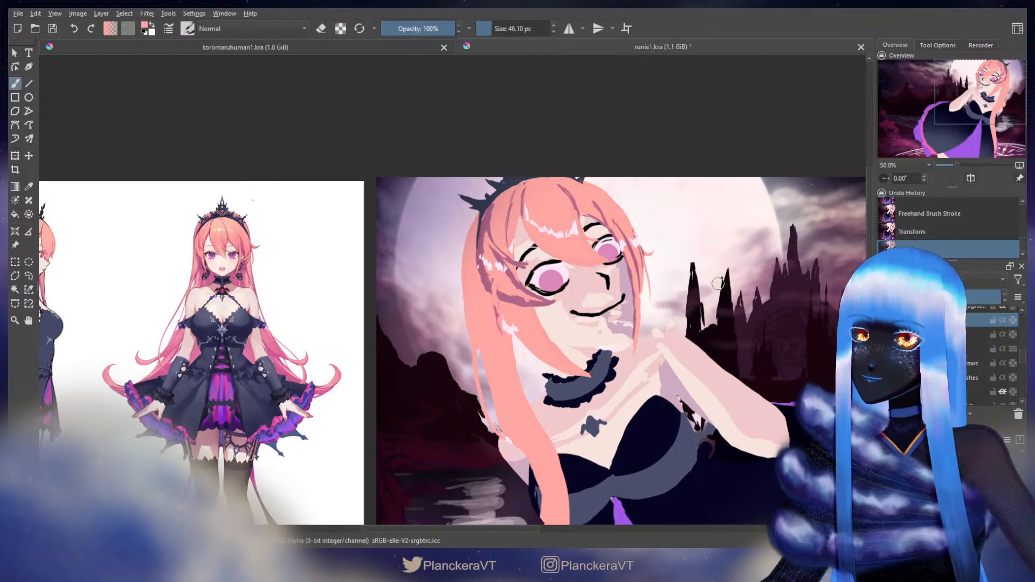
On the front hair layer, trim the outer edge beside the crown with a 65.17 px eraser and touch it up with the sampled hair colour.
{"action": "left_click", "coordinate": [944, 334]}
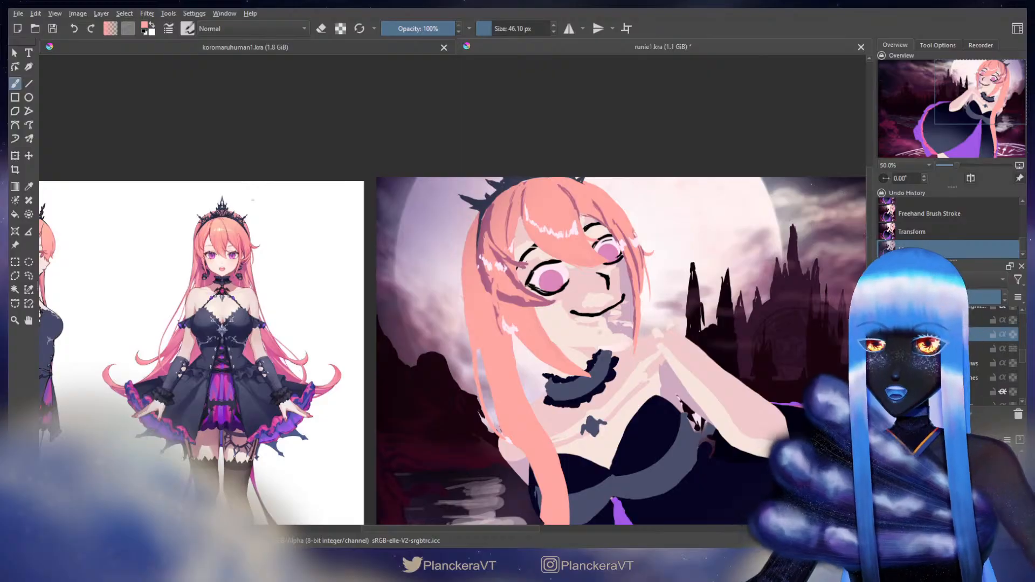
{"action": "key", "text": "e"}
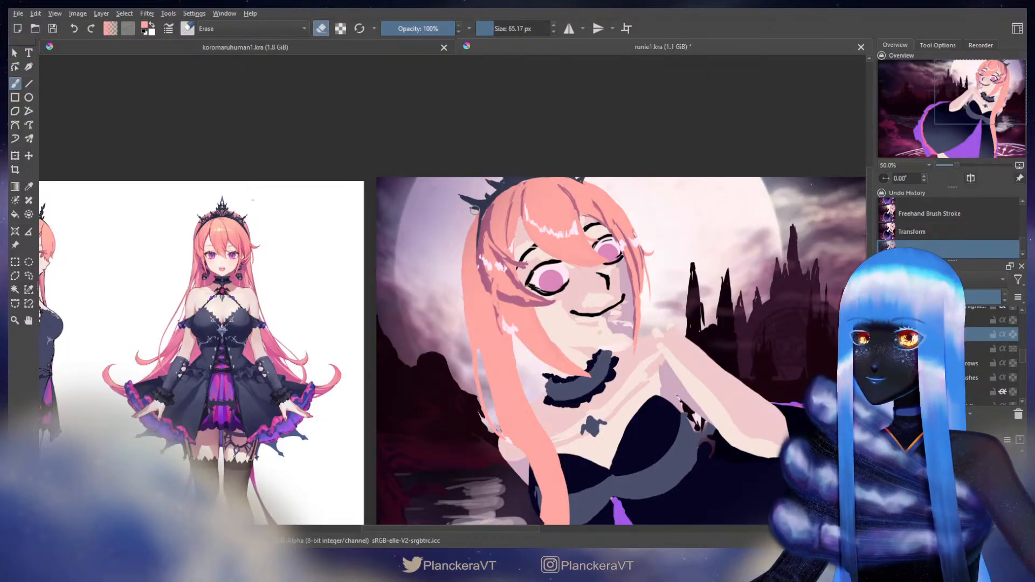
{"action": "left_click_drag", "start_coordinate": [469, 223], "coordinate": [460, 270]}
{"action": "key", "text": "ctrl+z"}
{"action": "left_click_drag", "start_coordinate": [473, 223], "coordinate": [455, 269]}
{"action": "key", "text": "e"}
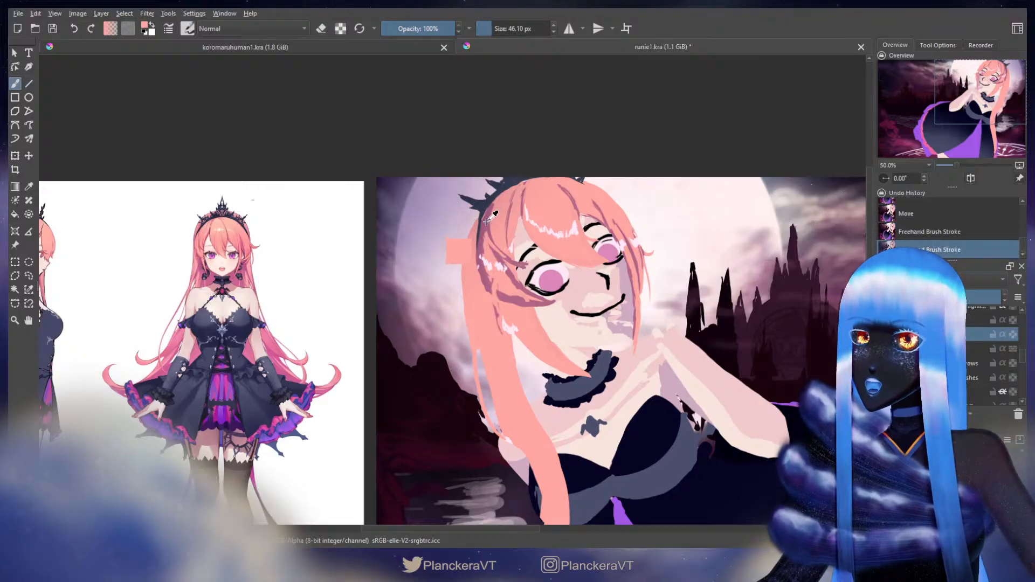
{"action": "left_click", "coordinate": [477, 250]}
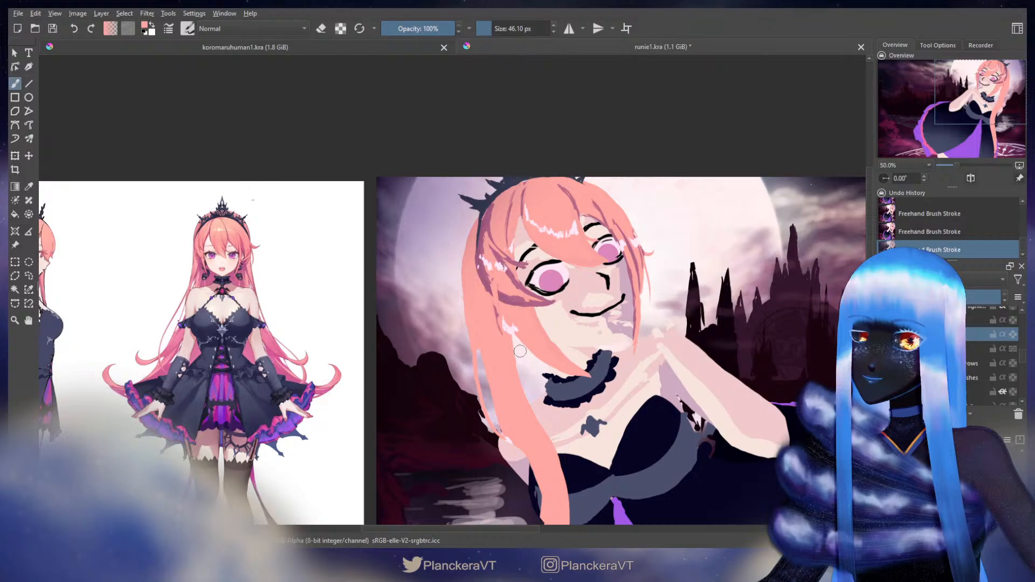
Preview the front hair at reduced opacity and restore it, and flip the canvas view to check the whole figure against the references.
{"action": "left_click", "coordinate": [929, 297]}
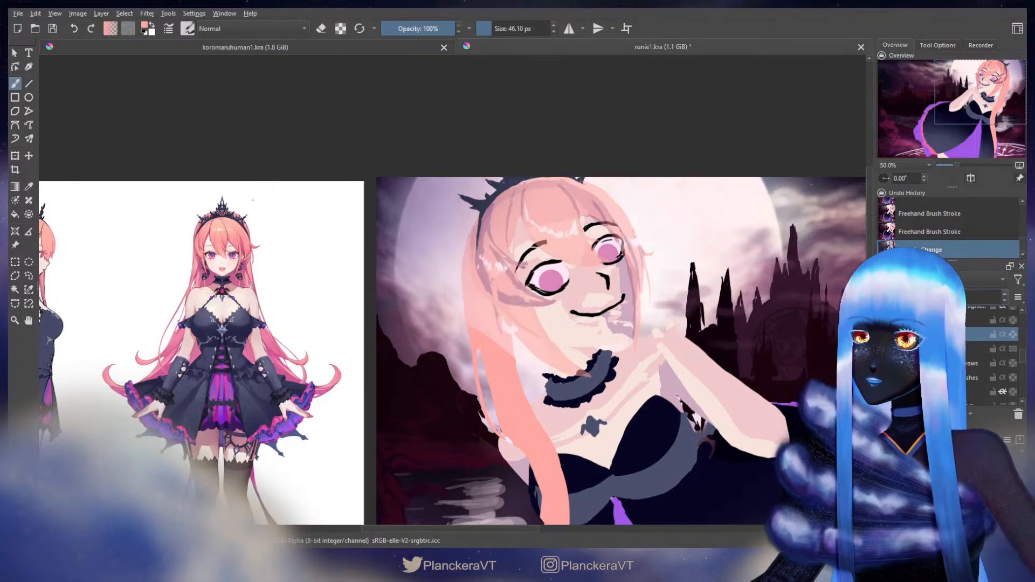
{"action": "key", "text": "ctrl+z"}
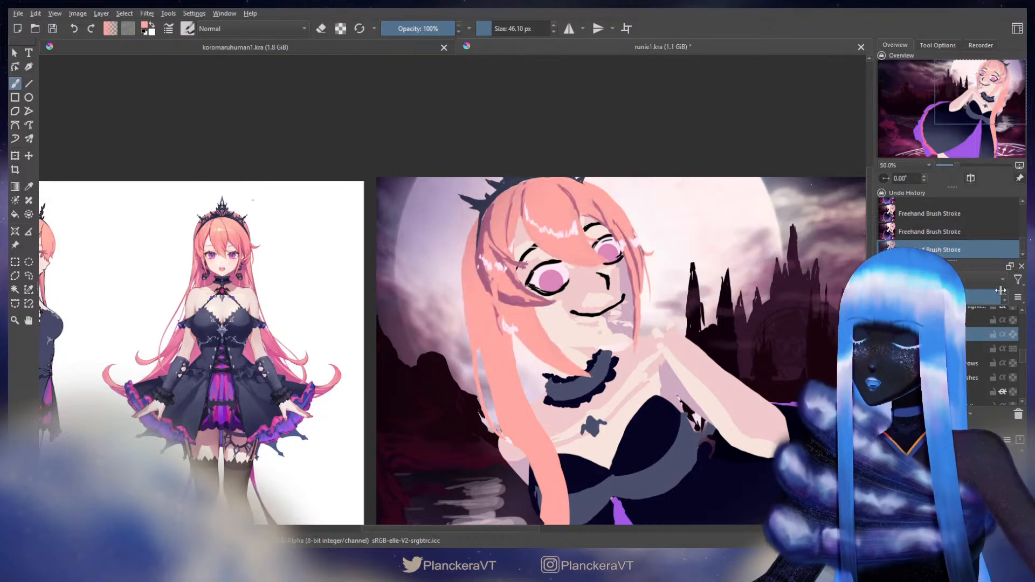
{"action": "scroll", "coordinate": [625, 260], "scroll_direction": "down", "scroll_amount": 3}
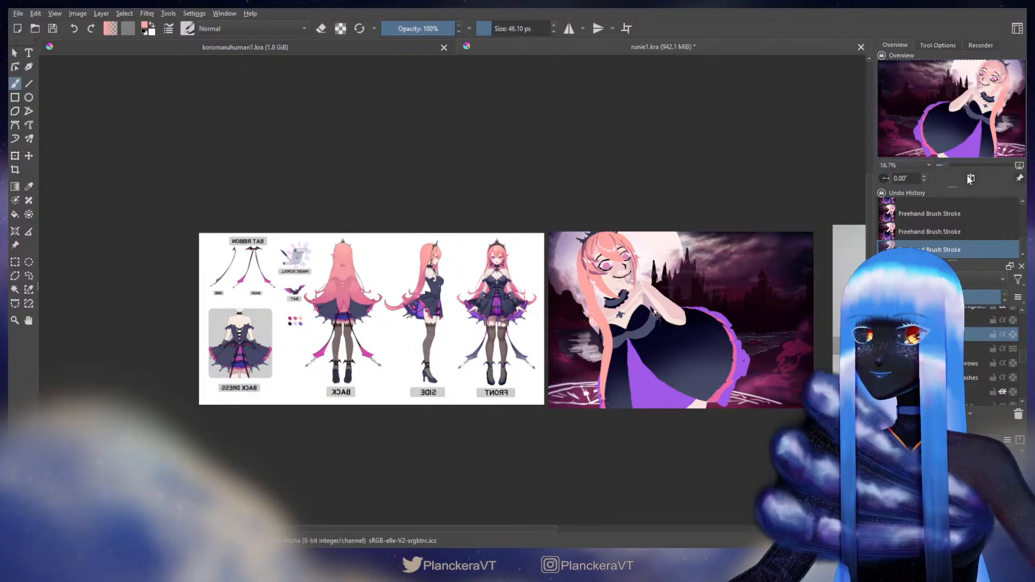
{"action": "left_click", "coordinate": [969, 179]}
{"action": "left_click_drag", "start_coordinate": [306, 331], "coordinate": [556, 325]}
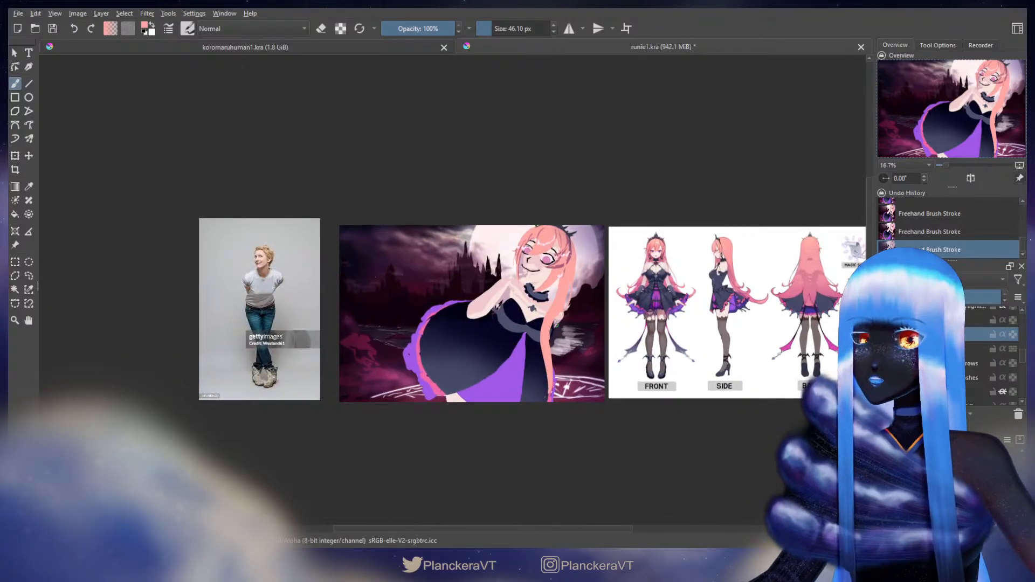
{"action": "scroll", "coordinate": [544, 285], "scroll_direction": "up", "scroll_amount": 3}
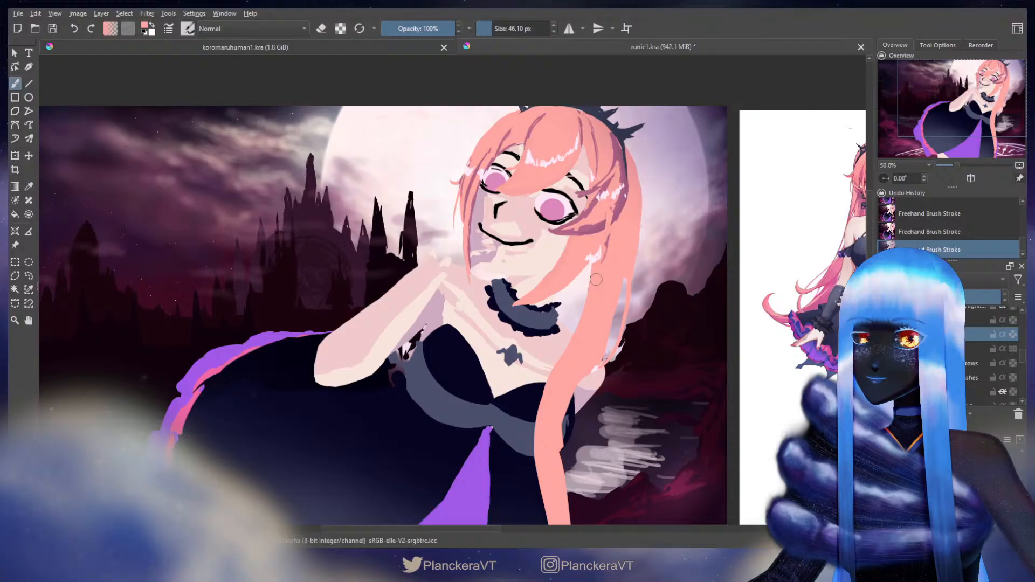
Select the group holding the head, hair and crown, scale it down slightly and reposition it over the neck.
{"action": "scroll", "coordinate": [991, 353], "scroll_direction": "down", "scroll_amount": 2}
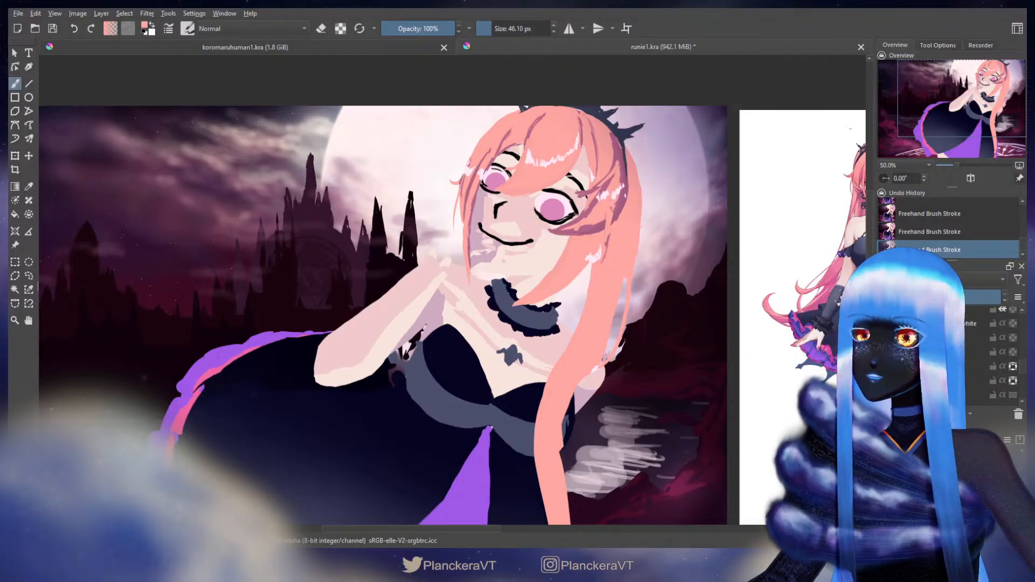
{"action": "scroll", "coordinate": [991, 353], "scroll_direction": "up", "scroll_amount": 4}
{"action": "left_click", "coordinate": [987, 358]}
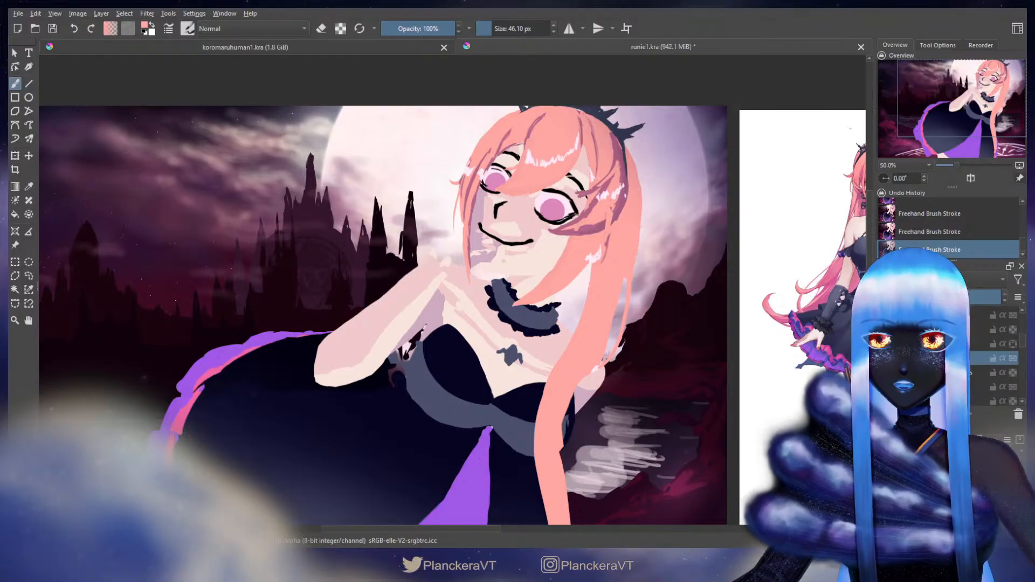
{"action": "scroll", "coordinate": [643, 248], "scroll_direction": "down", "scroll_amount": 2}
{"action": "key", "text": "ctrl+t"}
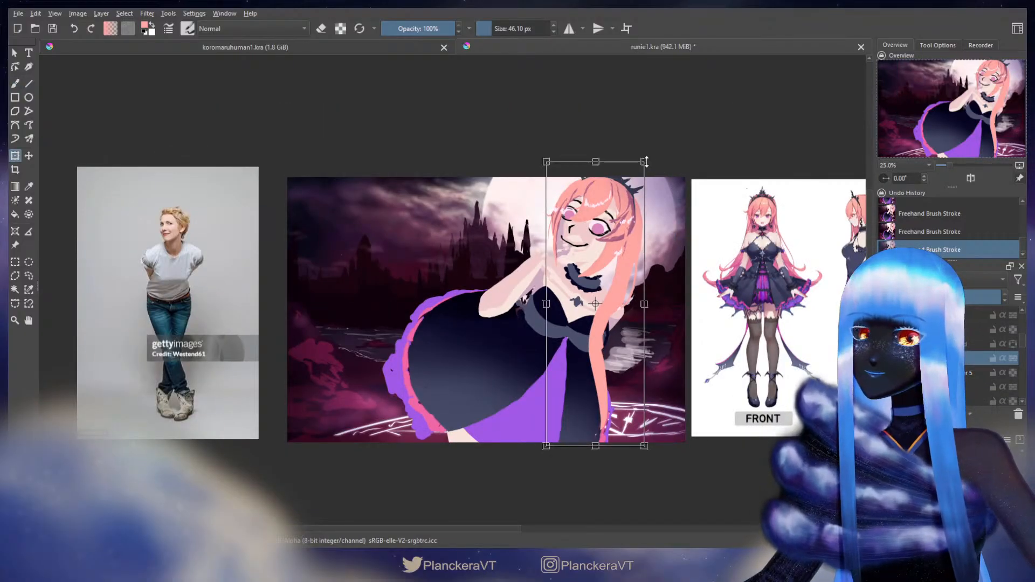
{"action": "left_click_drag", "start_coordinate": [646, 161], "coordinate": [641, 170]}
{"action": "left_click_drag", "start_coordinate": [626, 228], "coordinate": [629, 225]}
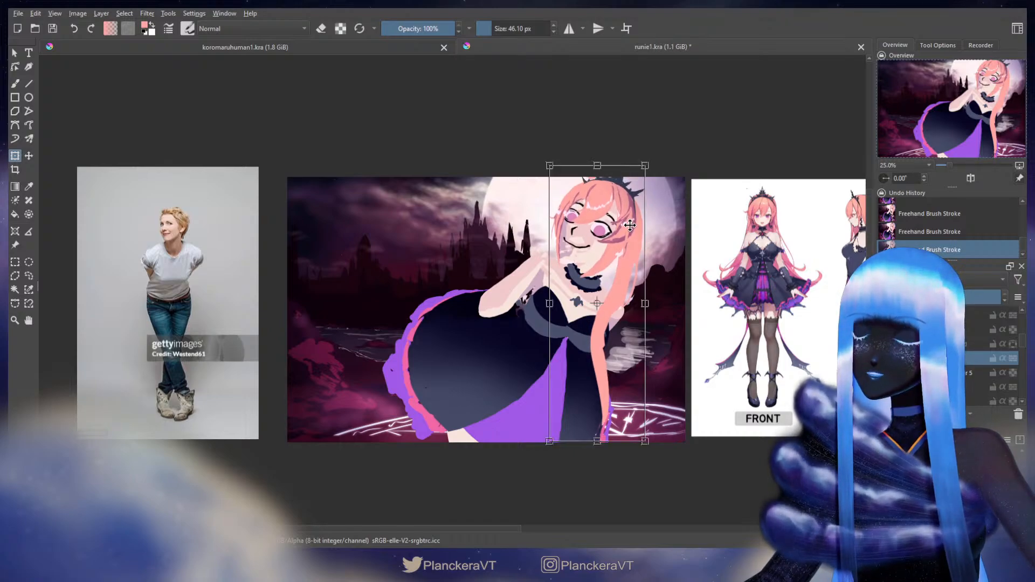
{"action": "key", "text": "b"}
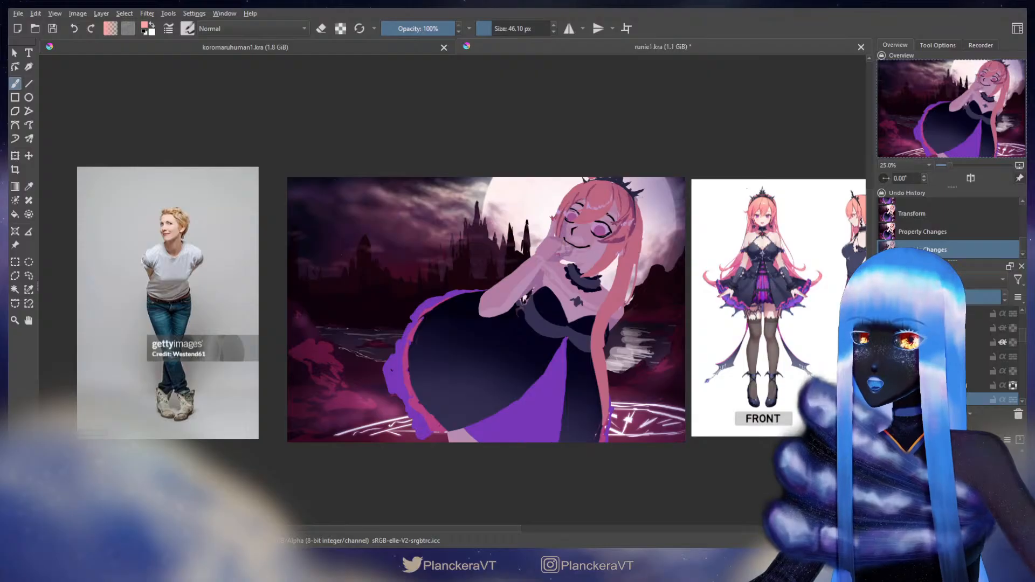
Reselect the head group and move it to adjust its placement beside the raised hands.
{"action": "scroll", "coordinate": [992, 357], "scroll_direction": "down", "scroll_amount": 1}
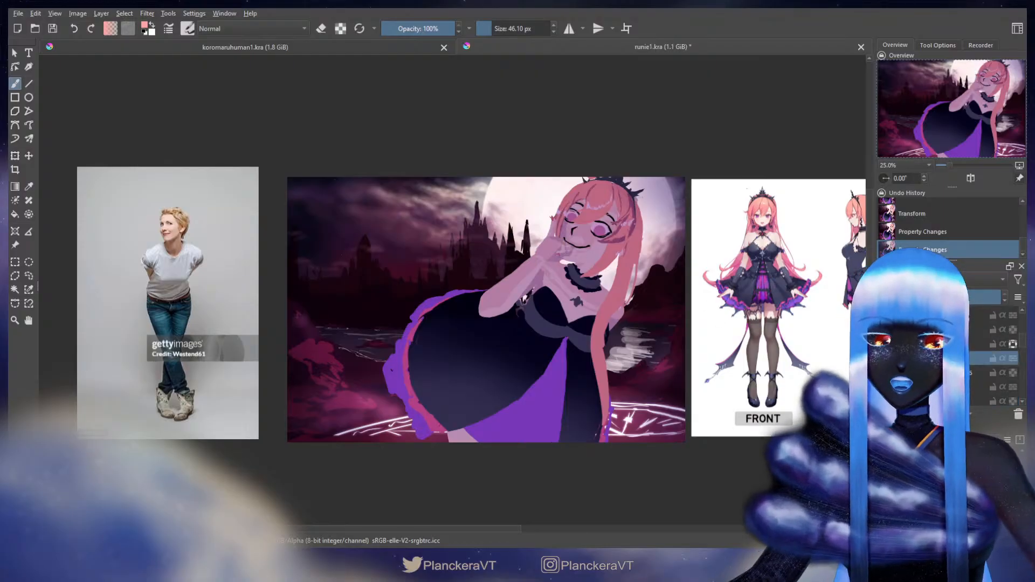
{"action": "key", "text": "t"}
{"action": "left_click_drag", "start_coordinate": [631, 242], "coordinate": [606, 244]}
{"action": "key", "text": "b"}
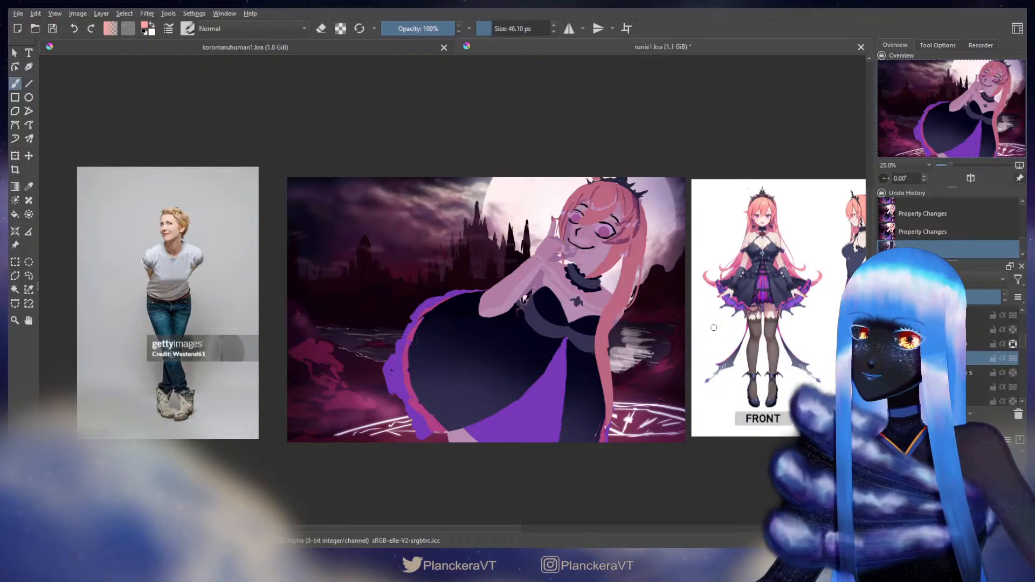
Mirror the canvas view and nudge the head group slightly outward from the raised hand.
{"action": "key", "text": "m"}
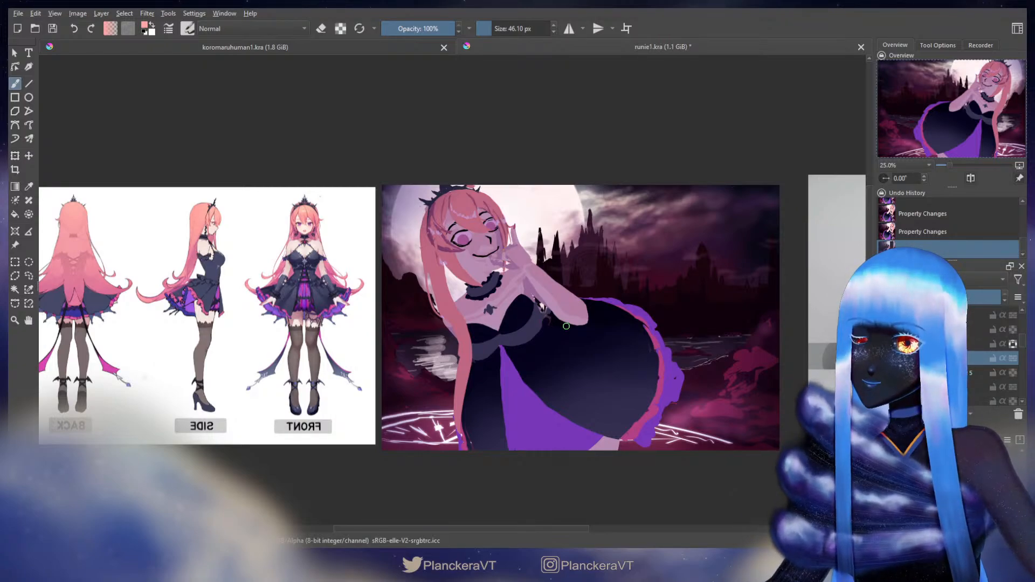
{"action": "scroll", "coordinate": [480, 298], "scroll_direction": "up", "scroll_amount": 1}
{"action": "key", "text": "t"}
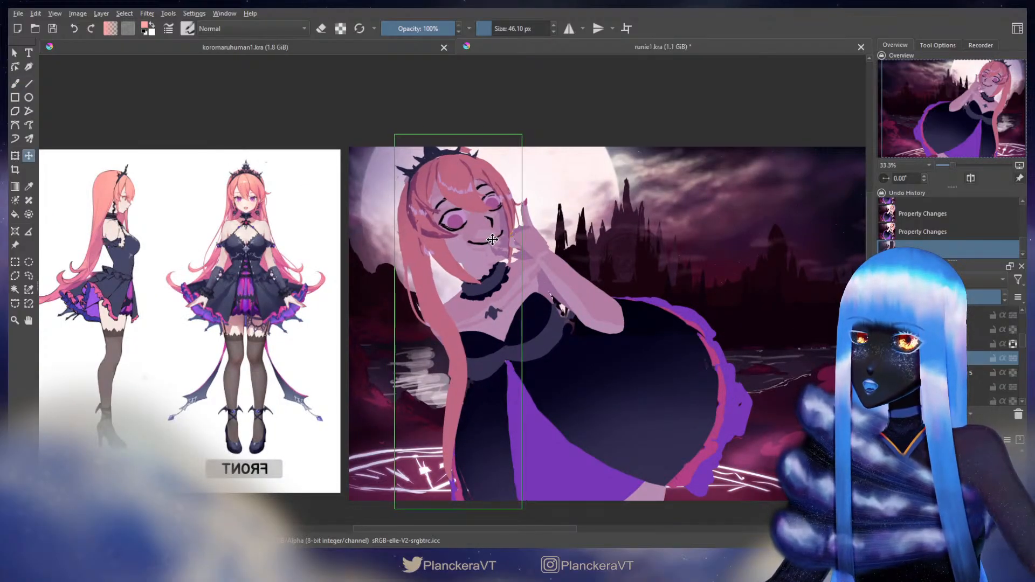
{"action": "left_click_drag", "start_coordinate": [492, 239], "coordinate": [491, 239]}
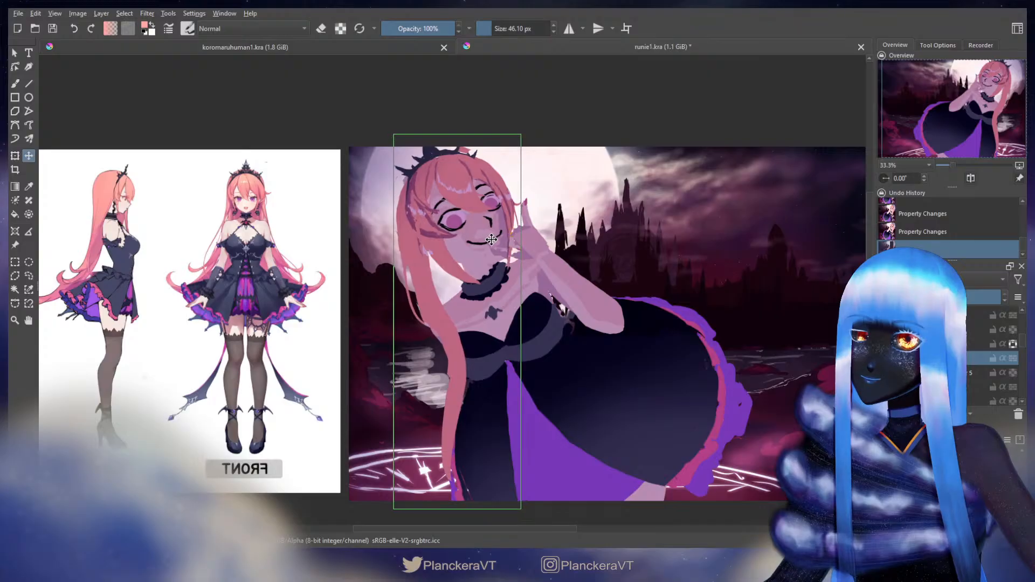
{"action": "key", "text": "b"}
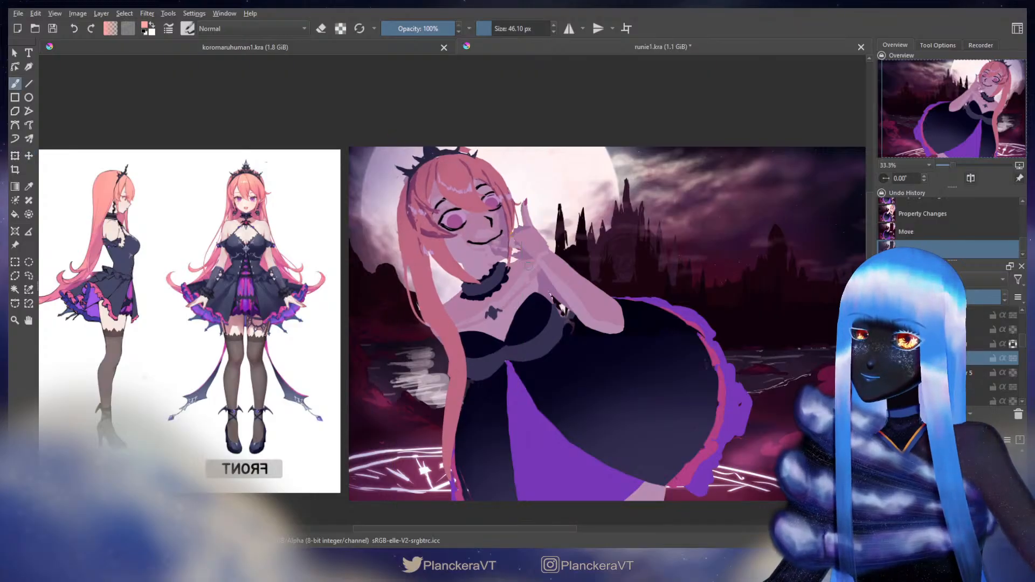
Select a layer lower in the layer stack and nudge its contents slightly toward the head side of the painting.
{"action": "key", "text": "minus"}
{"action": "key", "text": "minus"}
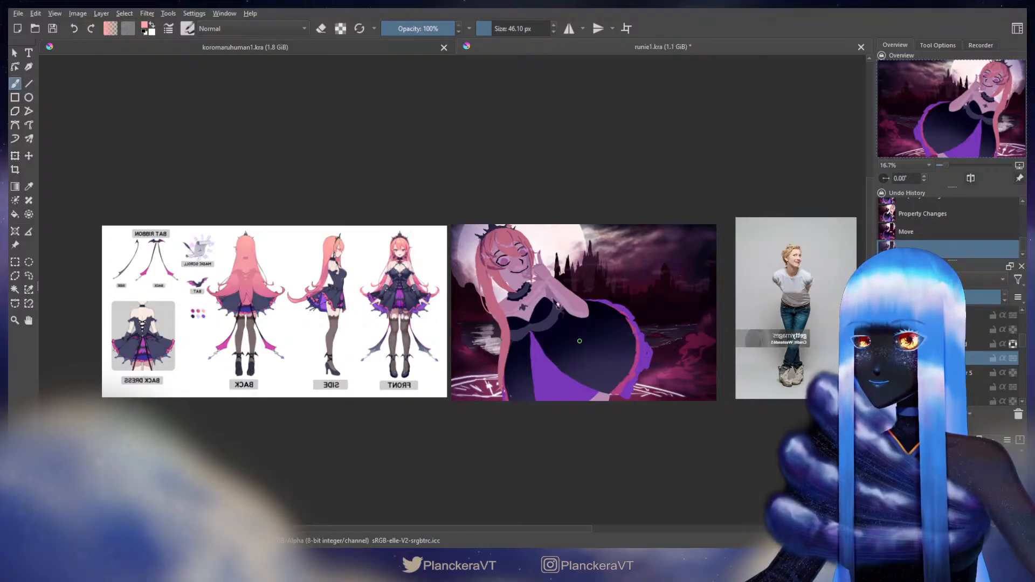
{"action": "scroll", "coordinate": [980, 378], "scroll_direction": "down", "scroll_amount": 3}
{"action": "scroll", "coordinate": [979, 379], "scroll_direction": "down", "scroll_amount": 2}
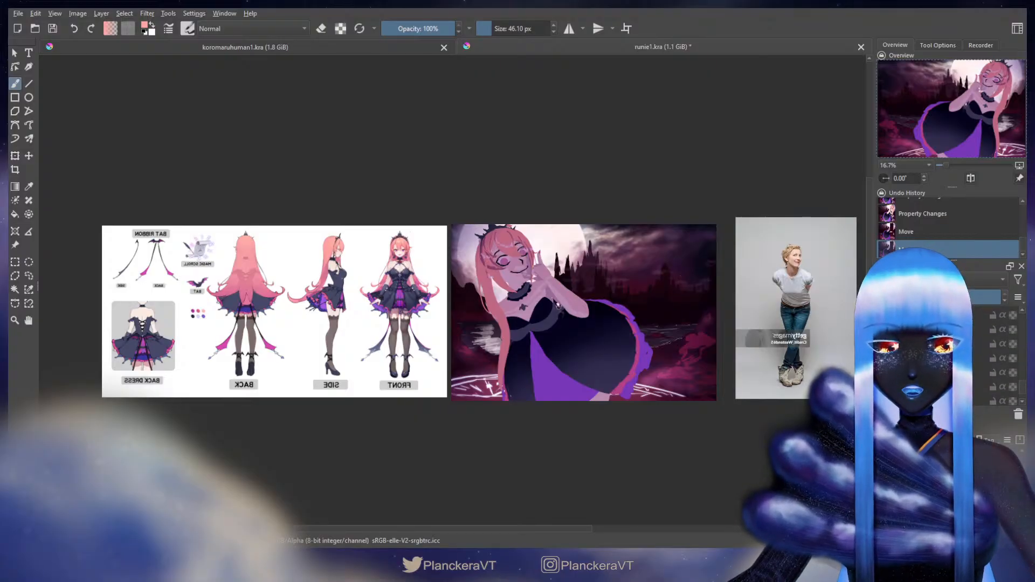
{"action": "left_click", "coordinate": [979, 387]}
{"action": "key", "text": "t"}
{"action": "left_click_drag", "start_coordinate": [651, 387], "coordinate": [639, 390]}
{"action": "key", "text": "b"}
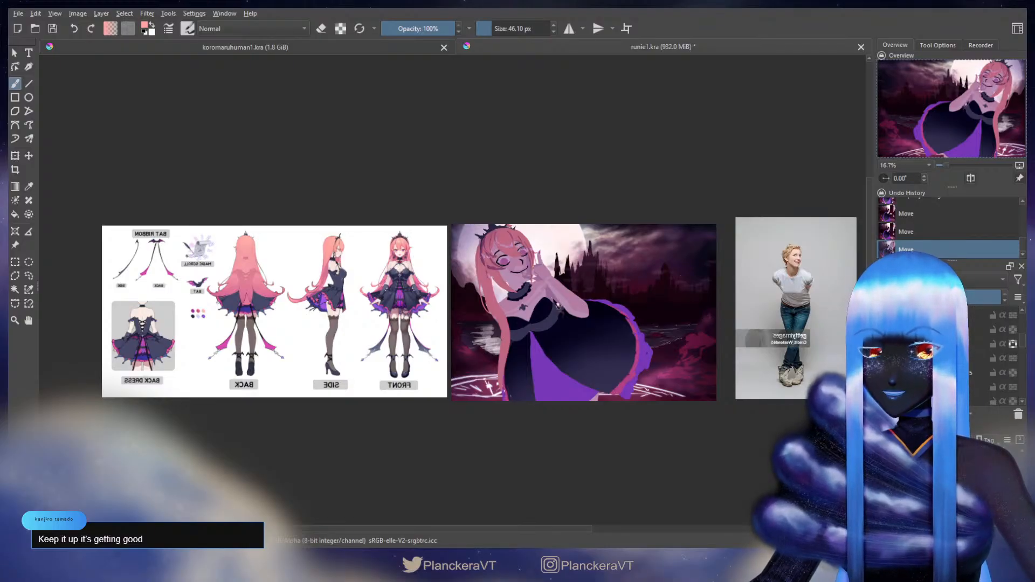
Select the unneeded layer just below the head group and remove it.
{"action": "left_click", "coordinate": [943, 373]}
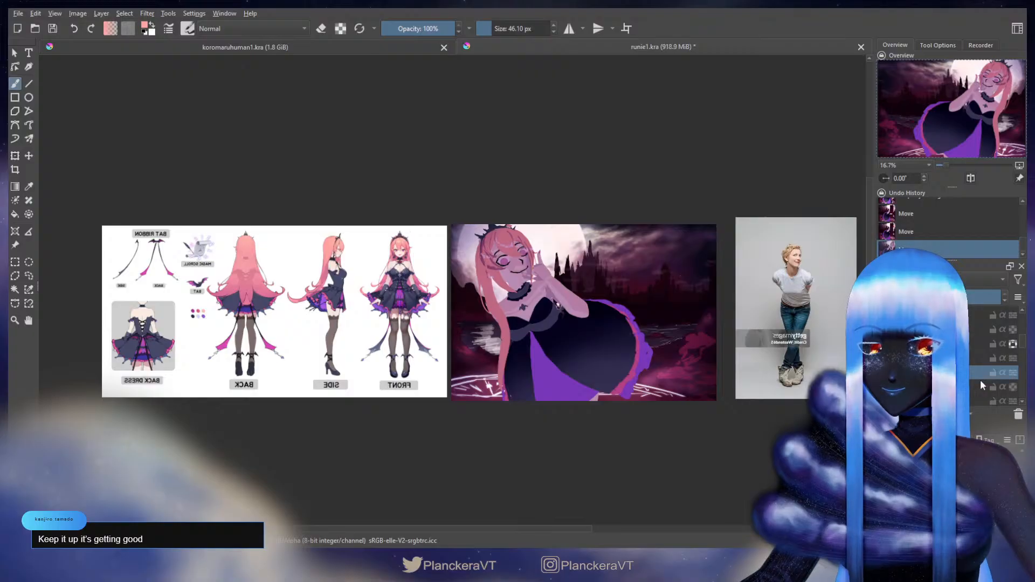
{"action": "scroll", "coordinate": [980, 379], "scroll_direction": "down", "scroll_amount": 1}
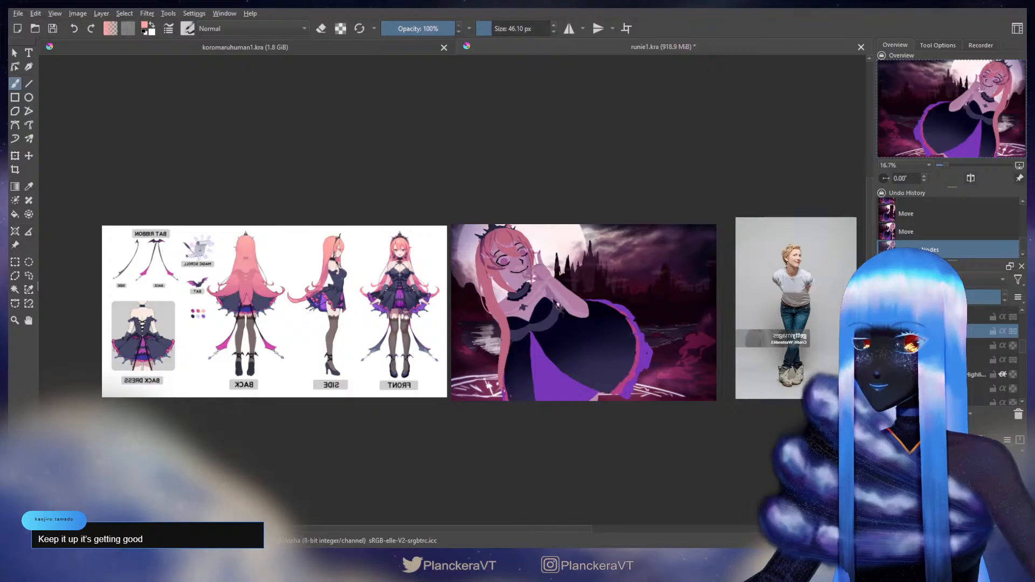
Select the crown's layer and rotate, reshape and reposition the crown to fit the top of the head.
{"action": "left_click", "coordinate": [980, 345]}
{"action": "scroll", "coordinate": [541, 177], "scroll_direction": "up", "scroll_amount": 2}
{"action": "key", "text": "ctrl+t"}
{"action": "left_click_drag", "start_coordinate": [547, 254], "coordinate": [531, 242]}
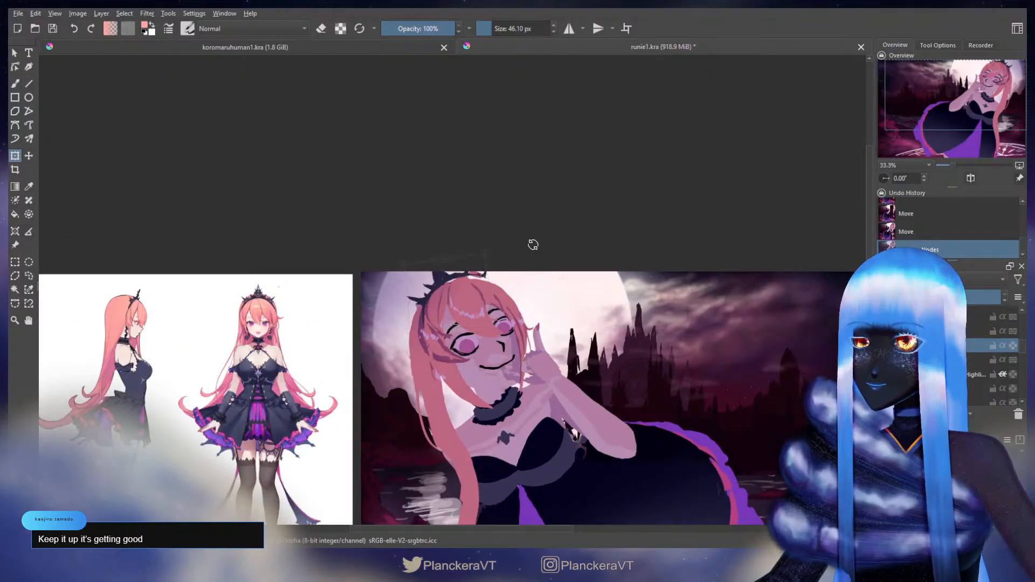
{"action": "left_click_drag", "start_coordinate": [533, 286], "coordinate": [536, 292]}
{"action": "left_click_drag", "start_coordinate": [467, 293], "coordinate": [522, 295]}
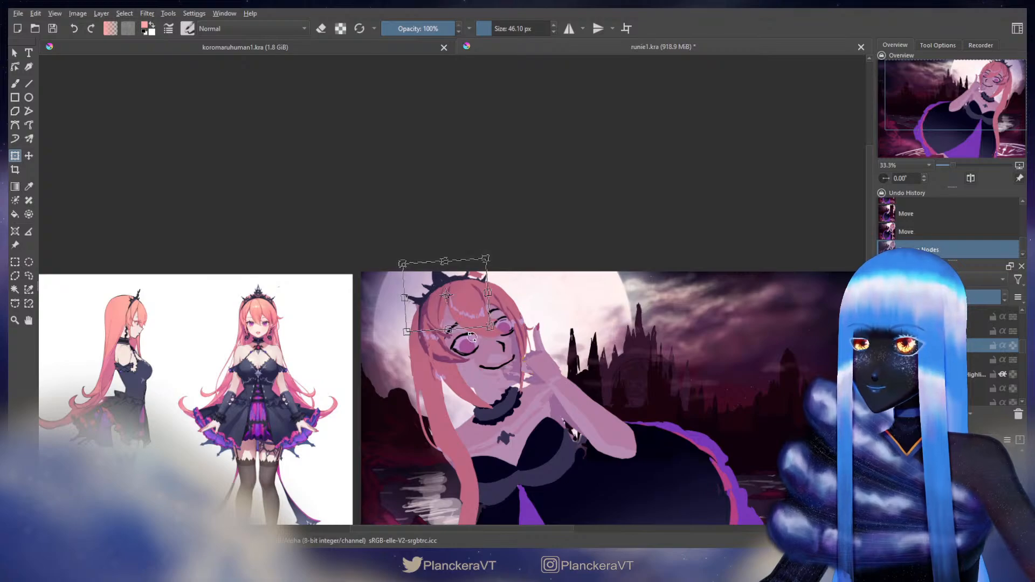
{"action": "left_click_drag", "start_coordinate": [466, 333], "coordinate": [474, 329]}
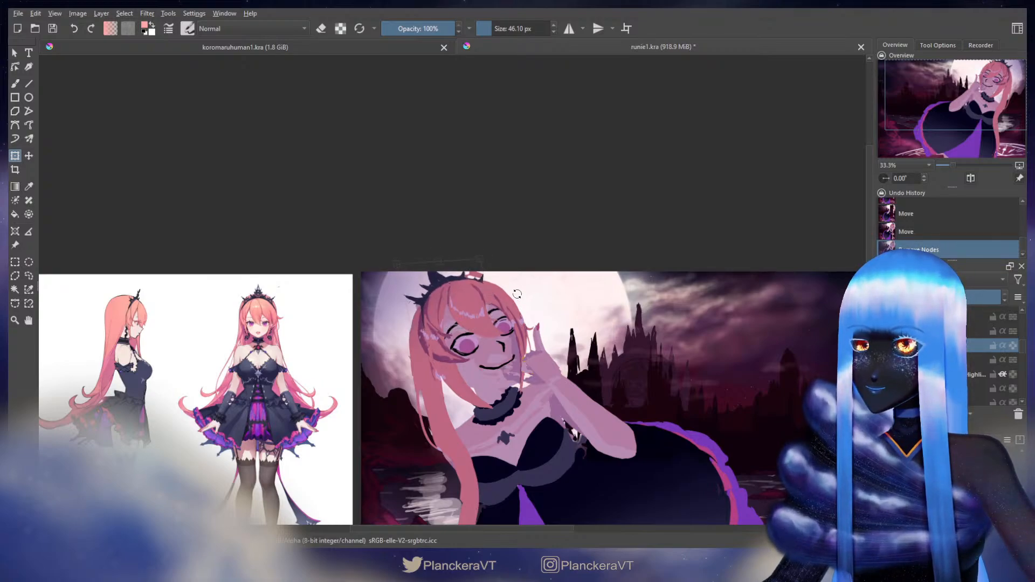
{"action": "left_click_drag", "start_coordinate": [517, 293], "coordinate": [516, 292]}
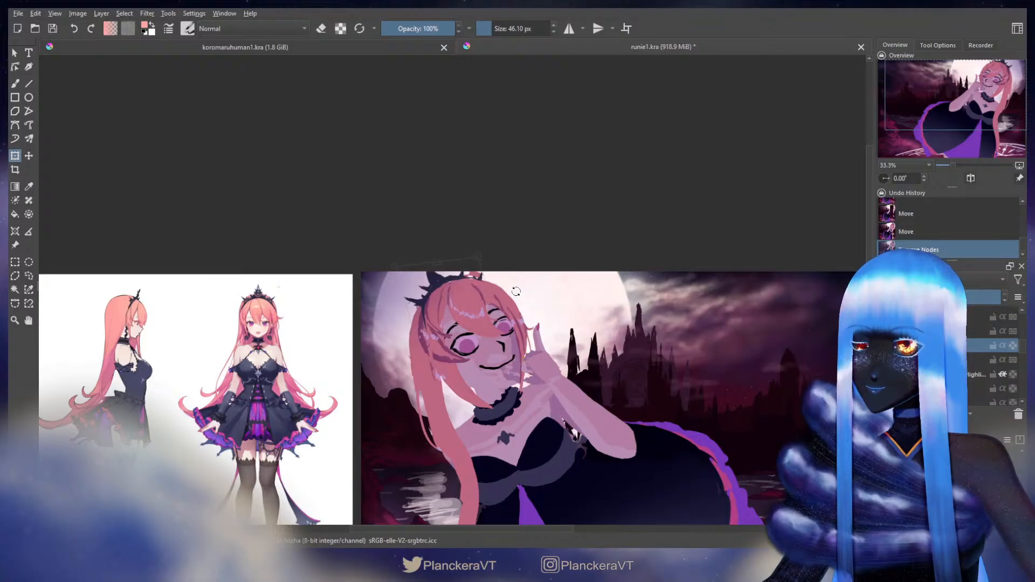
{"action": "key", "text": "Return"}
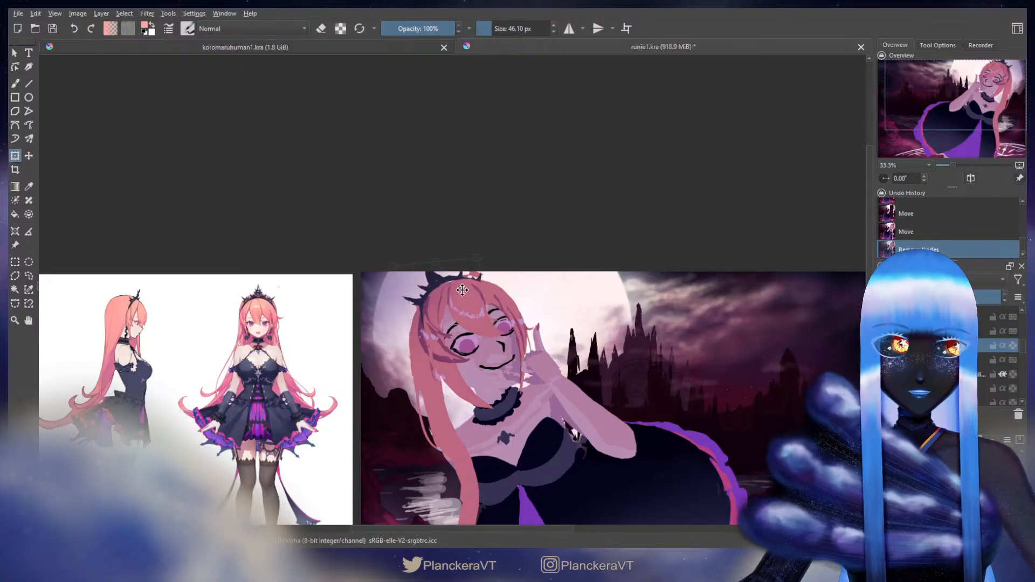
{"action": "left_click_drag", "start_coordinate": [461, 290], "coordinate": [464, 289]}
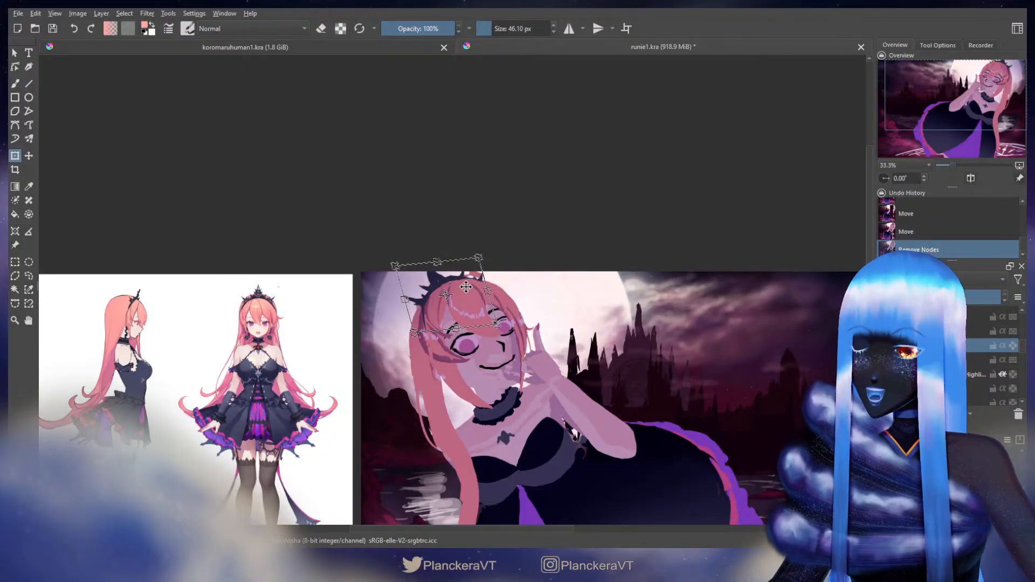
{"action": "key", "text": "Return"}
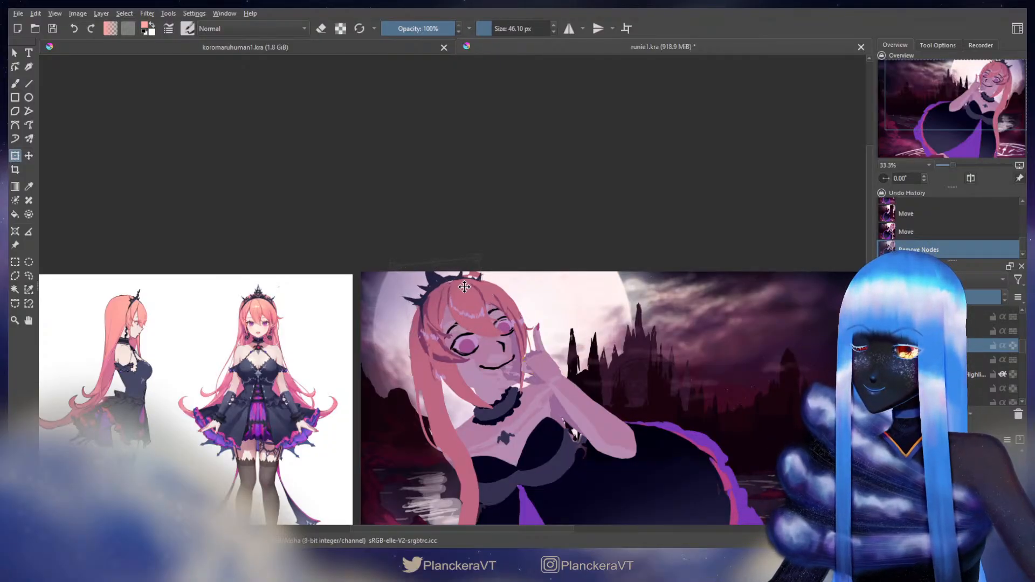
{"action": "key", "text": "b"}
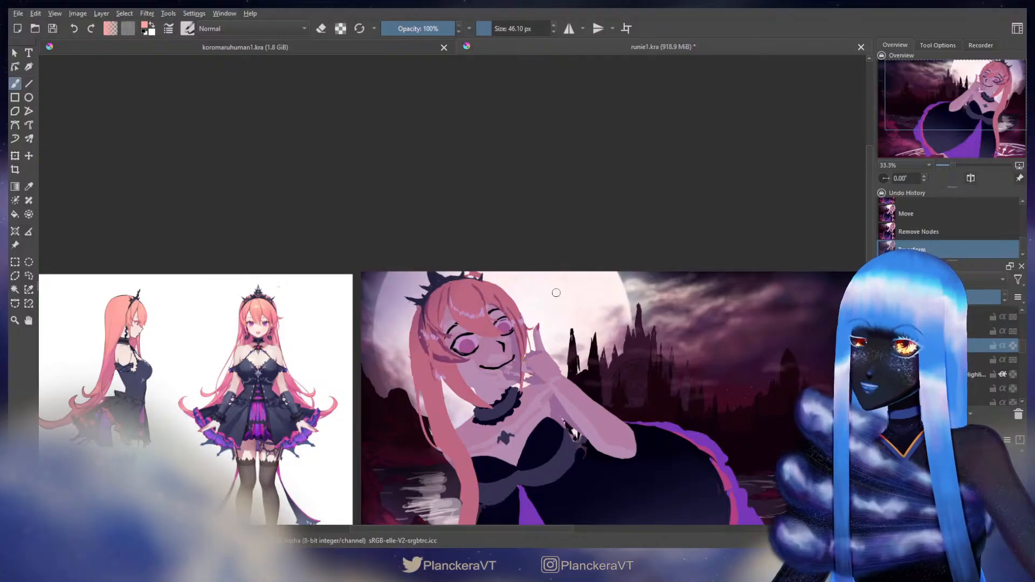
{"action": "key", "text": "ctrl+t"}
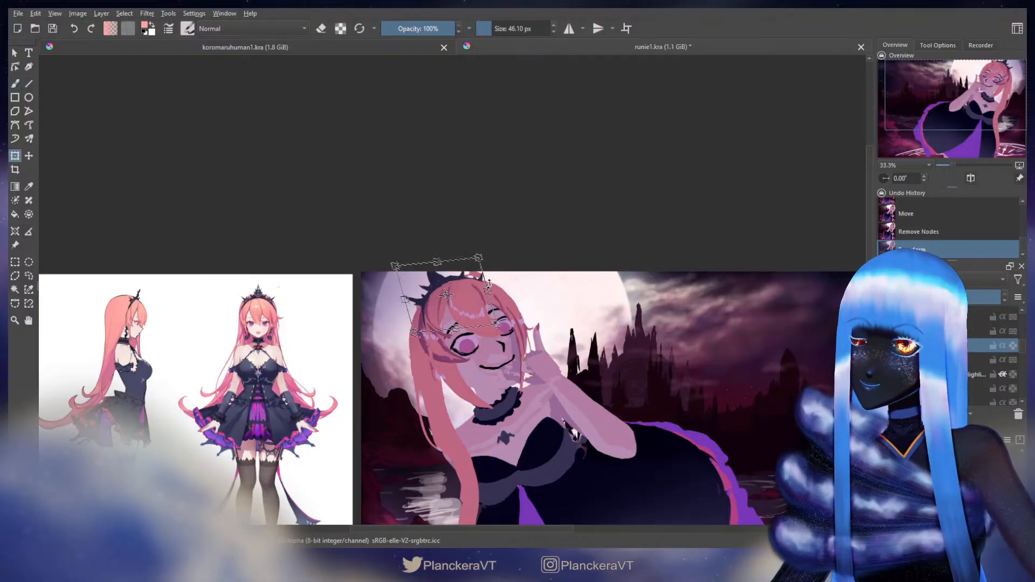
{"action": "key", "text": "Escape"}
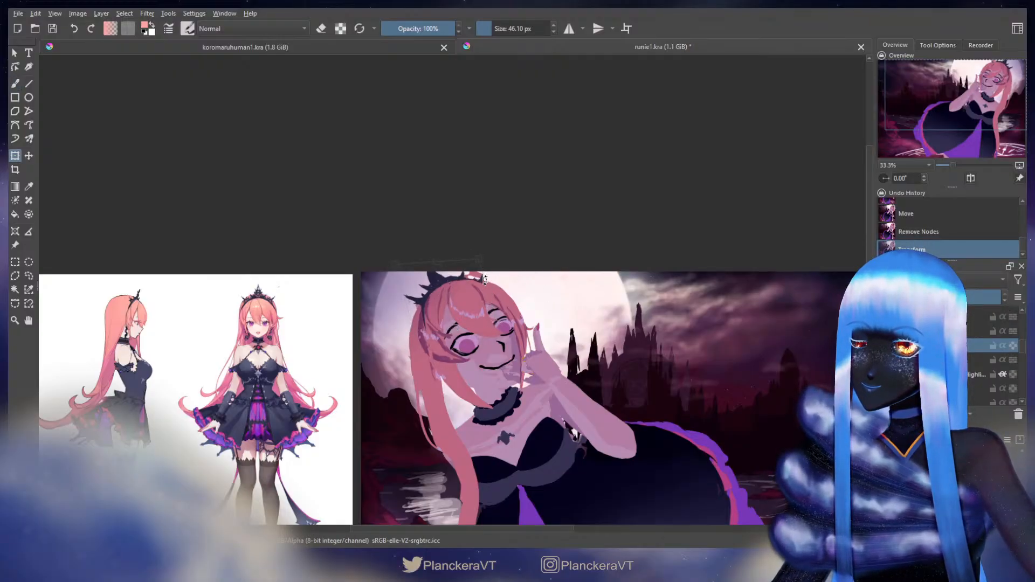
{"action": "key", "text": "b"}
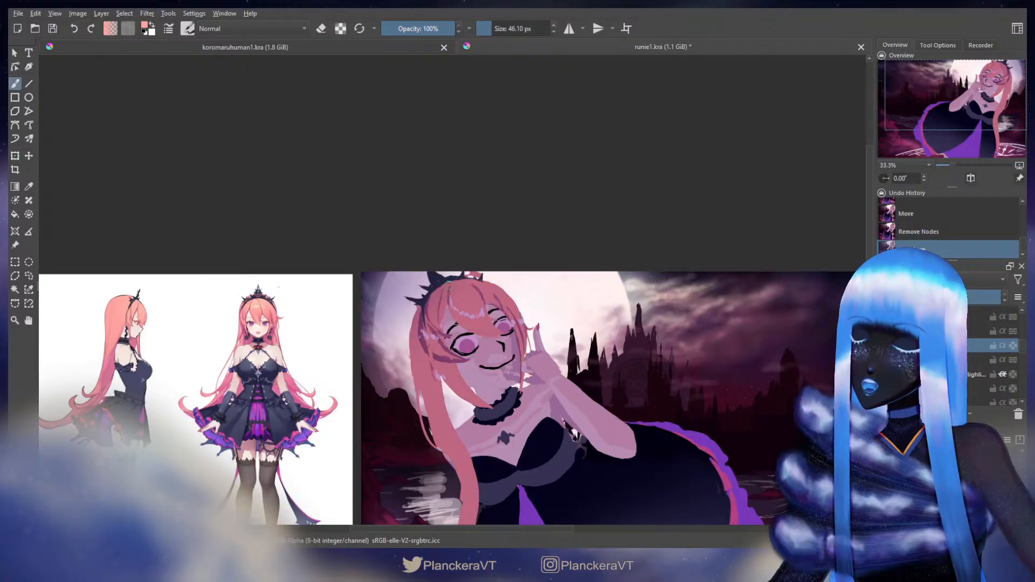
Adjust the crown's shape with another transform so it follows the top of the head.
{"action": "key", "text": "ctrl+t"}
{"action": "key", "text": "b"}
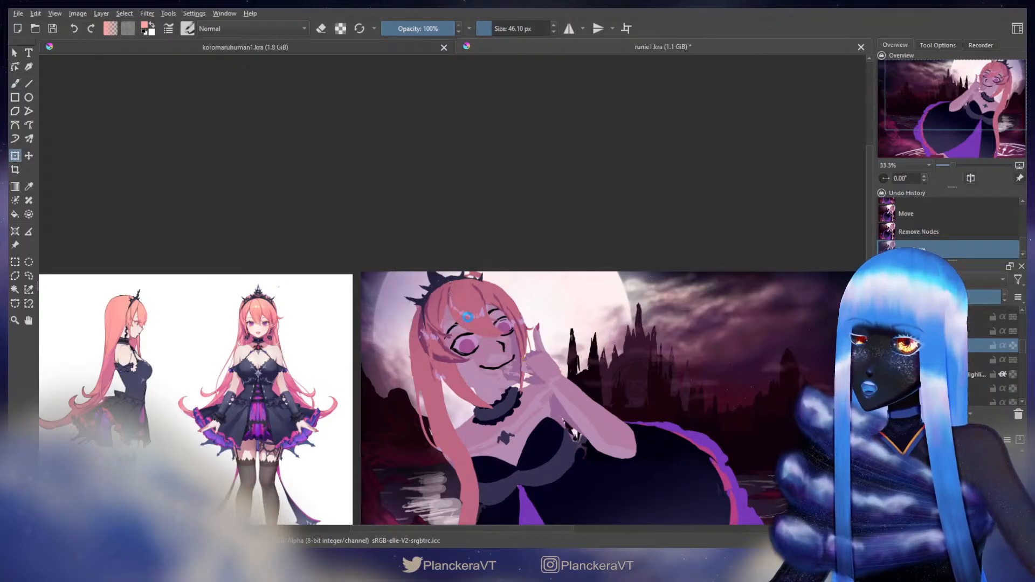
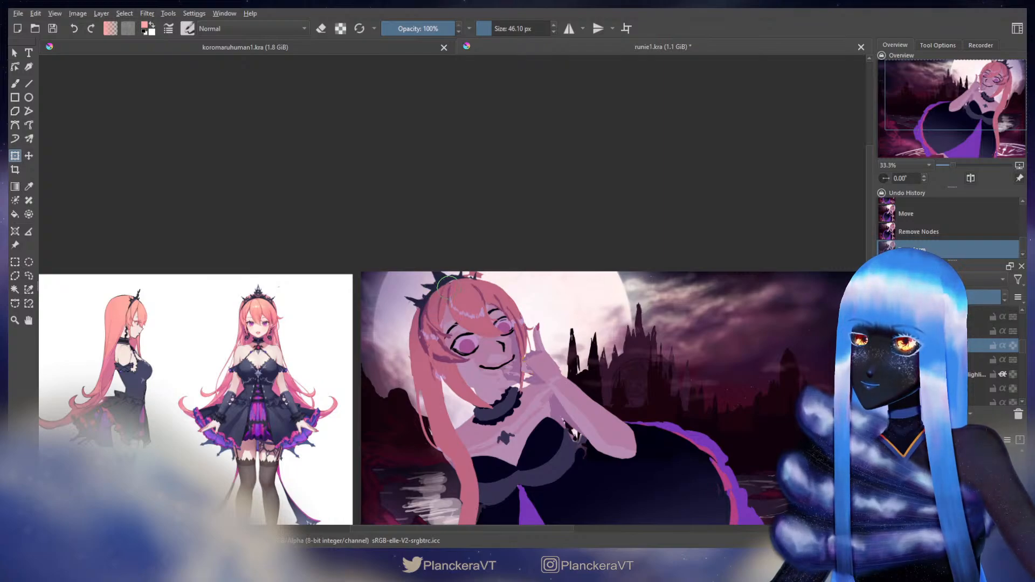
{"action": "key", "text": "b"}
Mirror the canvas view and check the whole figure and face against the character reference.
{"action": "scroll", "coordinate": [620, 322], "scroll_direction": "down", "scroll_amount": 2}
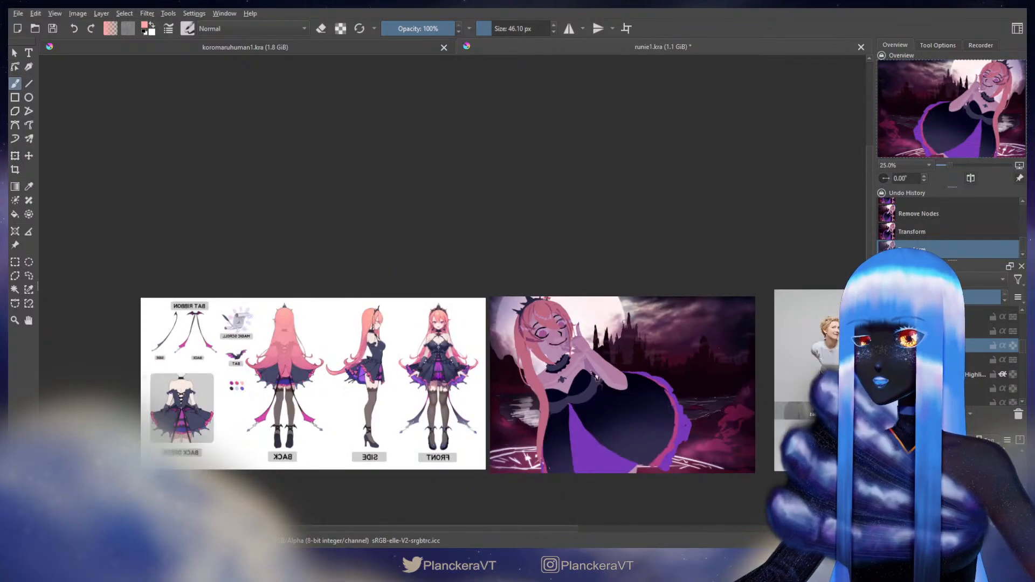
{"action": "left_click_drag", "start_coordinate": [642, 343], "coordinate": [639, 318]}
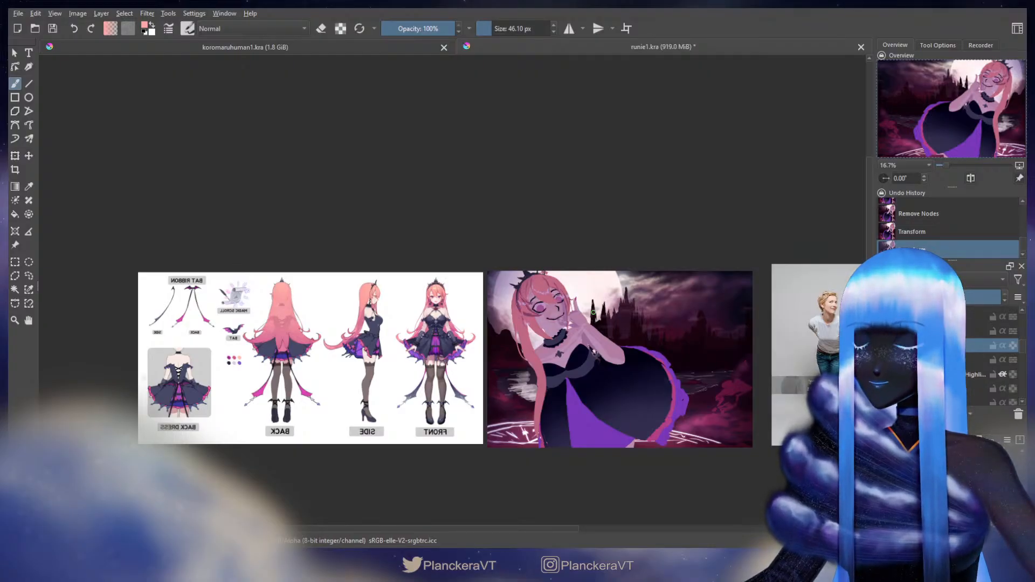
{"action": "scroll", "coordinate": [553, 286], "scroll_direction": "up", "scroll_amount": 2}
{"action": "scroll", "coordinate": [360, 331], "scroll_direction": "up", "scroll_amount": 2}
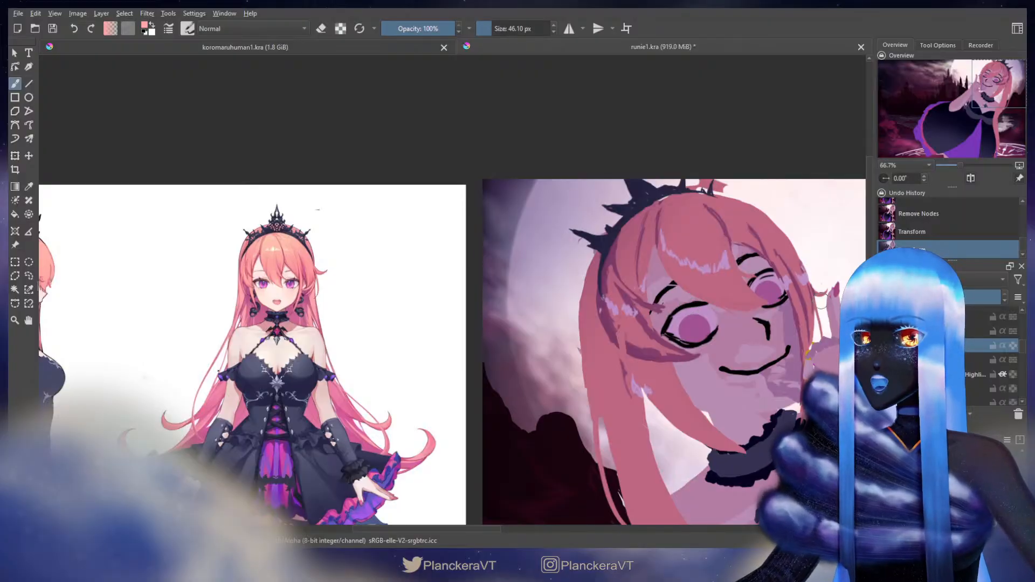
{"action": "left_click_drag", "start_coordinate": [746, 320], "coordinate": [690, 350]}
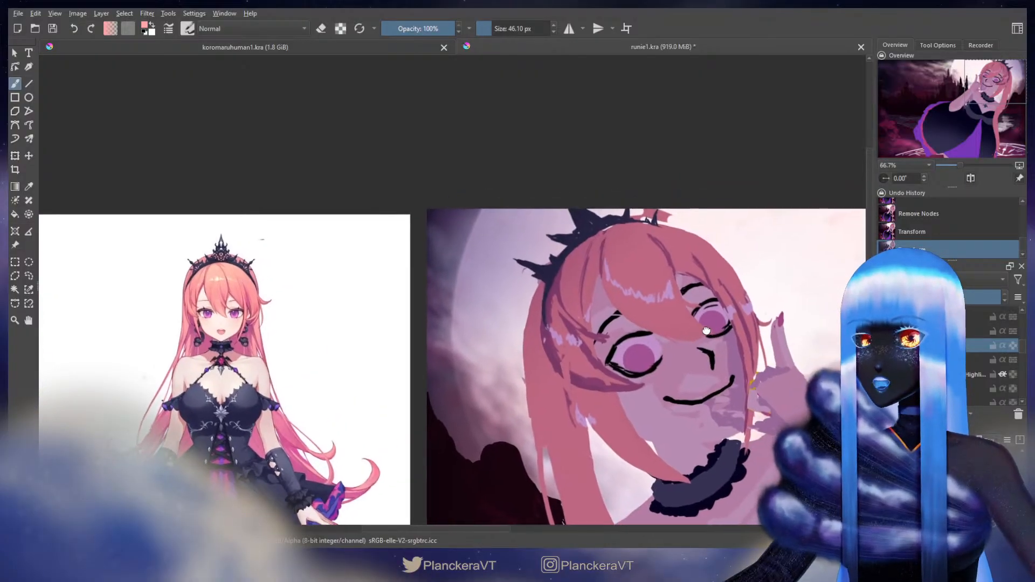
{"action": "left_click", "coordinate": [970, 178]}
{"action": "scroll", "coordinate": [611, 324], "scroll_direction": "down", "scroll_amount": 2}
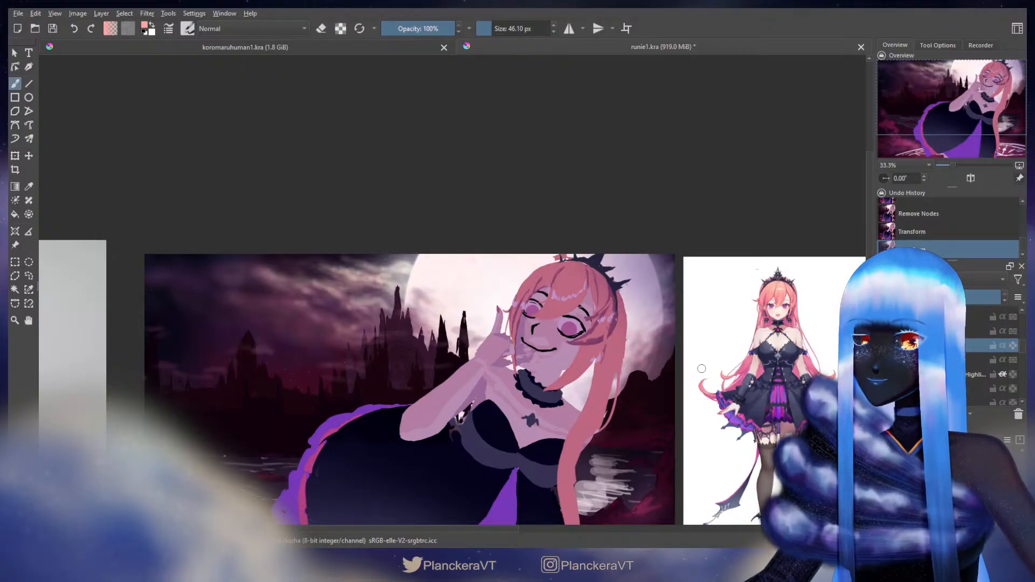
Select the head's entry just above the highlights in the layer stack and refine its shape with a transform.
{"action": "scroll", "coordinate": [971, 361], "scroll_direction": "down", "scroll_amount": 2}
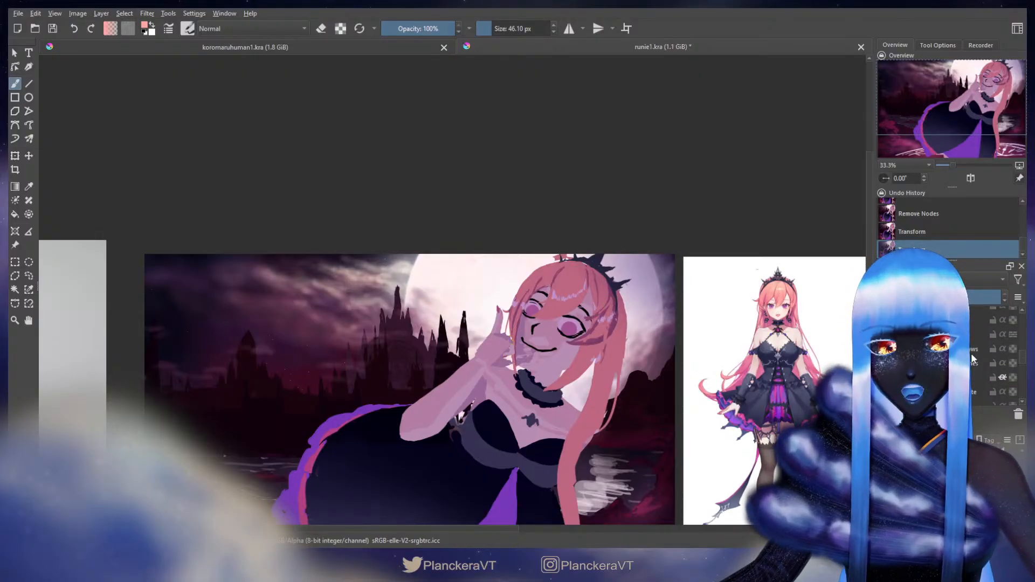
{"action": "scroll", "coordinate": [970, 361], "scroll_direction": "up", "scroll_amount": 3}
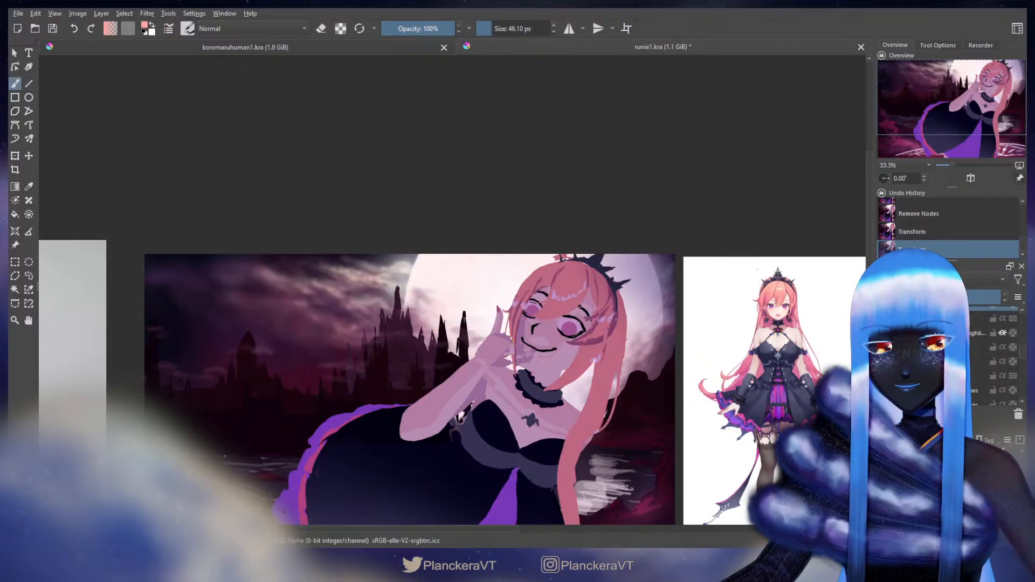
{"action": "scroll", "coordinate": [575, 304], "scroll_direction": "up", "scroll_amount": 1}
{"action": "key", "text": "ctrl+t"}
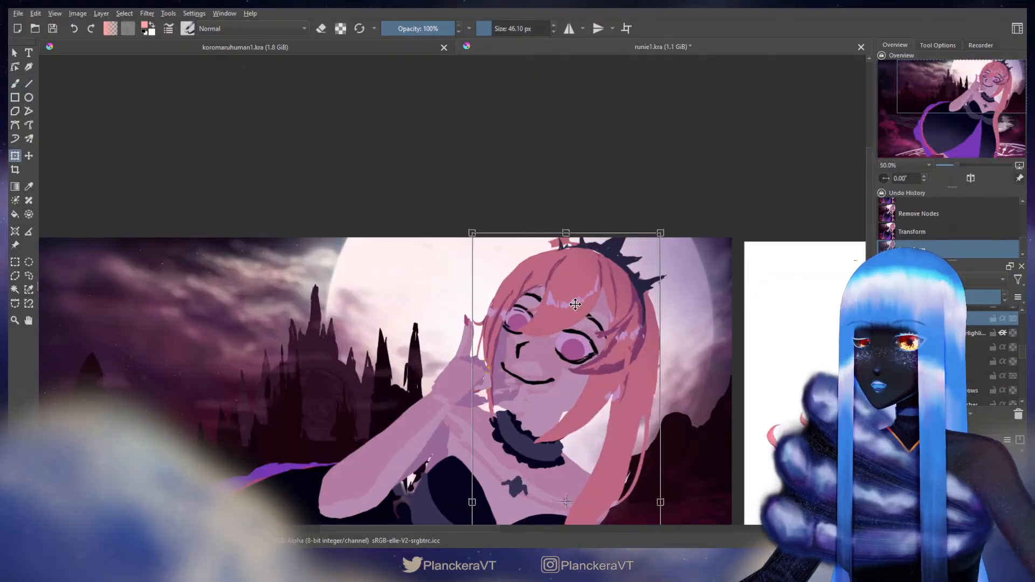
{"action": "key", "text": "b"}
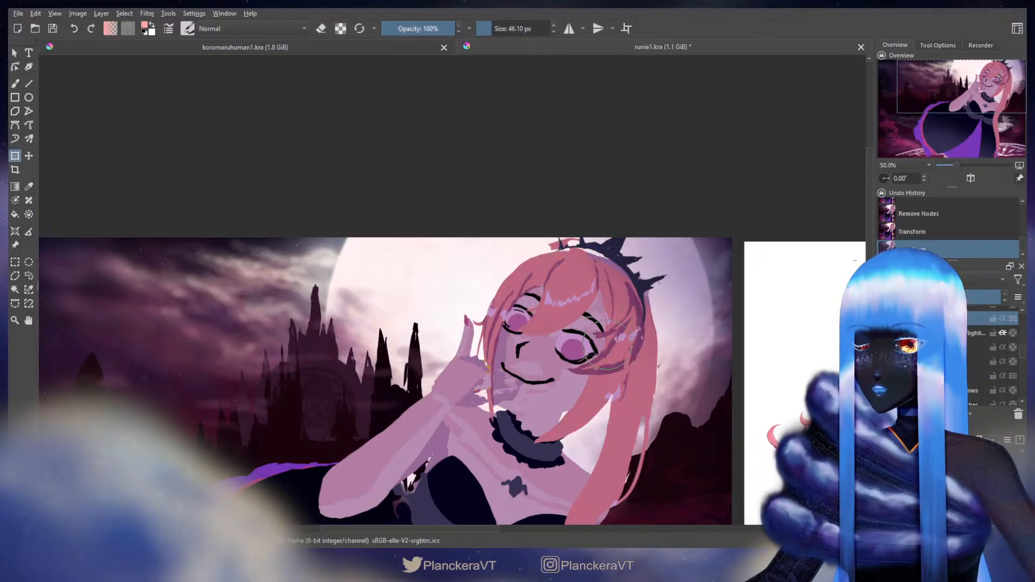
{"action": "key", "text": "b"}
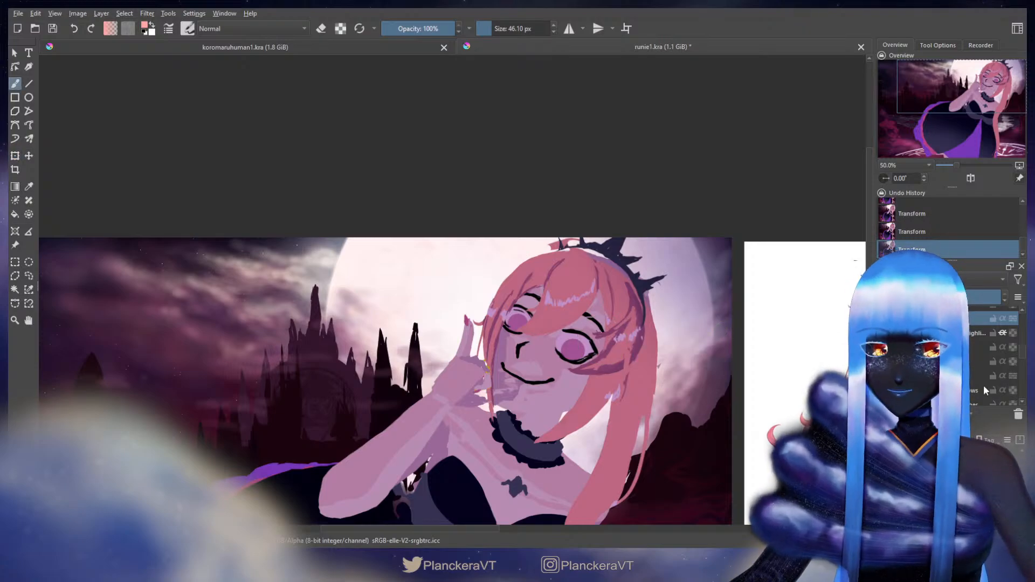
Select the hair layer, enlarge the brush to 73.51 px, and try a stroke of sampled hair colour beneath the crown, undoing it.
{"action": "left_click", "coordinate": [980, 362]}
{"action": "left_click", "coordinate": [580, 263], "text": "ctrl"}
{"action": "left_click_drag", "start_coordinate": [587, 251], "coordinate": [594, 250], "text": "shift"}
{"action": "key", "text": "ctrl+z"}
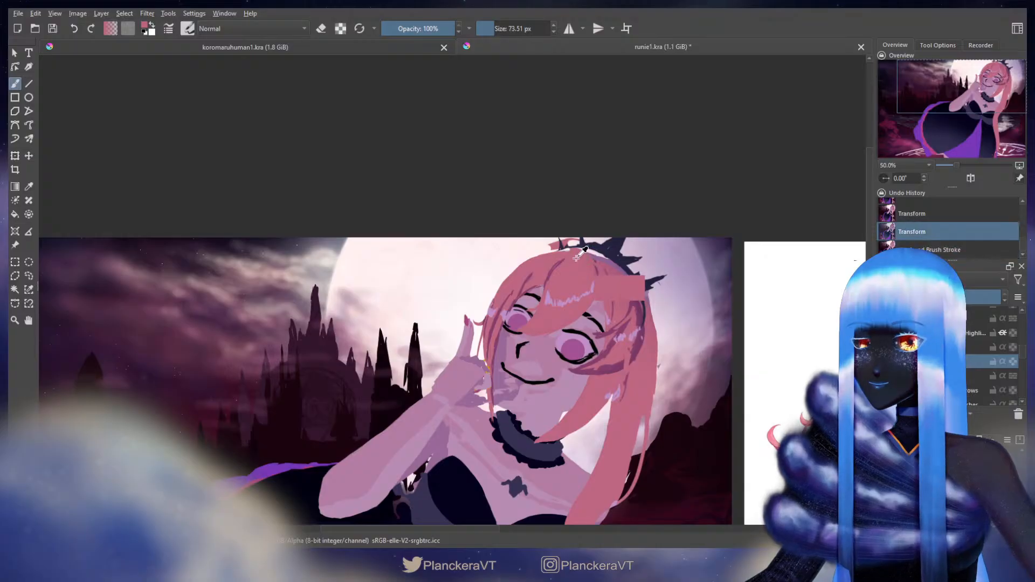
Find the dark tinting layer higher in the layer stack and hide it to show the character's base colours.
{"action": "left_click_drag", "start_coordinate": [1023, 351], "coordinate": [1012, 341]}
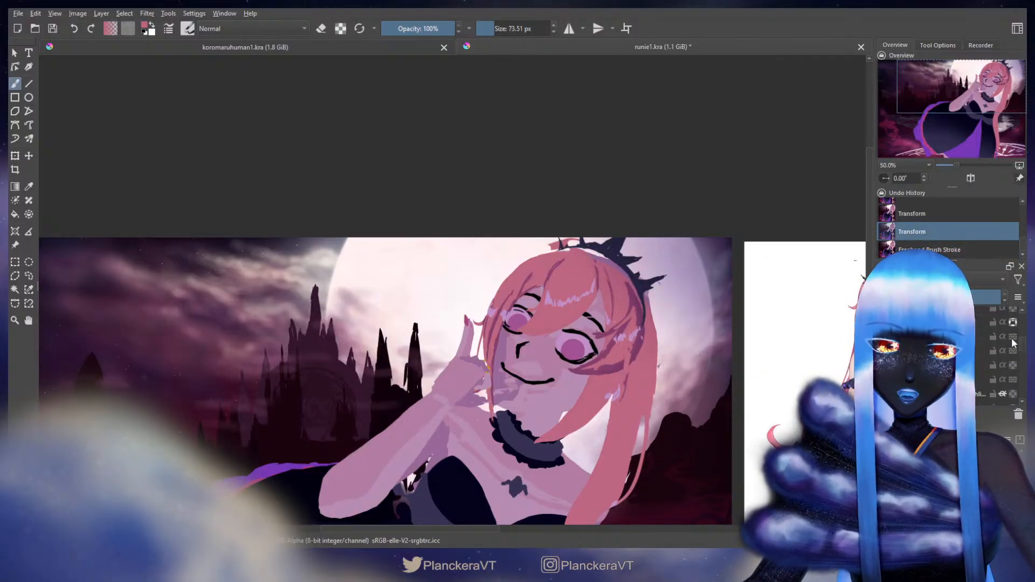
{"action": "left_click", "coordinate": [1020, 312]}
{"action": "scroll", "coordinate": [981, 350], "scroll_direction": "up", "scroll_amount": 2}
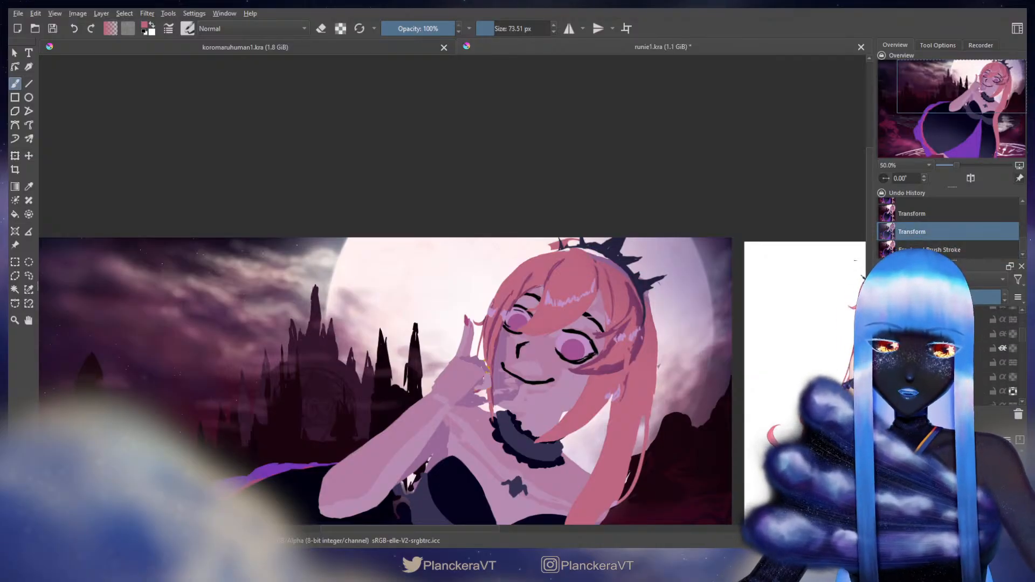
{"action": "left_click", "coordinate": [885, 334]}
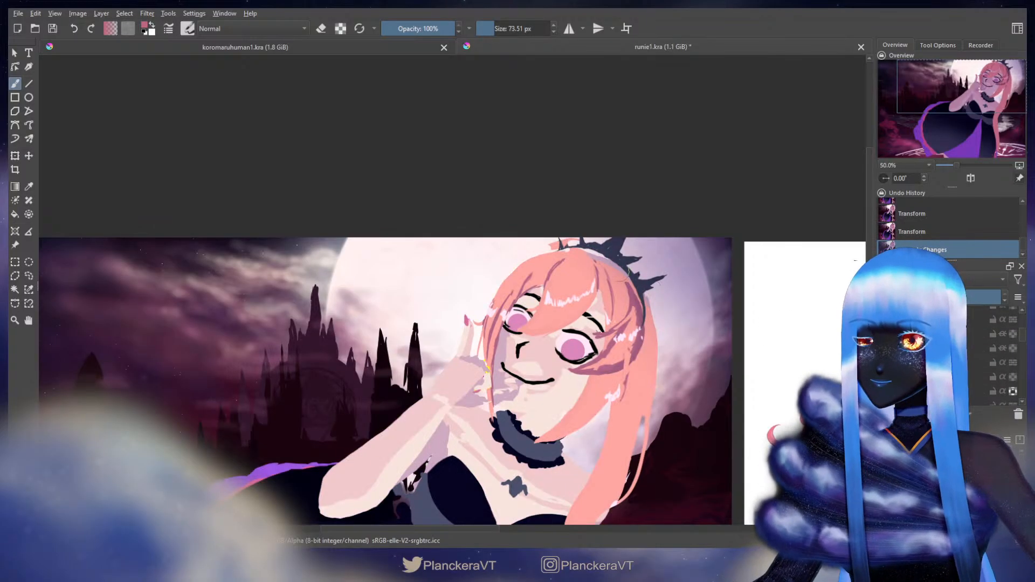
Fill in the base hair under the crown and erase the stray hair sticking out above the head.
{"action": "left_click_drag", "start_coordinate": [599, 259], "coordinate": [623, 276]}
{"action": "left_click", "coordinate": [585, 260]}
{"action": "key", "text": "e"}
{"action": "left_click_drag", "start_coordinate": [547, 246], "coordinate": [576, 236]}
{"action": "key", "text": "e"}
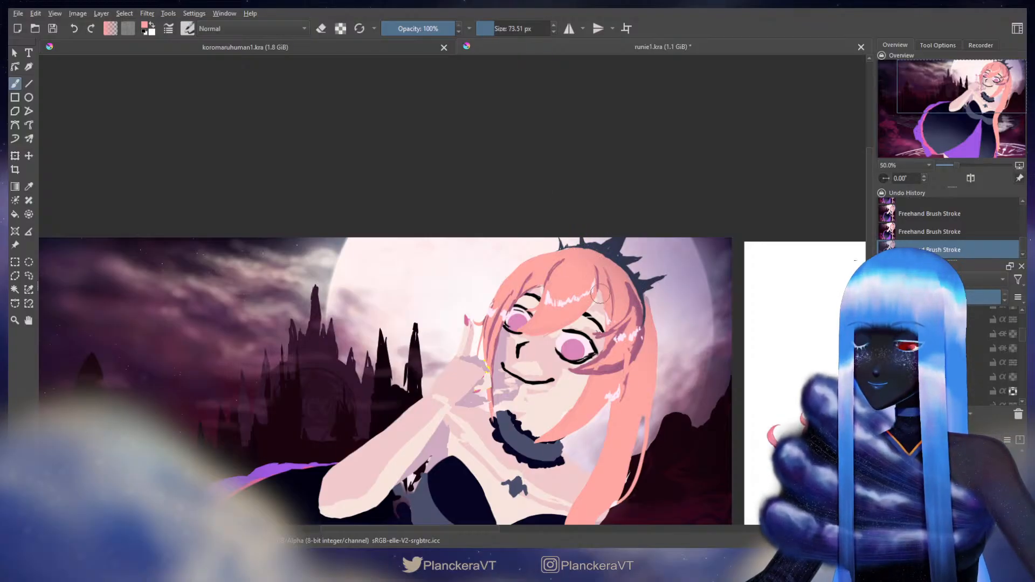
Erase and redraw the darker pink shadow strands over the top of the head using a colour sampled from the hair.
{"action": "key", "text": "e"}
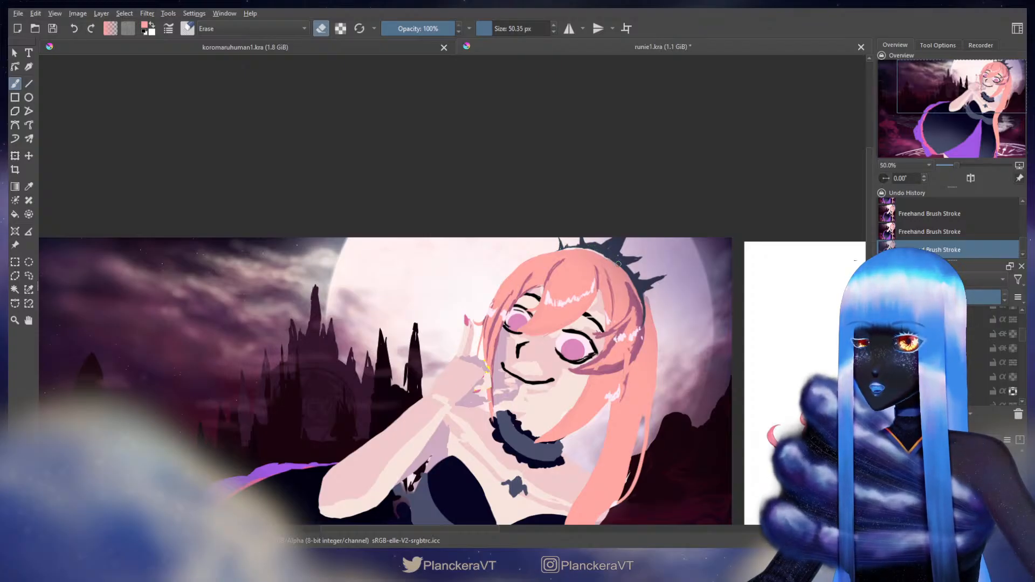
{"action": "key", "text": "e"}
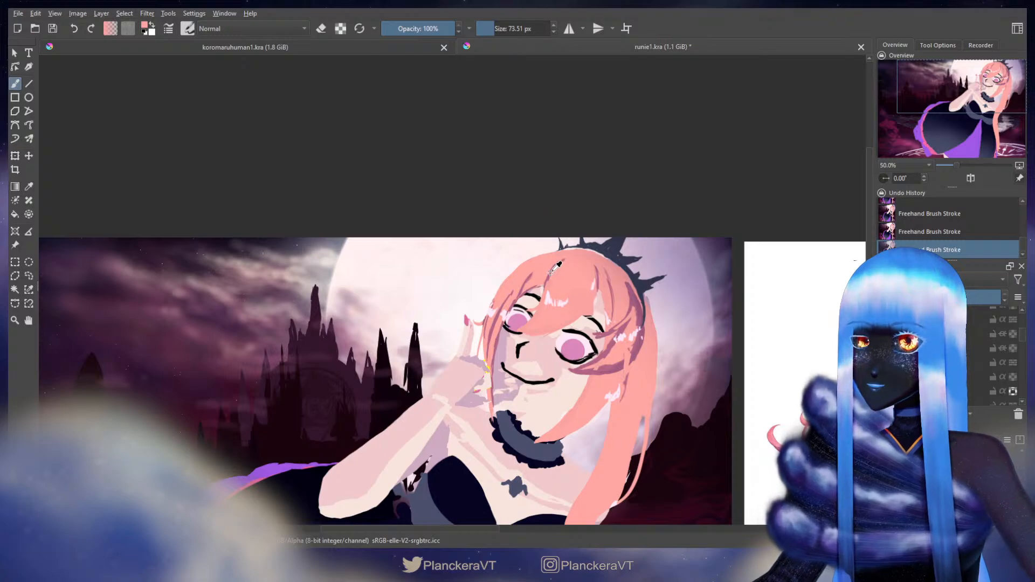
{"action": "key", "text": "x"}
{"action": "left_click", "coordinate": [639, 346], "text": "ctrl"}
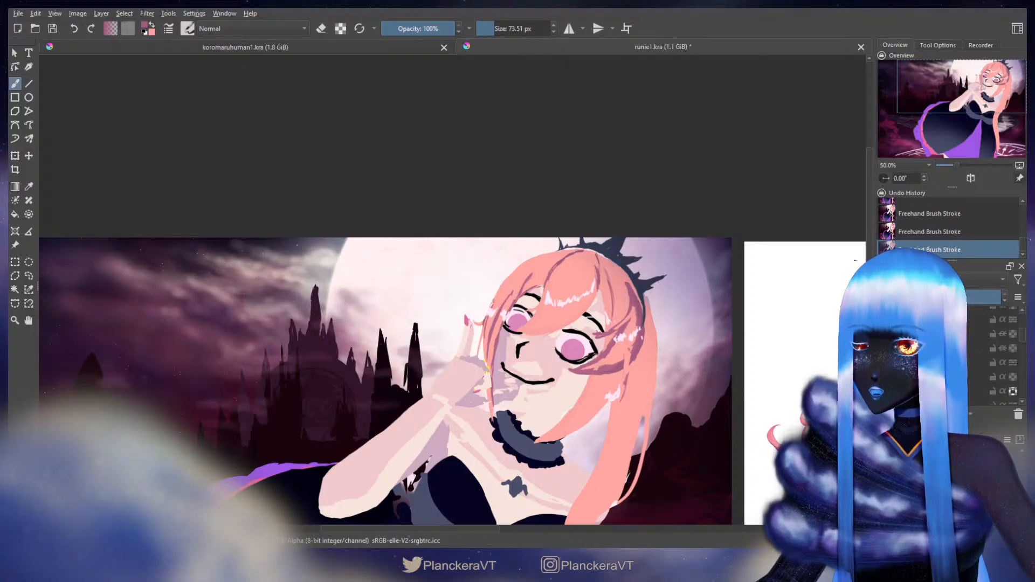
{"action": "left_click_drag", "start_coordinate": [613, 290], "coordinate": [508, 299]}
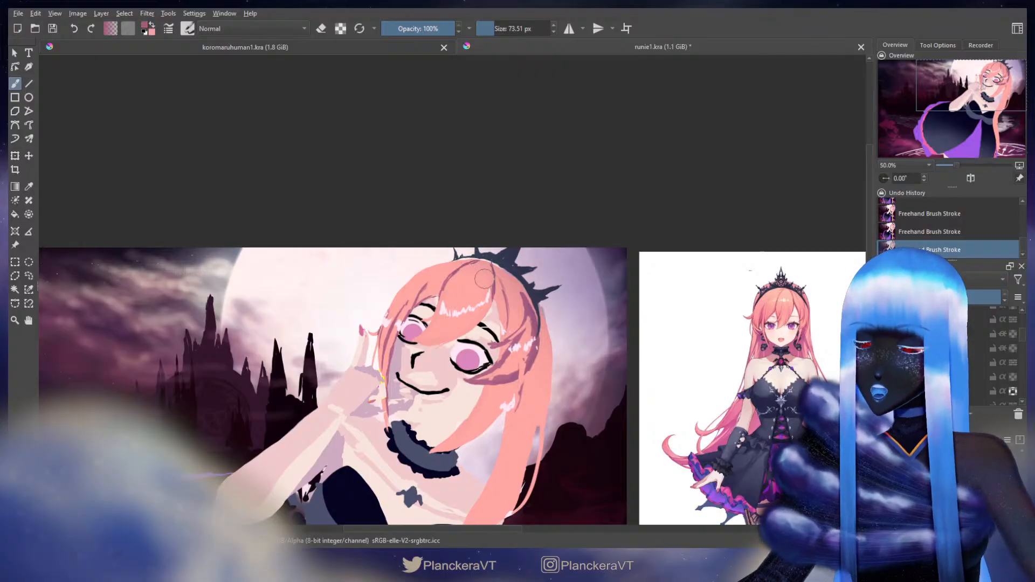
{"action": "left_click_drag", "start_coordinate": [482, 280], "coordinate": [510, 269]}
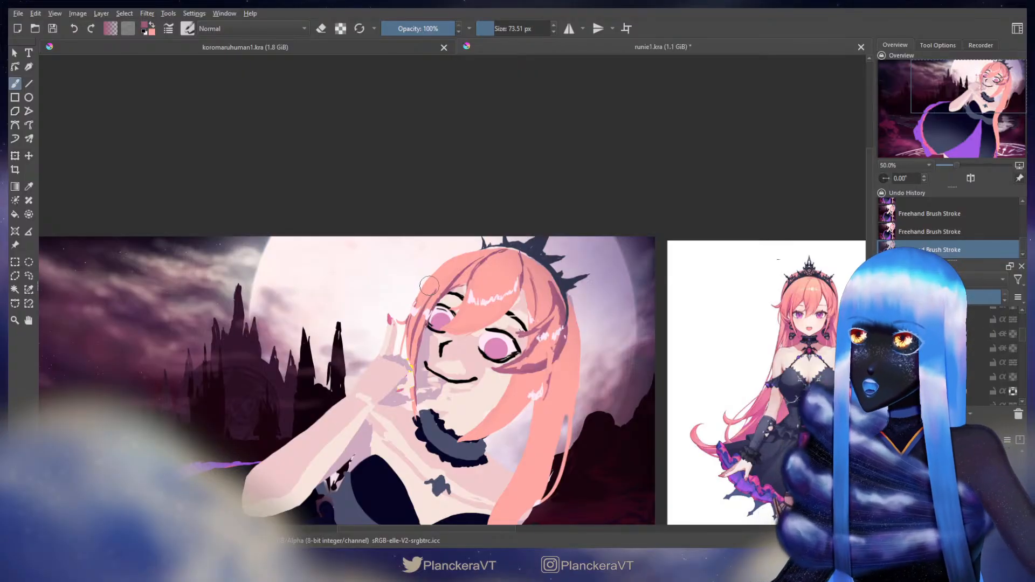
Reshape the outer hair edge beside the raised hand with a 57.46 px brush and repaint its darker shadow strand.
{"action": "key", "text": "bracketright"}
{"action": "mouse_move", "coordinate": [415, 299]}
{"action": "left_mouse_down"}
{"action": "mouse_move", "coordinate": [434, 281]}
{"action": "mouse_move", "coordinate": [422, 288]}
{"action": "left_mouse_up"}
{"action": "key", "text": "ctrl+z"}
{"action": "left_click_drag", "start_coordinate": [422, 291], "coordinate": [419, 295]}
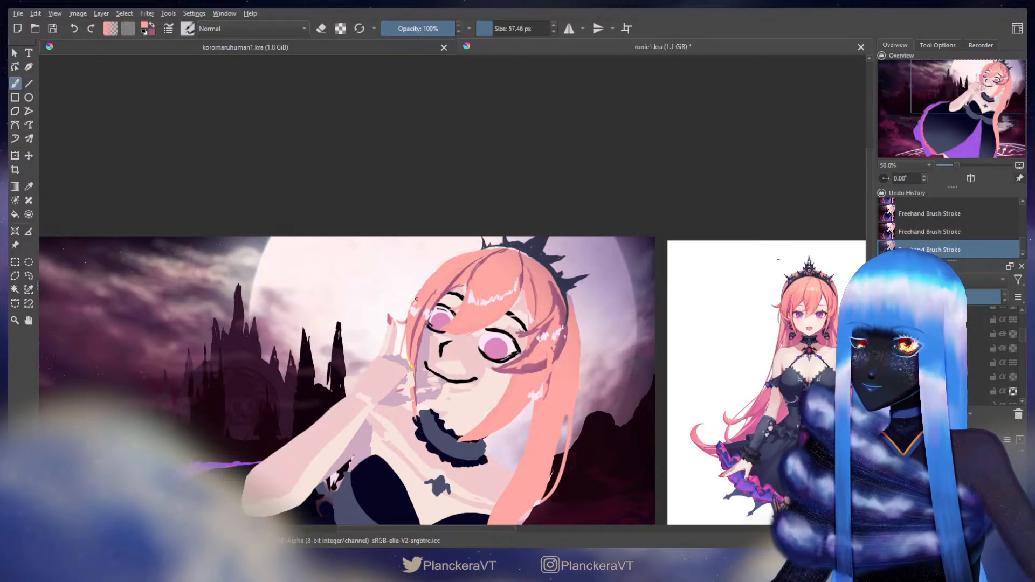
{"action": "left_click", "coordinate": [421, 311], "text": "ctrl"}
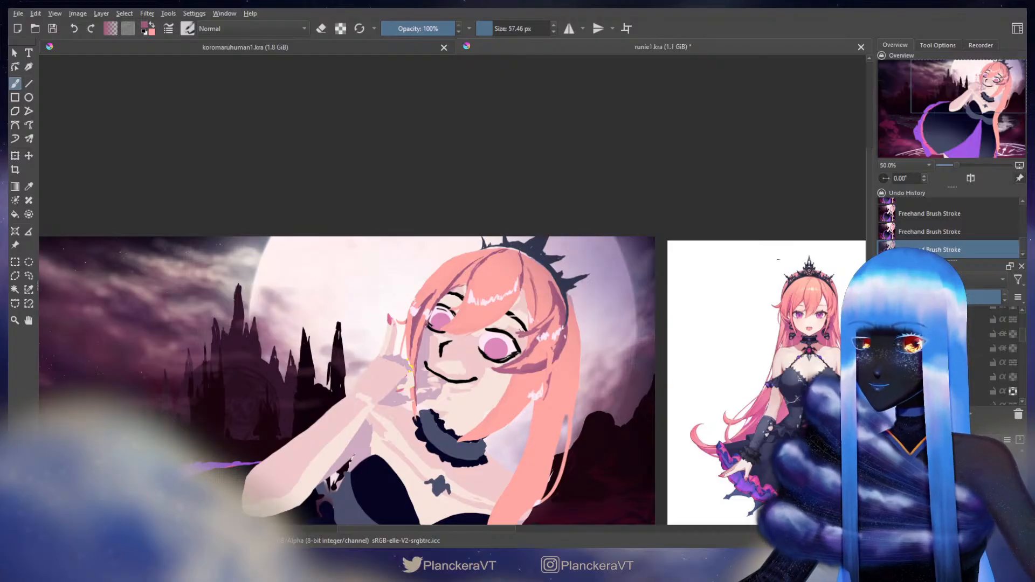
Hide the hair highlights layer and touch up the base colour of the hair around the face.
{"action": "left_click_drag", "start_coordinate": [1022, 339], "coordinate": [1020, 354]}
{"action": "left_click", "coordinate": [884, 352]}
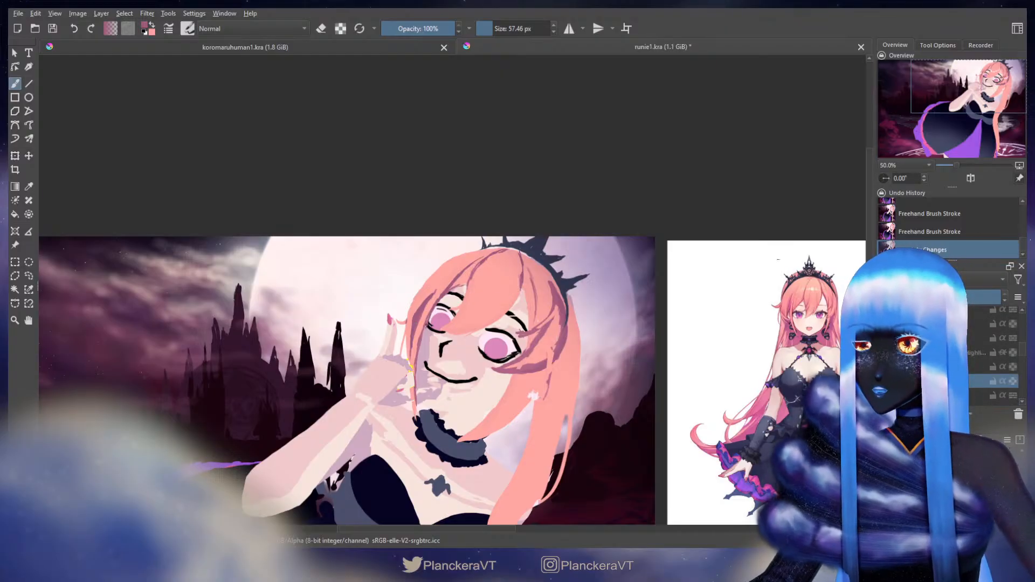
{"action": "left_click_drag", "start_coordinate": [404, 283], "coordinate": [433, 298]}
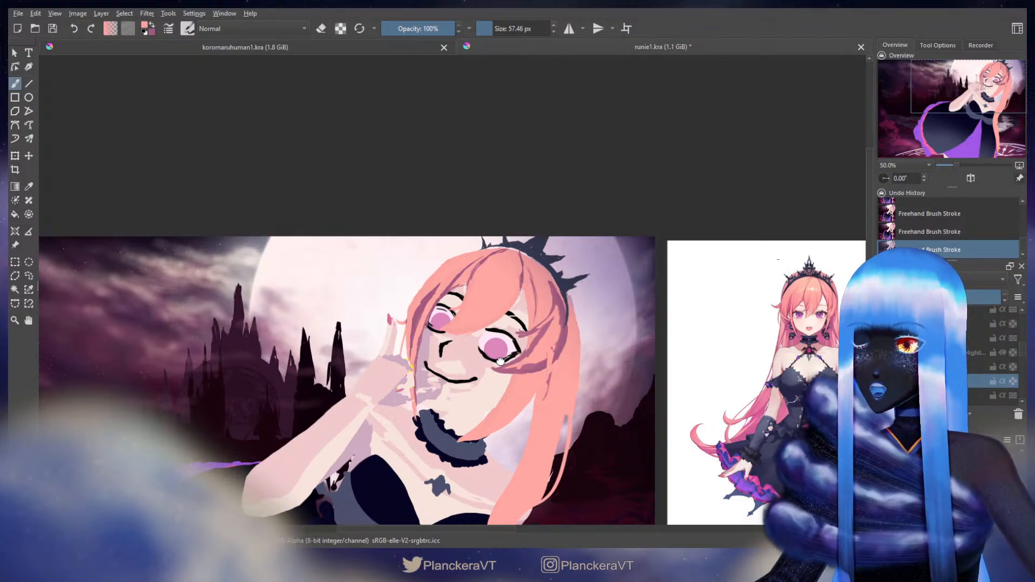
{"action": "left_click_drag", "start_coordinate": [499, 364], "coordinate": [512, 338]}
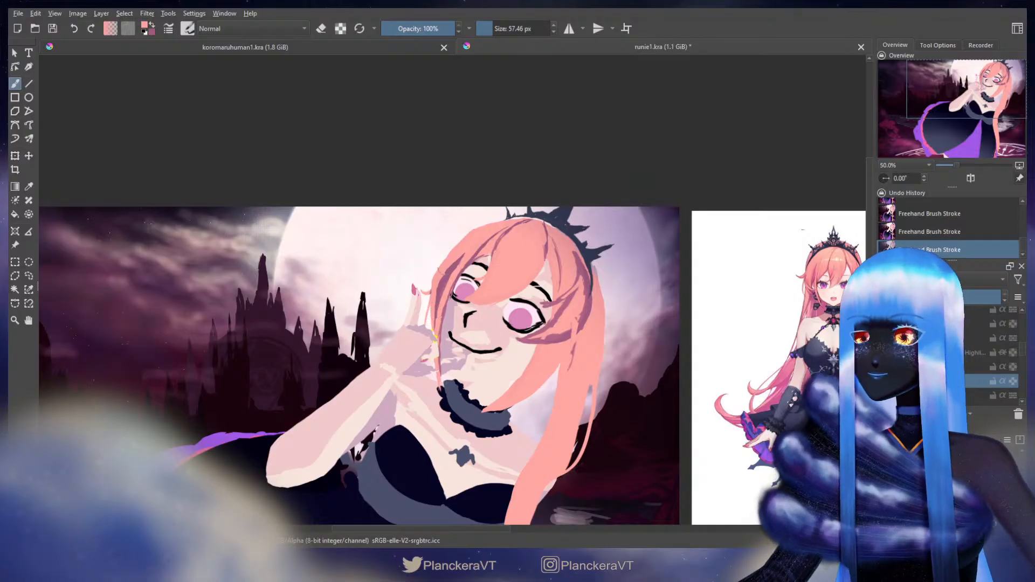
Examine the reference character's front hair and face up close, and reduce the brush size to 23.89 px.
{"action": "scroll", "coordinate": [575, 280], "scroll_direction": "up", "scroll_amount": 1}
{"action": "left_click_drag", "start_coordinate": [670, 300], "coordinate": [492, 247]}
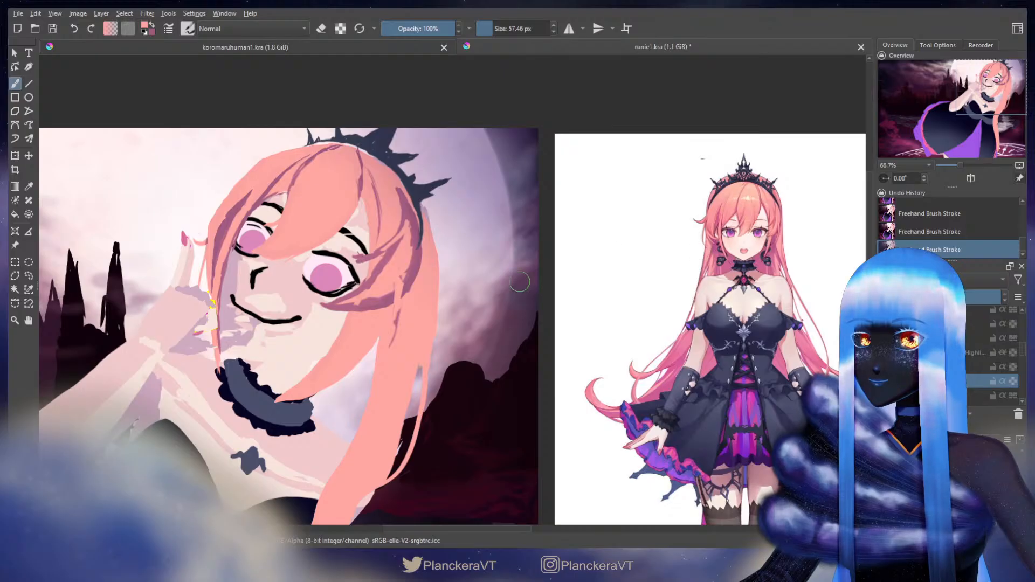
{"action": "scroll", "coordinate": [727, 193], "scroll_direction": "up", "scroll_amount": 4}
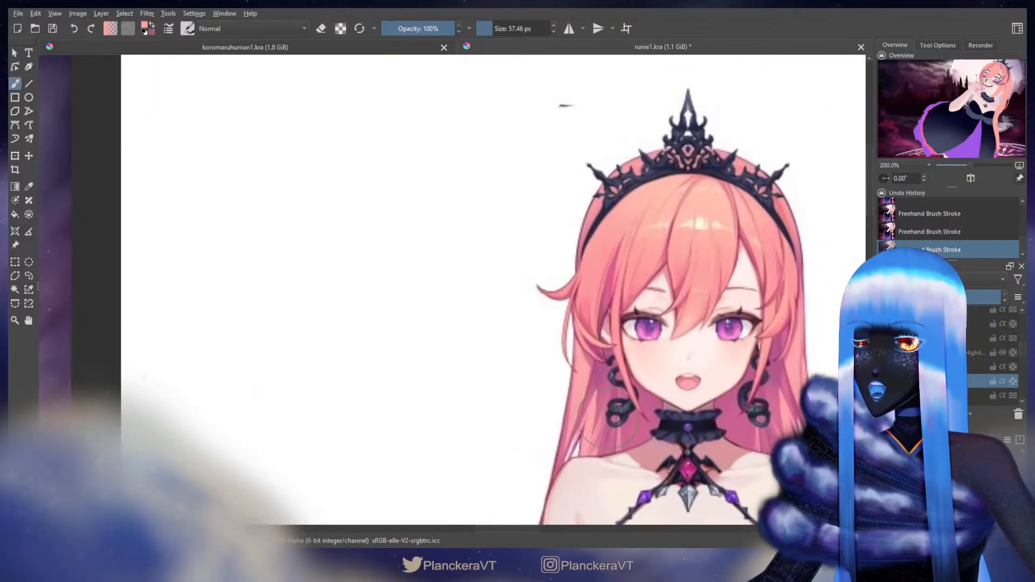
{"action": "left_click_drag", "start_coordinate": [609, 262], "coordinate": [591, 268], "text": "shift"}
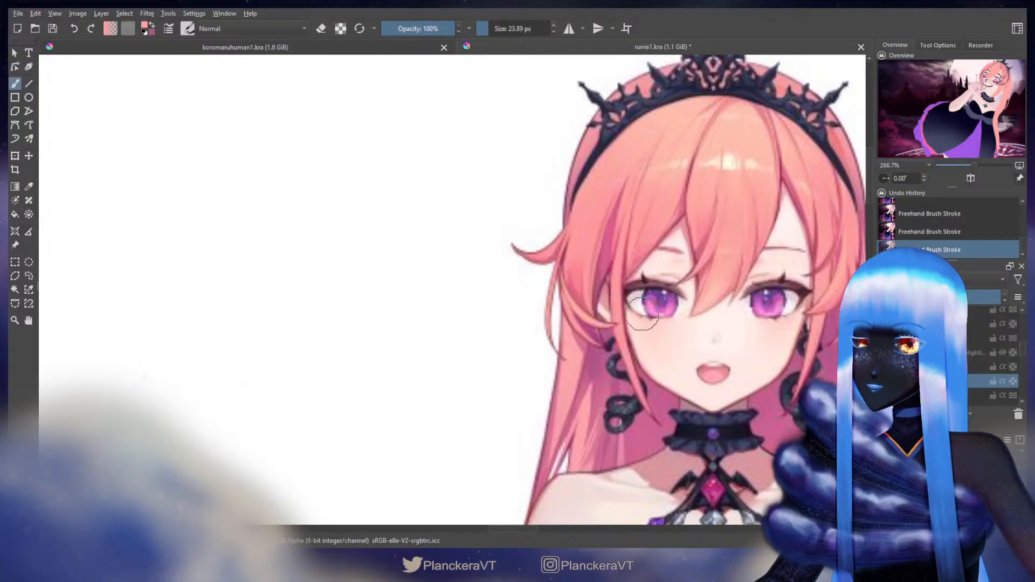
{"action": "left_click_drag", "start_coordinate": [330, 337], "coordinate": [730, 266]}
{"action": "mouse_move", "coordinate": [448, 344]}
{"action": "left_mouse_down"}
{"action": "mouse_move", "coordinate": [712, 344]}
{"action": "mouse_move", "coordinate": [765, 324]}
{"action": "left_mouse_up"}
{"action": "left_click_drag", "start_coordinate": [539, 282], "coordinate": [678, 293]}
Repaint the dark pink shadow strand along the outer hair edge beside the raised hand with a 27.41 px brush.
{"action": "key", "text": "minus"}
{"action": "key", "text": "minus"}
{"action": "key", "text": "minus"}
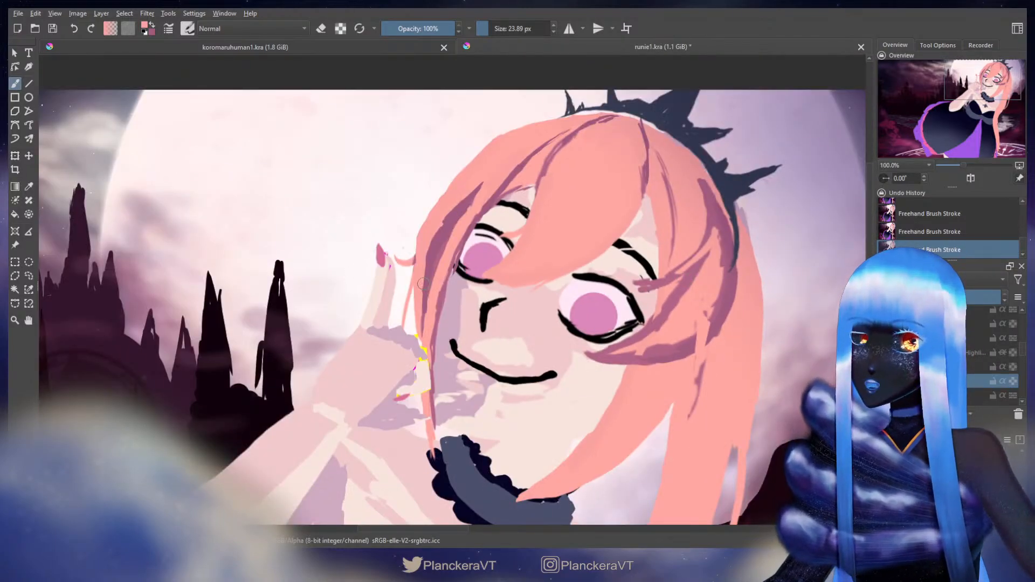
{"action": "key", "text": "bracketright"}
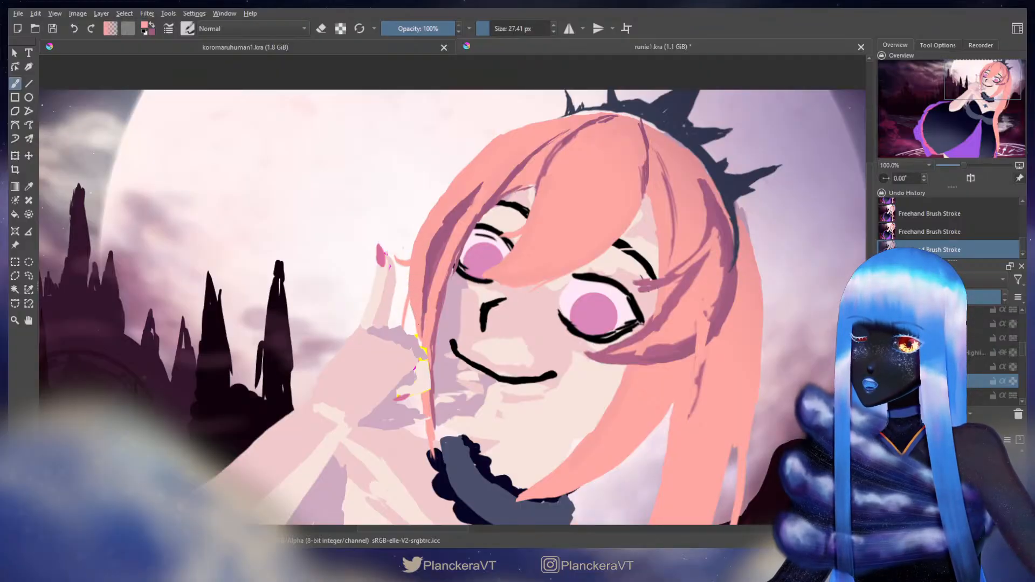
{"action": "key", "text": "x"}
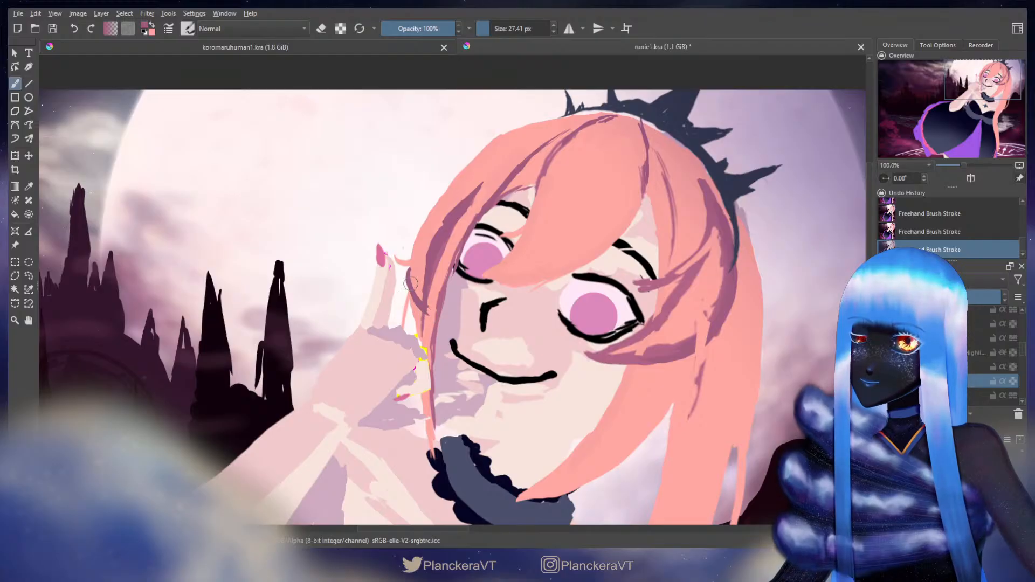
{"action": "key", "text": "ctrl+z"}
{"action": "key", "text": "ctrl+z"}
{"action": "key", "text": "ctrl+z"}
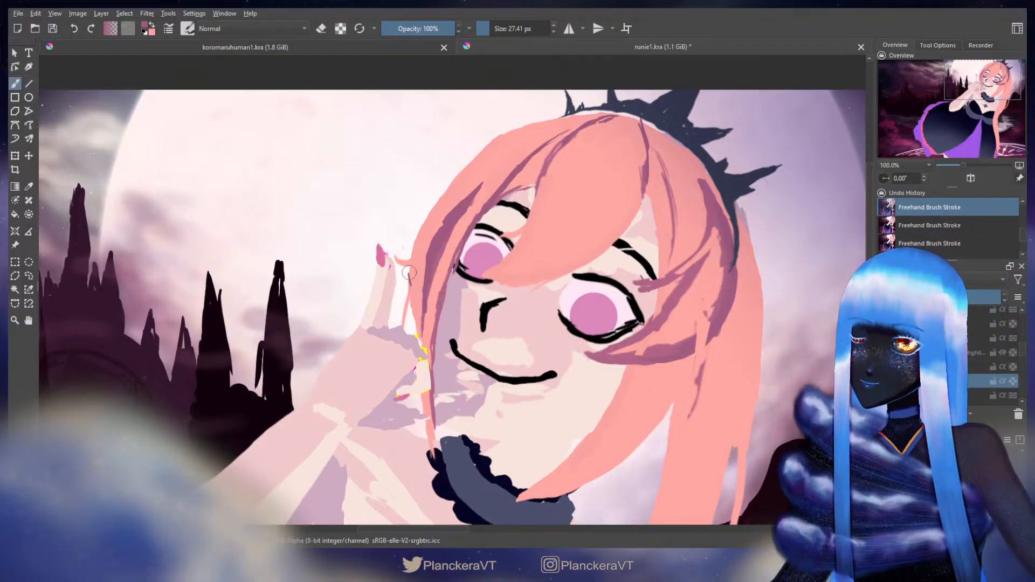
{"action": "left_click_drag", "start_coordinate": [409, 272], "coordinate": [424, 316]}
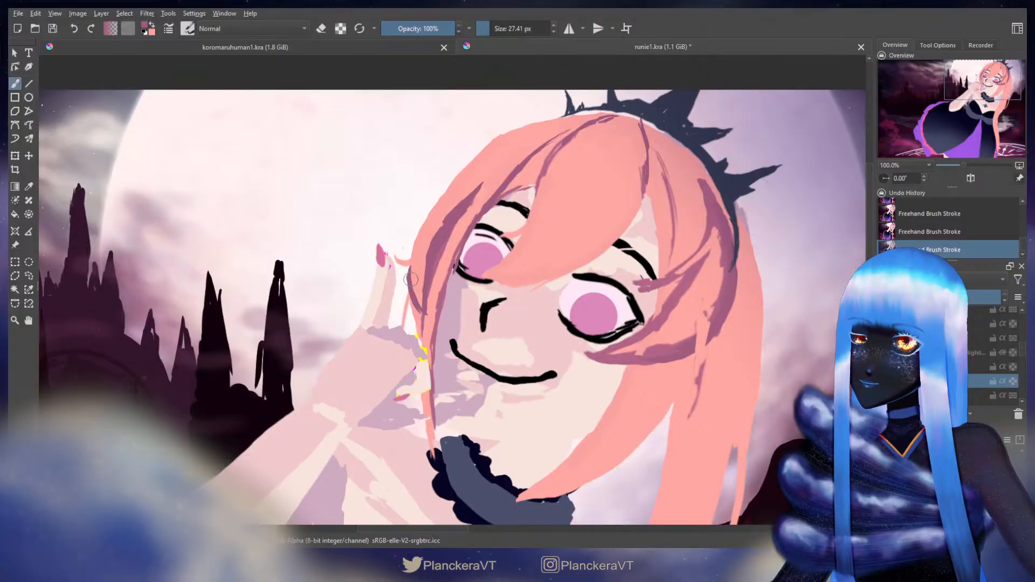
{"action": "key", "text": "x"}
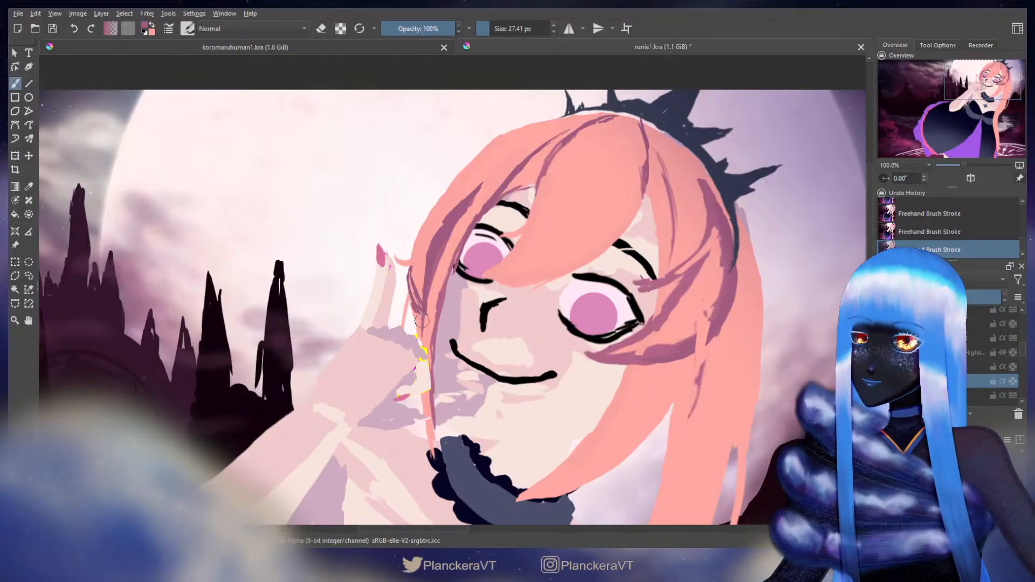
{"action": "key", "text": "e"}
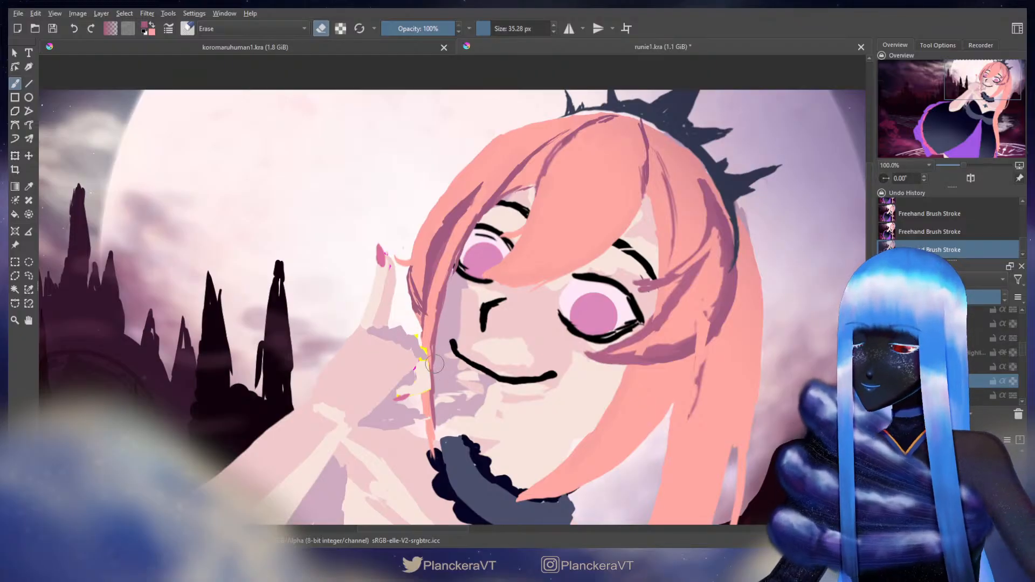
Lock the skin layer's transparency and paint the neck below the chin with a sampled skin tone, using a 189.59 px brush.
{"action": "scroll", "coordinate": [621, 335], "scroll_direction": "down", "scroll_amount": 1}
{"action": "scroll", "coordinate": [621, 335], "scroll_direction": "down", "scroll_amount": 1}
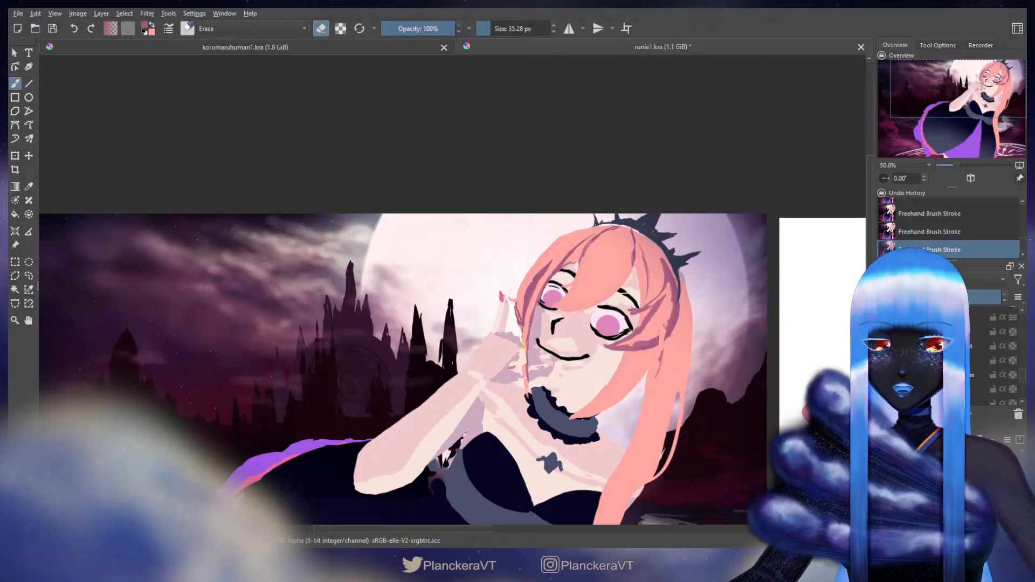
{"action": "scroll", "coordinate": [993, 356], "scroll_direction": "down", "scroll_amount": 3}
{"action": "scroll", "coordinate": [619, 409], "scroll_direction": "up", "scroll_amount": 2}
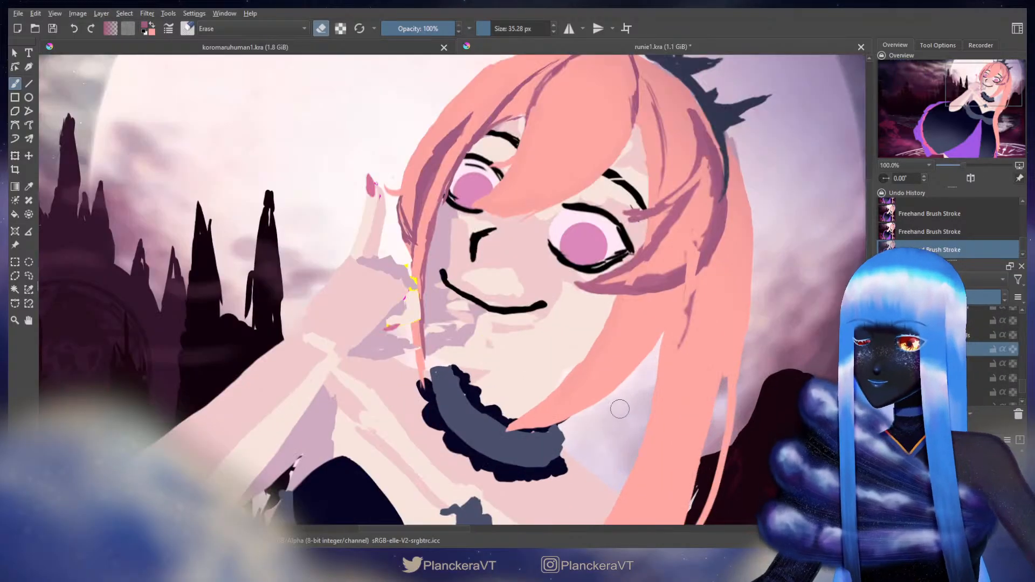
{"action": "key", "text": "slash"}
{"action": "left_click", "coordinate": [1013, 350]}
{"action": "left_click", "coordinate": [470, 372], "text": "ctrl"}
{"action": "left_click_drag", "start_coordinate": [477, 370], "coordinate": [565, 371], "text": "shift"}
{"action": "left_click_drag", "start_coordinate": [555, 422], "coordinate": [491, 421]}
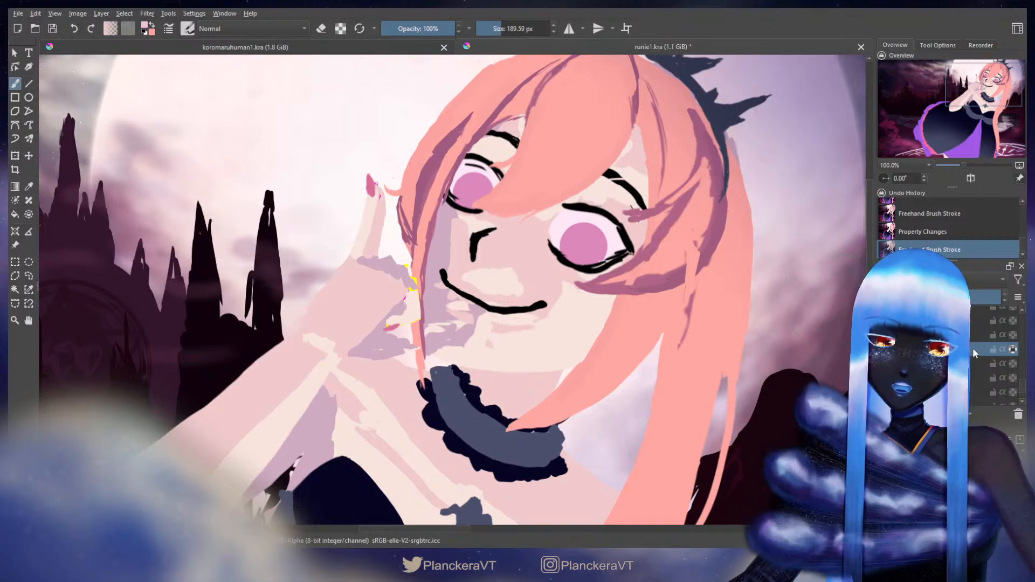
Adjust the placement of the selected skin layer around the chin and neck with Move and Transform.
{"action": "key", "text": "t"}
{"action": "left_click_drag", "start_coordinate": [529, 353], "coordinate": [575, 366]}
{"action": "key", "text": "ctrl+t"}
{"action": "key", "text": "Return"}
{"action": "key", "text": "b"}
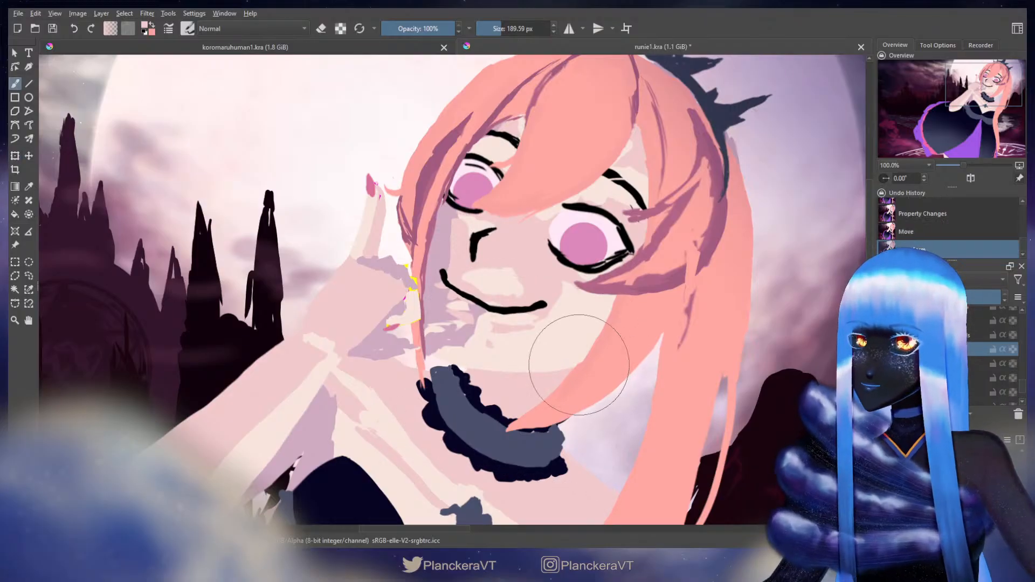
Reduce the brush size to 124.35 px, sample the crown's dark colour and transform the crown layer on top of the head.
{"action": "key", "text": "minus"}
{"action": "key", "text": "minus"}
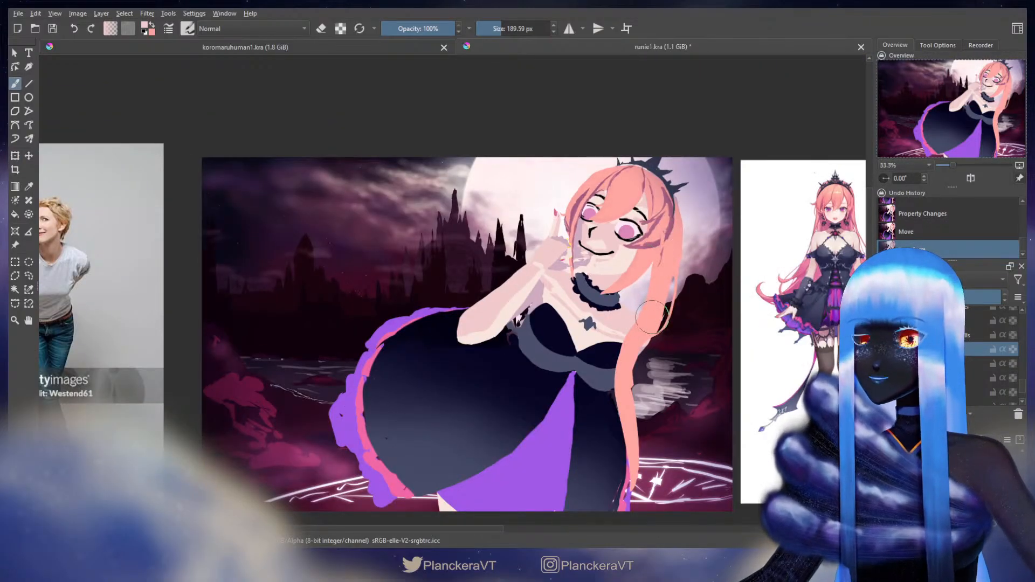
{"action": "left_click_drag", "start_coordinate": [714, 313], "coordinate": [646, 365]}
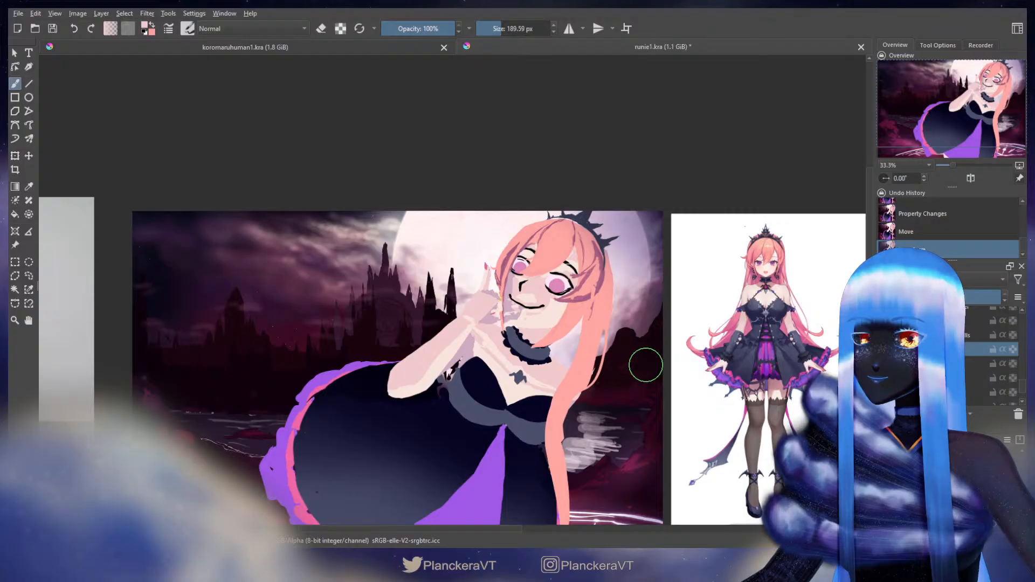
{"action": "scroll", "coordinate": [969, 361], "scroll_direction": "up", "scroll_amount": 3}
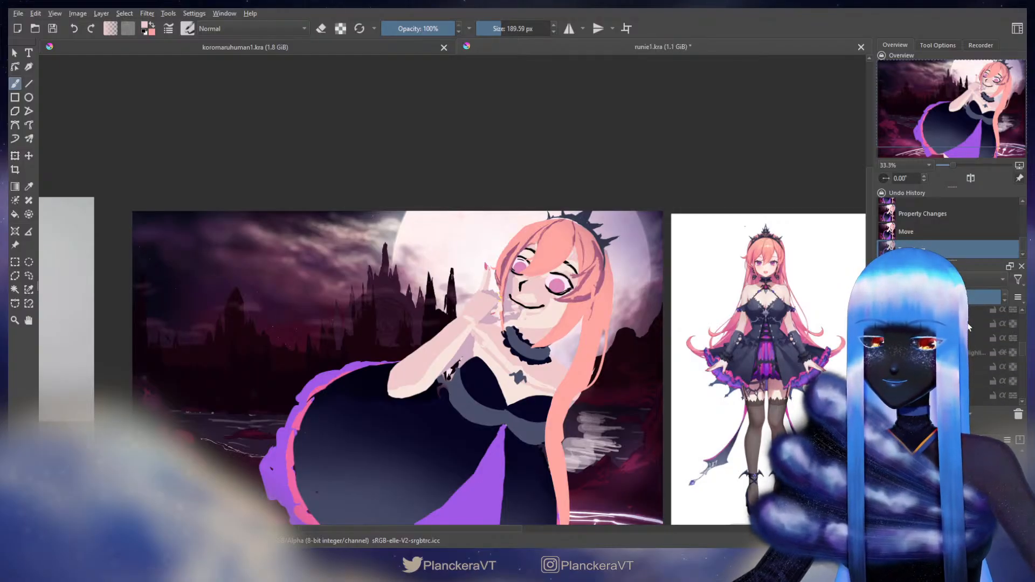
{"action": "left_click", "coordinate": [968, 325]}
{"action": "scroll", "coordinate": [536, 280], "scroll_direction": "up", "scroll_amount": 4}
{"action": "left_click_drag", "start_coordinate": [597, 228], "coordinate": [450, 450]}
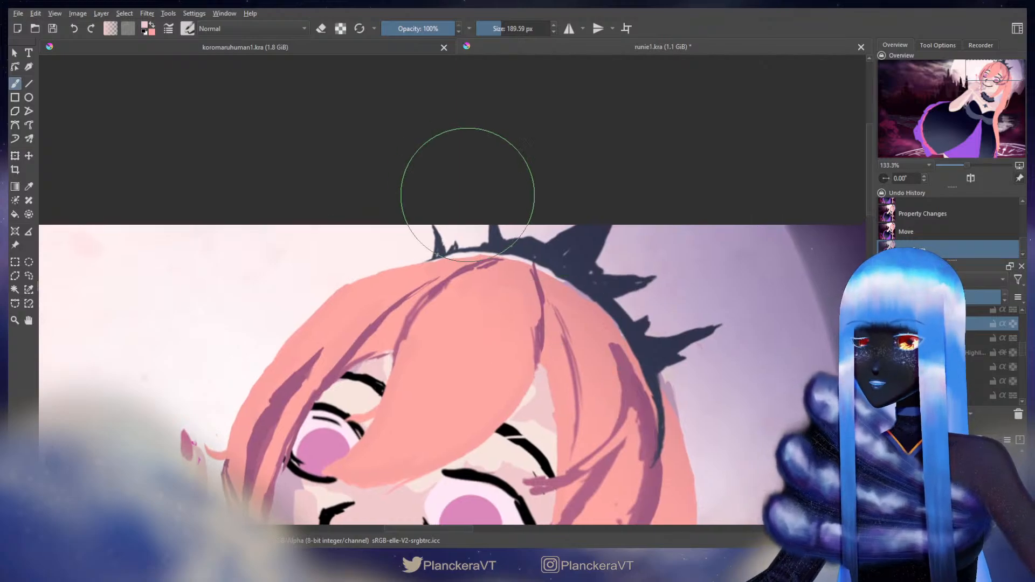
{"action": "key", "text": "bracketleft"}
{"action": "key", "text": "bracketleft"}
{"action": "key", "text": "bracketleft"}
{"action": "key", "text": "bracketleft"}
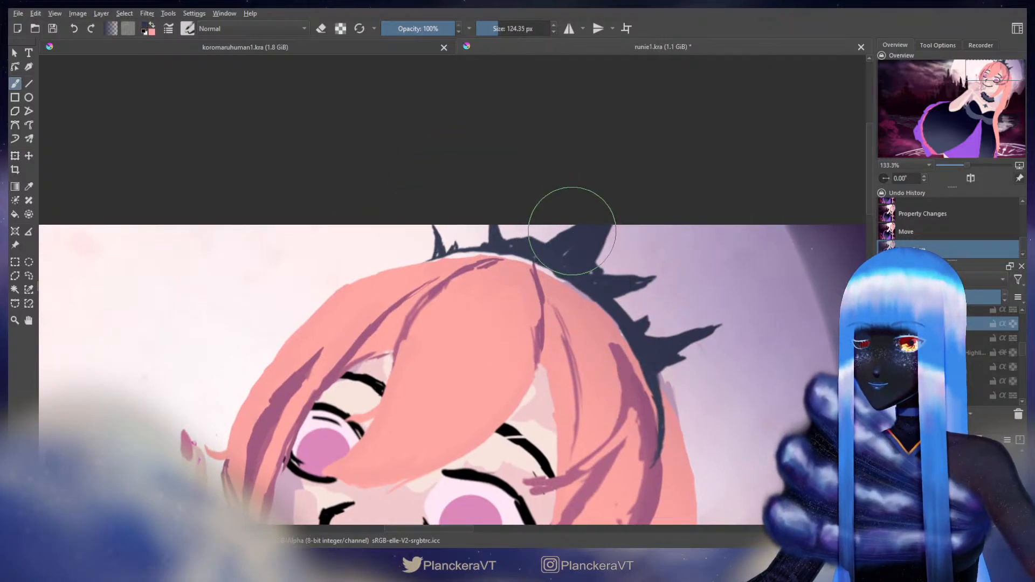
{"action": "key", "text": "ctrl"}
{"action": "key", "text": "ctrl+t"}
{"action": "key", "text": "Escape"}
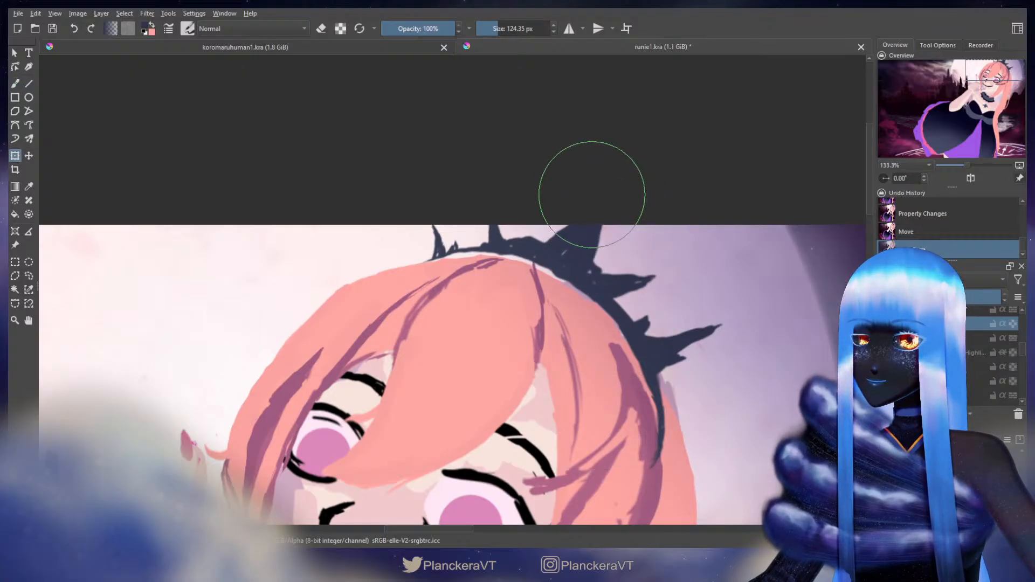
{"action": "key", "text": "b"}
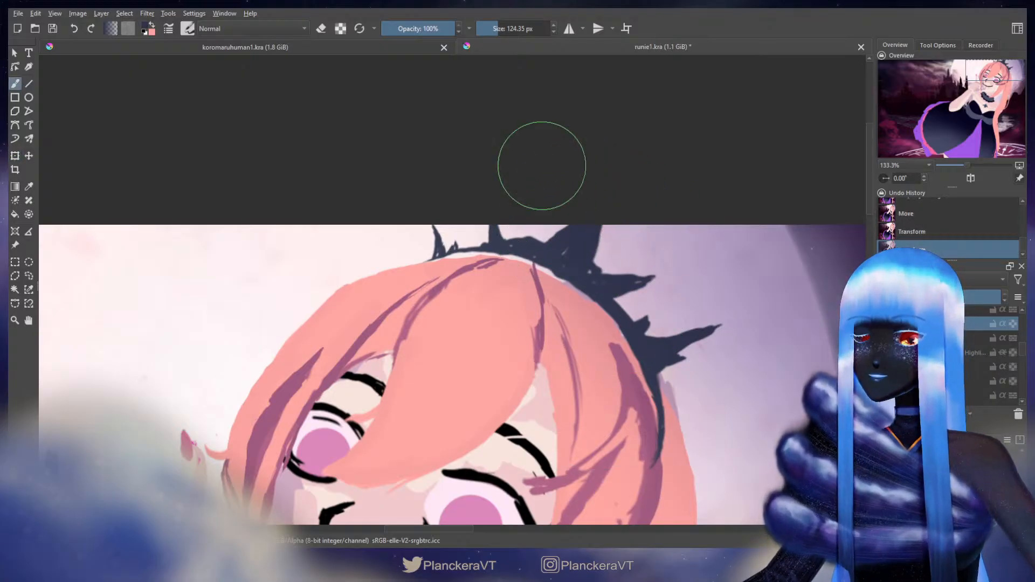
Reposition the crown on the head and compare it with the full-body character reference.
{"action": "key", "text": "minus"}
{"action": "key", "text": "minus"}
{"action": "key", "text": "t"}
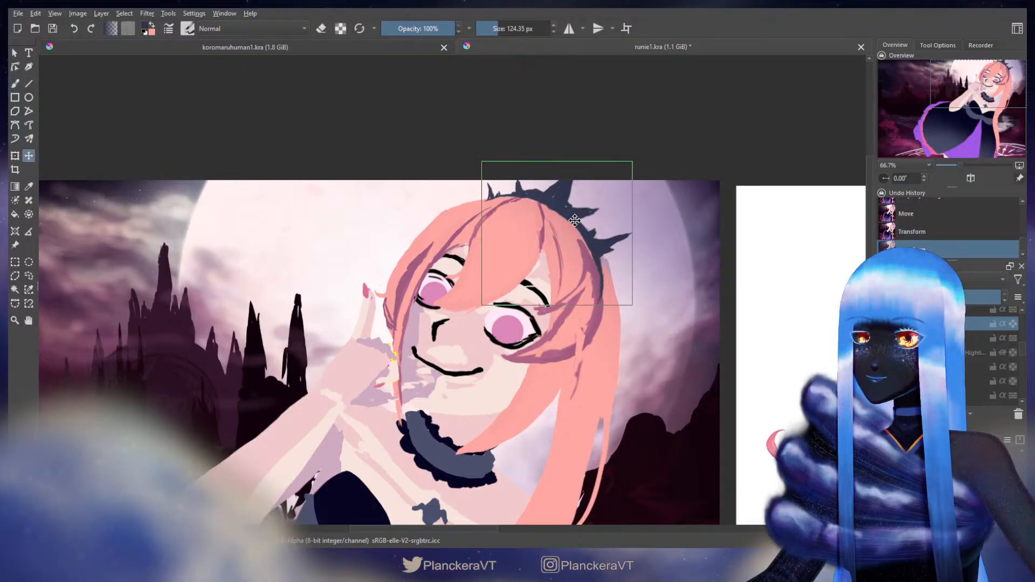
{"action": "key", "text": "b"}
{"action": "scroll", "coordinate": [659, 227], "scroll_direction": "down", "scroll_amount": 2}
{"action": "left_click_drag", "start_coordinate": [667, 251], "coordinate": [622, 188]}
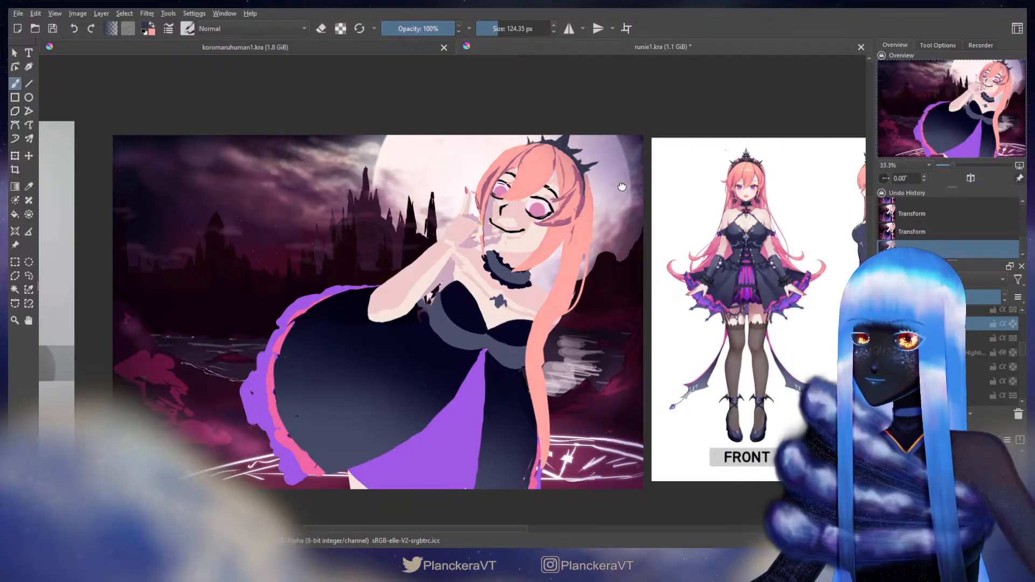
{"action": "left_click_drag", "start_coordinate": [621, 187], "coordinate": [621, 188]}
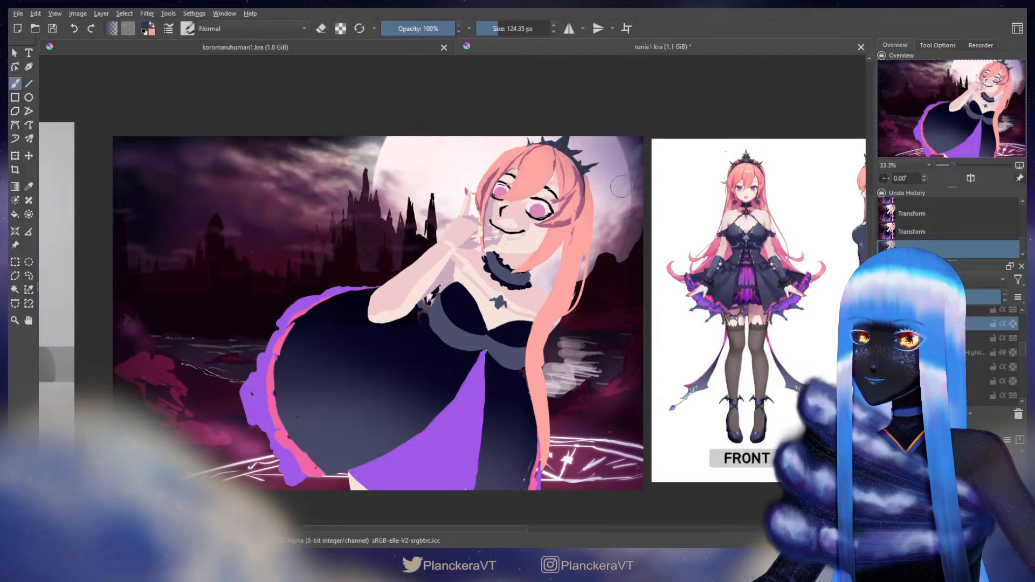
Erase the stray purple patch between the crown and the outer hair edge with a 35.28 px eraser.
{"action": "scroll", "coordinate": [620, 186], "scroll_direction": "up", "scroll_amount": 5}
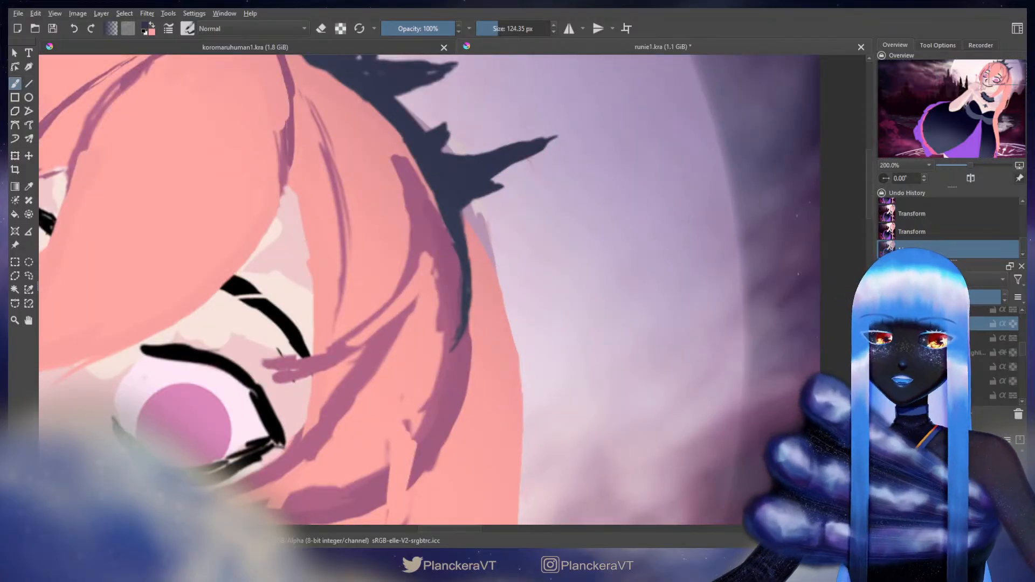
{"action": "scroll", "coordinate": [986, 373], "scroll_direction": "down", "scroll_amount": 3}
{"action": "left_click", "coordinate": [978, 357]}
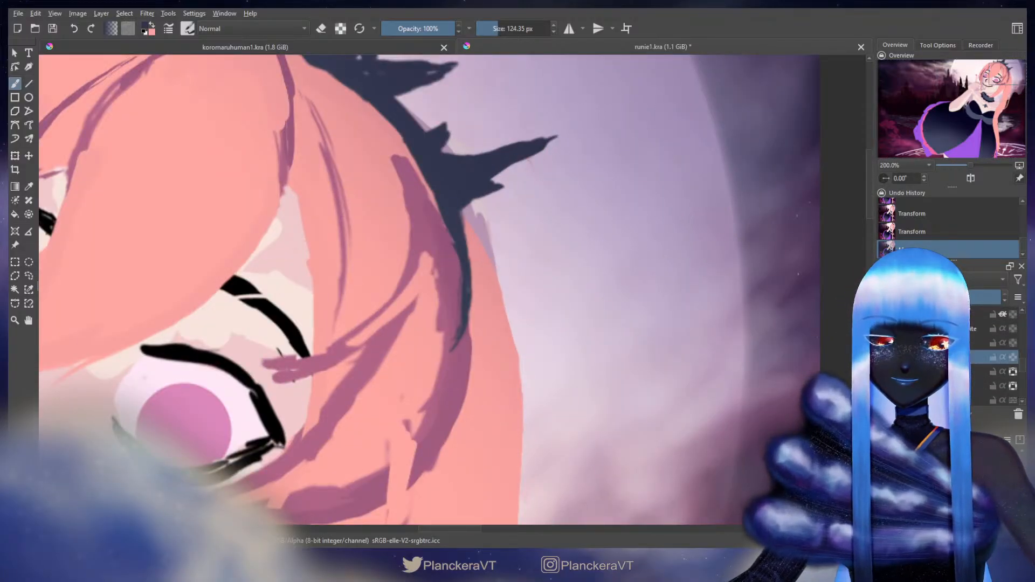
{"action": "key", "text": "e"}
{"action": "mouse_move", "coordinate": [415, 110]}
{"action": "left_mouse_down"}
{"action": "mouse_move", "coordinate": [462, 162]}
{"action": "mouse_move", "coordinate": [508, 277]}
{"action": "mouse_move", "coordinate": [468, 192]}
{"action": "mouse_move", "coordinate": [464, 99]}
{"action": "mouse_move", "coordinate": [541, 211]}
{"action": "mouse_move", "coordinate": [529, 210]}
{"action": "left_mouse_up"}
{"action": "scroll", "coordinate": [563, 130], "scroll_direction": "down", "scroll_amount": 3}
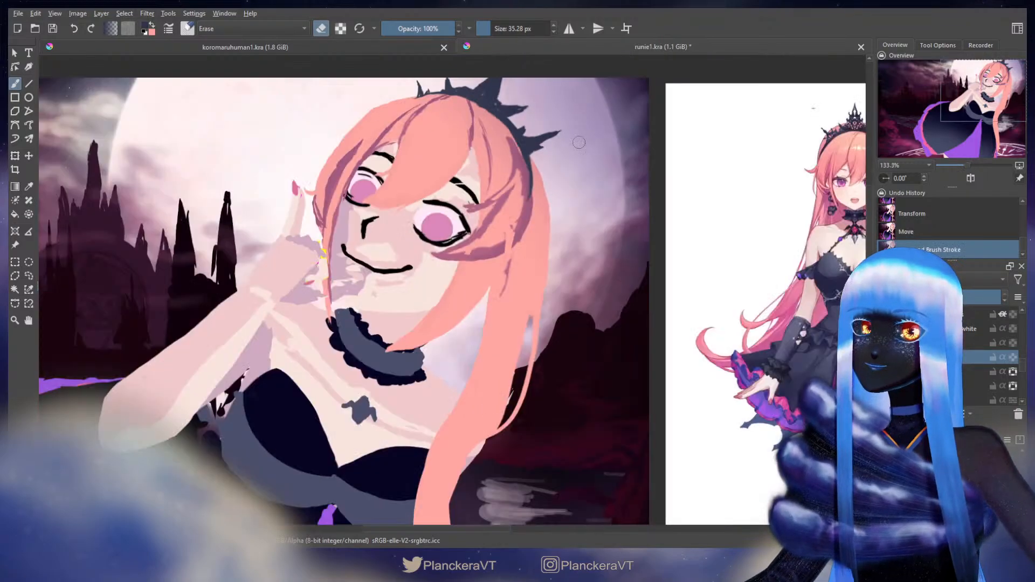
Select the group holding the head and hair and move it slightly down toward the shoulders.
{"action": "scroll", "coordinate": [618, 199], "scroll_direction": "down", "scroll_amount": 1}
{"action": "left_click_drag", "start_coordinate": [636, 248], "coordinate": [670, 213]}
{"action": "scroll", "coordinate": [670, 216], "scroll_direction": "down", "scroll_amount": 1}
{"action": "scroll", "coordinate": [671, 254], "scroll_direction": "down", "scroll_amount": 1}
{"action": "left_click_drag", "start_coordinate": [671, 267], "coordinate": [693, 292]}
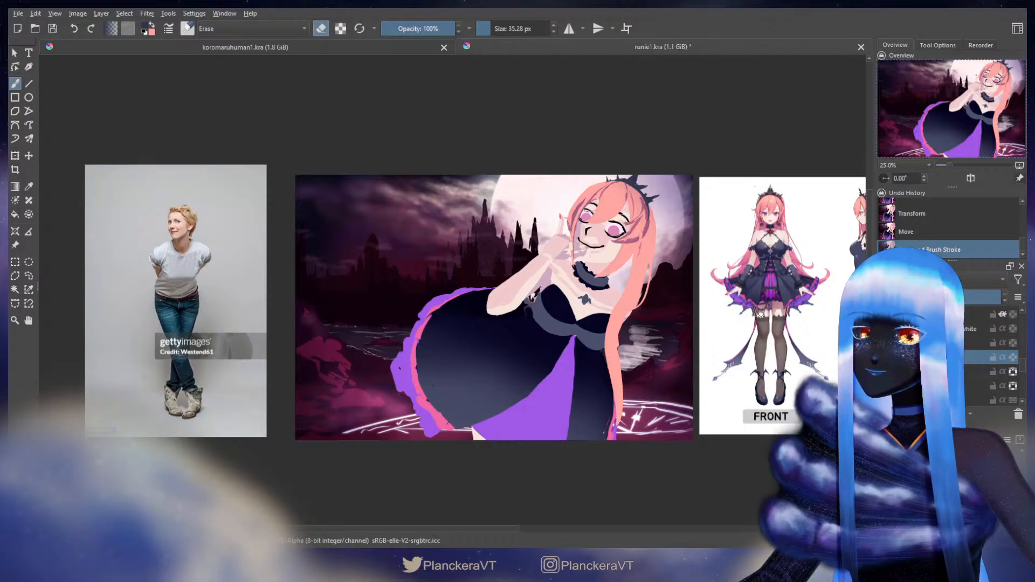
{"action": "scroll", "coordinate": [992, 356], "scroll_direction": "up", "scroll_amount": 3}
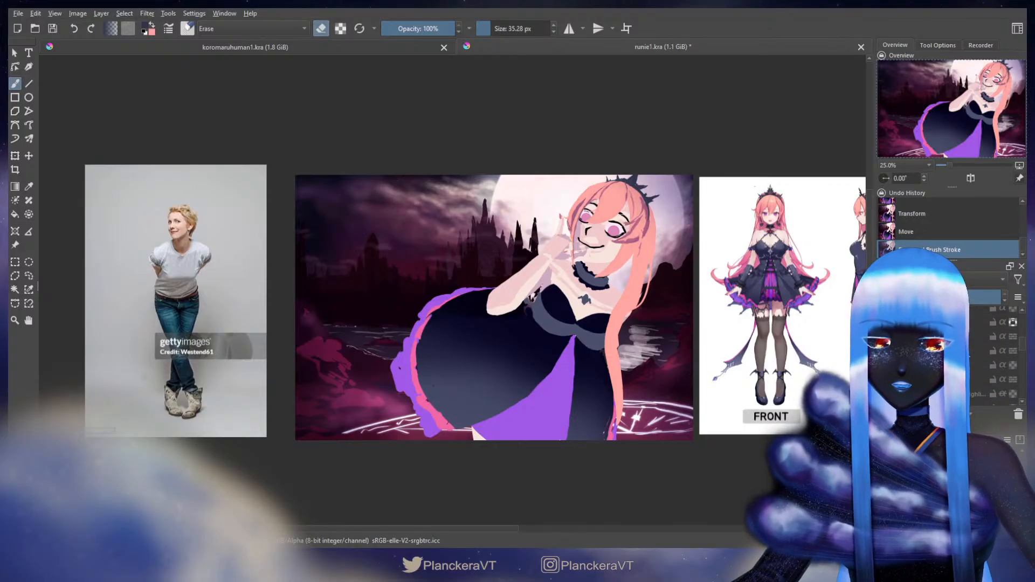
{"action": "scroll", "coordinate": [683, 251], "scroll_direction": "up", "scroll_amount": 2}
{"action": "key", "text": "t"}
{"action": "left_click_drag", "start_coordinate": [600, 204], "coordinate": [597, 215]}
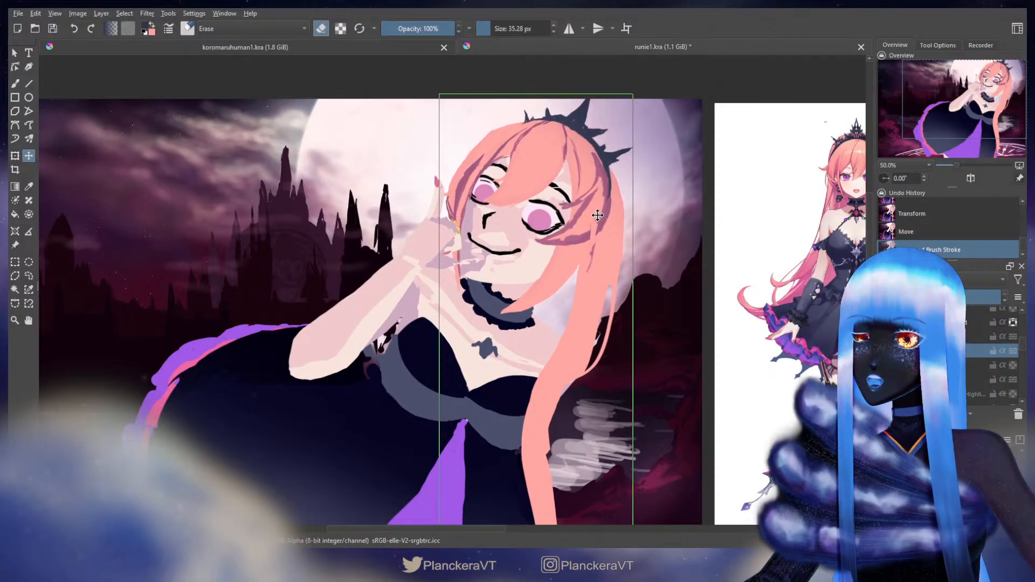
{"action": "key", "text": "b"}
{"action": "scroll", "coordinate": [541, 289], "scroll_direction": "down", "scroll_amount": 2}
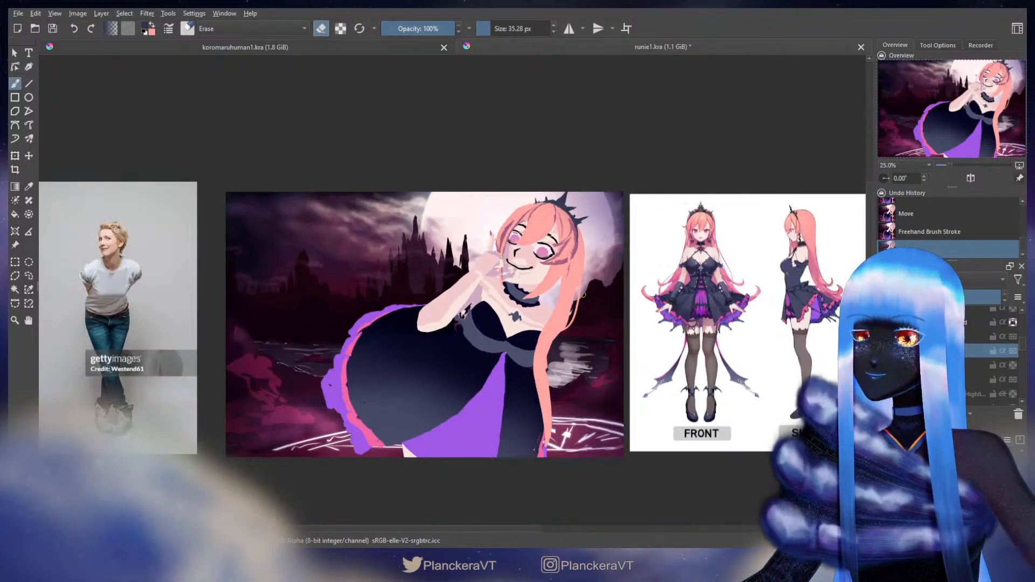
Transform the whole character group, enlarging it slightly and shifting it within the scene.
{"action": "scroll", "coordinate": [584, 295], "scroll_direction": "up", "scroll_amount": 6}
{"action": "scroll", "coordinate": [519, 278], "scroll_direction": "down", "scroll_amount": 5}
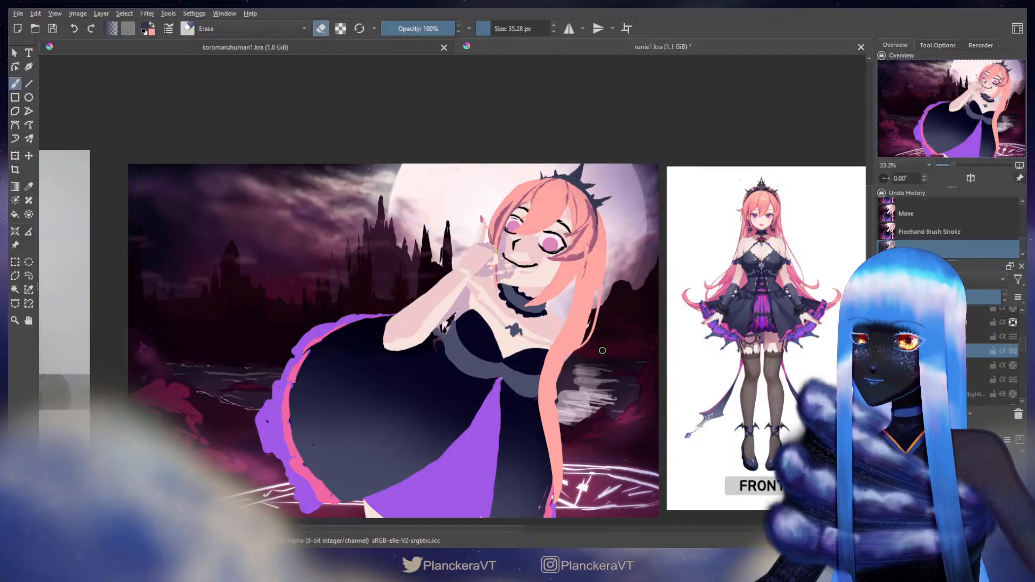
{"action": "scroll", "coordinate": [992, 356], "scroll_direction": "up", "scroll_amount": 3}
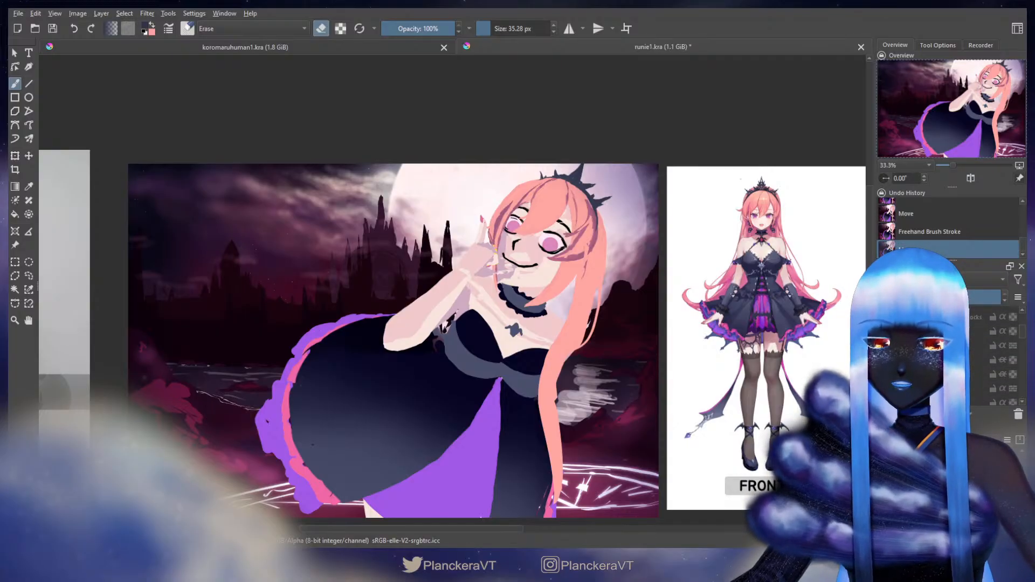
{"action": "scroll", "coordinate": [513, 266], "scroll_direction": "down", "scroll_amount": 2}
{"action": "key", "text": "ctrl+t"}
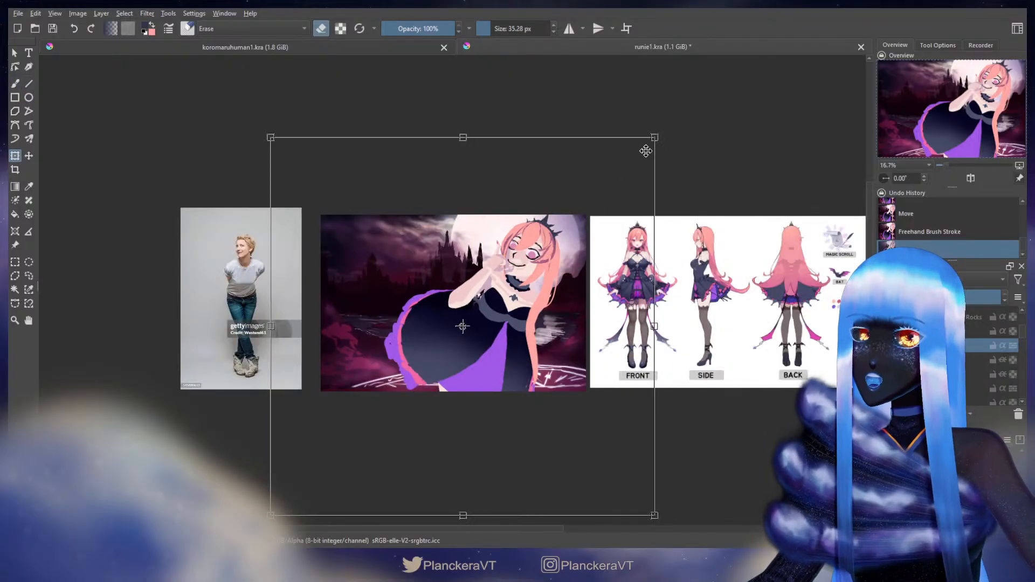
{"action": "left_click_drag", "start_coordinate": [654, 137], "coordinate": [676, 117]}
{"action": "left_click_drag", "start_coordinate": [549, 277], "coordinate": [536, 281]}
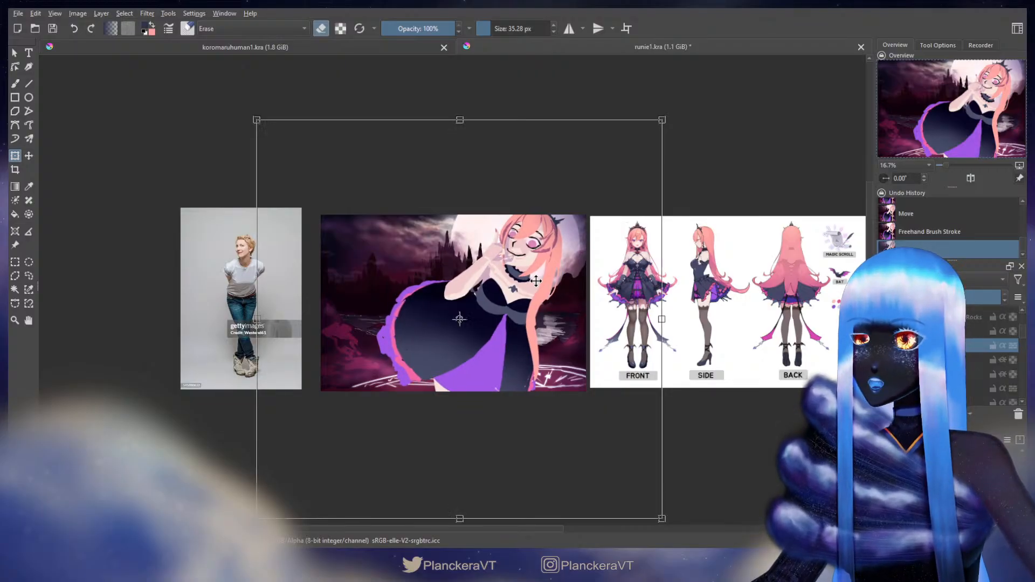
{"action": "key", "text": "b"}
{"action": "scroll", "coordinate": [515, 298], "scroll_direction": "up", "scroll_amount": 2}
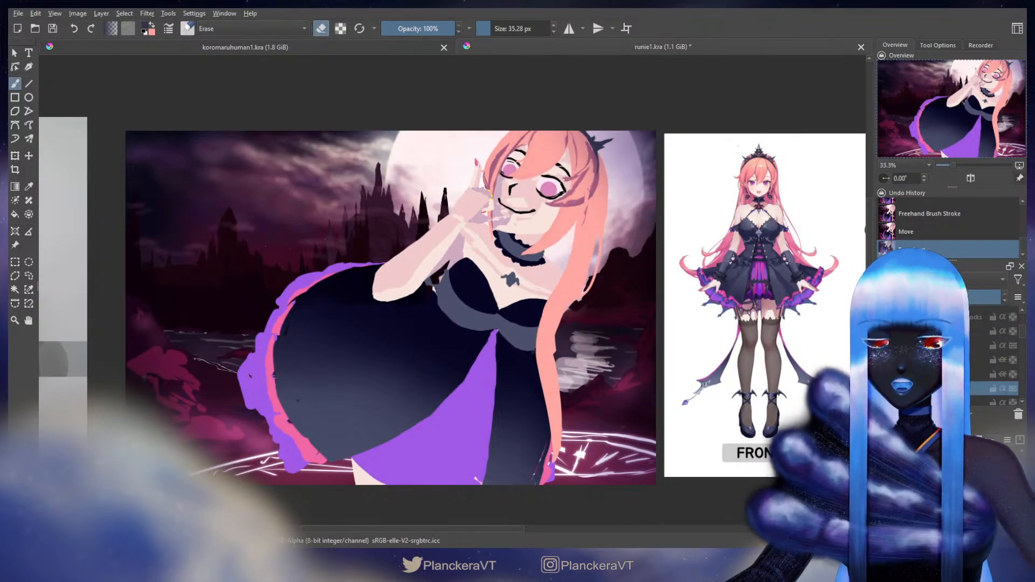
Rotate and reposition the raised hand so its extended finger rests beside the cheek below the eye.
{"action": "scroll", "coordinate": [487, 294], "scroll_direction": "up", "scroll_amount": 2}
{"action": "key", "text": "ctrl+t"}
{"action": "left_click_drag", "start_coordinate": [500, 267], "coordinate": [466, 314]}
{"action": "left_click_drag", "start_coordinate": [397, 269], "coordinate": [412, 283]}
{"action": "left_click_drag", "start_coordinate": [426, 241], "coordinate": [441, 259]}
{"action": "left_click_drag", "start_coordinate": [546, 311], "coordinate": [545, 313]}
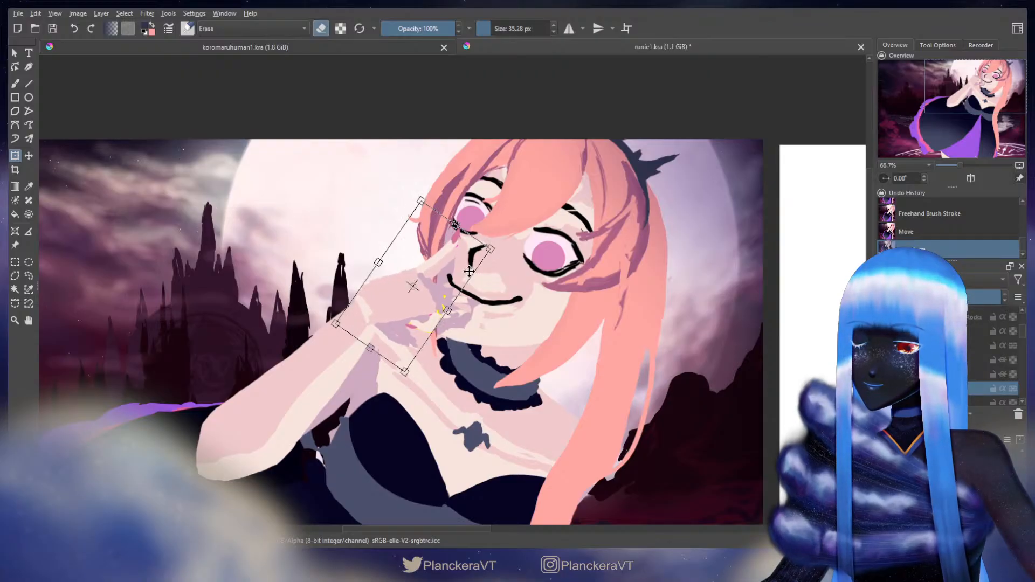
{"action": "left_click_drag", "start_coordinate": [459, 262], "coordinate": [454, 262]}
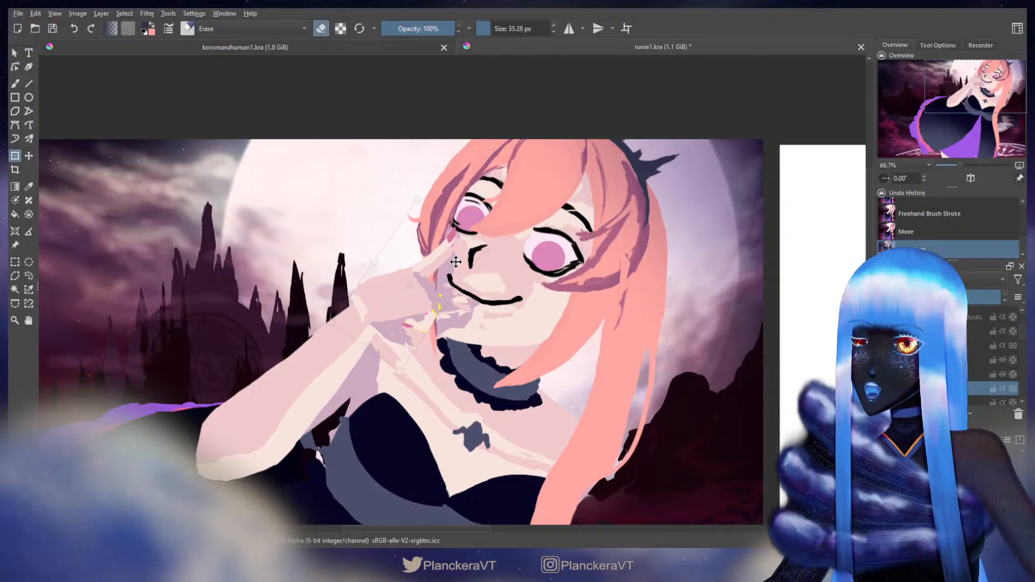
{"action": "key", "text": "Return"}
{"action": "key", "text": "b"}
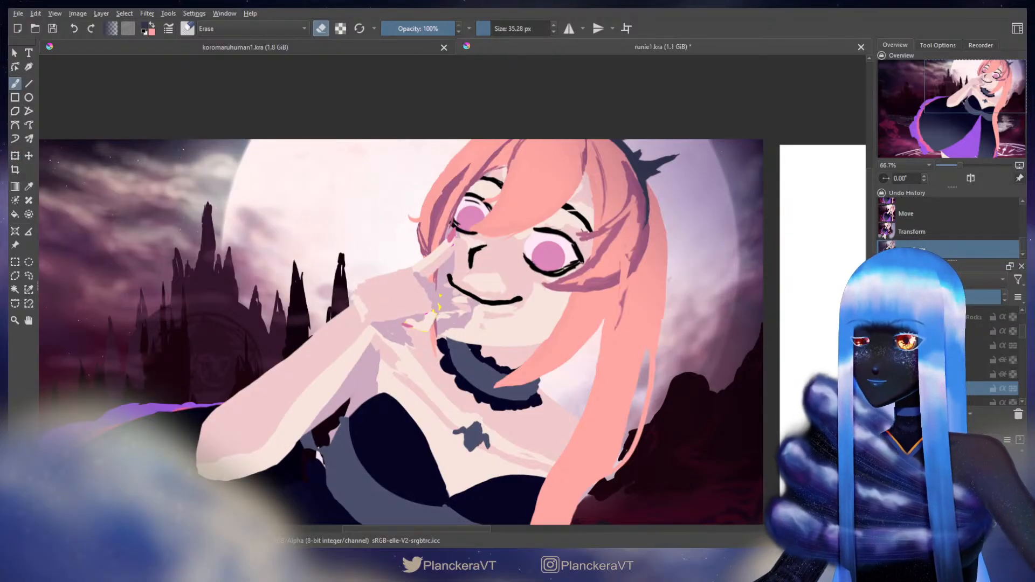
Transform the hand again with a slight adjustment so it lines up with the wrist and sits clear of the mouth.
{"action": "key", "text": "ctrl+t"}
{"action": "left_click_drag", "start_coordinate": [430, 275], "coordinate": [437, 276]}
{"action": "key", "text": "Return"}
{"action": "key", "text": "b"}
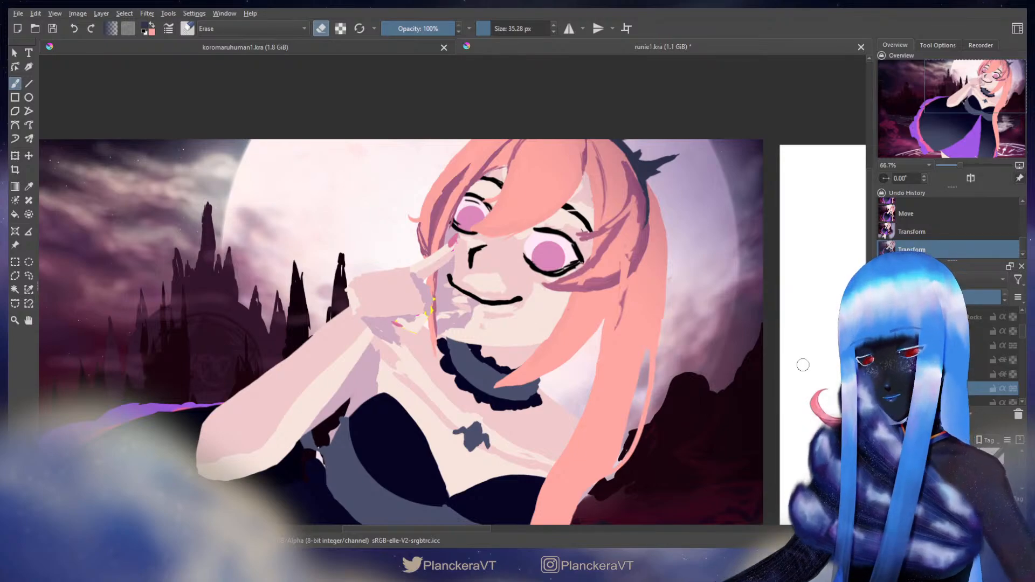
Paint over the purple shadow around the mouth and cheek on the face layer using sampled skin tones.
{"action": "scroll", "coordinate": [976, 378], "scroll_direction": "down", "scroll_amount": 3}
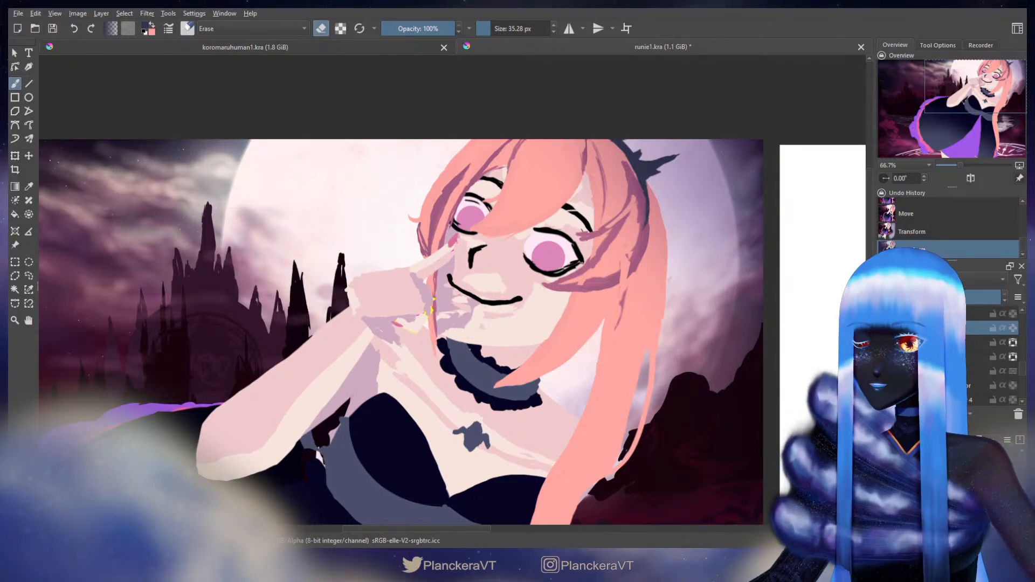
{"action": "key", "text": "e"}
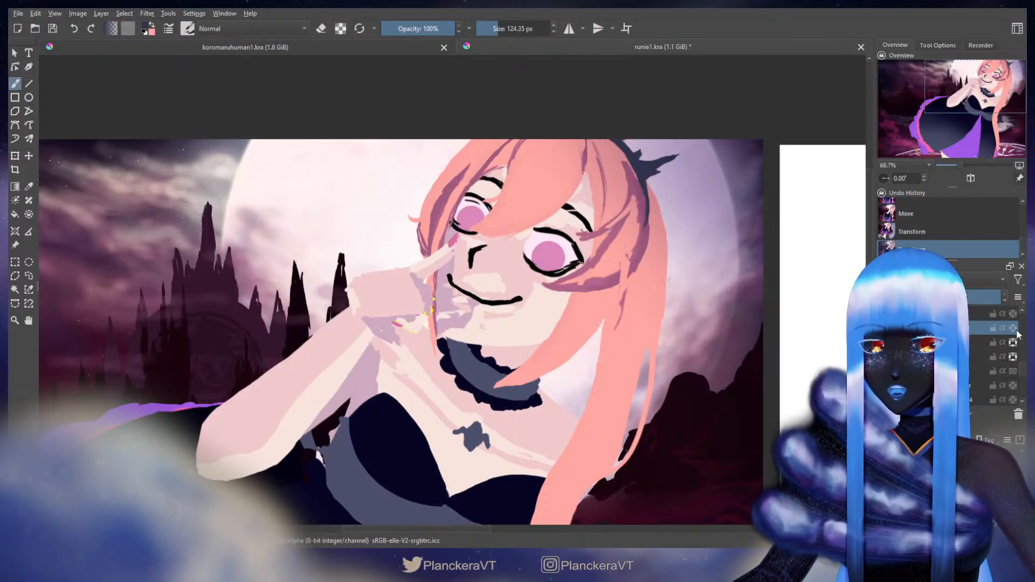
{"action": "mouse_move", "coordinate": [474, 328]}
{"action": "left_mouse_down"}
{"action": "mouse_move", "coordinate": [440, 323]}
{"action": "mouse_move", "coordinate": [443, 306]}
{"action": "mouse_move", "coordinate": [453, 312]}
{"action": "left_mouse_up"}
{"action": "left_click", "coordinate": [459, 260], "text": "ctrl"}
{"action": "left_click_drag", "start_coordinate": [458, 256], "coordinate": [444, 244]}
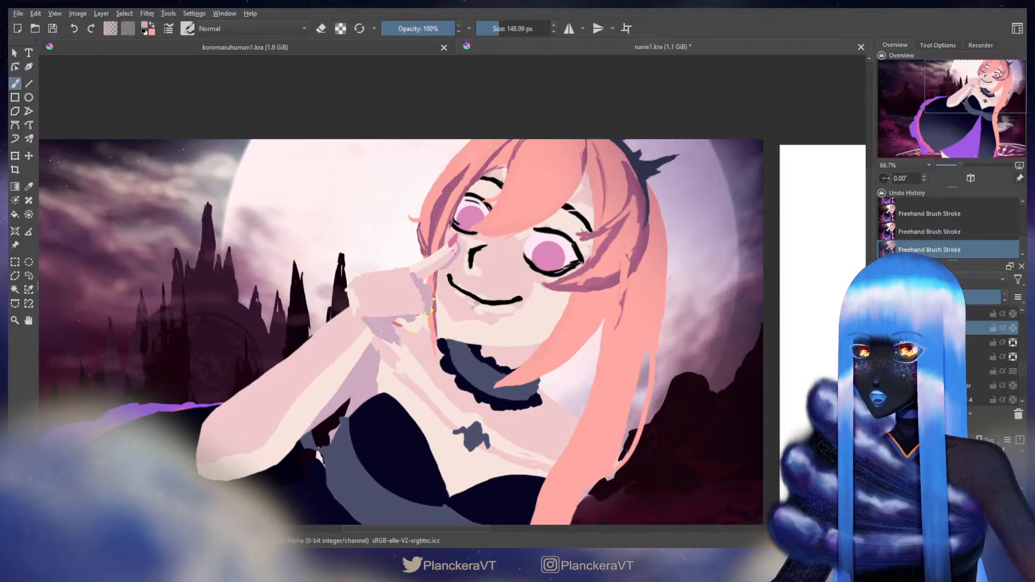
Rotate and reposition the forearm to meet the hand, and clean its edge near the wrist with a 35.28 px eraser.
{"action": "left_click", "coordinate": [981, 342]}
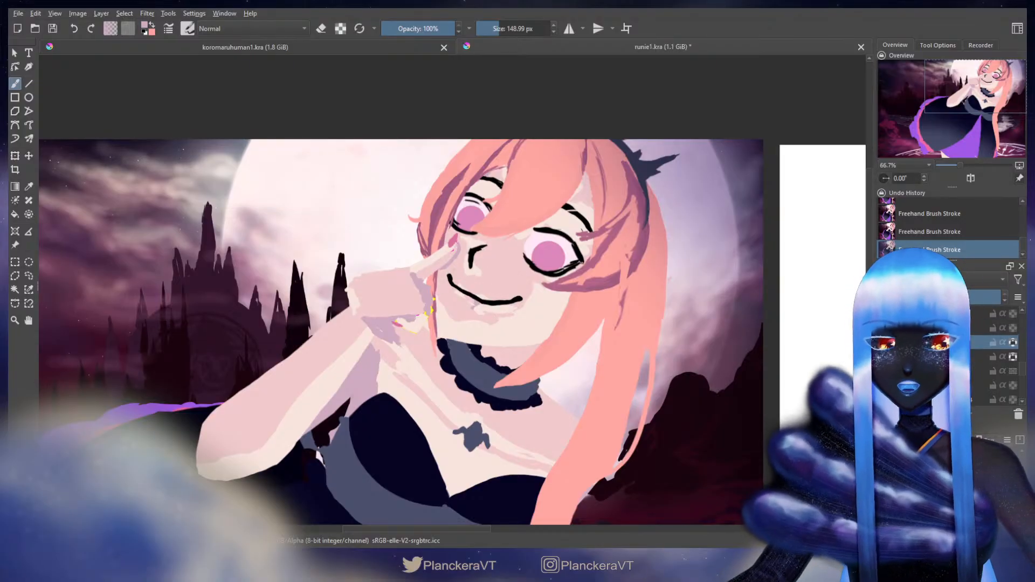
{"action": "key", "text": "ctrl+t"}
{"action": "left_click_drag", "start_coordinate": [436, 336], "coordinate": [413, 320]}
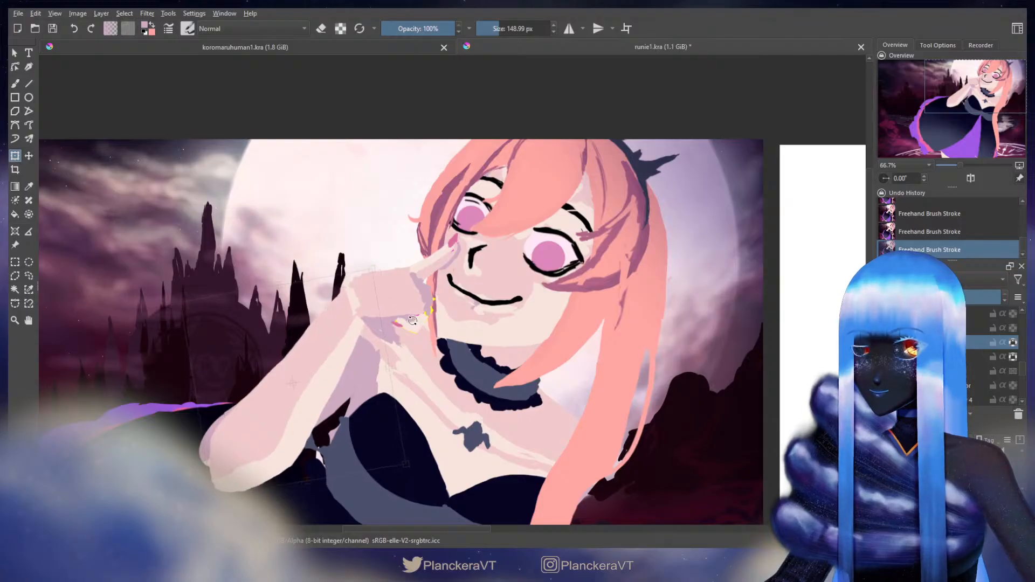
{"action": "left_click_drag", "start_coordinate": [328, 337], "coordinate": [312, 366]}
{"action": "left_click_drag", "start_coordinate": [435, 376], "coordinate": [434, 374]}
{"action": "key", "text": "b"}
{"action": "key", "text": "e"}
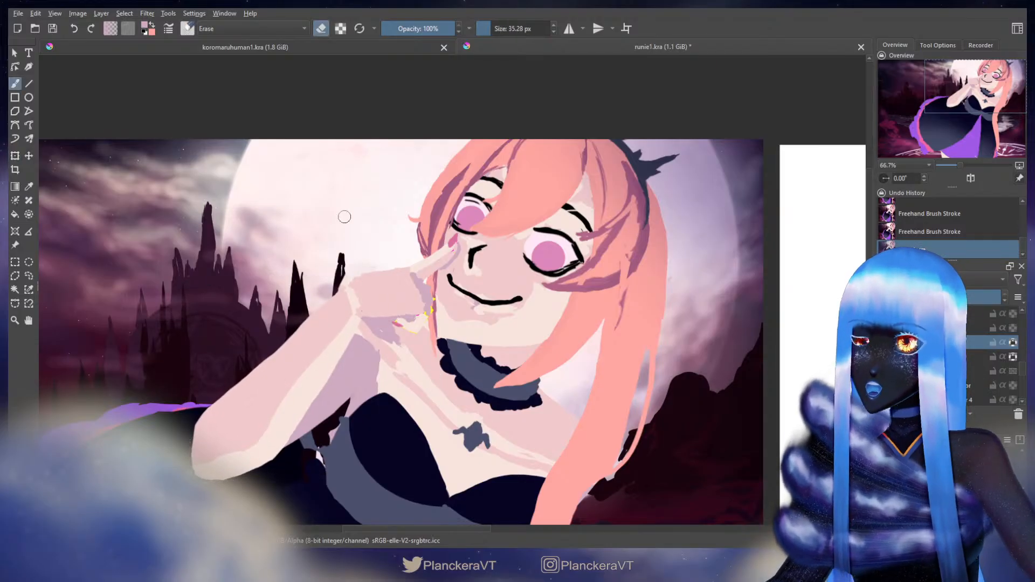
{"action": "left_click", "coordinate": [340, 284]}
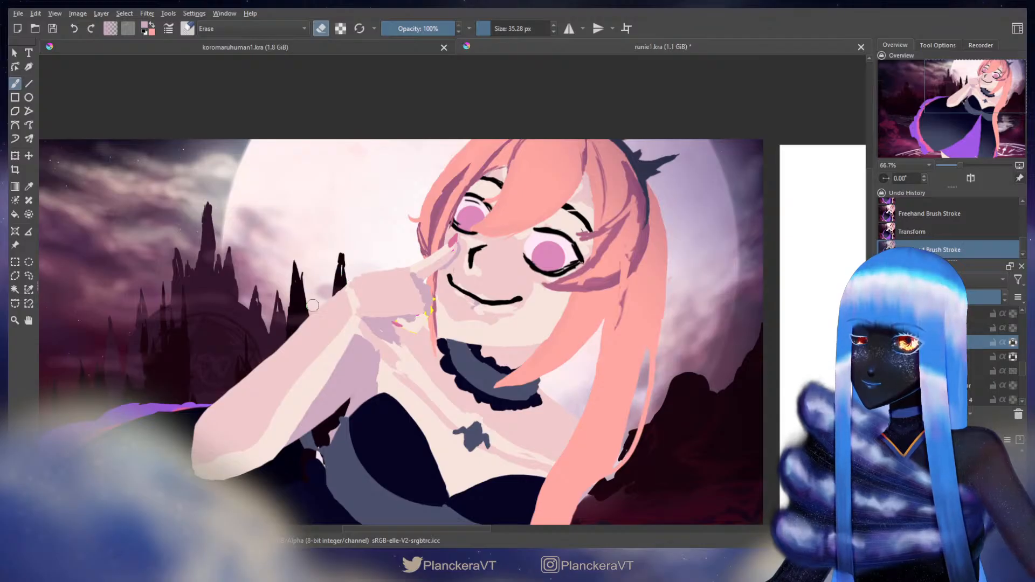
Check the full composition against the references and rename the choker's layer.
{"action": "scroll", "coordinate": [559, 303], "scroll_direction": "down", "scroll_amount": 3}
{"action": "scroll", "coordinate": [605, 389], "scroll_direction": "down", "scroll_amount": 1}
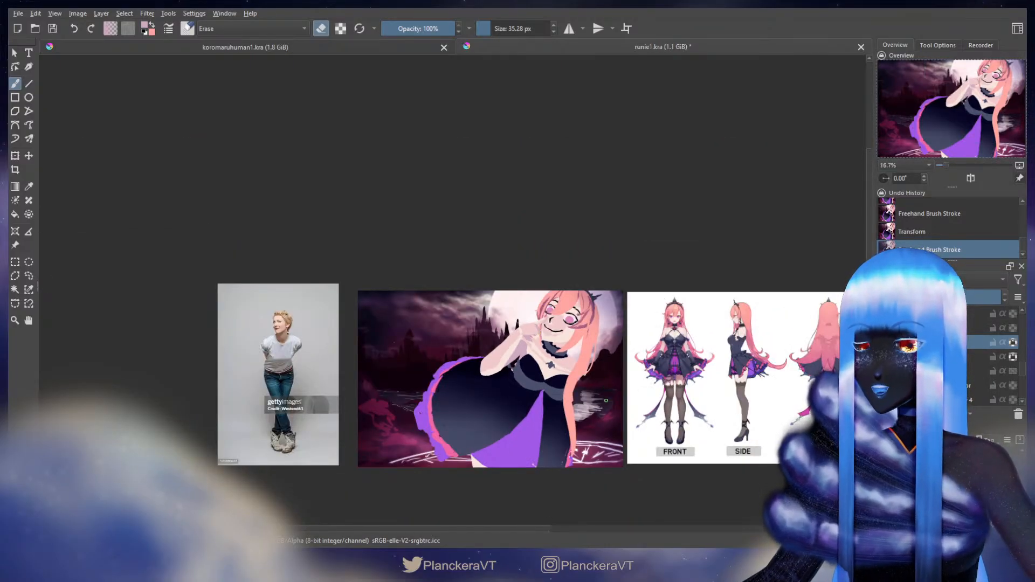
{"action": "scroll", "coordinate": [606, 401], "scroll_direction": "down", "scroll_amount": 2}
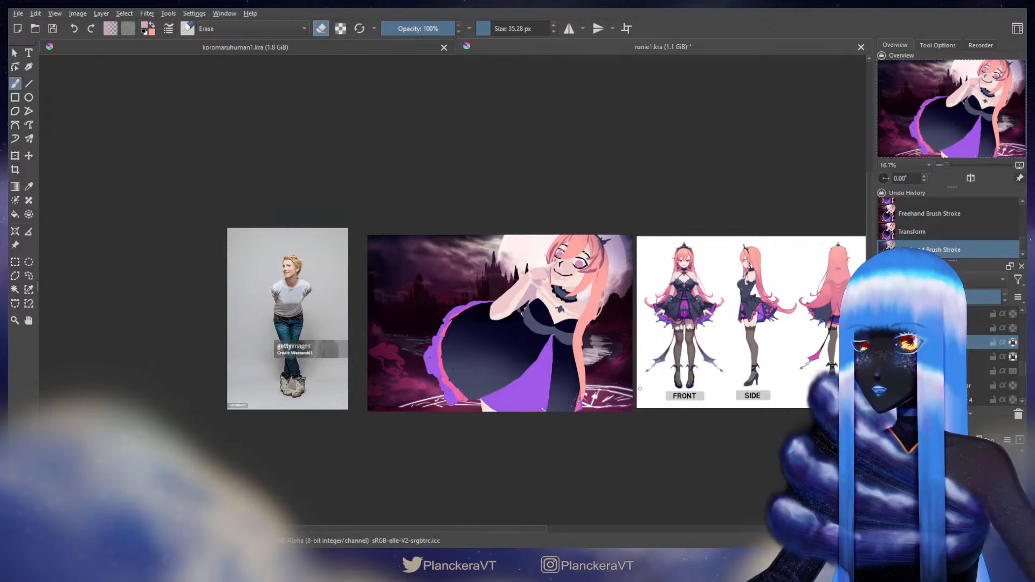
{"action": "scroll", "coordinate": [639, 389], "scroll_direction": "up", "scroll_amount": 3}
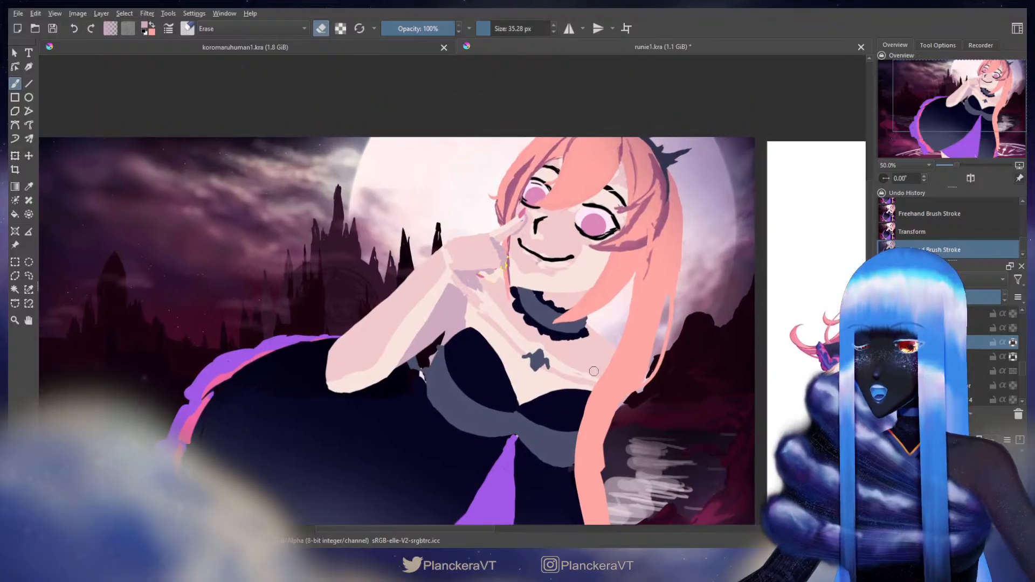
{"action": "scroll", "coordinate": [977, 373], "scroll_direction": "down", "scroll_amount": 1}
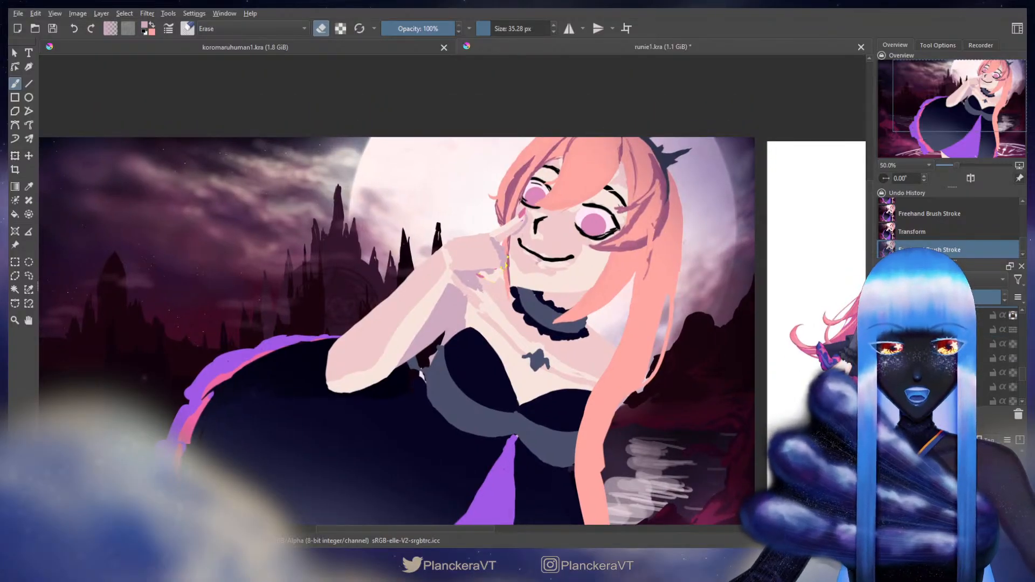
{"action": "left_click", "coordinate": [977, 344]}
{"action": "double_click", "coordinate": [977, 358]}
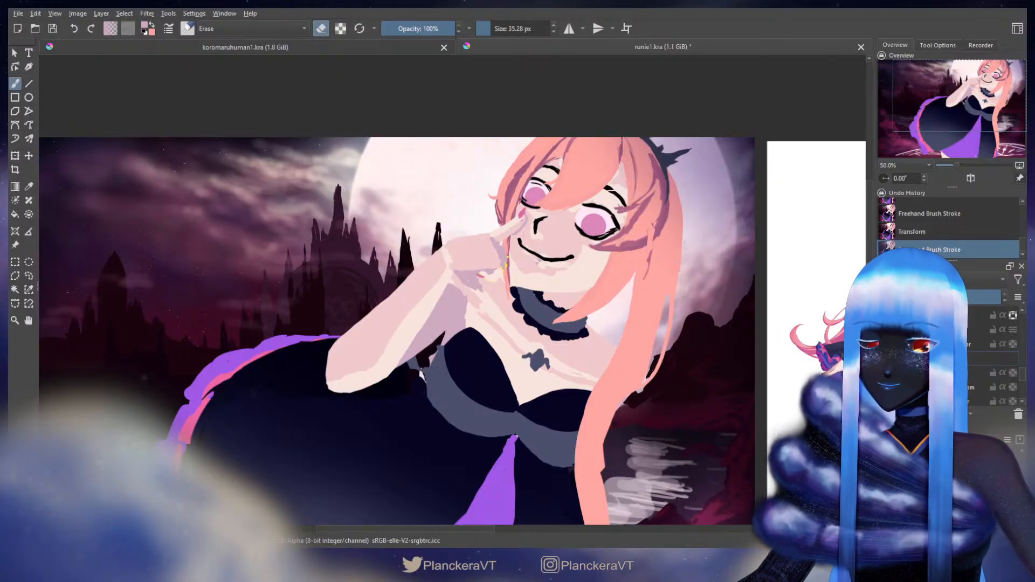
{"action": "key", "text": "Return"}
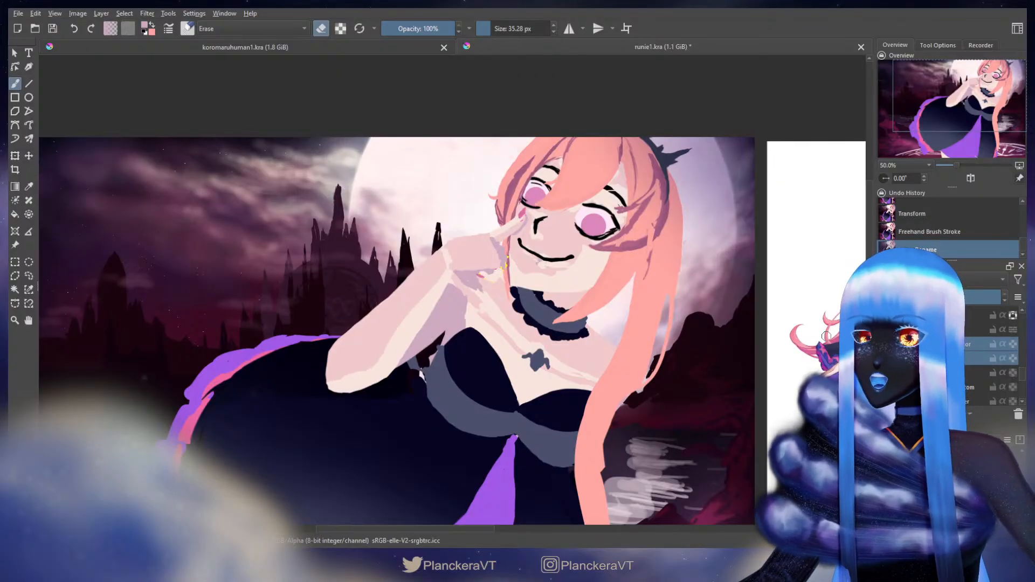
Warp the choker and its pendant with the Liquify transform to fit the neck better.
{"action": "key", "text": "ctrl+t"}
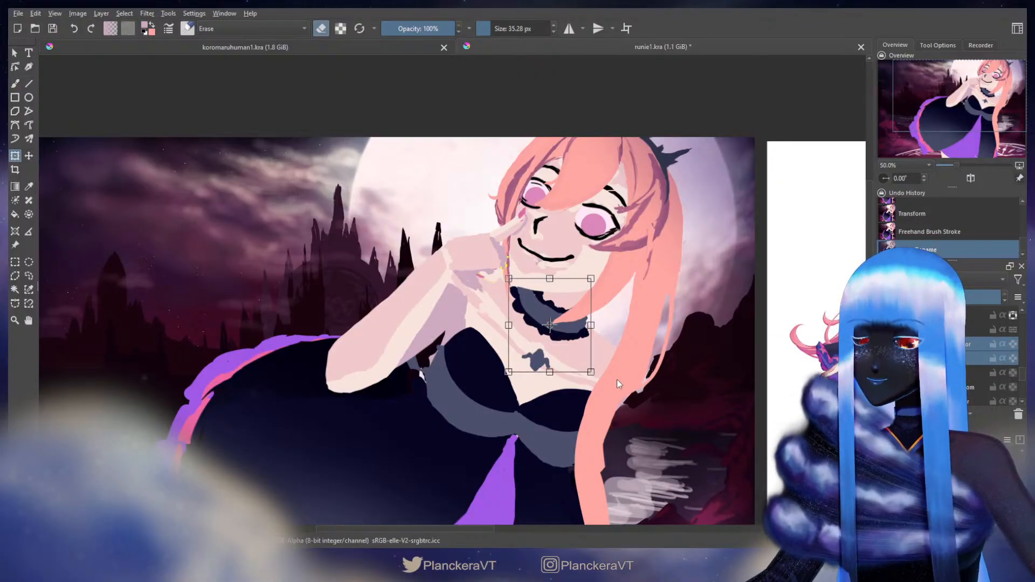
{"action": "key", "text": "l"}
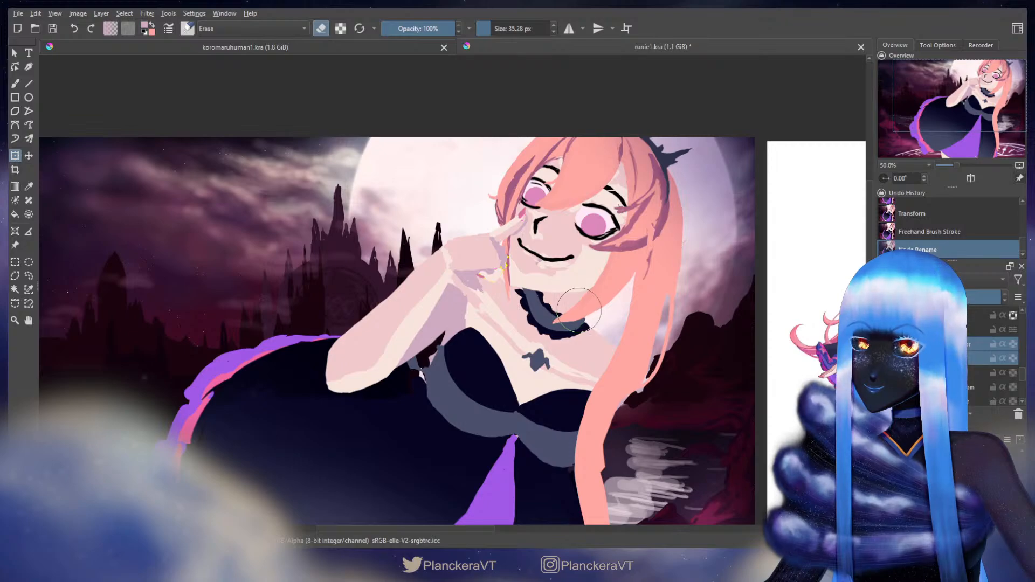
{"action": "key", "text": "b"}
Select the raised arm's layers and reshape the elbow and lower forearm with the Liquify transform.
{"action": "scroll", "coordinate": [617, 308], "scroll_direction": "down", "scroll_amount": 3}
{"action": "scroll", "coordinate": [645, 380], "scroll_direction": "down", "scroll_amount": 1}
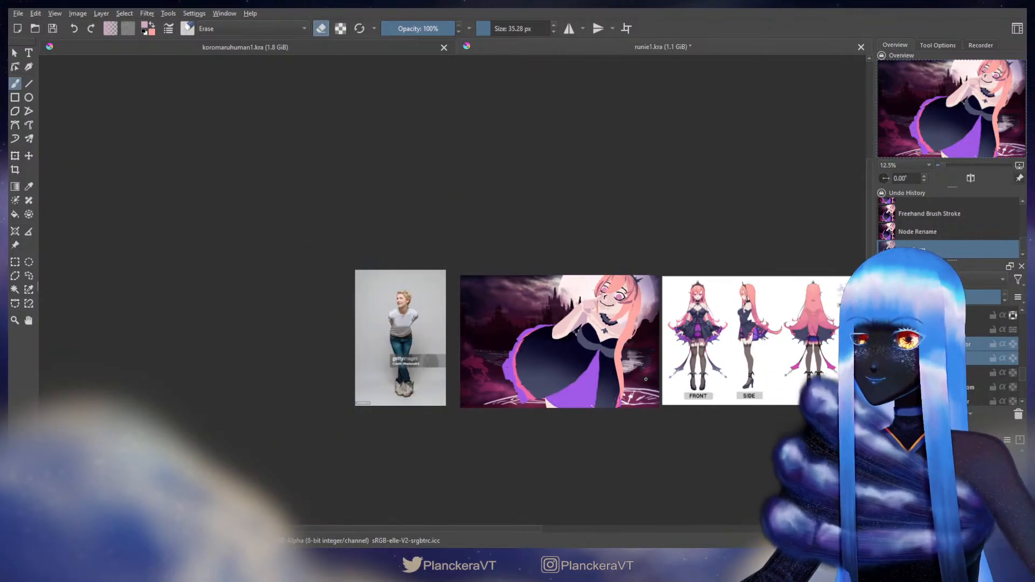
{"action": "scroll", "coordinate": [645, 379], "scroll_direction": "up", "scroll_amount": 1}
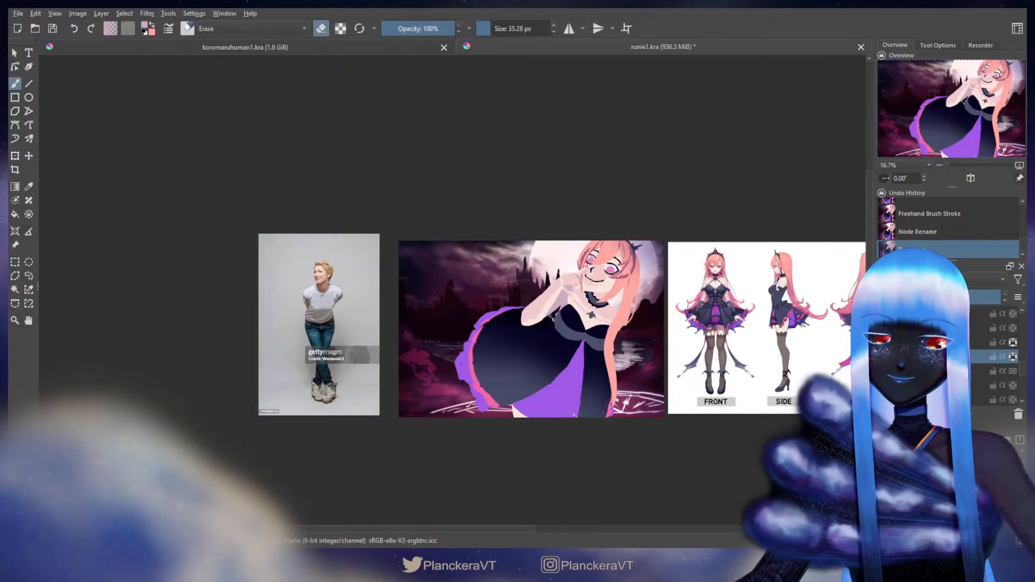
{"action": "key", "text": "ctrl+t"}
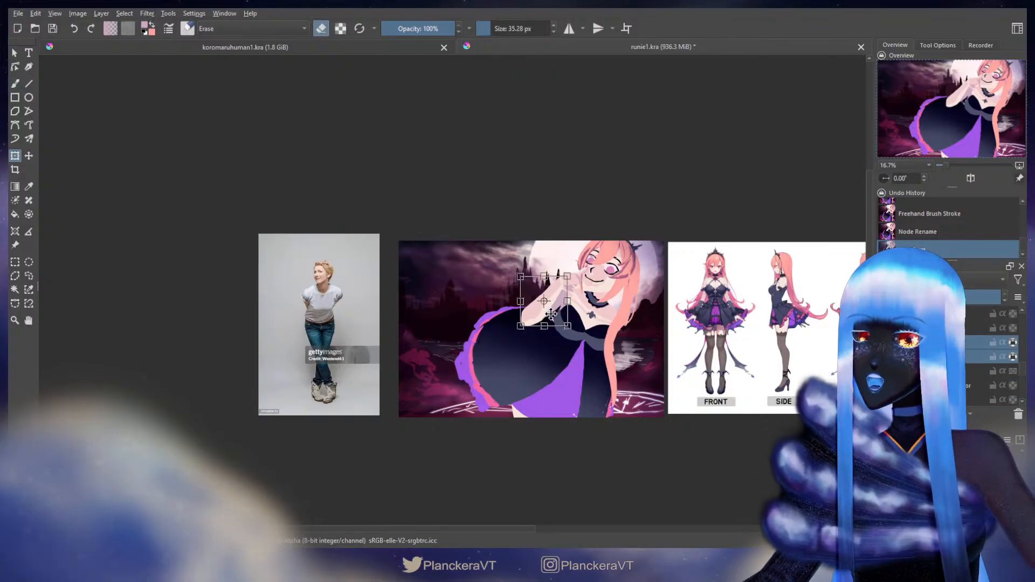
{"action": "left_click_drag", "start_coordinate": [495, 349], "coordinate": [508, 349]}
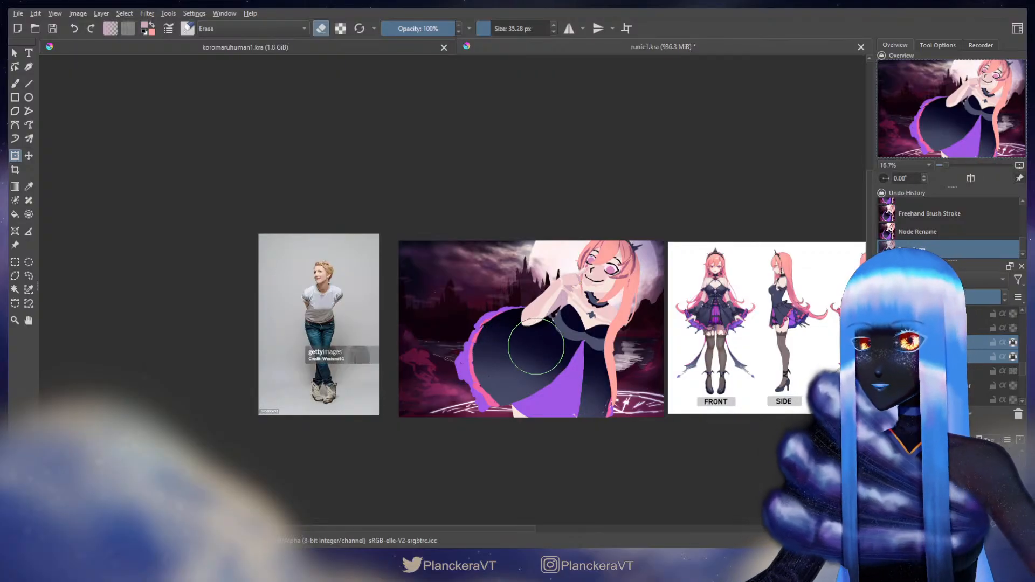
{"action": "left_click_drag", "start_coordinate": [533, 331], "coordinate": [523, 328]}
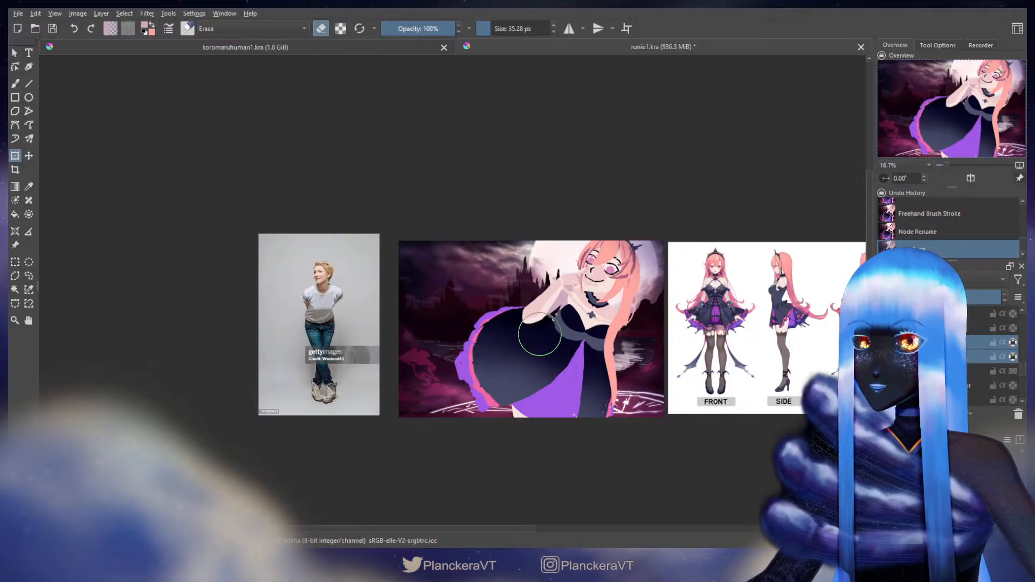
{"action": "key", "text": "b"}
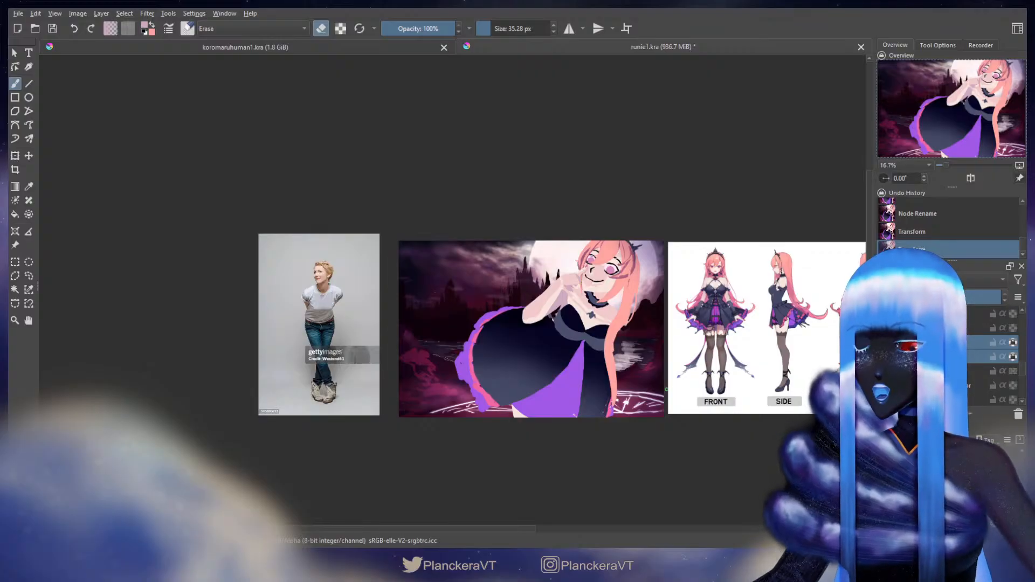
Select the long front hair lock's layer and shorten it so it ends higher beside the skirt.
{"action": "scroll", "coordinate": [991, 356], "scroll_direction": "down", "scroll_amount": 2}
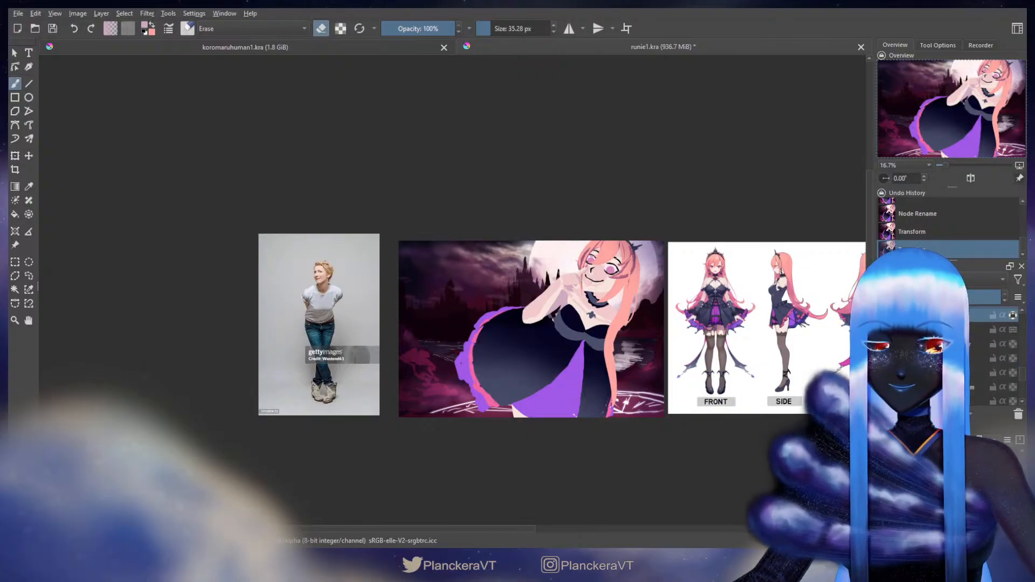
{"action": "scroll", "coordinate": [992, 356], "scroll_direction": "up", "scroll_amount": 5}
{"action": "scroll", "coordinate": [969, 371], "scroll_direction": "down", "scroll_amount": 3}
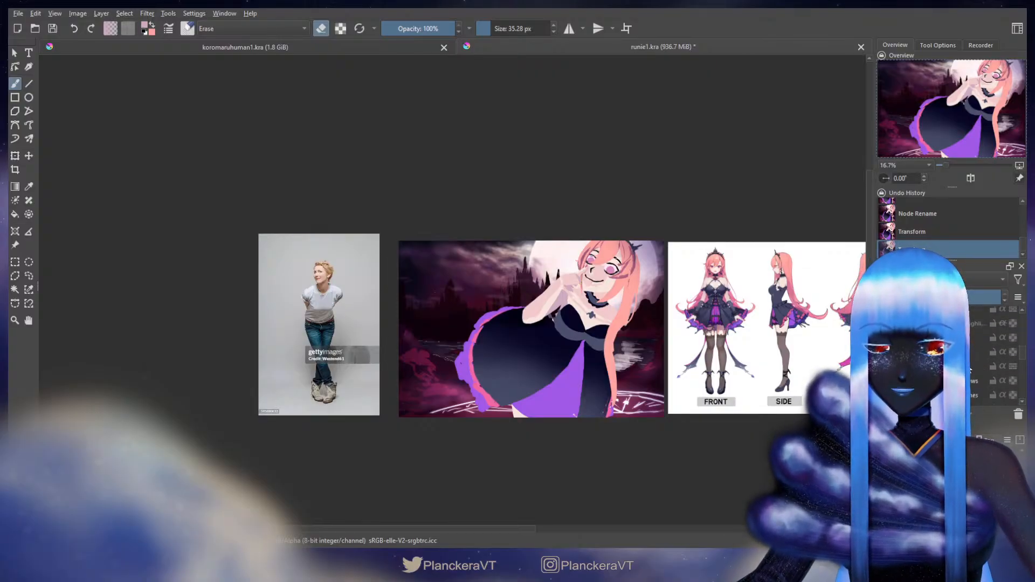
{"action": "left_click", "coordinate": [981, 338]}
{"action": "key", "text": "ctrl+t"}
{"action": "left_click_drag", "start_coordinate": [625, 404], "coordinate": [630, 377]}
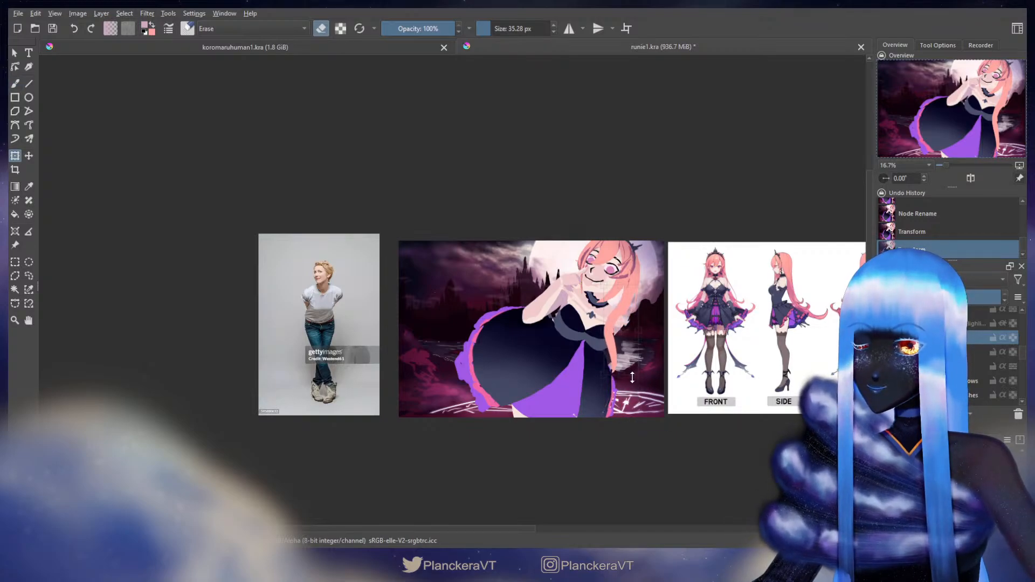
{"action": "key", "text": "b"}
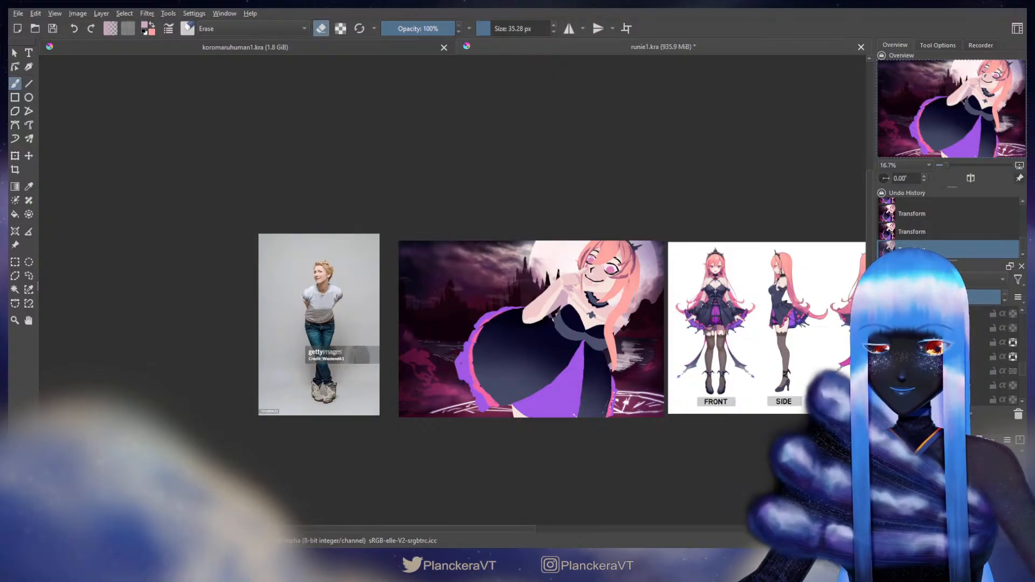
Select the bodice layer, shrink it slightly and nudge it toward the upper chest.
{"action": "scroll", "coordinate": [579, 321], "scroll_direction": "up", "scroll_amount": 2}
{"action": "key", "text": "ctrl+t"}
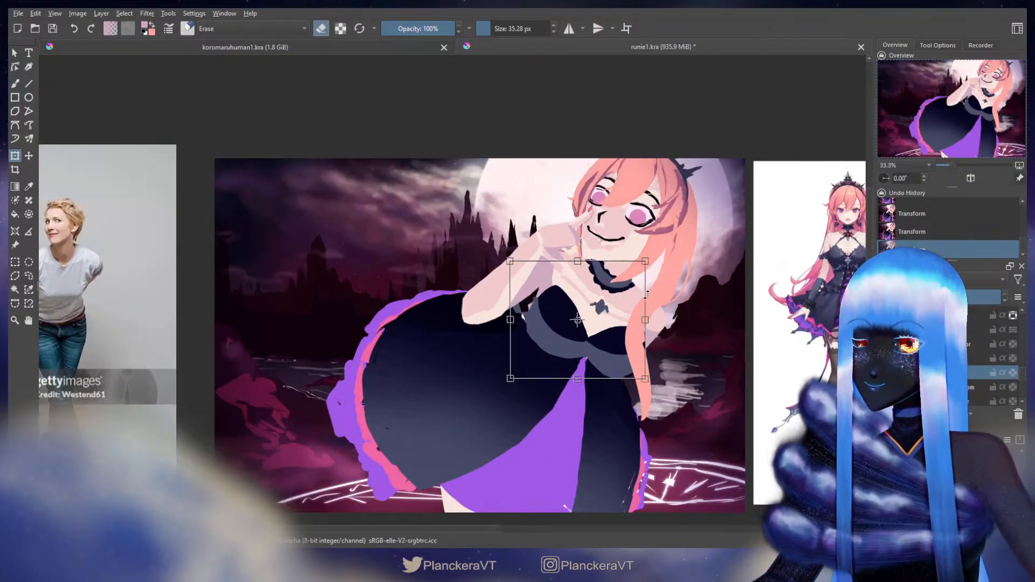
{"action": "left_click_drag", "start_coordinate": [643, 259], "coordinate": [636, 269]}
{"action": "left_click_drag", "start_coordinate": [600, 306], "coordinate": [604, 303]}
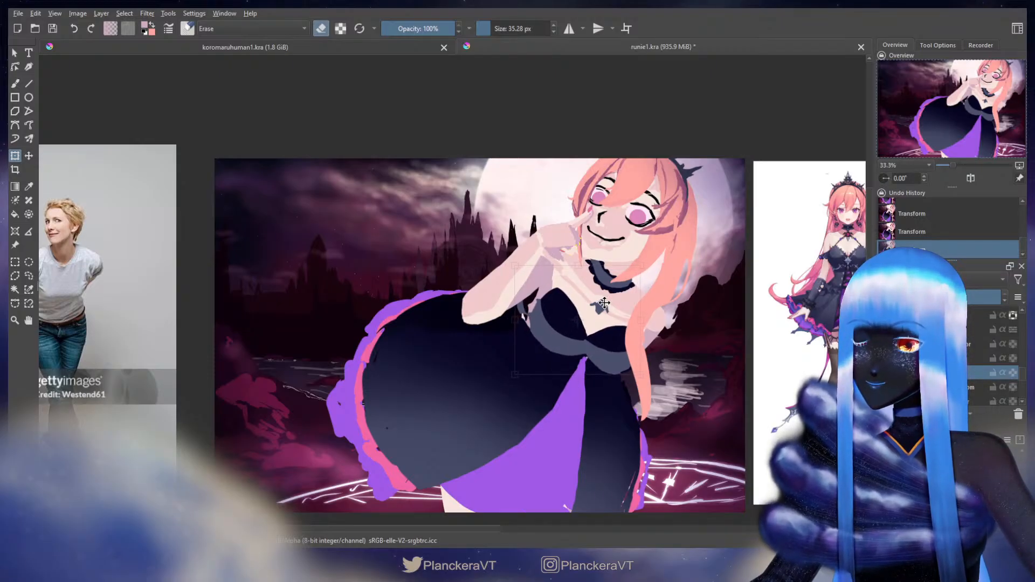
{"action": "key", "text": "b"}
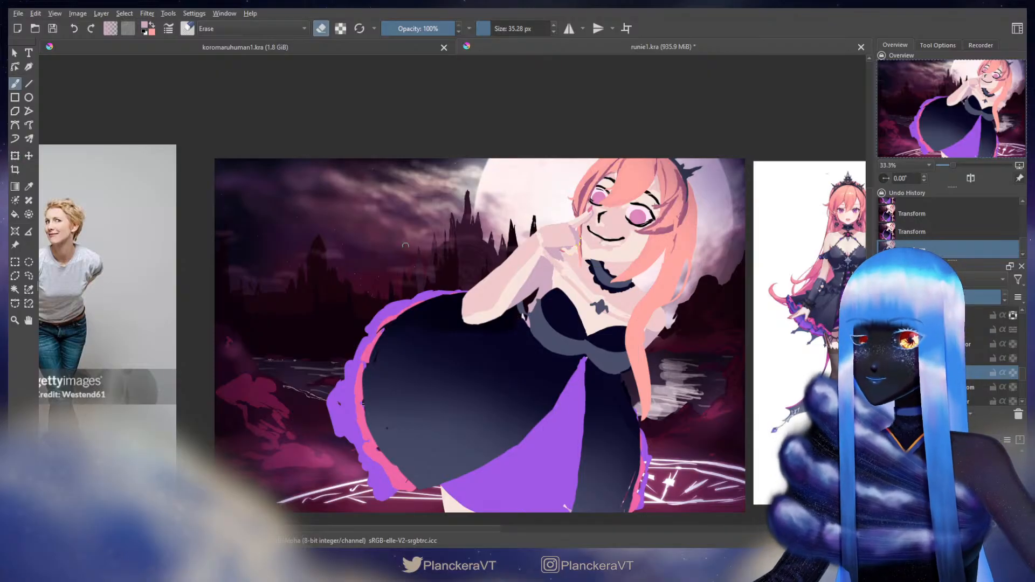
Enlarge the eraser and erase the stray marks beside the bodice under the raised arm.
{"action": "left_click_drag", "start_coordinate": [502, 296], "coordinate": [512, 296], "text": "shift"}
{"action": "left_click_drag", "start_coordinate": [516, 298], "coordinate": [522, 310]}
{"action": "key", "text": "e"}
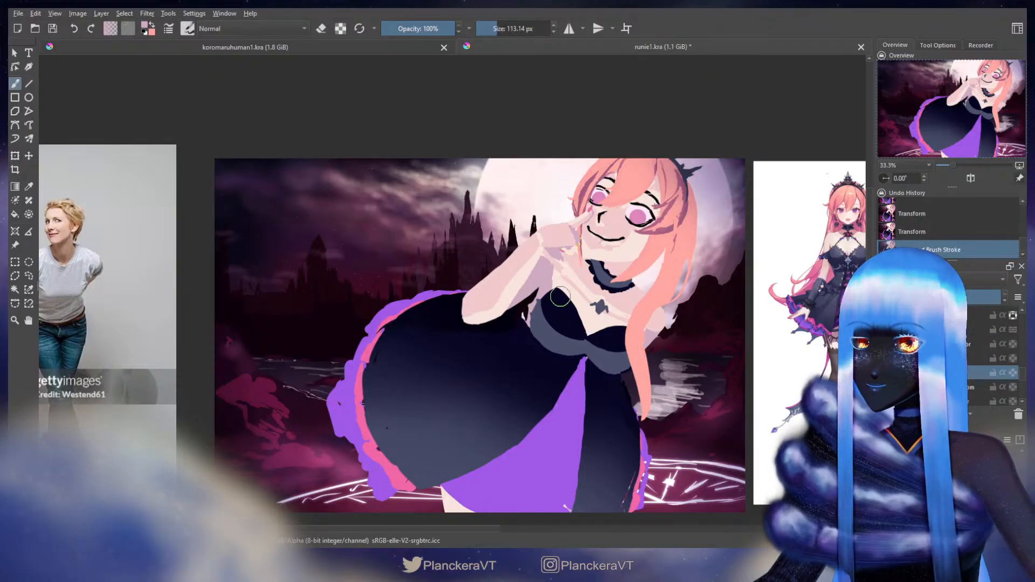
Undo the last strokes and fill out the bodice's side edge under the arm in sampled dark navy with a 113.14 px brush.
{"action": "key", "text": "ctrl+z"}
{"action": "key", "text": "ctrl+z"}
{"action": "key", "text": "ctrl+z"}
{"action": "left_click", "coordinate": [561, 307], "text": "ctrl"}
{"action": "left_click", "coordinate": [569, 302]}
{"action": "left_click_drag", "start_coordinate": [554, 288], "coordinate": [539, 313]}
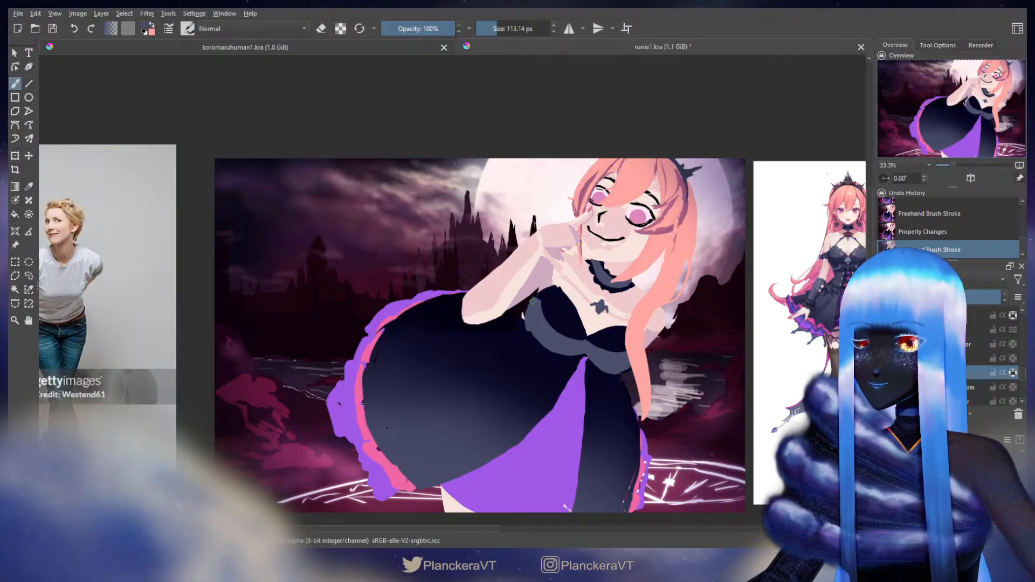
{"action": "left_click", "coordinate": [531, 333]}
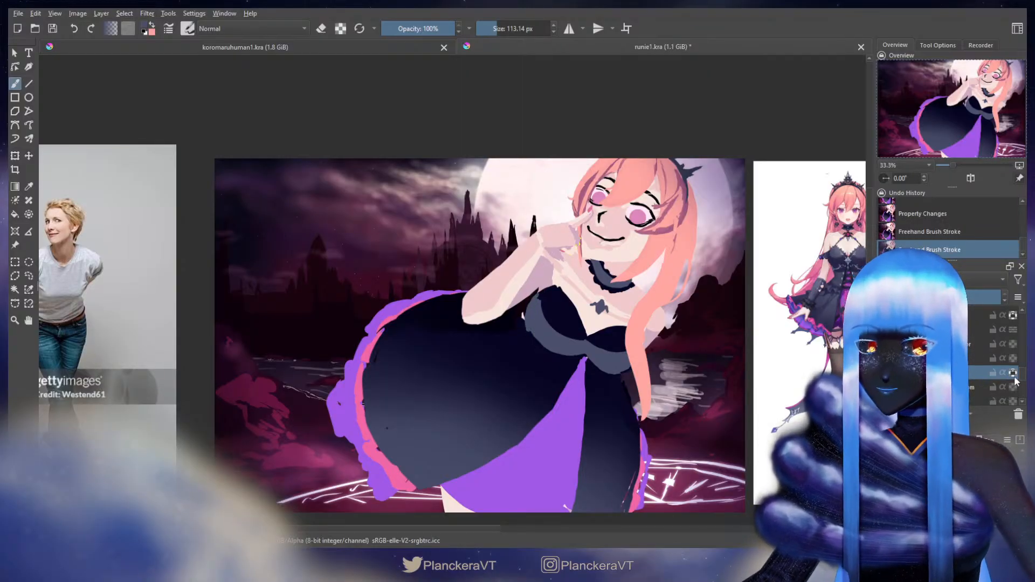
Turn off the active layer's alpha lock and paint dark navy strokes along the bodice's side edge under the raised arm.
{"action": "left_click", "coordinate": [1012, 373]}
{"action": "mouse_move", "coordinate": [510, 279]}
{"action": "left_mouse_down"}
{"action": "mouse_move", "coordinate": [560, 330]}
{"action": "mouse_move", "coordinate": [531, 297]}
{"action": "left_mouse_up"}
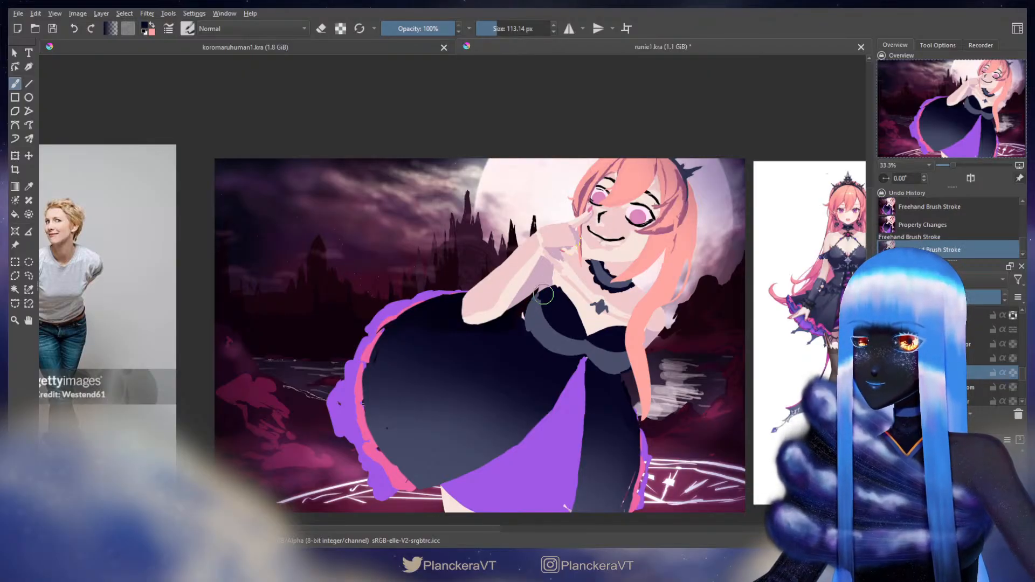
{"action": "mouse_move", "coordinate": [536, 292]}
{"action": "left_mouse_down"}
{"action": "mouse_move", "coordinate": [539, 305]}
{"action": "mouse_move", "coordinate": [523, 316]}
{"action": "left_mouse_up"}
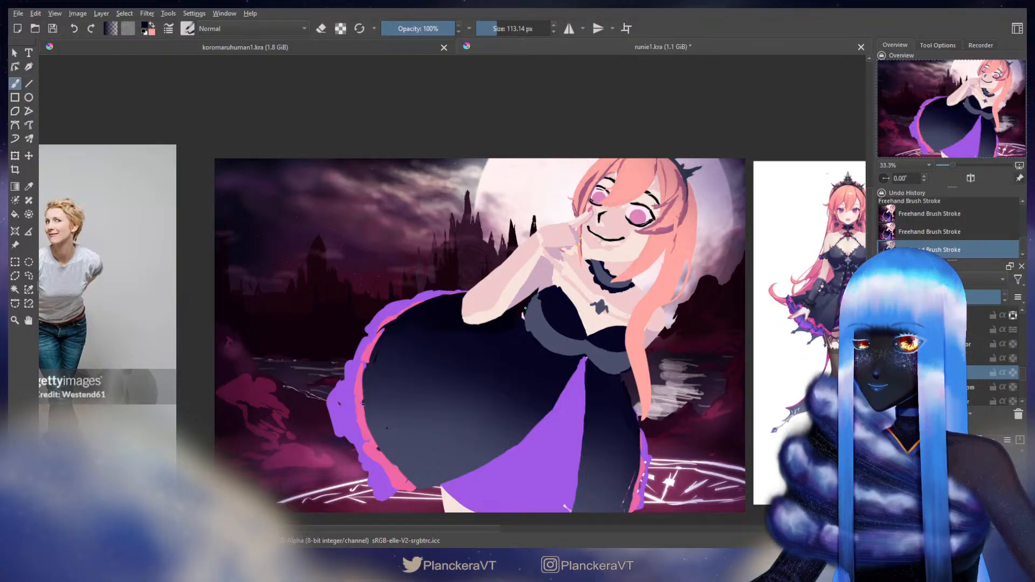
Switch to a 95.73 px eraser and examine the layers for the stray white patch beside the bodice under the arm.
{"action": "left_click_drag", "start_coordinate": [1021, 375], "coordinate": [989, 384]}
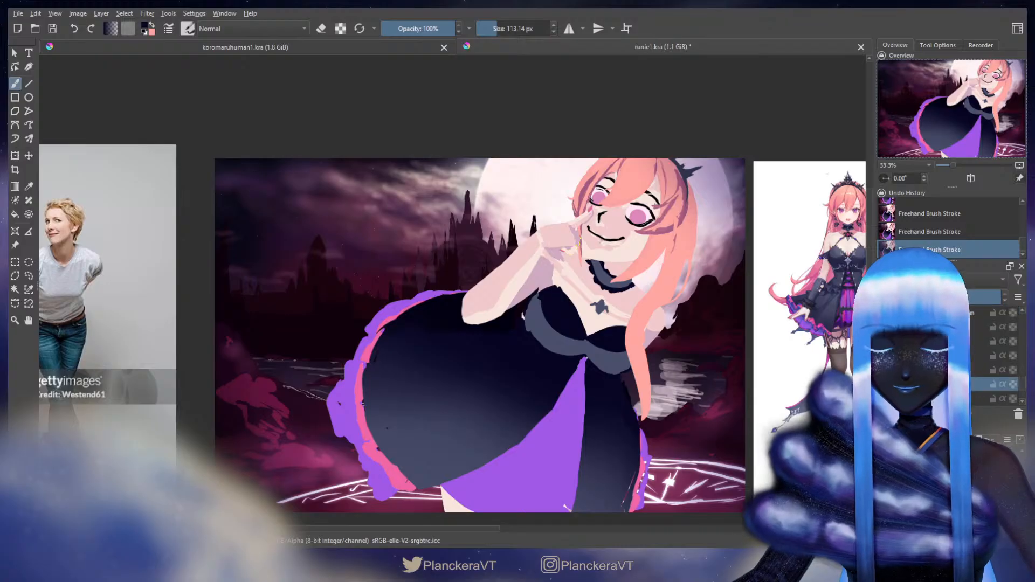
{"action": "key", "text": "e"}
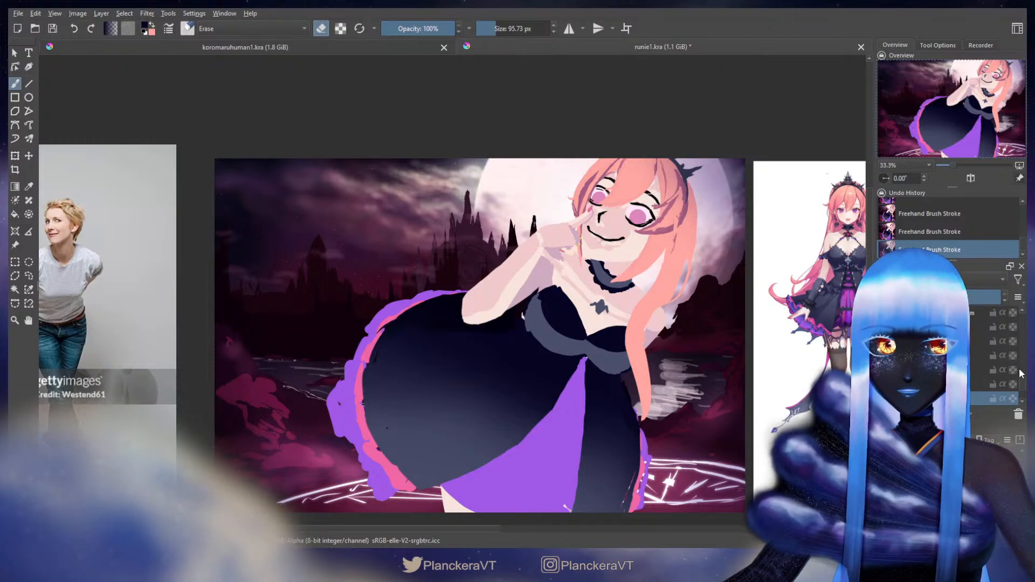
{"action": "scroll", "coordinate": [1020, 373], "scroll_direction": "up", "scroll_amount": 2}
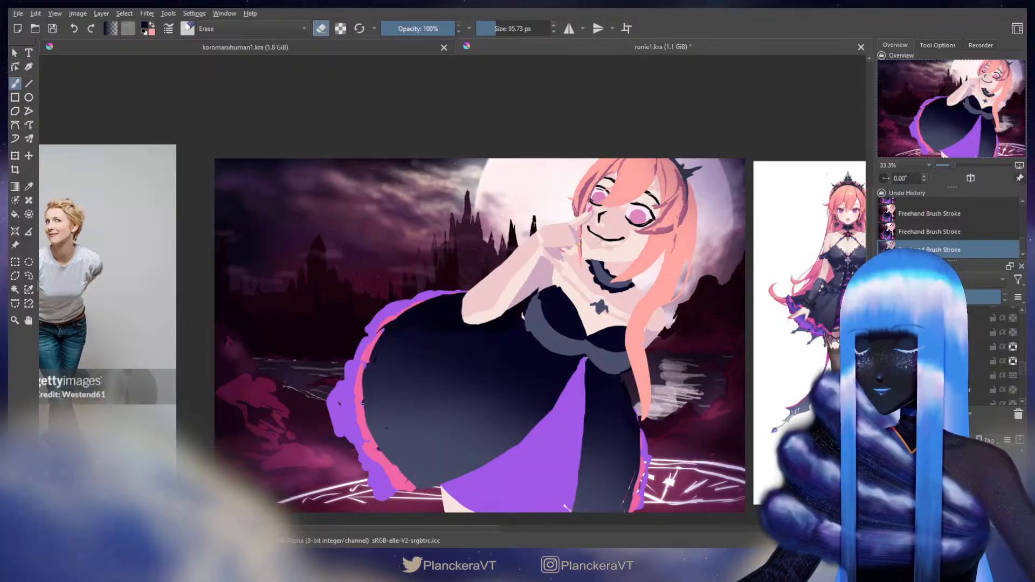
{"action": "scroll", "coordinate": [1002, 355], "scroll_direction": "down", "scroll_amount": 2}
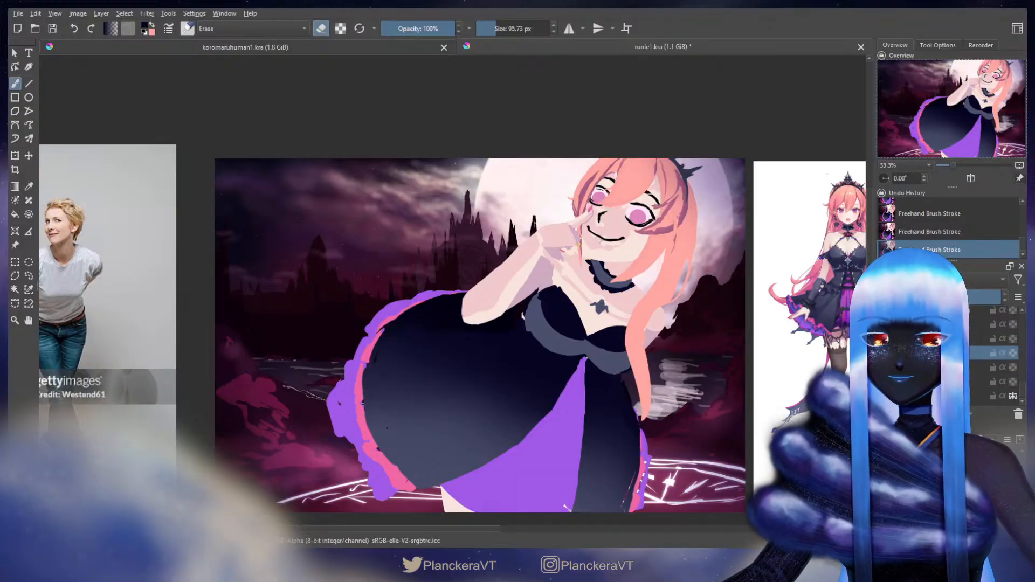
{"action": "scroll", "coordinate": [441, 321], "scroll_direction": "up", "scroll_amount": 5}
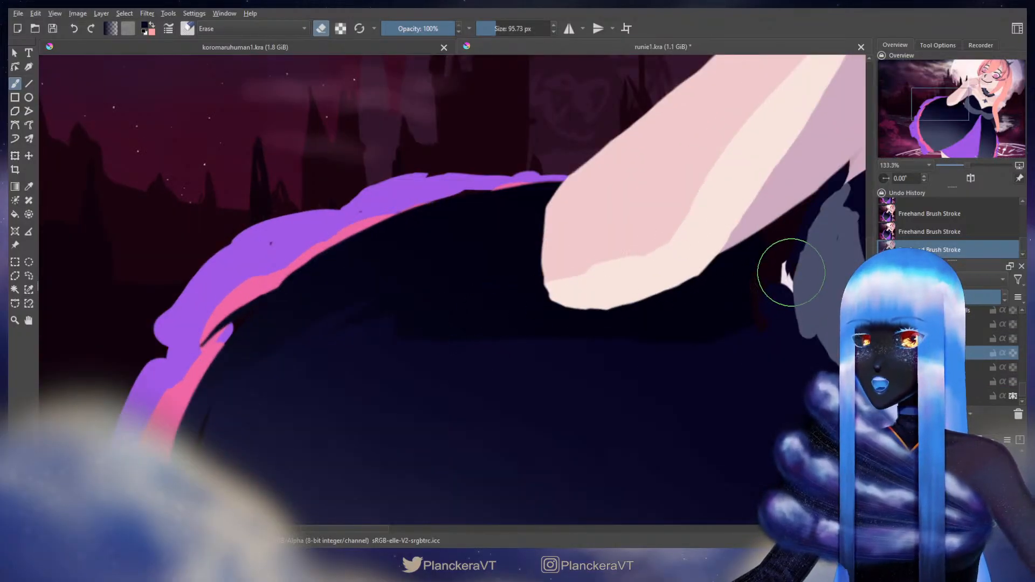
{"action": "scroll", "coordinate": [790, 278], "scroll_direction": "down", "scroll_amount": 4}
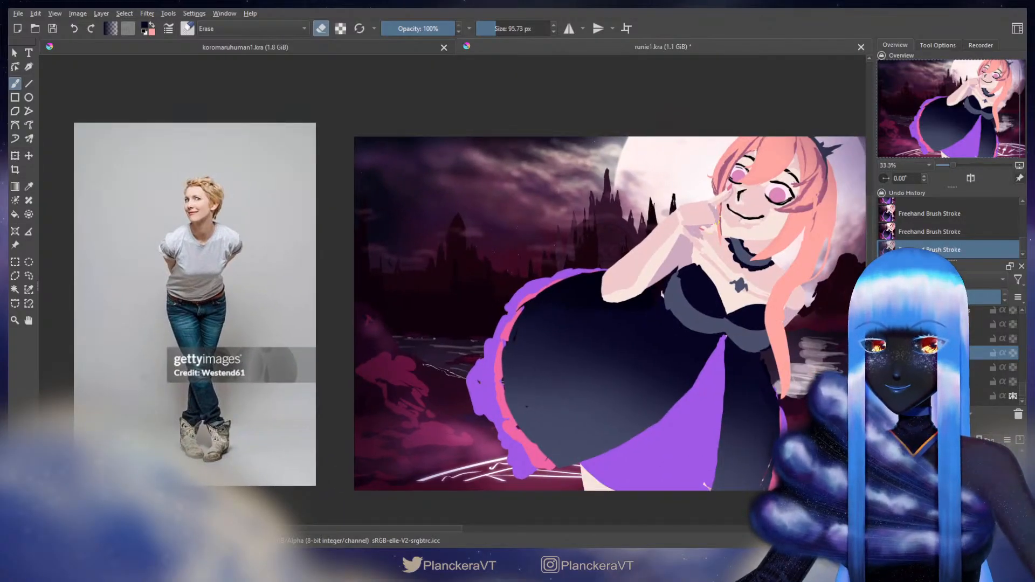
{"action": "key", "text": "ctrl+z"}
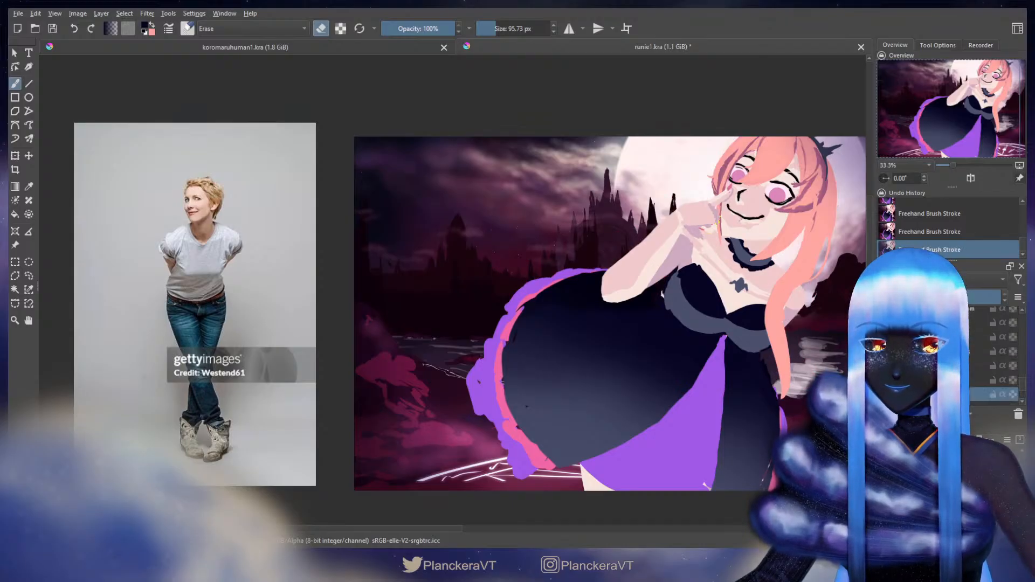
{"action": "scroll", "coordinate": [992, 356], "scroll_direction": "down", "scroll_amount": 3}
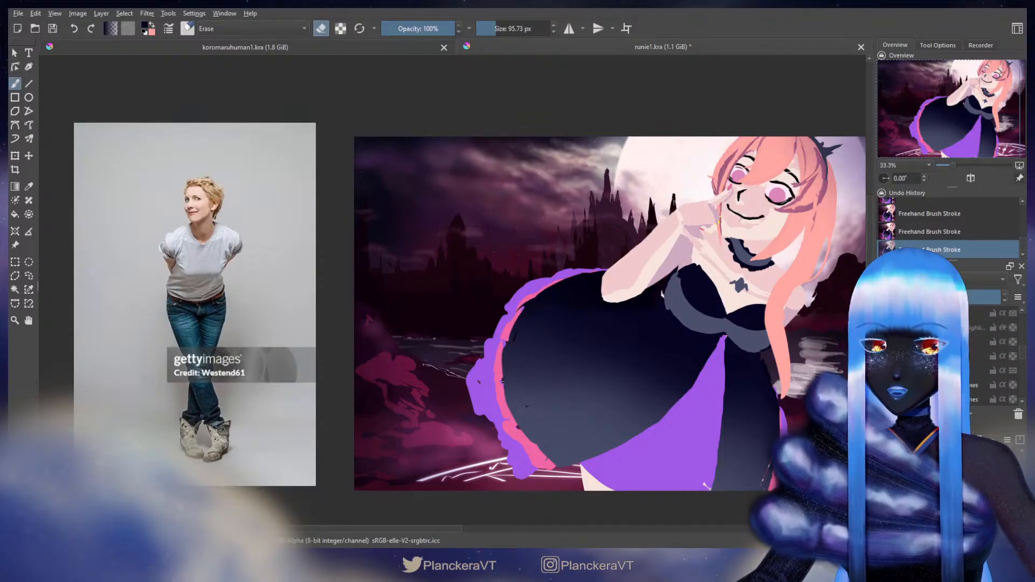
{"action": "scroll", "coordinate": [992, 356], "scroll_direction": "up", "scroll_amount": 3}
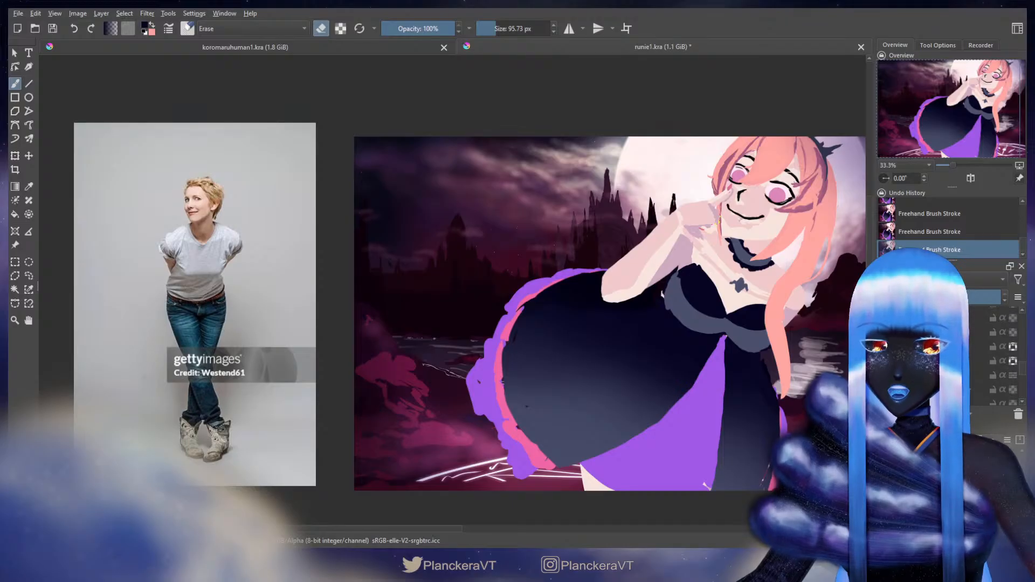
Temporarily hide the dress layers to inspect the stray patch between the arm and torso, and restore the dress.
{"action": "left_click", "coordinate": [884, 360]}
{"action": "left_click", "coordinate": [884, 361]}
{"action": "left_click", "coordinate": [884, 361]}
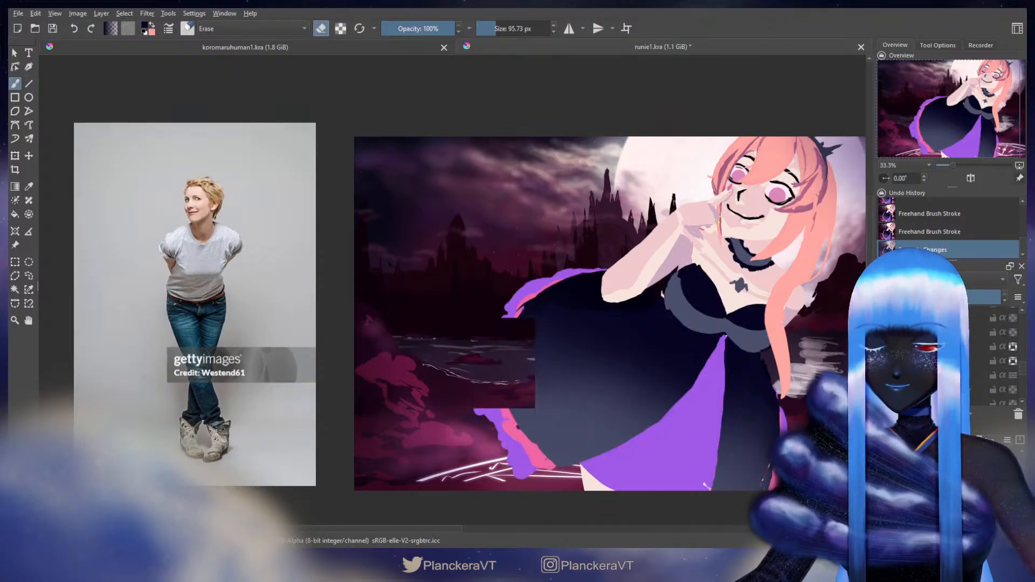
{"action": "scroll", "coordinate": [688, 280], "scroll_direction": "up", "scroll_amount": 8}
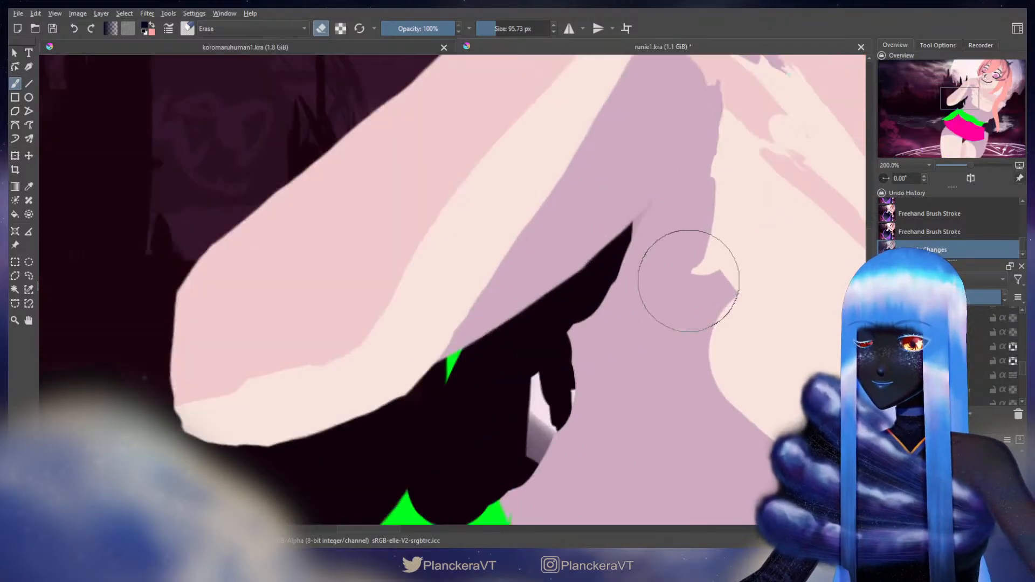
{"action": "key", "text": "ctrl+z"}
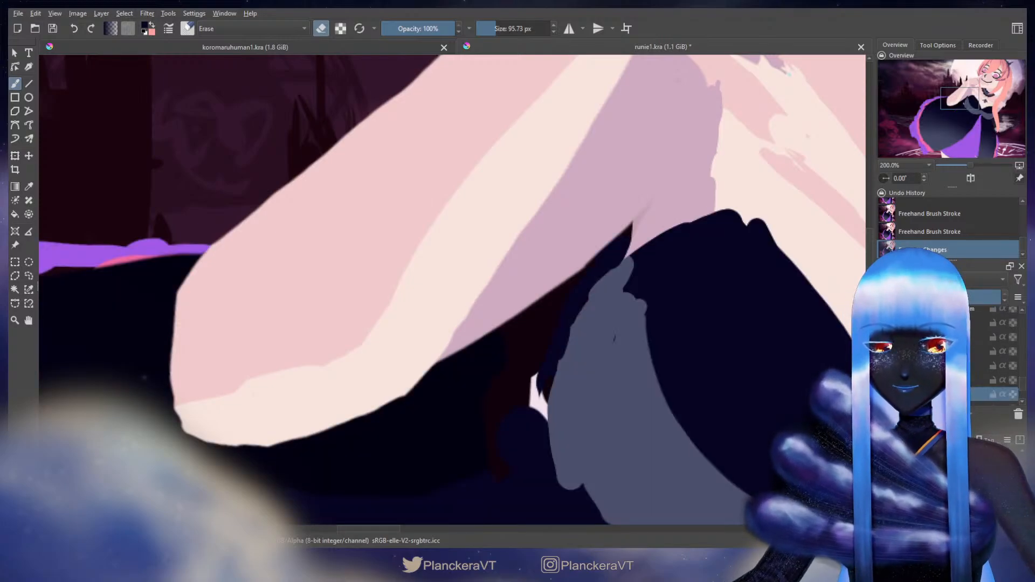
Toggle the hair layers' visibility to check which layer holds the white patch beside the bodice.
{"action": "scroll", "coordinate": [993, 356], "scroll_direction": "down", "scroll_amount": 1}
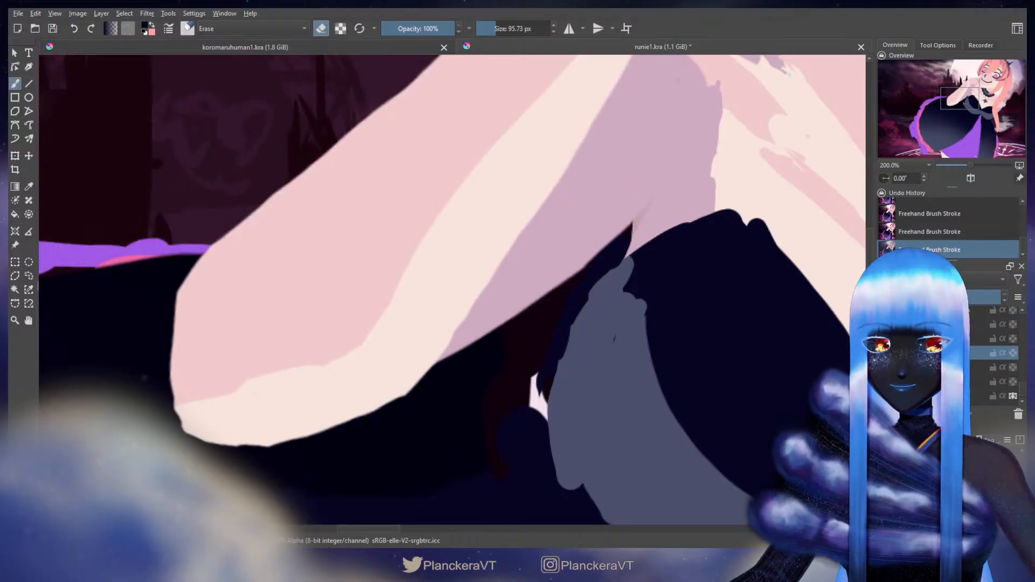
{"action": "scroll", "coordinate": [993, 356], "scroll_direction": "up", "scroll_amount": 1}
{"action": "scroll", "coordinate": [993, 356], "scroll_direction": "down", "scroll_amount": 1}
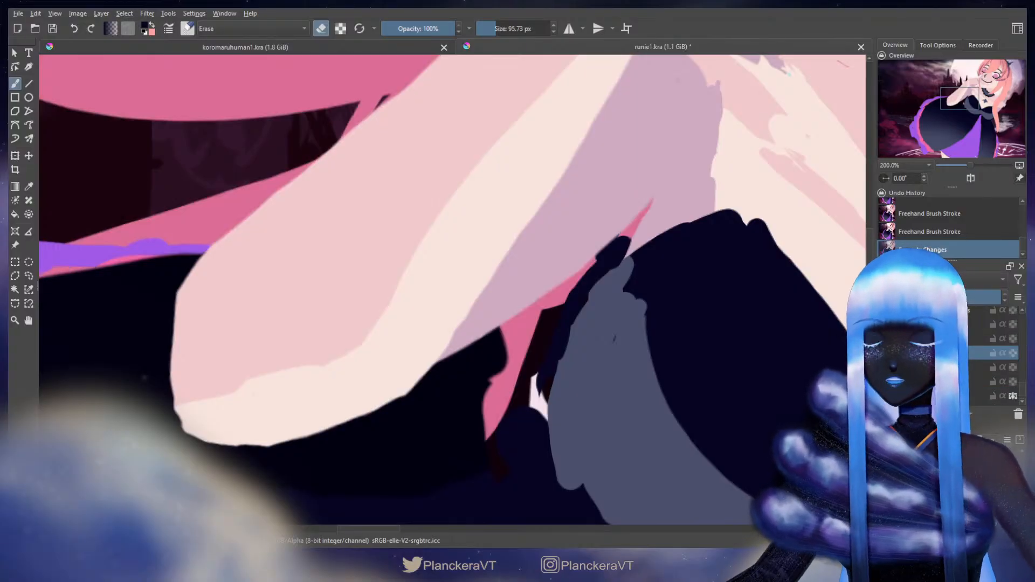
{"action": "scroll", "coordinate": [993, 356], "scroll_direction": "up", "scroll_amount": 2}
{"action": "scroll", "coordinate": [993, 356], "scroll_direction": "up", "scroll_amount": 1}
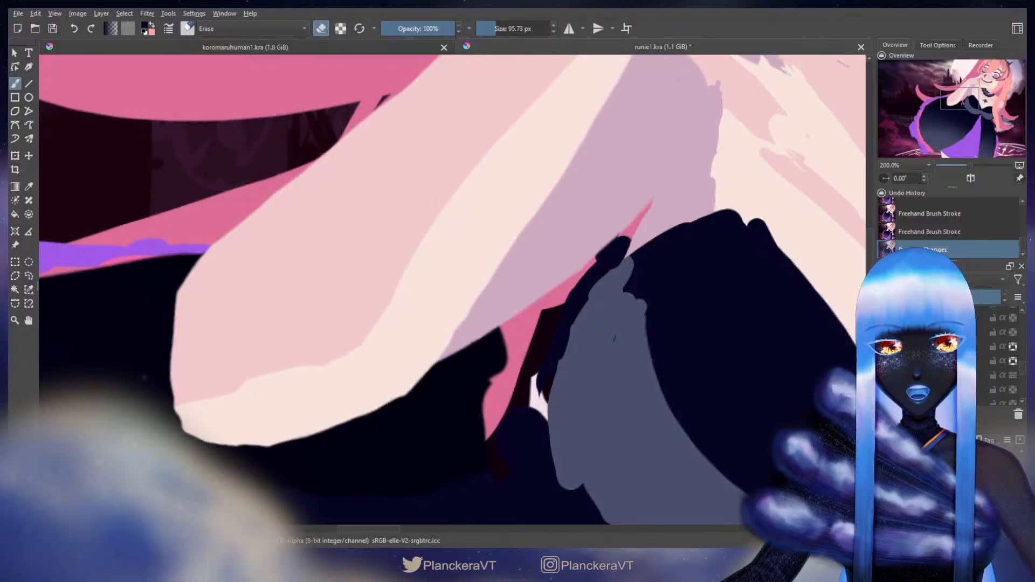
{"action": "scroll", "coordinate": [993, 355], "scroll_direction": "up", "scroll_amount": 3}
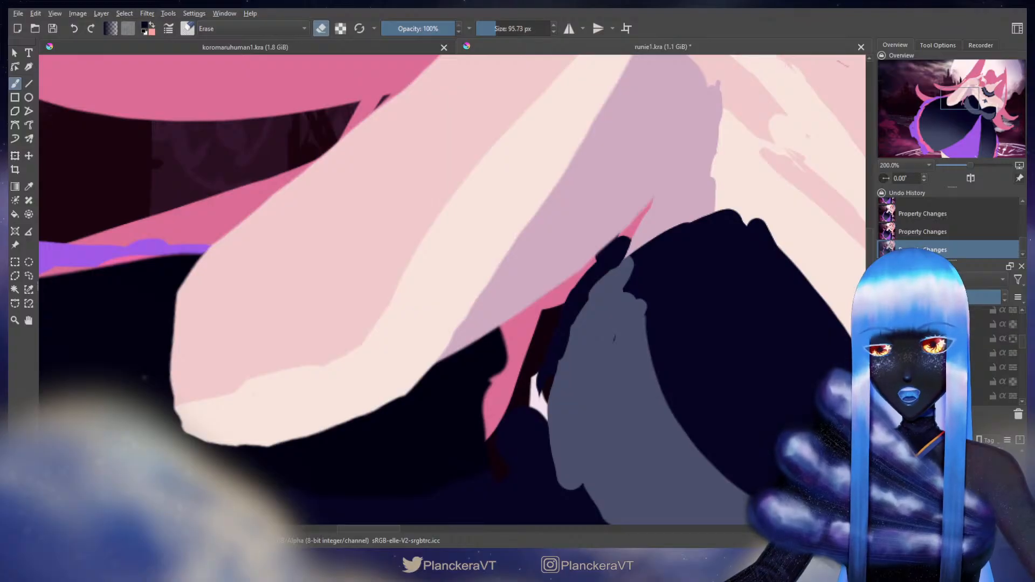
Turn the hidden face and front hair layers back on.
{"action": "scroll", "coordinate": [993, 356], "scroll_direction": "up", "scroll_amount": 1}
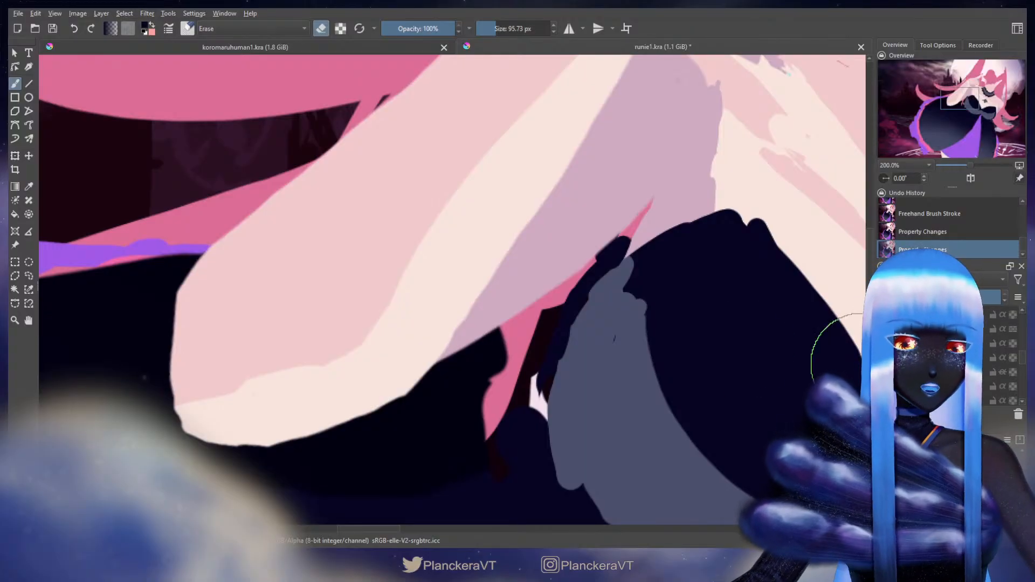
{"action": "scroll", "coordinate": [754, 343], "scroll_direction": "down", "scroll_amount": 5}
{"action": "scroll", "coordinate": [944, 356], "scroll_direction": "up", "scroll_amount": 3}
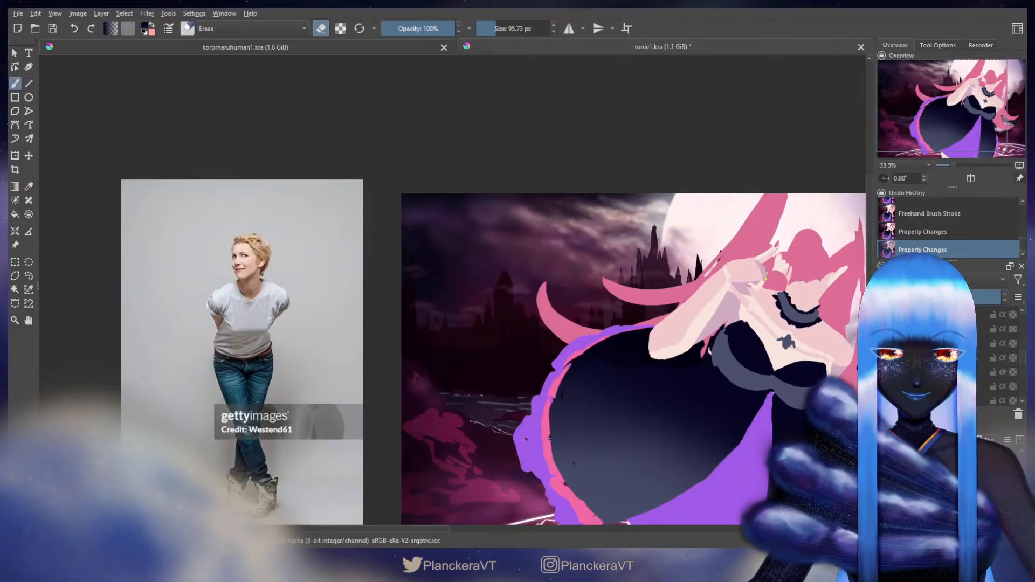
{"action": "scroll", "coordinate": [943, 356], "scroll_direction": "down", "scroll_amount": 3}
{"action": "scroll", "coordinate": [943, 356], "scroll_direction": "down", "scroll_amount": 2}
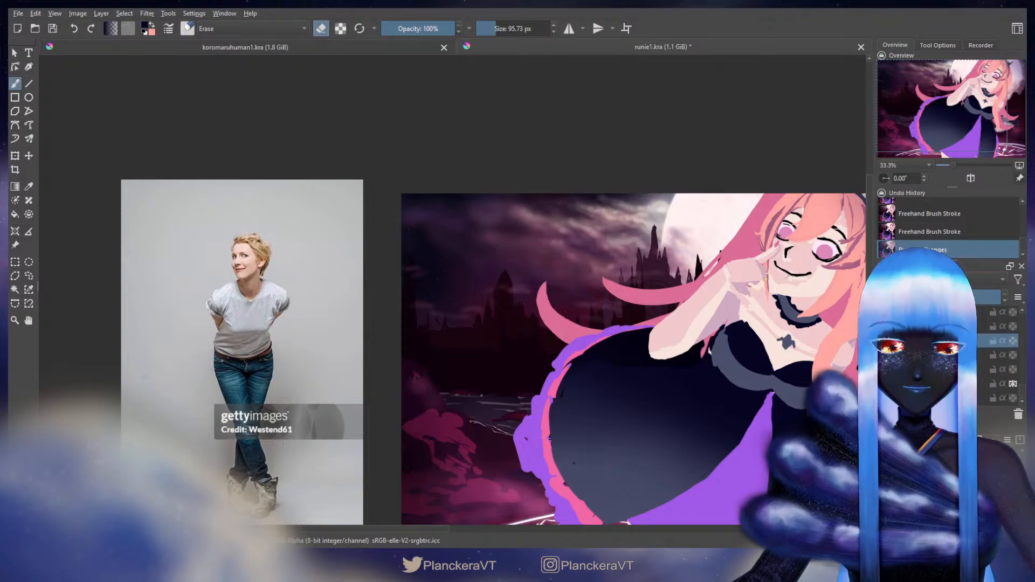
Select the back hair layer and shift it slightly down and to the right behind the character.
{"action": "left_click", "coordinate": [944, 369]}
{"action": "key", "text": "slash"}
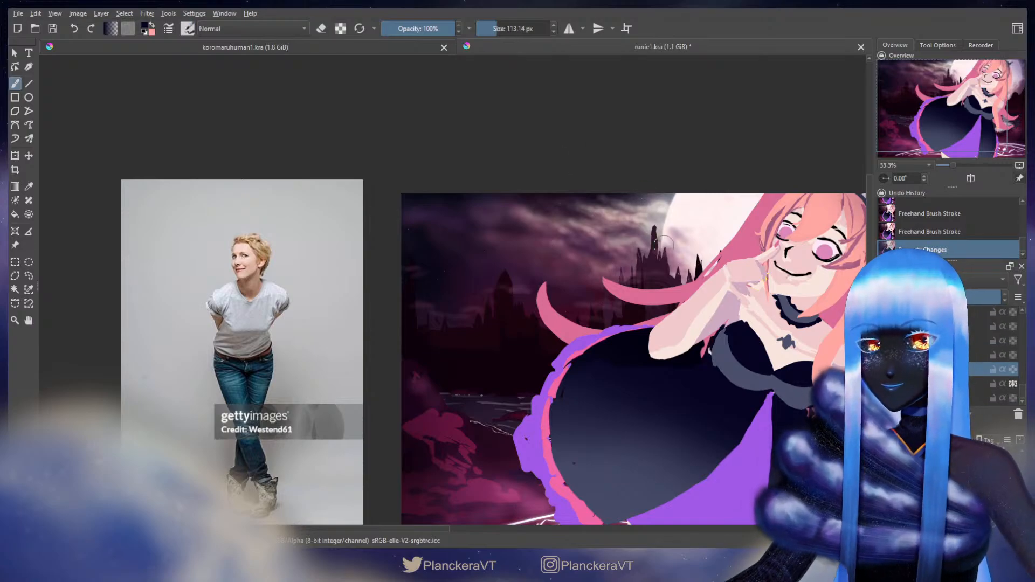
{"action": "left_click_drag", "start_coordinate": [669, 262], "coordinate": [471, 245]}
{"action": "key", "text": "t"}
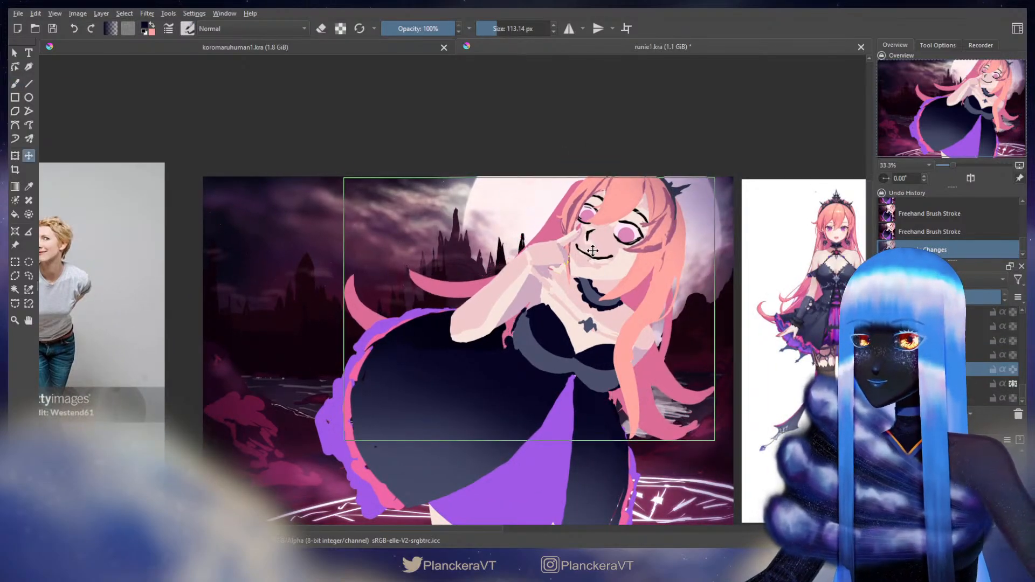
{"action": "left_click_drag", "start_coordinate": [598, 246], "coordinate": [604, 254]}
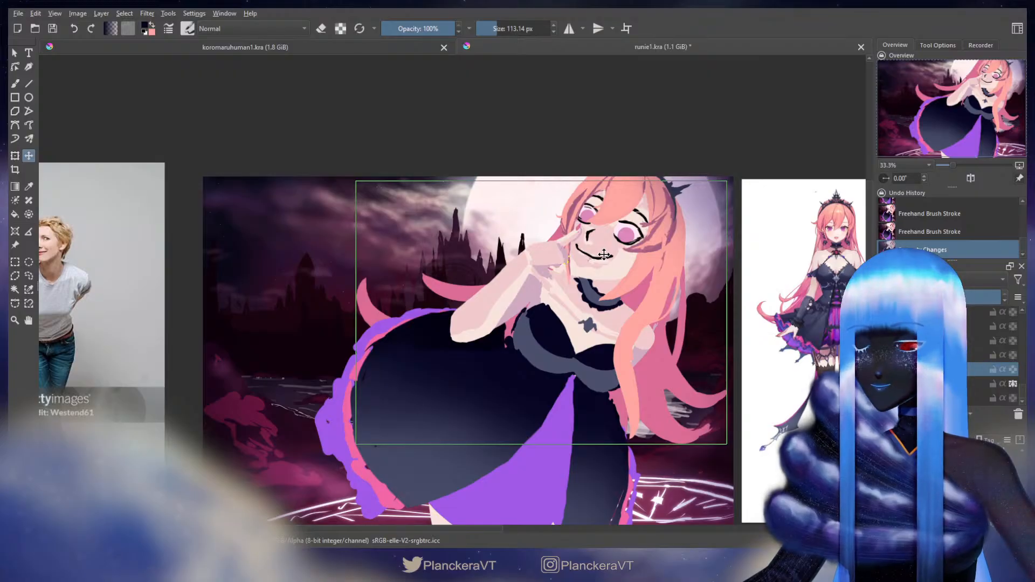
{"action": "key", "text": "b"}
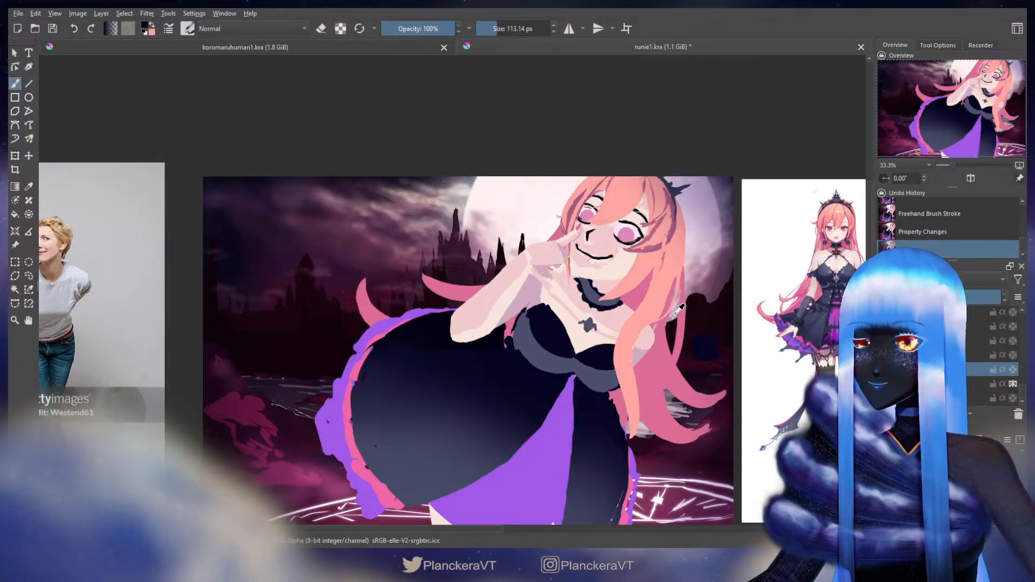
Adjust the fit of the back hair layer behind the character with the Transform tool.
{"action": "key", "text": "t"}
{"action": "left_click_drag", "start_coordinate": [636, 266], "coordinate": [620, 222]}
{"action": "key", "text": "b"}
{"action": "key", "text": "ctrl+t"}
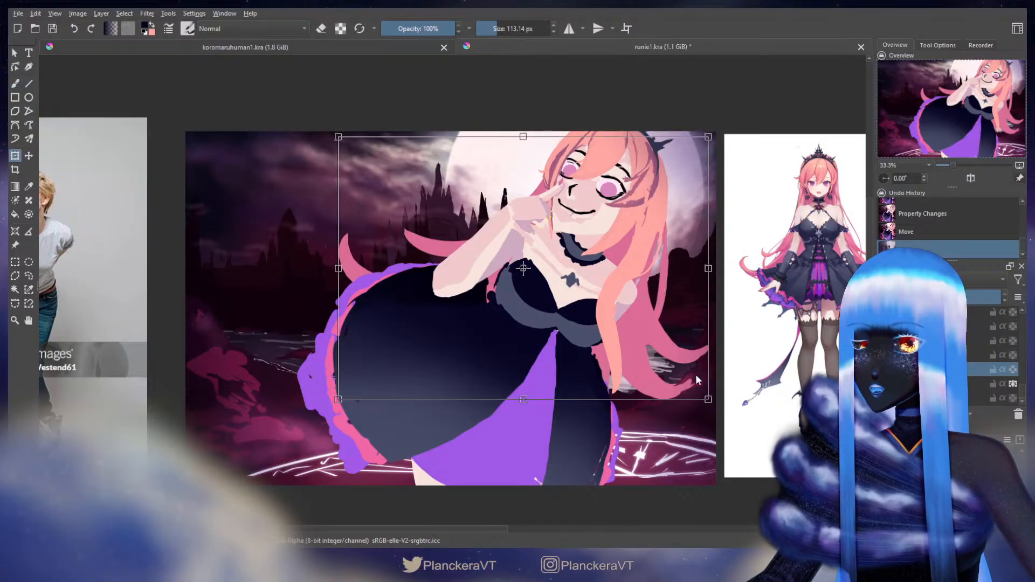
{"action": "key", "text": "b"}
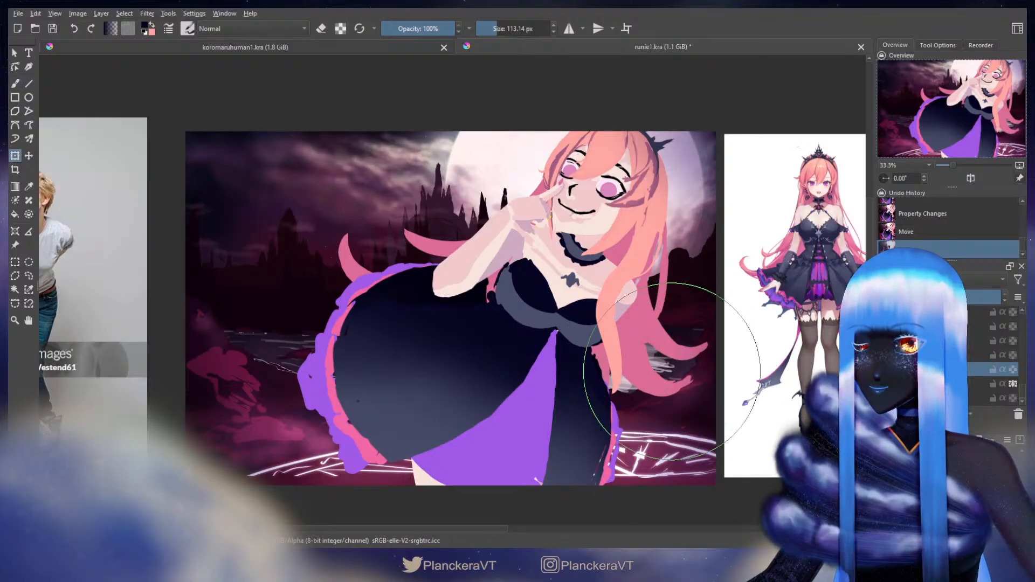
Trim the back hair's lower strands beside the waist with an eraser of about 135 px.
{"action": "left_click_drag", "start_coordinate": [671, 371], "coordinate": [656, 367]}
{"action": "key", "text": "["}
{"action": "key", "text": "b"}
{"action": "key", "text": "e"}
{"action": "left_click_drag", "start_coordinate": [587, 352], "coordinate": [593, 352], "text": "shift"}
{"action": "left_click_drag", "start_coordinate": [587, 353], "coordinate": [600, 371]}
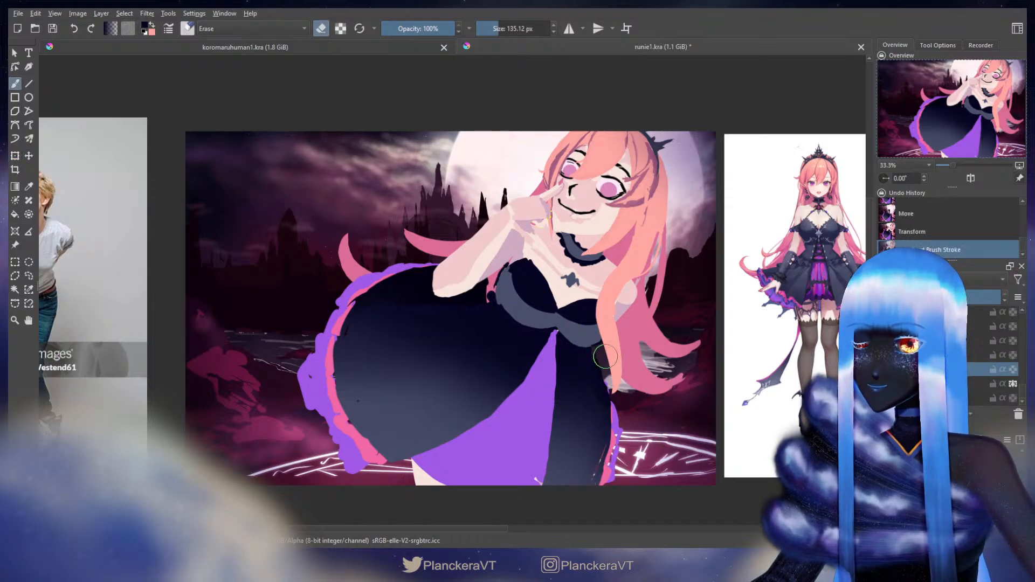
Sample the darker hair pink and fill in the back hair beside the waist with a 190.79 px brush.
{"action": "key", "text": "e"}
{"action": "left_click", "coordinate": [628, 346], "text": "ctrl"}
{"action": "key", "text": "bracketright"}
{"action": "left_click_drag", "start_coordinate": [612, 324], "coordinate": [605, 370]}
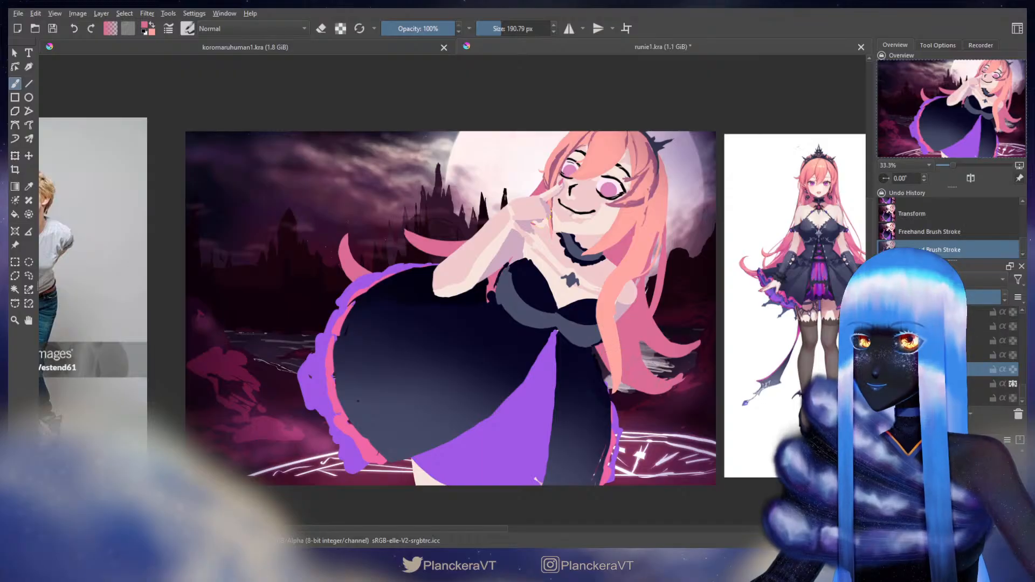
{"action": "left_click_drag", "start_coordinate": [625, 313], "coordinate": [636, 327]}
Transform the back hair layer so its outer strand tips sit slightly further inward.
{"action": "left_click_drag", "start_coordinate": [561, 286], "coordinate": [659, 349]}
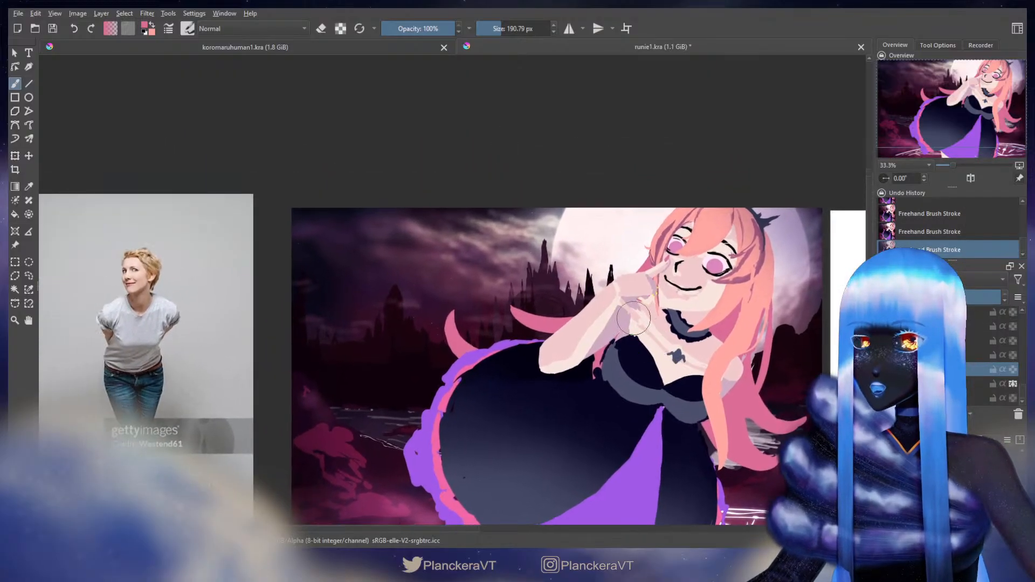
{"action": "left_click_drag", "start_coordinate": [620, 319], "coordinate": [622, 330]}
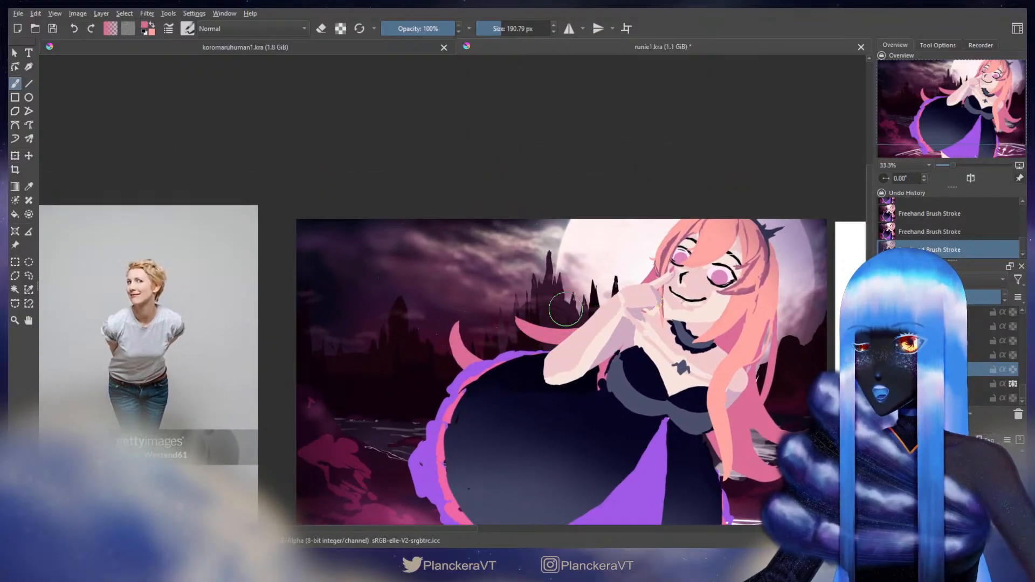
{"action": "key", "text": "ctrl+t"}
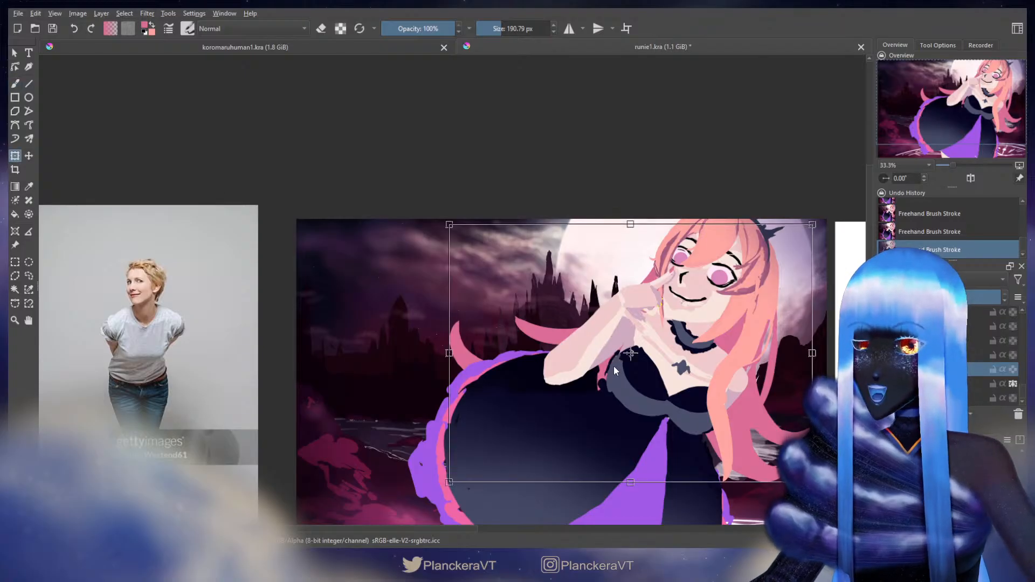
{"action": "key", "text": "Escape"}
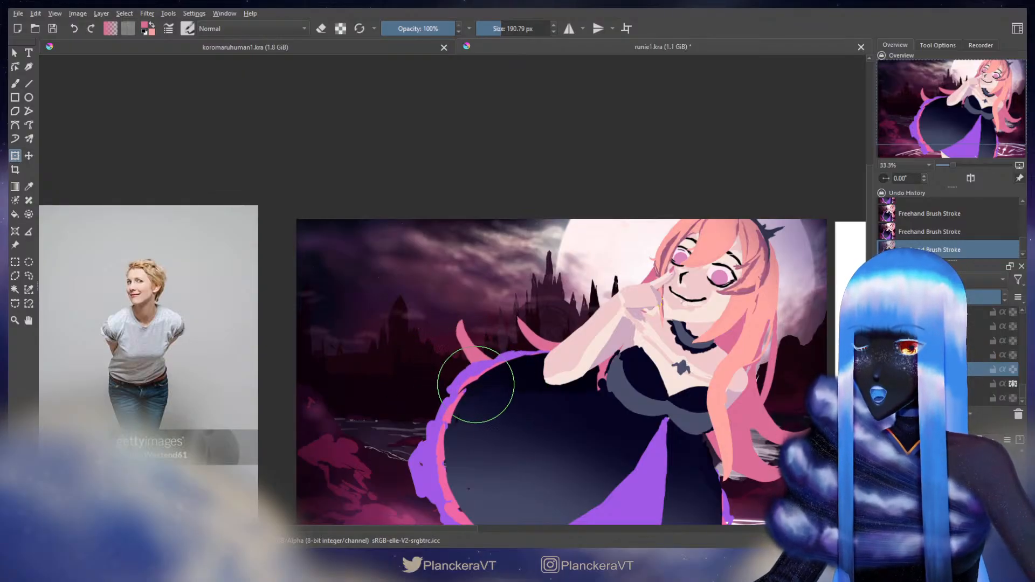
Erase the outermost back hair strand above the skirt's ruffled edge.
{"action": "key", "text": "b"}
{"action": "key", "text": "e"}
{"action": "mouse_move", "coordinate": [475, 369]}
{"action": "left_mouse_down"}
{"action": "mouse_move", "coordinate": [493, 381]}
{"action": "mouse_move", "coordinate": [481, 318]}
{"action": "left_mouse_up"}
{"action": "key", "text": "e"}
Try painting replacement hair strands sweeping out from behind the raised forearm.
{"action": "key", "text": "ctrl+z"}
{"action": "left_click_drag", "start_coordinate": [555, 361], "coordinate": [481, 318]}
{"action": "key", "text": "ctrl+z"}
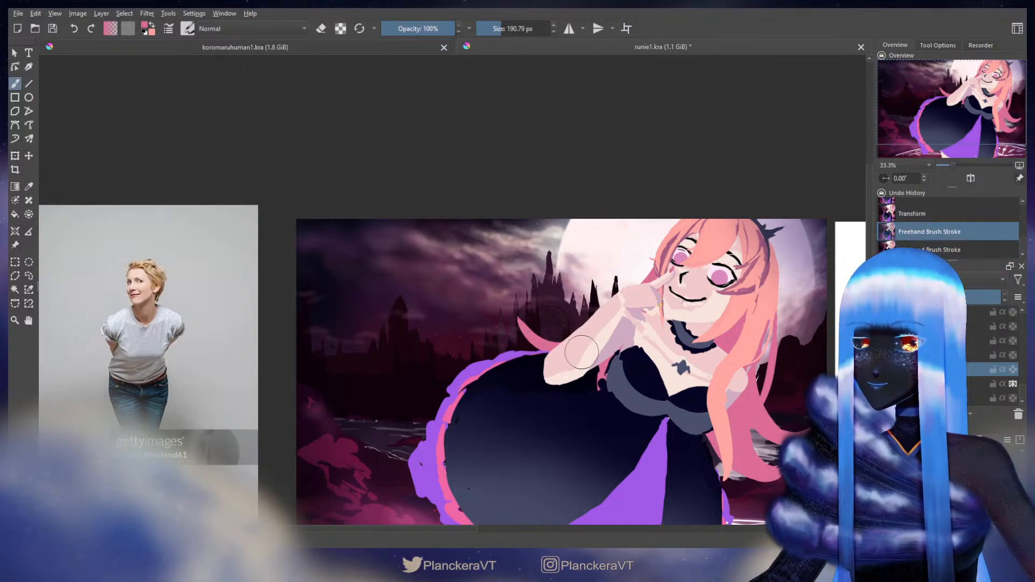
{"action": "left_click_drag", "start_coordinate": [642, 314], "coordinate": [569, 302]}
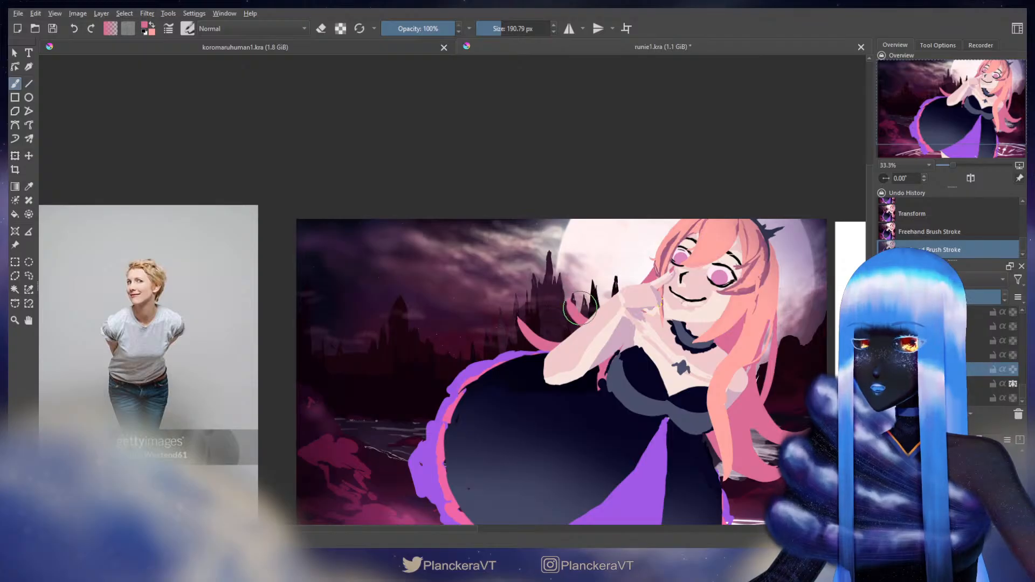
{"action": "key", "text": "ctrl+z"}
Paint a broad upswept hair strand from behind the elbow and a short one beside the forearm.
{"action": "left_click_drag", "start_coordinate": [615, 328], "coordinate": [473, 322]}
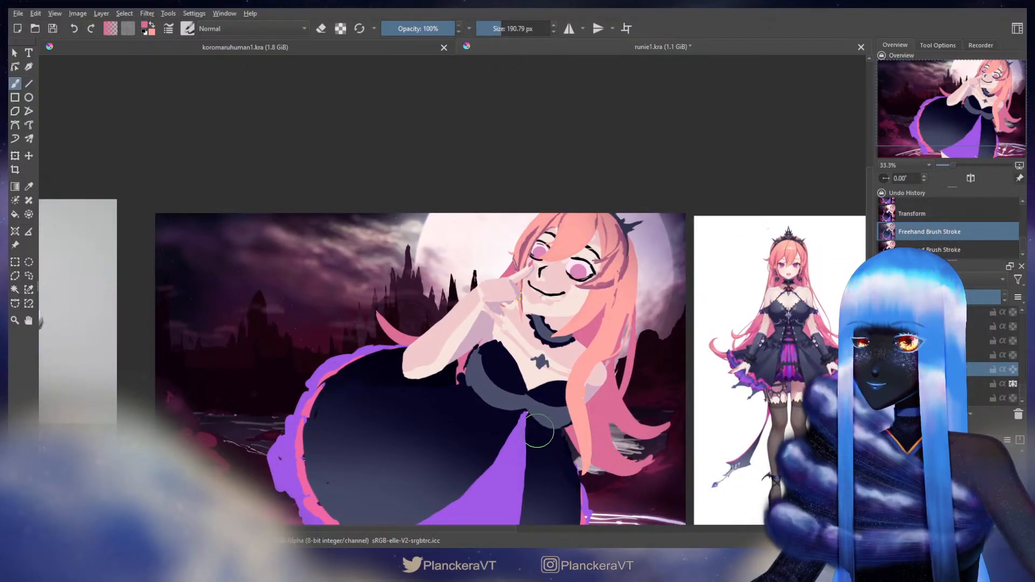
{"action": "key", "text": "ctrl+shift+z"}
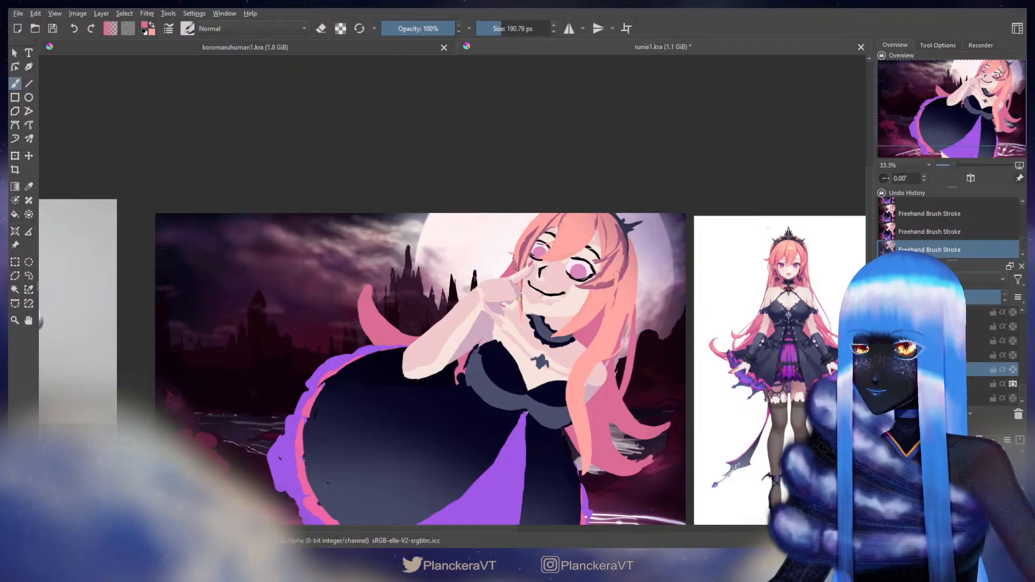
{"action": "key", "text": "e"}
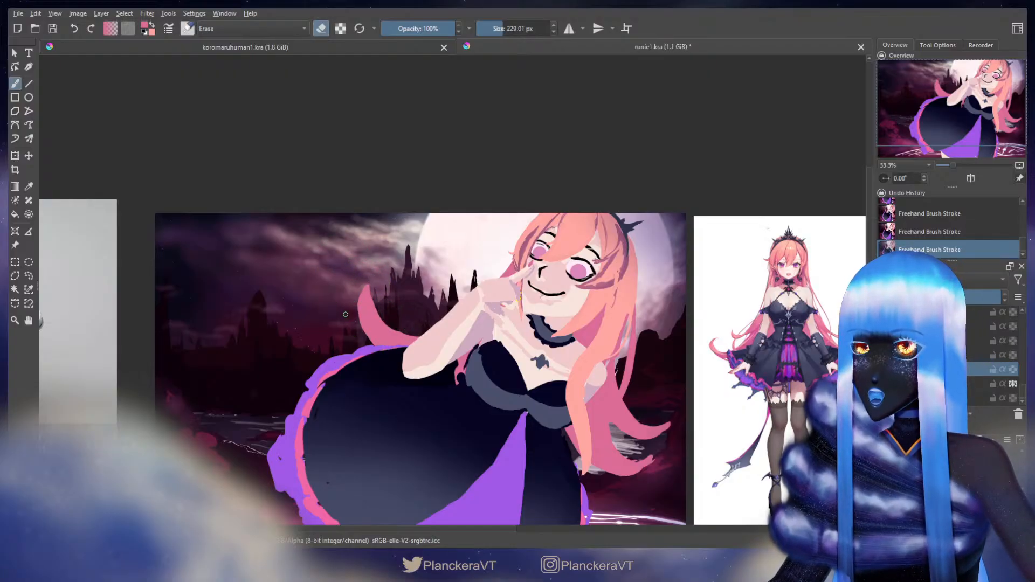
{"action": "key", "text": "e"}
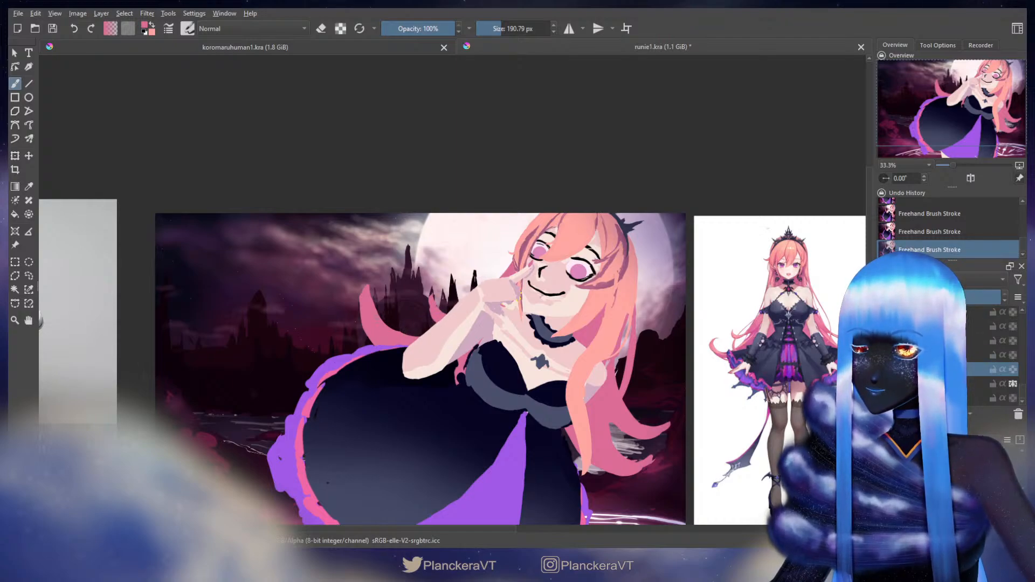
Slim the upswept strand with the eraser and repaint its tip with a 104.29 px brush.
{"action": "key", "text": "e"}
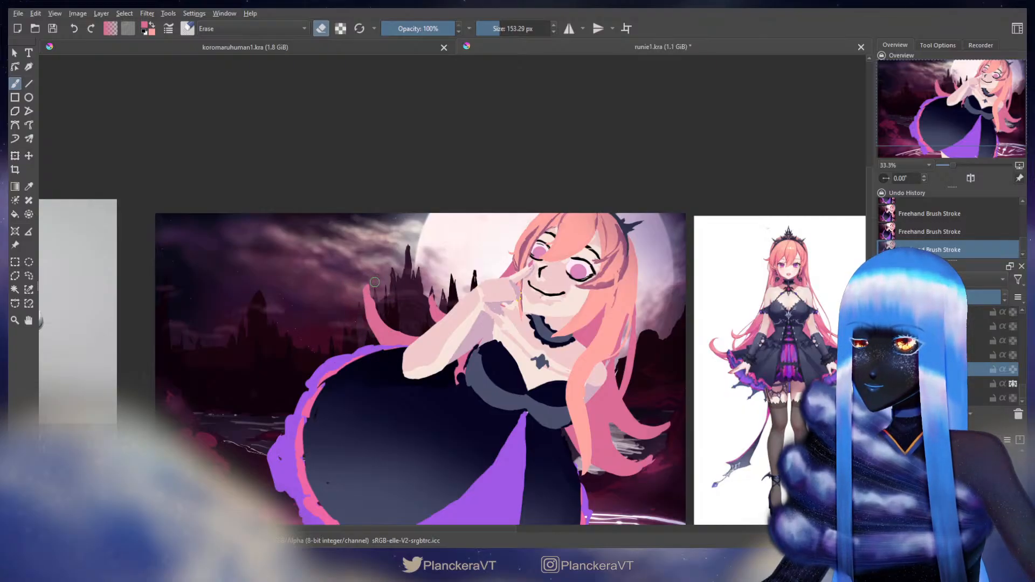
{"action": "key", "text": "e"}
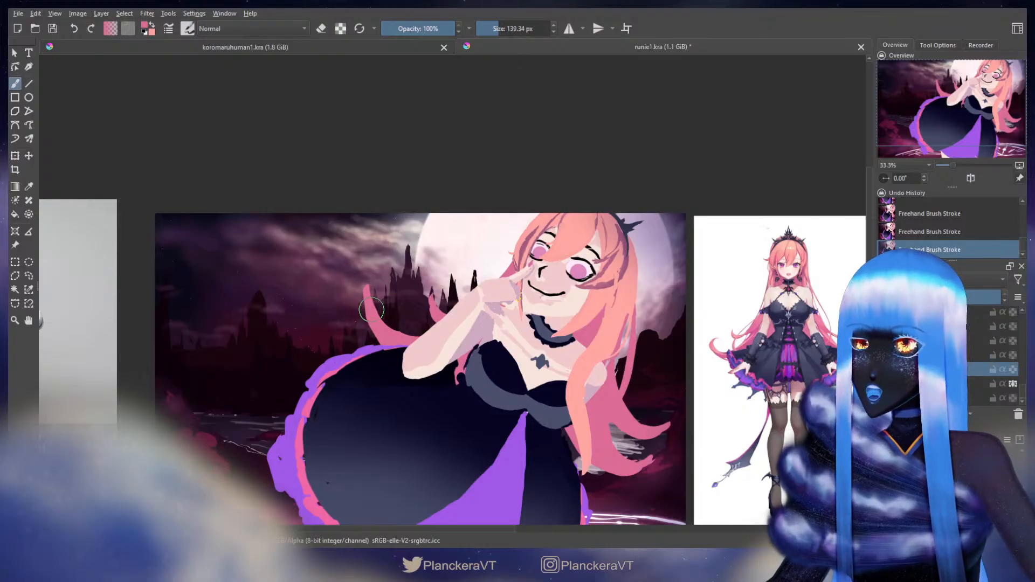
{"action": "key", "text": "ctrl+z"}
{"action": "key", "text": "ctrl+z"}
{"action": "left_click_drag", "start_coordinate": [388, 319], "coordinate": [385, 323], "text": "shift"}
{"action": "key", "text": "ctrl+z"}
{"action": "left_click_drag", "start_coordinate": [385, 323], "coordinate": [376, 305]}
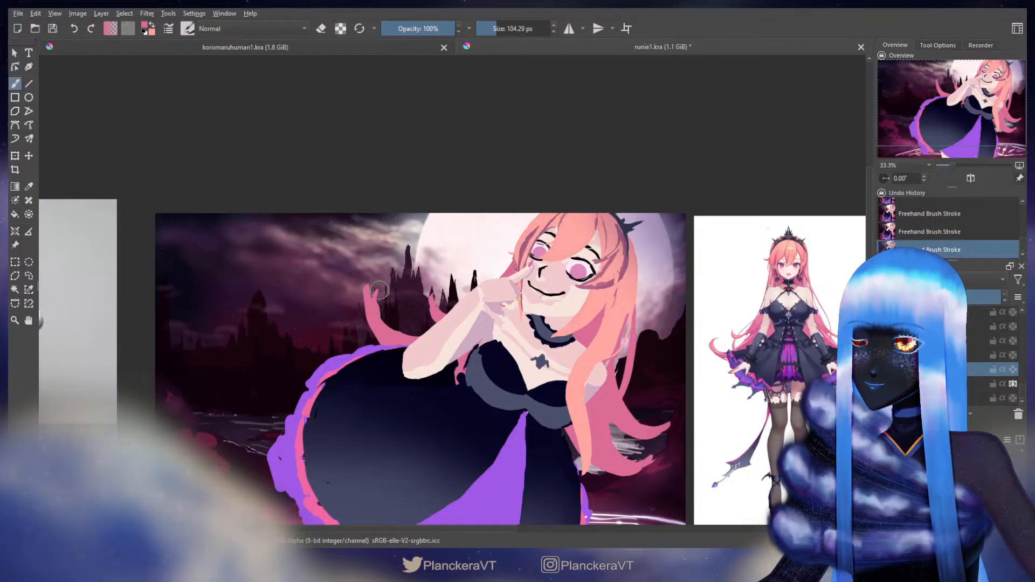
Erase the forked end of the upswept strand to shape it into a single curved point.
{"action": "key", "text": "e"}
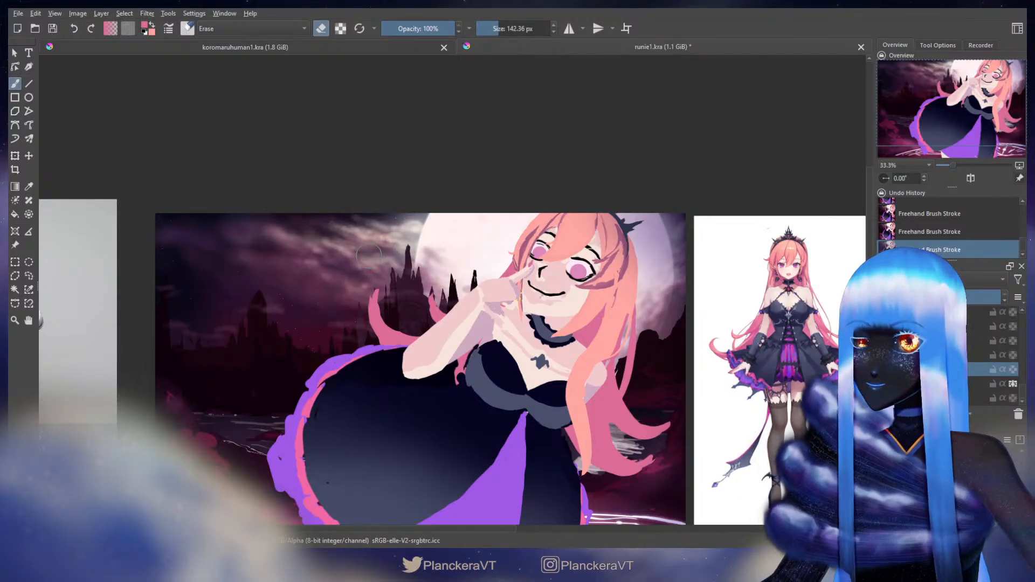
{"action": "key", "text": "bracketleft"}
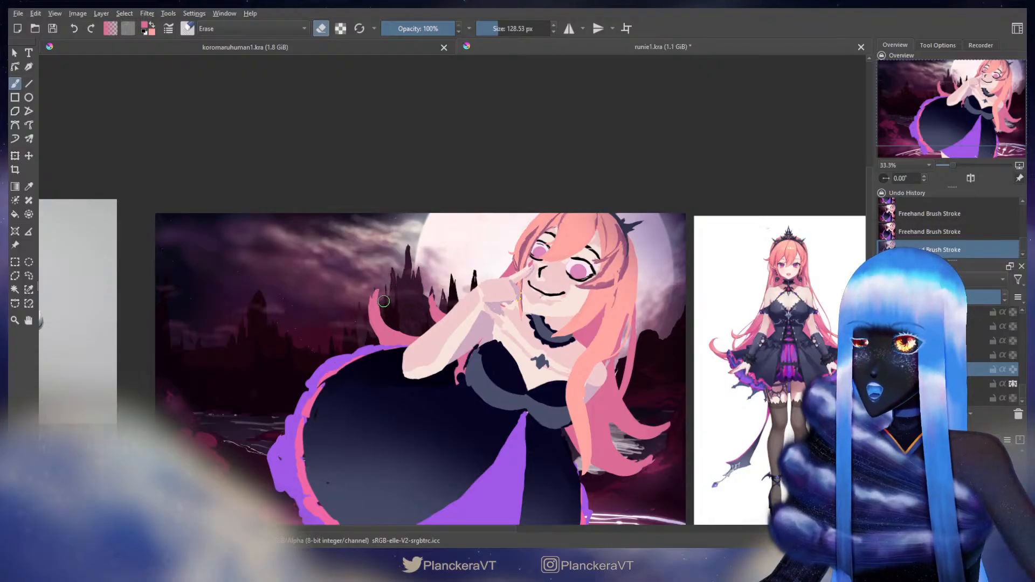
{"action": "key", "text": "e"}
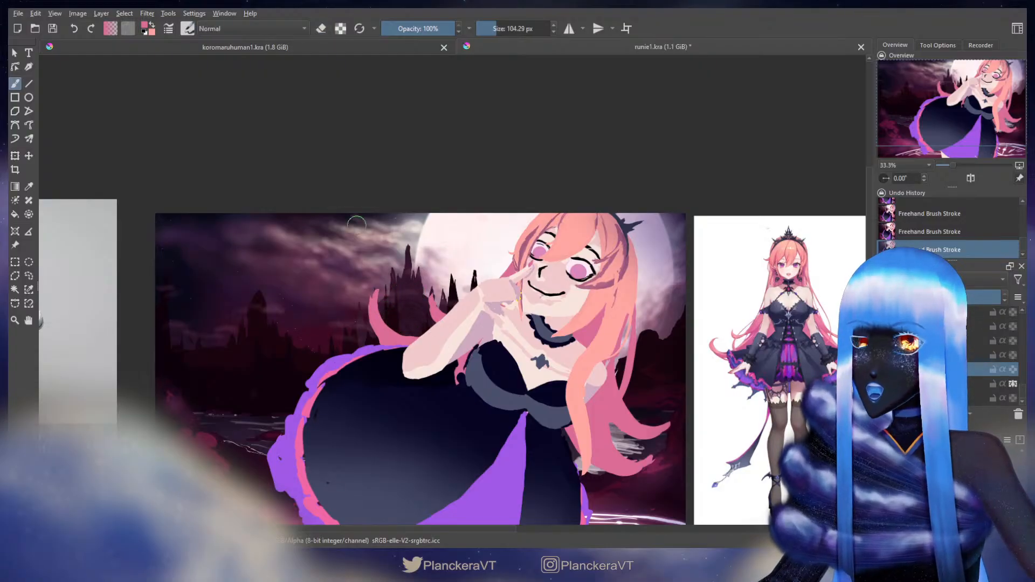
{"action": "key", "text": "bracketleft"}
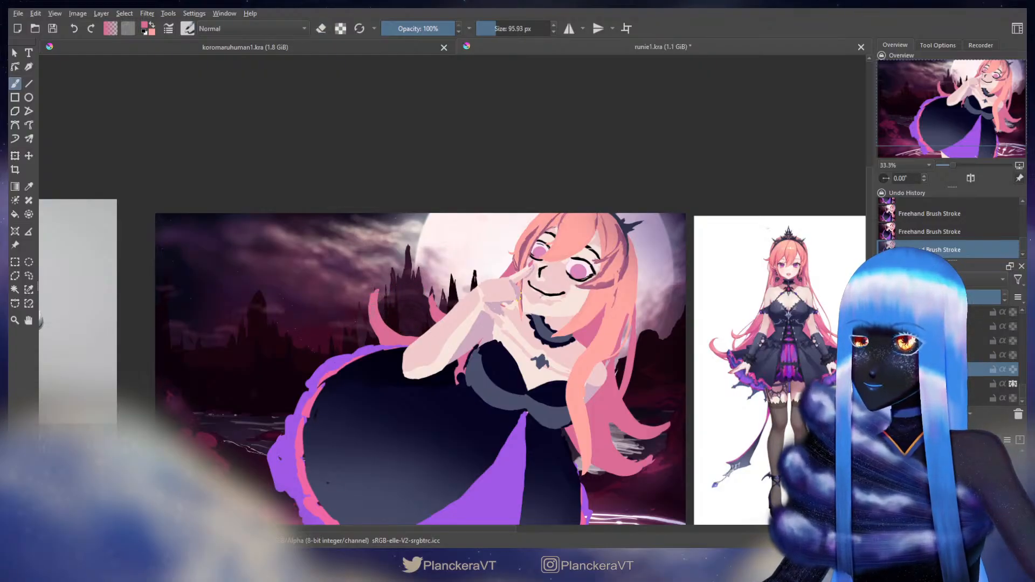
{"action": "left_click_drag", "start_coordinate": [444, 373], "coordinate": [462, 325]}
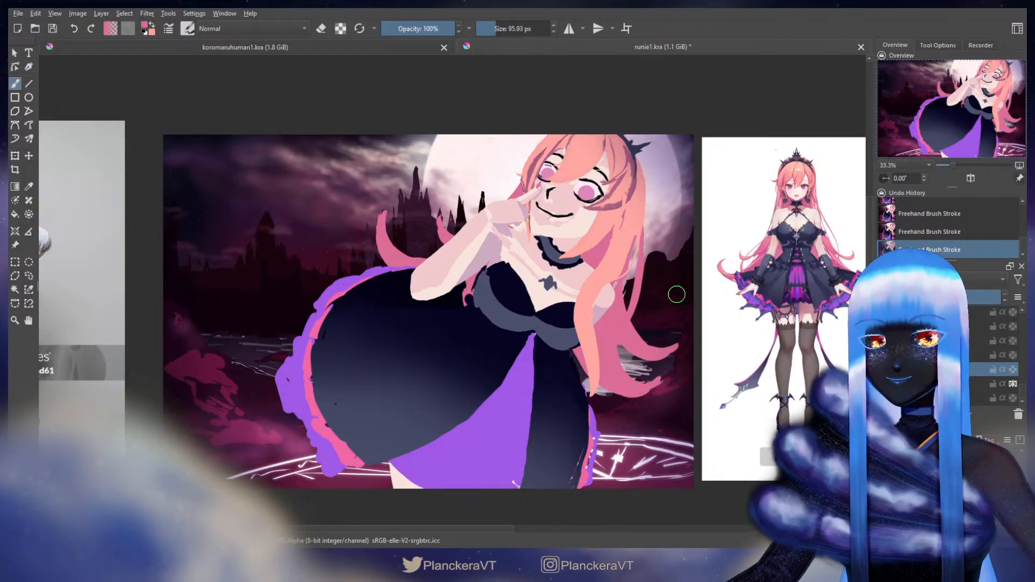
Transform the skirt to make it narrower, pulling its flared outer side in toward the body.
{"action": "scroll", "coordinate": [627, 291], "scroll_direction": "down", "scroll_amount": 3}
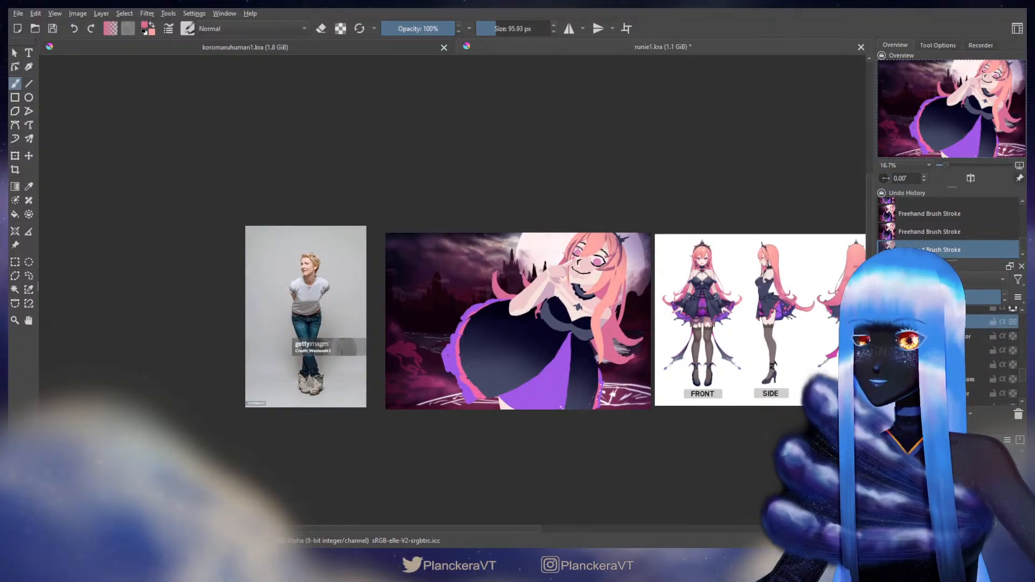
{"action": "key", "text": "ctrl+t"}
{"action": "key", "text": "Escape"}
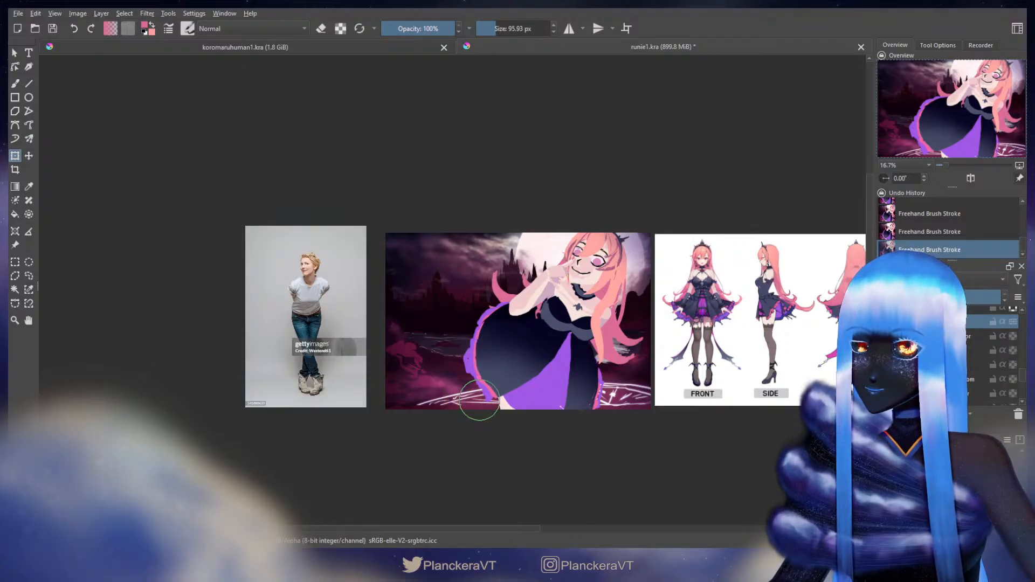
{"action": "key", "text": "b"}
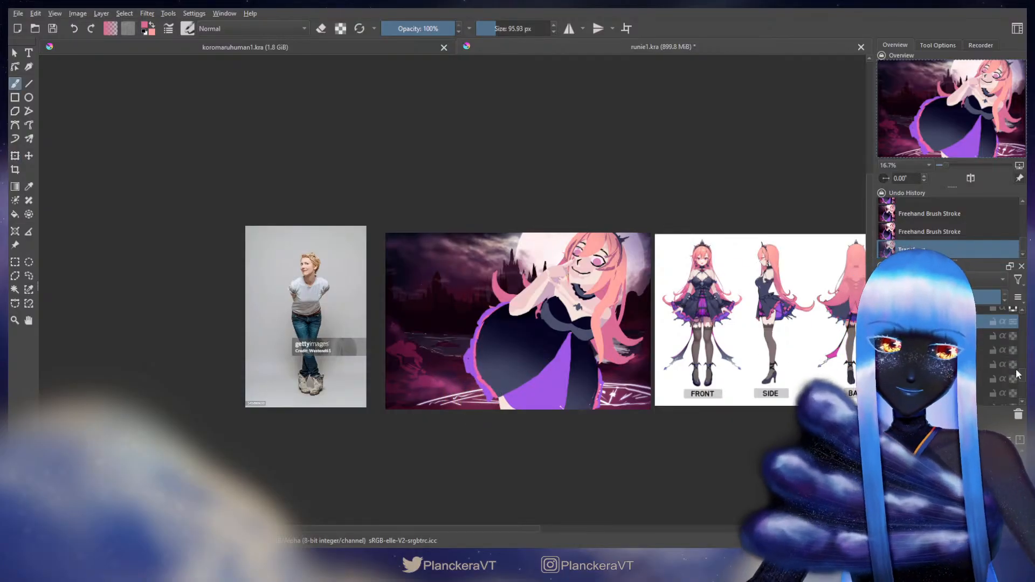
Select the back hair layer again and touch it up with a 128.53 px eraser.
{"action": "scroll", "coordinate": [1018, 373], "scroll_direction": "up", "scroll_amount": 3}
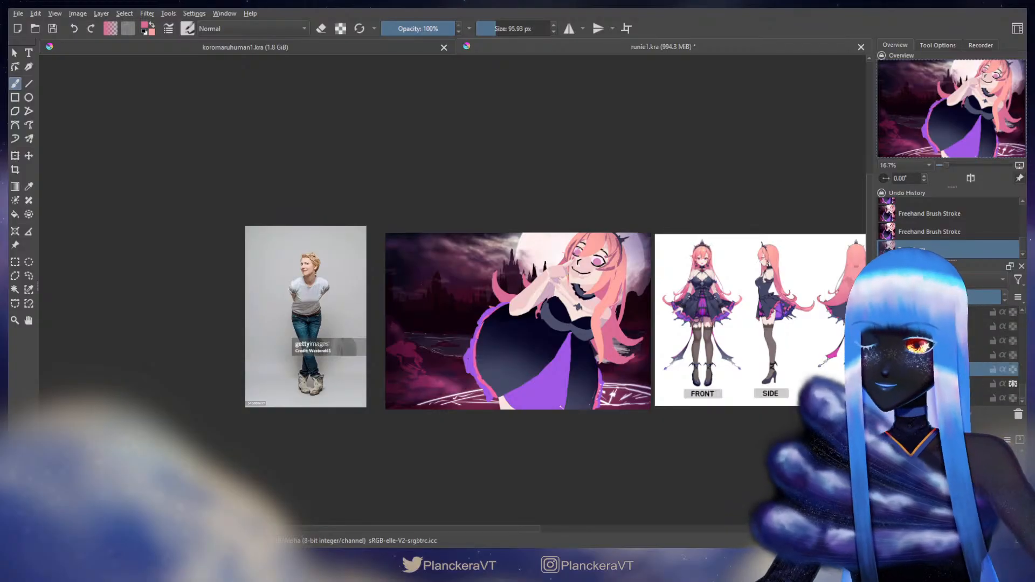
{"action": "key", "text": "e"}
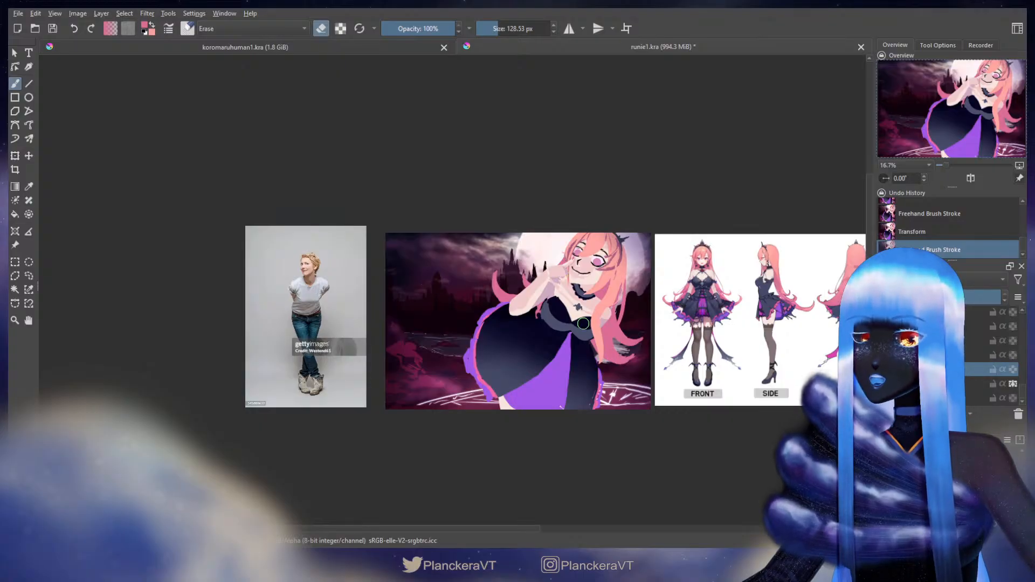
Select a layer higher in the stack and apply a slight transform to its artwork beside the narrowed skirt.
{"action": "left_click_drag", "start_coordinate": [1024, 391], "coordinate": [1023, 375]}
{"action": "left_click", "coordinate": [969, 324]}
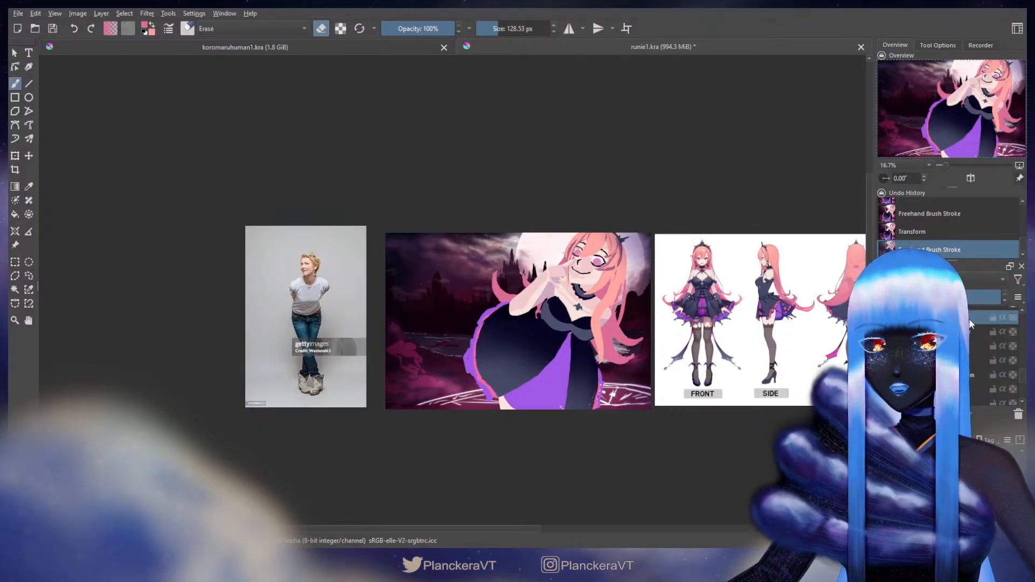
{"action": "key", "text": "e"}
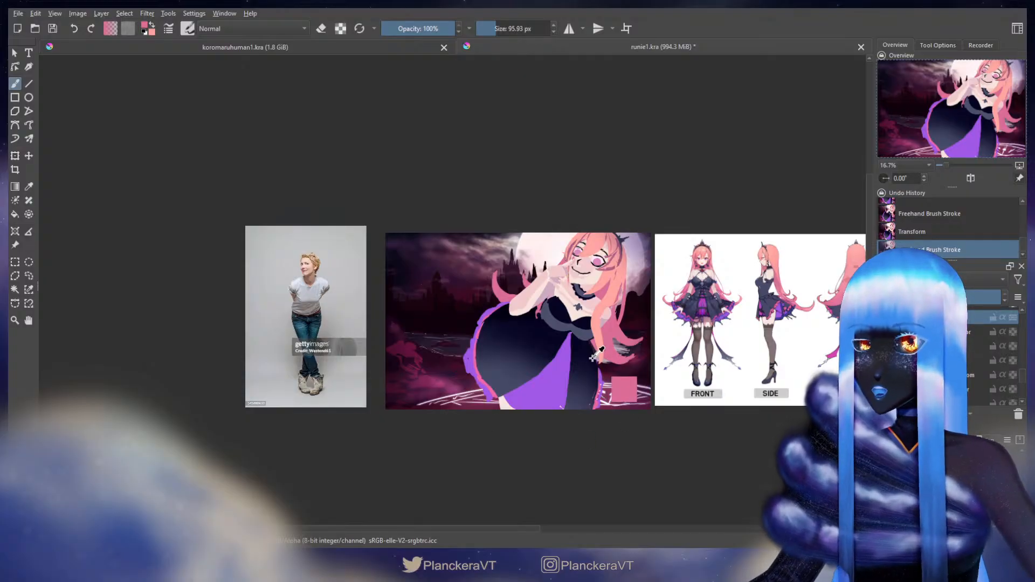
{"action": "key", "text": "ctrl+t"}
{"action": "key", "text": "b"}
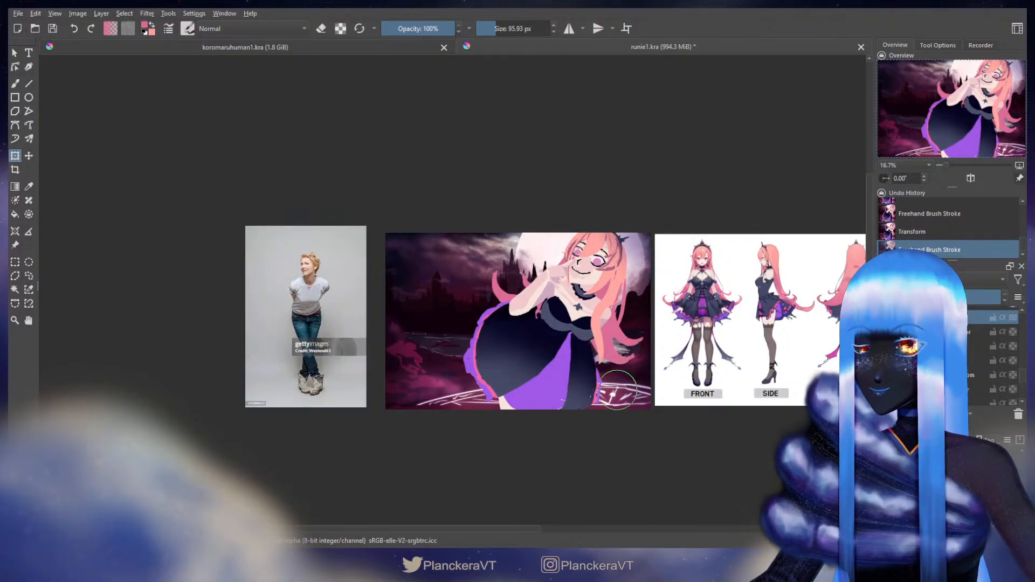
{"action": "key", "text": "b"}
{"action": "left_click_drag", "start_coordinate": [664, 375], "coordinate": [660, 377]}
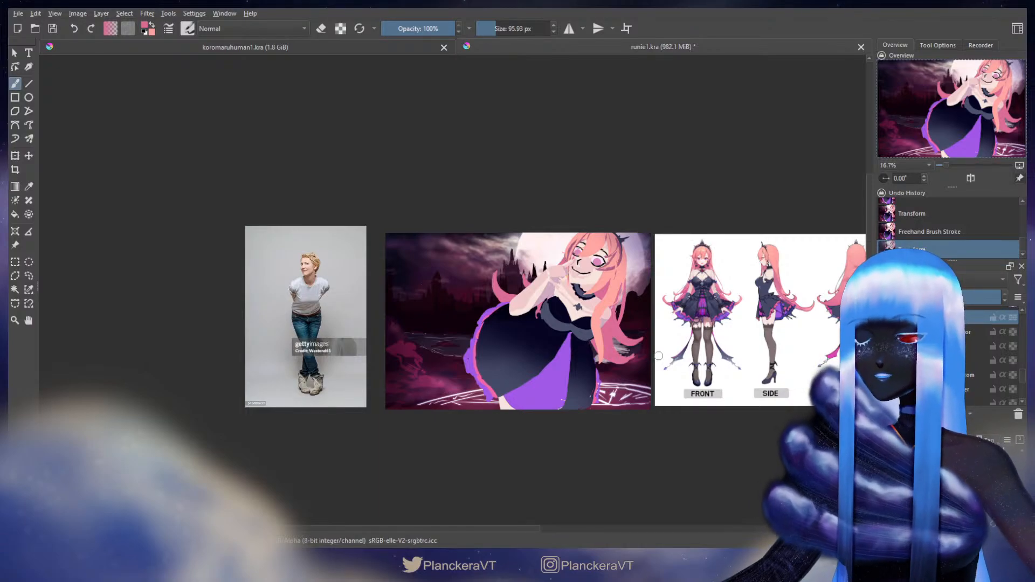
Examine the dress on the reference sheet's front and side views, focusing on the skirt layers, waist and ruffled hem.
{"action": "scroll", "coordinate": [684, 356], "scroll_direction": "up", "scroll_amount": 3}
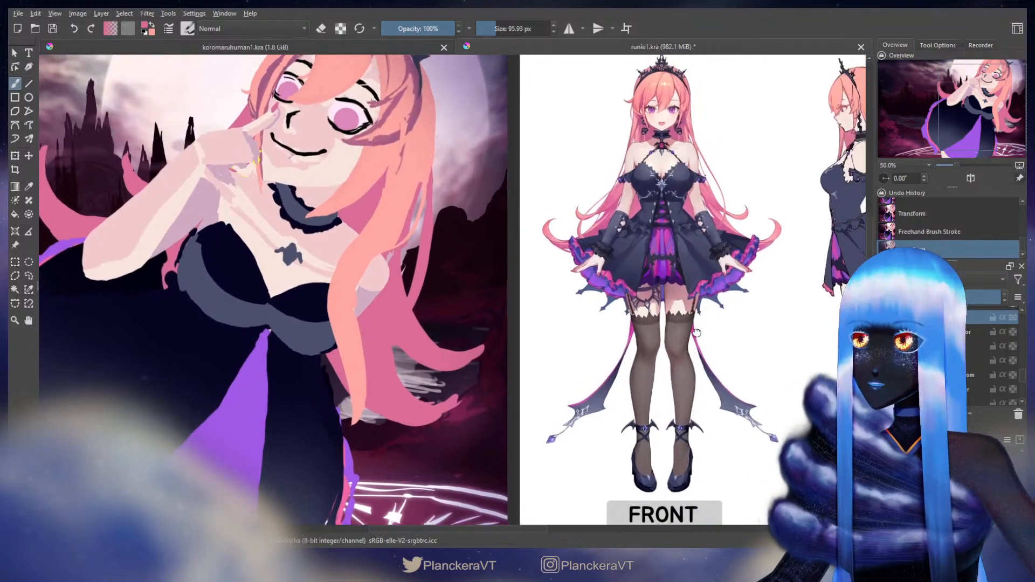
{"action": "left_click_drag", "start_coordinate": [684, 356], "coordinate": [650, 404]}
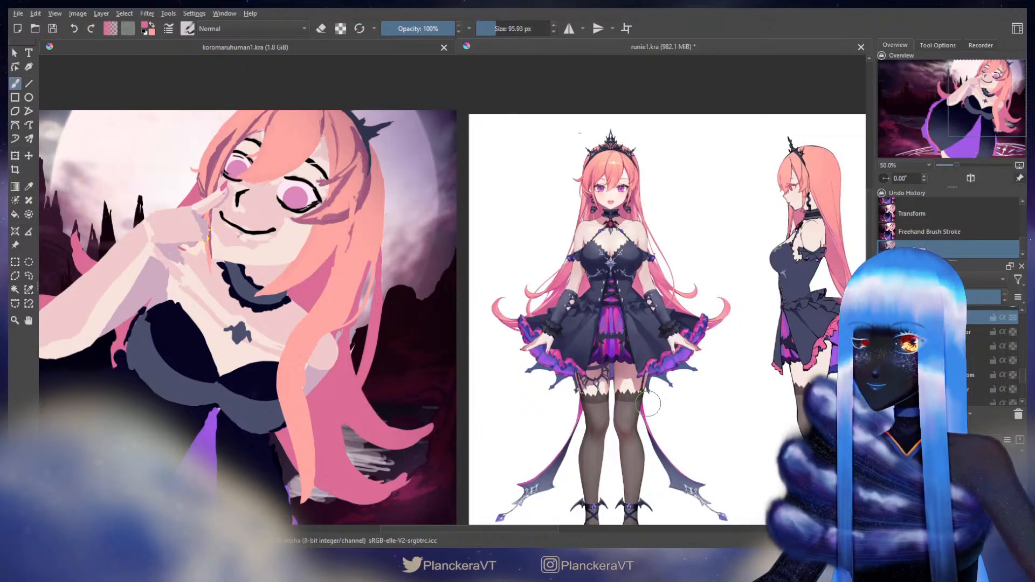
{"action": "left_click_drag", "start_coordinate": [729, 335], "coordinate": [677, 342]}
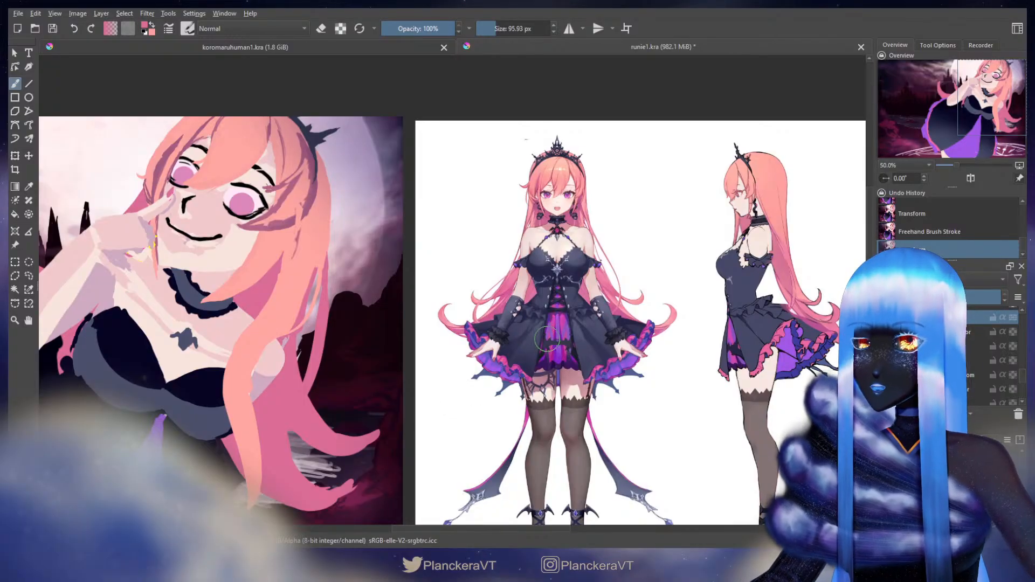
{"action": "scroll", "coordinate": [546, 339], "scroll_direction": "up", "scroll_amount": 3}
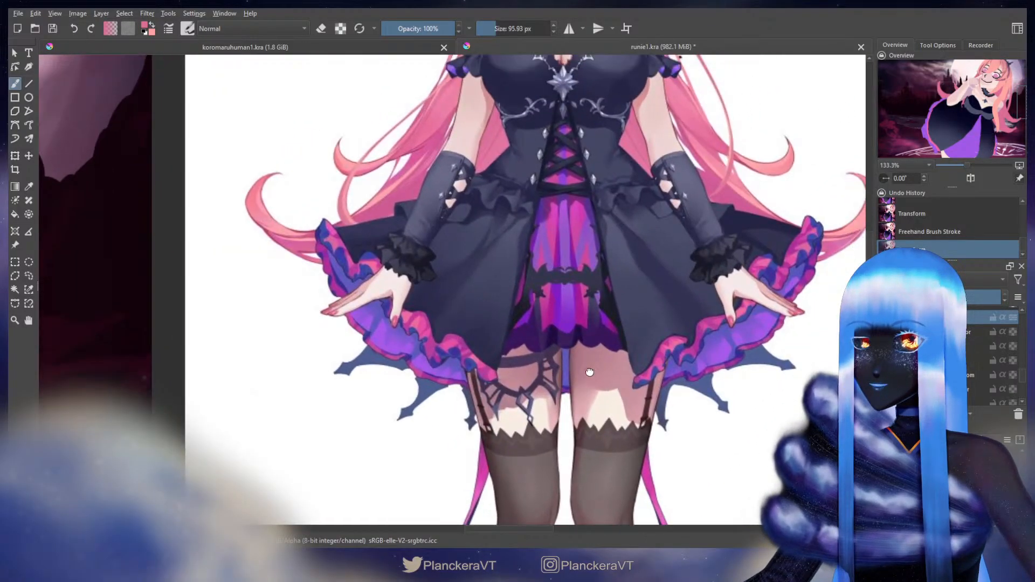
{"action": "left_click_drag", "start_coordinate": [589, 372], "coordinate": [535, 387]}
{"action": "left_click_drag", "start_coordinate": [622, 379], "coordinate": [582, 379]}
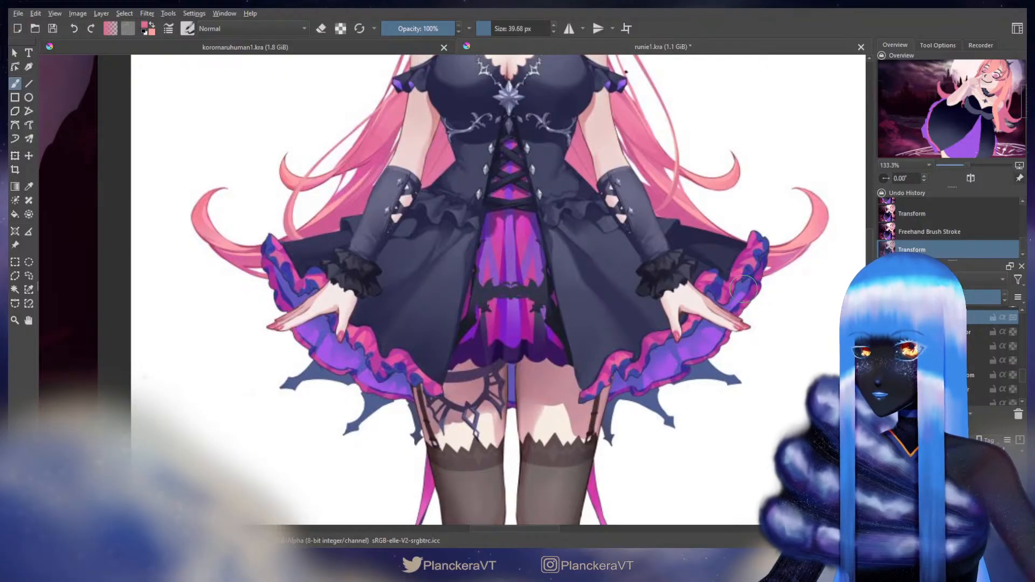
{"action": "left_click_drag", "start_coordinate": [421, 345], "coordinate": [283, 361]}
{"action": "left_click_drag", "start_coordinate": [667, 287], "coordinate": [470, 289]}
{"action": "left_click_drag", "start_coordinate": [587, 290], "coordinate": [466, 305]}
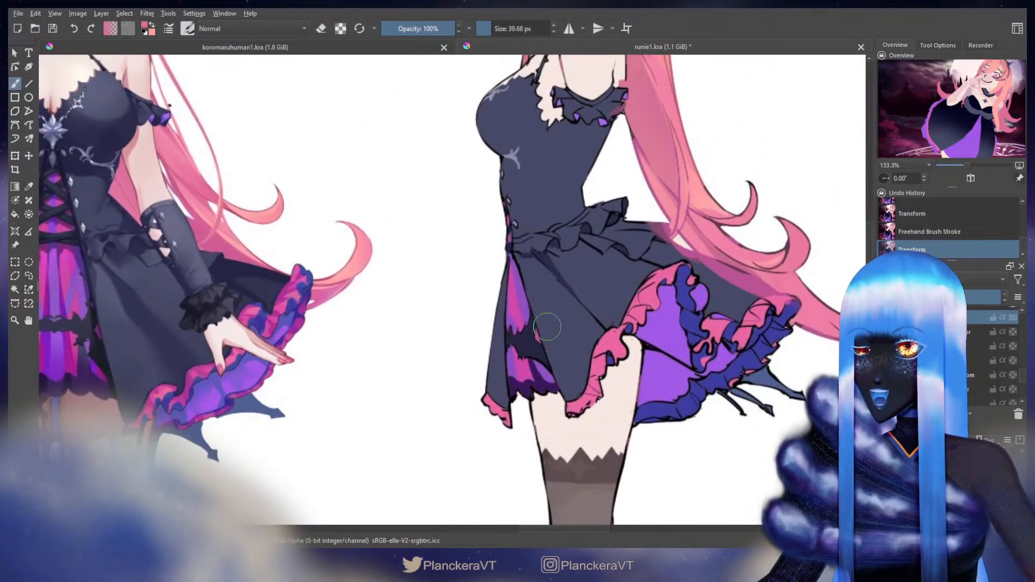
{"action": "left_click_drag", "start_coordinate": [584, 331], "coordinate": [500, 341]}
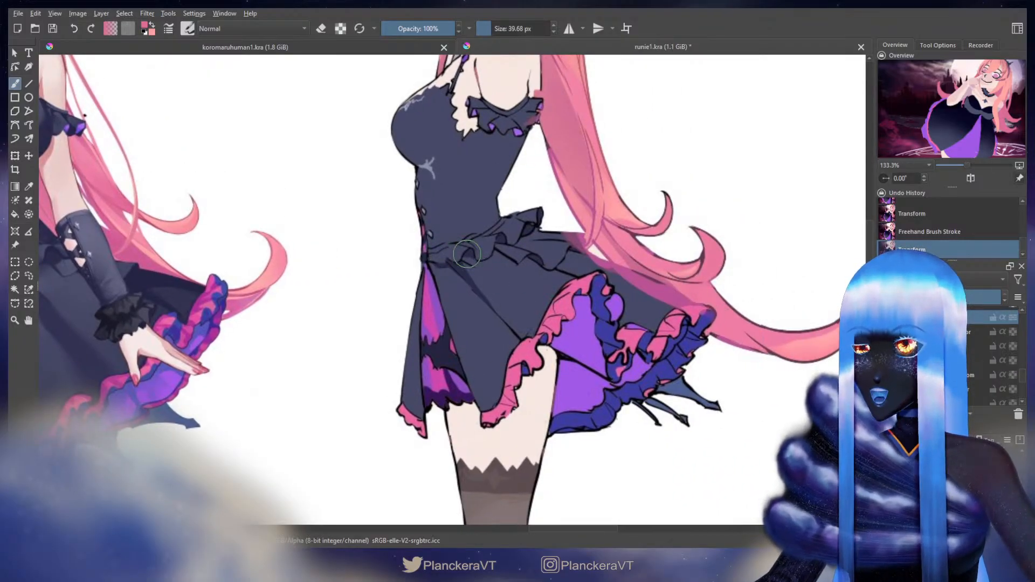
{"action": "left_click_drag", "start_coordinate": [424, 293], "coordinate": [593, 288]}
{"action": "left_click_drag", "start_coordinate": [491, 291], "coordinate": [644, 286]}
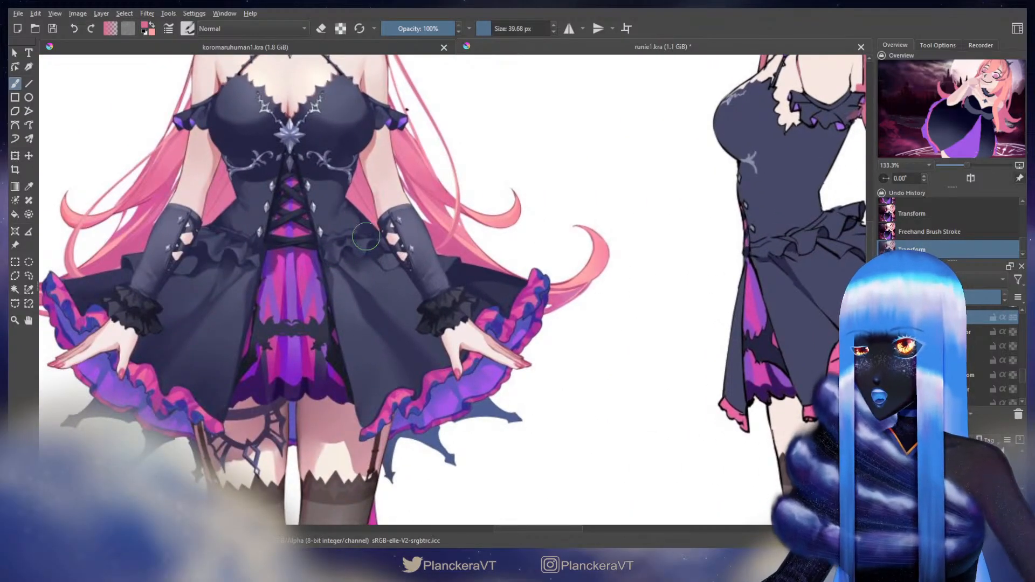
Study the skirt and long hair in the side and back reference views, and compare the full turnaround with the painting.
{"action": "left_click_drag", "start_coordinate": [814, 252], "coordinate": [494, 331]}
{"action": "left_click_drag", "start_coordinate": [630, 336], "coordinate": [374, 310]}
{"action": "left_click_drag", "start_coordinate": [518, 333], "coordinate": [253, 400]}
{"action": "left_click_drag", "start_coordinate": [347, 372], "coordinate": [673, 274]}
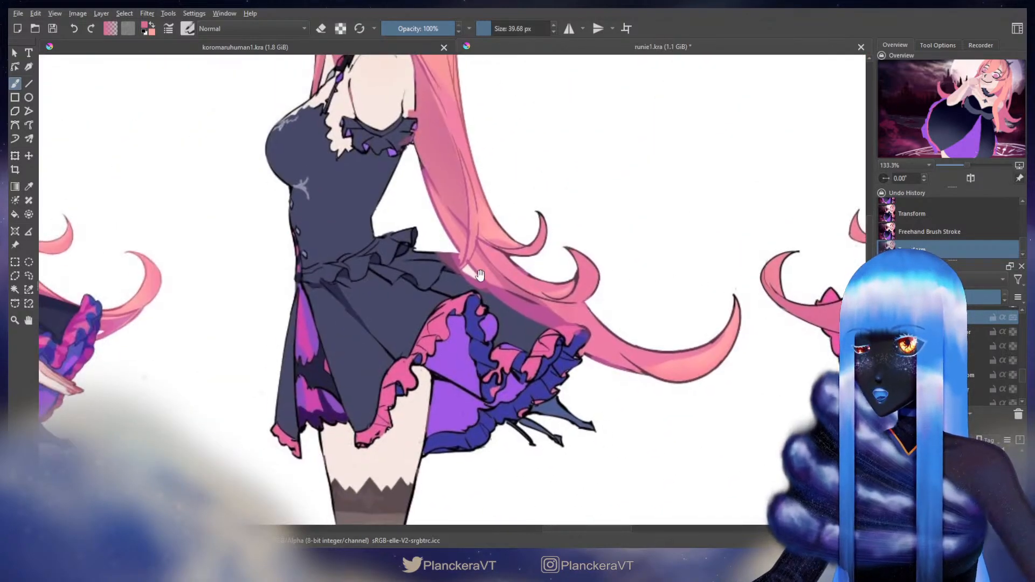
{"action": "left_click_drag", "start_coordinate": [471, 272], "coordinate": [416, 287]}
{"action": "left_click_drag", "start_coordinate": [584, 291], "coordinate": [424, 280]}
{"action": "left_click_drag", "start_coordinate": [545, 283], "coordinate": [411, 254]}
{"action": "left_click_drag", "start_coordinate": [698, 266], "coordinate": [647, 261]}
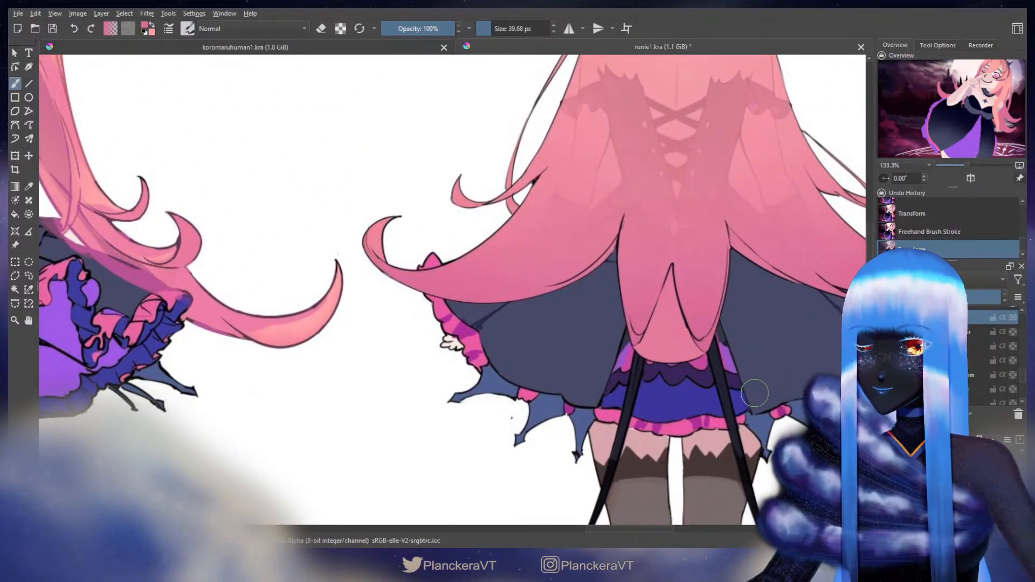
{"action": "scroll", "coordinate": [485, 253], "scroll_direction": "down", "scroll_amount": 3}
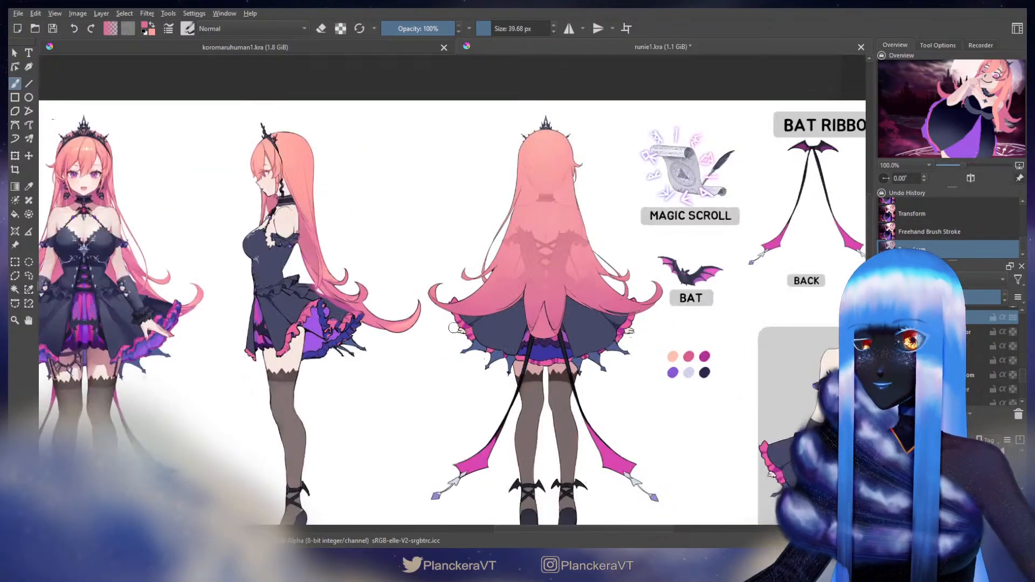
{"action": "left_click_drag", "start_coordinate": [243, 291], "coordinate": [619, 285]}
{"action": "left_click_drag", "start_coordinate": [274, 318], "coordinate": [620, 333]}
{"action": "scroll", "coordinate": [544, 346], "scroll_direction": "down", "scroll_amount": 1}
{"action": "scroll", "coordinate": [543, 345], "scroll_direction": "down", "scroll_amount": 3}
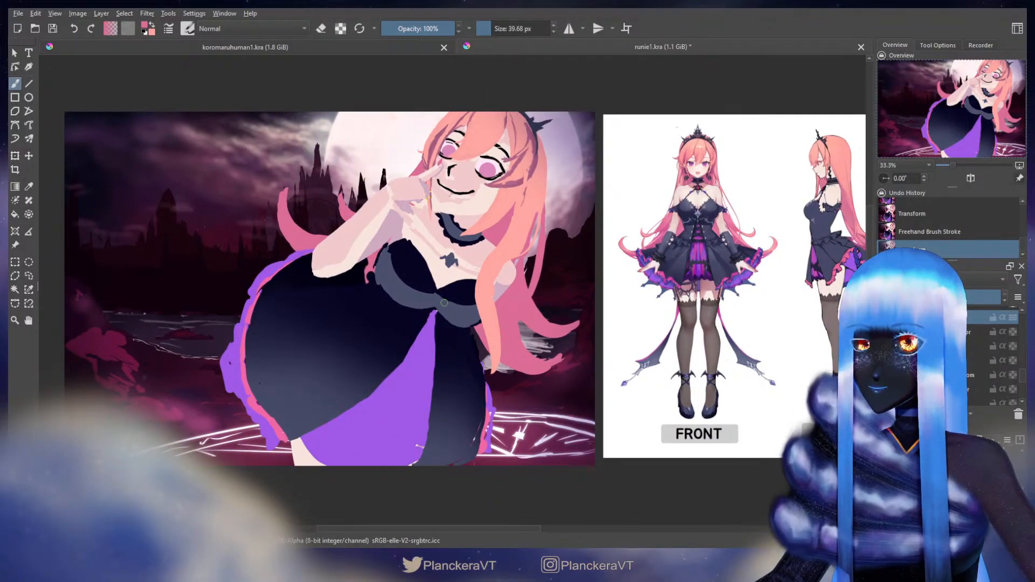
{"action": "left_click_drag", "start_coordinate": [546, 310], "coordinate": [424, 351]}
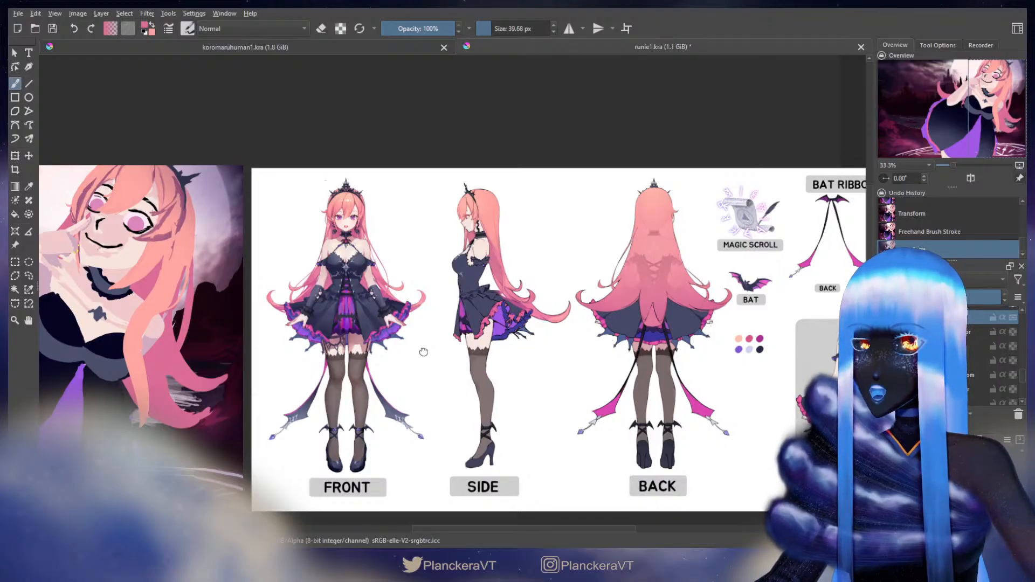
{"action": "left_click_drag", "start_coordinate": [424, 352], "coordinate": [590, 327]}
Switch layers and paint over the stray pink hair bit between the forearm and bodice in dark colour with a 100.93 px brush.
{"action": "key", "text": "e"}
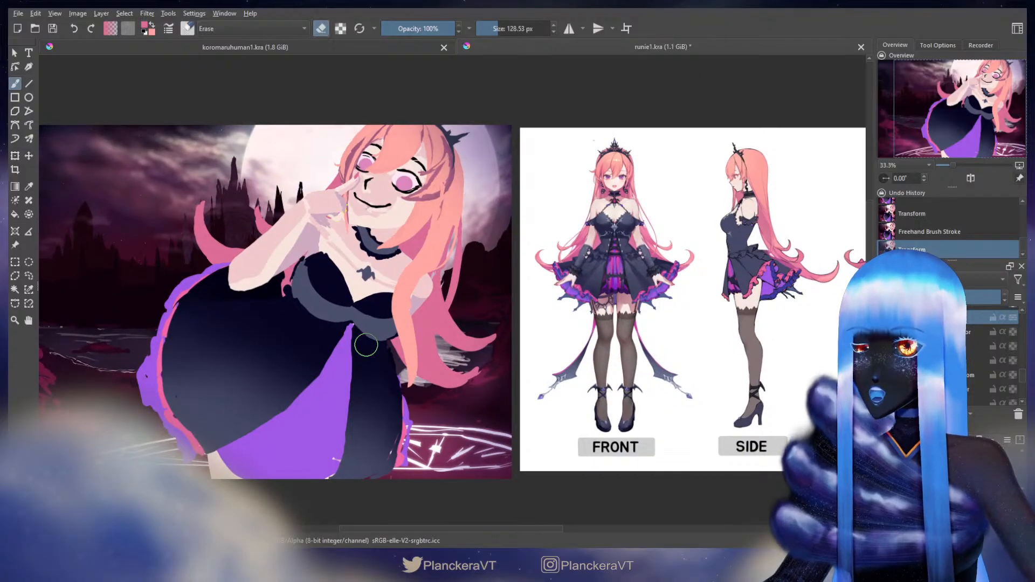
{"action": "left_click", "coordinate": [968, 376]}
{"action": "key", "text": "e"}
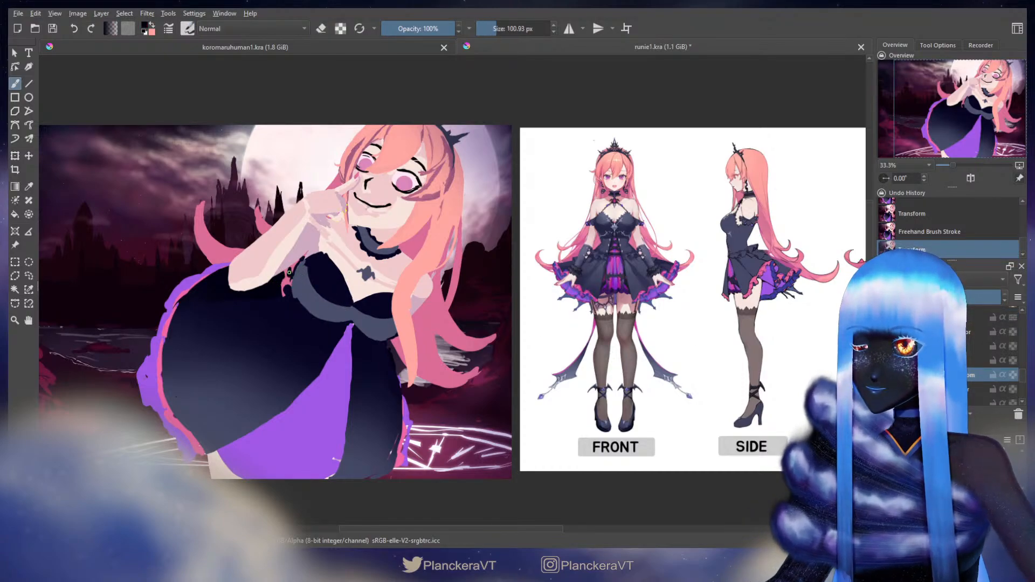
{"action": "mouse_move", "coordinate": [289, 272]}
{"action": "left_mouse_down"}
{"action": "mouse_move", "coordinate": [281, 289]}
{"action": "mouse_move", "coordinate": [296, 288]}
{"action": "left_mouse_up"}
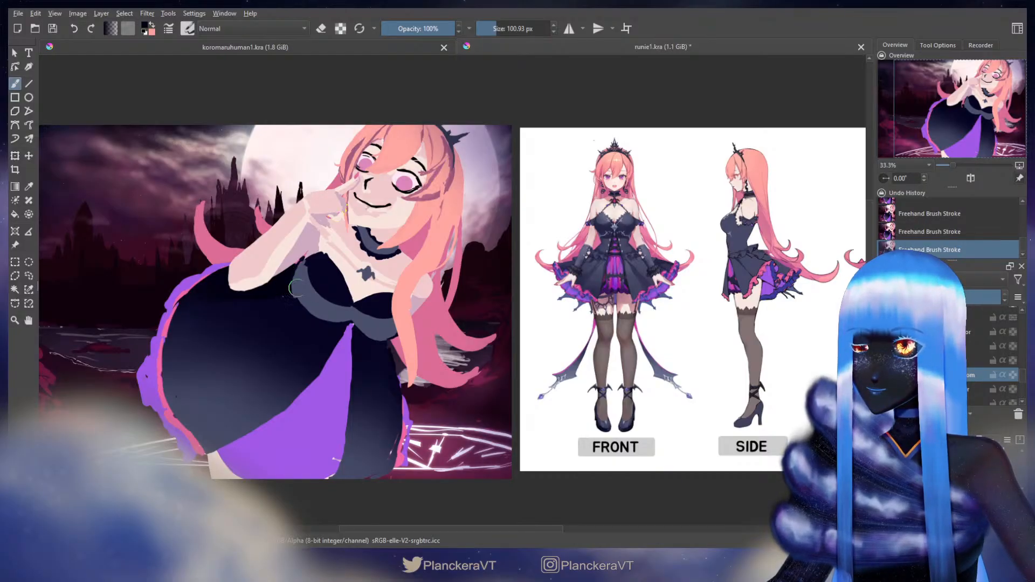
Select the bodice layer and clean up its outer edge near the forearm with a 102.81 px eraser.
{"action": "key", "text": "e"}
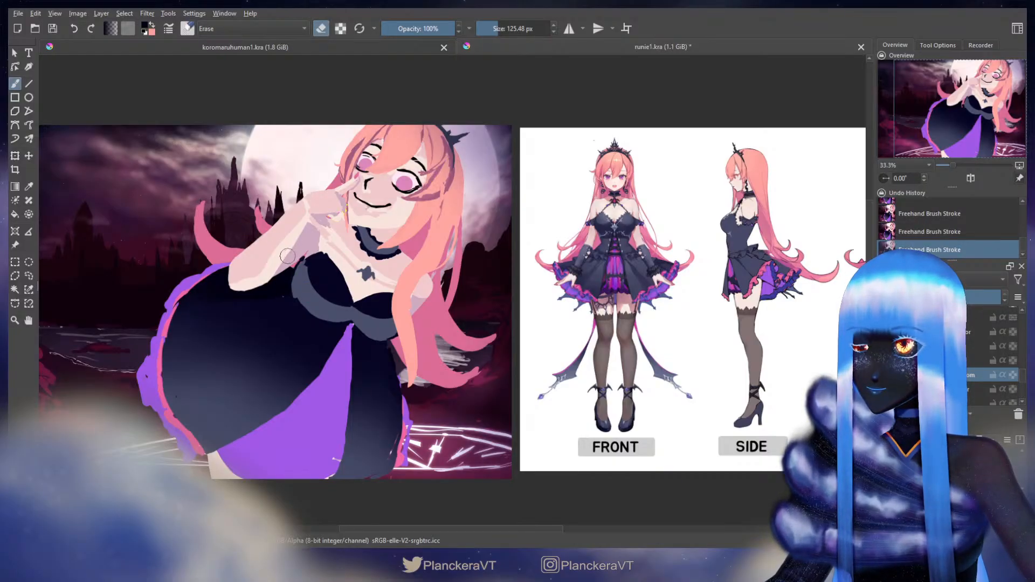
{"action": "key", "text": "bracketleft"}
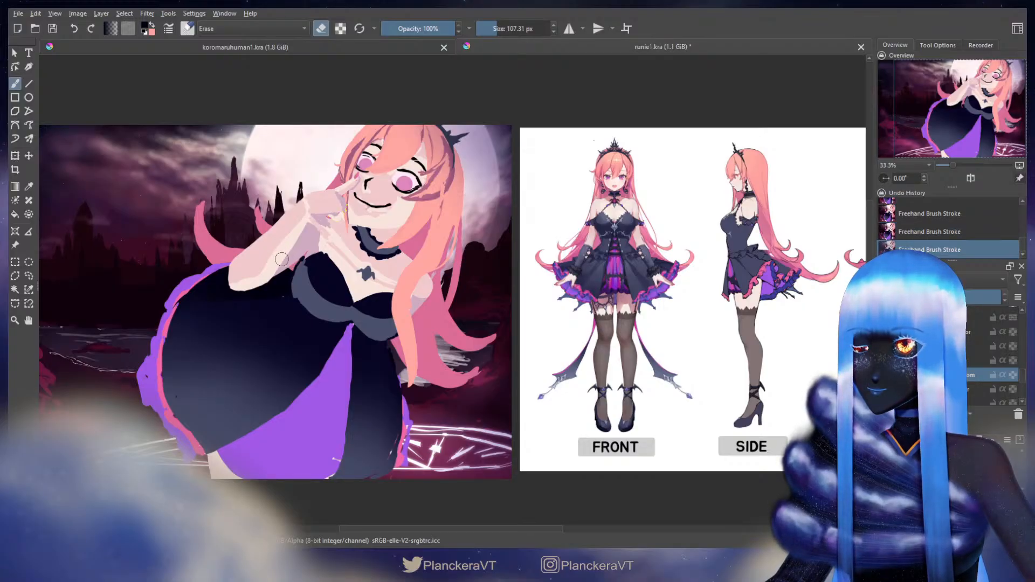
{"action": "left_click", "coordinate": [969, 359]}
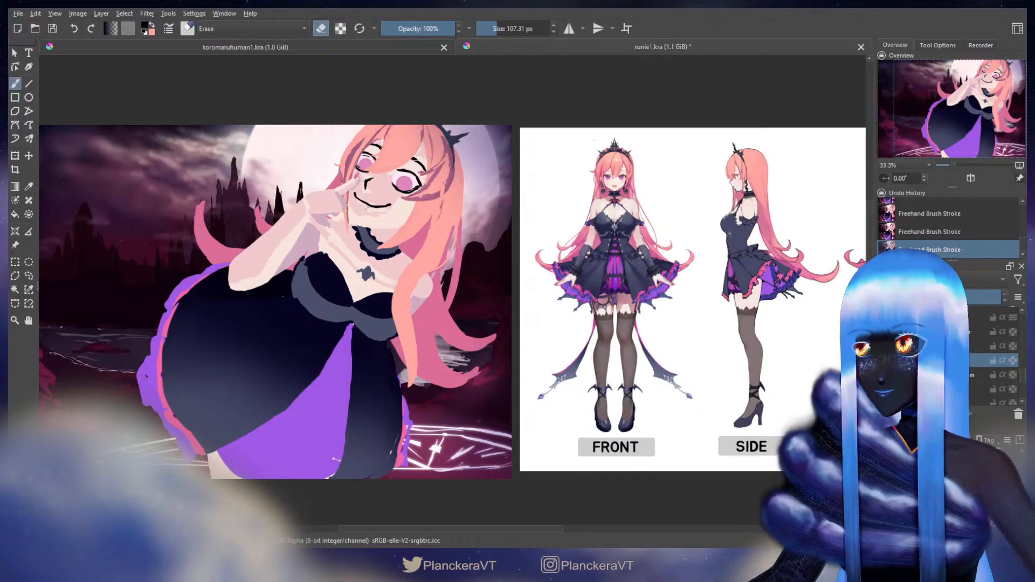
{"action": "left_click_drag", "start_coordinate": [313, 257], "coordinate": [300, 256], "text": "shift"}
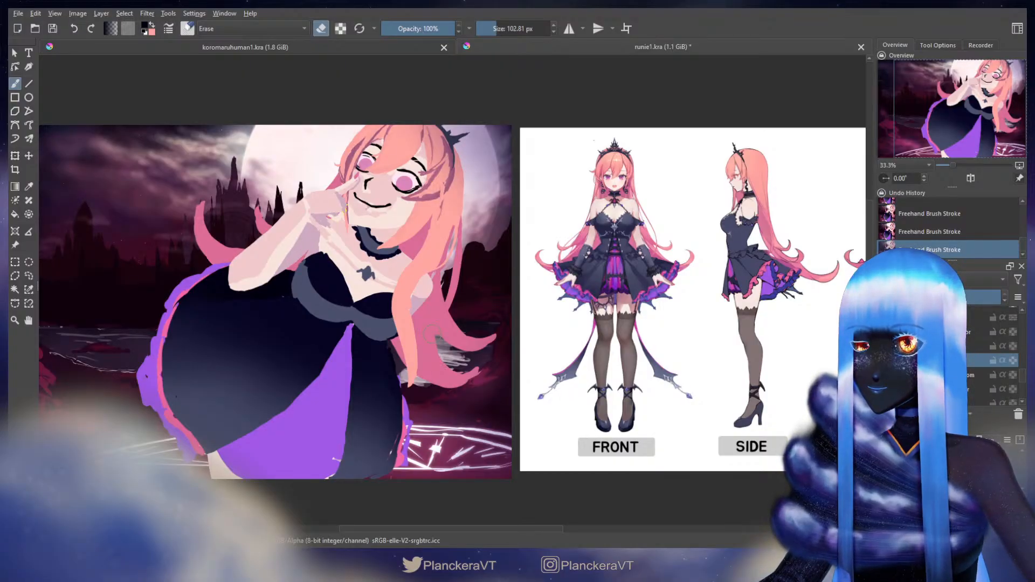
{"action": "key", "text": "e"}
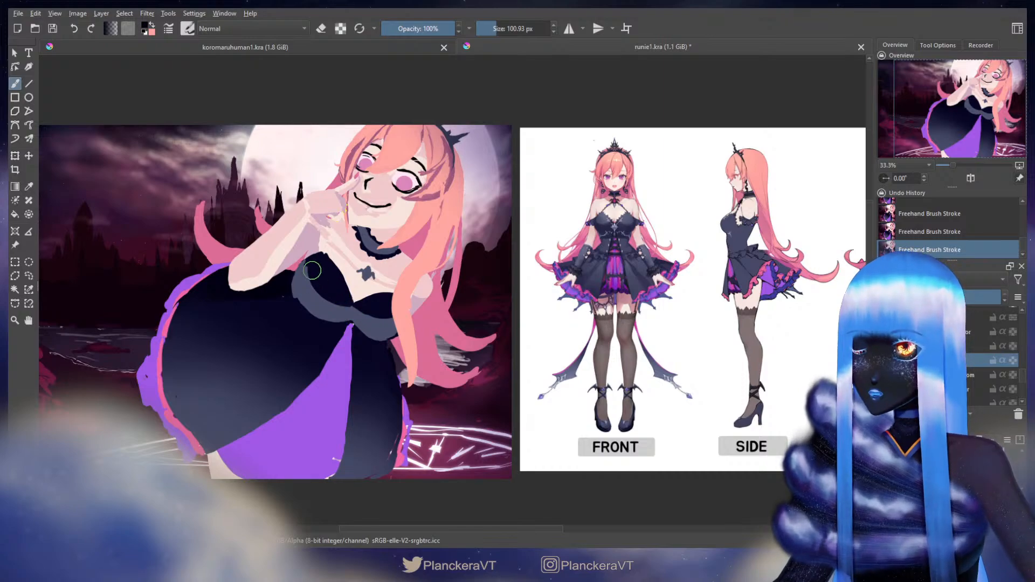
Compare the painted bodice and figure with the front, side and back views on the reference sheet.
{"action": "mouse_move", "coordinate": [532, 296]}
{"action": "left_mouse_down"}
{"action": "mouse_move", "coordinate": [522, 273]}
{"action": "mouse_move", "coordinate": [530, 291]}
{"action": "left_mouse_up"}
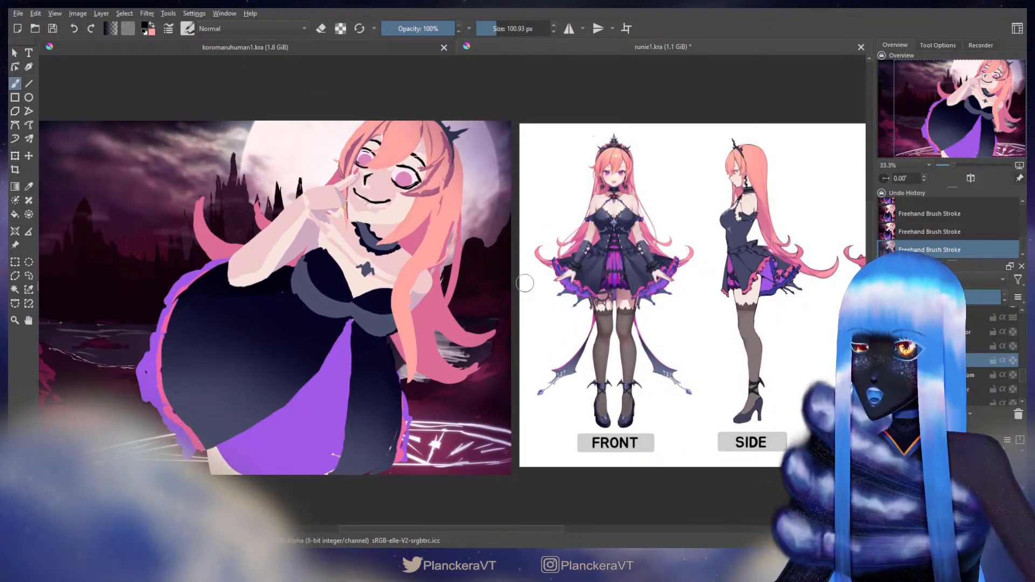
{"action": "left_click_drag", "start_coordinate": [361, 363], "coordinate": [260, 310]}
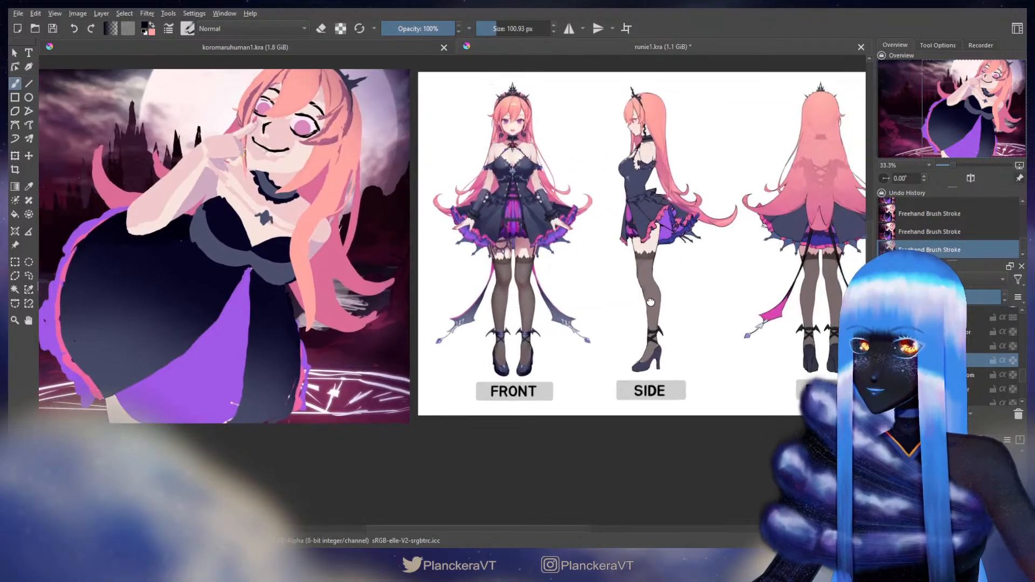
{"action": "left_click_drag", "start_coordinate": [652, 298], "coordinate": [591, 344]}
{"action": "left_click_drag", "start_coordinate": [259, 339], "coordinate": [503, 364]}
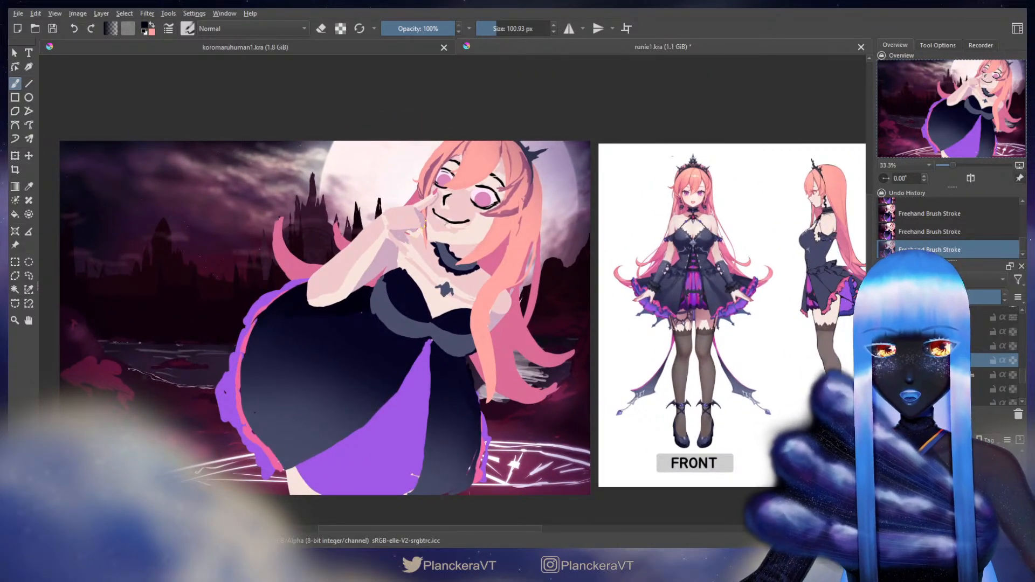
{"action": "key", "text": "ctrl+t"}
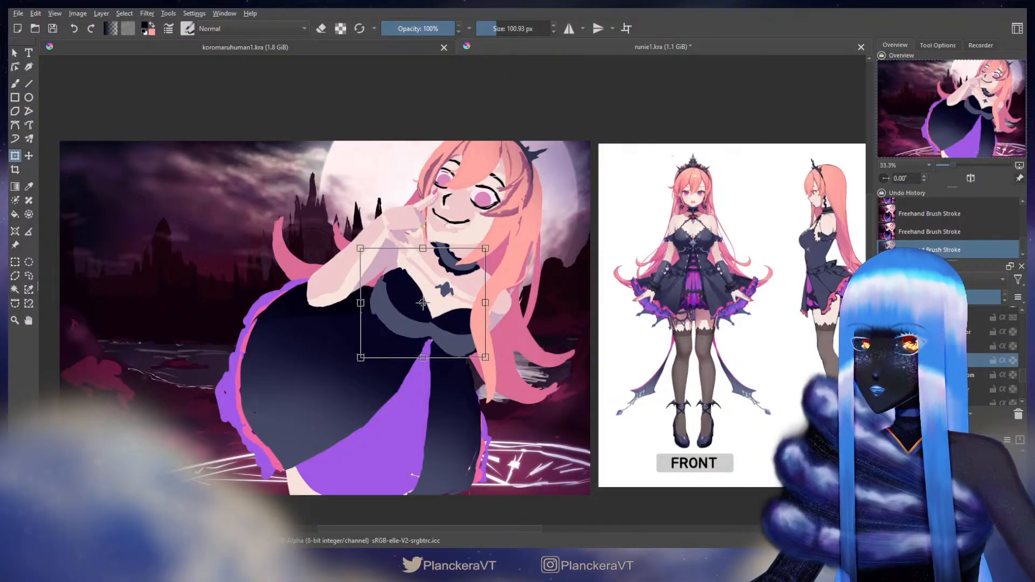
{"action": "key", "text": "b"}
{"action": "left_click_drag", "start_coordinate": [796, 248], "coordinate": [661, 268]}
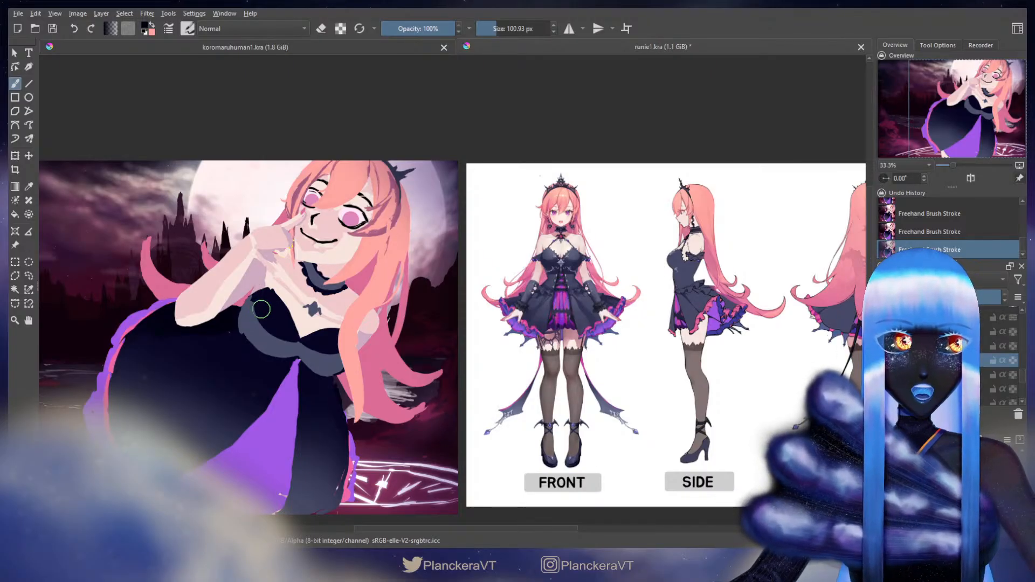
Reshape the bodice with a liquify transform, pushing its outer edge beside the forearm inward, and apply it.
{"action": "key", "text": "ctrl+t"}
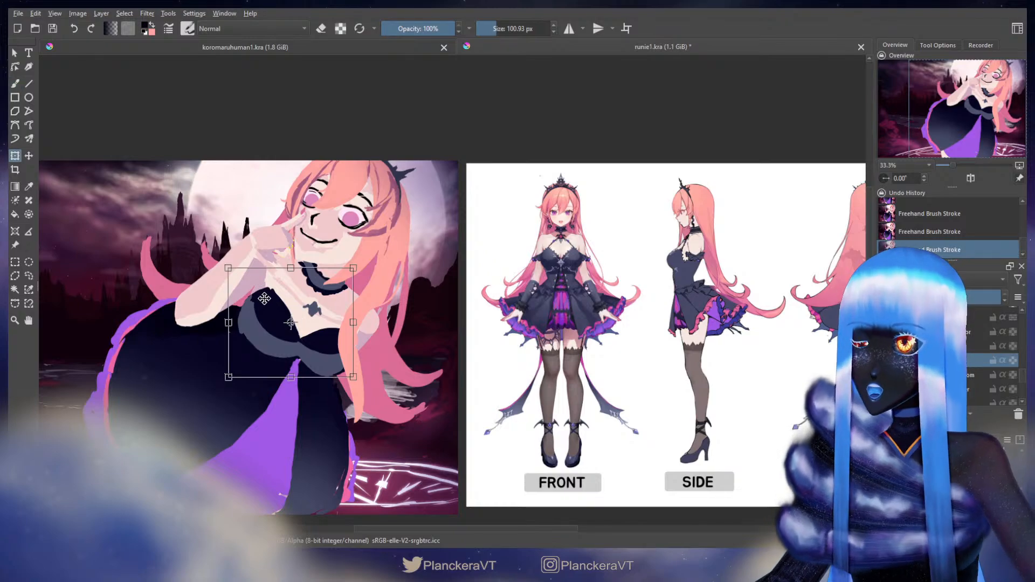
{"action": "left_click", "coordinate": [325, 355]}
{"action": "mouse_move", "coordinate": [202, 274]}
{"action": "left_mouse_down"}
{"action": "mouse_move", "coordinate": [245, 297]}
{"action": "mouse_move", "coordinate": [226, 301]}
{"action": "mouse_move", "coordinate": [228, 329]}
{"action": "mouse_move", "coordinate": [246, 335]}
{"action": "mouse_move", "coordinate": [256, 277]}
{"action": "mouse_move", "coordinate": [290, 291]}
{"action": "mouse_move", "coordinate": [256, 321]}
{"action": "mouse_move", "coordinate": [247, 349]}
{"action": "mouse_move", "coordinate": [267, 352]}
{"action": "mouse_move", "coordinate": [303, 307]}
{"action": "mouse_move", "coordinate": [293, 334]}
{"action": "mouse_move", "coordinate": [302, 342]}
{"action": "mouse_move", "coordinate": [280, 289]}
{"action": "left_mouse_up"}
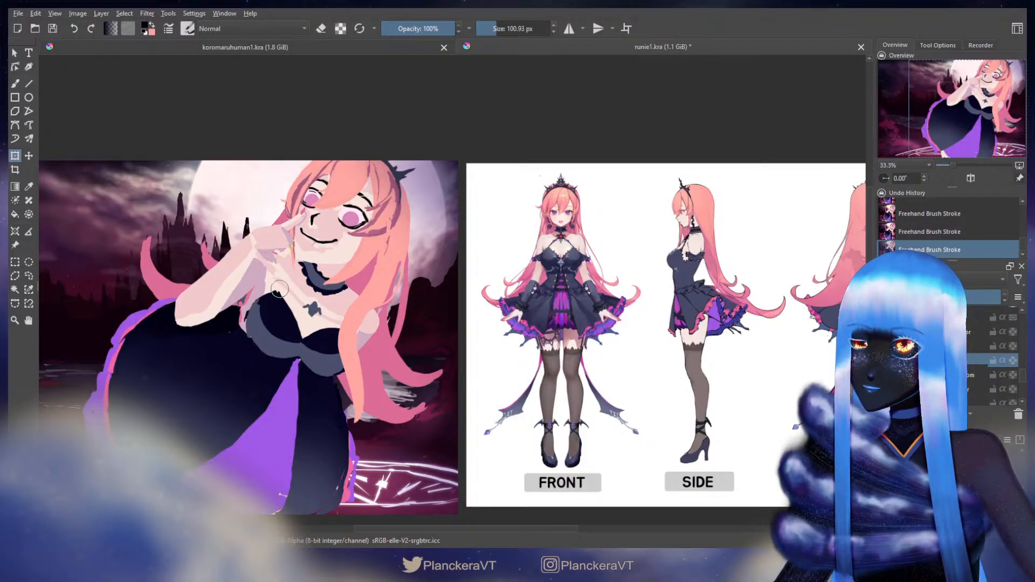
{"action": "left_click_drag", "start_coordinate": [239, 343], "coordinate": [277, 361]}
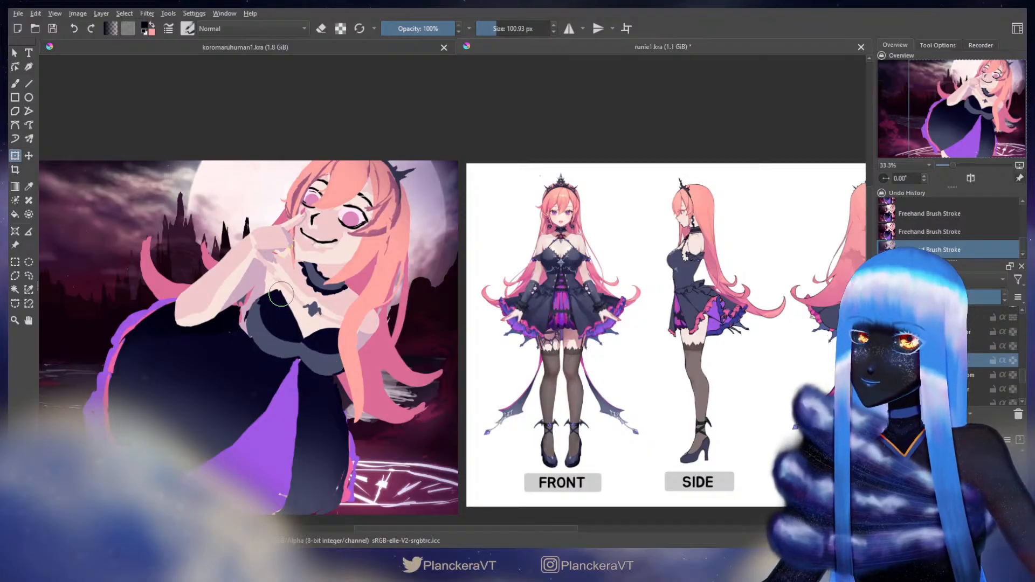
{"action": "key", "text": "b"}
Refine the bodice cups' shape with a transform on the bodice layer and apply it.
{"action": "scroll", "coordinate": [697, 246], "scroll_direction": "up", "scroll_amount": 3}
{"action": "scroll", "coordinate": [421, 274], "scroll_direction": "up", "scroll_amount": 1}
{"action": "left_click_drag", "start_coordinate": [323, 264], "coordinate": [441, 306]}
{"action": "scroll", "coordinate": [346, 249], "scroll_direction": "down", "scroll_amount": 4}
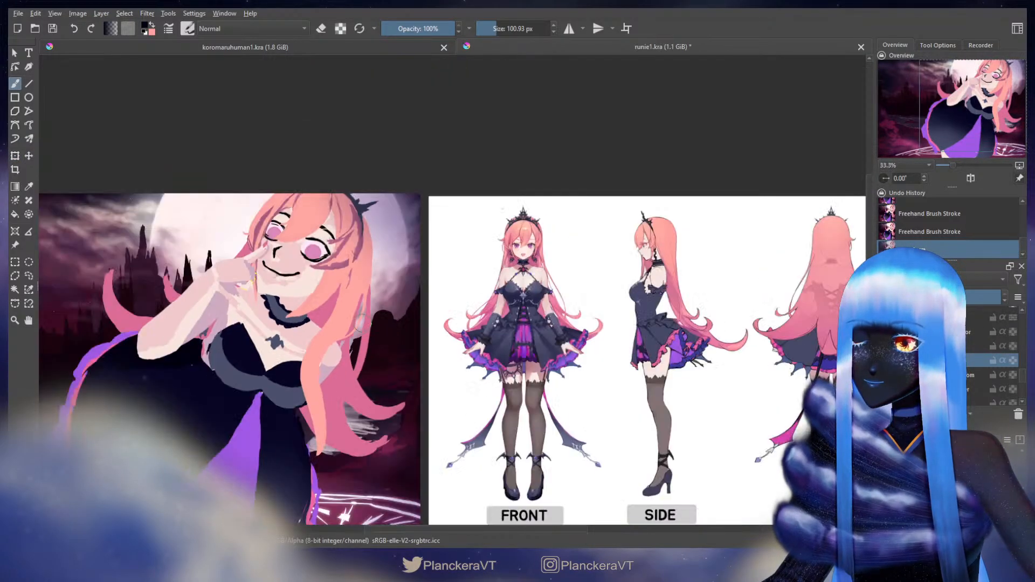
{"action": "left_click_drag", "start_coordinate": [360, 324], "coordinate": [518, 291]}
{"action": "key", "text": "ctrl+t"}
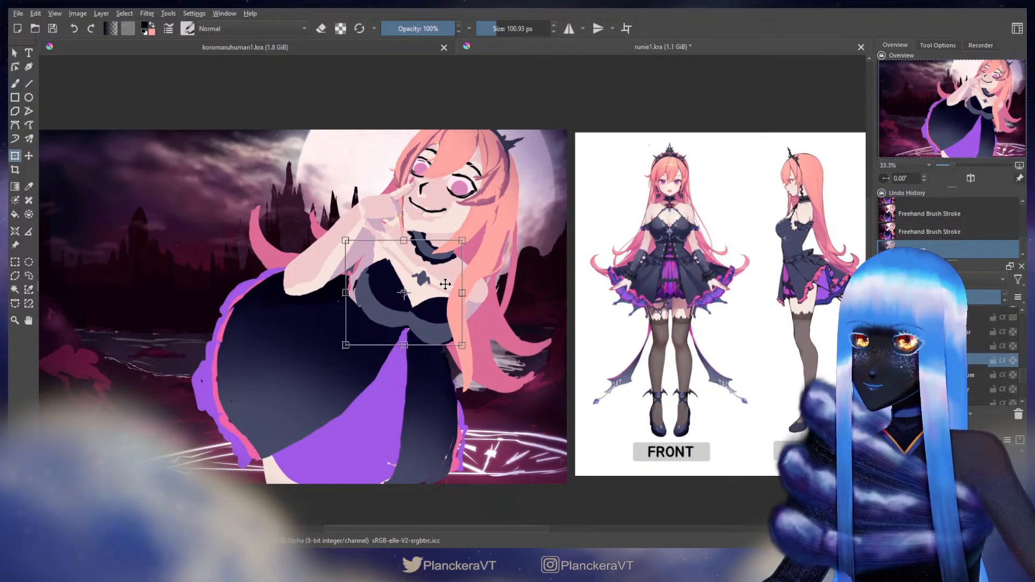
{"action": "left_click", "coordinate": [491, 353]}
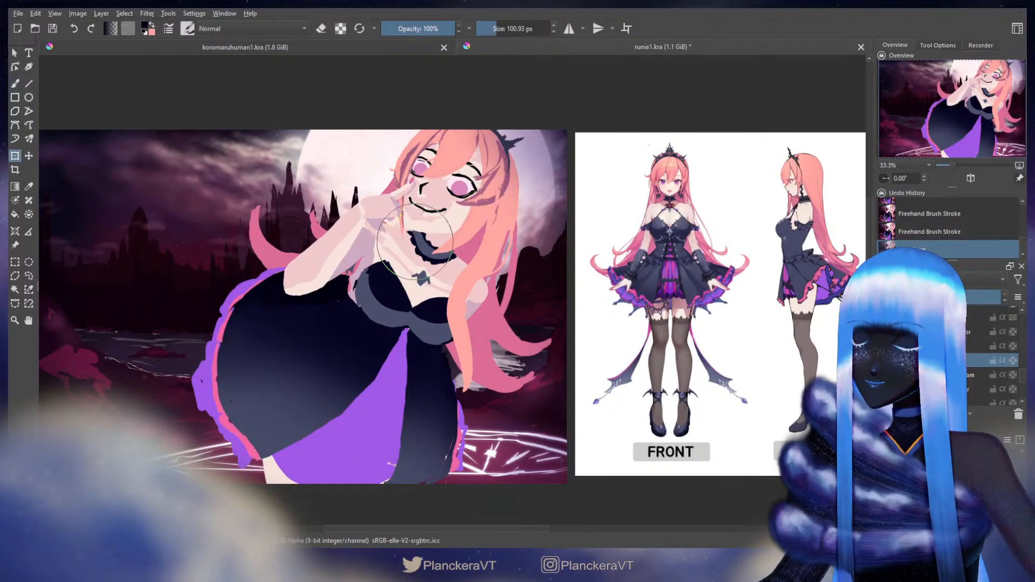
{"action": "mouse_move", "coordinate": [419, 270]}
{"action": "left_mouse_down"}
{"action": "mouse_move", "coordinate": [385, 311]}
{"action": "mouse_move", "coordinate": [444, 319]}
{"action": "mouse_move", "coordinate": [442, 331]}
{"action": "mouse_move", "coordinate": [448, 279]}
{"action": "mouse_move", "coordinate": [466, 278]}
{"action": "mouse_move", "coordinate": [455, 290]}
{"action": "mouse_move", "coordinate": [402, 240]}
{"action": "mouse_move", "coordinate": [398, 251]}
{"action": "mouse_move", "coordinate": [406, 266]}
{"action": "mouse_move", "coordinate": [429, 242]}
{"action": "mouse_move", "coordinate": [409, 237]}
{"action": "mouse_move", "coordinate": [440, 285]}
{"action": "mouse_move", "coordinate": [399, 242]}
{"action": "mouse_move", "coordinate": [390, 267]}
{"action": "mouse_move", "coordinate": [364, 296]}
{"action": "left_mouse_up"}
{"action": "mouse_move", "coordinate": [442, 336]}
{"action": "left_mouse_down"}
{"action": "mouse_move", "coordinate": [464, 350]}
{"action": "mouse_move", "coordinate": [478, 314]}
{"action": "mouse_move", "coordinate": [461, 294]}
{"action": "mouse_move", "coordinate": [468, 331]}
{"action": "left_mouse_up"}
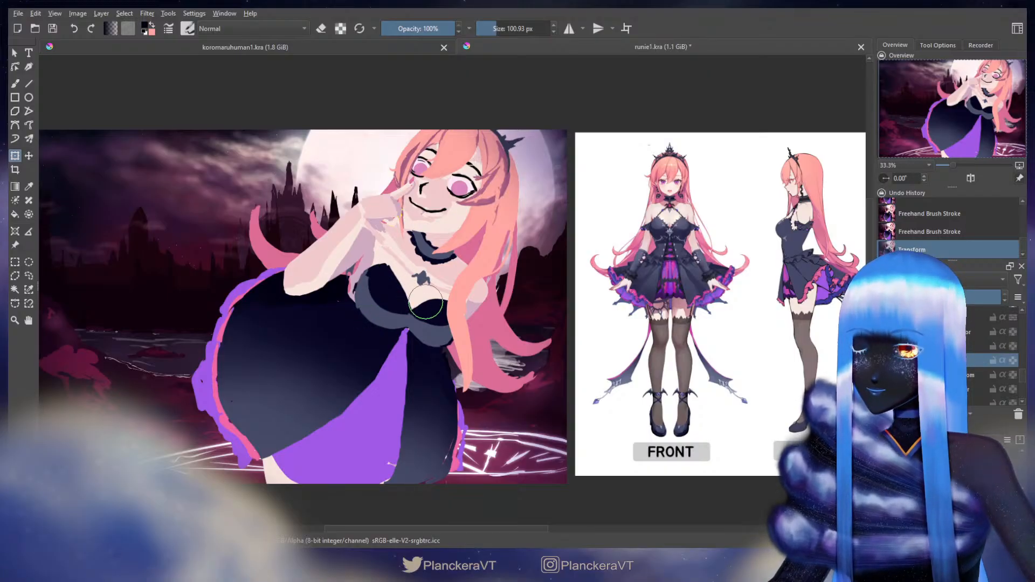
Nudge the bodice slightly toward the skirt, adjust its shape with another transform, and apply it.
{"action": "key", "text": "t"}
{"action": "left_click_drag", "start_coordinate": [421, 313], "coordinate": [417, 318]}
{"action": "key", "text": "ctrl+t"}
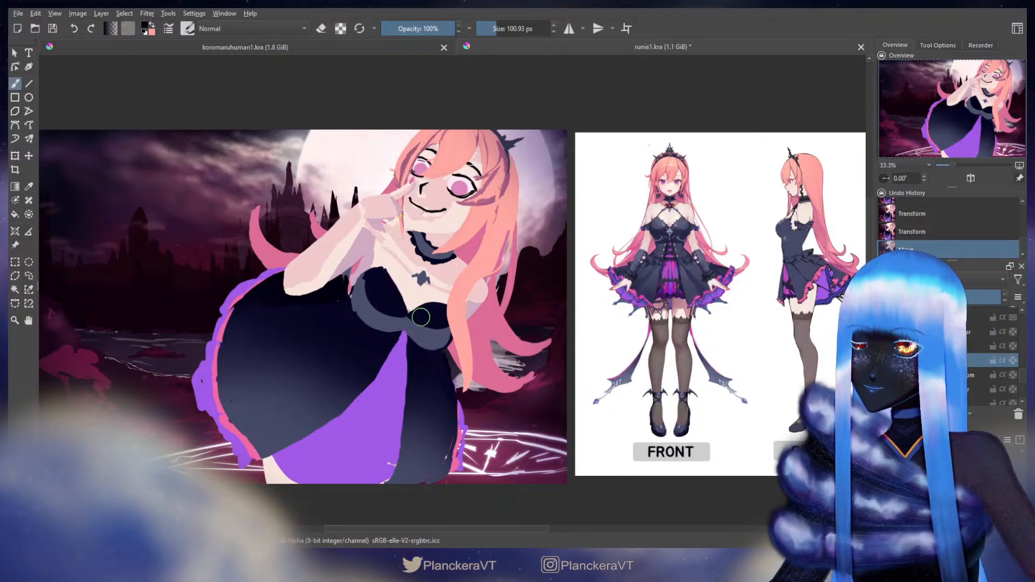
{"action": "right_click", "coordinate": [414, 327]}
{"action": "left_click", "coordinate": [434, 378]}
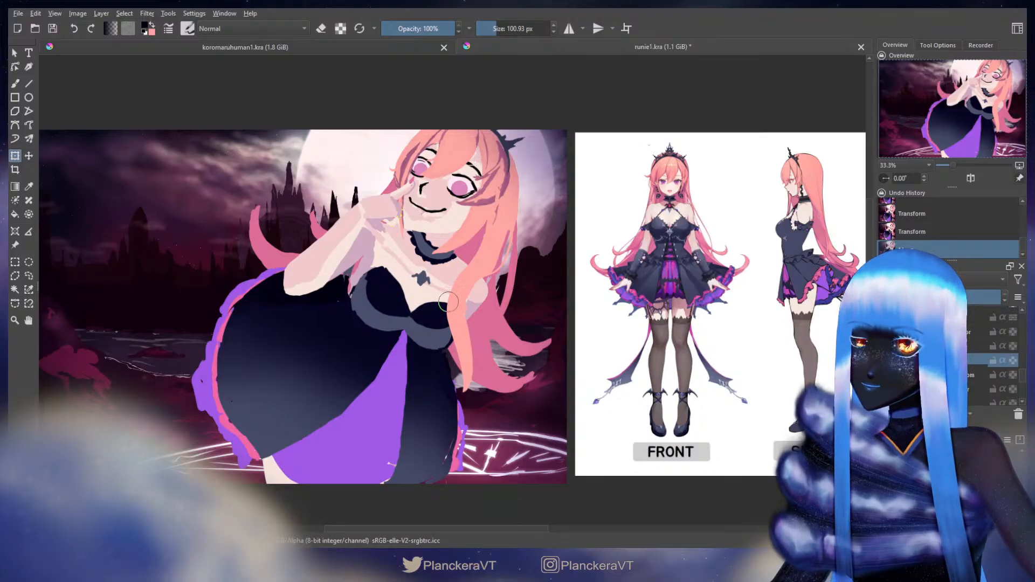
{"action": "key", "text": "b"}
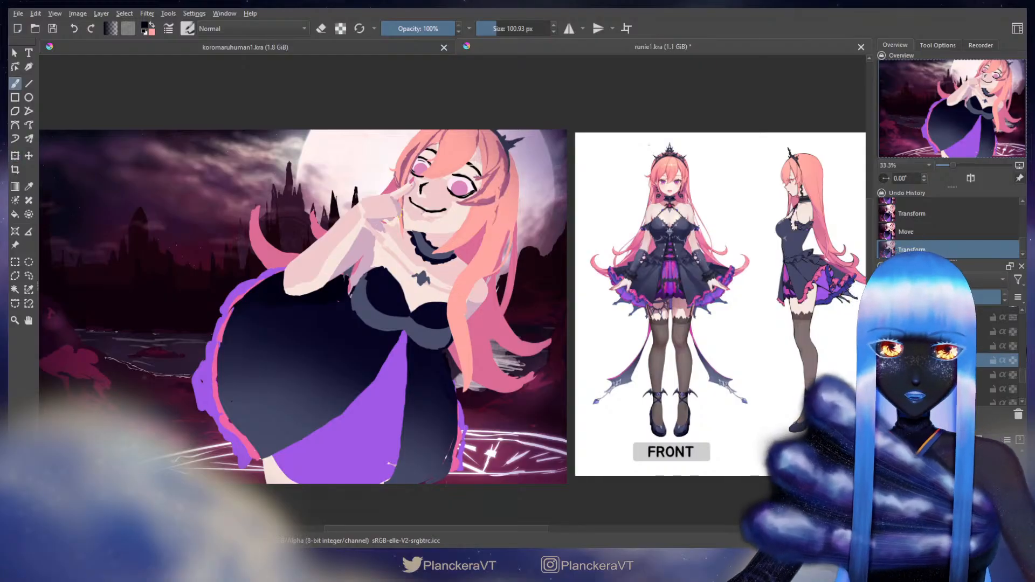
Hide the long hair strand over the shoulder, and reshape and slightly rotate the bodice with transforms.
{"action": "mouse_move", "coordinate": [1020, 380]}
{"action": "left_mouse_down"}
{"action": "mouse_move", "coordinate": [1021, 354]}
{"action": "mouse_move", "coordinate": [1019, 388]}
{"action": "mouse_move", "coordinate": [1020, 380]}
{"action": "left_mouse_up"}
{"action": "left_click", "coordinate": [884, 344]}
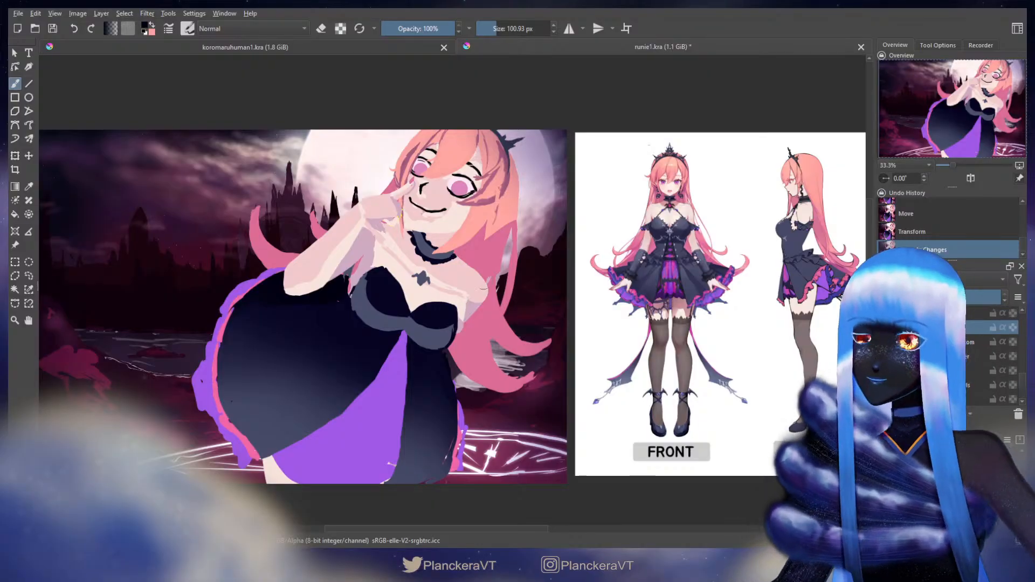
{"action": "key", "text": "ctrl+t"}
{"action": "key", "text": "b"}
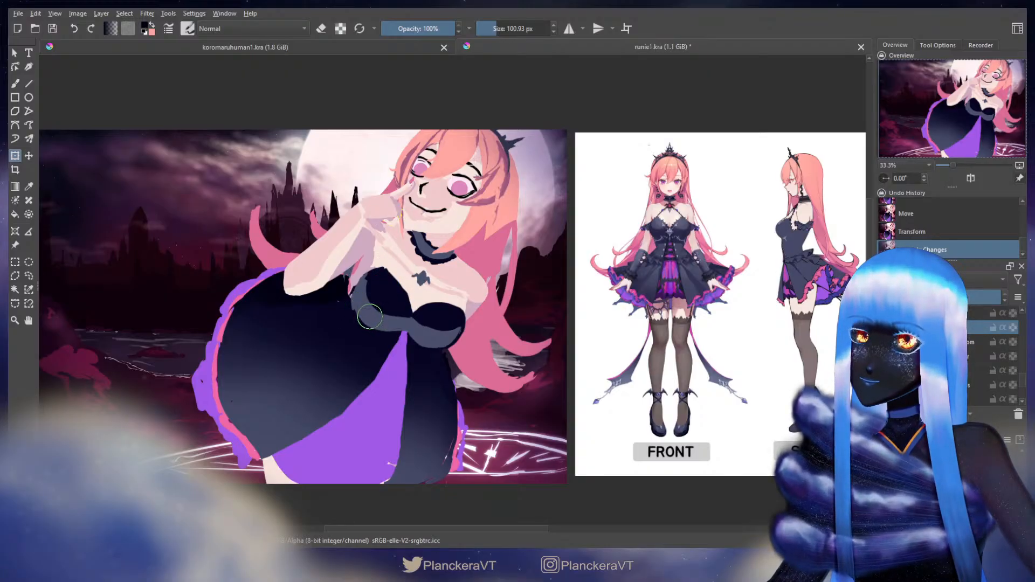
{"action": "key", "text": "b"}
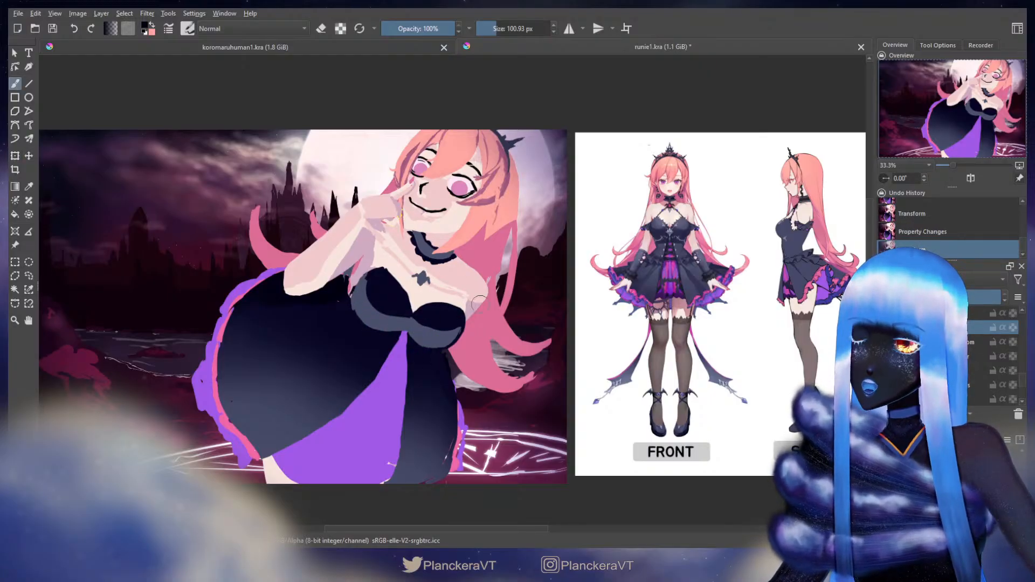
{"action": "key", "text": "ctrl+t"}
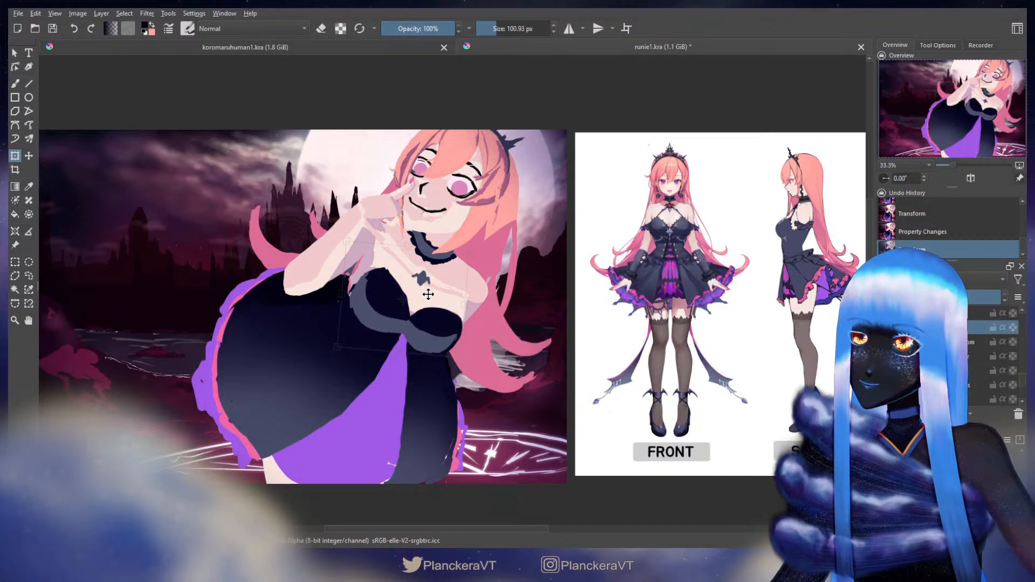
{"action": "key", "text": "b"}
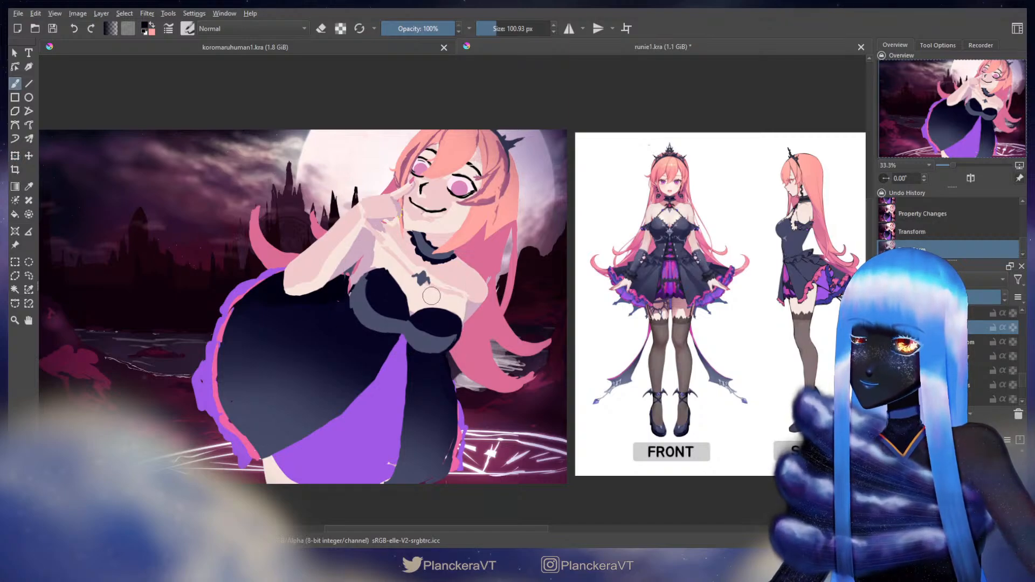
Select the skirt layer, fill the gap between forearm and bodice in dark colour with a 79.71 px brush, and clean its edge with a 102.81 px eraser.
{"action": "left_click", "coordinate": [975, 343]}
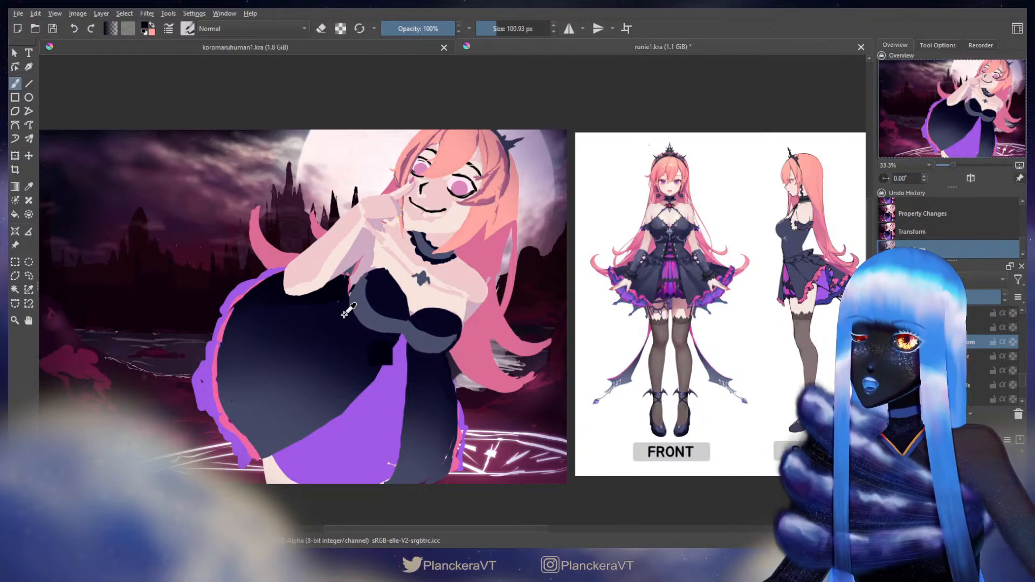
{"action": "mouse_move", "coordinate": [353, 291]}
{"action": "left_mouse_down", "text": "shift"}
{"action": "mouse_move", "coordinate": [341, 291]}
{"action": "mouse_move", "coordinate": [360, 268]}
{"action": "left_mouse_up", "text": "shift"}
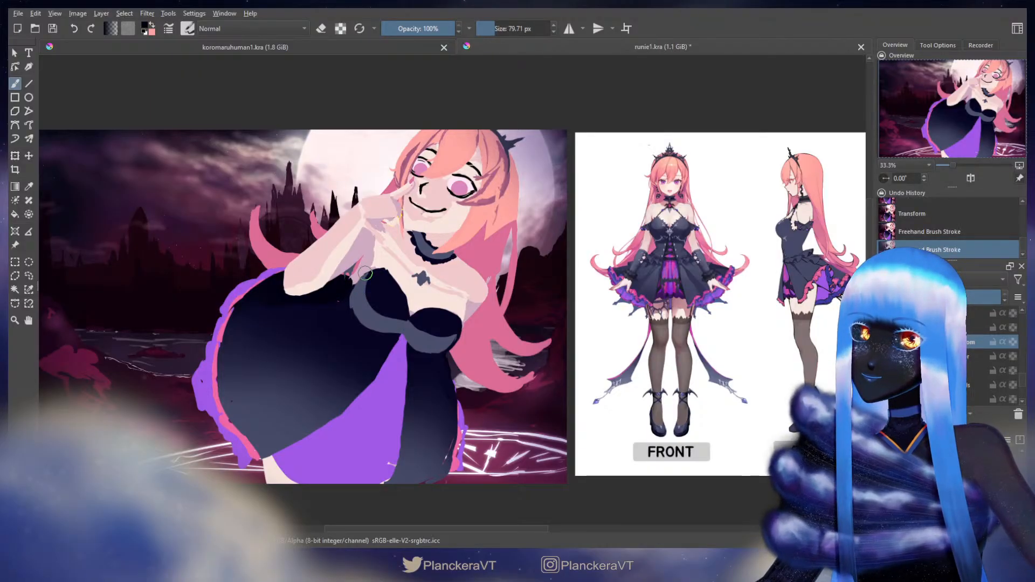
{"action": "key", "text": "ctrl+z"}
{"action": "left_click_drag", "start_coordinate": [366, 274], "coordinate": [358, 264]}
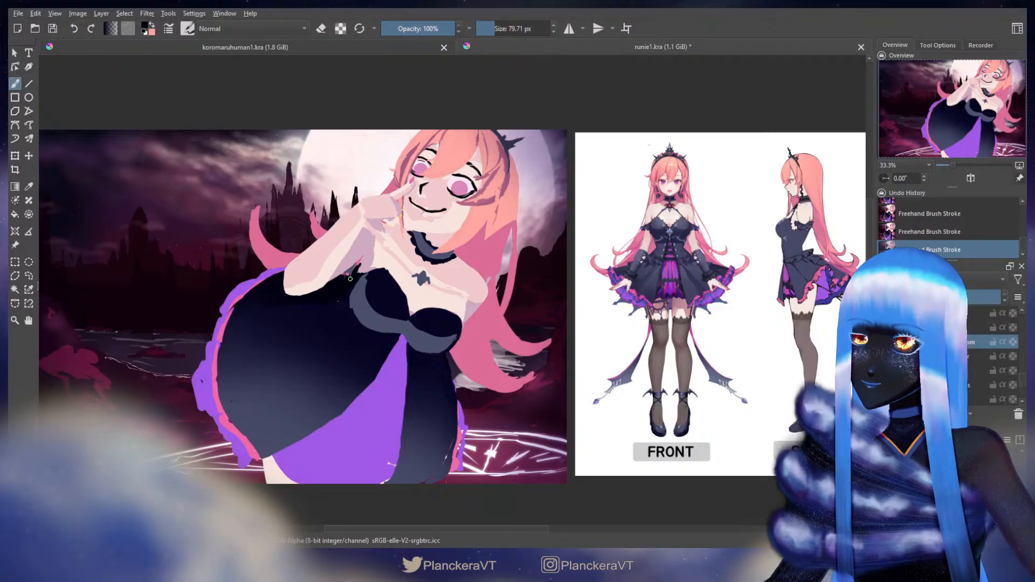
{"action": "key", "text": "e"}
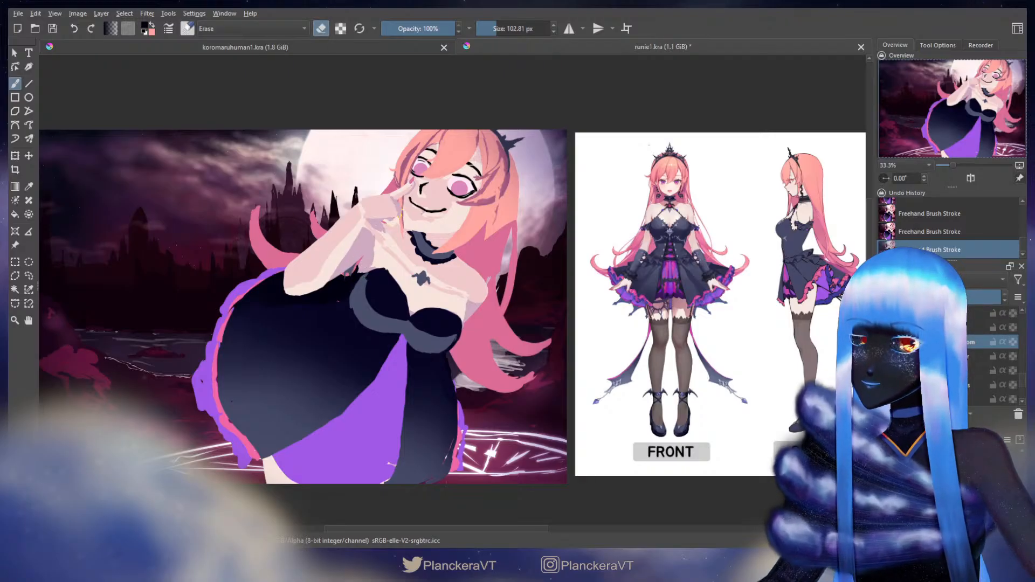
Try a dark fold stroke from the bodice across the skirt on the layer above with a 149.16 px brush.
{"action": "key", "text": "Page_Up"}
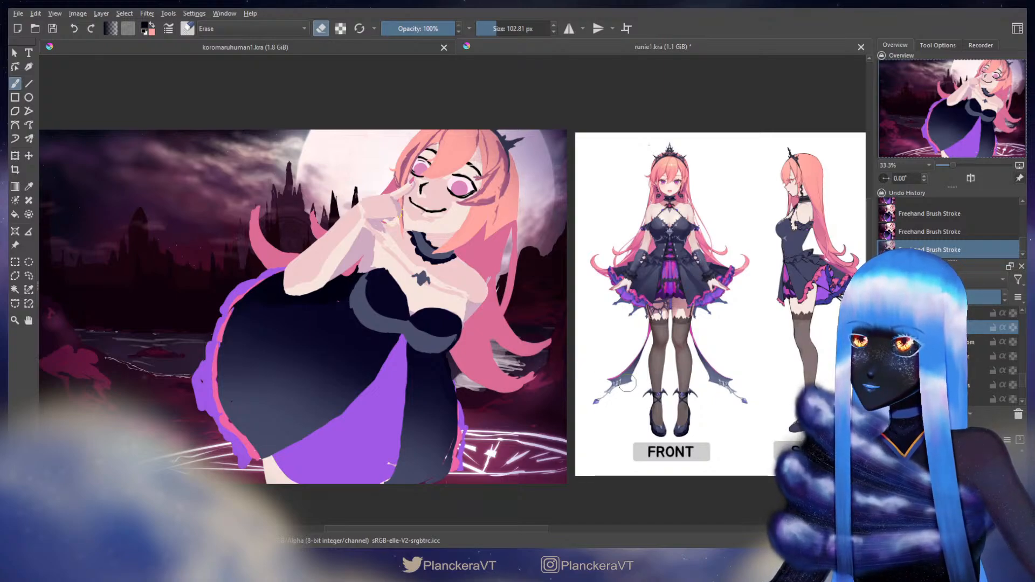
{"action": "key", "text": "e"}
{"action": "left_click", "coordinate": [334, 284], "text": "ctrl"}
{"action": "mouse_move", "coordinate": [324, 326]}
{"action": "left_mouse_down"}
{"action": "mouse_move", "coordinate": [346, 326]}
{"action": "mouse_move", "coordinate": [349, 344]}
{"action": "mouse_move", "coordinate": [360, 317]}
{"action": "left_mouse_up"}
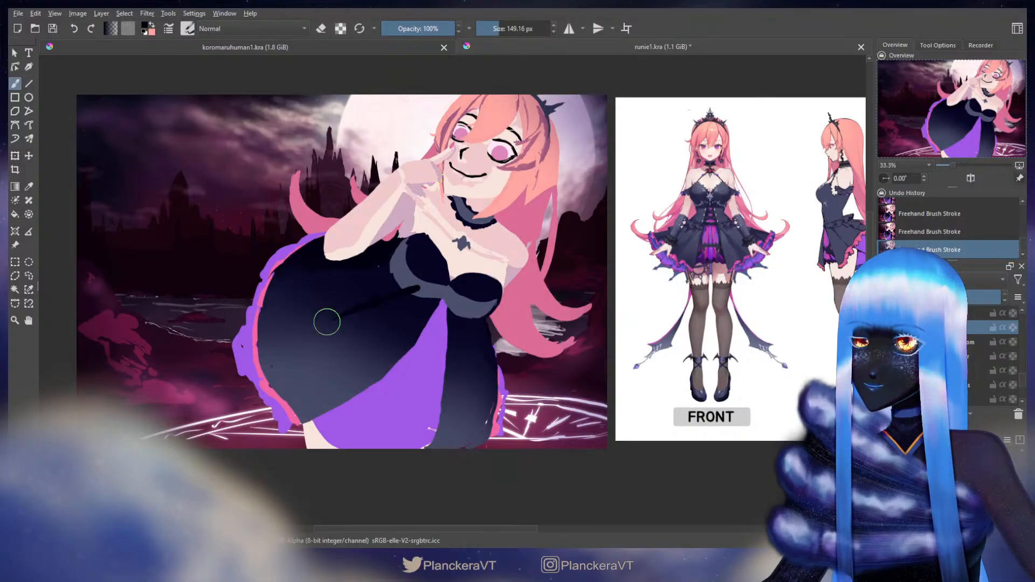
{"action": "key", "text": "ctrl+z"}
Select the skirt layer, toggle its alpha lock, and paint a dark fold from the waist to the outer hem with a 172.47 px brush.
{"action": "left_click", "coordinate": [1017, 346]}
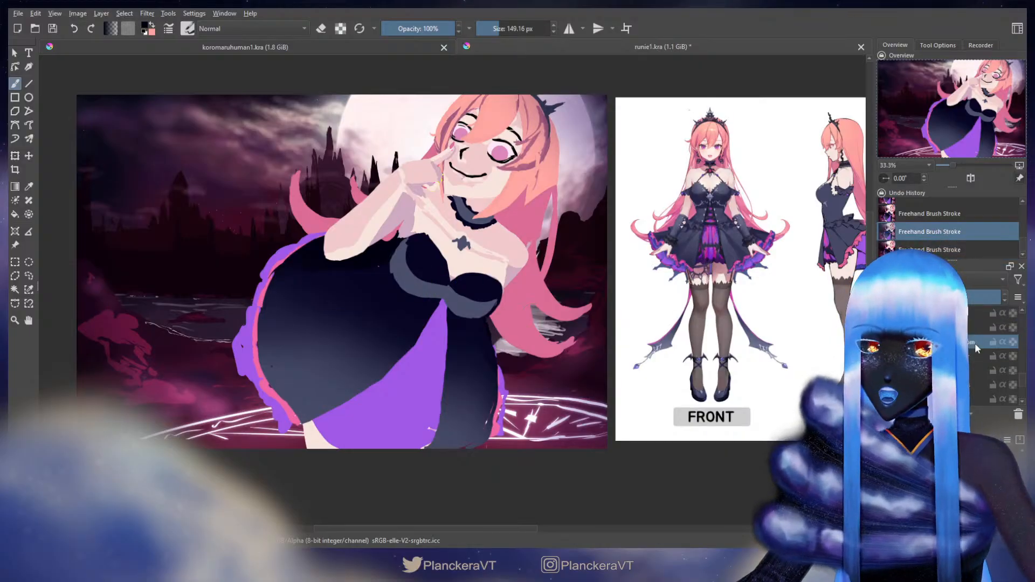
{"action": "left_click", "coordinate": [1013, 343]}
{"action": "left_click_drag", "start_coordinate": [426, 287], "coordinate": [330, 306], "text": "shift"}
{"action": "mouse_move", "coordinate": [394, 292]}
{"action": "left_mouse_down"}
{"action": "mouse_move", "coordinate": [281, 320]}
{"action": "mouse_move", "coordinate": [398, 294]}
{"action": "left_mouse_up"}
{"action": "key", "text": "ctrl+z"}
{"action": "key", "text": "ctrl+z"}
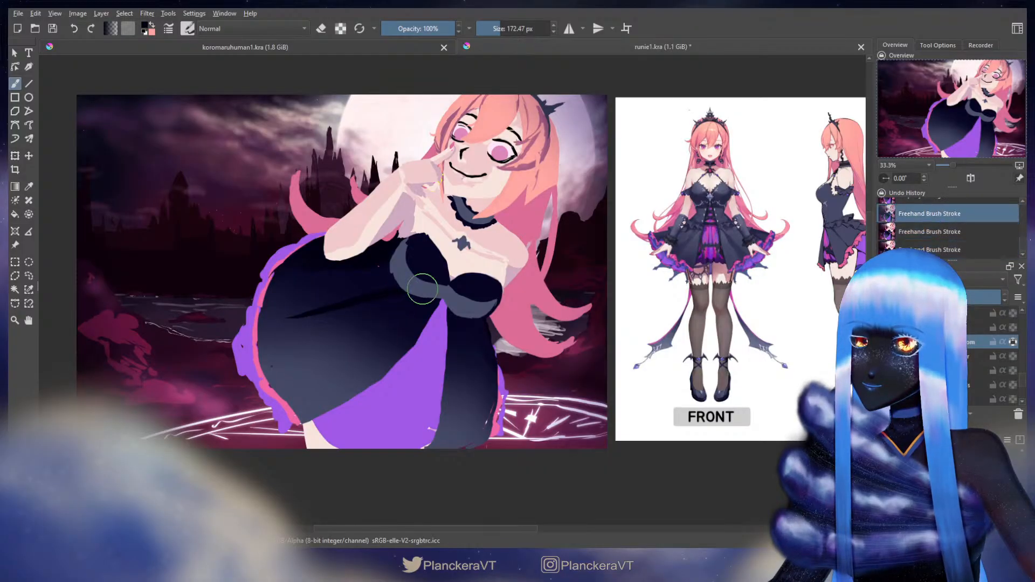
{"action": "key", "text": "ctrl+z"}
{"action": "mouse_move", "coordinate": [284, 365]}
{"action": "left_mouse_down"}
{"action": "mouse_move", "coordinate": [276, 371]}
{"action": "mouse_move", "coordinate": [372, 315]}
{"action": "mouse_move", "coordinate": [275, 372]}
{"action": "left_mouse_up"}
{"action": "key", "text": "ctrl+z"}
{"action": "left_click_drag", "start_coordinate": [386, 307], "coordinate": [263, 355]}
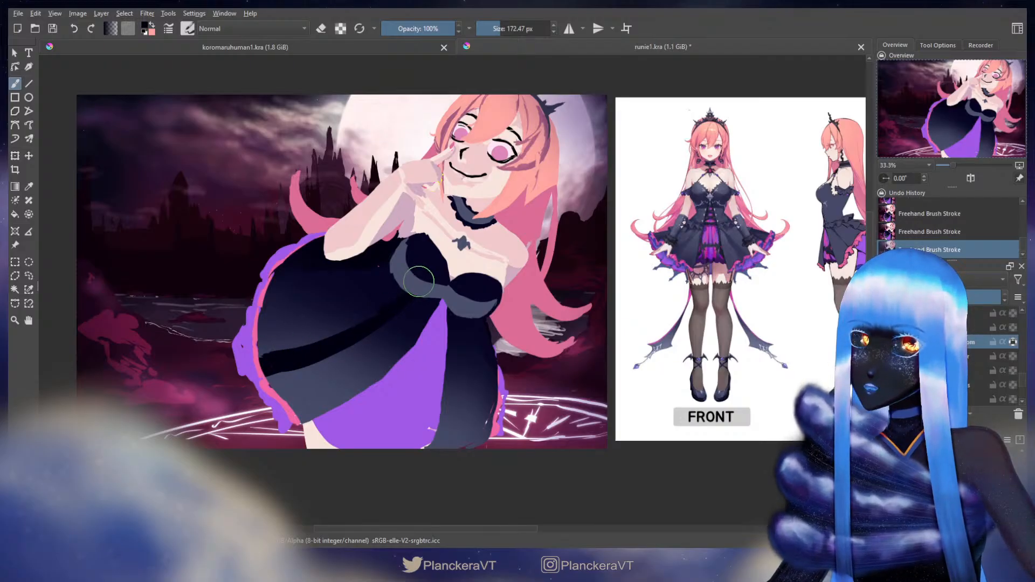
Paint another dark fold across the upper skirt and lengthwise folds down the narrow panel beyond the purple underskirt.
{"action": "left_click_drag", "start_coordinate": [347, 297], "coordinate": [272, 305]}
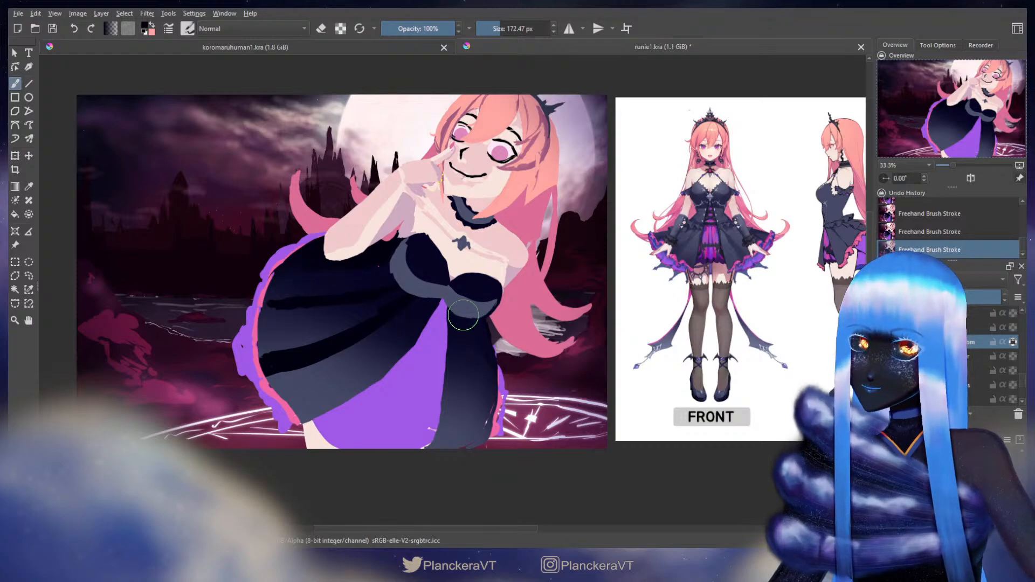
{"action": "mouse_move", "coordinate": [452, 311]}
{"action": "left_mouse_down"}
{"action": "mouse_move", "coordinate": [463, 427]}
{"action": "mouse_move", "coordinate": [470, 396]}
{"action": "mouse_move", "coordinate": [463, 437]}
{"action": "left_mouse_up"}
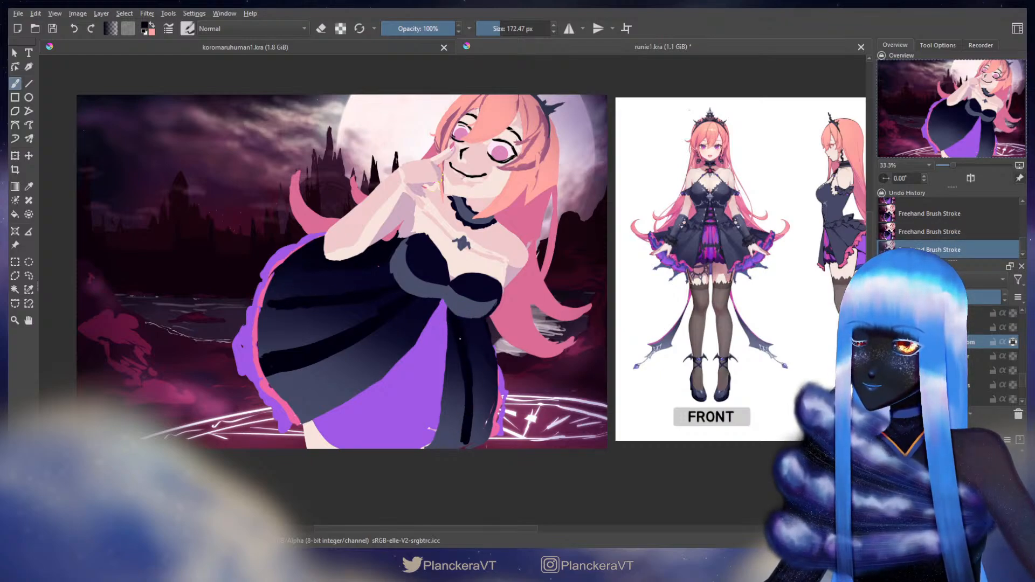
{"action": "key", "text": "ctrl+z"}
{"action": "key", "text": "ctrl+shift+z"}
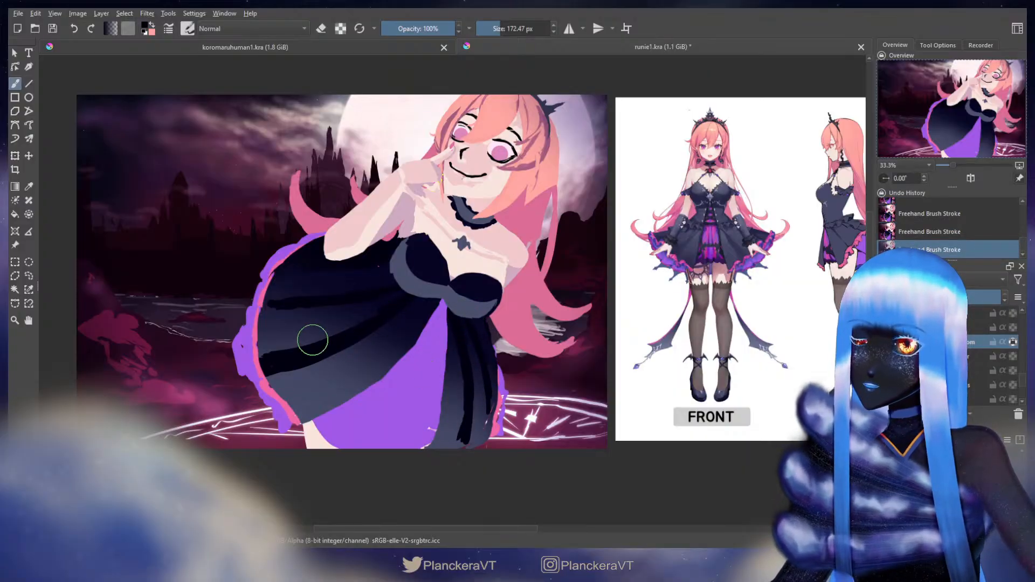
Trim the skirt's outer edge with a 98.63 px eraser and repaint it in curves over the pink ruffle with a 118.13 px brush.
{"action": "key", "text": "e"}
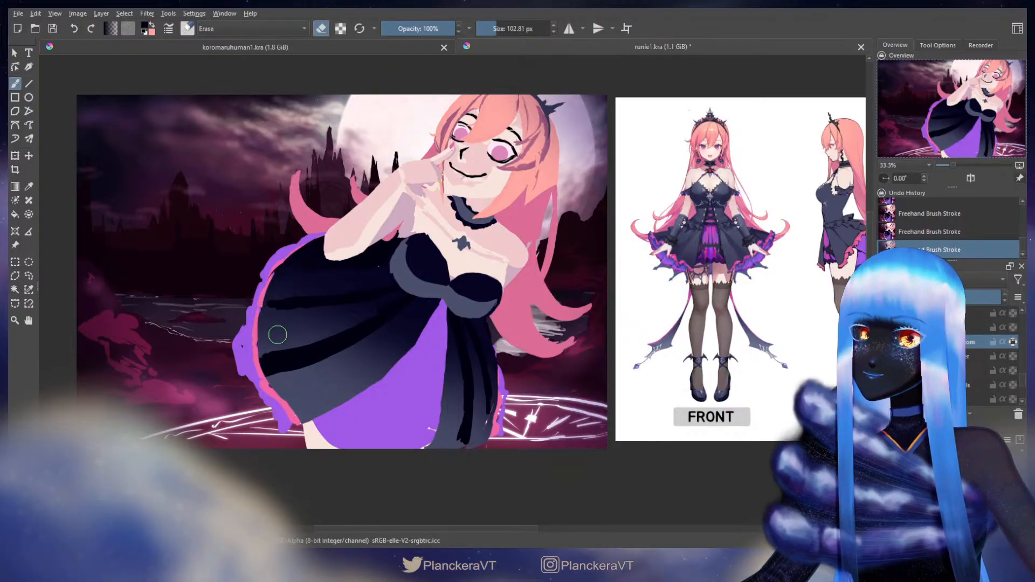
{"action": "left_click_drag", "start_coordinate": [261, 358], "coordinate": [248, 364], "text": "shift"}
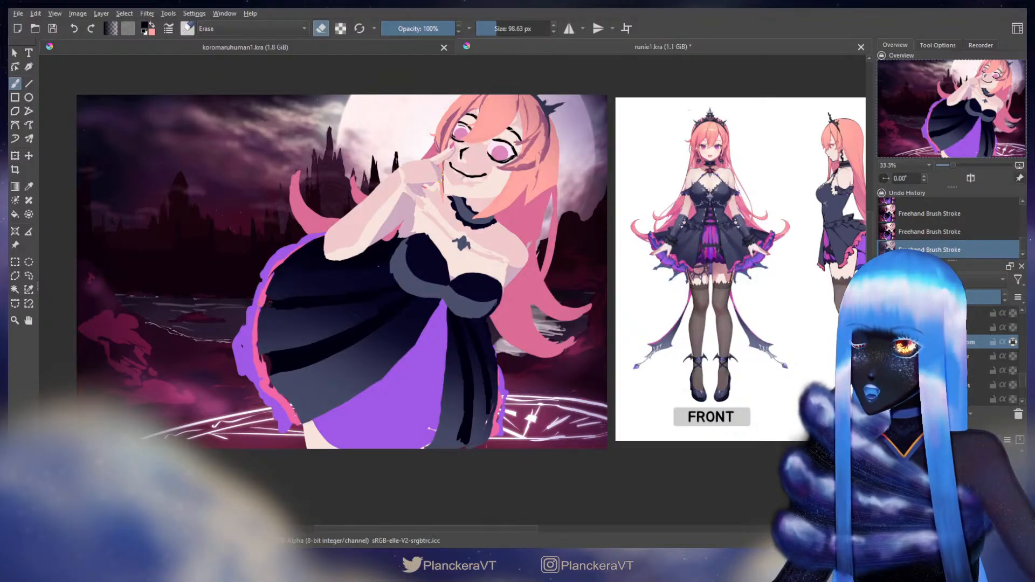
{"action": "key", "text": "e"}
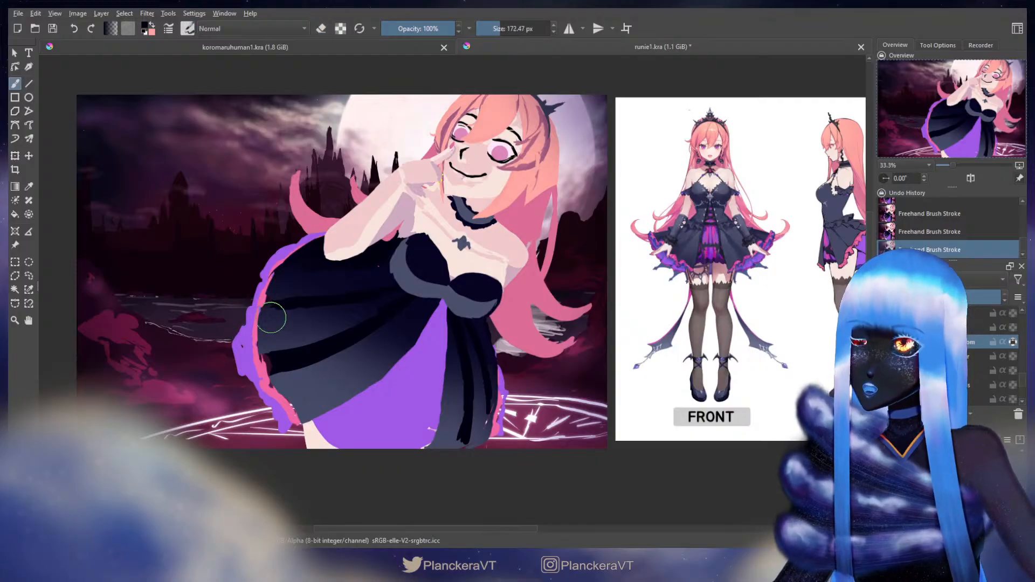
{"action": "left_click_drag", "start_coordinate": [272, 319], "coordinate": [264, 319], "text": "shift"}
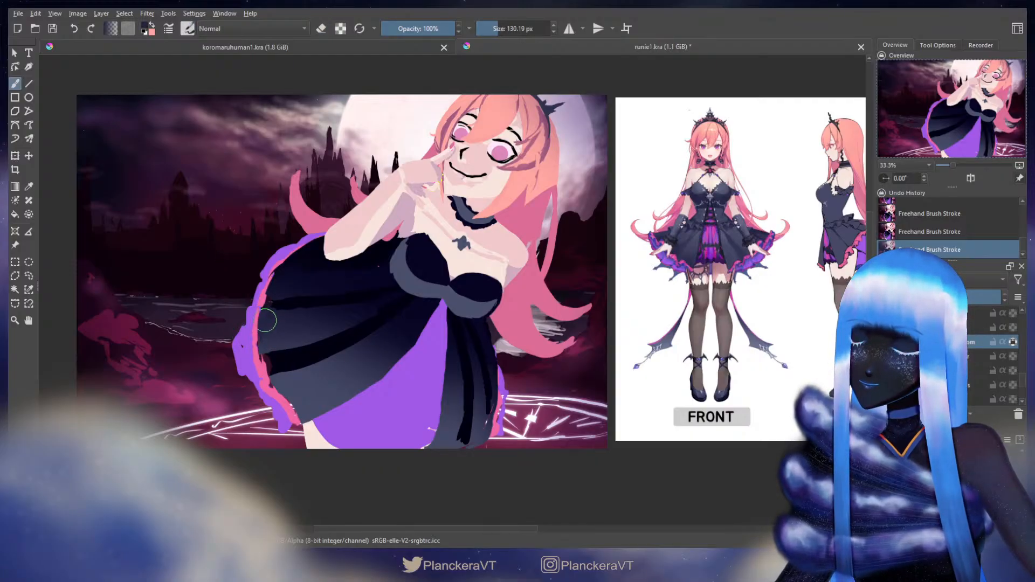
{"action": "mouse_move", "coordinate": [270, 318]}
{"action": "left_mouse_down", "text": "shift"}
{"action": "mouse_move", "coordinate": [257, 342]}
{"action": "mouse_move", "coordinate": [258, 325]}
{"action": "mouse_move", "coordinate": [298, 414]}
{"action": "left_mouse_up", "text": "shift"}
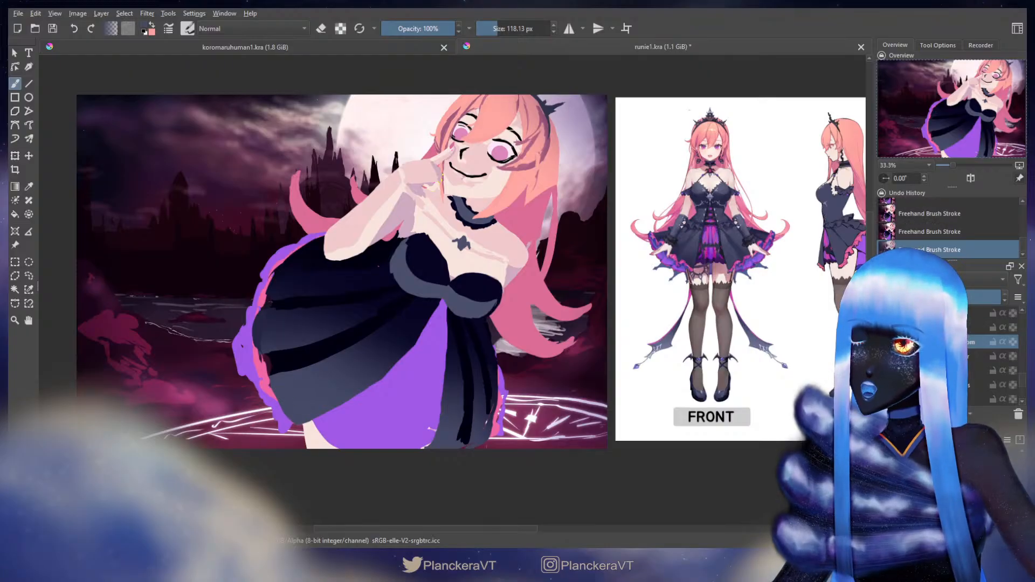
{"action": "key", "text": "e"}
{"action": "key", "text": "e"}
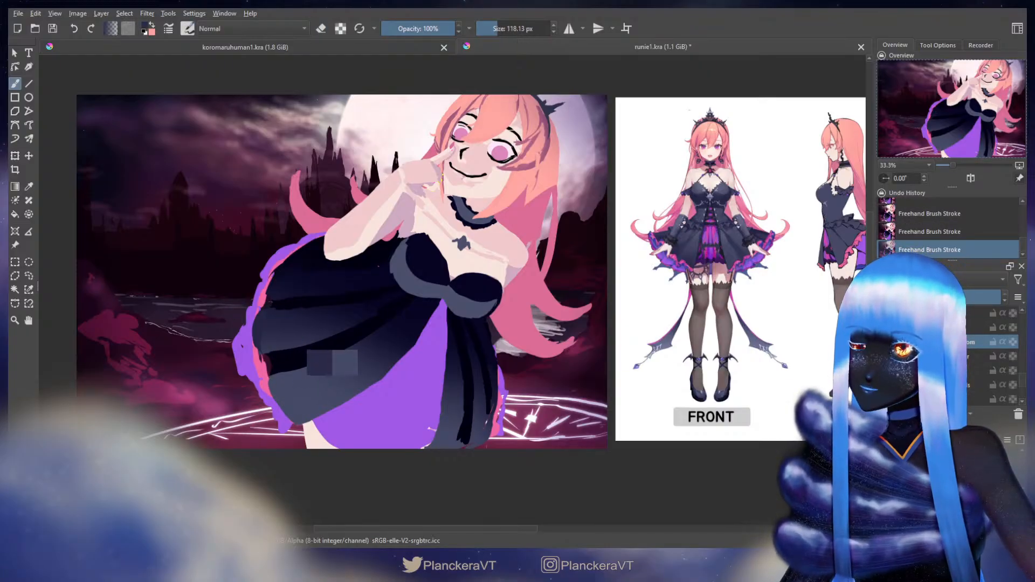
Sample the skirt's shades and paint shading strokes between the folds near the outer hem and down the narrow panel.
{"action": "left_click", "coordinate": [364, 315], "text": "ctrl"}
{"action": "left_click_drag", "start_coordinate": [366, 317], "coordinate": [281, 350]}
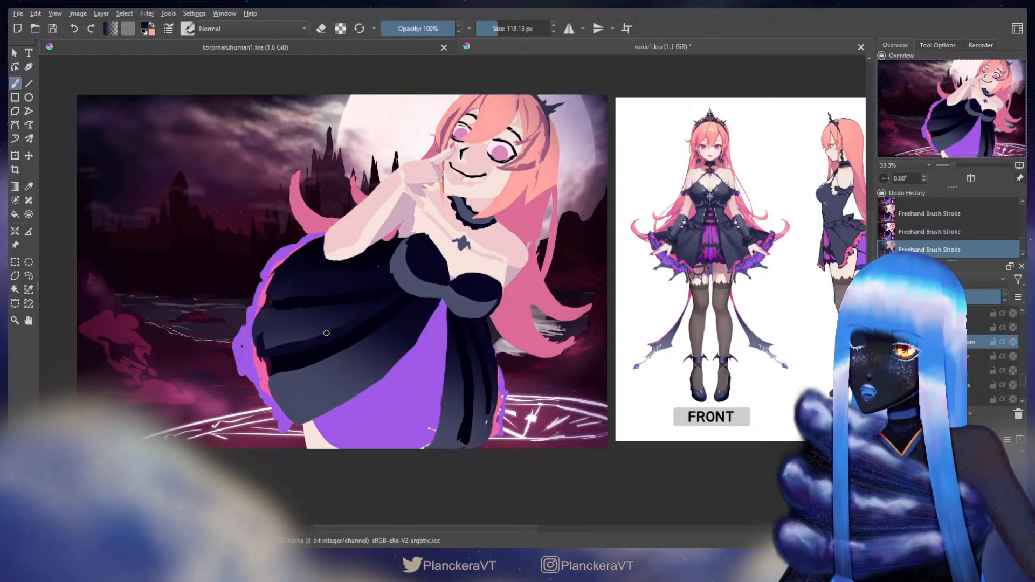
{"action": "mouse_move", "coordinate": [464, 361]}
{"action": "left_mouse_down"}
{"action": "mouse_move", "coordinate": [468, 298]}
{"action": "mouse_move", "coordinate": [448, 370]}
{"action": "left_mouse_up"}
{"action": "key", "text": "ctrl+z"}
{"action": "key", "text": "ctrl+z"}
{"action": "left_click", "coordinate": [459, 343], "text": "ctrl"}
{"action": "left_click_drag", "start_coordinate": [459, 312], "coordinate": [437, 378]}
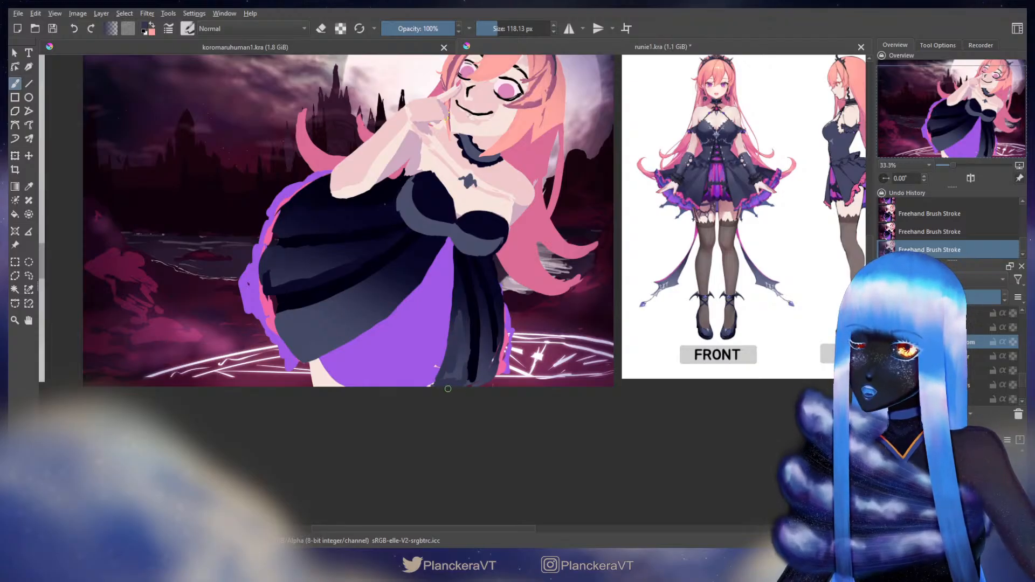
Undo the last strokes at the narrow panel's hem and repaint its lower corner beside the purple underskirt with the 118.13 px brush.
{"action": "key", "text": "e"}
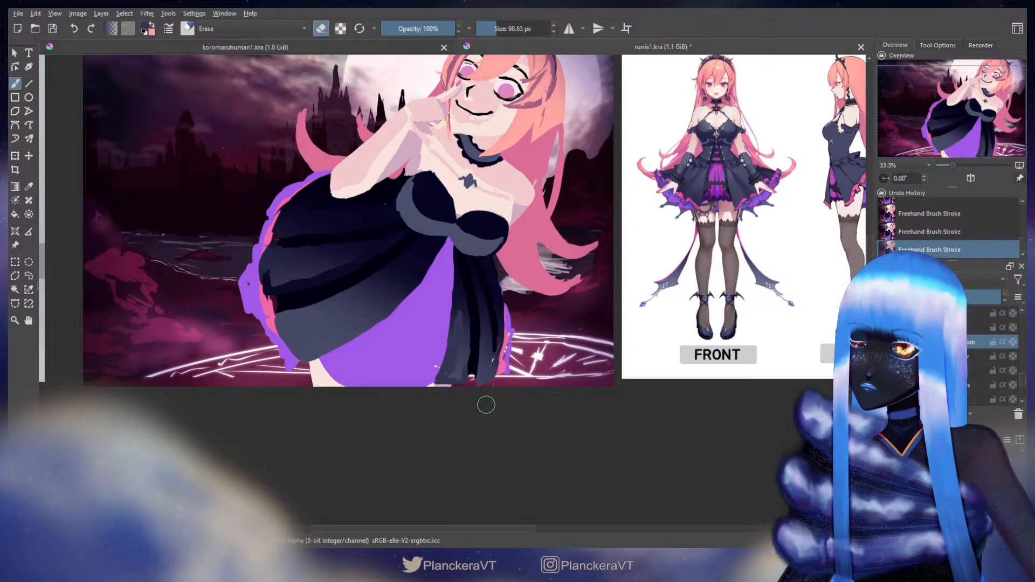
{"action": "key", "text": "ctrl+z"}
{"action": "key", "text": "ctrl+z"}
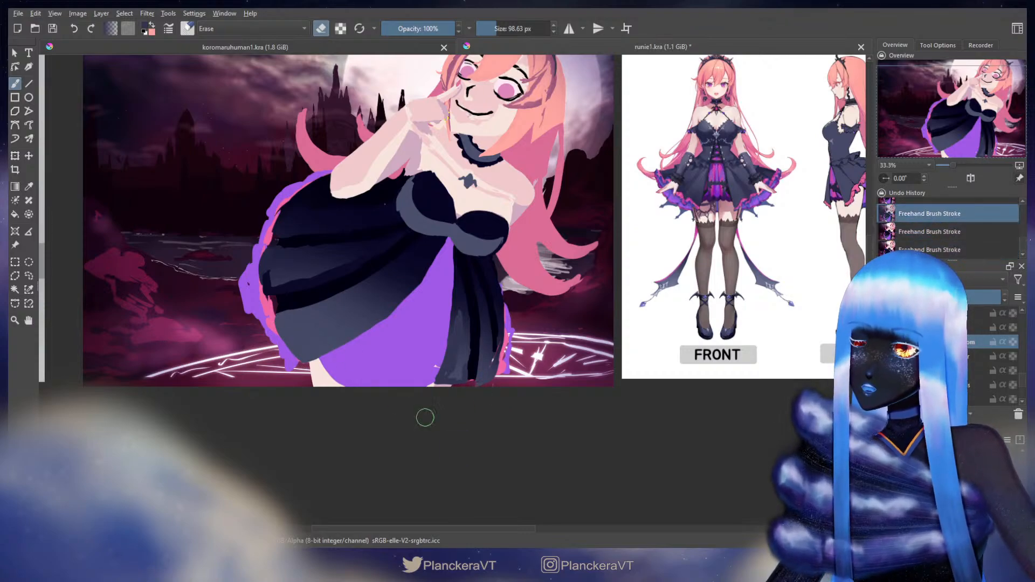
{"action": "key", "text": "e"}
{"action": "key", "text": "ctrl+z"}
{"action": "left_click_drag", "start_coordinate": [441, 371], "coordinate": [427, 387]}
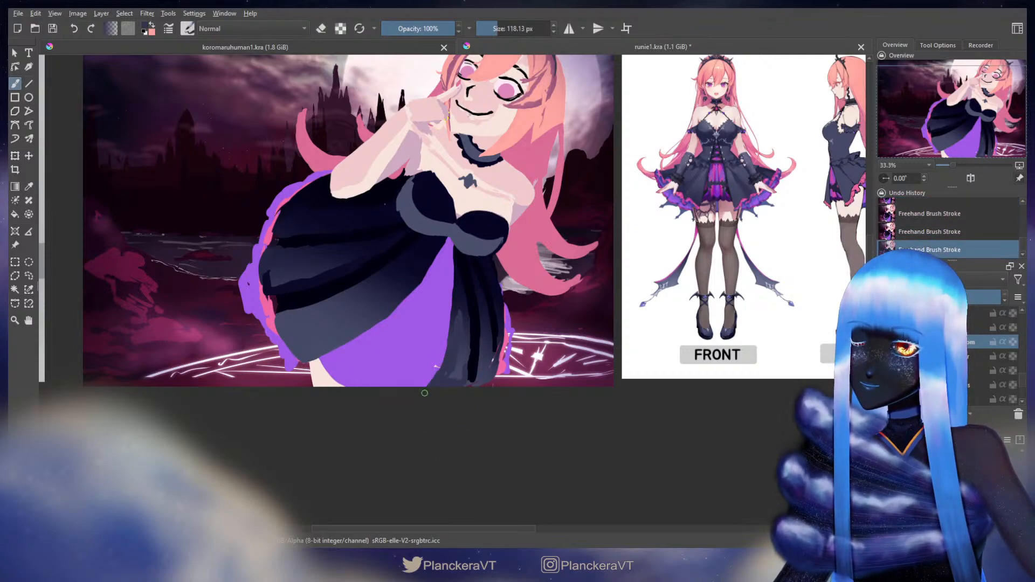
Sample a skirt shade, paint down the narrow panel to its hem at 118.13 px, and tidy the hem with a 98.63 px eraser.
{"action": "key", "text": "e"}
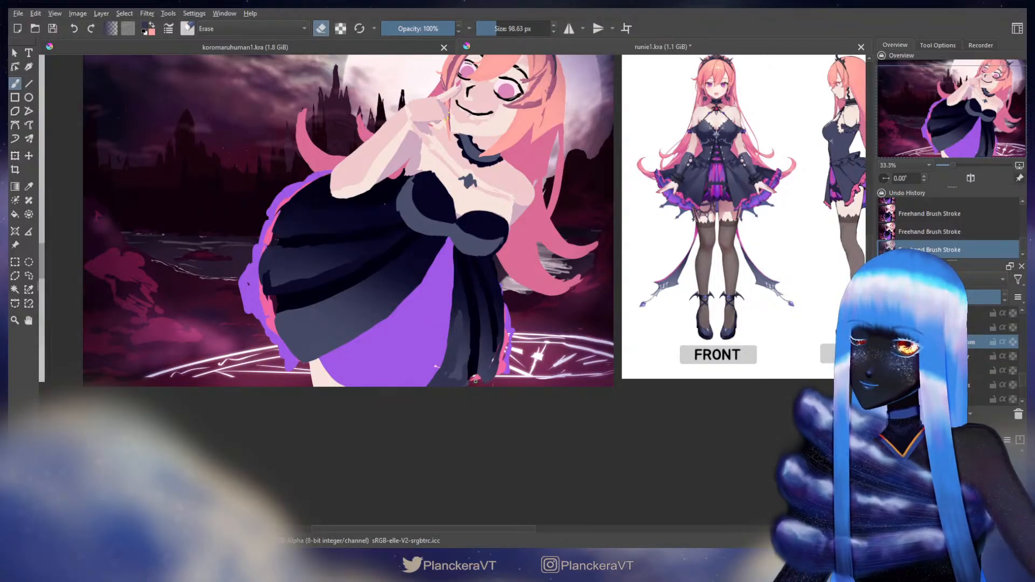
{"action": "key", "text": "e"}
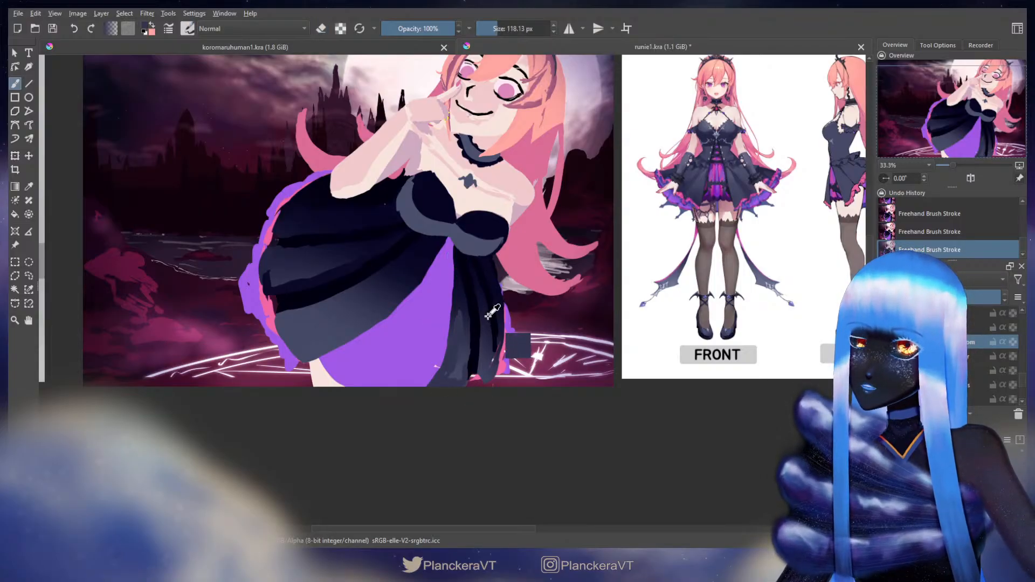
{"action": "left_click_drag", "start_coordinate": [471, 283], "coordinate": [475, 360]}
{"action": "left_click_drag", "start_coordinate": [473, 374], "coordinate": [485, 375]}
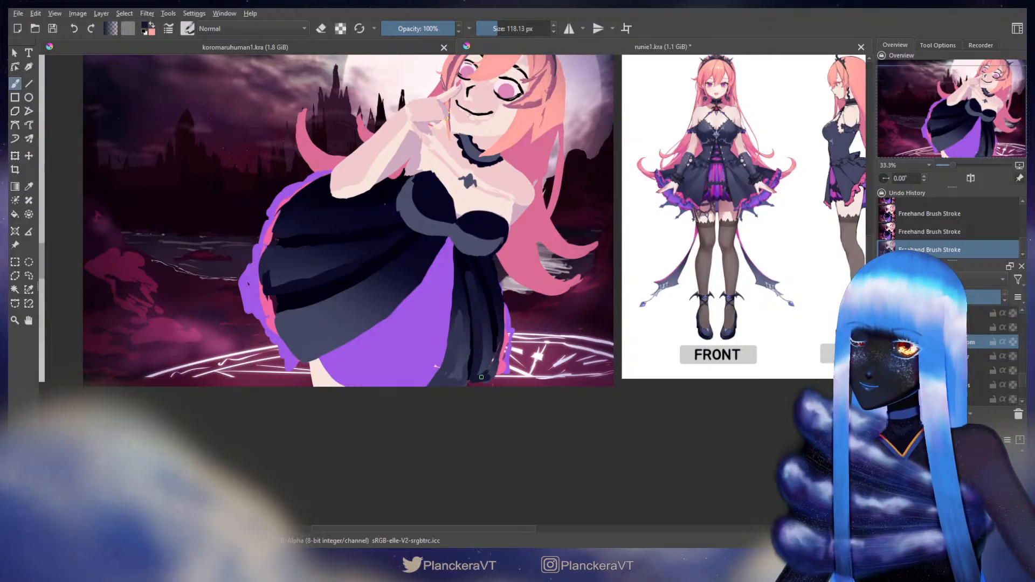
{"action": "key", "text": "e"}
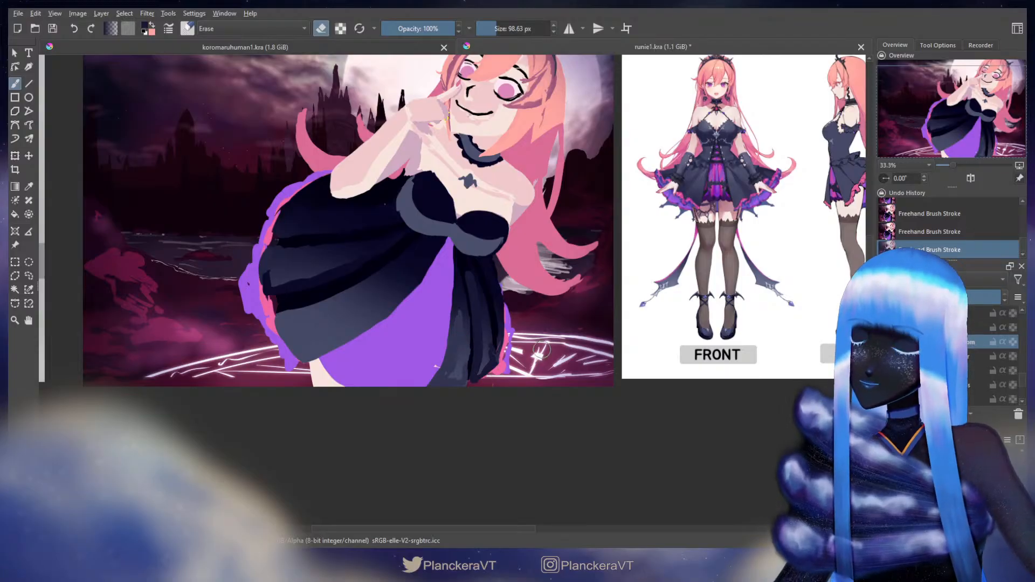
{"action": "key", "text": "e"}
Repaint the narrow panel's outer edge over the pink ruffle with the 118.13 px brush and trim it with a 73.55 px eraser.
{"action": "key", "text": "ctrl+z"}
{"action": "left_click_drag", "start_coordinate": [503, 299], "coordinate": [504, 335]}
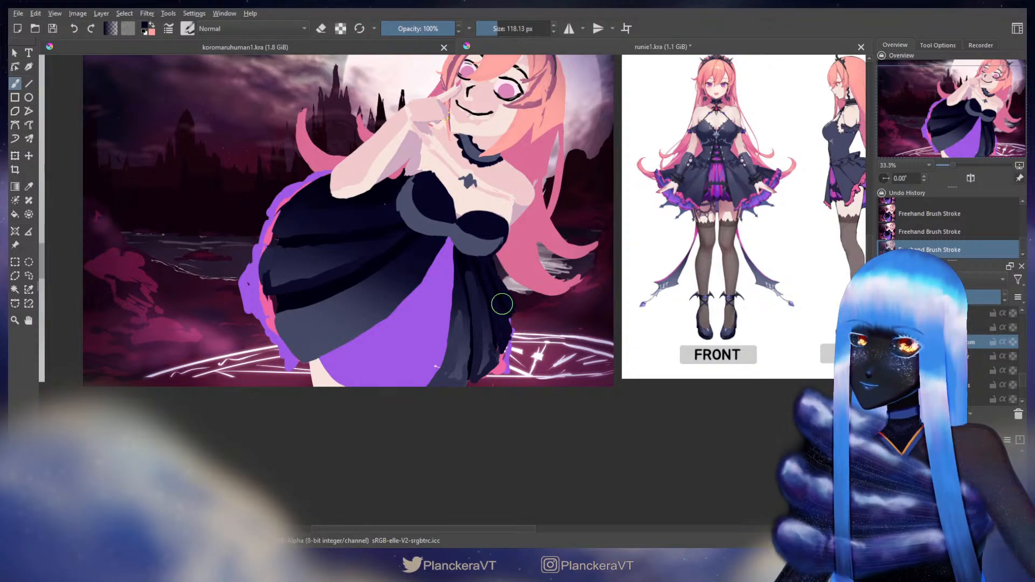
{"action": "key", "text": "e"}
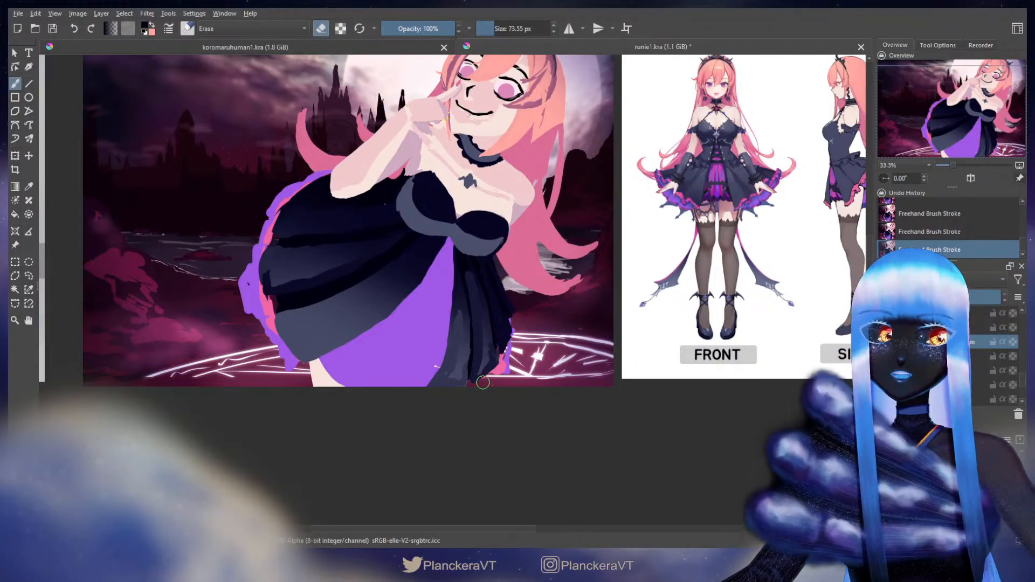
{"action": "key", "text": "e"}
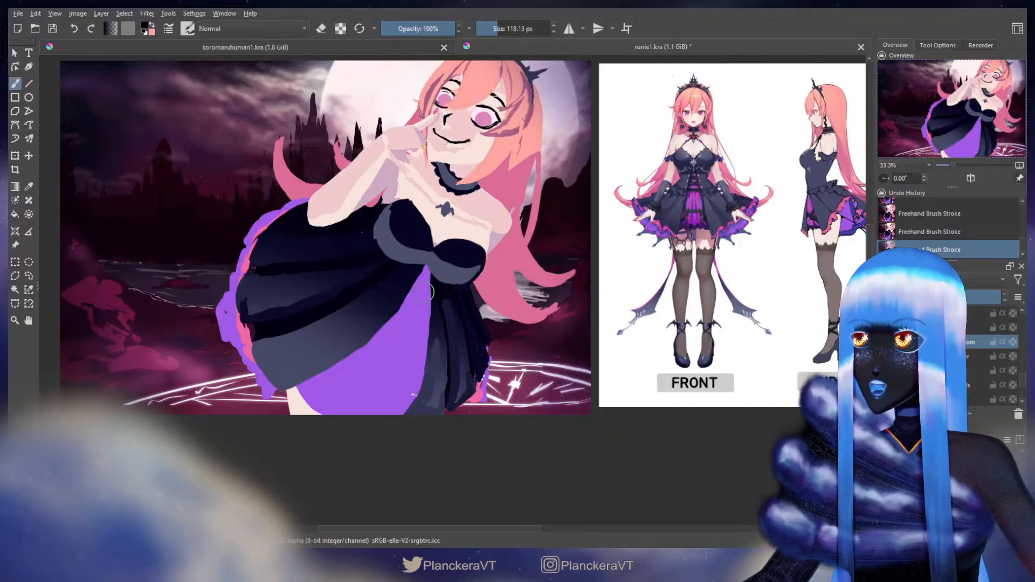
Reshape the dark skirt's outline with the Transform tool and return to the freehand brush.
{"action": "key", "text": "ctrl+t"}
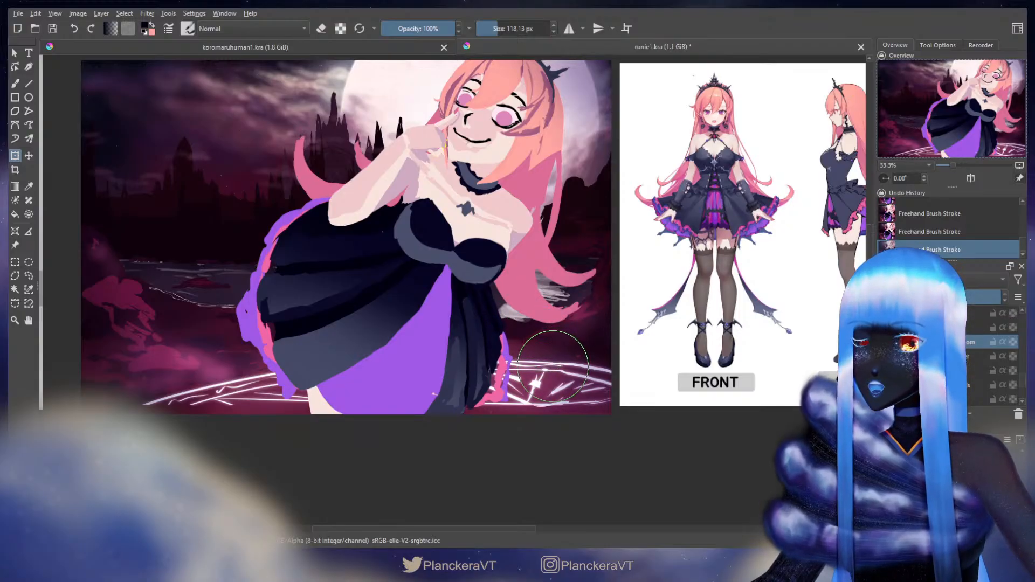
{"action": "left_click_drag", "start_coordinate": [540, 311], "coordinate": [565, 353]}
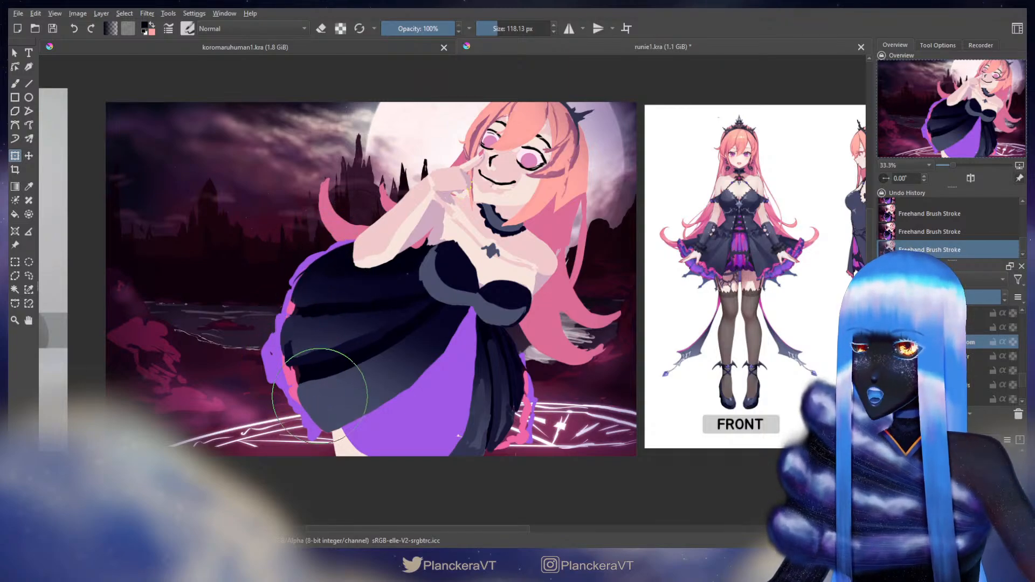
{"action": "key", "text": "b"}
Examine the bodice lacing, split overskirt and purple underskirt on the front view of the character reference sheet.
{"action": "left_click_drag", "start_coordinate": [775, 275], "coordinate": [655, 318]}
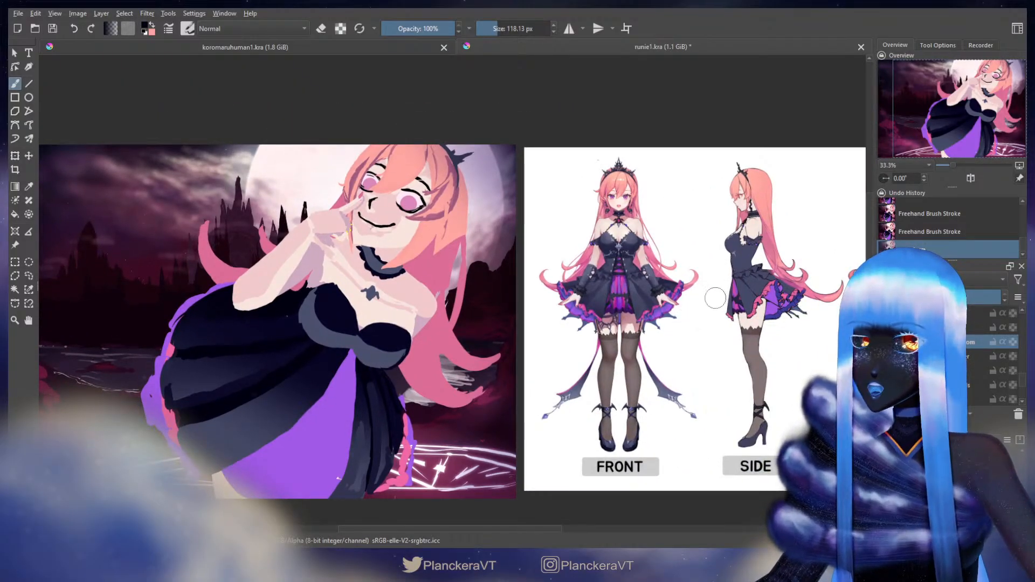
{"action": "mouse_move", "coordinate": [479, 343]}
{"action": "left_mouse_down"}
{"action": "mouse_move", "coordinate": [552, 292]}
{"action": "mouse_move", "coordinate": [537, 294]}
{"action": "left_mouse_up"}
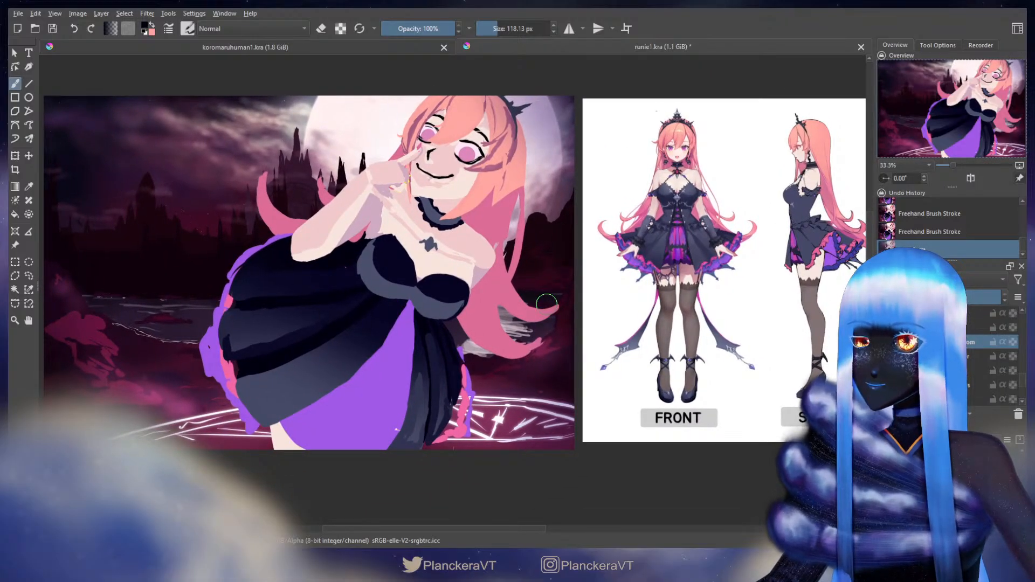
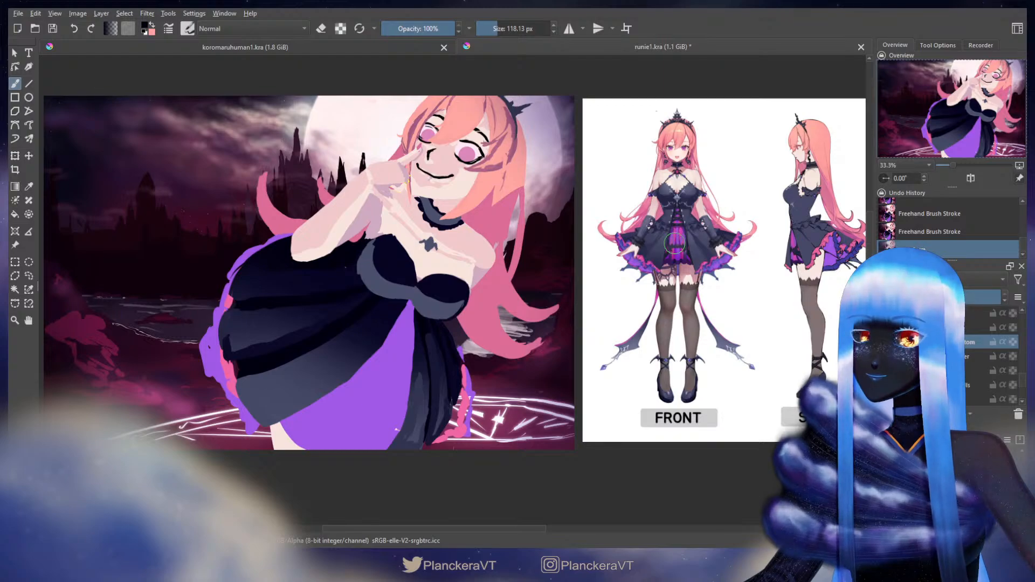
{"action": "left_click_drag", "start_coordinate": [674, 243], "coordinate": [540, 299]}
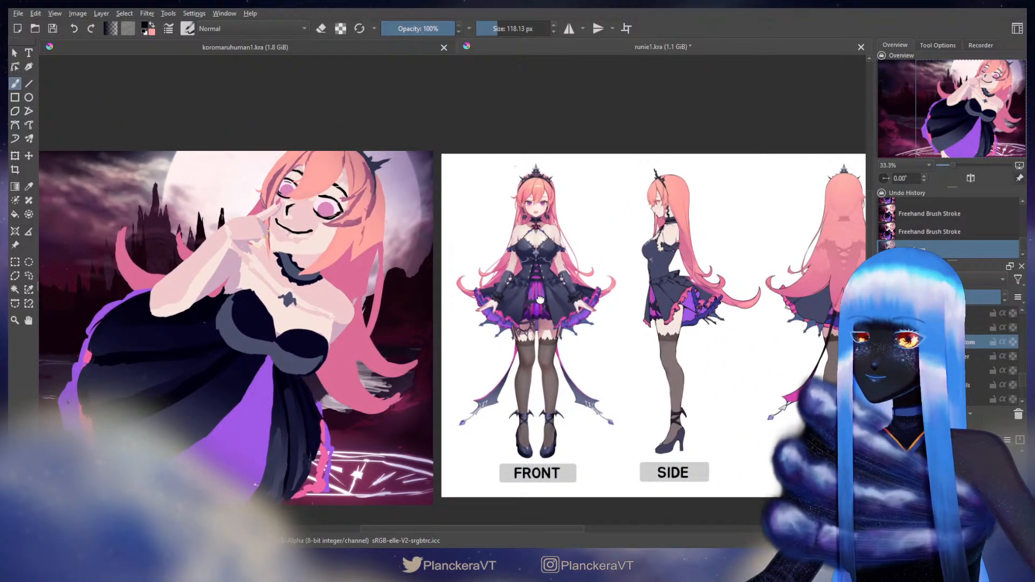
{"action": "scroll", "coordinate": [540, 299], "scroll_direction": "up", "scroll_amount": 4}
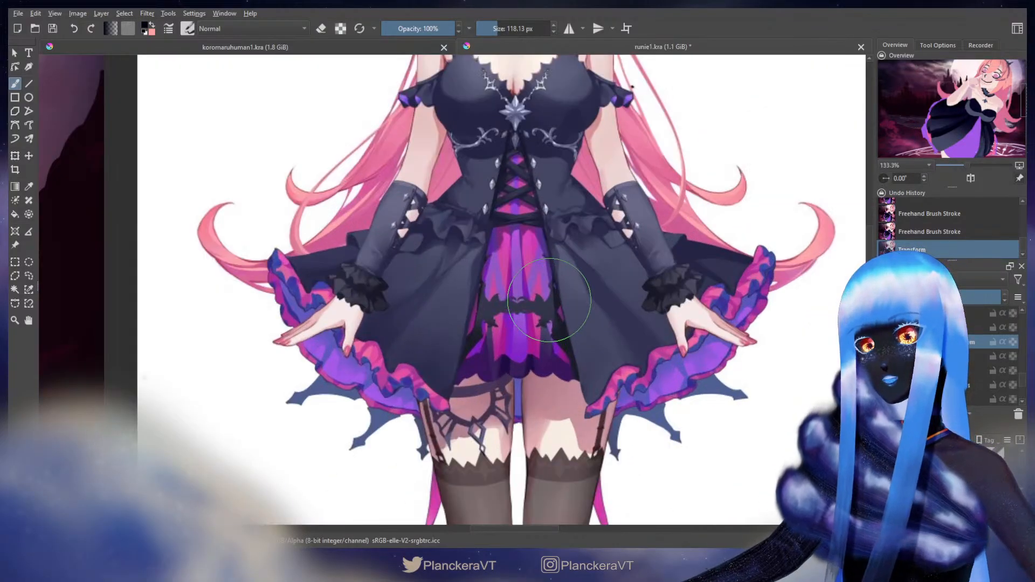
{"action": "mouse_move", "coordinate": [497, 201]}
{"action": "left_mouse_down", "text": "shift"}
{"action": "mouse_move", "coordinate": [477, 199]}
{"action": "mouse_move", "coordinate": [474, 169]}
{"action": "mouse_move", "coordinate": [468, 178]}
{"action": "left_mouse_up", "text": "shift"}
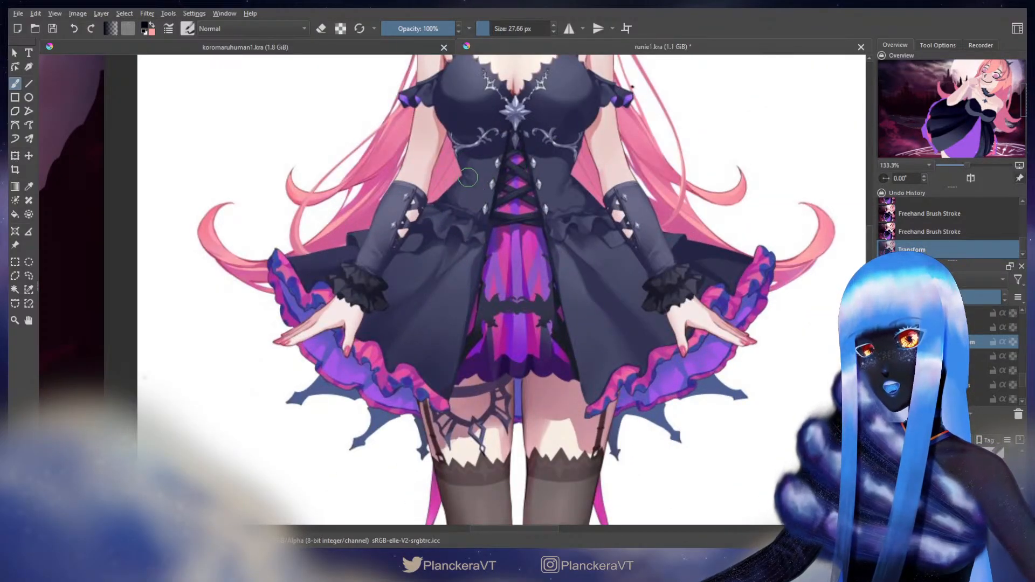
{"action": "left_click", "coordinate": [593, 195]}
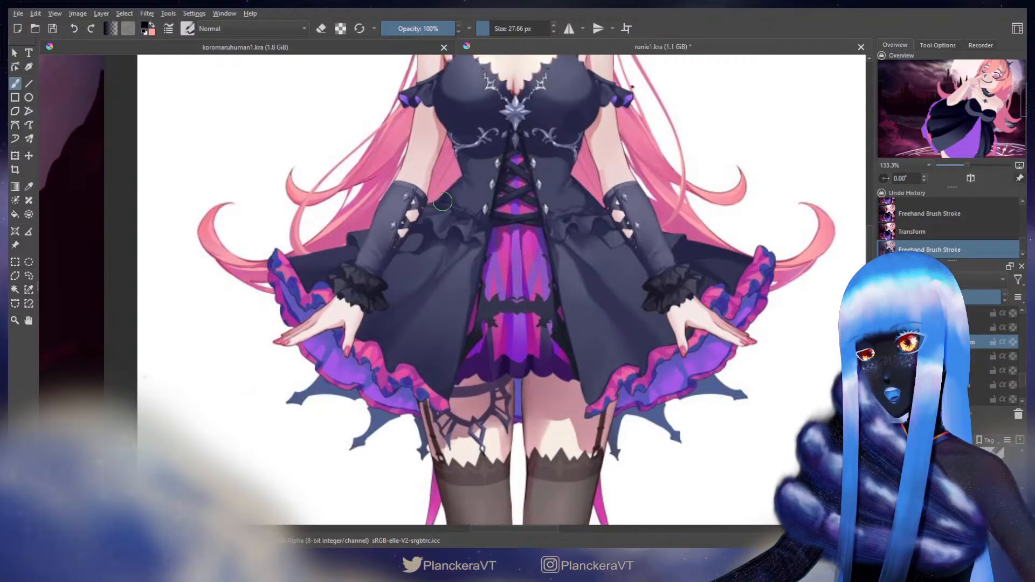
{"action": "left_click_drag", "start_coordinate": [300, 307], "coordinate": [719, 235]}
{"action": "scroll", "coordinate": [439, 310], "scroll_direction": "down", "scroll_amount": 3}
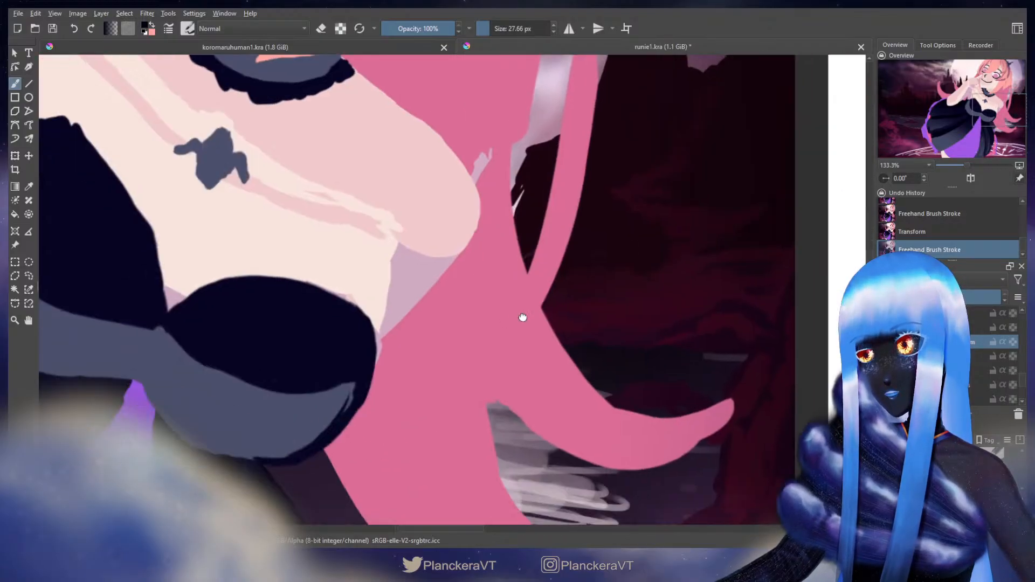
{"action": "scroll", "coordinate": [613, 315], "scroll_direction": "down", "scroll_amount": 1}
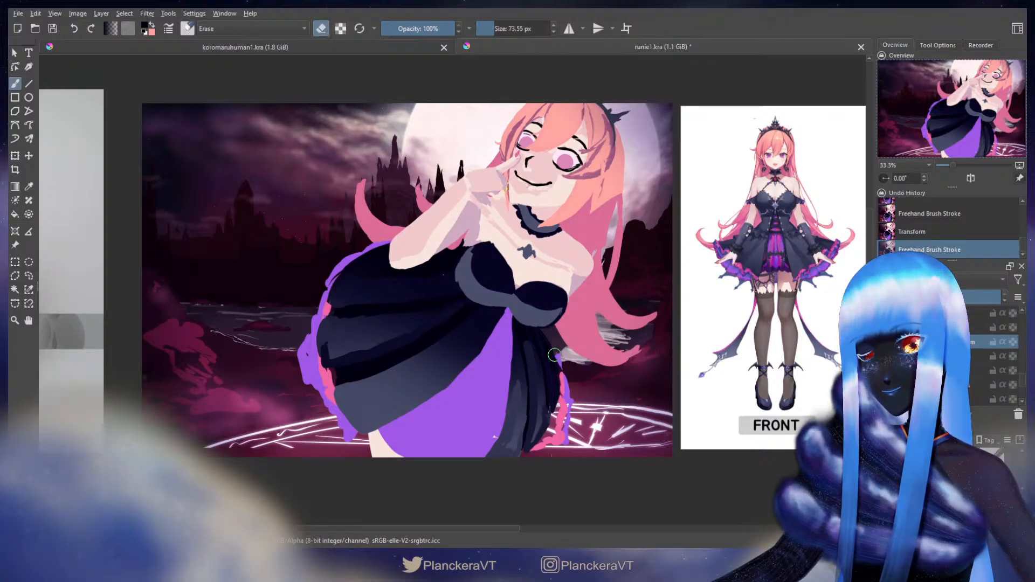
Narrow the purple underskirt's tip below the bust using sampled skirt colour at 57.88 px and an 87.21 px eraser.
{"action": "left_click", "coordinate": [516, 339], "text": "ctrl"}
{"action": "left_click_drag", "start_coordinate": [514, 318], "coordinate": [519, 318]}
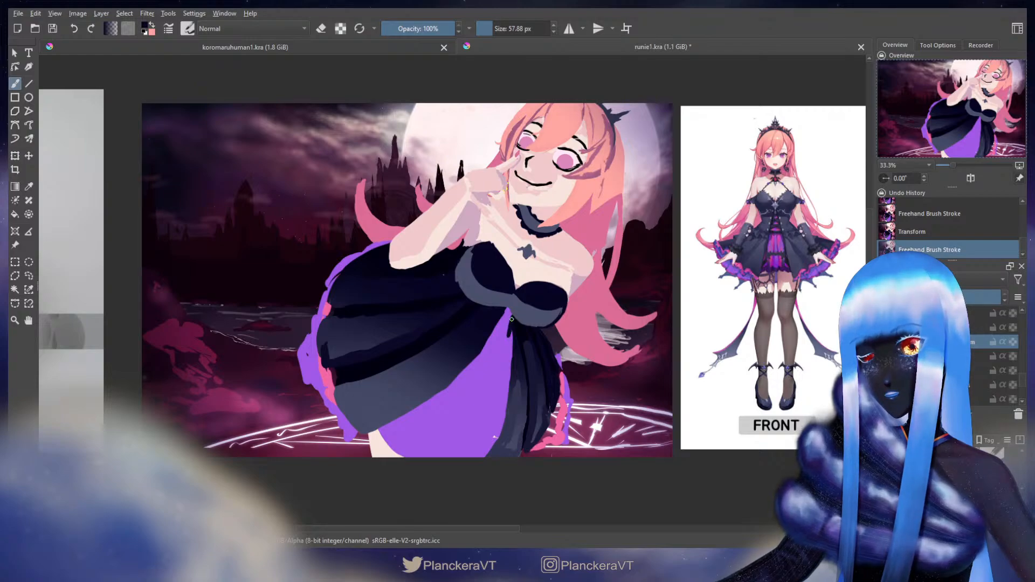
{"action": "left_click_drag", "start_coordinate": [509, 341], "coordinate": [513, 368]}
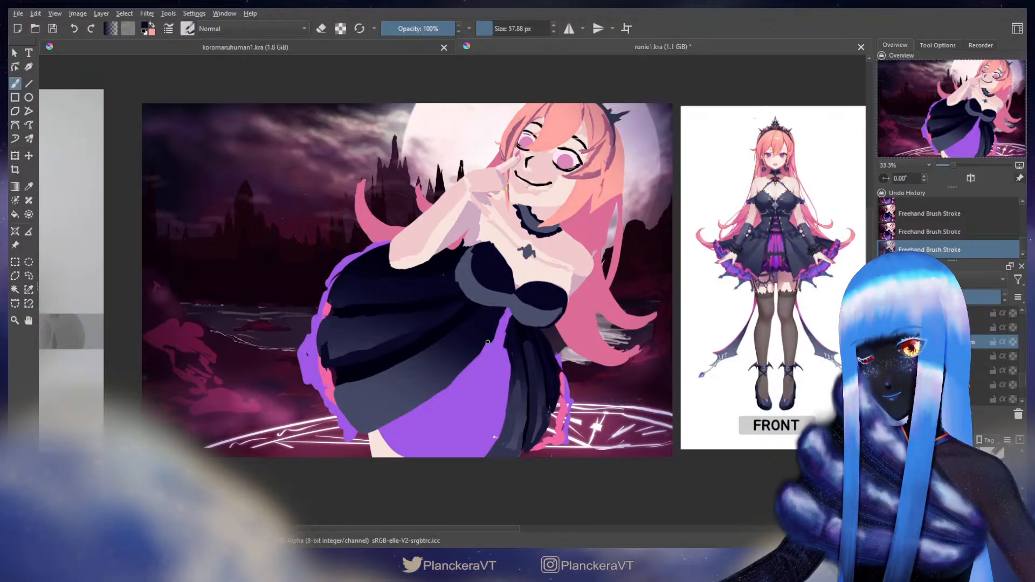
{"action": "key", "text": "e"}
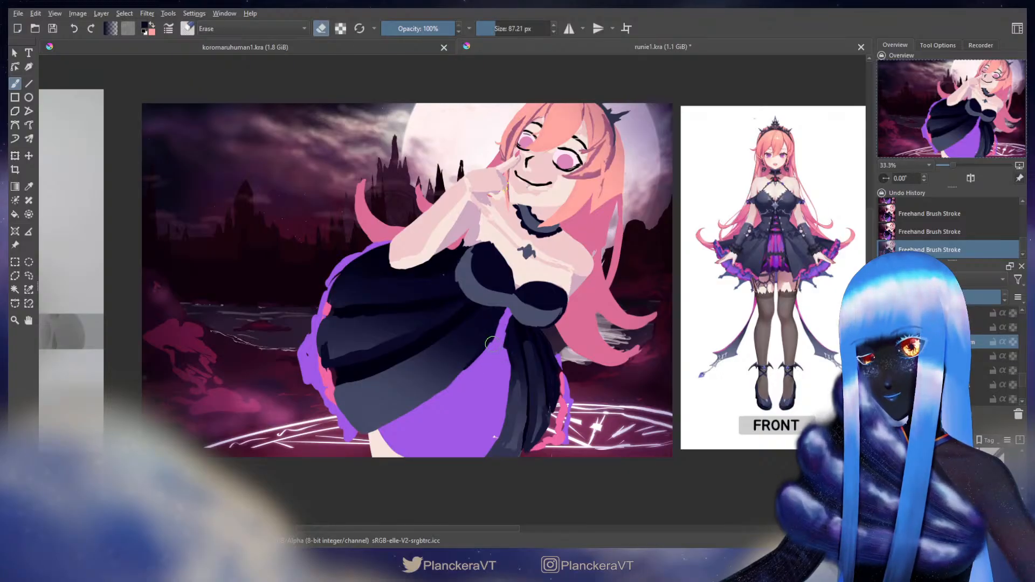
{"action": "mouse_move", "coordinate": [521, 346]}
{"action": "left_mouse_down"}
{"action": "mouse_move", "coordinate": [551, 284]}
{"action": "mouse_move", "coordinate": [563, 319]}
{"action": "left_mouse_up"}
{"action": "key", "text": "e"}
Sample the dress's shades and paint the narrow panel's inner edge and lengthwise folds with a 70.26 px brush.
{"action": "left_click", "coordinate": [539, 280], "text": "ctrl"}
{"action": "mouse_move", "coordinate": [539, 278]}
{"action": "left_mouse_down"}
{"action": "mouse_move", "coordinate": [534, 316]}
{"action": "mouse_move", "coordinate": [539, 292]}
{"action": "left_mouse_up"}
{"action": "mouse_move", "coordinate": [540, 318]}
{"action": "left_mouse_down"}
{"action": "mouse_move", "coordinate": [536, 284]}
{"action": "mouse_move", "coordinate": [531, 372]}
{"action": "left_mouse_up"}
{"action": "left_click", "coordinate": [541, 370], "text": "ctrl"}
{"action": "left_click_drag", "start_coordinate": [536, 324], "coordinate": [538, 324], "text": "shift"}
{"action": "left_click_drag", "start_coordinate": [536, 318], "coordinate": [524, 391]}
{"action": "mouse_move", "coordinate": [531, 337]}
{"action": "left_mouse_down"}
{"action": "mouse_move", "coordinate": [517, 392]}
{"action": "mouse_move", "coordinate": [524, 378]}
{"action": "left_mouse_up"}
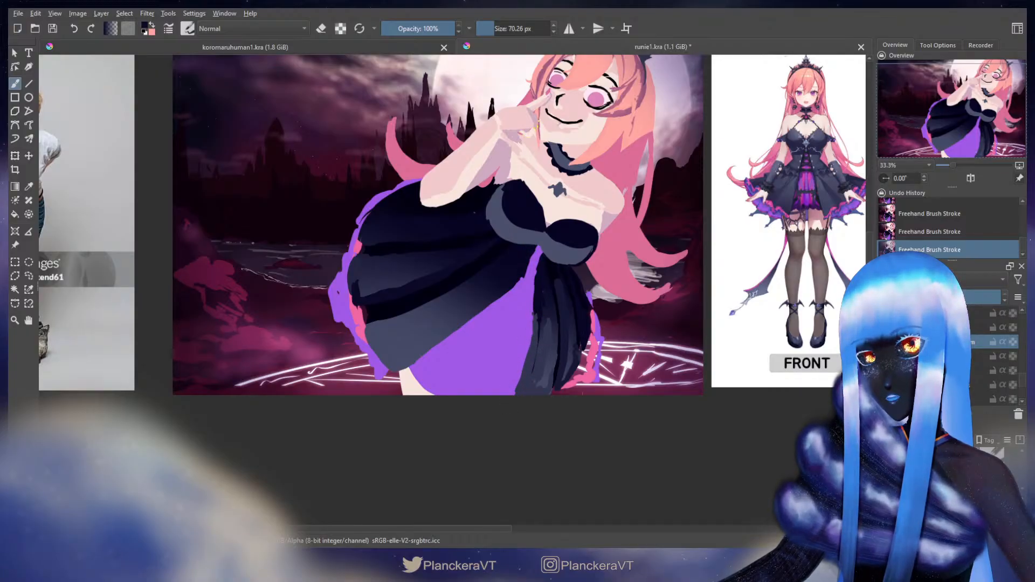
Refine the narrow panel's inner edge beside the purple underskirt, alternating the 70.26 px brush with an eraser of 84 and 82.23 px.
{"action": "key", "text": "e"}
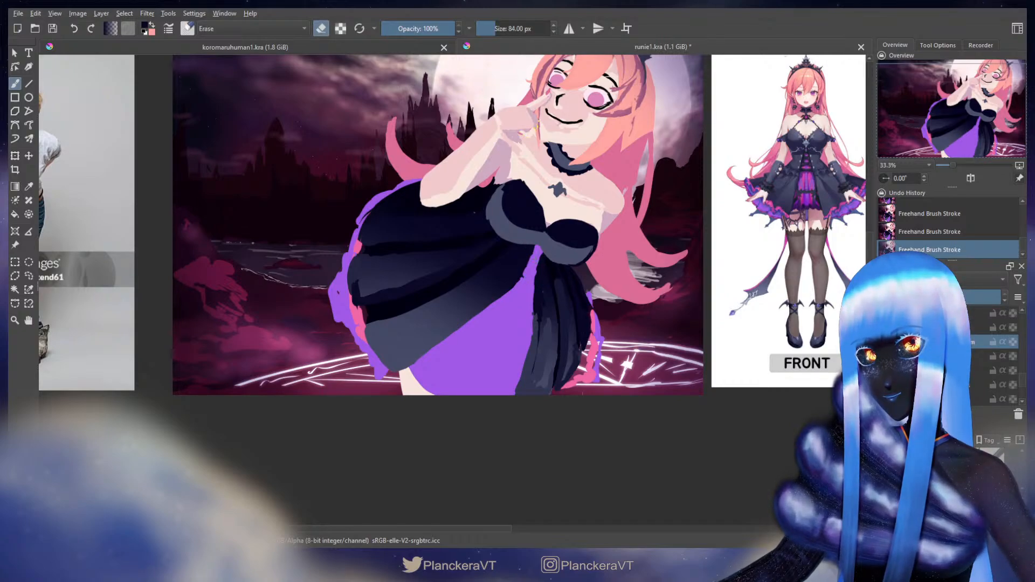
{"action": "key", "text": "e"}
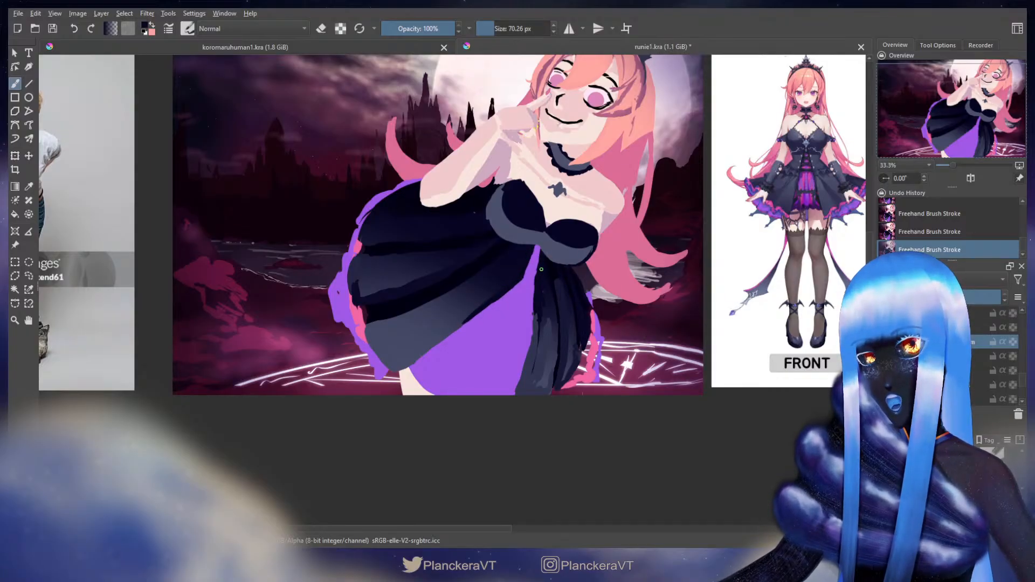
{"action": "key", "text": "e"}
{"action": "left_click_drag", "start_coordinate": [543, 246], "coordinate": [537, 251], "text": "shift"}
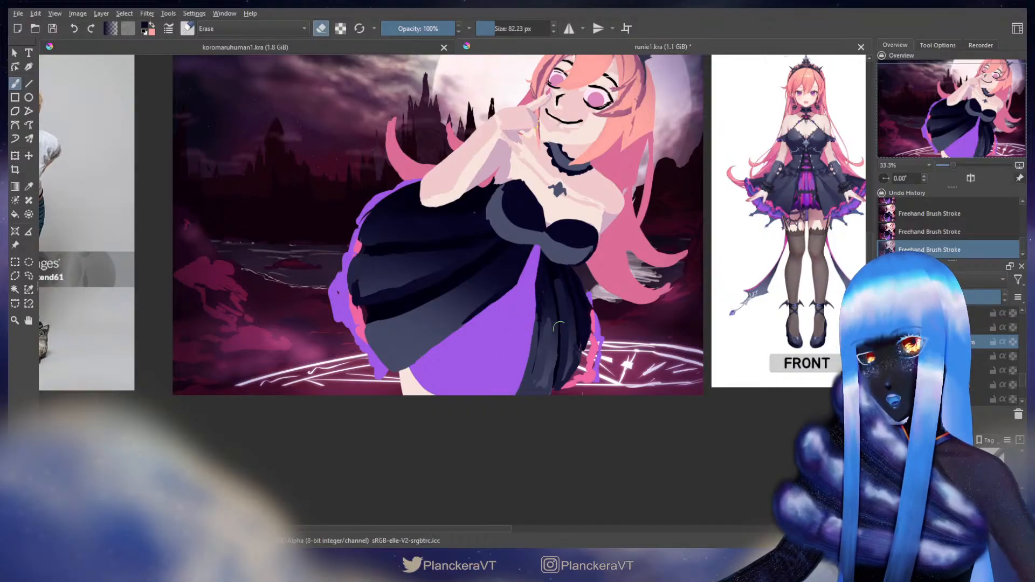
Paint a dark border along the main skirt's lower edge above the purple underskirt at 97.11 px and trim it with the 82.23 px eraser.
{"action": "key", "text": "e"}
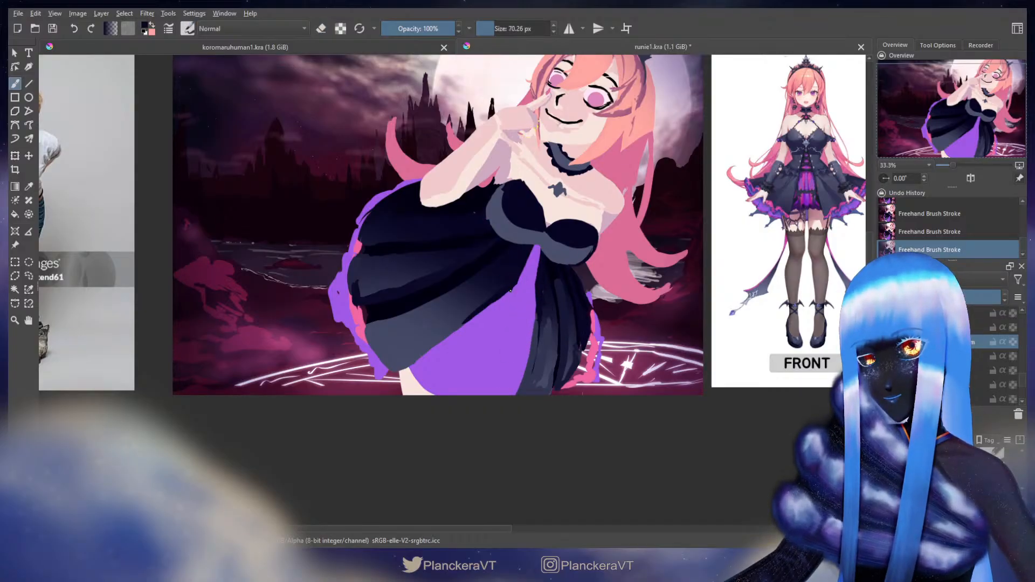
{"action": "key", "text": "bracketright"}
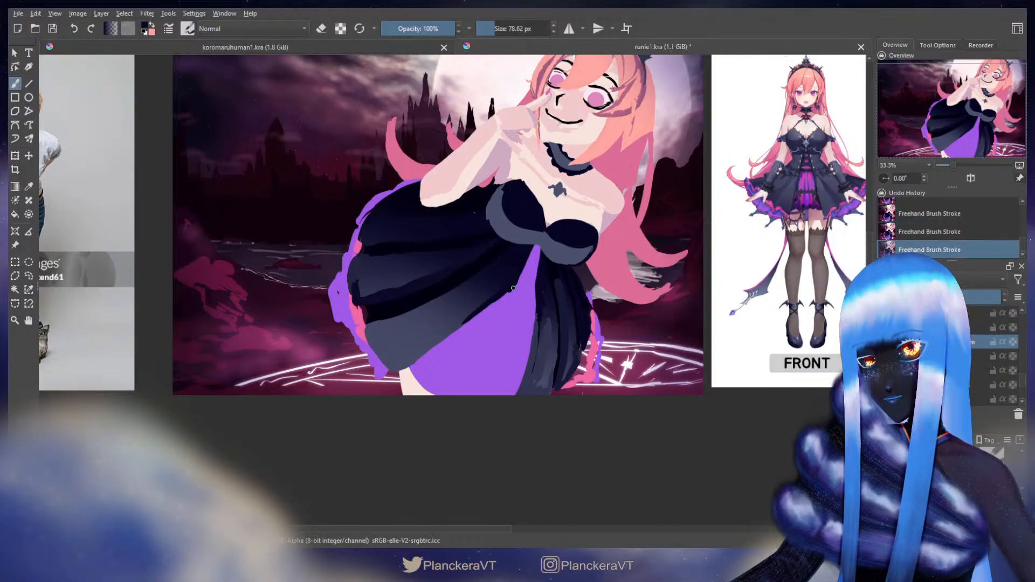
{"action": "key", "text": "bracketright"}
{"action": "key", "text": "bracketright"}
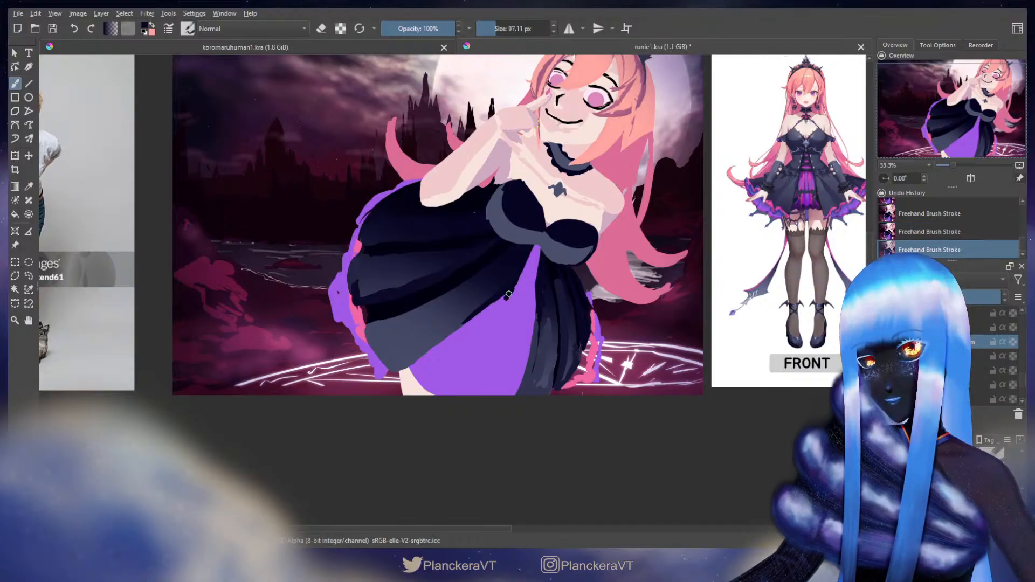
{"action": "left_click_drag", "start_coordinate": [485, 313], "coordinate": [401, 370]}
{"action": "key", "text": "e"}
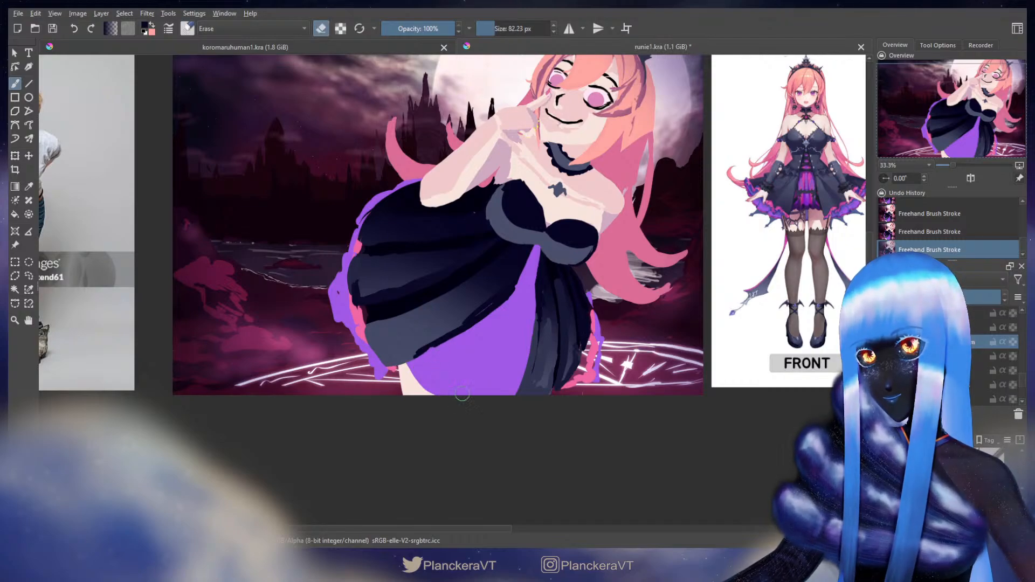
{"action": "key", "text": "e"}
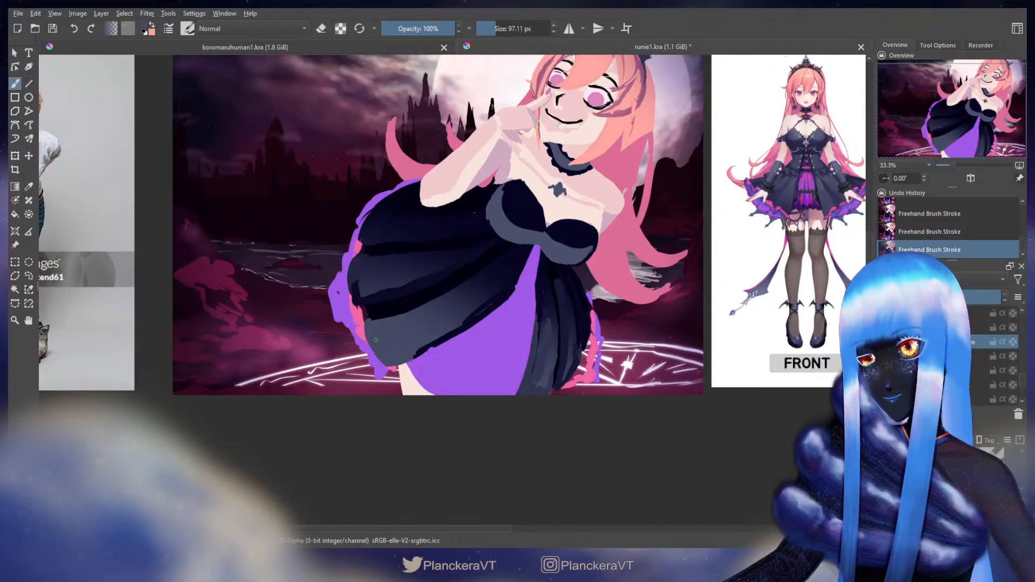
Smooth the main skirt's inner edge along the purple underskirt with an 81.10 px eraser.
{"action": "left_click_drag", "start_coordinate": [542, 284], "coordinate": [537, 285]}
{"action": "key", "text": "e"}
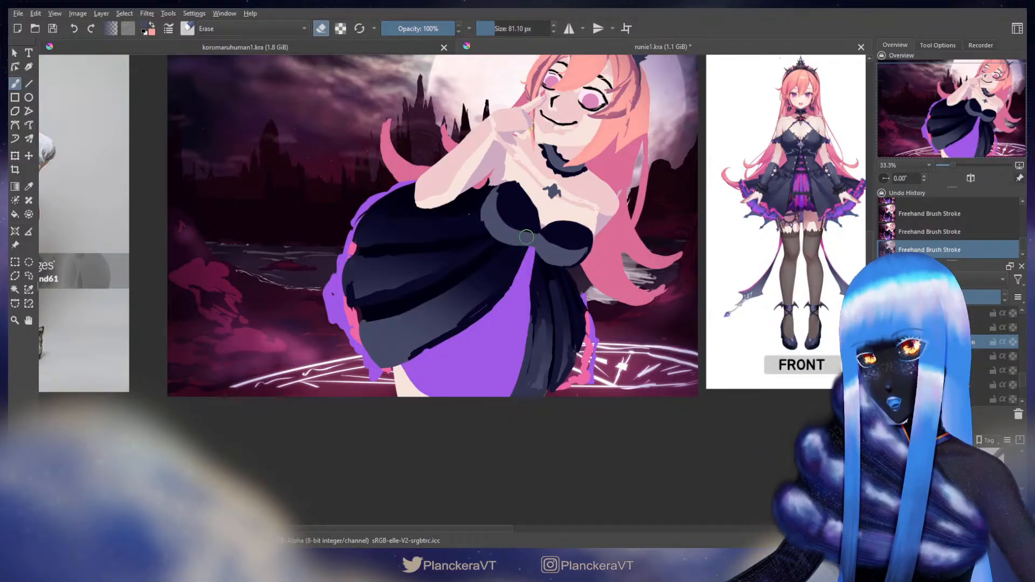
{"action": "left_click_drag", "start_coordinate": [491, 310], "coordinate": [504, 297]}
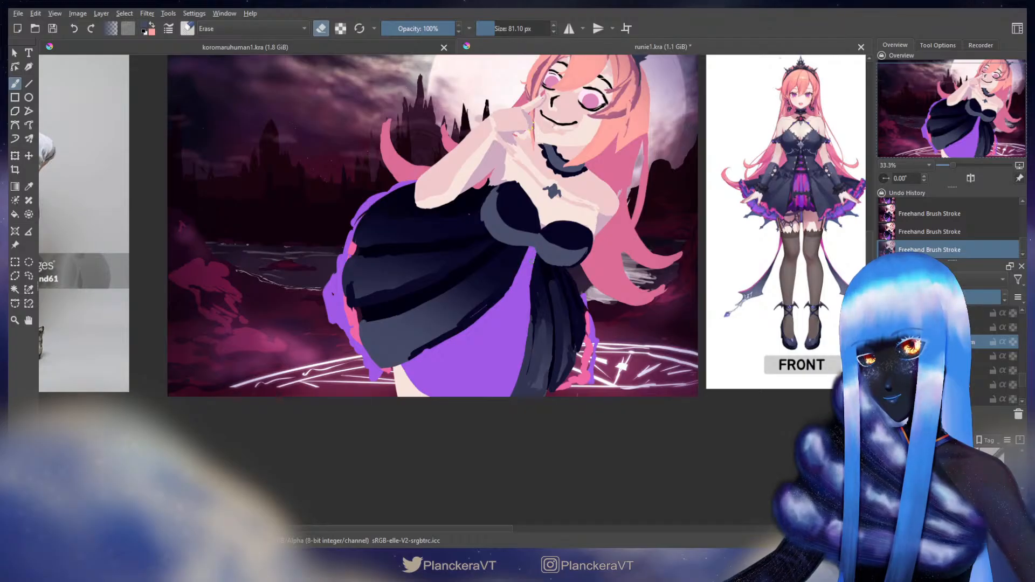
{"action": "key", "text": "e"}
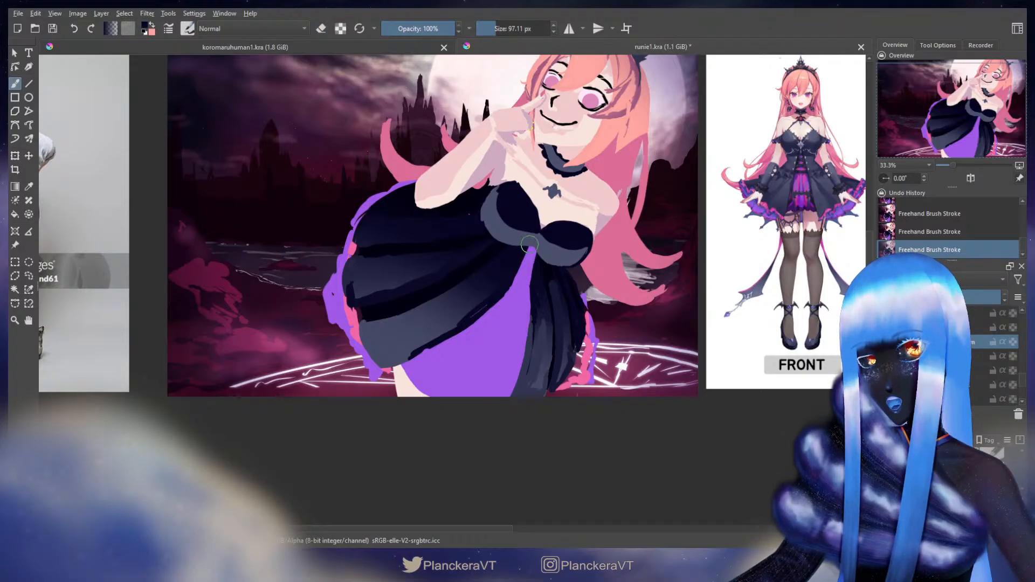
Examine the corset lacing, star brooch and waist ruffles up close on the reference sheet's front view.
{"action": "left_click_drag", "start_coordinate": [679, 223], "coordinate": [515, 310]}
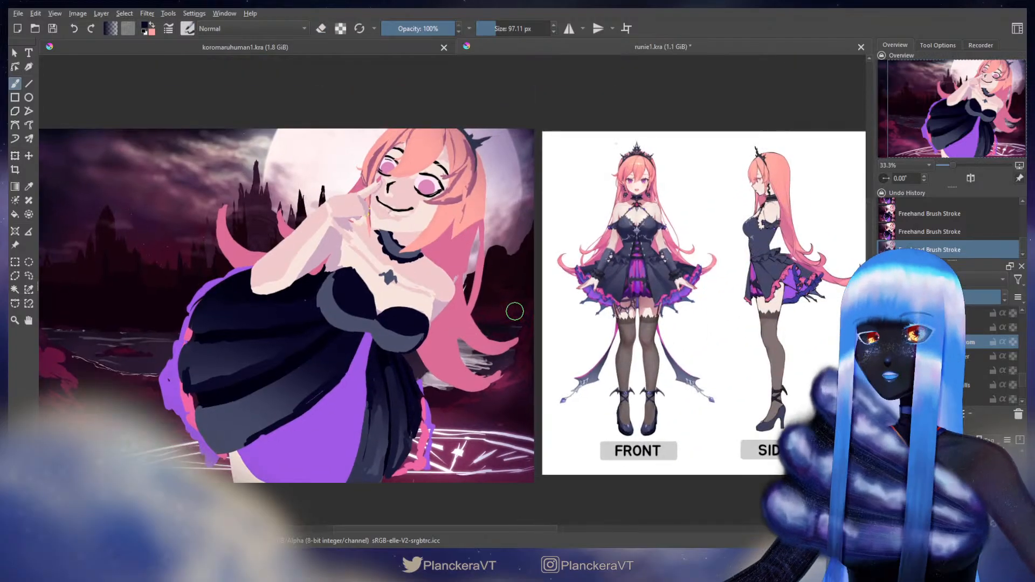
{"action": "scroll", "coordinate": [576, 257], "scroll_direction": "up", "scroll_amount": 4}
{"action": "left_click_drag", "start_coordinate": [709, 272], "coordinate": [655, 256]}
{"action": "mouse_move", "coordinate": [766, 230]}
{"action": "left_mouse_down"}
{"action": "mouse_move", "coordinate": [625, 272]}
{"action": "mouse_move", "coordinate": [602, 250]}
{"action": "left_mouse_up"}
{"action": "scroll", "coordinate": [682, 302], "scroll_direction": "up", "scroll_amount": 4}
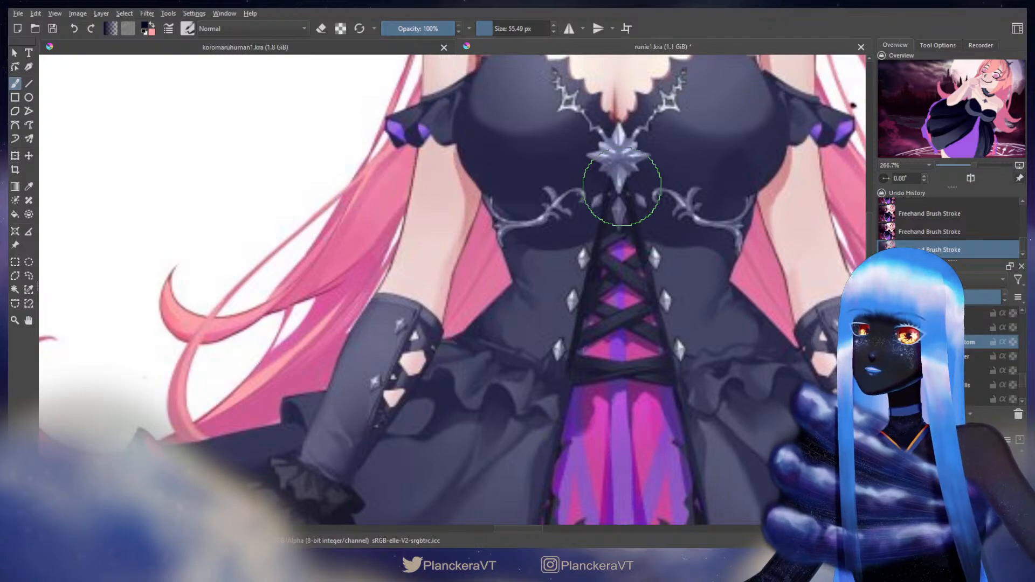
Darken the narrow skirt panel's inner edge beside the purple underskirt using sampled dark navy and a brush of 54.62 to 76.48 px.
{"action": "scroll", "coordinate": [587, 192], "scroll_direction": "down", "scroll_amount": 3}
{"action": "scroll", "coordinate": [338, 331], "scroll_direction": "down", "scroll_amount": 3}
{"action": "left_click_drag", "start_coordinate": [358, 340], "coordinate": [661, 237]}
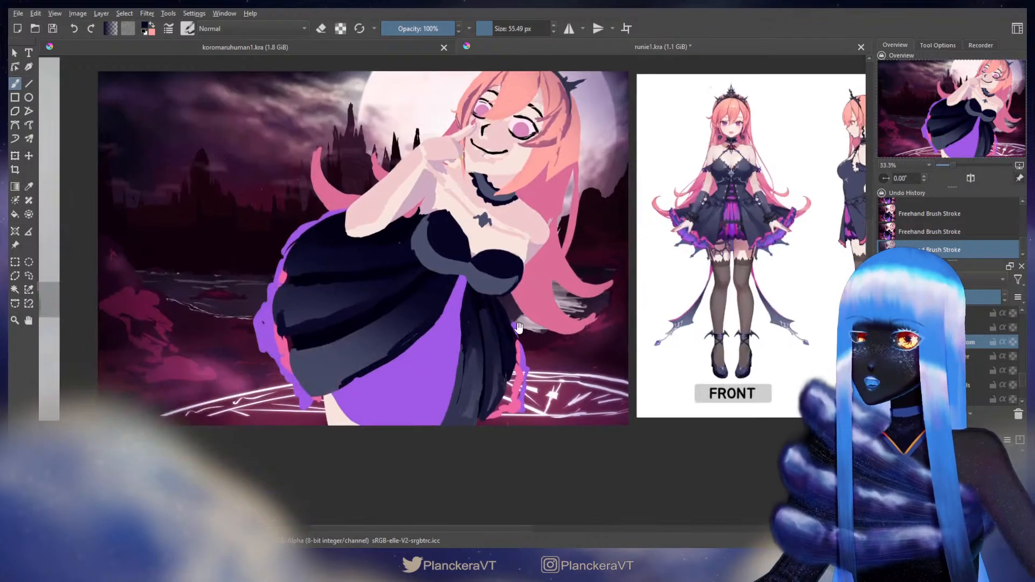
{"action": "scroll", "coordinate": [480, 320], "scroll_direction": "up", "scroll_amount": 1}
{"action": "left_click", "coordinate": [433, 261], "text": "ctrl"}
{"action": "left_click_drag", "start_coordinate": [435, 259], "coordinate": [441, 259], "text": "shift"}
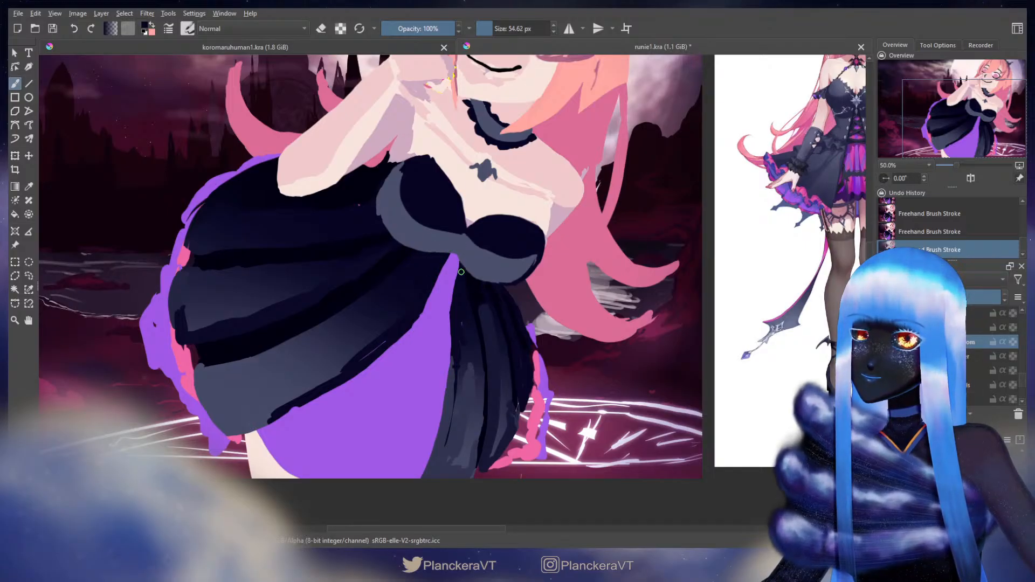
{"action": "mouse_move", "coordinate": [511, 303]}
{"action": "left_mouse_down"}
{"action": "mouse_move", "coordinate": [485, 317]}
{"action": "mouse_move", "coordinate": [506, 314]}
{"action": "mouse_move", "coordinate": [481, 344]}
{"action": "mouse_move", "coordinate": [479, 310]}
{"action": "left_mouse_up"}
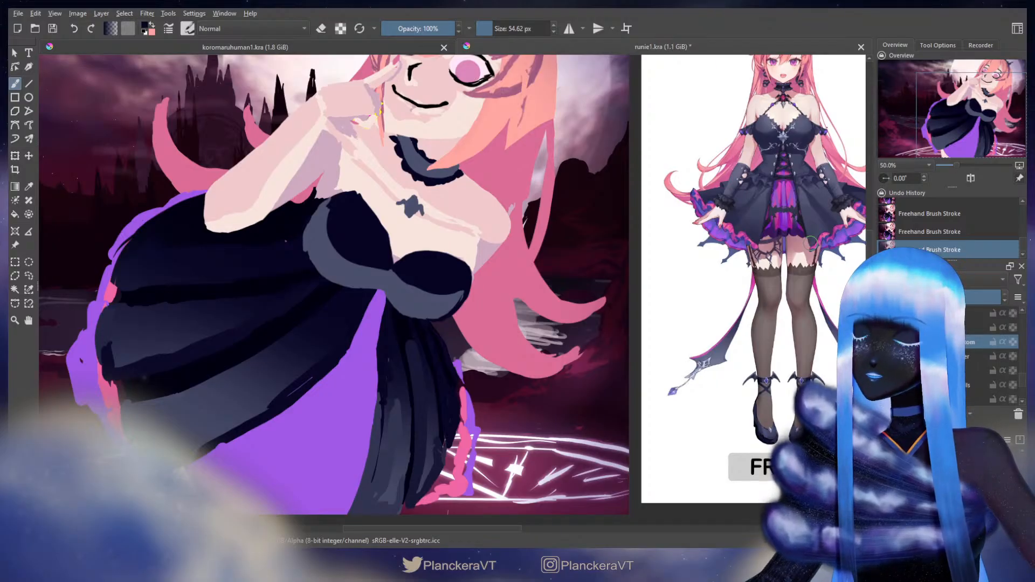
{"action": "left_click_drag", "start_coordinate": [485, 339], "coordinate": [605, 269]}
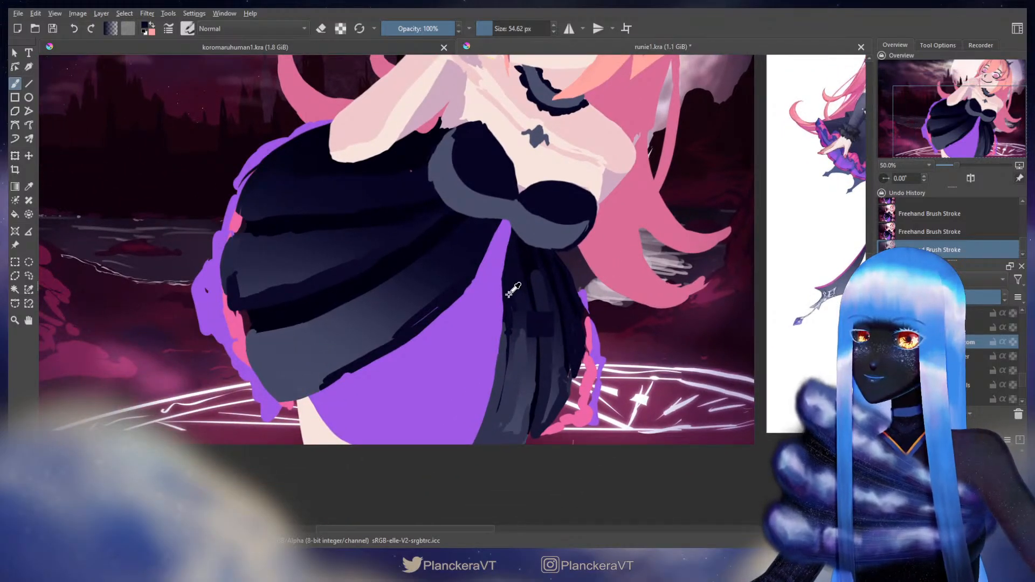
{"action": "mouse_move", "coordinate": [506, 303]}
{"action": "left_mouse_down"}
{"action": "mouse_move", "coordinate": [507, 332]}
{"action": "mouse_move", "coordinate": [520, 332]}
{"action": "mouse_move", "coordinate": [506, 305]}
{"action": "mouse_move", "coordinate": [499, 353]}
{"action": "left_mouse_up"}
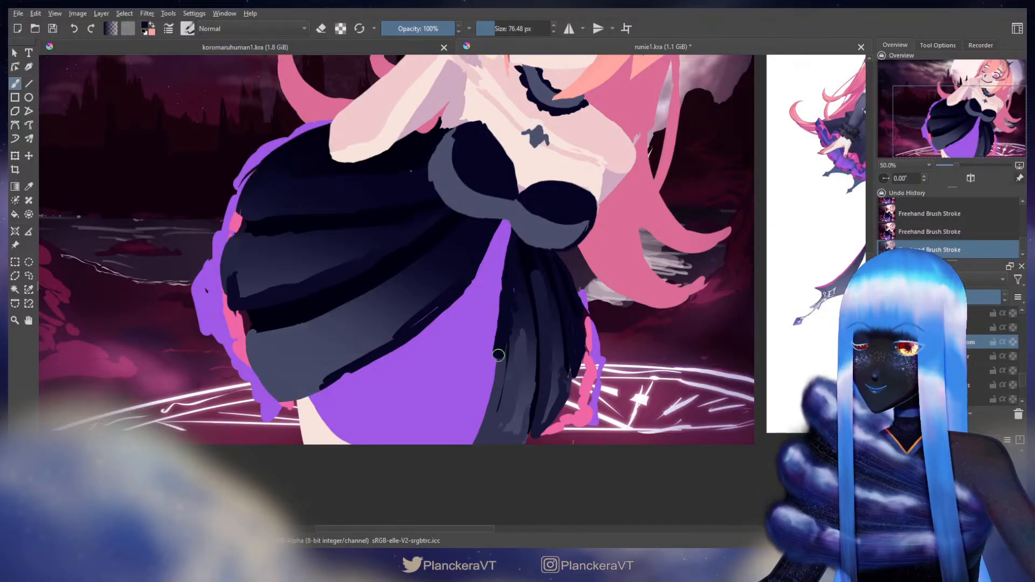
Sample the dark navy at the main skirt's edge and extend the dark border along the purple underskirt at 76.48 px.
{"action": "left_click", "coordinate": [466, 286], "text": "ctrl"}
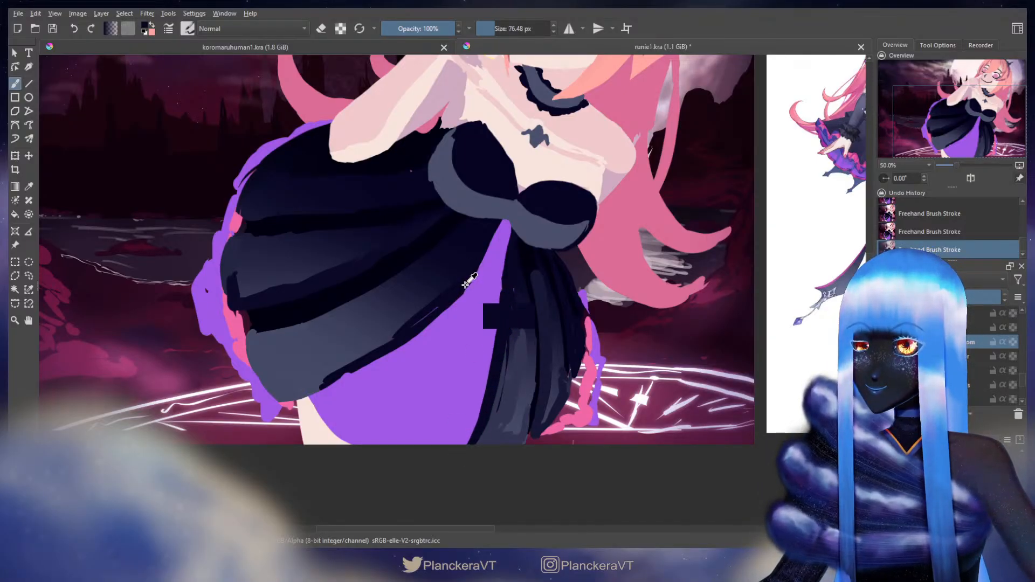
{"action": "mouse_move", "coordinate": [463, 284]}
{"action": "left_mouse_down"}
{"action": "mouse_move", "coordinate": [360, 388]}
{"action": "mouse_move", "coordinate": [296, 410]}
{"action": "mouse_move", "coordinate": [325, 405]}
{"action": "mouse_move", "coordinate": [376, 365]}
{"action": "mouse_move", "coordinate": [313, 400]}
{"action": "mouse_move", "coordinate": [392, 348]}
{"action": "left_mouse_up"}
{"action": "left_click_drag", "start_coordinate": [475, 320], "coordinate": [465, 342]}
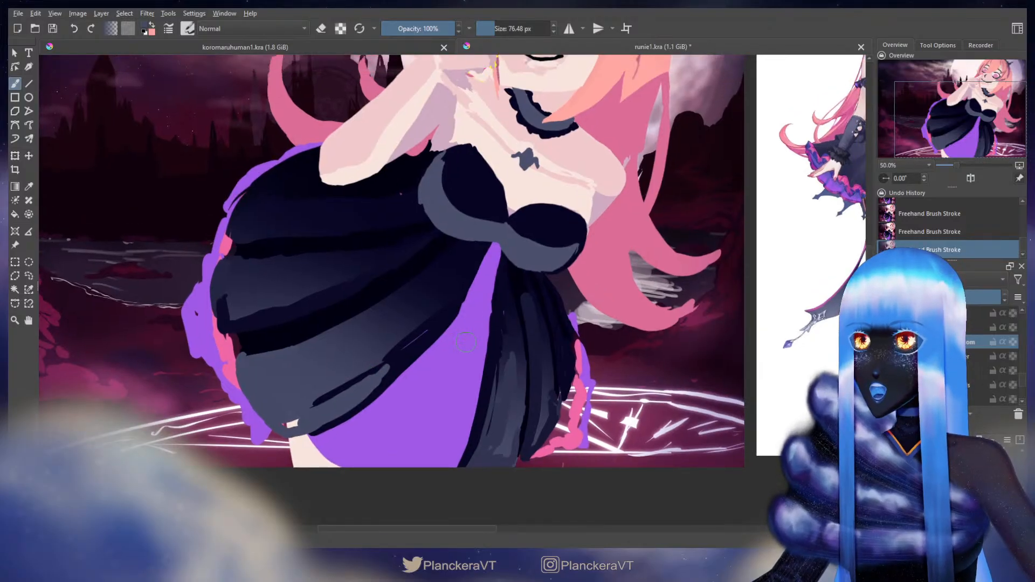
Enlarge the brush to 104.45 px and keep it in Normal mode.
{"action": "scroll", "coordinate": [522, 281], "scroll_direction": "down", "scroll_amount": 3}
{"action": "mouse_move", "coordinate": [580, 312]}
{"action": "left_mouse_down"}
{"action": "mouse_move", "coordinate": [551, 352]}
{"action": "mouse_move", "coordinate": [546, 410]}
{"action": "left_mouse_up"}
{"action": "scroll", "coordinate": [505, 383], "scroll_direction": "up", "scroll_amount": 1}
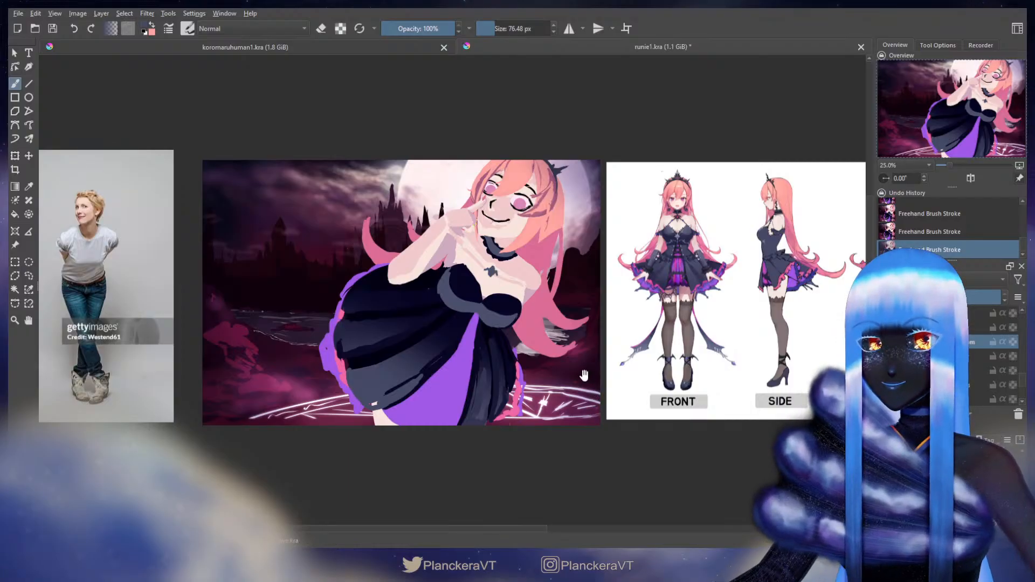
{"action": "left_click_drag", "start_coordinate": [583, 375], "coordinate": [577, 393]}
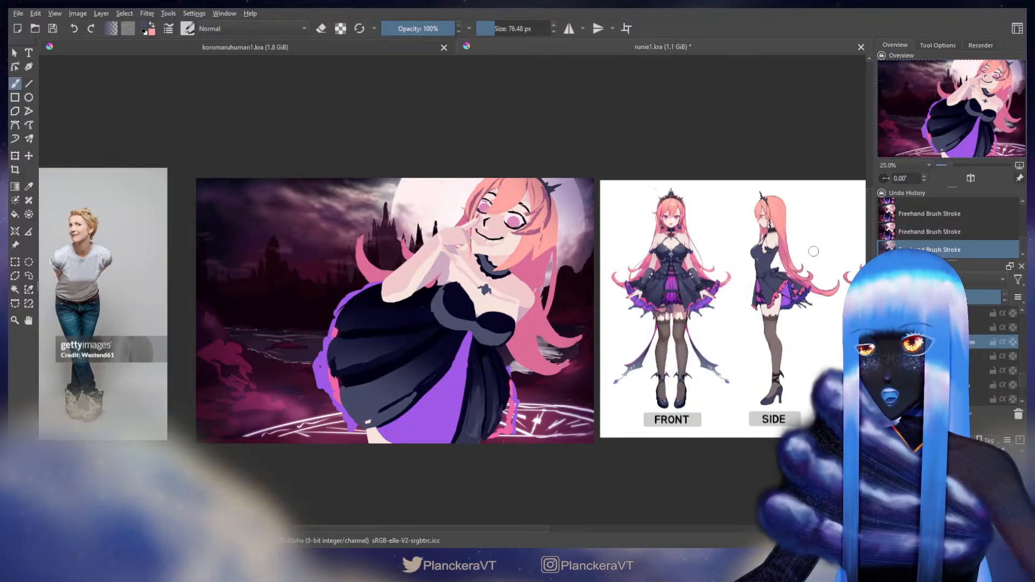
{"action": "left_click_drag", "start_coordinate": [433, 284], "coordinate": [439, 283], "text": "shift"}
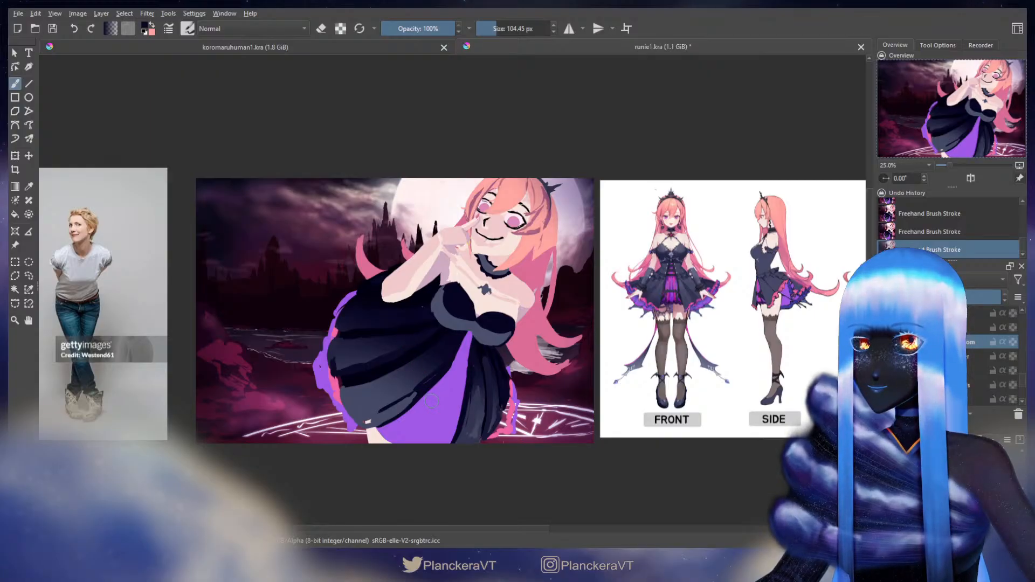
{"action": "key", "text": "e"}
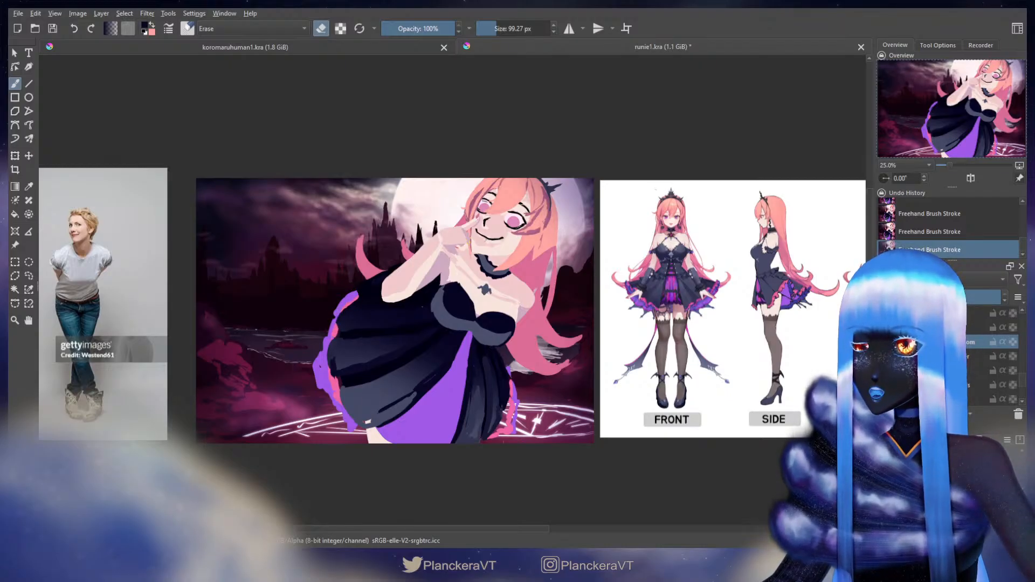
{"action": "key", "text": "e"}
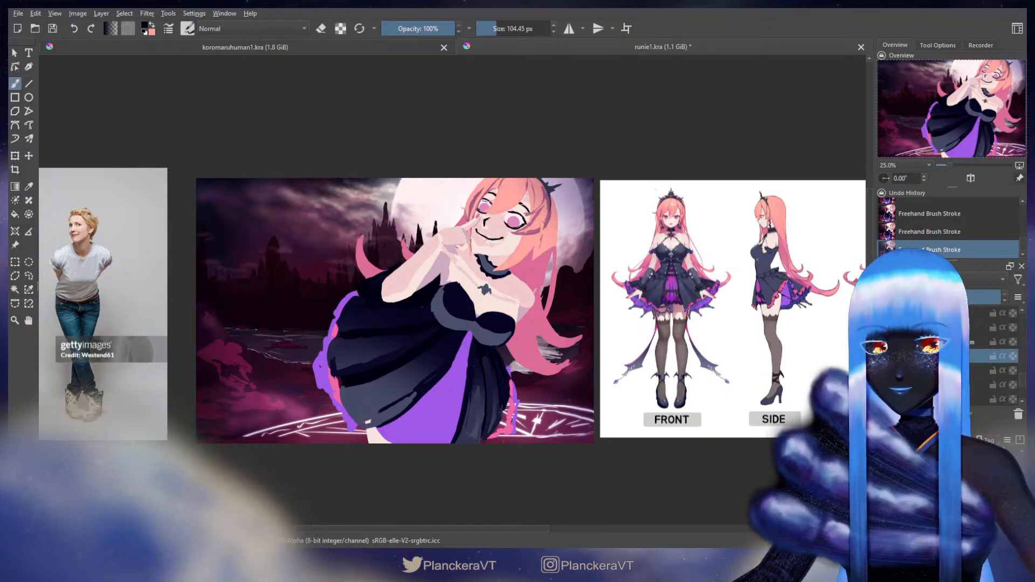
Clear the two layers holding the pink and purple ruffles behind the skirt.
{"action": "left_click", "coordinate": [983, 386]}
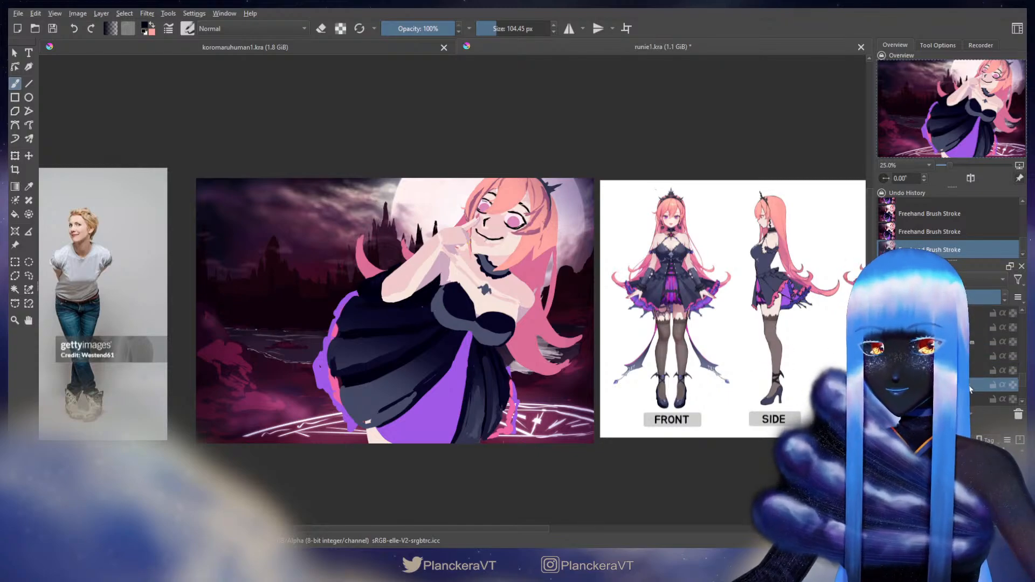
{"action": "key", "text": "Page_Up"}
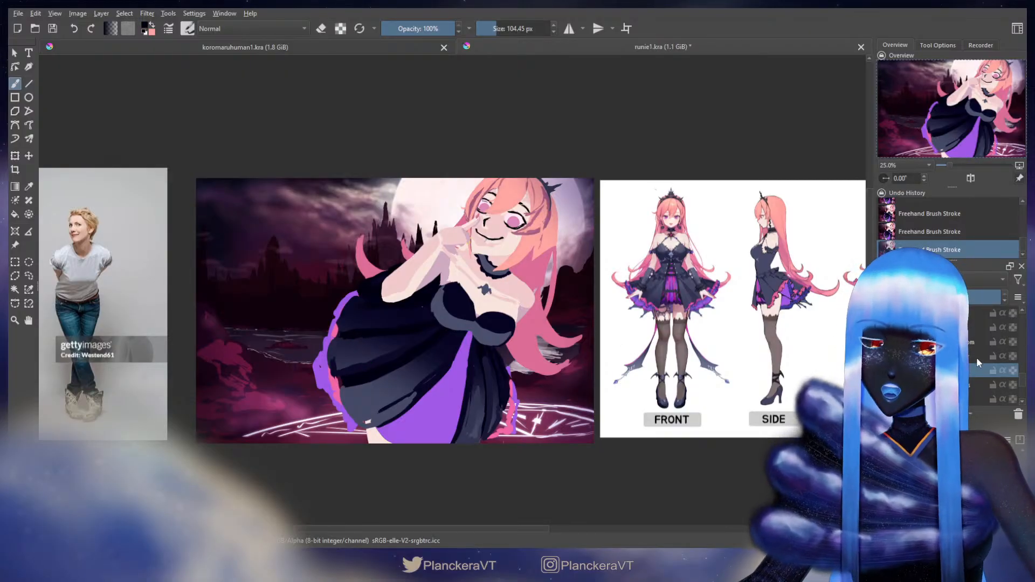
{"action": "key", "text": "Delete"}
{"action": "key", "text": "Page_Down"}
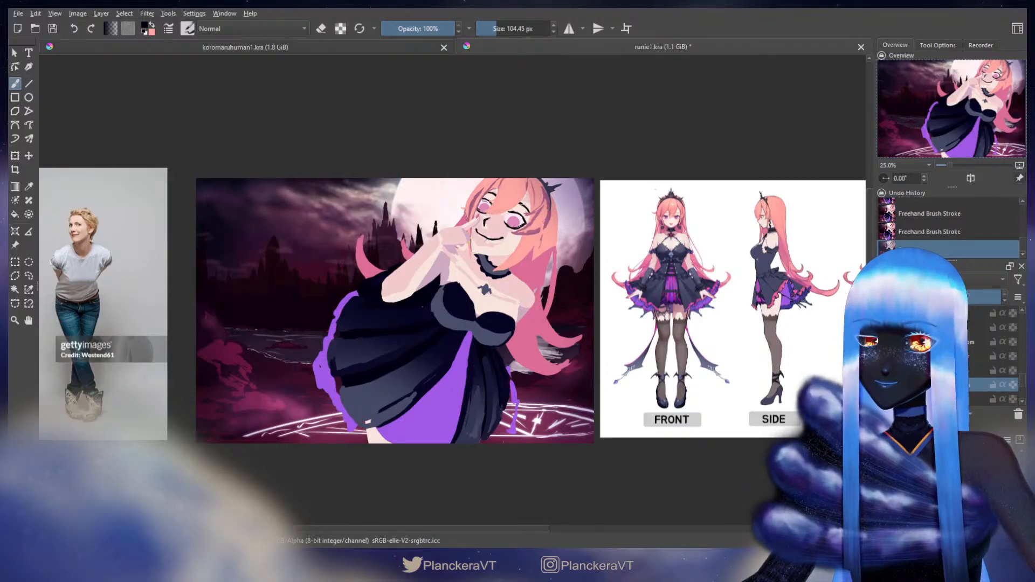
{"action": "key", "text": "Delete"}
Sample the ruffle pink from the reference's side view and dab it near the main skirt's lower corner at 104.45 px.
{"action": "left_click", "coordinate": [787, 284], "text": "ctrl"}
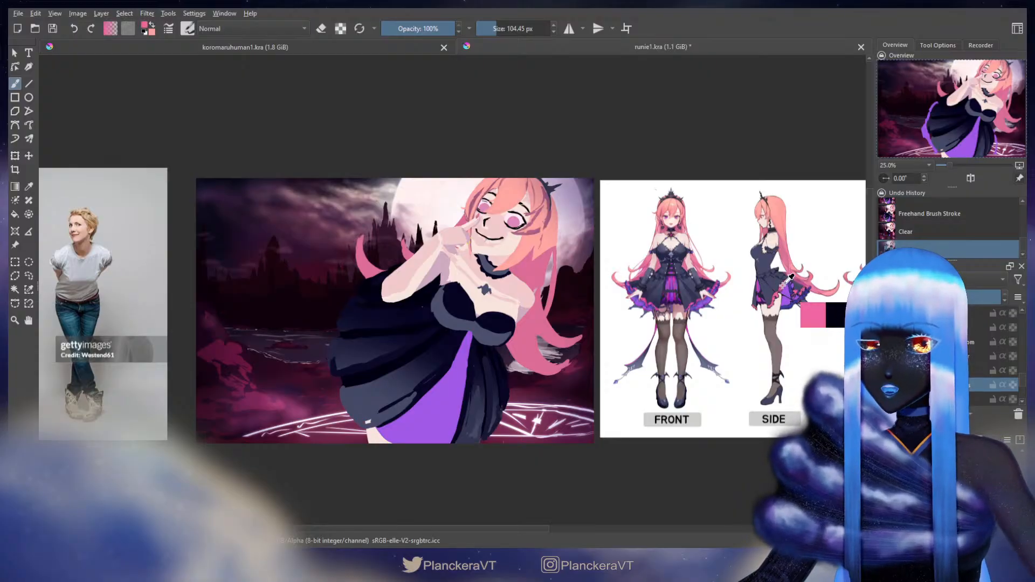
{"action": "key", "text": "Page_Up"}
{"action": "left_click", "coordinate": [361, 424]}
{"action": "left_click", "coordinate": [367, 425]}
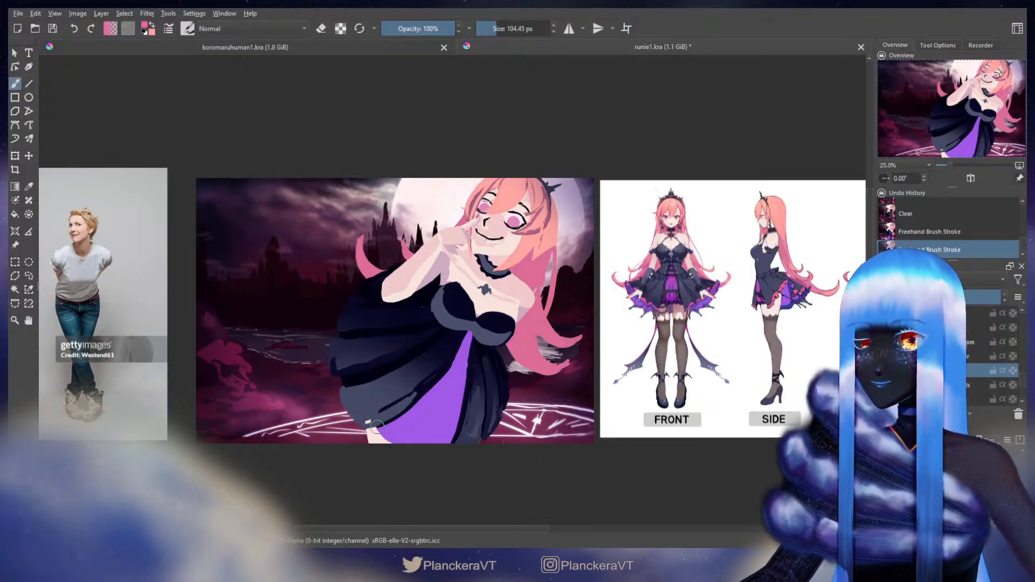
Examine the pink and purple ruffled hem up close on both sides of the reference sheet's front view.
{"action": "scroll", "coordinate": [613, 295], "scroll_direction": "up", "scroll_amount": 3}
{"action": "scroll", "coordinate": [613, 295], "scroll_direction": "up", "scroll_amount": 5}
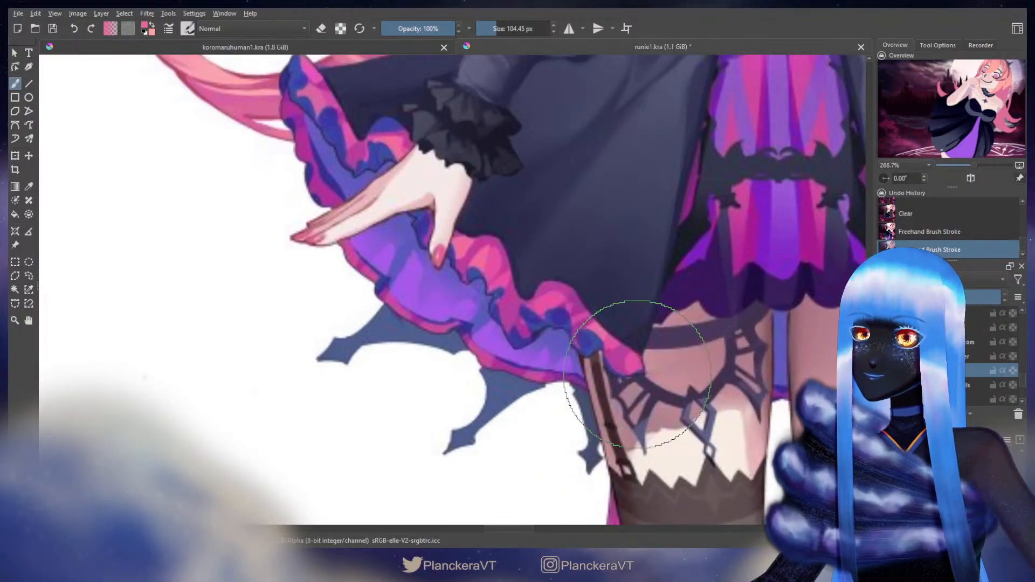
{"action": "left_click_drag", "start_coordinate": [660, 365], "coordinate": [474, 411]}
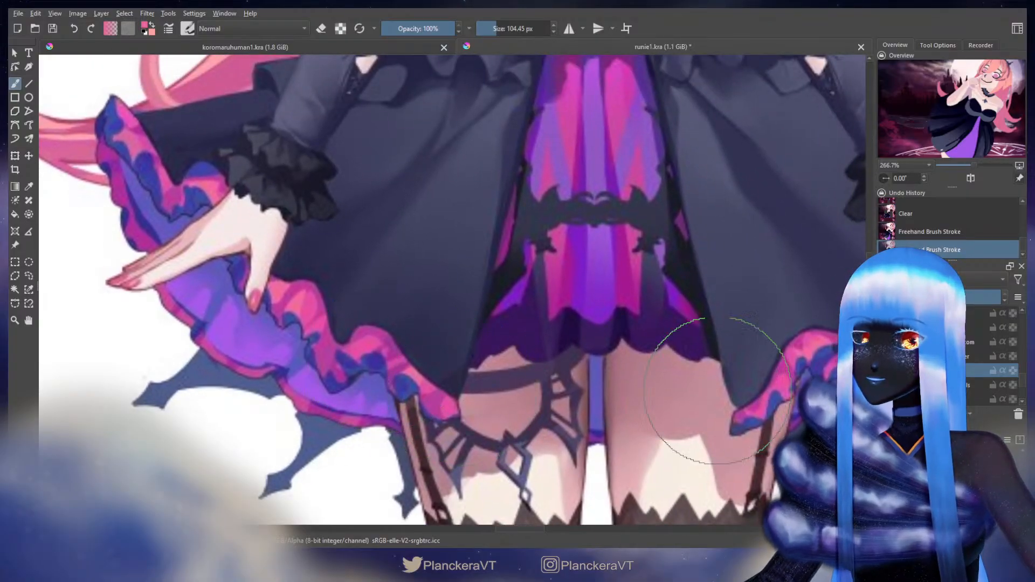
{"action": "left_click_drag", "start_coordinate": [748, 376], "coordinate": [526, 396]}
{"action": "scroll", "coordinate": [527, 396], "scroll_direction": "up", "scroll_amount": 4}
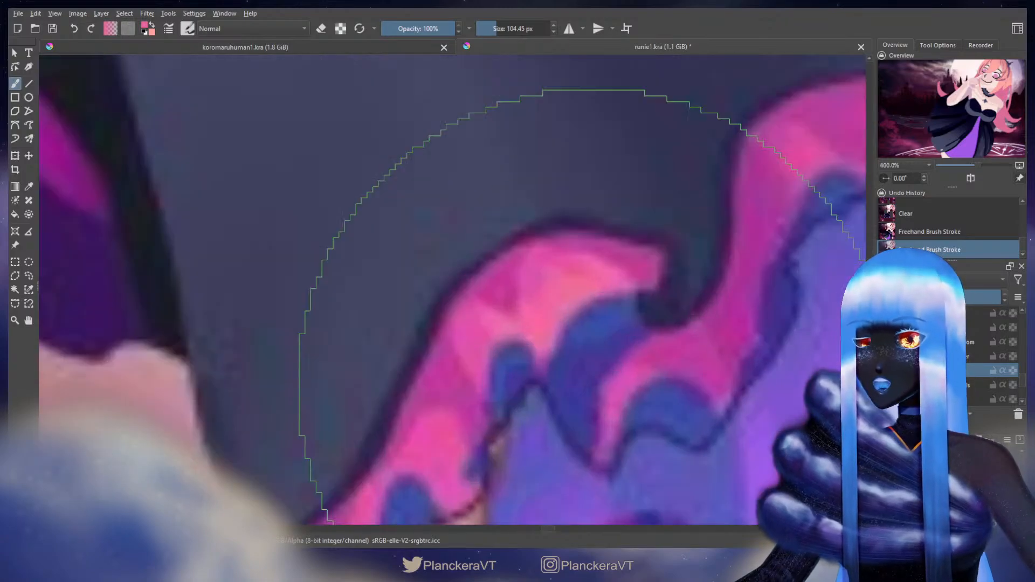
{"action": "left_click_drag", "start_coordinate": [509, 321], "coordinate": [237, 322], "text": "shift"}
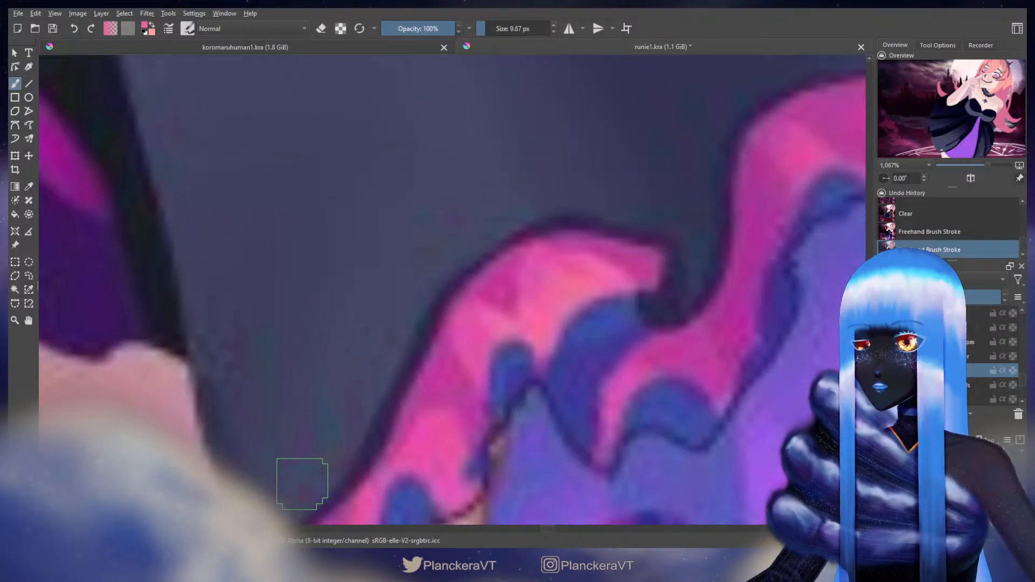
{"action": "scroll", "coordinate": [545, 237], "scroll_direction": "down", "scroll_amount": 3}
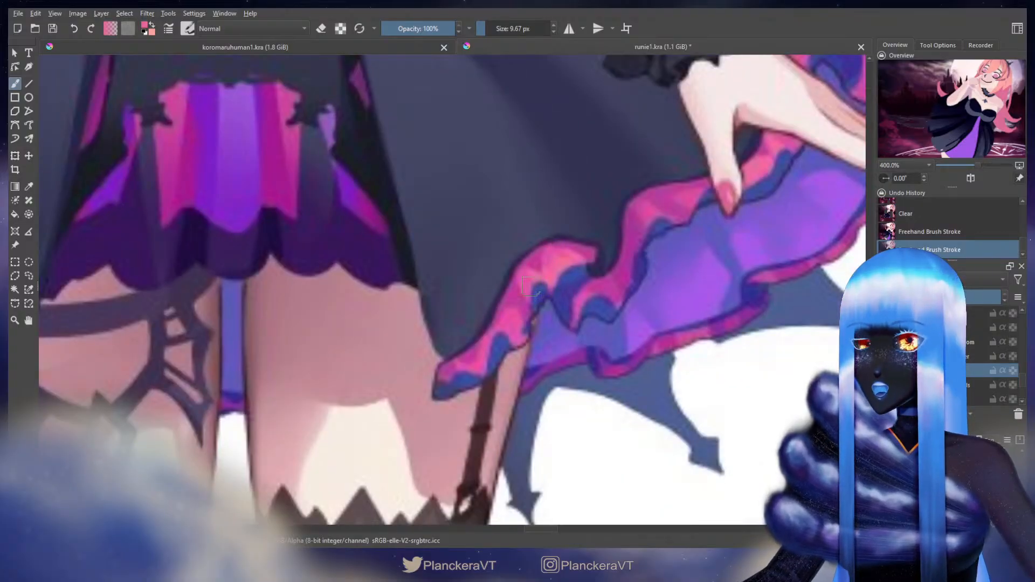
{"action": "scroll", "coordinate": [531, 286], "scroll_direction": "down", "scroll_amount": 4}
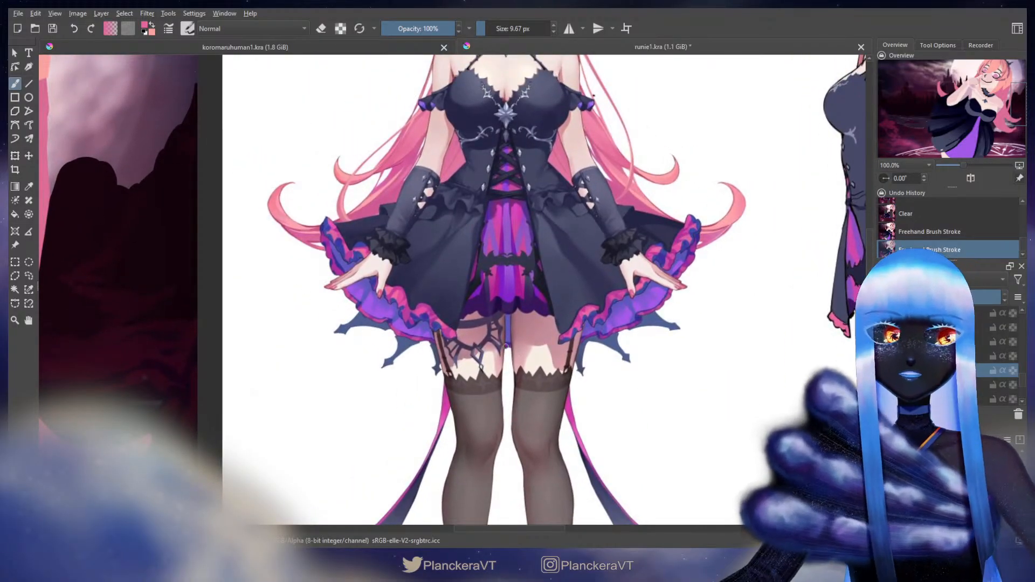
{"action": "scroll", "coordinate": [383, 345], "scroll_direction": "up", "scroll_amount": 4}
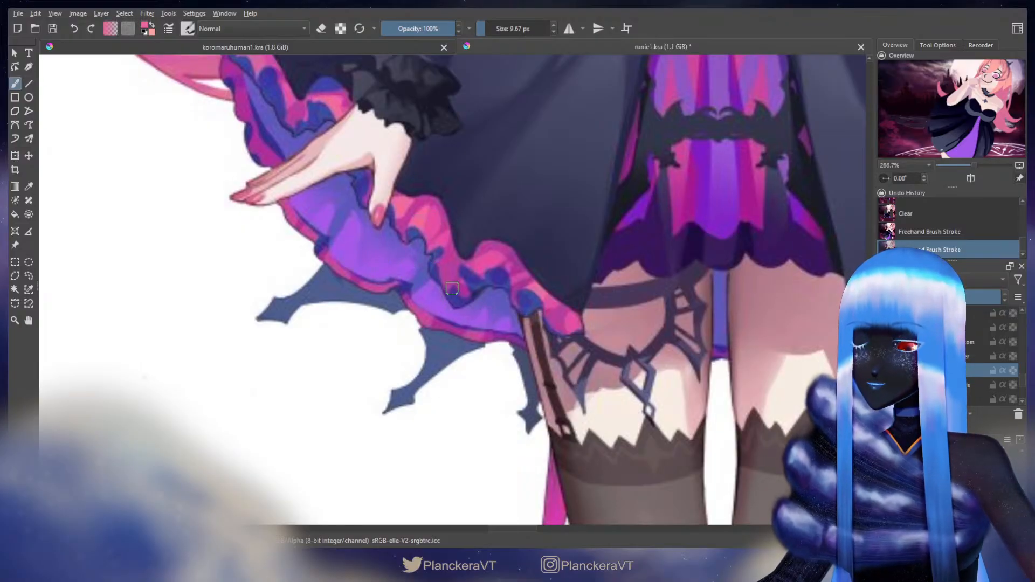
{"action": "scroll", "coordinate": [574, 298], "scroll_direction": "down", "scroll_amount": 1}
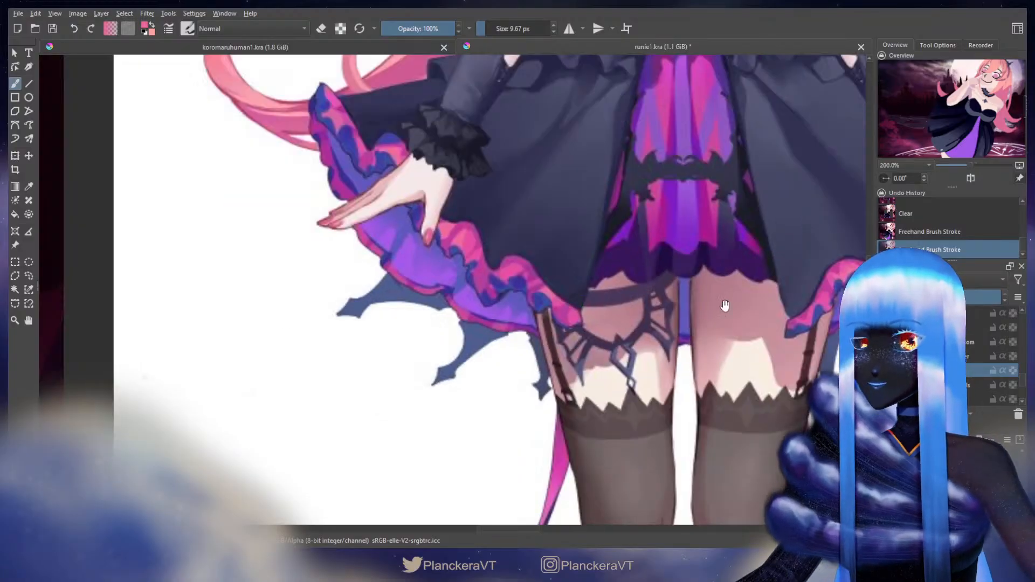
Paint a pink ruffle strip along the main skirt's lower outer hem with a 103.24 px brush.
{"action": "scroll", "coordinate": [724, 305], "scroll_direction": "down", "scroll_amount": 6}
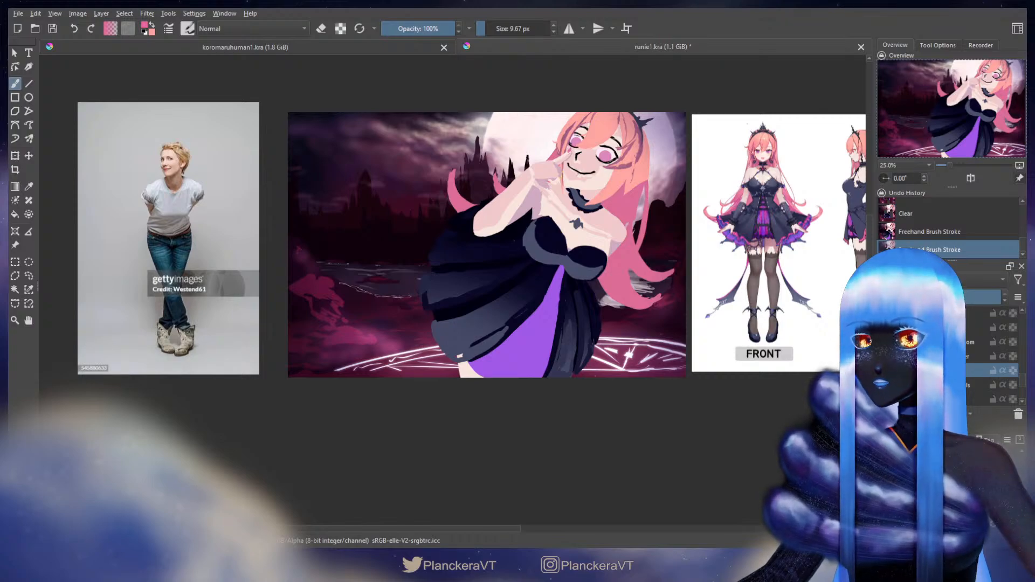
{"action": "scroll", "coordinate": [497, 356], "scroll_direction": "up", "scroll_amount": 1}
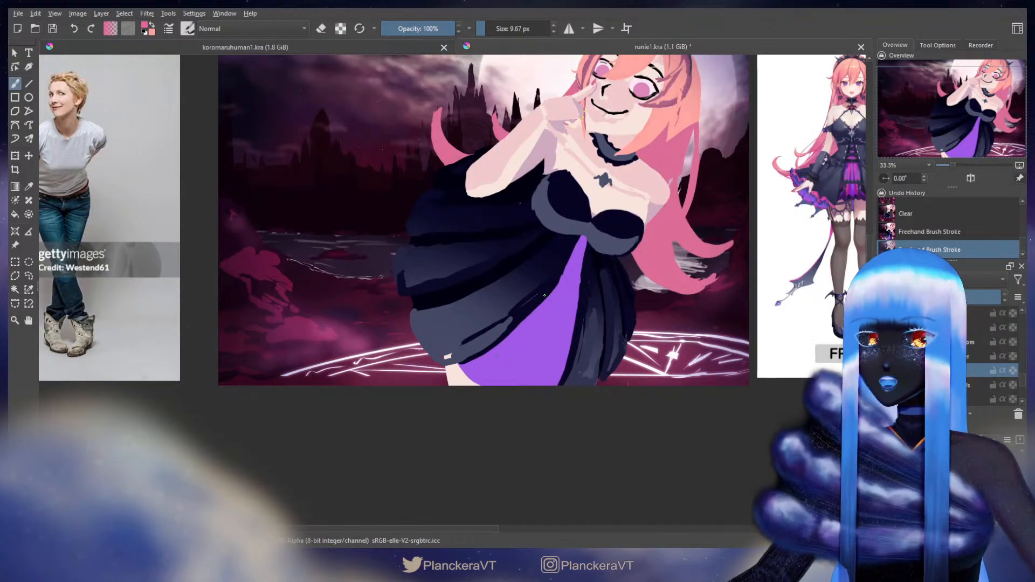
{"action": "mouse_move", "coordinate": [434, 336]}
{"action": "left_mouse_down", "text": "shift"}
{"action": "mouse_move", "coordinate": [482, 336]}
{"action": "mouse_move", "coordinate": [444, 367]}
{"action": "mouse_move", "coordinate": [426, 346]}
{"action": "left_mouse_up", "text": "shift"}
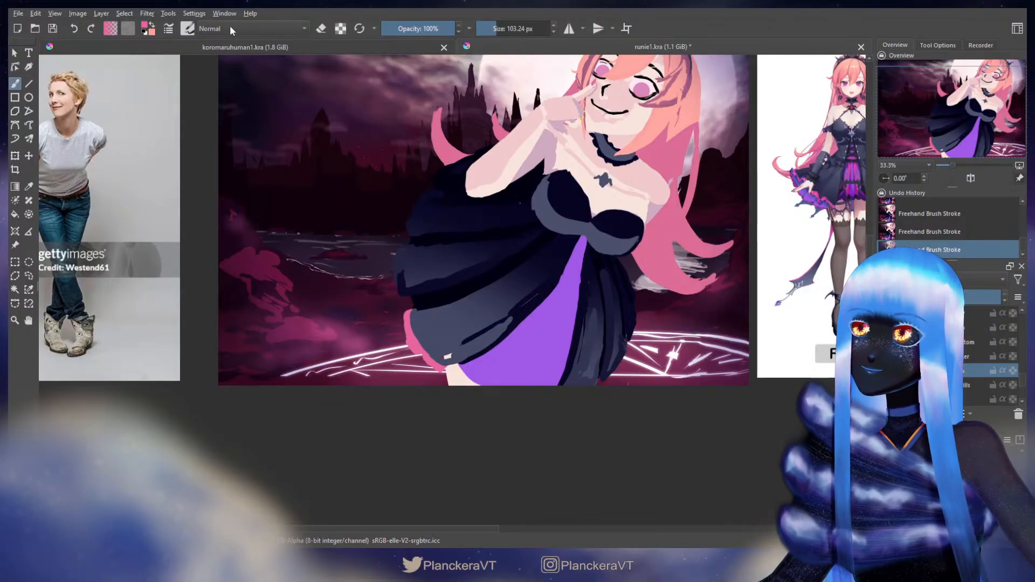
Try shading the pink ruffle strip with a brush stroke in Overlay mode.
{"action": "key", "text": "alt+shift+o"}
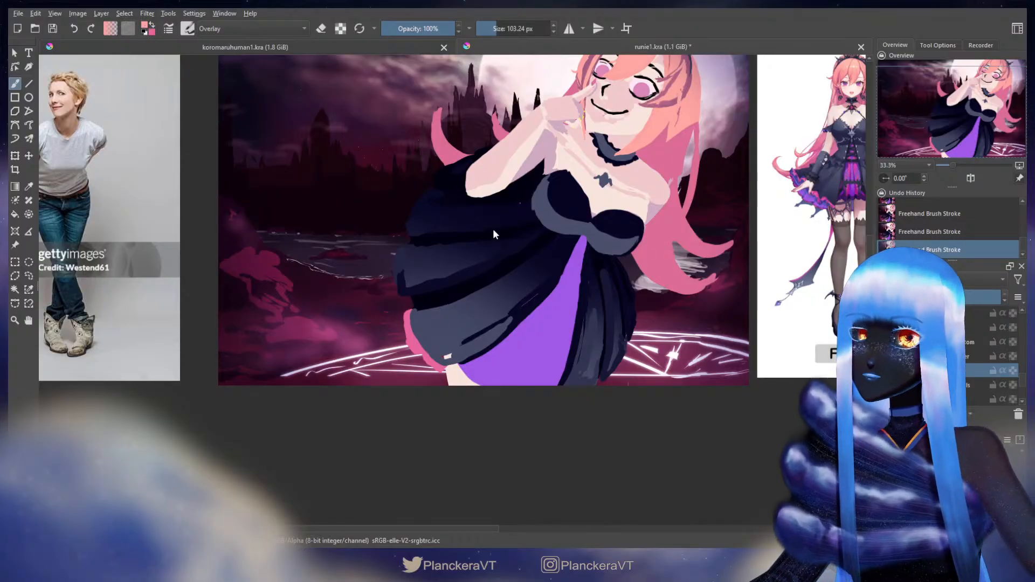
{"action": "left_click", "coordinate": [466, 267], "text": "ctrl"}
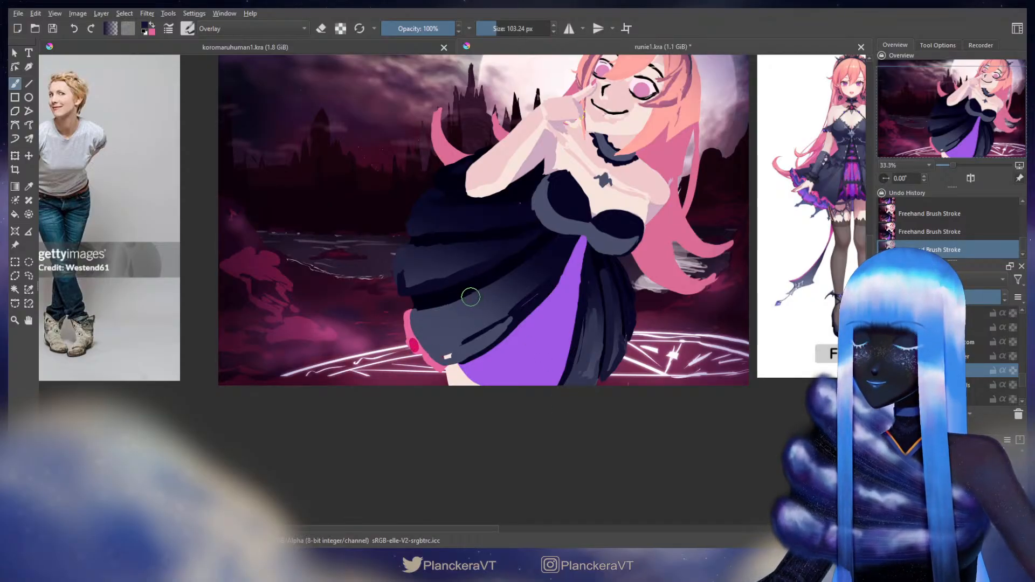
{"action": "key", "text": "ctrl+z"}
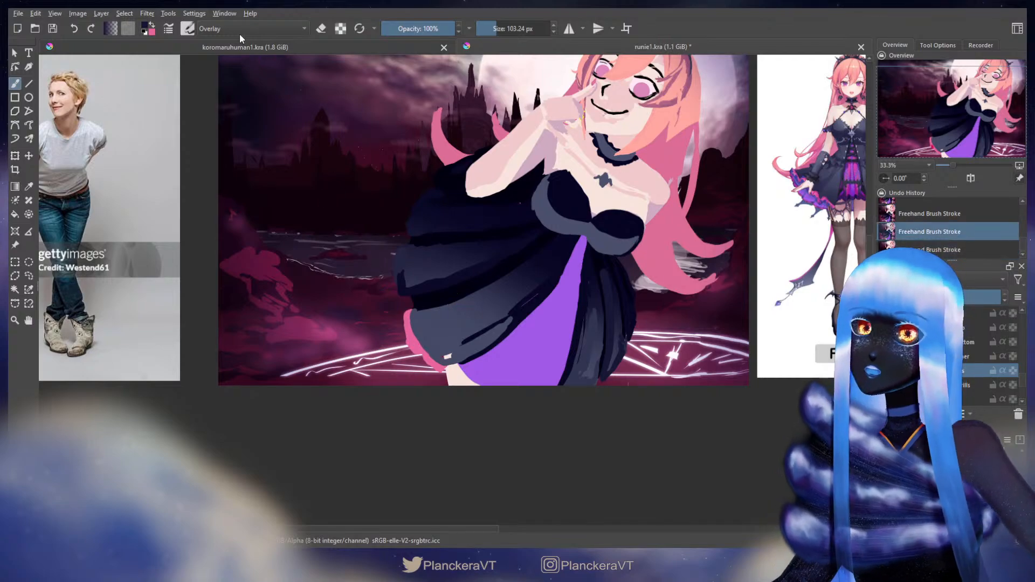
Try shading the pink ruffle strip with a pale lavender stroke in Multiply mode.
{"action": "key", "text": "alt+shift+m"}
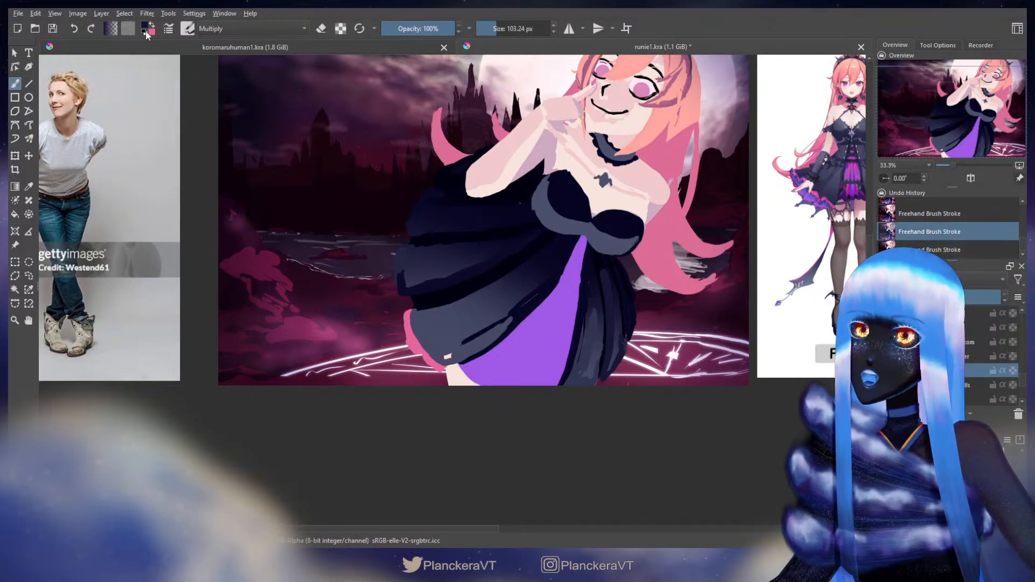
{"action": "left_click", "coordinate": [428, 218]}
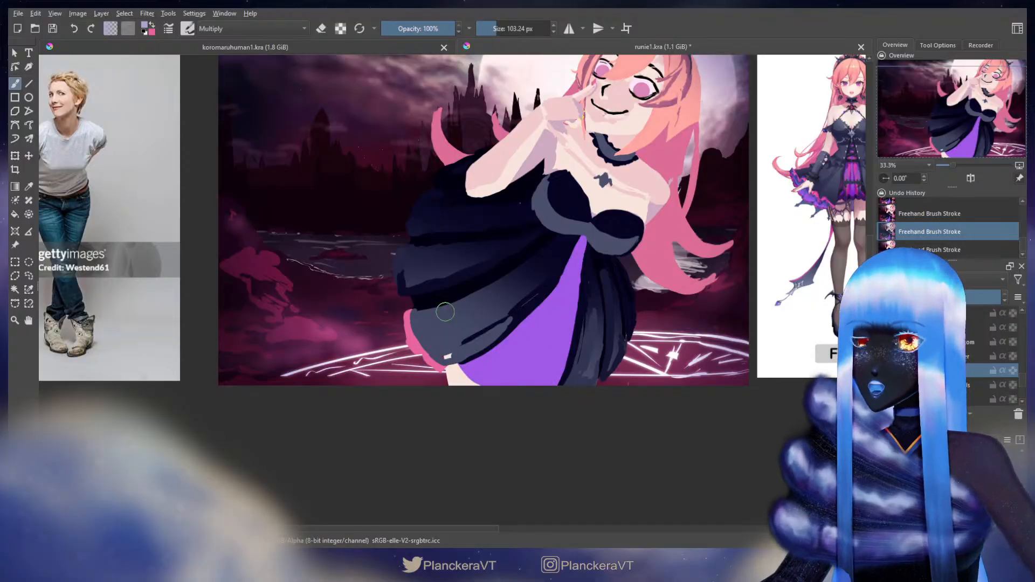
{"action": "left_click_drag", "start_coordinate": [423, 329], "coordinate": [413, 345]}
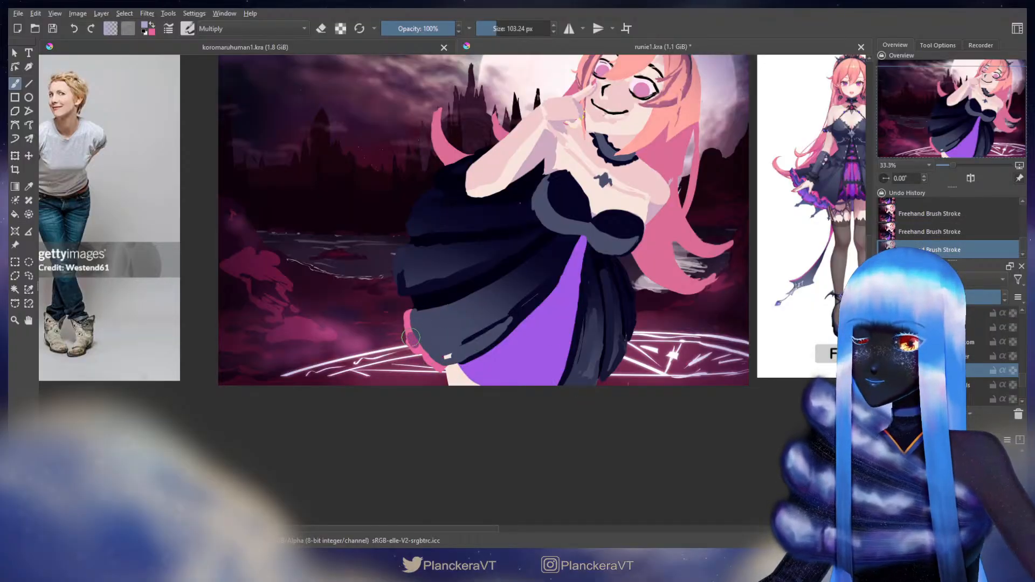
{"action": "key", "text": "ctrl+z"}
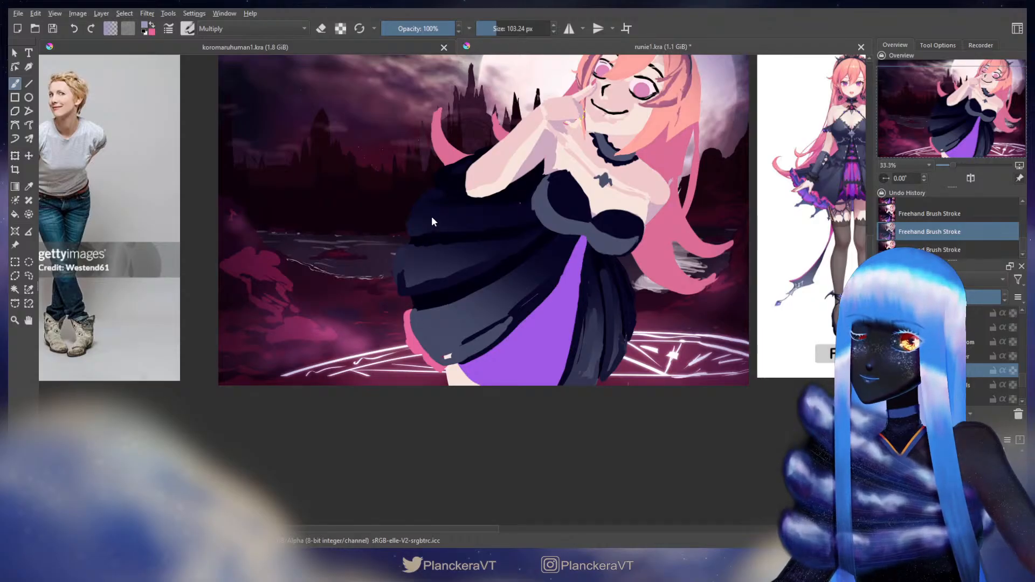
Set the brush to Normal blending and paint a dark pink ruffle patch in the gap between the skirt's two lower outer folds.
{"action": "left_click_drag", "start_coordinate": [420, 334], "coordinate": [413, 346]}
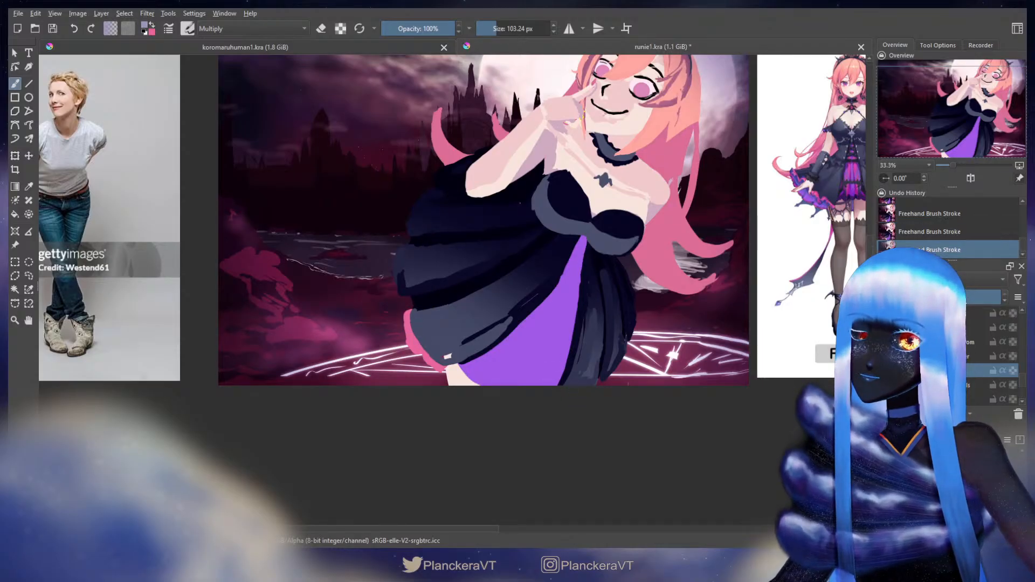
{"action": "key", "text": "ctrl+z"}
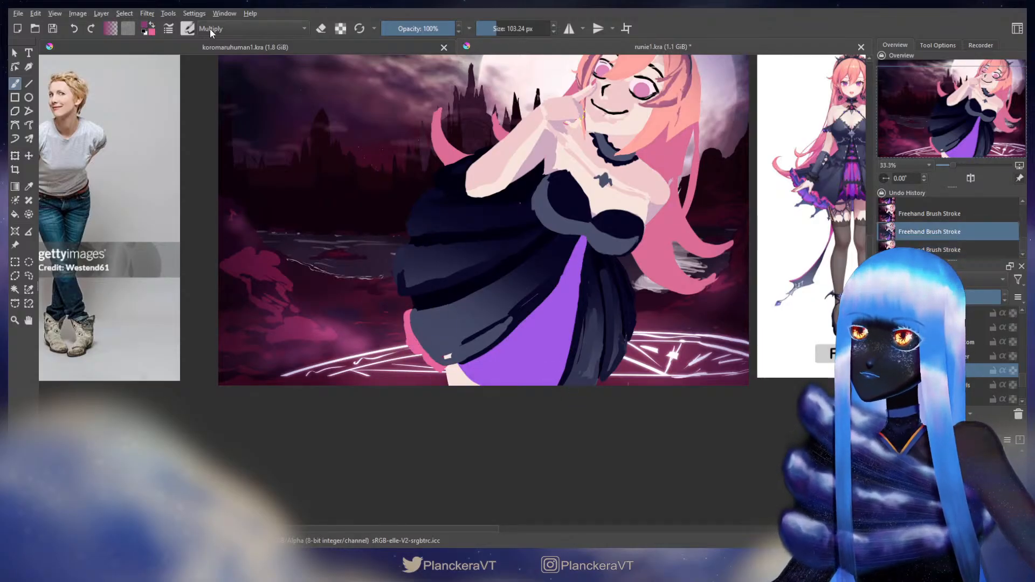
{"action": "key", "text": "alt+shift+n"}
{"action": "key", "text": "ctrl+shift+z"}
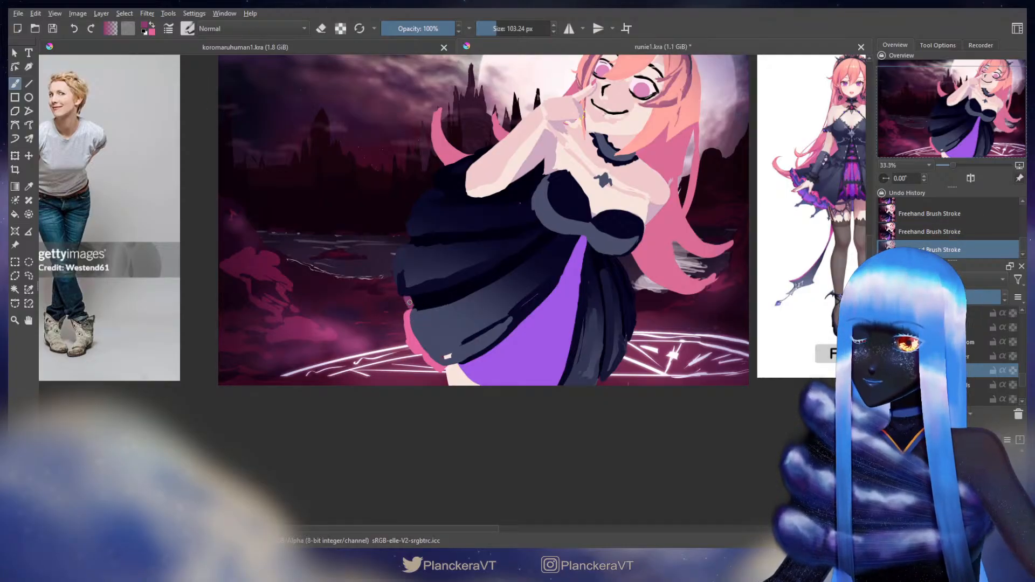
Extend the light pink ruffle strip up along the skirt's outer folds to the edge behind the raised arm.
{"action": "mouse_move", "coordinate": [400, 279]}
{"action": "left_mouse_down"}
{"action": "mouse_move", "coordinate": [378, 323]}
{"action": "mouse_move", "coordinate": [365, 321]}
{"action": "mouse_move", "coordinate": [396, 231]}
{"action": "left_mouse_up"}
{"action": "key", "text": "x"}
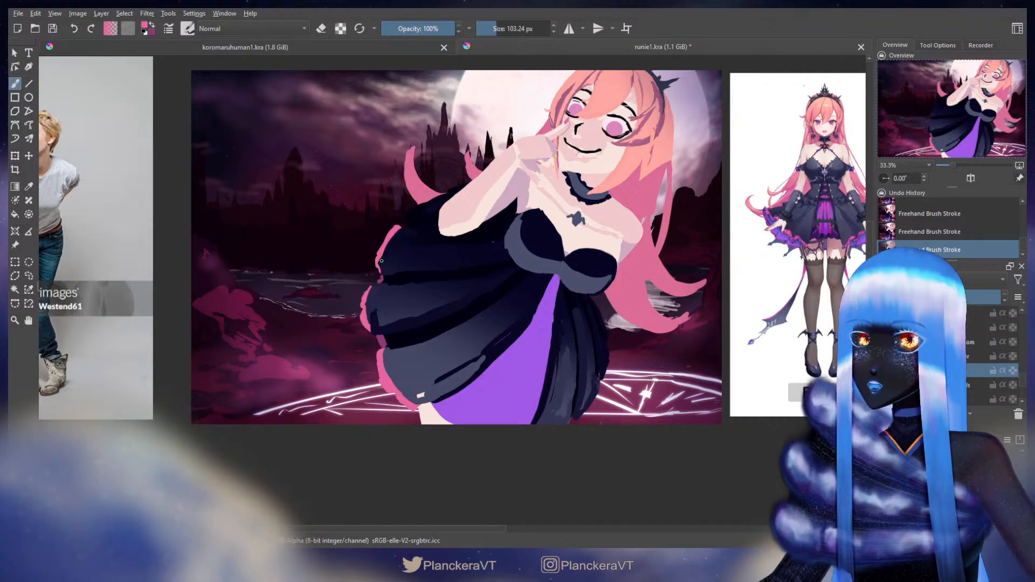
{"action": "left_click_drag", "start_coordinate": [407, 212], "coordinate": [413, 208]}
{"action": "key", "text": "ctrl+z"}
{"action": "key", "text": "ctrl+z"}
{"action": "key", "text": "ctrl+z"}
{"action": "key", "text": "ctrl+z"}
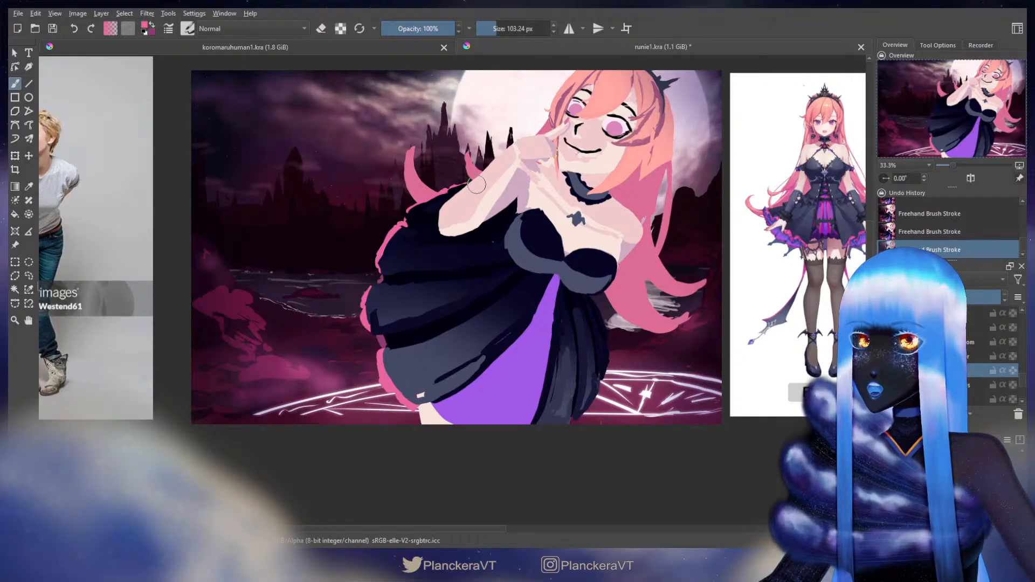
Paint a thin pink ruffle edge along the dark skirt panel on the far side of the purple underskirt.
{"action": "left_click_drag", "start_coordinate": [584, 228], "coordinate": [522, 142]}
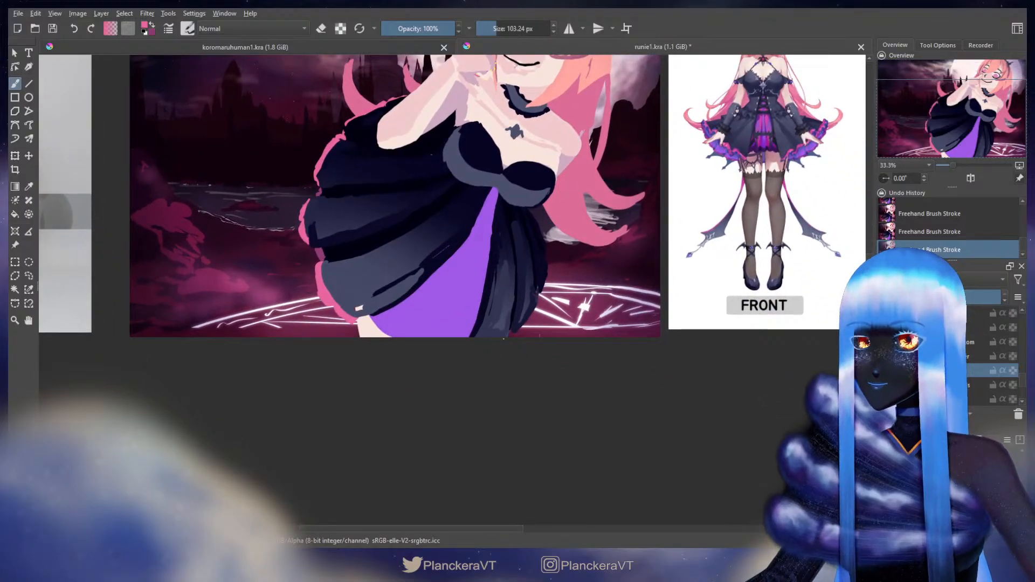
{"action": "key", "text": "x"}
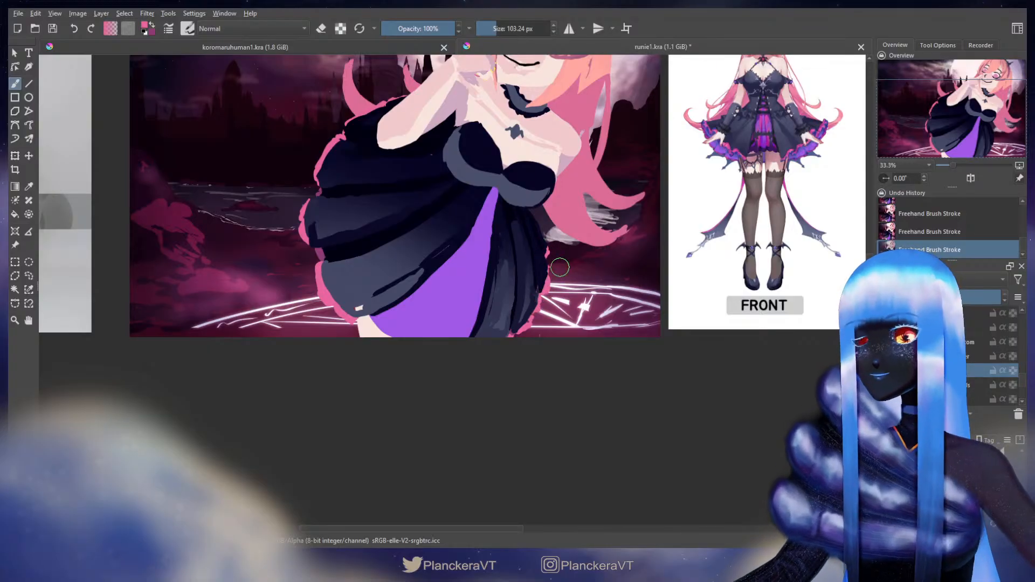
{"action": "scroll", "coordinate": [600, 151], "scroll_direction": "down", "scroll_amount": 2}
{"action": "left_click_drag", "start_coordinate": [620, 179], "coordinate": [594, 291]}
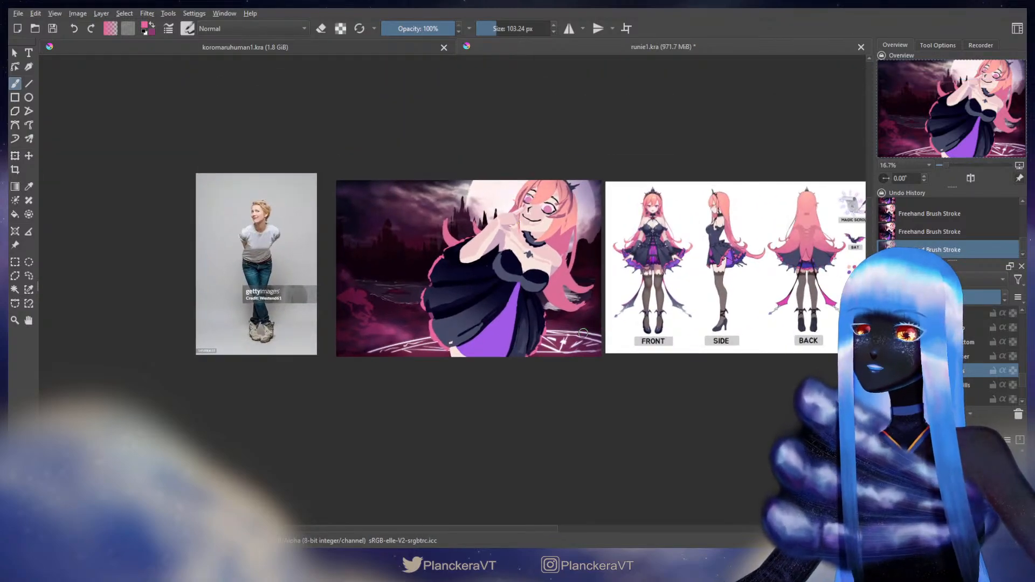
Select the layer below and sample the dark slate blue from the side view's back hem on the reference sheet.
{"action": "scroll", "coordinate": [583, 332], "scroll_direction": "up", "scroll_amount": 1}
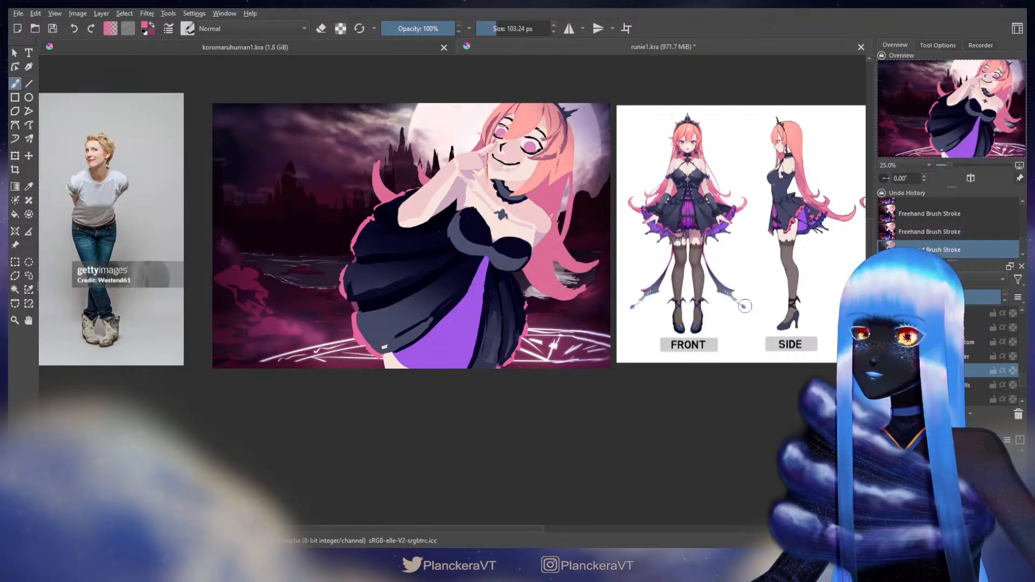
{"action": "left_click", "coordinate": [968, 385]}
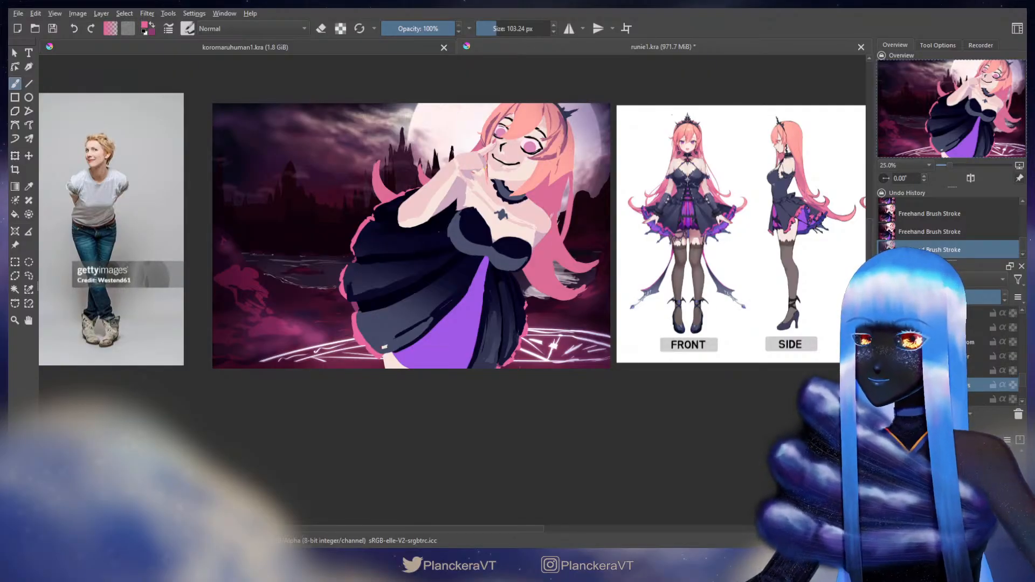
{"action": "left_click_drag", "start_coordinate": [794, 262], "coordinate": [610, 312]}
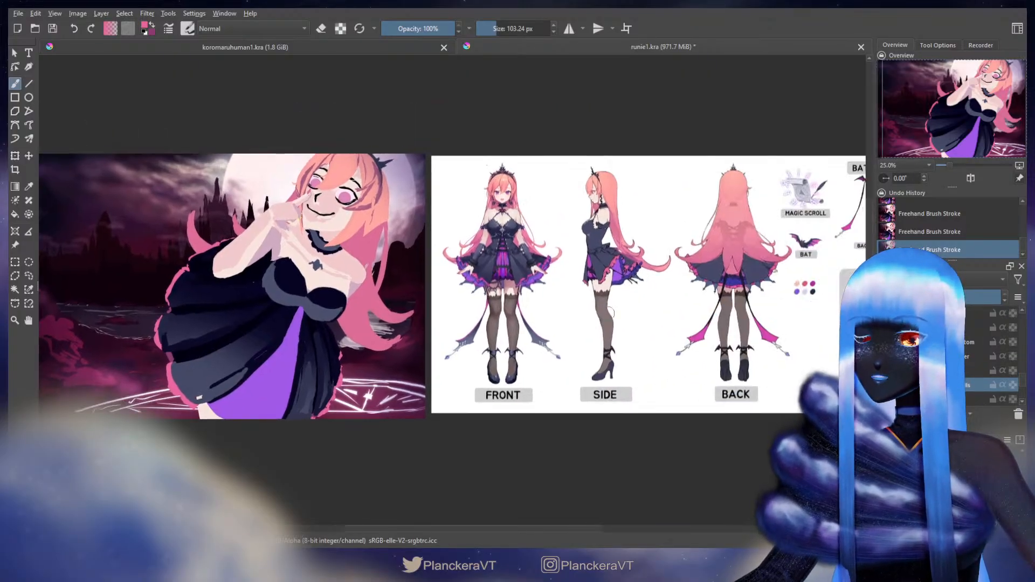
{"action": "scroll", "coordinate": [609, 312], "scroll_direction": "up", "scroll_amount": 1}
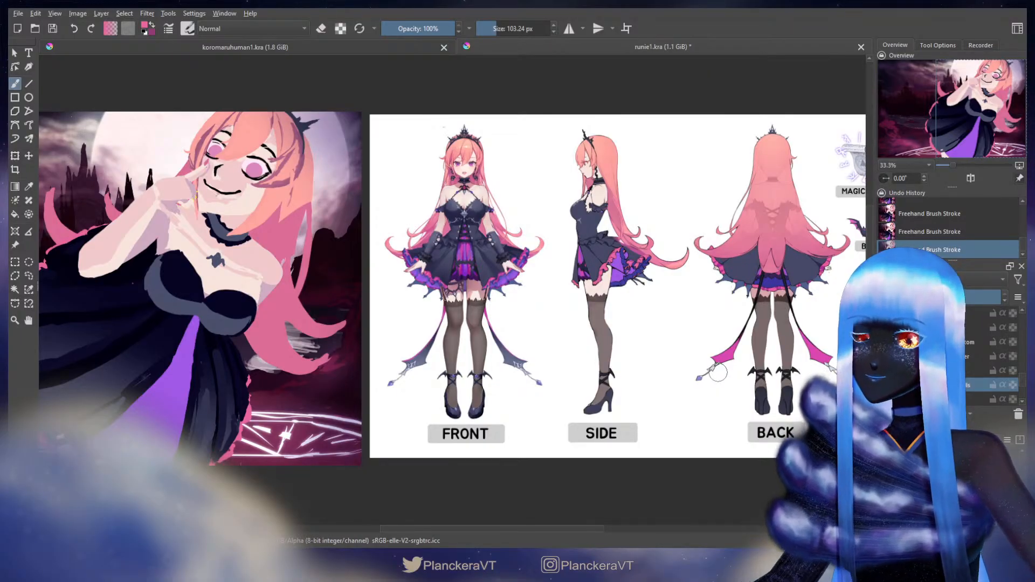
{"action": "left_click_drag", "start_coordinate": [252, 276], "coordinate": [373, 308]}
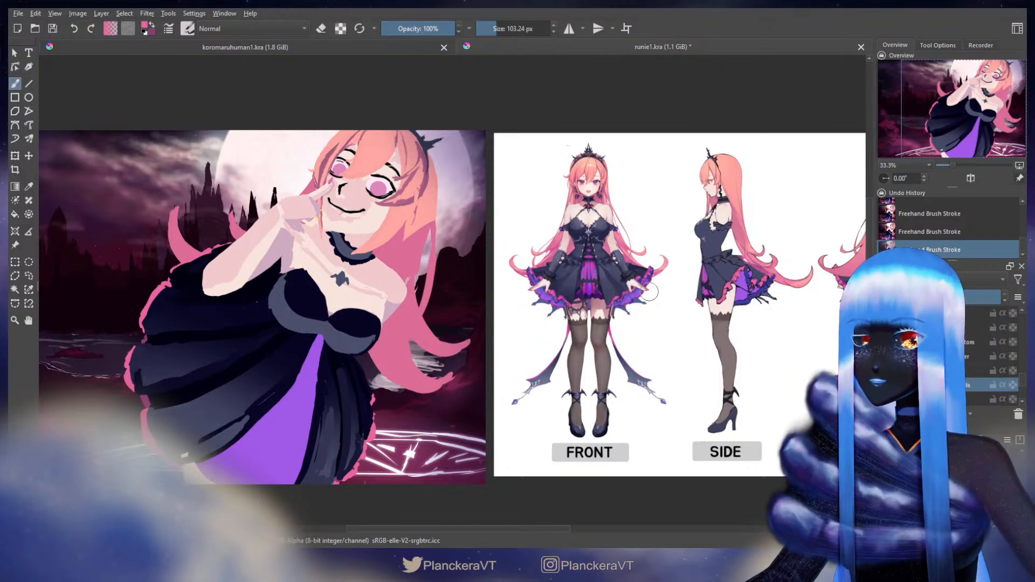
{"action": "scroll", "coordinate": [674, 291], "scroll_direction": "up", "scroll_amount": 2}
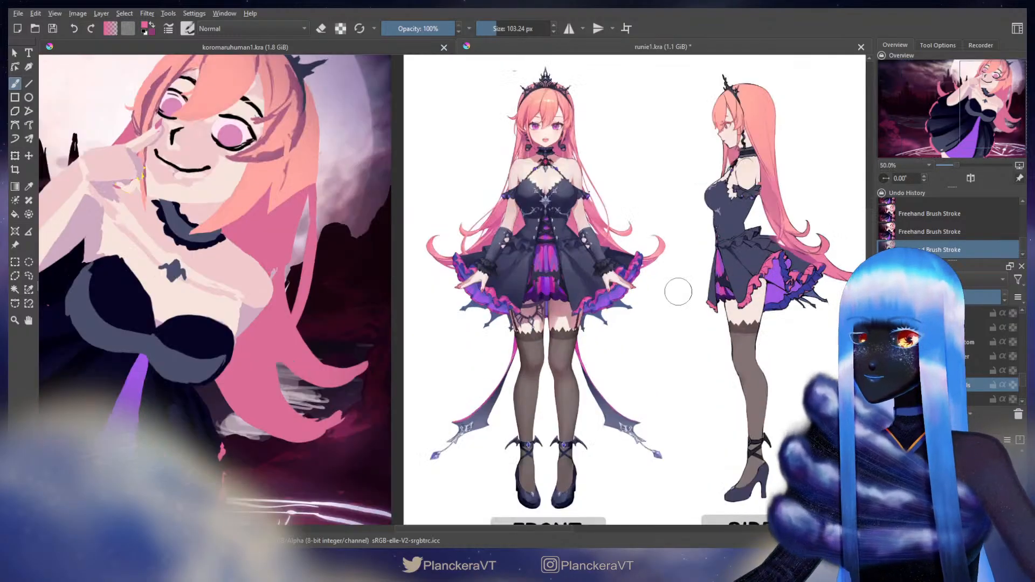
{"action": "left_click_drag", "start_coordinate": [829, 318], "coordinate": [671, 294]}
{"action": "left_click", "coordinate": [689, 288], "text": "ctrl"}
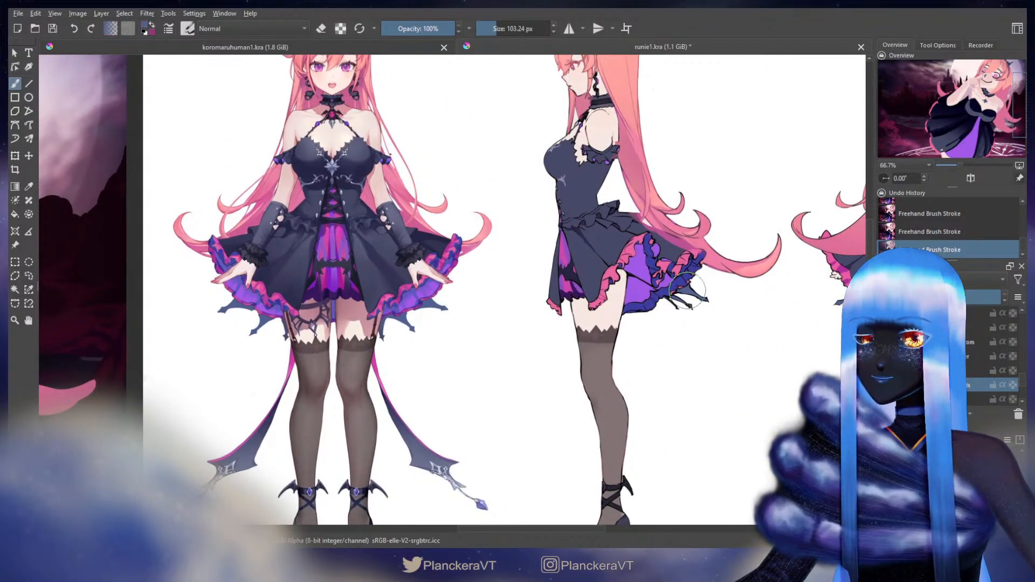
Switch to another outfit layer, add a small slate-blue detail at the skirt's upper outer edge by the hair tip, and transform it.
{"action": "scroll", "coordinate": [689, 288], "scroll_direction": "down", "scroll_amount": 4}
{"action": "scroll", "coordinate": [505, 314], "scroll_direction": "up", "scroll_amount": 1}
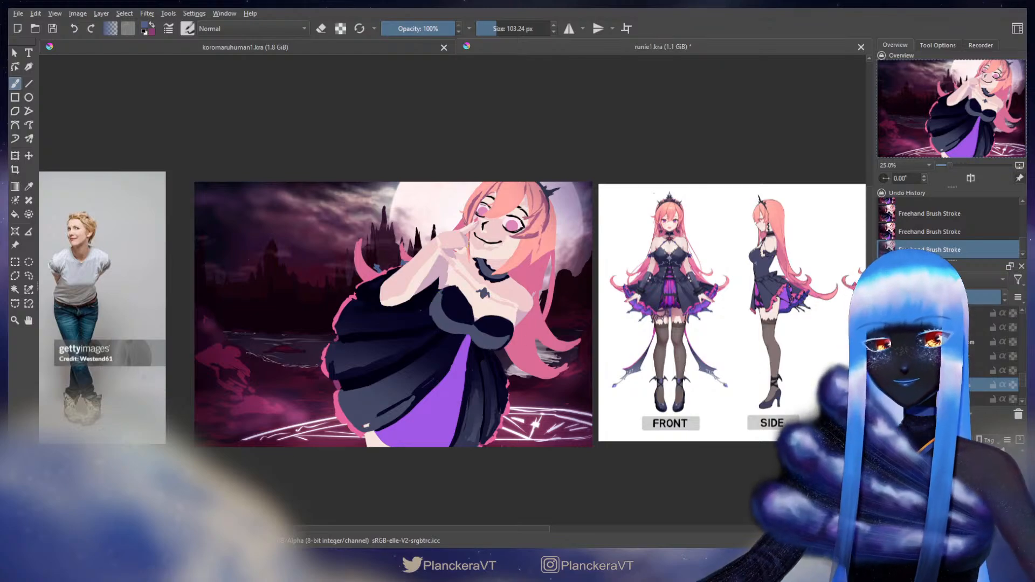
{"action": "left_click", "coordinate": [916, 342]}
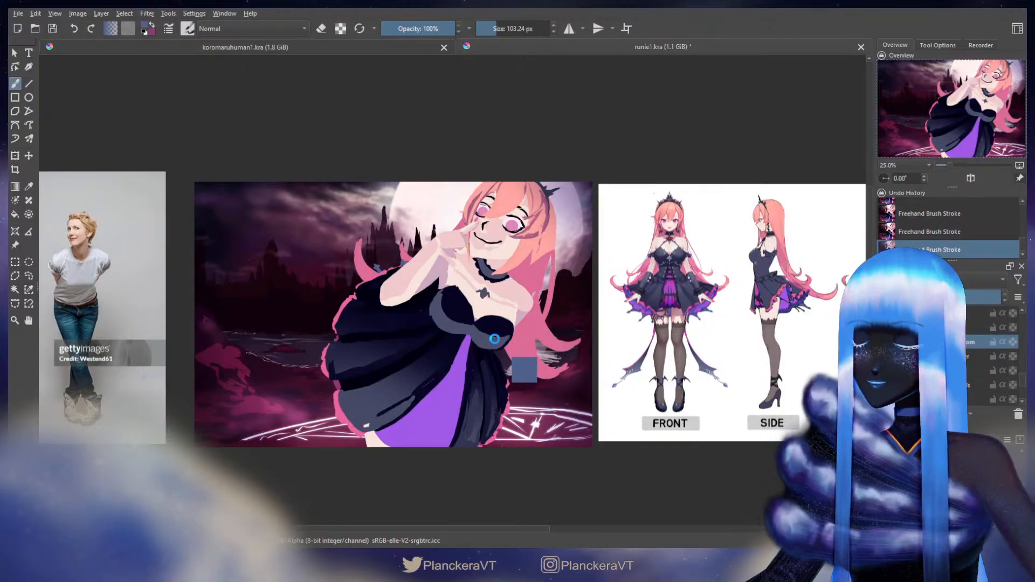
{"action": "key", "text": "ctrl+t"}
{"action": "key", "text": "Escape"}
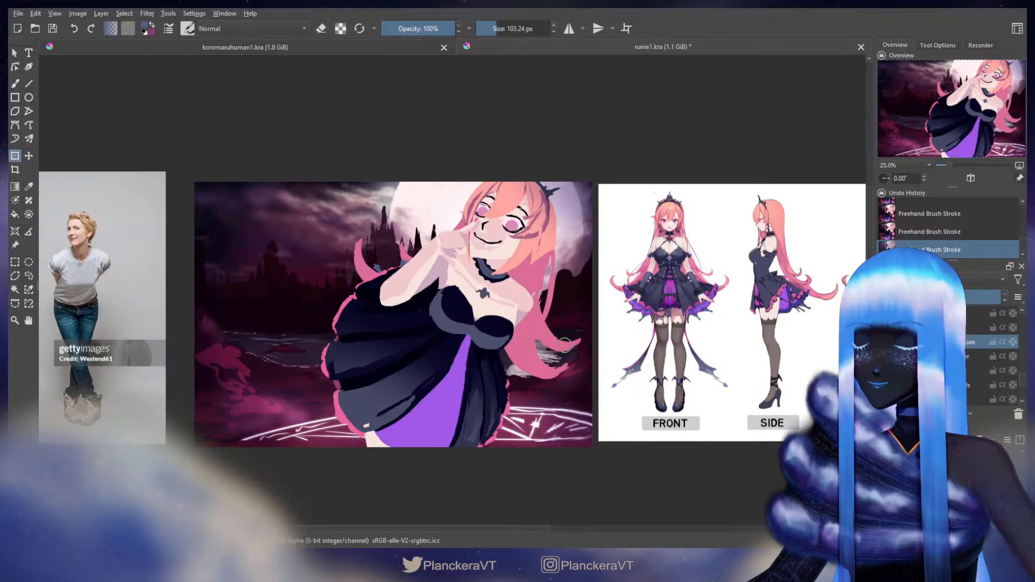
{"action": "key", "text": "b"}
{"action": "left_click_drag", "start_coordinate": [550, 332], "coordinate": [548, 340]}
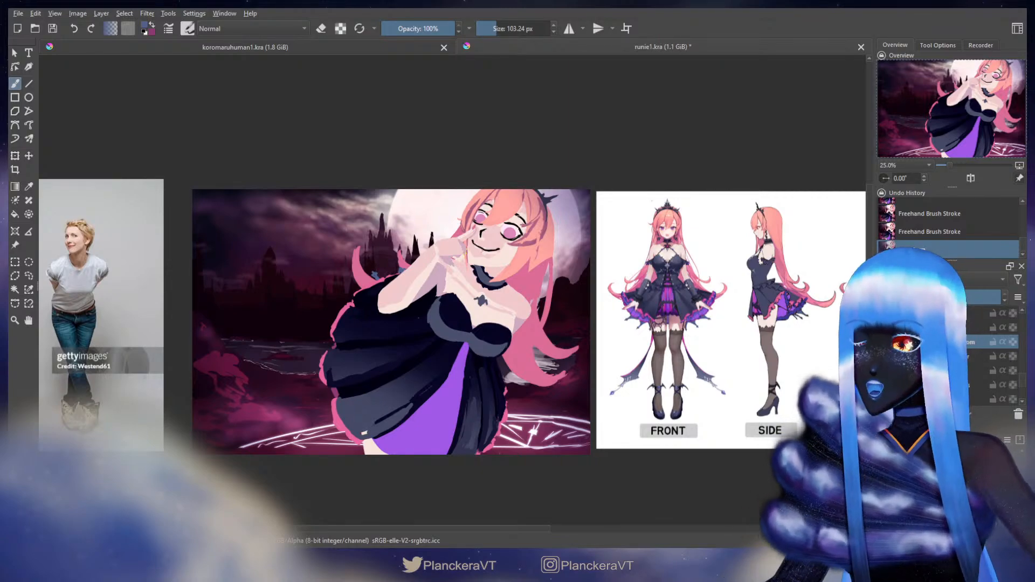
Doodle a small black stick figure in the sky beside the castle with the default black colour.
{"action": "key", "text": "d"}
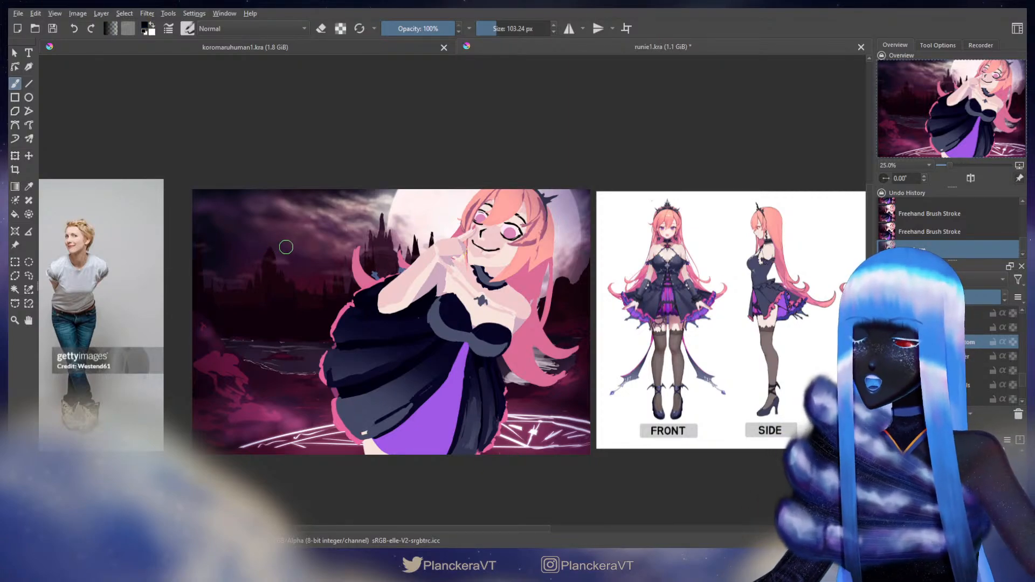
{"action": "mouse_move", "coordinate": [320, 230]}
{"action": "left_mouse_down"}
{"action": "mouse_move", "coordinate": [302, 241]}
{"action": "mouse_move", "coordinate": [303, 265]}
{"action": "left_mouse_up"}
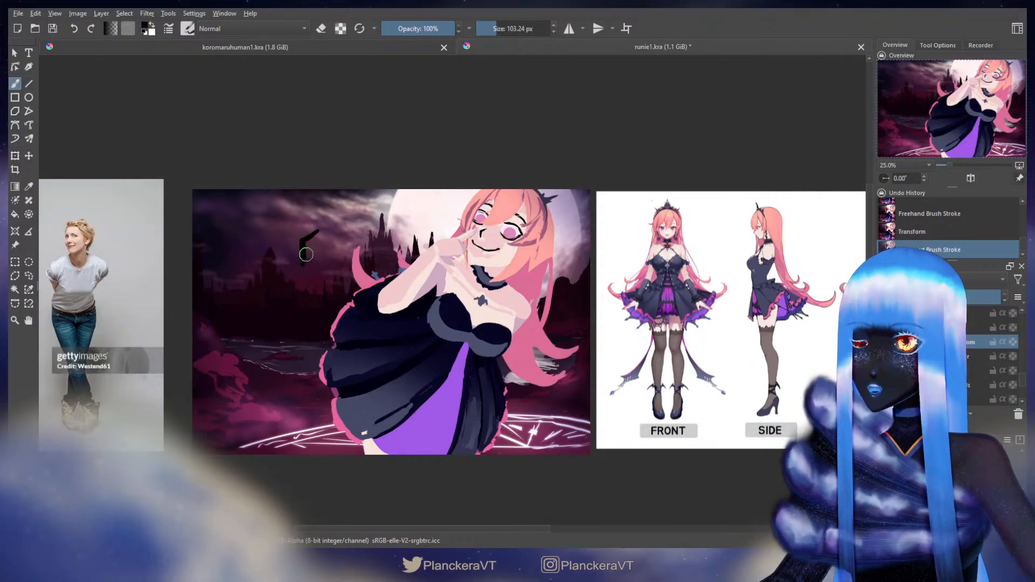
{"action": "left_click_drag", "start_coordinate": [323, 225], "coordinate": [317, 232]}
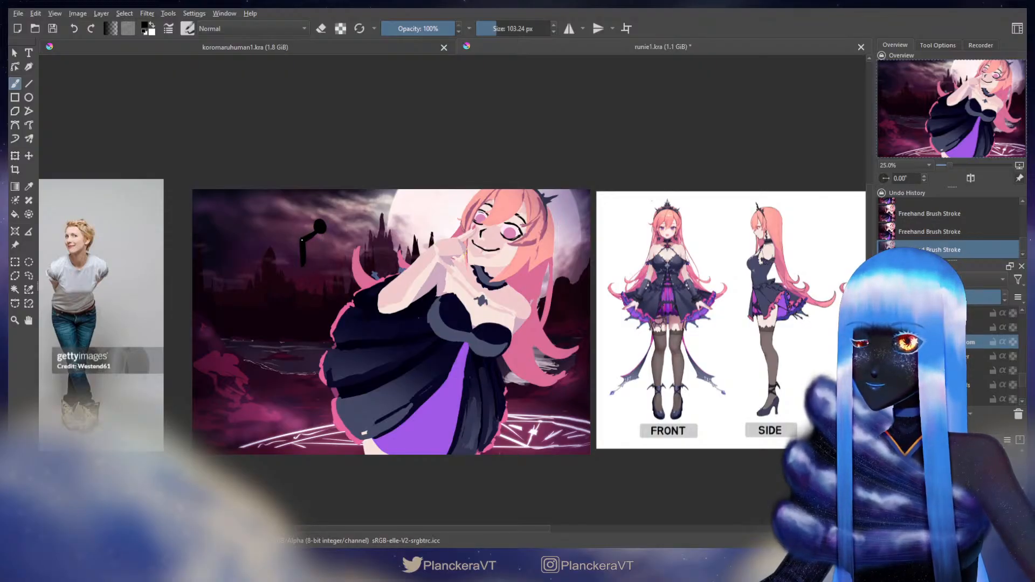
{"action": "key", "text": "e"}
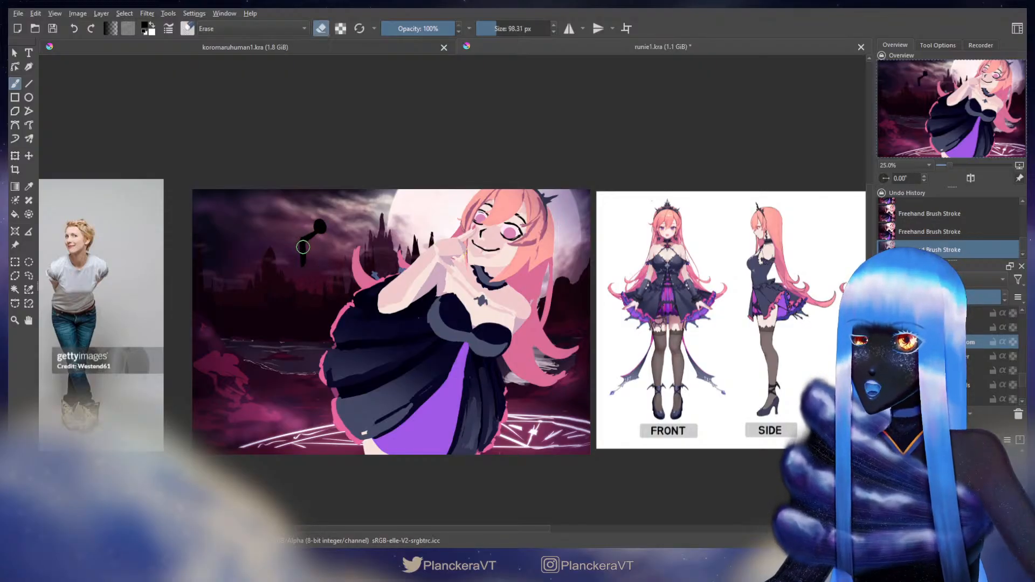
{"action": "key", "text": "e"}
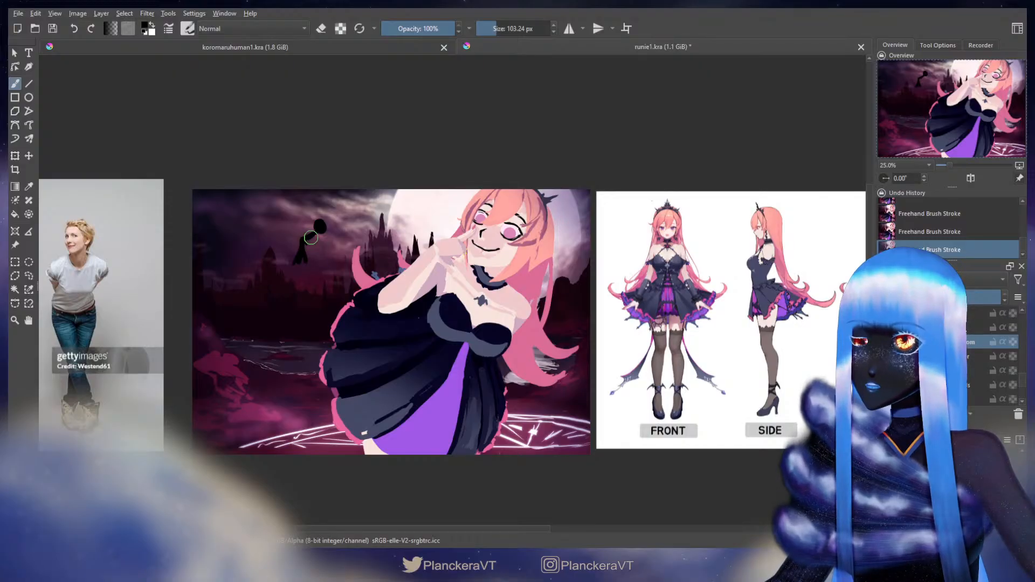
Try several arm and limb variations on the black stick figure, undoing and repainting the strokes.
{"action": "key", "text": "ctrl+z"}
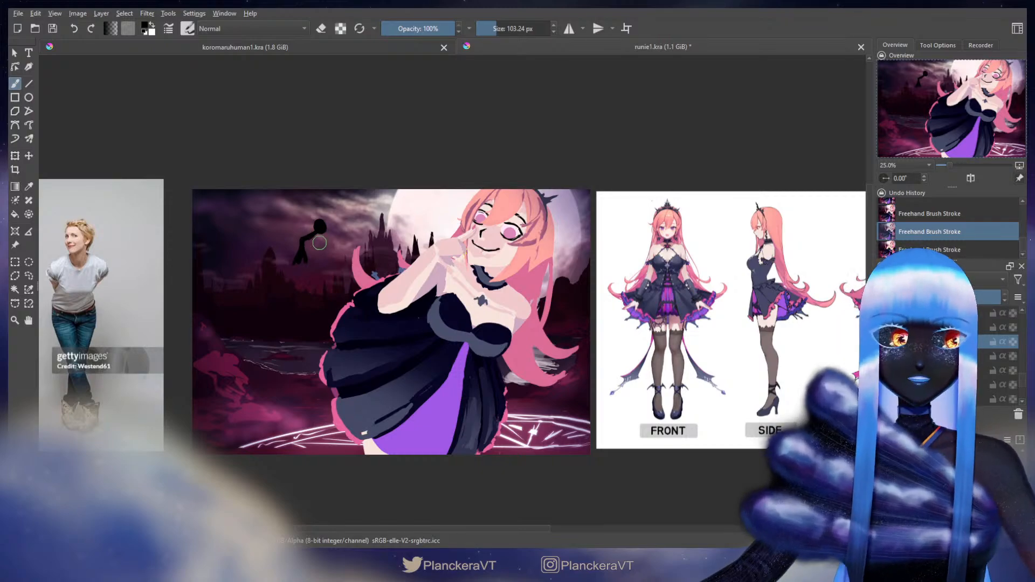
{"action": "key", "text": "ctrl+shift+z"}
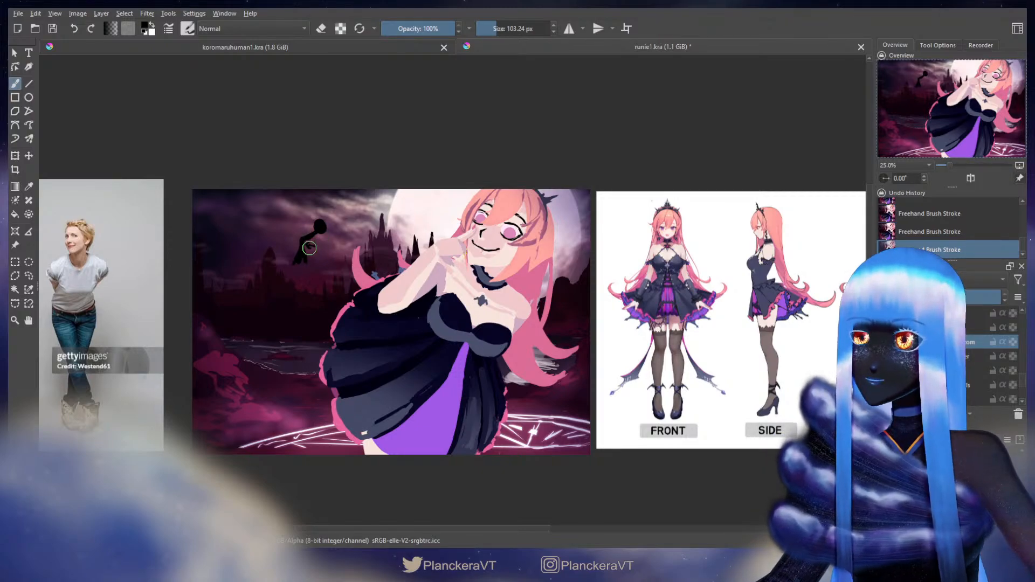
{"action": "key", "text": "ctrl+z"}
{"action": "key", "text": "ctrl+z"}
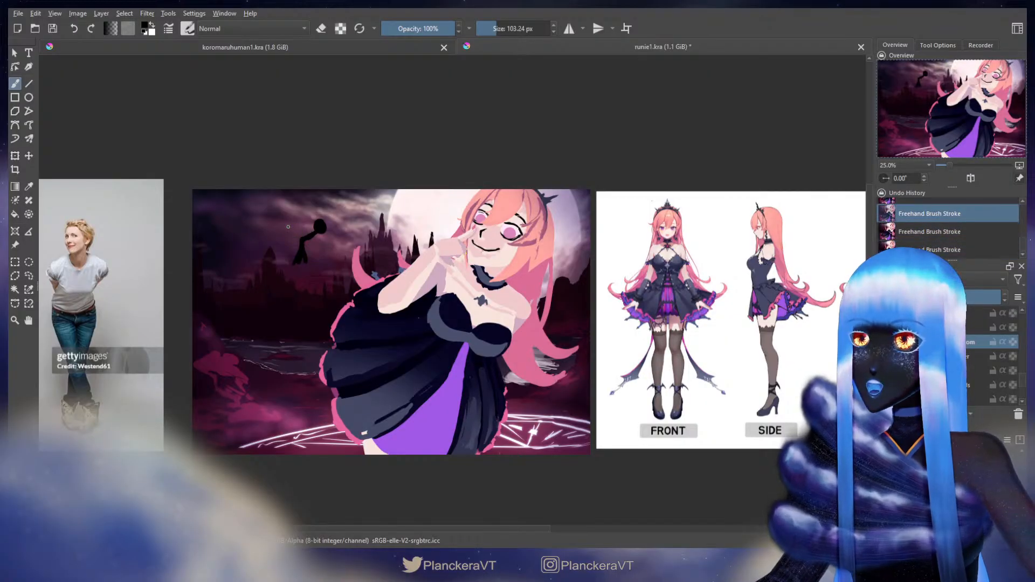
{"action": "key", "text": "ctrl+shift+z"}
{"action": "key", "text": "ctrl+shift+z"}
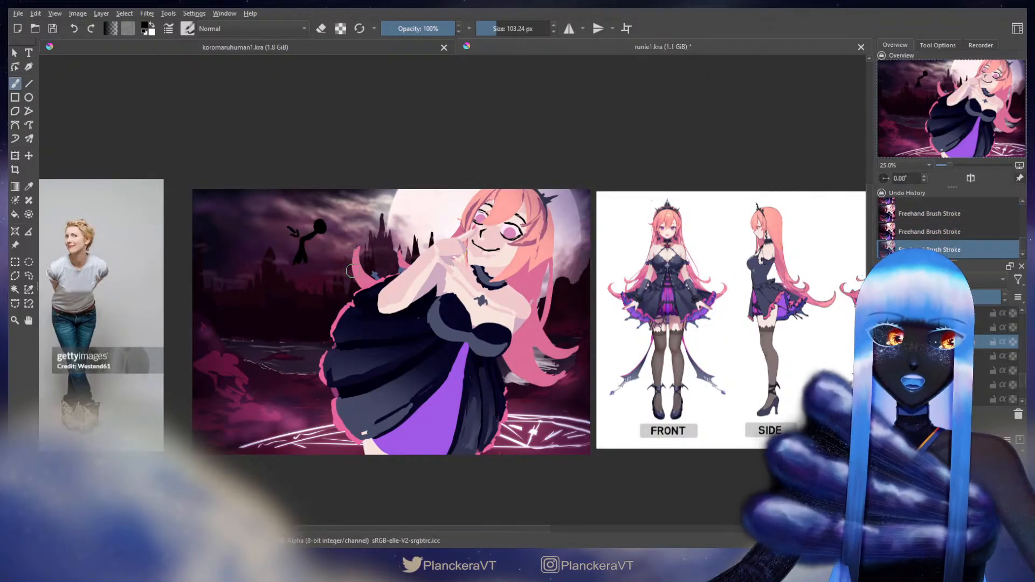
{"action": "key", "text": "ctrl+z"}
{"action": "key", "text": "ctrl+z"}
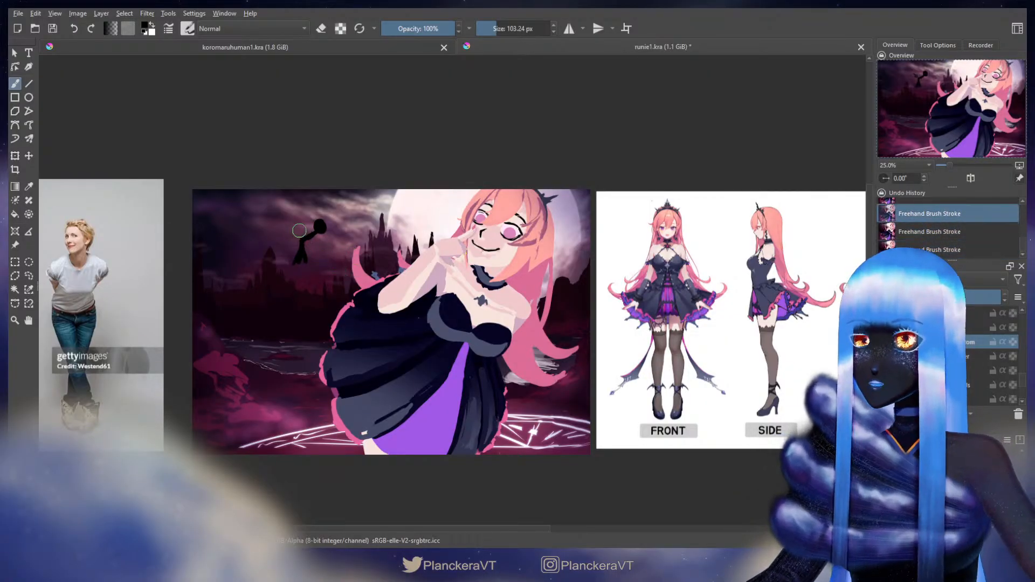
{"action": "key", "text": "ctrl+shift+z"}
{"action": "key", "text": "ctrl+shift+z"}
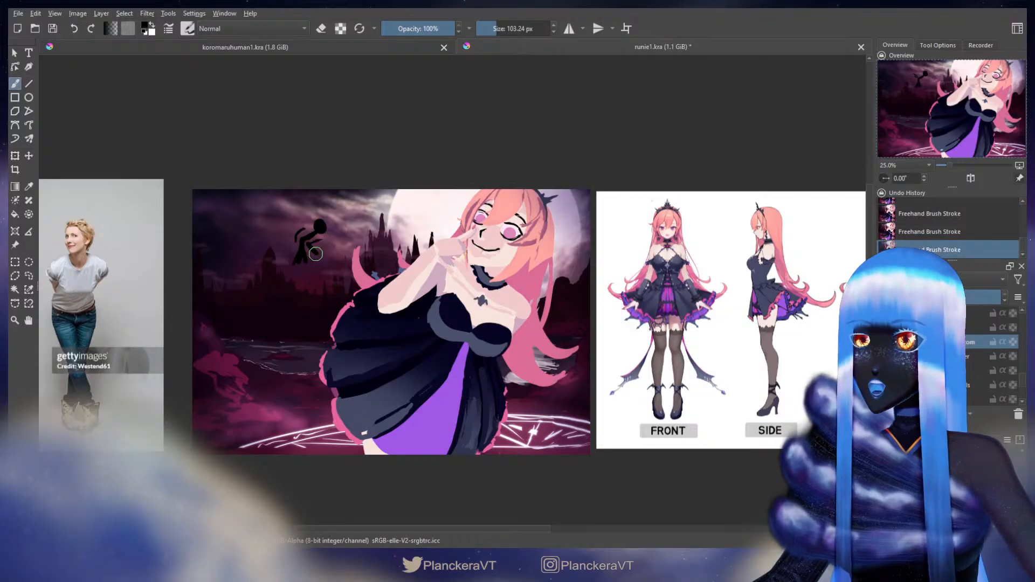
{"action": "key", "text": "ctrl+z"}
{"action": "key", "text": "ctrl+z"}
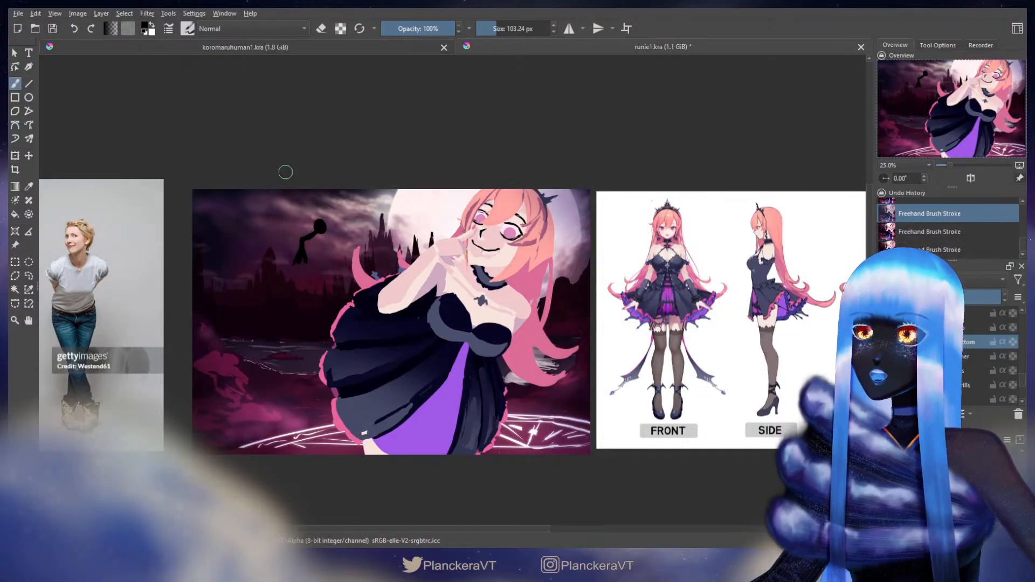
{"action": "key", "text": "ctrl+shift+z"}
{"action": "key", "text": "ctrl+shift+z"}
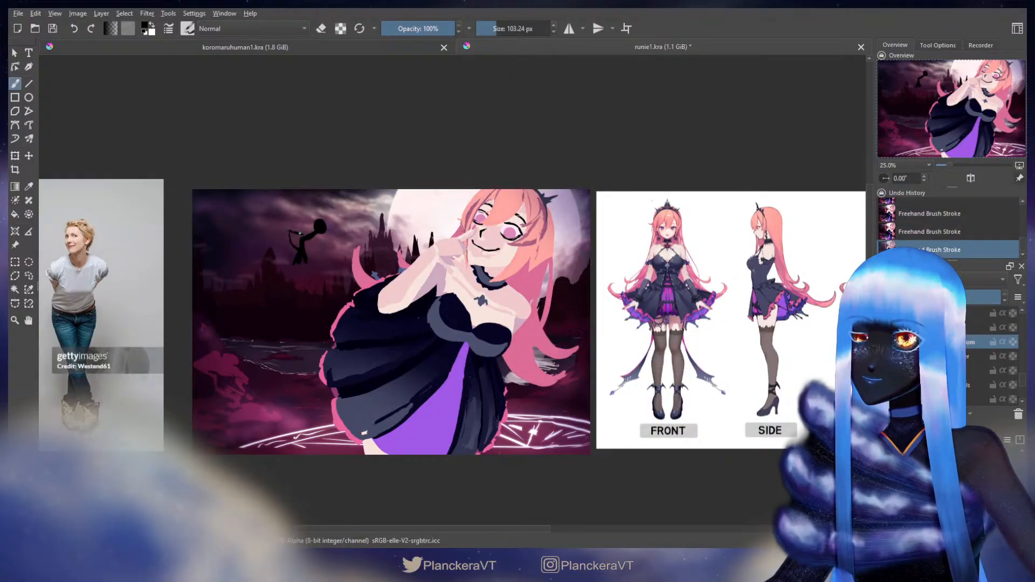
{"action": "key", "text": "ctrl+z"}
{"action": "key", "text": "ctrl+shift+z"}
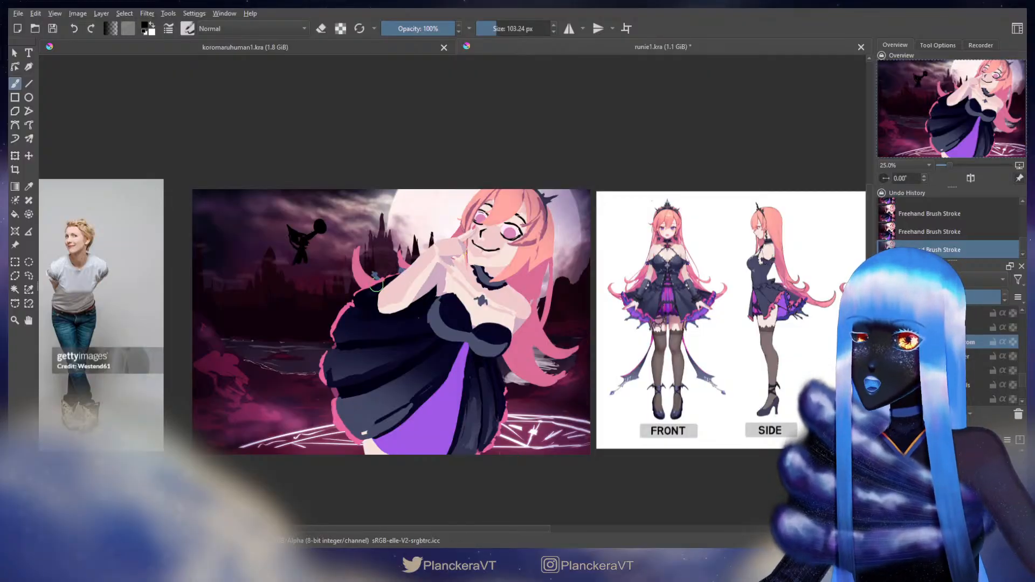
Erase the black figure from the sky with a 289.79 px eraser and return to normal painting.
{"action": "key", "text": "e"}
{"action": "mouse_move", "coordinate": [329, 231]}
{"action": "left_mouse_down"}
{"action": "mouse_move", "coordinate": [308, 245]}
{"action": "mouse_move", "coordinate": [291, 233]}
{"action": "left_mouse_up"}
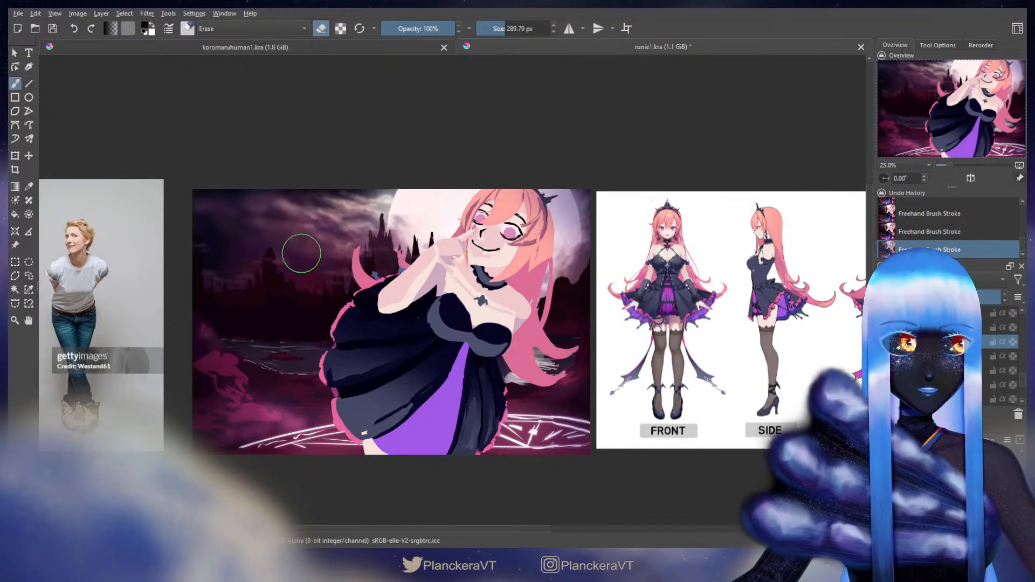
{"action": "key", "text": "e"}
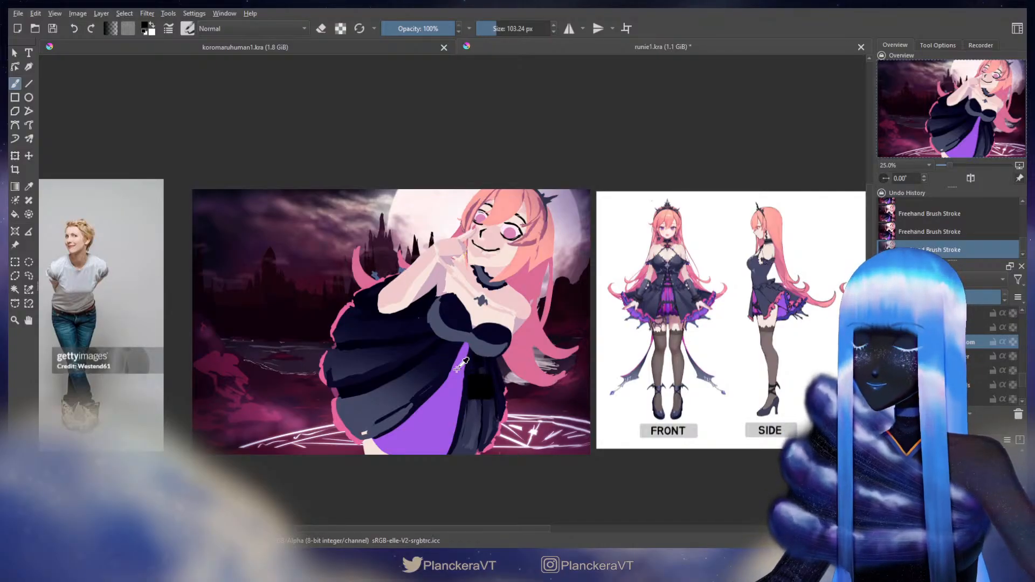
Paint over the black square on the narrow skirt panel beside the purple opening with sampled navy and slate fold strokes.
{"action": "left_click", "coordinate": [461, 384], "text": "ctrl"}
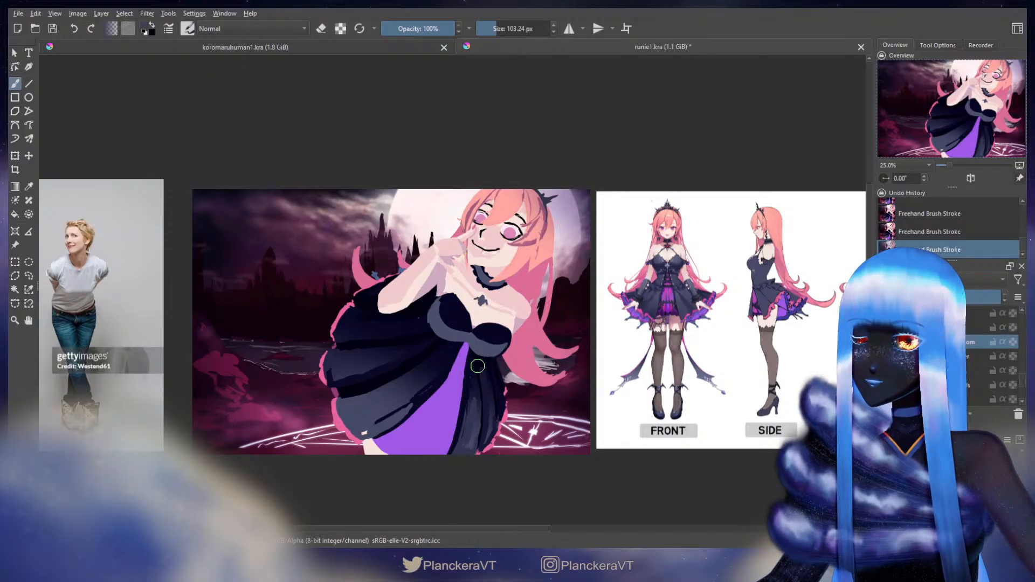
{"action": "key", "text": "ctrl+z"}
{"action": "key", "text": "ctrl+shift+z"}
{"action": "key", "text": "ctrl+z"}
{"action": "key", "text": "ctrl+shift+z"}
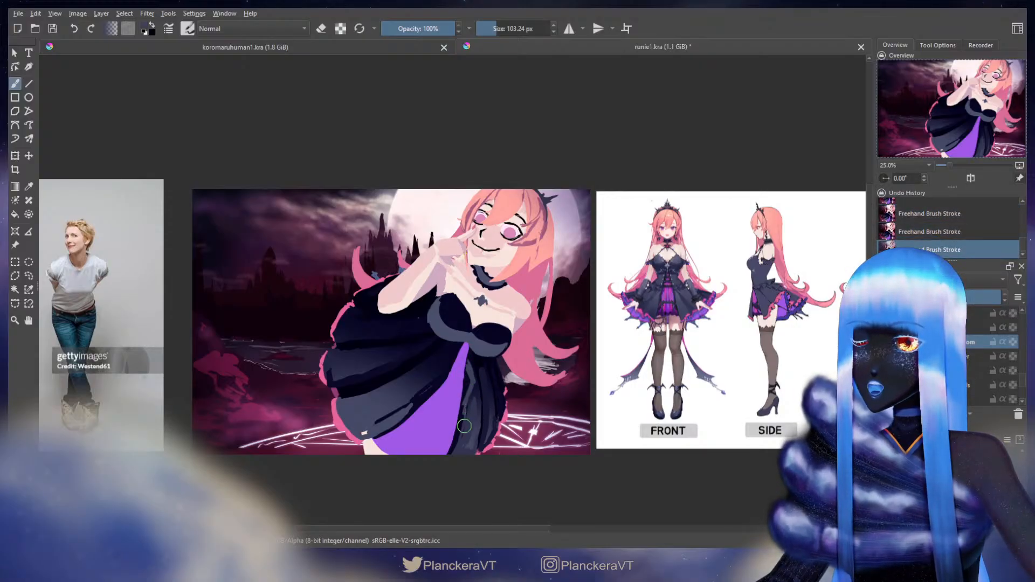
Set the brush to 120.44 px and build up the narrow skirt panel's folds with colours sampled near the purple opening.
{"action": "key", "text": "e"}
{"action": "mouse_move", "coordinate": [463, 380]}
{"action": "left_mouse_down", "text": "shift"}
{"action": "mouse_move", "coordinate": [445, 381]}
{"action": "mouse_move", "coordinate": [457, 377]}
{"action": "mouse_move", "coordinate": [464, 350]}
{"action": "mouse_move", "coordinate": [487, 342]}
{"action": "mouse_move", "coordinate": [488, 321]}
{"action": "left_mouse_up", "text": "shift"}
{"action": "key", "text": "e"}
{"action": "left_click", "coordinate": [488, 318], "text": "ctrl"}
{"action": "left_click", "coordinate": [486, 323], "text": "ctrl"}
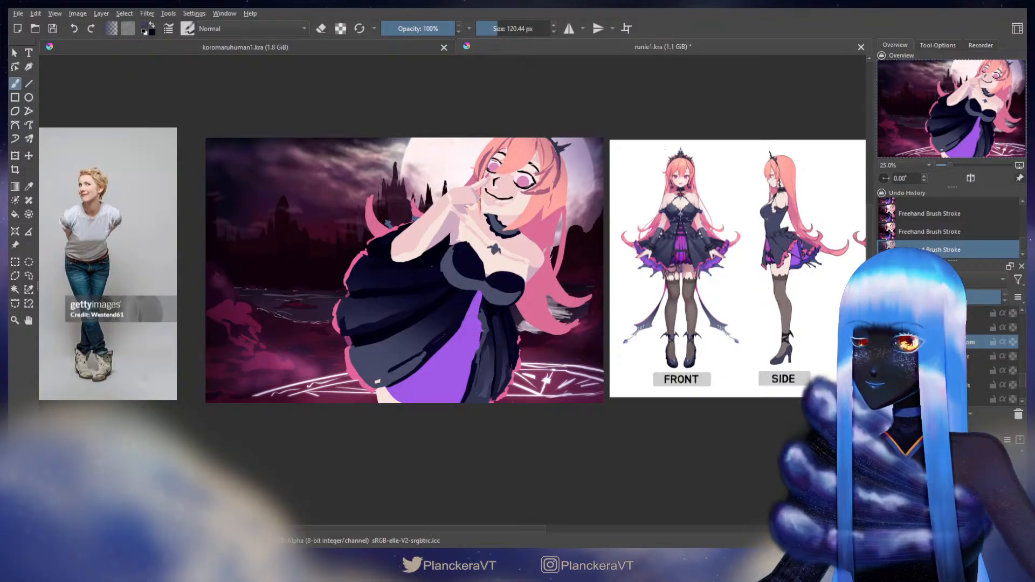
{"action": "left_click", "coordinate": [484, 321], "text": "ctrl"}
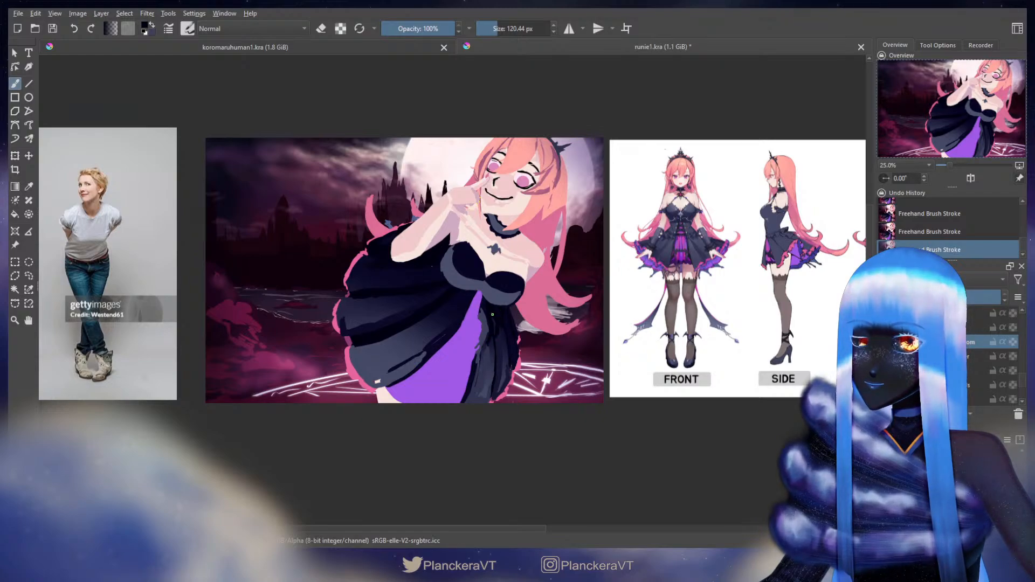
Clean up the upper edge of the purple skirt opening, alternating painting with a 155.38 px eraser.
{"action": "key", "text": "e"}
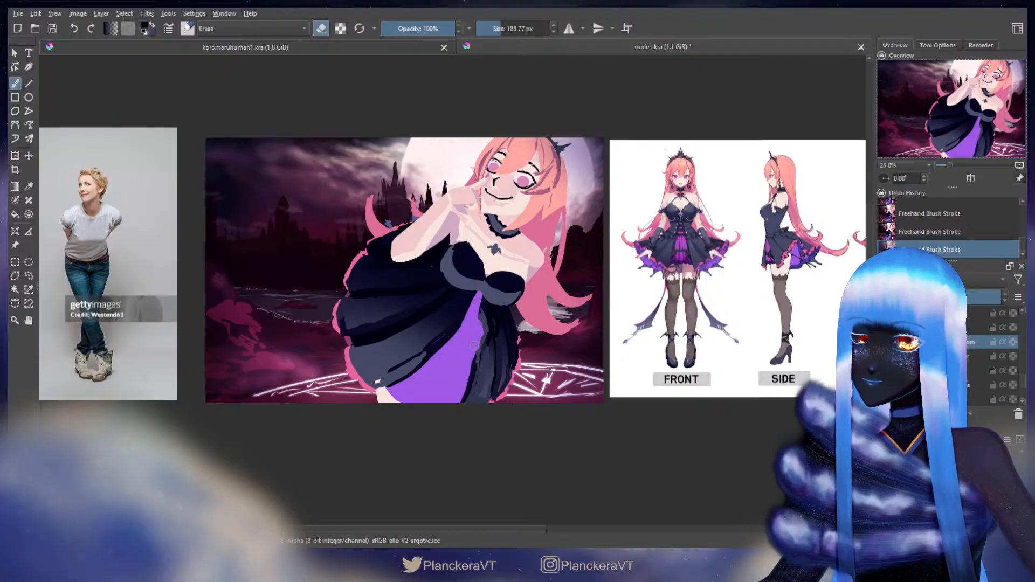
{"action": "key", "text": "e"}
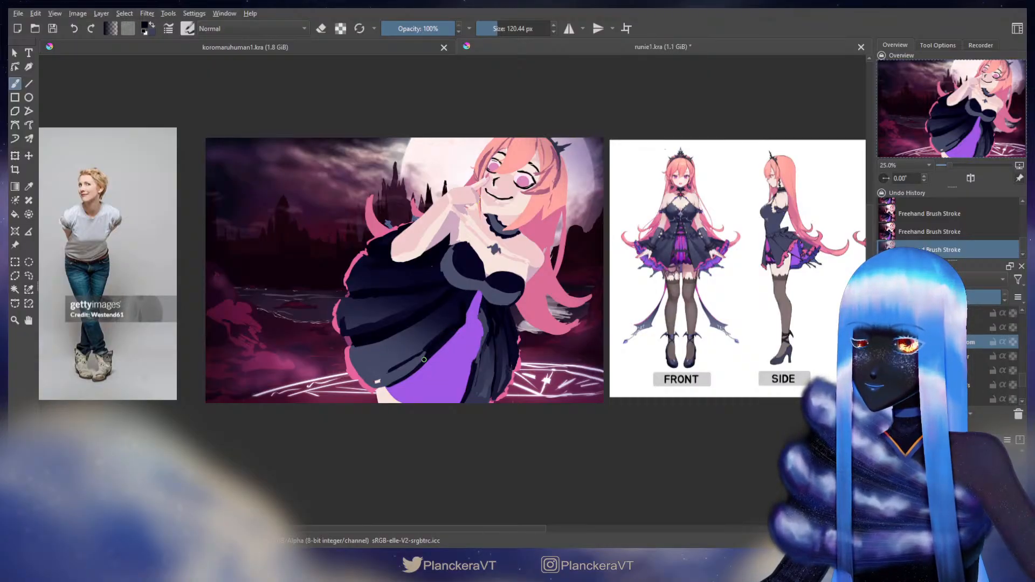
{"action": "key", "text": "e"}
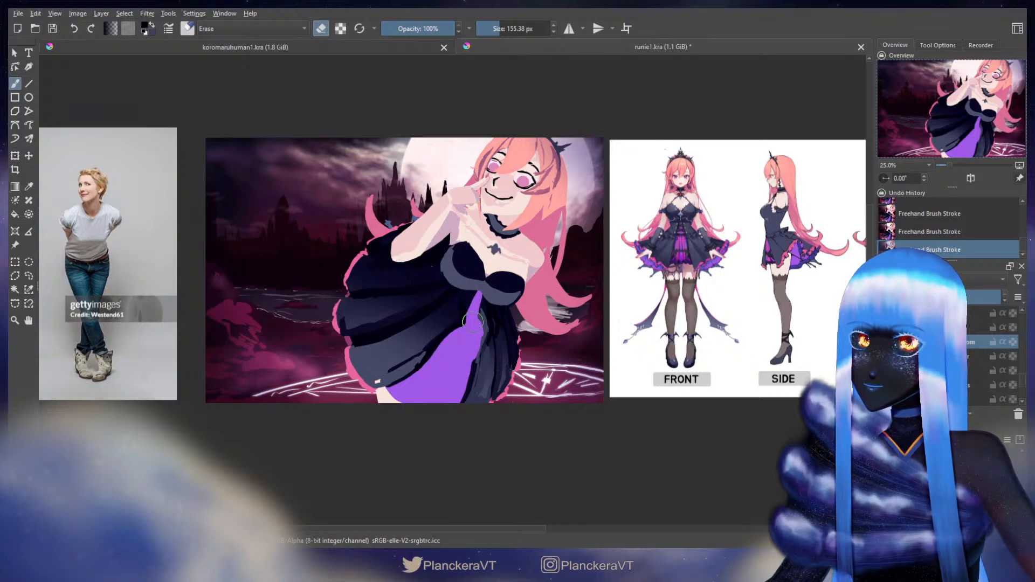
{"action": "key", "text": "e"}
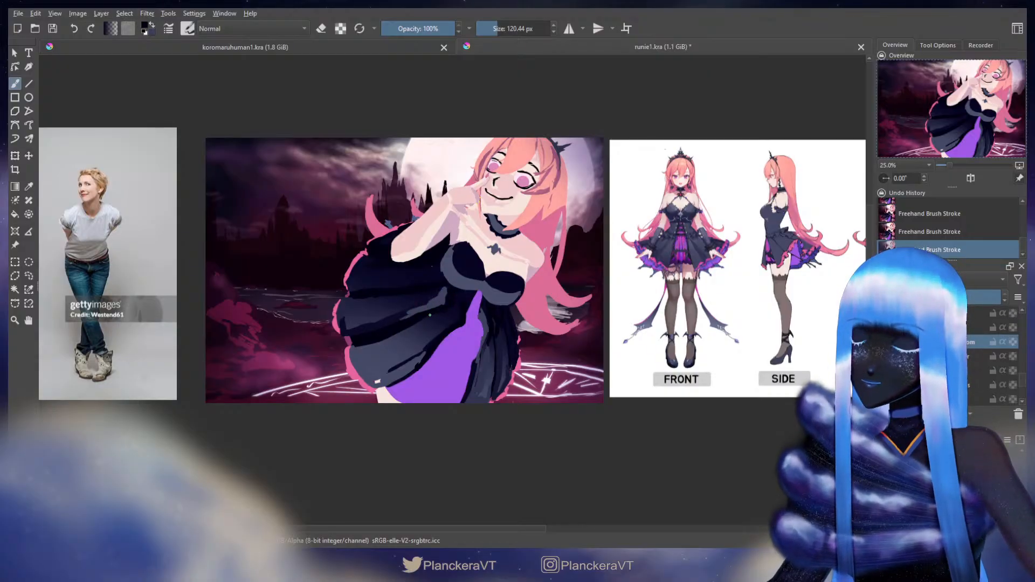
Rework the wide skirt section's folds beneath the bodice, comparing strokes by undoing and redoing them, and deepen them with sampled navy.
{"action": "key", "text": "ctrl+z"}
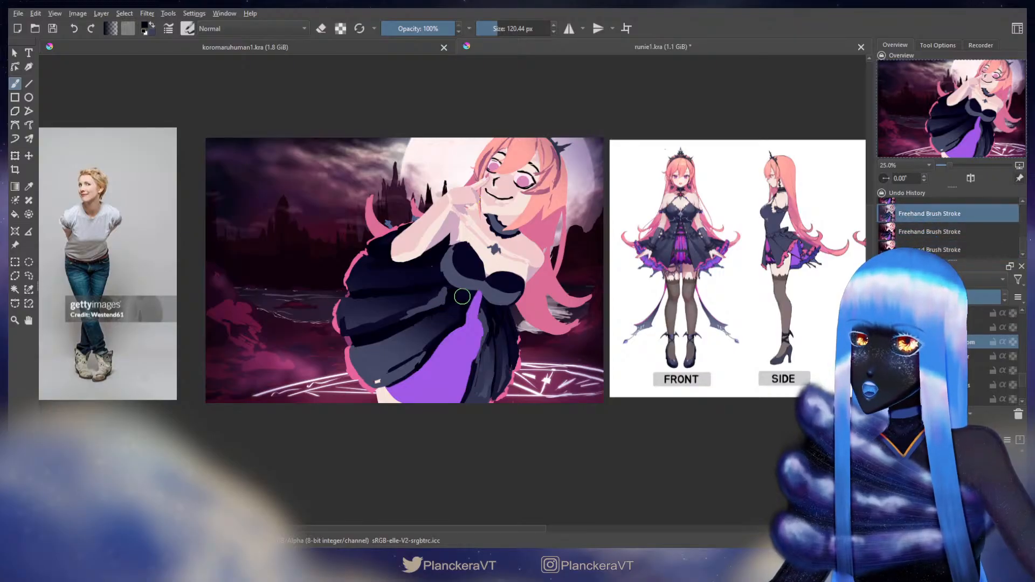
{"action": "key", "text": "ctrl+shift+z"}
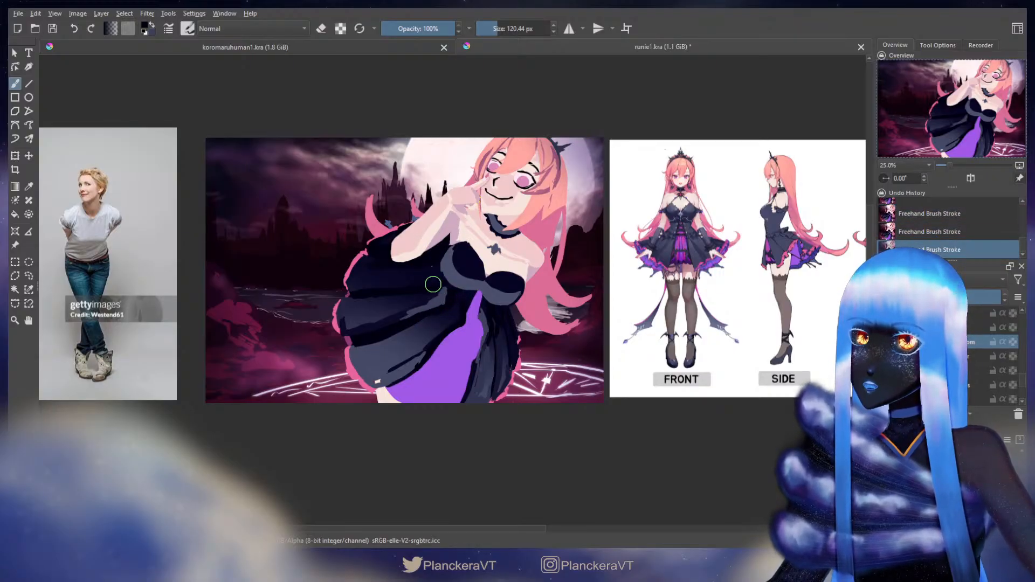
{"action": "key", "text": "ctrl+z"}
{"action": "key", "text": "ctrl+z"}
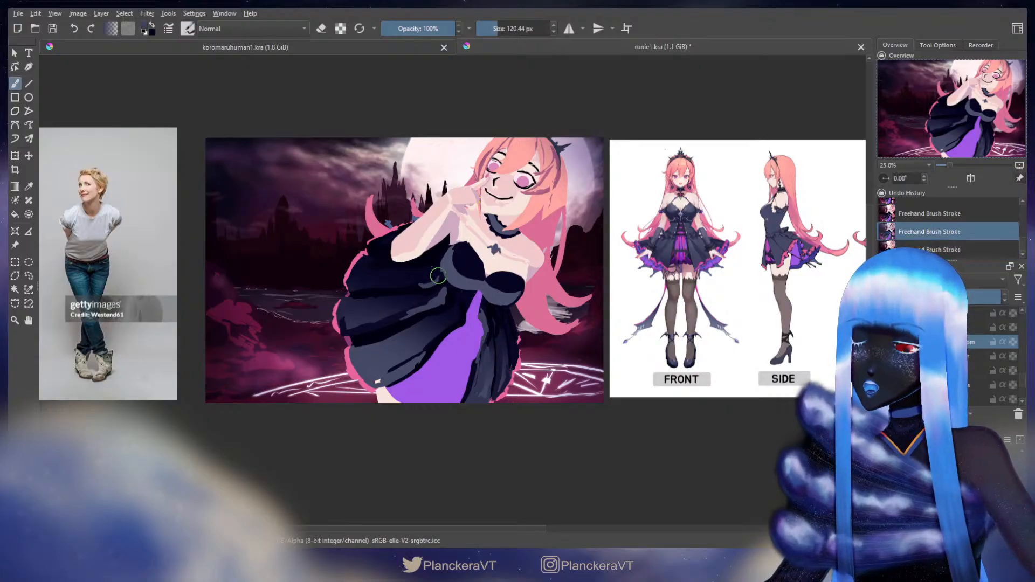
{"action": "key", "text": "ctrl+shift+z"}
{"action": "key", "text": "ctrl+shift+z"}
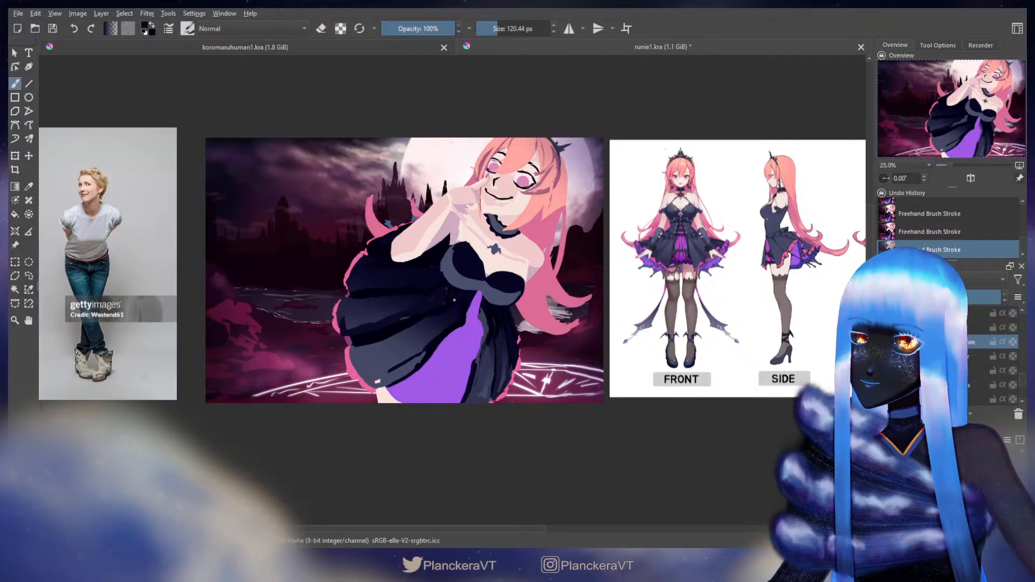
{"action": "left_click", "coordinate": [451, 305], "text": "ctrl"}
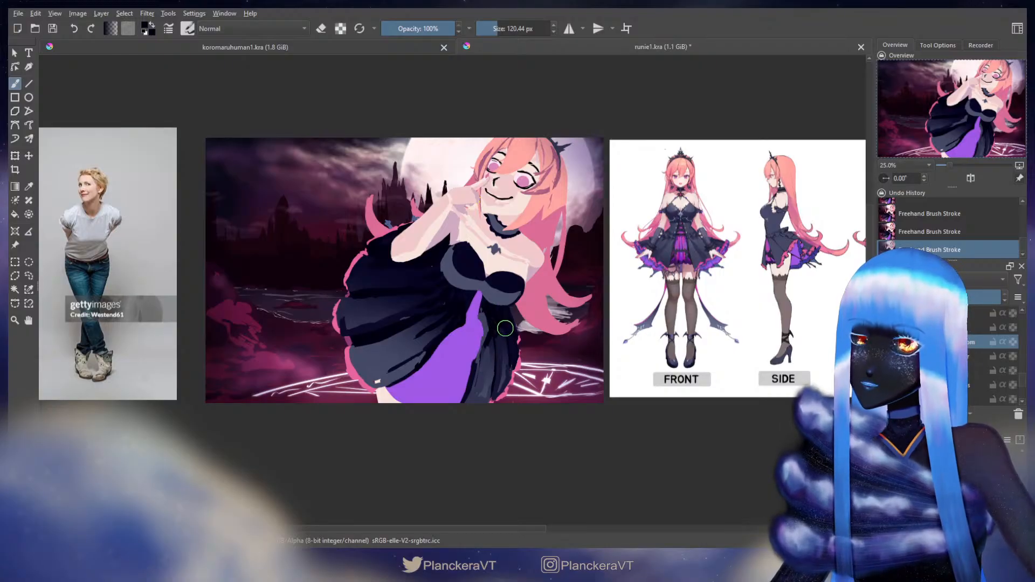
Paint a slate edge along the narrow skirt panel beside the purple opening, comparing the skirt with and without it.
{"action": "left_click", "coordinate": [483, 318], "text": "ctrl"}
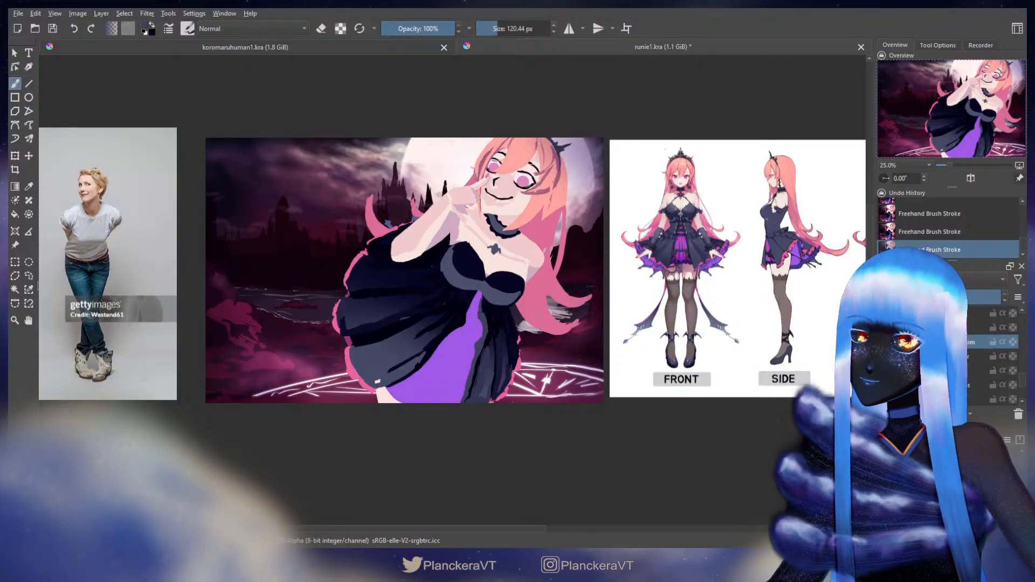
{"action": "key", "text": "ctrl+z"}
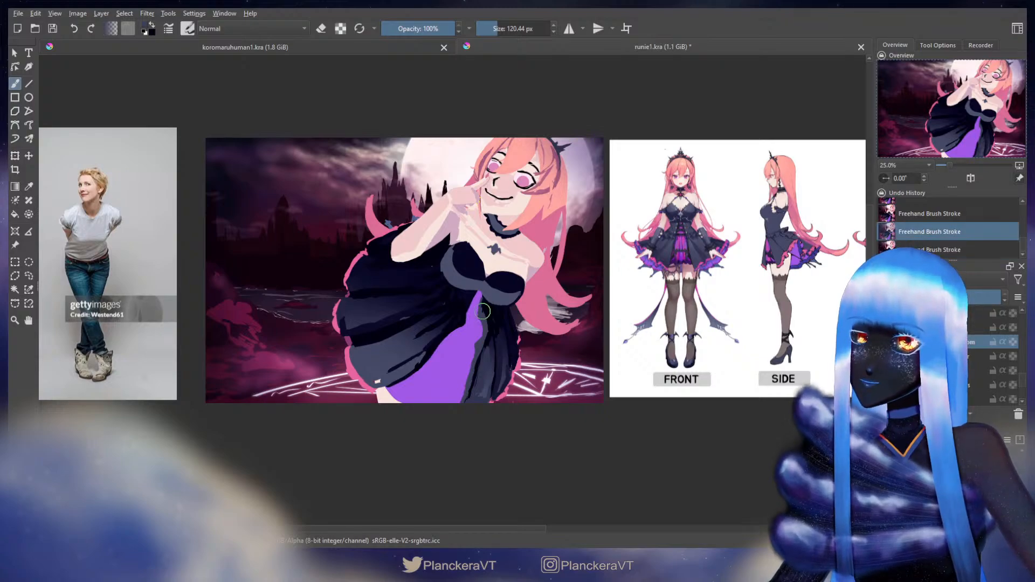
{"action": "key", "text": "ctrl+shift+z"}
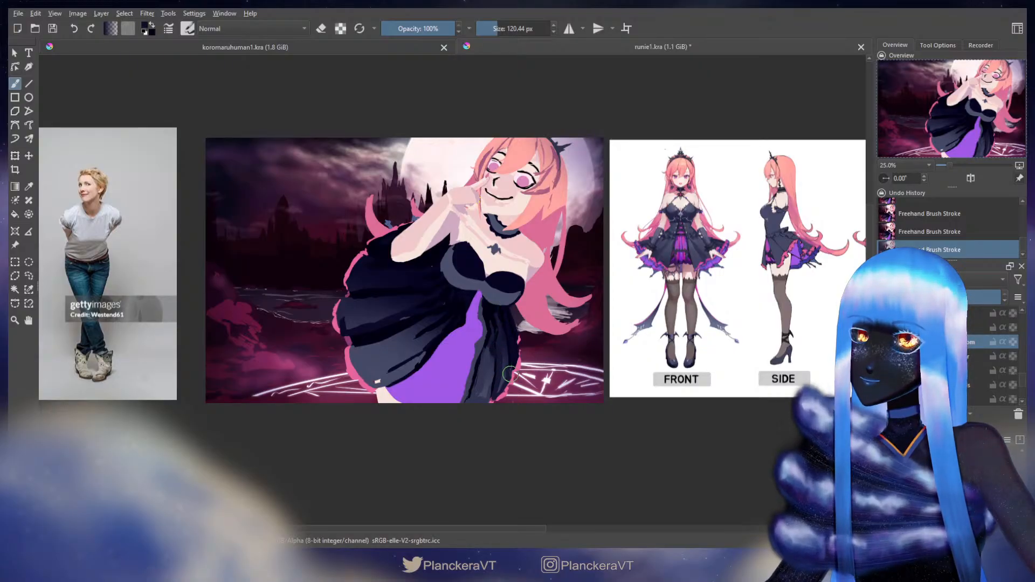
Sample a dark navy from the narrow skirt panel and paint darker folds near its pink-trimmed outer edge.
{"action": "left_click_drag", "start_coordinate": [505, 353], "coordinate": [510, 298]}
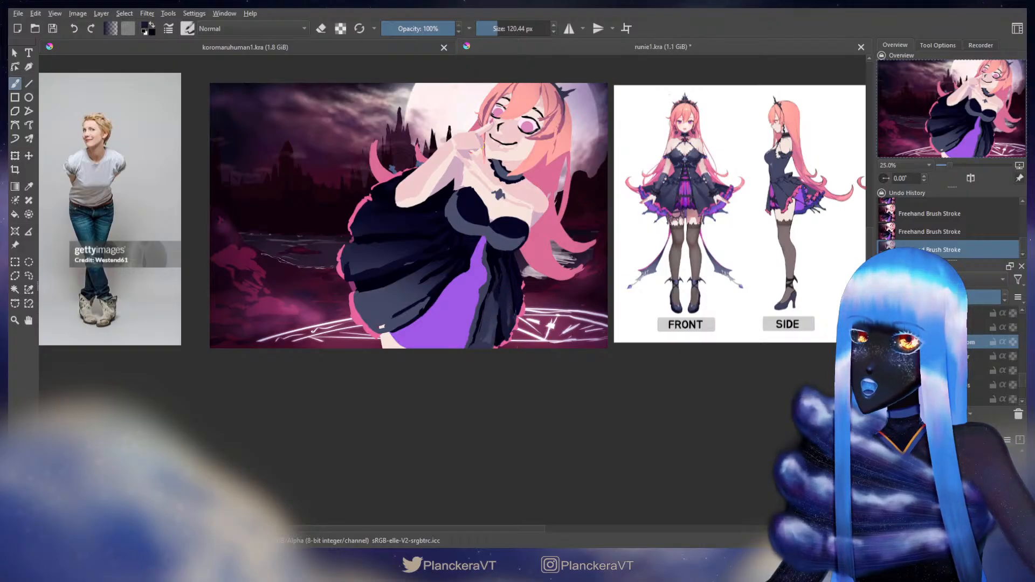
{"action": "left_click", "coordinate": [509, 285], "text": "ctrl"}
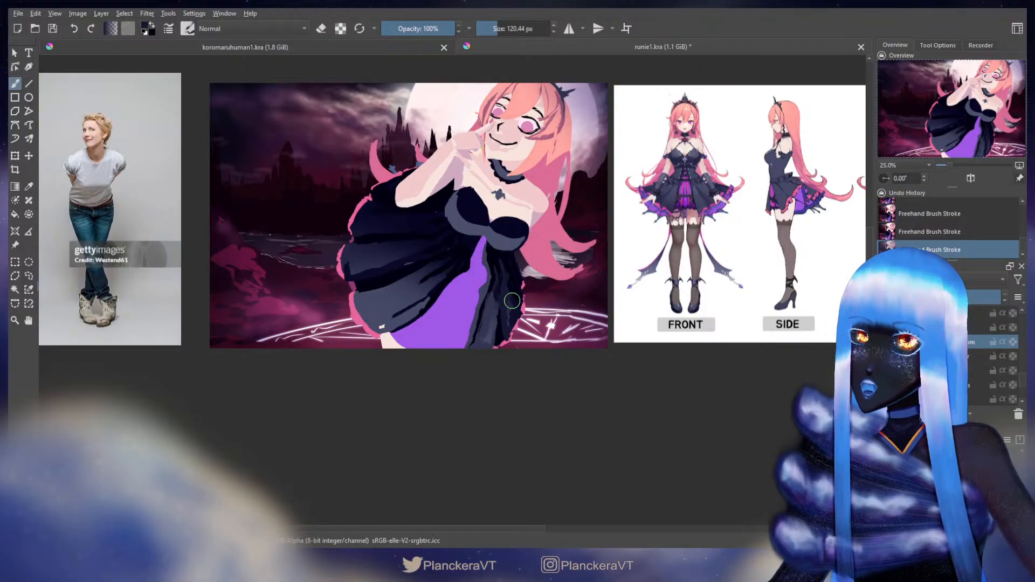
{"action": "left_click_drag", "start_coordinate": [514, 282], "coordinate": [514, 310]}
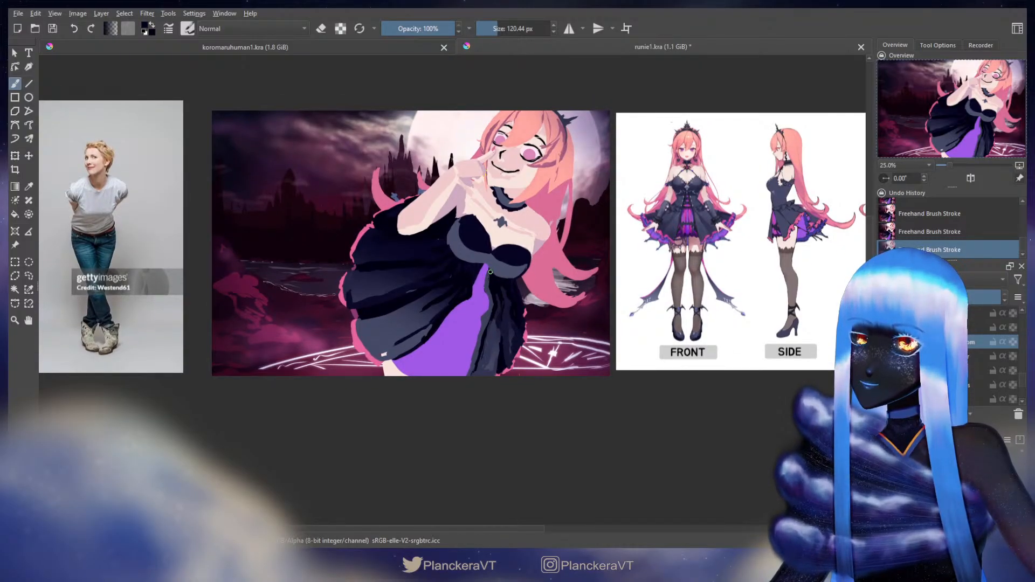
Tidy the skirt just below the bodice with a 101.04 px eraser, and add dark fold lines to the narrow panel at 120.44 px.
{"action": "key", "text": "e"}
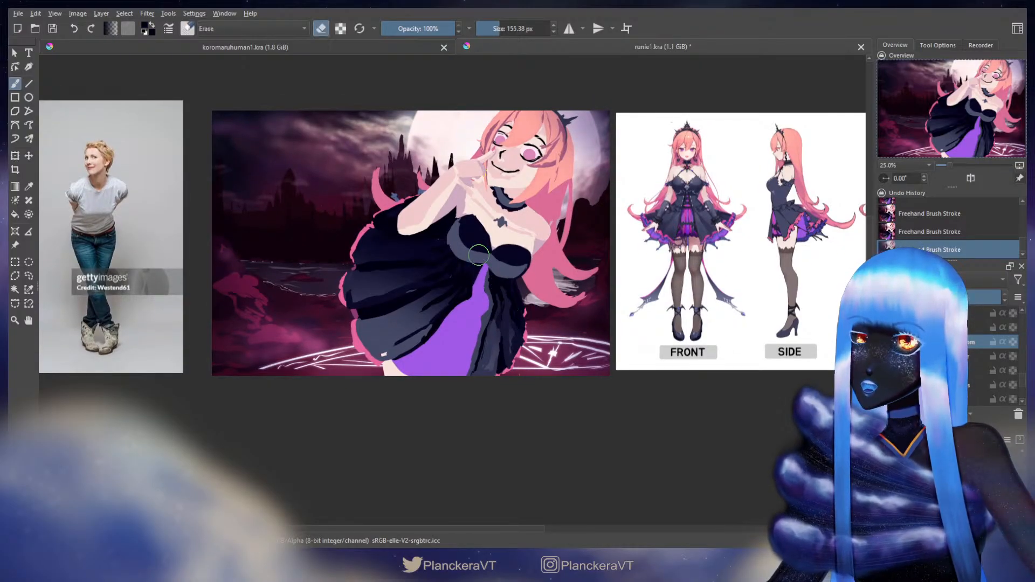
{"action": "key", "text": "bracketleft"}
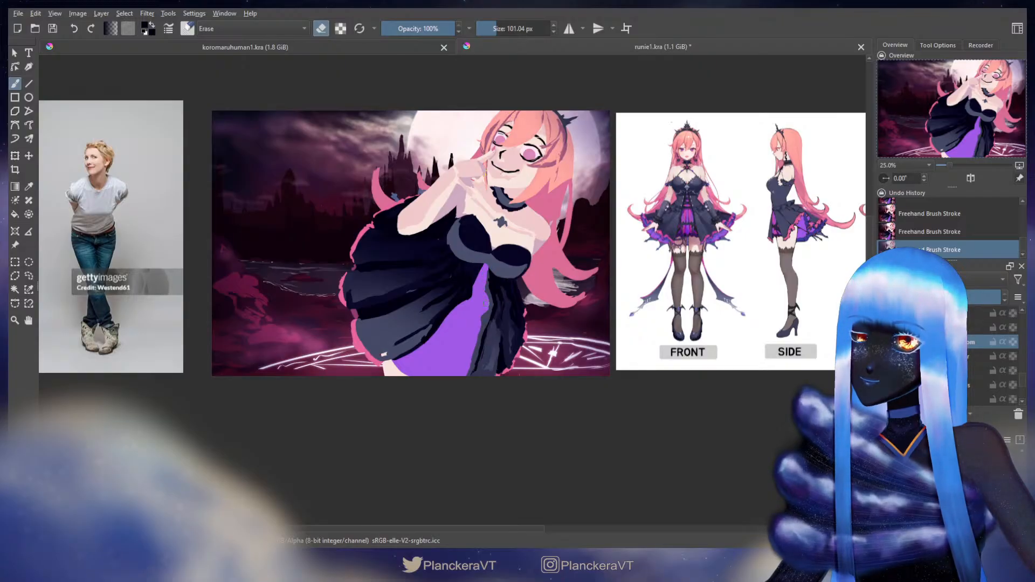
{"action": "key", "text": "e"}
{"action": "key", "text": "bracketright"}
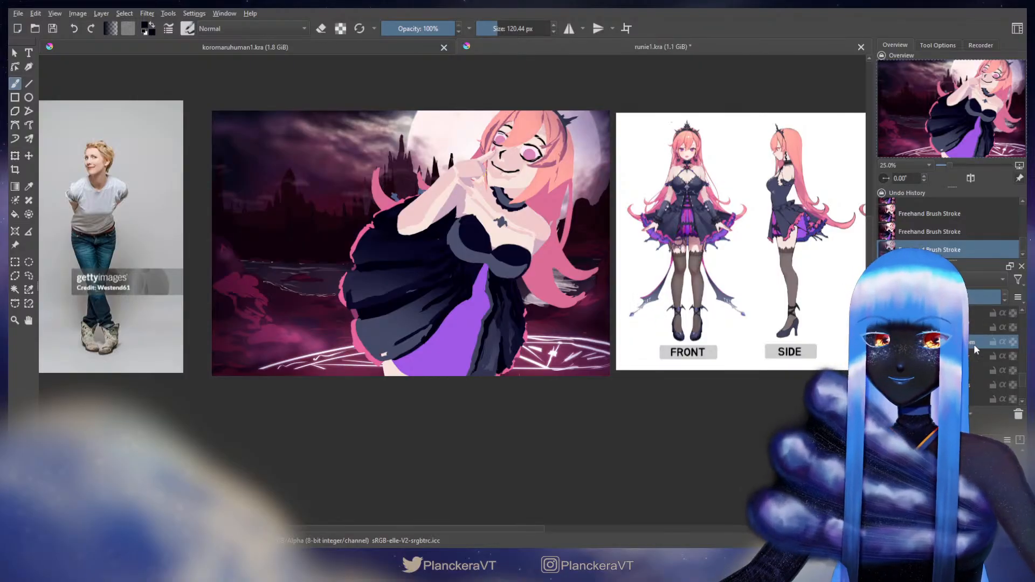
Switch to the bodice layer above and reshape the bodice cups with the Transform tool.
{"action": "key", "text": "Page_Up"}
{"action": "key", "text": "ctrl+t"}
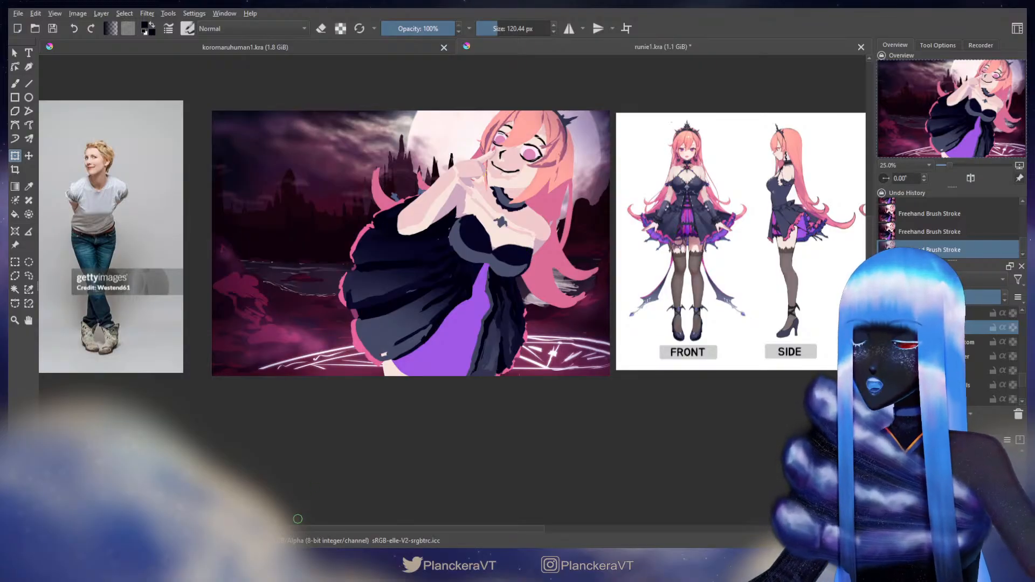
{"action": "scroll", "coordinate": [521, 256], "scroll_direction": "up", "scroll_amount": 1}
{"action": "scroll", "coordinate": [520, 256], "scroll_direction": "down", "scroll_amount": 1}
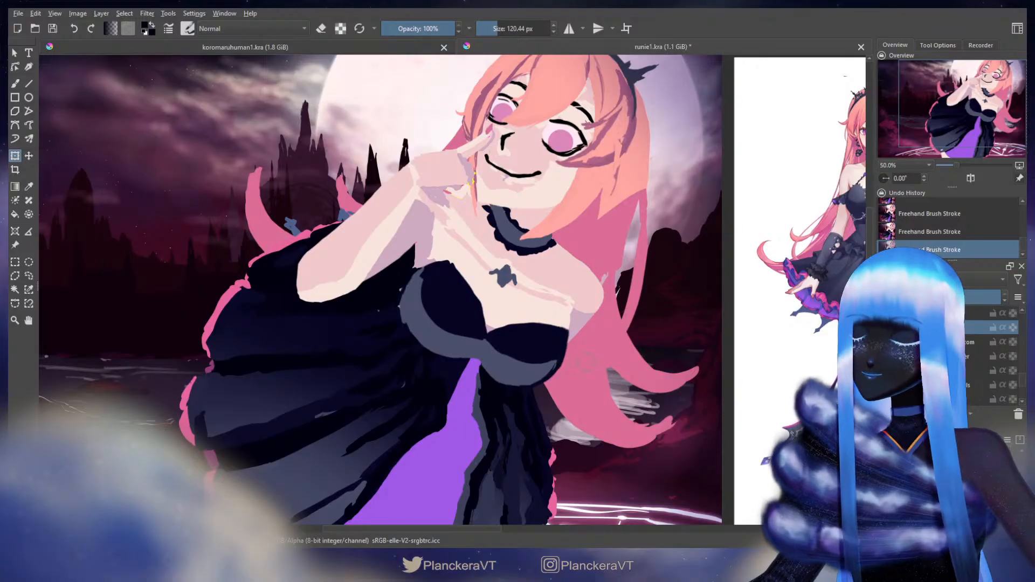
{"action": "key", "text": "b"}
{"action": "key", "text": "ctrl+t"}
{"action": "key", "text": "b"}
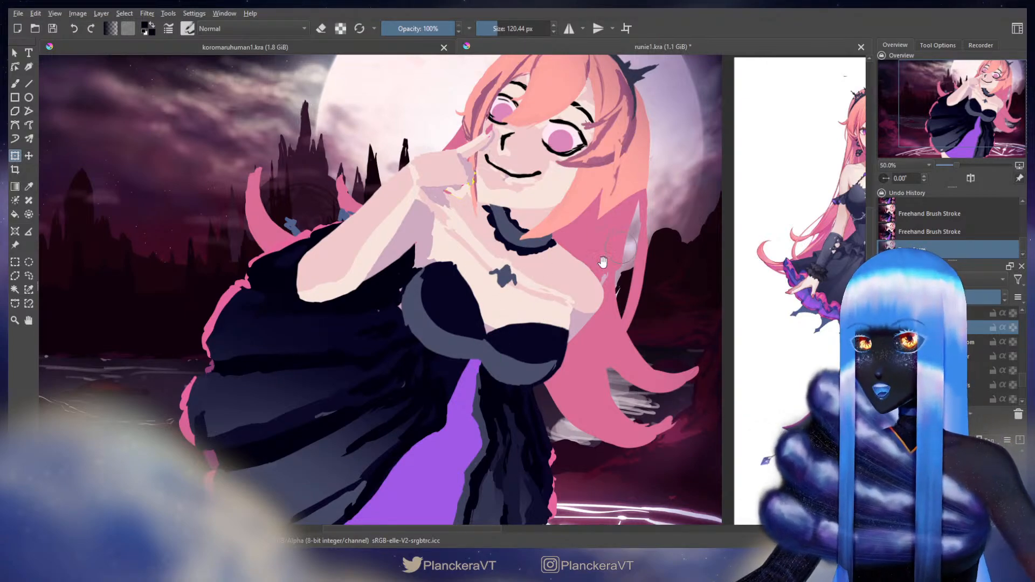
Examine the bodice and off-shoulder sleeves on the reference sheet against the painted bodice.
{"action": "left_click_drag", "start_coordinate": [610, 256], "coordinate": [506, 296]}
{"action": "left_click_drag", "start_coordinate": [451, 340], "coordinate": [522, 303]}
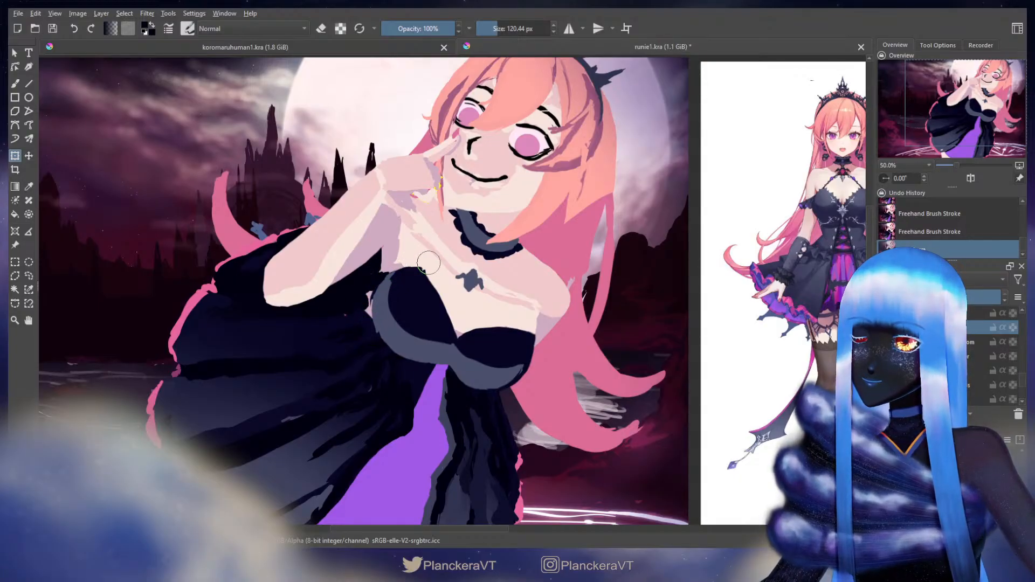
{"action": "left_click_drag", "start_coordinate": [450, 274], "coordinate": [339, 329]}
{"action": "left_click_drag", "start_coordinate": [655, 240], "coordinate": [439, 261]}
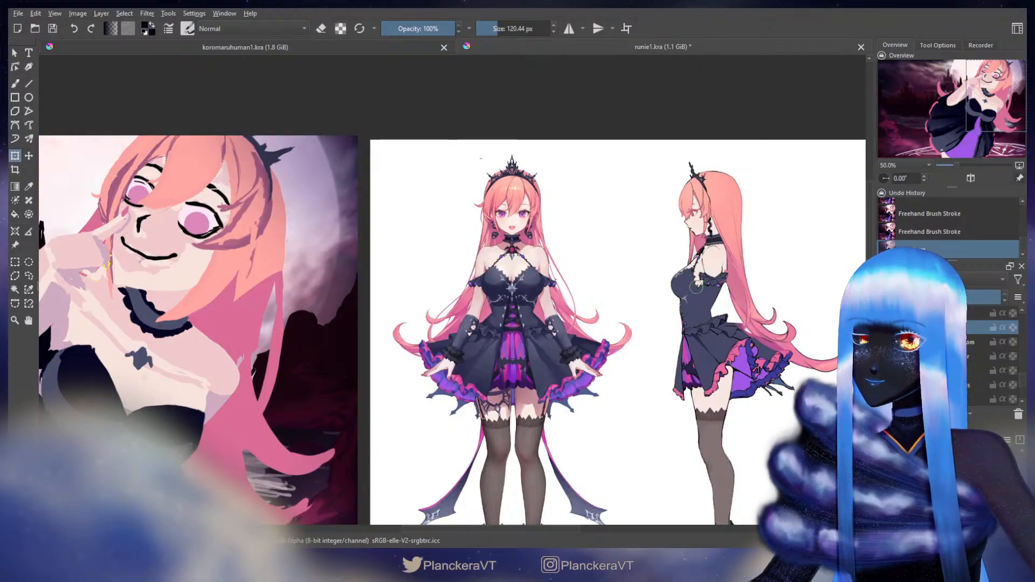
{"action": "left_click_drag", "start_coordinate": [368, 373], "coordinate": [587, 330]}
{"action": "left_click_drag", "start_coordinate": [499, 331], "coordinate": [623, 325]}
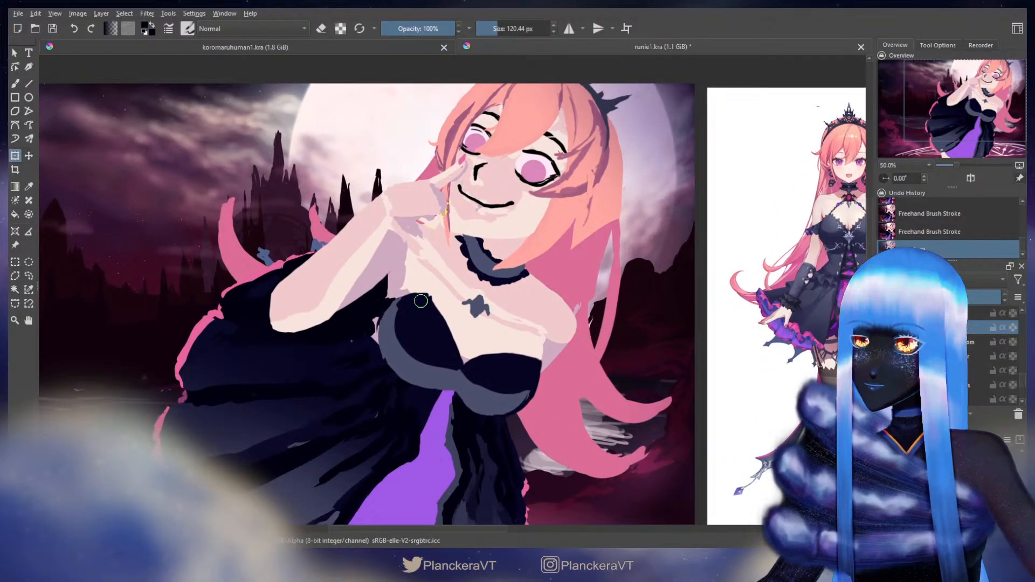
{"action": "mouse_move", "coordinate": [501, 282]}
{"action": "left_mouse_down"}
{"action": "mouse_move", "coordinate": [309, 330]}
{"action": "mouse_move", "coordinate": [288, 358]}
{"action": "left_mouse_up"}
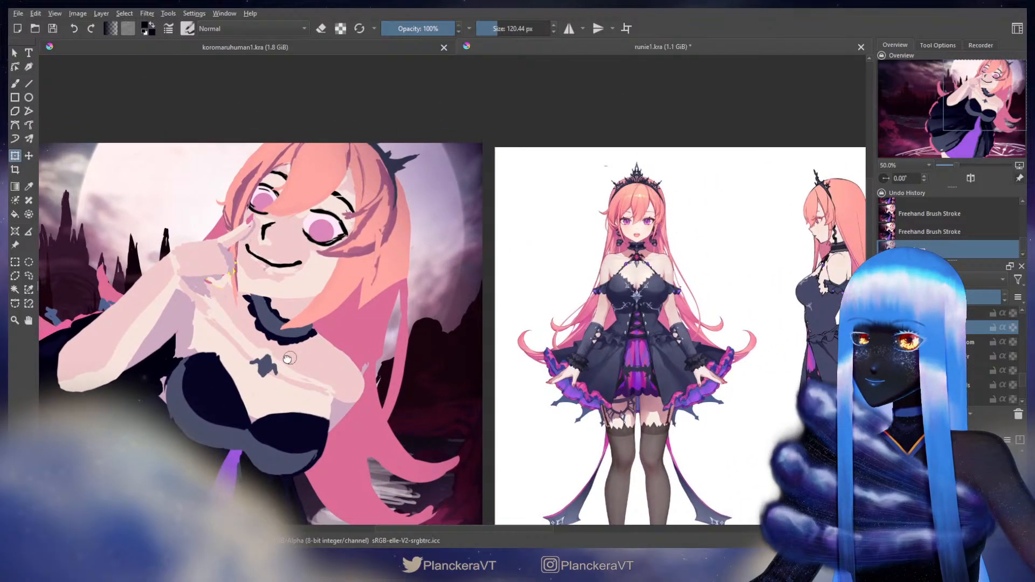
{"action": "scroll", "coordinate": [288, 359], "scroll_direction": "up", "scroll_amount": 2}
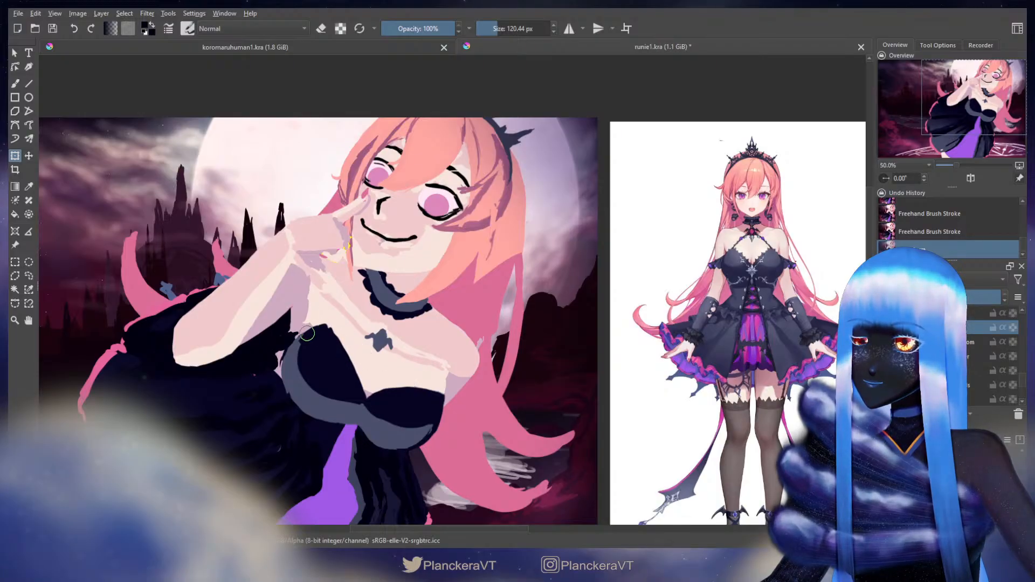
{"action": "scroll", "coordinate": [329, 334], "scroll_direction": "down", "scroll_amount": 3}
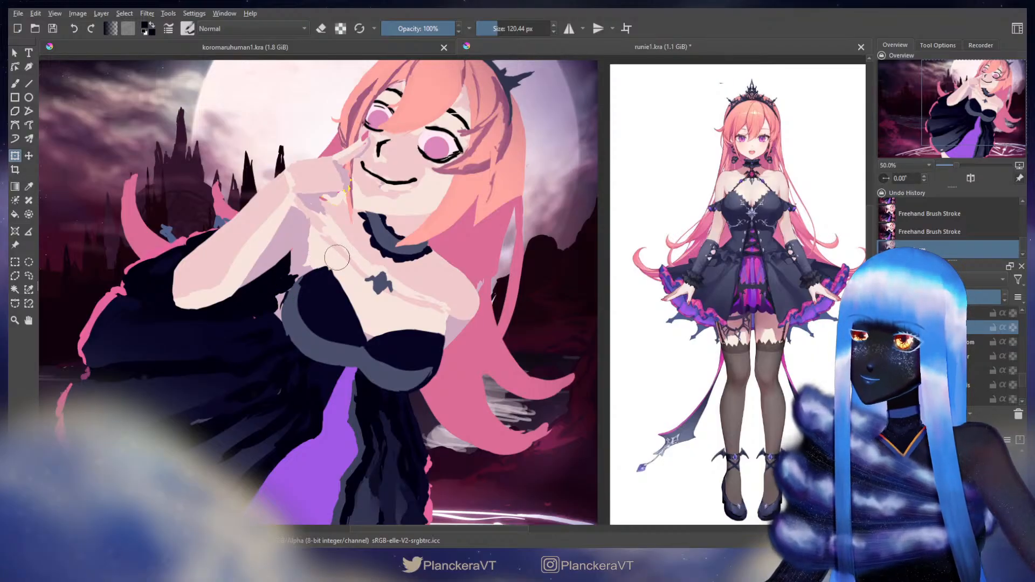
Erase the bodice's outer edge beside the raised arm with an 83.88 px eraser.
{"action": "key", "text": "b"}
{"action": "key", "text": "e"}
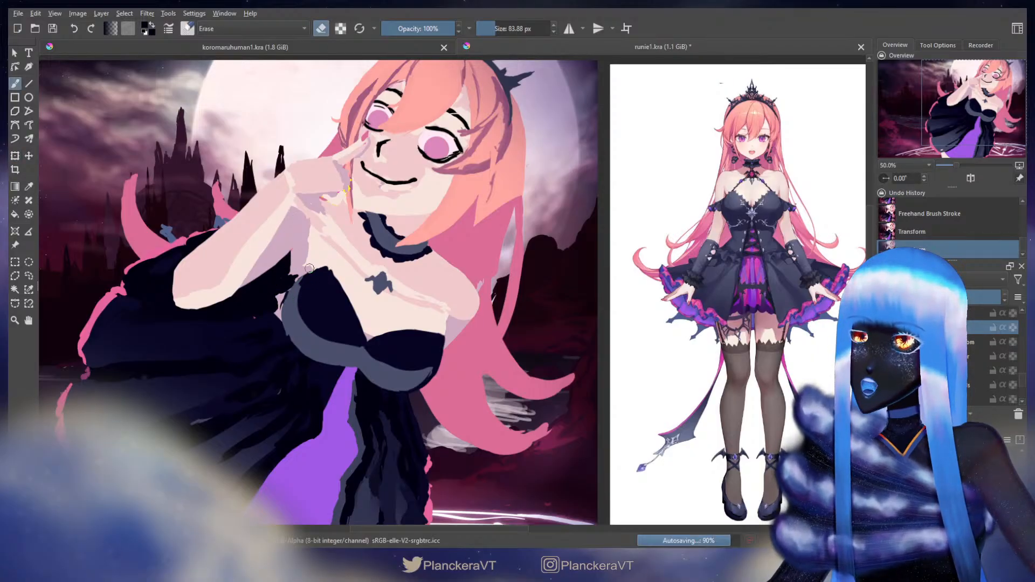
{"action": "left_click_drag", "start_coordinate": [279, 310], "coordinate": [299, 275]}
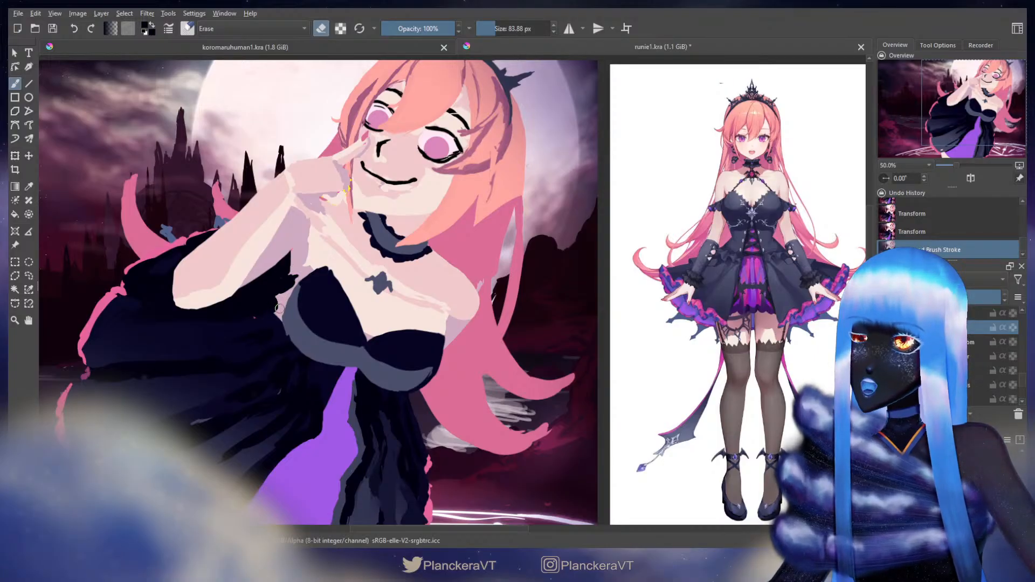
{"action": "left_click_drag", "start_coordinate": [285, 341], "coordinate": [288, 277]}
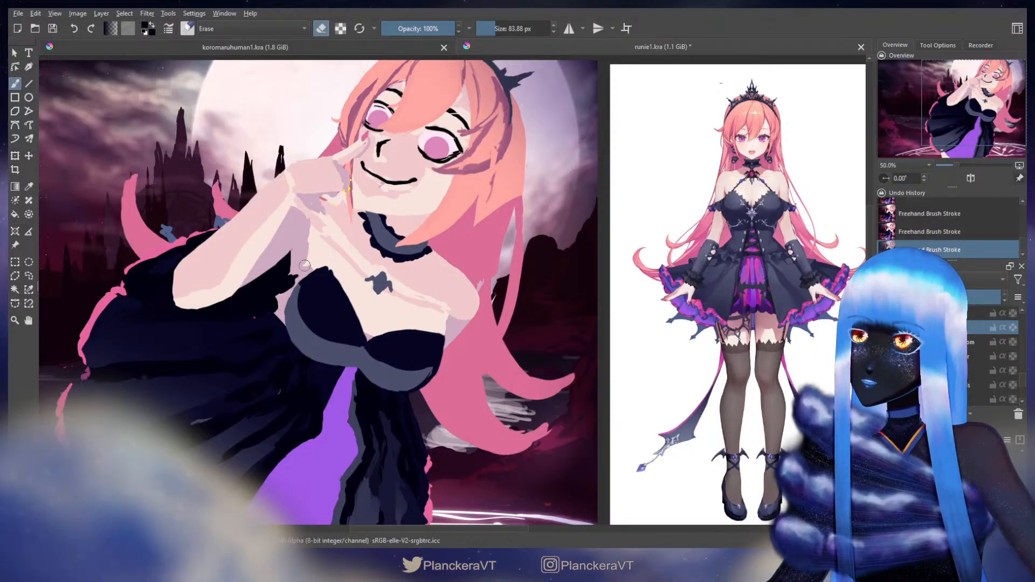
{"action": "key", "text": "e"}
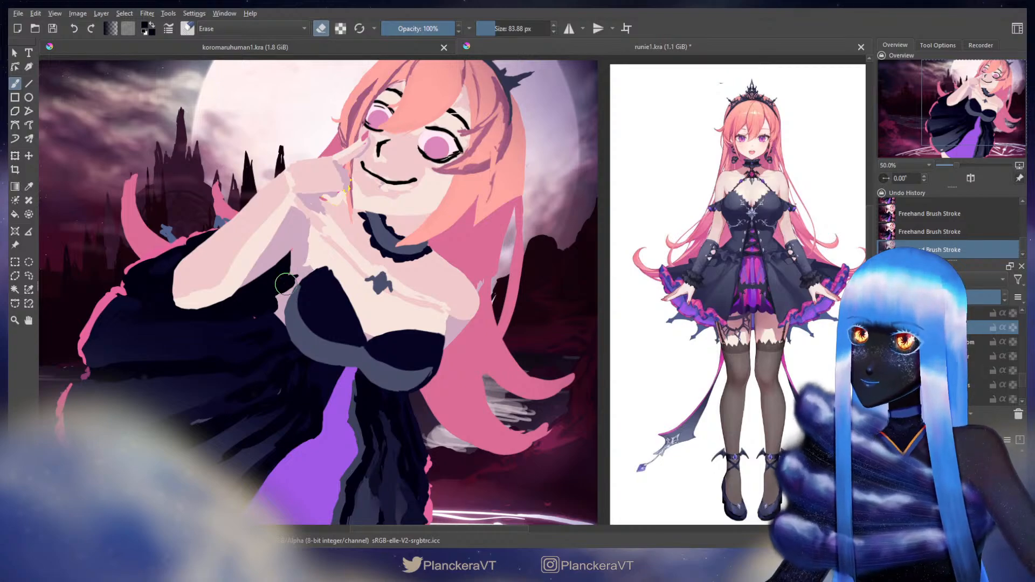
Paint dark strokes on the skirt layer into the gap between the bodice and the raised arm at 97.23 px.
{"action": "key", "text": "ctrl+t"}
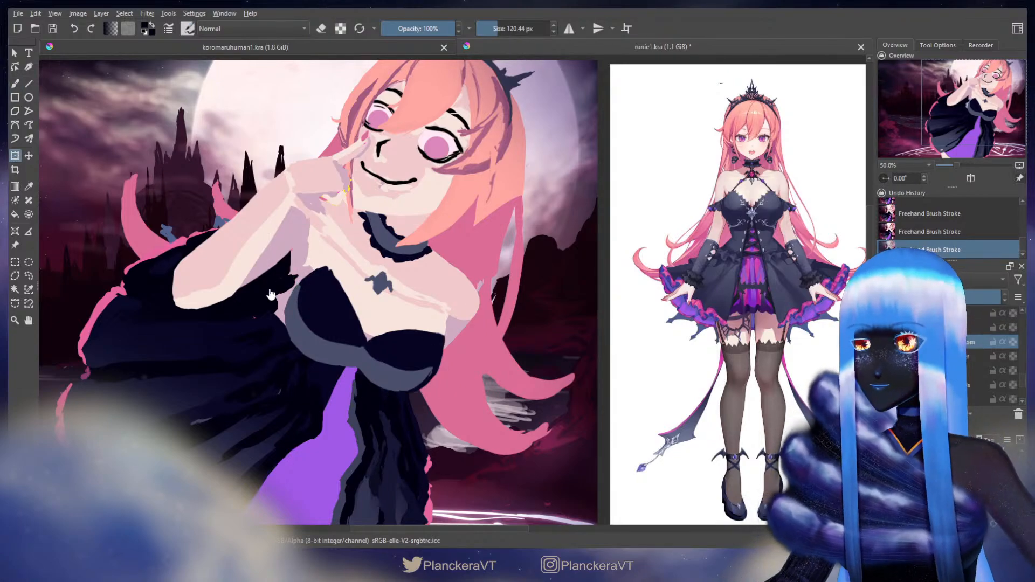
{"action": "key", "text": "b"}
{"action": "key", "text": "bracketleft"}
{"action": "key", "text": "bracketleft"}
{"action": "key", "text": "bracketleft"}
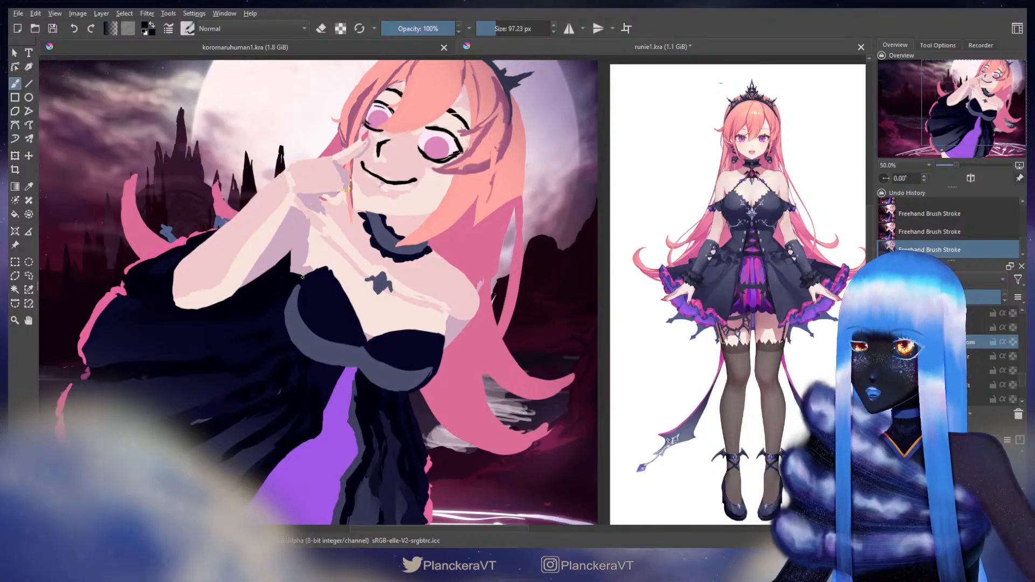
Check the reference sheet's front and side views, and trim the dark edge beside the raised arm with a 56.71 px eraser.
{"action": "key", "text": "e"}
{"action": "left_click_drag", "start_coordinate": [815, 235], "coordinate": [527, 282]}
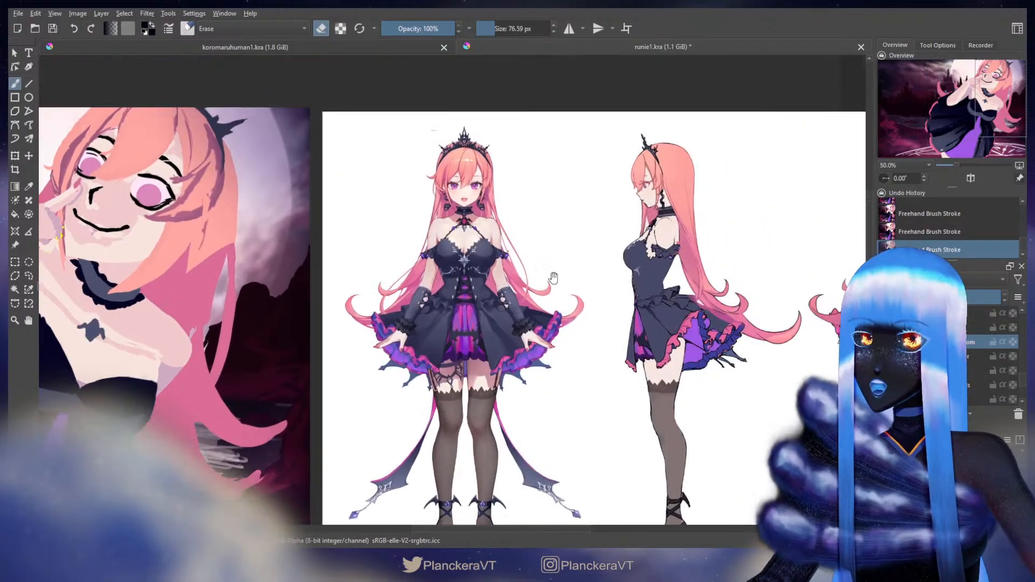
{"action": "mouse_move", "coordinate": [668, 245]}
{"action": "left_mouse_down"}
{"action": "mouse_move", "coordinate": [511, 279]}
{"action": "mouse_move", "coordinate": [604, 267]}
{"action": "left_mouse_up"}
{"action": "mouse_move", "coordinate": [300, 362]}
{"action": "left_mouse_down"}
{"action": "mouse_move", "coordinate": [686, 247]}
{"action": "mouse_move", "coordinate": [840, 279]}
{"action": "left_mouse_up"}
{"action": "left_click_drag", "start_coordinate": [453, 248], "coordinate": [421, 251], "text": "shift"}
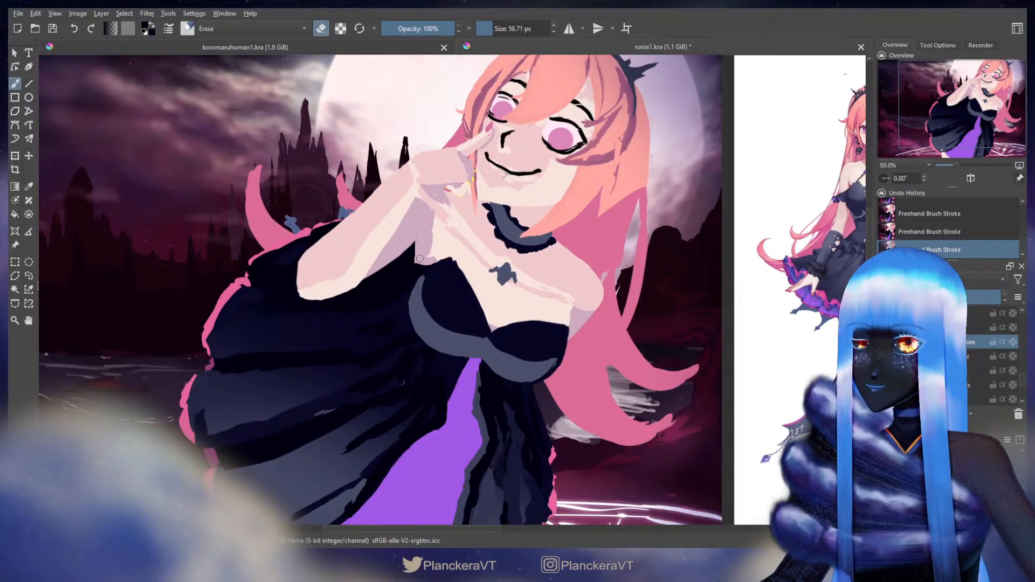
{"action": "key", "text": "e"}
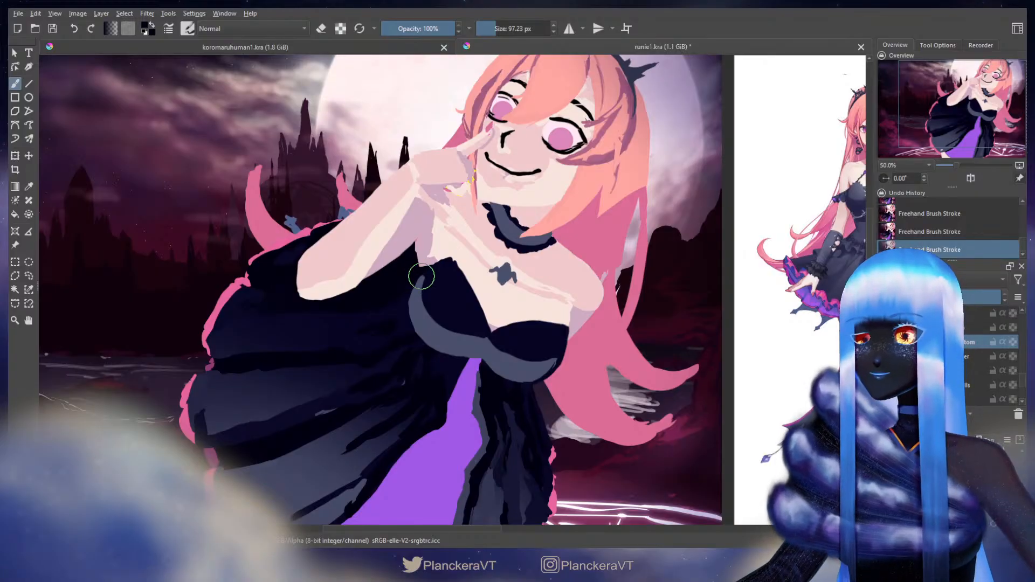
Switch to the bodice layer above the skirt layer and adjust the bodice's shape with the Transform tool.
{"action": "scroll", "coordinate": [539, 383], "scroll_direction": "down", "scroll_amount": 3}
{"action": "left_click_drag", "start_coordinate": [572, 389], "coordinate": [562, 352]}
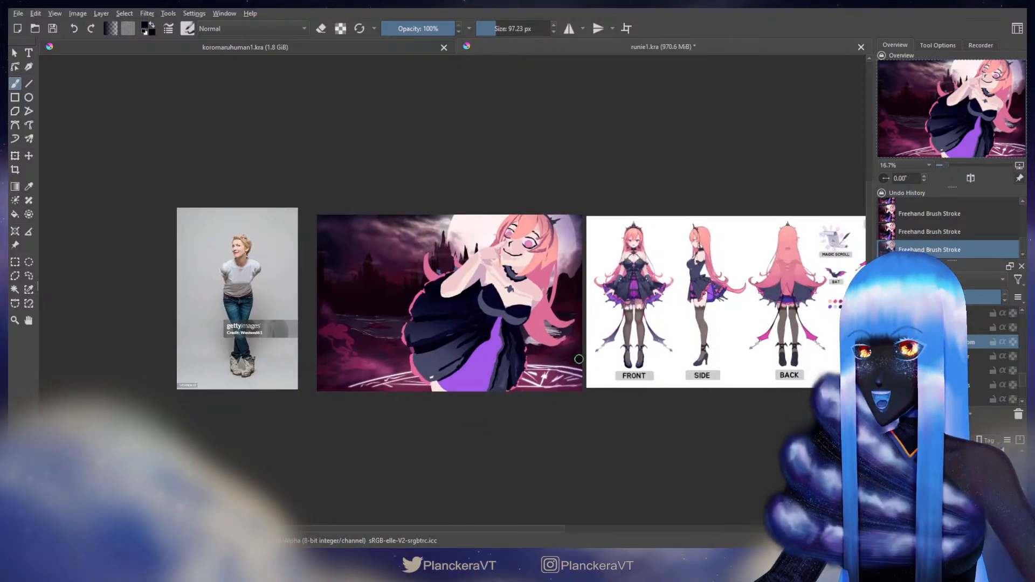
{"action": "key", "text": "e"}
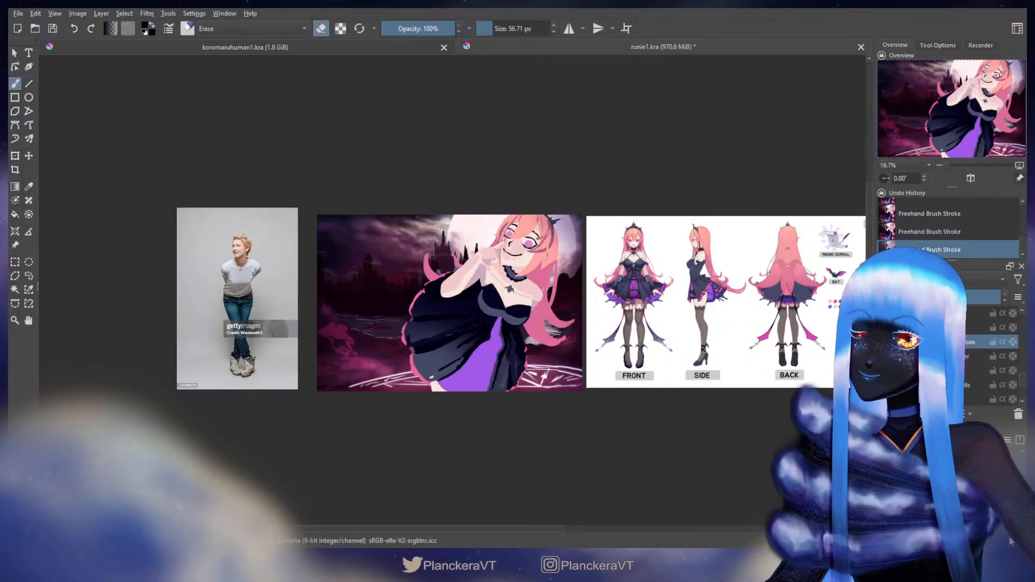
{"action": "key", "text": "e"}
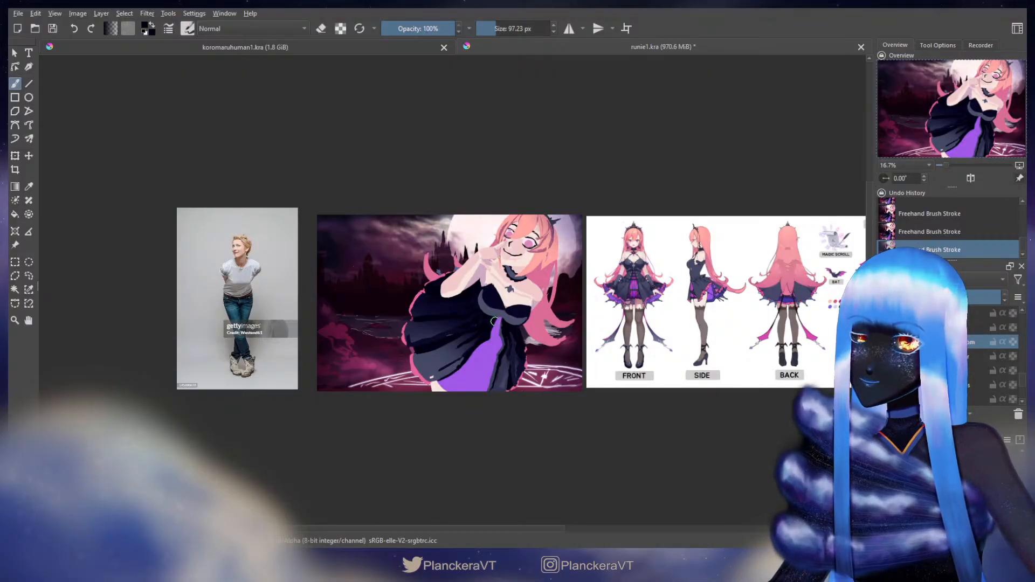
{"action": "left_click", "coordinate": [499, 291], "text": "ctrl"}
{"action": "key", "text": "ctrl+t"}
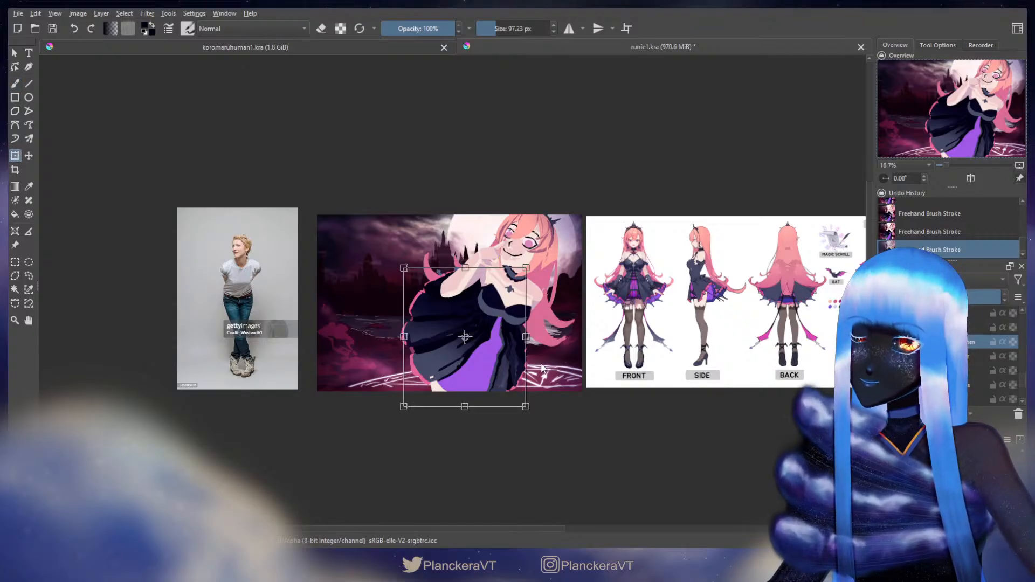
{"action": "left_click", "coordinate": [970, 328]}
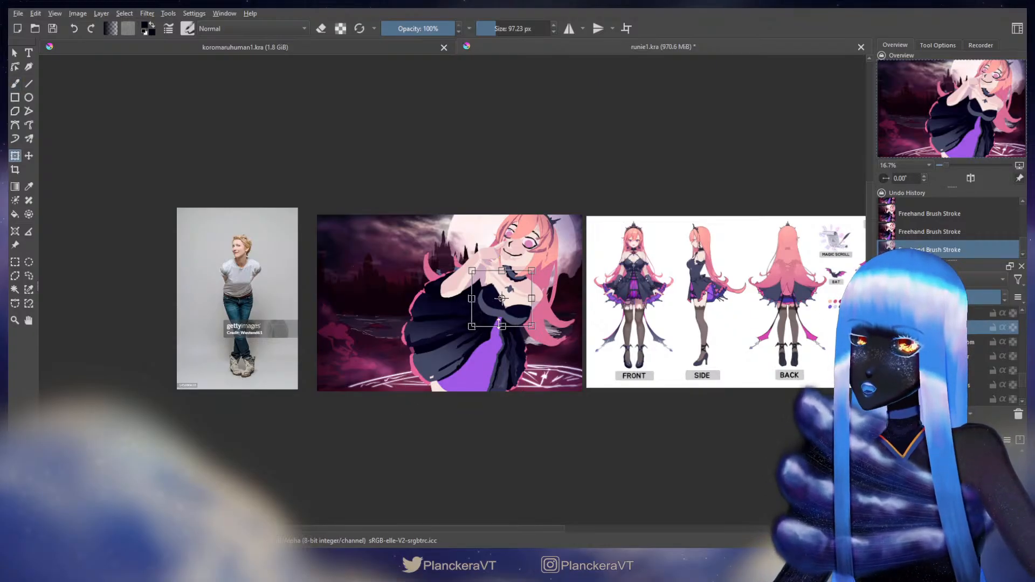
{"action": "key", "text": "Return"}
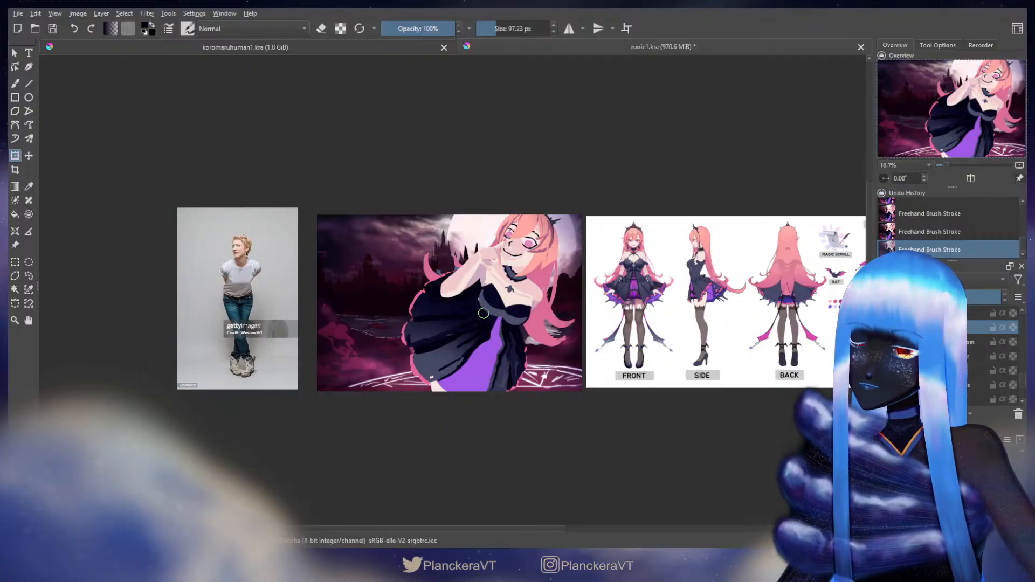
Patch the dark area beside the bodice on the skirt layer with a 97.23 px brush.
{"action": "key", "text": "b"}
{"action": "left_click", "coordinate": [975, 343]}
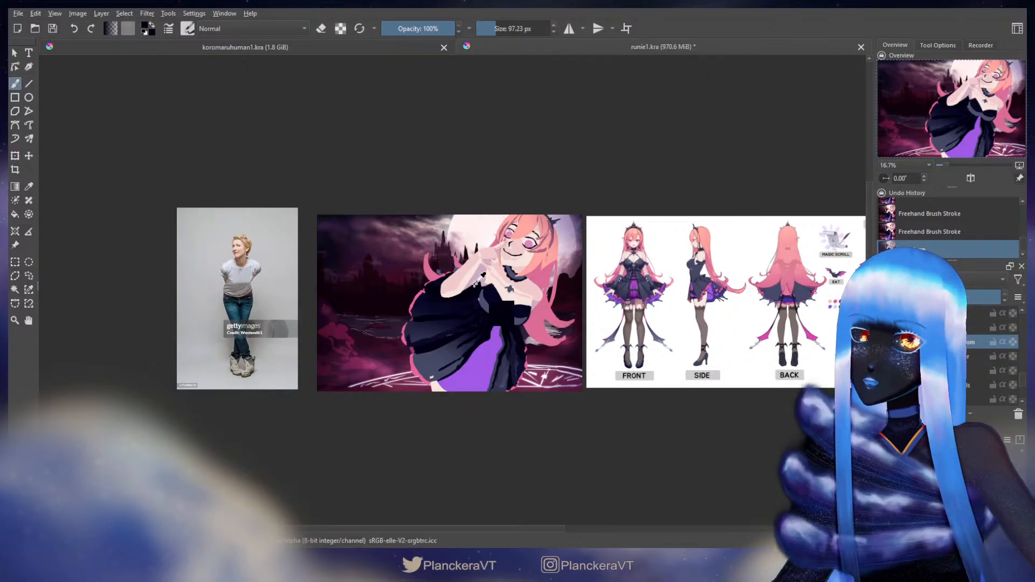
{"action": "left_click", "coordinate": [483, 302]}
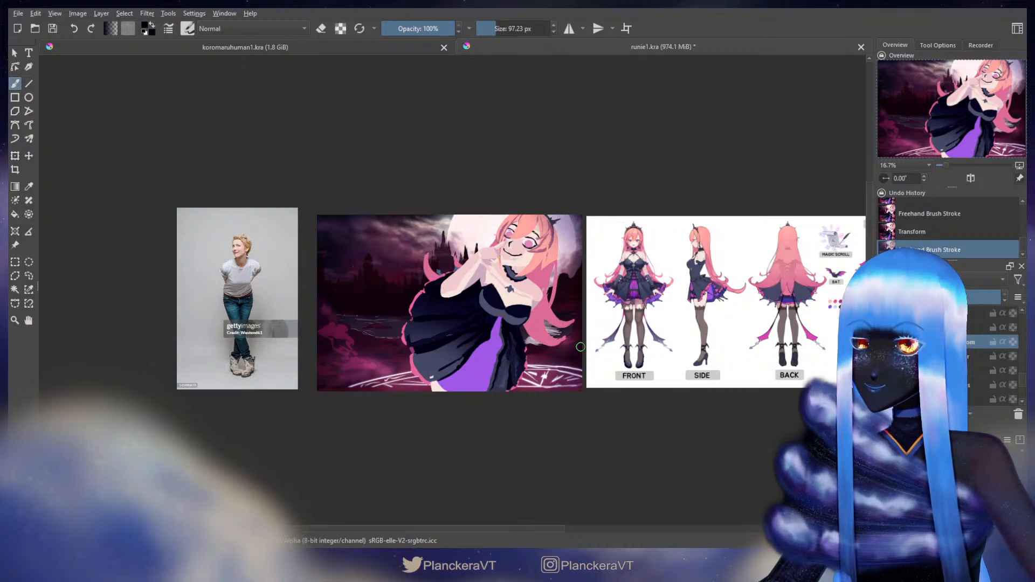
Return to the bodice layer and refine the fit of the cups with further transforms.
{"action": "left_click", "coordinate": [927, 327]}
{"action": "key", "text": "ctrl+t"}
{"action": "key", "text": "Escape"}
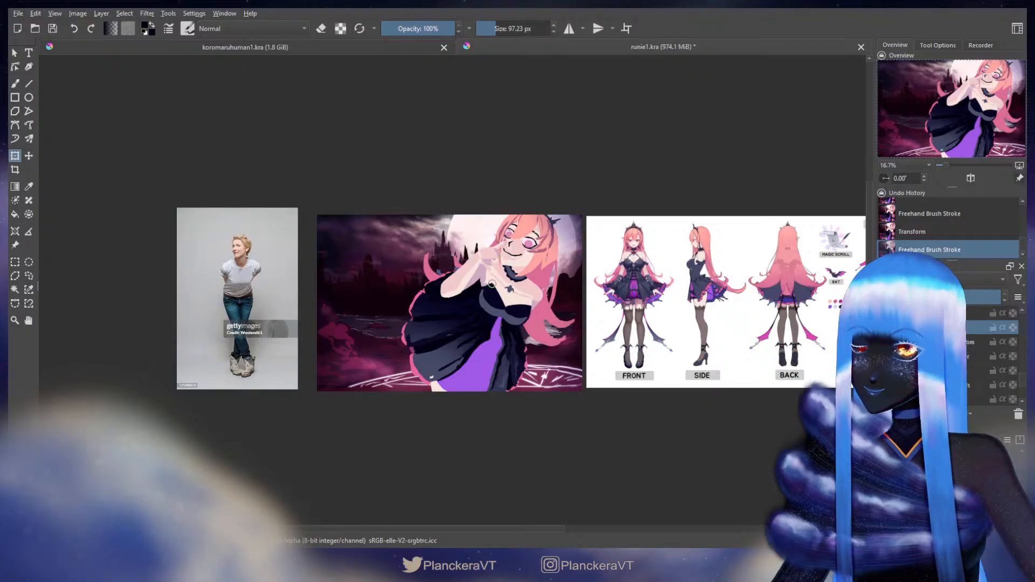
{"action": "key", "text": "b"}
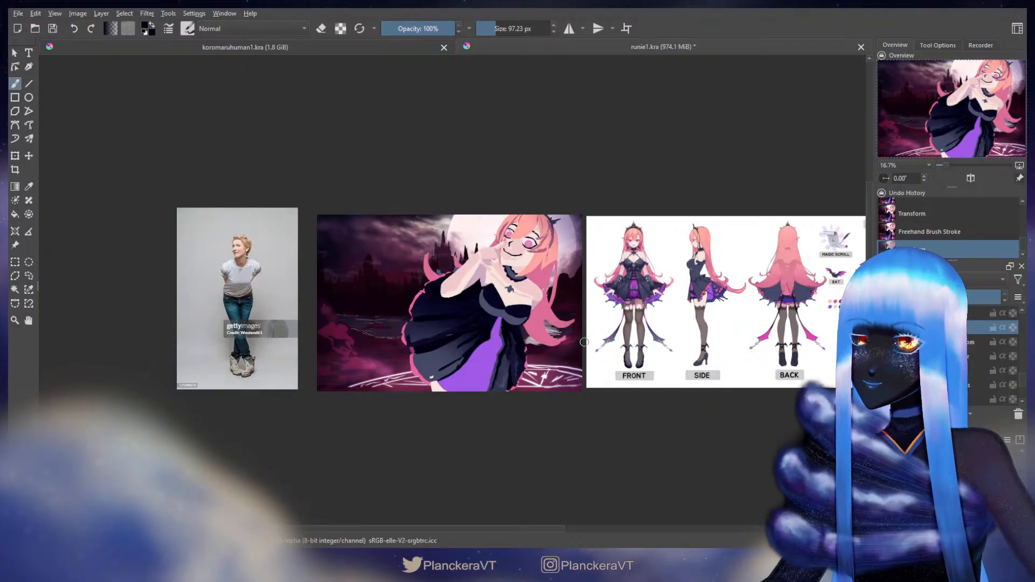
{"action": "key", "text": "ctrl+t"}
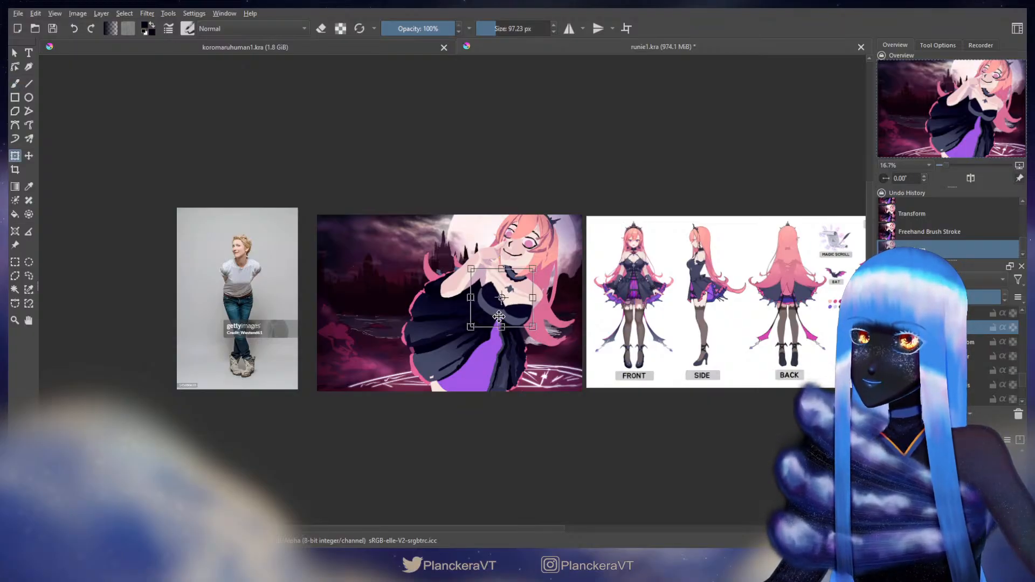
{"action": "key", "text": "b"}
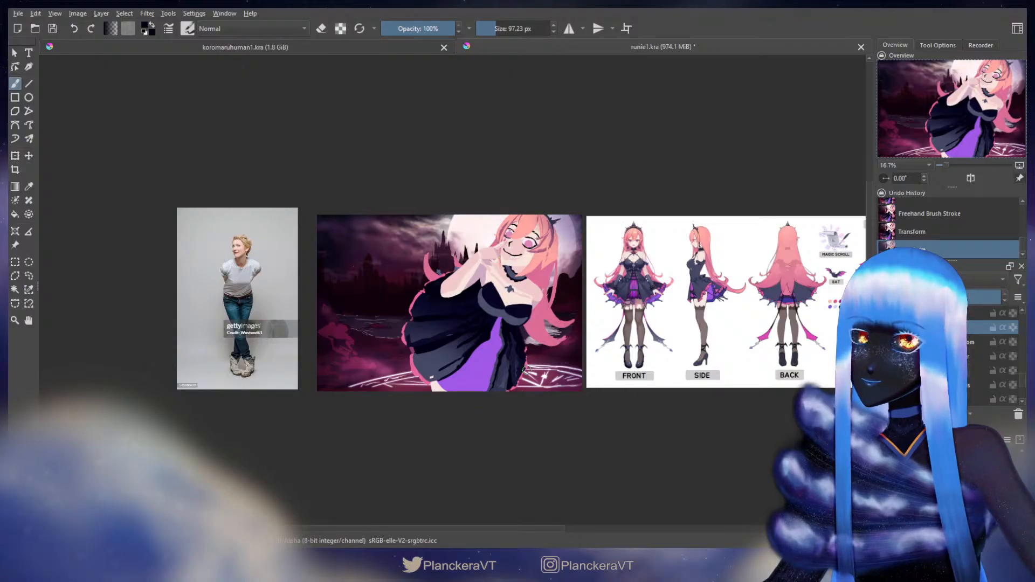
Mirror the canvas view and correct the bodice's shape with the Transform tool.
{"action": "left_click", "coordinate": [970, 178]}
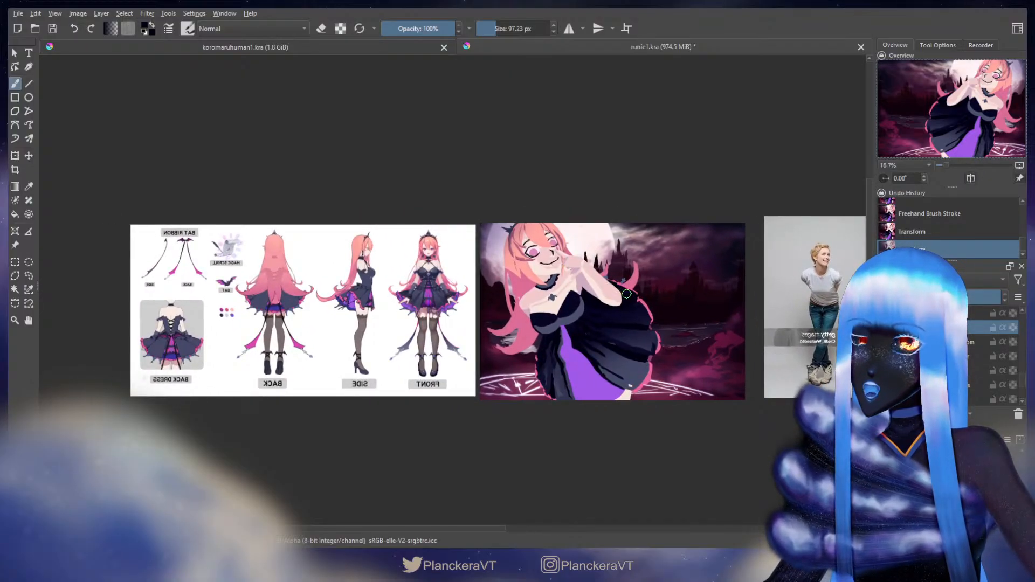
{"action": "key", "text": "ctrl+t"}
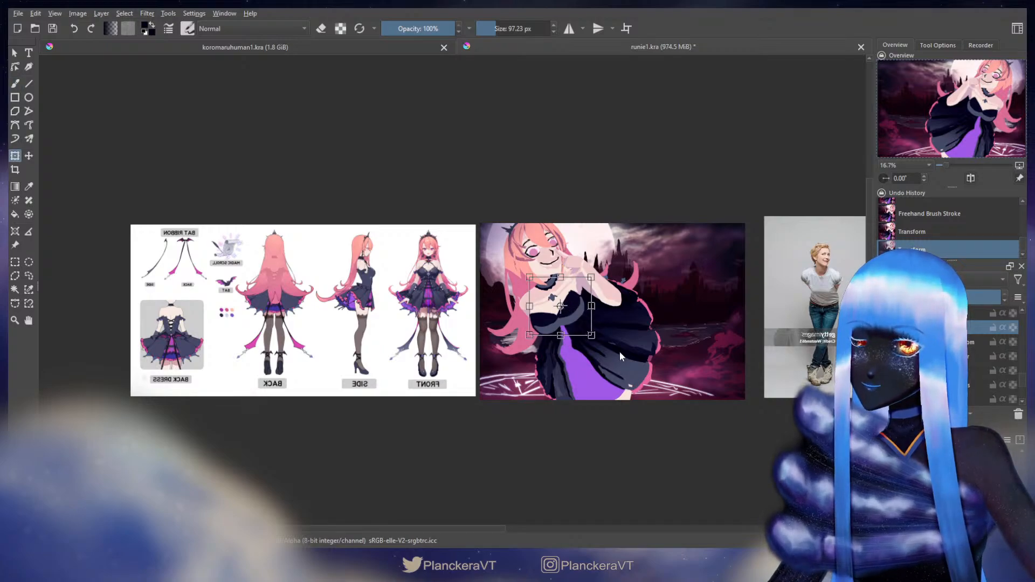
{"action": "key", "text": "b"}
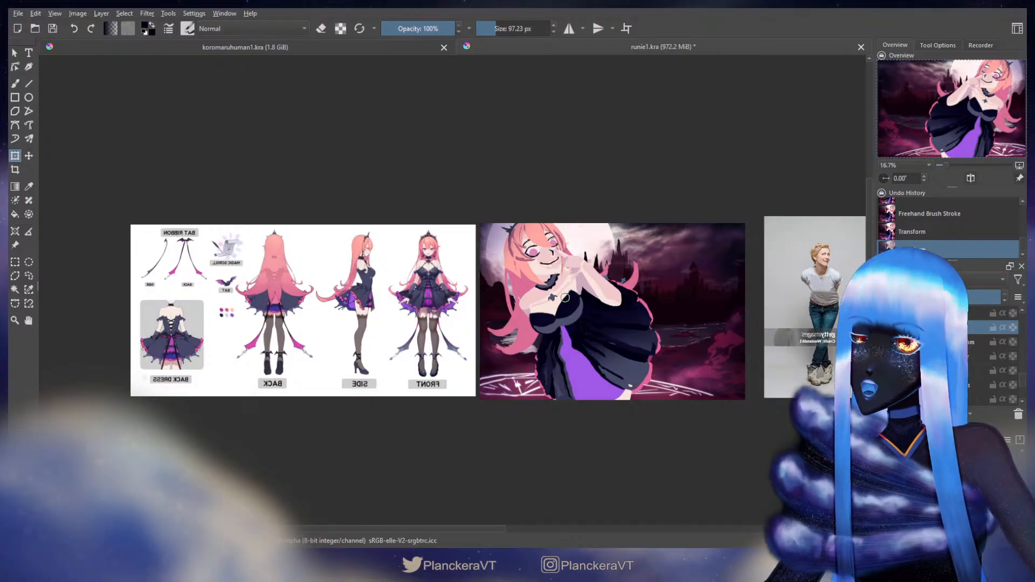
Paint over the bodice cups with dark strokes at 111.70 px and check their fit with the Transform tool.
{"action": "key", "text": "b"}
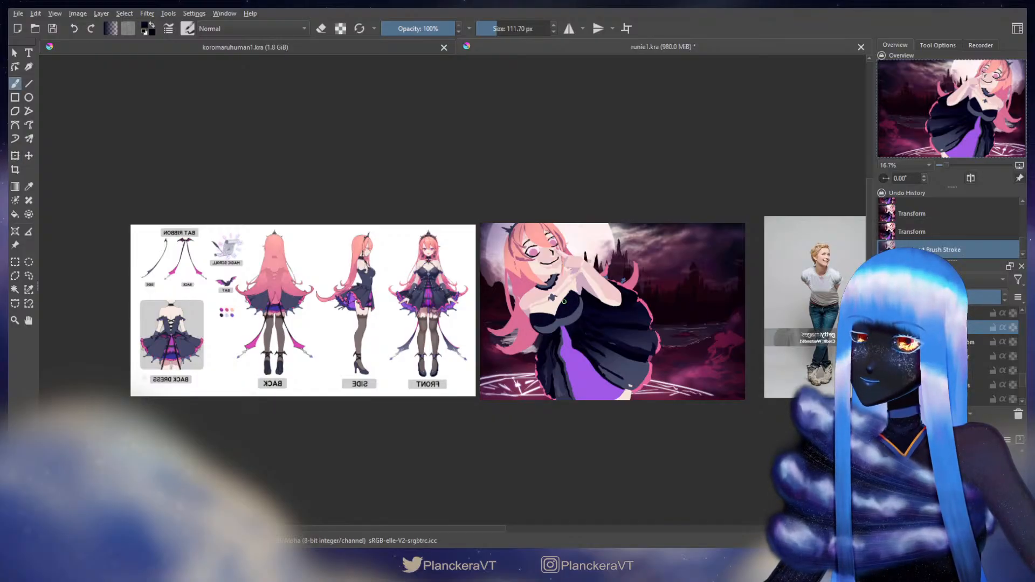
{"action": "left_click_drag", "start_coordinate": [561, 306], "coordinate": [555, 317]}
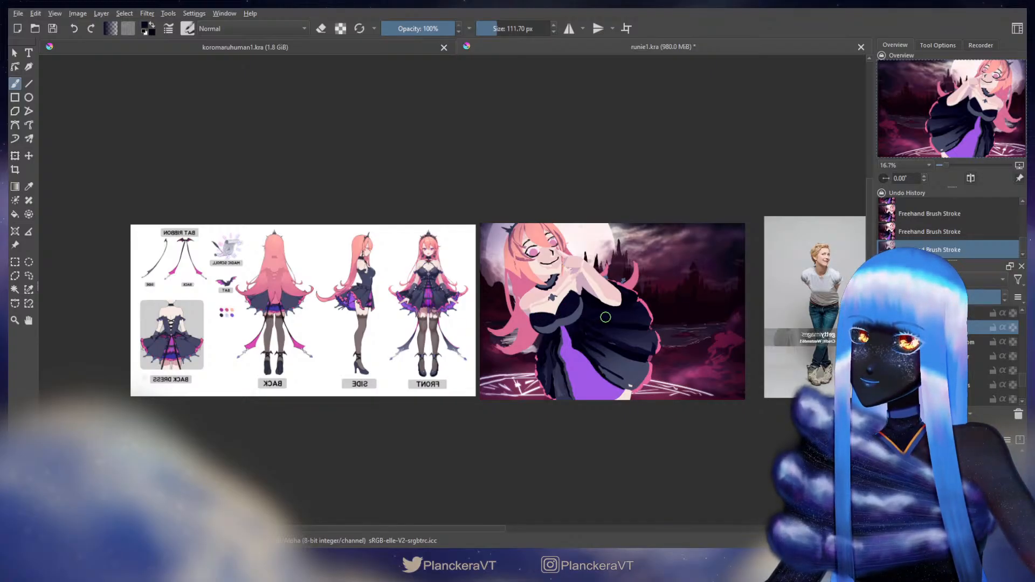
{"action": "key", "text": "ctrl+t"}
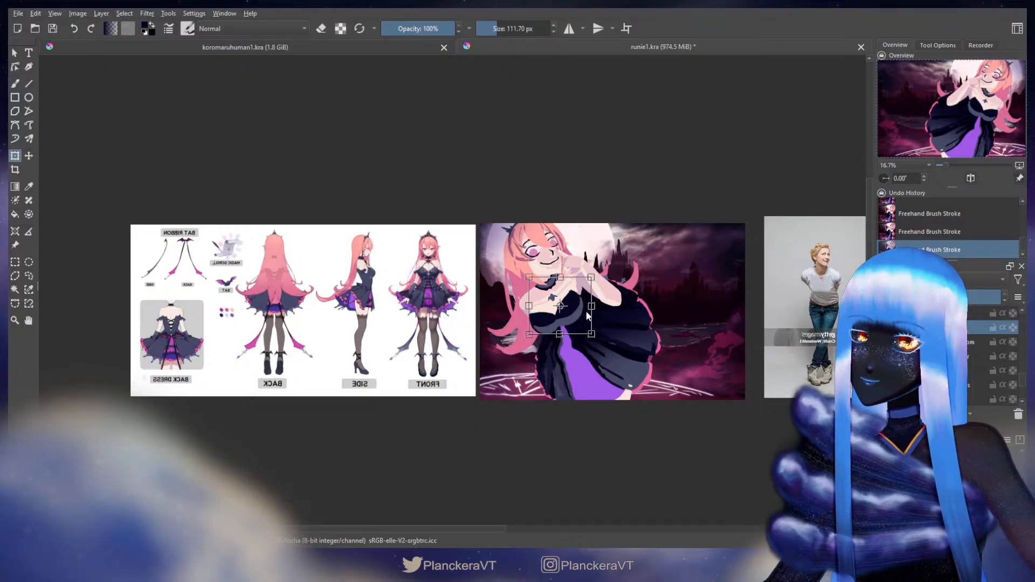
{"action": "key", "text": "Escape"}
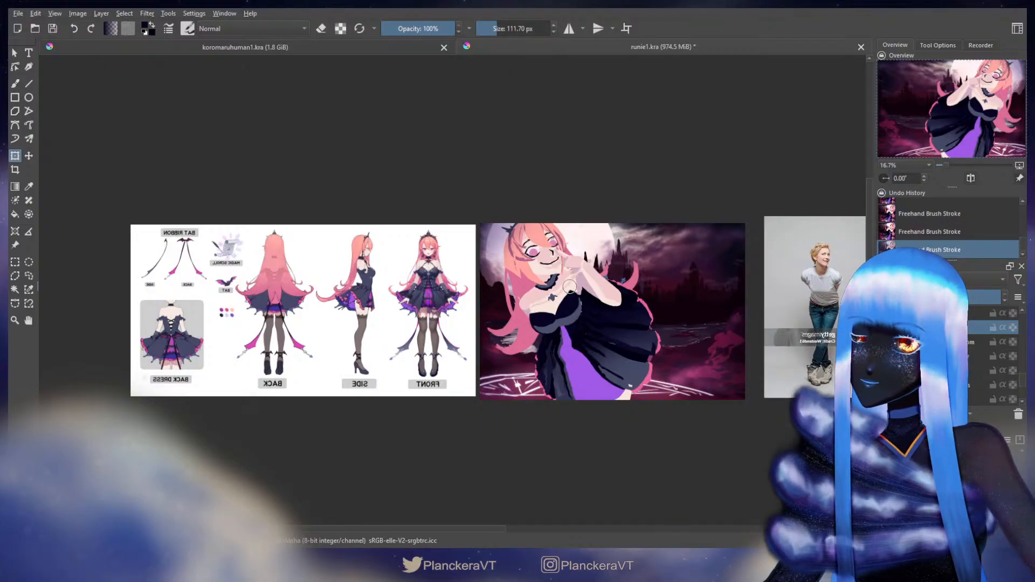
Paint along the bodice's lower edge at 106.39 px and undo the last stroke.
{"action": "key", "text": "b"}
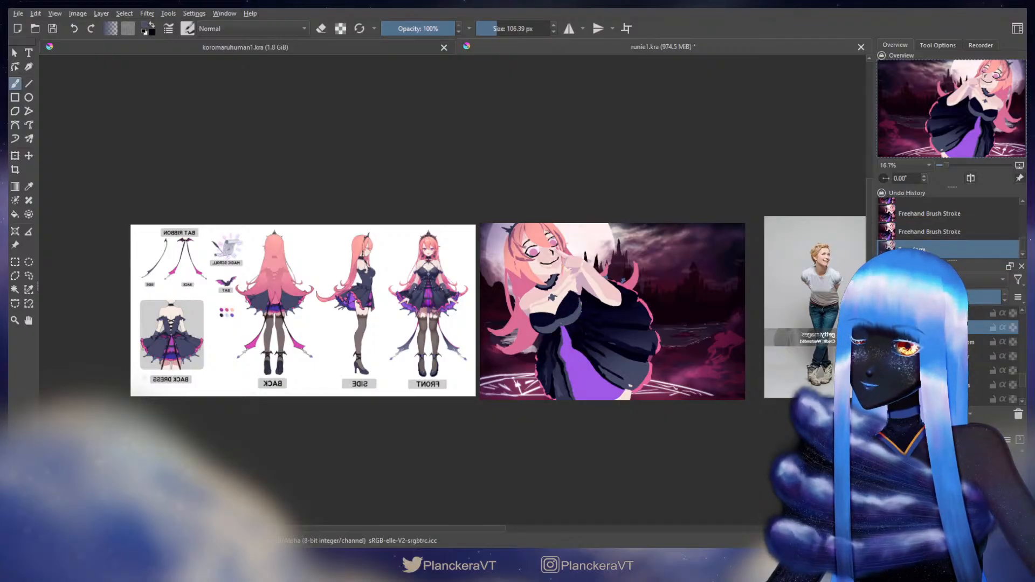
{"action": "left_click_drag", "start_coordinate": [561, 325], "coordinate": [570, 323]}
{"action": "key", "text": "ctrl+z"}
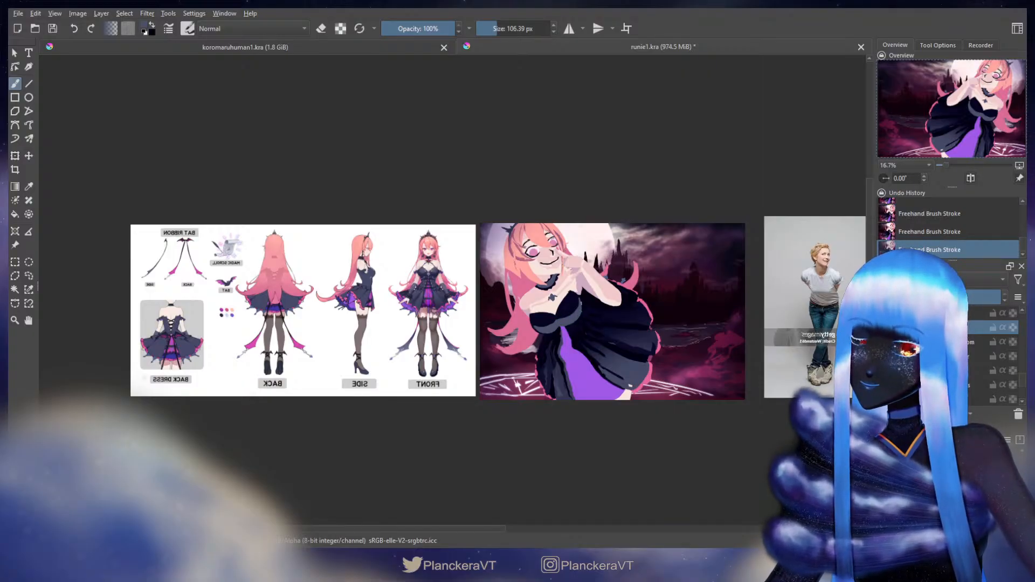
Lock the bodice layer's alpha and shade inside the cups at 117.97 px, alternating between the sampled dark colour and grey.
{"action": "left_click", "coordinate": [1013, 327]}
{"action": "left_click", "coordinate": [569, 306], "text": "ctrl"}
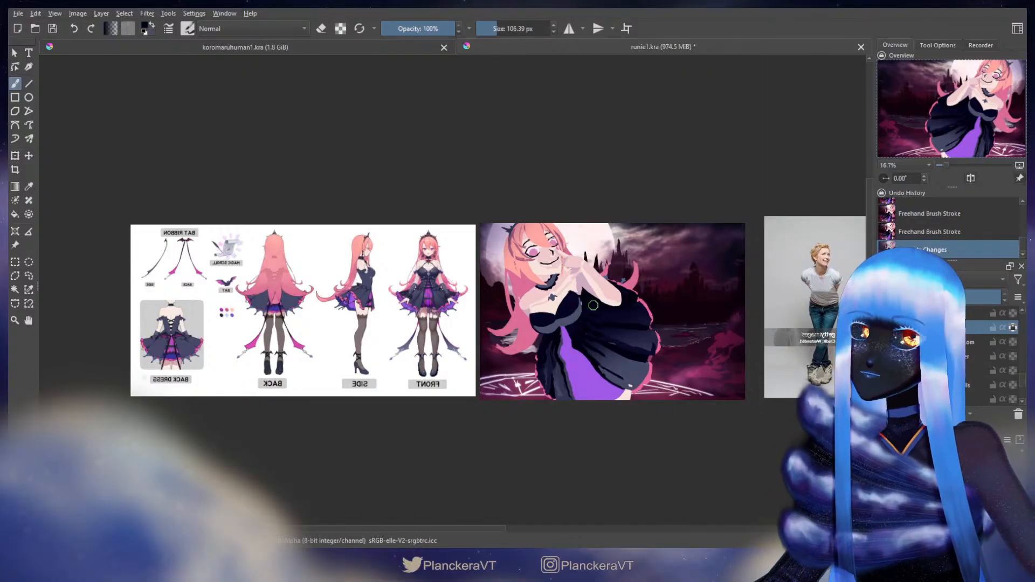
{"action": "left_click_drag", "start_coordinate": [561, 318], "coordinate": [557, 317], "text": "shift"}
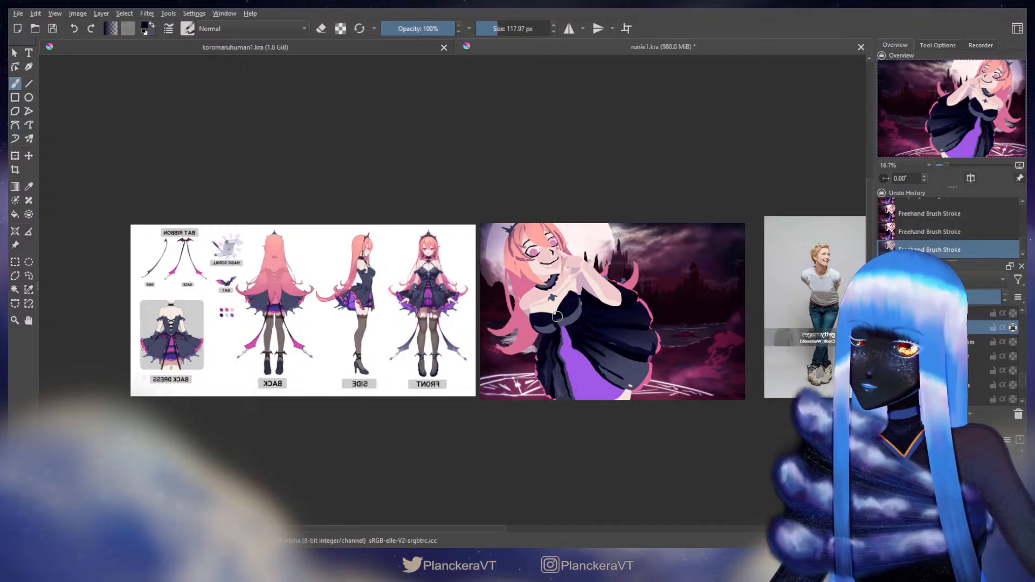
{"action": "key", "text": "x"}
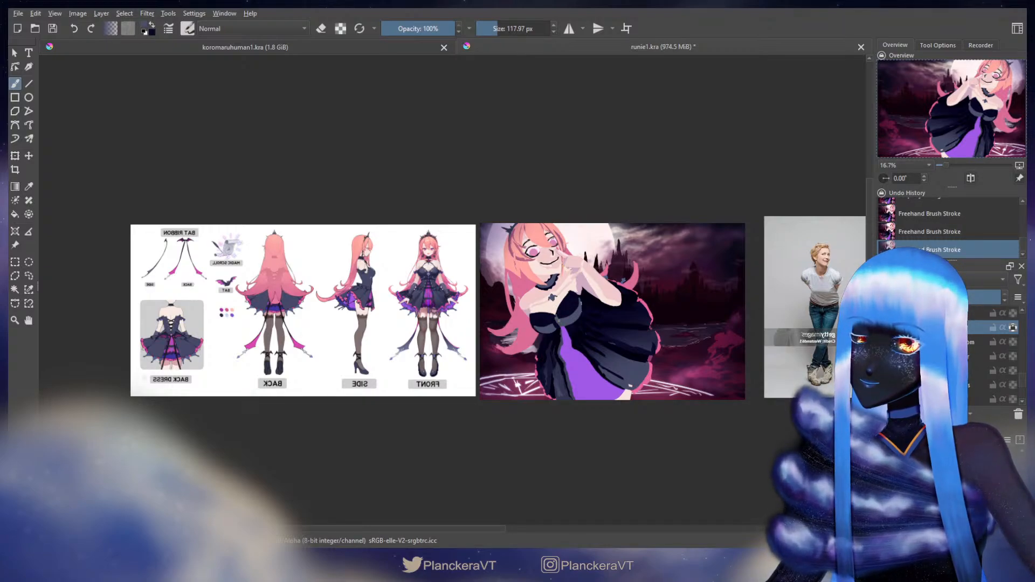
{"action": "key", "text": "x"}
{"action": "key", "text": "x"}
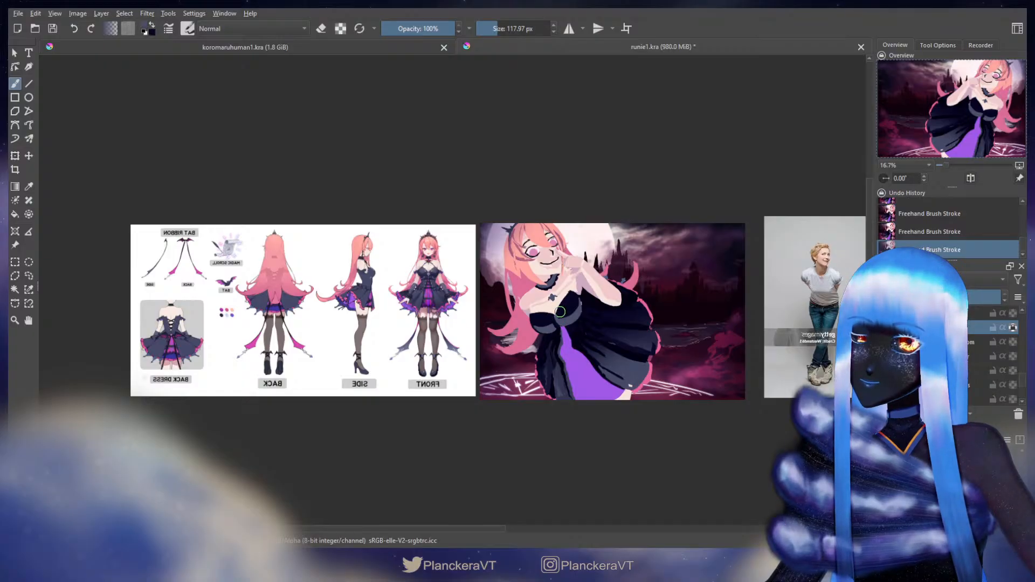
{"action": "key", "text": "x"}
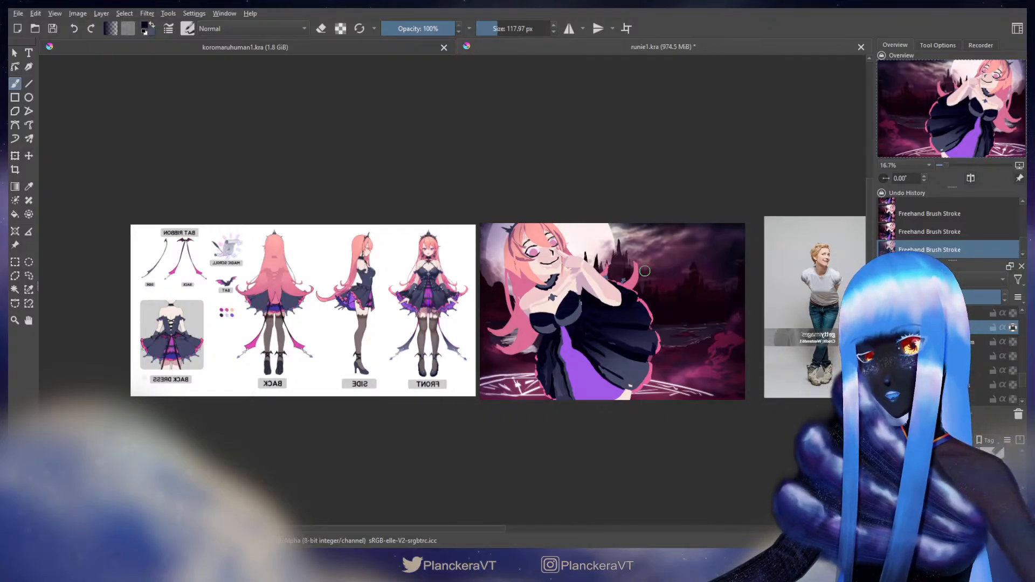
Unlock the bodice layer's alpha, extend its lower and outer edge at 108.64 px, and set up a 67 px eraser.
{"action": "left_click", "coordinate": [1012, 327]}
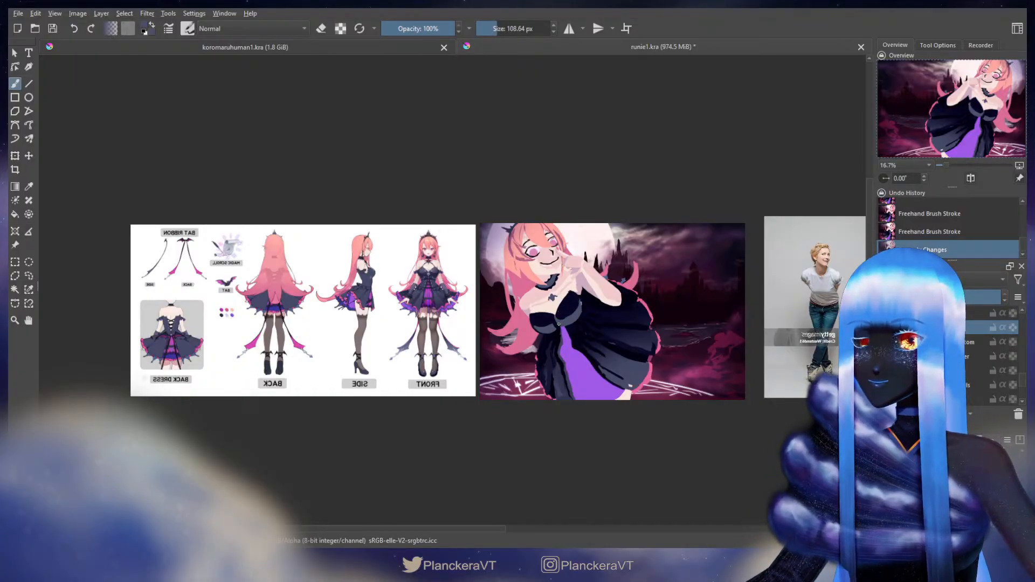
{"action": "mouse_move", "coordinate": [567, 325]}
{"action": "left_mouse_down"}
{"action": "mouse_move", "coordinate": [577, 317]}
{"action": "mouse_move", "coordinate": [562, 325]}
{"action": "left_mouse_up"}
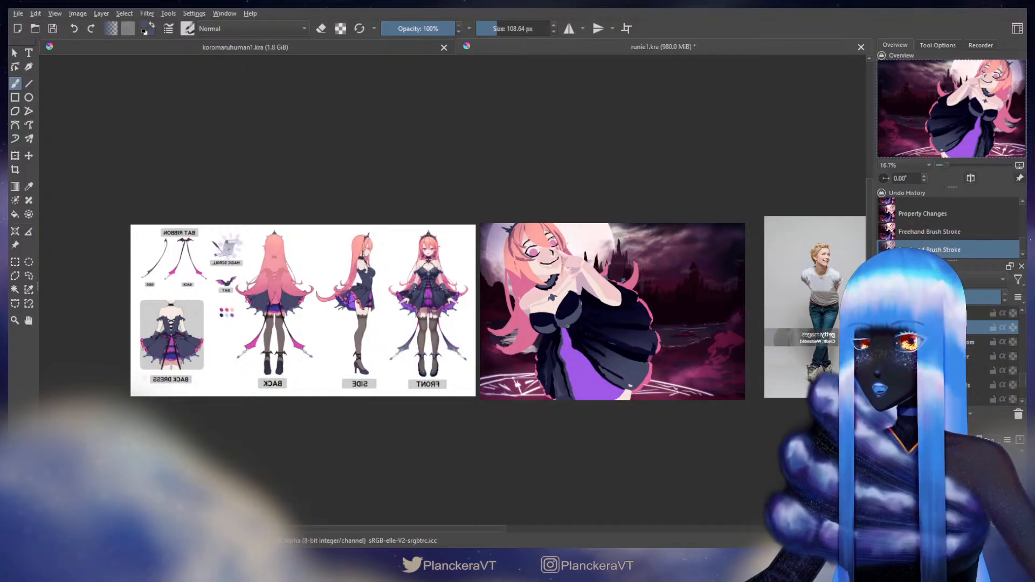
{"action": "left_click_drag", "start_coordinate": [576, 321], "coordinate": [580, 313]}
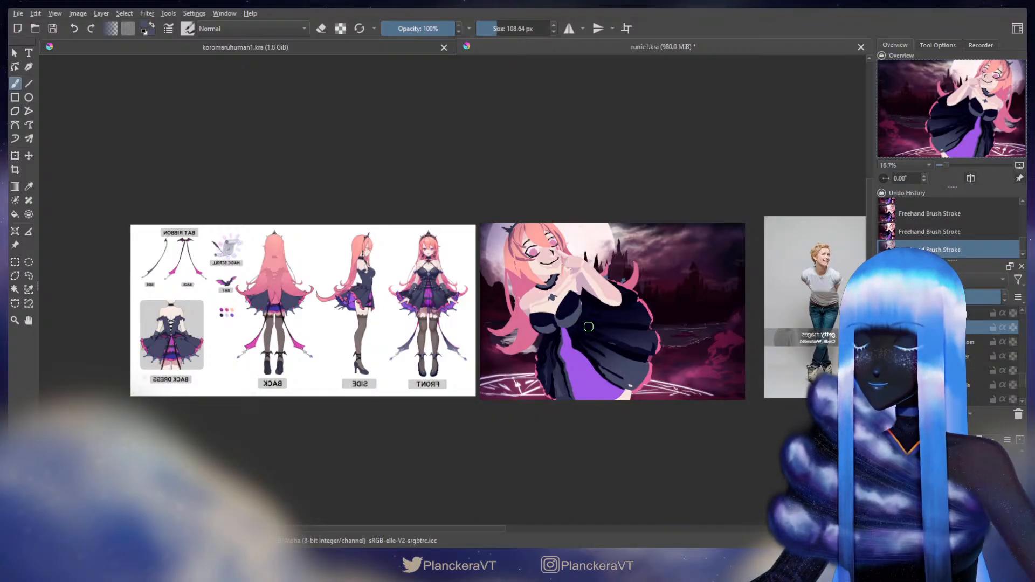
{"action": "key", "text": "e"}
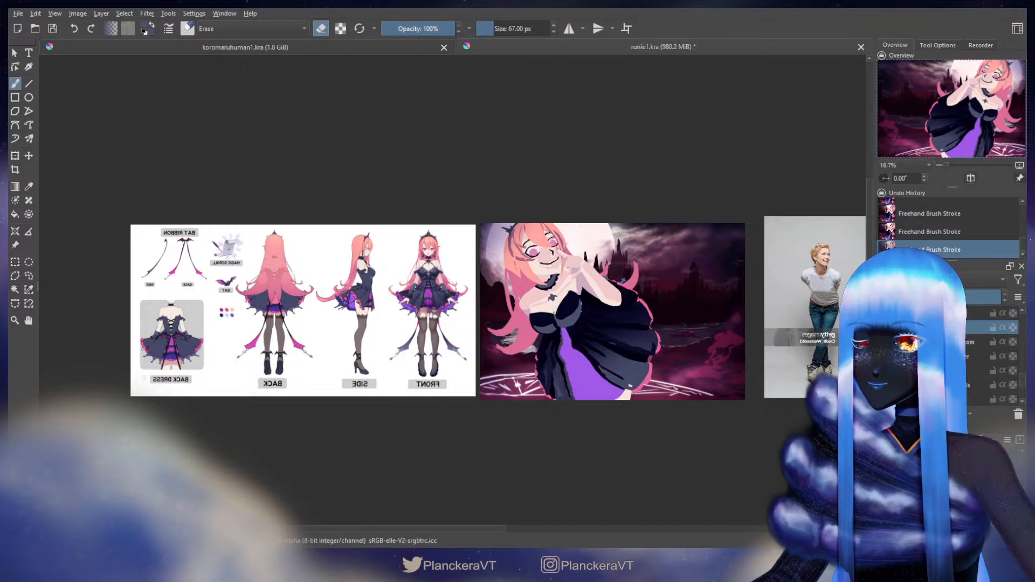
Switch from erasing to painting on the skirt layer below the bodice, unmirror the canvas view, and set a 107 px brush.
{"action": "key", "text": "e"}
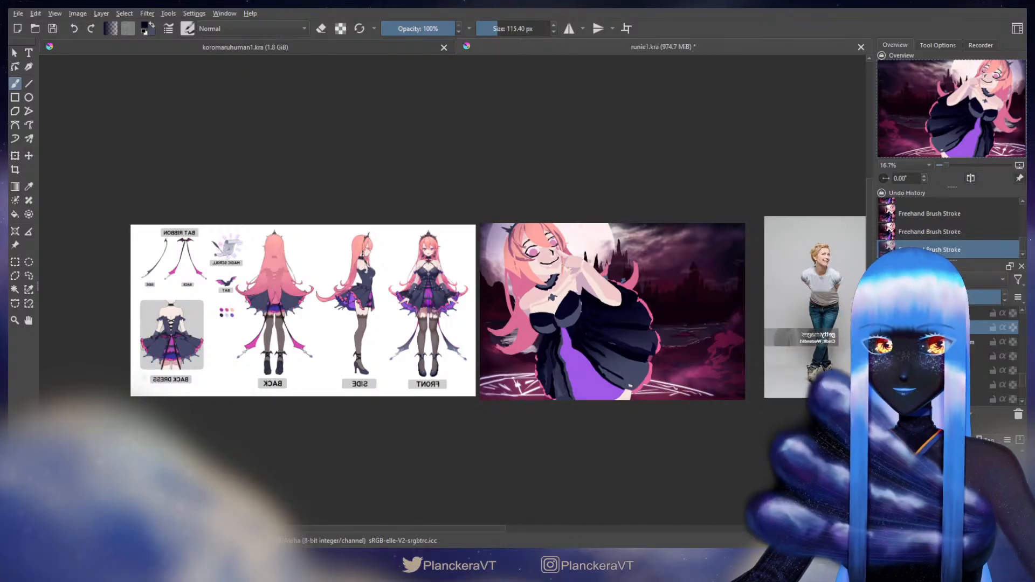
{"action": "key", "text": "Page_Down"}
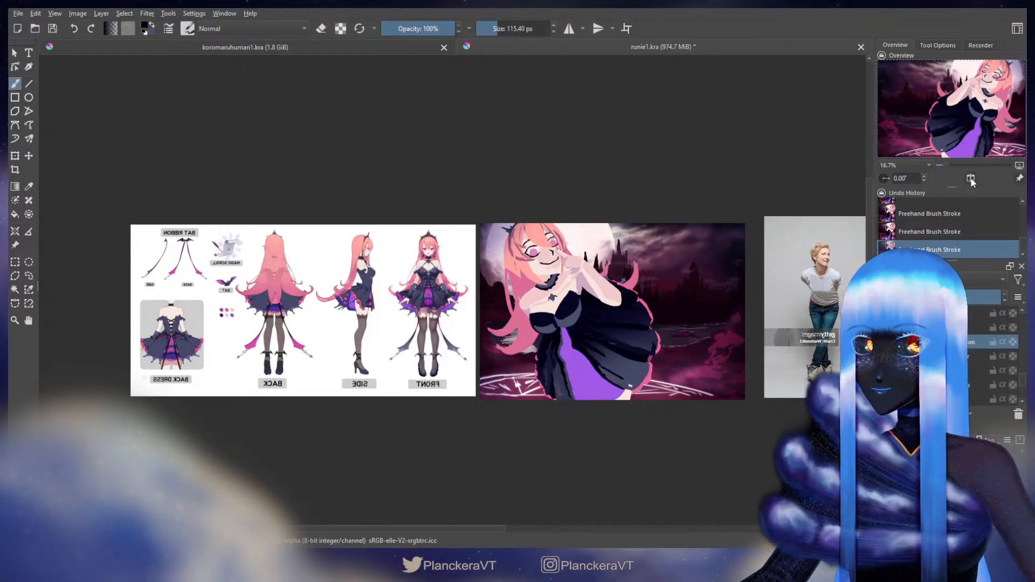
{"action": "key", "text": "m"}
{"action": "mouse_move", "coordinate": [530, 325]}
{"action": "left_mouse_down"}
{"action": "mouse_move", "coordinate": [687, 322]}
{"action": "mouse_move", "coordinate": [718, 346]}
{"action": "left_mouse_up"}
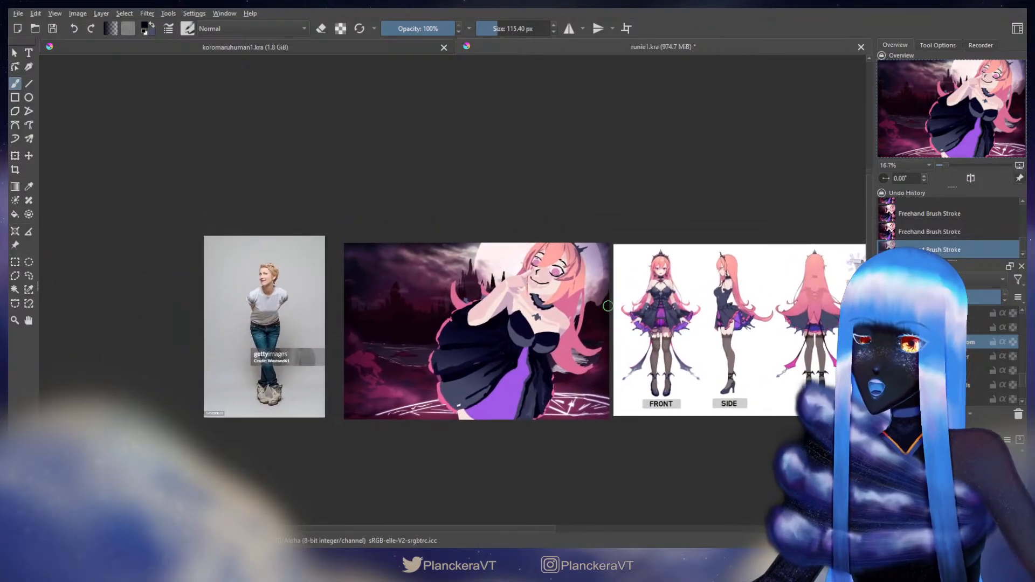
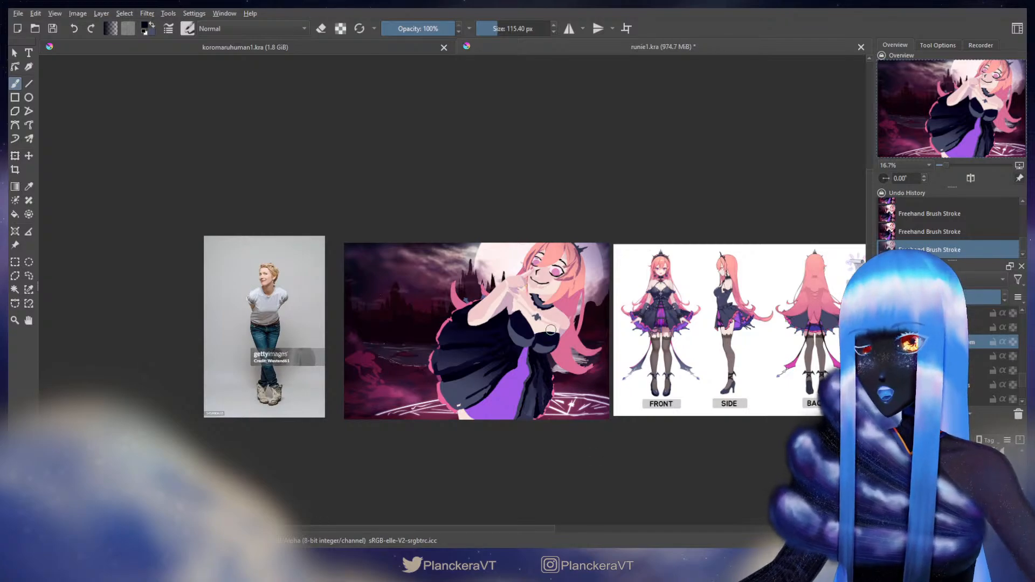
{"action": "scroll", "coordinate": [550, 329], "scroll_direction": "up", "scroll_amount": 4}
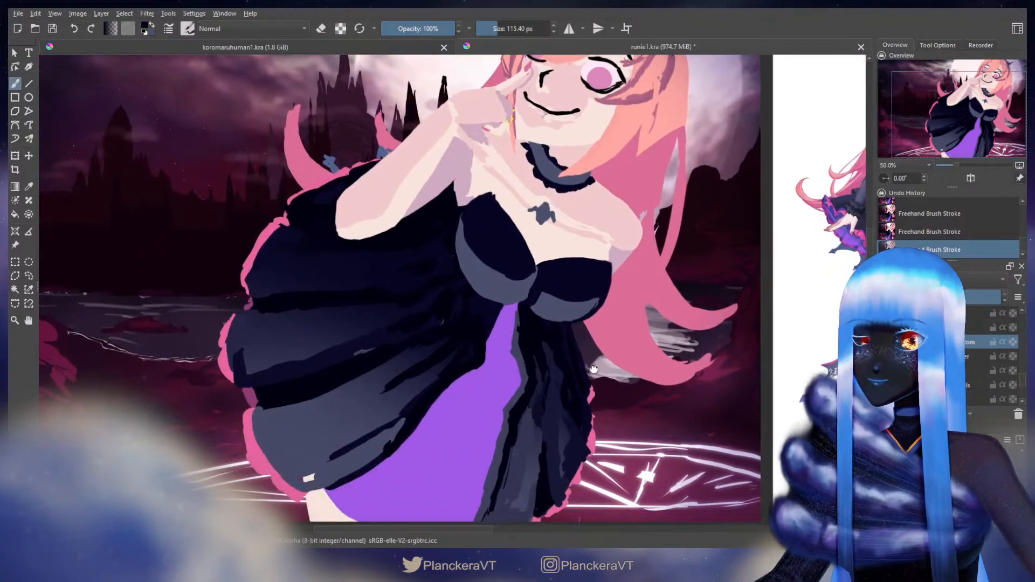
{"action": "left_click_drag", "start_coordinate": [557, 339], "coordinate": [572, 314]}
{"action": "left_click_drag", "start_coordinate": [511, 281], "coordinate": [507, 281]}
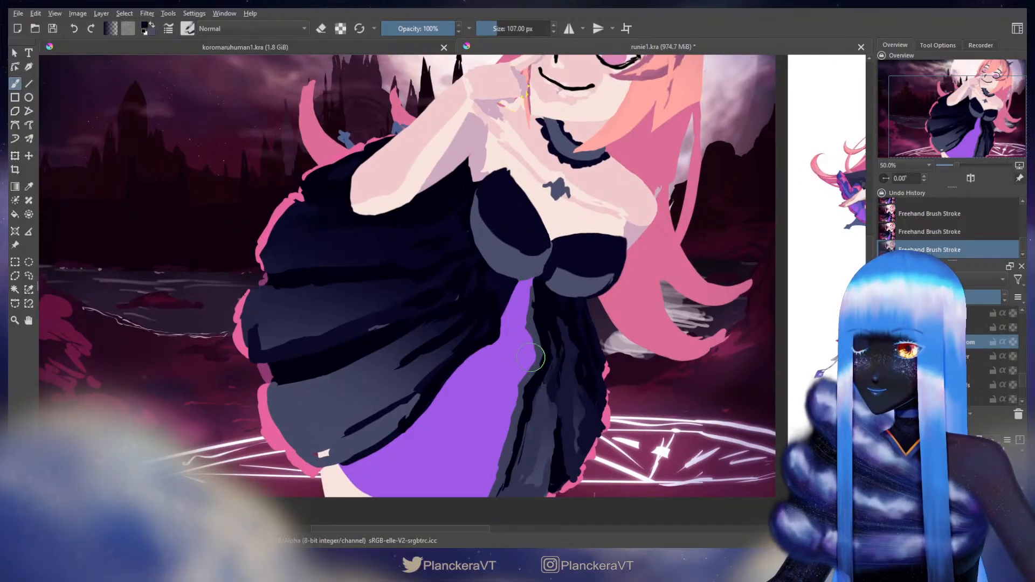
Shade the lower folds of the skirt's wide side at 107 px with sampled colours and cover the light patch near the hem.
{"action": "left_click_drag", "start_coordinate": [400, 334], "coordinate": [358, 366]}
{"action": "key", "text": "ctrl+z"}
{"action": "left_click_drag", "start_coordinate": [439, 313], "coordinate": [397, 336]}
{"action": "mouse_move", "coordinate": [394, 335]}
{"action": "left_mouse_down"}
{"action": "mouse_move", "coordinate": [360, 339]}
{"action": "mouse_move", "coordinate": [402, 349]}
{"action": "mouse_move", "coordinate": [382, 346]}
{"action": "mouse_move", "coordinate": [345, 374]}
{"action": "mouse_move", "coordinate": [399, 348]}
{"action": "mouse_move", "coordinate": [400, 363]}
{"action": "mouse_move", "coordinate": [351, 379]}
{"action": "mouse_move", "coordinate": [389, 349]}
{"action": "mouse_move", "coordinate": [311, 381]}
{"action": "left_mouse_up"}
{"action": "left_click", "coordinate": [402, 351], "text": "ctrl"}
{"action": "key", "text": "ctrl+z"}
{"action": "left_click", "coordinate": [357, 381], "text": "ctrl"}
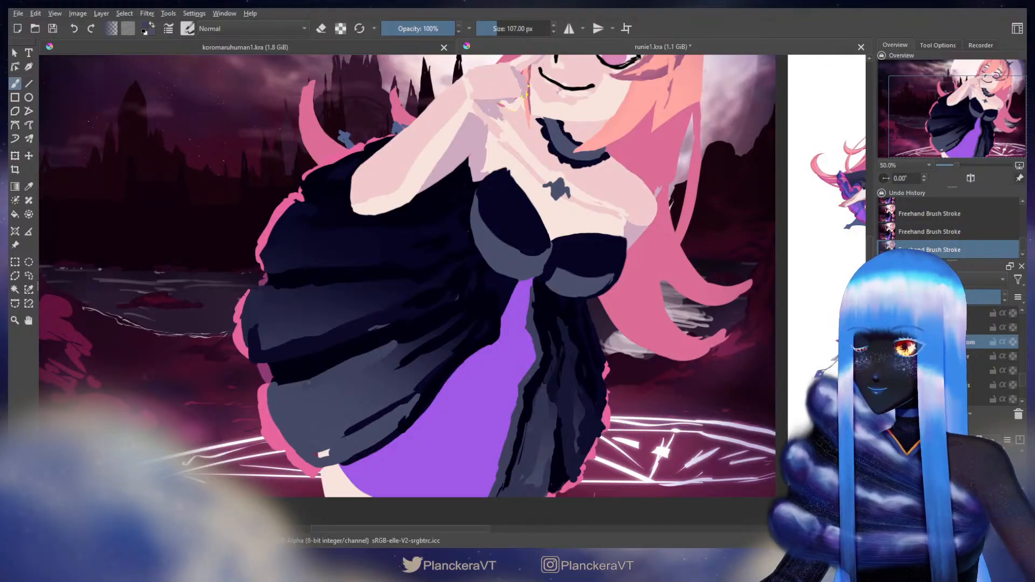
{"action": "left_click_drag", "start_coordinate": [320, 453], "coordinate": [333, 447]}
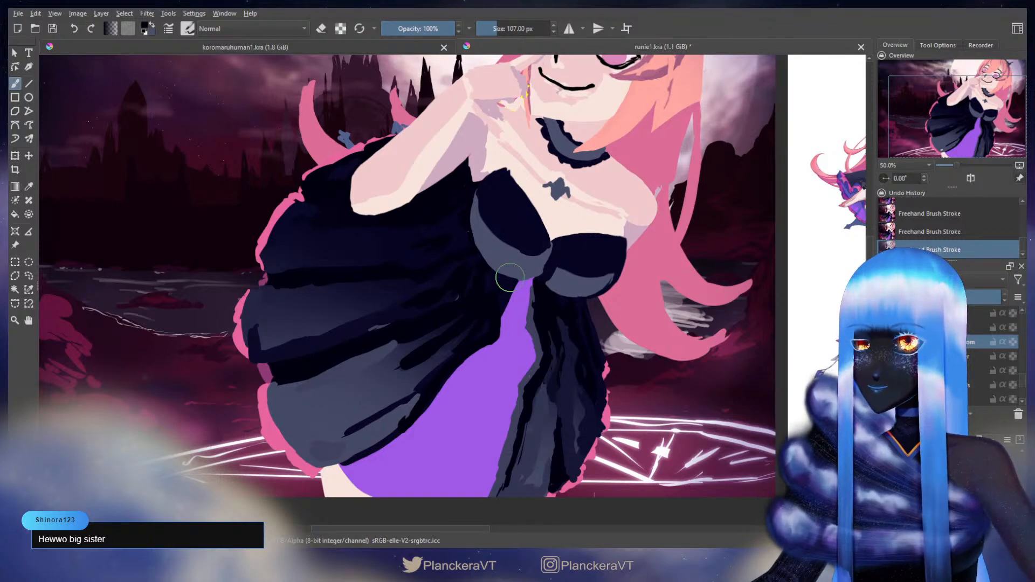
Paint the upper inner edge of the narrow skirt side beside the purple panel with sampled colours at 92.31 px.
{"action": "left_click_drag", "start_coordinate": [493, 300], "coordinate": [456, 299]}
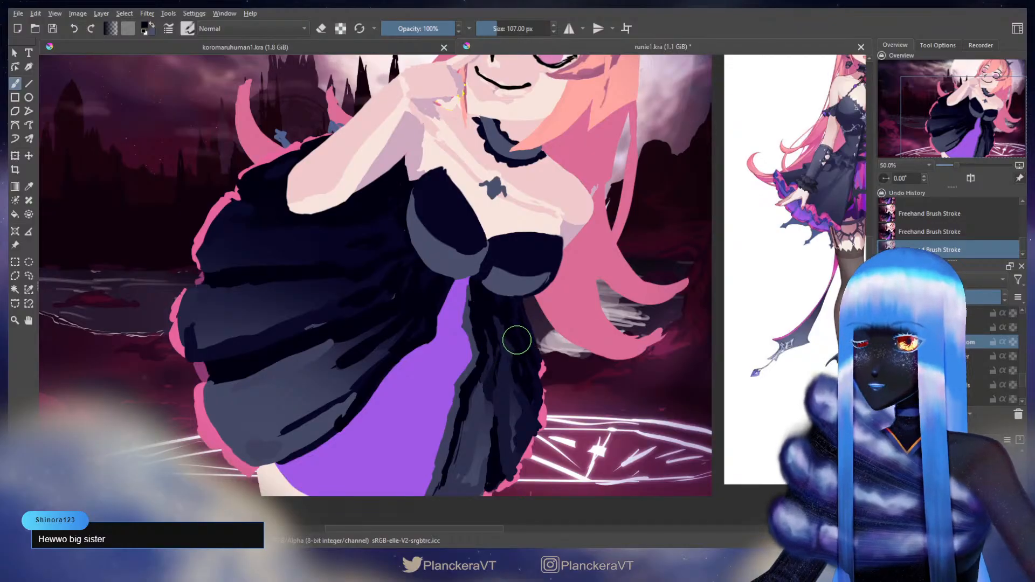
{"action": "mouse_move", "coordinate": [512, 332]}
{"action": "left_mouse_down"}
{"action": "mouse_move", "coordinate": [531, 256]}
{"action": "mouse_move", "coordinate": [489, 238]}
{"action": "left_mouse_up"}
{"action": "left_click", "coordinate": [491, 245], "text": "ctrl"}
{"action": "key", "text": "["}
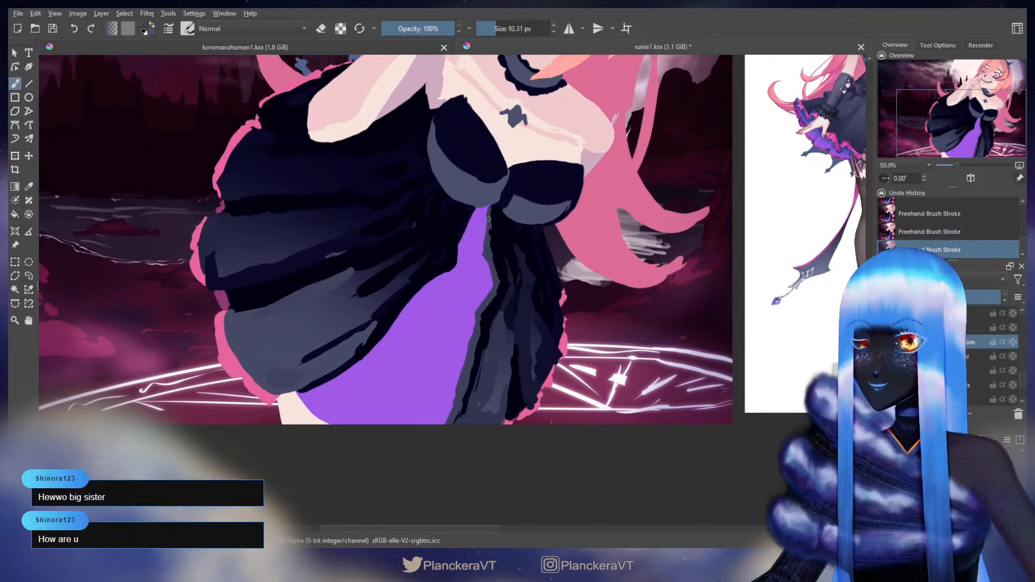
{"action": "left_click_drag", "start_coordinate": [492, 279], "coordinate": [458, 397]}
{"action": "left_click", "coordinate": [495, 260], "text": "ctrl"}
{"action": "mouse_move", "coordinate": [506, 245]}
{"action": "left_mouse_down"}
{"action": "mouse_move", "coordinate": [498, 224]}
{"action": "mouse_move", "coordinate": [497, 256]}
{"action": "left_mouse_up"}
Fill the lower part of the narrow skirt side next to the purple panel with sampled grey at 125.15 px.
{"action": "left_click", "coordinate": [483, 396], "text": "ctrl"}
{"action": "left_click_drag", "start_coordinate": [480, 377], "coordinate": [499, 377]}
{"action": "mouse_move", "coordinate": [490, 341]}
{"action": "left_mouse_down"}
{"action": "mouse_move", "coordinate": [461, 423]}
{"action": "mouse_move", "coordinate": [493, 402]}
{"action": "mouse_move", "coordinate": [504, 369]}
{"action": "mouse_move", "coordinate": [497, 328]}
{"action": "mouse_move", "coordinate": [478, 377]}
{"action": "mouse_move", "coordinate": [523, 325]}
{"action": "mouse_move", "coordinate": [490, 298]}
{"action": "mouse_move", "coordinate": [481, 321]}
{"action": "left_mouse_up"}
{"action": "left_click", "coordinate": [501, 257], "text": "ctrl"}
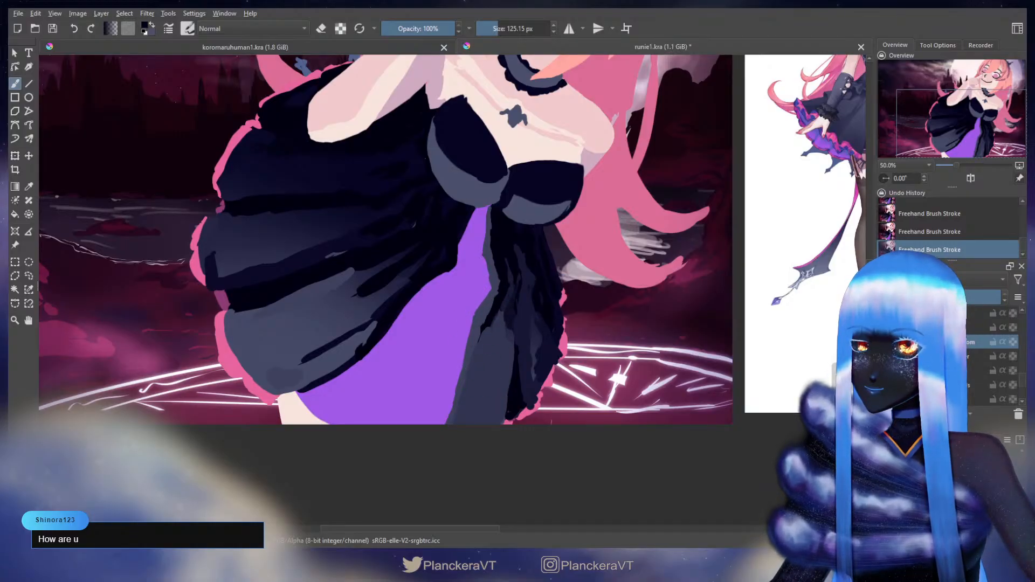
{"action": "left_click_drag", "start_coordinate": [500, 250], "coordinate": [494, 247]}
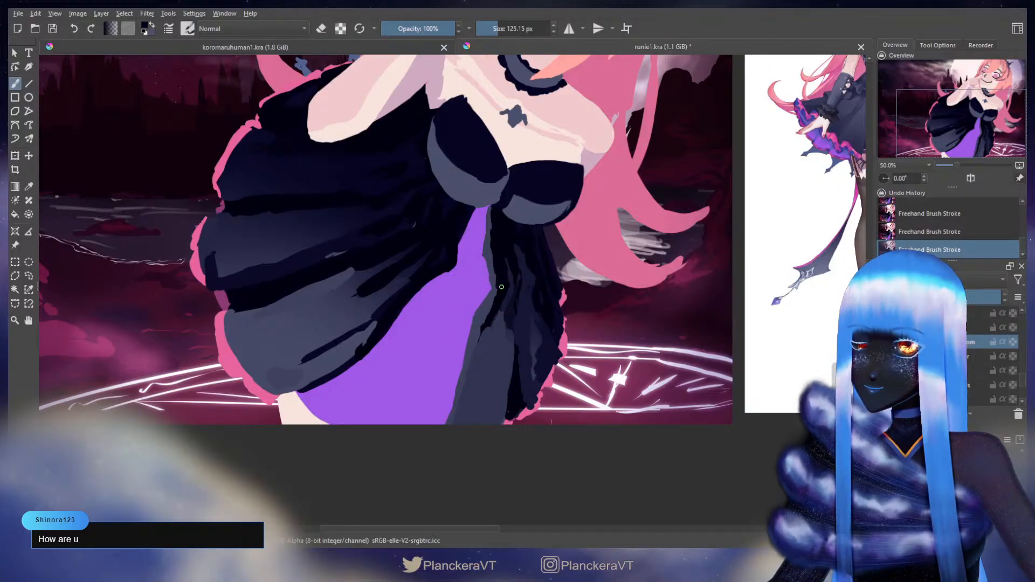
Add thin dark folds to the narrow skirt side's grey area at 125.15 px, refining them with sampled grey.
{"action": "left_click_drag", "start_coordinate": [496, 320], "coordinate": [496, 346]}
{"action": "left_click", "coordinate": [484, 309], "text": "ctrl"}
{"action": "mouse_move", "coordinate": [499, 298]}
{"action": "left_mouse_down"}
{"action": "mouse_move", "coordinate": [483, 320]}
{"action": "mouse_move", "coordinate": [486, 339]}
{"action": "mouse_move", "coordinate": [497, 274]}
{"action": "left_mouse_up"}
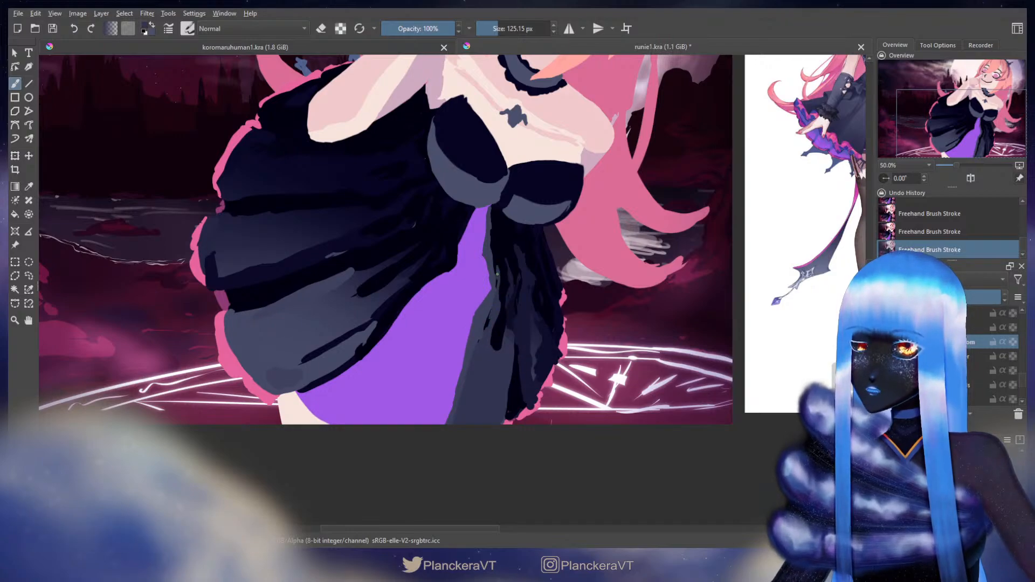
{"action": "left_click_drag", "start_coordinate": [490, 317], "coordinate": [495, 302]}
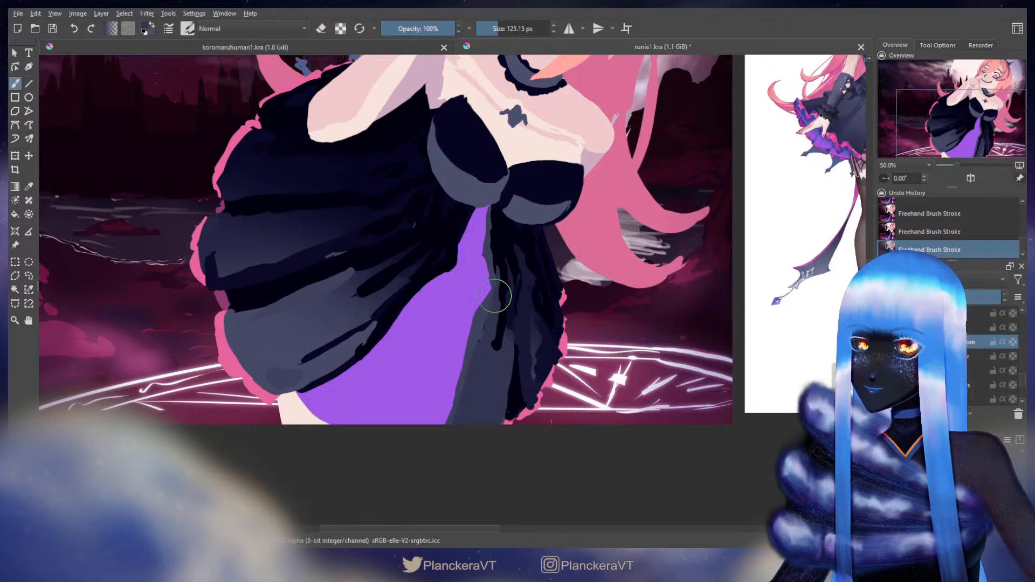
{"action": "left_click", "coordinate": [511, 350], "text": "ctrl"}
{"action": "left_click_drag", "start_coordinate": [511, 349], "coordinate": [510, 334]}
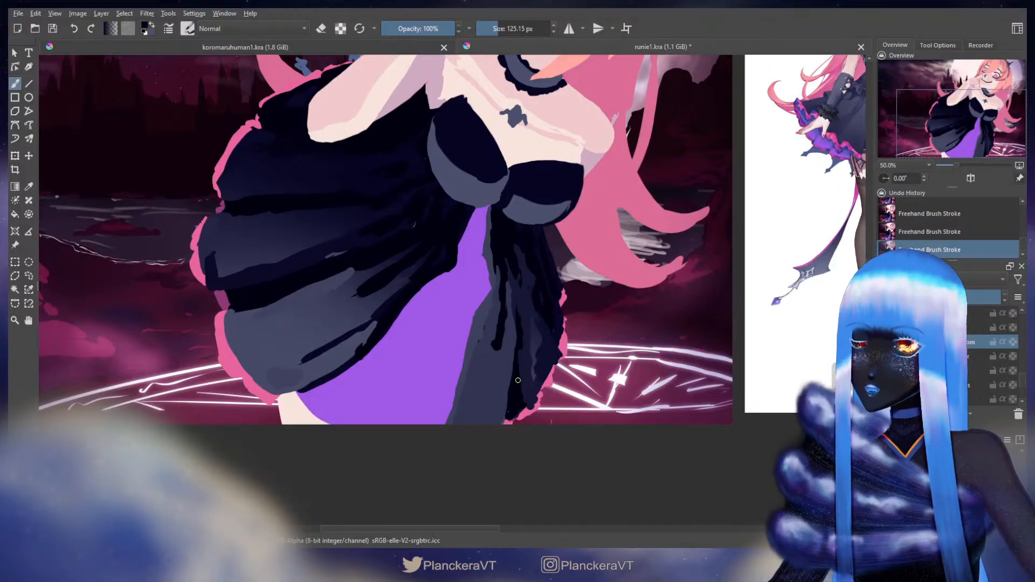
Undo the recent strokes and repaint the outer edge and folds of the narrow skirt side at 97 px.
{"action": "left_click_drag", "start_coordinate": [514, 236], "coordinate": [471, 278]}
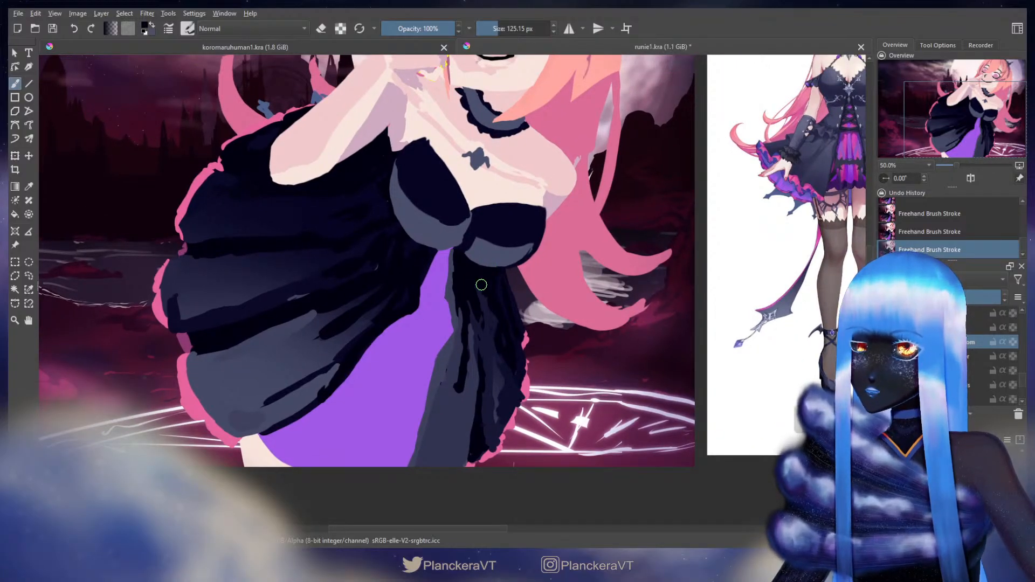
{"action": "key", "text": "e"}
{"action": "key", "text": "e"}
{"action": "left_click", "coordinate": [518, 306], "text": "ctrl"}
{"action": "left_click_drag", "start_coordinate": [502, 267], "coordinate": [486, 267], "text": "shift"}
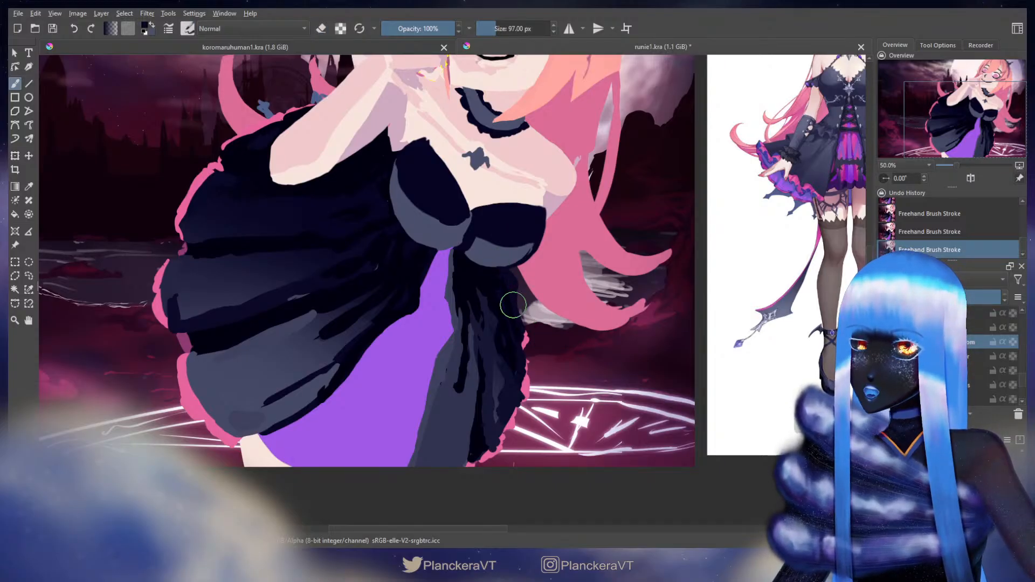
{"action": "key", "text": "ctrl+z"}
{"action": "key", "text": "ctrl+z"}
{"action": "key", "text": "ctrl+z"}
{"action": "left_click_drag", "start_coordinate": [500, 272], "coordinate": [511, 305]}
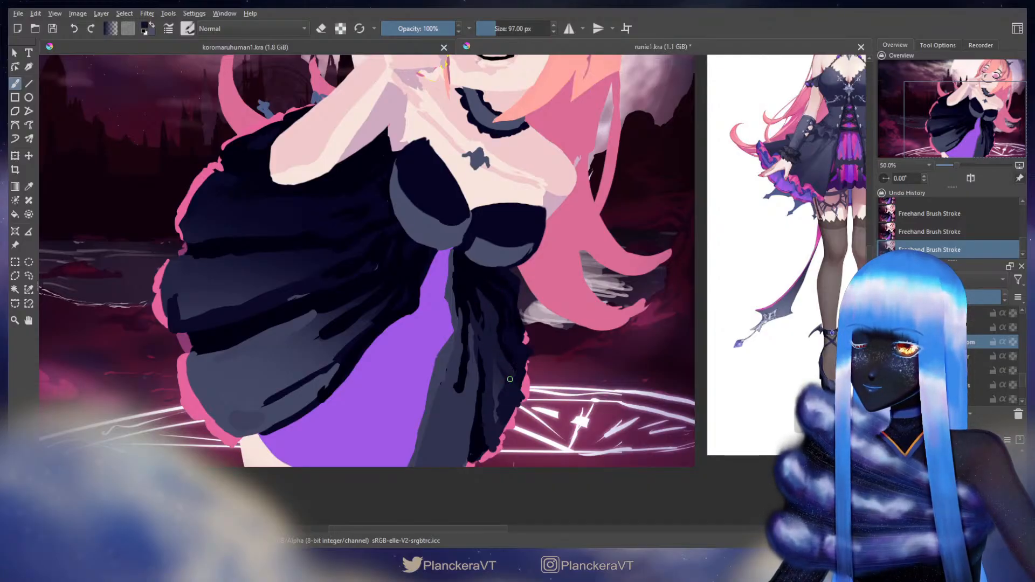
{"action": "left_click_drag", "start_coordinate": [502, 393], "coordinate": [501, 393]}
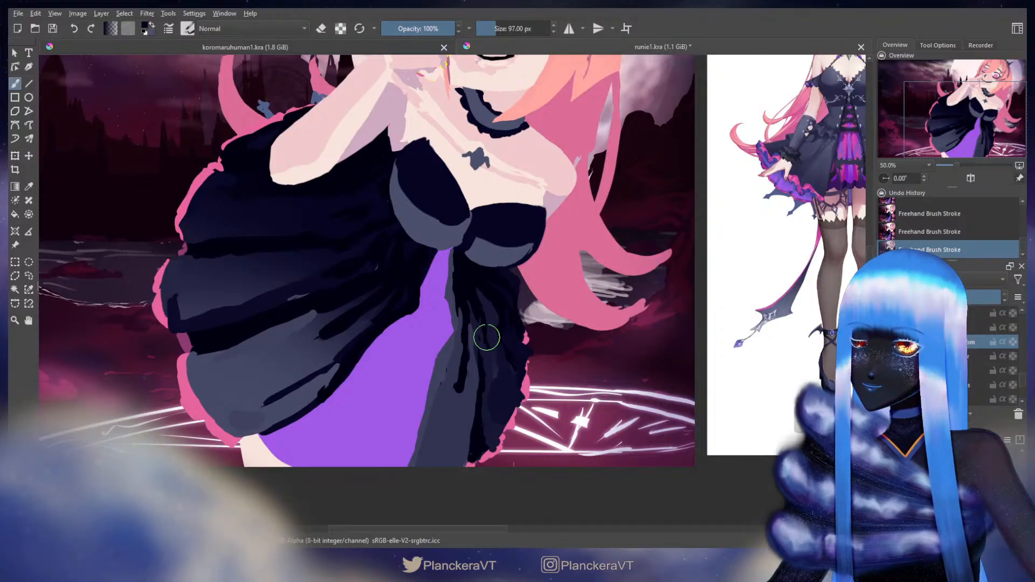
Warp the top of the skirt opening with the Transform tool so the purple tip sits beneath the bodice's centre.
{"action": "left_click_drag", "start_coordinate": [566, 302], "coordinate": [627, 350]}
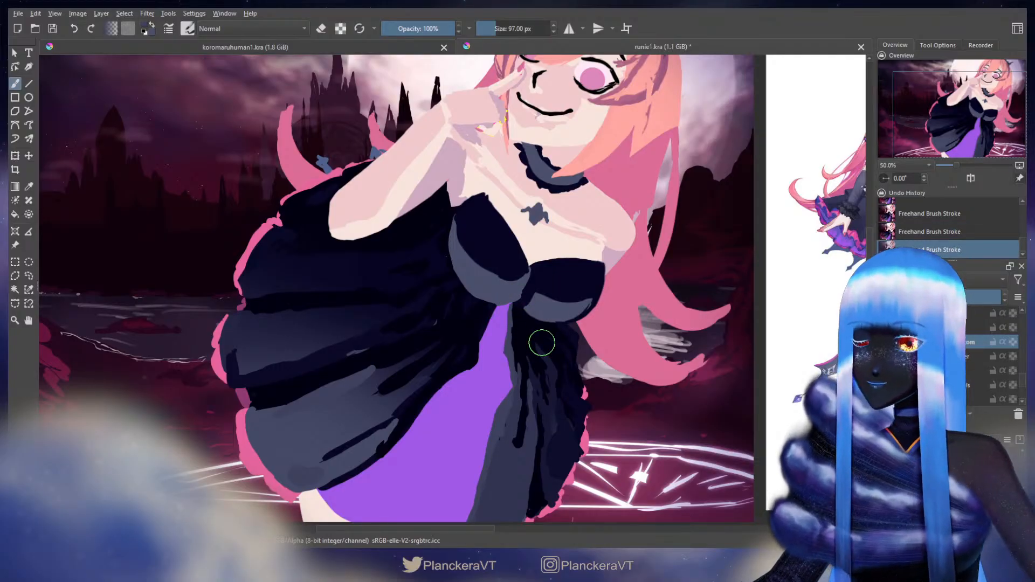
{"action": "key", "text": "ctrl+t"}
{"action": "key", "text": "l"}
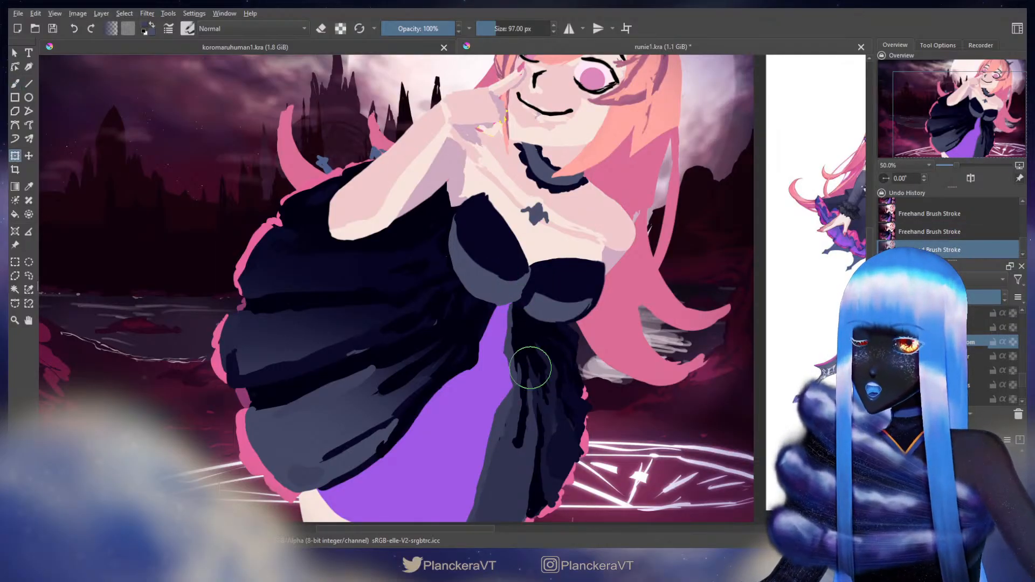
{"action": "mouse_move", "coordinate": [503, 308]}
{"action": "left_mouse_down"}
{"action": "mouse_move", "coordinate": [522, 315]}
{"action": "mouse_move", "coordinate": [508, 298]}
{"action": "left_mouse_up"}
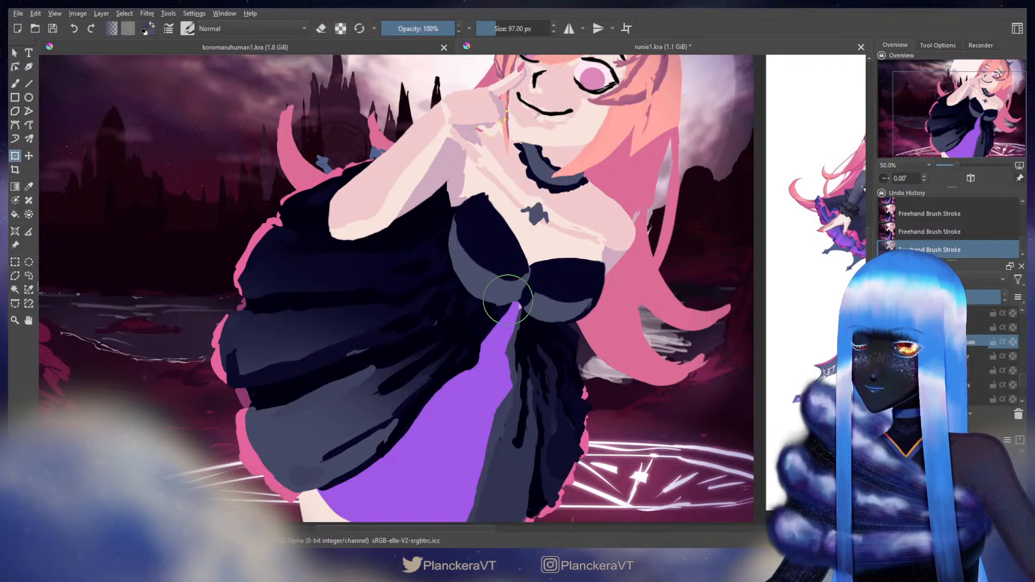
{"action": "key", "text": "b"}
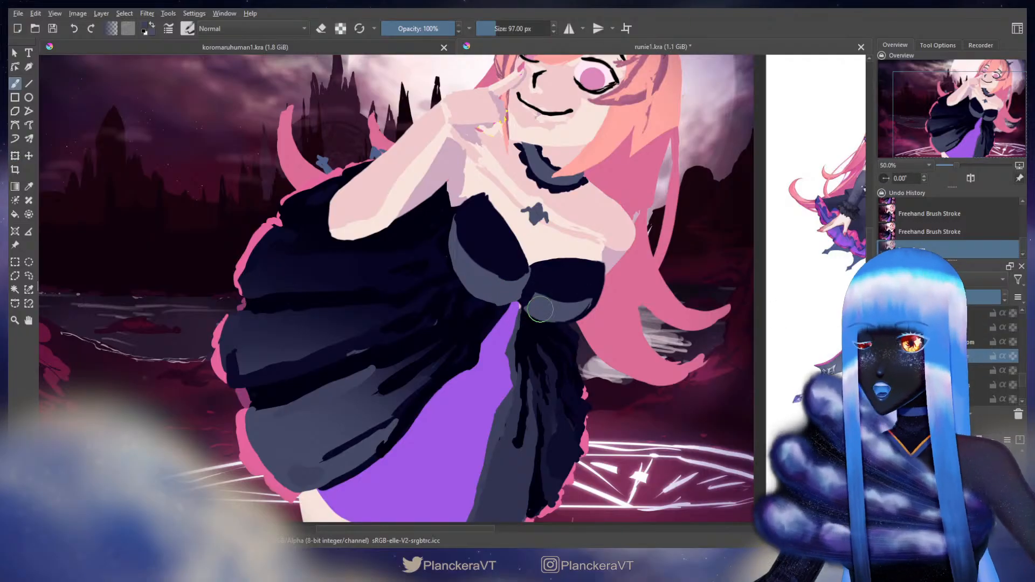
Touch up the purple tip on the layer below and the skirt edge beside it with sampled colours, using a 74.65 px brush.
{"action": "left_click", "coordinate": [510, 318], "text": "ctrl"}
{"action": "mouse_move", "coordinate": [518, 307]}
{"action": "left_mouse_down"}
{"action": "mouse_move", "coordinate": [520, 329]}
{"action": "mouse_move", "coordinate": [505, 306]}
{"action": "mouse_move", "coordinate": [499, 319]}
{"action": "mouse_move", "coordinate": [516, 340]}
{"action": "left_mouse_up"}
{"action": "key", "text": "Page_Up"}
{"action": "left_click", "coordinate": [502, 309], "text": "ctrl"}
{"action": "left_click", "coordinate": [519, 316], "text": "ctrl"}
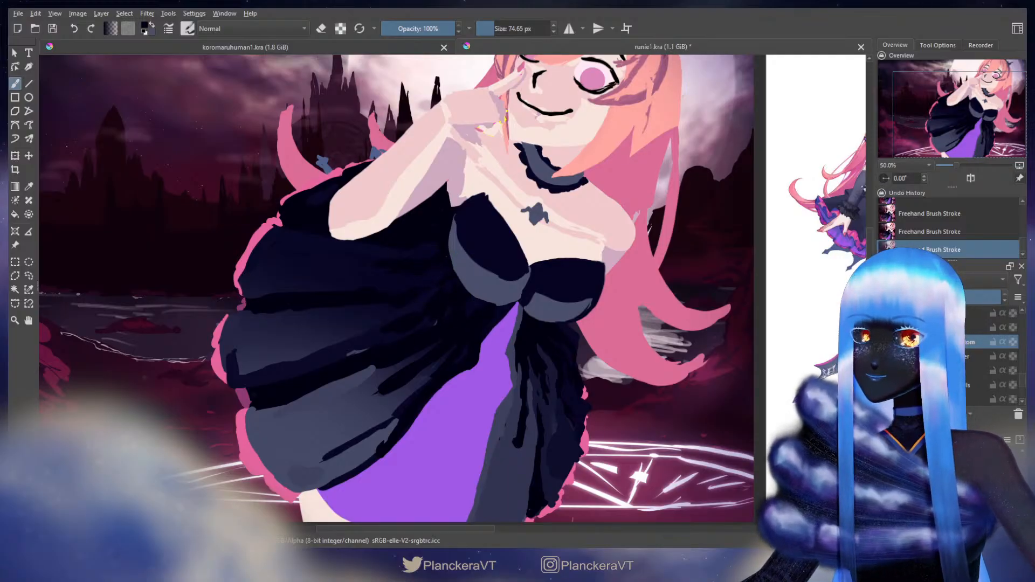
Widen the dark shadow fold across the lower part of the skirt's wide side at 103.92 px.
{"action": "left_click_drag", "start_coordinate": [462, 279], "coordinate": [480, 264]}
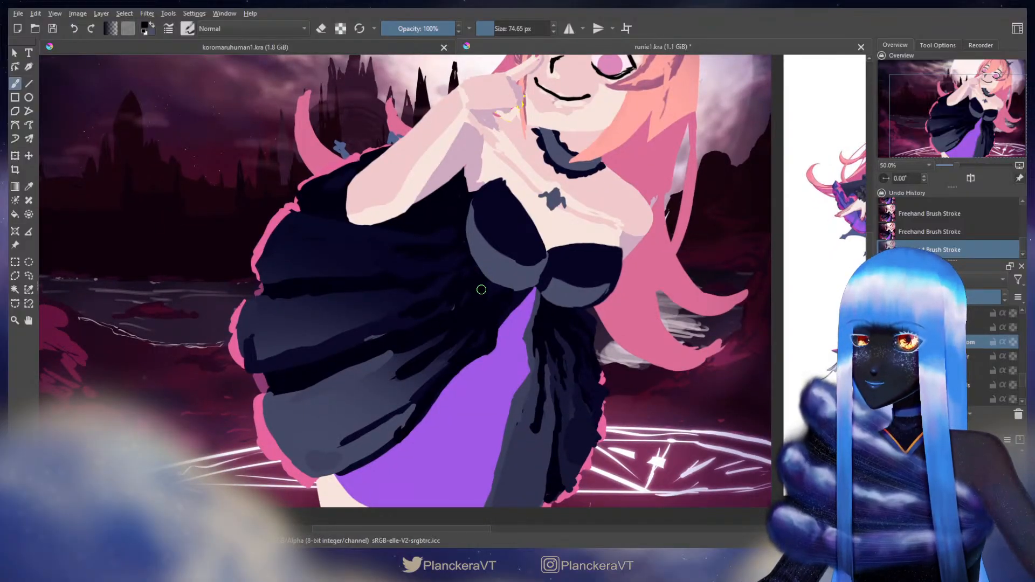
{"action": "left_click_drag", "start_coordinate": [477, 313], "coordinate": [506, 280]}
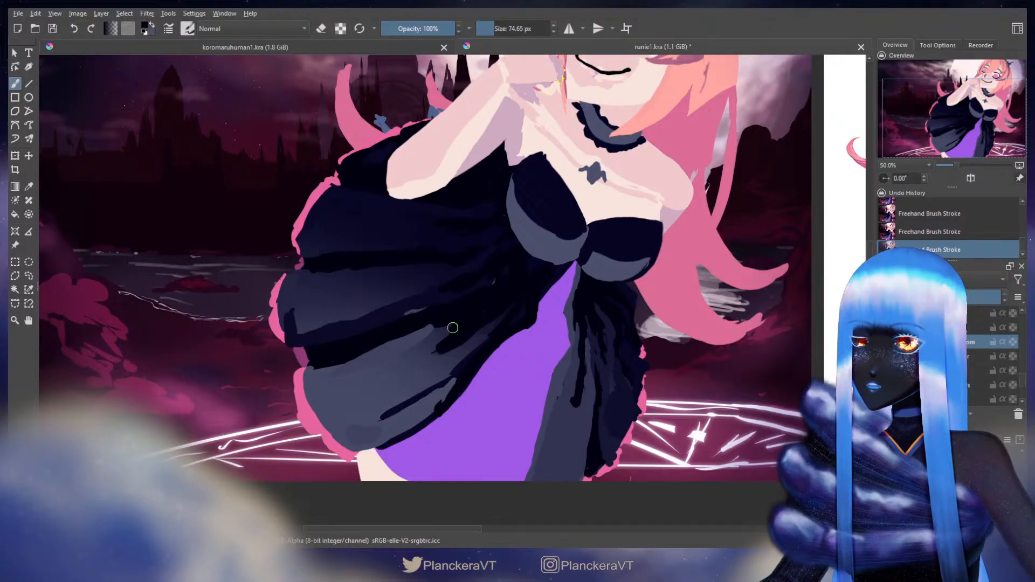
{"action": "left_click_drag", "start_coordinate": [436, 335], "coordinate": [452, 334], "text": "shift"}
{"action": "mouse_move", "coordinate": [438, 332]}
{"action": "left_mouse_down"}
{"action": "mouse_move", "coordinate": [386, 364]}
{"action": "mouse_move", "coordinate": [415, 339]}
{"action": "mouse_move", "coordinate": [307, 375]}
{"action": "mouse_move", "coordinate": [343, 371]}
{"action": "left_mouse_up"}
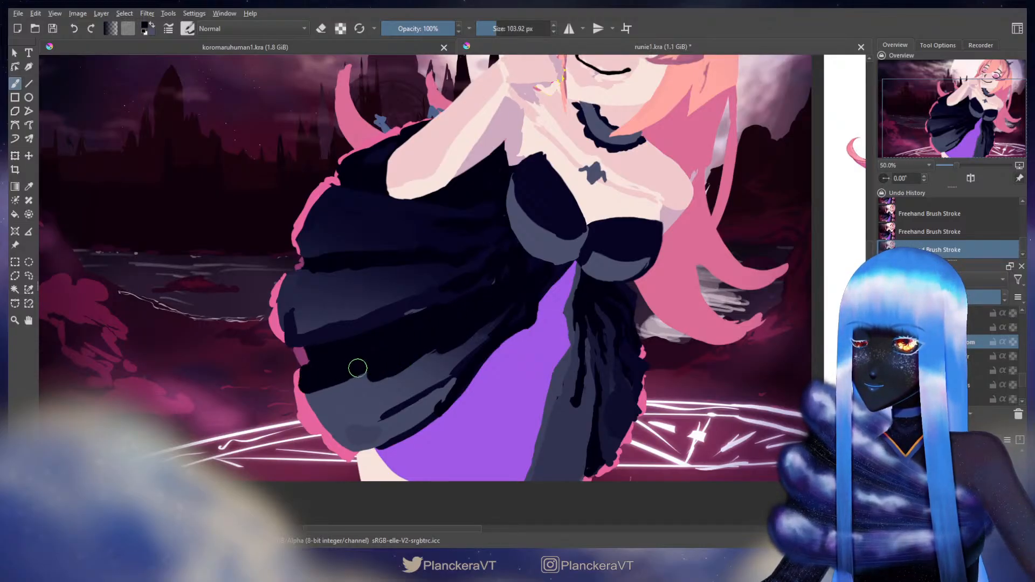
Repaint the lowest fold along the purple opening with sampled dark and grey tones, and trim its edge with a 60.83 px eraser.
{"action": "mouse_move", "coordinate": [479, 324]}
{"action": "left_mouse_down"}
{"action": "mouse_move", "coordinate": [393, 415]}
{"action": "mouse_move", "coordinate": [468, 356]}
{"action": "left_mouse_up"}
{"action": "left_click", "coordinate": [487, 335], "text": "ctrl"}
{"action": "left_click", "coordinate": [521, 310], "text": "ctrl"}
{"action": "mouse_move", "coordinate": [537, 301]}
{"action": "left_mouse_down"}
{"action": "mouse_move", "coordinate": [532, 321]}
{"action": "mouse_move", "coordinate": [495, 340]}
{"action": "left_mouse_up"}
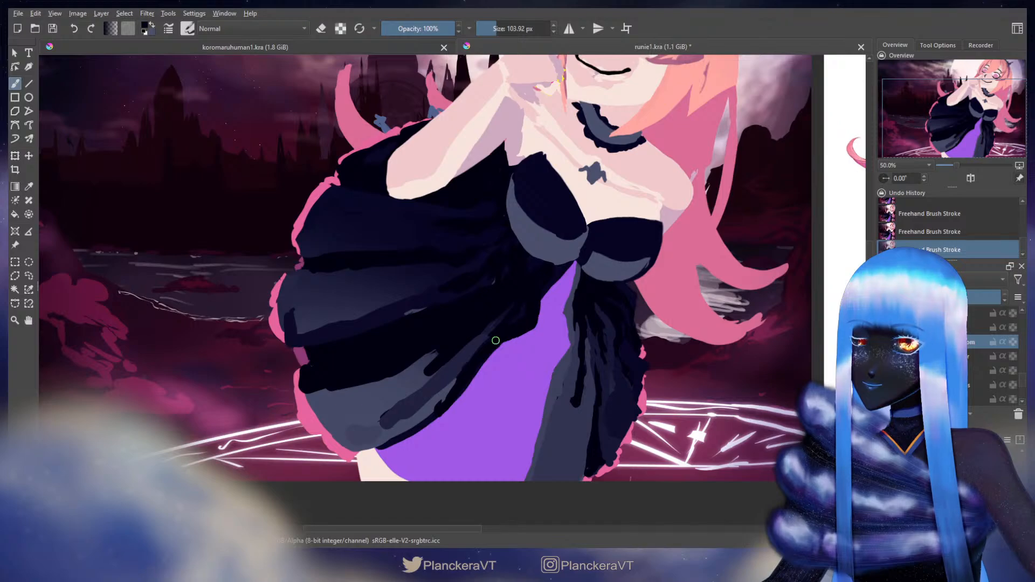
{"action": "left_click", "coordinate": [536, 301], "text": "ctrl"}
{"action": "mouse_move", "coordinate": [536, 300]}
{"action": "left_mouse_down"}
{"action": "mouse_move", "coordinate": [495, 342]}
{"action": "mouse_move", "coordinate": [435, 415]}
{"action": "left_mouse_up"}
{"action": "mouse_move", "coordinate": [392, 446]}
{"action": "left_mouse_down"}
{"action": "mouse_move", "coordinate": [360, 444]}
{"action": "mouse_move", "coordinate": [410, 426]}
{"action": "mouse_move", "coordinate": [492, 343]}
{"action": "mouse_move", "coordinate": [448, 354]}
{"action": "left_mouse_up"}
{"action": "left_click", "coordinate": [521, 328], "text": "ctrl"}
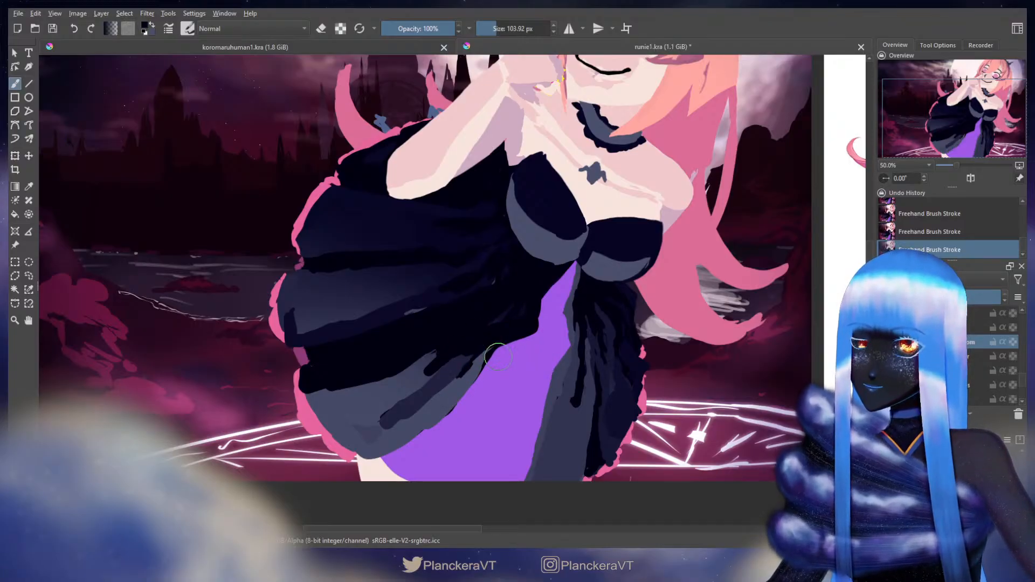
{"action": "key", "text": "e"}
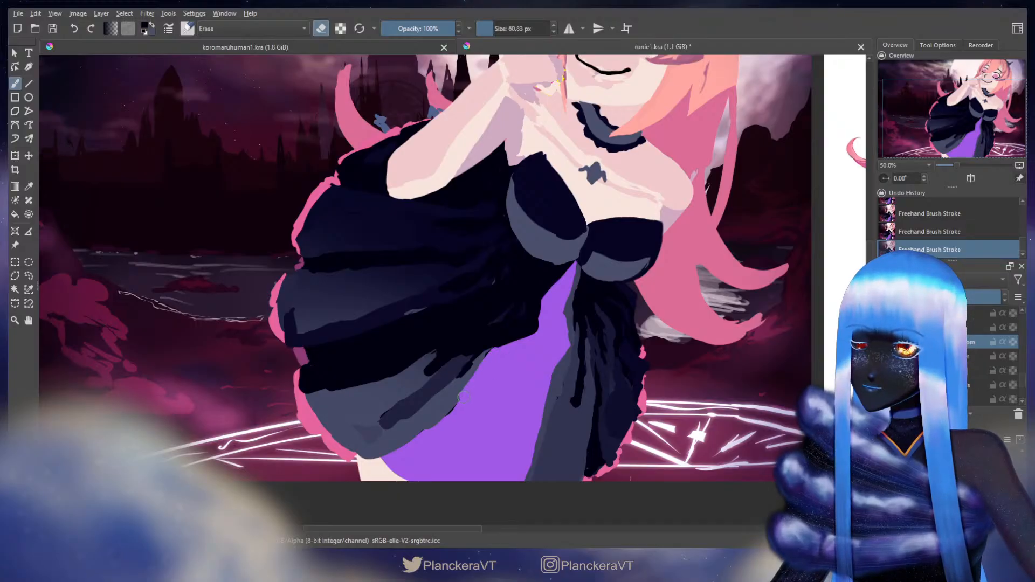
{"action": "key", "text": "e"}
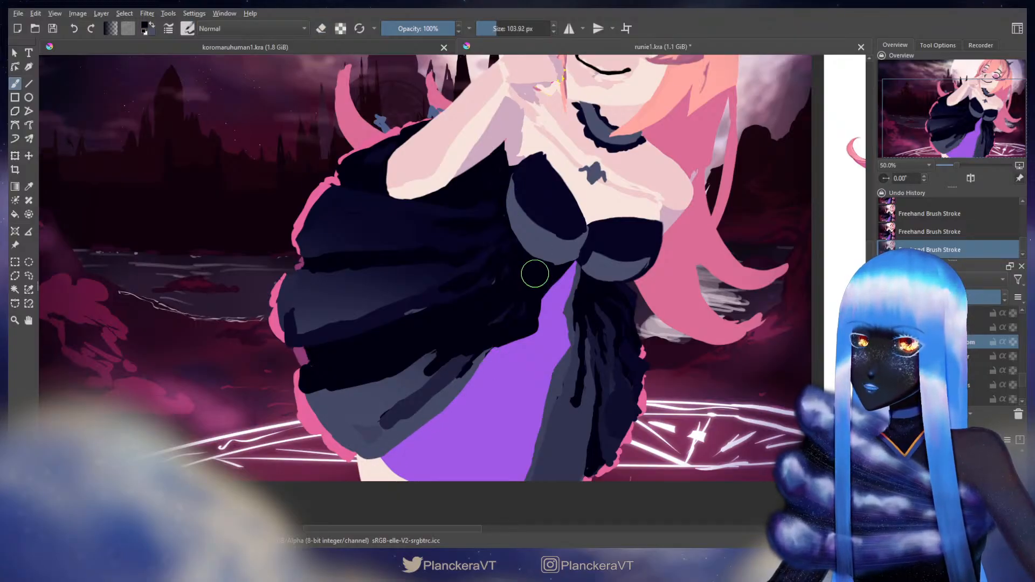
Paint a grey highlight along the lowest skirt fold at 103.92 px, reshape the dark folds around it, and undo the last two strokes.
{"action": "mouse_move", "coordinate": [453, 343]}
{"action": "left_mouse_down"}
{"action": "mouse_move", "coordinate": [523, 306]}
{"action": "mouse_move", "coordinate": [415, 373]}
{"action": "left_mouse_up"}
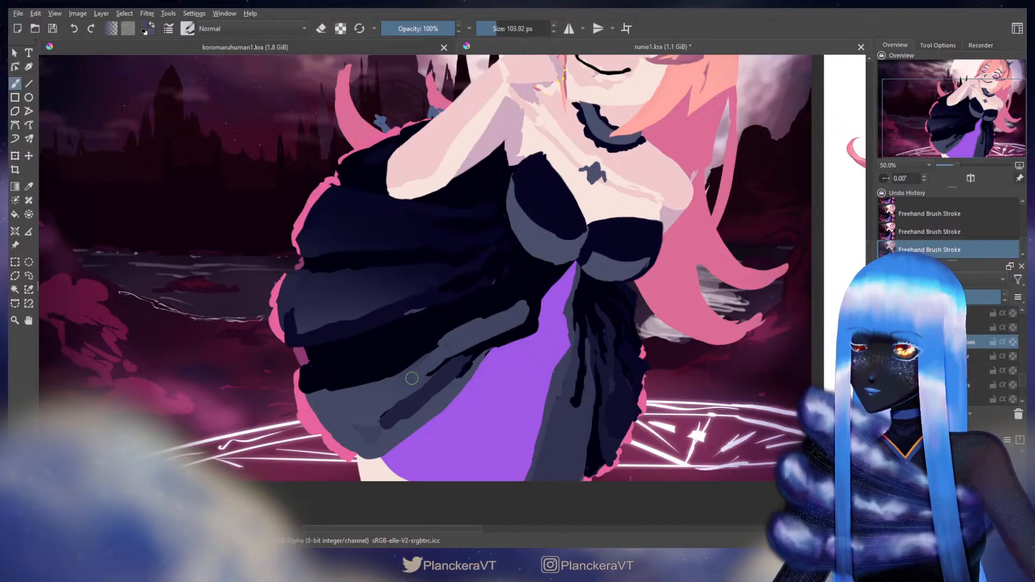
{"action": "left_click", "coordinate": [519, 327], "text": "ctrl"}
{"action": "mouse_move", "coordinate": [509, 331]}
{"action": "left_mouse_down"}
{"action": "mouse_move", "coordinate": [458, 349]}
{"action": "mouse_move", "coordinate": [423, 381]}
{"action": "mouse_move", "coordinate": [518, 331]}
{"action": "mouse_move", "coordinate": [530, 300]}
{"action": "mouse_move", "coordinate": [349, 396]}
{"action": "mouse_move", "coordinate": [386, 379]}
{"action": "mouse_move", "coordinate": [323, 390]}
{"action": "mouse_move", "coordinate": [377, 388]}
{"action": "mouse_move", "coordinate": [351, 353]}
{"action": "mouse_move", "coordinate": [338, 379]}
{"action": "mouse_move", "coordinate": [433, 334]}
{"action": "left_mouse_up"}
{"action": "left_click", "coordinate": [346, 363], "text": "ctrl"}
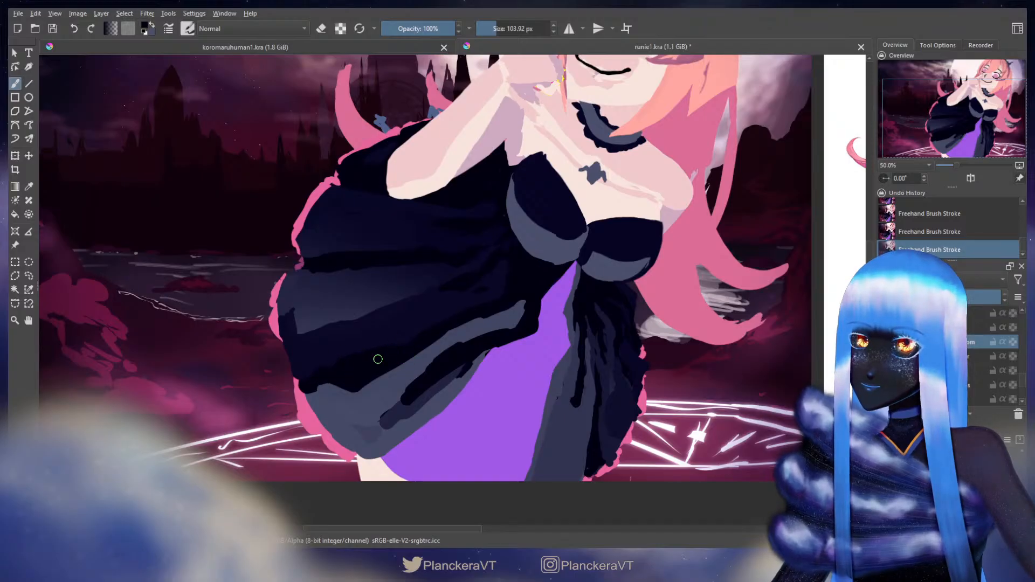
{"action": "key", "text": "ctrl+z"}
{"action": "key", "text": "ctrl+z"}
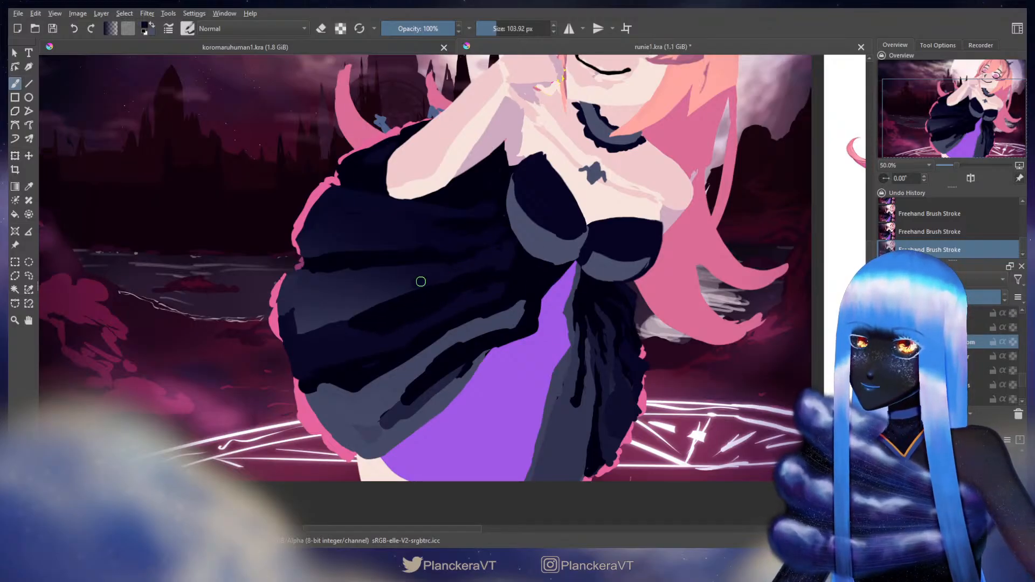
{"action": "left_click_drag", "start_coordinate": [642, 254], "coordinate": [587, 275]}
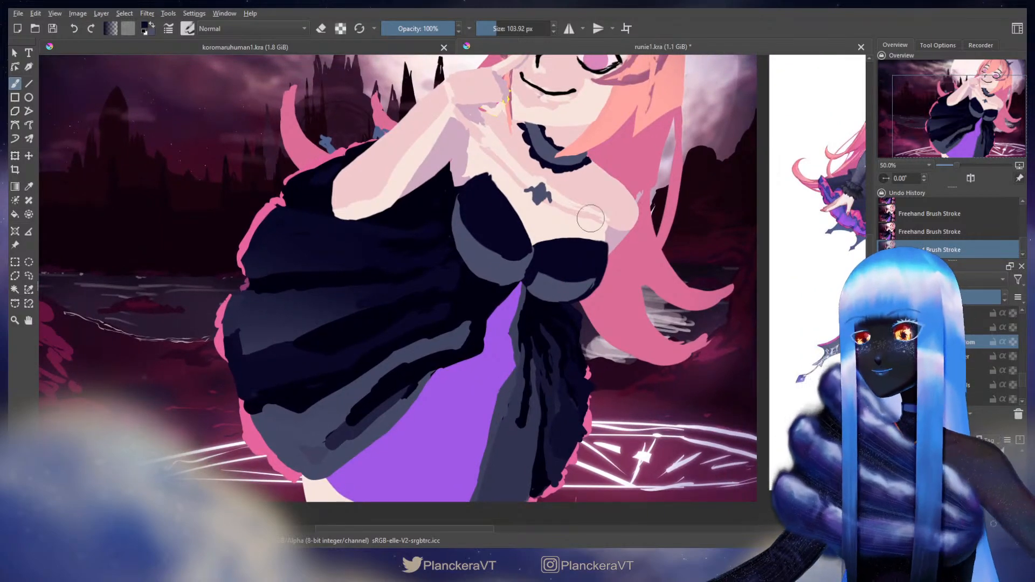
Examine the reference sheet's front view, checking the skirt, its ruffled hem and the layered purple underskirt.
{"action": "scroll", "coordinate": [580, 274], "scroll_direction": "down", "scroll_amount": 4}
{"action": "left_click_drag", "start_coordinate": [621, 328], "coordinate": [608, 422]}
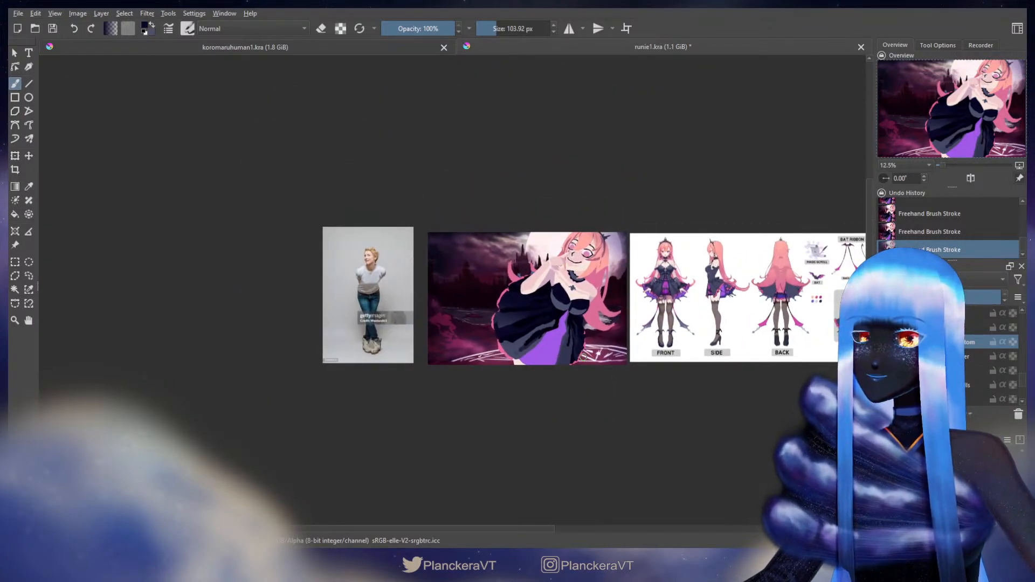
{"action": "scroll", "coordinate": [583, 357], "scroll_direction": "up", "scroll_amount": 6}
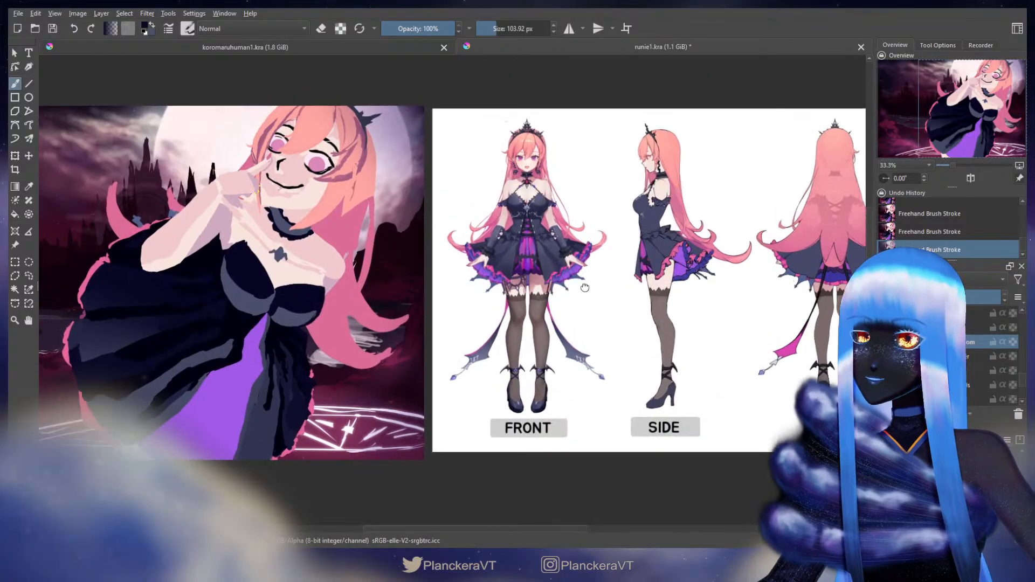
{"action": "scroll", "coordinate": [556, 268], "scroll_direction": "up", "scroll_amount": 2}
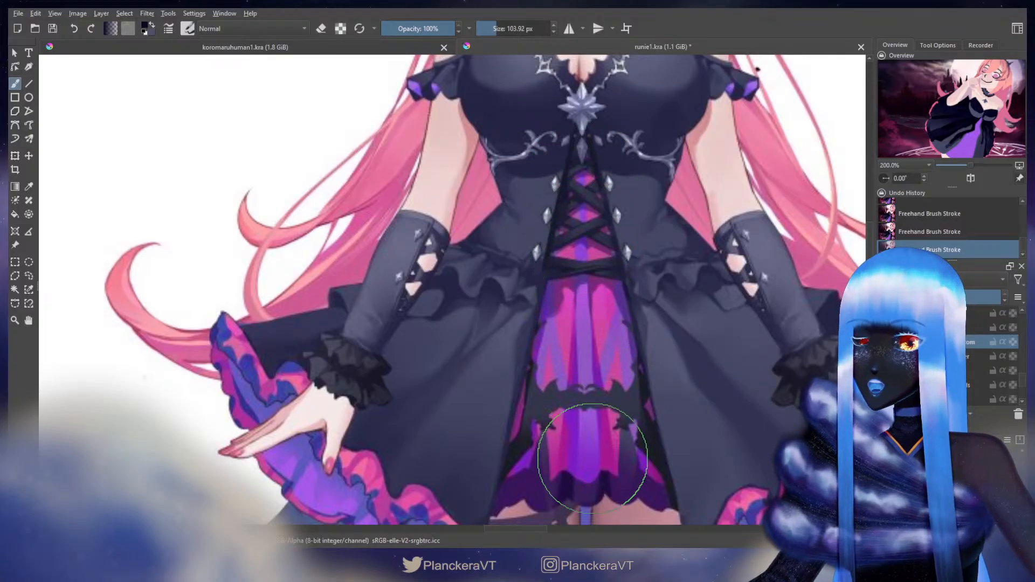
{"action": "scroll", "coordinate": [592, 461], "scroll_direction": "down", "scroll_amount": 1}
{"action": "scroll", "coordinate": [592, 463], "scroll_direction": "down", "scroll_amount": 1}
{"action": "left_click_drag", "start_coordinate": [564, 437], "coordinate": [545, 319]}
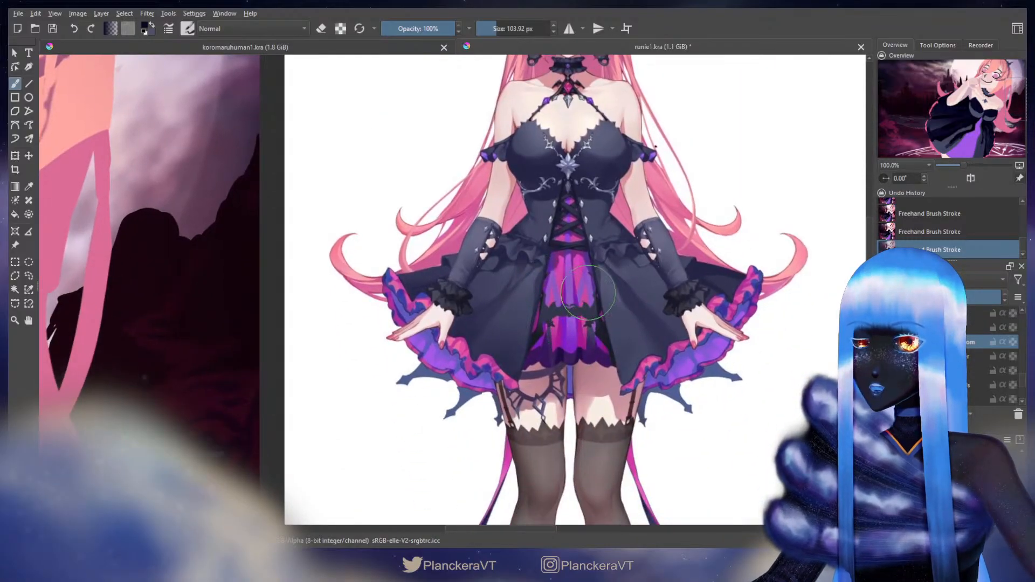
{"action": "left_click_drag", "start_coordinate": [710, 356], "coordinate": [204, 313]}
{"action": "left_click_drag", "start_coordinate": [497, 333], "coordinate": [684, 405]}
{"action": "left_click_drag", "start_coordinate": [336, 321], "coordinate": [588, 344]}
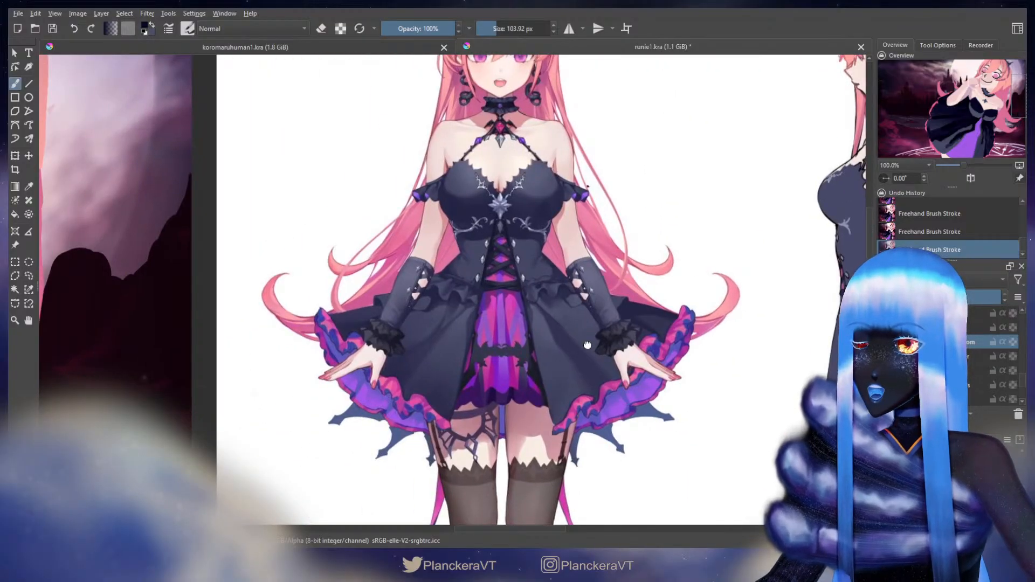
{"action": "scroll", "coordinate": [588, 345], "scroll_direction": "down", "scroll_amount": 3}
{"action": "left_click_drag", "start_coordinate": [285, 365], "coordinate": [519, 272]}
Trim the lower edge of the purple underskirt into a curve on the layer below with a 184.62 px eraser.
{"action": "key", "text": "e"}
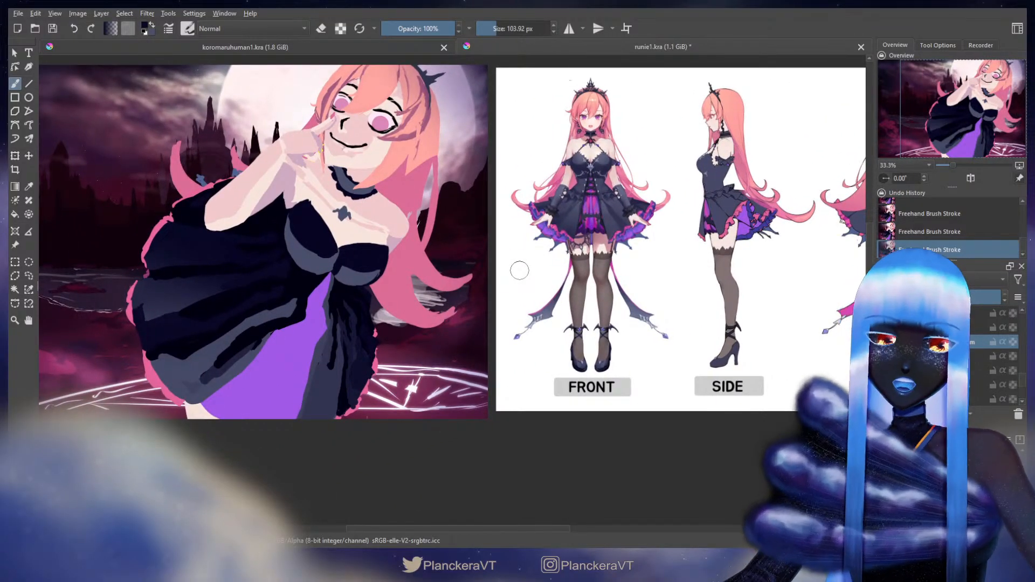
{"action": "left_click", "coordinate": [979, 356]}
{"action": "left_click_drag", "start_coordinate": [492, 29], "coordinate": [500, 29]}
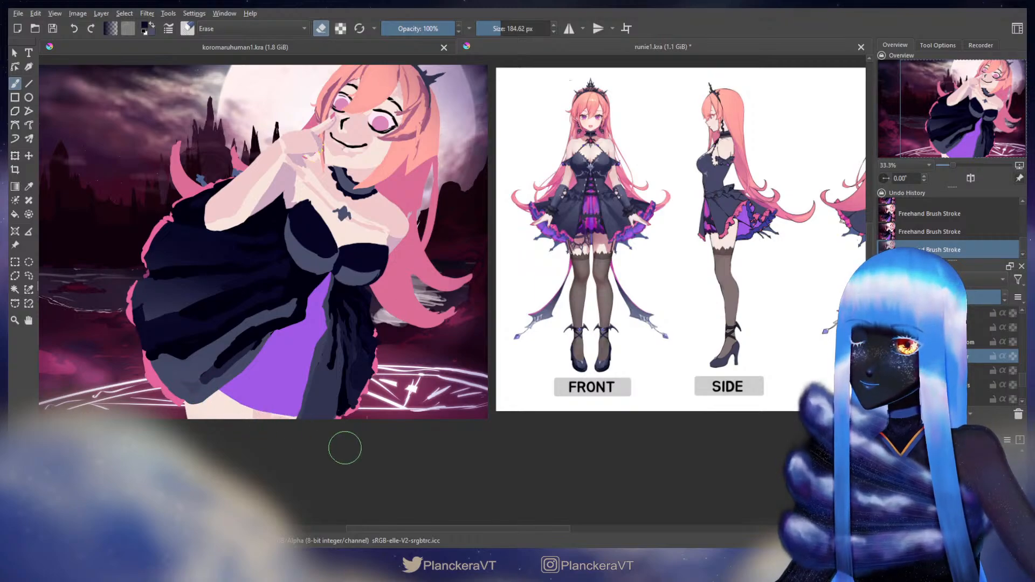
{"action": "key", "text": "e"}
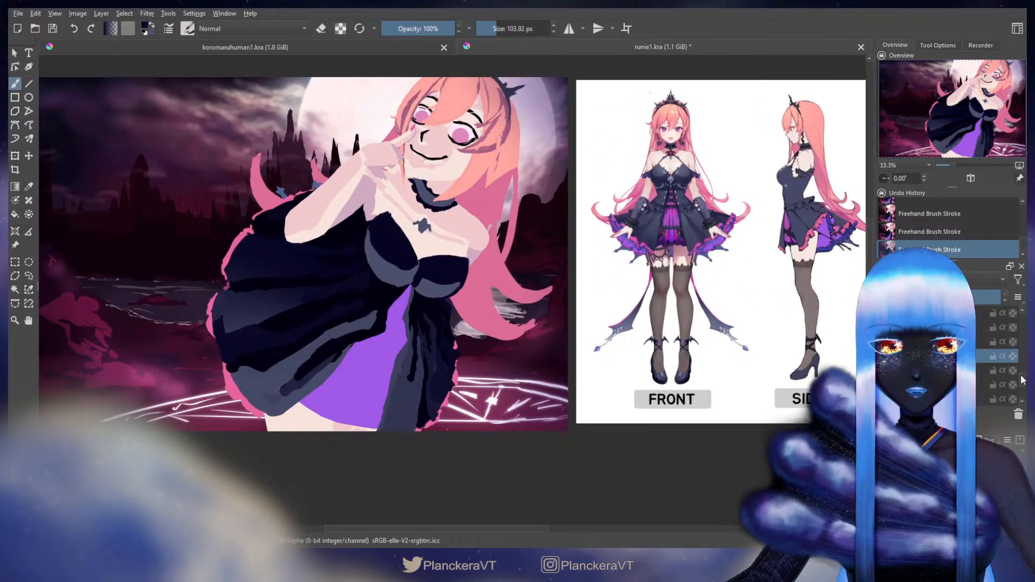
Trim the thigh's outer edge beneath the skirt hem on its own lower layer with a 171.60 px eraser.
{"action": "left_click_drag", "start_coordinate": [1022, 379], "coordinate": [1022, 392]}
{"action": "left_click", "coordinate": [986, 363]}
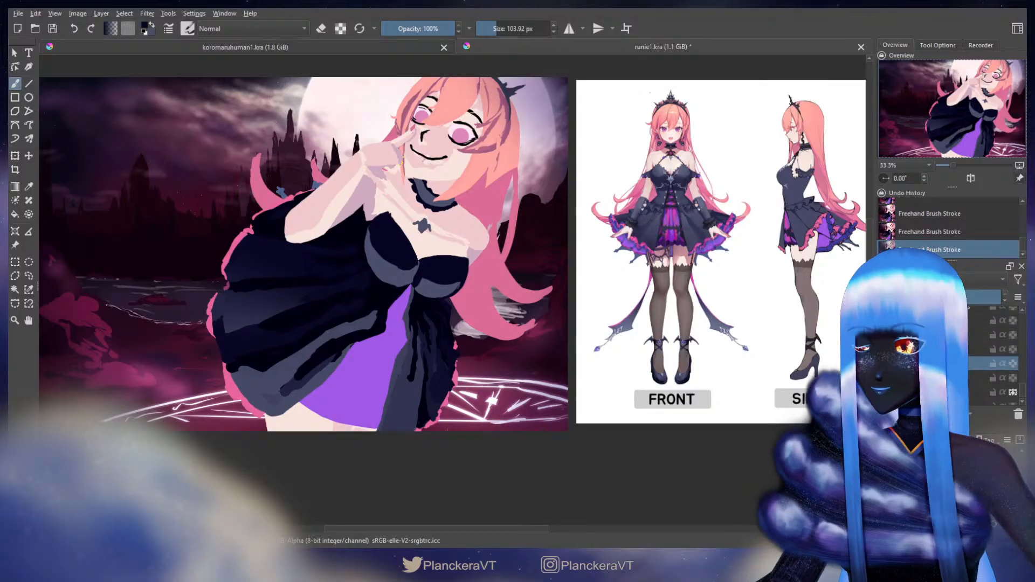
{"action": "key", "text": "e"}
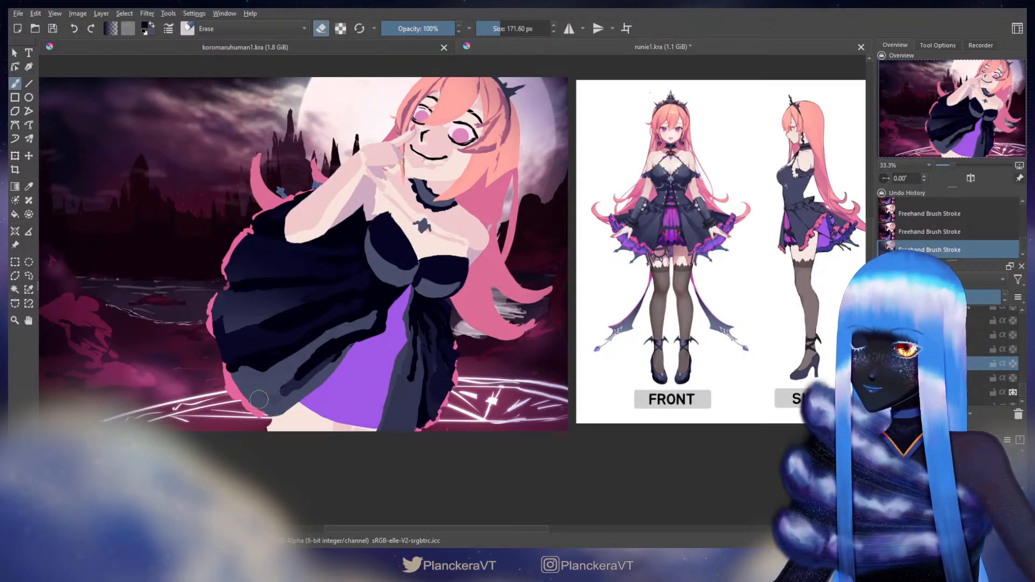
{"action": "key", "text": "ctrl+z"}
{"action": "key", "text": "ctrl+shift+z"}
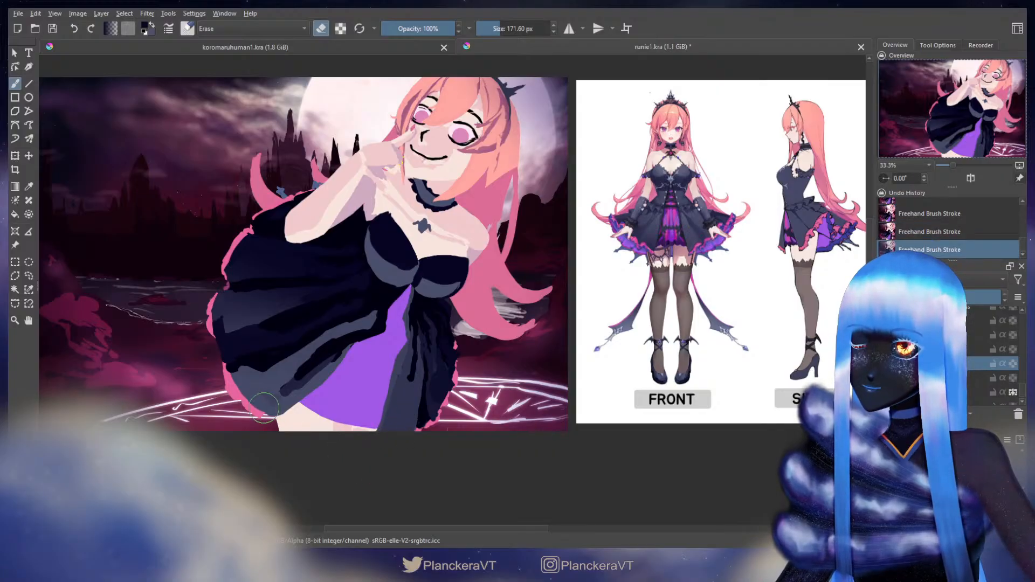
Touch up the thigh below the hem with sampled skin colours and refine its outer edge with a 152.15 px eraser.
{"action": "key", "text": "e"}
{"action": "left_click", "coordinate": [343, 425], "text": "ctrl"}
{"action": "left_click", "coordinate": [315, 421], "text": "ctrl"}
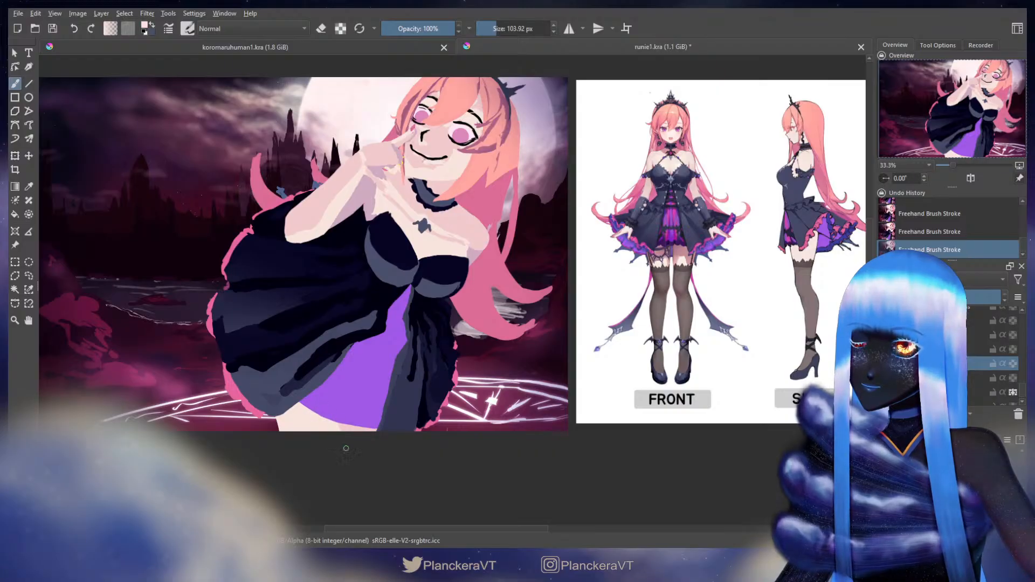
{"action": "key", "text": "e"}
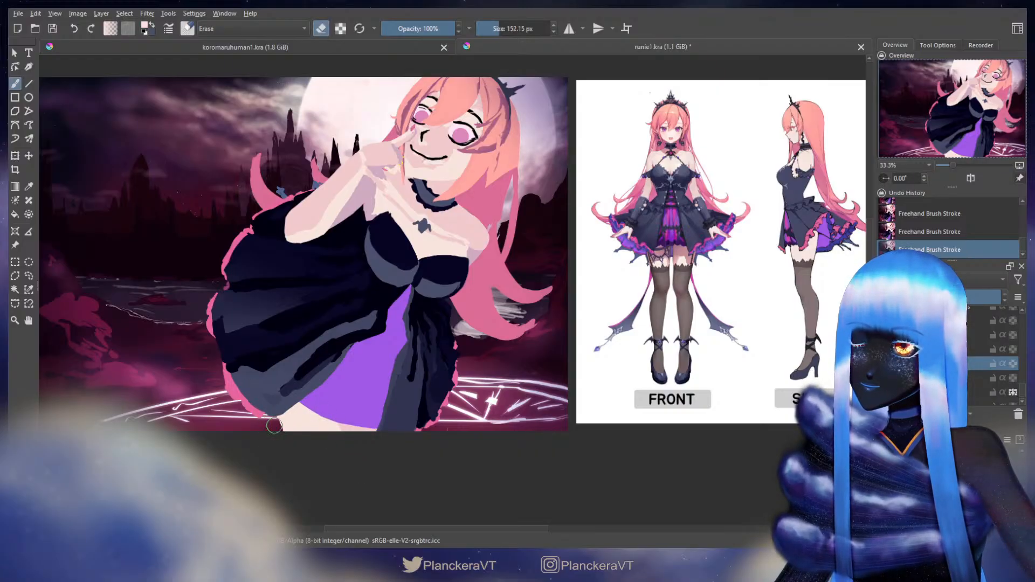
{"action": "key", "text": "e"}
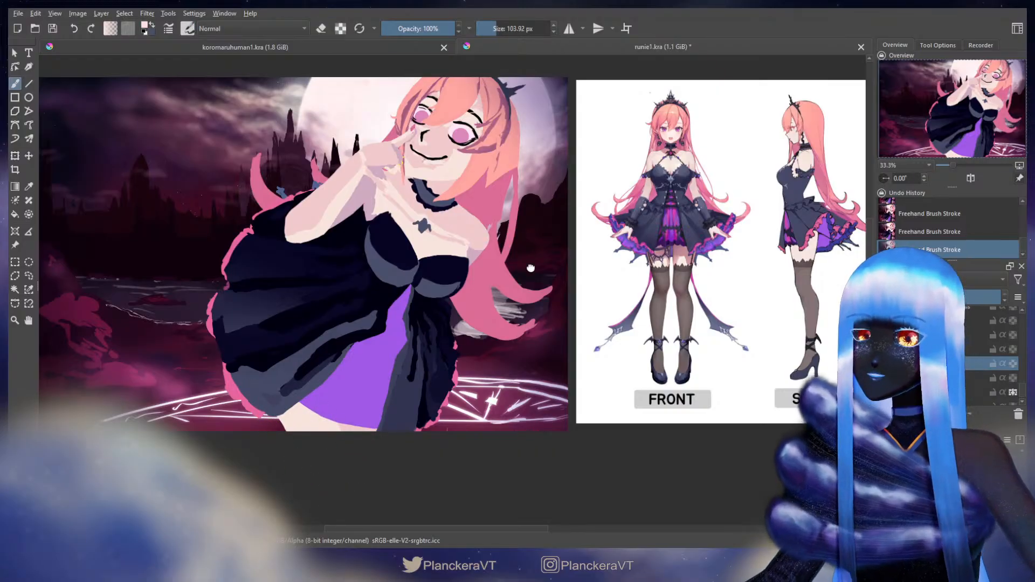
Nudge the thigh layer slightly with the Move tool and return to the brush.
{"action": "left_click_drag", "start_coordinate": [520, 267], "coordinate": [544, 312]}
{"action": "key", "text": "t"}
{"action": "left_click_drag", "start_coordinate": [391, 408], "coordinate": [389, 407]}
{"action": "key", "text": "b"}
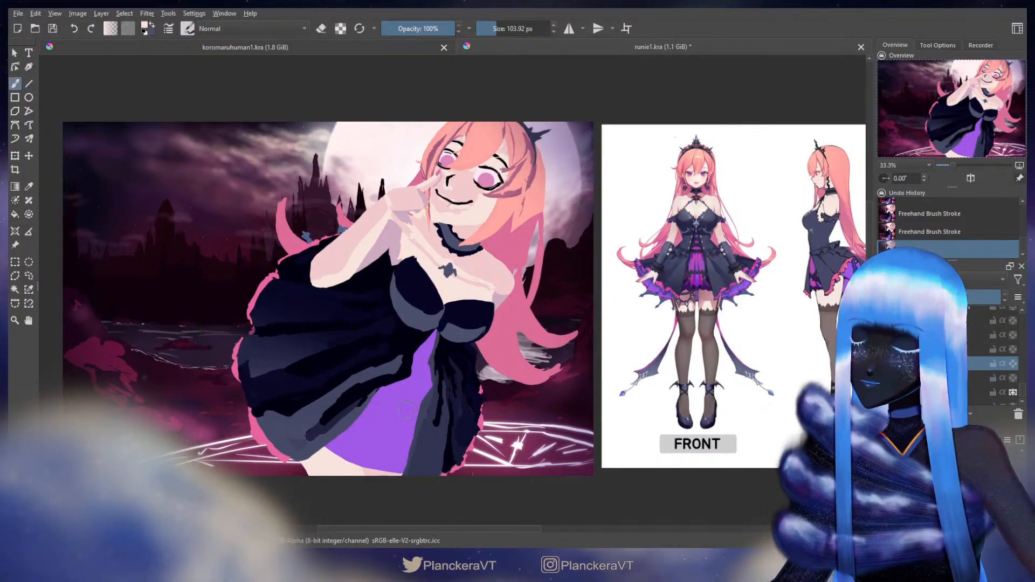
Undo the last stroke and erase the stray paint along the dark skirt's lower hem near the thigh.
{"action": "key", "text": "e"}
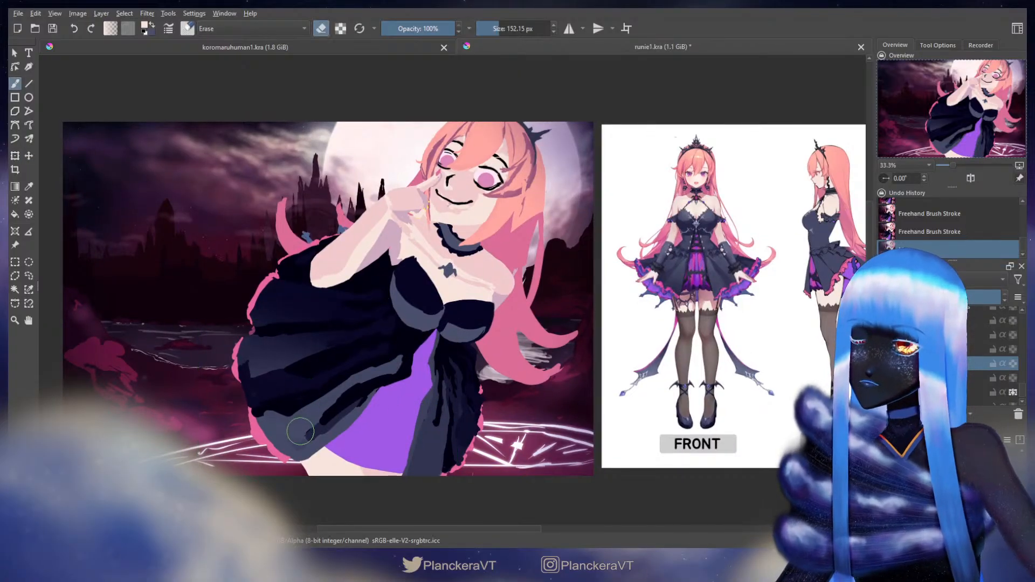
{"action": "key", "text": "ctrl+z"}
{"action": "key", "text": "e"}
{"action": "key", "text": "e"}
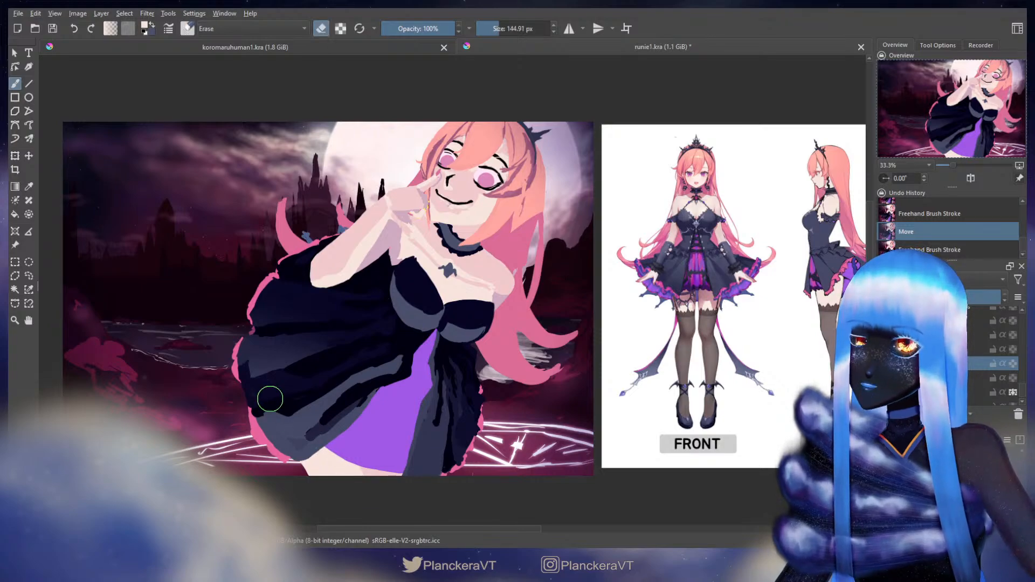
{"action": "left_click_drag", "start_coordinate": [290, 452], "coordinate": [296, 457]}
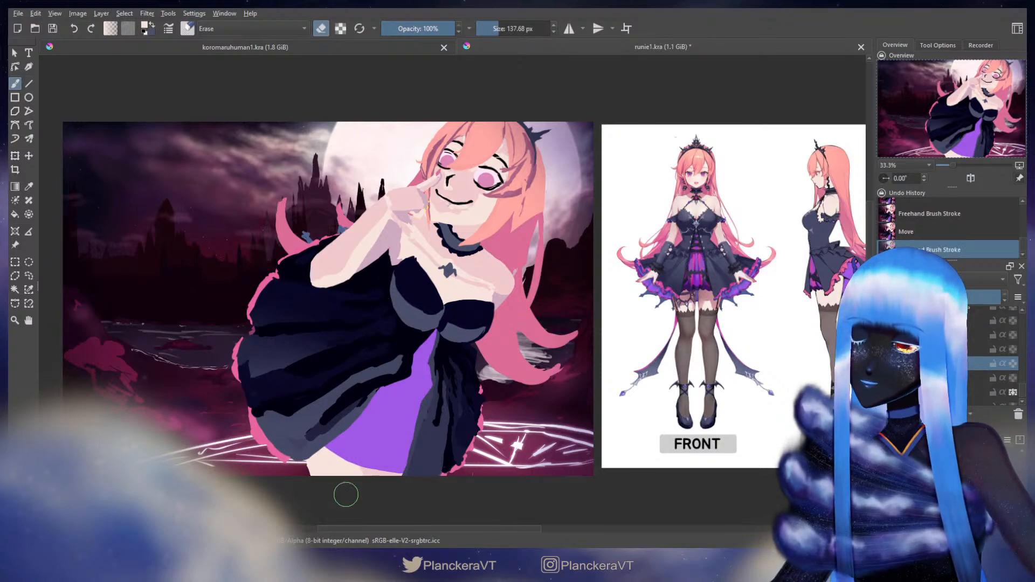
{"action": "key", "text": "e"}
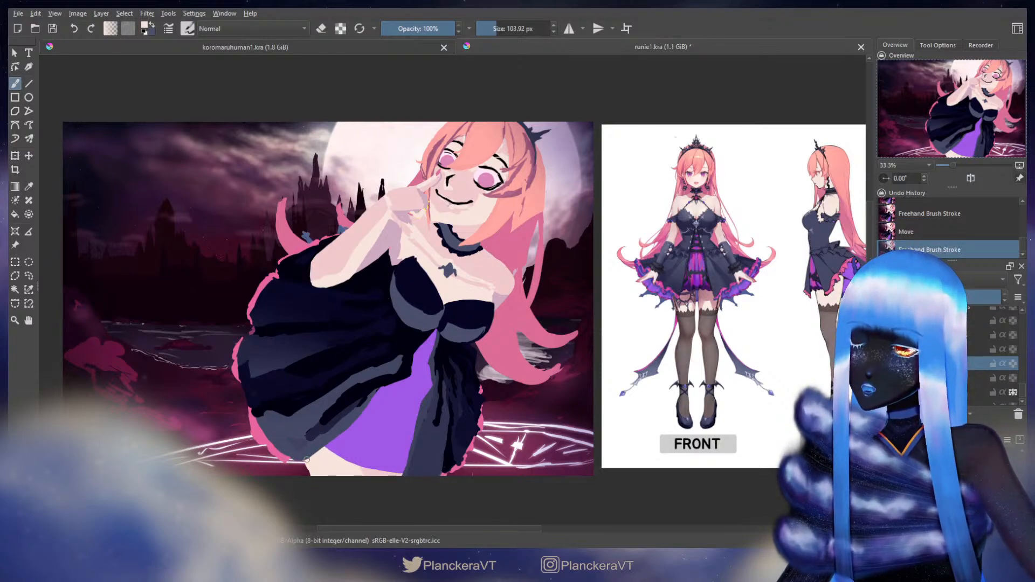
Switch to the bodice layer and trim the waist edge under the bust with an eraser of about 65 px.
{"action": "left_click_drag", "start_coordinate": [556, 336], "coordinate": [521, 335]}
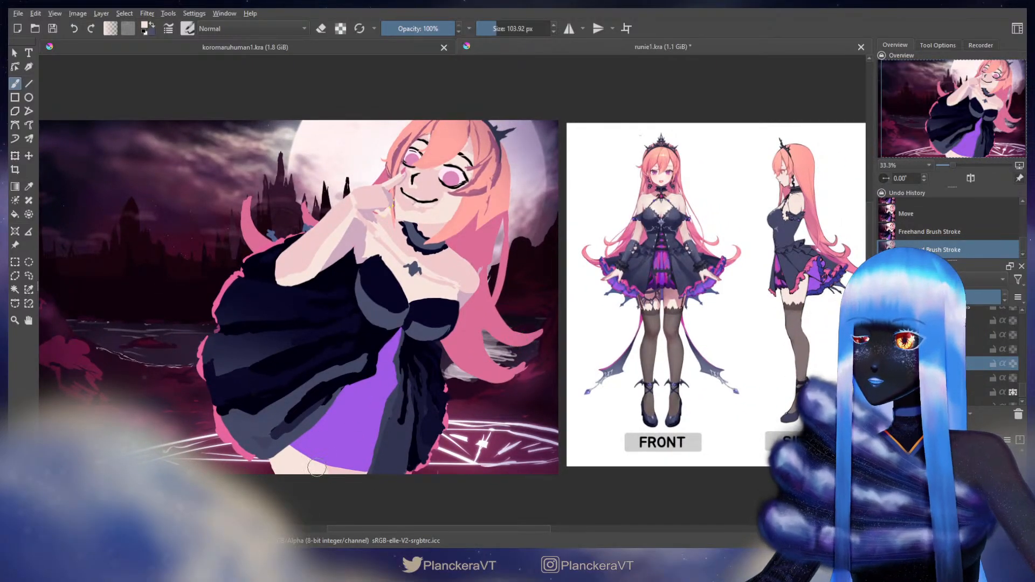
{"action": "left_click_drag", "start_coordinate": [556, 319], "coordinate": [572, 328]}
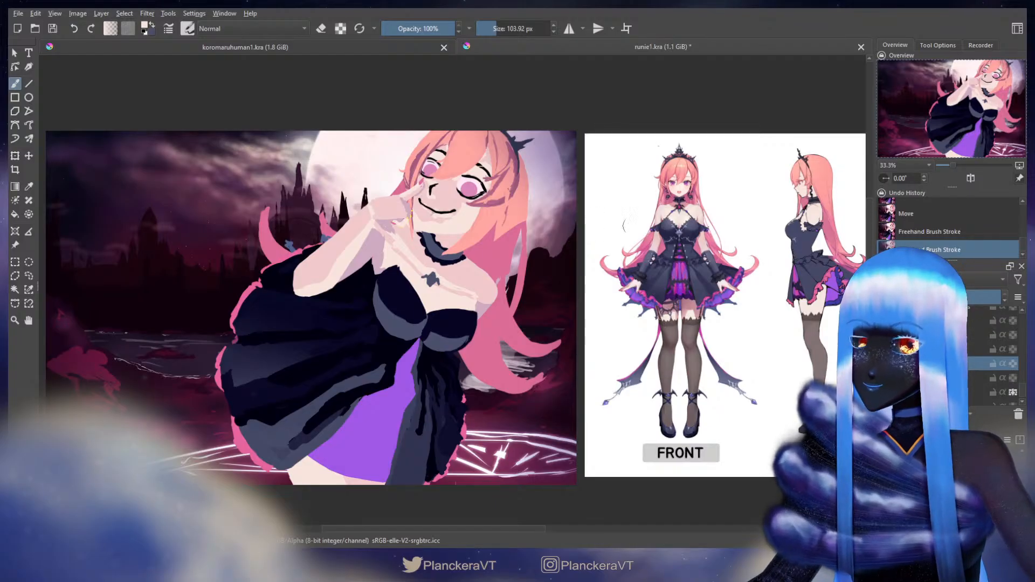
{"action": "left_click_drag", "start_coordinate": [1020, 394], "coordinate": [1021, 381]}
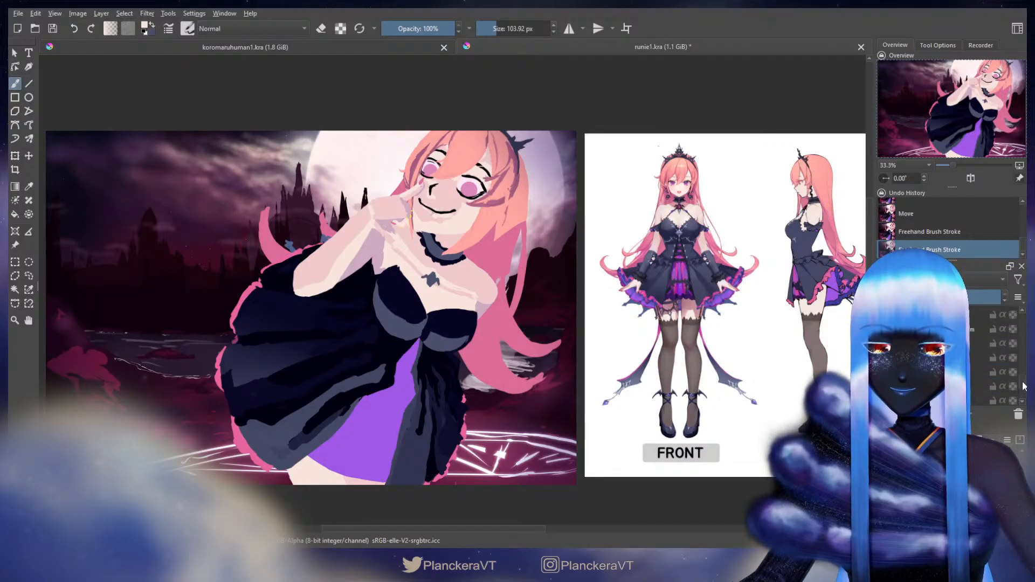
{"action": "left_click", "coordinate": [973, 331]}
{"action": "key", "text": "e"}
{"action": "left_click_drag", "start_coordinate": [425, 348], "coordinate": [405, 342], "text": "shift"}
{"action": "left_click", "coordinate": [405, 343]}
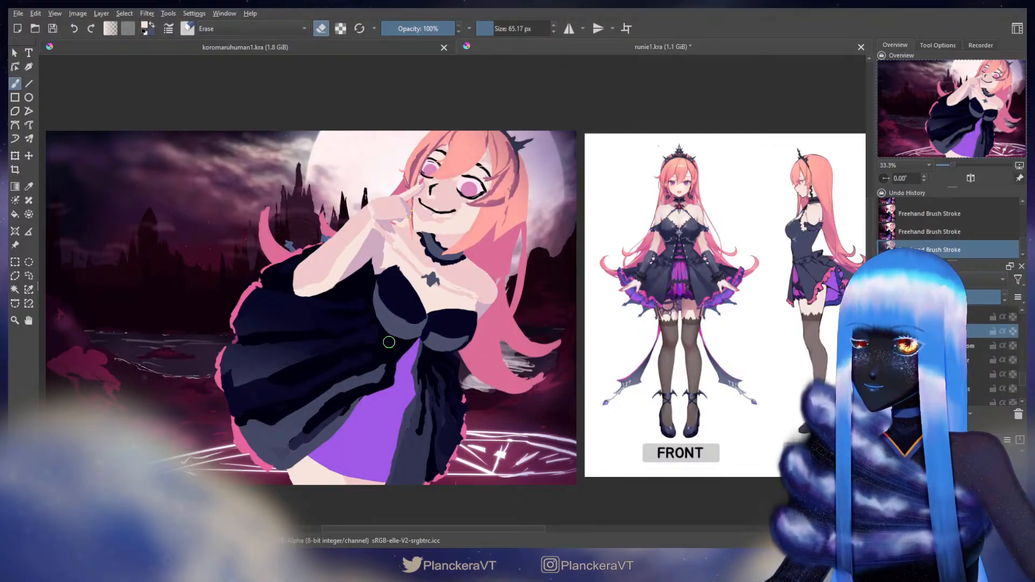
Refine the bodice's side outline below the raised arm, alternating dark blue-grey brush strokes with fine erasing.
{"action": "key", "text": "e"}
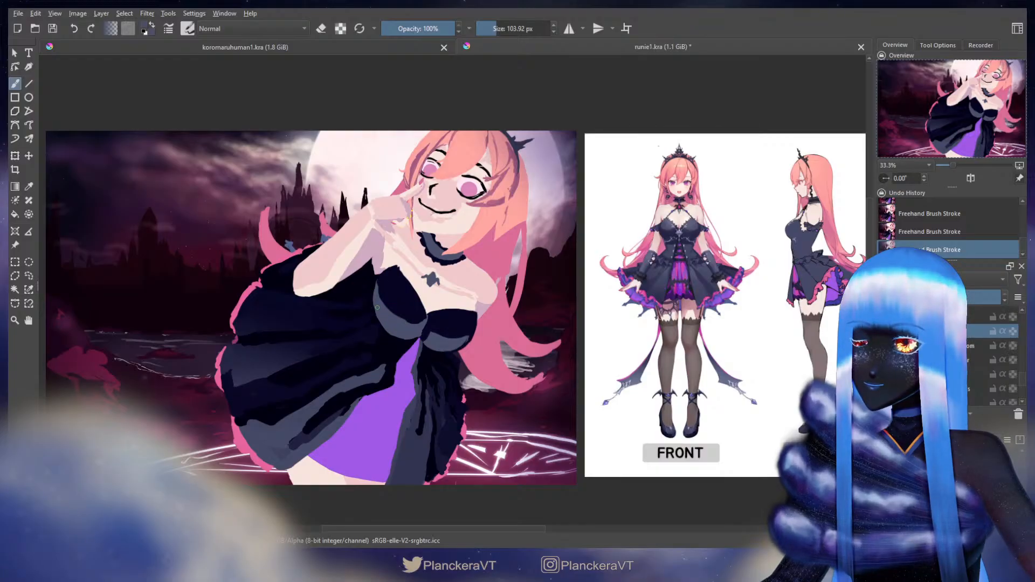
{"action": "key", "text": "e"}
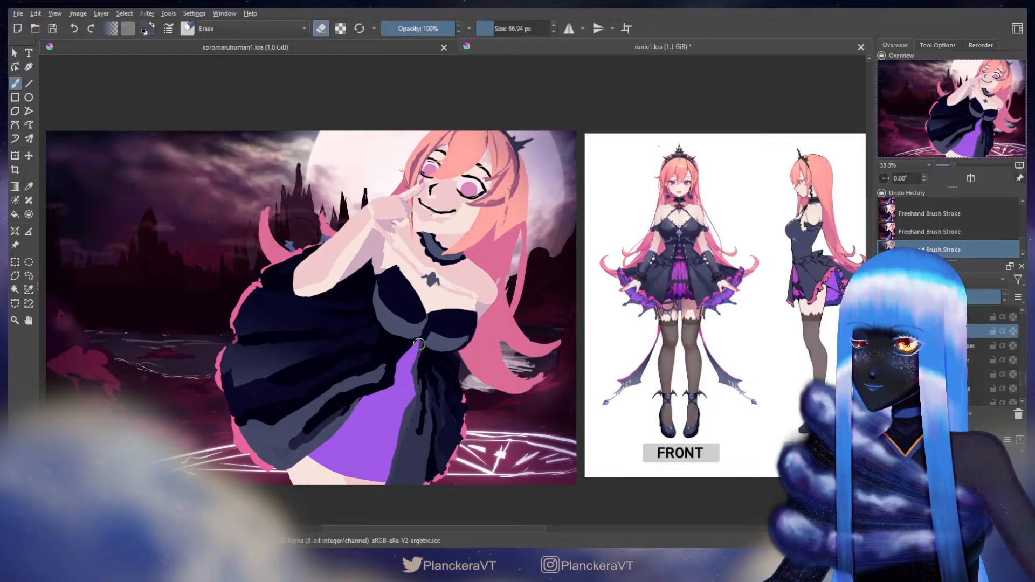
{"action": "key", "text": "e"}
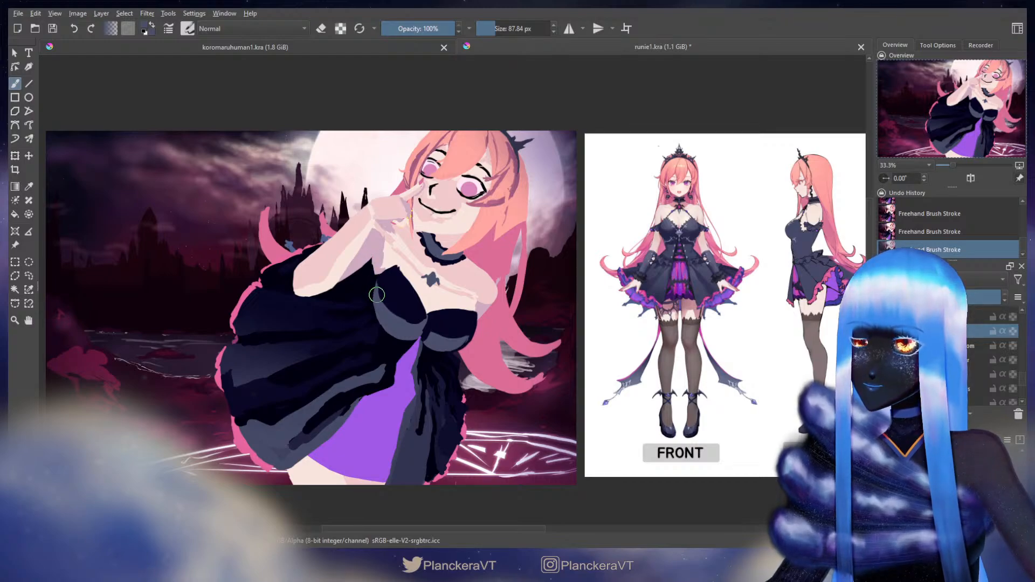
{"action": "key", "text": "e"}
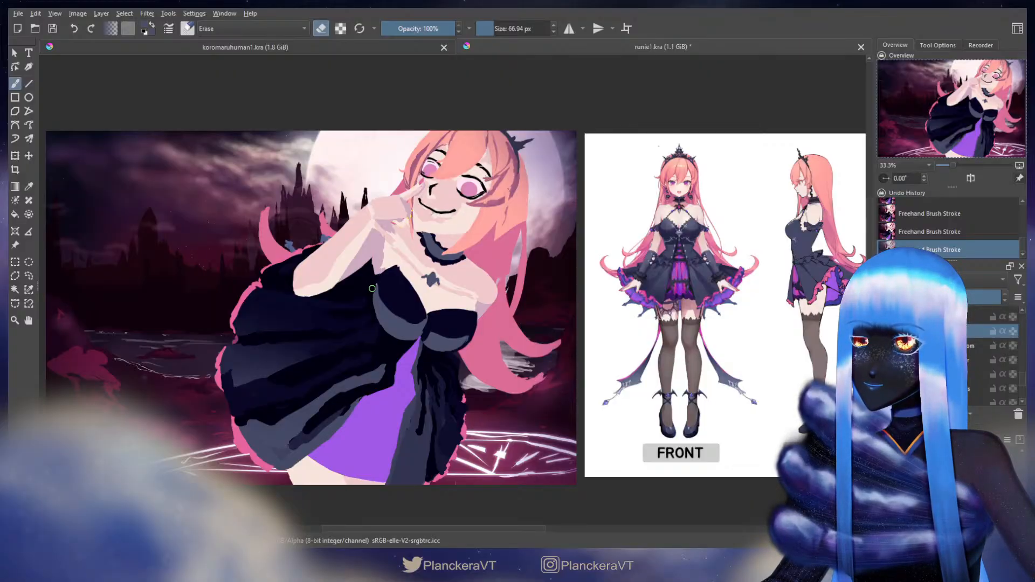
{"action": "key", "text": "e"}
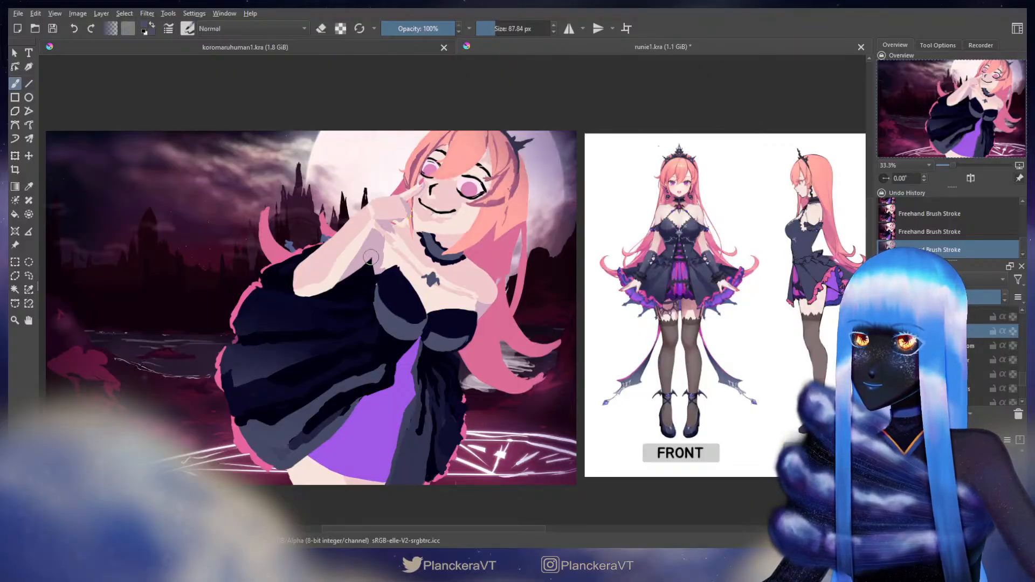
{"action": "key", "text": "e"}
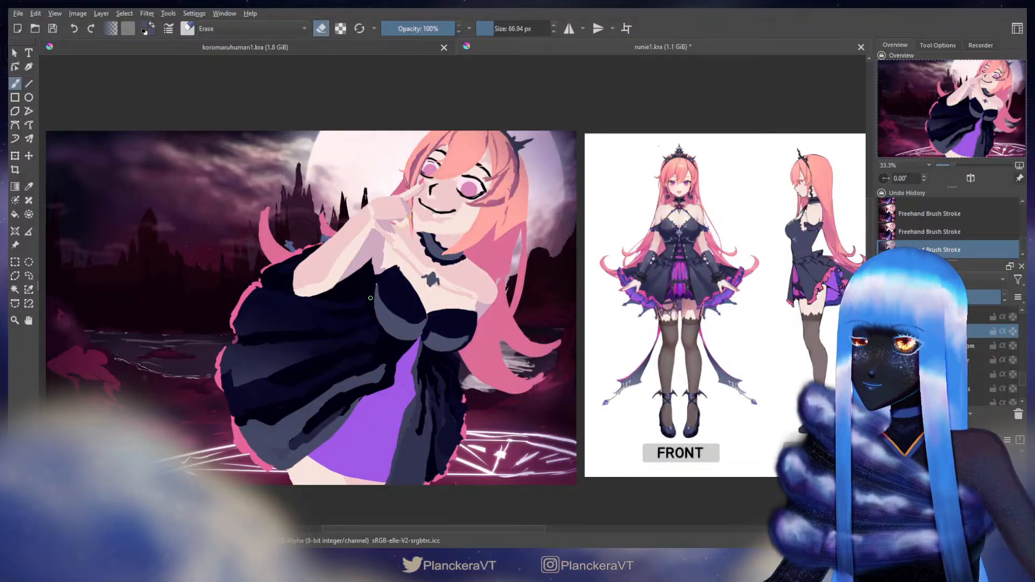
{"action": "key", "text": "e"}
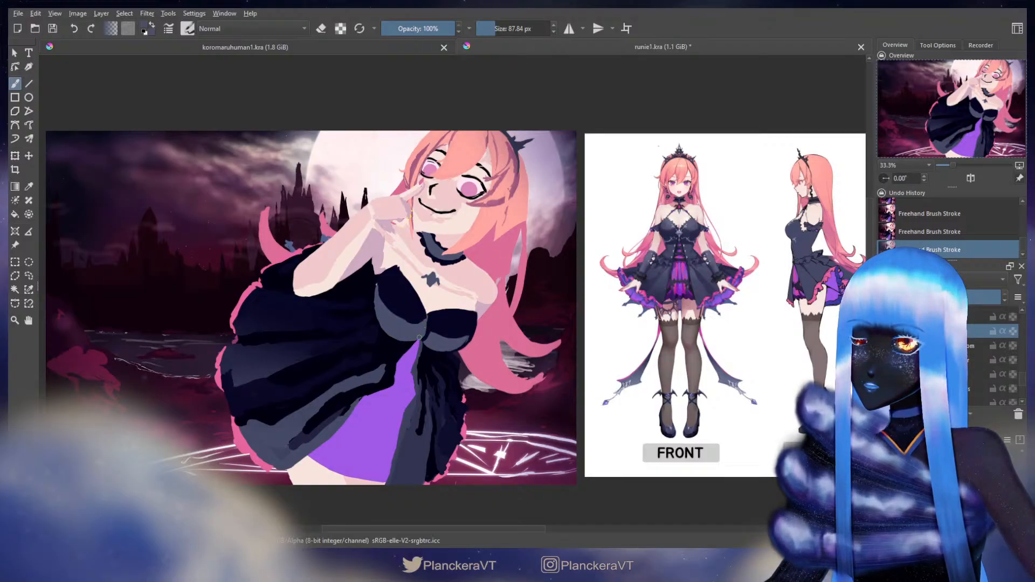
Touch up the join between the two bodice cups with colours sampled from the dress, and trim the waist beside it.
{"action": "key", "text": "ctrl+z"}
{"action": "key", "text": "ctrl+shift+z"}
{"action": "left_click", "coordinate": [430, 324], "text": "ctrl"}
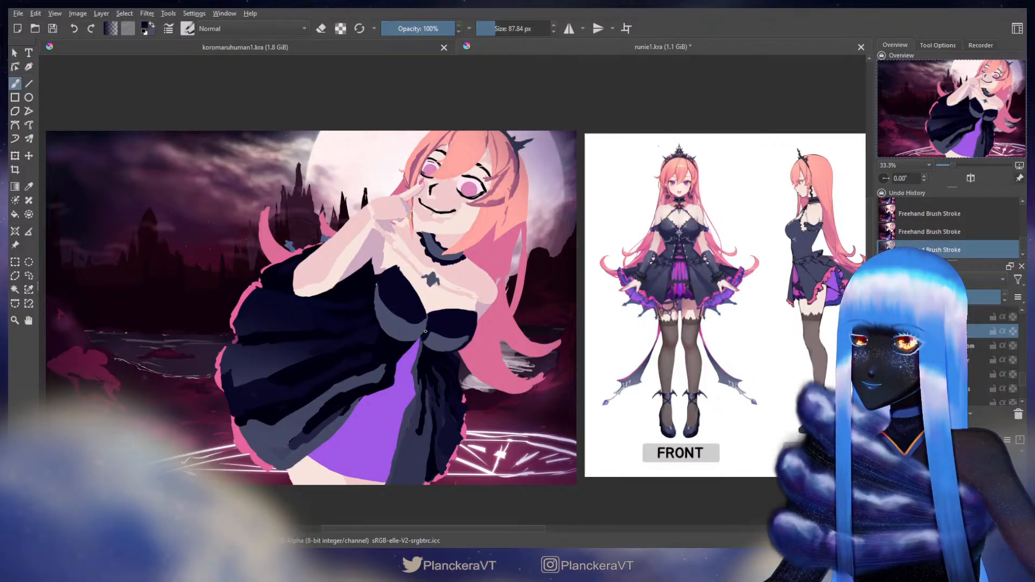
{"action": "left_click", "coordinate": [420, 334], "text": "ctrl"}
{"action": "key", "text": "ctrl+z"}
{"action": "key", "text": "ctrl+shift+z"}
{"action": "key", "text": "e"}
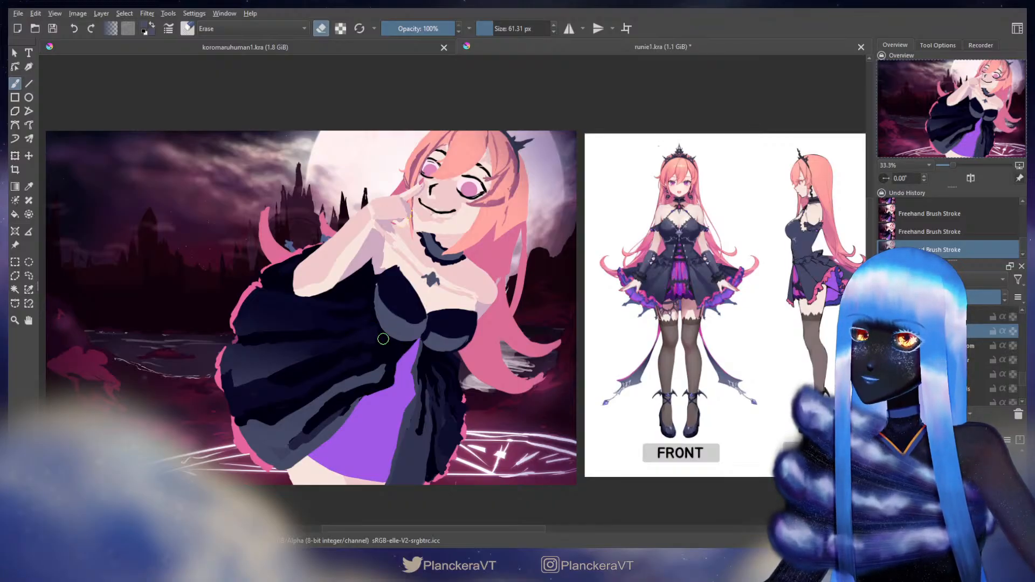
Paint sampled dark navy where the bodice cups meet and clean up the cups' lower edge with a small eraser.
{"action": "key", "text": "e"}
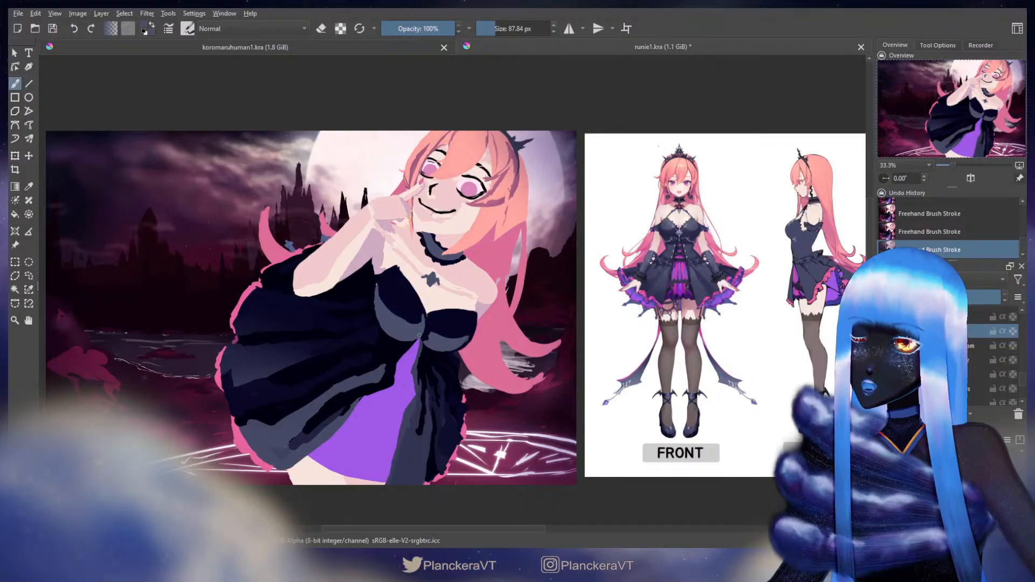
{"action": "left_click", "coordinate": [428, 321], "text": "ctrl"}
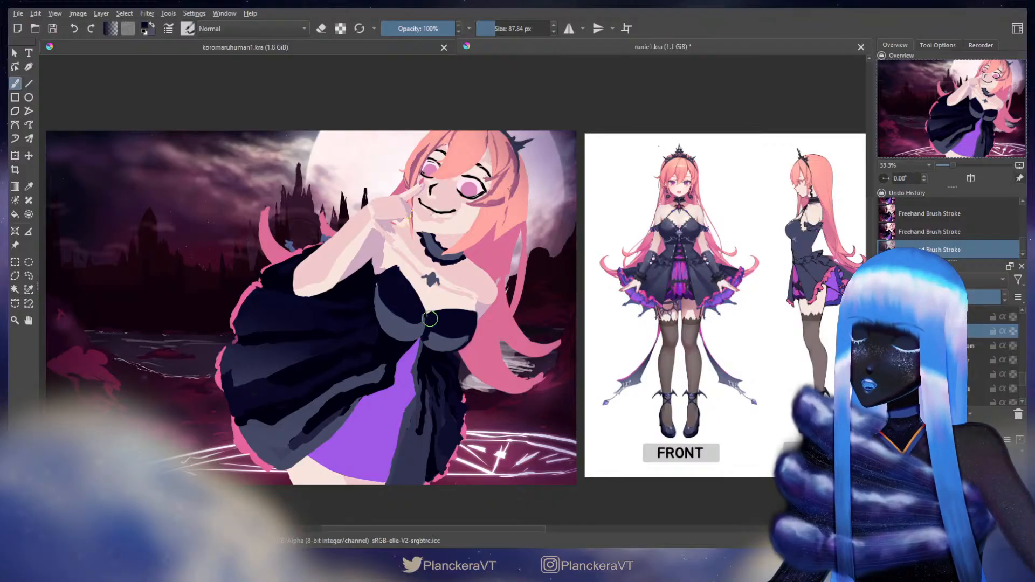
{"action": "key", "text": "e"}
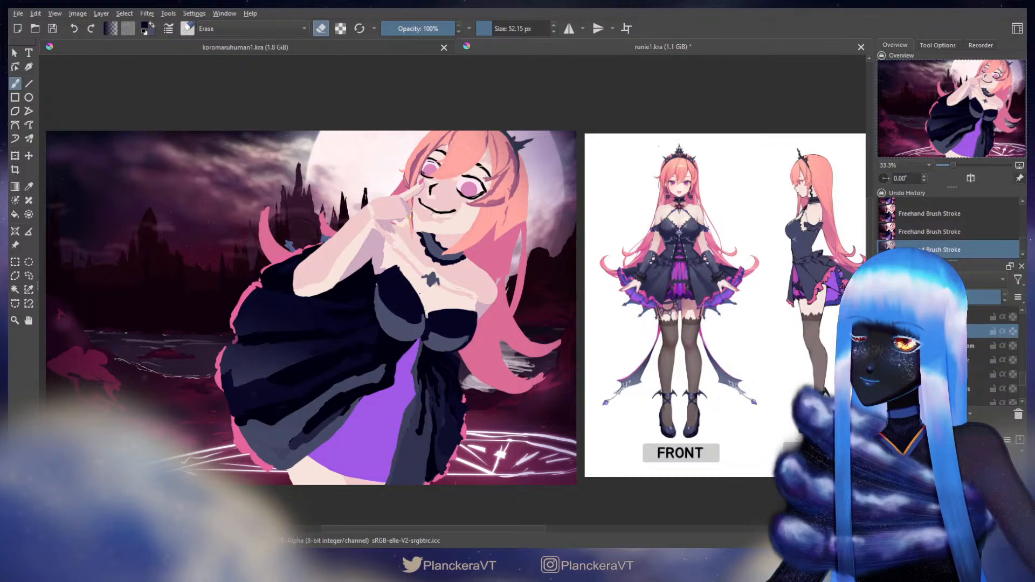
{"action": "key", "text": "e"}
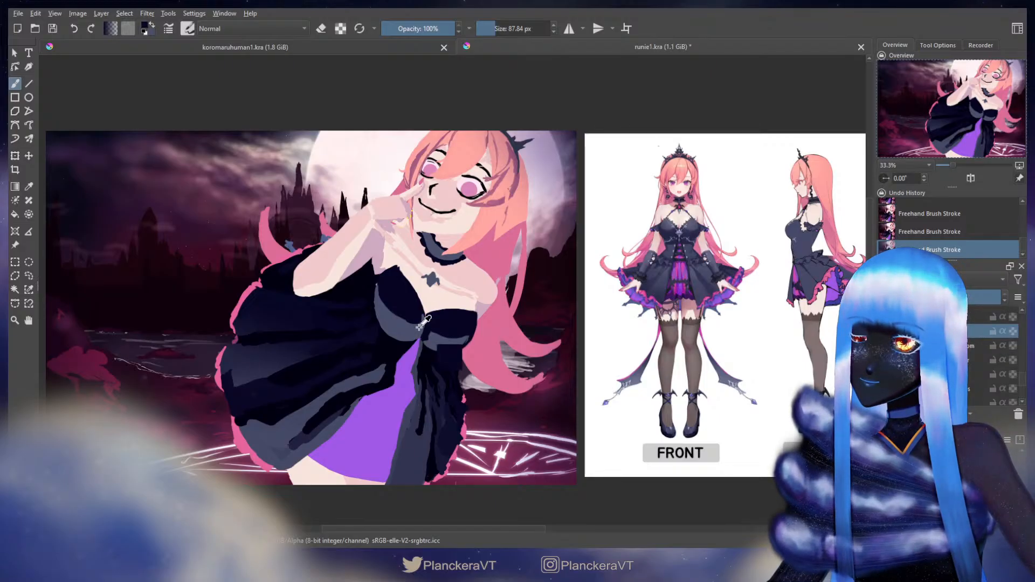
{"action": "key", "text": "e"}
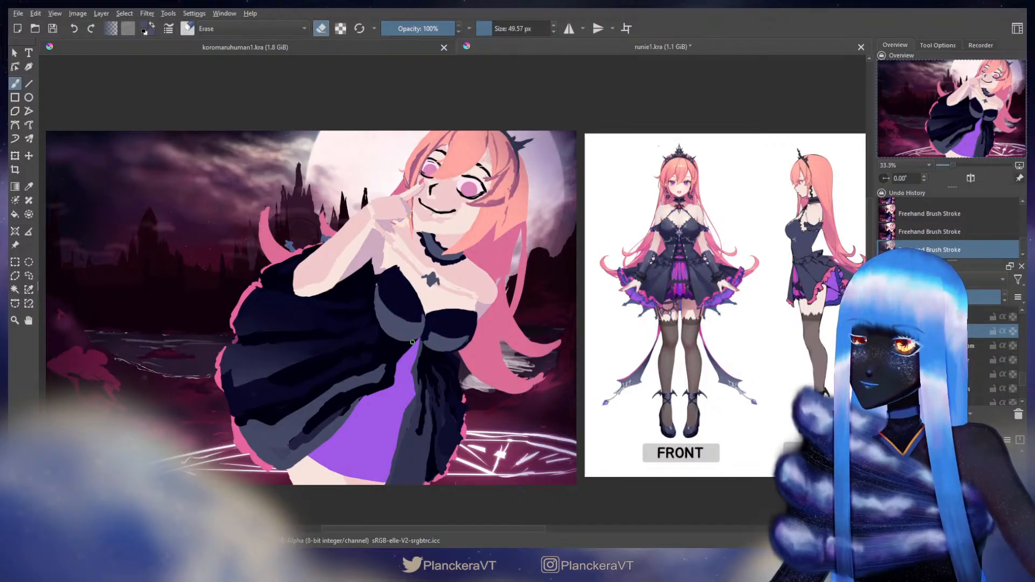
{"action": "key", "text": "e"}
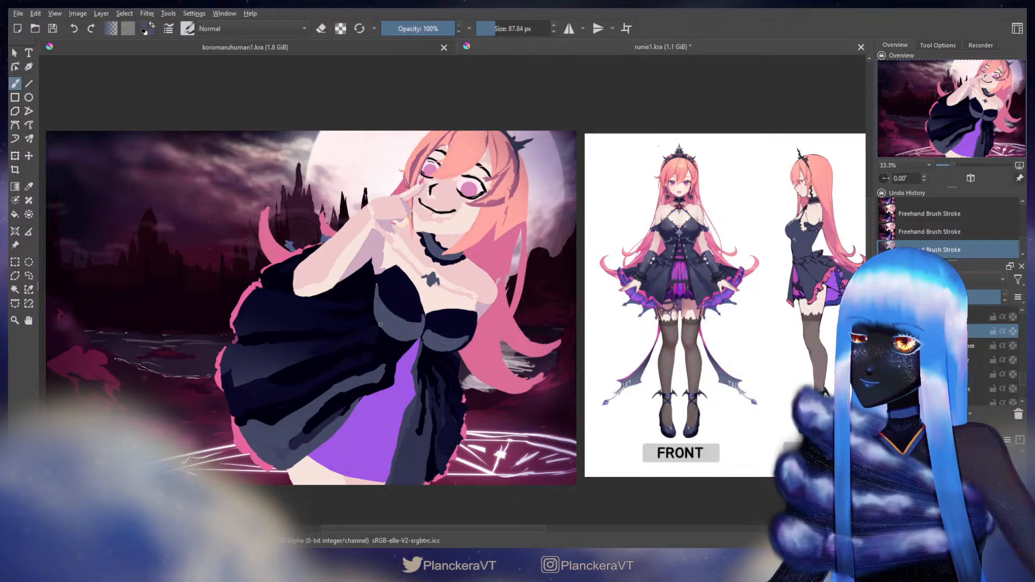
{"action": "key", "text": "e"}
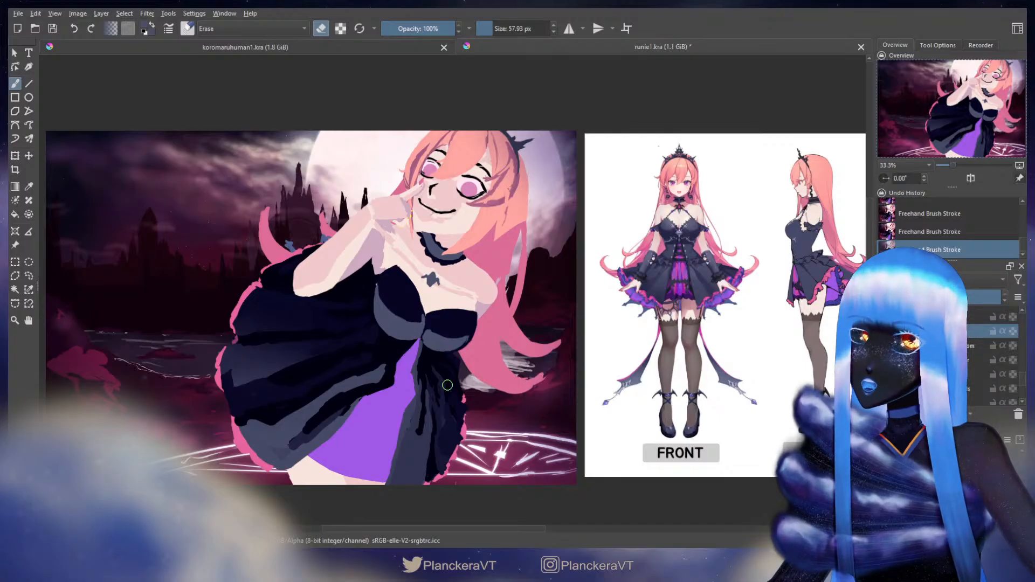
{"action": "key", "text": "e"}
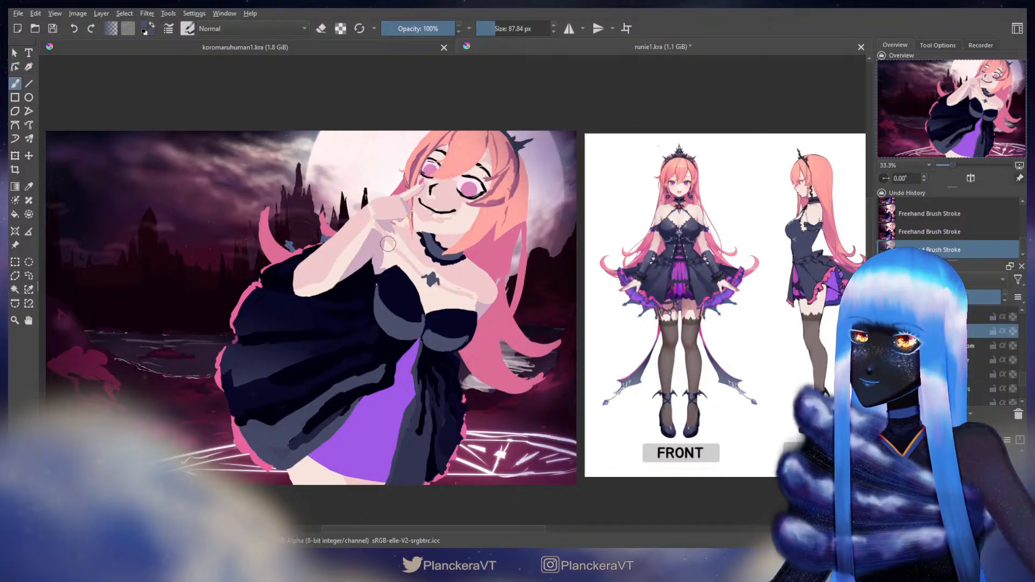
Trim the outer edge of the bodice cup beside the raised arm and paint over its top with sampled navy.
{"action": "key", "text": "bracketleft"}
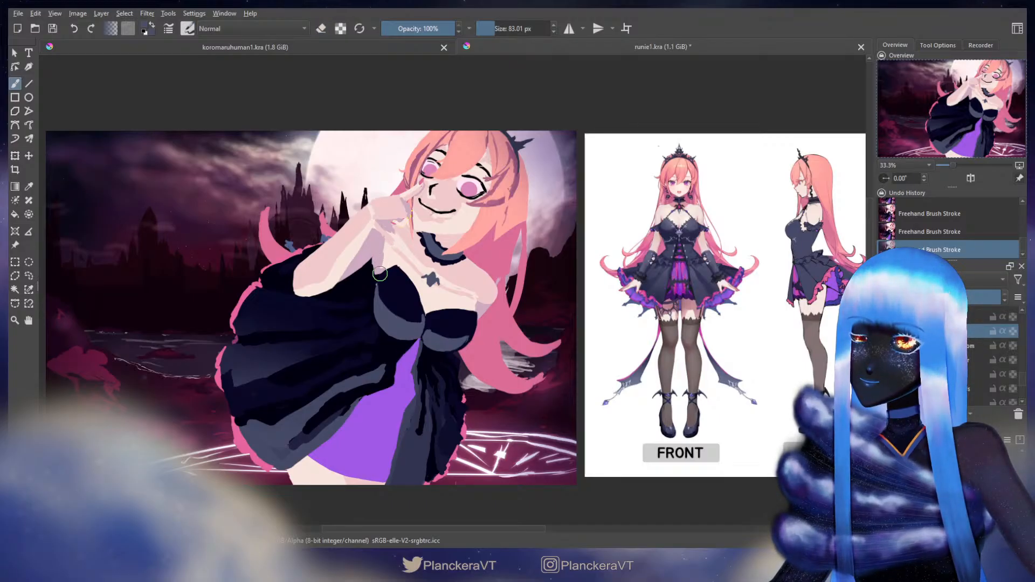
{"action": "key", "text": "e"}
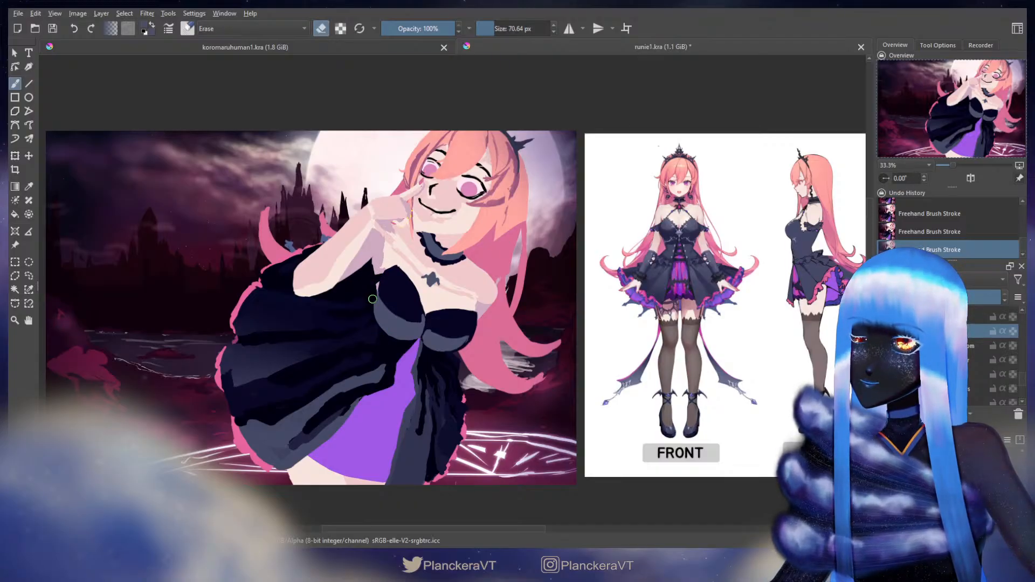
{"action": "left_click_drag", "start_coordinate": [372, 309], "coordinate": [378, 281]}
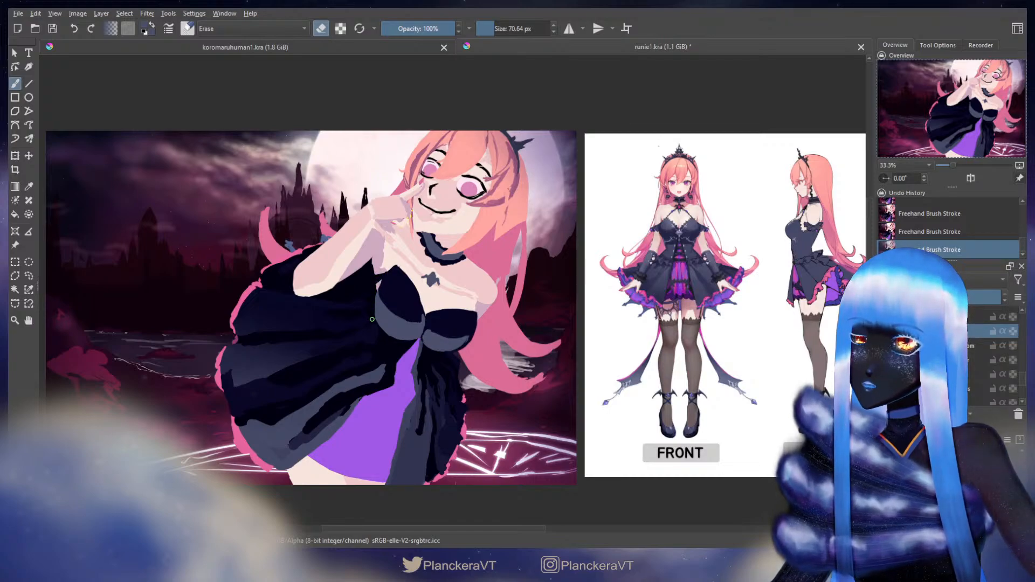
{"action": "key", "text": "e"}
{"action": "left_click", "coordinate": [409, 291], "text": "ctrl"}
{"action": "left_click_drag", "start_coordinate": [409, 291], "coordinate": [411, 291]}
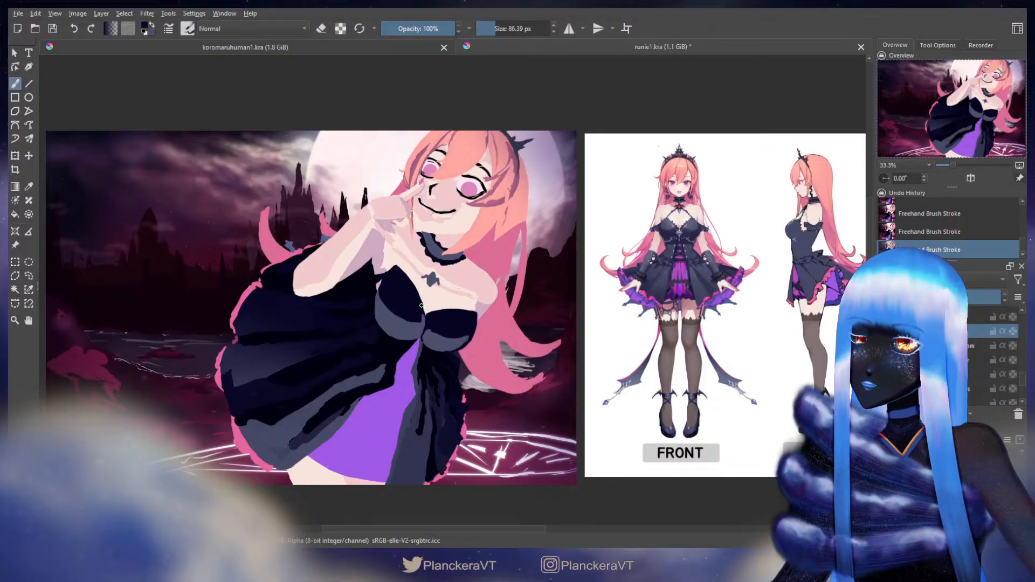
{"action": "key", "text": "e"}
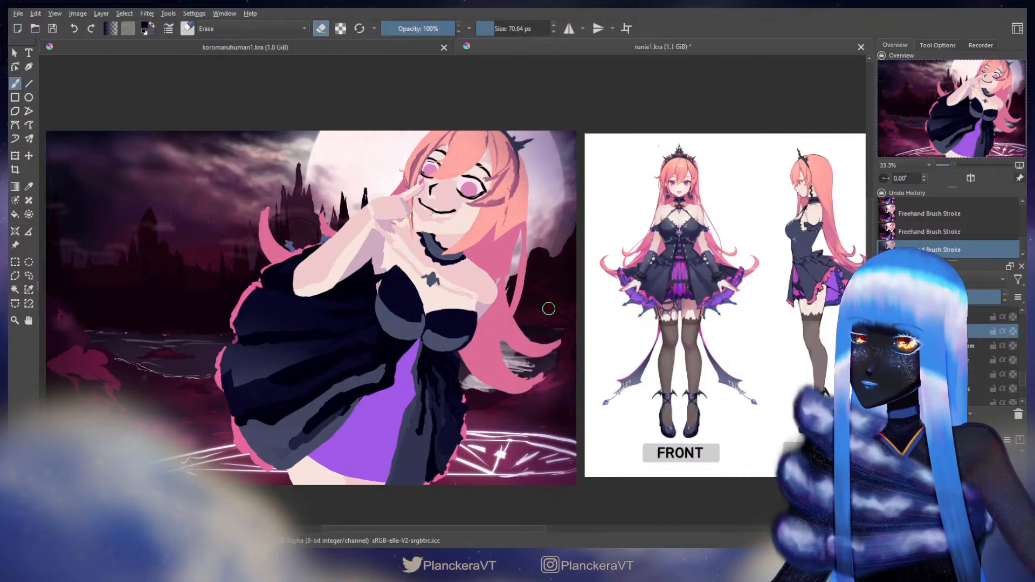
Mirror the canvas view and reshape a freehand selection of the bodice cup beside the raised arm with Transform.
{"action": "left_click", "coordinate": [970, 178]}
{"action": "mouse_move", "coordinate": [583, 307]}
{"action": "left_mouse_down"}
{"action": "mouse_move", "coordinate": [643, 300]}
{"action": "mouse_move", "coordinate": [674, 253]}
{"action": "left_mouse_up"}
{"action": "key", "text": "bracketleft"}
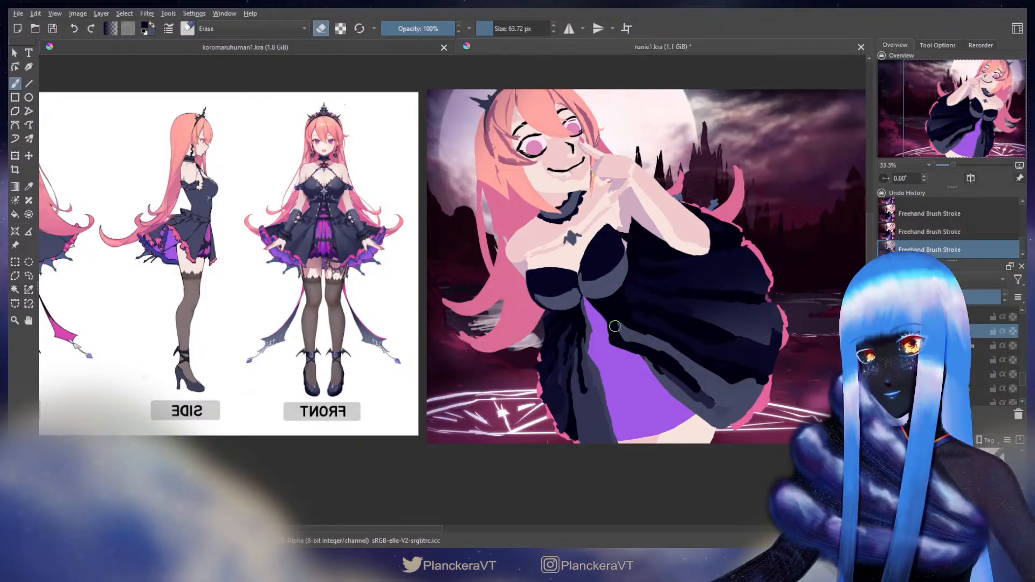
{"action": "key", "text": "e"}
{"action": "left_click", "coordinate": [29, 275]}
{"action": "mouse_move", "coordinate": [631, 229]}
{"action": "left_mouse_down"}
{"action": "mouse_move", "coordinate": [610, 210]}
{"action": "mouse_move", "coordinate": [585, 240]}
{"action": "mouse_move", "coordinate": [577, 276]}
{"action": "mouse_move", "coordinate": [581, 293]}
{"action": "mouse_move", "coordinate": [628, 301]}
{"action": "mouse_move", "coordinate": [632, 221]}
{"action": "mouse_move", "coordinate": [655, 311]}
{"action": "mouse_move", "coordinate": [635, 285]}
{"action": "mouse_move", "coordinate": [652, 309]}
{"action": "mouse_move", "coordinate": [637, 295]}
{"action": "mouse_move", "coordinate": [679, 278]}
{"action": "mouse_move", "coordinate": [630, 291]}
{"action": "left_mouse_up"}
{"action": "key", "text": "ctrl+t"}
{"action": "key", "text": "b"}
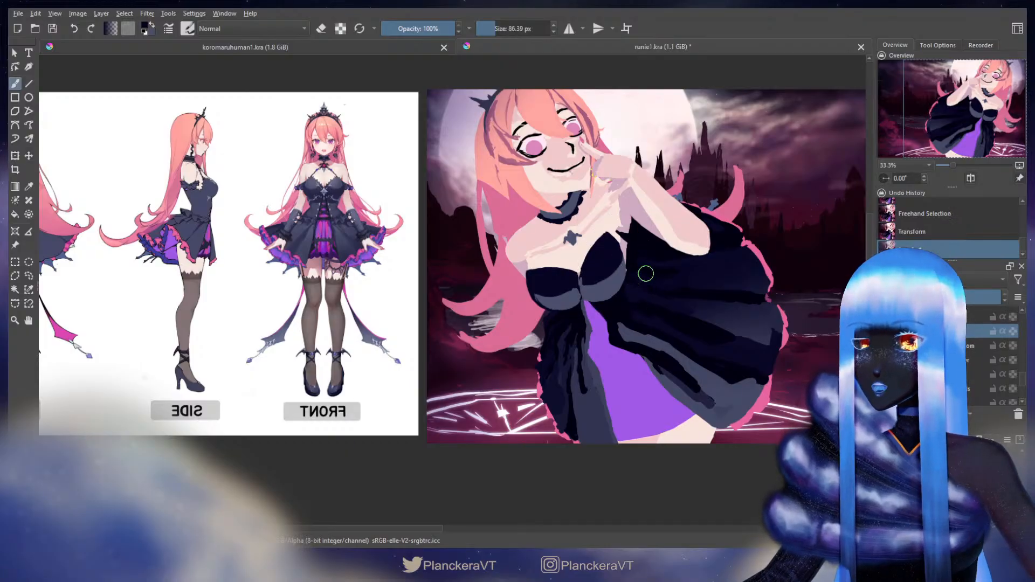
Readjust the bodice beside the raised arm with Transform and return to the brush.
{"action": "key", "text": "ctrl+t"}
{"action": "key", "text": "b"}
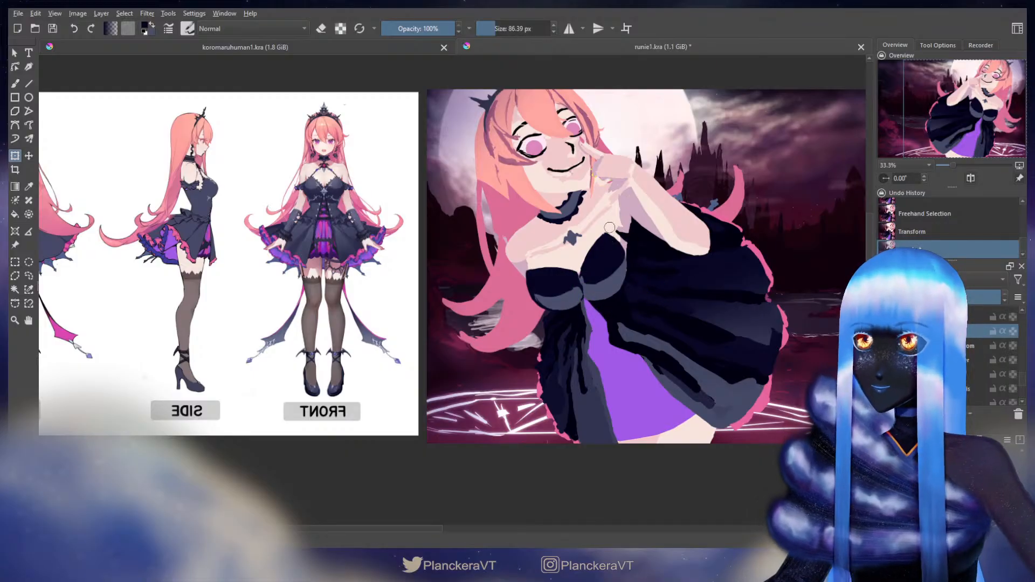
{"action": "key", "text": "b"}
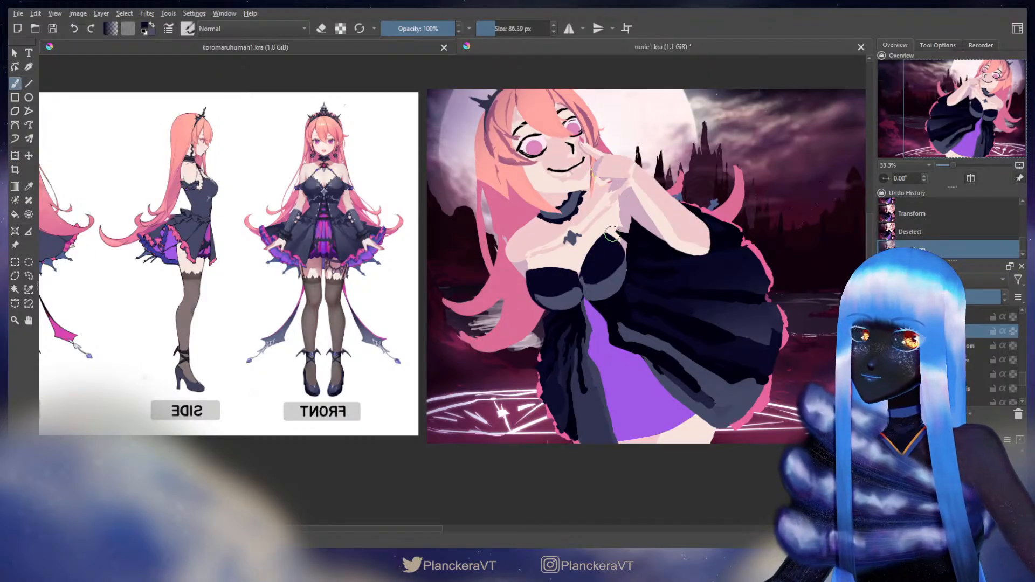
{"action": "key", "text": "ctrl+t"}
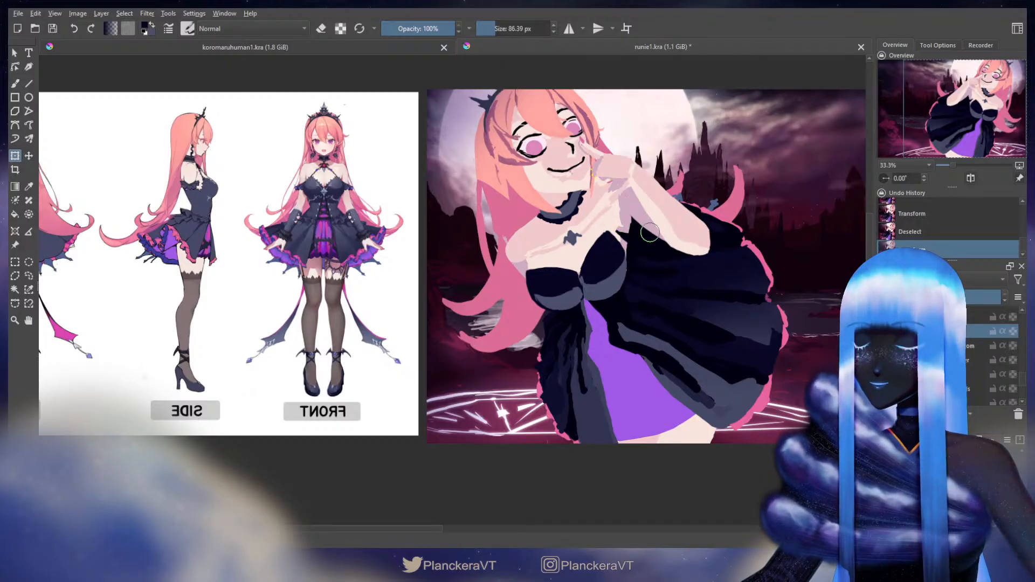
{"action": "key", "text": "b"}
Switch to the layer below the bodice, paint the area between the bodice cup and the raised arm, and trim its edge.
{"action": "left_click", "coordinate": [973, 346]}
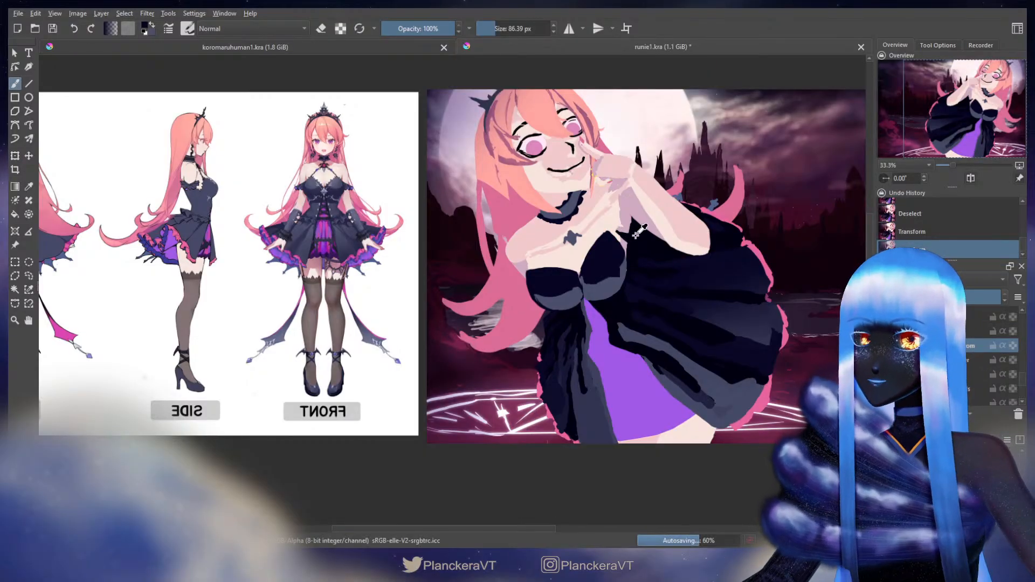
{"action": "mouse_move", "coordinate": [625, 247]}
{"action": "left_mouse_down"}
{"action": "mouse_move", "coordinate": [643, 260]}
{"action": "mouse_move", "coordinate": [622, 228]}
{"action": "left_mouse_up"}
{"action": "key", "text": "e"}
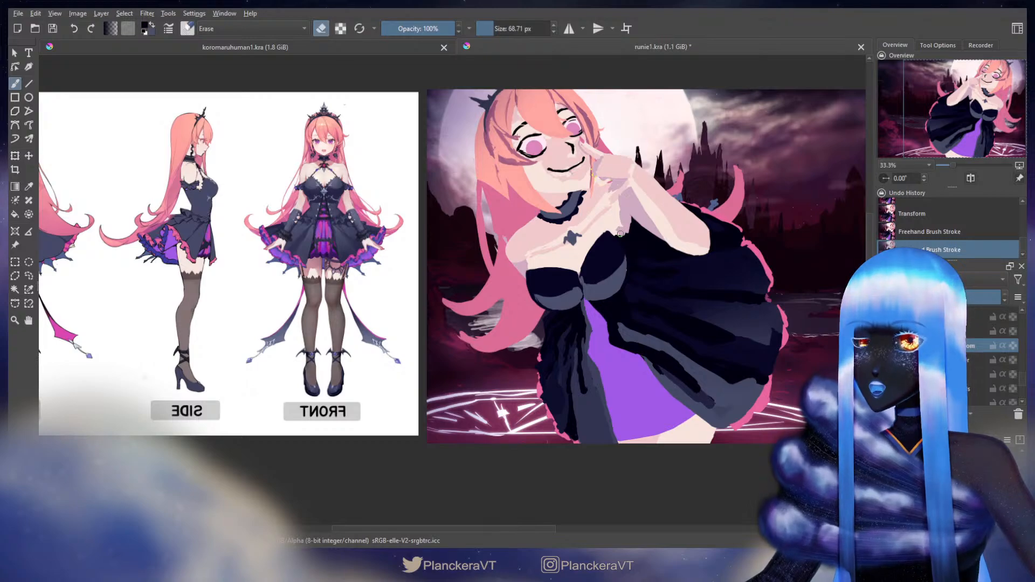
{"action": "key", "text": "e"}
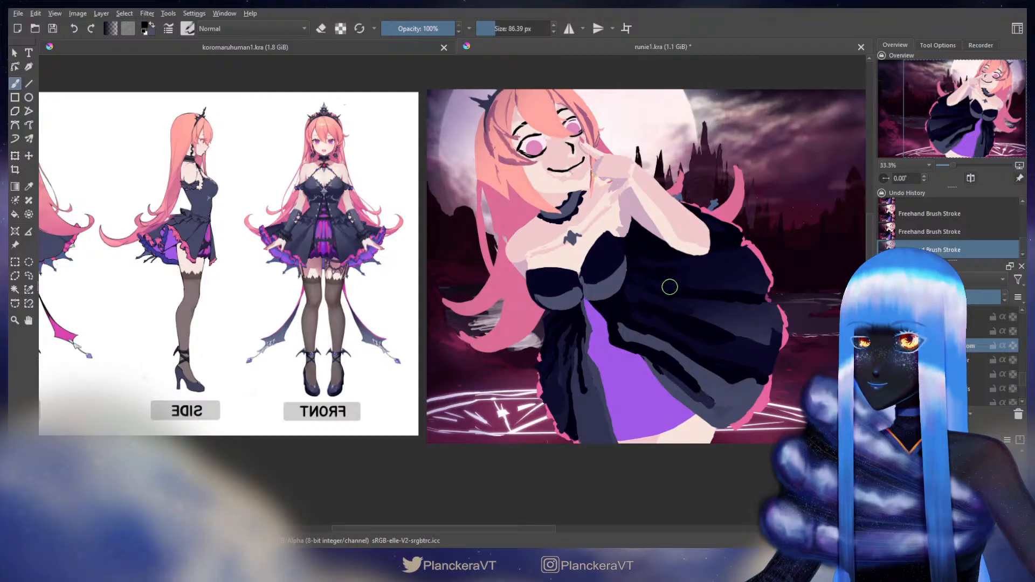
Mirror the canvas view back, undo the stray dark stroke on the chest, and reselect the bodice layer.
{"action": "left_click", "coordinate": [970, 178]}
{"action": "left_click_drag", "start_coordinate": [538, 288], "coordinate": [699, 304]}
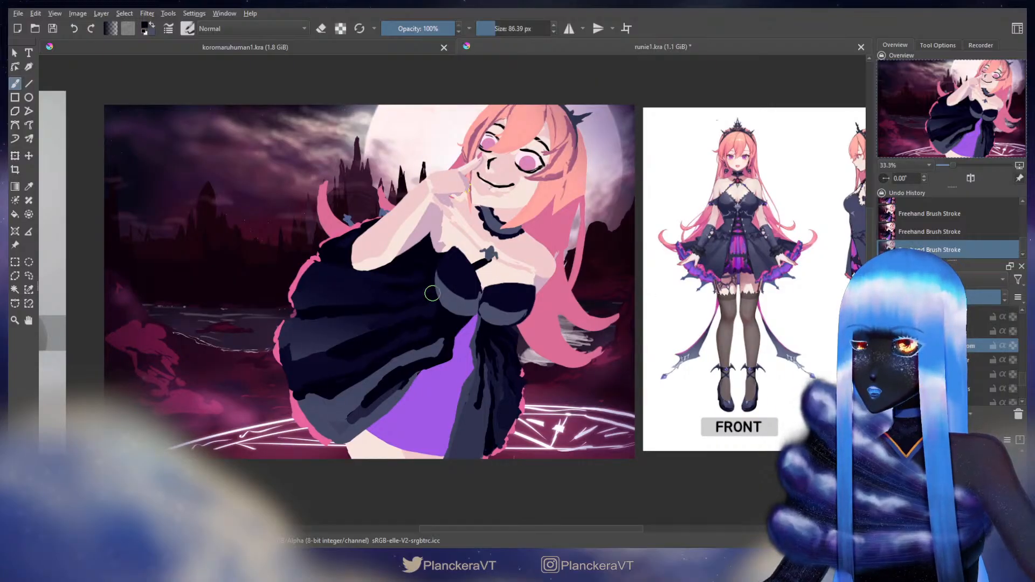
{"action": "key", "text": "ctrl+z"}
{"action": "left_click", "coordinate": [974, 335]}
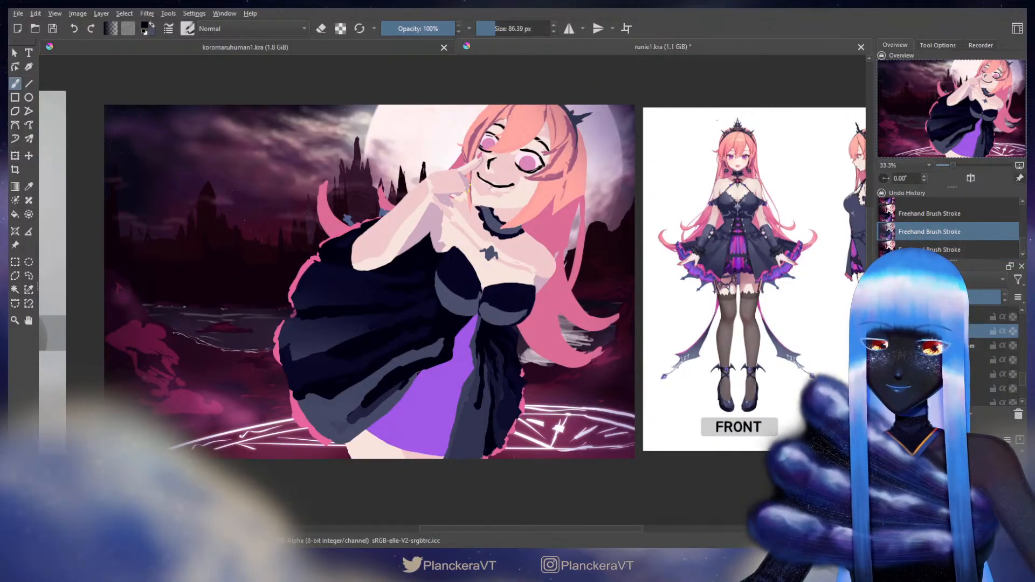
Sketch white guide lines and downward arrows over the bodice cups and undo them.
{"action": "key", "text": "x"}
{"action": "mouse_move", "coordinate": [490, 263]}
{"action": "left_mouse_down"}
{"action": "mouse_move", "coordinate": [442, 285]}
{"action": "mouse_move", "coordinate": [435, 275]}
{"action": "mouse_move", "coordinate": [431, 304]}
{"action": "left_mouse_up"}
{"action": "key", "text": "ctrl+z"}
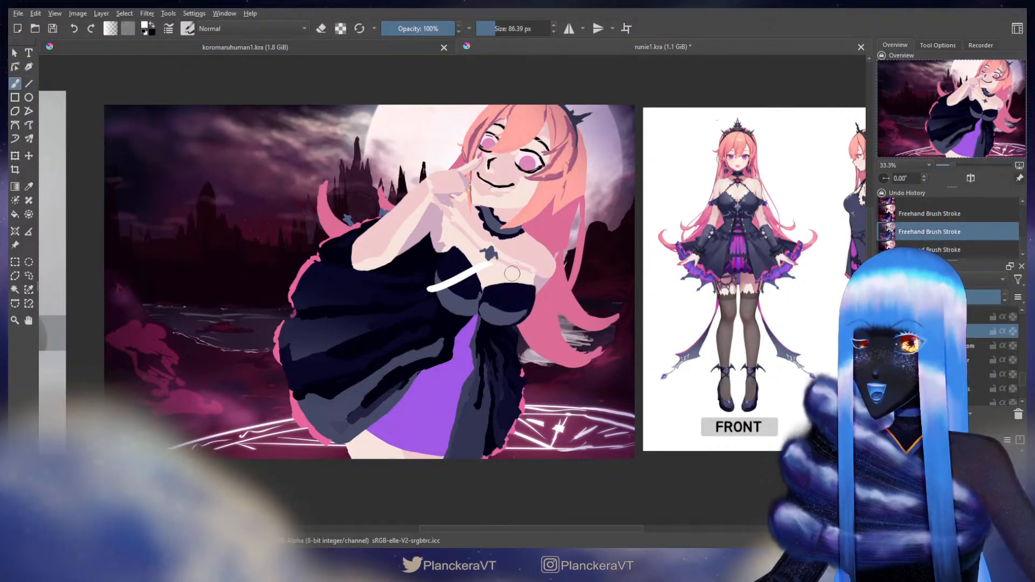
{"action": "key", "text": "ctrl+z"}
{"action": "left_click_drag", "start_coordinate": [509, 269], "coordinate": [526, 349]}
{"action": "mouse_move", "coordinate": [458, 231]}
{"action": "left_mouse_down"}
{"action": "mouse_move", "coordinate": [462, 305]}
{"action": "mouse_move", "coordinate": [479, 307]}
{"action": "left_mouse_up"}
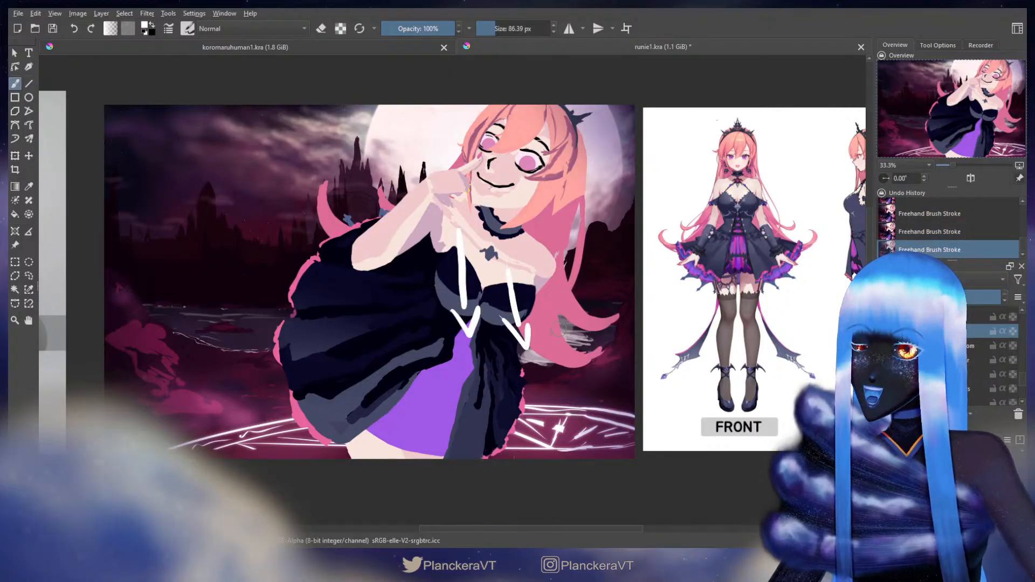
{"action": "key", "text": "ctrl+z"}
{"action": "key", "text": "ctrl+z"}
{"action": "mouse_move", "coordinate": [486, 253]}
{"action": "left_mouse_down"}
{"action": "mouse_move", "coordinate": [416, 291]}
{"action": "mouse_move", "coordinate": [414, 311]}
{"action": "left_mouse_up"}
{"action": "key", "text": "ctrl+z"}
{"action": "key", "text": "ctrl+z"}
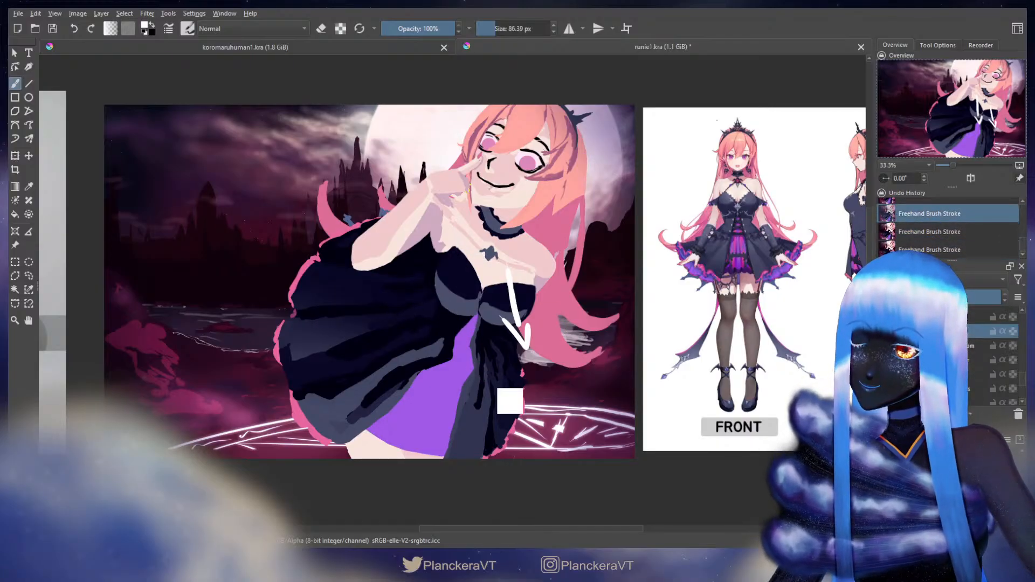
{"action": "key", "text": "ctrl+z"}
{"action": "key", "text": "ctrl+z"}
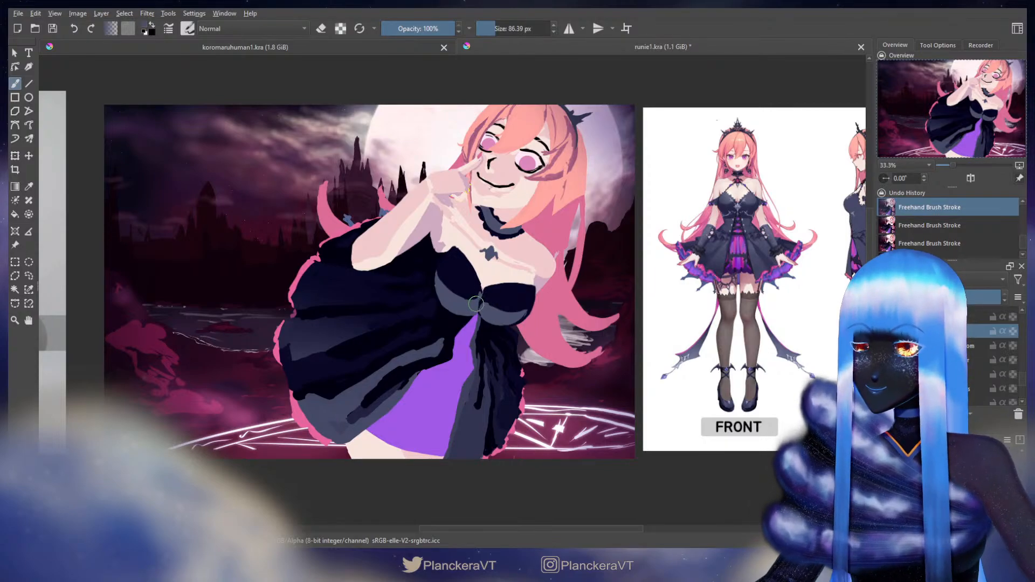
Touch up where the bodice cups meet with a 67.10 px brush and trim the cup edge beside the raised arm.
{"action": "key", "text": "bracketleft"}
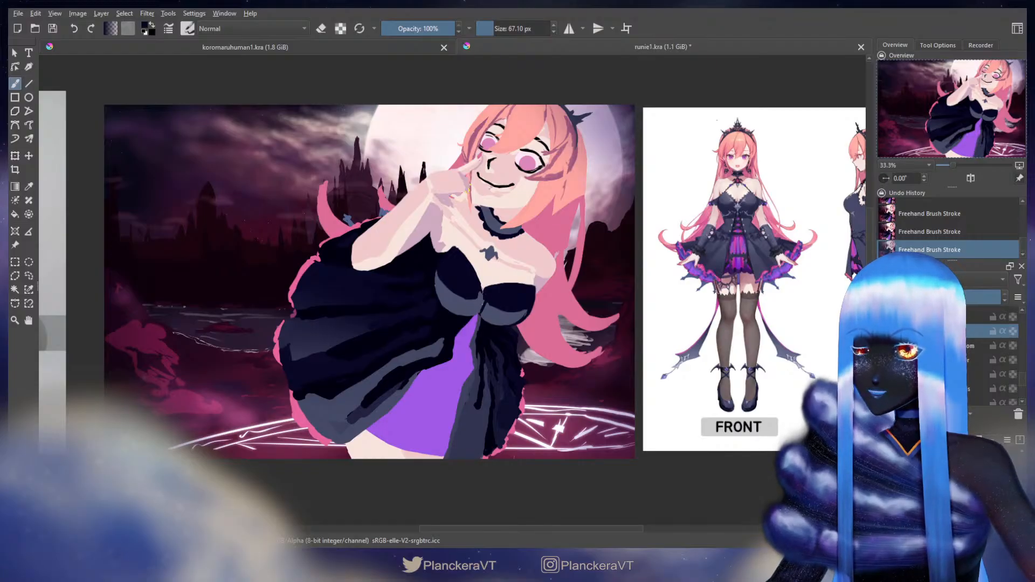
{"action": "key", "text": "e"}
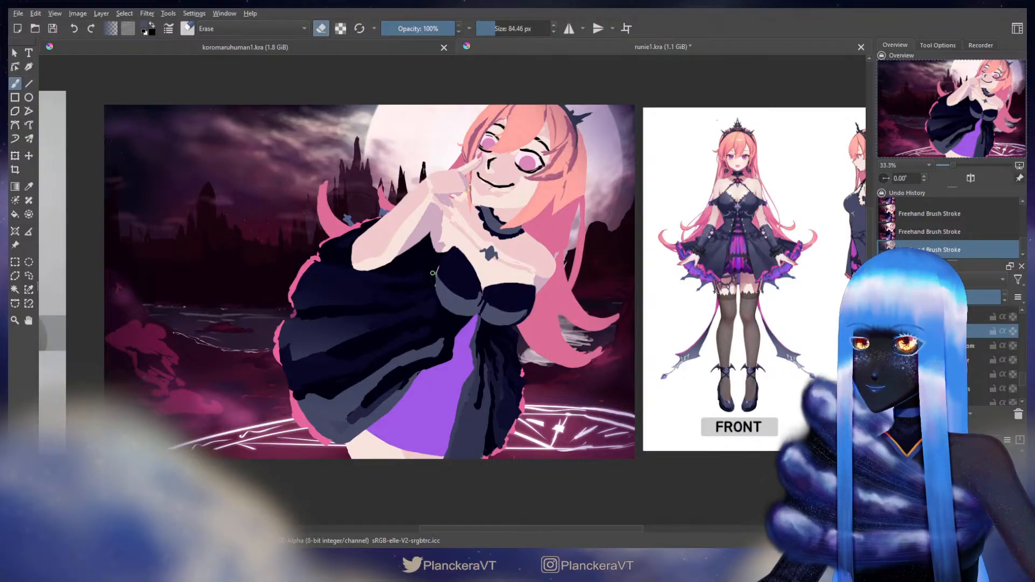
{"action": "key", "text": "e"}
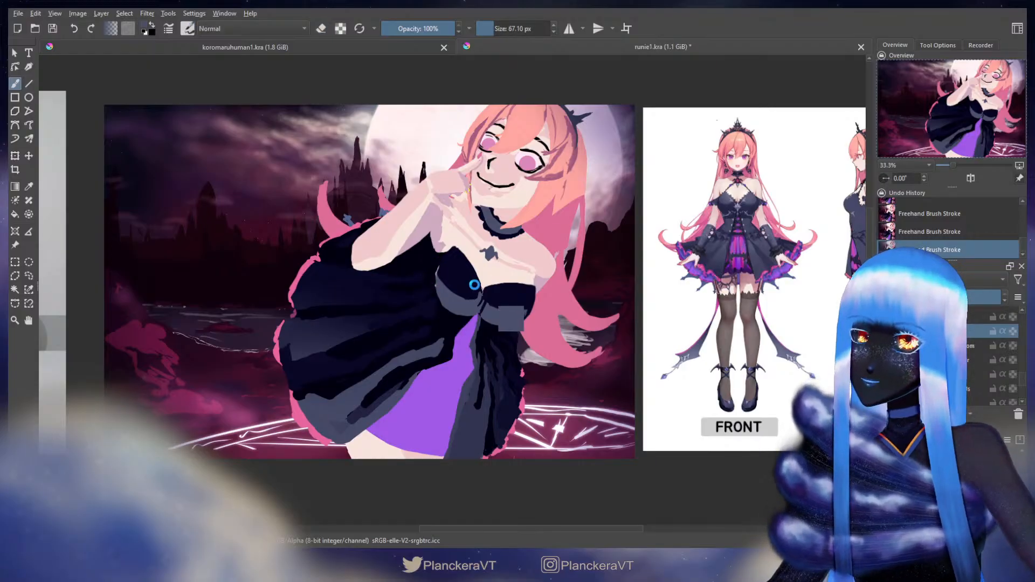
Try a blue guide stroke across the bodice on a new layer and undo it.
{"action": "key", "text": "ctrl+t"}
{"action": "key", "text": "b"}
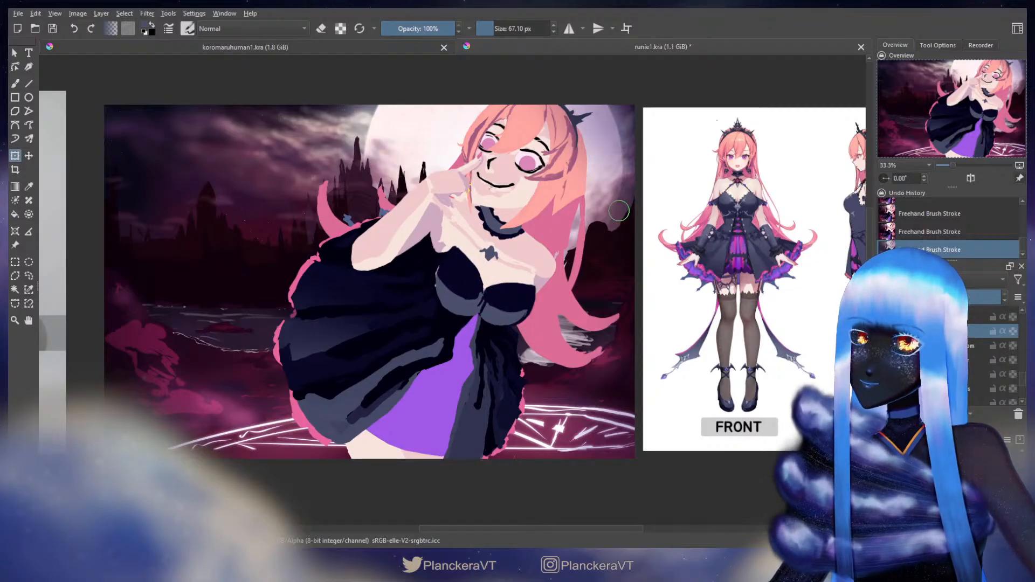
{"action": "key", "text": "b"}
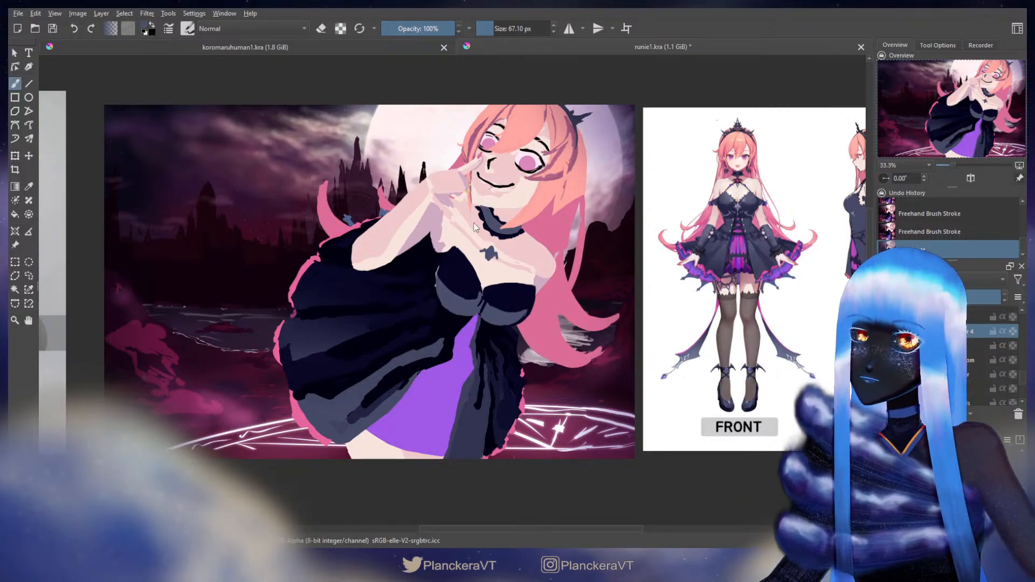
{"action": "left_click", "coordinate": [490, 254]}
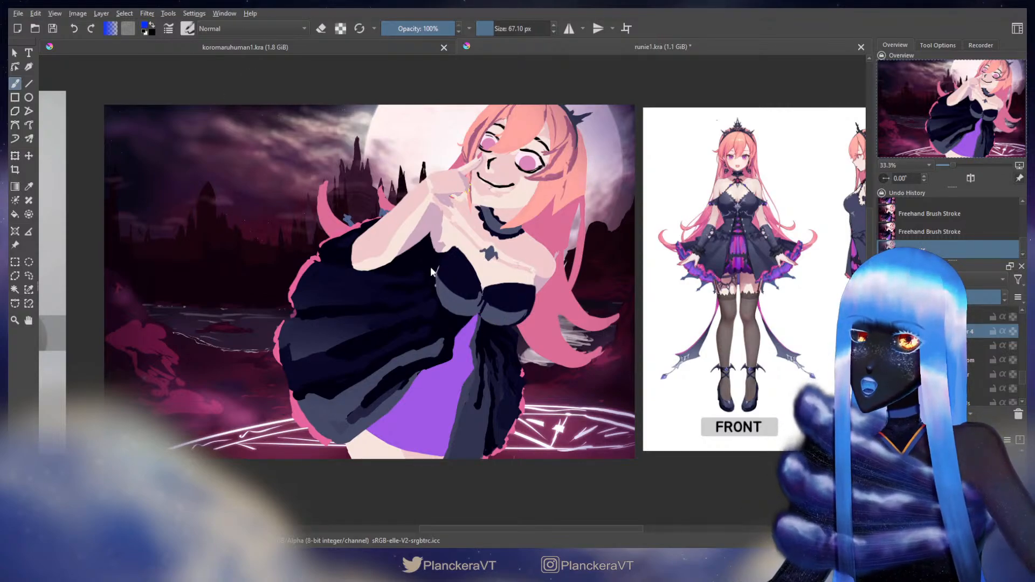
{"action": "left_click_drag", "start_coordinate": [468, 260], "coordinate": [518, 290]}
{"action": "key", "text": "ctrl+z"}
{"action": "key", "text": "ctrl+z"}
Add a new paint layer and draw slanted magenta guide lines above and below the bodice cups.
{"action": "left_click", "coordinate": [447, 241]}
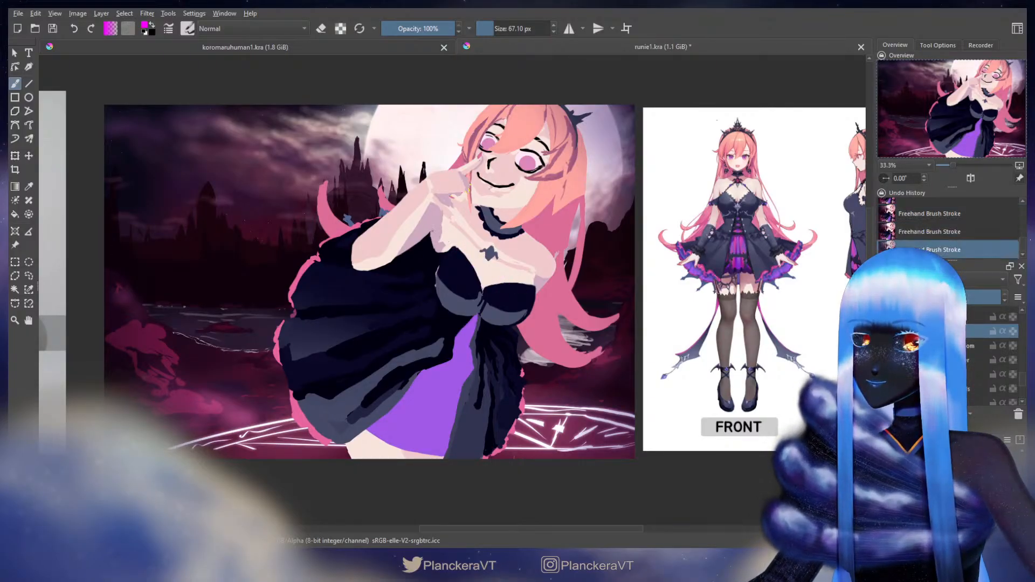
{"action": "key", "text": "ctrl+z"}
{"action": "key", "text": "Insert"}
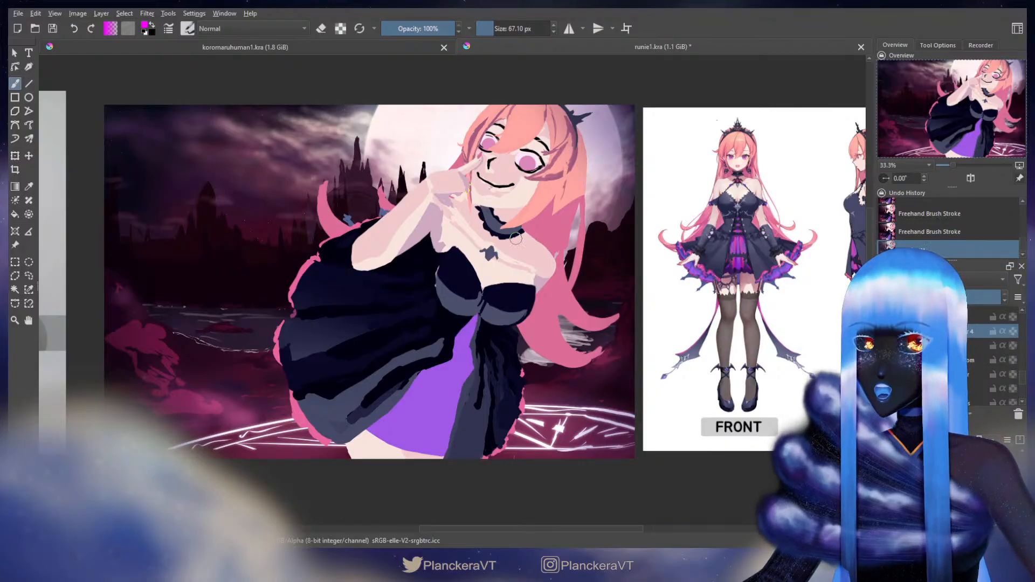
{"action": "left_click_drag", "start_coordinate": [461, 248], "coordinate": [540, 287]}
{"action": "left_click_drag", "start_coordinate": [406, 266], "coordinate": [501, 325]}
{"action": "key", "text": "ctrl+z"}
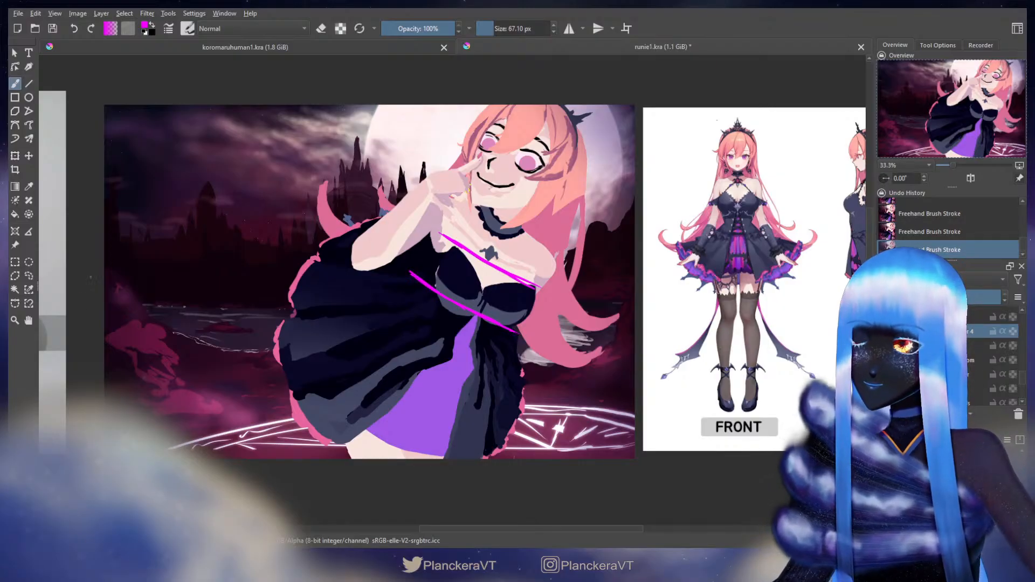
Select the lower magenta guide line freehand, move it slightly, and deselect it.
{"action": "left_click", "coordinate": [29, 275]}
{"action": "mouse_move", "coordinate": [411, 252]}
{"action": "left_mouse_down"}
{"action": "mouse_move", "coordinate": [391, 283]}
{"action": "mouse_move", "coordinate": [486, 365]}
{"action": "mouse_move", "coordinate": [557, 351]}
{"action": "left_mouse_up"}
{"action": "key", "text": "t"}
{"action": "key", "text": "b"}
{"action": "key", "text": "ctrl+shift+a"}
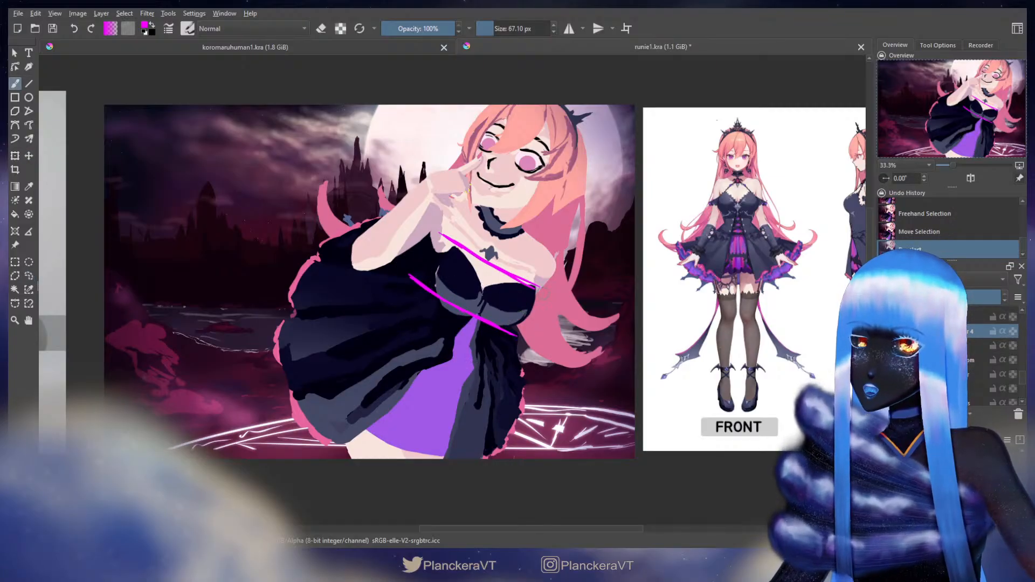
Draw a magenta middle line and connecting end lines to turn the guides into a box around the bodice cups.
{"action": "left_click_drag", "start_coordinate": [532, 312], "coordinate": [516, 334]}
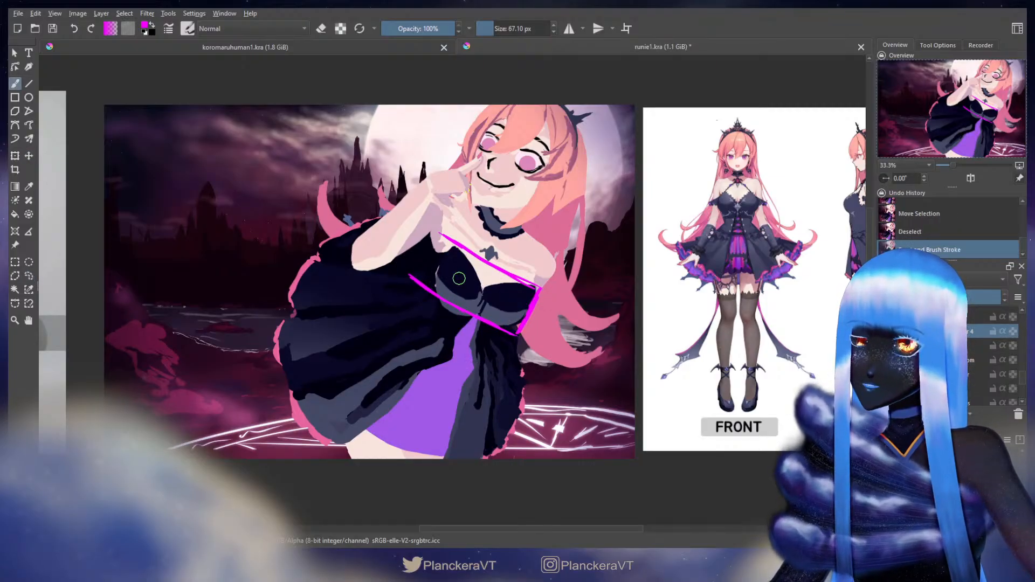
{"action": "left_click_drag", "start_coordinate": [434, 260], "coordinate": [525, 312]}
{"action": "key", "text": "ctrl+z"}
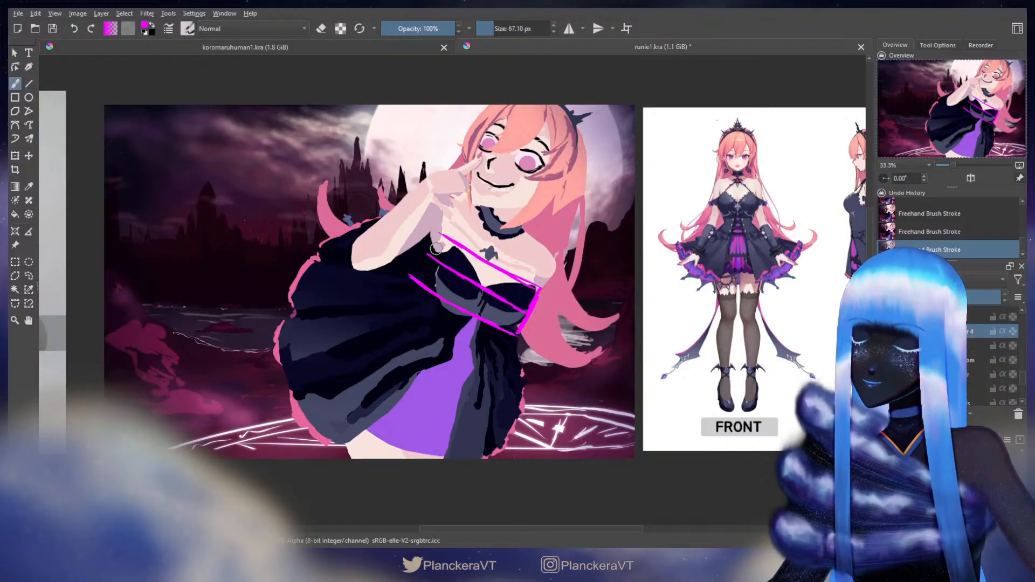
{"action": "left_click_drag", "start_coordinate": [425, 257], "coordinate": [412, 277]}
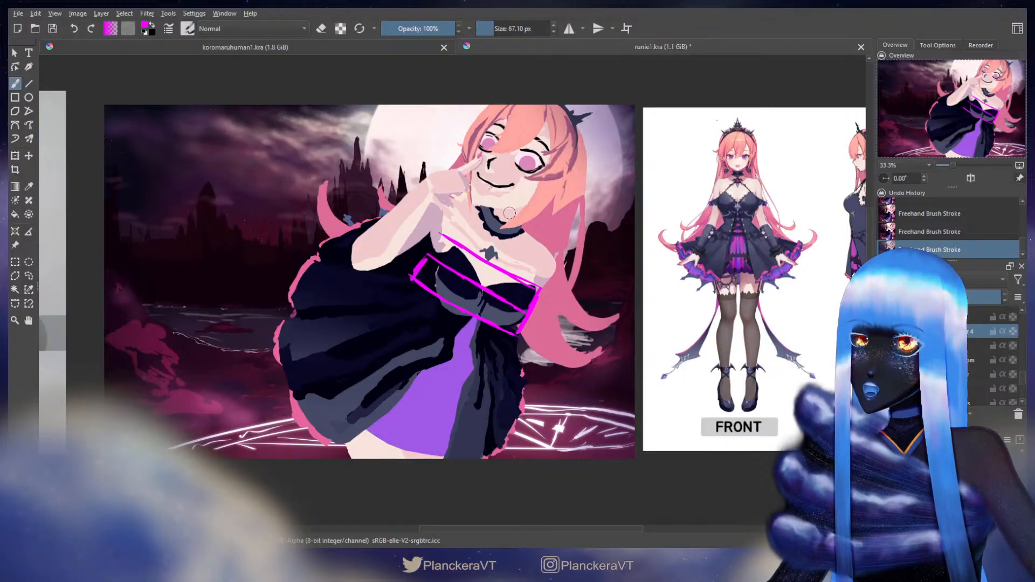
{"action": "left_click_drag", "start_coordinate": [429, 254], "coordinate": [452, 244]}
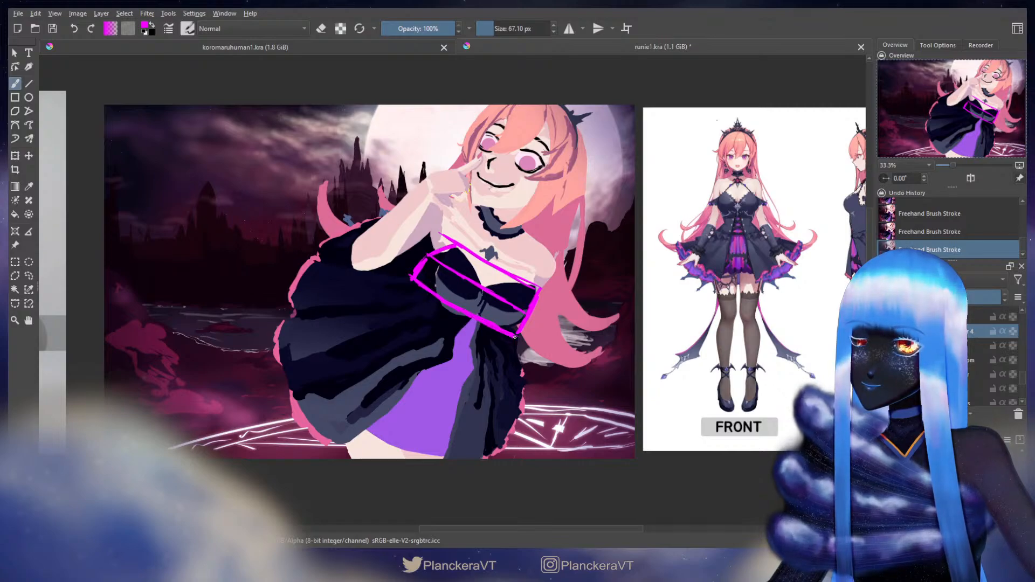
Erase stray ends of the magenta guide box and add a cross line on the cup beside the raised arm.
{"action": "key", "text": "e"}
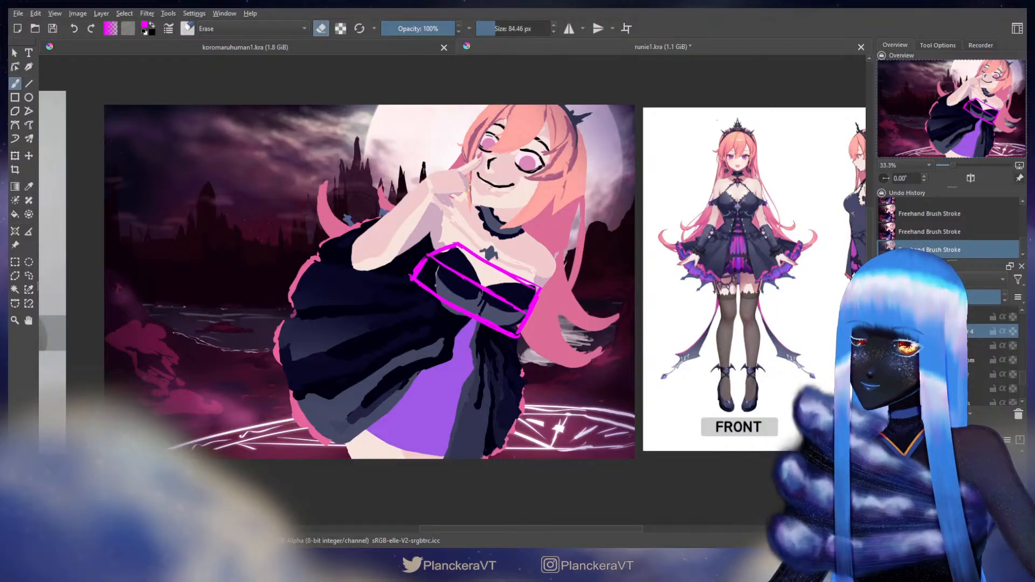
{"action": "key", "text": "e"}
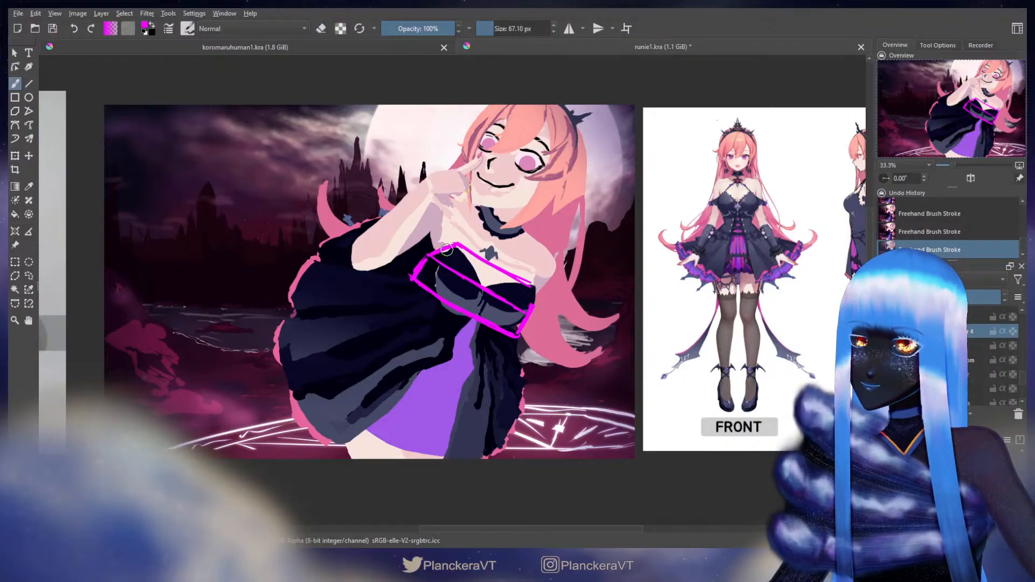
{"action": "key", "text": "e"}
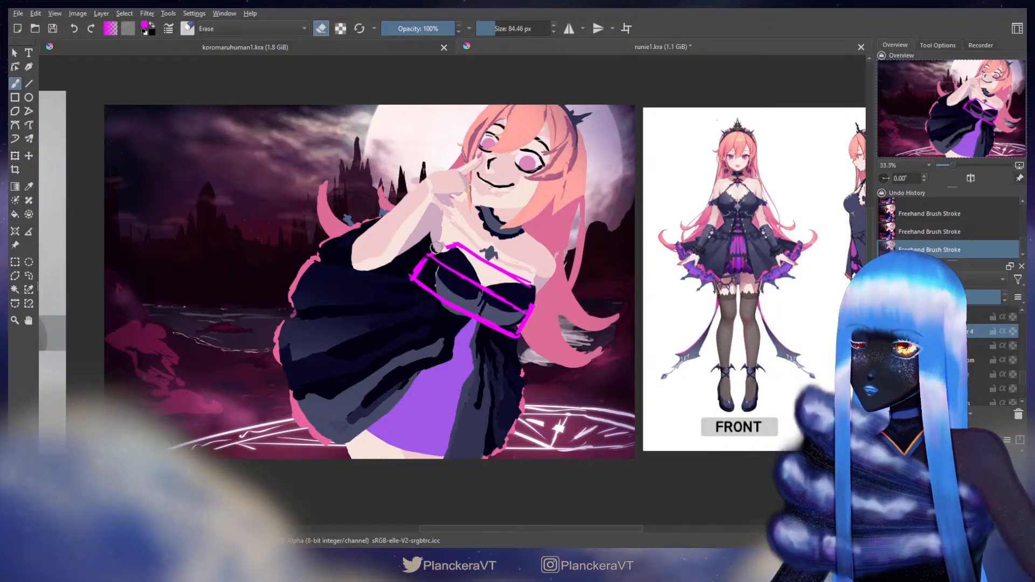
{"action": "key", "text": "e"}
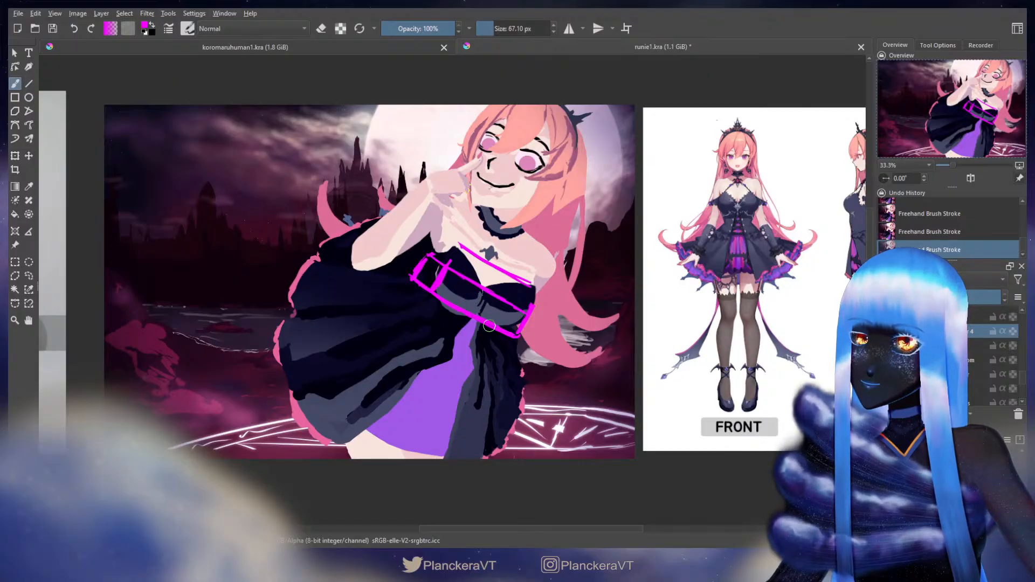
Erase the end of the magenta guide box that extends past the bodice cup beside the raised arm.
{"action": "key", "text": "ctrl"}
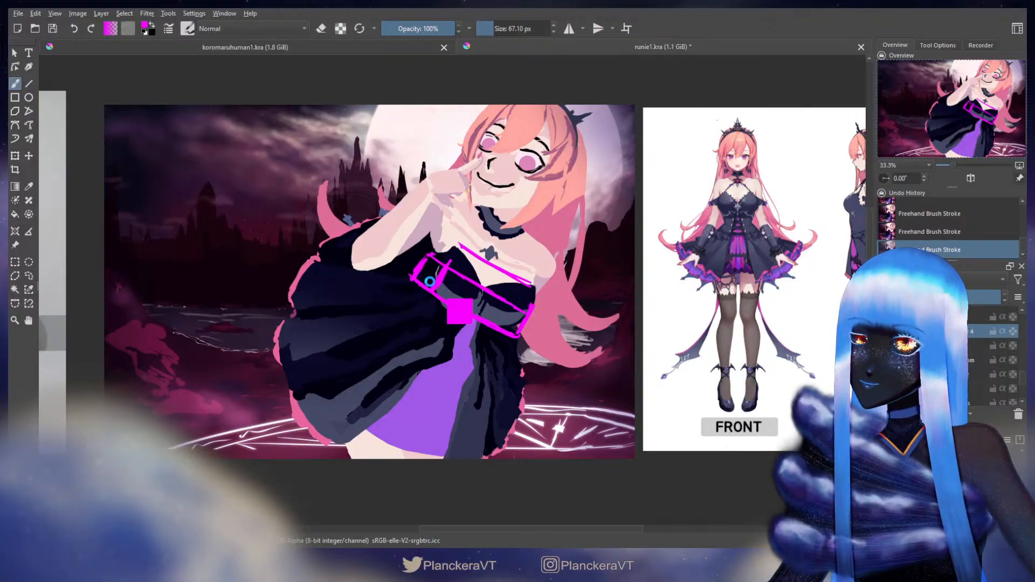
{"action": "key", "text": "ctrl+t"}
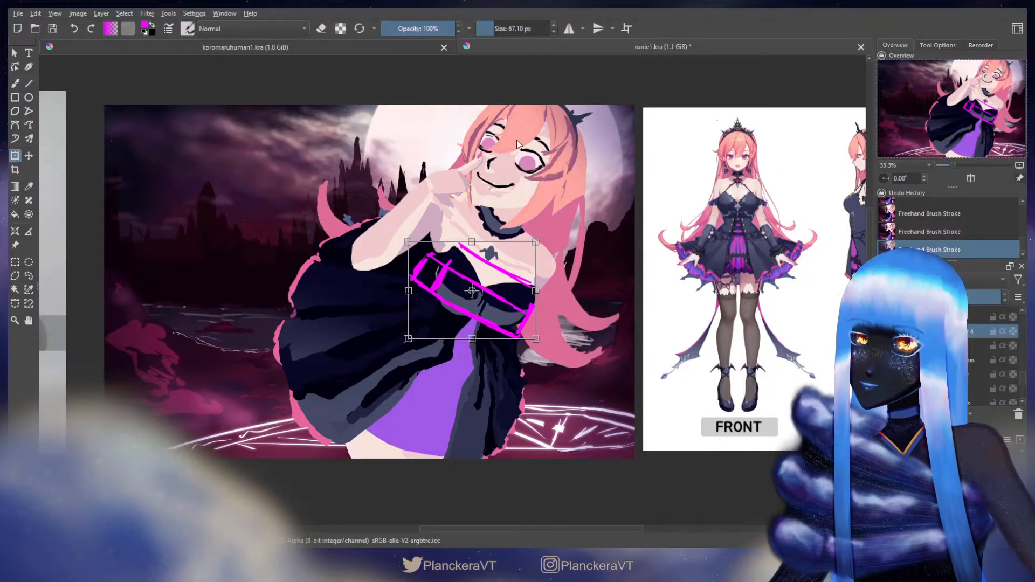
{"action": "key", "text": "b"}
{"action": "key", "text": "e"}
{"action": "left_click_drag", "start_coordinate": [414, 271], "coordinate": [430, 272], "text": "shift"}
{"action": "mouse_move", "coordinate": [431, 258]}
{"action": "left_mouse_down"}
{"action": "mouse_move", "coordinate": [426, 282]}
{"action": "mouse_move", "coordinate": [416, 266]}
{"action": "mouse_move", "coordinate": [403, 272]}
{"action": "left_mouse_up"}
{"action": "key", "text": "e"}
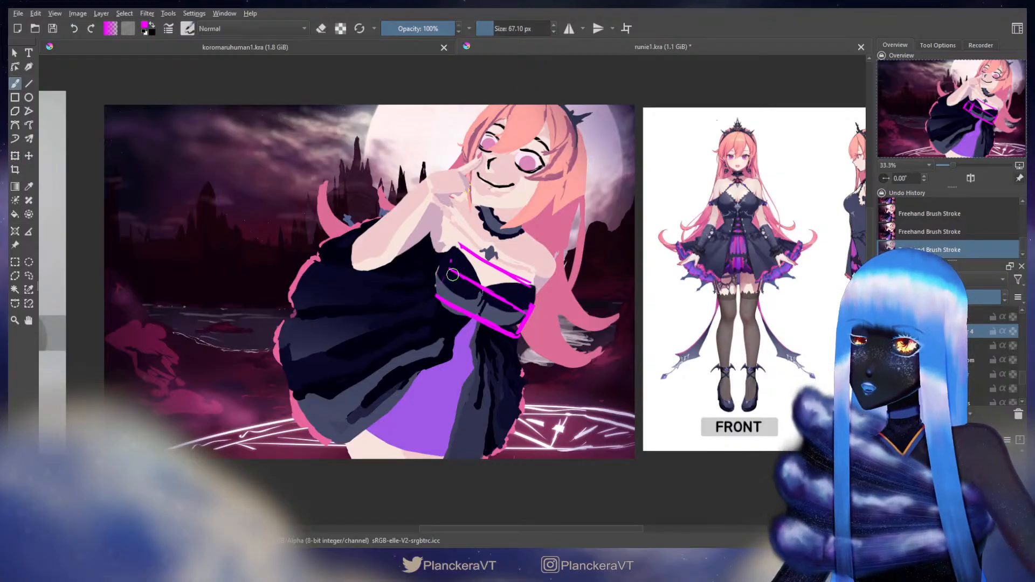
Redraw the guide box's end closer to the cup beside the raised arm and compare it by undoing and redoing the stroke.
{"action": "left_click_drag", "start_coordinate": [430, 271], "coordinate": [443, 255]}
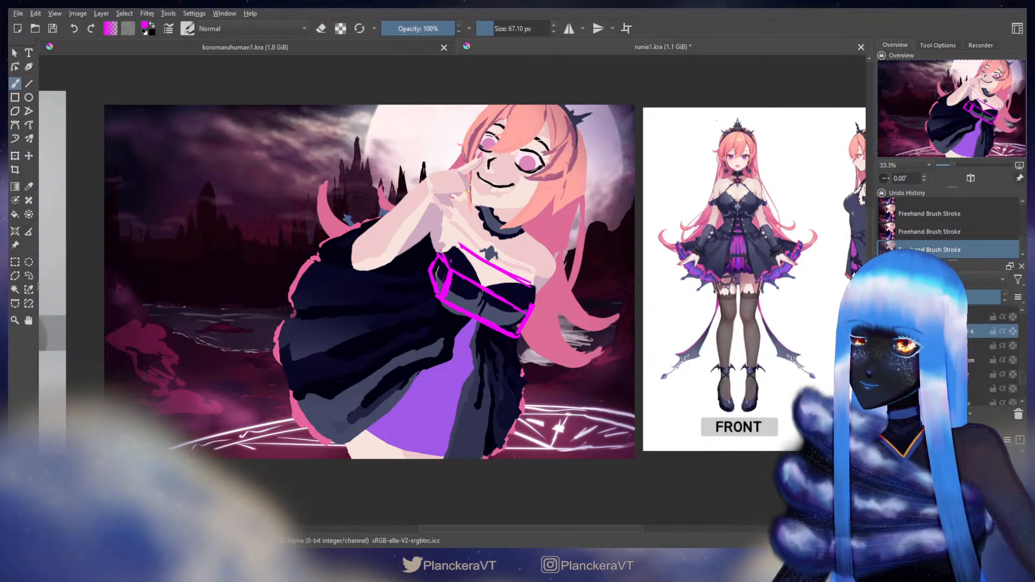
{"action": "key", "text": "ctrl+z"}
{"action": "key", "text": "ctrl+shift+z"}
{"action": "key", "text": "ctrl+z"}
{"action": "key", "text": "ctrl+shift+z"}
{"action": "key", "text": "ctrl+z"}
{"action": "key", "text": "ctrl+shift+z"}
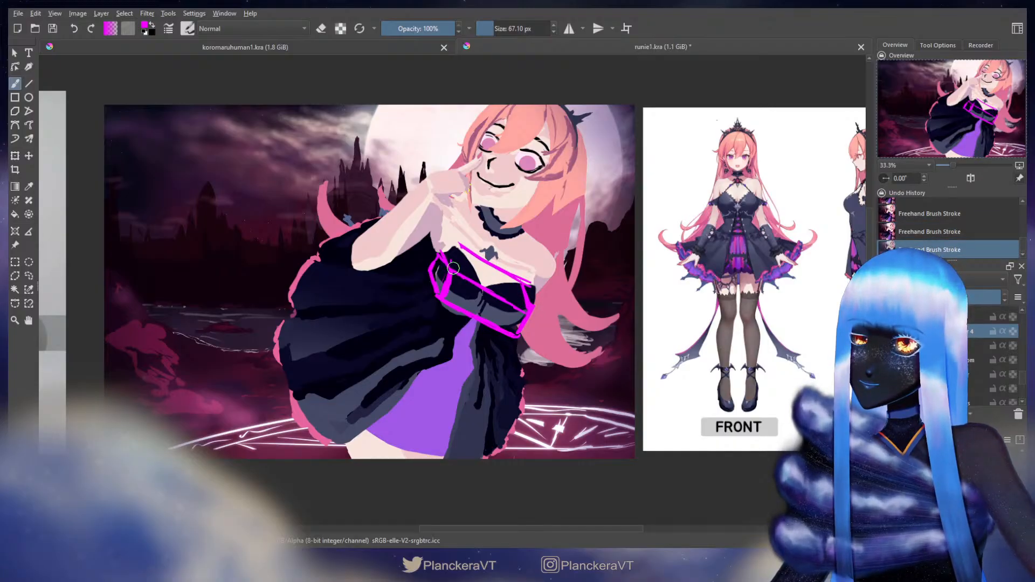
Undo the last guide stroke and erase the magenta connecting lines above the guide box's middle line.
{"action": "key", "text": "ctrl+z"}
{"action": "key", "text": "ctrl+z"}
{"action": "key", "text": "ctrl+z"}
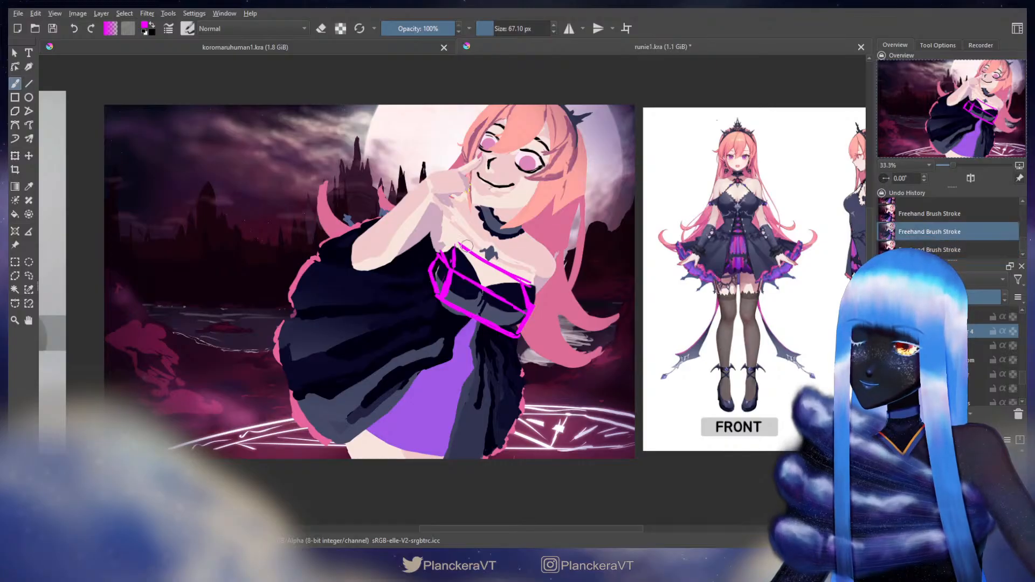
{"action": "key", "text": "e"}
{"action": "left_click_drag", "start_coordinate": [484, 256], "coordinate": [516, 295], "text": "shift"}
{"action": "left_click_drag", "start_coordinate": [522, 292], "coordinate": [534, 303]}
{"action": "key", "text": "e"}
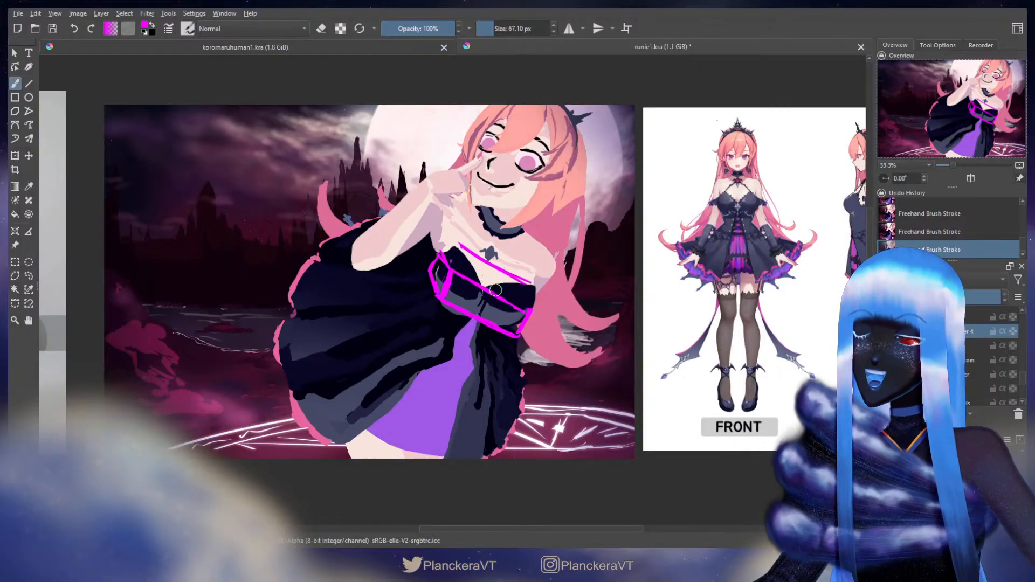
Shift the magenta guides slightly and compare the box's connecting lines by undoing and redoing strokes.
{"action": "key", "text": "t"}
{"action": "left_click_drag", "start_coordinate": [491, 285], "coordinate": [493, 286]}
{"action": "key", "text": "b"}
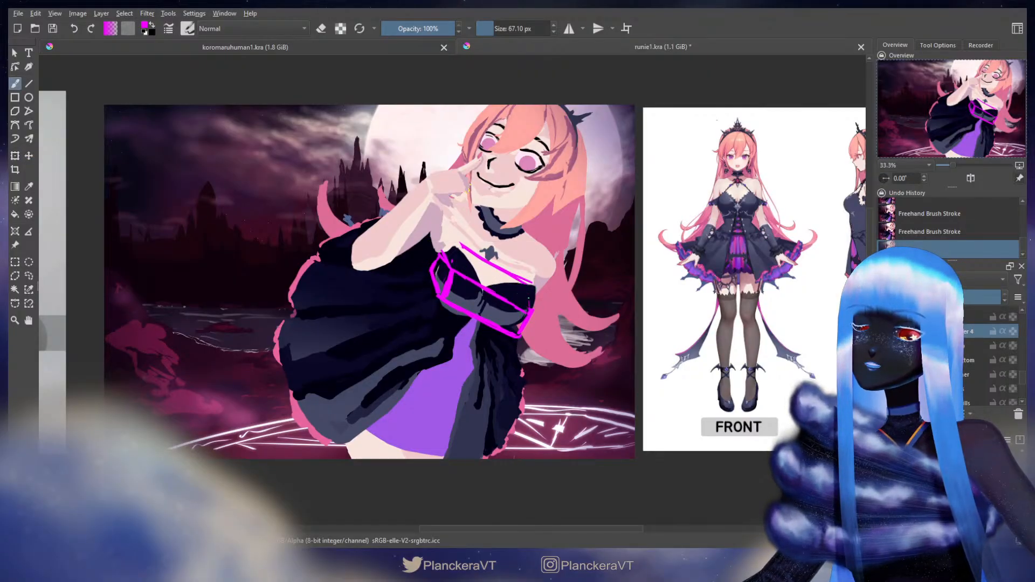
{"action": "key", "text": "ctrl+z"}
{"action": "key", "text": "ctrl+z"}
{"action": "key", "text": "ctrl+z"}
{"action": "key", "text": "ctrl+shift+z"}
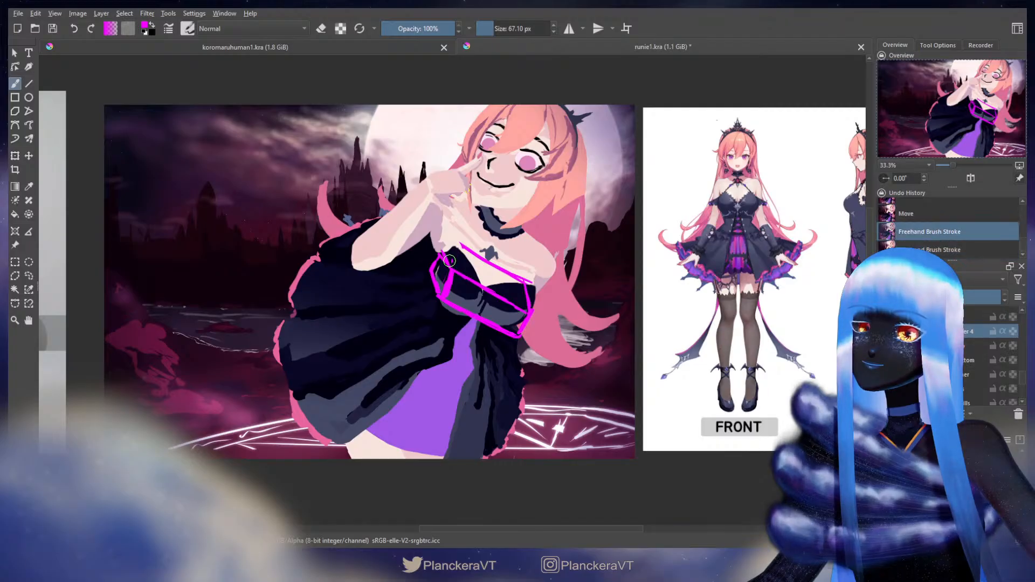
Extend the upper magenta guide line toward the raised arm and connect it down to the box's end.
{"action": "key", "text": "ctrl+z"}
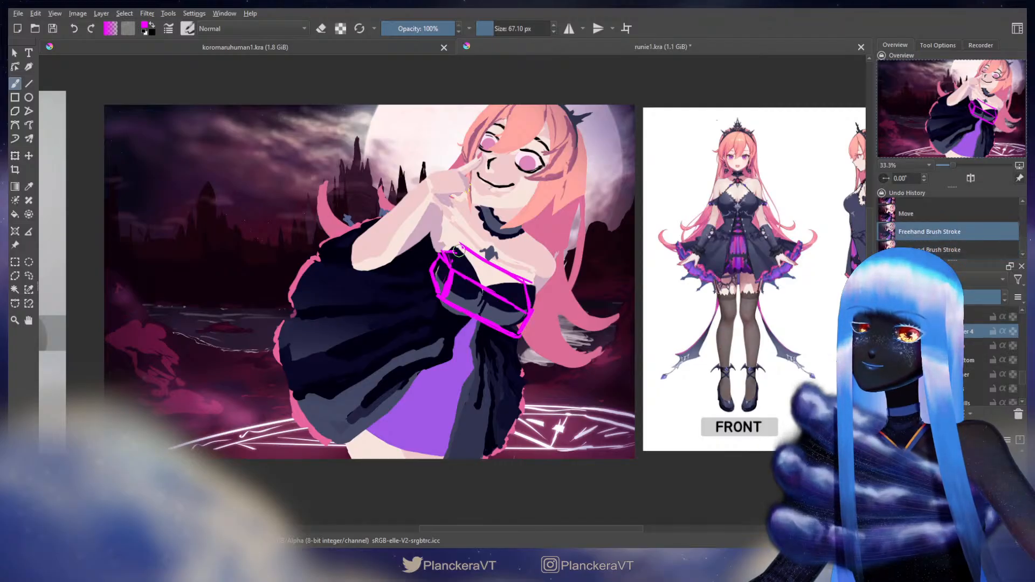
{"action": "mouse_move", "coordinate": [462, 246]}
{"action": "left_mouse_down"}
{"action": "mouse_move", "coordinate": [493, 266]}
{"action": "mouse_move", "coordinate": [459, 237]}
{"action": "mouse_move", "coordinate": [440, 255]}
{"action": "mouse_move", "coordinate": [443, 233]}
{"action": "mouse_move", "coordinate": [452, 271]}
{"action": "mouse_move", "coordinate": [445, 241]}
{"action": "left_mouse_up"}
{"action": "key", "text": "ctrl+z"}
{"action": "key", "text": "ctrl+z"}
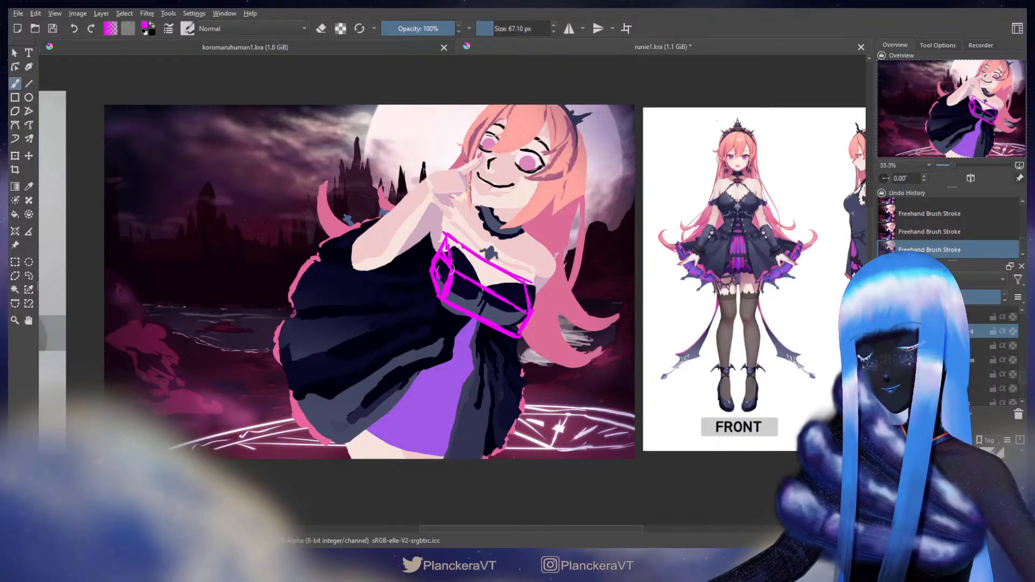
Sketch a small magenta example box on the dark background beside the character and erase it.
{"action": "mouse_move", "coordinate": [189, 227]}
{"action": "left_mouse_down"}
{"action": "mouse_move", "coordinate": [195, 186]}
{"action": "mouse_move", "coordinate": [218, 183]}
{"action": "mouse_move", "coordinate": [227, 218]}
{"action": "mouse_move", "coordinate": [197, 225]}
{"action": "left_mouse_up"}
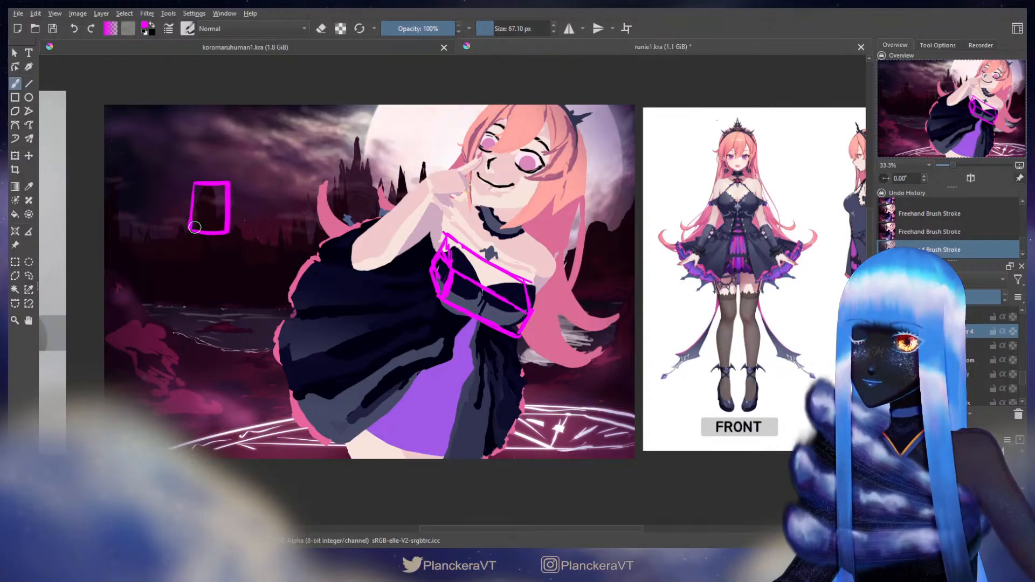
{"action": "mouse_move", "coordinate": [194, 184]}
{"action": "left_mouse_down"}
{"action": "mouse_move", "coordinate": [182, 170]}
{"action": "mouse_move", "coordinate": [214, 164]}
{"action": "mouse_move", "coordinate": [178, 213]}
{"action": "left_mouse_up"}
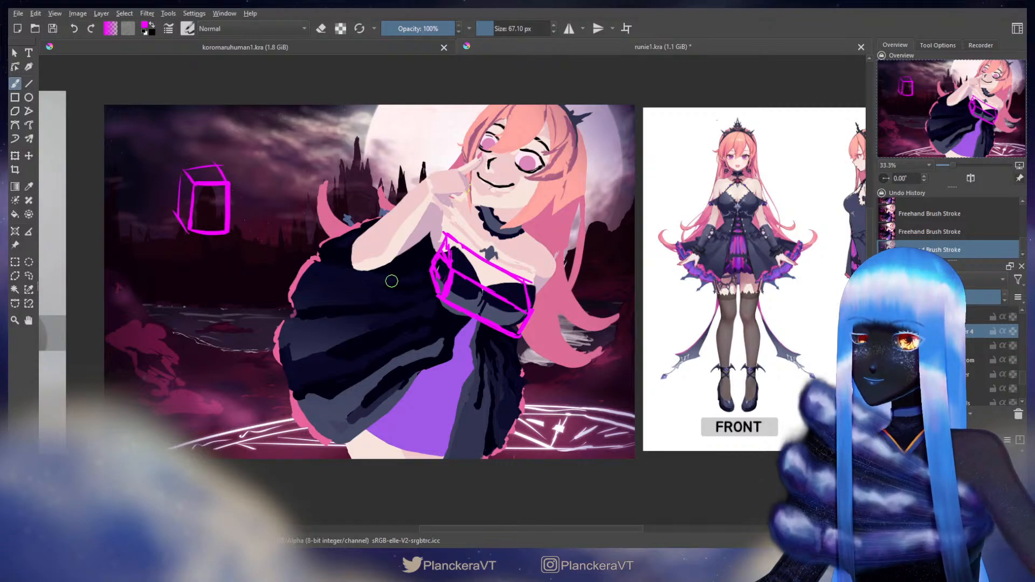
{"action": "key", "text": "e"}
{"action": "left_click_drag", "start_coordinate": [205, 199], "coordinate": [231, 173]}
Erase the crossing lines at the guide box's end beside the raised arm and redraw that end with clean edges.
{"action": "left_click_drag", "start_coordinate": [445, 248], "coordinate": [458, 269]}
{"action": "key", "text": "e"}
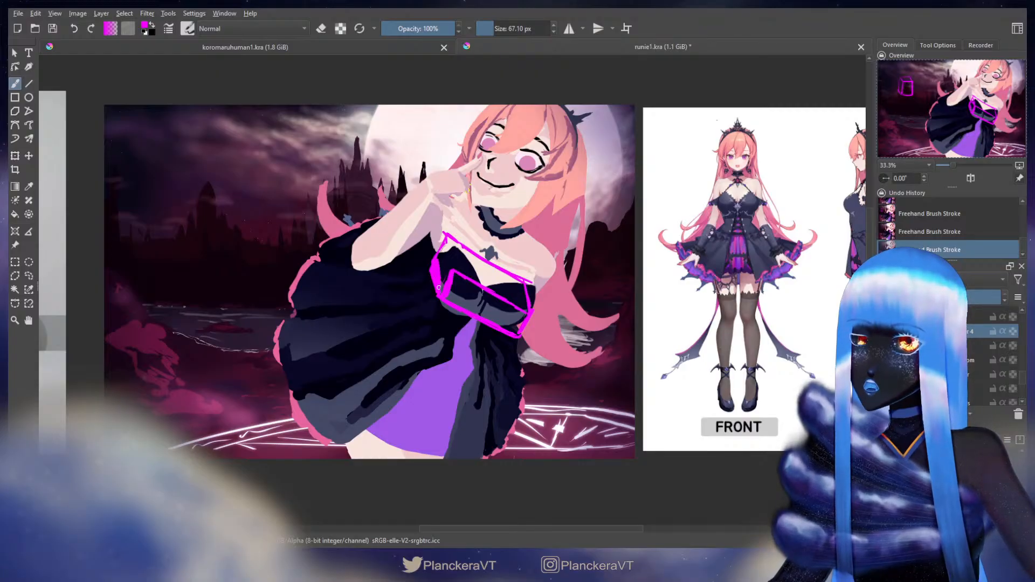
{"action": "key", "text": "e"}
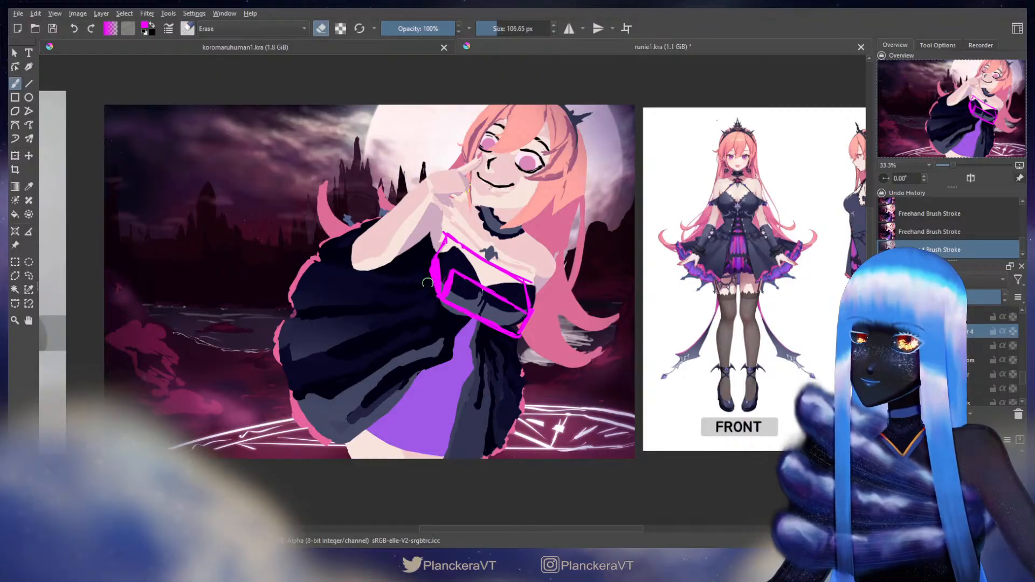
{"action": "key", "text": "e"}
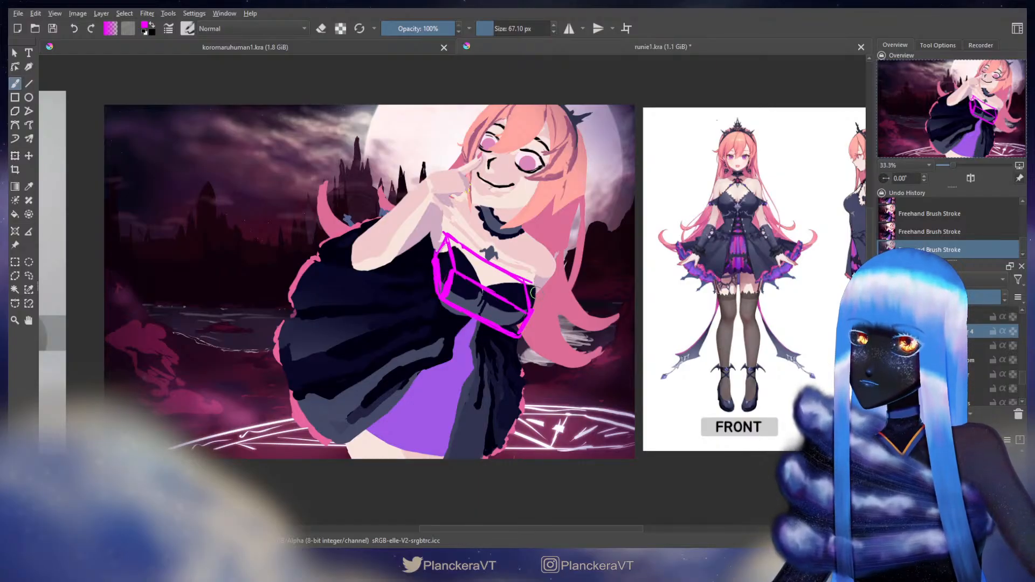
Transform the magenta guide box slightly away from the raised arm and redraw the edges at both of its ends.
{"action": "key", "text": "ctrl+t"}
{"action": "left_click_drag", "start_coordinate": [503, 235], "coordinate": [510, 237]}
{"action": "left_click_drag", "start_coordinate": [515, 257], "coordinate": [513, 257]}
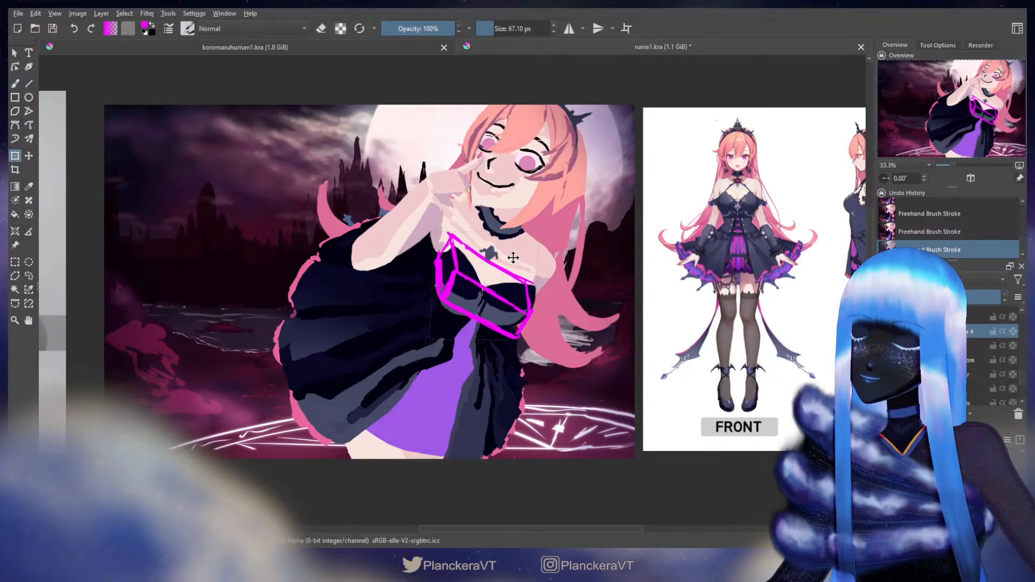
{"action": "key", "text": "b"}
{"action": "left_click_drag", "start_coordinate": [531, 304], "coordinate": [533, 284]}
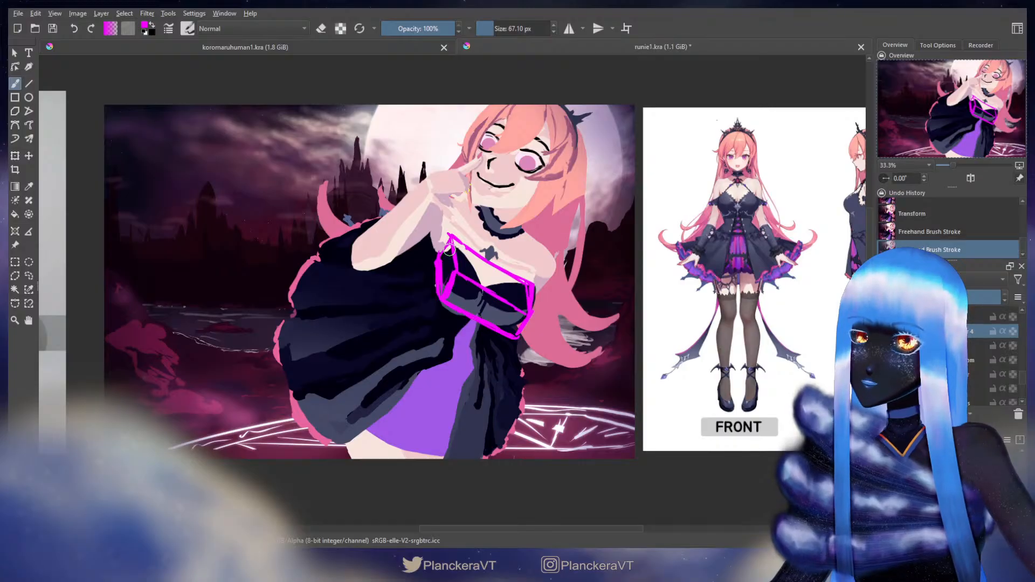
{"action": "left_click_drag", "start_coordinate": [453, 265], "coordinate": [448, 298]}
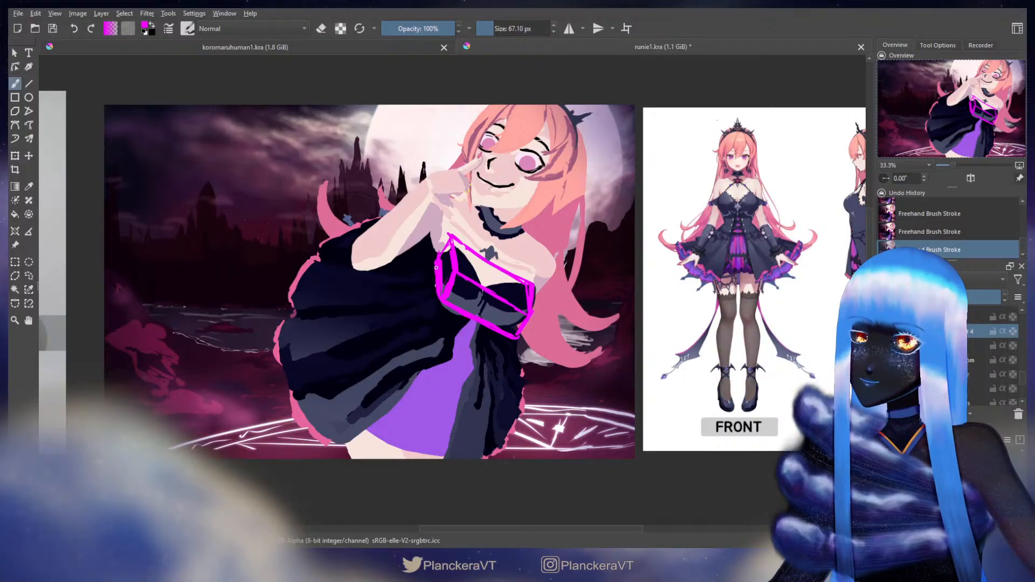
Erase the guide box's protruding upper corner beside the raised arm and redraw its edges closer to the bodice.
{"action": "key", "text": "e"}
{"action": "left_click_drag", "start_coordinate": [447, 231], "coordinate": [438, 253]}
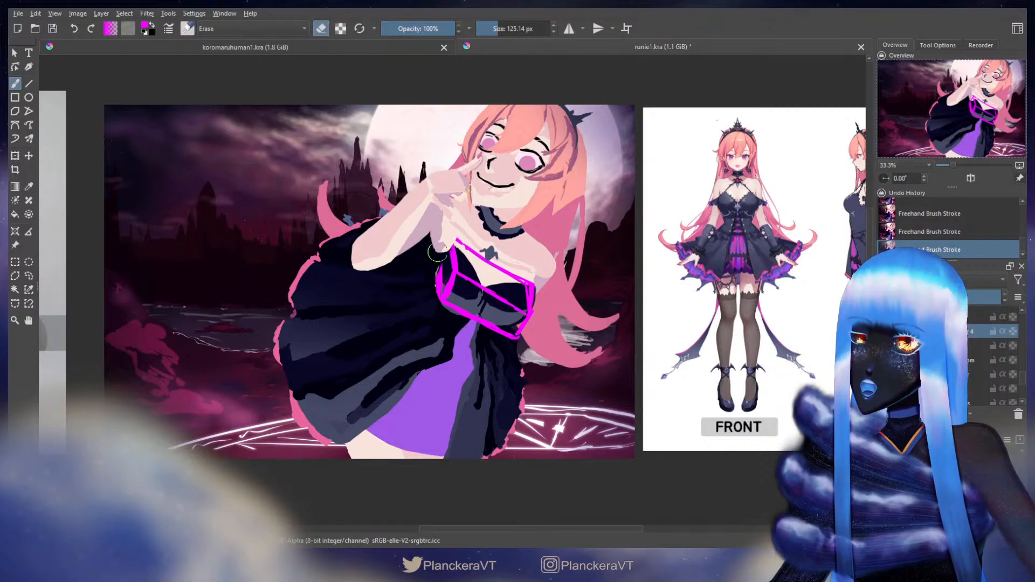
{"action": "key", "text": "e"}
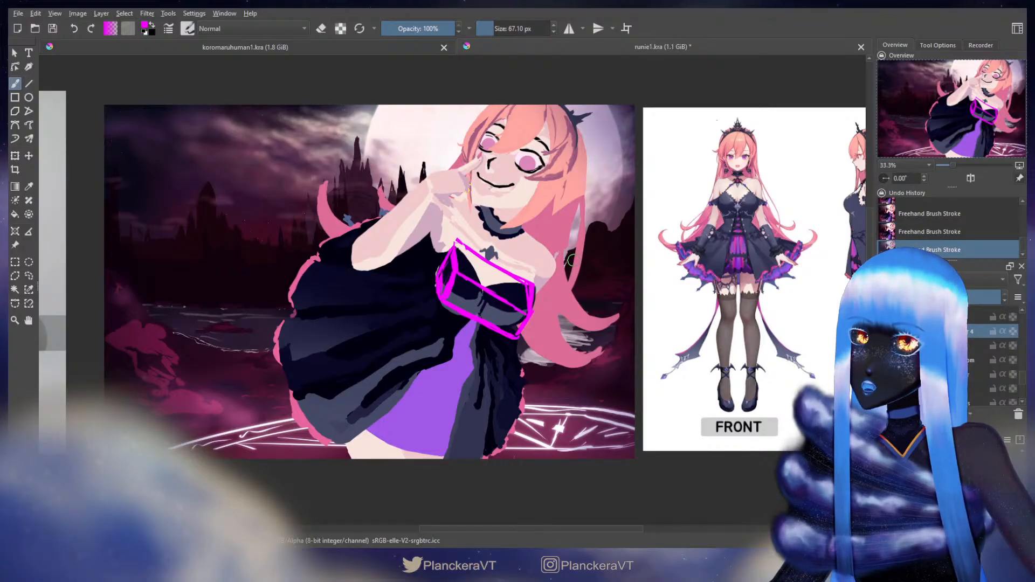
Adjust the guide box with a transform and lower the guide layer's opacity.
{"action": "key", "text": "ctrl+t"}
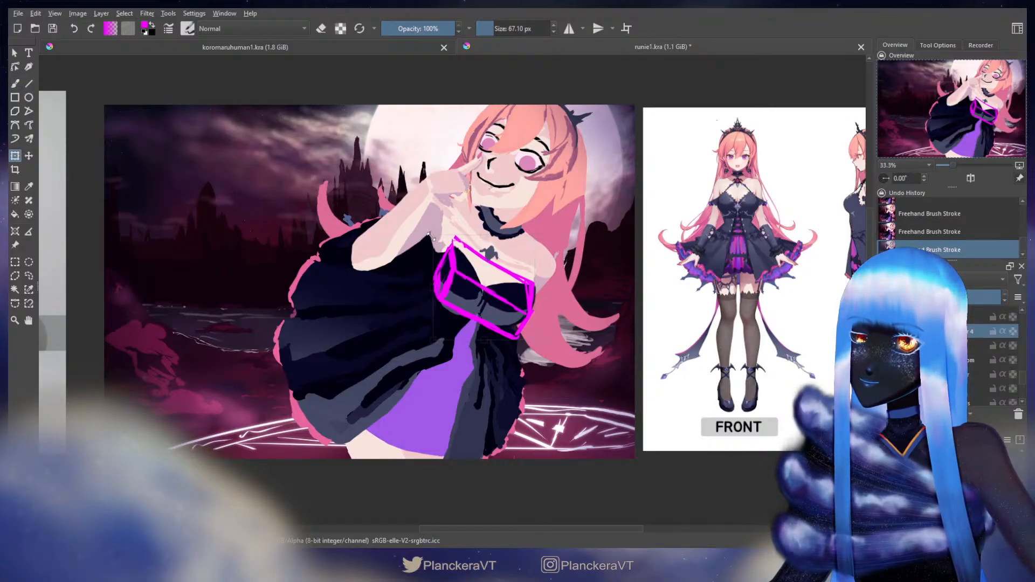
{"action": "key", "text": "b"}
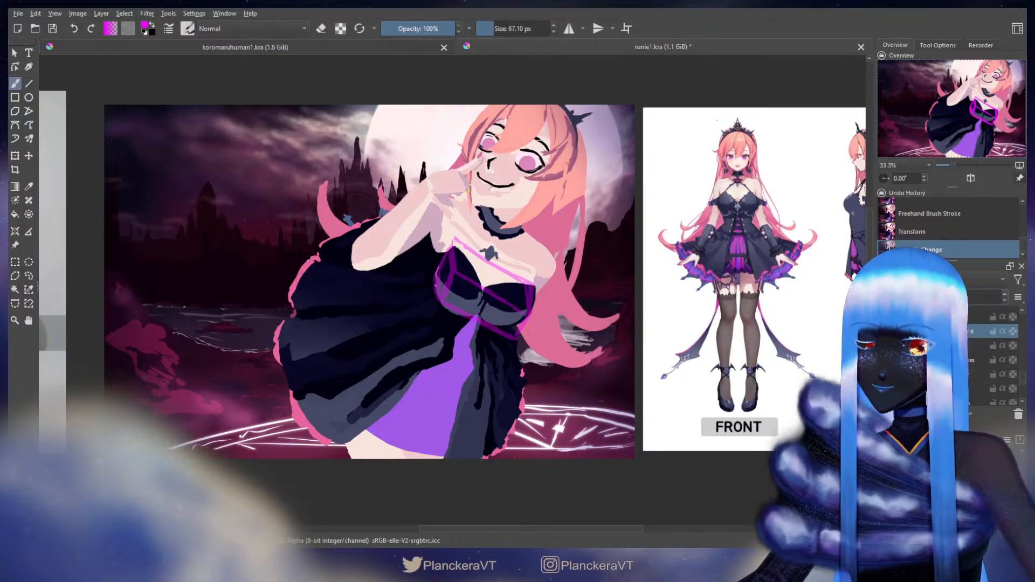
Select the dress layer and touch up the bodice cups' underside with sampled slate grey, using a brush of about 87 px.
{"action": "left_click", "coordinate": [938, 345]}
{"action": "key", "text": "ctrl+t"}
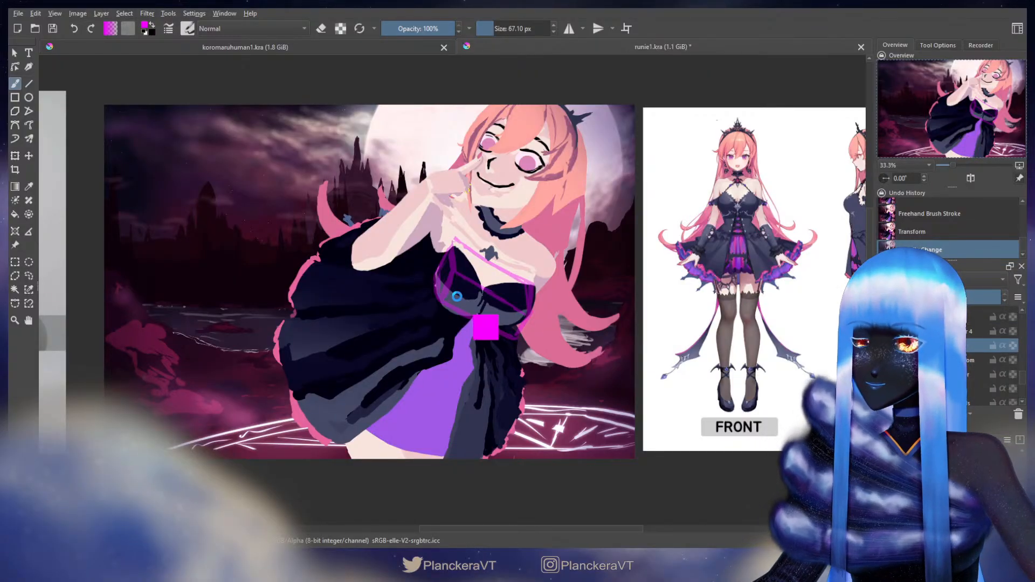
{"action": "key", "text": "Escape"}
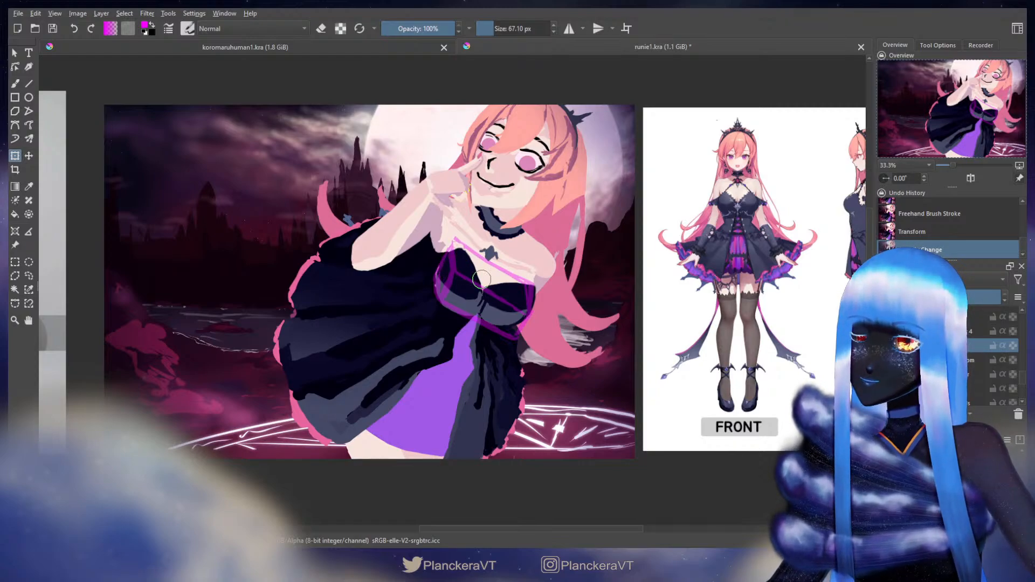
{"action": "key", "text": "b"}
{"action": "left_click", "coordinate": [500, 315], "text": "ctrl"}
{"action": "mouse_move", "coordinate": [438, 282]}
{"action": "left_mouse_down", "text": "shift"}
{"action": "mouse_move", "coordinate": [439, 267]}
{"action": "mouse_move", "coordinate": [445, 287]}
{"action": "left_mouse_up", "text": "shift"}
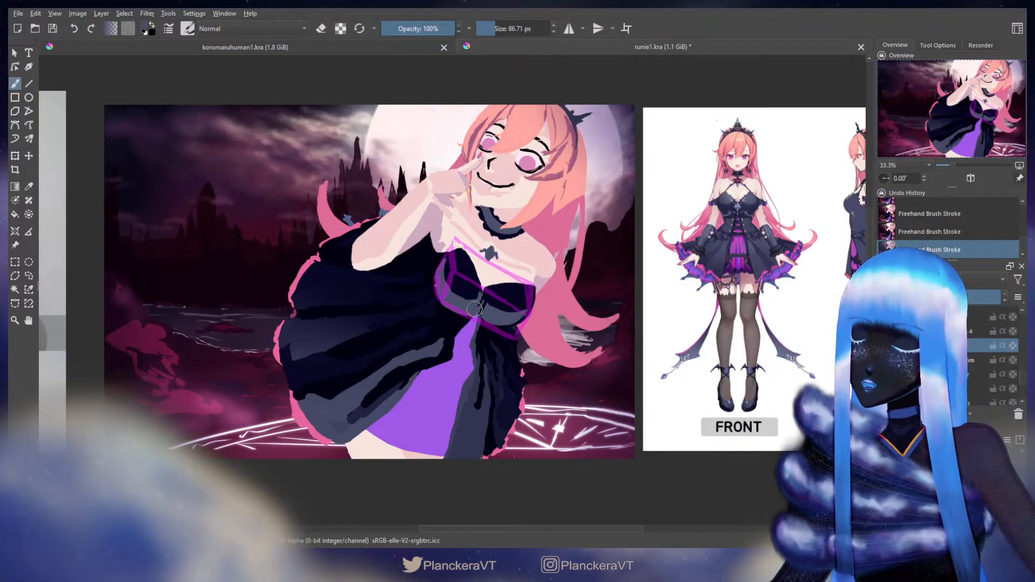
Reshape the bodice cups slightly with a transform and hide the magenta guides.
{"action": "key", "text": "ctrl+t"}
{"action": "key", "text": "b"}
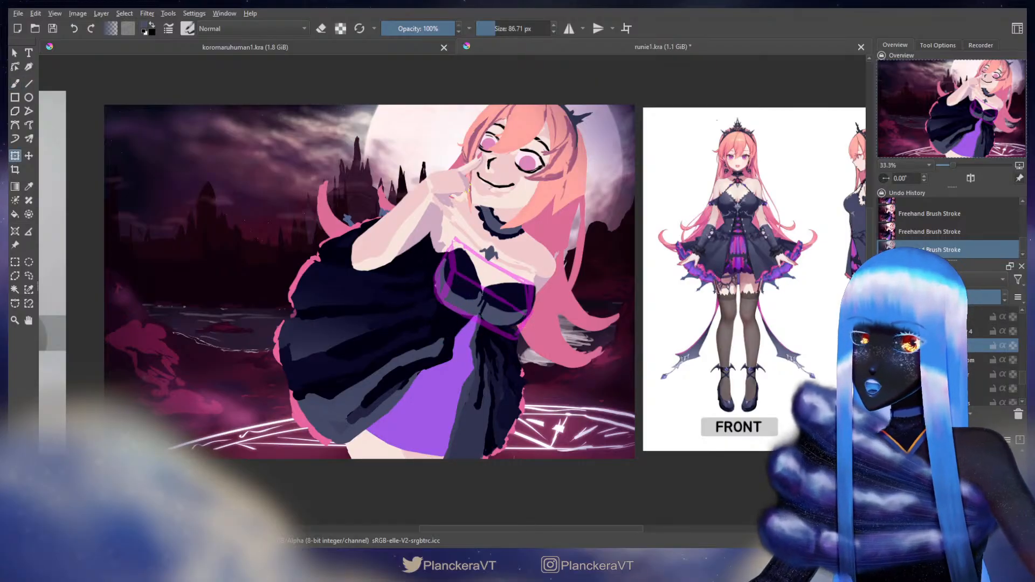
{"action": "key", "text": "b"}
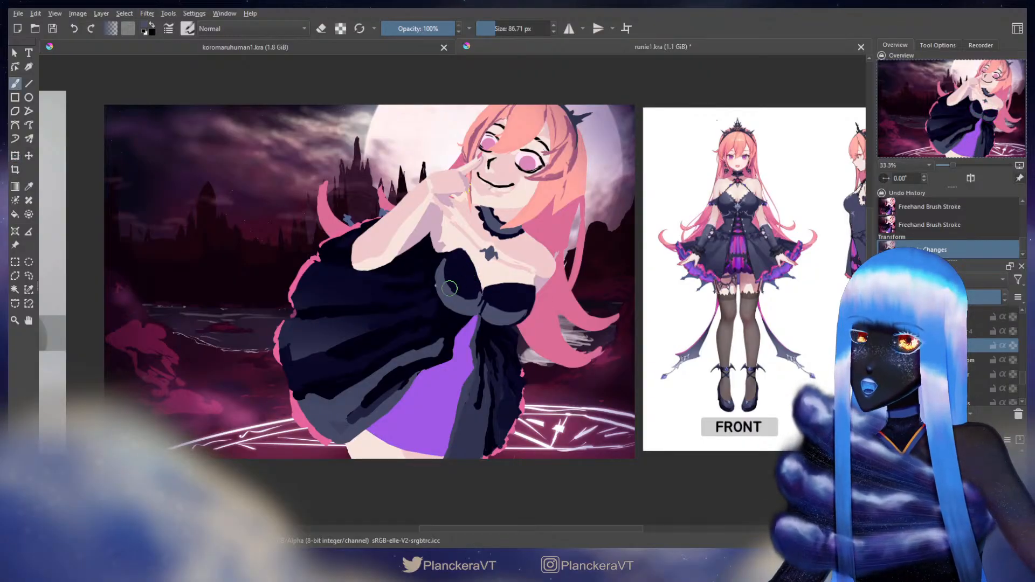
Paint the cup beside the raised arm with sampled dark navy and push its outline into shape with the Transform tool.
{"action": "left_click", "coordinate": [467, 281], "text": "ctrl"}
{"action": "left_click_drag", "start_coordinate": [465, 259], "coordinate": [478, 290]}
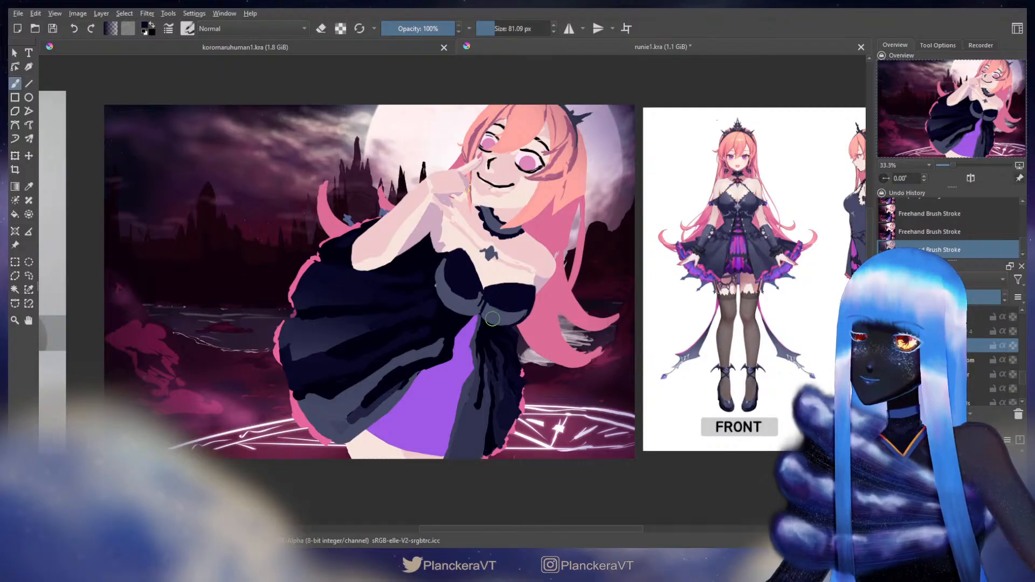
{"action": "key", "text": "ctrl+t"}
{"action": "mouse_move", "coordinate": [411, 268]}
{"action": "left_mouse_down"}
{"action": "mouse_move", "coordinate": [402, 264]}
{"action": "mouse_move", "coordinate": [412, 265]}
{"action": "left_mouse_up"}
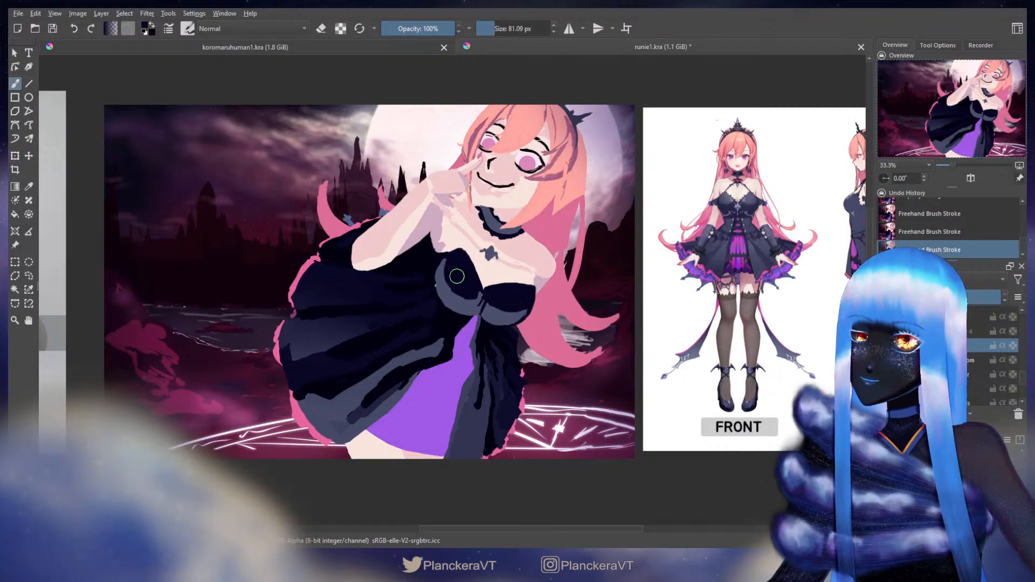
{"action": "key", "text": "b"}
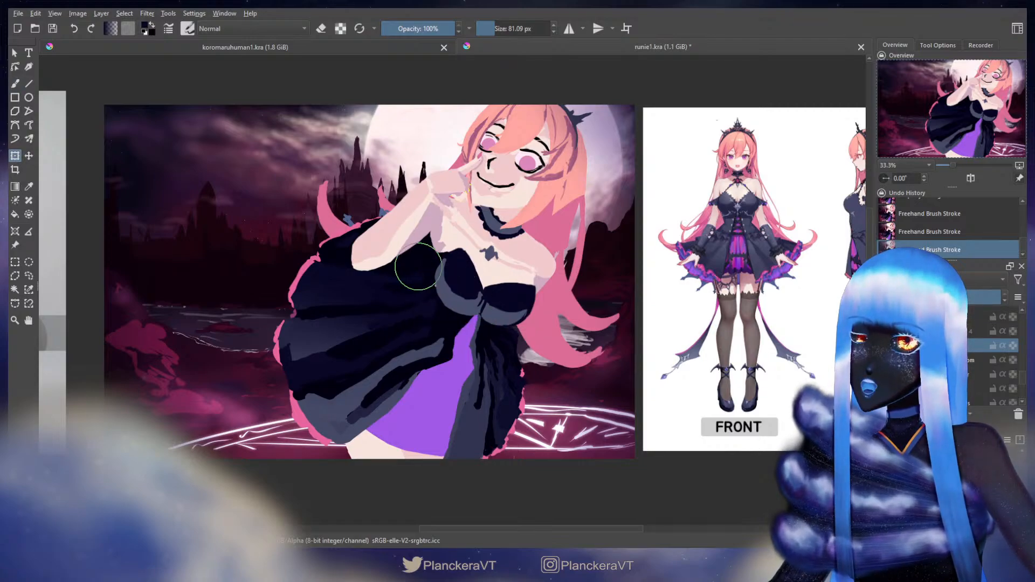
{"action": "mouse_move", "coordinate": [465, 257]}
{"action": "left_mouse_down"}
{"action": "mouse_move", "coordinate": [462, 247]}
{"action": "mouse_move", "coordinate": [441, 273]}
{"action": "mouse_move", "coordinate": [437, 265]}
{"action": "mouse_move", "coordinate": [443, 308]}
{"action": "mouse_move", "coordinate": [471, 320]}
{"action": "mouse_move", "coordinate": [432, 284]}
{"action": "mouse_move", "coordinate": [429, 261]}
{"action": "left_mouse_up"}
{"action": "mouse_move", "coordinate": [486, 275]}
{"action": "left_mouse_down"}
{"action": "mouse_move", "coordinate": [482, 288]}
{"action": "mouse_move", "coordinate": [474, 272]}
{"action": "left_mouse_up"}
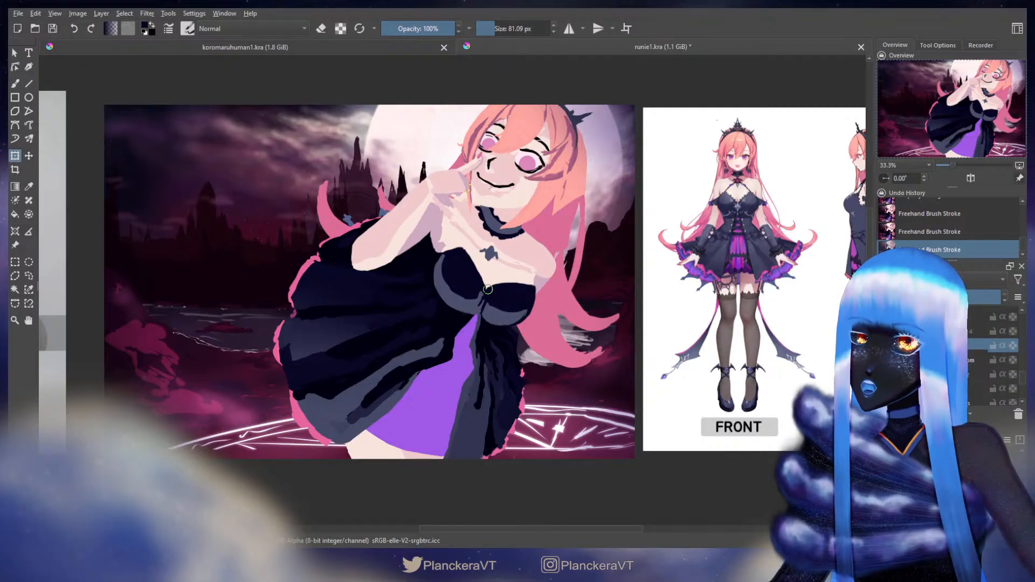
Mirror the canvas view and erase along the outer edge of the cup beside the raised arm.
{"action": "key", "text": "b"}
{"action": "key", "text": "m"}
{"action": "left_click_drag", "start_coordinate": [536, 274], "coordinate": [627, 281]}
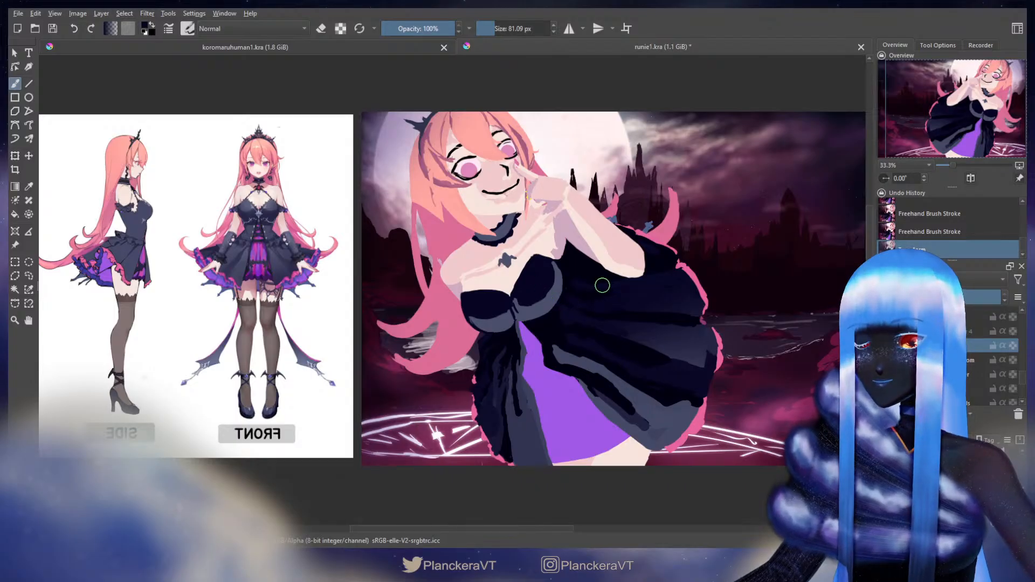
{"action": "key", "text": "e"}
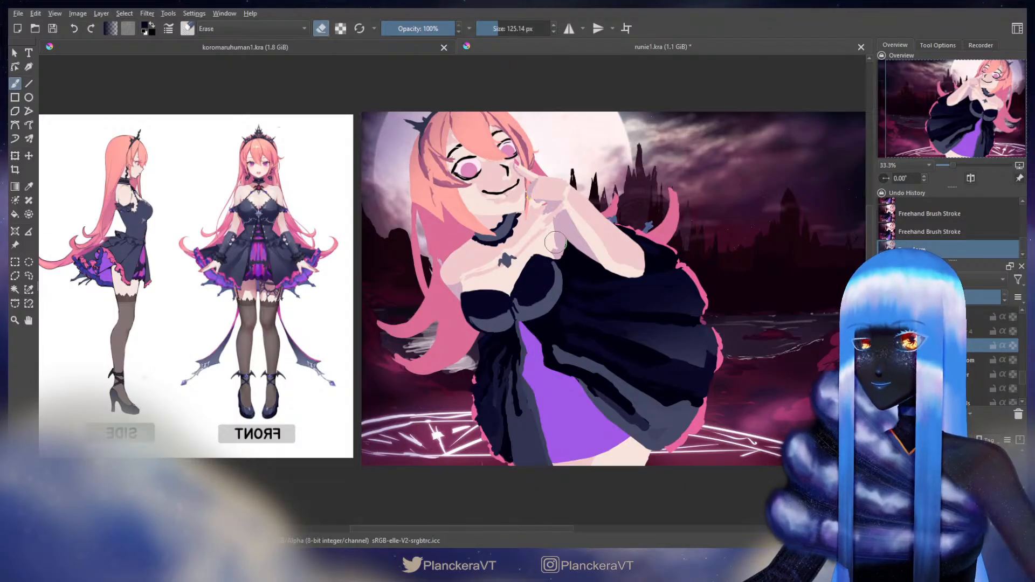
{"action": "key", "text": "bracketright"}
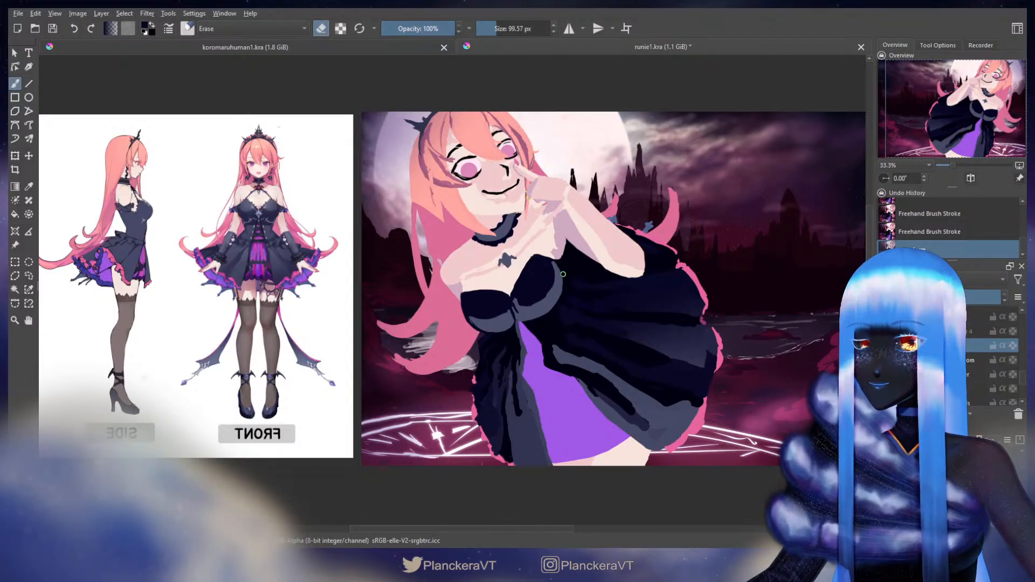
{"action": "left_click_drag", "start_coordinate": [562, 291], "coordinate": [561, 268]}
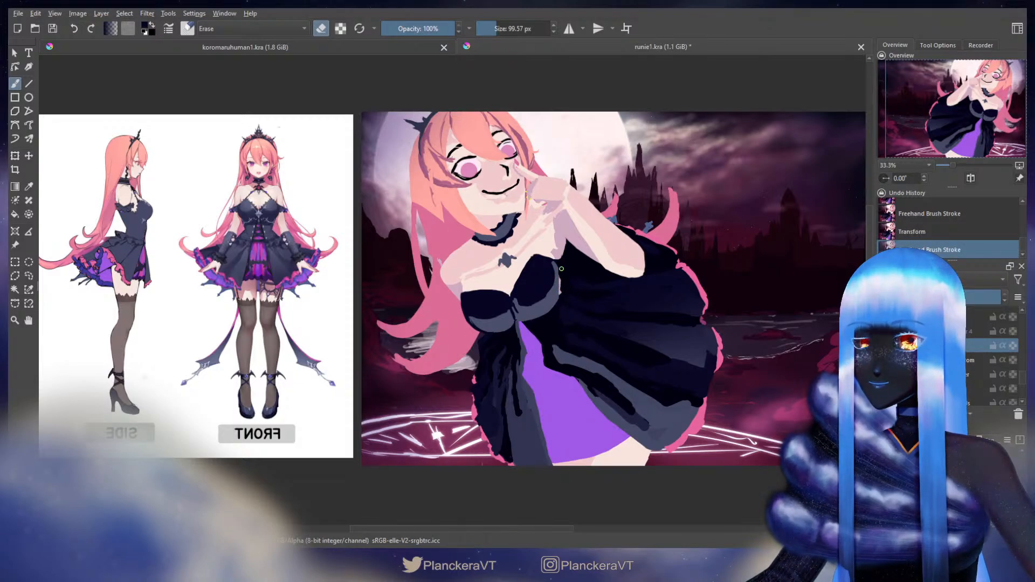
{"action": "left_click_drag", "start_coordinate": [548, 319], "coordinate": [545, 323]}
Repaint the shaded underside of the cup beside the raised arm in sampled slate grey with a brush of about 76 px.
{"action": "key", "text": "e"}
{"action": "left_click", "coordinate": [553, 298], "text": "ctrl"}
{"action": "key", "text": "bracketleft"}
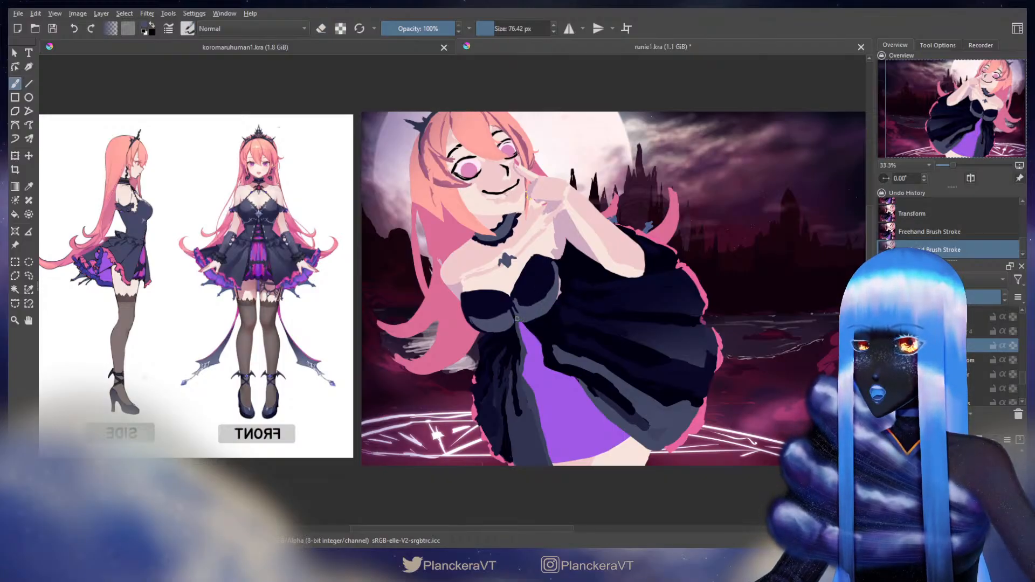
{"action": "left_click_drag", "start_coordinate": [529, 318], "coordinate": [555, 293]}
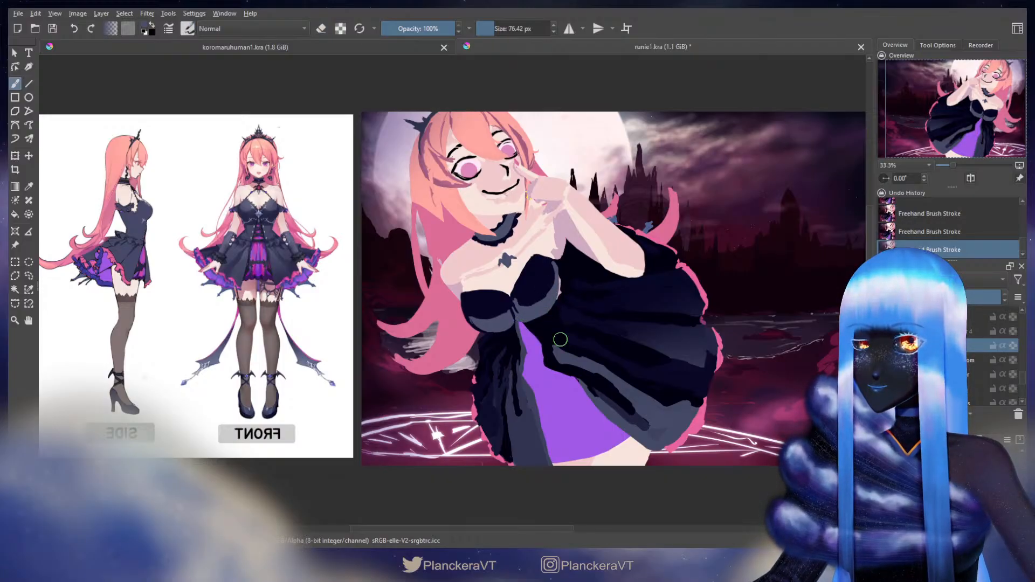
{"action": "key", "text": "e"}
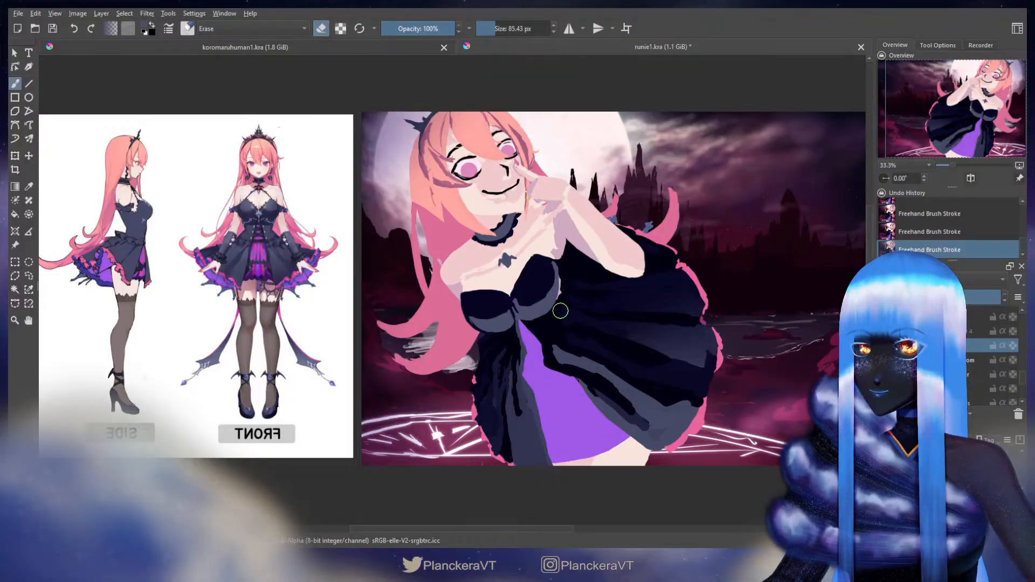
{"action": "key", "text": "e"}
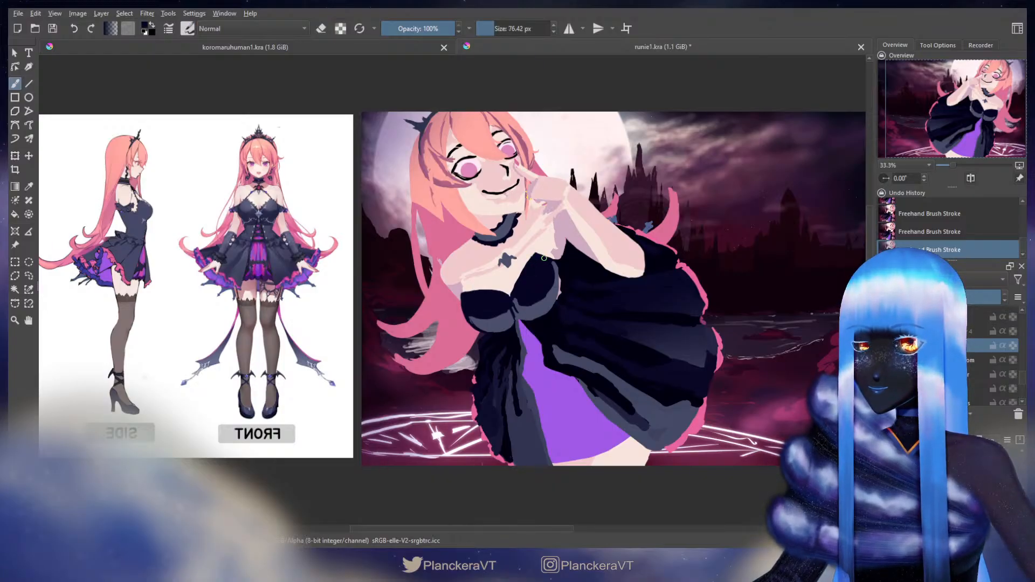
Refine the top edge of the cup beside the raised arm, alternating between erasing and painting over it.
{"action": "key", "text": "e"}
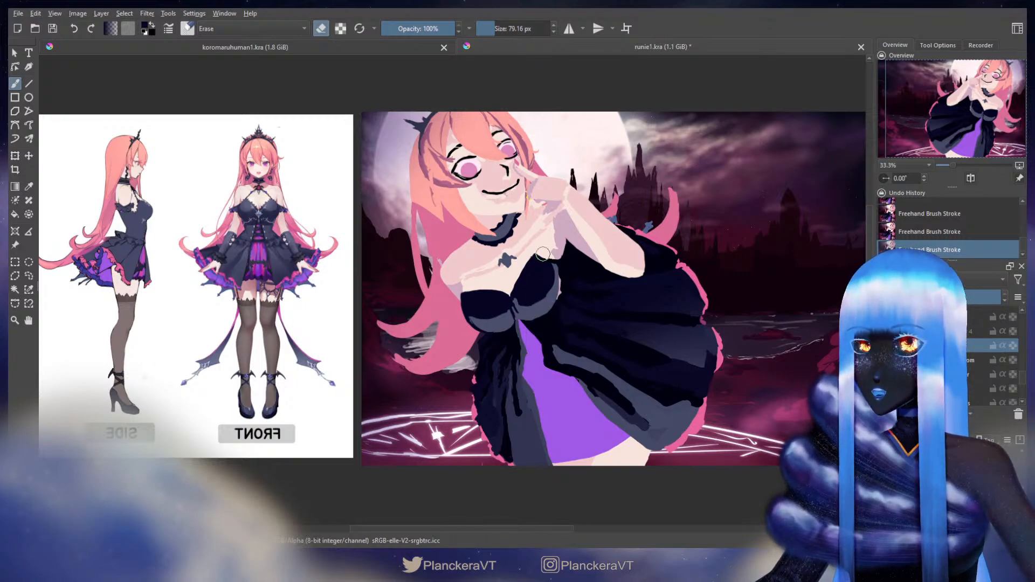
{"action": "key", "text": "e"}
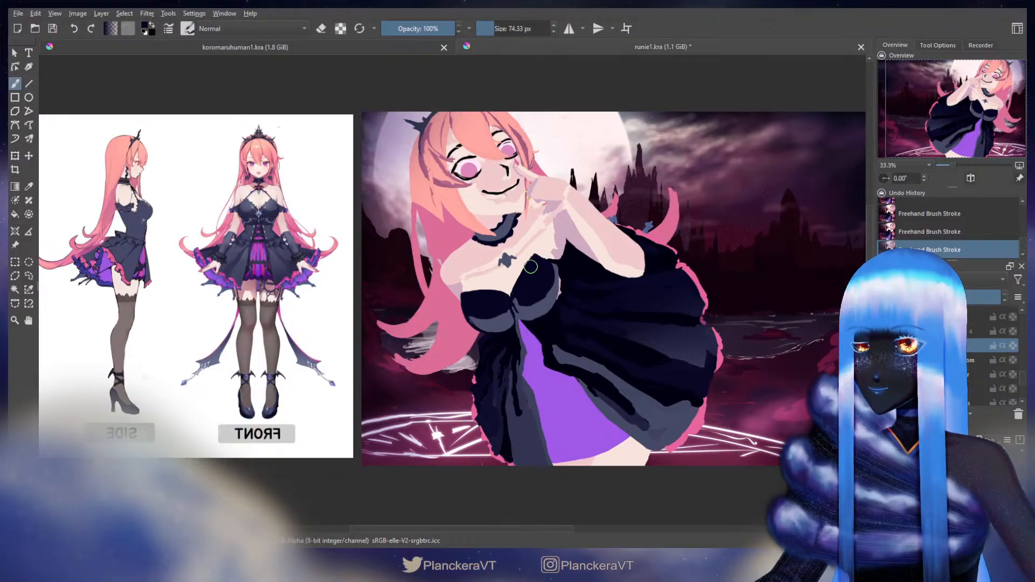
{"action": "key", "text": "e"}
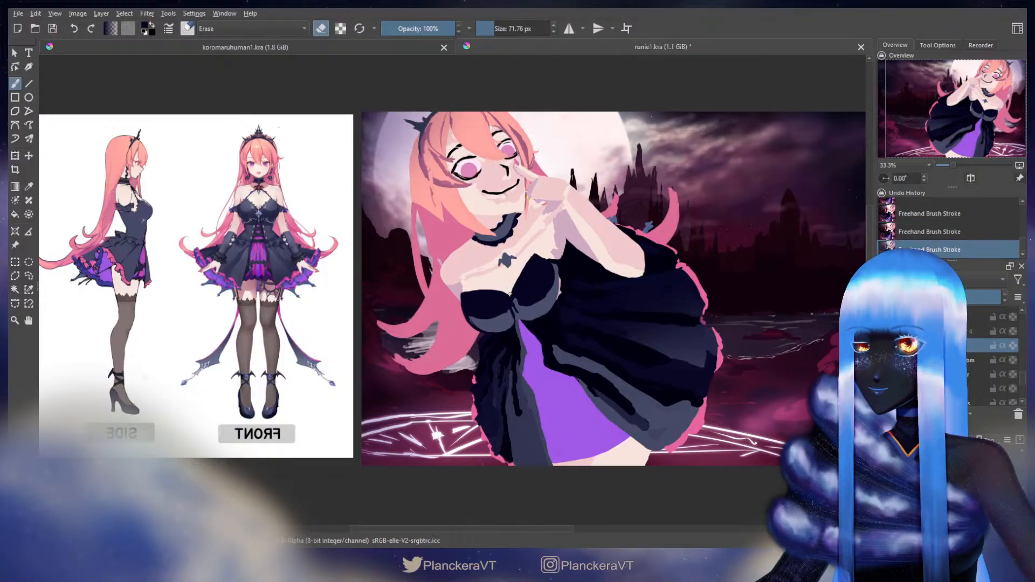
{"action": "key", "text": "e"}
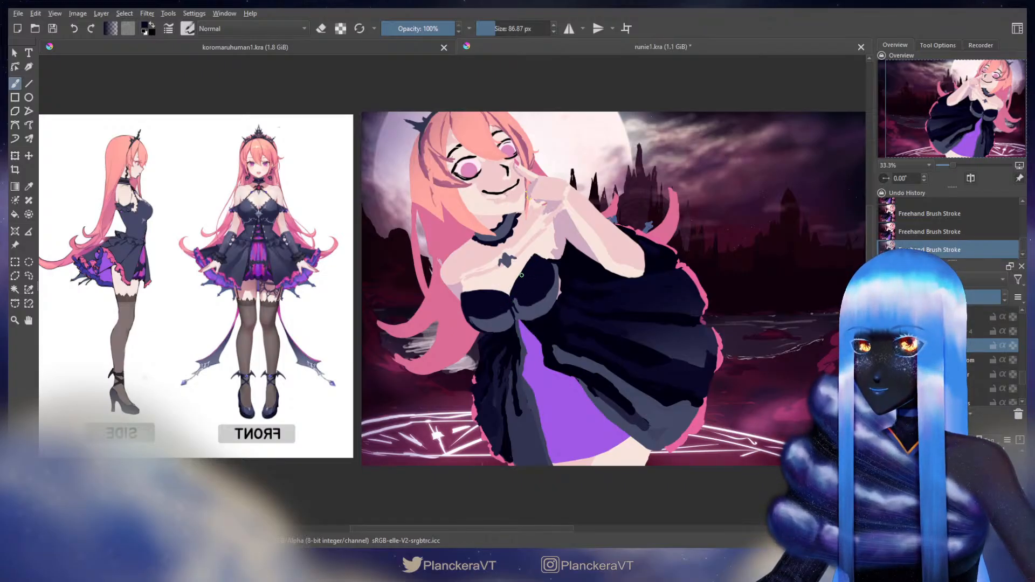
Repaint the inner end of the same cup's underside in sampled slate grey with a brush of about 75 px, undoing the preceding strokes.
{"action": "left_click", "coordinate": [541, 308], "text": "ctrl"}
{"action": "left_click_drag", "start_coordinate": [537, 312], "coordinate": [535, 313], "text": "shift"}
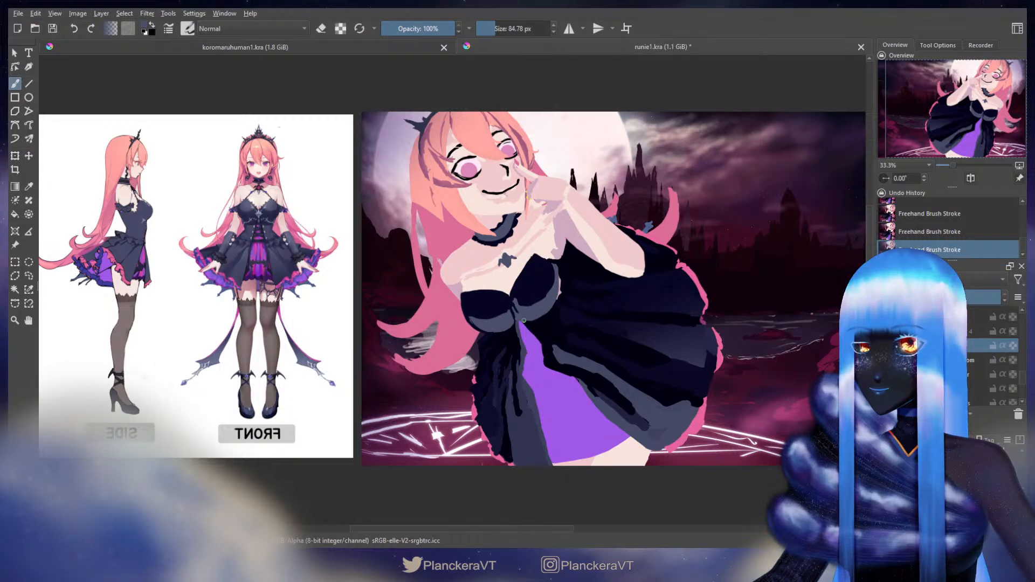
{"action": "key", "text": "ctrl+z"}
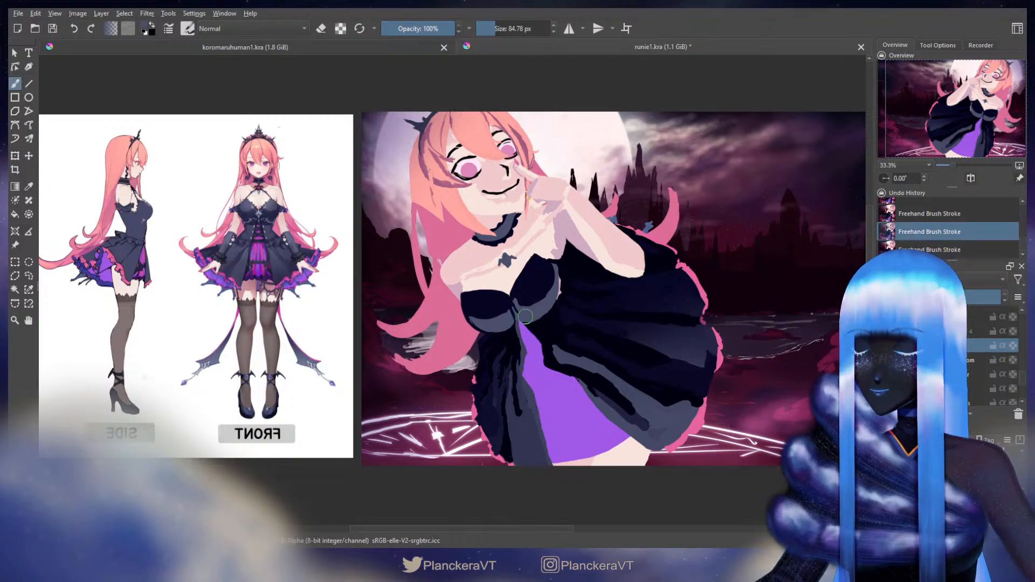
{"action": "key", "text": "ctrl+z"}
{"action": "left_click_drag", "start_coordinate": [528, 317], "coordinate": [520, 318], "text": "shift"}
{"action": "left_click_drag", "start_coordinate": [521, 317], "coordinate": [526, 318]}
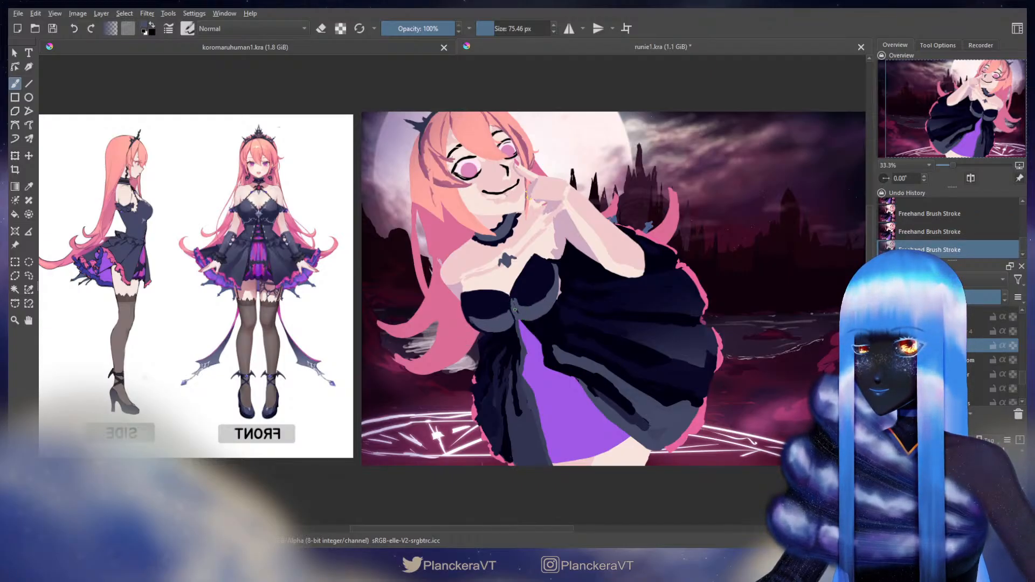
Refine the boundary between the cup's navy front and grey underside, swapping between the sampled navy and slate grey.
{"action": "left_click", "coordinate": [515, 298], "text": "ctrl"}
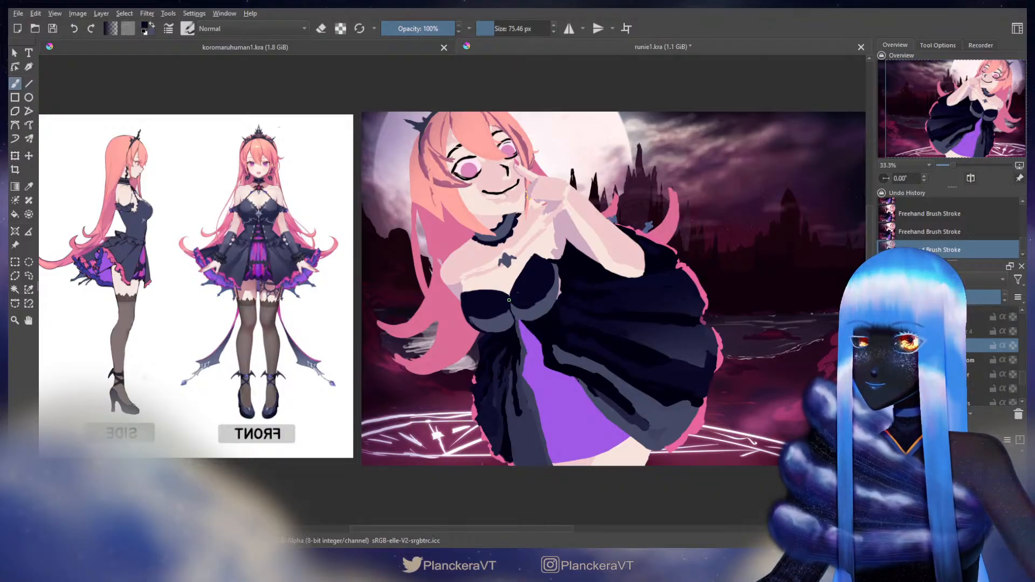
{"action": "key", "text": "x"}
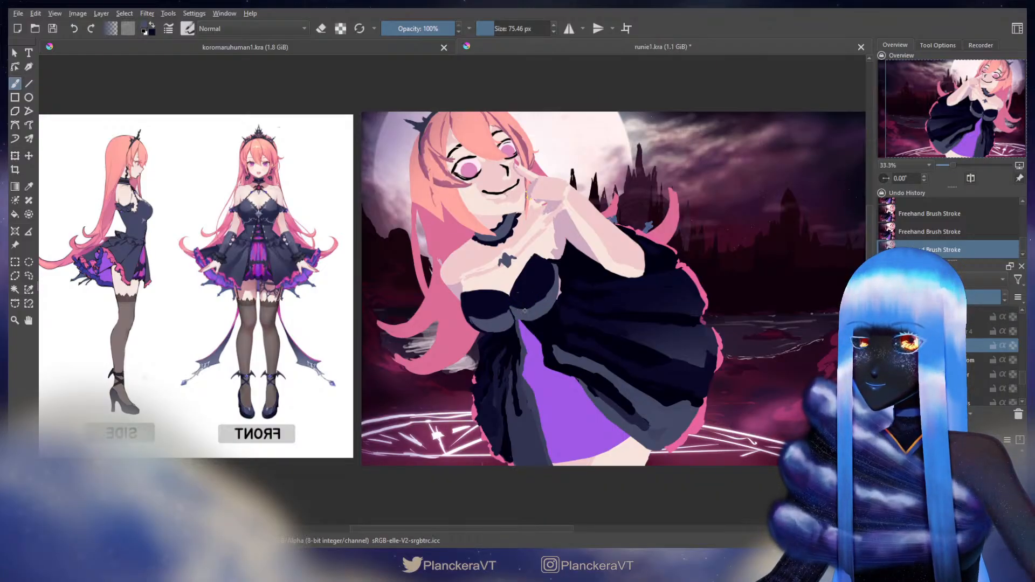
{"action": "key", "text": "x"}
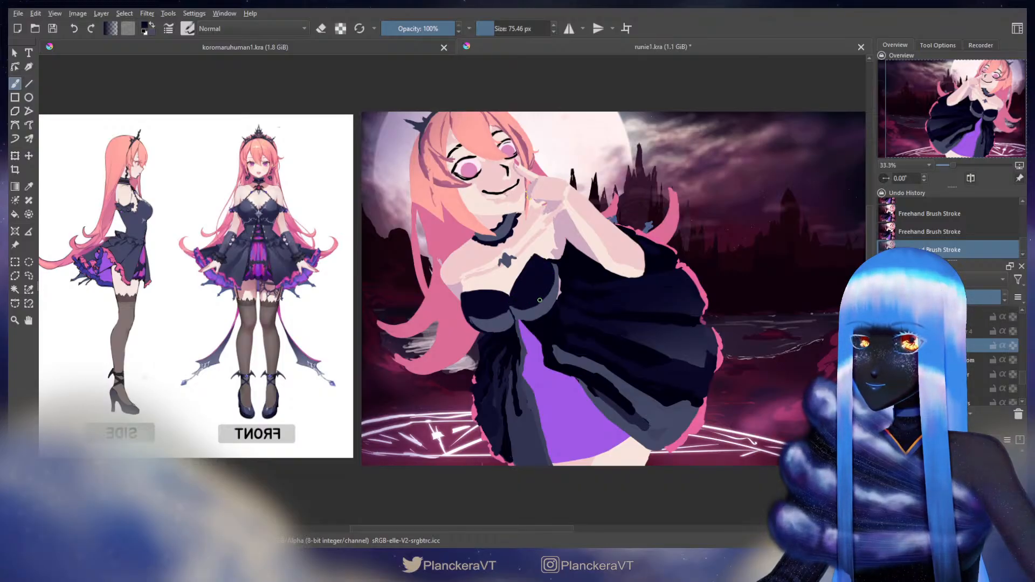
{"action": "key", "text": "x"}
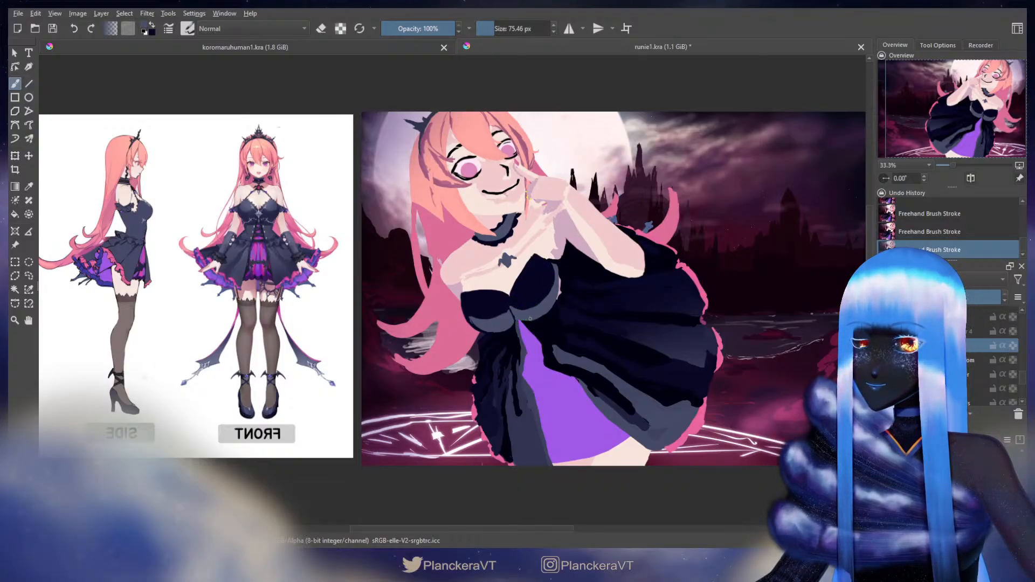
{"action": "key", "text": "x"}
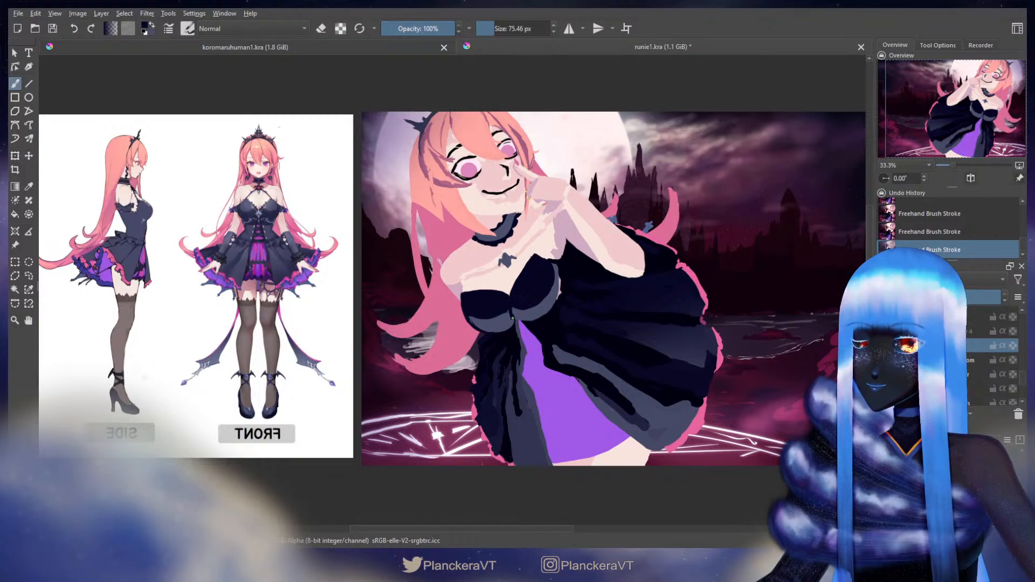
{"action": "key", "text": "x"}
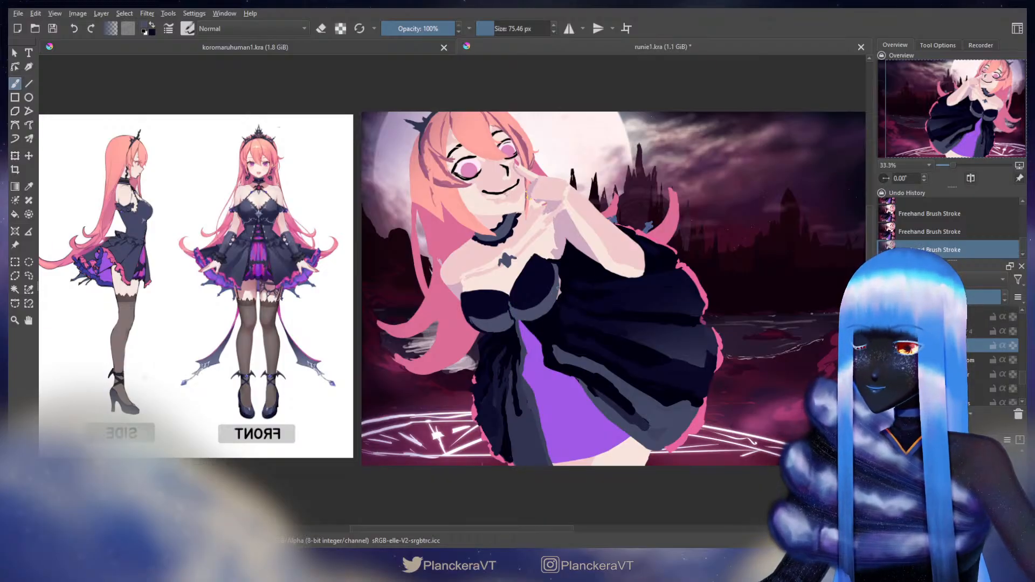
{"action": "key", "text": "x"}
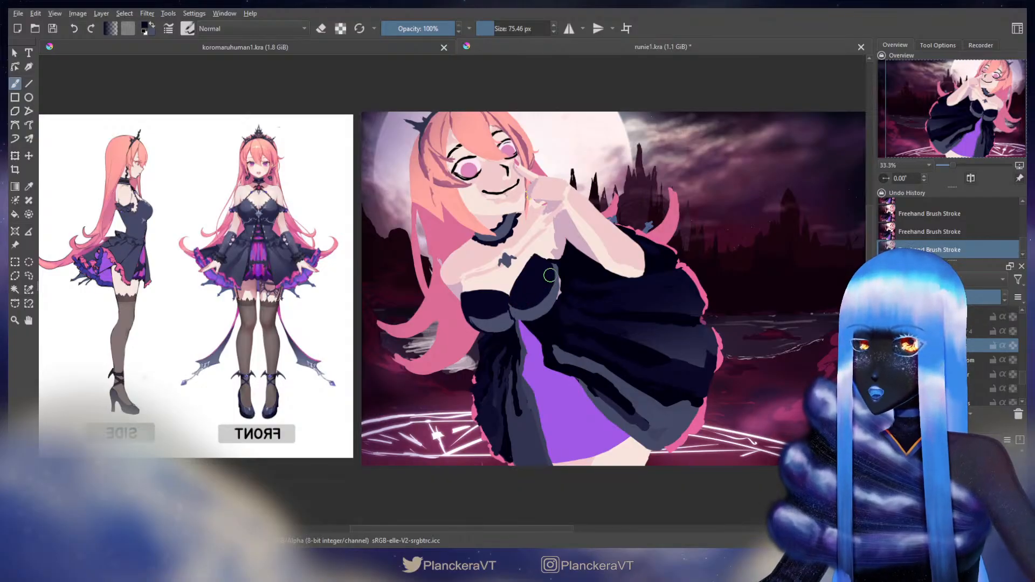
{"action": "key", "text": "x"}
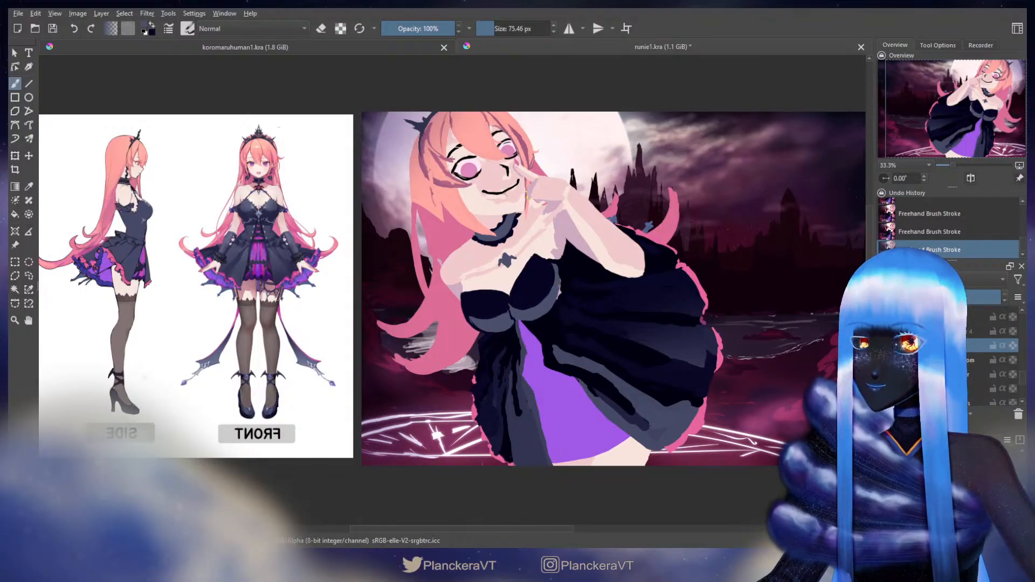
Erase along the outer edge of the cup beside the raised arm with an eraser of about 68 px.
{"action": "key", "text": "e"}
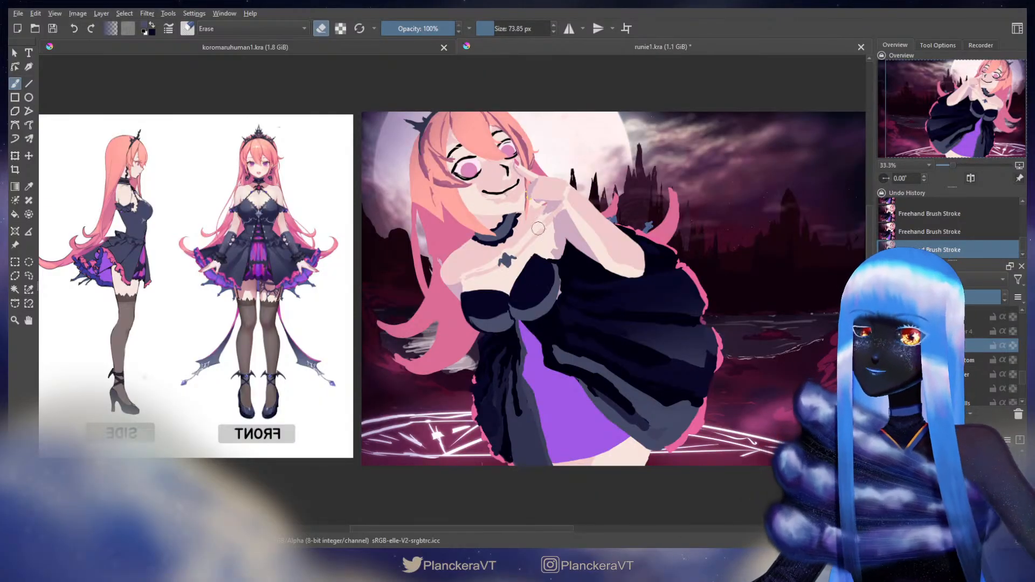
{"action": "left_click_drag", "start_coordinate": [564, 267], "coordinate": [558, 263], "text": "shift"}
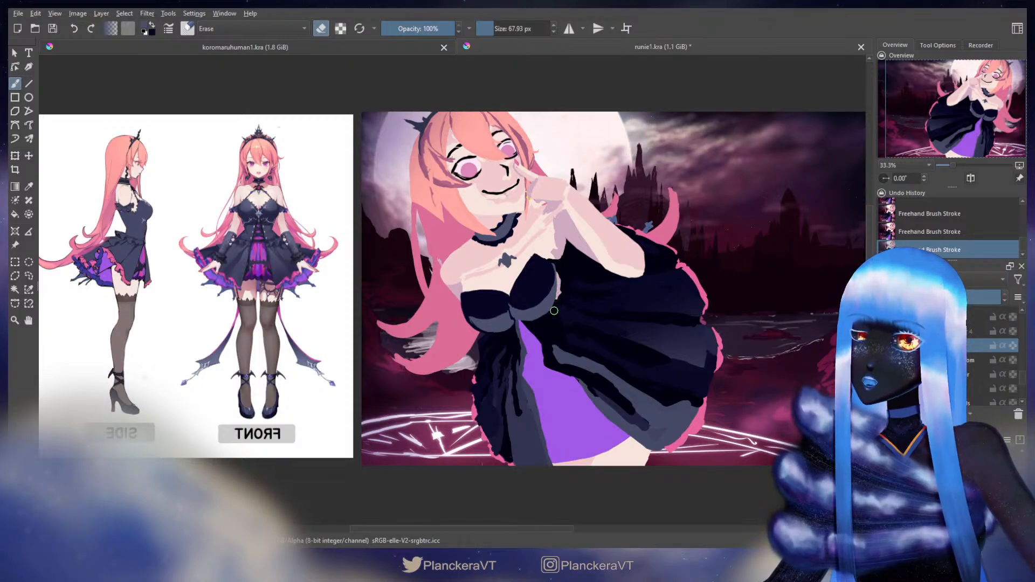
{"action": "key", "text": "e"}
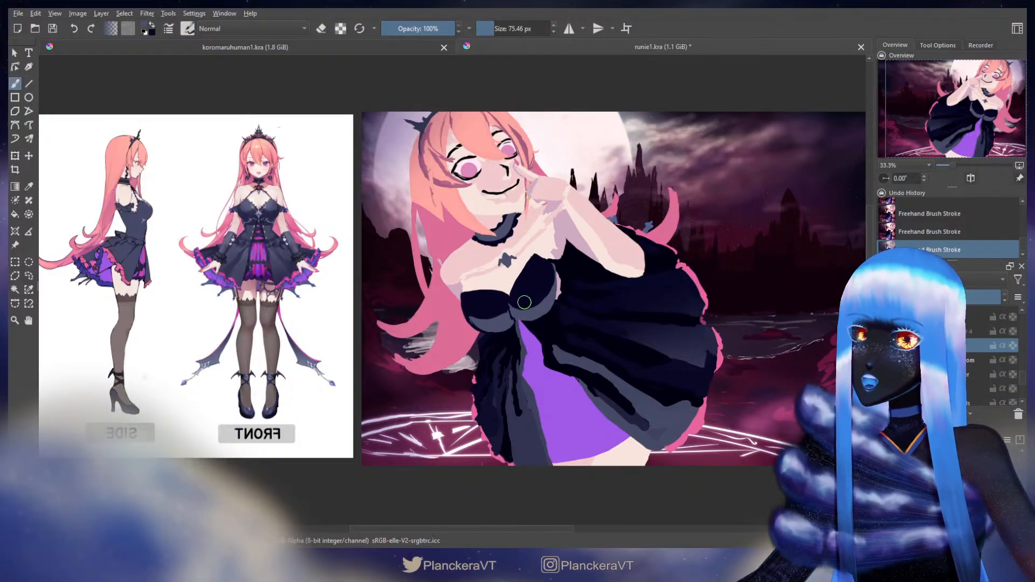
Paint the lower rim of the cup beside the raised arm in slate grey and trim beneath it with a 62 px eraser.
{"action": "left_click_drag", "start_coordinate": [517, 317], "coordinate": [523, 321]}
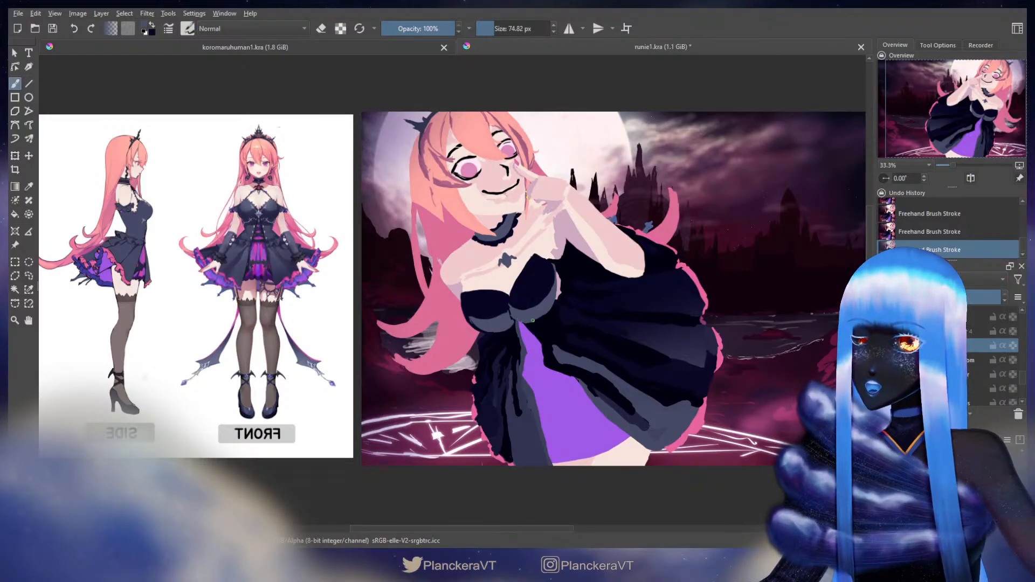
{"action": "left_click_drag", "start_coordinate": [526, 320], "coordinate": [547, 308]}
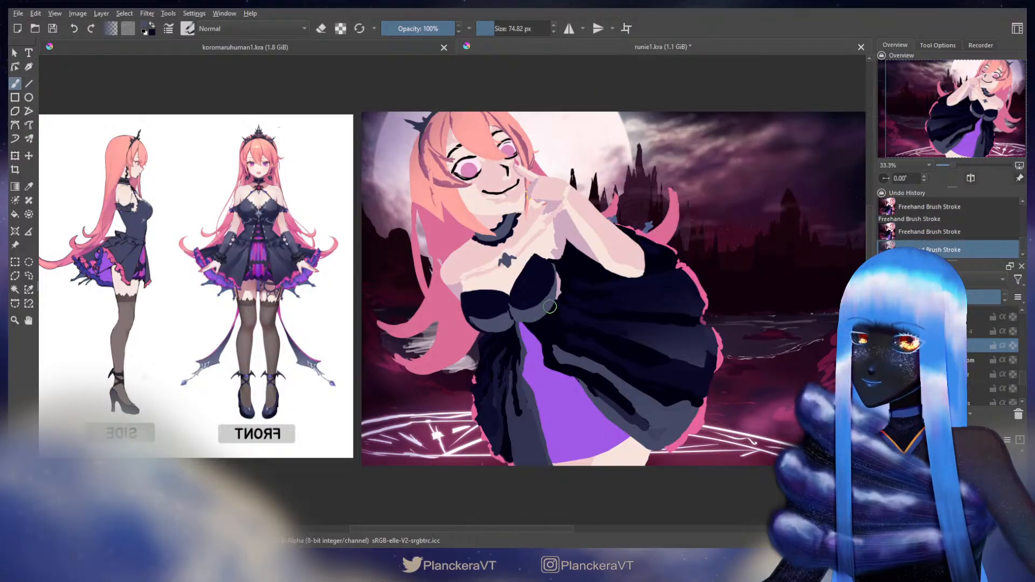
{"action": "key", "text": "e"}
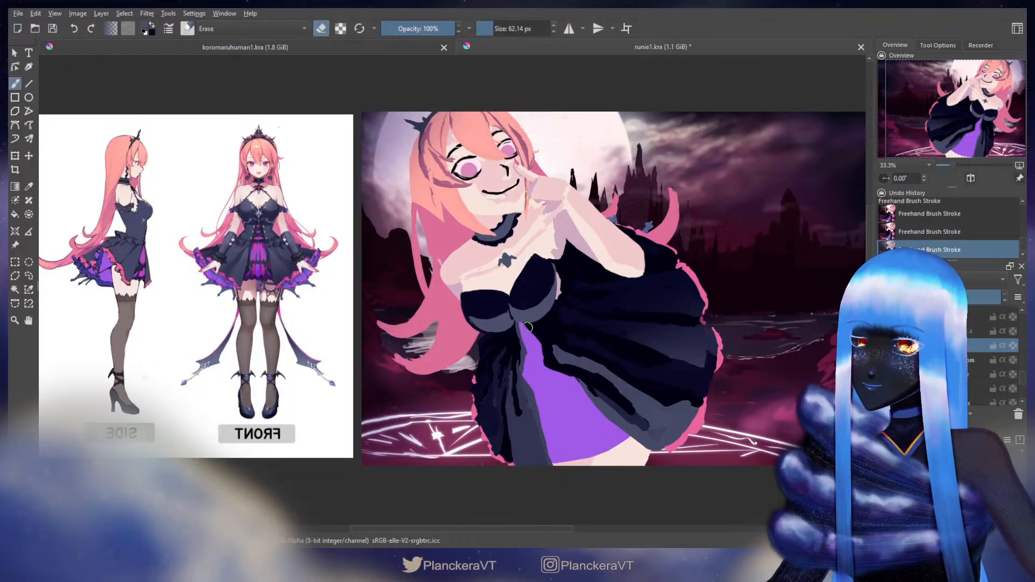
{"action": "left_click_drag", "start_coordinate": [538, 322], "coordinate": [548, 315]}
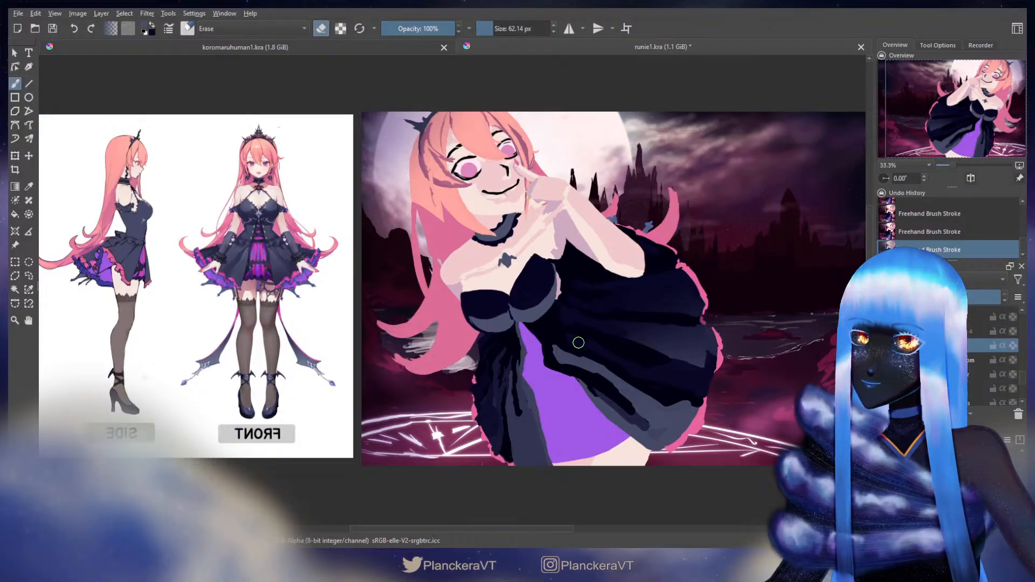
{"action": "key", "text": "e"}
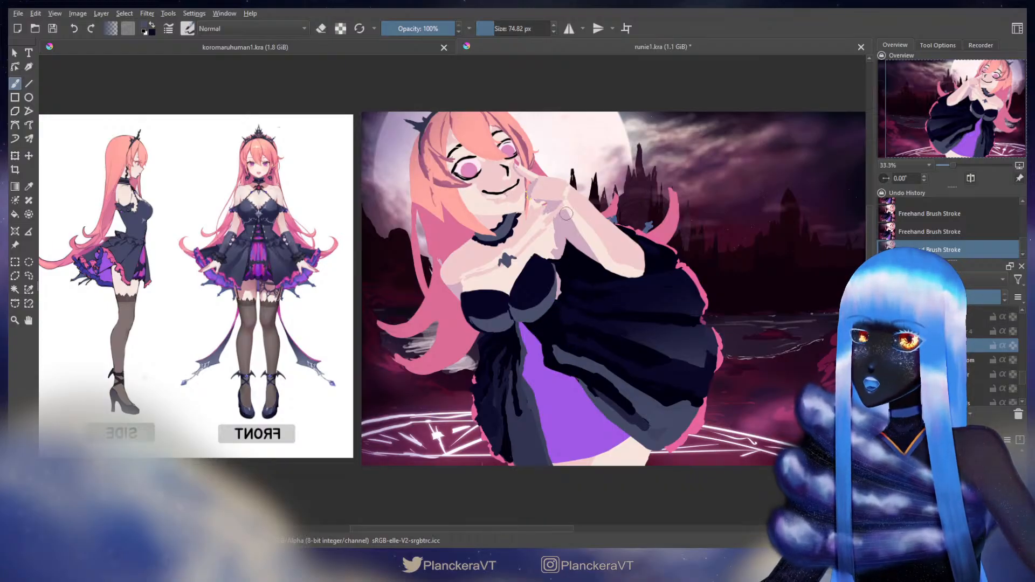
Push the outer edge of the cup beside the raised arm into shape with the Transform tool.
{"action": "key", "text": "ctrl+t"}
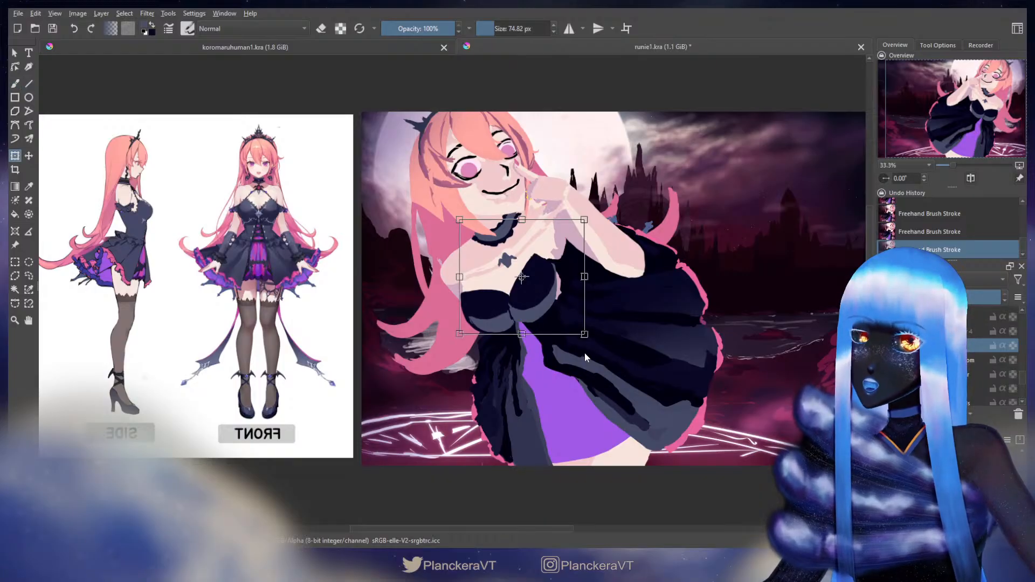
{"action": "key", "text": "Escape"}
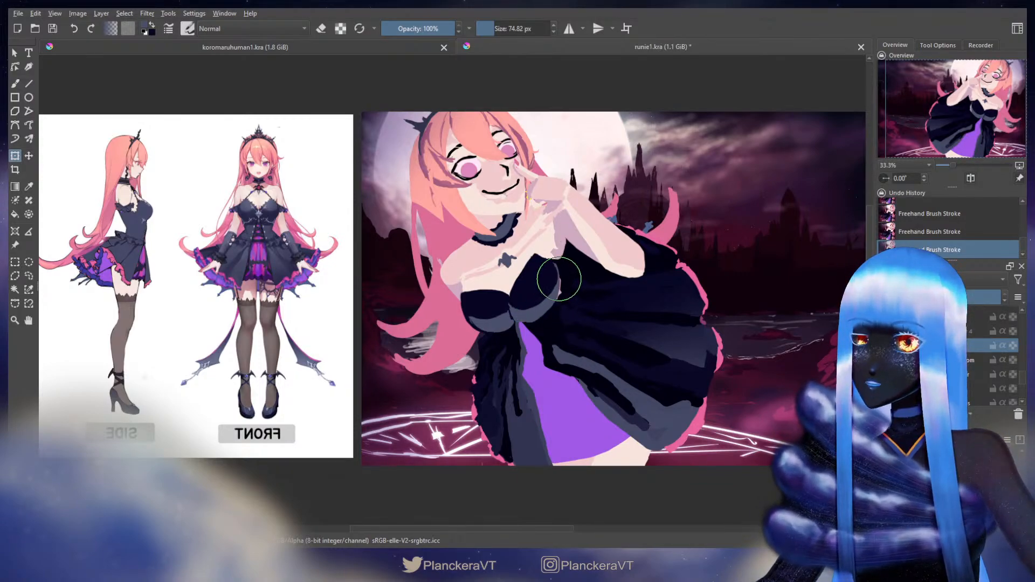
{"action": "mouse_move", "coordinate": [550, 259]}
{"action": "left_mouse_down"}
{"action": "mouse_move", "coordinate": [541, 260]}
{"action": "mouse_move", "coordinate": [563, 301]}
{"action": "mouse_move", "coordinate": [555, 283]}
{"action": "mouse_move", "coordinate": [577, 276]}
{"action": "left_mouse_up"}
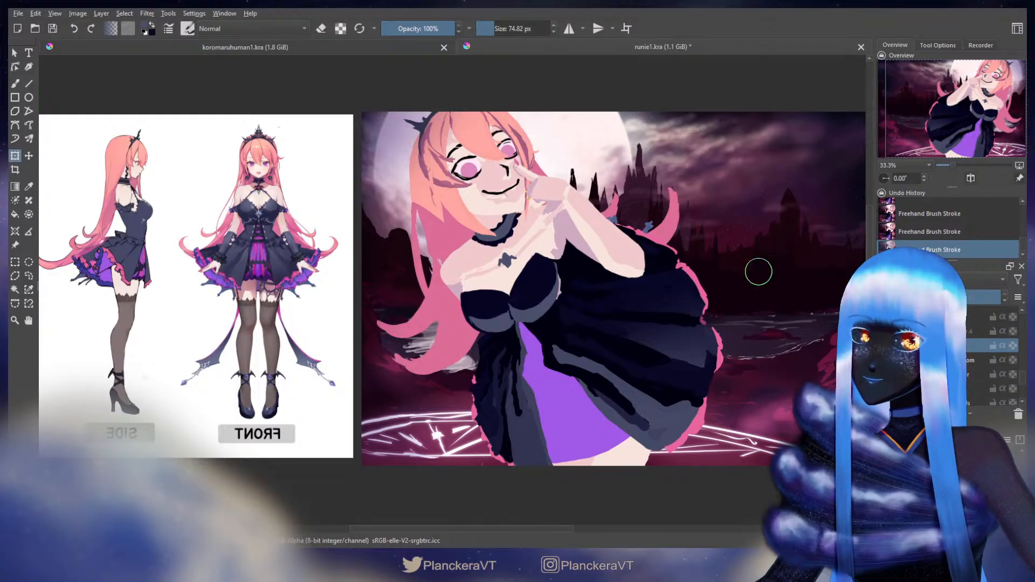
{"action": "key", "text": "b"}
Select the raised arm's layers, move them slightly down toward the body, and adjust them with the Transform tool.
{"action": "left_click_drag", "start_coordinate": [1023, 378], "coordinate": [1023, 366]}
{"action": "left_click", "coordinate": [959, 381]}
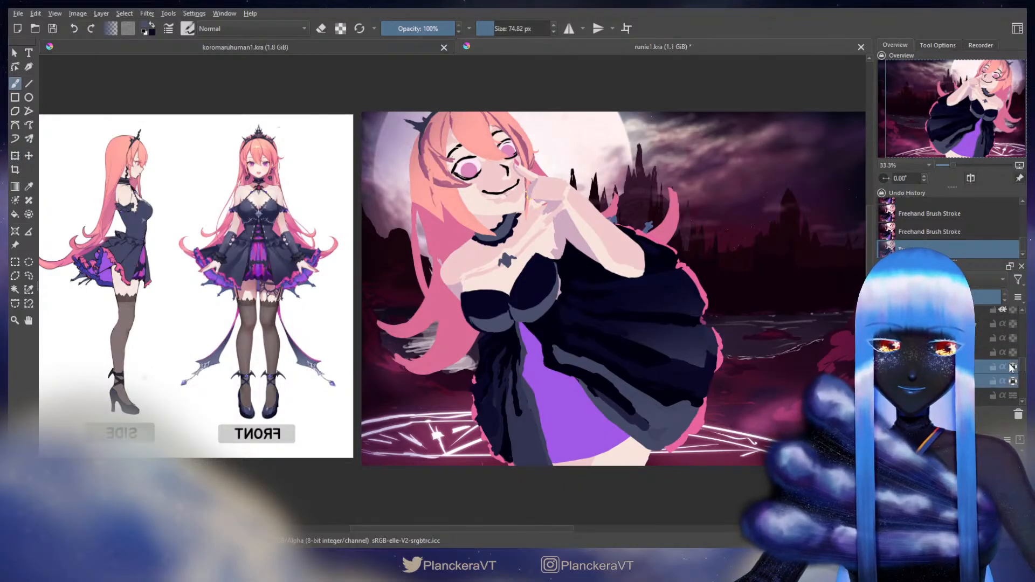
{"action": "key", "text": "t"}
{"action": "left_click_drag", "start_coordinate": [605, 251], "coordinate": [600, 256]}
{"action": "key", "text": "b"}
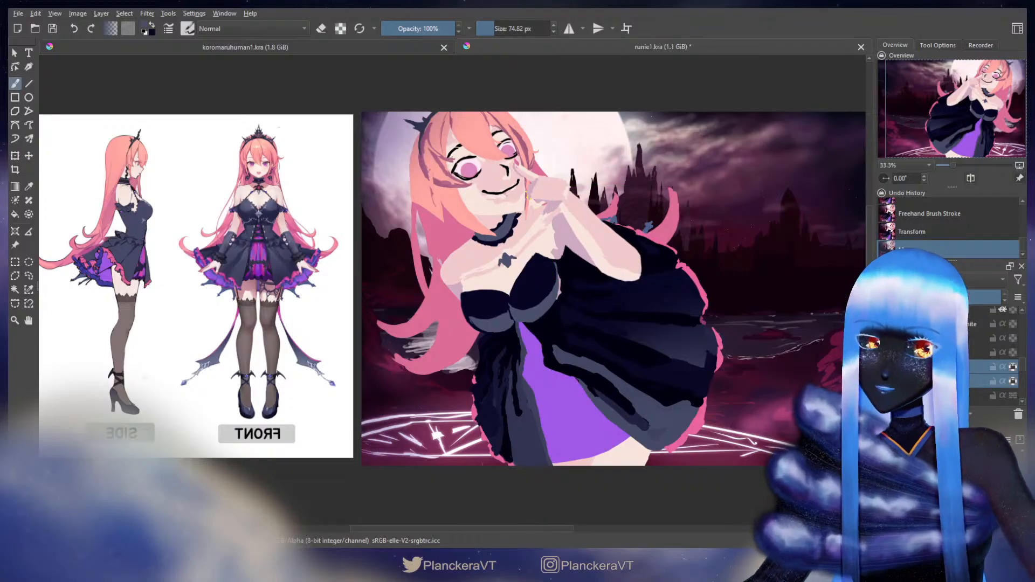
{"action": "key", "text": "ctrl+t"}
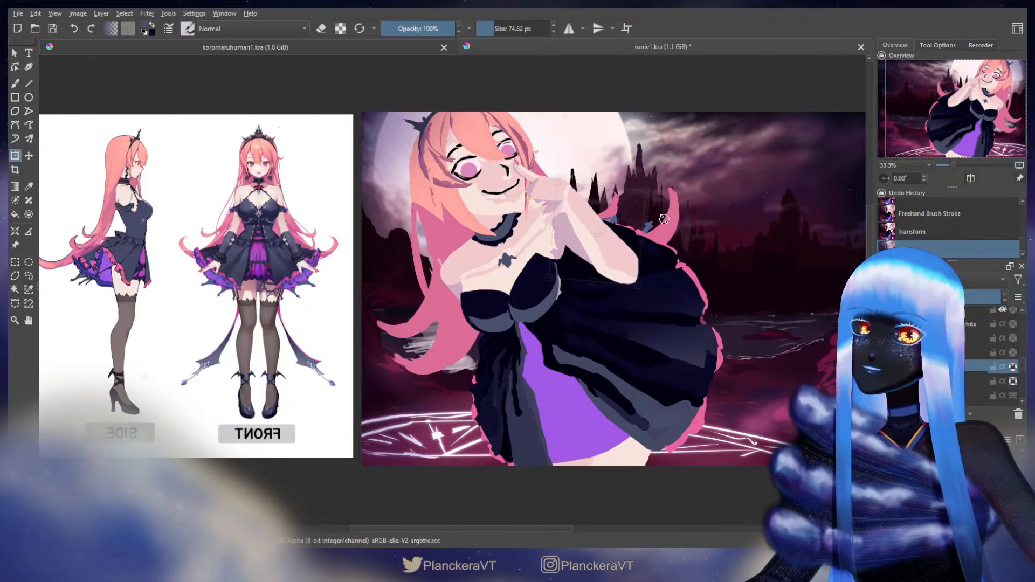
{"action": "key", "text": "b"}
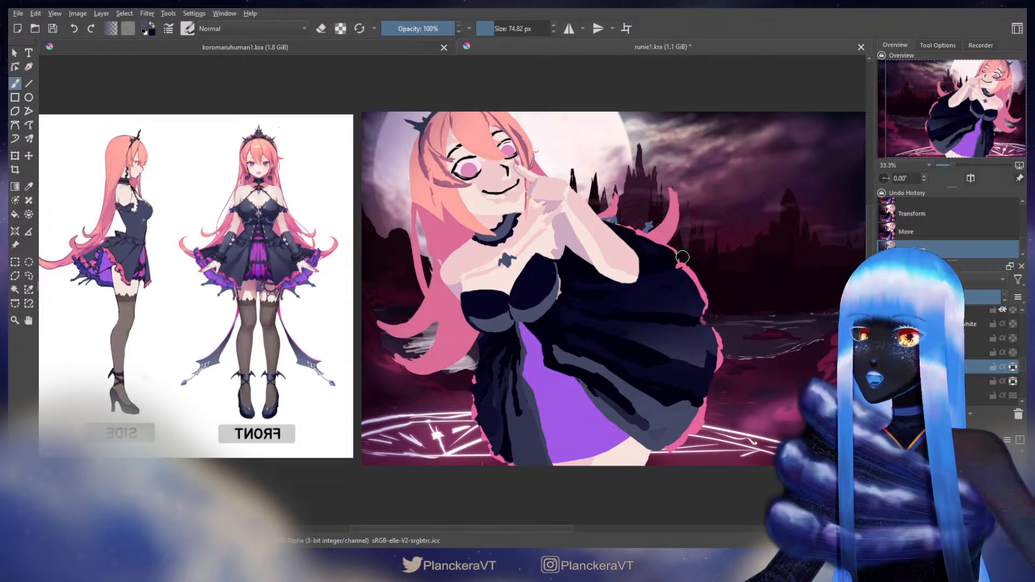
Hide the raised arm's layers to inspect the dress beneath, and undo both visibility changes.
{"action": "left_click", "coordinate": [885, 367]}
{"action": "left_click", "coordinate": [885, 381]}
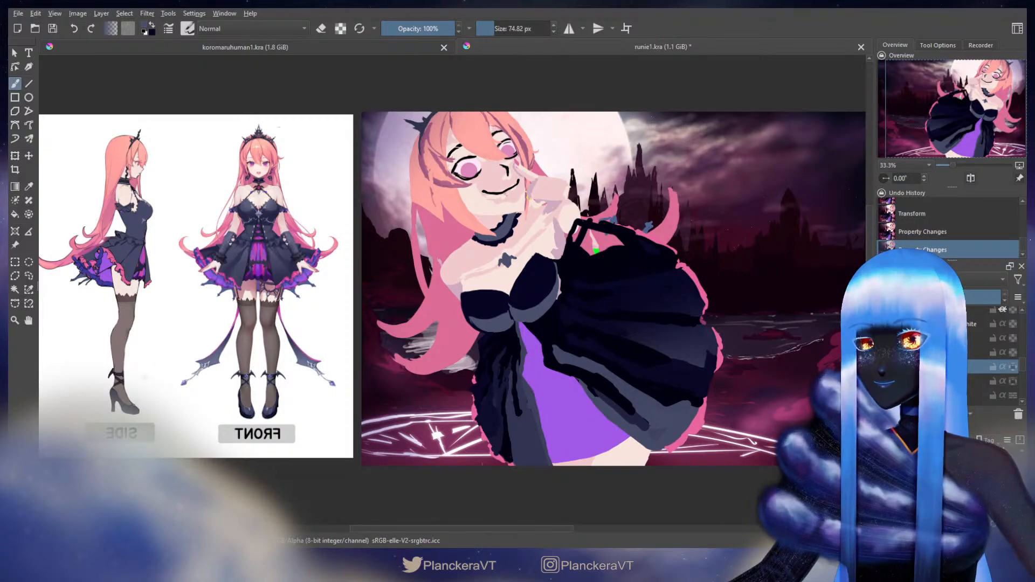
{"action": "key", "text": "ctrl+z"}
{"action": "key", "text": "ctrl+z"}
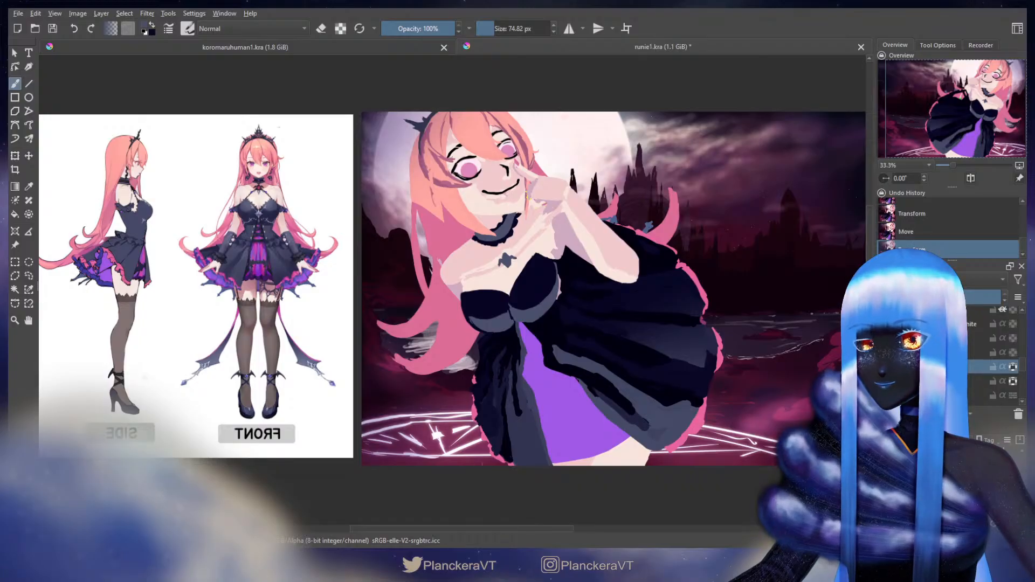
Select the torso's layer and adjust the shoulder area behind the raised arm with the Transform tool.
{"action": "left_click_drag", "start_coordinate": [1023, 367], "coordinate": [1024, 388]}
{"action": "left_click", "coordinate": [970, 377]}
{"action": "key", "text": "ctrl+t"}
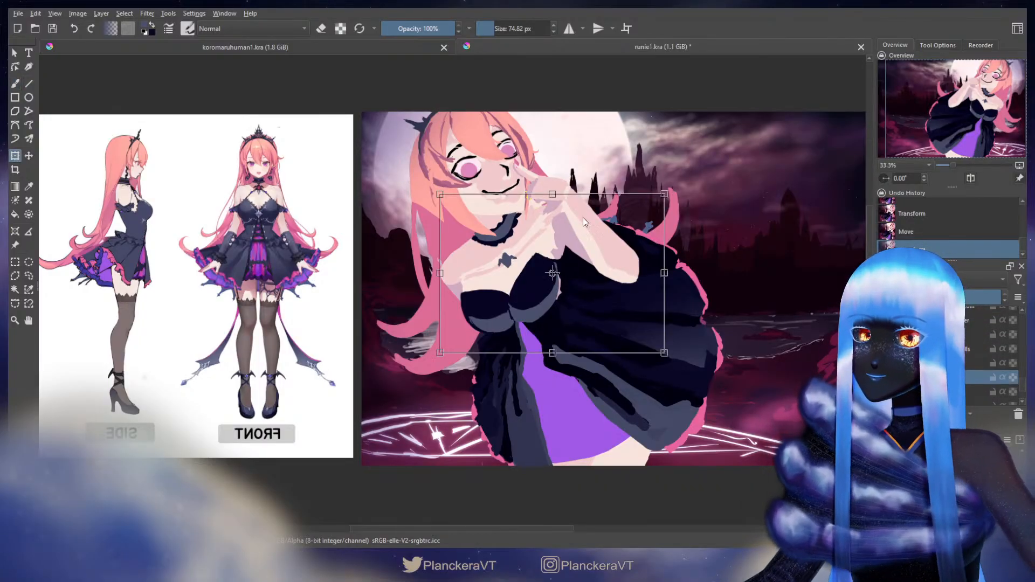
{"action": "key", "text": "b"}
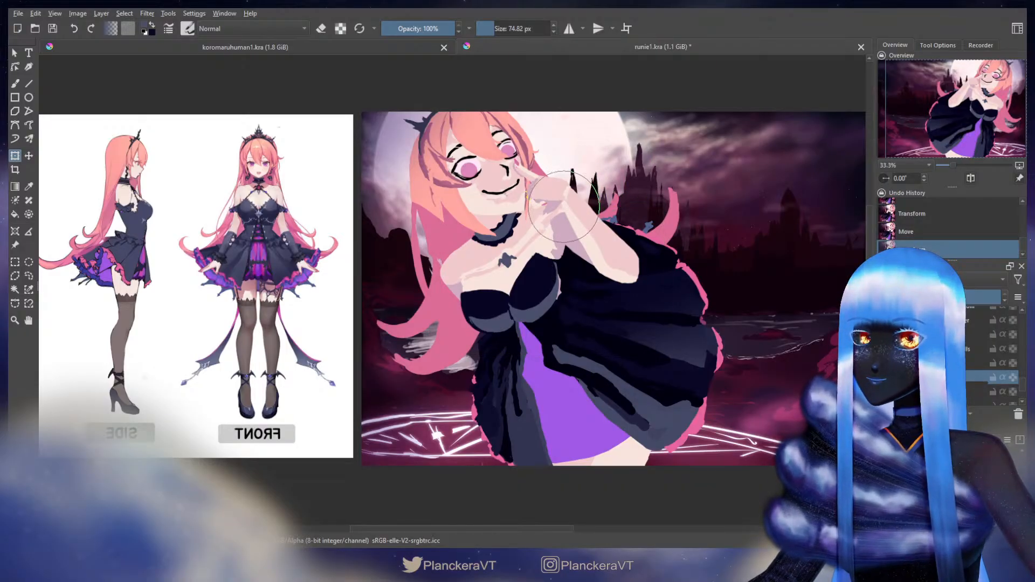
{"action": "key", "text": "b"}
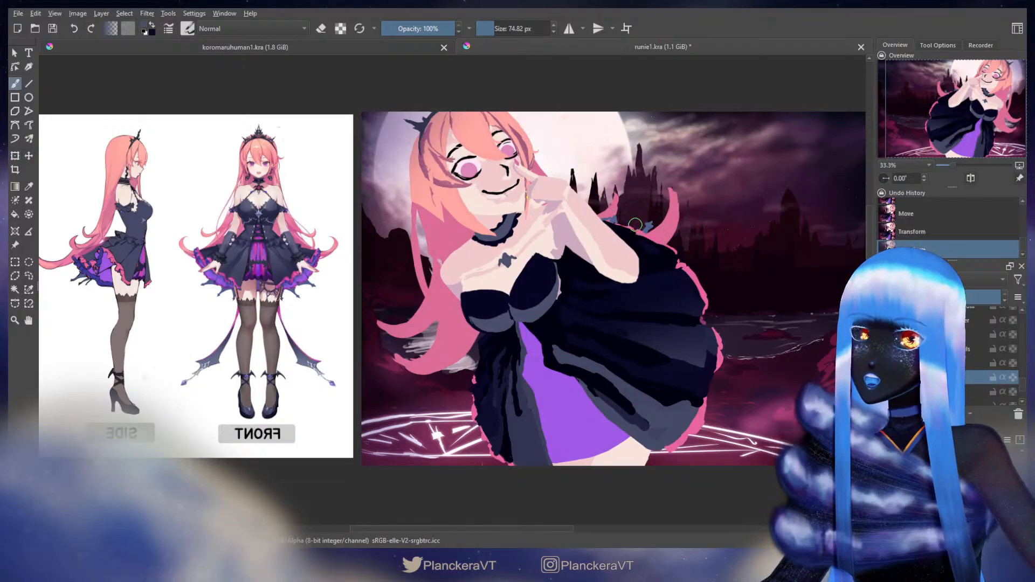
{"action": "key", "text": "e"}
{"action": "left_click_drag", "start_coordinate": [539, 193], "coordinate": [569, 192]}
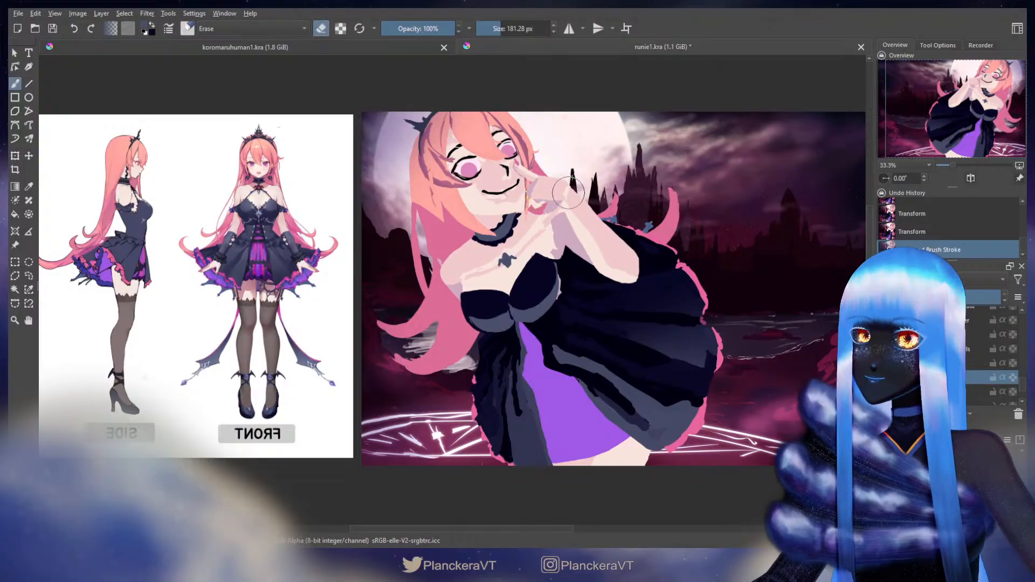
{"action": "key", "text": "ctrl+z"}
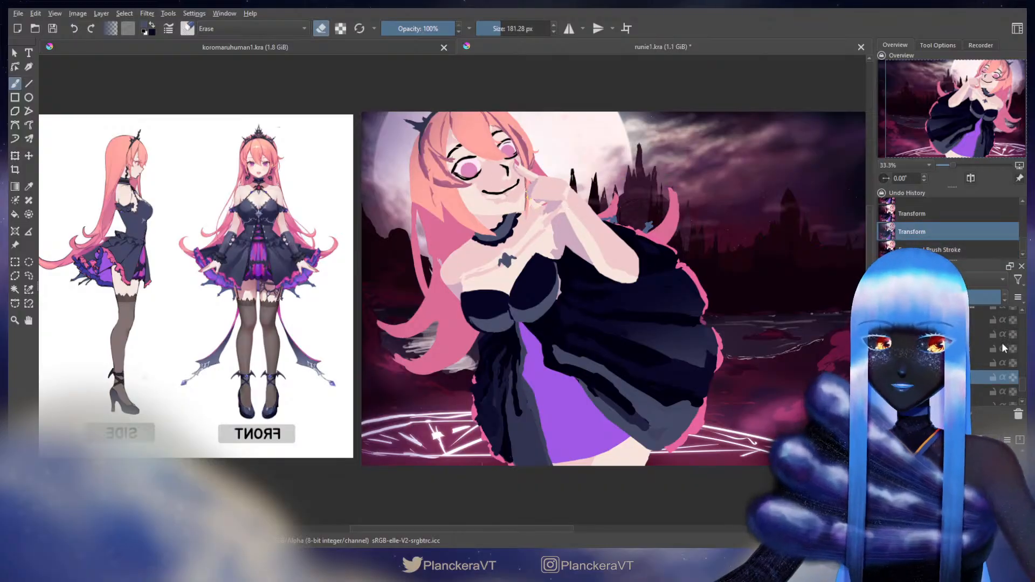
{"action": "left_click_drag", "start_coordinate": [1022, 385], "coordinate": [1026, 340]}
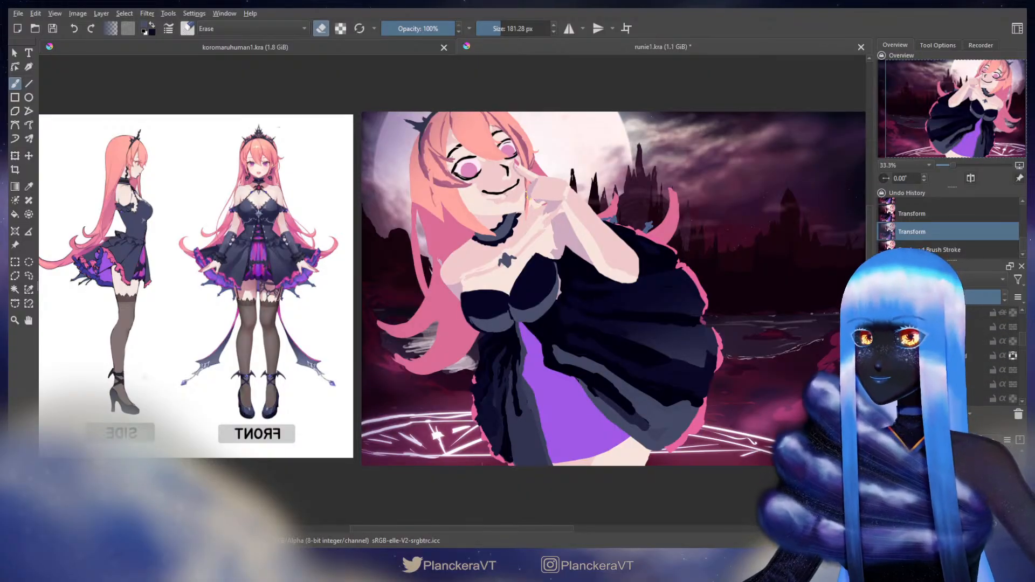
{"action": "key", "text": "ctrl+shift+z"}
{"action": "key", "text": "ctrl+z"}
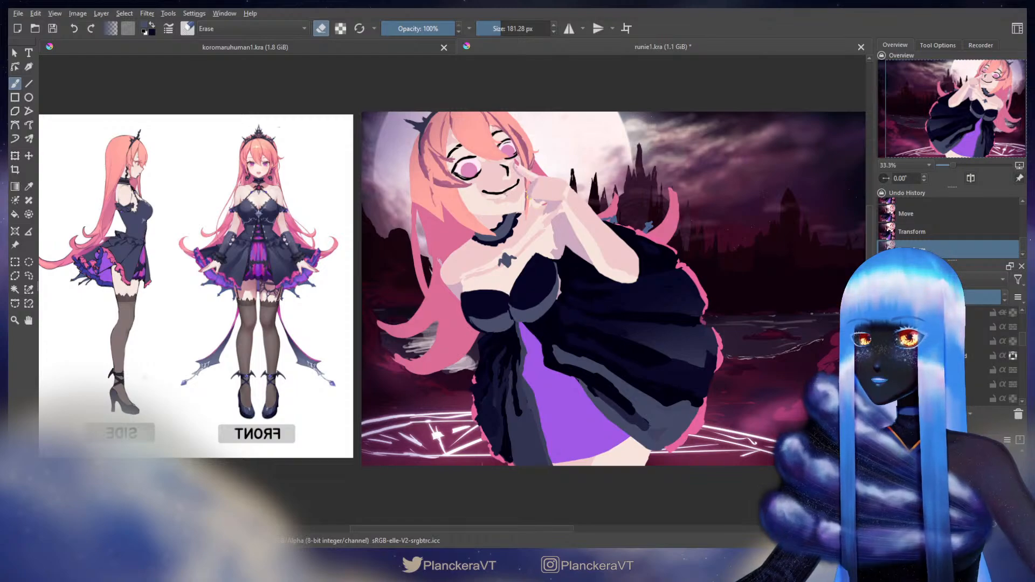
Select a lower layer for painting and mirror the canvas view horizontally.
{"action": "left_click_drag", "start_coordinate": [1021, 344], "coordinate": [1020, 394]}
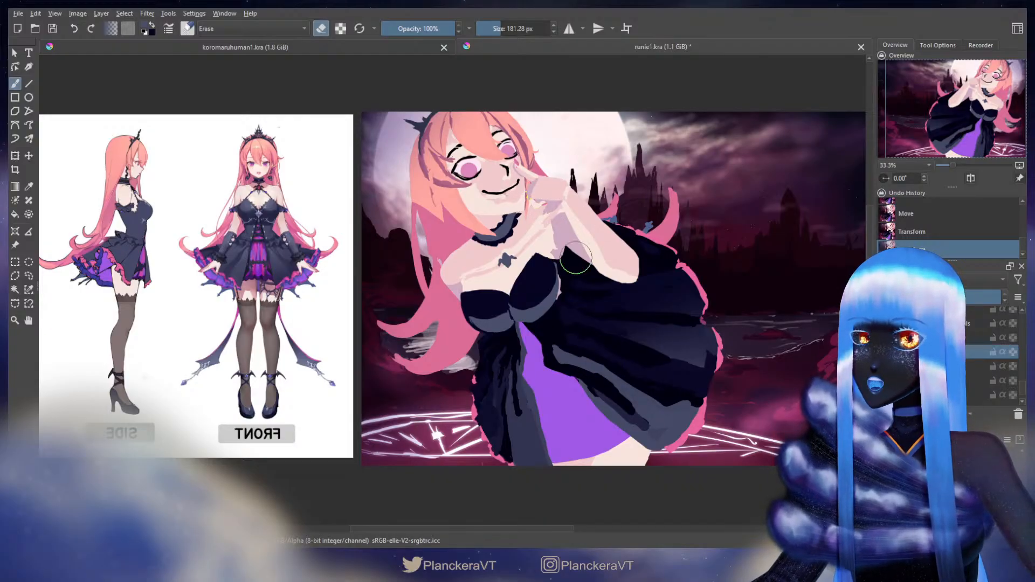
{"action": "key", "text": "e"}
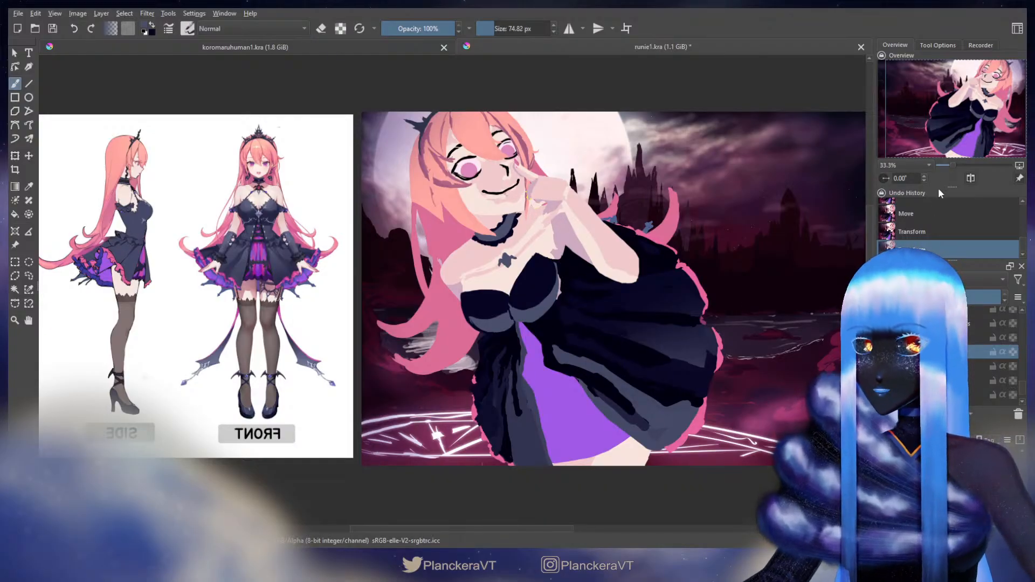
{"action": "left_click", "coordinate": [970, 178]}
{"action": "left_click_drag", "start_coordinate": [403, 392], "coordinate": [560, 373]}
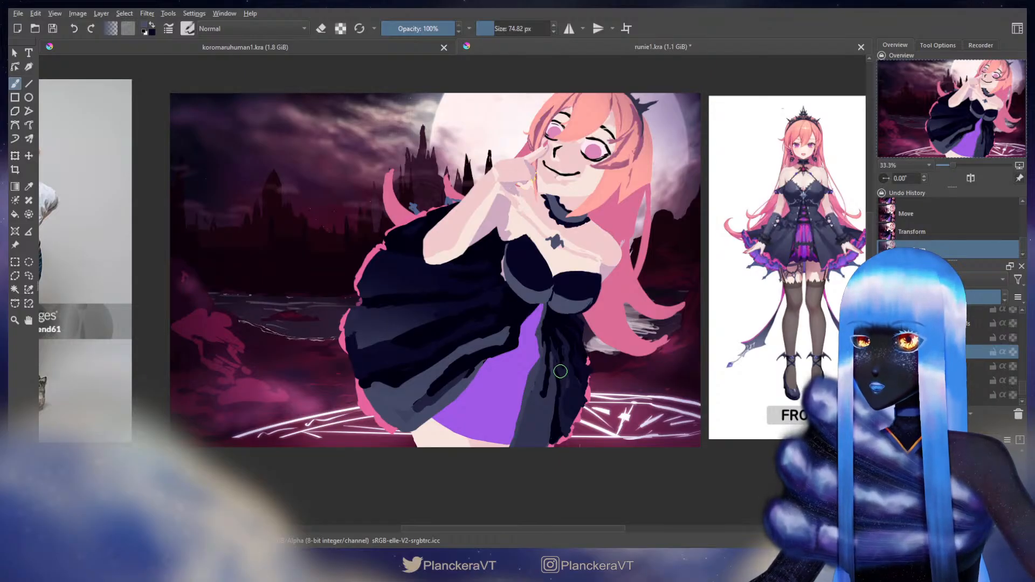
Alpha-lock the bodice layer to shade the cup beside the raised arm, then unlock it and paint along the cup's underside.
{"action": "left_click", "coordinate": [1012, 344]}
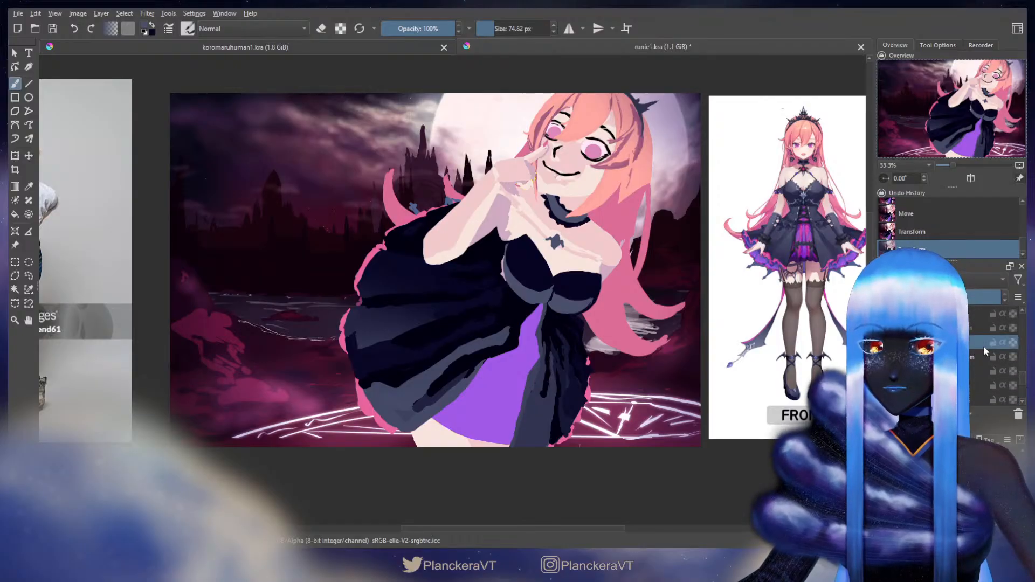
{"action": "left_click_drag", "start_coordinate": [501, 264], "coordinate": [505, 255], "text": "shift"}
{"action": "left_click_drag", "start_coordinate": [506, 248], "coordinate": [511, 269]}
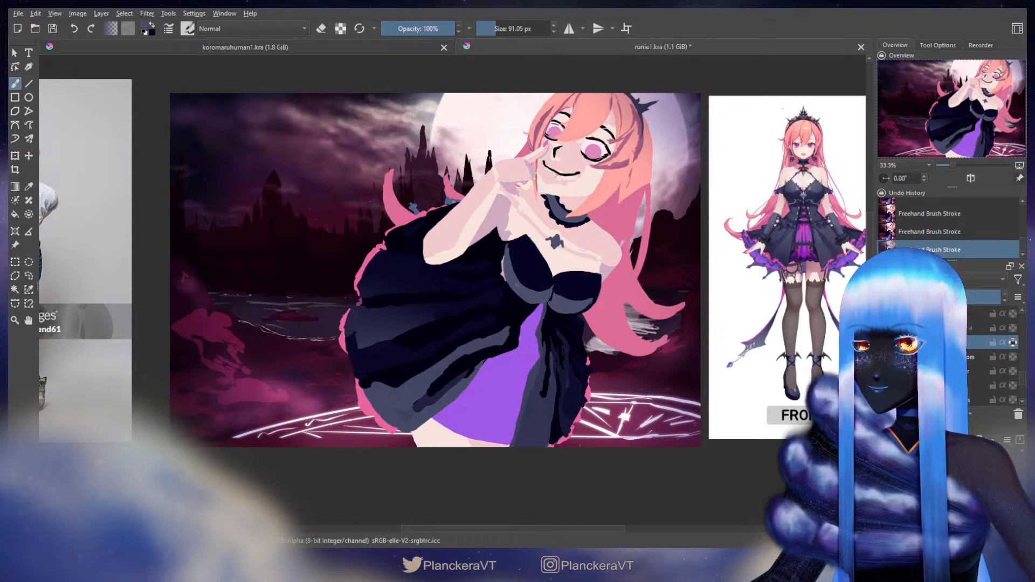
{"action": "left_click", "coordinate": [1012, 342]}
{"action": "mouse_move", "coordinate": [499, 270]}
{"action": "left_mouse_down"}
{"action": "mouse_move", "coordinate": [545, 293]}
{"action": "mouse_move", "coordinate": [526, 309]}
{"action": "left_mouse_up"}
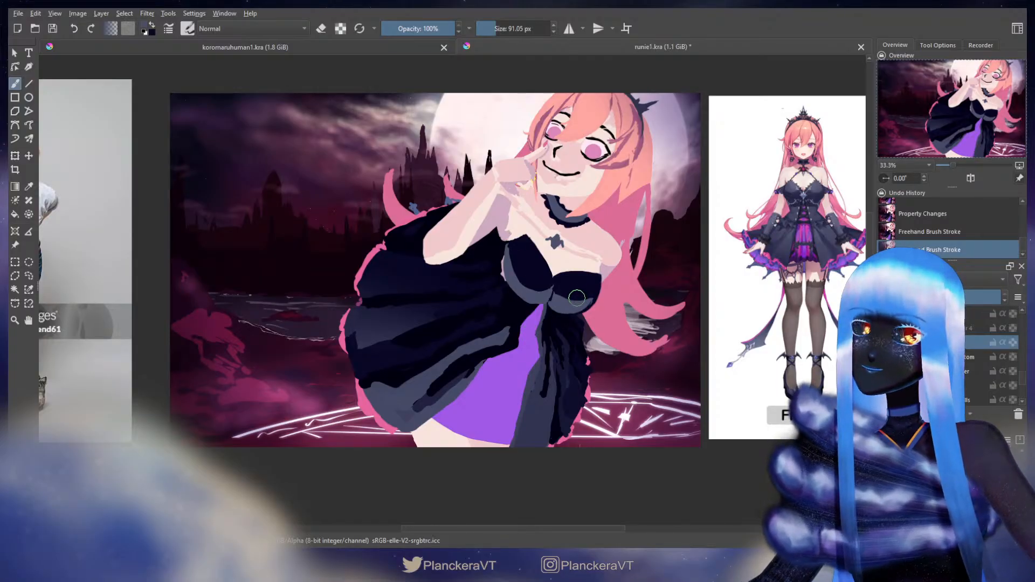
{"action": "key", "text": "e"}
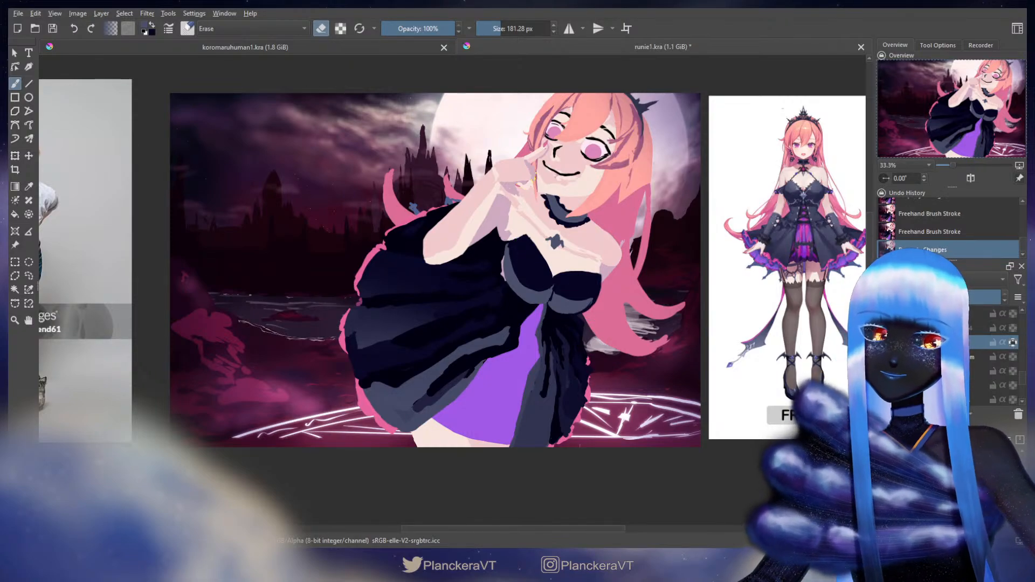
Sample a bodice colour, paint the join between the two cups, and carve the neckline dip above it with a resized eraser.
{"action": "key", "text": "e"}
{"action": "left_click", "coordinate": [556, 296], "text": "ctrl"}
{"action": "mouse_move", "coordinate": [551, 295]}
{"action": "left_mouse_down", "text": "shift"}
{"action": "mouse_move", "coordinate": [566, 288]}
{"action": "mouse_move", "coordinate": [555, 293]}
{"action": "left_mouse_up", "text": "shift"}
{"action": "left_click_drag", "start_coordinate": [544, 289], "coordinate": [548, 304]}
{"action": "key", "text": "e"}
{"action": "mouse_move", "coordinate": [560, 267]}
{"action": "left_mouse_down", "text": "shift"}
{"action": "mouse_move", "coordinate": [542, 266]}
{"action": "mouse_move", "coordinate": [572, 272]}
{"action": "left_mouse_up", "text": "shift"}
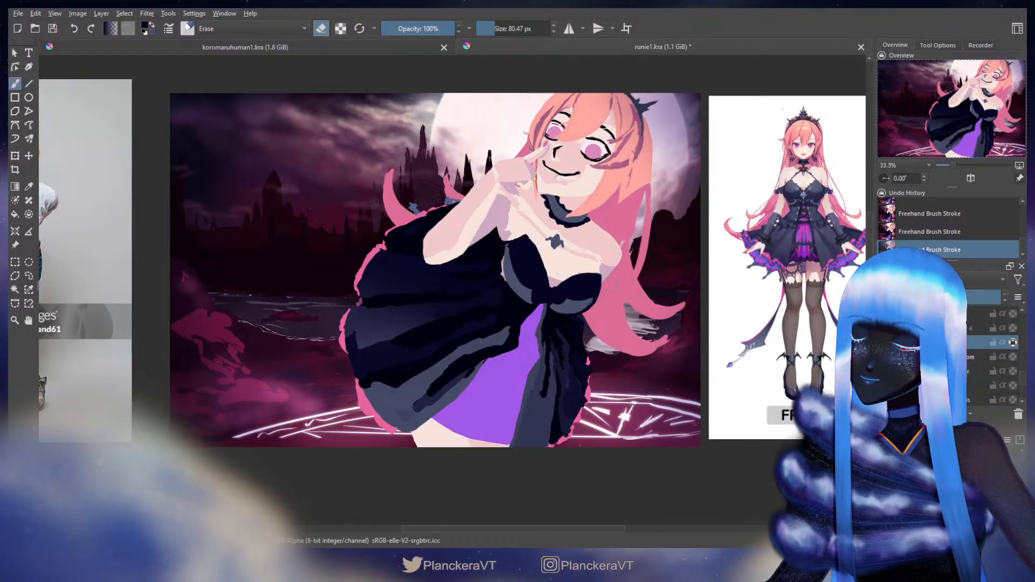
Fill in the inner edges of both cups around the neckline dip, alternating brush and eraser.
{"action": "key", "text": "e"}
{"action": "left_click_drag", "start_coordinate": [561, 291], "coordinate": [535, 291]}
{"action": "left_click", "coordinate": [570, 282]}
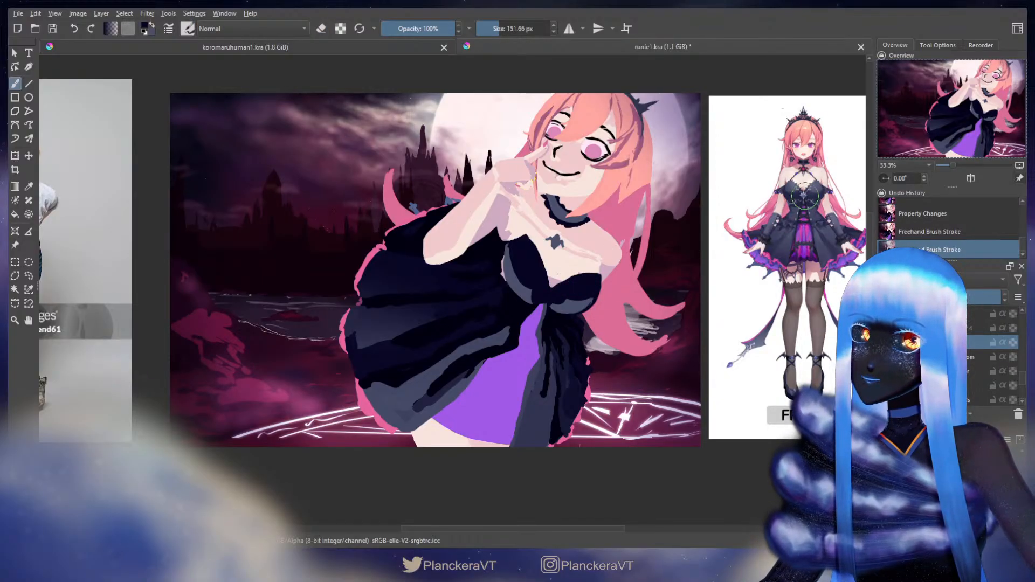
{"action": "left_click", "coordinate": [557, 288]}
{"action": "key", "text": "e"}
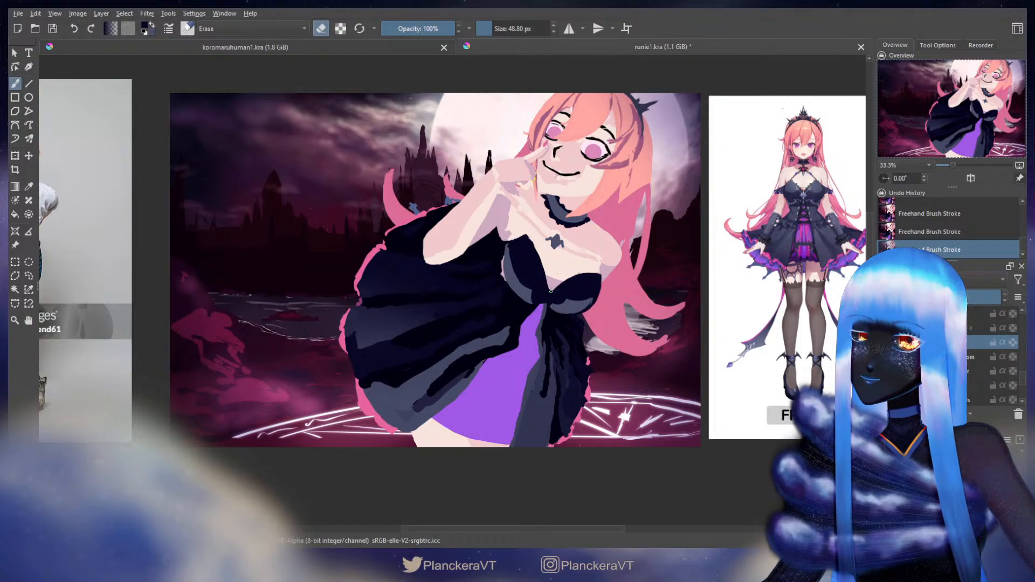
{"action": "key", "text": "e"}
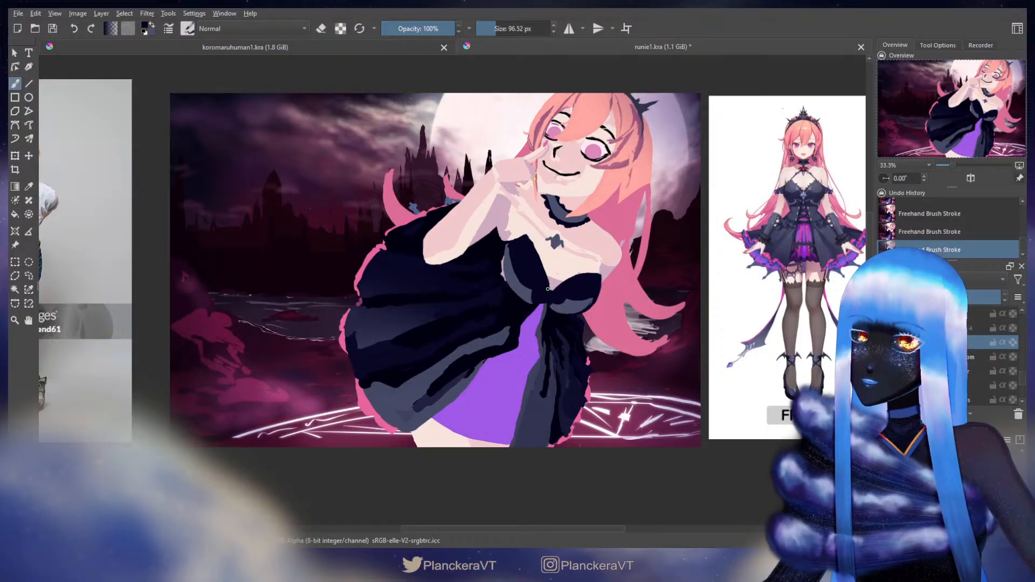
Clean up the neckline edge of the cup beside the raised arm with brush touch-ups and a small eraser.
{"action": "key", "text": "e"}
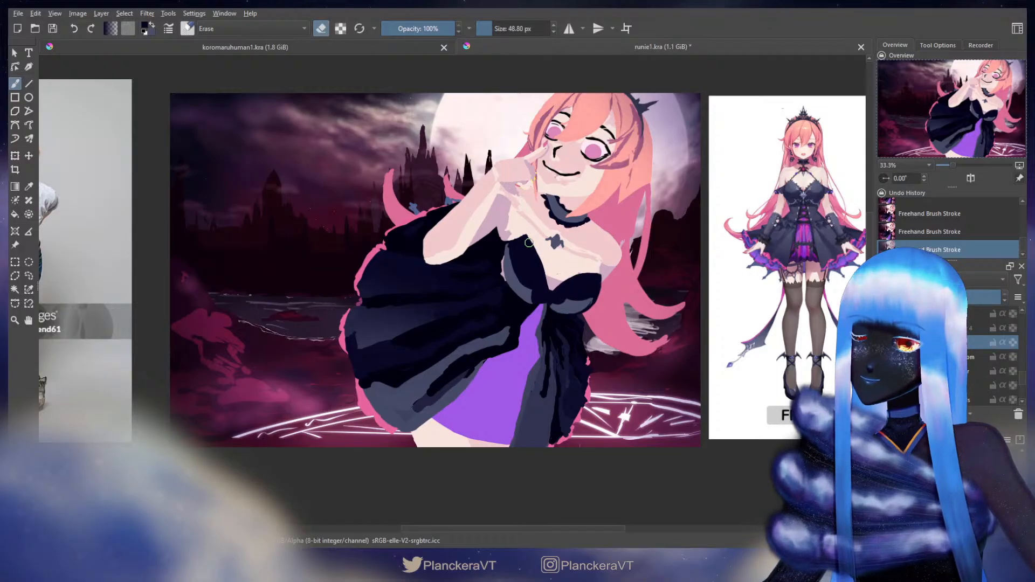
{"action": "key", "text": "e"}
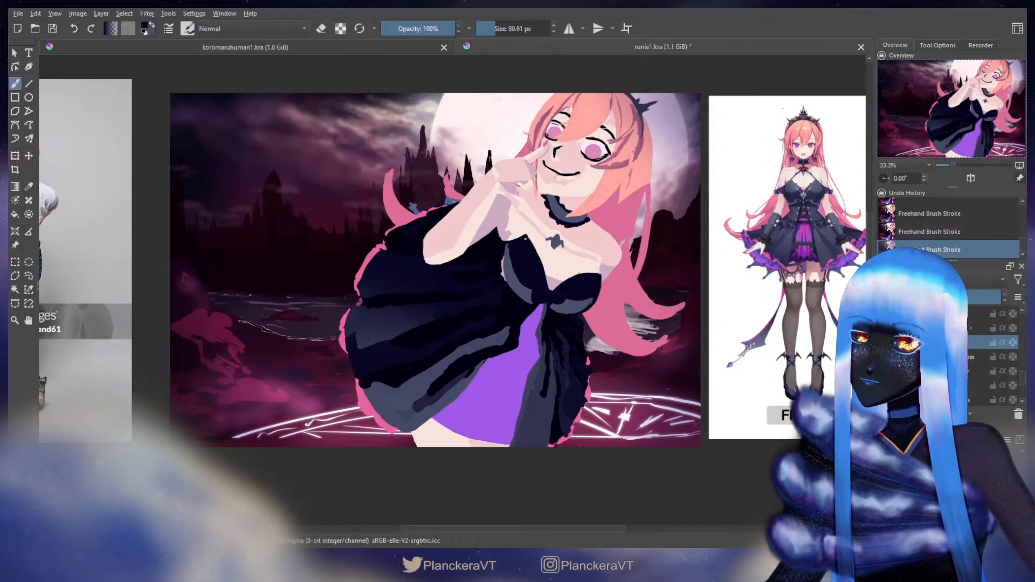
{"action": "key", "text": "e"}
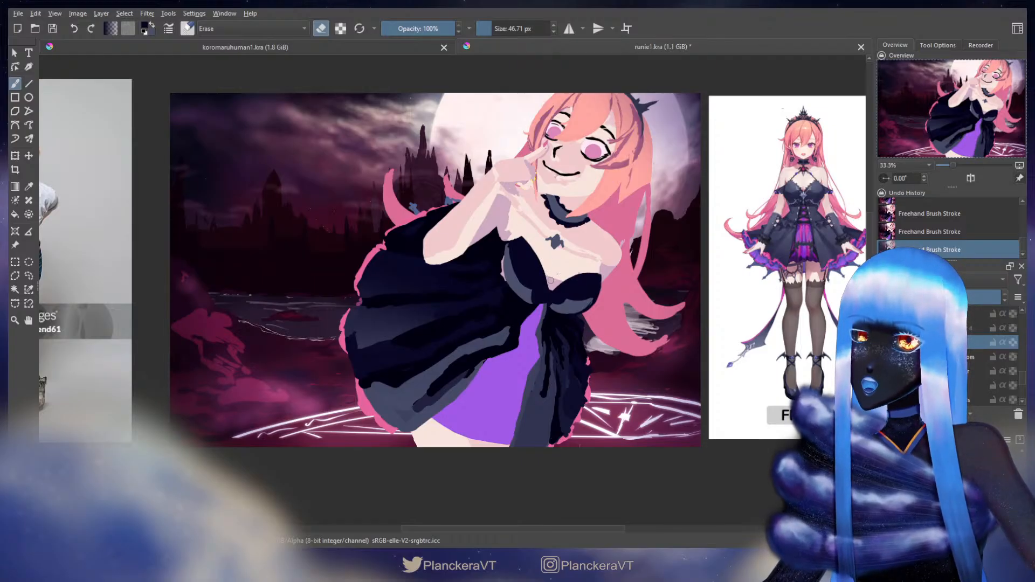
{"action": "left_click_drag", "start_coordinate": [559, 247], "coordinate": [551, 240]}
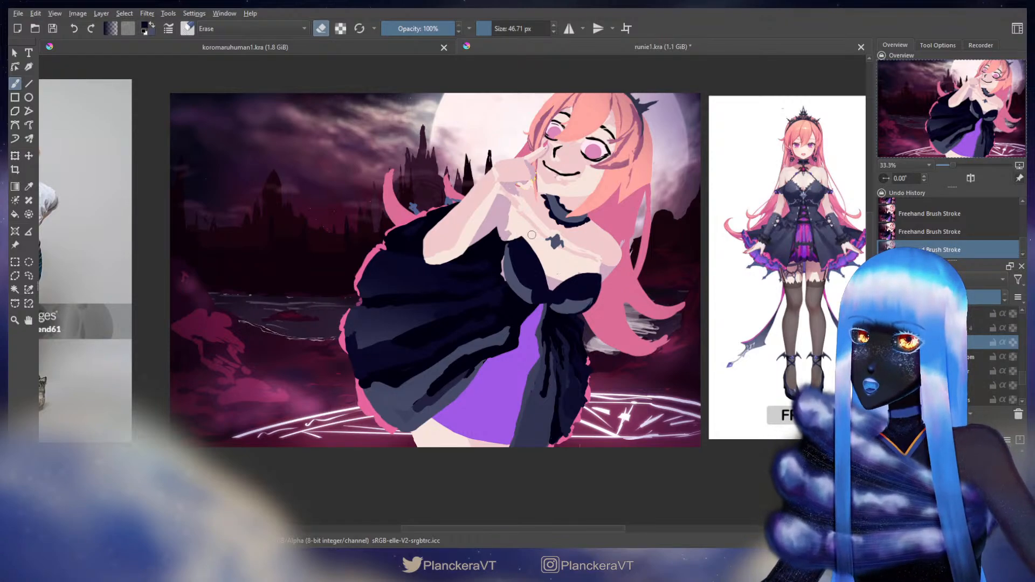
{"action": "left_click_drag", "start_coordinate": [515, 237], "coordinate": [524, 238], "text": "shift"}
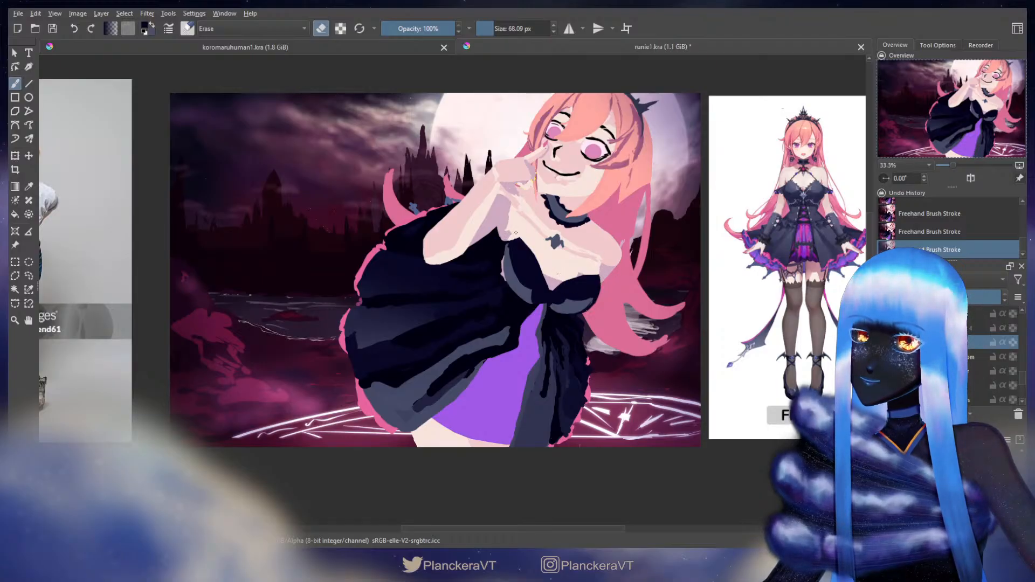
Sample the cup's grey-blue shading and paint it along the underside and upper edge of the cup beside the raised arm.
{"action": "key", "text": "e"}
{"action": "left_click", "coordinate": [529, 296], "text": "ctrl"}
{"action": "left_click_drag", "start_coordinate": [525, 294], "coordinate": [528, 294]}
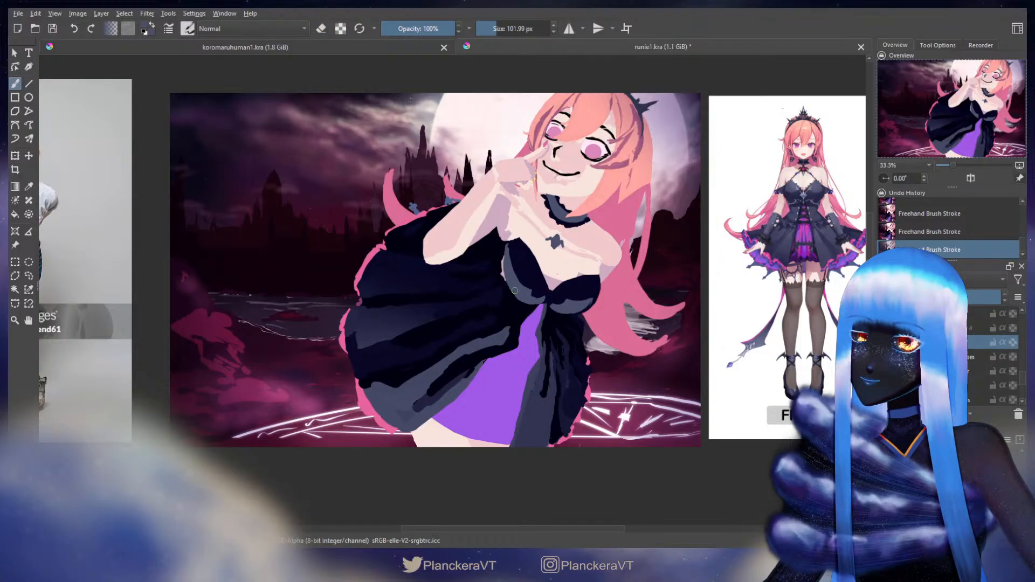
{"action": "left_click_drag", "start_coordinate": [520, 243], "coordinate": [522, 242]}
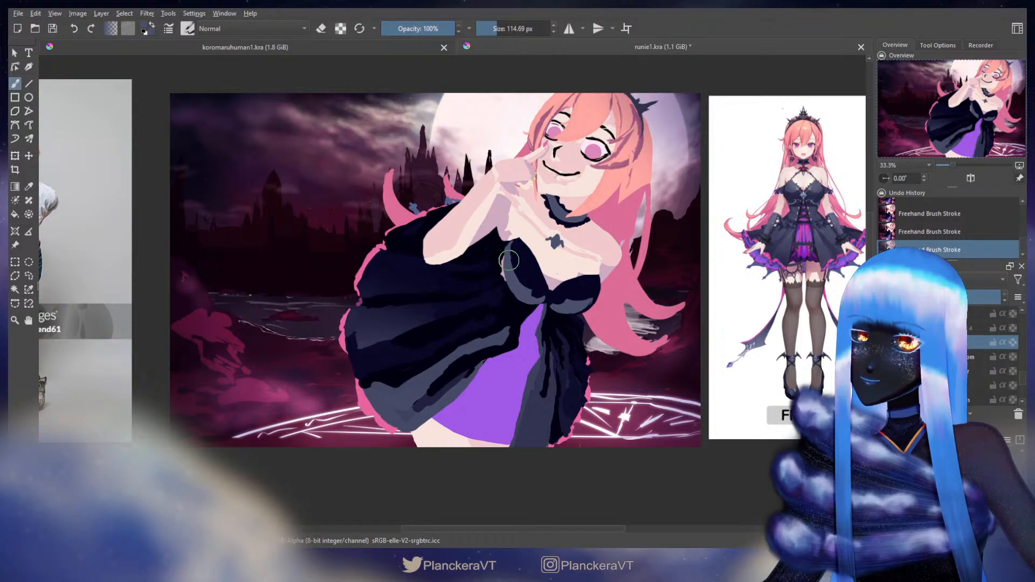
{"action": "key", "text": "e"}
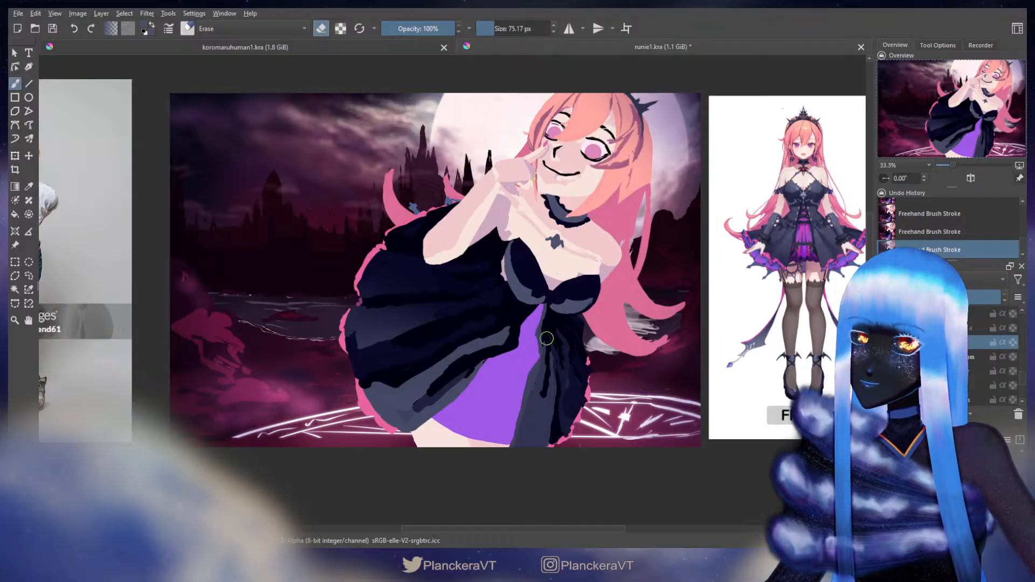
Touch up the dark inner area of the cup beside the raised arm with a slightly smaller brush.
{"action": "key", "text": "e"}
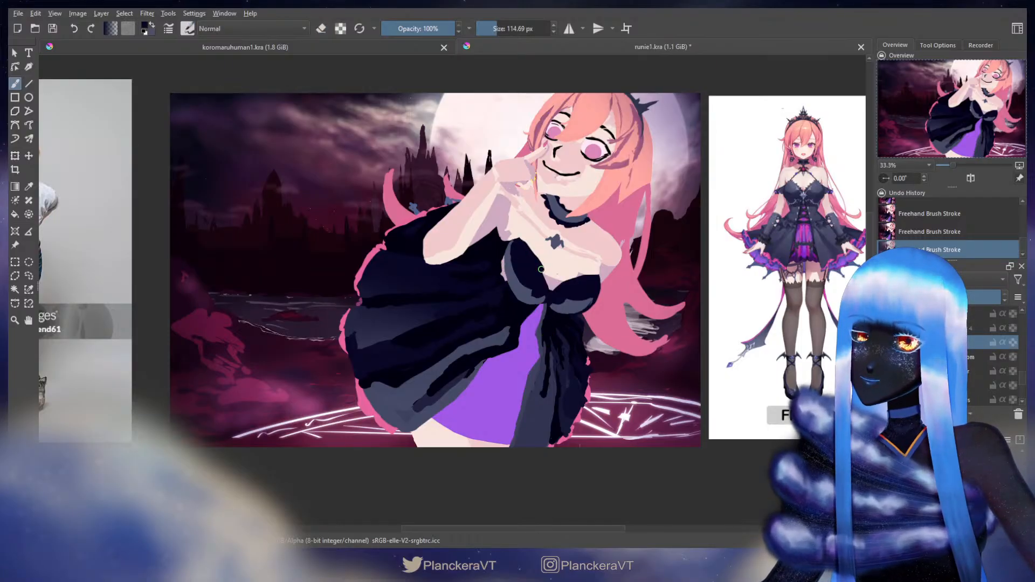
{"action": "key", "text": "ctrl+z"}
{"action": "key", "text": "bracketleft"}
{"action": "key", "text": "ctrl+shift+z"}
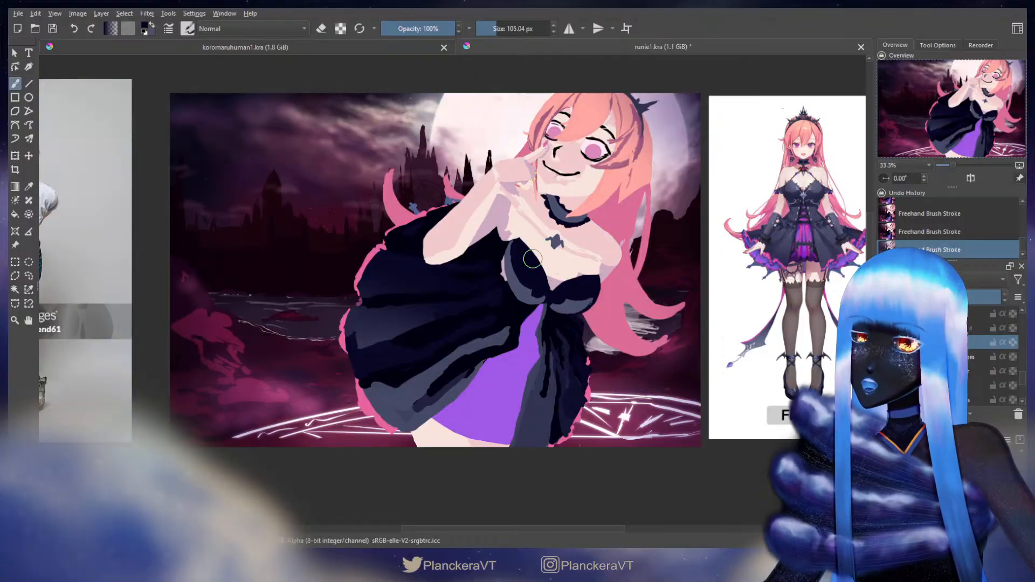
{"action": "key", "text": "e"}
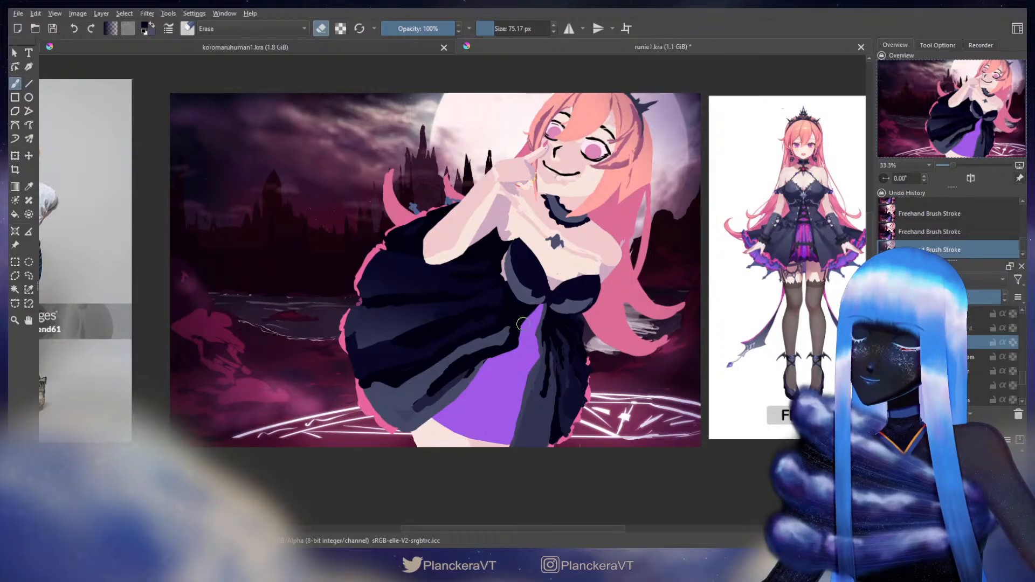
Sample the grey-blue shading and extend it along the outer upper edge of the cup beside the raised arm.
{"action": "key", "text": "e"}
{"action": "left_click", "coordinate": [509, 259], "text": "ctrl"}
{"action": "left_click_drag", "start_coordinate": [510, 245], "coordinate": [513, 244]}
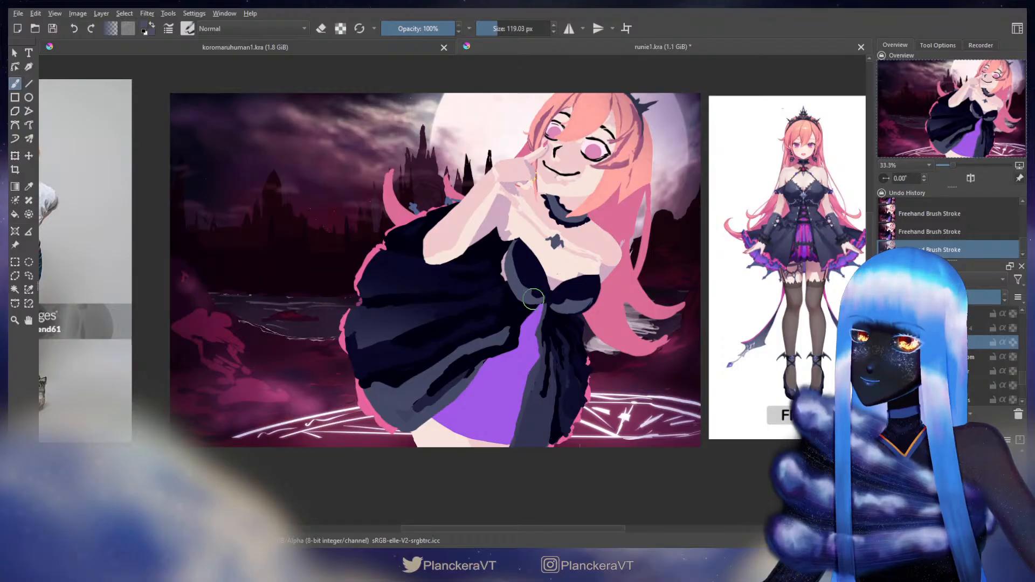
{"action": "key", "text": "e"}
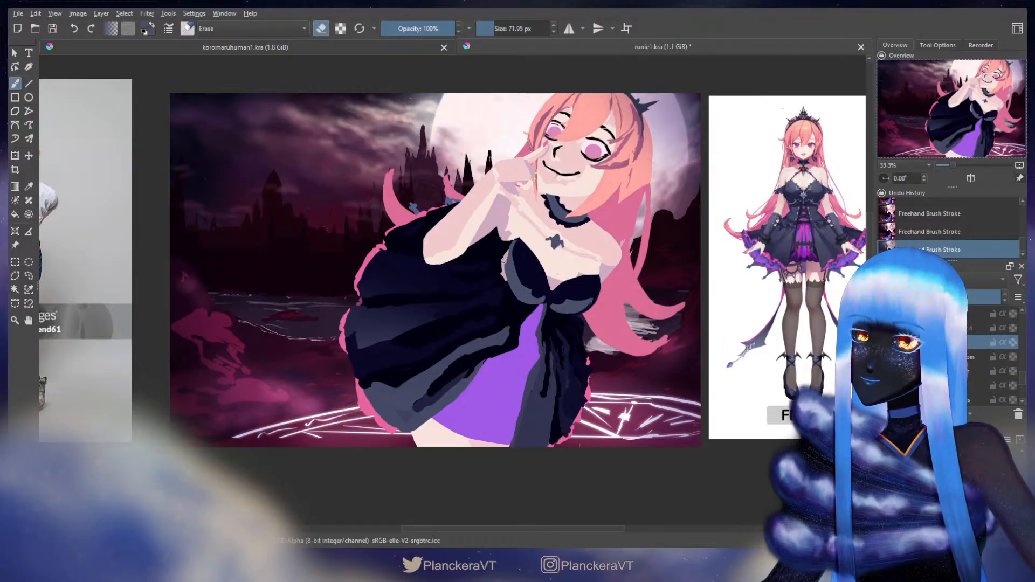
Sample the grey-blue and dark bodice colours and refine the join between the cups with brush and eraser.
{"action": "key", "text": "e"}
{"action": "left_click", "coordinate": [511, 266], "text": "ctrl"}
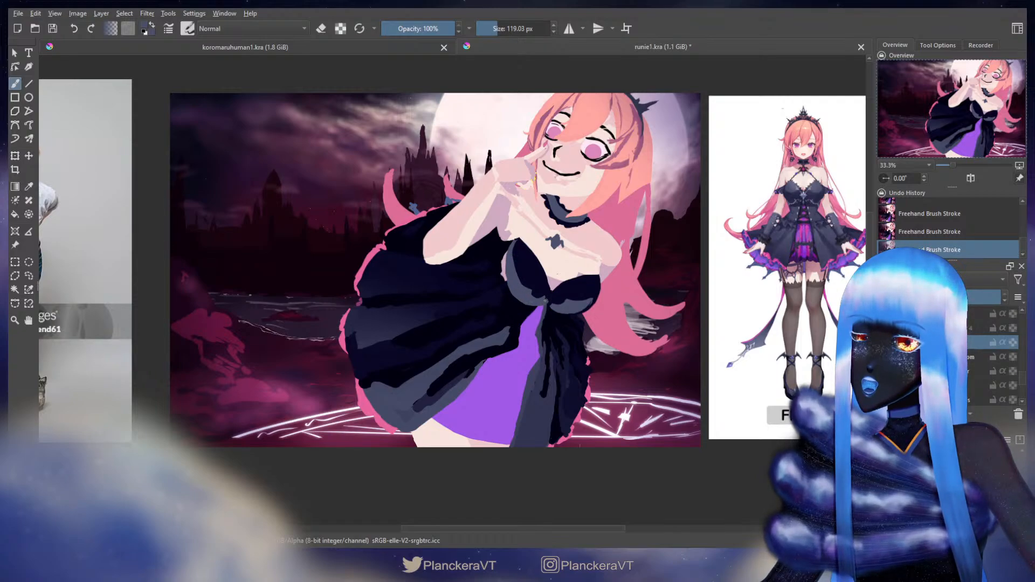
{"action": "left_click", "coordinate": [546, 293], "text": "ctrl"}
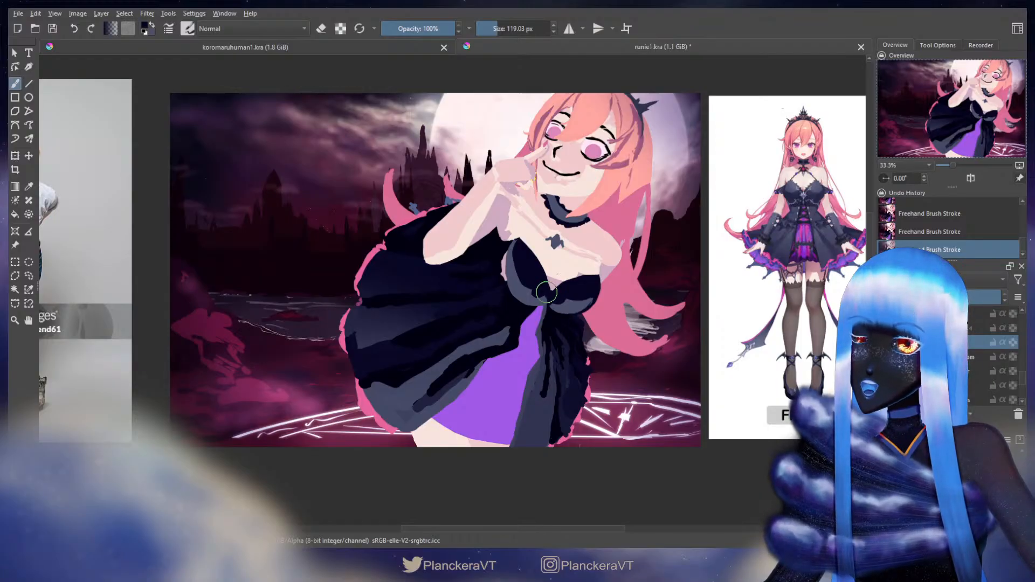
{"action": "key", "text": "e"}
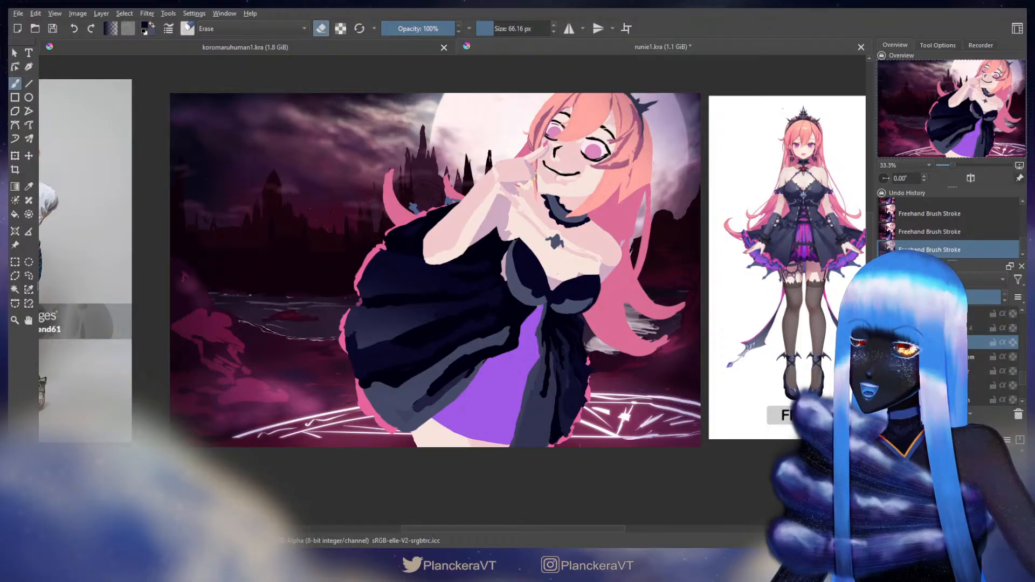
{"action": "key", "text": "e"}
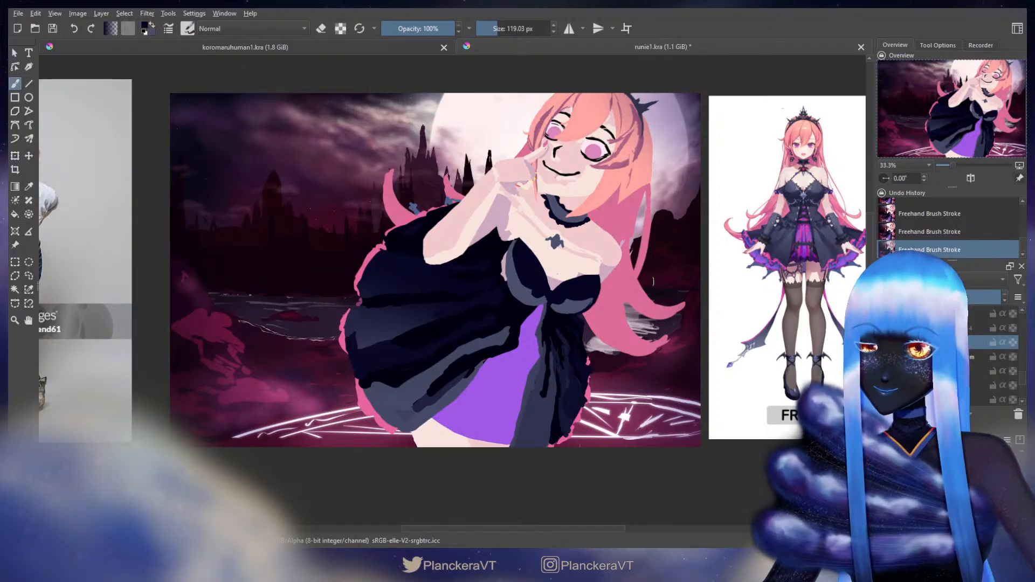
Alpha-lock the bodice layer, paint a short stroke just below the cups' join, and unlock the layer again.
{"action": "left_click", "coordinate": [1013, 343]}
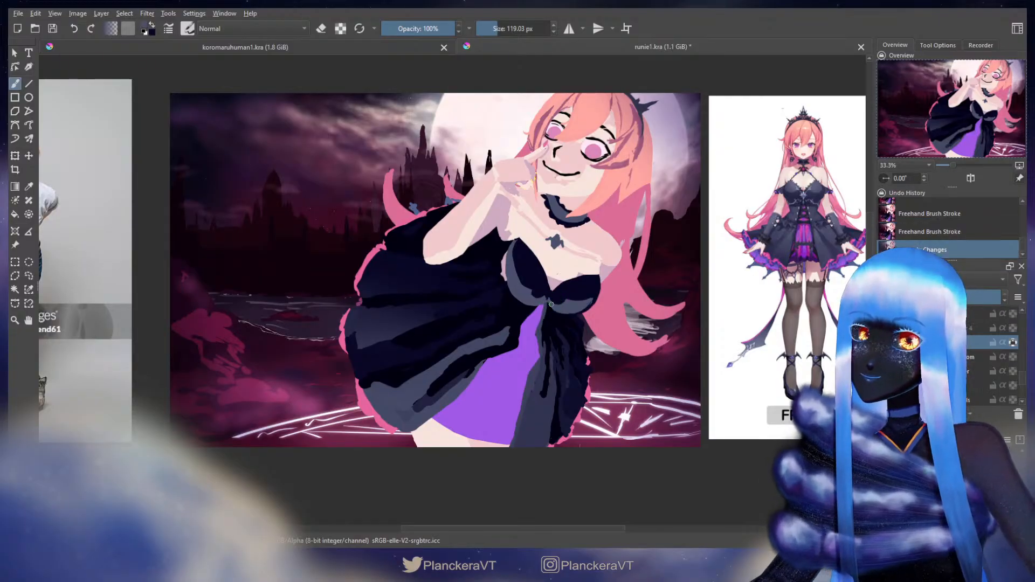
{"action": "left_click_drag", "start_coordinate": [550, 304], "coordinate": [548, 304]}
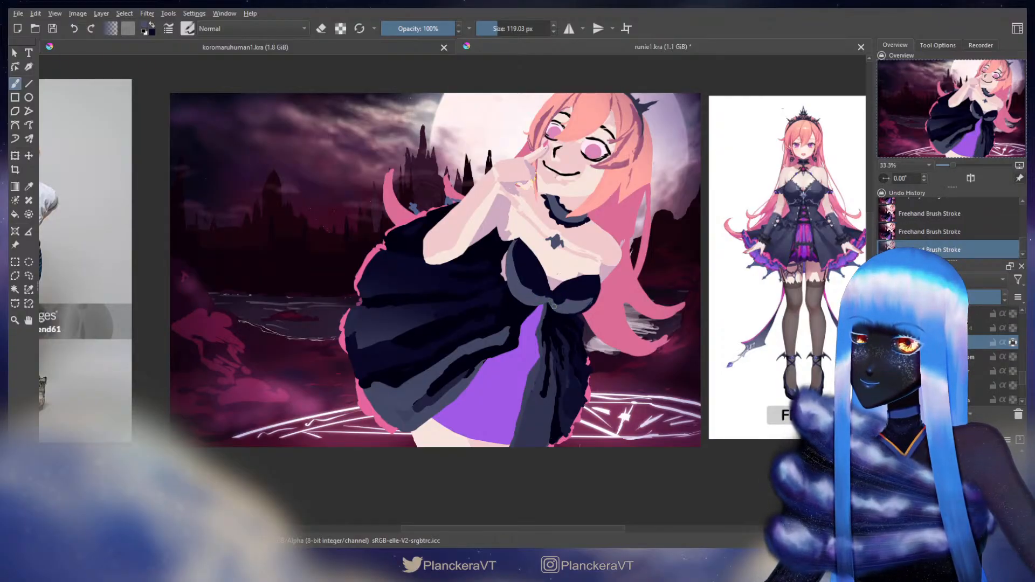
{"action": "left_click", "coordinate": [1012, 342]}
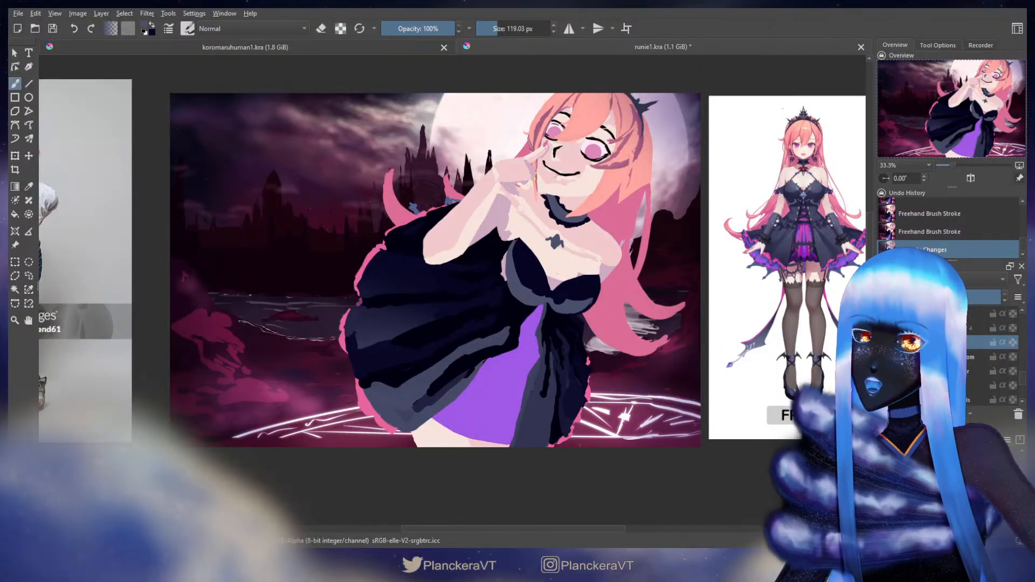
Refine the grey-blue edge of the cup beside the raised arm, alternating eraser touches with a slightly smaller brush.
{"action": "key", "text": "e"}
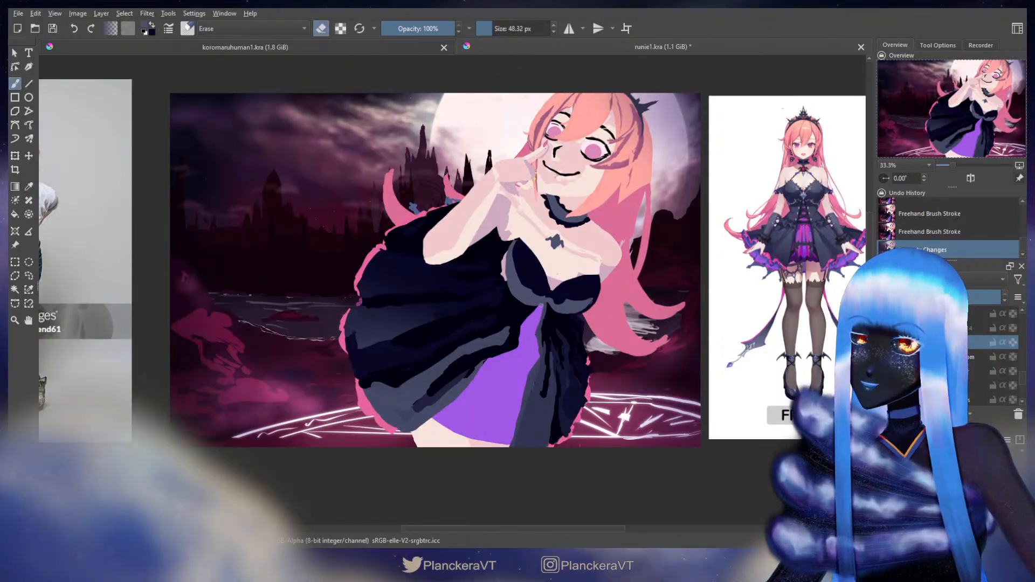
{"action": "left_click", "coordinate": [527, 307]}
{"action": "key", "text": "e"}
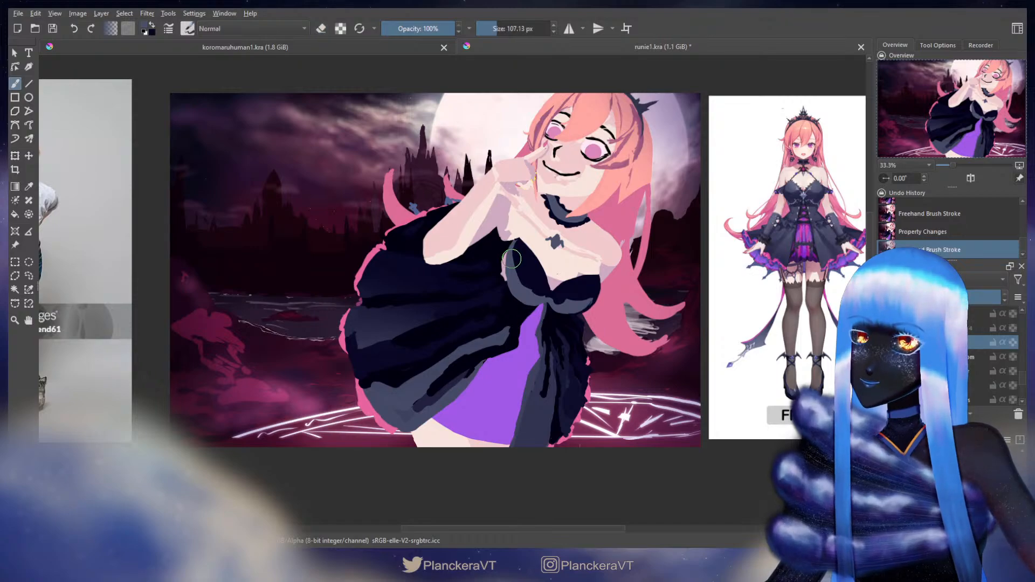
{"action": "left_click_drag", "start_coordinate": [508, 277], "coordinate": [541, 302]}
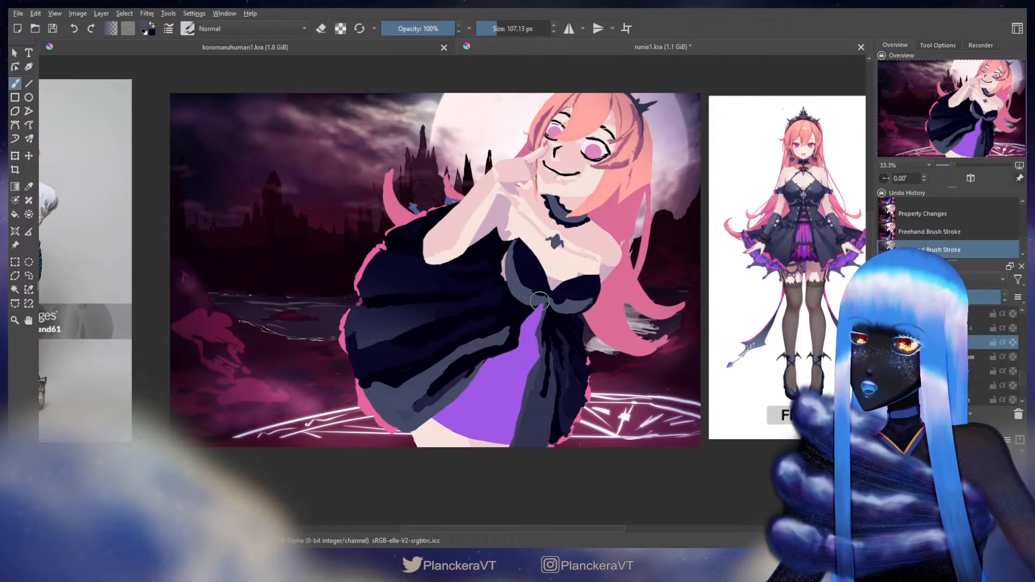
{"action": "left_click", "coordinate": [541, 303]}
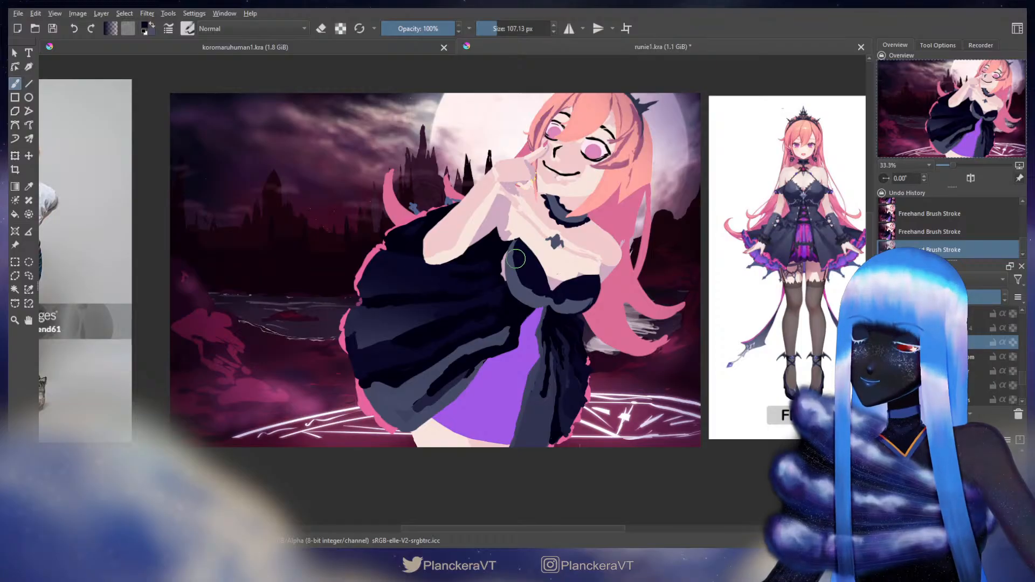
{"action": "key", "text": "bracketleft"}
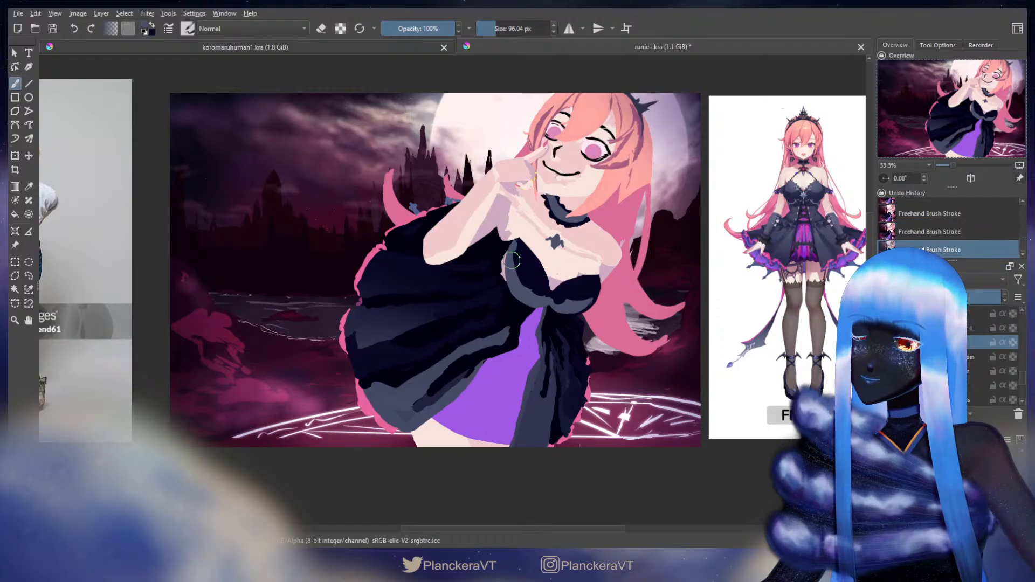
{"action": "key", "text": "e"}
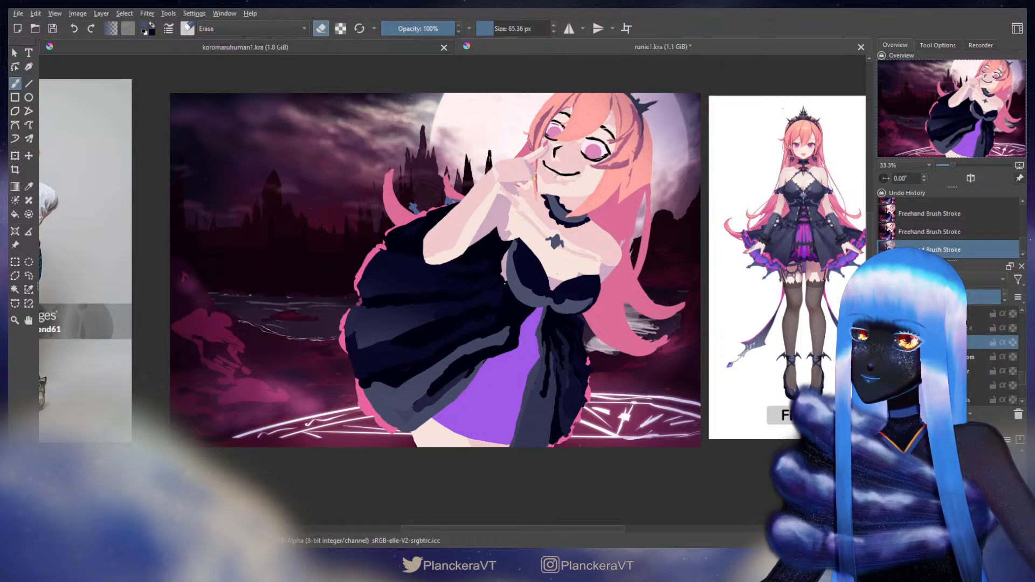
{"action": "key", "text": "e"}
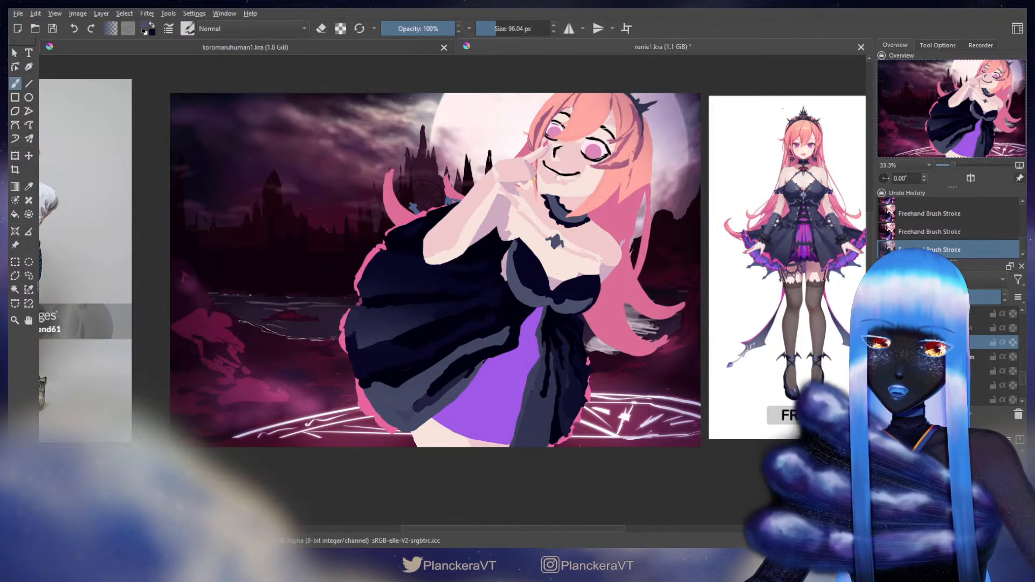
On the layer below, sample the dark bodice colour and fill the gap between the cup and the raised arm.
{"action": "left_click", "coordinate": [970, 357]}
{"action": "left_click", "coordinate": [531, 278], "text": "ctrl"}
{"action": "left_click_drag", "start_coordinate": [505, 253], "coordinate": [508, 253]}
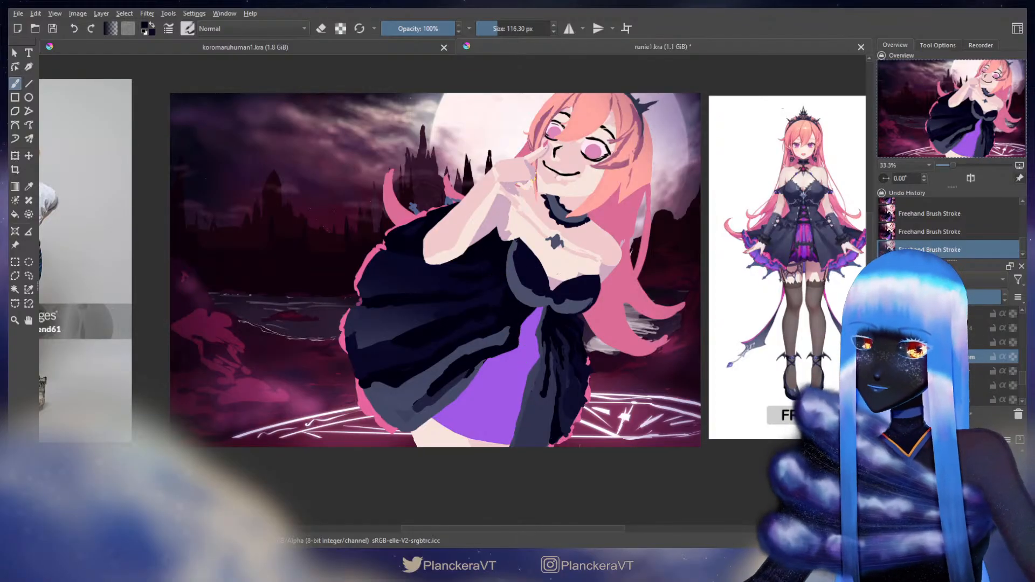
Switch back to the bodice cups' layer, nudge it slightly into place, and transform it to adjust its fit.
{"action": "key", "text": "Page_Up"}
{"action": "key", "text": "t"}
{"action": "left_click_drag", "start_coordinate": [560, 287], "coordinate": [559, 286]}
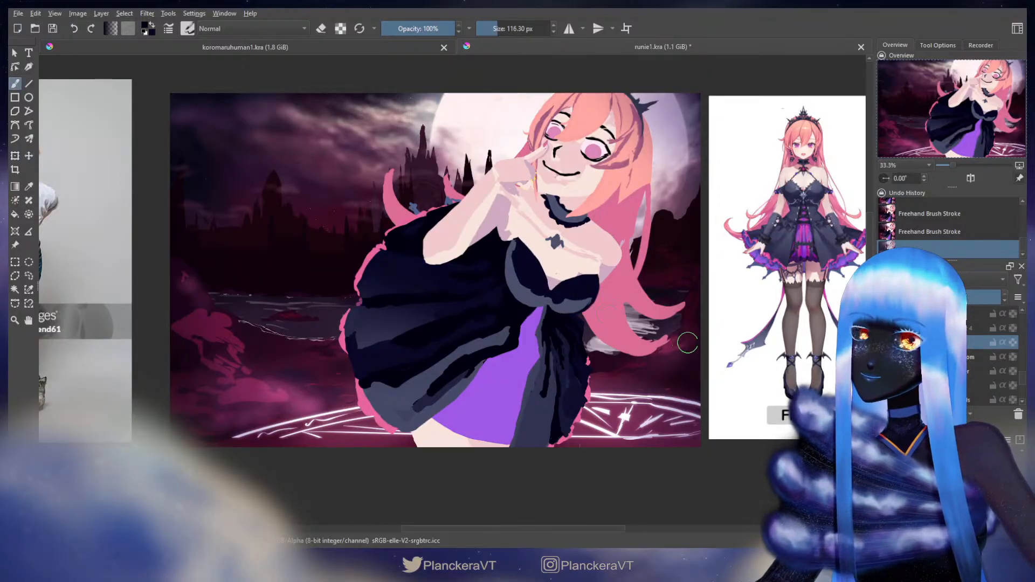
{"action": "key", "text": "ctrl+t"}
{"action": "key", "text": "b"}
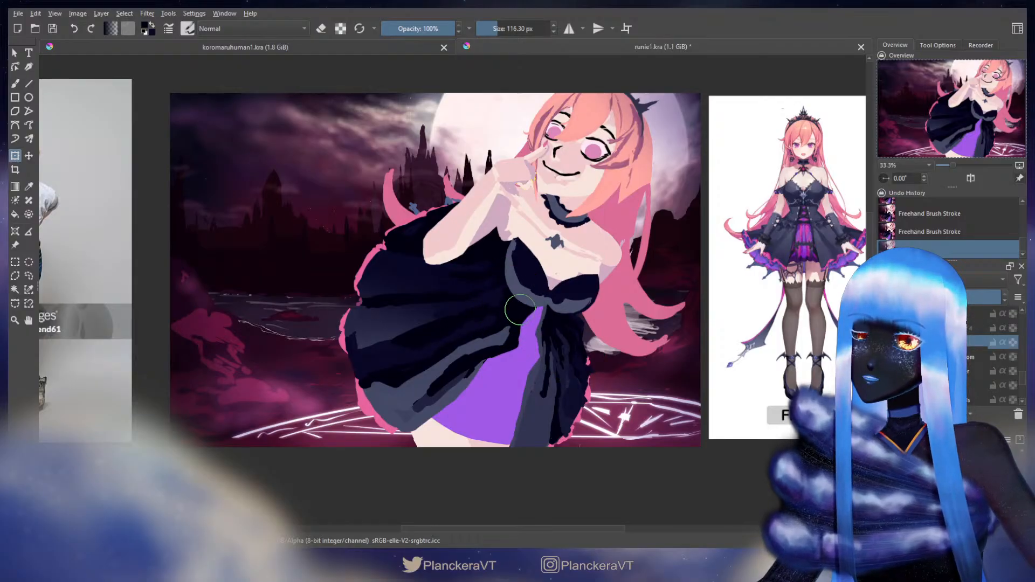
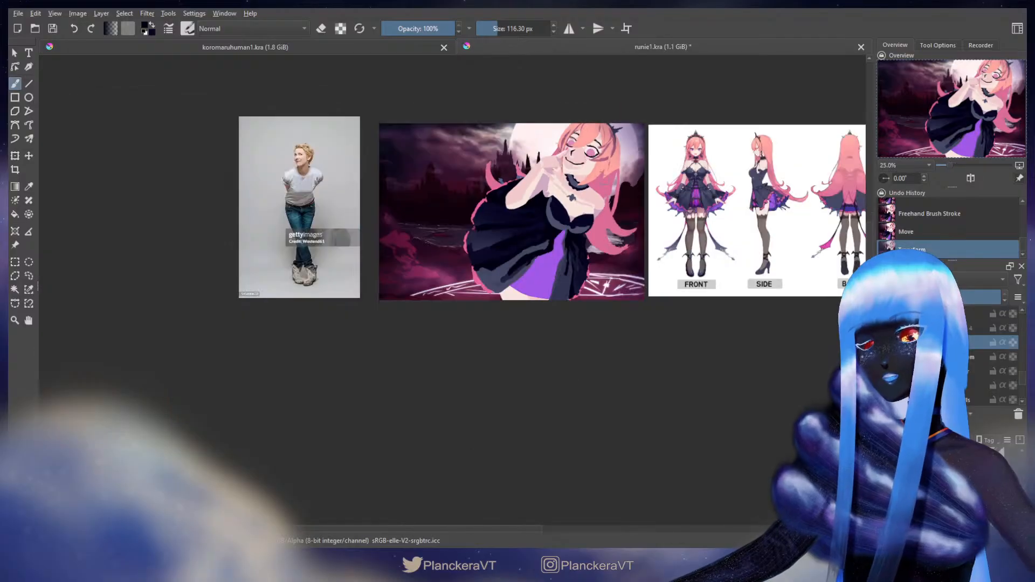
Mirror the canvas view, transform the bodice cups once more to correct their shape, and restore the unmirrored view.
{"action": "left_click_drag", "start_coordinate": [651, 214], "coordinate": [647, 285]}
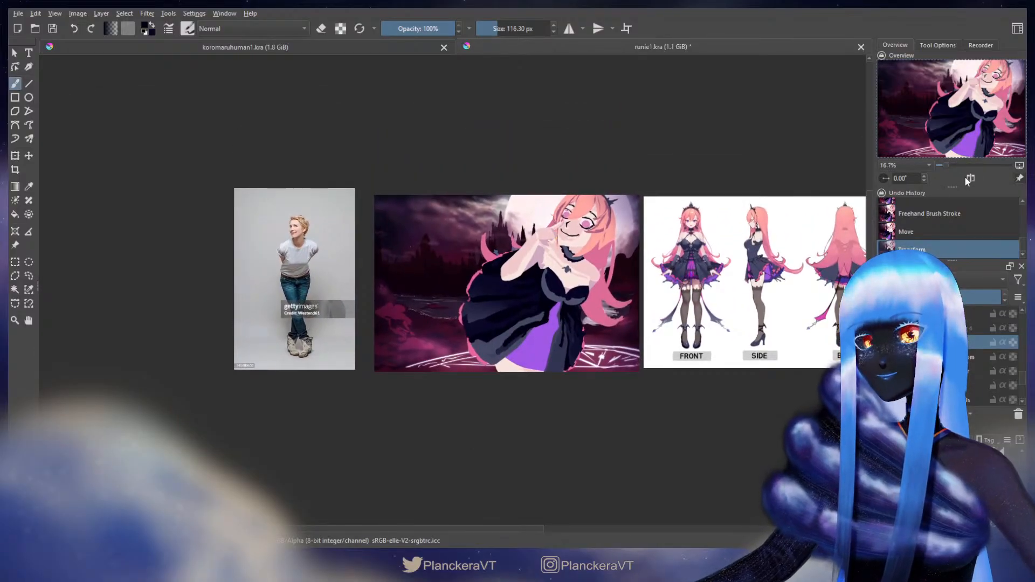
{"action": "left_click", "coordinate": [970, 178]}
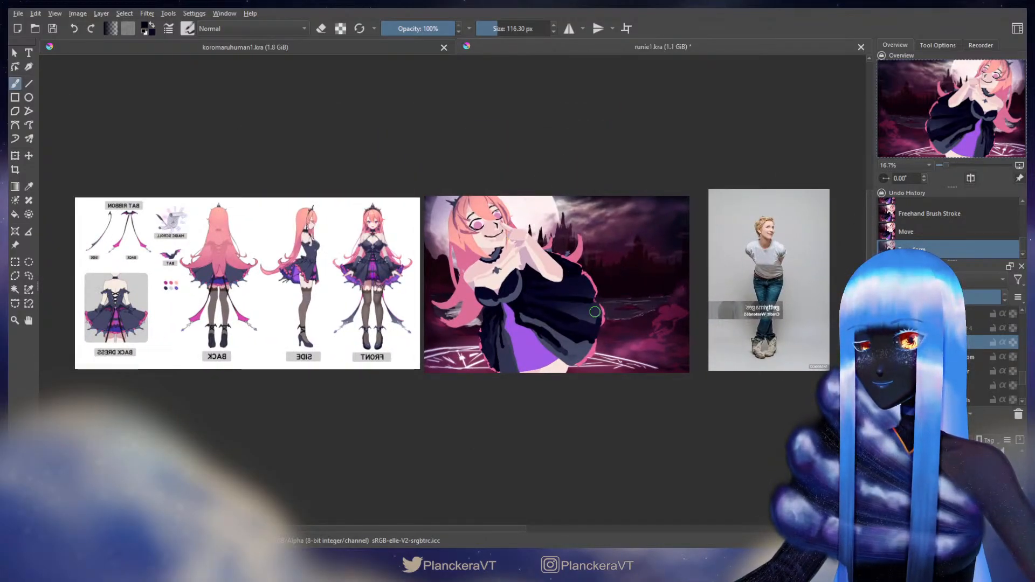
{"action": "key", "text": "plus"}
{"action": "key", "text": "ctrl+t"}
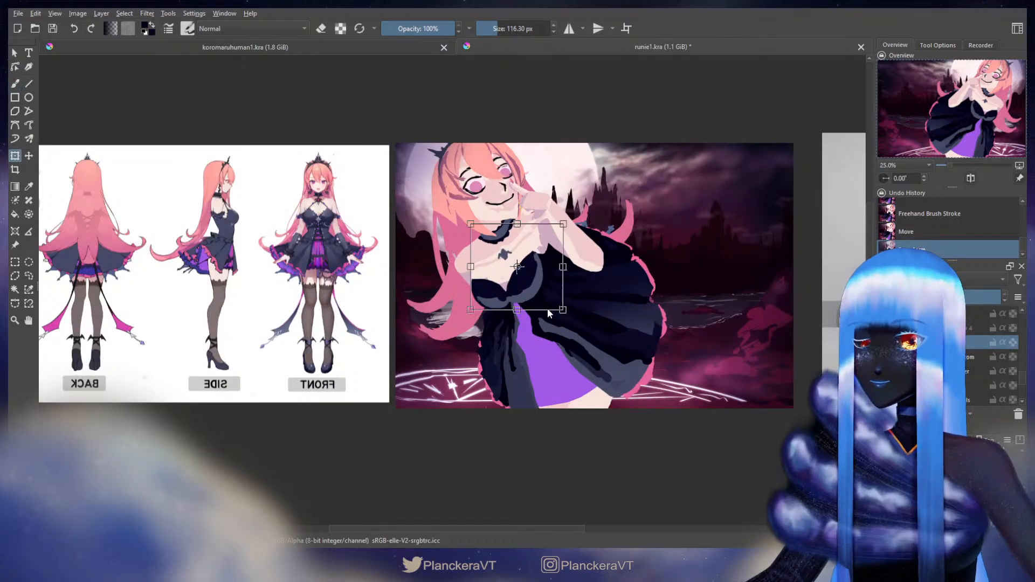
{"action": "key", "text": "b"}
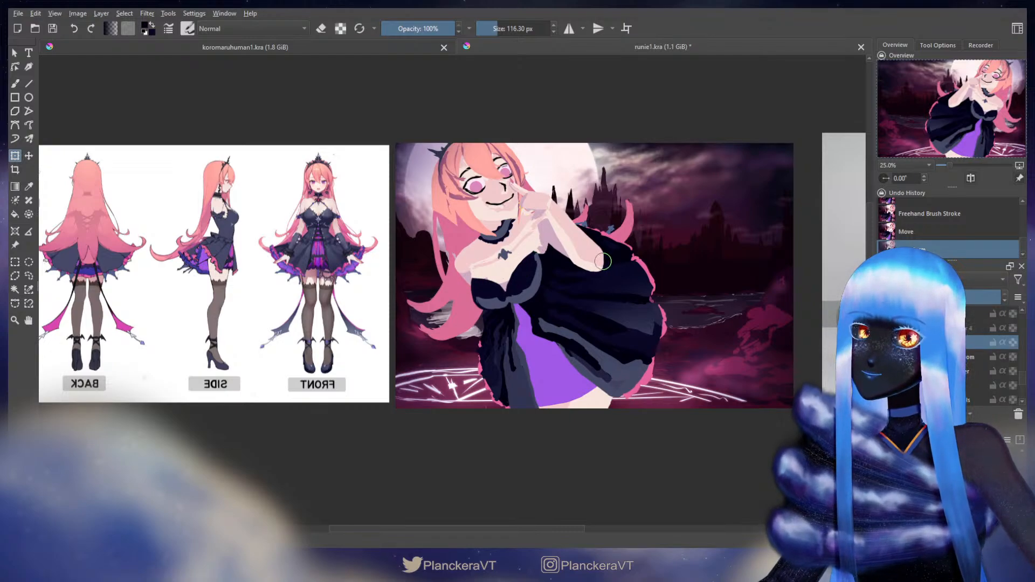
{"action": "key", "text": "b"}
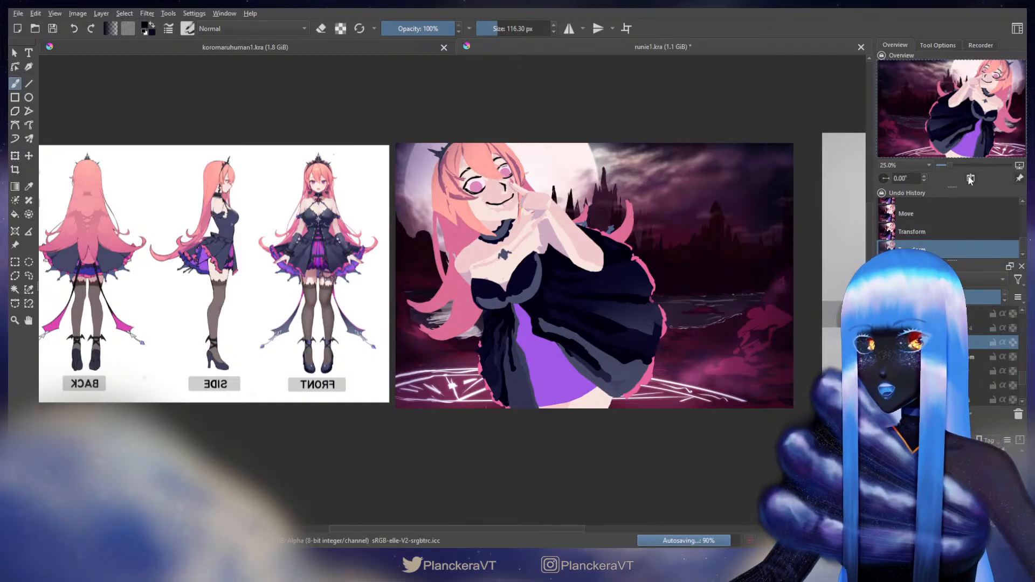
{"action": "key", "text": "m"}
{"action": "mouse_move", "coordinate": [514, 239]}
{"action": "left_mouse_down"}
{"action": "mouse_move", "coordinate": [659, 245]}
{"action": "mouse_move", "coordinate": [711, 274]}
{"action": "left_mouse_up"}
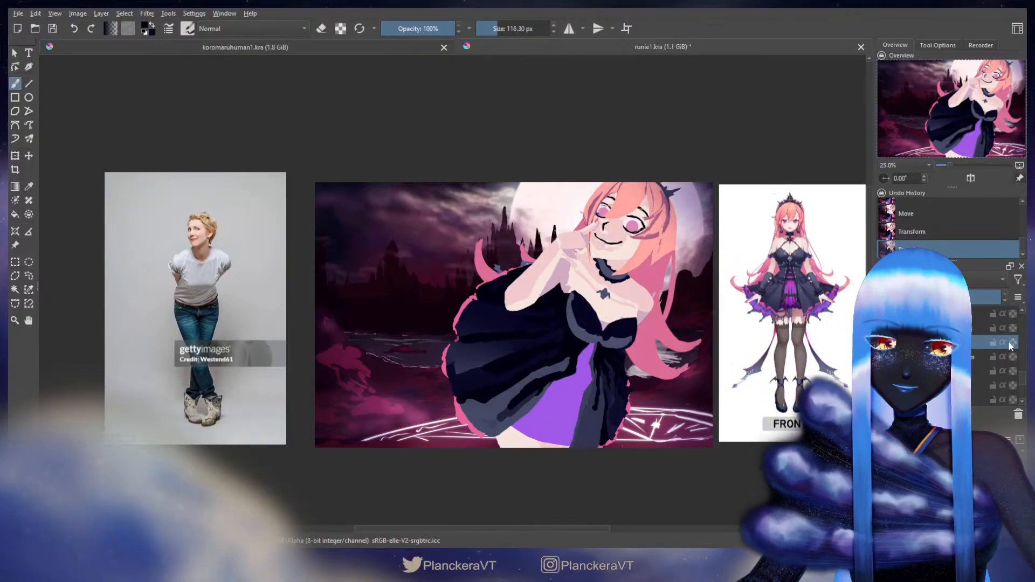
Remove an unneeded layer and show the long hair strand falling in front of the character's shoulder.
{"action": "scroll", "coordinate": [971, 343], "scroll_direction": "down", "scroll_amount": 1}
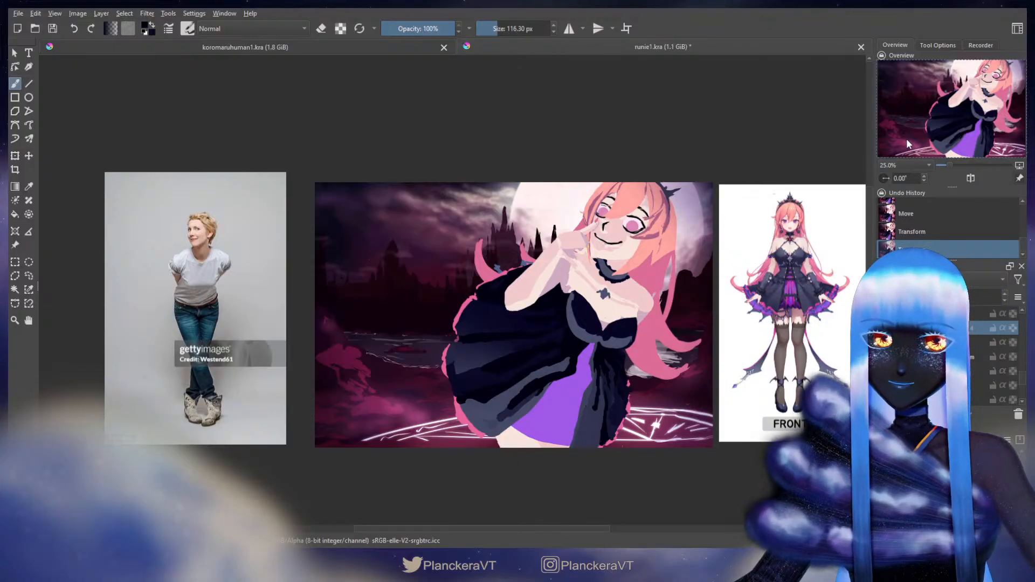
{"action": "left_click_drag", "start_coordinate": [906, 138], "coordinate": [908, 138]}
{"action": "scroll", "coordinate": [1014, 367], "scroll_direction": "up", "scroll_amount": 5}
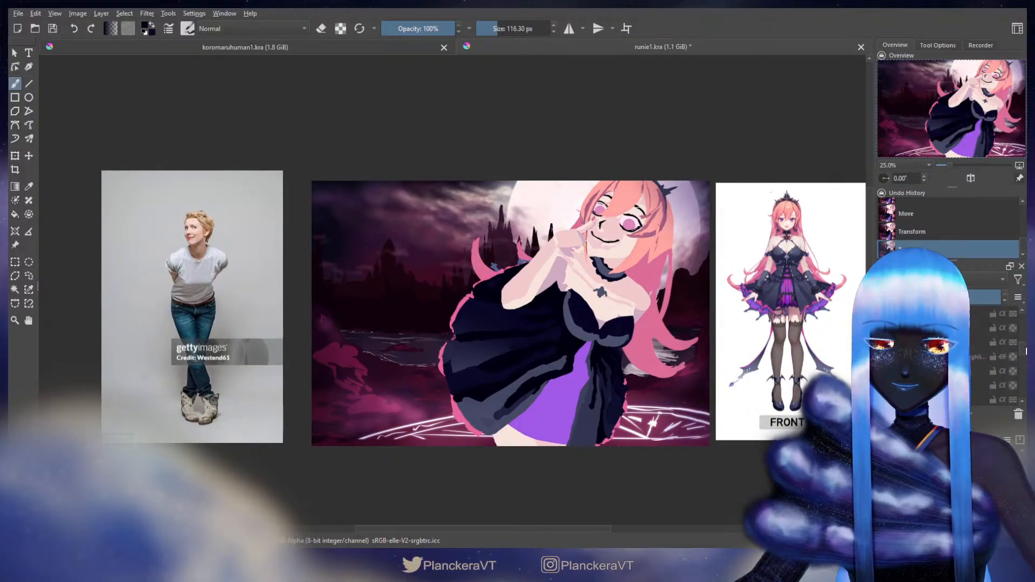
{"action": "key", "text": "ctrl+shift+z"}
{"action": "key", "text": "ctrl+shift+z"}
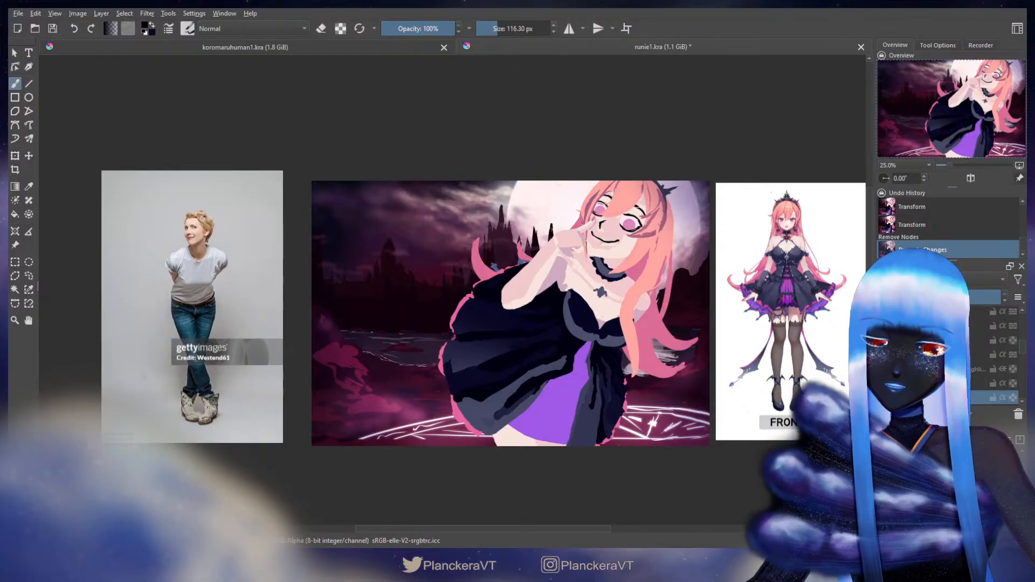
Transform the front hair strand so it hangs longer over the shoulder and down beside the bodice.
{"action": "key", "text": "ctrl+t"}
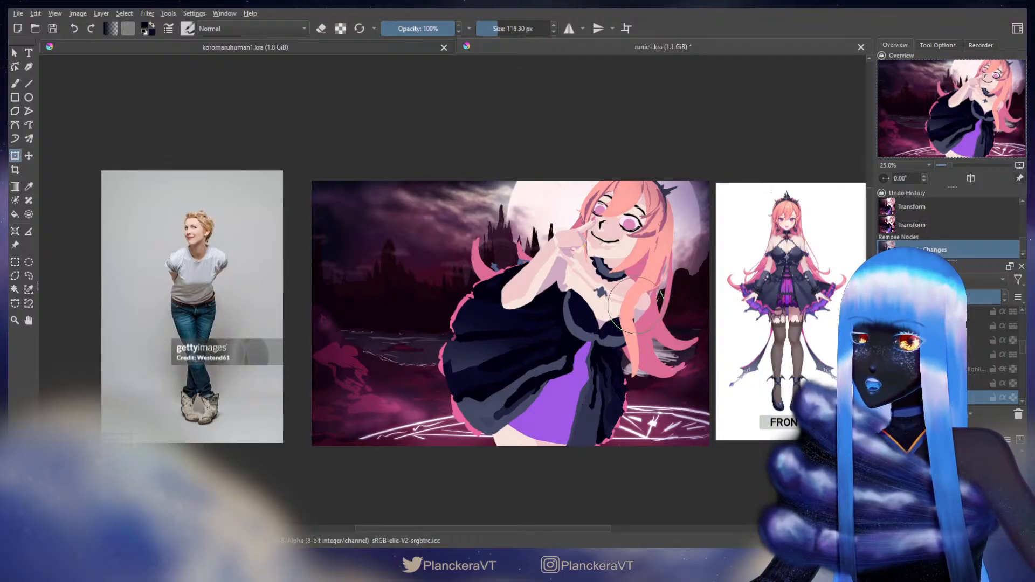
{"action": "left_click", "coordinate": [978, 383]}
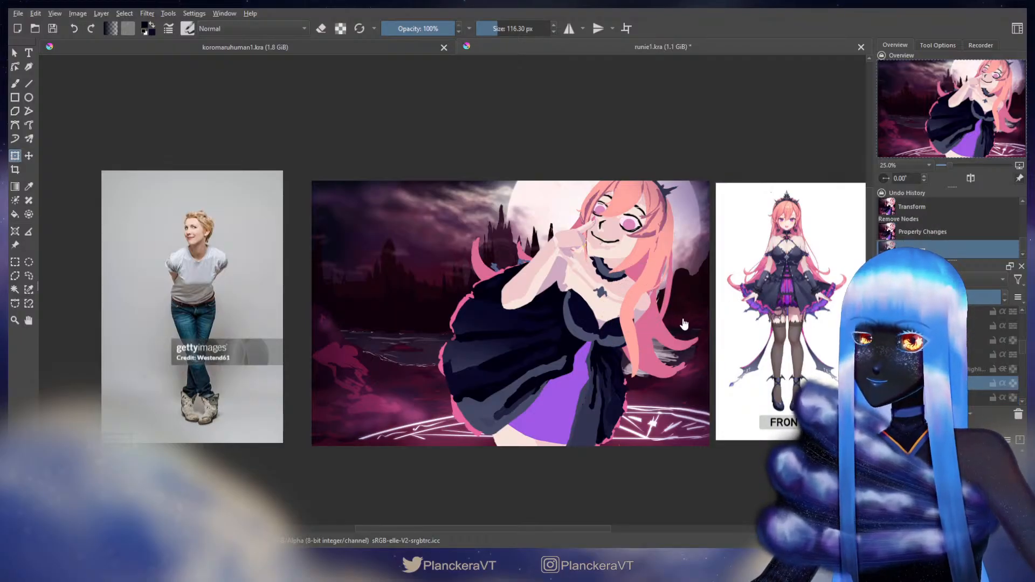
{"action": "key", "text": "ctrl+z"}
{"action": "left_click", "coordinate": [636, 310]}
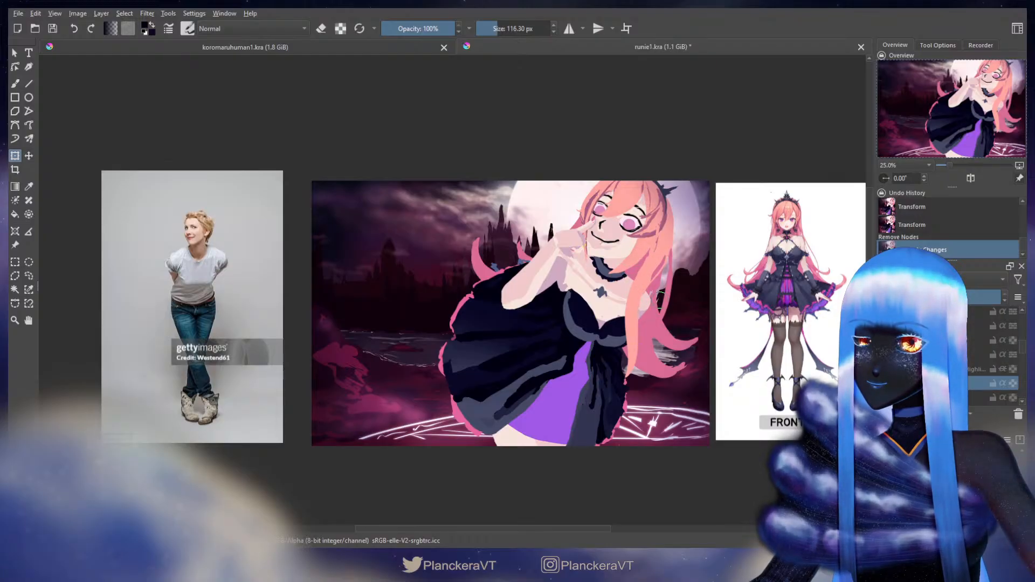
{"action": "key", "text": "b"}
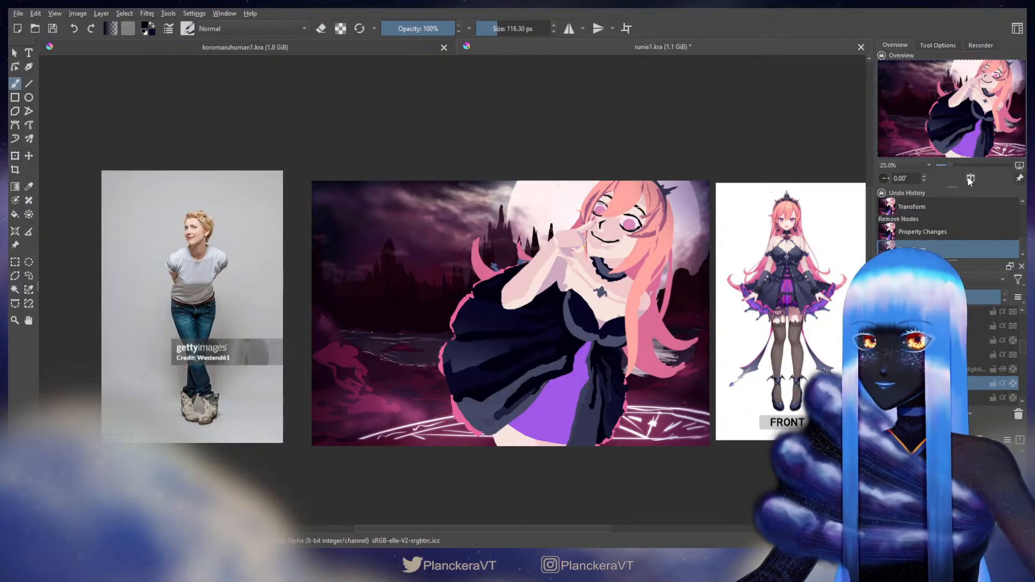
Make the layer of the dress's purple inner skirt panel active for painting.
{"action": "left_click_drag", "start_coordinate": [739, 260], "coordinate": [681, 295]}
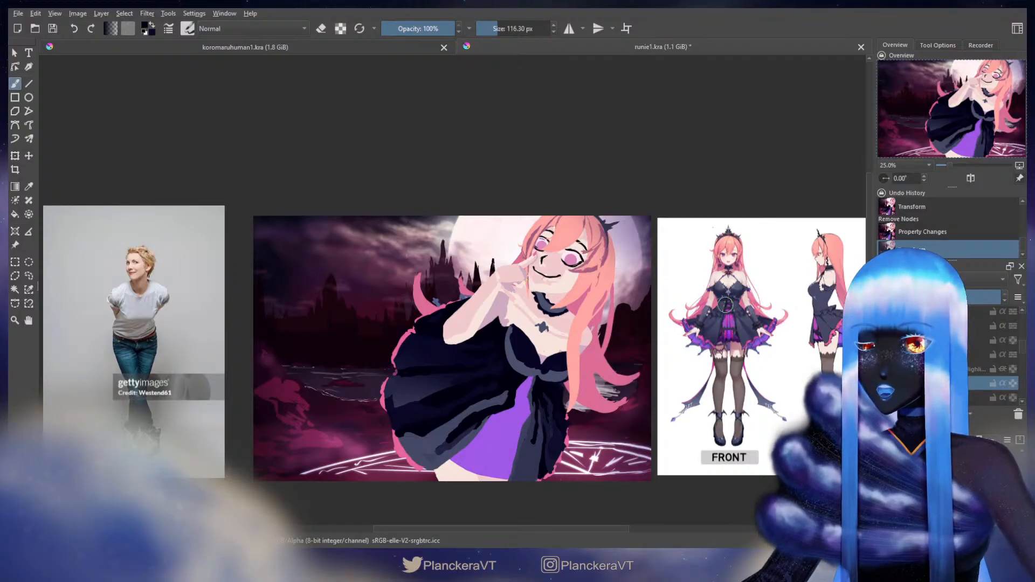
{"action": "left_click_drag", "start_coordinate": [634, 357], "coordinate": [679, 316]}
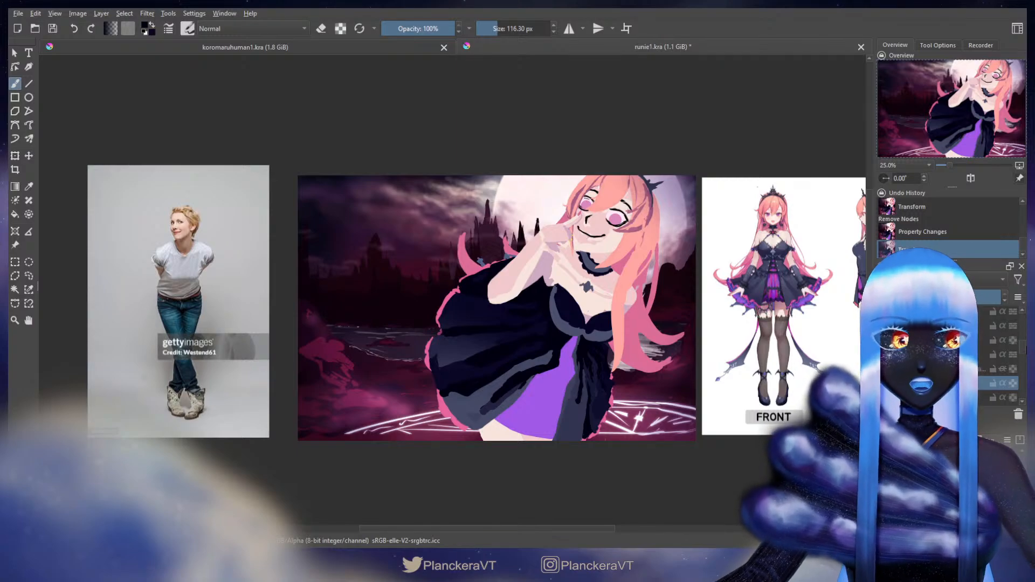
{"action": "left_click_drag", "start_coordinate": [1020, 347], "coordinate": [1020, 377]}
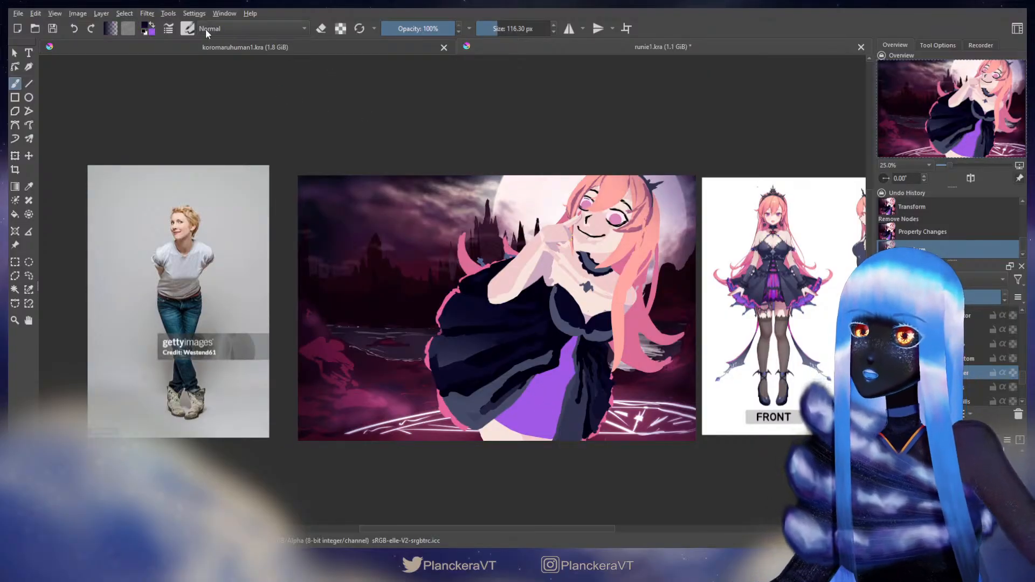
Try a dark brush dab in Overlay blending mode on the purple skirt panel and undo it.
{"action": "key", "text": "alt+shift+o"}
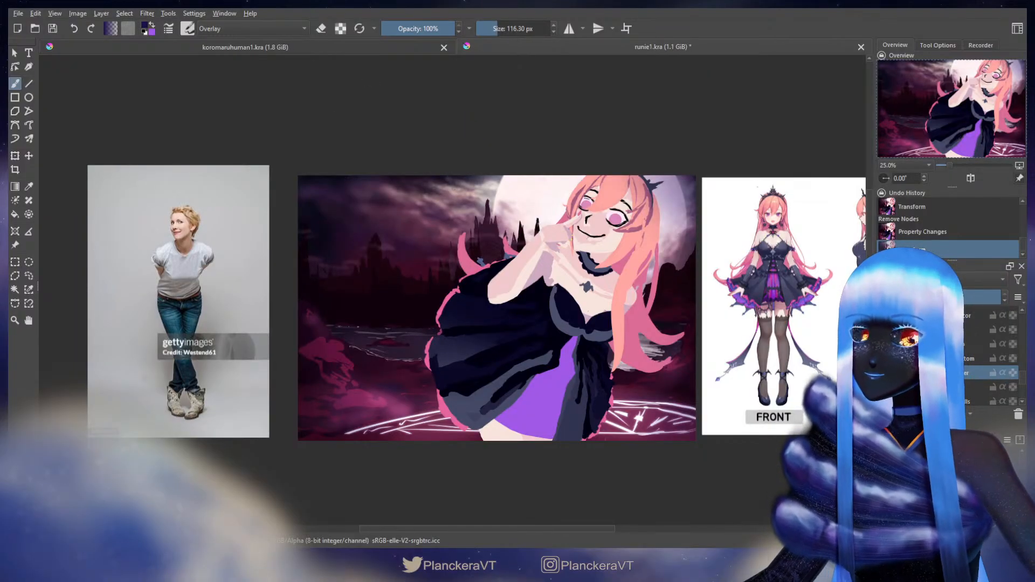
{"action": "left_click_drag", "start_coordinate": [543, 404], "coordinate": [546, 398]}
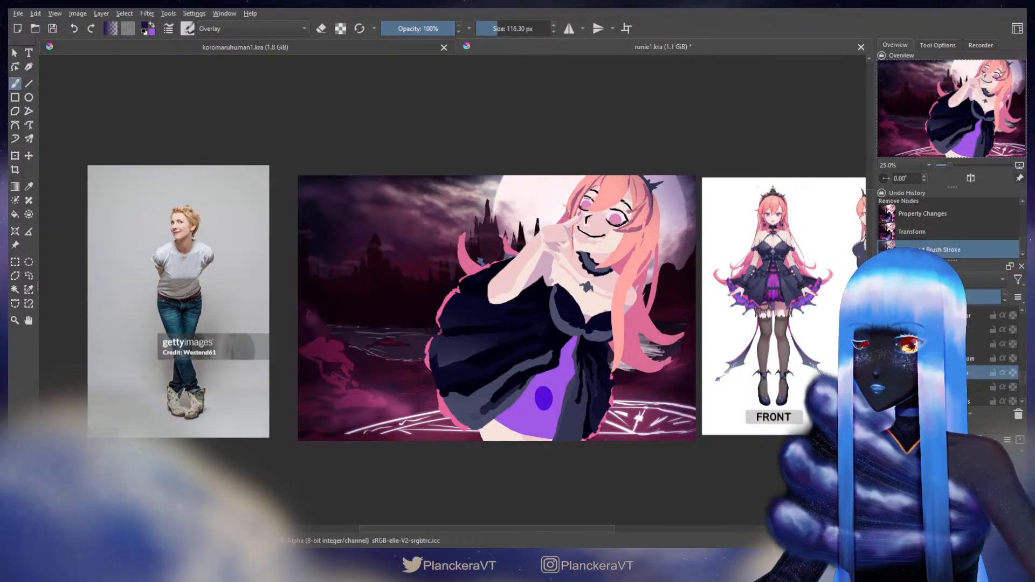
{"action": "key", "text": "ctrl+z"}
Test Multiply brush dabs on the purple skirt panel, sample the darker purple they produce, and undo the dabs.
{"action": "key", "text": "alt+shift+m"}
{"action": "key", "text": "x"}
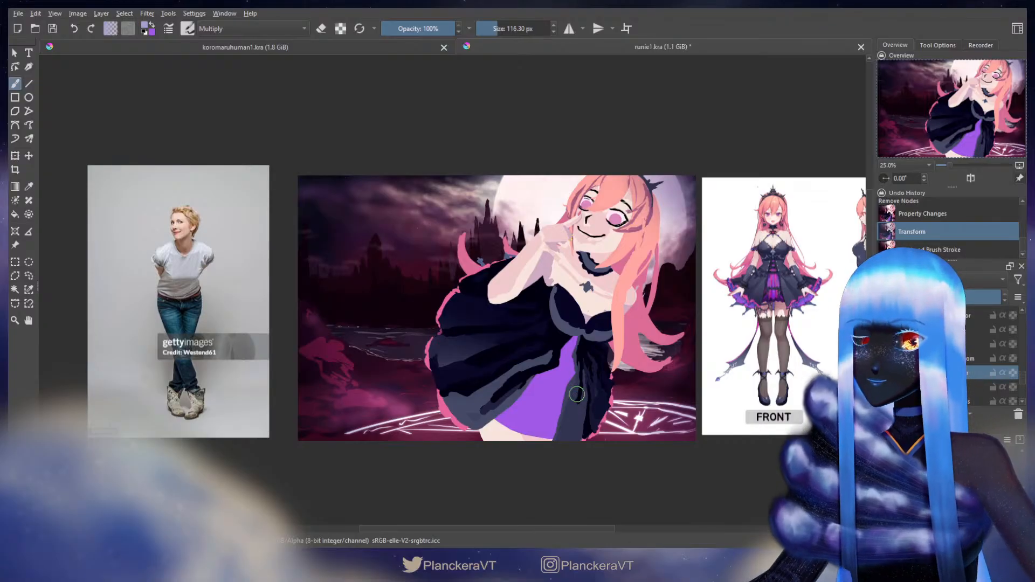
{"action": "left_click", "coordinate": [534, 394]}
{"action": "left_click", "coordinate": [537, 394]}
{"action": "left_click", "coordinate": [538, 393]}
{"action": "key", "text": "ctrl+z"}
{"action": "key", "text": "ctrl+z"}
{"action": "key", "text": "ctrl+z"}
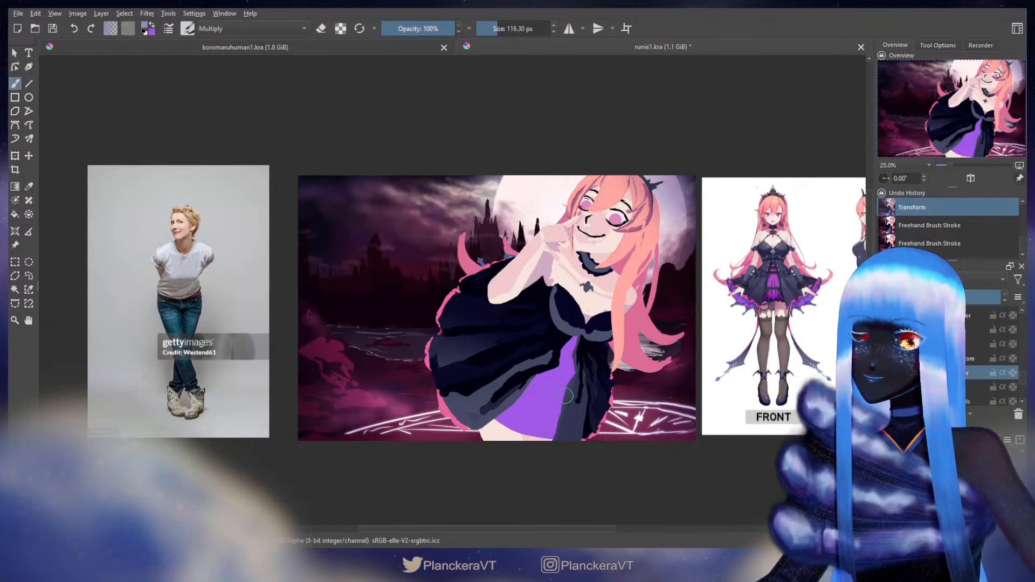
{"action": "left_click", "coordinate": [537, 394]}
{"action": "left_click", "coordinate": [542, 392], "text": "ctrl"}
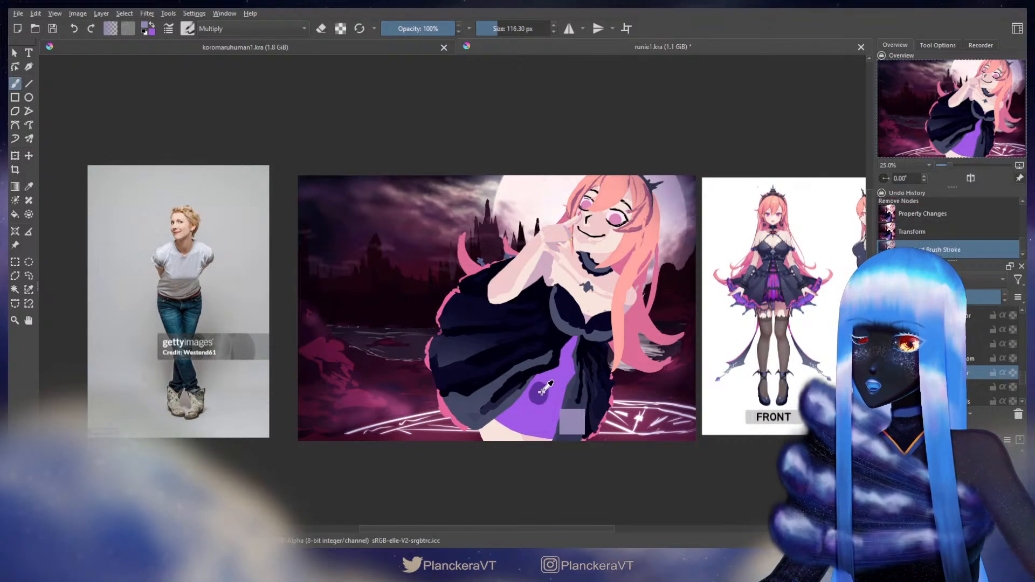
{"action": "key", "text": "ctrl+z"}
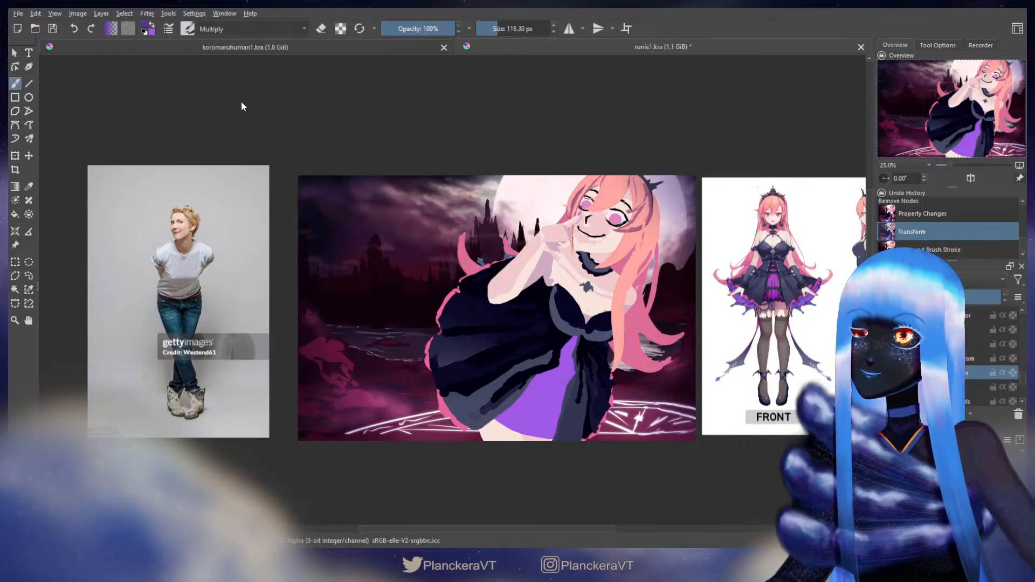
Return the brush to Normal blending and alpha-lock the purple skirt panel's layer.
{"action": "key", "text": "alt+shift+n"}
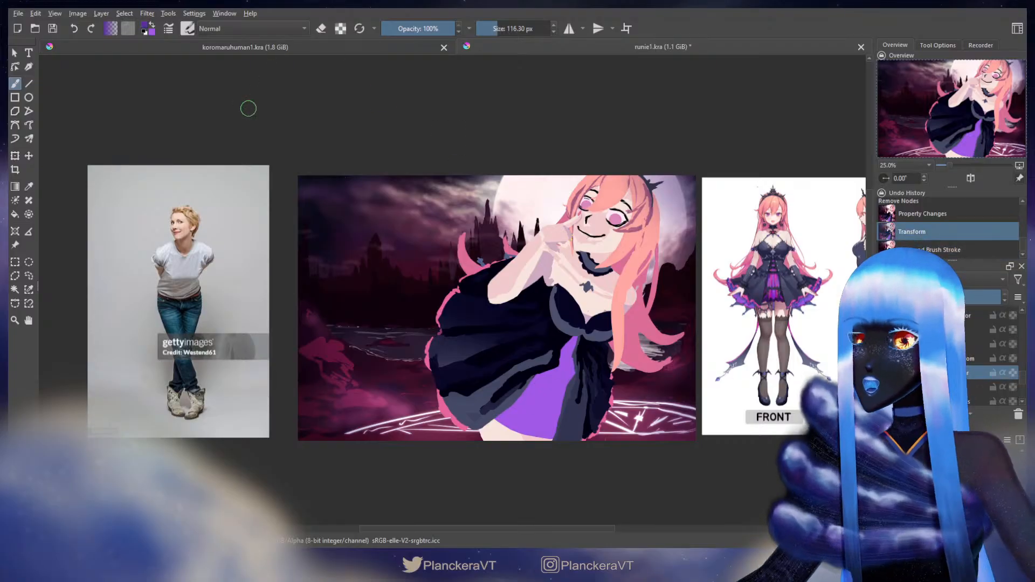
{"action": "left_click", "coordinate": [1013, 372]}
{"action": "left_click_drag", "start_coordinate": [602, 374], "coordinate": [485, 387]}
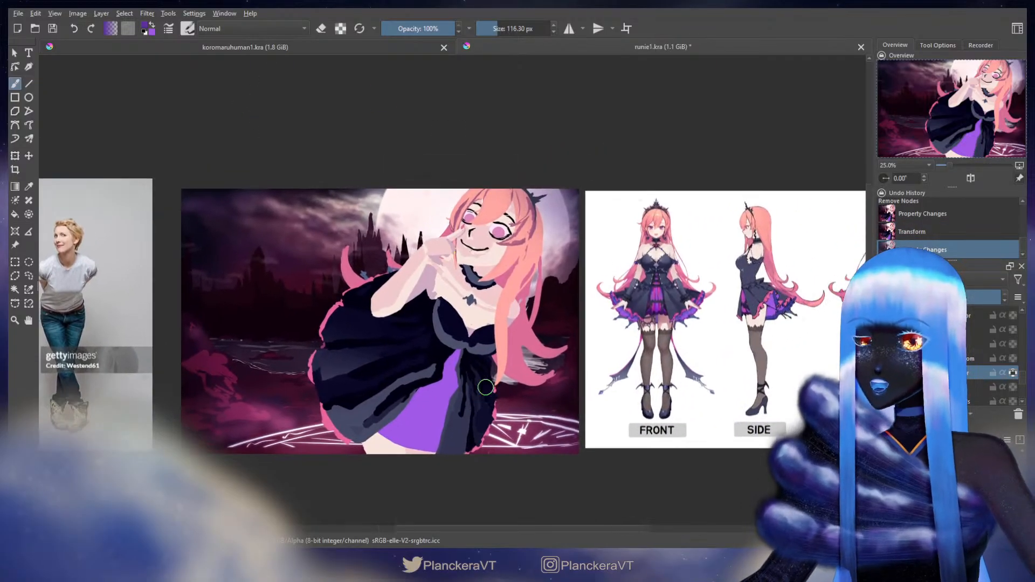
Examine the skirt's ruffles and purple inner layers on the reference sheet's front, side and back views.
{"action": "scroll", "coordinate": [674, 324], "scroll_direction": "up", "scroll_amount": 5}
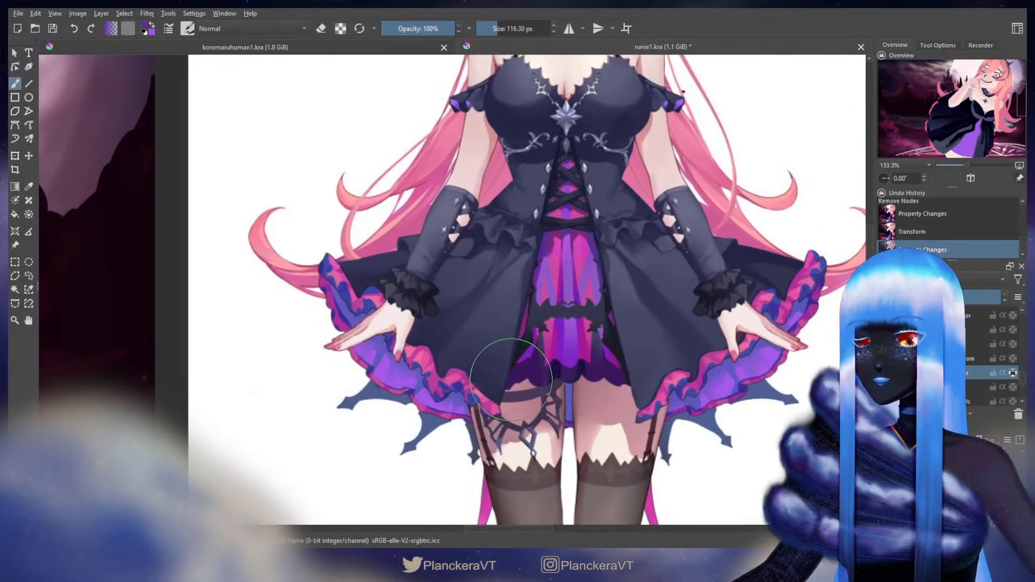
{"action": "left_click_drag", "start_coordinate": [722, 380], "coordinate": [422, 324]}
{"action": "left_click_drag", "start_coordinate": [604, 349], "coordinate": [582, 348]}
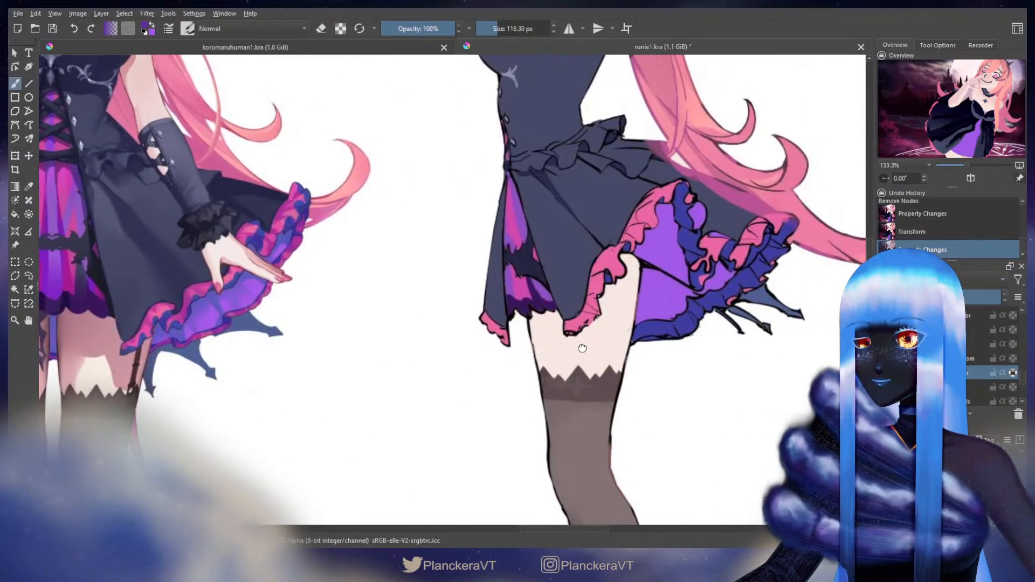
{"action": "left_click_drag", "start_coordinate": [755, 377], "coordinate": [316, 307]}
{"action": "mouse_move", "coordinate": [588, 337]}
{"action": "left_mouse_down"}
{"action": "mouse_move", "coordinate": [438, 370]}
{"action": "mouse_move", "coordinate": [432, 381]}
{"action": "left_mouse_up"}
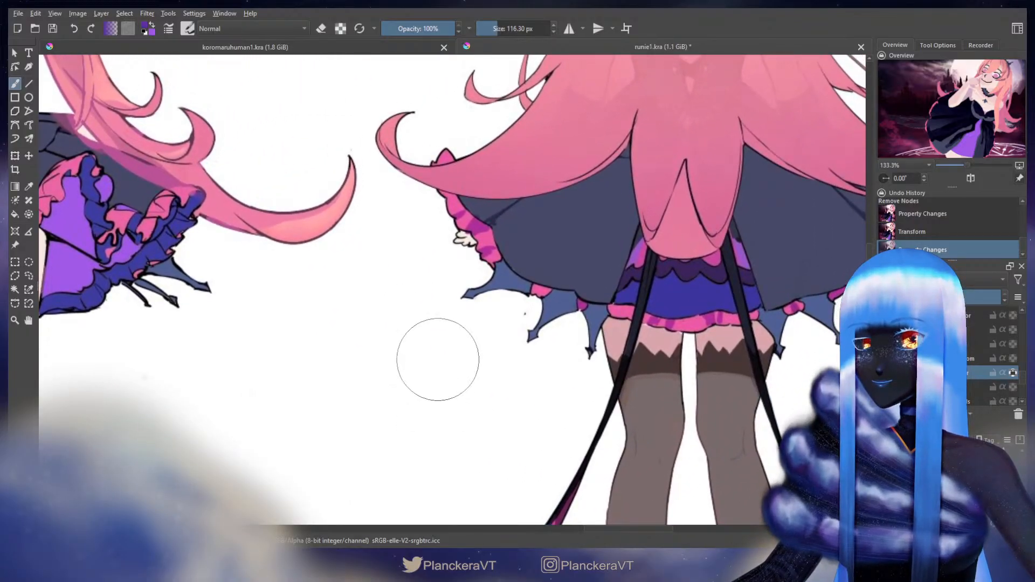
{"action": "scroll", "coordinate": [438, 359], "scroll_direction": "down", "scroll_amount": 3}
{"action": "left_click_drag", "start_coordinate": [167, 356], "coordinate": [618, 338]}
{"action": "scroll", "coordinate": [487, 345], "scroll_direction": "down", "scroll_amount": 1}
{"action": "left_click_drag", "start_coordinate": [516, 334], "coordinate": [695, 271]}
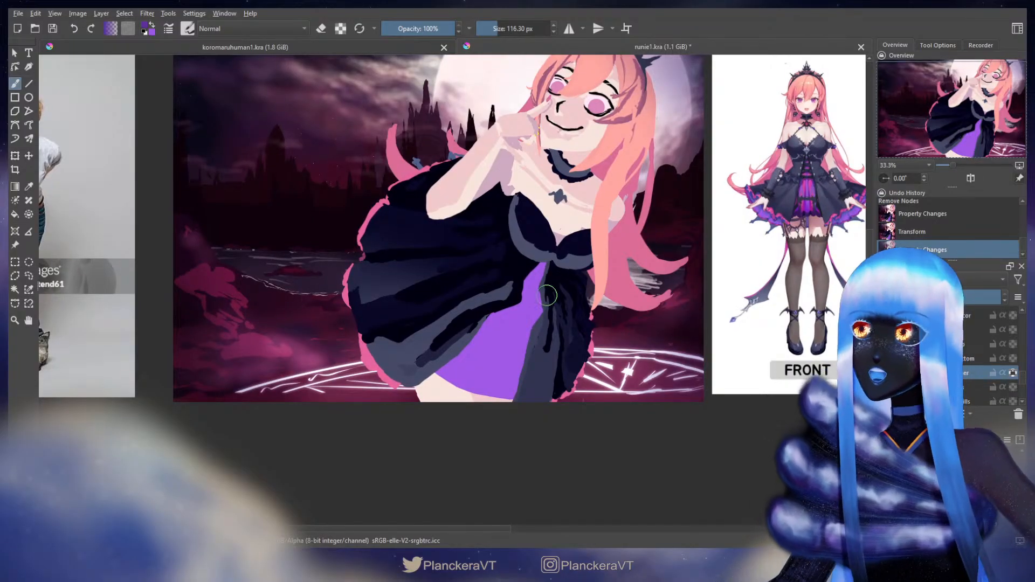
Paint darker purple edge shadows and fold streaks down the purple skirt panel with a brush of about 108 px.
{"action": "mouse_move", "coordinate": [542, 266]}
{"action": "left_mouse_down", "text": "shift"}
{"action": "mouse_move", "coordinate": [541, 314]}
{"action": "mouse_move", "coordinate": [520, 366]}
{"action": "left_mouse_up", "text": "shift"}
{"action": "left_click", "coordinate": [542, 266]}
{"action": "left_click", "coordinate": [549, 266]}
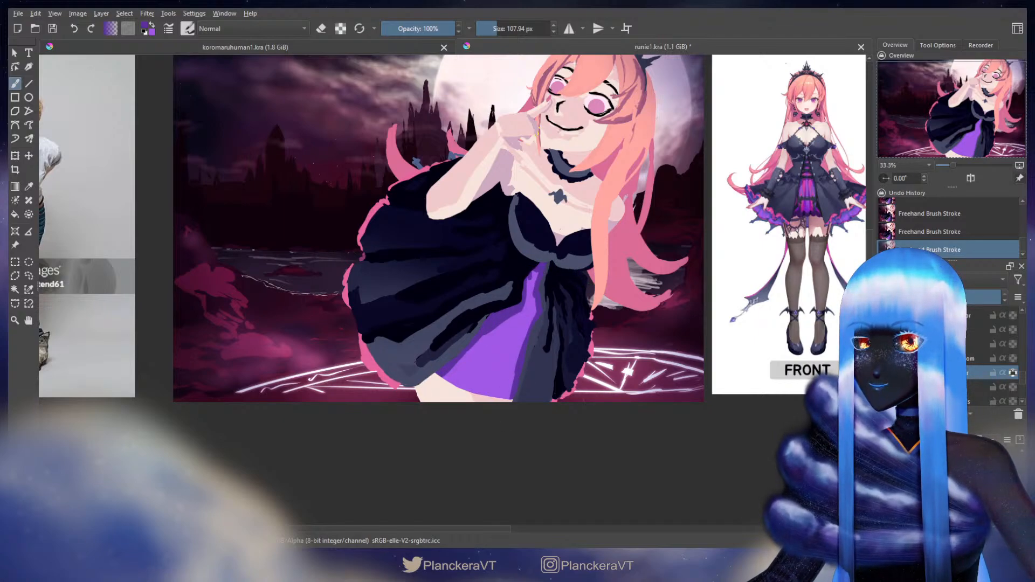
{"action": "key", "text": "ctrl+z"}
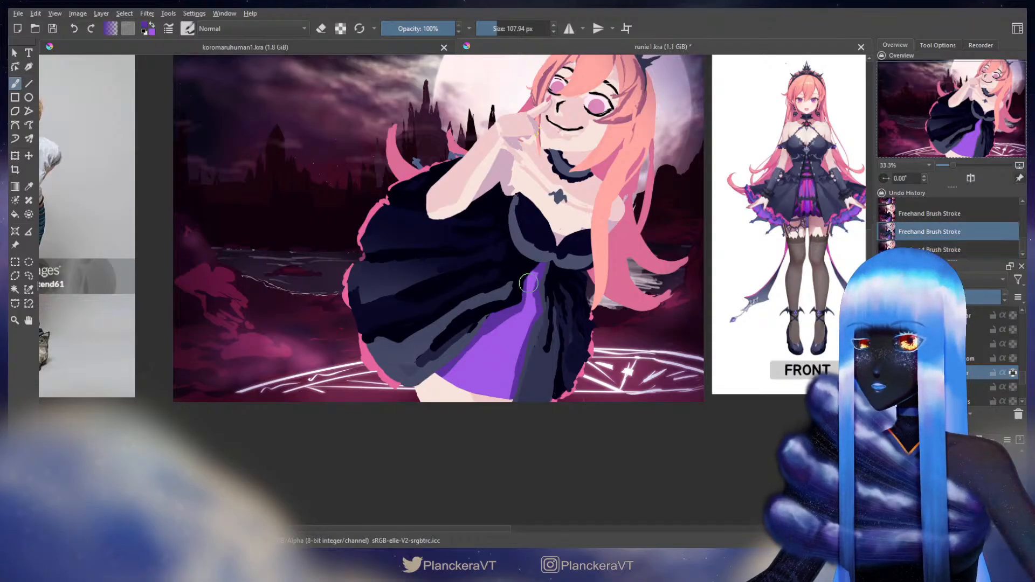
{"action": "key", "text": "ctrl+shift+z"}
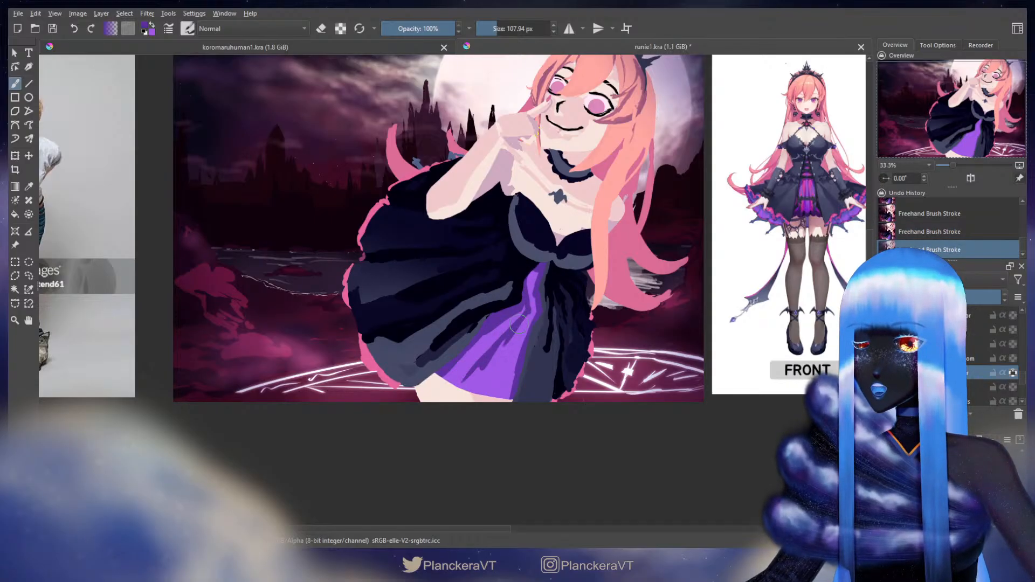
{"action": "mouse_move", "coordinate": [515, 346]}
{"action": "left_mouse_down"}
{"action": "mouse_move", "coordinate": [506, 367]}
{"action": "mouse_move", "coordinate": [527, 328]}
{"action": "mouse_move", "coordinate": [504, 370]}
{"action": "mouse_move", "coordinate": [513, 326]}
{"action": "mouse_move", "coordinate": [490, 373]}
{"action": "left_mouse_up"}
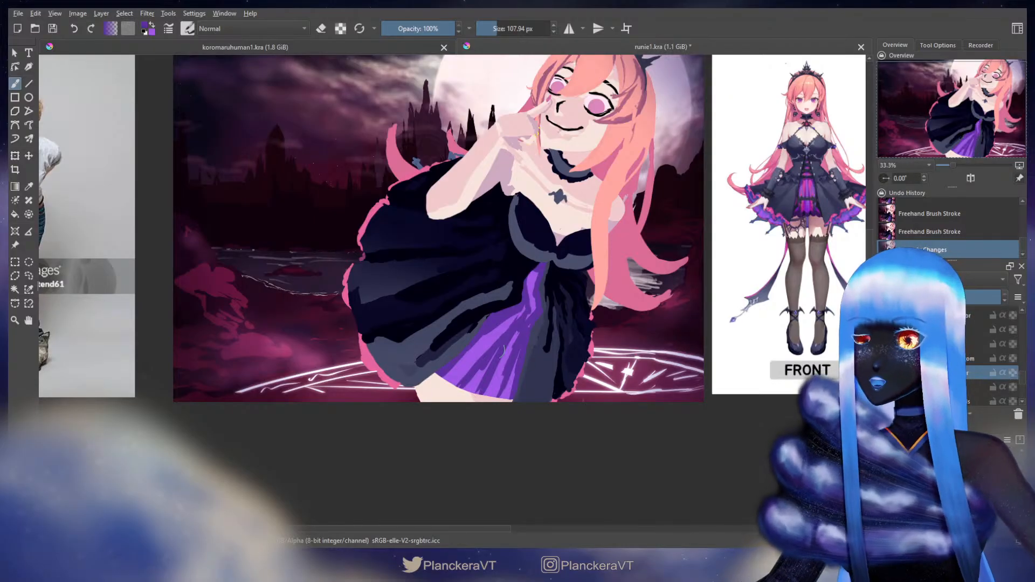
Scallop the lower hem of the purple skirt panel with a 141.38 px brush and alpha-lock its layer again.
{"action": "key", "text": "x"}
{"action": "mouse_move", "coordinate": [444, 382]}
{"action": "left_mouse_down"}
{"action": "mouse_move", "coordinate": [436, 349]}
{"action": "mouse_move", "coordinate": [404, 354]}
{"action": "mouse_move", "coordinate": [404, 369]}
{"action": "mouse_move", "coordinate": [414, 354]}
{"action": "mouse_move", "coordinate": [399, 365]}
{"action": "left_mouse_up"}
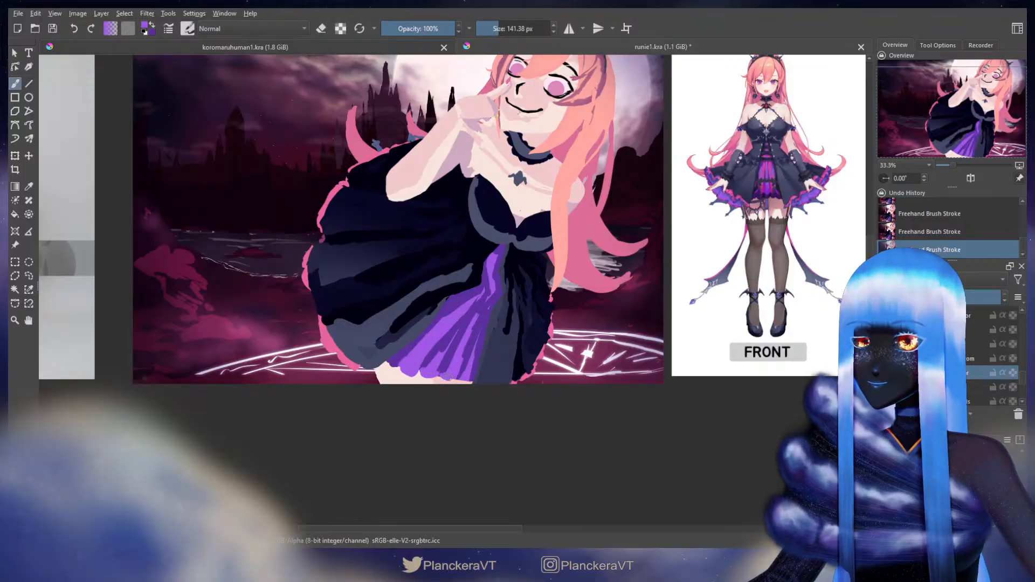
{"action": "left_click_drag", "start_coordinate": [609, 307], "coordinate": [564, 390]}
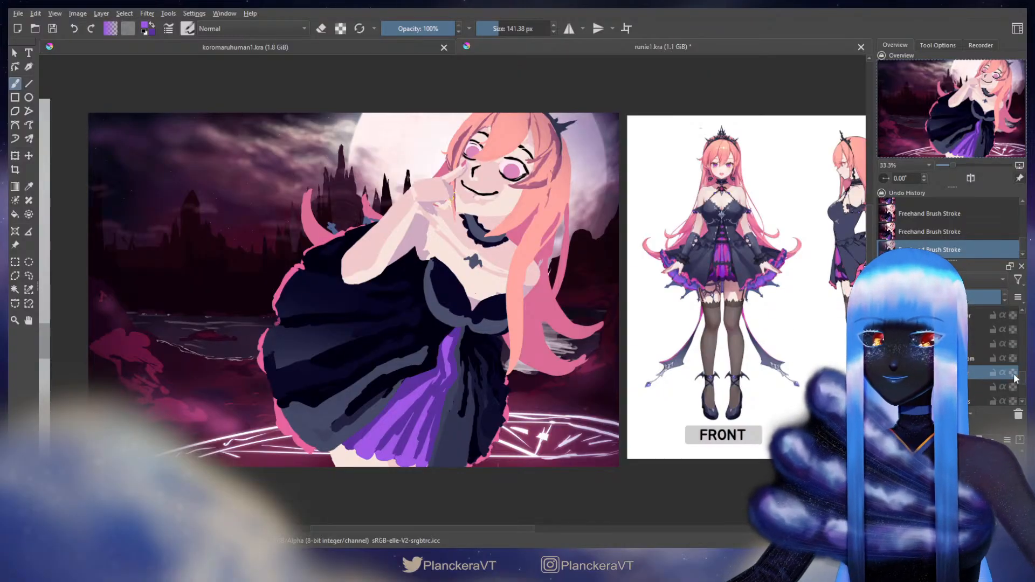
{"action": "scroll", "coordinate": [603, 369], "scroll_direction": "down", "scroll_amount": 3}
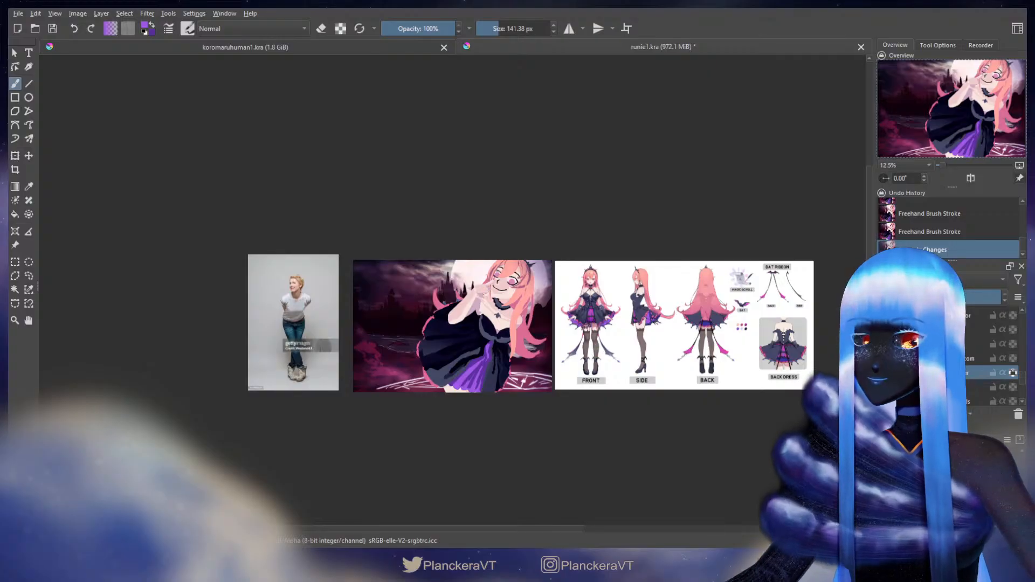
{"action": "scroll", "coordinate": [532, 354], "scroll_direction": "up", "scroll_amount": 3}
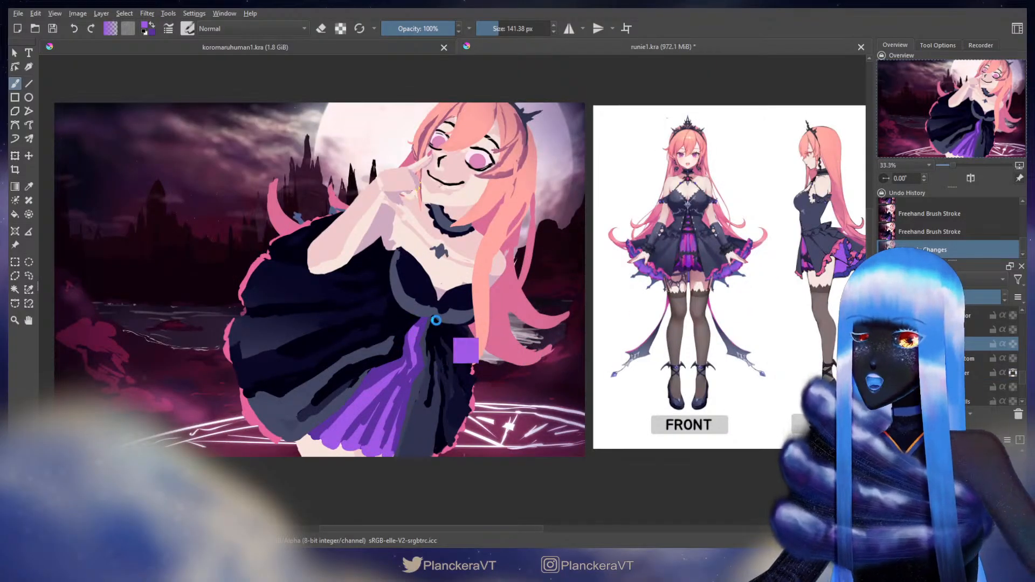
Transform the bodice cups' layer and compare it with the previous history state, checking the picture in mirrored view too.
{"action": "key", "text": "ctrl+t"}
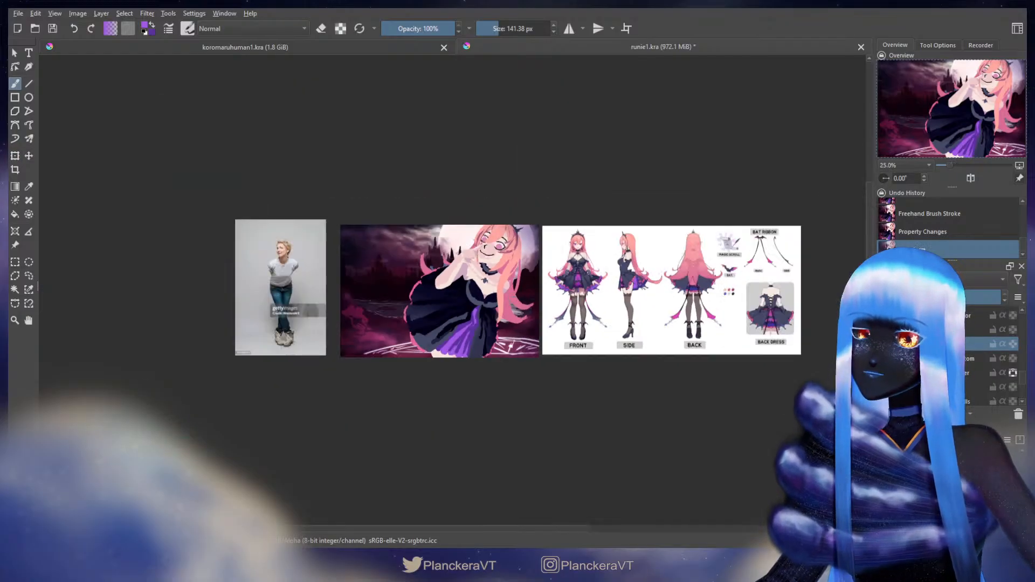
{"action": "left_click", "coordinate": [914, 234]}
{"action": "left_click", "coordinate": [918, 245]}
{"action": "left_click", "coordinate": [915, 236]}
{"action": "left_click", "coordinate": [916, 246]}
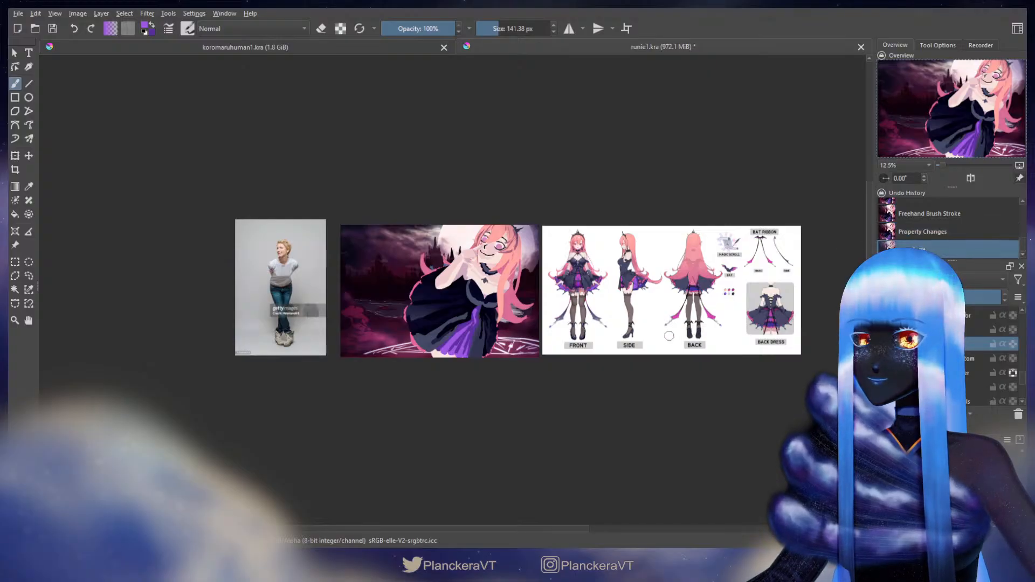
{"action": "left_click", "coordinate": [970, 179]}
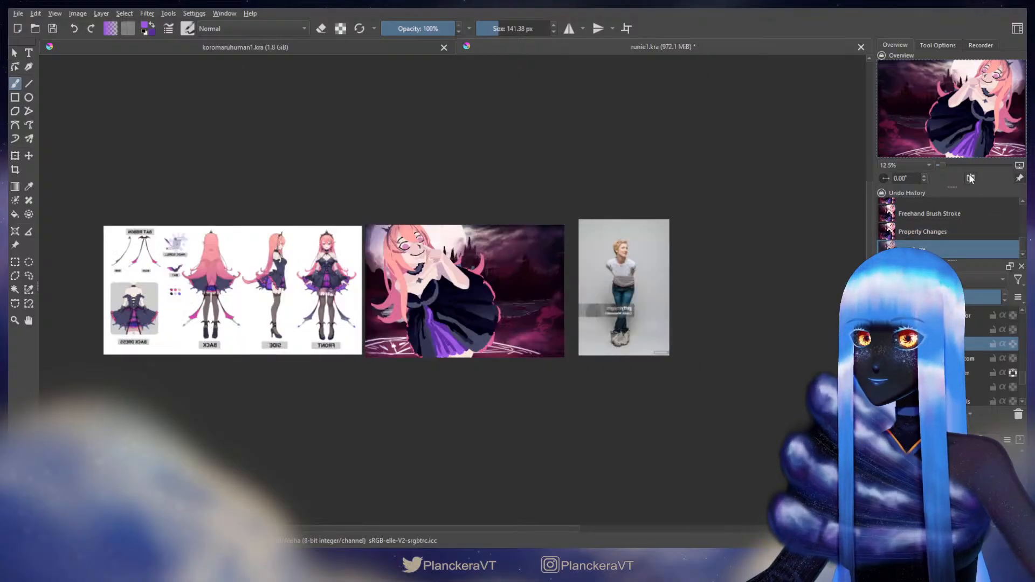
{"action": "left_click", "coordinate": [971, 179]}
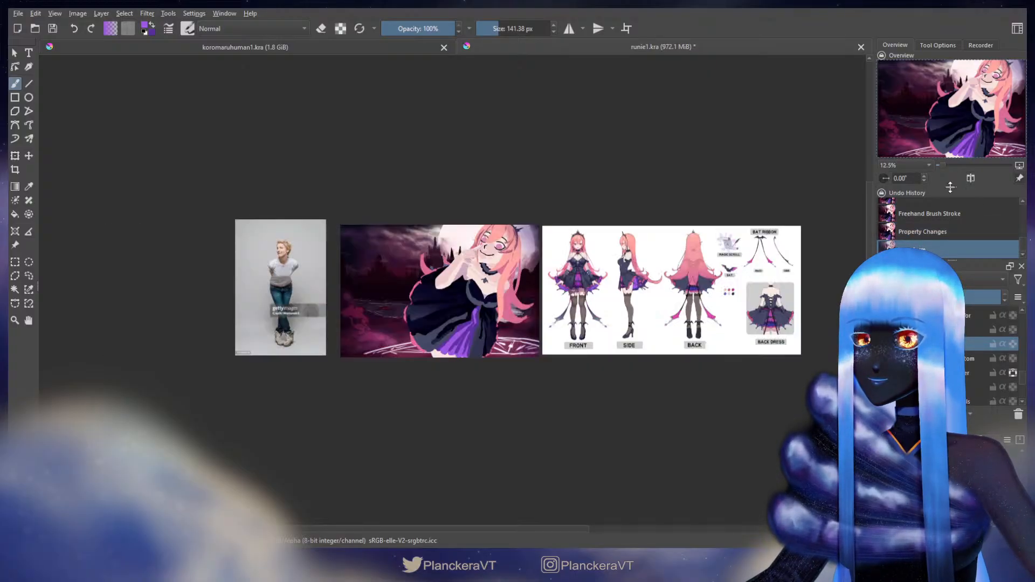
{"action": "left_click_drag", "start_coordinate": [481, 370], "coordinate": [504, 388]}
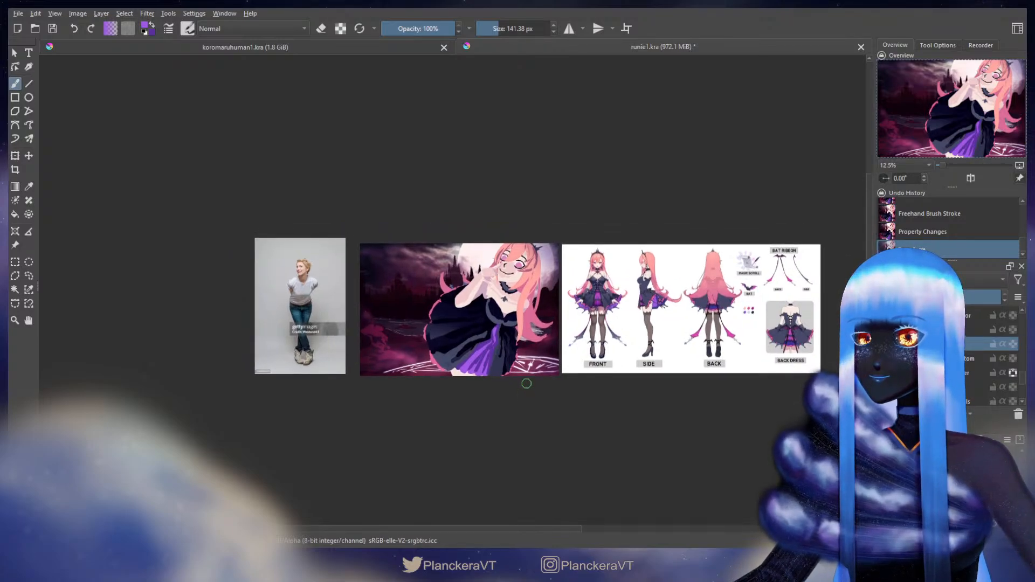
{"action": "scroll", "coordinate": [476, 313], "scroll_direction": "up", "scroll_amount": 2}
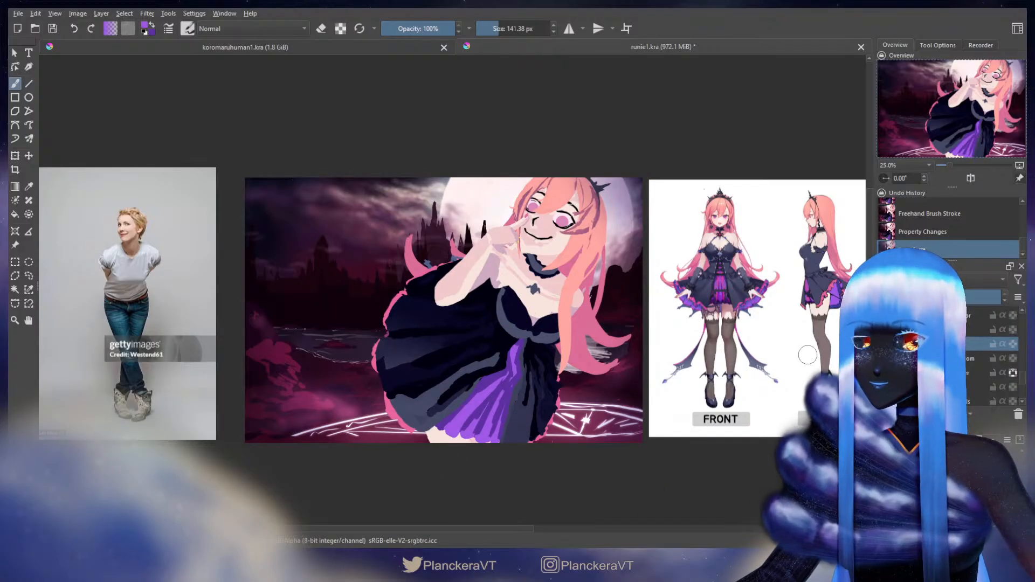
Add a new layer, try a magenta outline of the bodice cup beside the front hair strand, and erase it.
{"action": "key", "text": "Insert"}
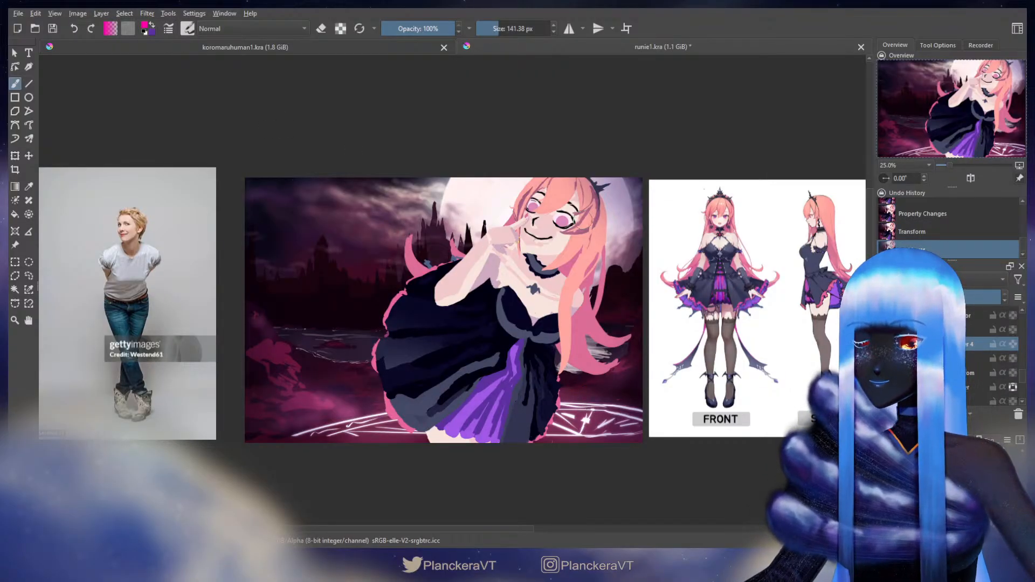
{"action": "mouse_move", "coordinate": [573, 312]}
{"action": "left_mouse_down"}
{"action": "mouse_move", "coordinate": [544, 336]}
{"action": "mouse_move", "coordinate": [536, 330]}
{"action": "left_mouse_up"}
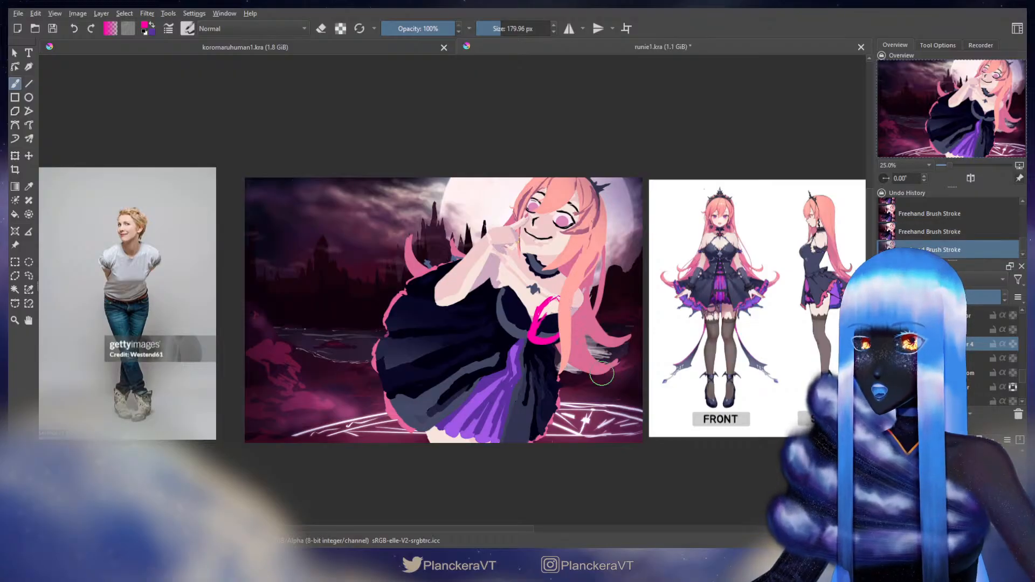
{"action": "key", "text": "e"}
{"action": "mouse_move", "coordinate": [572, 324]}
{"action": "left_mouse_down", "text": "shift"}
{"action": "mouse_move", "coordinate": [597, 323]}
{"action": "mouse_move", "coordinate": [546, 343]}
{"action": "left_mouse_up", "text": "shift"}
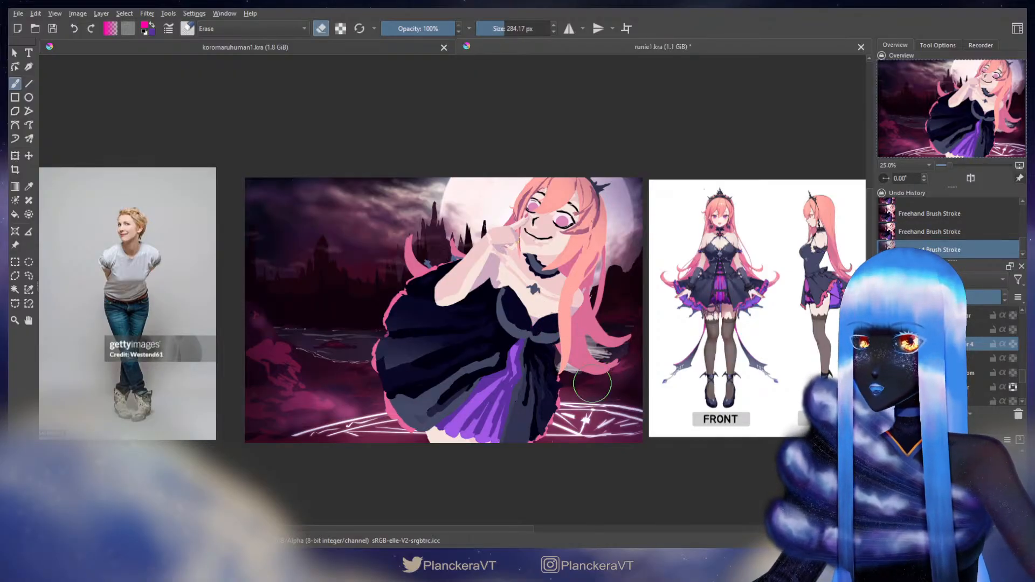
{"action": "key", "text": "e"}
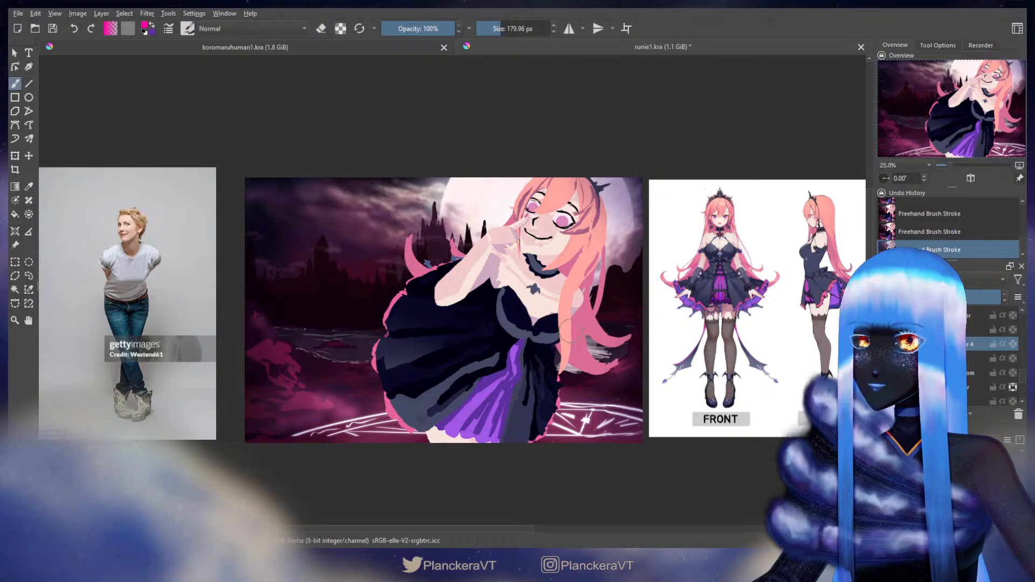
Sketch magenta guide outlines around both bodice cups on the new layer and delete that layer.
{"action": "left_click_drag", "start_coordinate": [542, 345], "coordinate": [531, 338]}
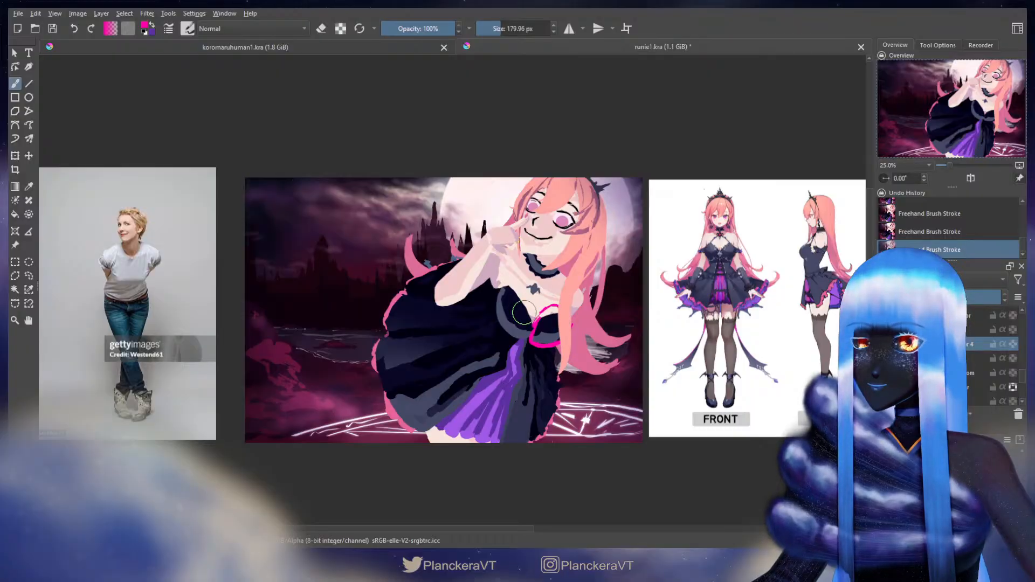
{"action": "left_click_drag", "start_coordinate": [497, 270], "coordinate": [504, 329]}
{"action": "left_click_drag", "start_coordinate": [501, 272], "coordinate": [514, 292]}
{"action": "key", "text": "ctrl+z"}
{"action": "key", "text": "ctrl+z"}
{"action": "key", "text": "ctrl+z"}
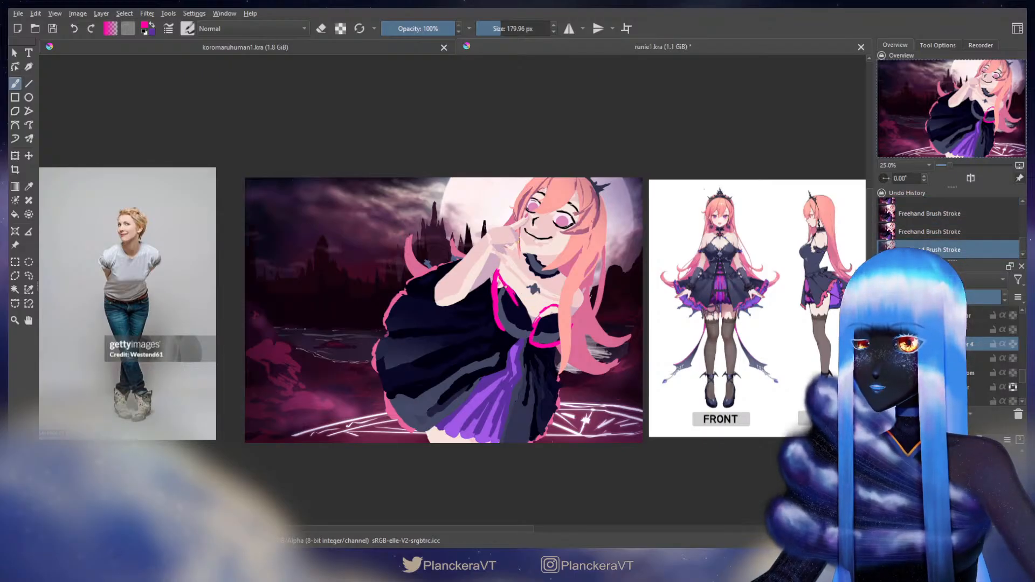
{"action": "mouse_move", "coordinate": [501, 323]}
{"action": "left_mouse_down"}
{"action": "mouse_move", "coordinate": [520, 338]}
{"action": "mouse_move", "coordinate": [521, 305]}
{"action": "mouse_move", "coordinate": [531, 328]}
{"action": "left_mouse_up"}
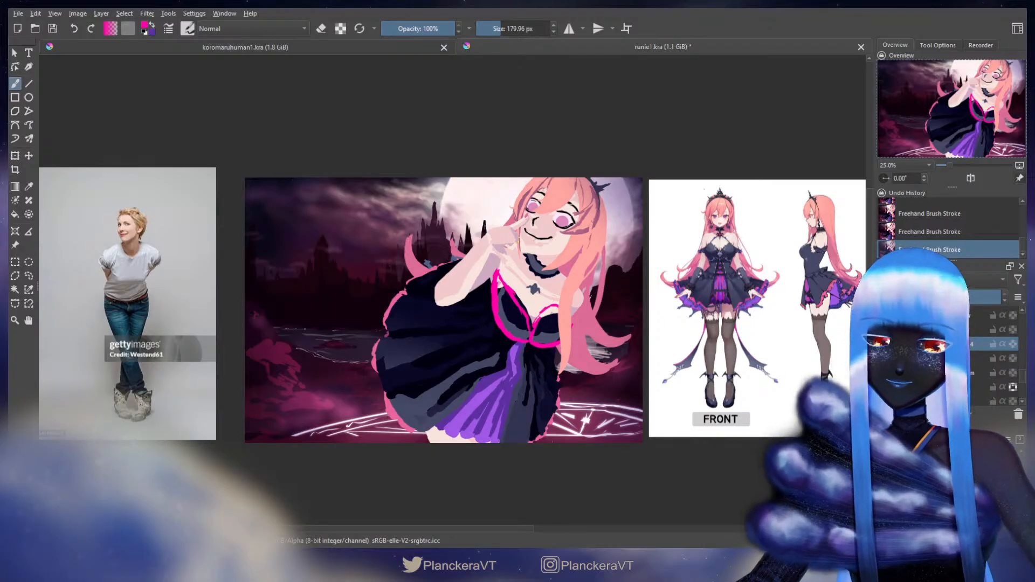
{"action": "key", "text": "shift+Delete"}
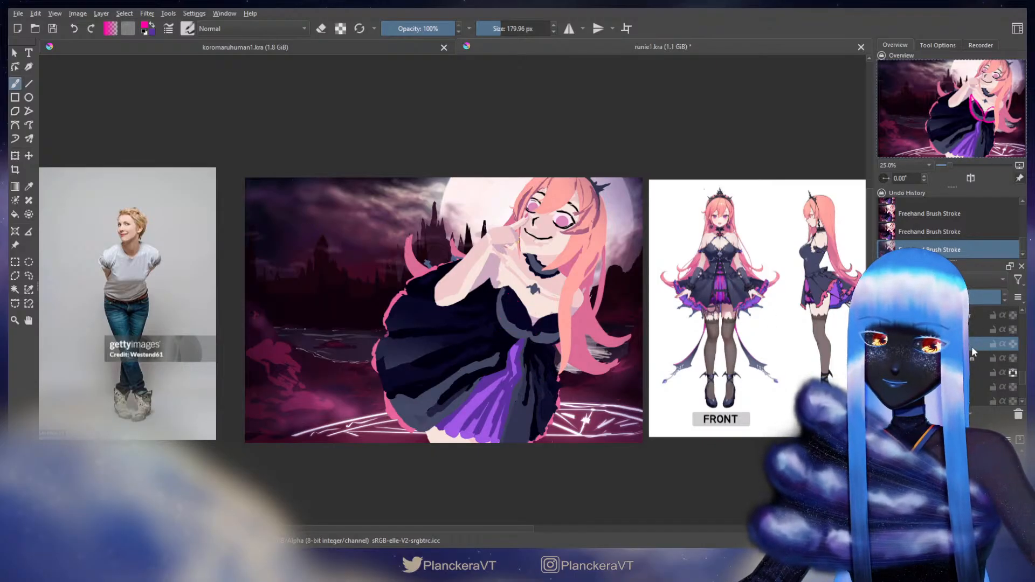
Nudge the bodice cups' layer slightly up and to the left on the torso.
{"action": "key", "text": "t"}
{"action": "left_click_drag", "start_coordinate": [565, 327], "coordinate": [563, 326]}
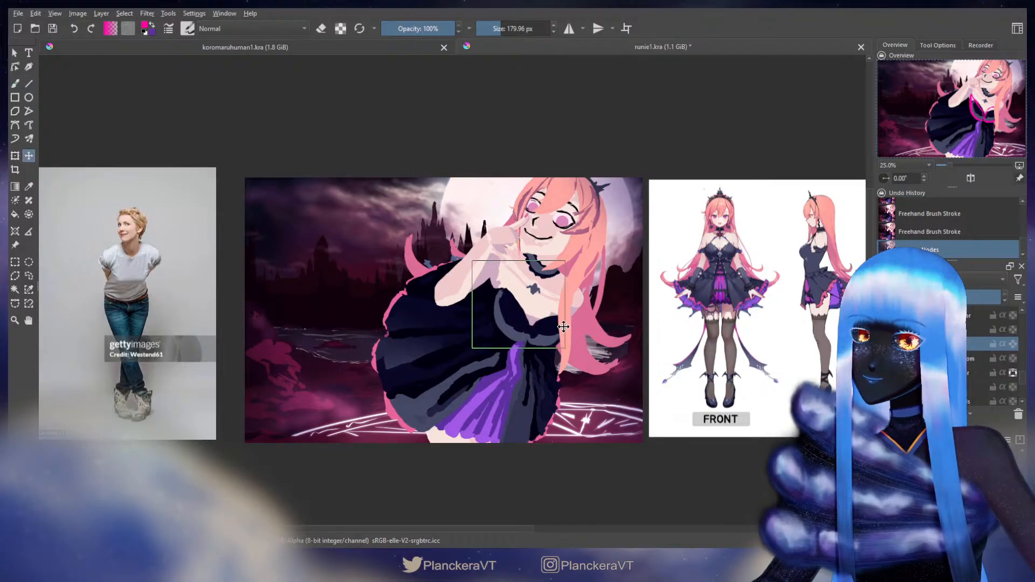
{"action": "key", "text": "b"}
Hide the front hair strand's layer and refine the bodice cups' fit with a small move and a transform.
{"action": "left_click_drag", "start_coordinate": [1021, 378], "coordinate": [1022, 351]}
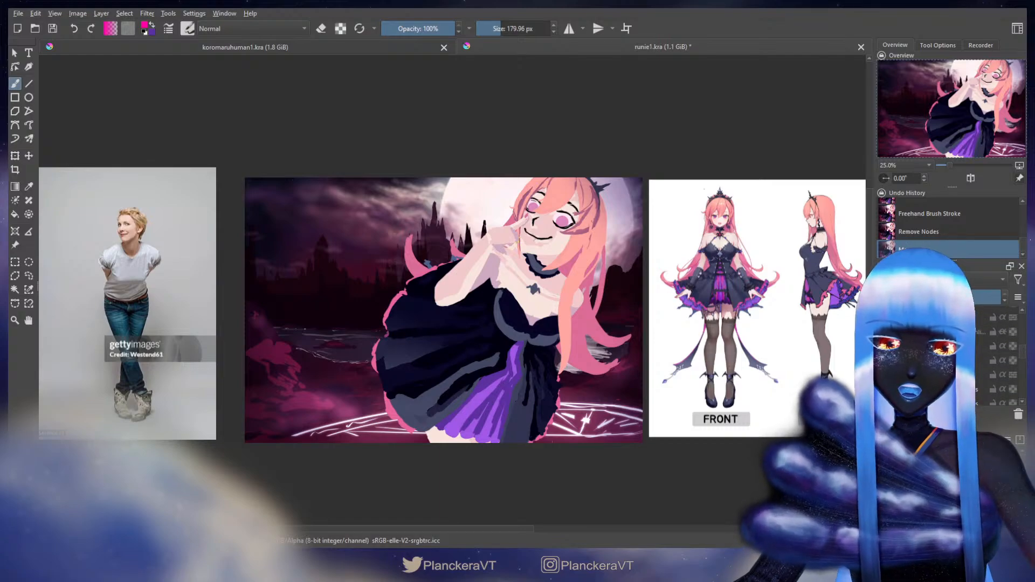
{"action": "left_click", "coordinate": [884, 346]}
{"action": "key", "text": "t"}
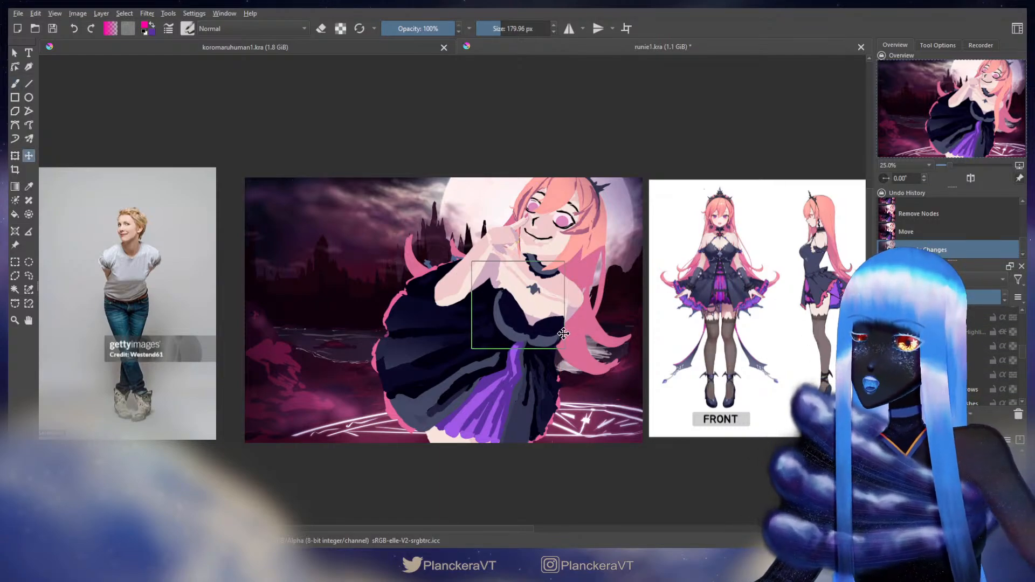
{"action": "left_click_drag", "start_coordinate": [563, 334], "coordinate": [563, 333]}
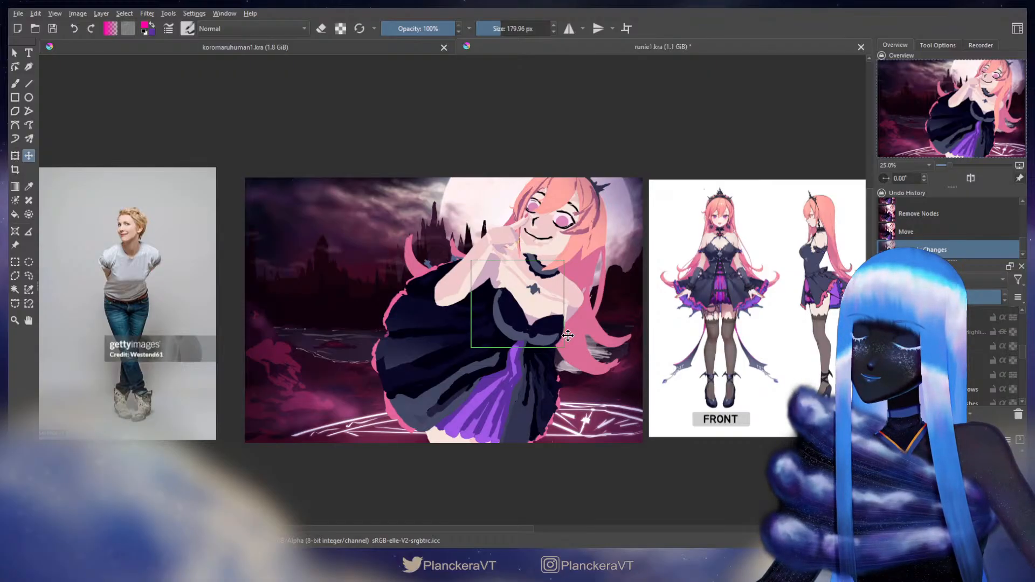
{"action": "key", "text": "b"}
{"action": "key", "text": "ctrl+t"}
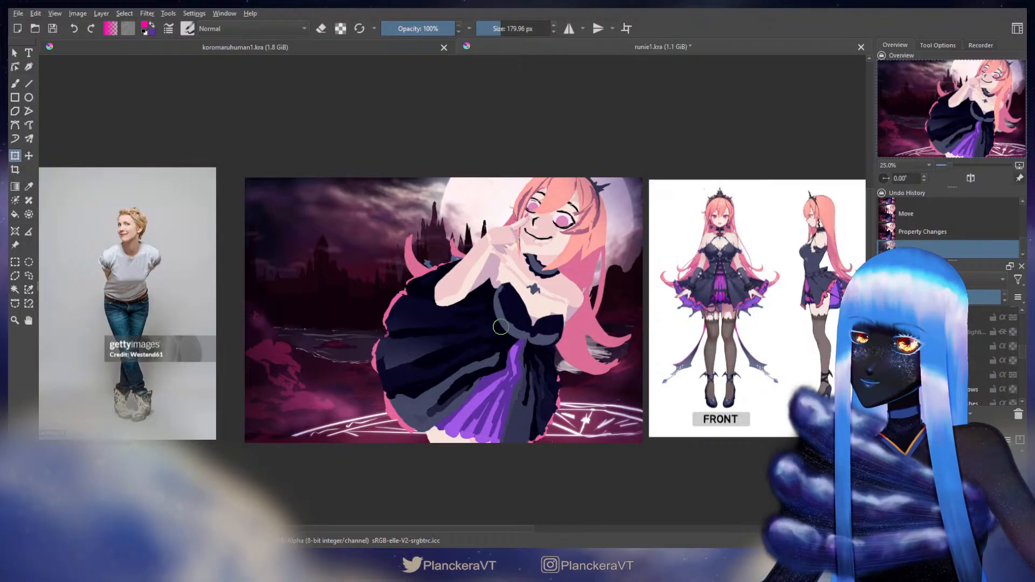
{"action": "key", "text": "b"}
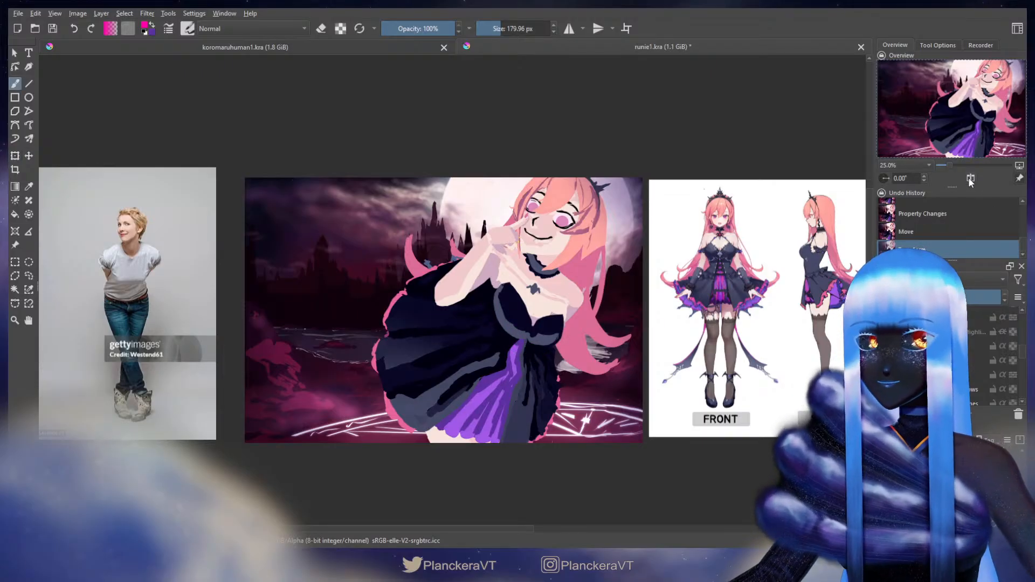
Mirror the canvas view and alpha-lock the bodice cups' layer.
{"action": "key", "text": "m"}
{"action": "left_click_drag", "start_coordinate": [539, 310], "coordinate": [642, 315]}
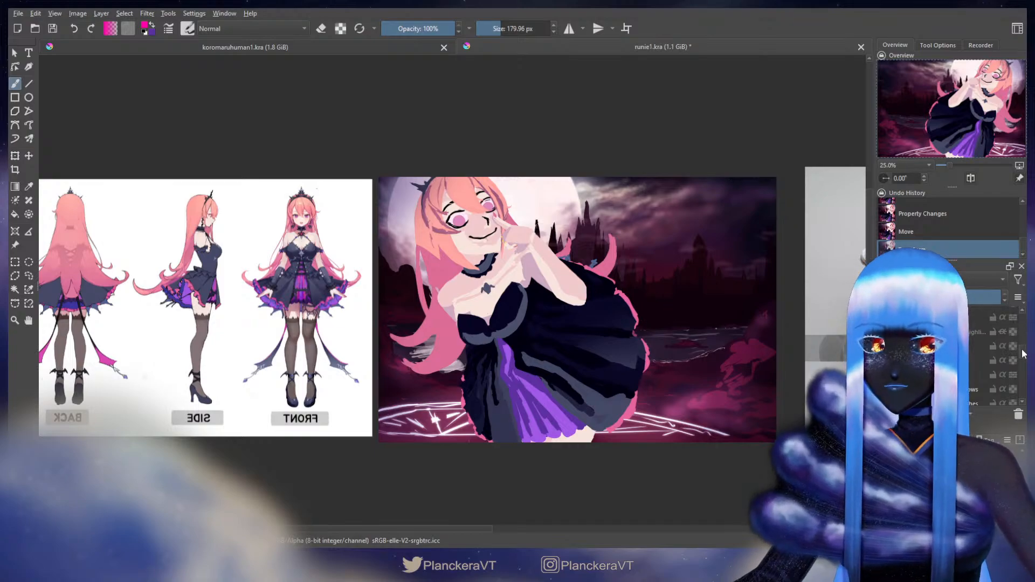
{"action": "left_click_drag", "start_coordinate": [1022, 354], "coordinate": [1022, 381]}
{"action": "left_click", "coordinate": [1012, 365]}
Shade both bodice cups with dark navy and slate-grey tones sampled from the dress, using a brush of about 241 px.
{"action": "left_click", "coordinate": [517, 320], "text": "ctrl"}
{"action": "mouse_move", "coordinate": [524, 310]}
{"action": "left_mouse_down"}
{"action": "mouse_move", "coordinate": [503, 341]}
{"action": "mouse_move", "coordinate": [518, 317]}
{"action": "mouse_move", "coordinate": [479, 341]}
{"action": "left_mouse_up"}
{"action": "left_click", "coordinate": [512, 291], "text": "ctrl"}
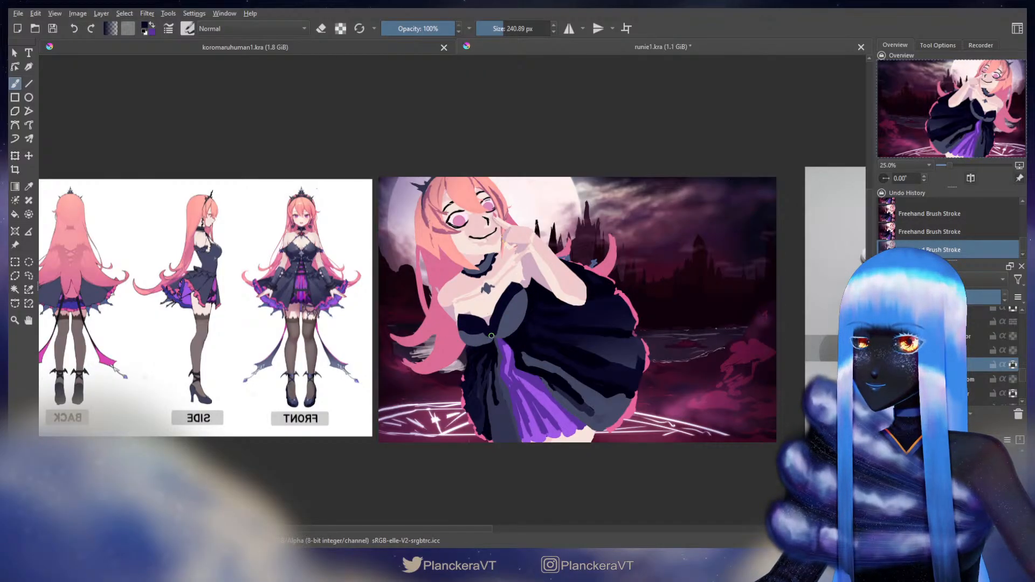
{"action": "left_click", "coordinate": [471, 338], "text": "ctrl"}
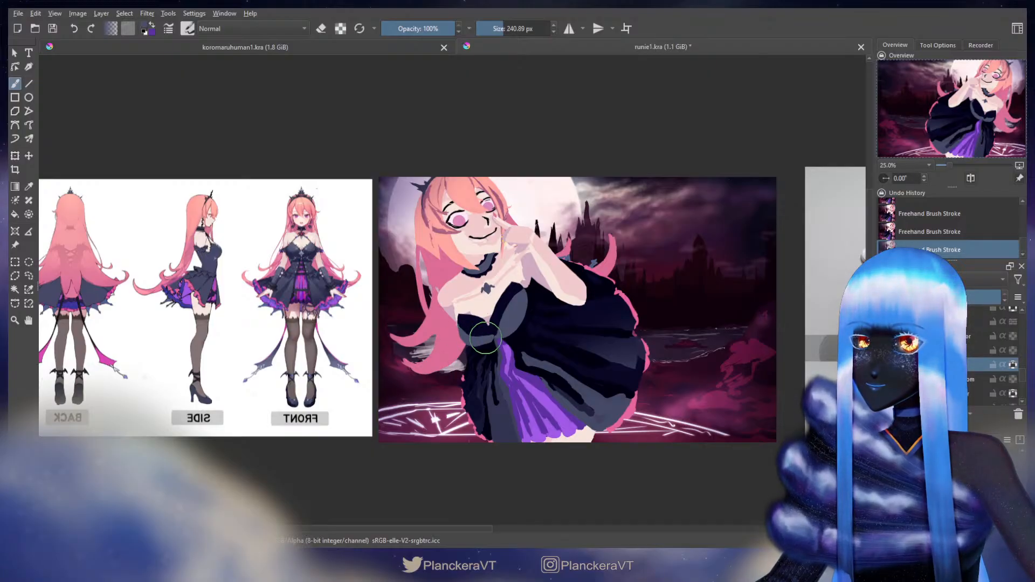
{"action": "left_click", "coordinate": [496, 323], "text": "ctrl"}
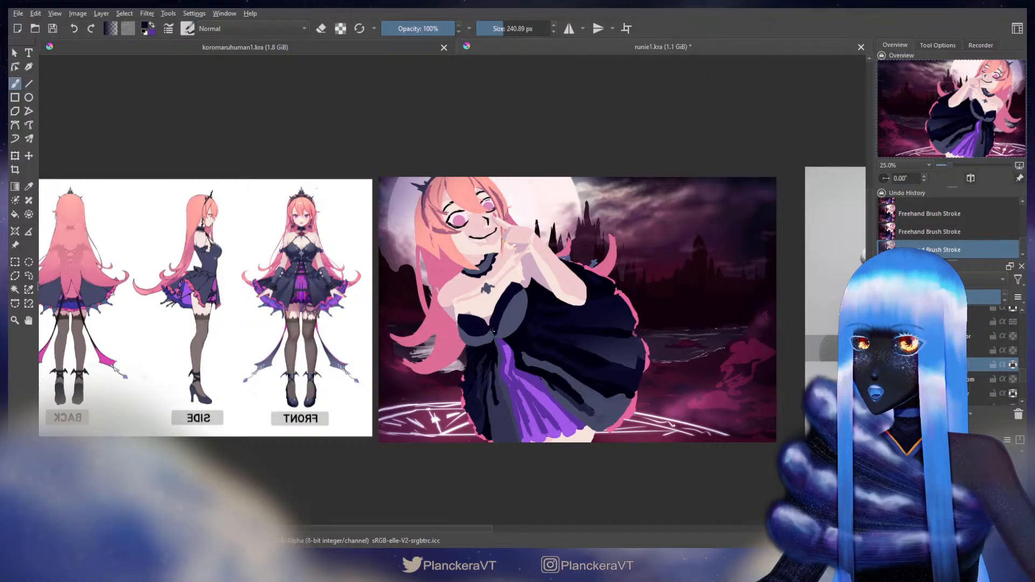
{"action": "left_click", "coordinate": [513, 315], "text": "ctrl"}
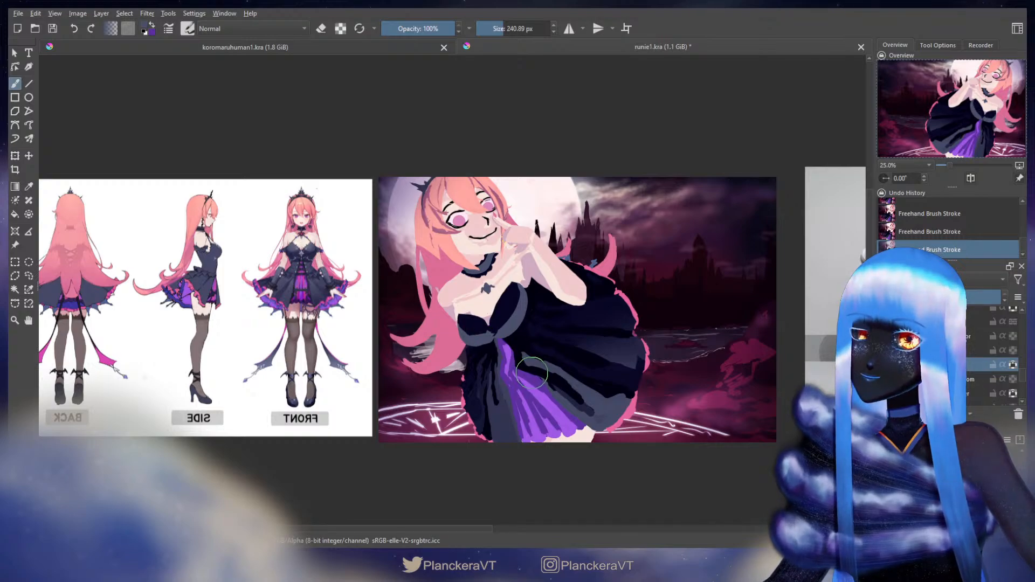
Transform the bodice cups' layer to extend it slightly towards the outer arm, and return to the freehand brush.
{"action": "key", "text": "ctrl+t"}
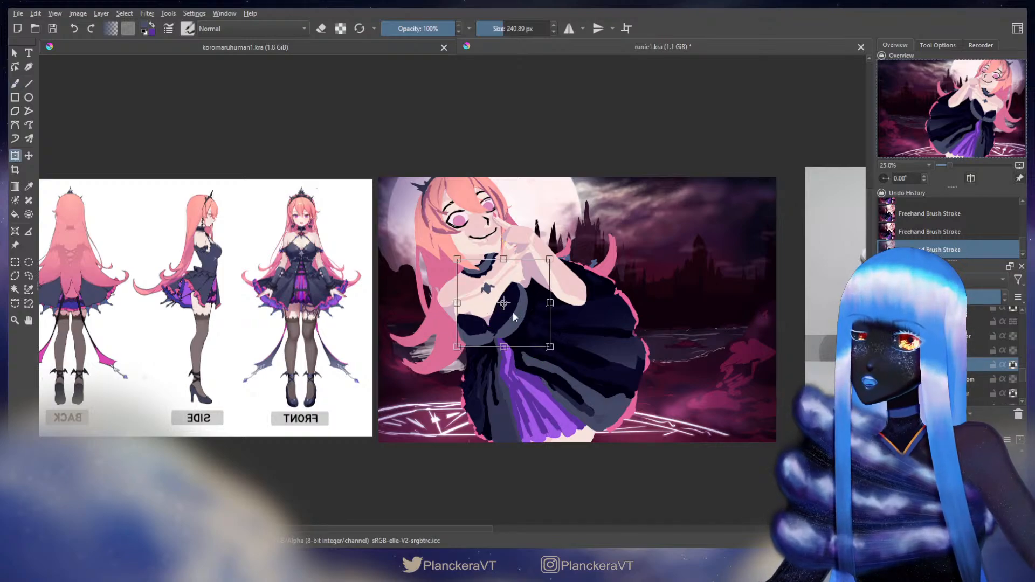
{"action": "key", "text": "b"}
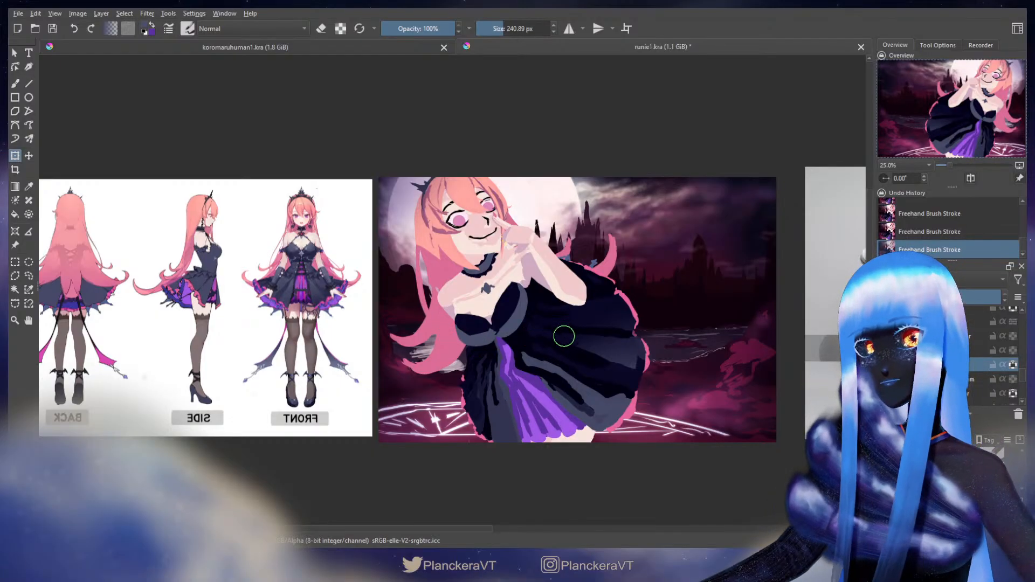
{"action": "key", "text": "b"}
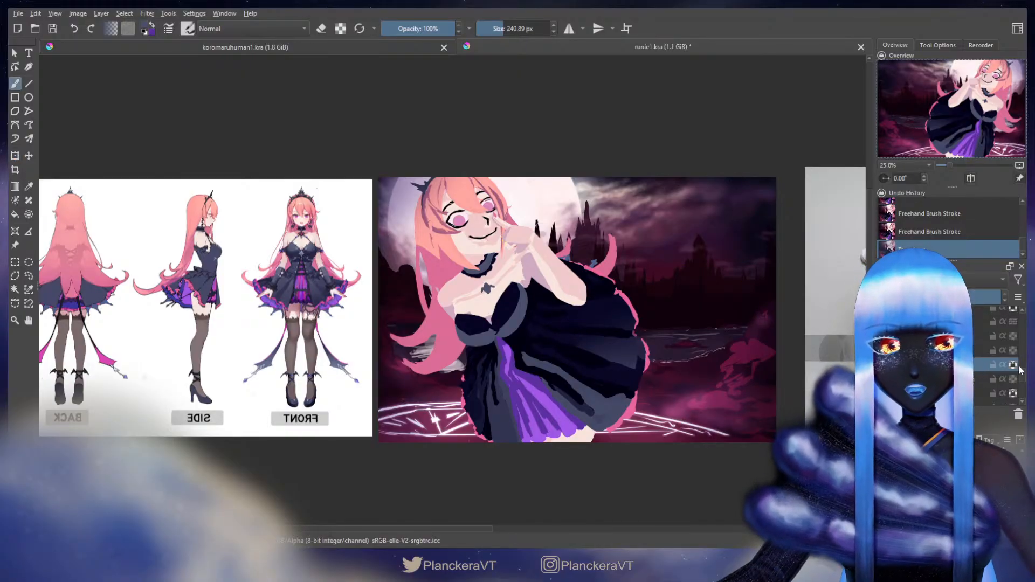
On the skin layer, shade the chest above the bodice cups with sampled skin tones, ending at a brush size of about 215 px.
{"action": "scroll", "coordinate": [1017, 369], "scroll_direction": "down", "scroll_amount": 3}
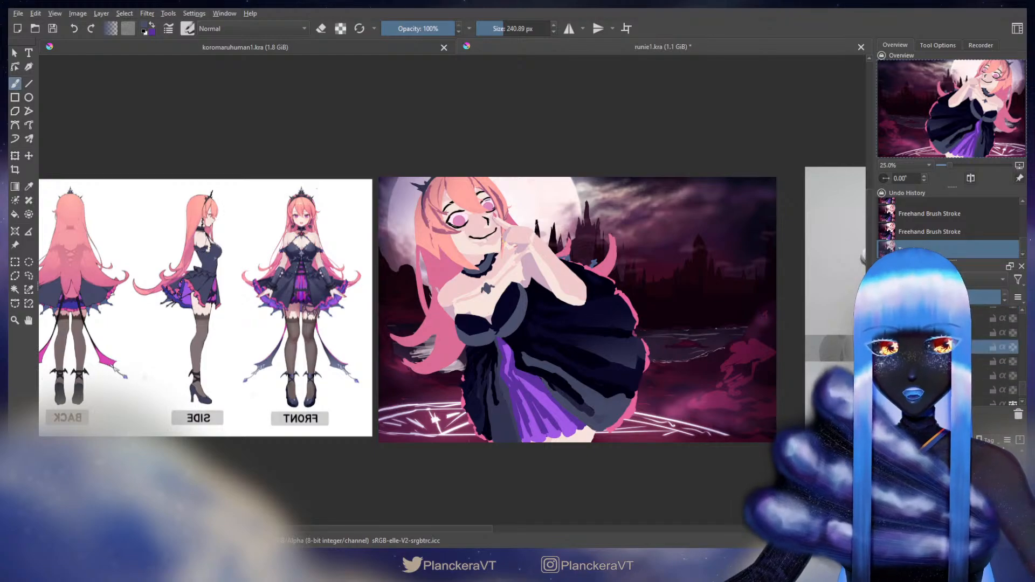
{"action": "left_click", "coordinate": [981, 346]}
{"action": "left_click", "coordinate": [484, 320], "text": "ctrl"}
{"action": "left_click_drag", "start_coordinate": [480, 319], "coordinate": [473, 312], "text": "shift"}
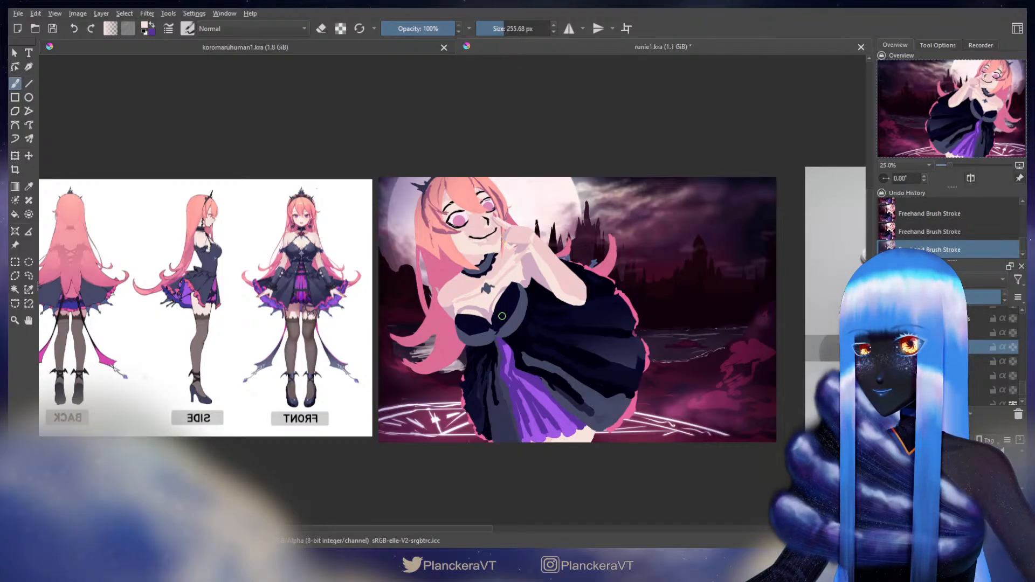
{"action": "left_click", "coordinate": [488, 316], "text": "ctrl"}
{"action": "left_click_drag", "start_coordinate": [488, 316], "coordinate": [468, 313], "text": "shift"}
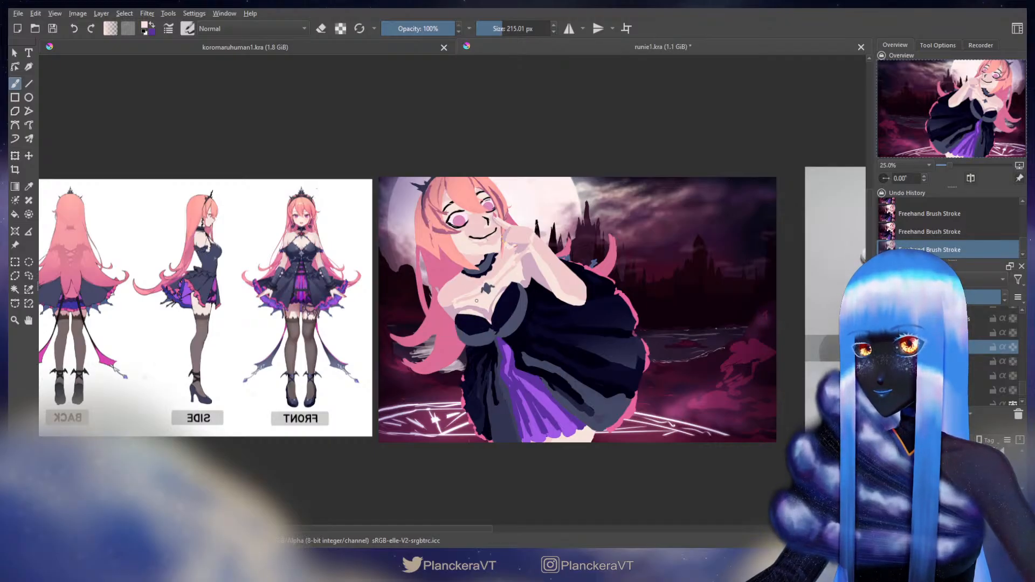
Refine the chest shading along the larger cup's inner edge with short strokes of sampled light and darker skin tones.
{"action": "left_click", "coordinate": [500, 301], "text": "ctrl"}
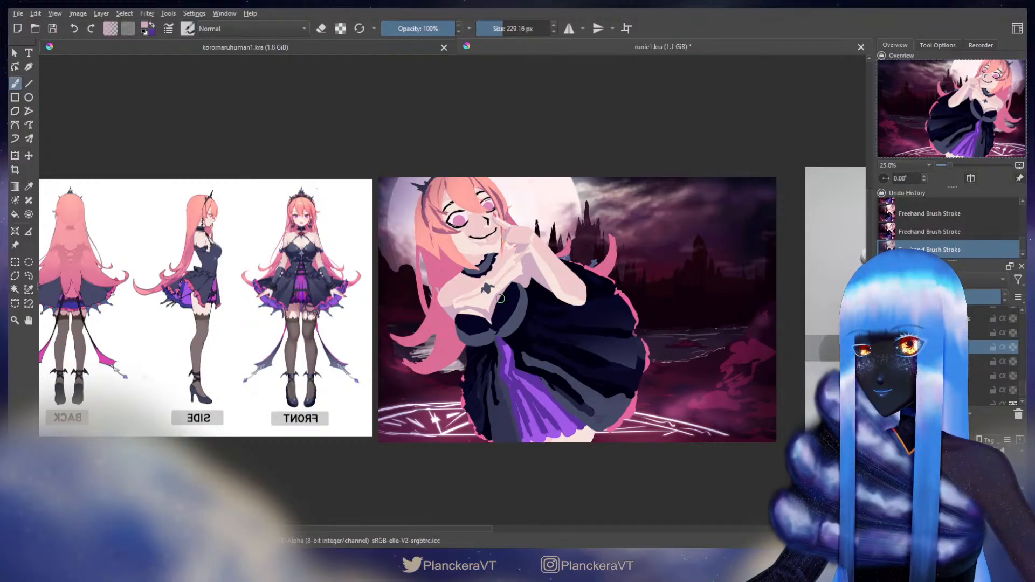
{"action": "left_click", "coordinate": [480, 302], "text": "ctrl"}
{"action": "left_click_drag", "start_coordinate": [499, 299], "coordinate": [502, 299]}
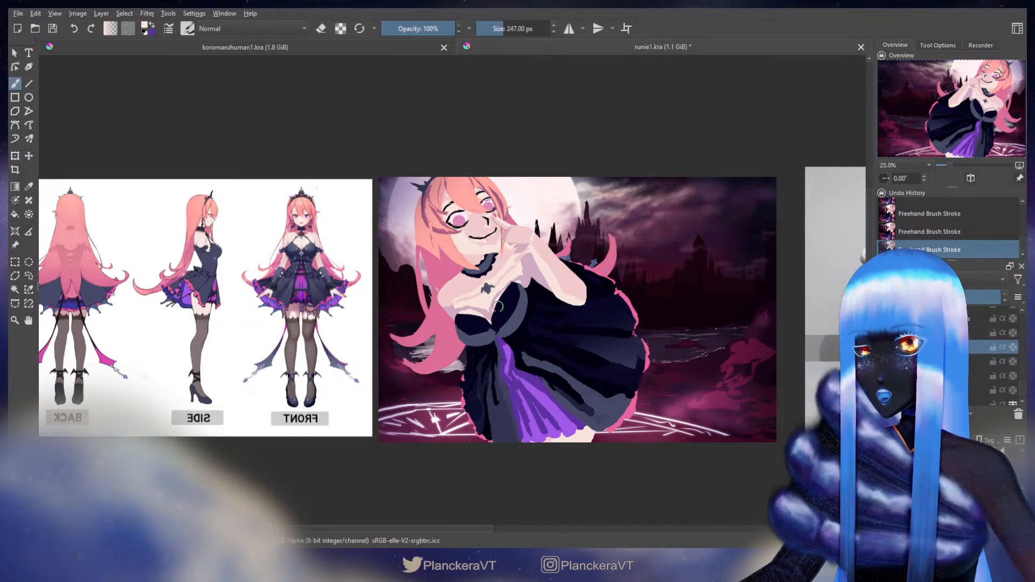
{"action": "left_click_drag", "start_coordinate": [502, 300], "coordinate": [499, 300]}
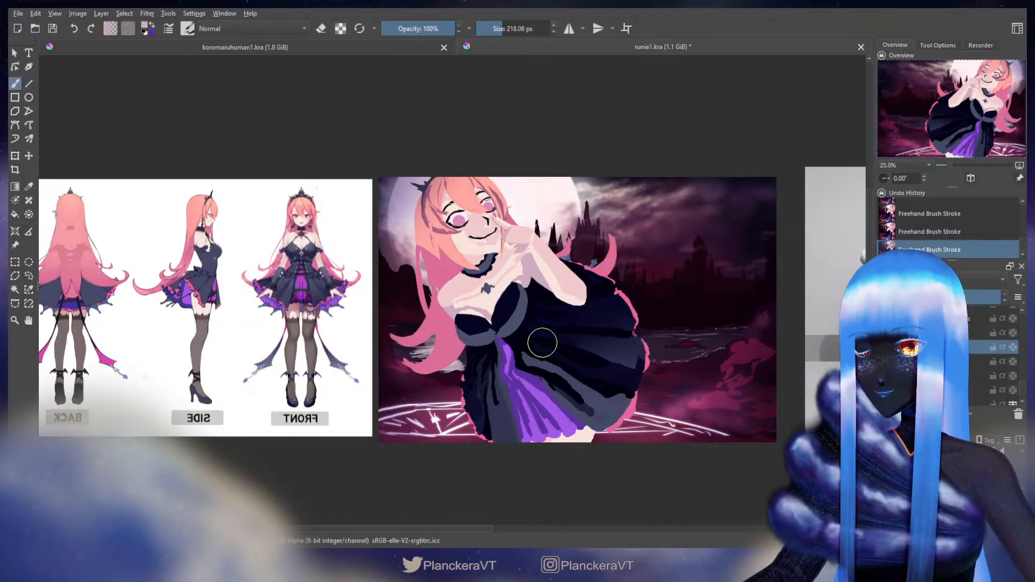
{"action": "left_click_drag", "start_coordinate": [502, 307], "coordinate": [506, 306]}
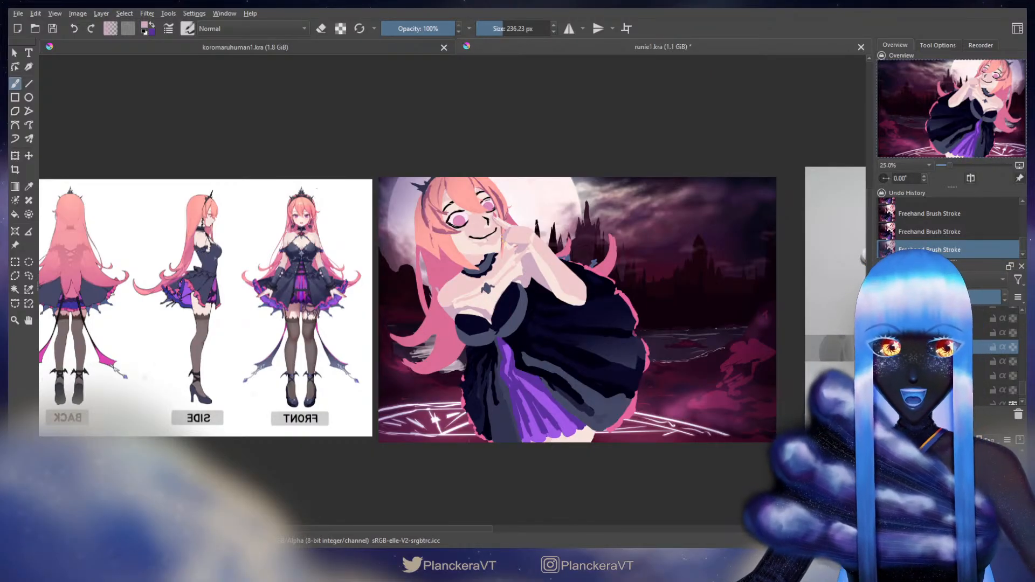
Select the bodice cups' layer, refine its fit on the torso with a transform, and return to the freehand brush.
{"action": "left_click_drag", "start_coordinate": [1022, 393], "coordinate": [1022, 379]}
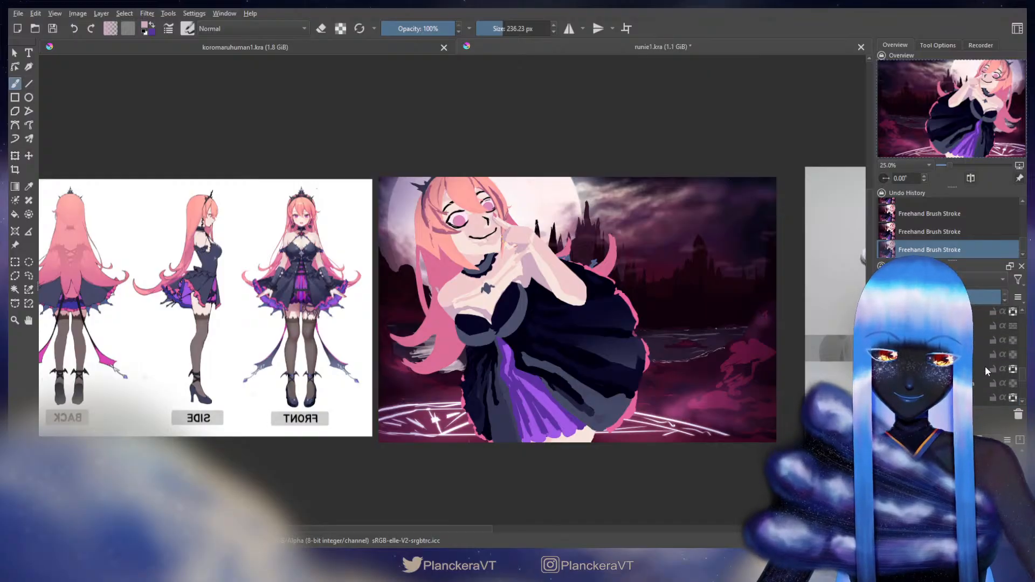
{"action": "left_click", "coordinate": [990, 370]}
{"action": "key", "text": "ctrl+t"}
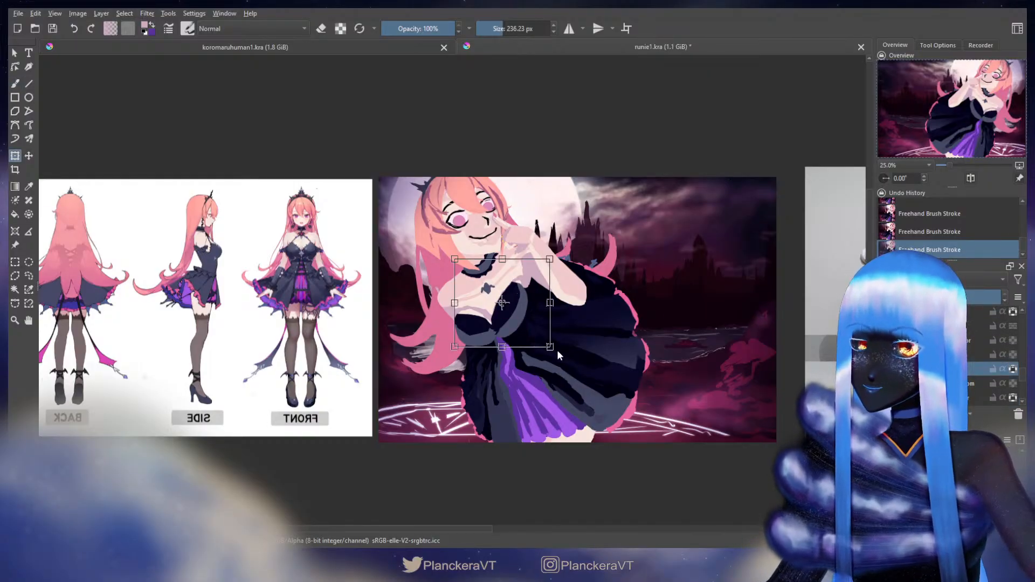
{"action": "key", "text": "l"}
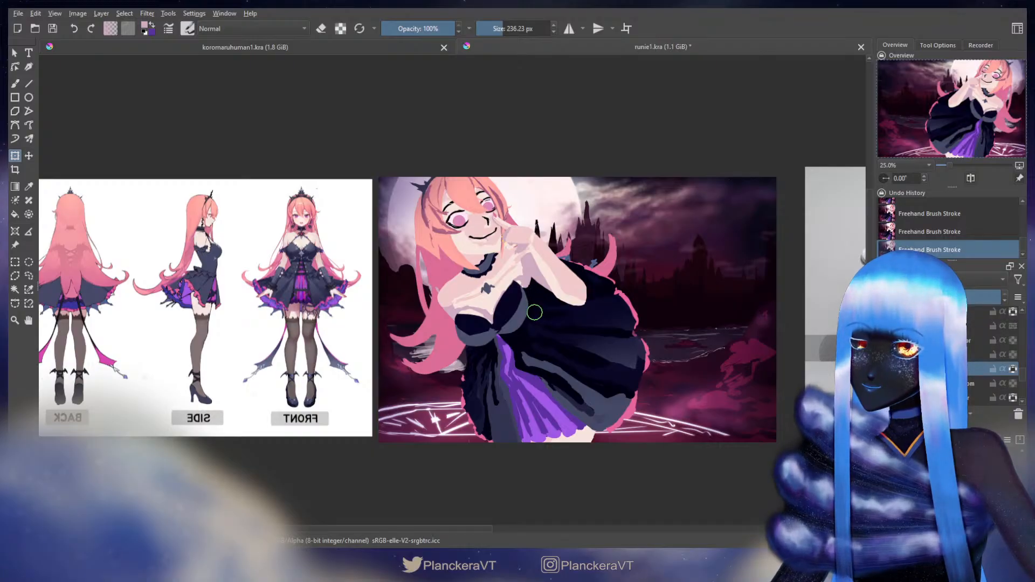
{"action": "key", "text": "b"}
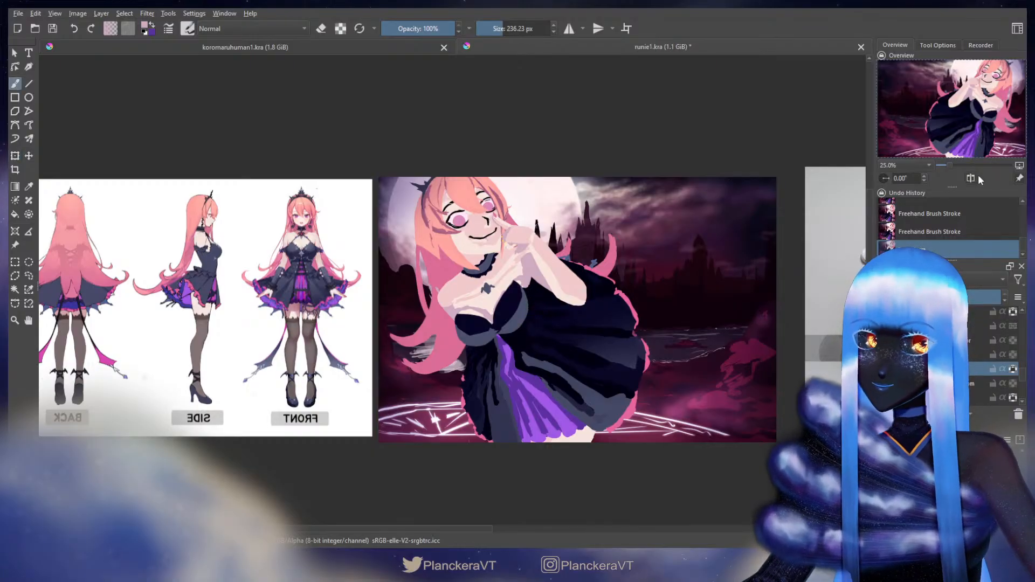
Turn off the mirrored canvas view and apply another small fitting transform to the bodice cups.
{"action": "left_click", "coordinate": [969, 178]}
{"action": "left_click_drag", "start_coordinate": [499, 281], "coordinate": [658, 301]}
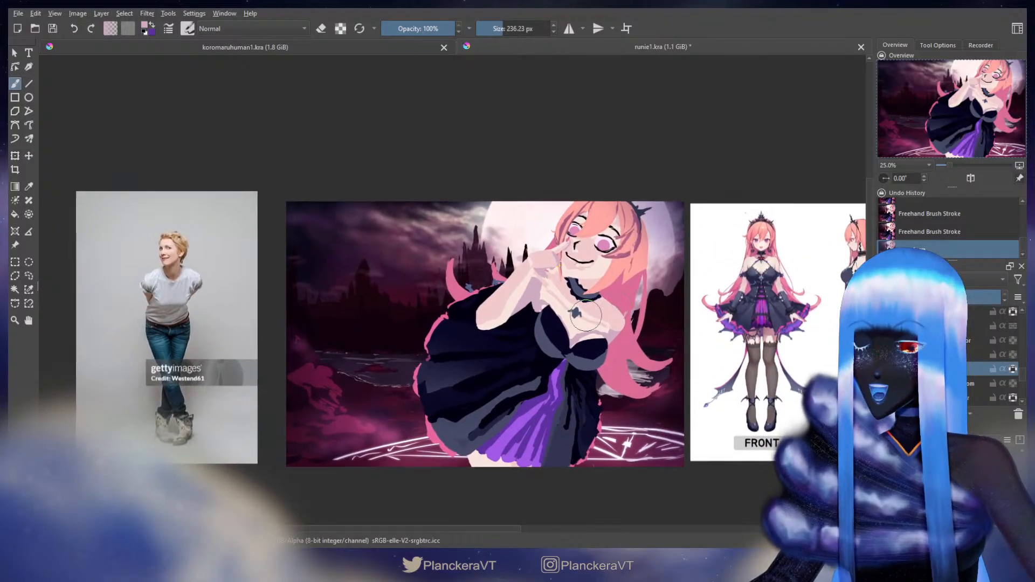
{"action": "key", "text": "ctrl+t"}
{"action": "key", "text": "Return"}
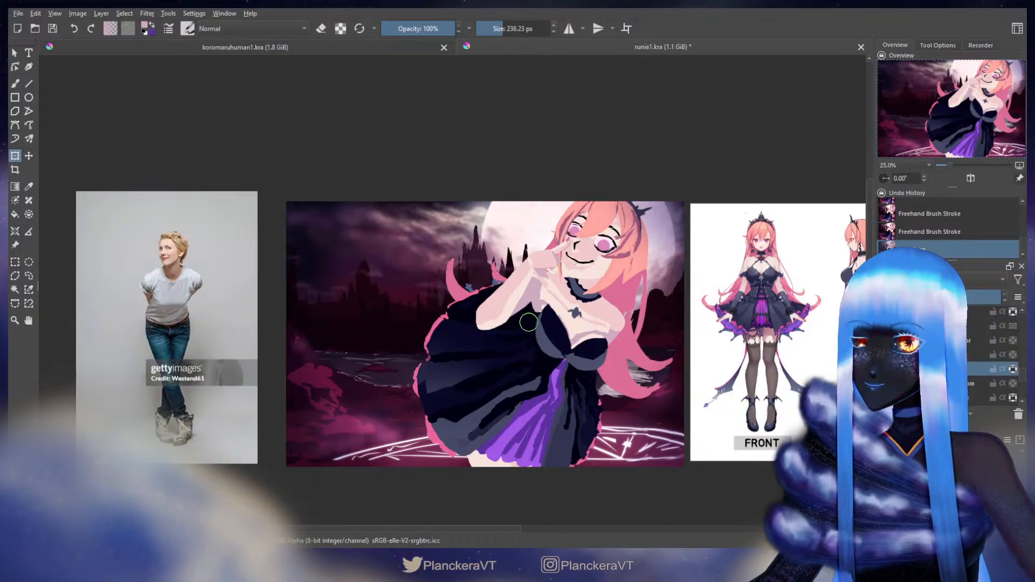
{"action": "key", "text": "b"}
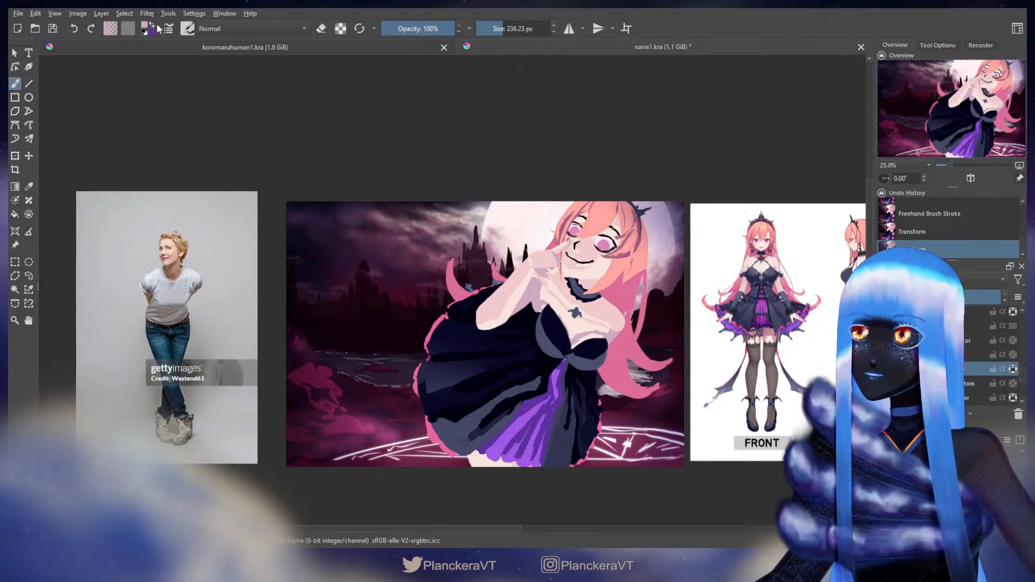
Mark the larger cup's outer edge in magenta with a brush of about 170 px, undoing a dark trimming stroke and redrawing the curve.
{"action": "left_click", "coordinate": [469, 228]}
{"action": "left_click", "coordinate": [570, 379]}
{"action": "mouse_move", "coordinate": [547, 313]}
{"action": "left_mouse_down"}
{"action": "mouse_move", "coordinate": [539, 313]}
{"action": "mouse_move", "coordinate": [541, 346]}
{"action": "mouse_move", "coordinate": [544, 308]}
{"action": "left_mouse_up"}
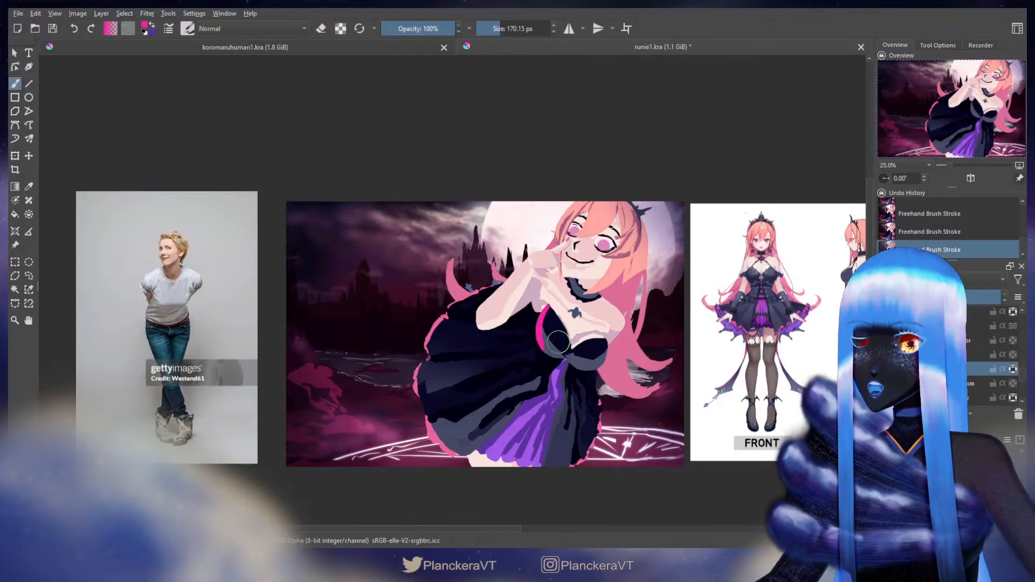
{"action": "key", "text": "x"}
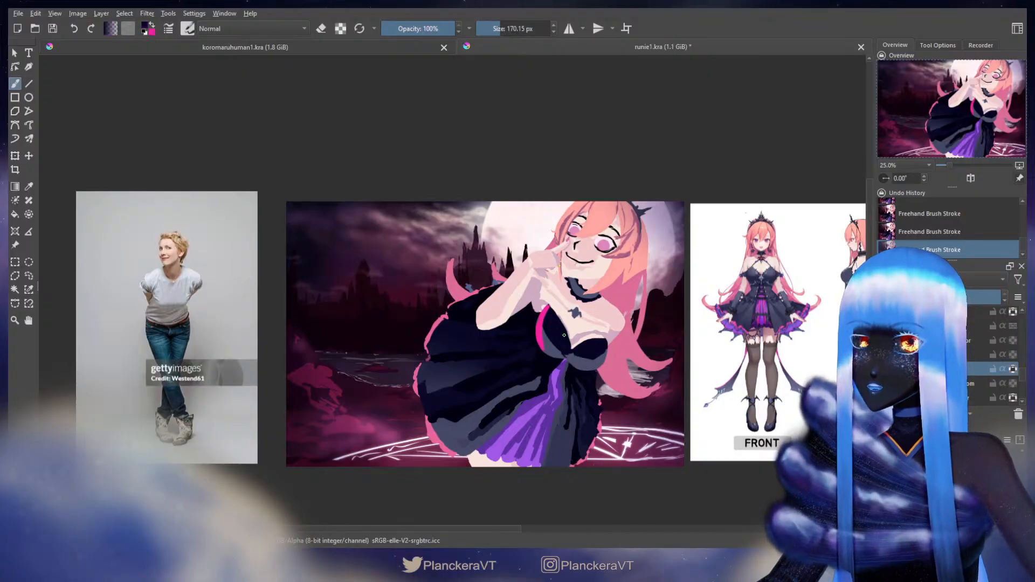
{"action": "left_click", "coordinate": [554, 342], "text": "ctrl"}
{"action": "left_click_drag", "start_coordinate": [554, 345], "coordinate": [546, 335]}
{"action": "key", "text": "ctrl+z"}
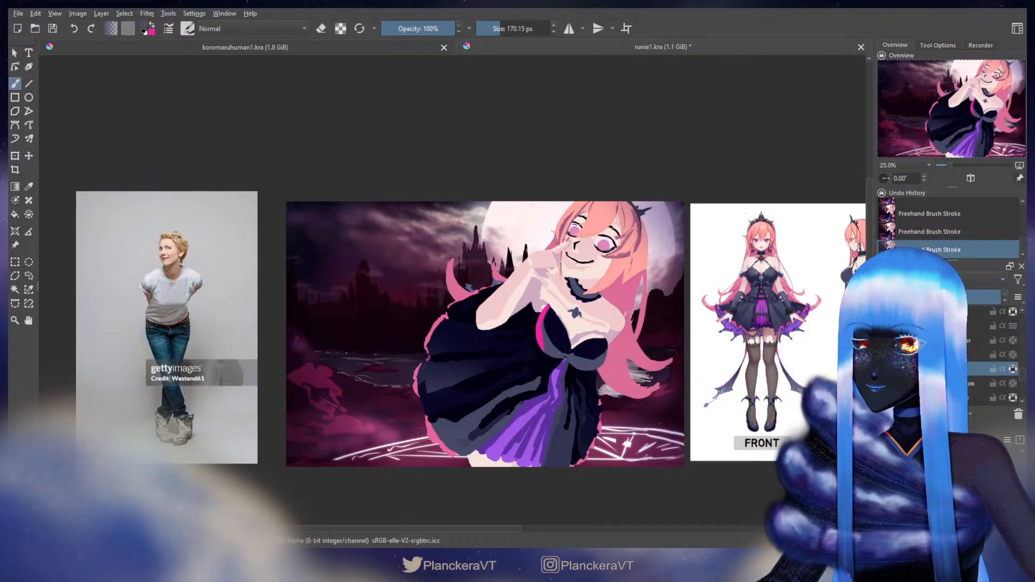
{"action": "key", "text": "x"}
{"action": "left_click_drag", "start_coordinate": [543, 344], "coordinate": [546, 309]}
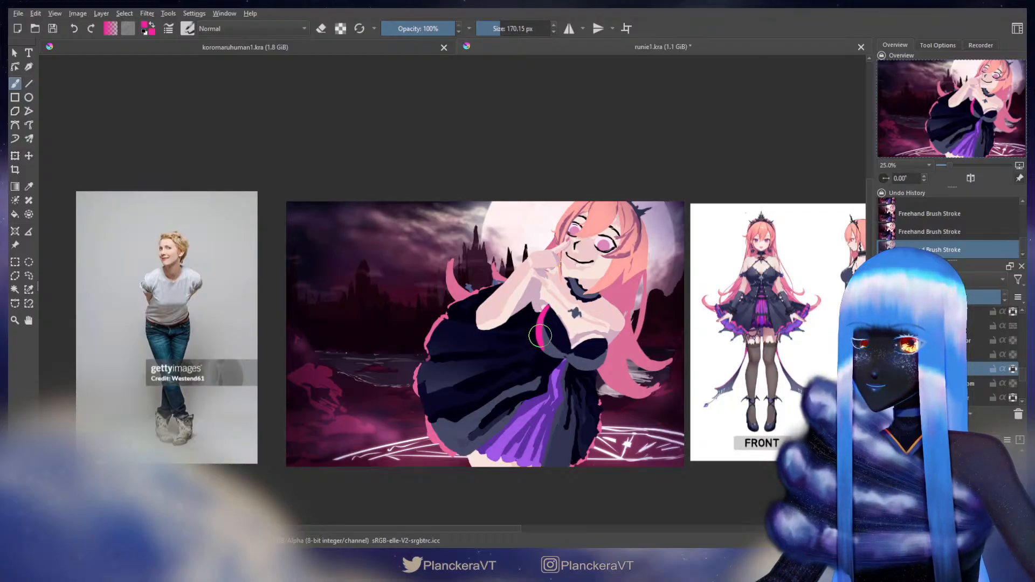
Paint over the magenta edge of the larger cup with sampled dark navy and slate grey, using a brush of about 209 px.
{"action": "key", "text": "ctrl"}
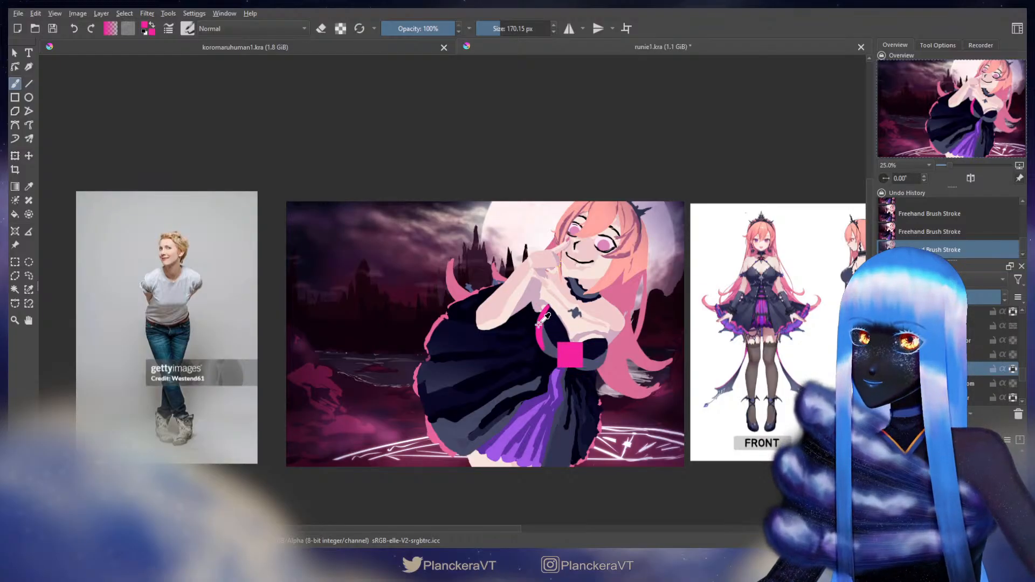
{"action": "key", "text": "x"}
{"action": "left_click_drag", "start_coordinate": [524, 301], "coordinate": [541, 347], "text": "shift"}
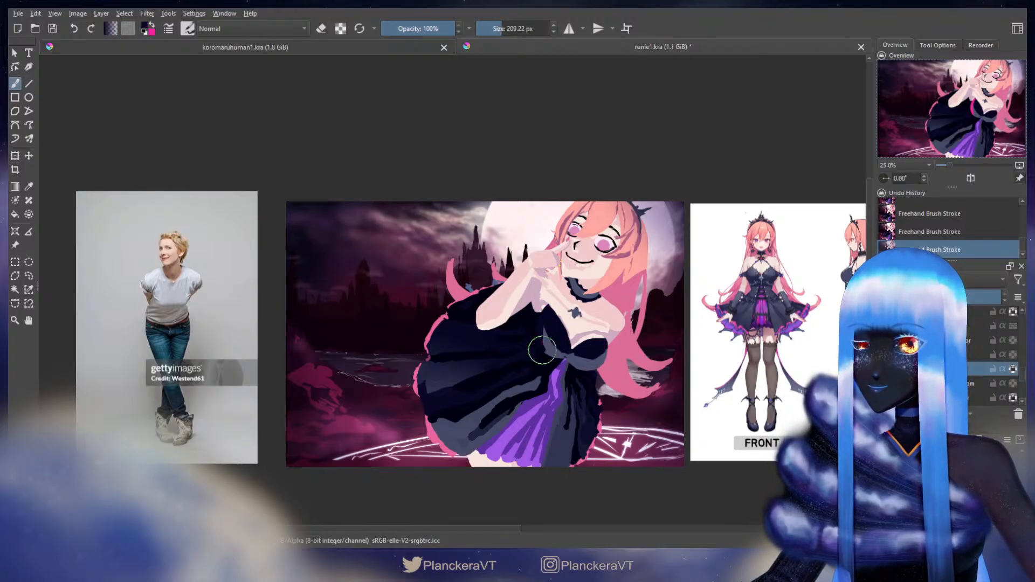
{"action": "key", "text": "ctrl"}
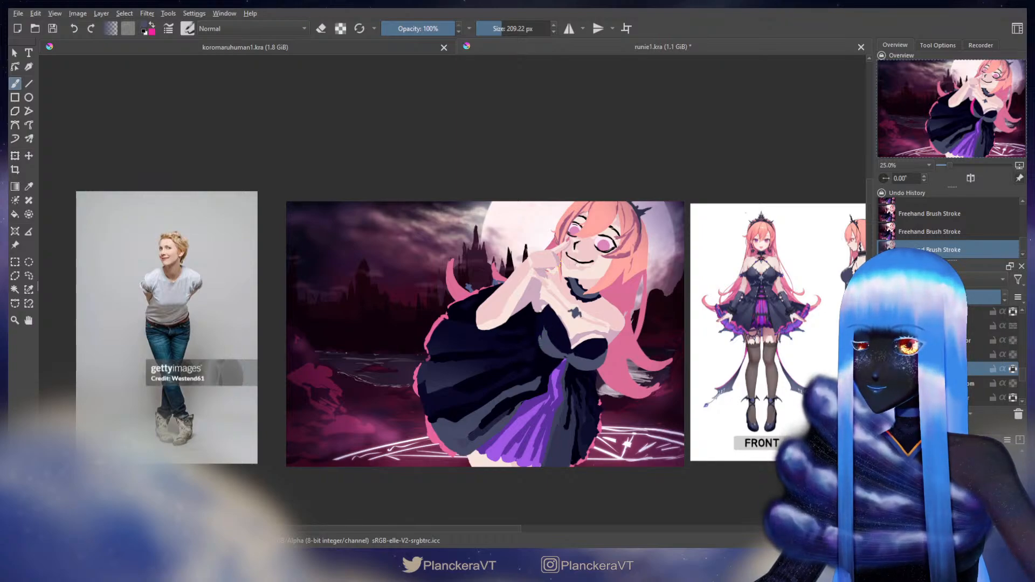
{"action": "left_click", "coordinate": [545, 321], "text": "ctrl"}
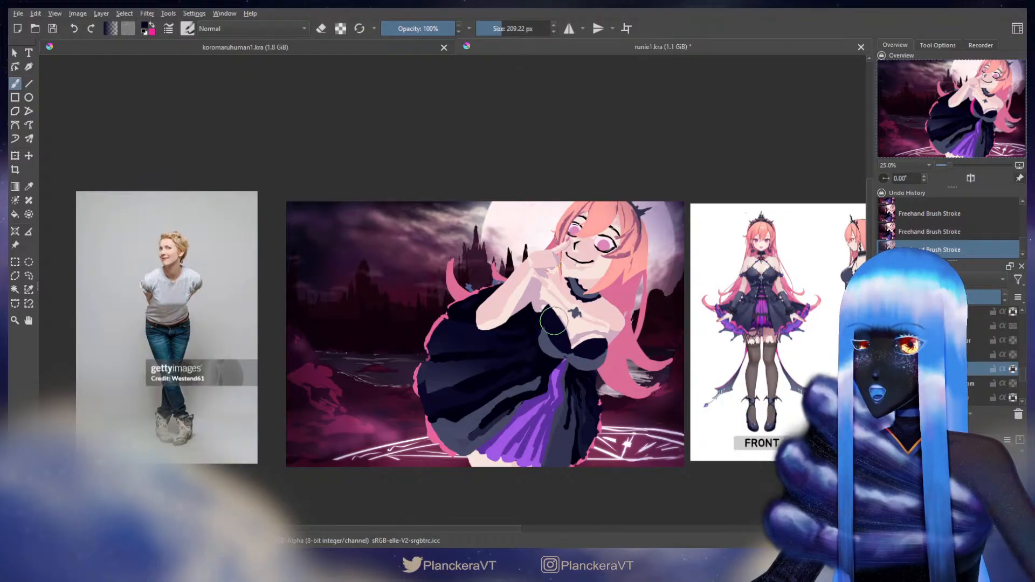
On the dress layer beneath, repaint the dark navy area beside the larger cup with a brush of about 234 px, undoing the first stroke.
{"action": "left_click_drag", "start_coordinate": [1019, 374], "coordinate": [1019, 378]}
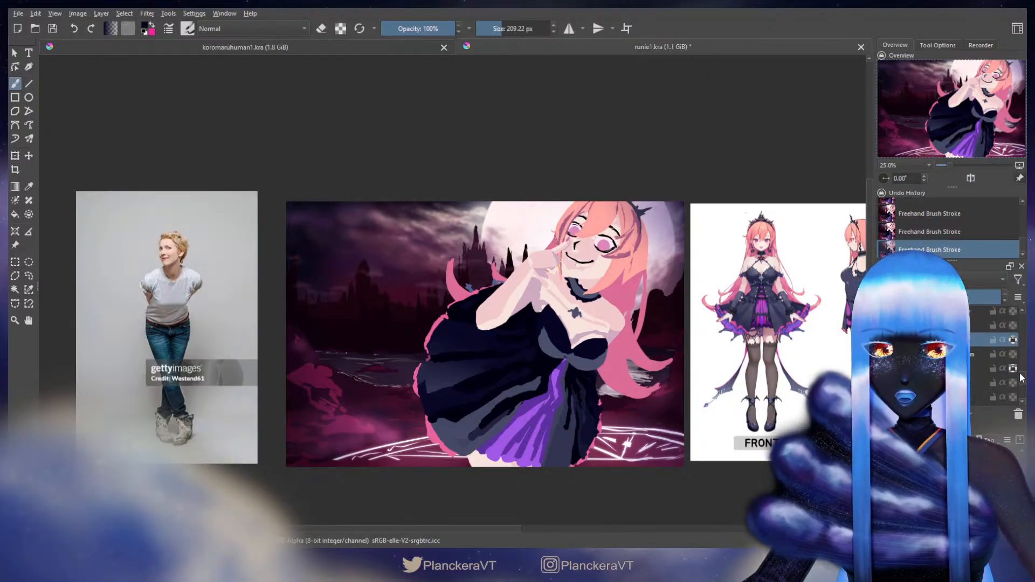
{"action": "left_click", "coordinate": [986, 354]}
{"action": "left_click", "coordinate": [462, 373], "text": "ctrl"}
{"action": "left_click_drag", "start_coordinate": [513, 338], "coordinate": [526, 338], "text": "shift"}
{"action": "left_click_drag", "start_coordinate": [532, 325], "coordinate": [543, 357]}
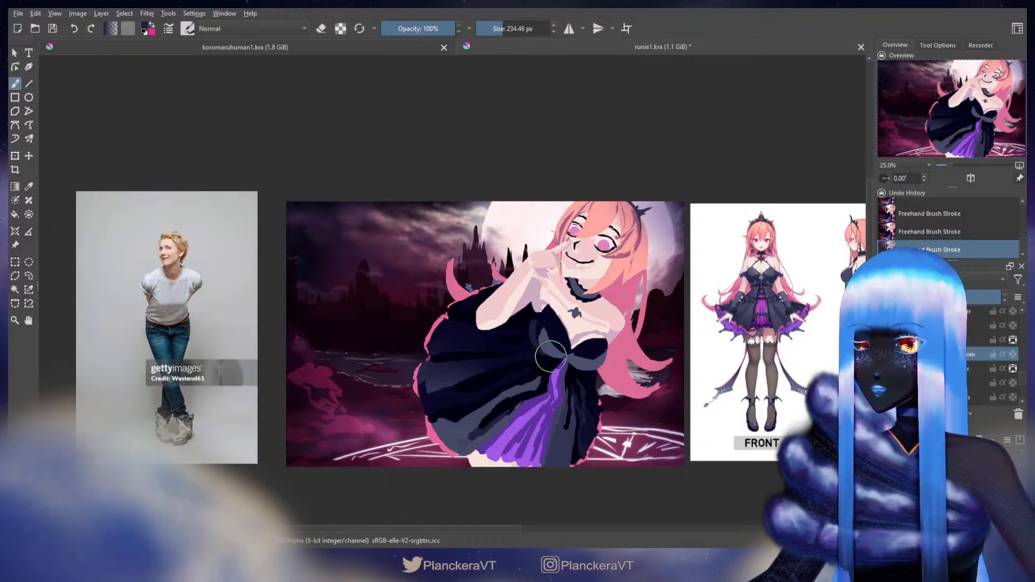
{"action": "key", "text": "ctrl+z"}
{"action": "left_click", "coordinate": [530, 309], "text": "ctrl"}
{"action": "left_click_drag", "start_coordinate": [531, 310], "coordinate": [533, 328]}
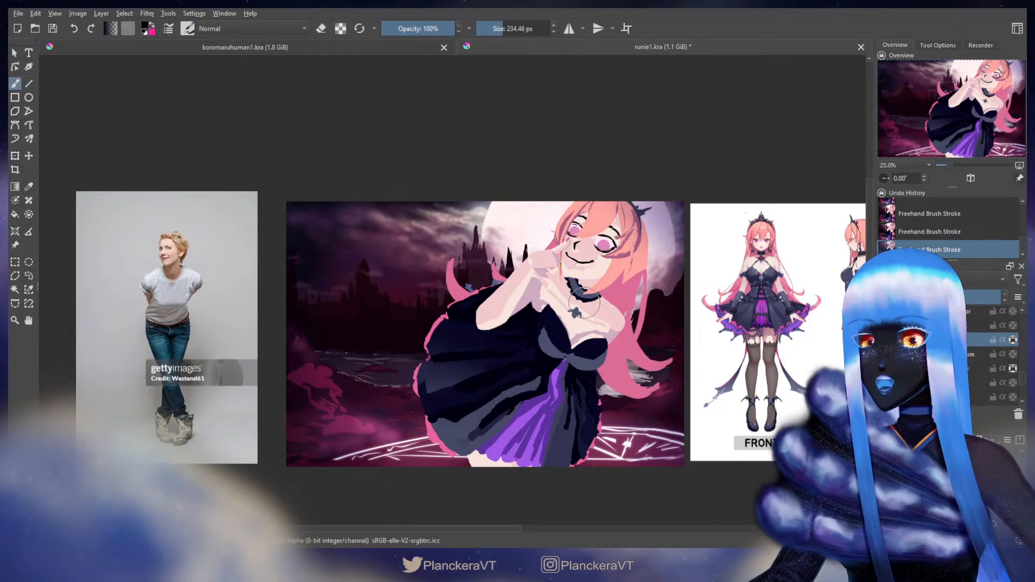
Adjust the bodice cups' layer with a small transform and touch up the cups' centre with a brush of about 209 px.
{"action": "key", "text": "ctrl+t"}
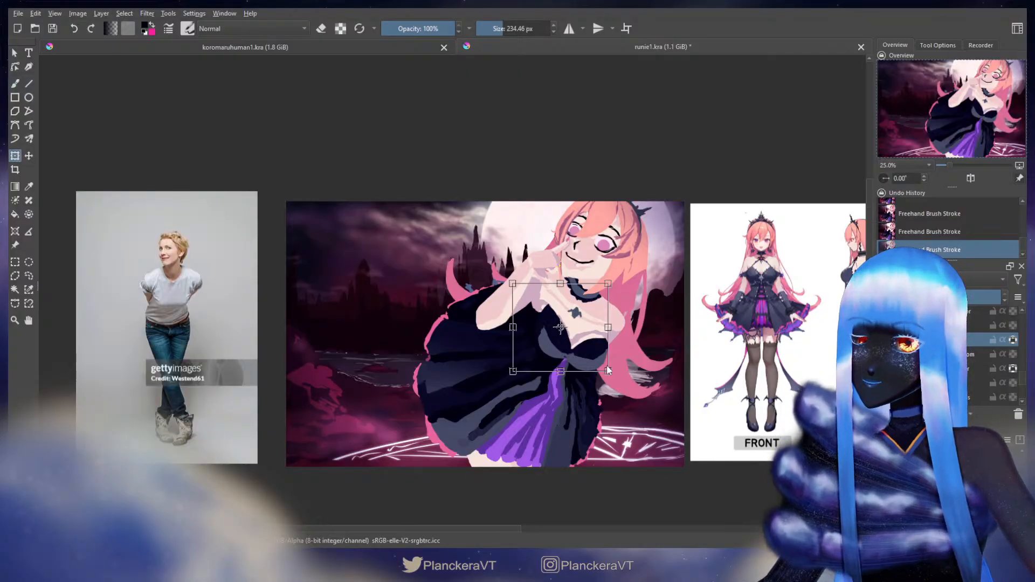
{"action": "key", "text": "Escape"}
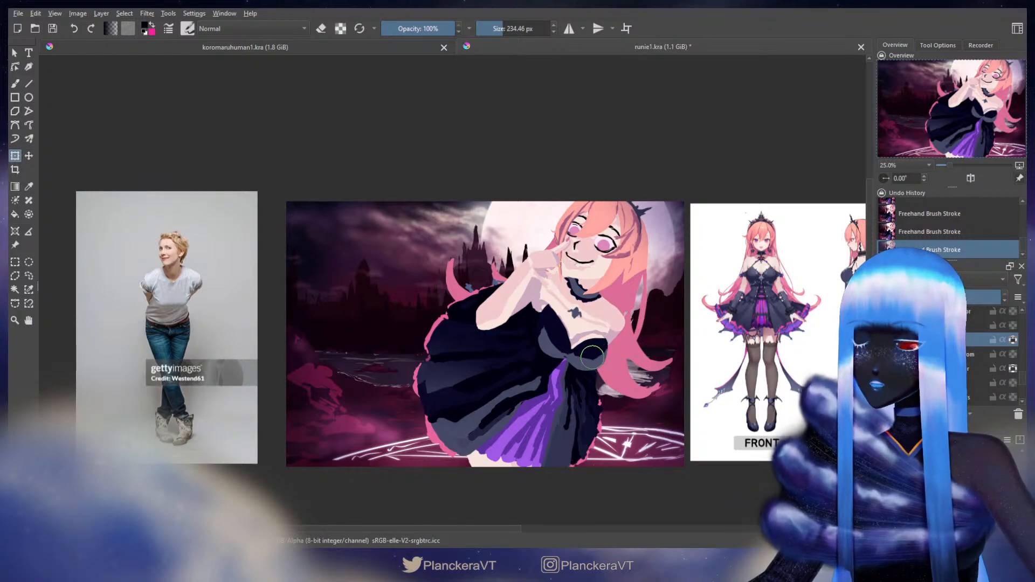
{"action": "key", "text": "b"}
{"action": "left_click_drag", "start_coordinate": [590, 351], "coordinate": [576, 351], "text": "shift"}
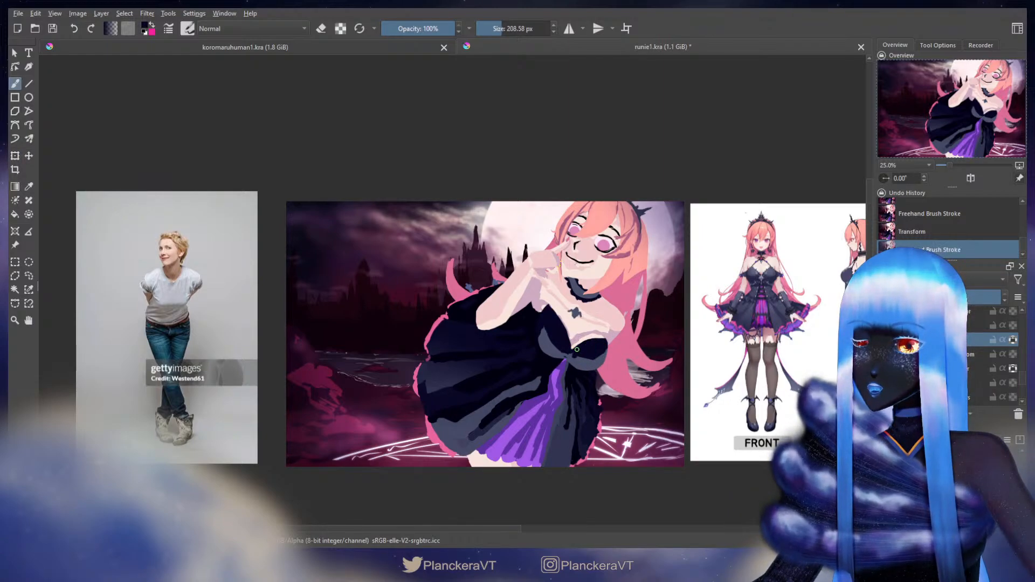
Touch up the point where the bodice cups meet with a brush of about 209 px, comparing before and after the stroke.
{"action": "left_click_drag", "start_coordinate": [579, 353], "coordinate": [574, 354]}
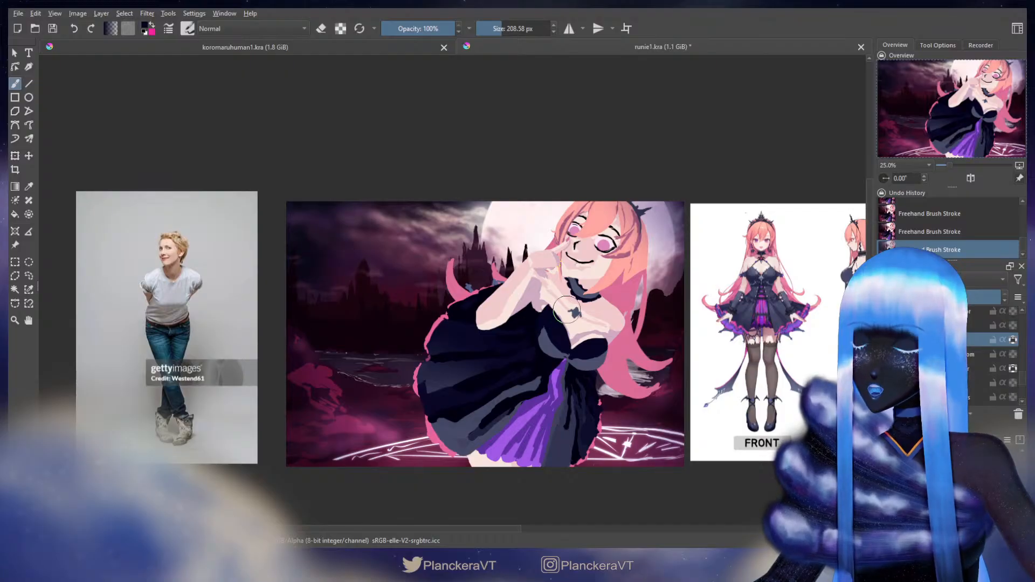
{"action": "key", "text": "ctrl+z"}
{"action": "key", "text": "ctrl+shift+z"}
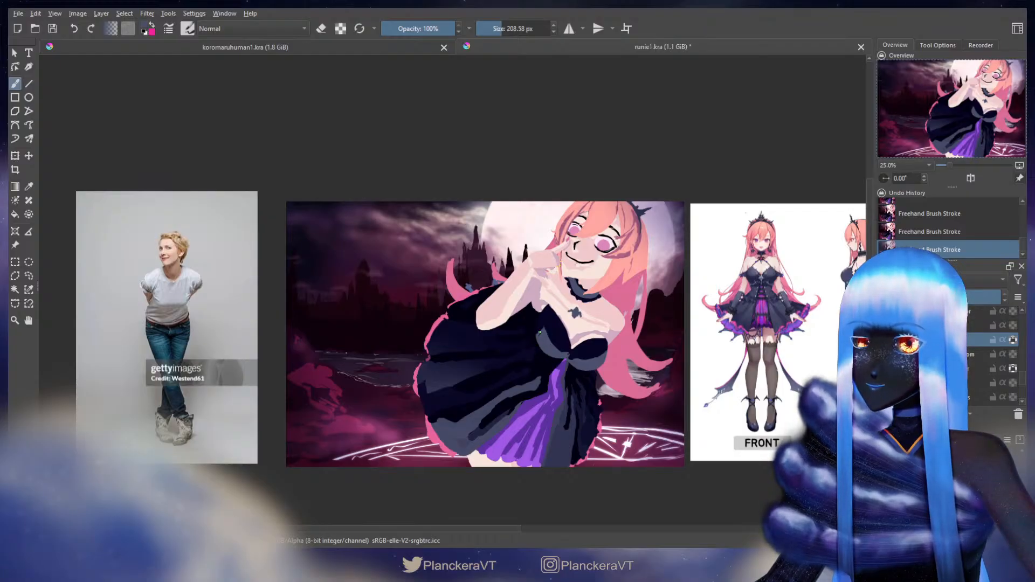
{"action": "left_click", "coordinate": [549, 317], "text": "ctrl"}
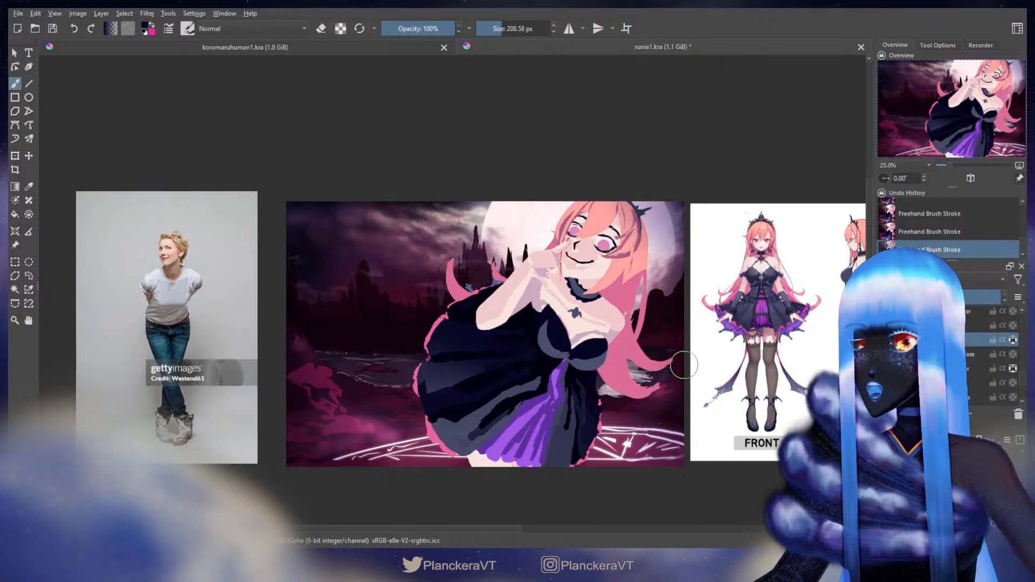
{"action": "left_click", "coordinate": [973, 354]}
{"action": "left_click", "coordinate": [973, 340]}
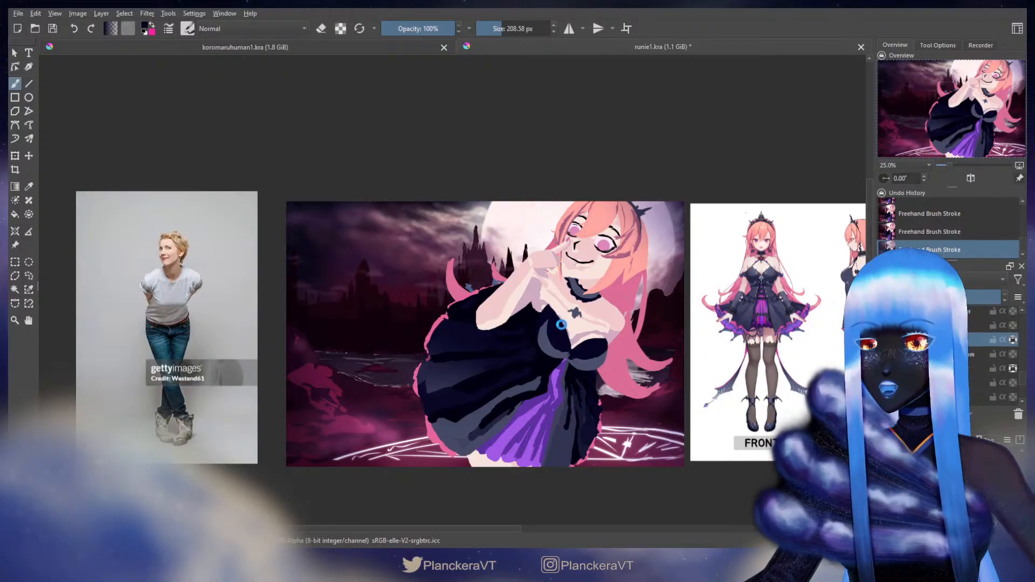
Adjust the bodice cups' layer with small transforms and retouch the inner edge of the larger cup with a brush of about 164 px.
{"action": "key", "text": "ctrl+t"}
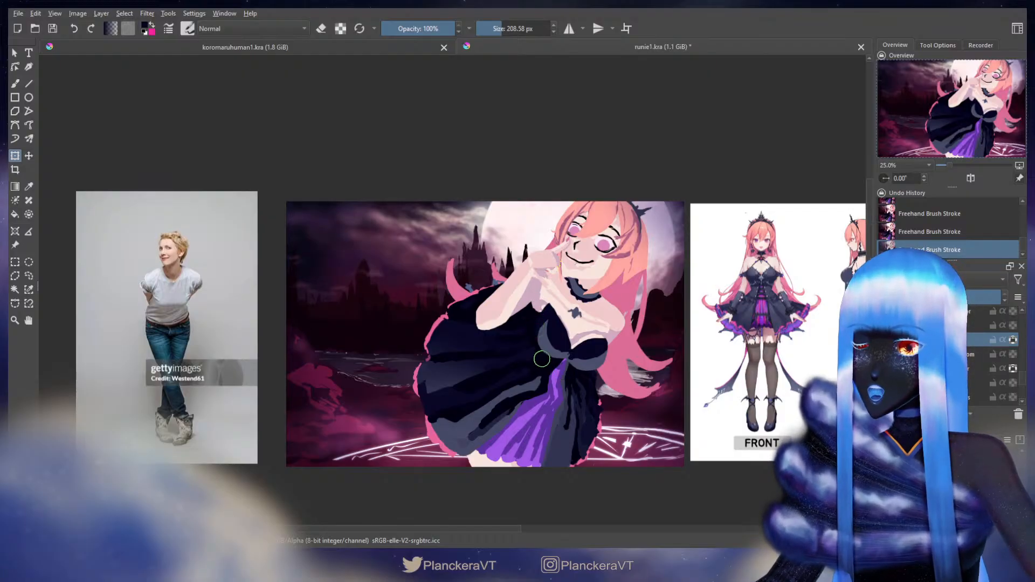
{"action": "key", "text": "b"}
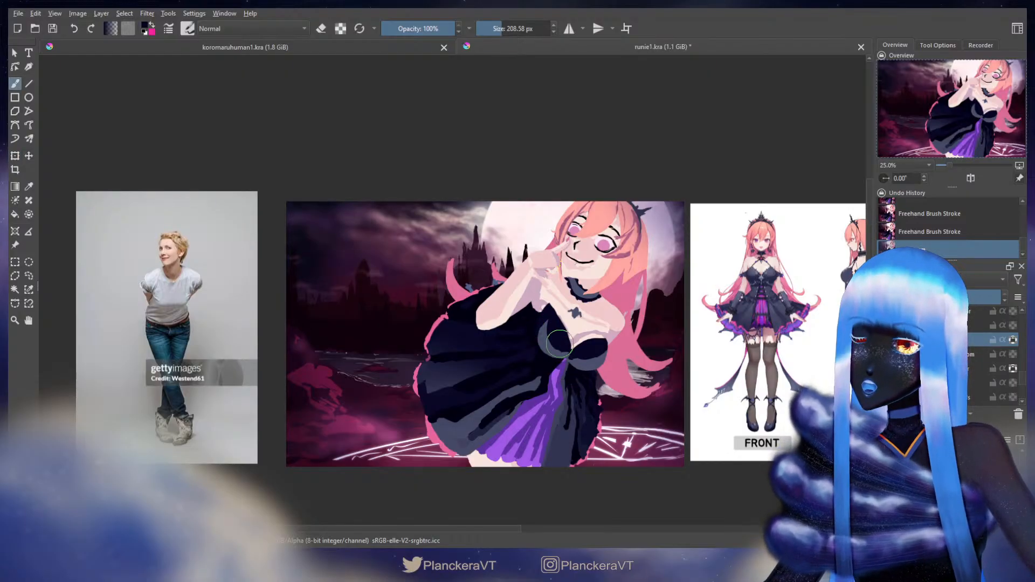
{"action": "left_click_drag", "start_coordinate": [549, 302], "coordinate": [543, 302], "text": "shift"}
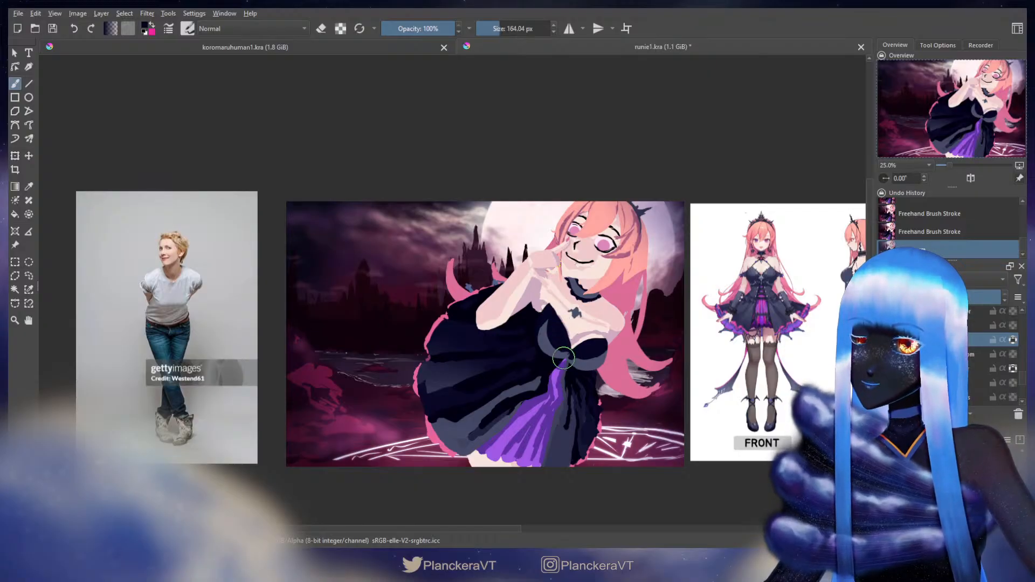
{"action": "left_click_drag", "start_coordinate": [579, 340], "coordinate": [550, 312]}
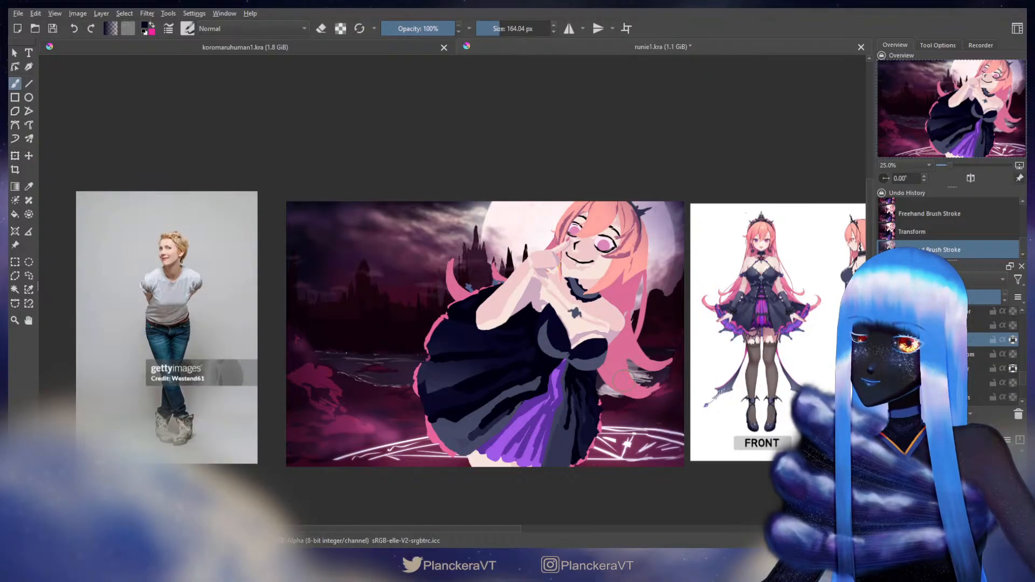
{"action": "key", "text": "ctrl+t"}
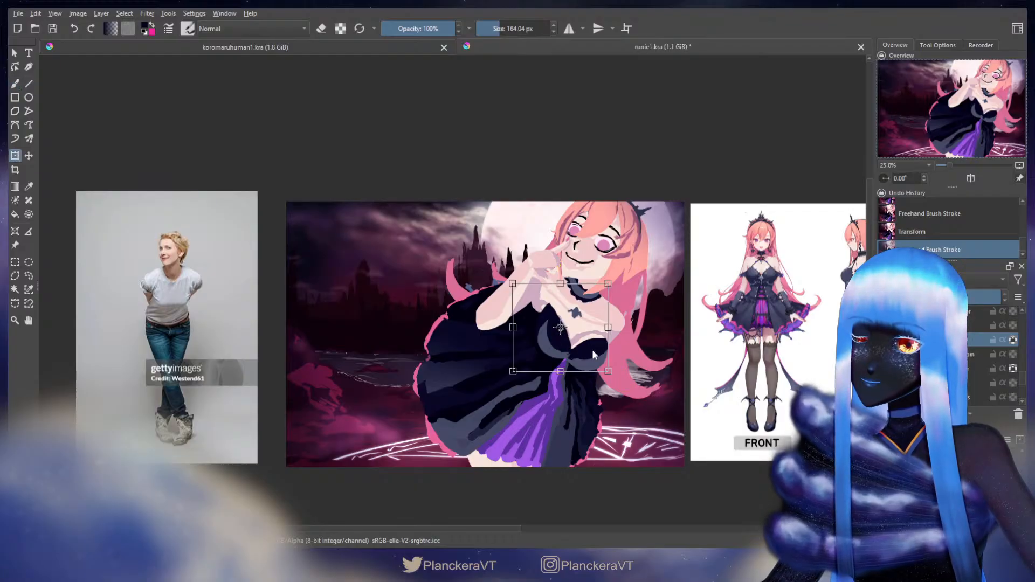
{"action": "key", "text": "Escape"}
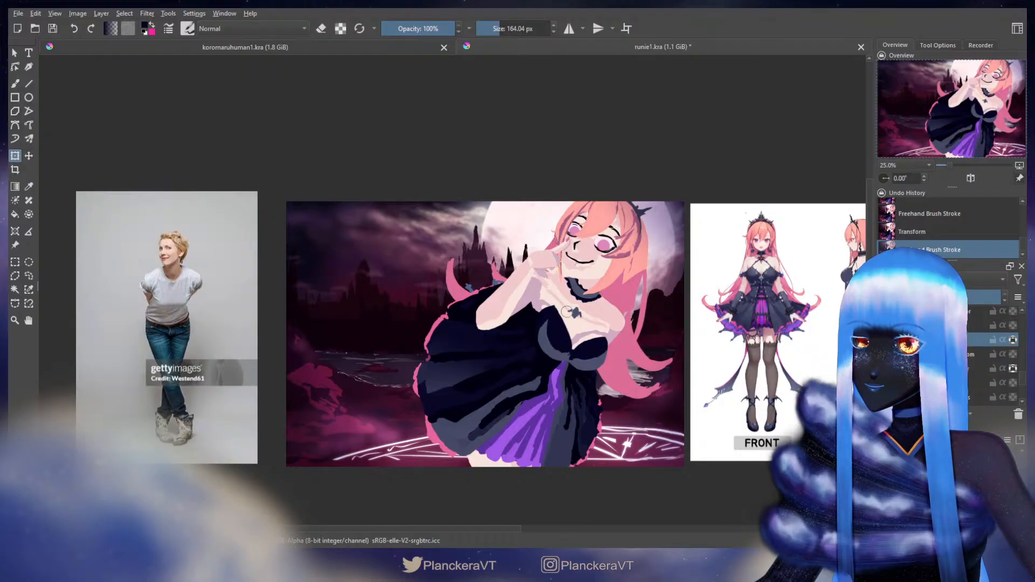
{"action": "key", "text": "b"}
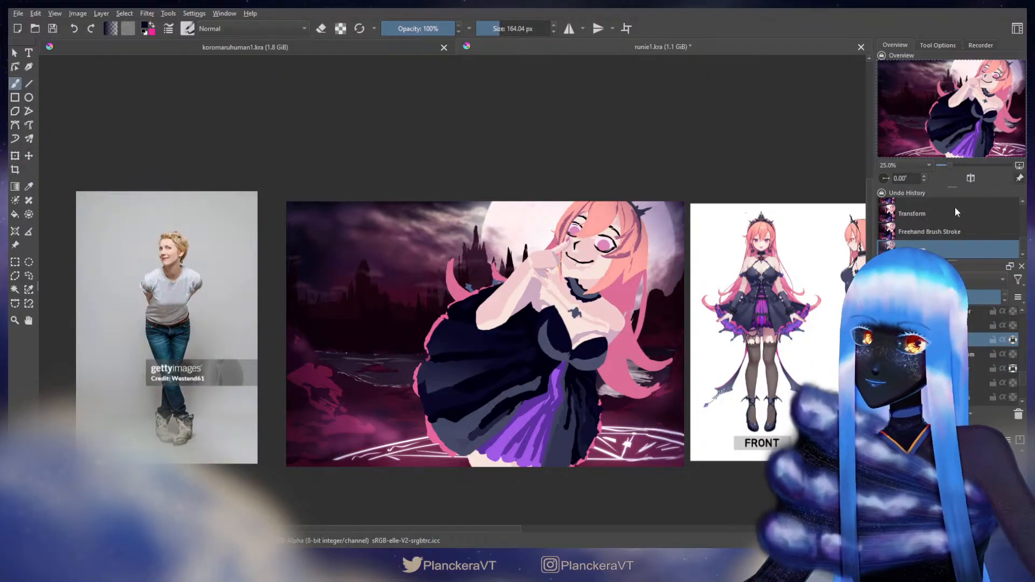
Check the figure in a mirrored view and compare the dress with the front and side views on the reference sheet.
{"action": "left_click", "coordinate": [970, 178]}
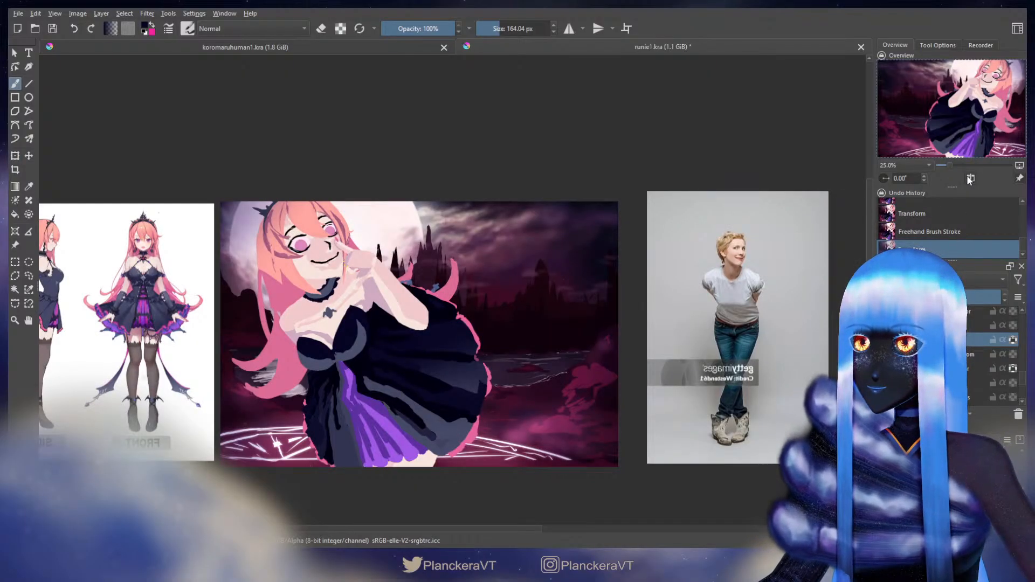
{"action": "left_click", "coordinate": [970, 178]}
{"action": "mouse_move", "coordinate": [622, 337]}
{"action": "left_mouse_down"}
{"action": "mouse_move", "coordinate": [568, 320]}
{"action": "mouse_move", "coordinate": [562, 337]}
{"action": "left_mouse_up"}
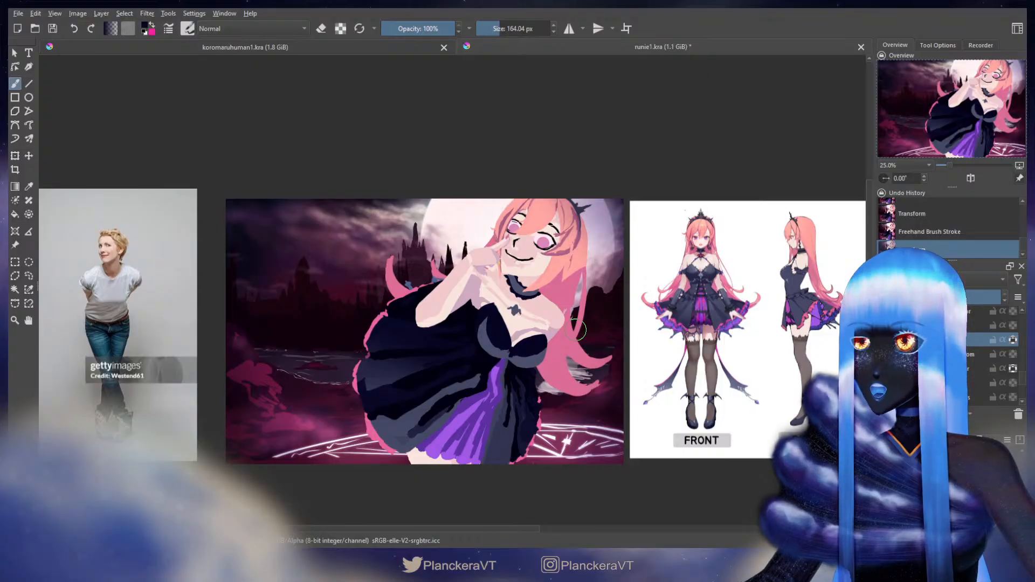
{"action": "left_click_drag", "start_coordinate": [578, 330], "coordinate": [444, 345]}
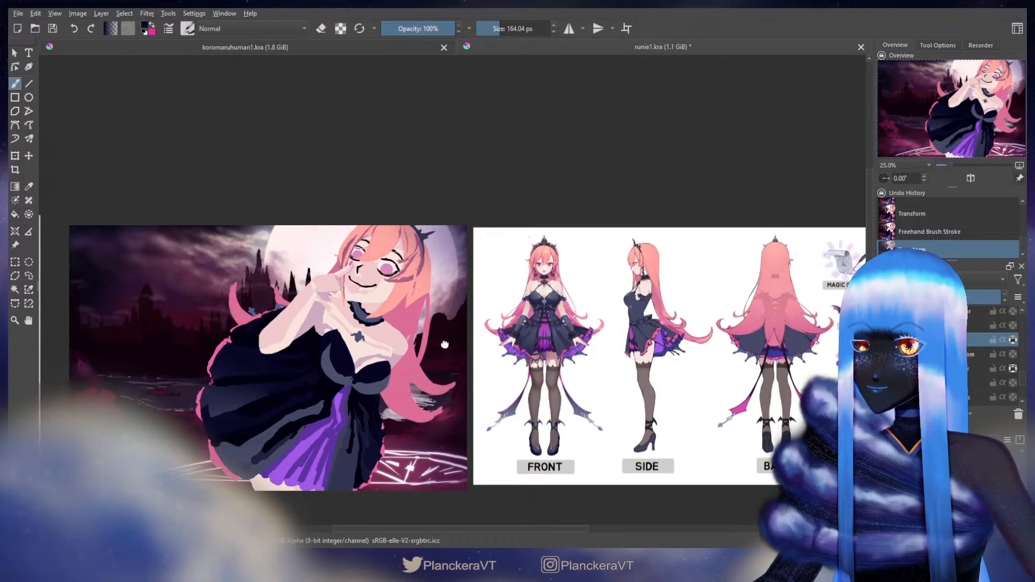
{"action": "left_click_drag", "start_coordinate": [488, 379], "coordinate": [557, 351]}
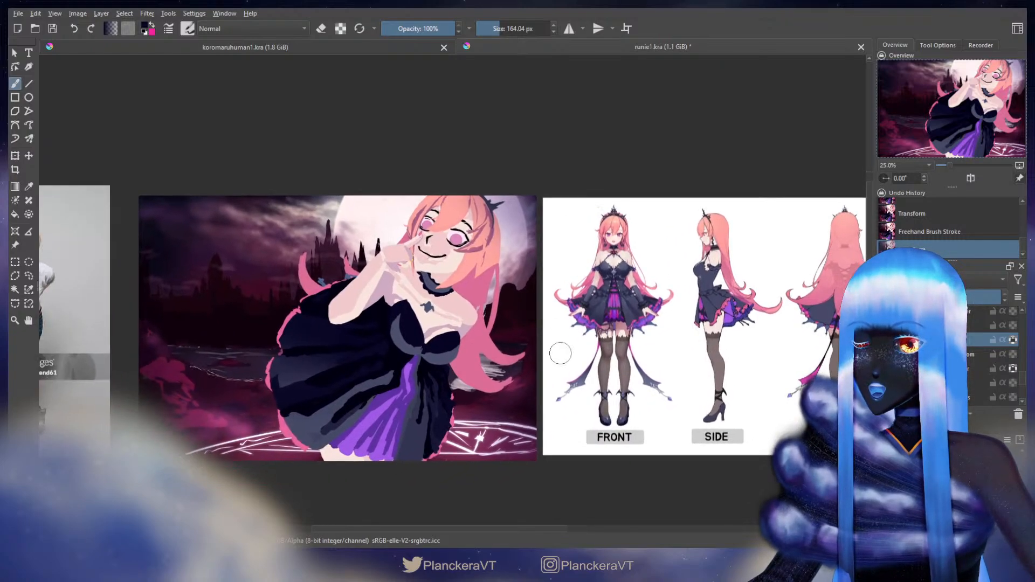
{"action": "left_click_drag", "start_coordinate": [672, 357], "coordinate": [641, 353]}
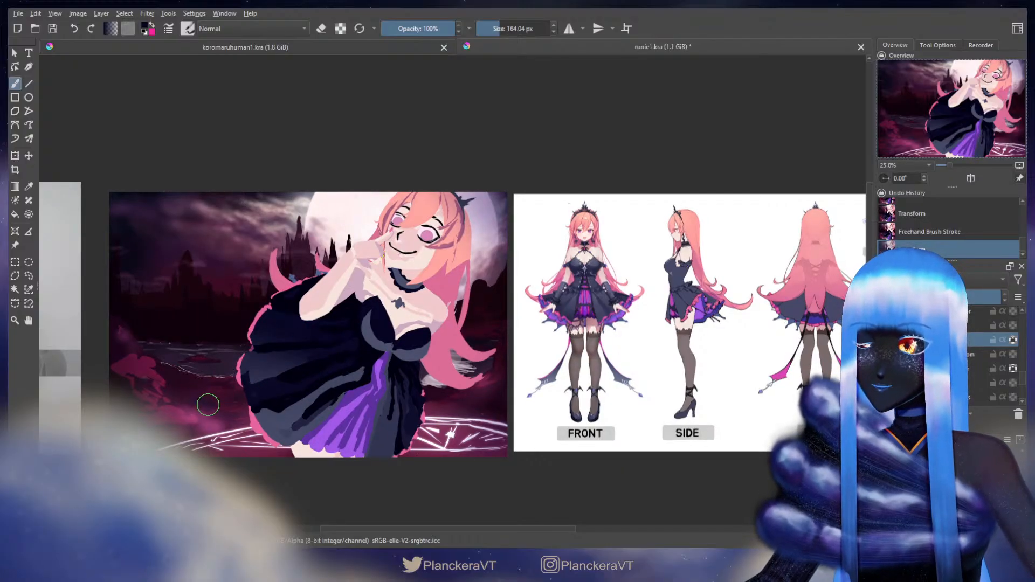
{"action": "left_click_drag", "start_coordinate": [389, 312], "coordinate": [426, 324]}
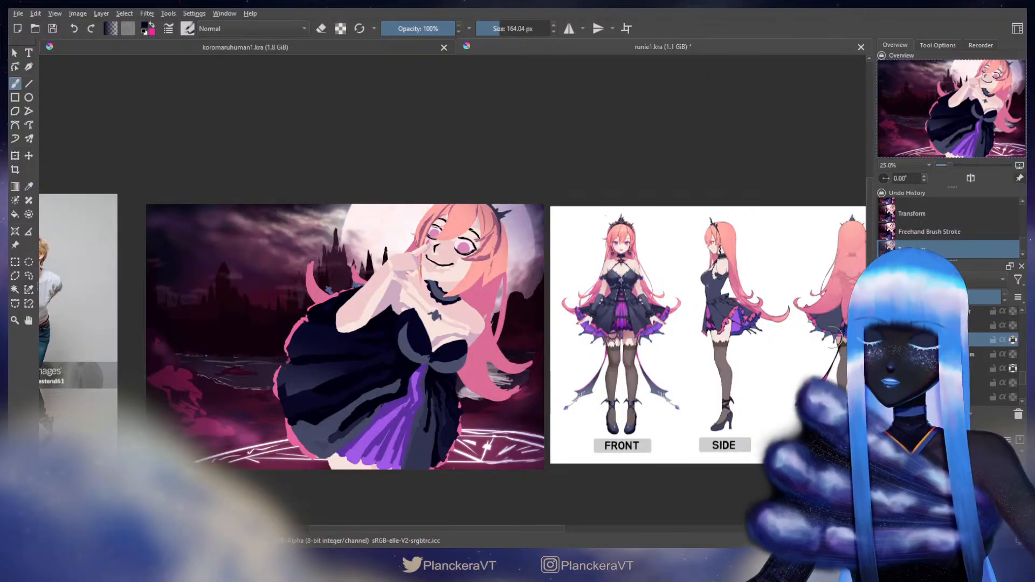
Nudge the bodice cups' layer slightly with the Move tool to refit the cups on the chest.
{"action": "key", "text": "t"}
{"action": "left_click_drag", "start_coordinate": [440, 353], "coordinate": [433, 359]}
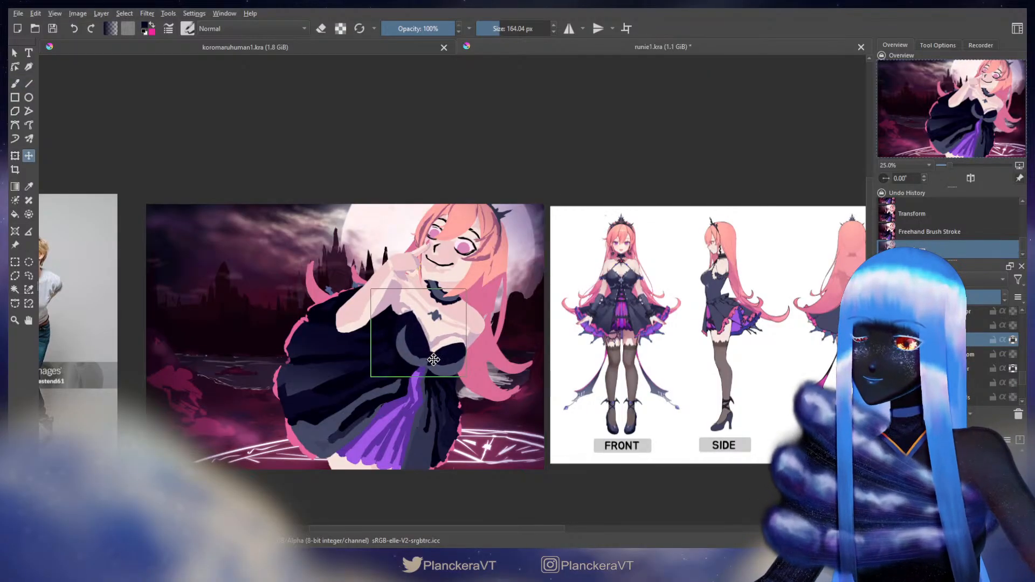
{"action": "key", "text": "b"}
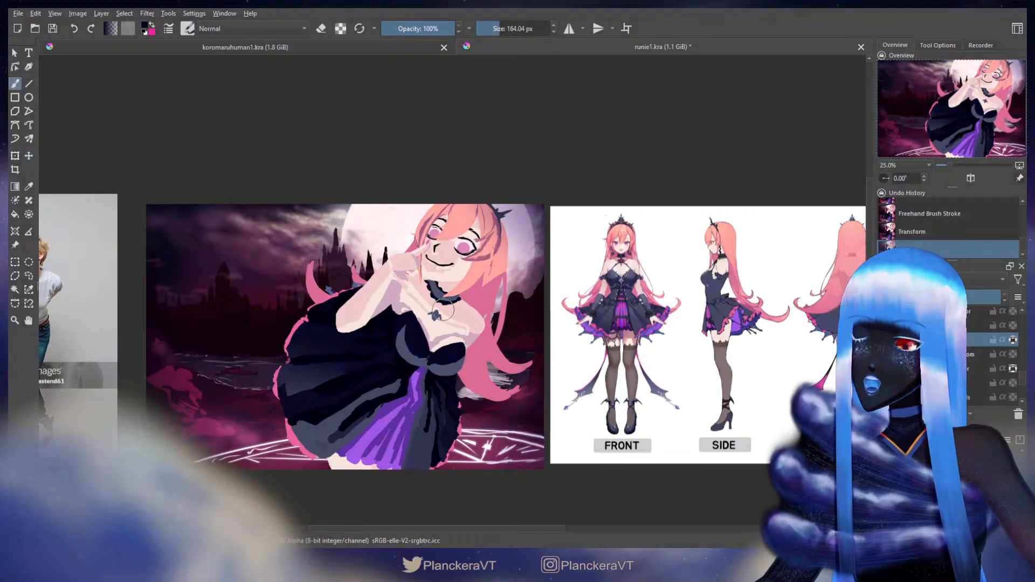
Select the chest pendant freehand on its own layer, shift it slightly with a transform, and clear the selection.
{"action": "left_click", "coordinate": [981, 312]}
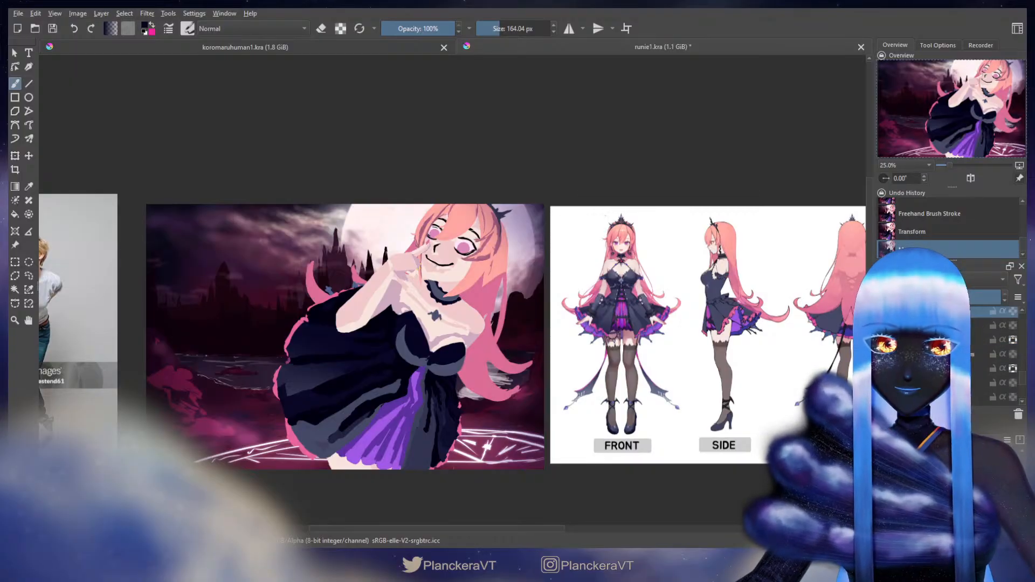
{"action": "left_click", "coordinate": [28, 276]}
{"action": "left_click_drag", "start_coordinate": [435, 303], "coordinate": [418, 324]}
{"action": "key", "text": "ctrl+t"}
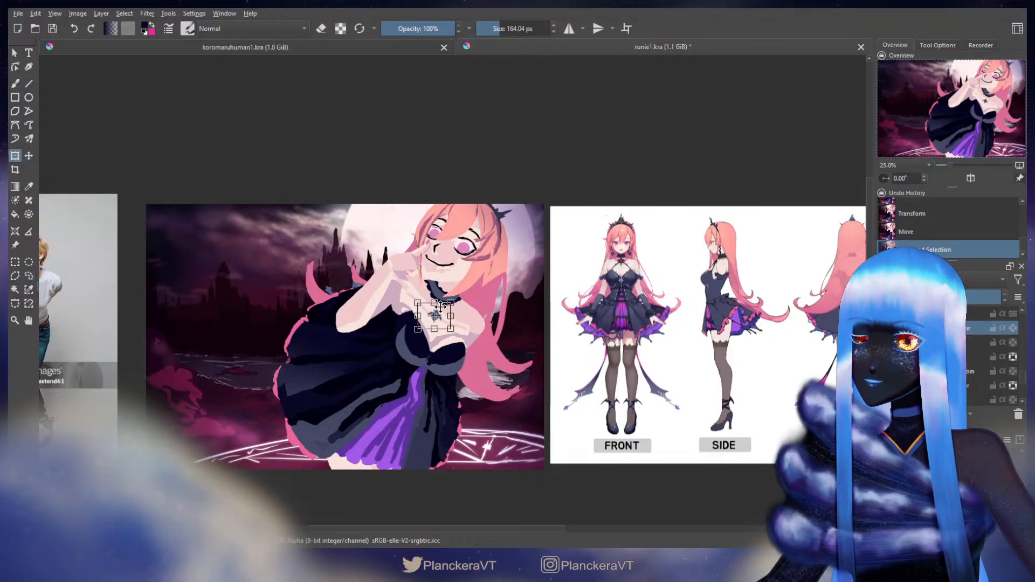
{"action": "left_click", "coordinate": [490, 375]}
{"action": "left_click", "coordinate": [485, 382]}
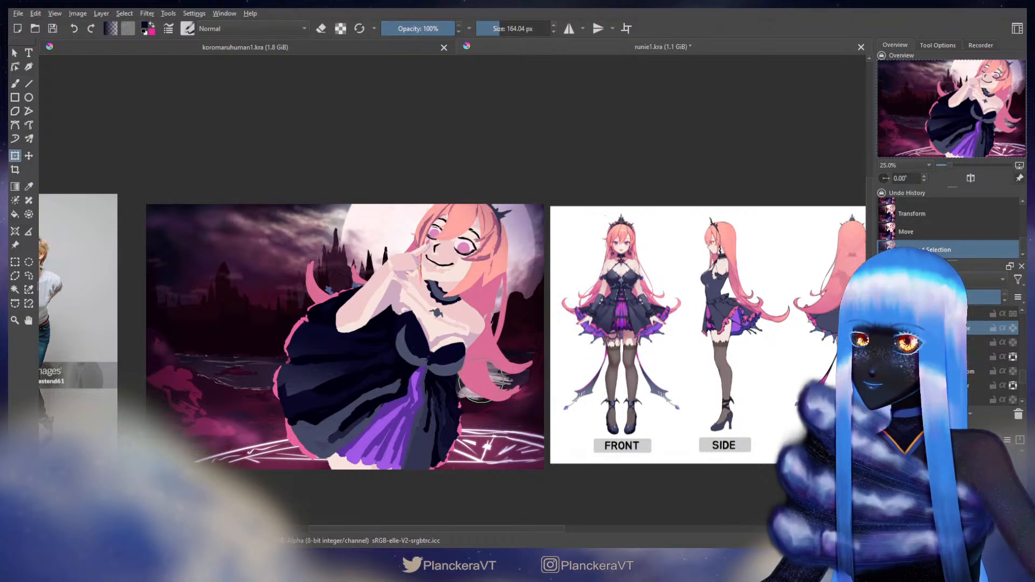
{"action": "key", "text": "b"}
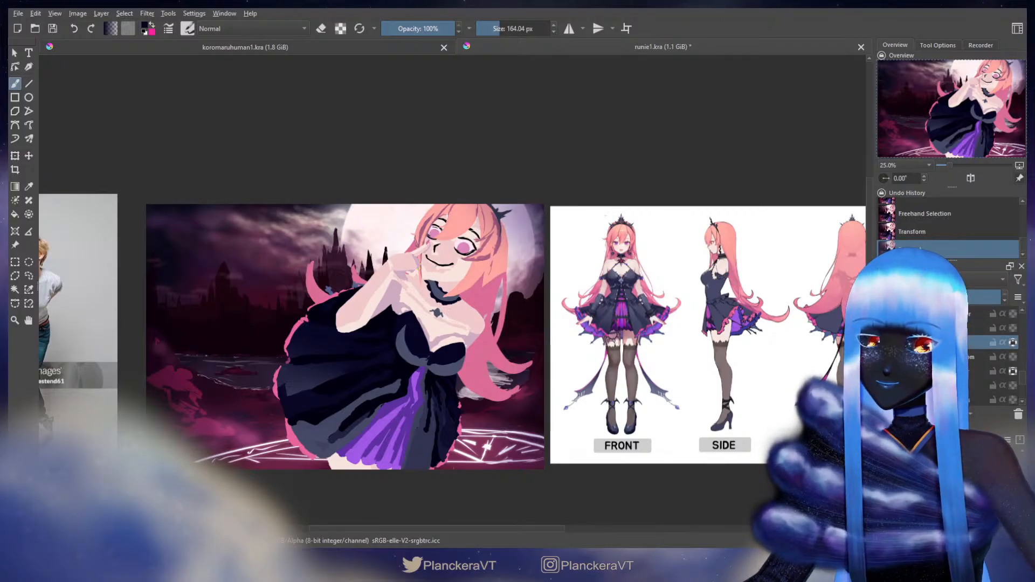
Fine-tune the bodice cups' placement and shape with small moves and a slight transform.
{"action": "key", "text": "t"}
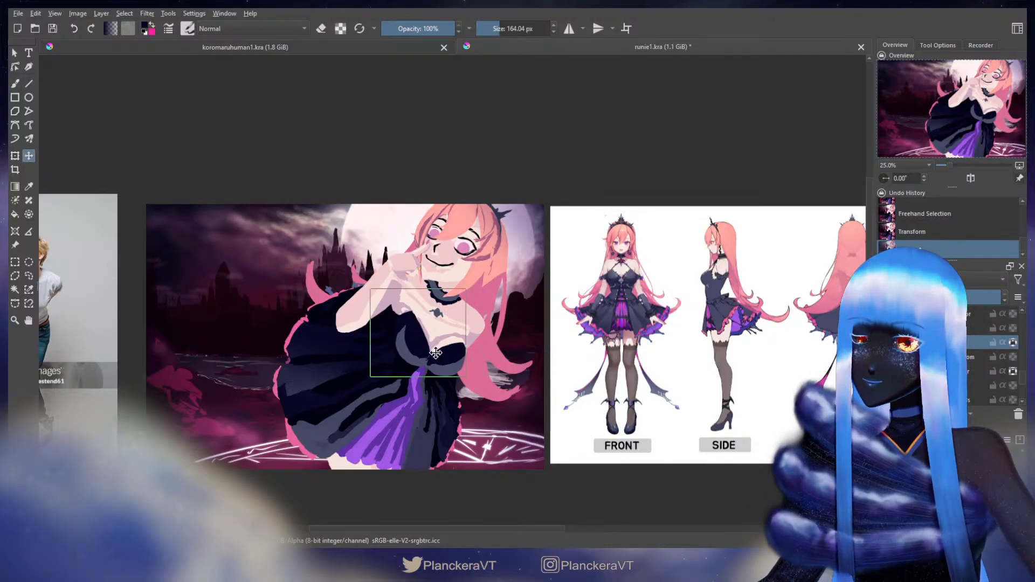
{"action": "key", "text": "ctrl+t"}
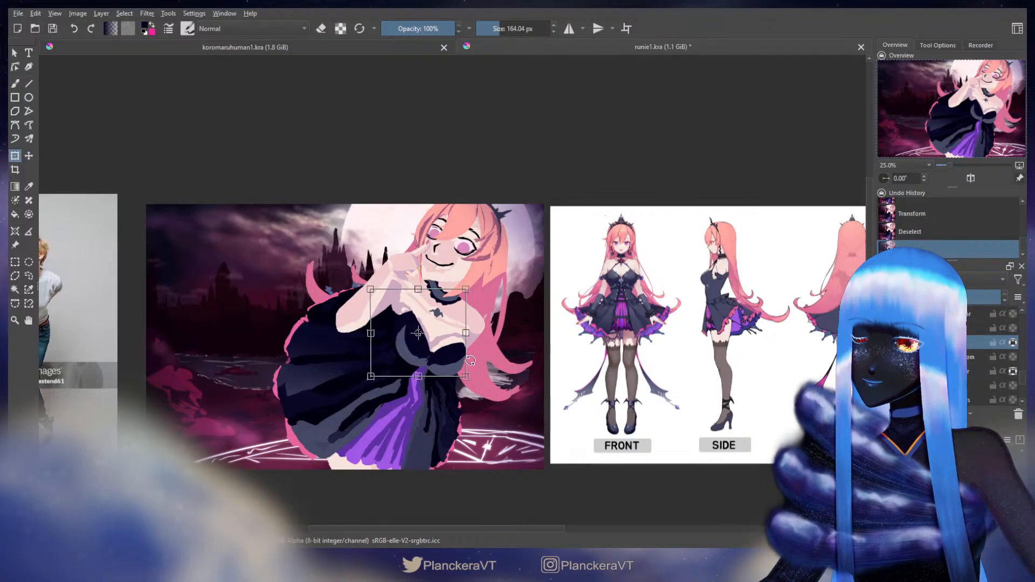
{"action": "left_click_drag", "start_coordinate": [467, 335], "coordinate": [450, 344]}
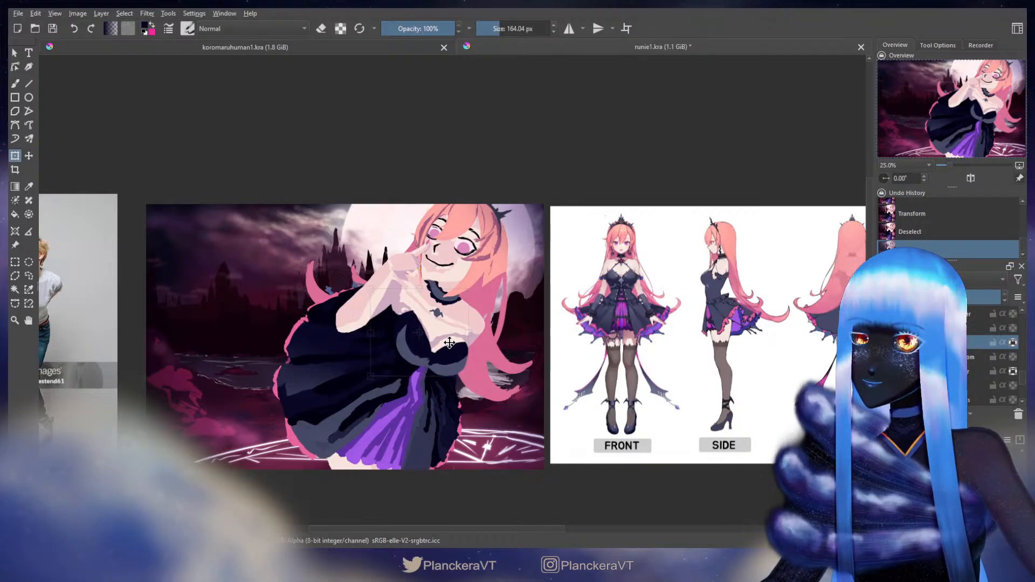
{"action": "key", "text": "b"}
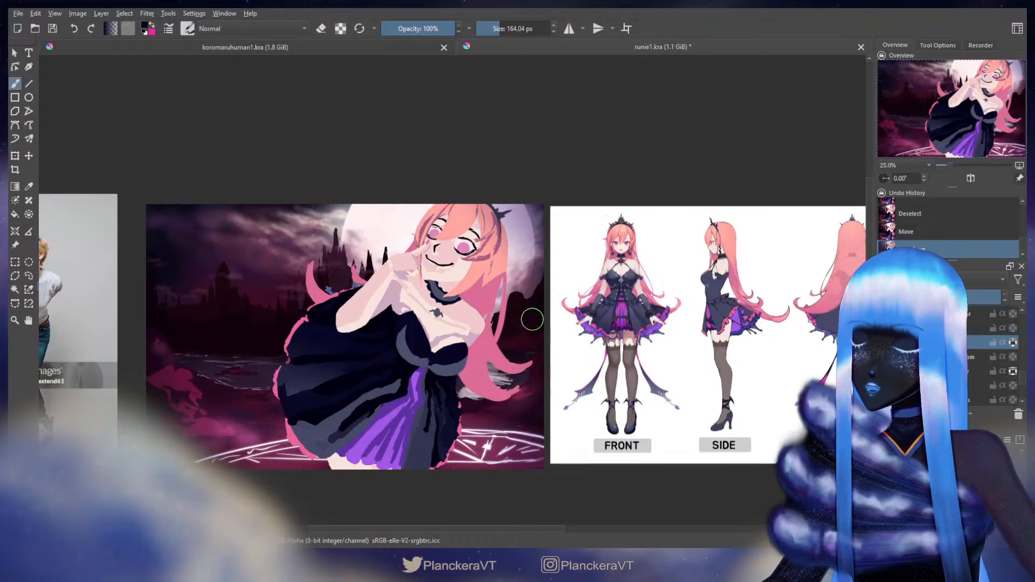
{"action": "key", "text": "t"}
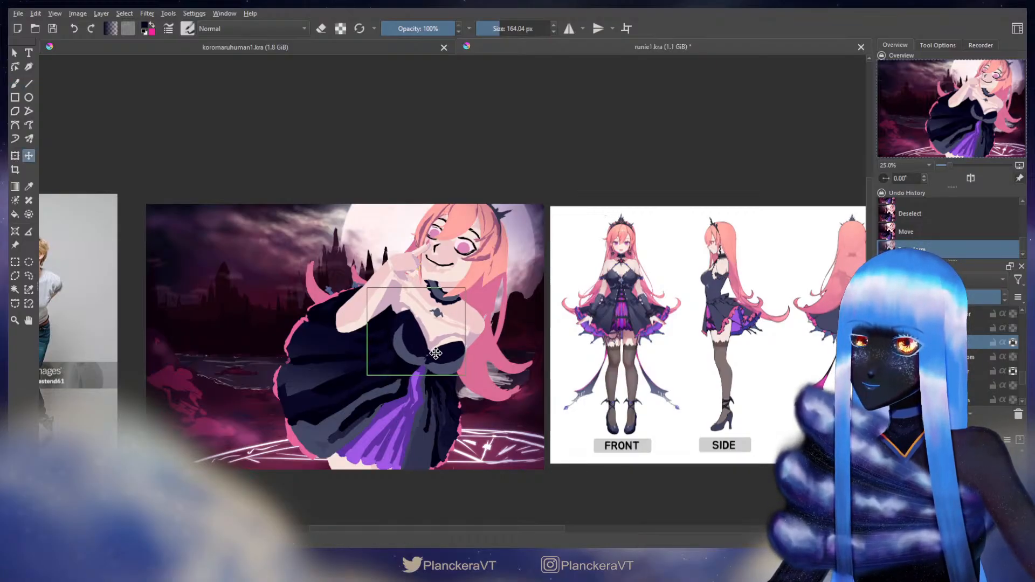
{"action": "key", "text": "b"}
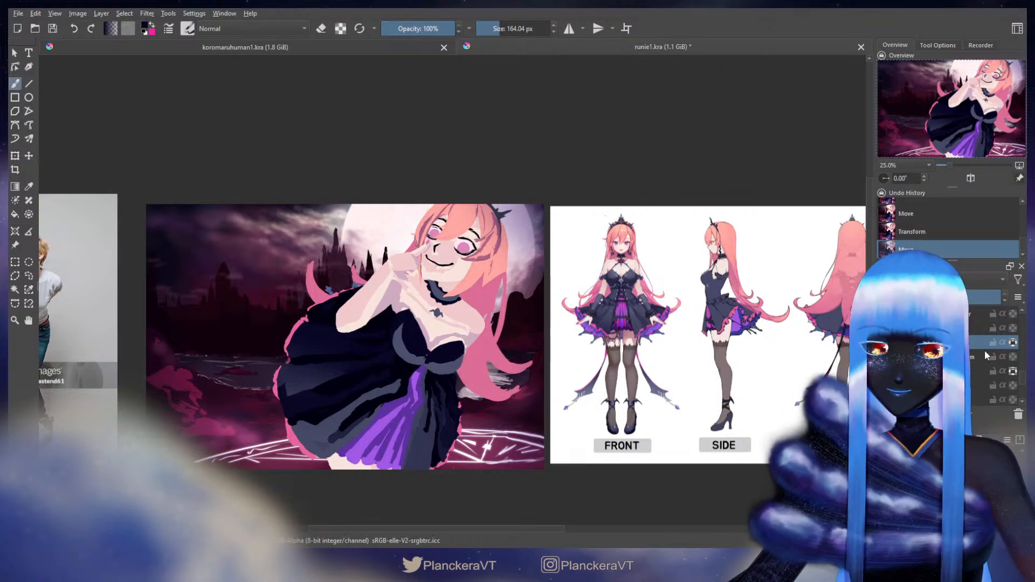
On a lower layer, paint sampled skin tone along the smaller cup's outer edge at about 156 px and trim it with an eraser of about 118 px.
{"action": "left_click", "coordinate": [981, 380]}
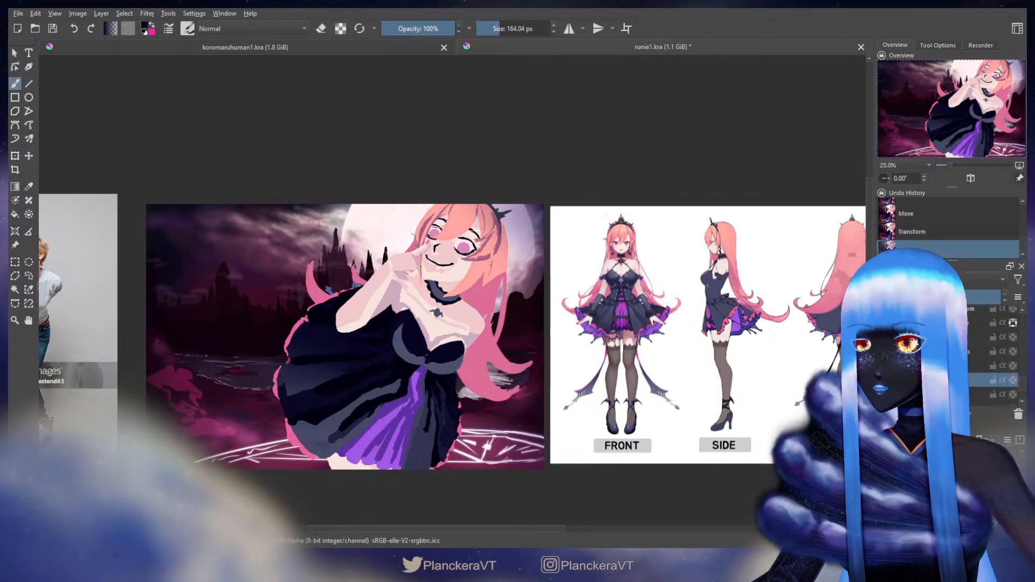
{"action": "left_click", "coordinate": [470, 341], "text": "ctrl"}
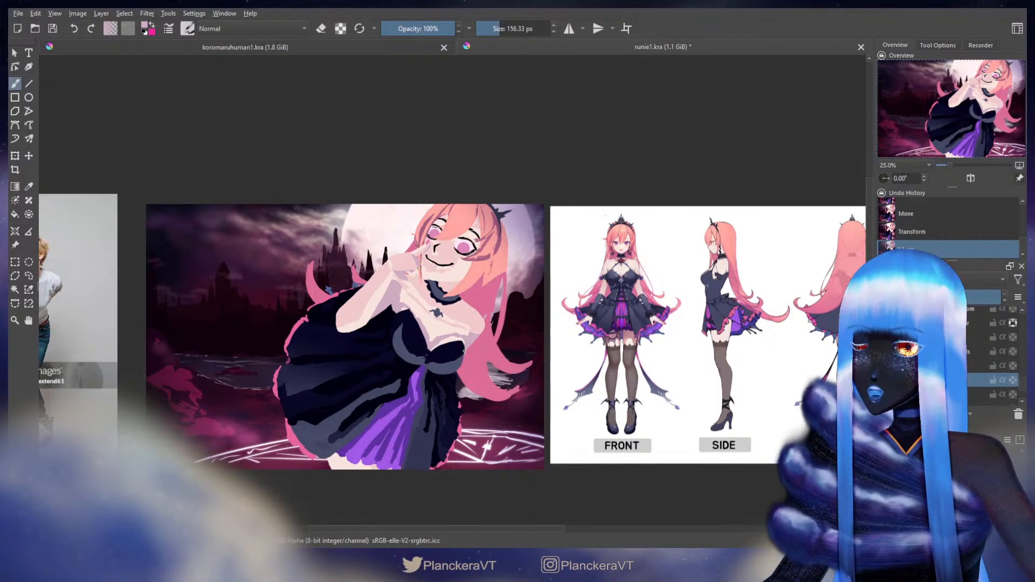
{"action": "left_click_drag", "start_coordinate": [464, 352], "coordinate": [461, 353]}
{"action": "key", "text": "e"}
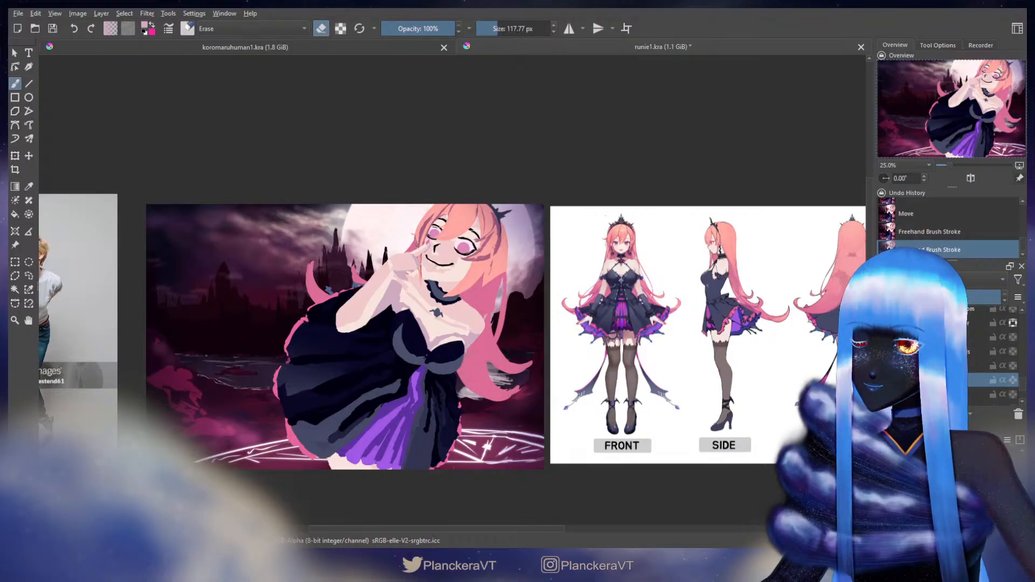
{"action": "key", "text": "e"}
Return to the bodice cups' layer and apply another small transform to the cups.
{"action": "scroll", "coordinate": [1016, 372], "scroll_direction": "up", "scroll_amount": 2}
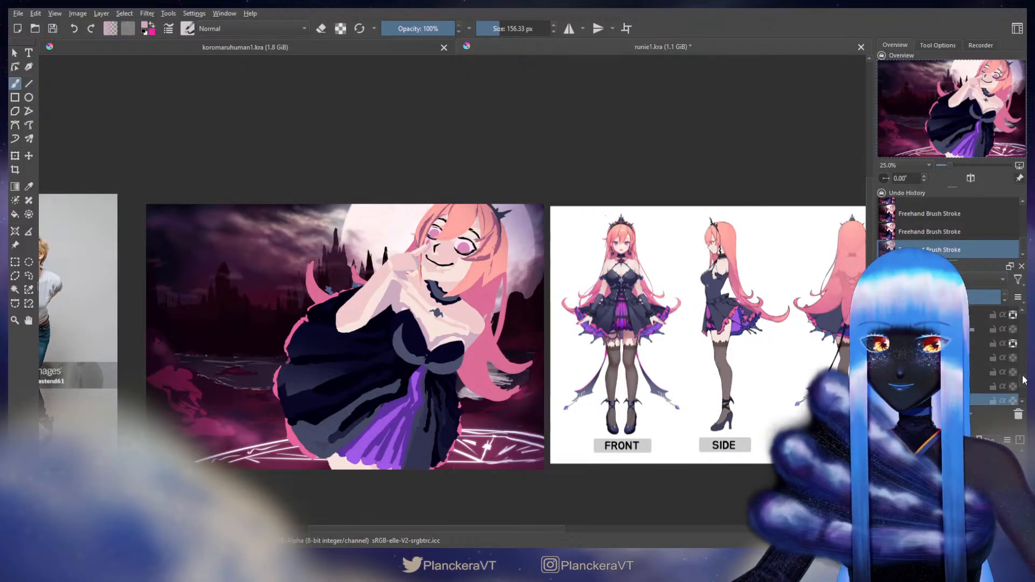
{"action": "key", "text": "ctrl+t"}
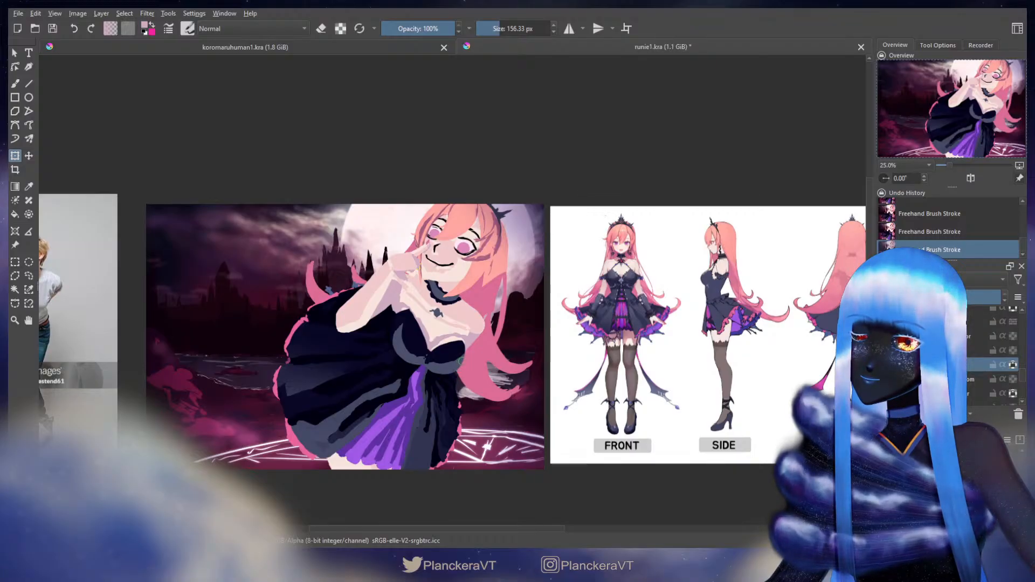
{"action": "key", "text": "b"}
{"action": "left_click_drag", "start_coordinate": [527, 340], "coordinate": [576, 361]}
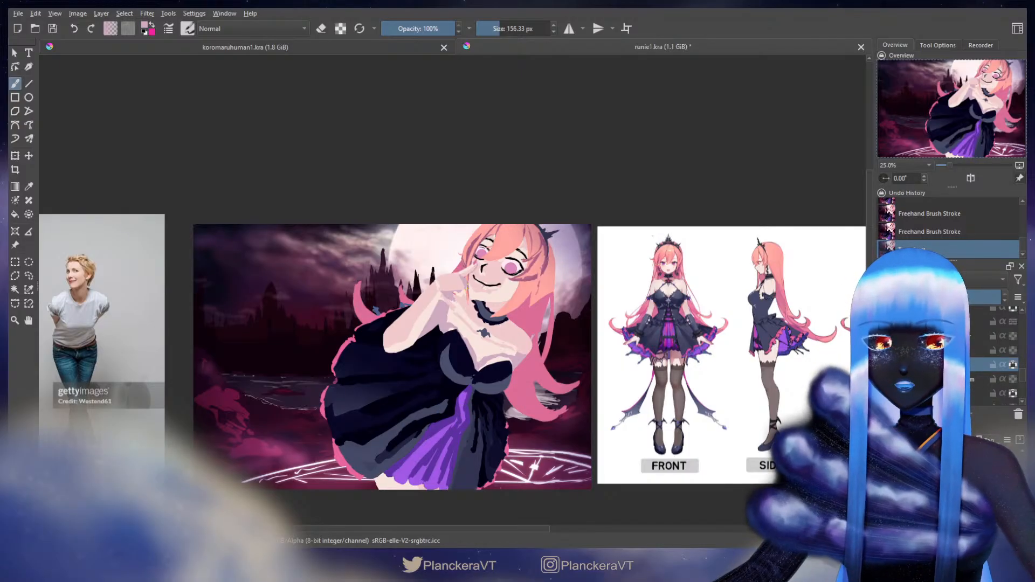
Select the skirt's layers together and reshape the skirt's outer pink edge with a Liquify-style transform.
{"action": "scroll", "coordinate": [1022, 384], "scroll_direction": "down", "scroll_amount": 3}
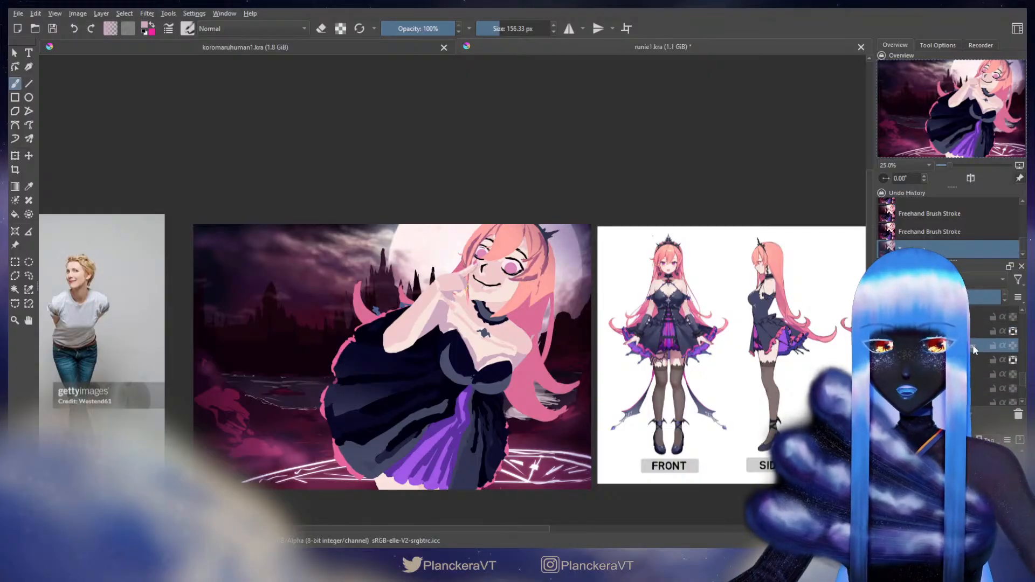
{"action": "key", "text": "ctrl+t"}
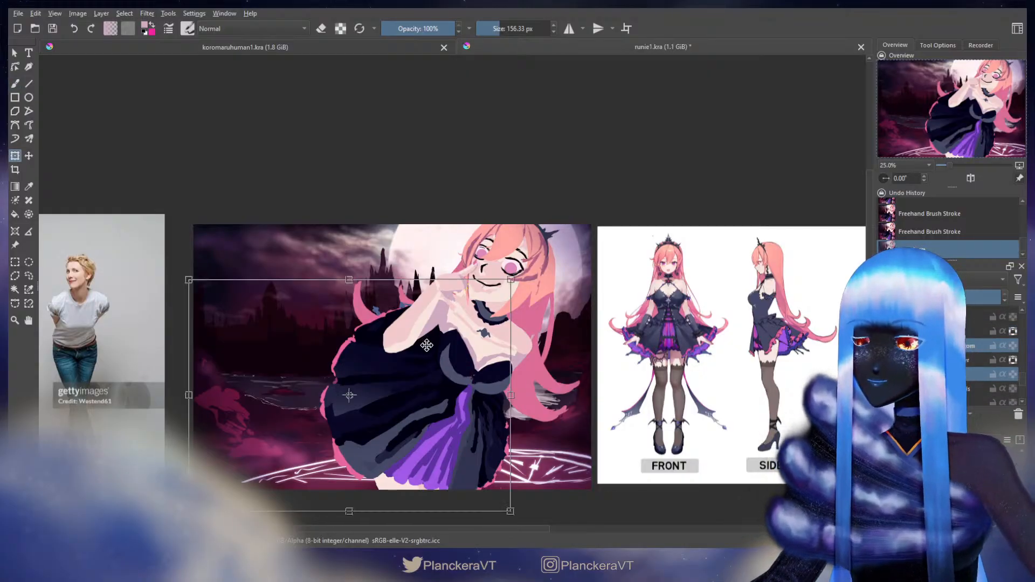
{"action": "key", "text": "b"}
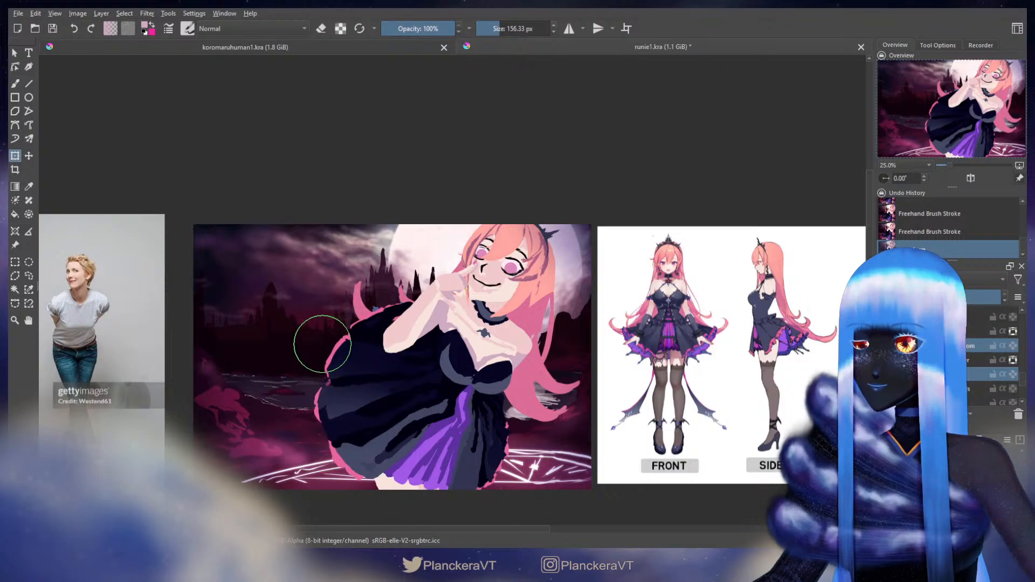
{"action": "mouse_move", "coordinate": [339, 355]}
{"action": "left_mouse_down"}
{"action": "mouse_move", "coordinate": [347, 358]}
{"action": "mouse_move", "coordinate": [300, 393]}
{"action": "mouse_move", "coordinate": [326, 411]}
{"action": "left_mouse_up"}
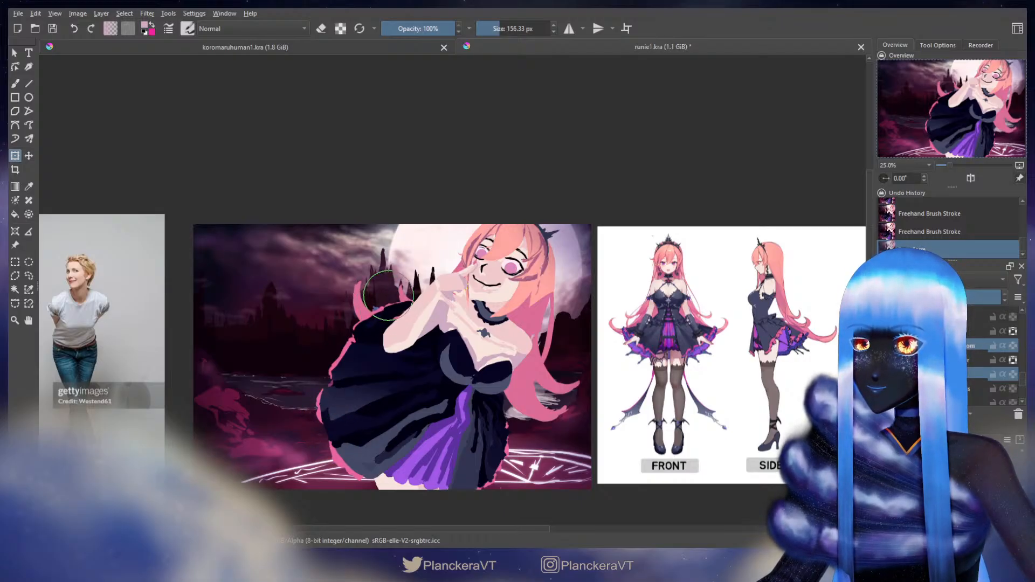
{"action": "key", "text": "b"}
Nudge the skirt's layers with the Move tool, adding the neighbouring layers to the selection for a second small move.
{"action": "key", "text": "t"}
{"action": "left_click_drag", "start_coordinate": [415, 356], "coordinate": [420, 360]}
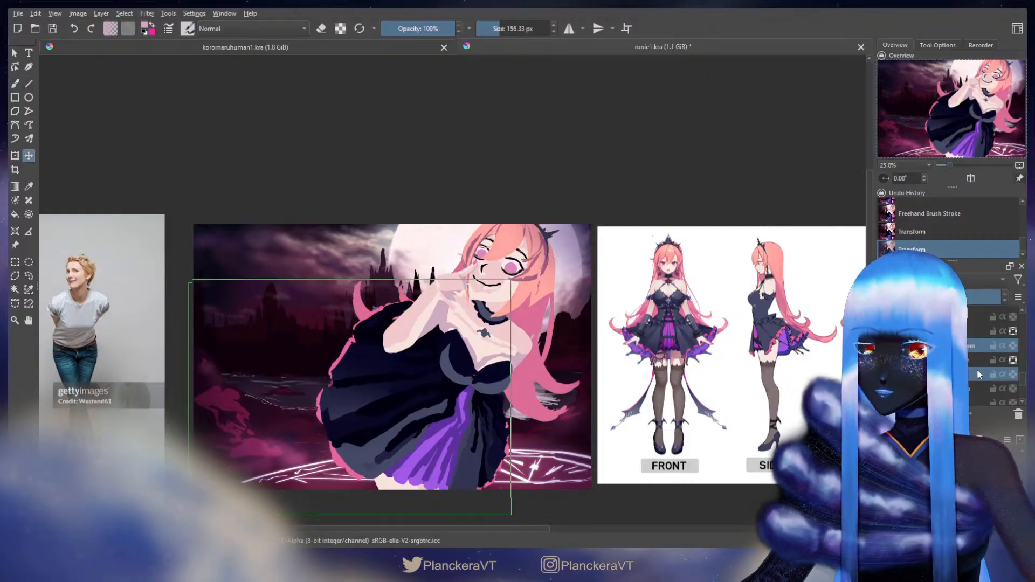
{"action": "left_click", "coordinate": [971, 361], "text": "ctrl"}
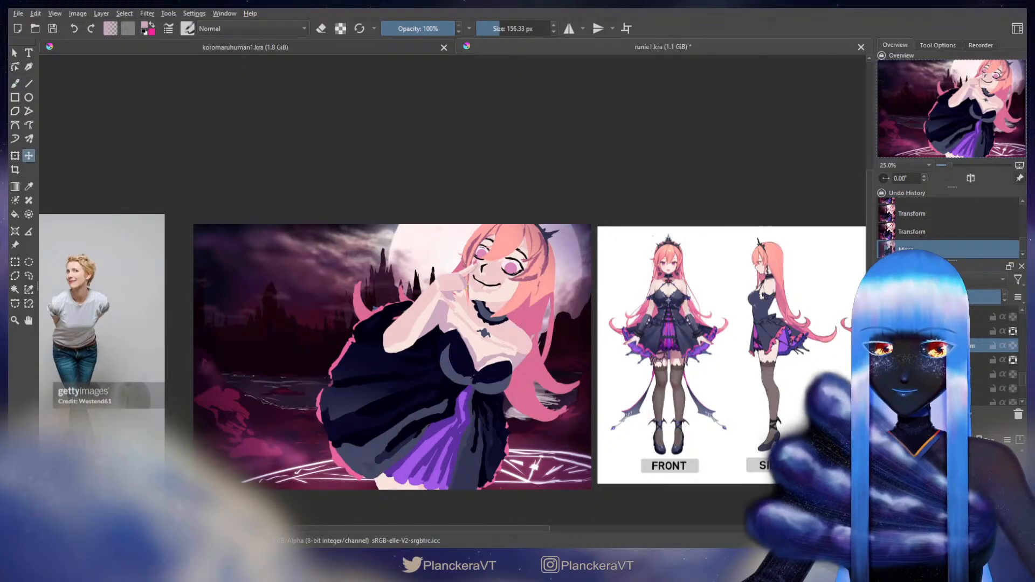
{"action": "left_click", "coordinate": [973, 388], "text": "ctrl"}
{"action": "left_click_drag", "start_coordinate": [448, 363], "coordinate": [448, 366]}
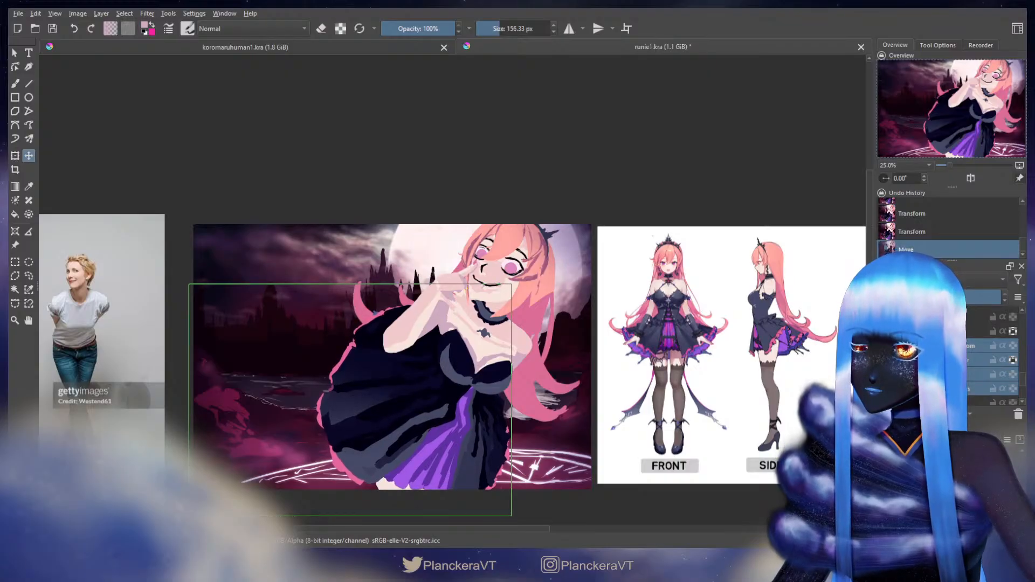
{"action": "key", "text": "b"}
Select the castle layer lower in the layer stack and shift the background castle slightly upward.
{"action": "left_click_drag", "start_coordinate": [1020, 380], "coordinate": [1023, 386]}
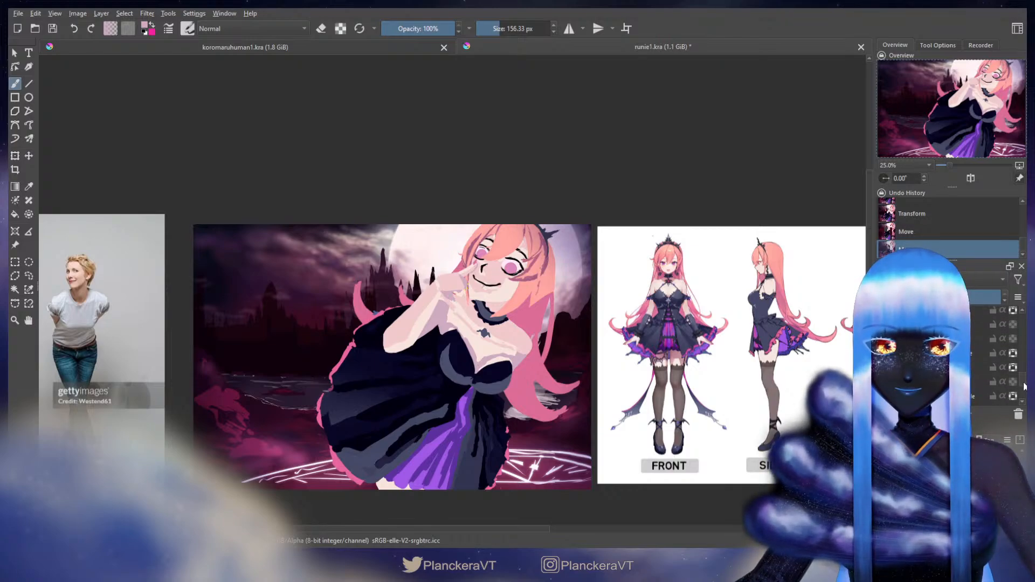
{"action": "key", "text": "t"}
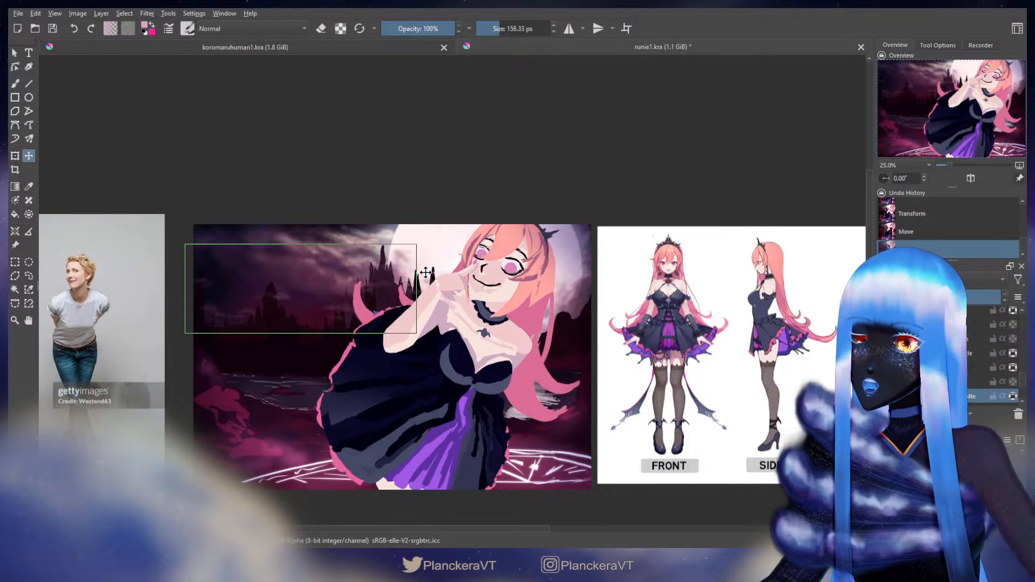
{"action": "left_click_drag", "start_coordinate": [426, 272], "coordinate": [427, 269]}
{"action": "key", "text": "b"}
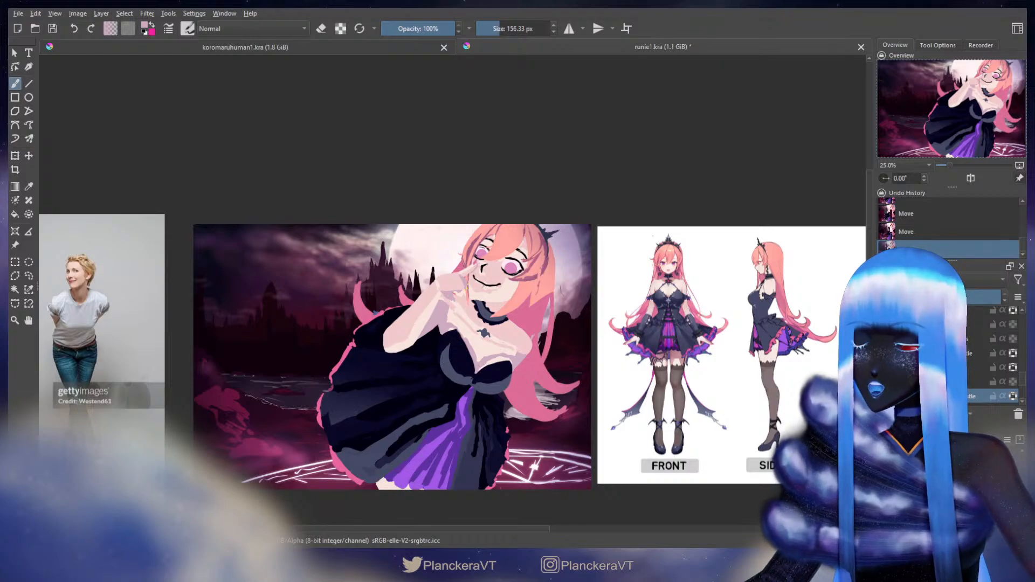
Reselect the group of skirt layers and nudge them slightly upward with the Move tool.
{"action": "left_click_drag", "start_coordinate": [1023, 379], "coordinate": [1024, 365]}
{"action": "left_click", "coordinate": [976, 384]}
{"action": "left_click", "coordinate": [982, 371], "text": "ctrl"}
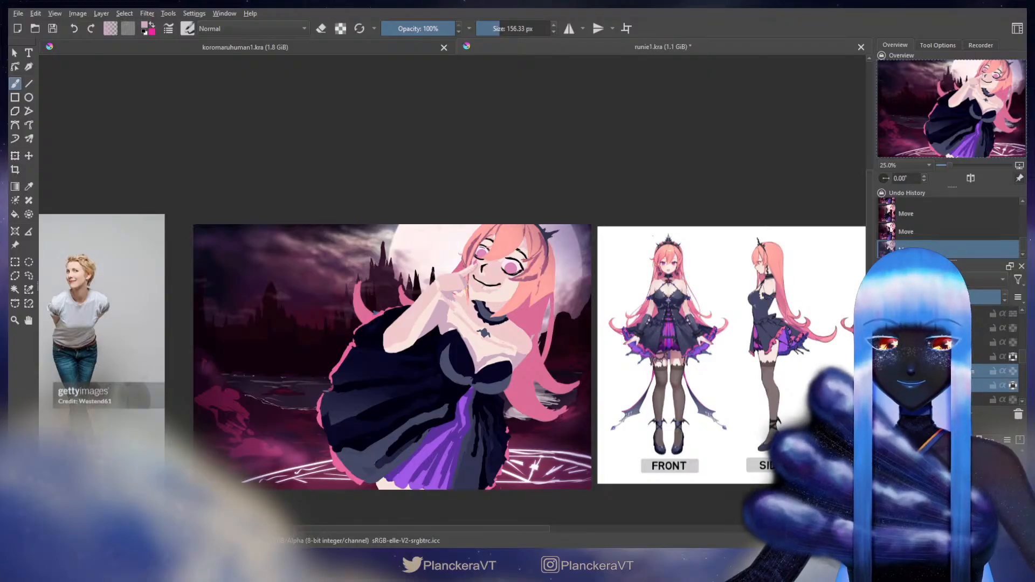
{"action": "left_click_drag", "start_coordinate": [1022, 365], "coordinate": [1022, 368]}
{"action": "left_click", "coordinate": [991, 369], "text": "shift"}
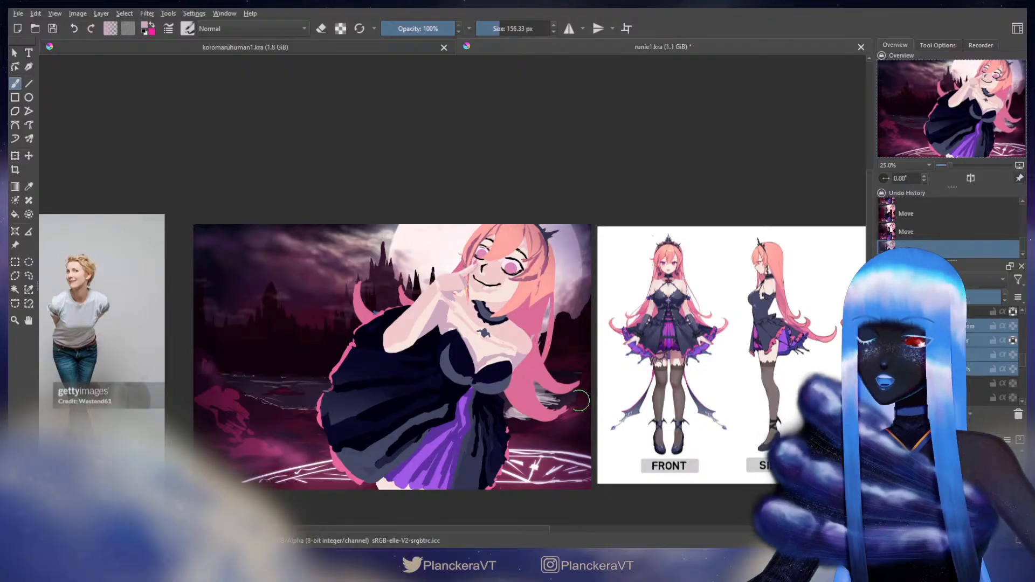
{"action": "key", "text": "t"}
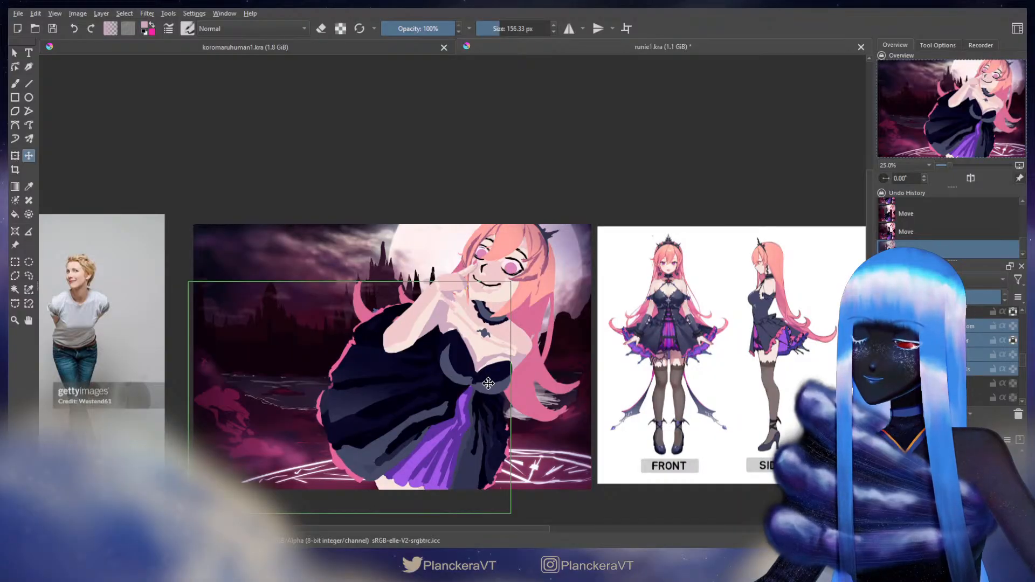
{"action": "key", "text": "b"}
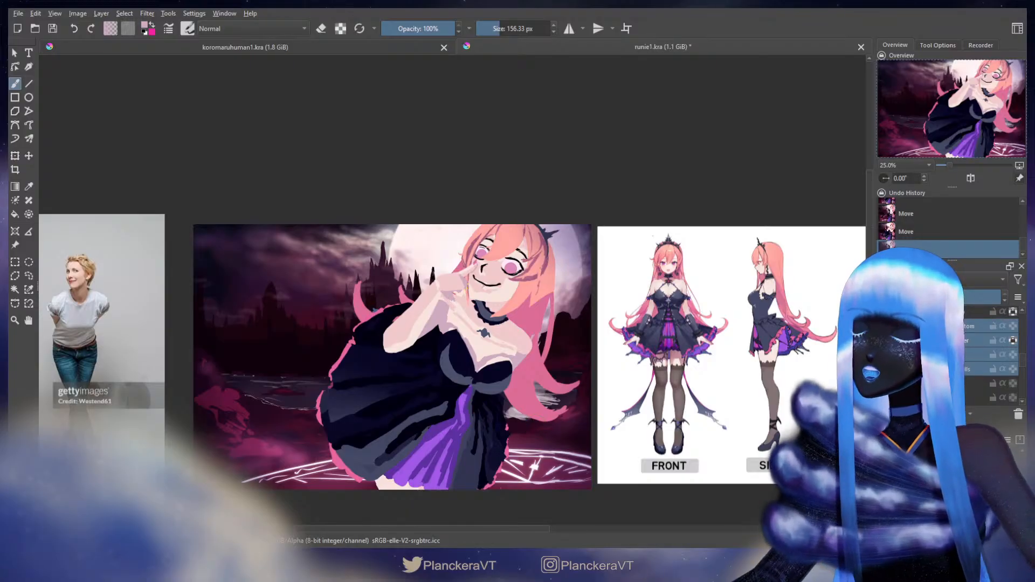
Return to the castle layer and raise the background castle a little further.
{"action": "mouse_move", "coordinate": [1021, 362]}
{"action": "left_mouse_down"}
{"action": "mouse_move", "coordinate": [1023, 394]}
{"action": "mouse_move", "coordinate": [1023, 381]}
{"action": "left_mouse_up"}
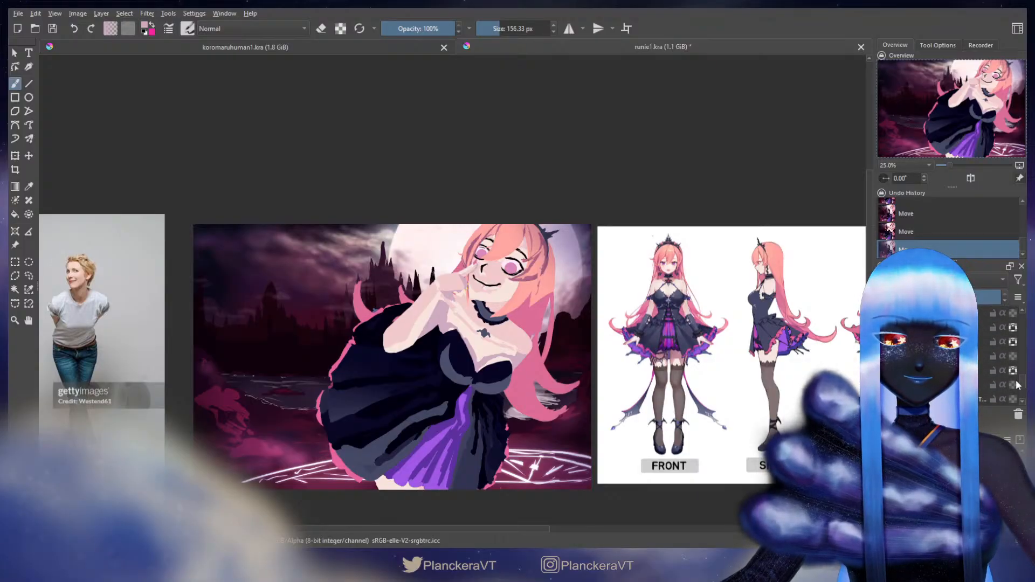
{"action": "key", "text": "t"}
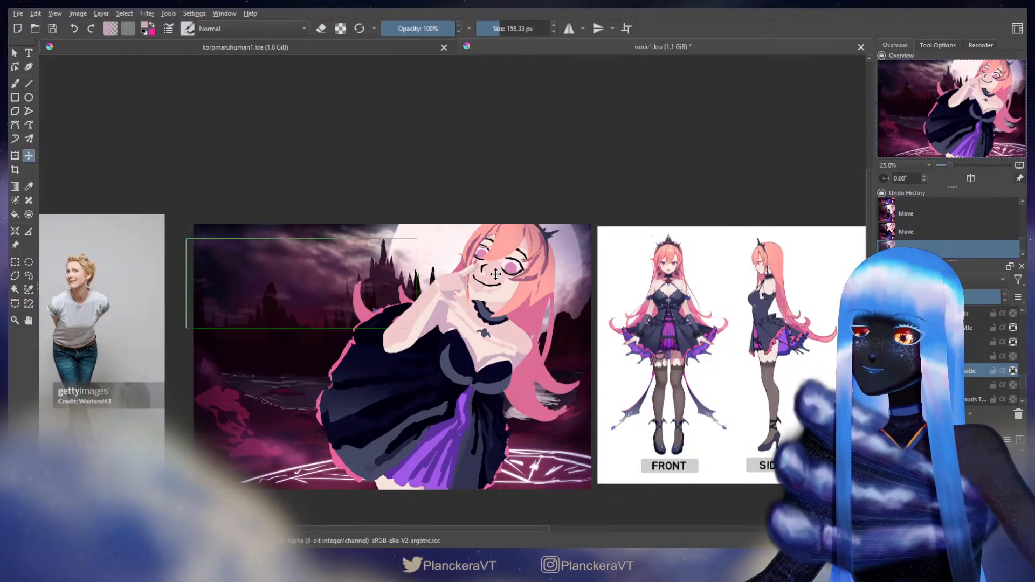
{"action": "left_click_drag", "start_coordinate": [495, 273], "coordinate": [495, 272]}
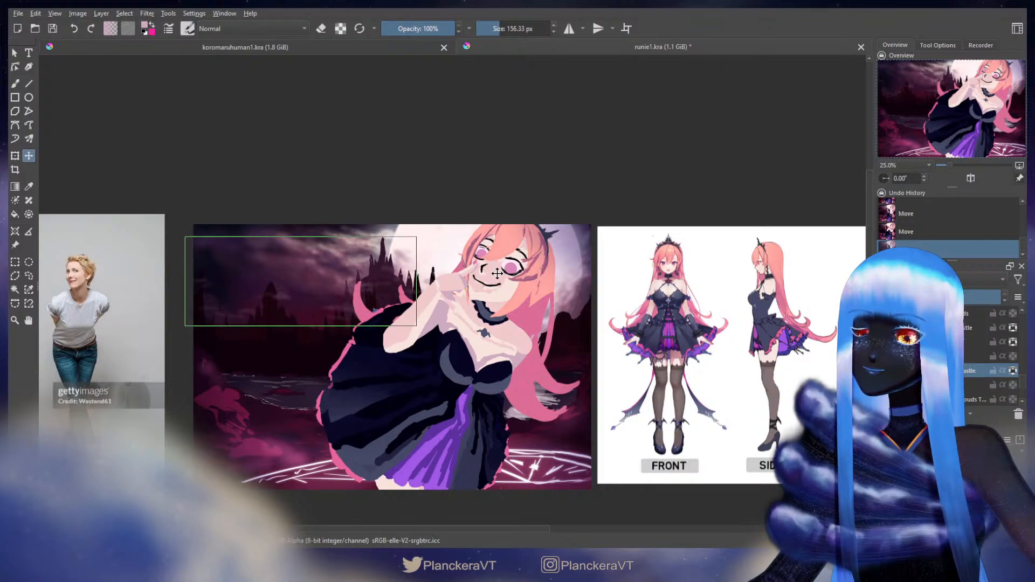
Nudge the whole character group slightly left against the background.
{"action": "key", "text": "b"}
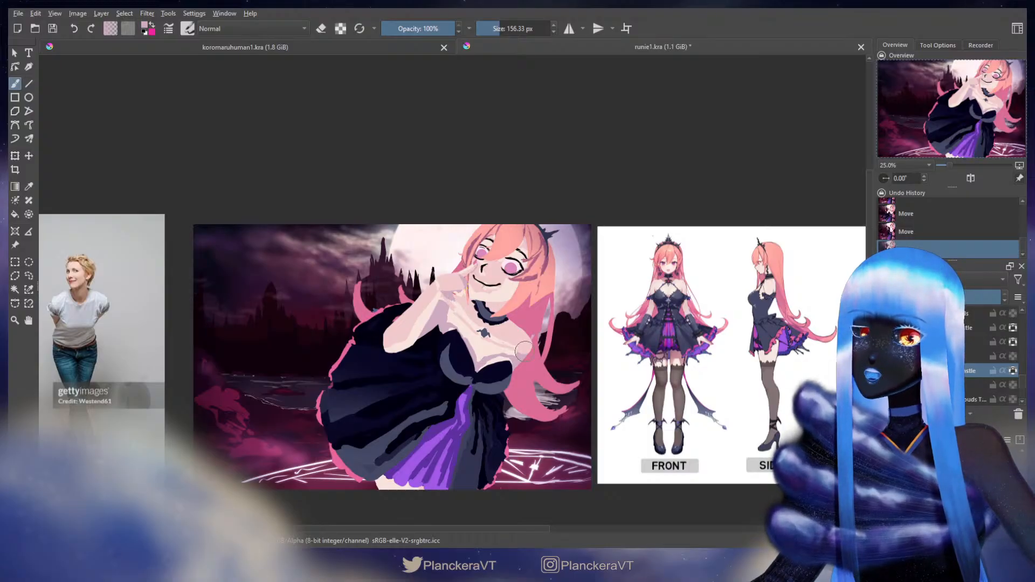
{"action": "left_click_drag", "start_coordinate": [1023, 384], "coordinate": [1022, 330]}
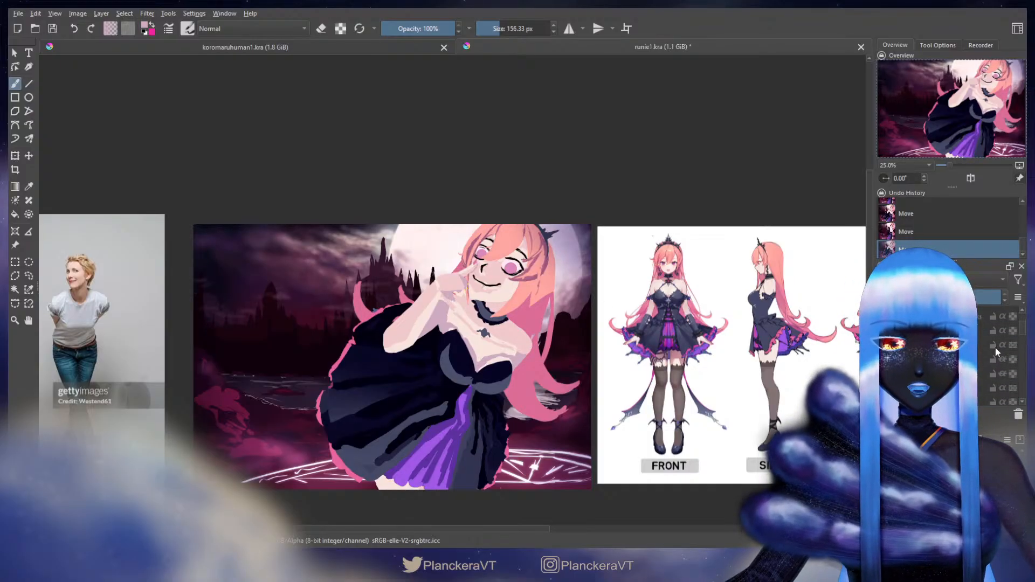
{"action": "left_click", "coordinate": [972, 346]}
{"action": "key", "text": "t"}
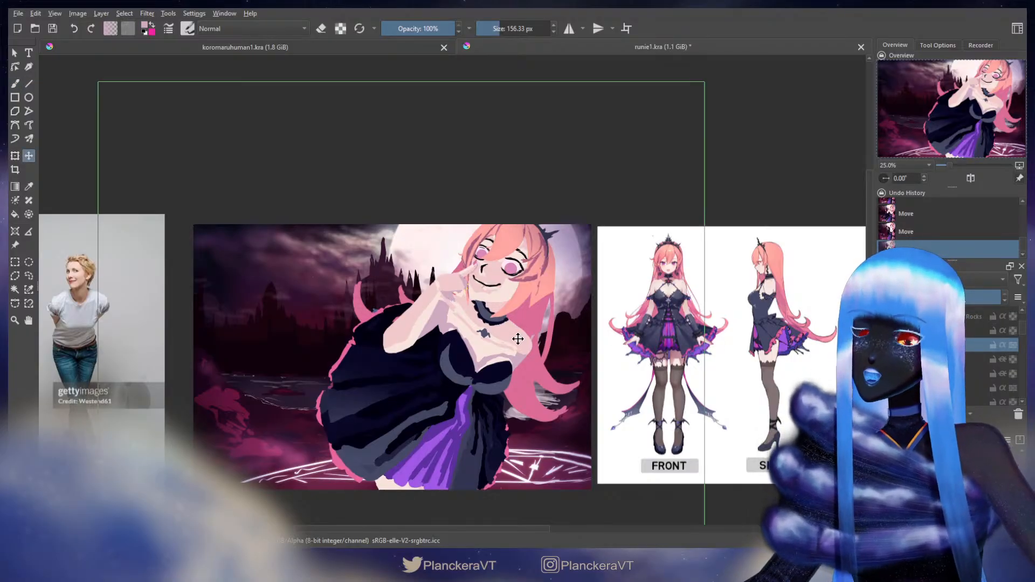
{"action": "left_click_drag", "start_coordinate": [516, 339], "coordinate": [512, 339]}
{"action": "key", "text": "b"}
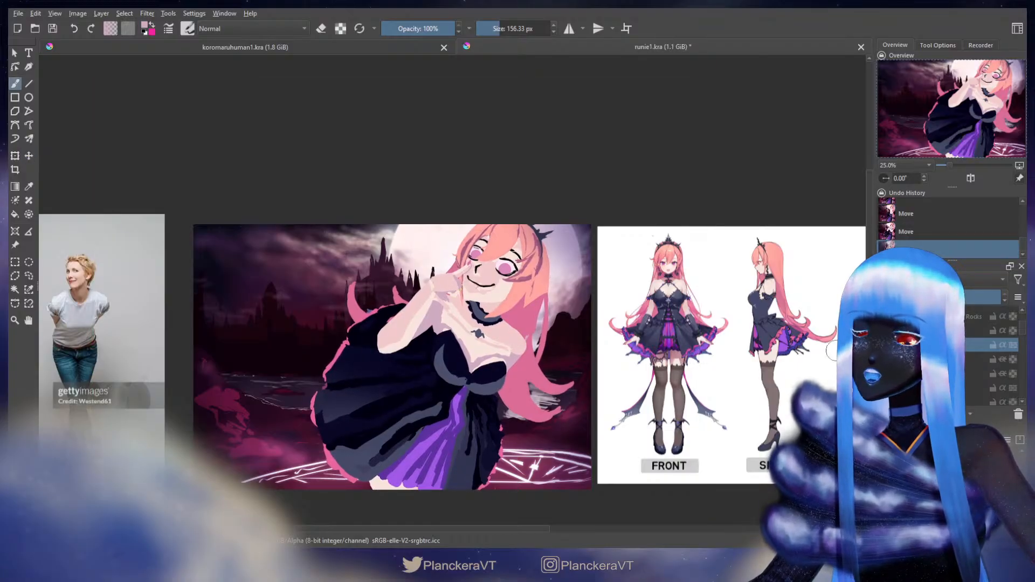
Nudge the castle layer slightly left behind the character.
{"action": "left_click_drag", "start_coordinate": [1021, 333], "coordinate": [1020, 384]}
{"action": "left_click", "coordinate": [972, 373]}
{"action": "key", "text": "t"}
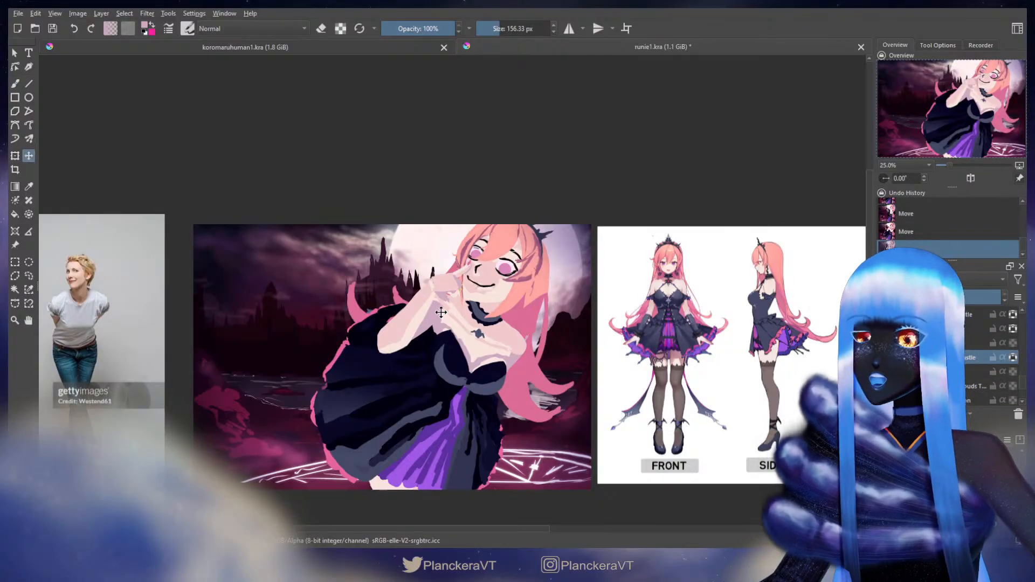
{"action": "left_click_drag", "start_coordinate": [424, 336], "coordinate": [422, 337]}
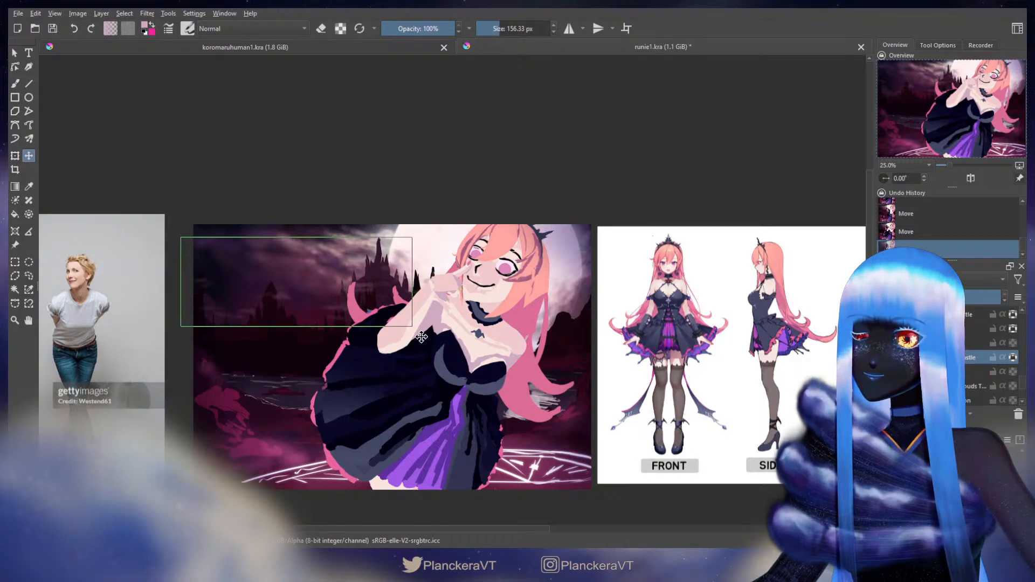
{"action": "key", "text": "b"}
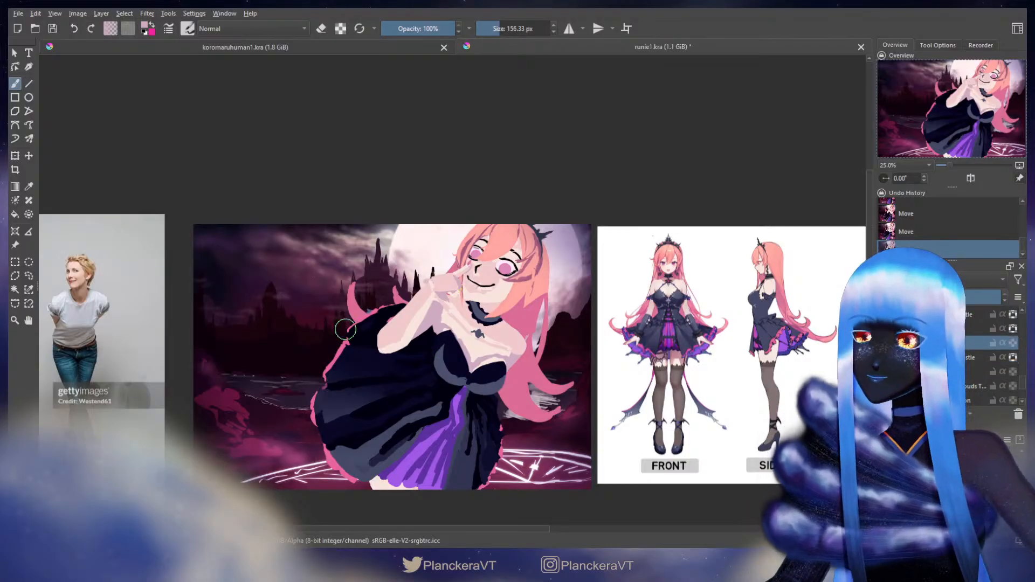
Make a freehand selection around the castle area beside the character's raised hair lock and move the selected part right, behind the character.
{"action": "left_click", "coordinate": [28, 276]}
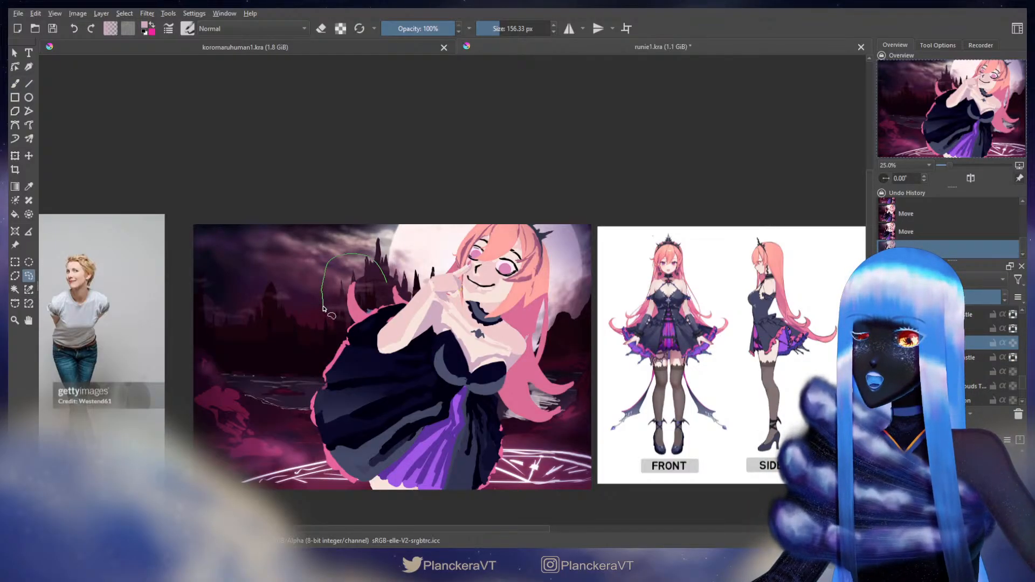
{"action": "left_click_drag", "start_coordinate": [393, 323], "coordinate": [386, 283]}
{"action": "key", "text": "t"}
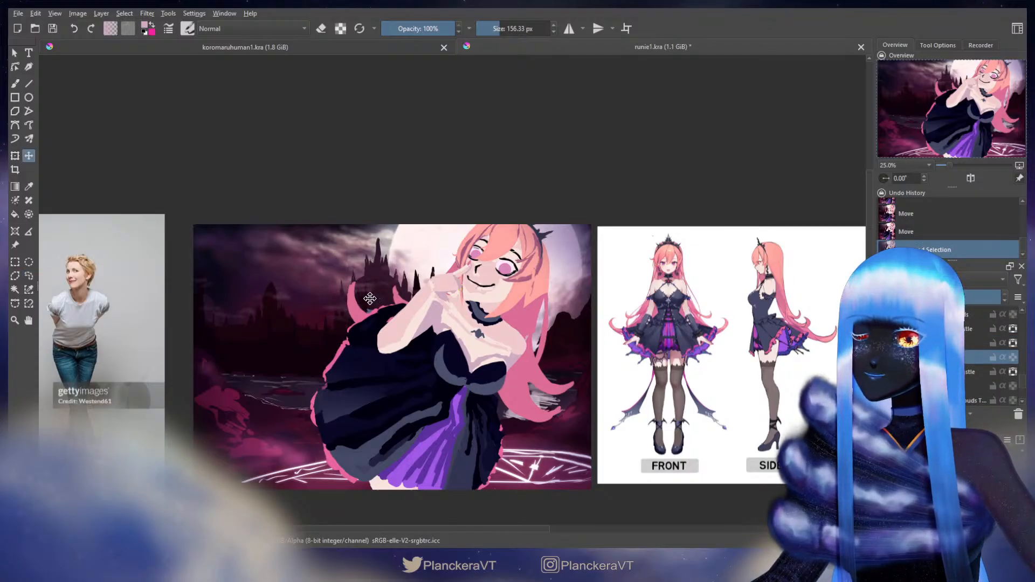
{"action": "left_click_drag", "start_coordinate": [370, 298], "coordinate": [461, 298]}
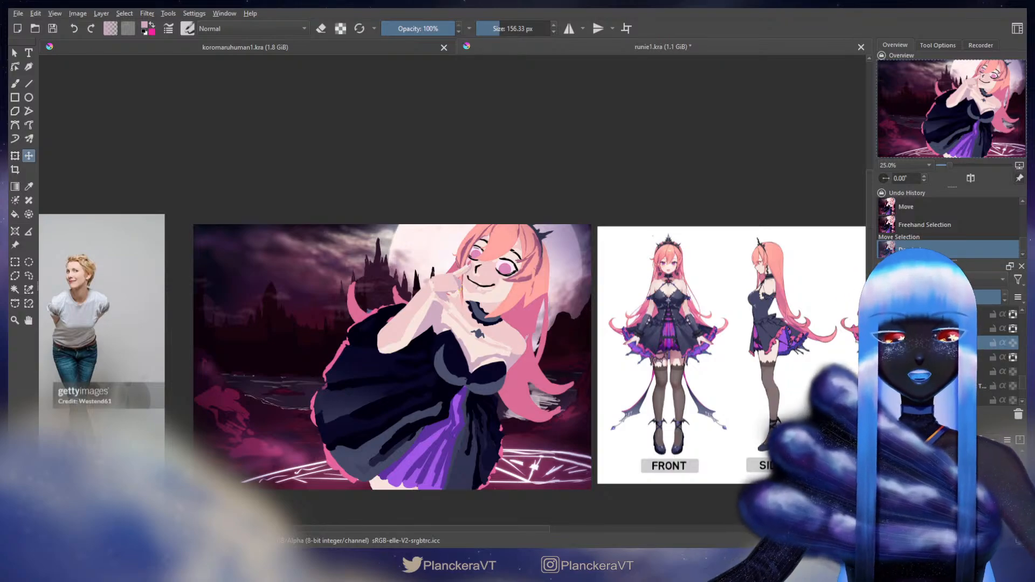
Turn off alpha lock on the background layer below the magic circle and paint the gap beside the shoulder dark with a 178.35 px brush.
{"action": "mouse_move", "coordinate": [1023, 387]}
{"action": "left_mouse_down"}
{"action": "mouse_move", "coordinate": [1024, 398]}
{"action": "mouse_move", "coordinate": [1023, 374]}
{"action": "left_mouse_up"}
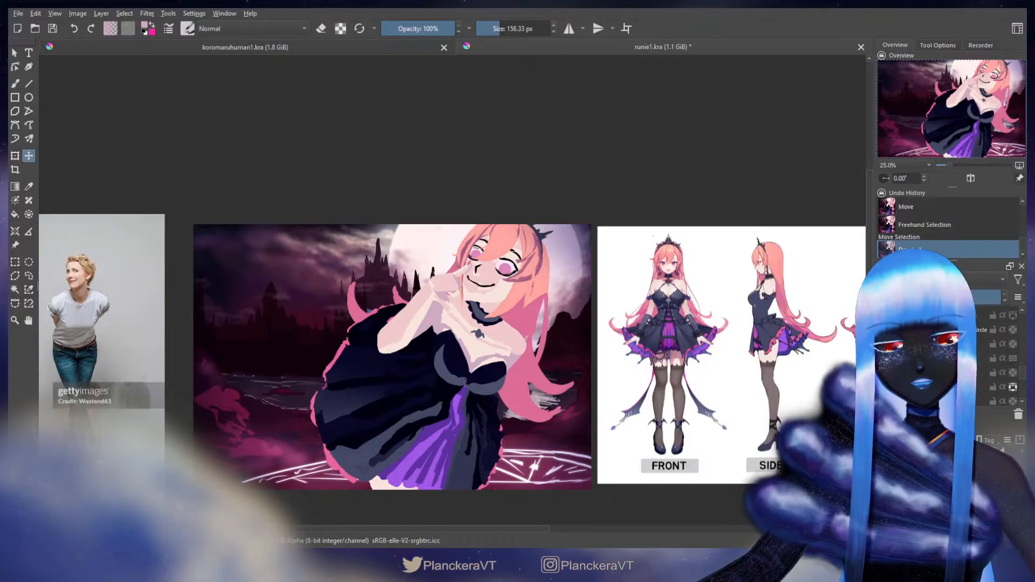
{"action": "left_click", "coordinate": [986, 387]}
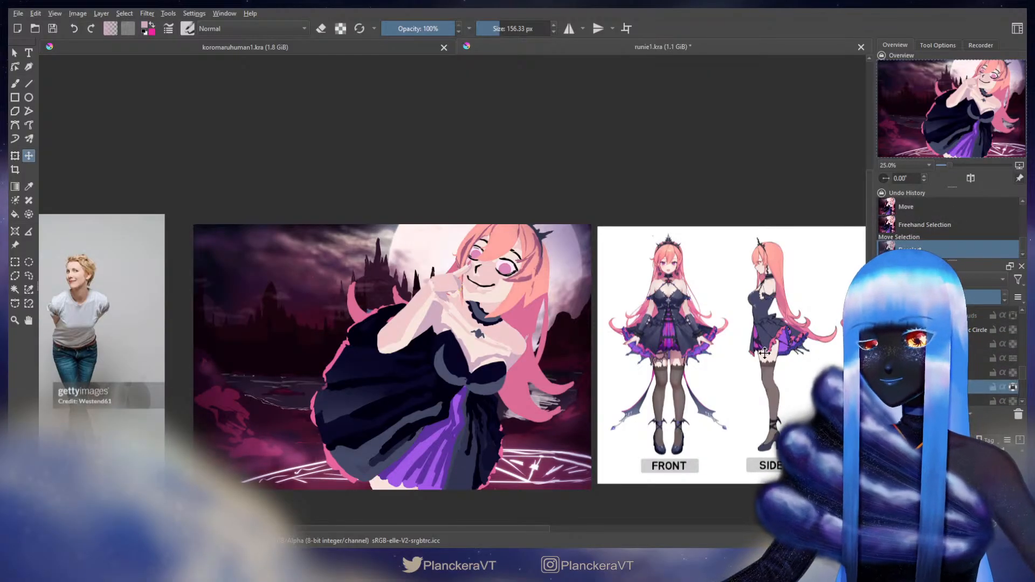
{"action": "left_click", "coordinate": [1013, 387]}
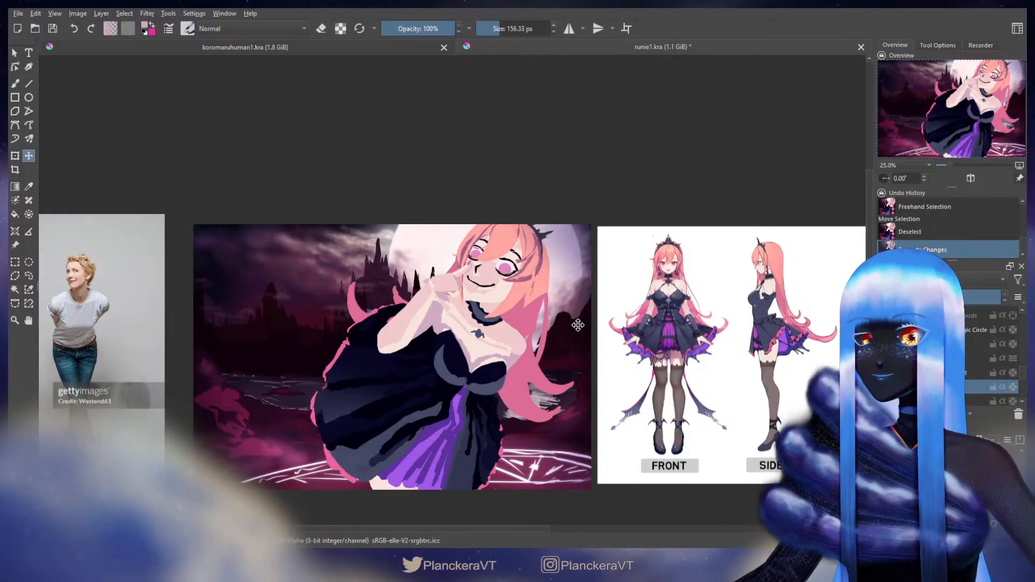
{"action": "key", "text": "b"}
{"action": "key", "text": "bracketright"}
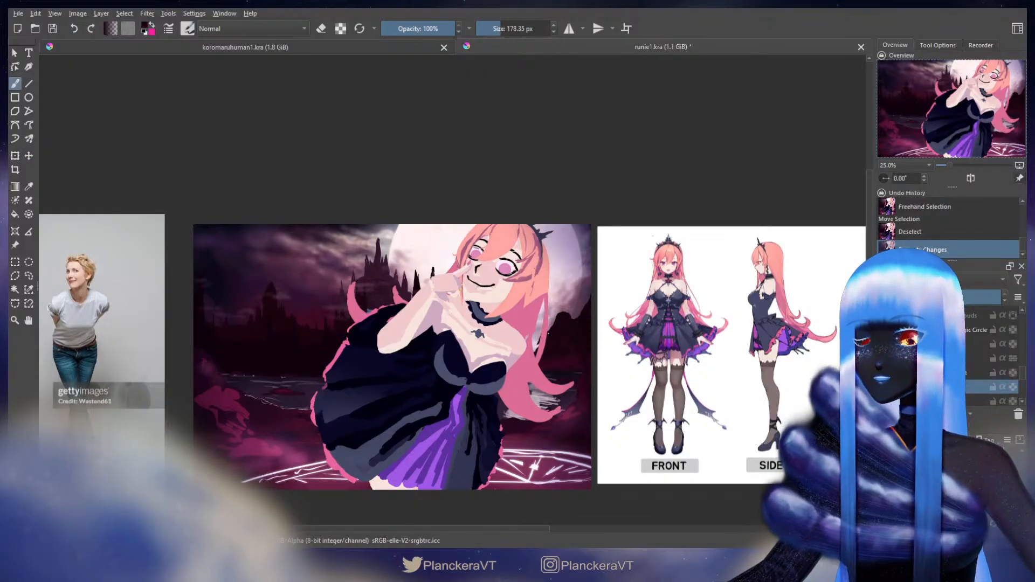
{"action": "left_click", "coordinate": [536, 338]}
{"action": "left_click_drag", "start_coordinate": [538, 343], "coordinate": [534, 338]}
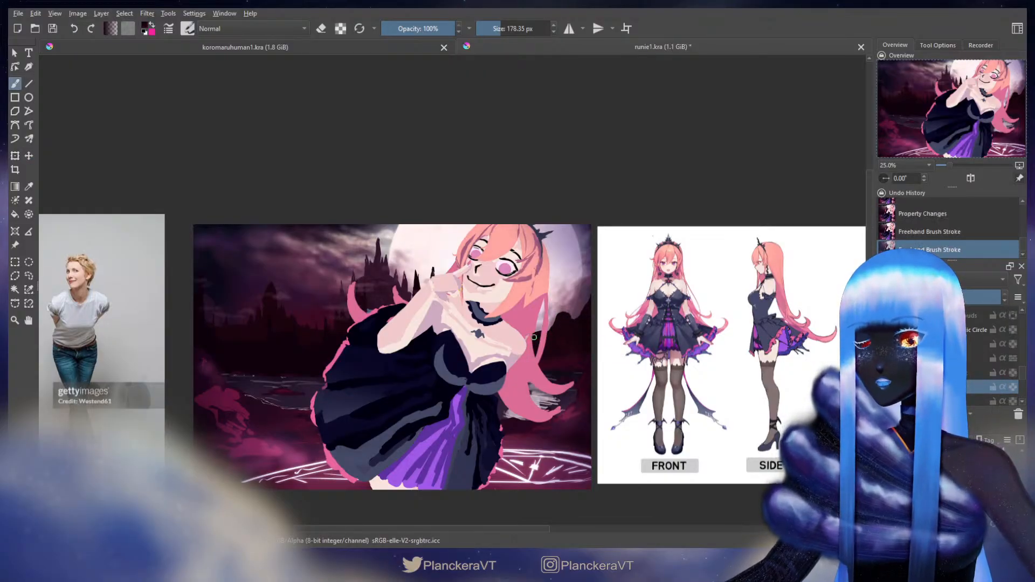
{"action": "left_click", "coordinate": [540, 344]}
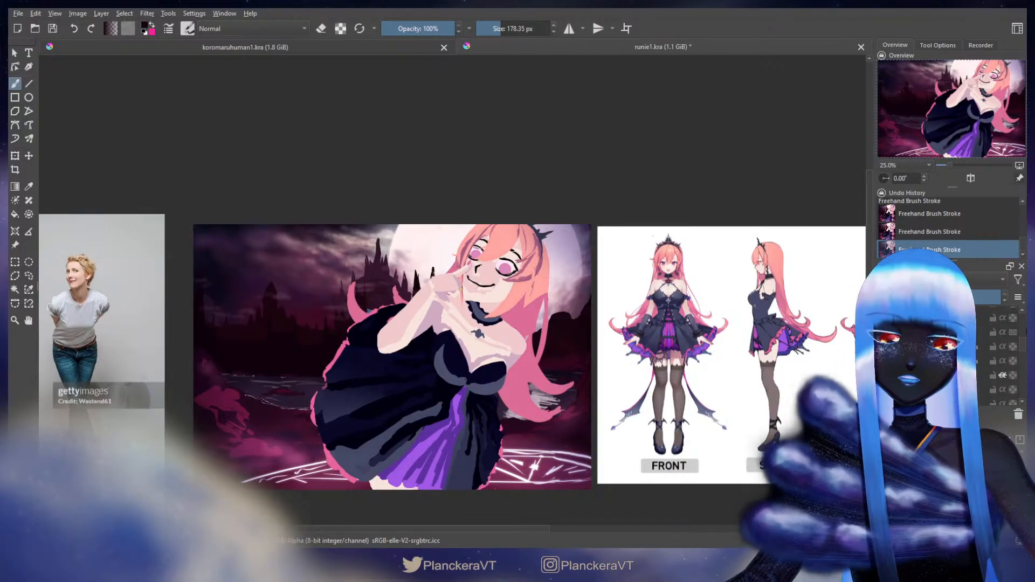
Nudge the character group slightly right and up to fine-tune its placement over the scenery.
{"action": "key", "text": "t"}
{"action": "left_click_drag", "start_coordinate": [506, 273], "coordinate": [507, 273]}
{"action": "key", "text": "b"}
{"action": "key", "text": "t"}
{"action": "left_click_drag", "start_coordinate": [516, 308], "coordinate": [516, 306]}
{"action": "key", "text": "b"}
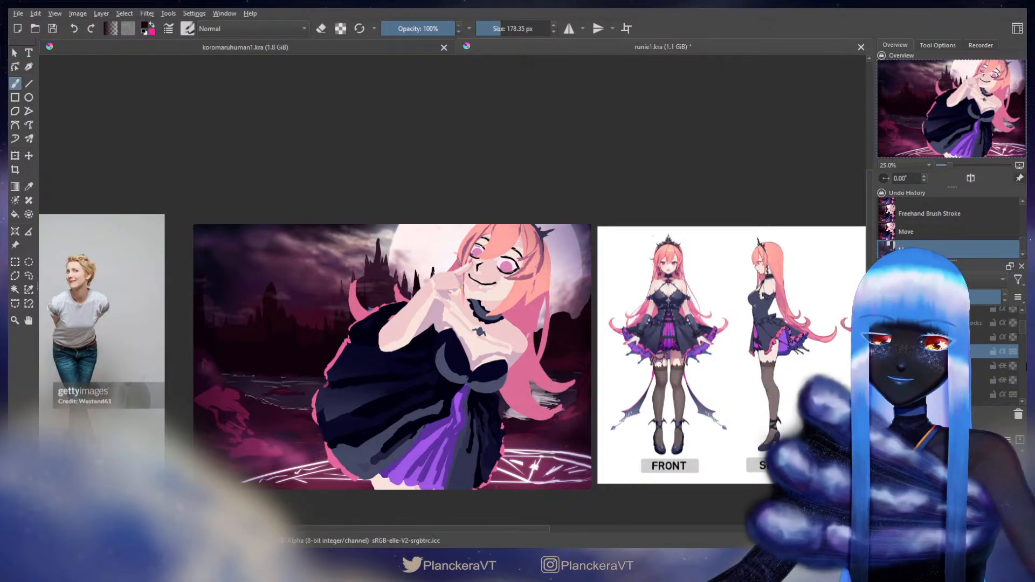
Sample the pink hair colour and paint over the gap between the shoulder and the long hair on the hair layer.
{"action": "left_click_drag", "start_coordinate": [1022, 330], "coordinate": [1024, 369]}
{"action": "left_click", "coordinate": [970, 370]}
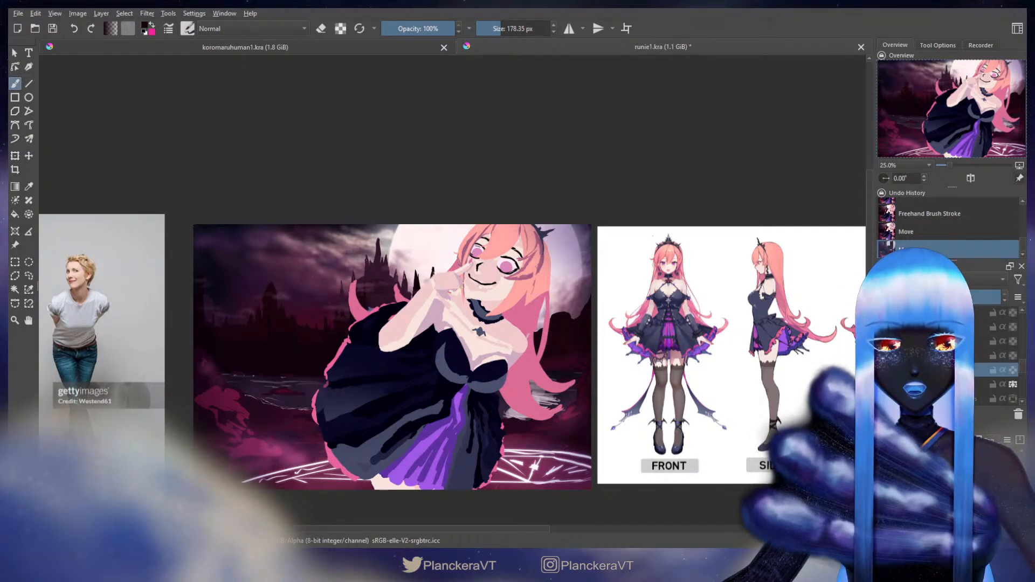
{"action": "left_click", "coordinate": [540, 356], "text": "ctrl"}
{"action": "left_click_drag", "start_coordinate": [531, 351], "coordinate": [524, 346]}
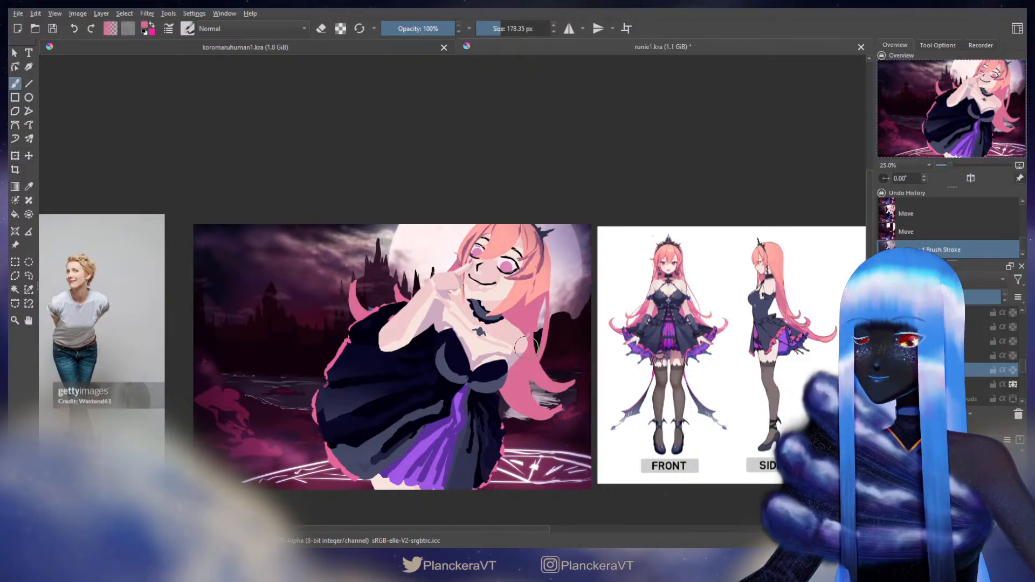
Erase the light speck between the shoulder and the pink hair on its own layer, using a 97.19 px eraser.
{"action": "key", "text": "e"}
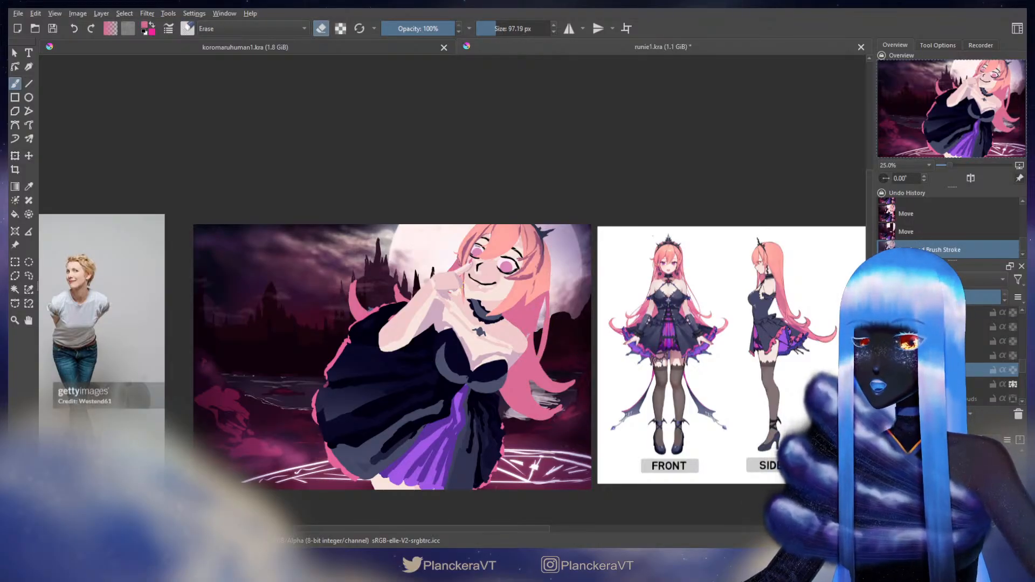
{"action": "scroll", "coordinate": [536, 331], "scroll_direction": "up", "scroll_amount": 5}
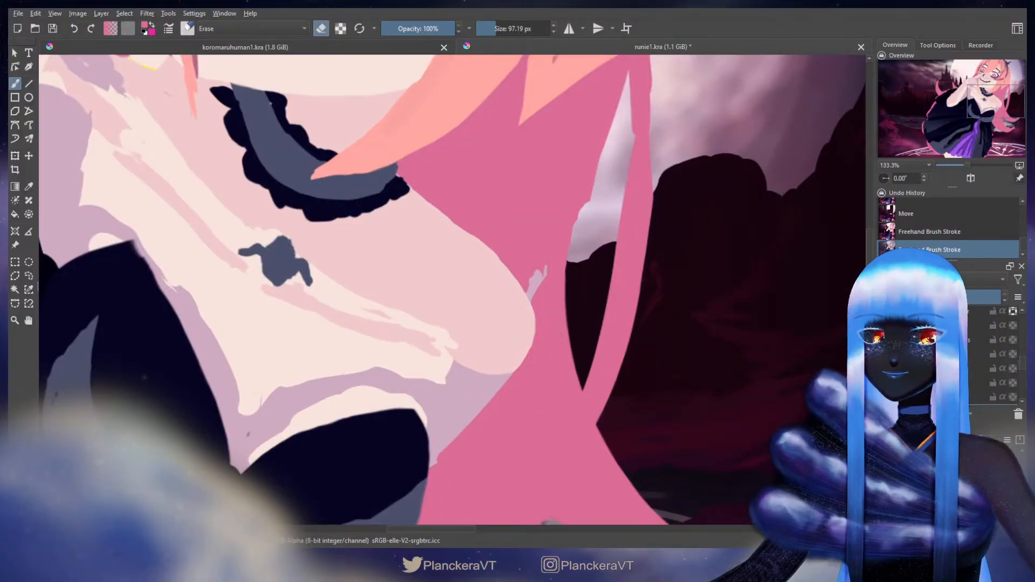
{"action": "key", "text": "ctrl+z"}
{"action": "key", "text": "ctrl+shift+z"}
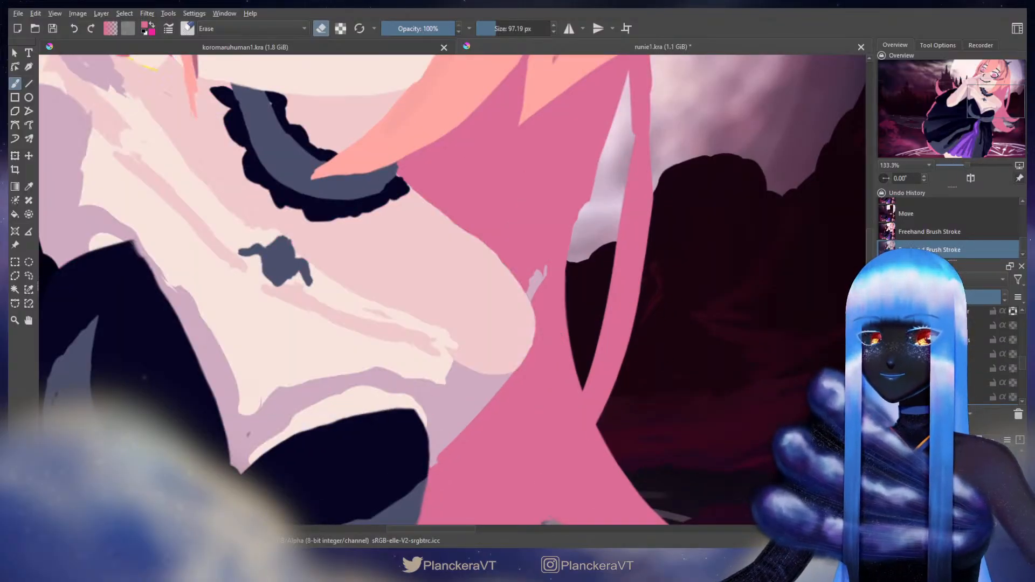
{"action": "key", "text": "ctrl+z"}
{"action": "key", "text": "ctrl+shift+z"}
{"action": "key", "text": "ctrl+z"}
{"action": "key", "text": "ctrl+shift+z"}
{"action": "left_click", "coordinate": [938, 383]}
{"action": "left_click_drag", "start_coordinate": [555, 237], "coordinate": [541, 286]}
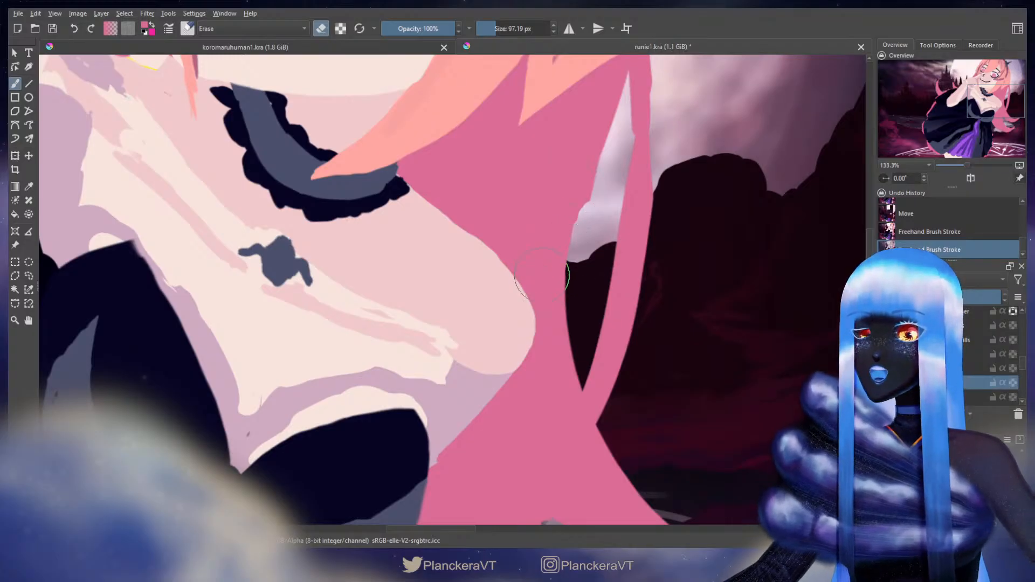
{"action": "scroll", "coordinate": [628, 283], "scroll_direction": "down", "scroll_amount": 5}
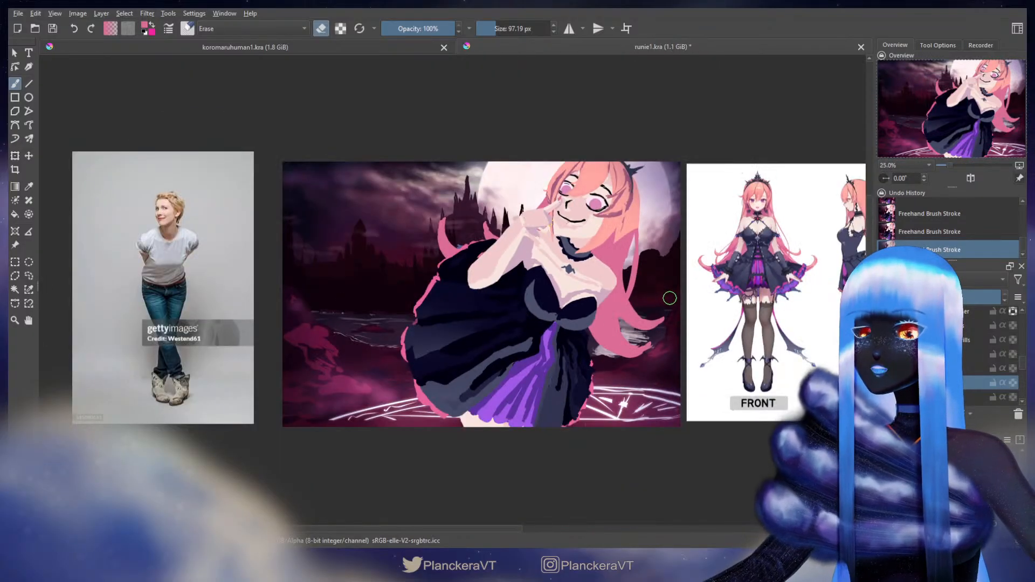
Show the purple shading and pink light layers over the character and clear the old light strokes from the upper one.
{"action": "left_click_drag", "start_coordinate": [668, 297], "coordinate": [661, 338]}
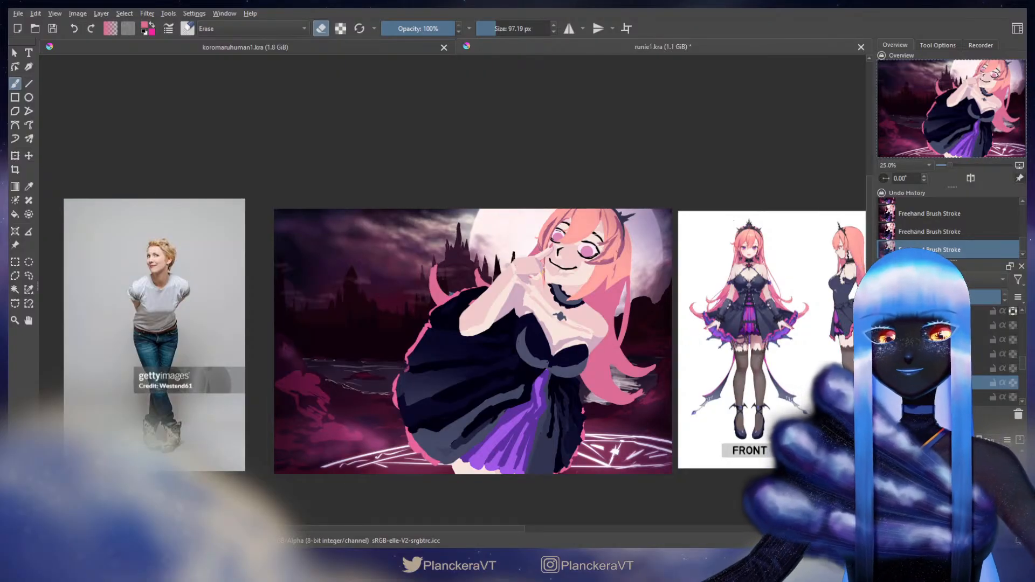
{"action": "scroll", "coordinate": [992, 354], "scroll_direction": "up", "scroll_amount": 5}
{"action": "scroll", "coordinate": [992, 354], "scroll_direction": "up", "scroll_amount": 1}
{"action": "key", "text": "ctrl+z"}
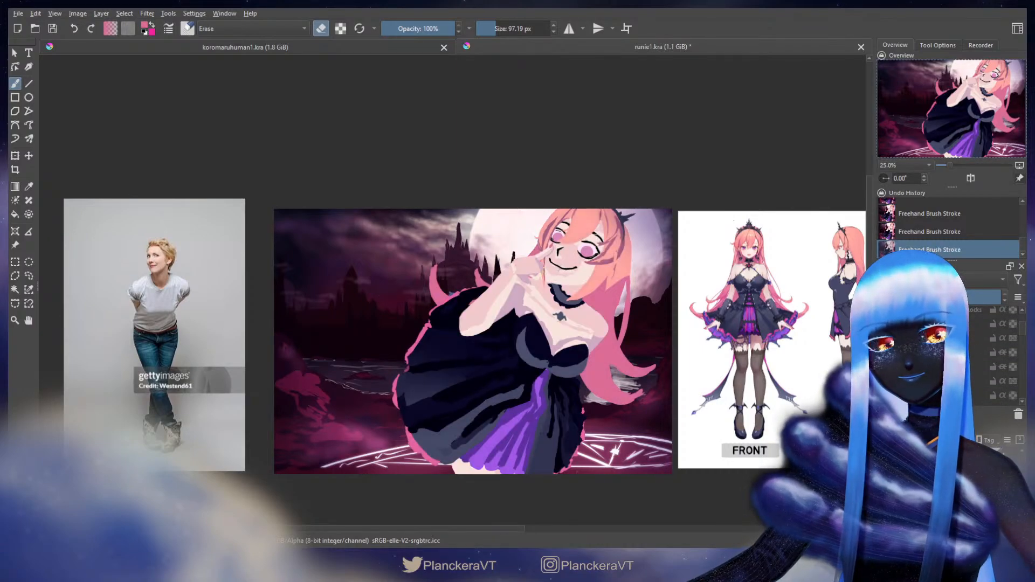
{"action": "key", "text": "ctrl+shift+z"}
{"action": "key", "text": "ctrl+shift+z"}
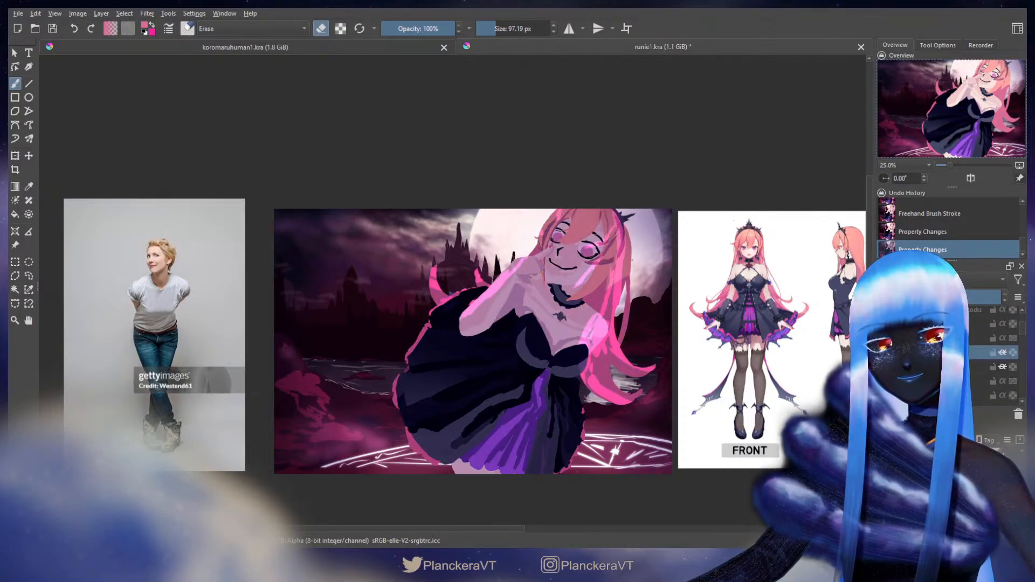
{"action": "key", "text": "e"}
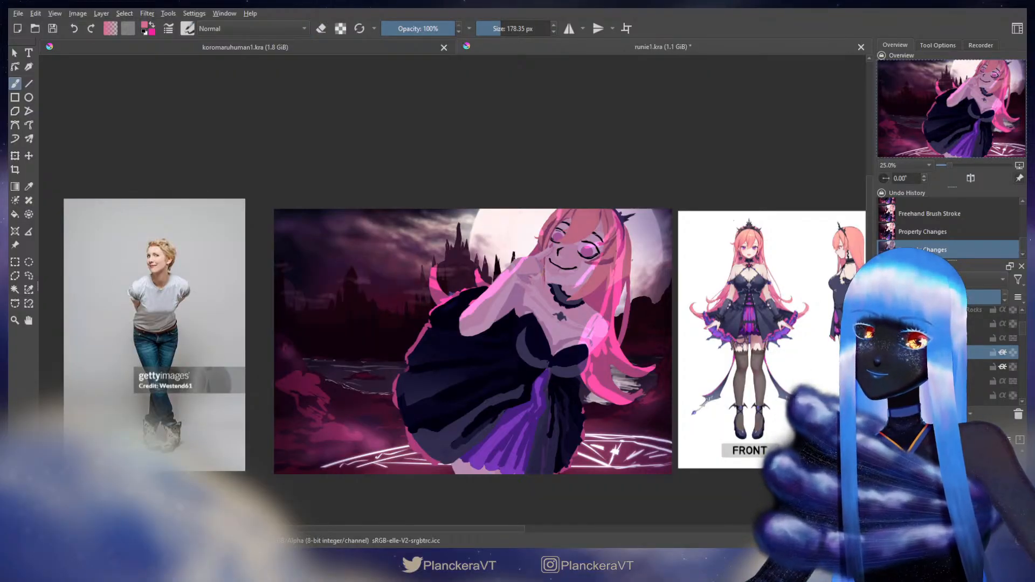
{"action": "key", "text": "Delete"}
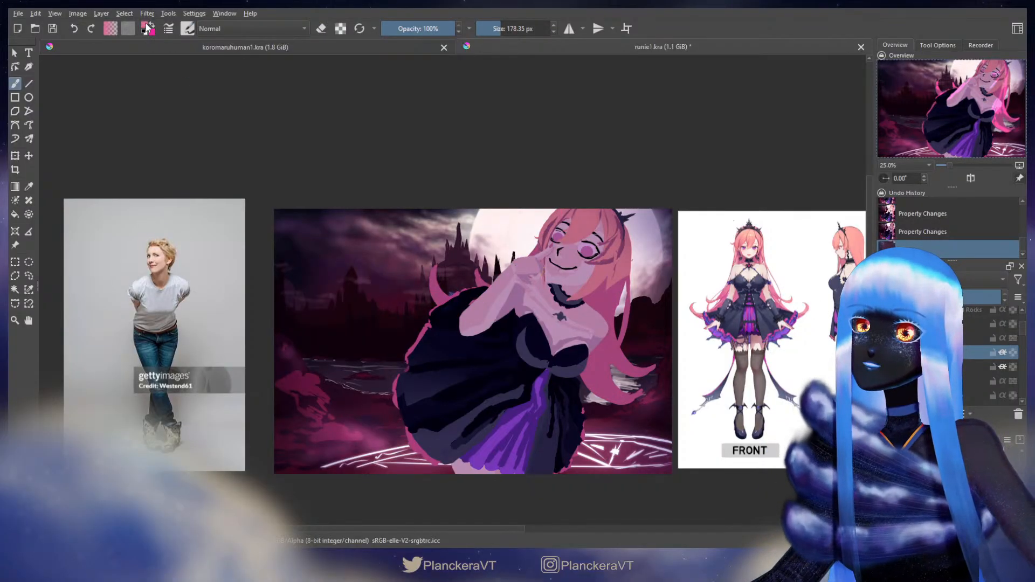
Paint bright pink rim light along the hair, hair tips and skirt edges with a brush of about 131 px.
{"action": "left_click_drag", "start_coordinate": [559, 209], "coordinate": [552, 215]}
{"action": "left_click_drag", "start_coordinate": [556, 213], "coordinate": [522, 259]}
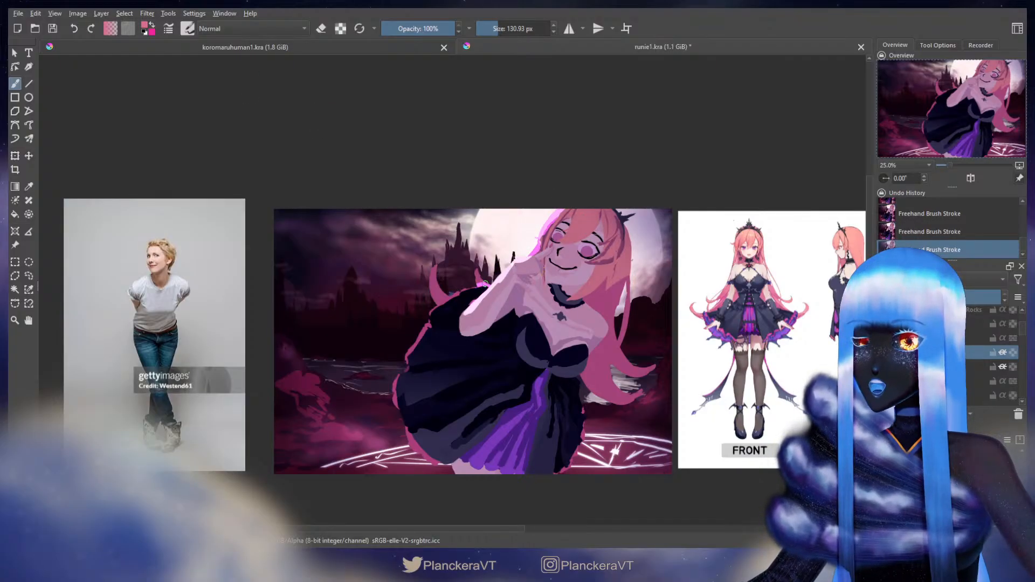
{"action": "left_click_drag", "start_coordinate": [431, 266], "coordinate": [452, 298]}
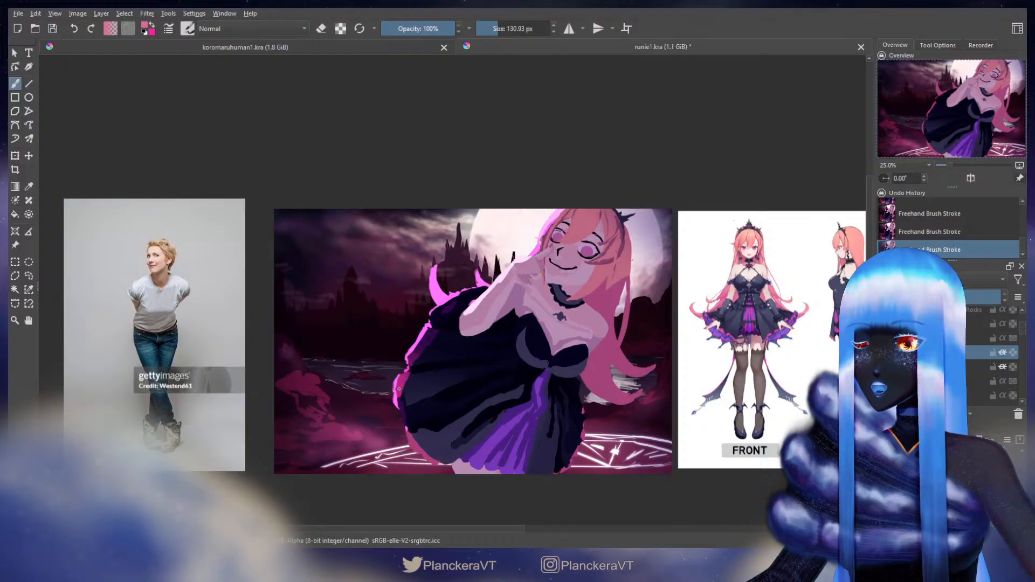
{"action": "left_click_drag", "start_coordinate": [463, 457], "coordinate": [462, 476]}
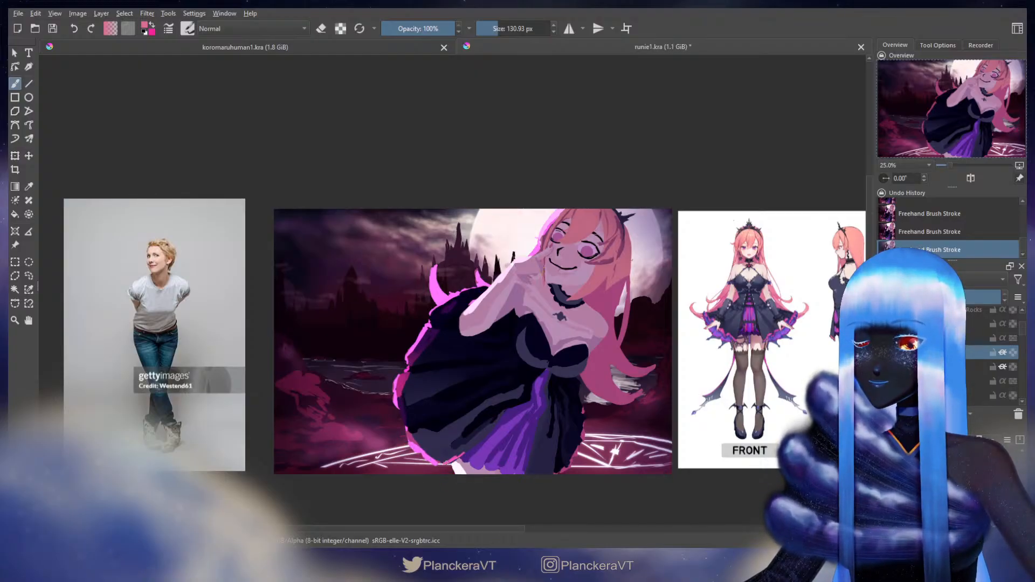
{"action": "left_click_drag", "start_coordinate": [603, 365], "coordinate": [643, 399]}
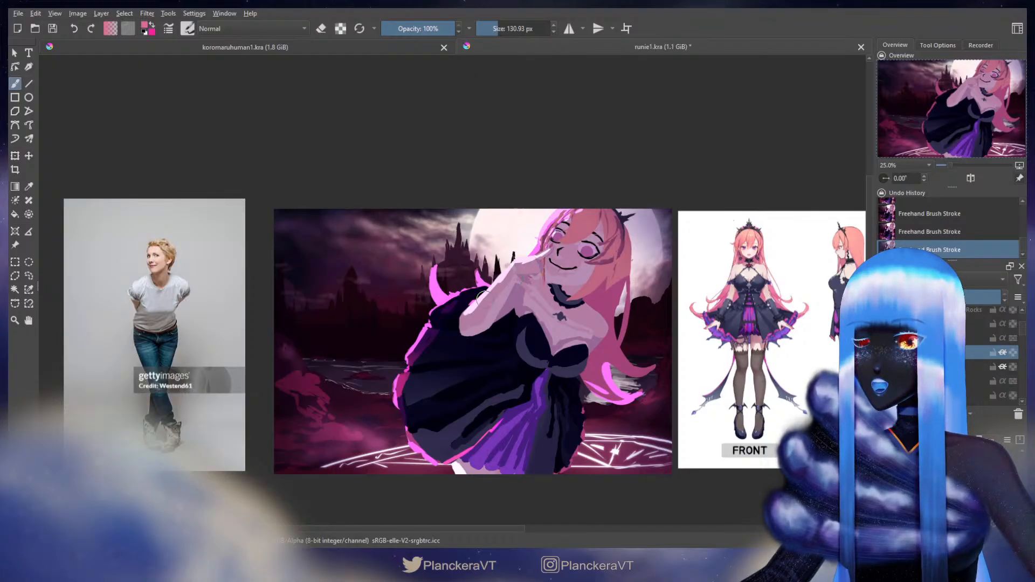
{"action": "left_click_drag", "start_coordinate": [481, 295], "coordinate": [467, 314]}
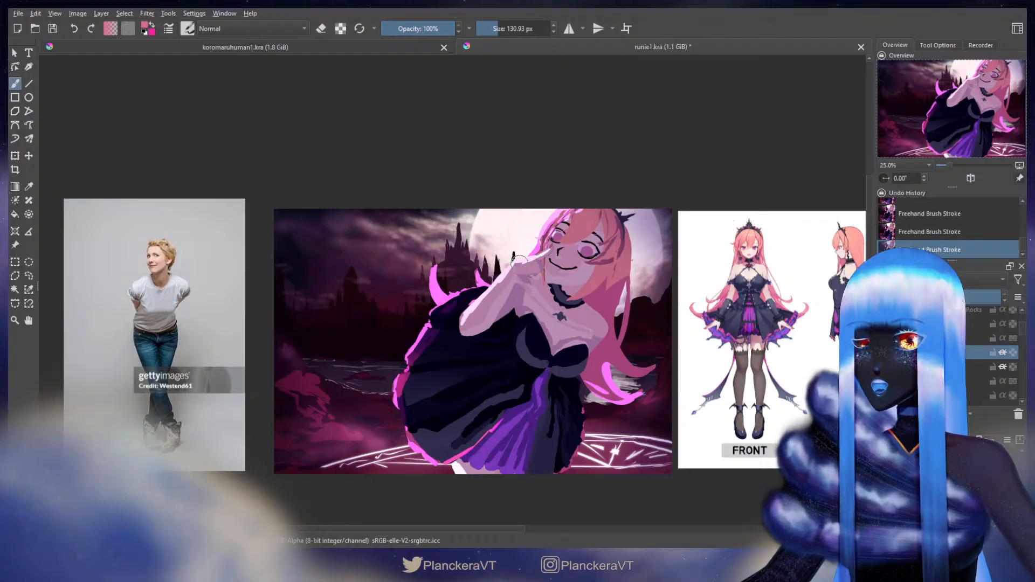
{"action": "left_click_drag", "start_coordinate": [625, 221], "coordinate": [621, 310]}
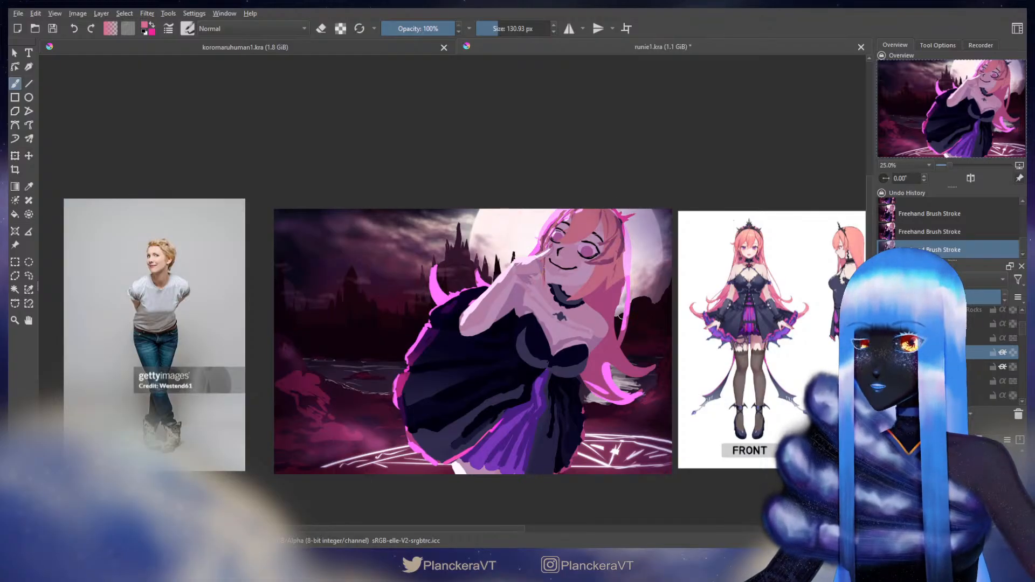
Paint bright pink rim light along the long hair strands beside the face and behind the shoulder, plus the hair near the crown.
{"action": "left_click_drag", "start_coordinate": [625, 265], "coordinate": [615, 353]}
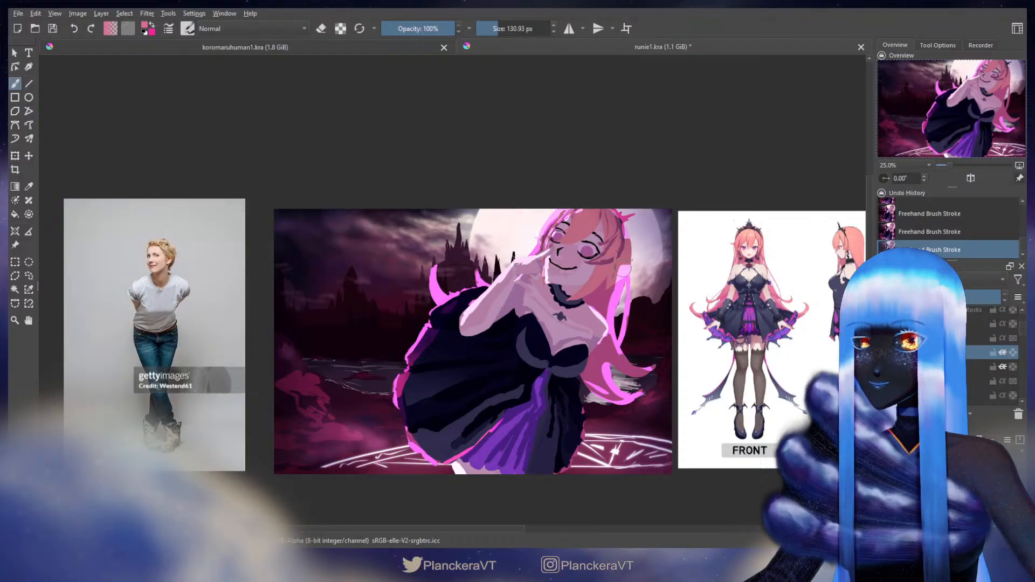
{"action": "left_click_drag", "start_coordinate": [628, 251], "coordinate": [631, 260]}
{"action": "key", "text": "ctrl+z"}
{"action": "left_click_drag", "start_coordinate": [619, 222], "coordinate": [626, 215]}
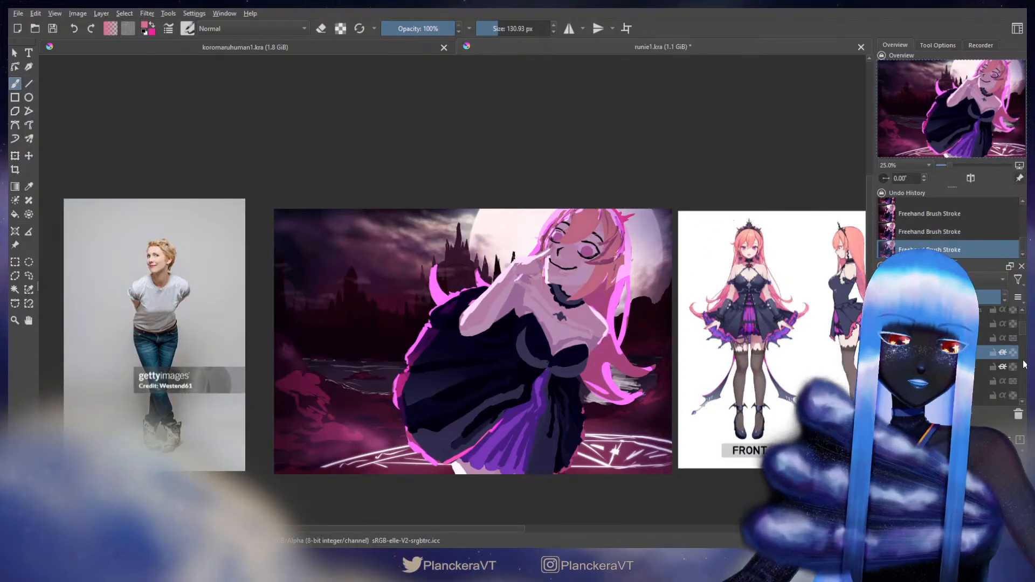
Paint pink rim light down the hair lock over the shoulder on its own light layer and trim it with a 97.19 px eraser.
{"action": "left_click_drag", "start_coordinate": [1023, 329], "coordinate": [1024, 345]}
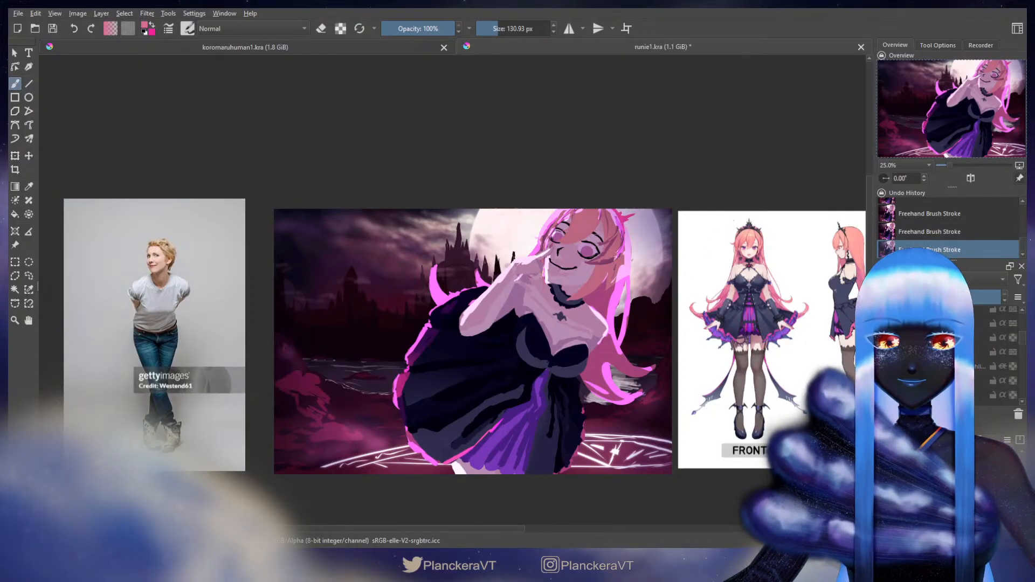
{"action": "left_click", "coordinate": [884, 352]}
{"action": "left_click_drag", "start_coordinate": [596, 320], "coordinate": [595, 405]}
{"action": "key", "text": "e"}
{"action": "left_click_drag", "start_coordinate": [602, 318], "coordinate": [593, 309]}
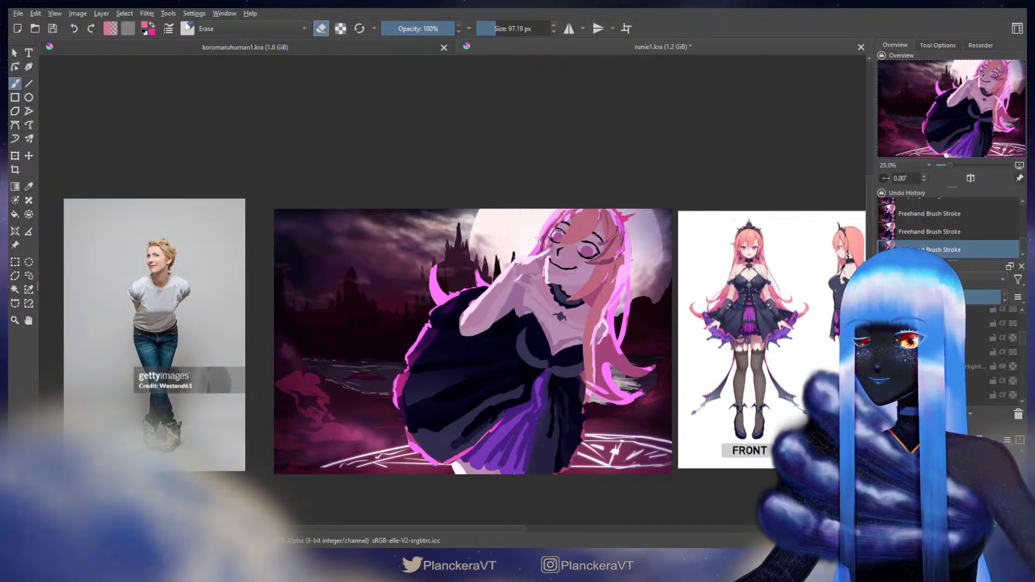
{"action": "key", "text": "e"}
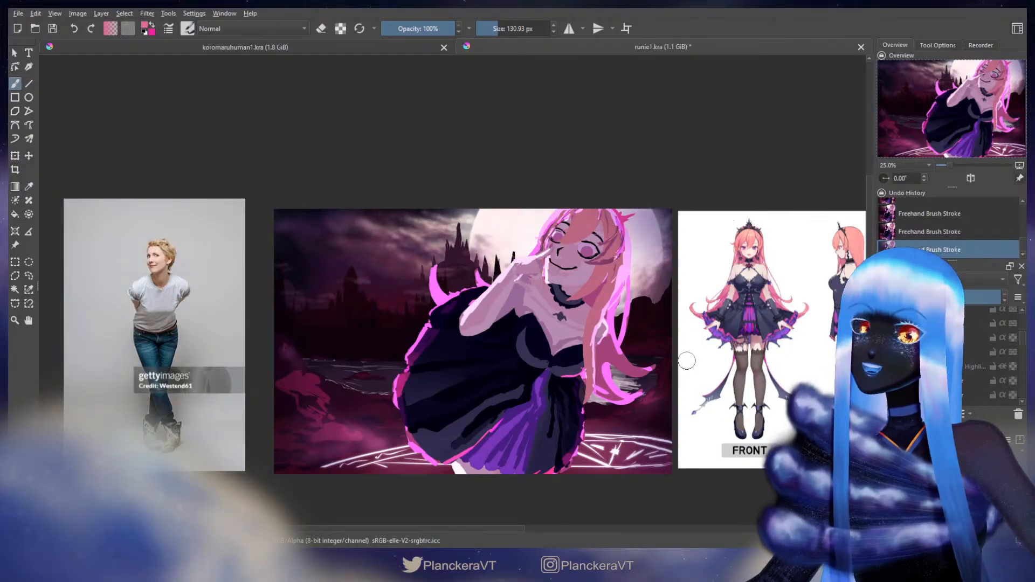
Show the foreground mist and dark branch layers over the character and select the topmost layer.
{"action": "left_click_drag", "start_coordinate": [1023, 345], "coordinate": [1024, 322]}
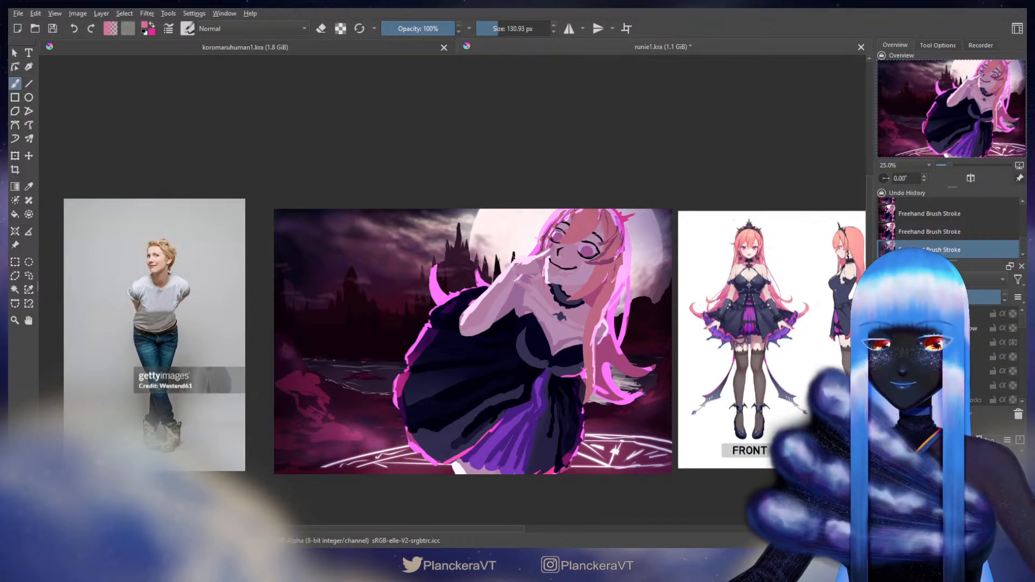
{"action": "left_click", "coordinate": [884, 342]}
{"action": "left_click", "coordinate": [937, 314]}
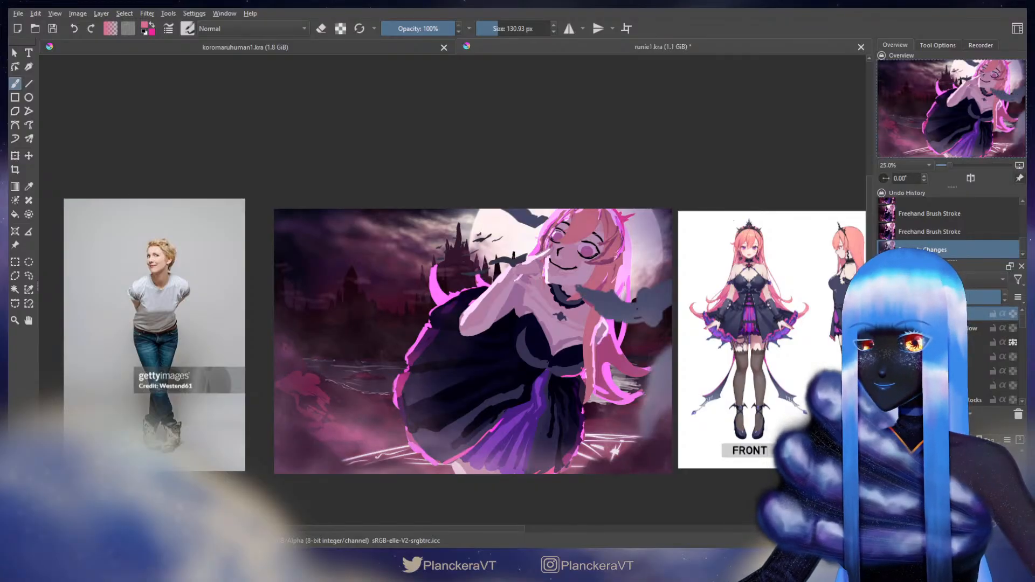
Add a new top layer, flood it with black and change its blending mode to show the painting in greyscale.
{"action": "key", "text": "Insert"}
{"action": "key", "text": "d"}
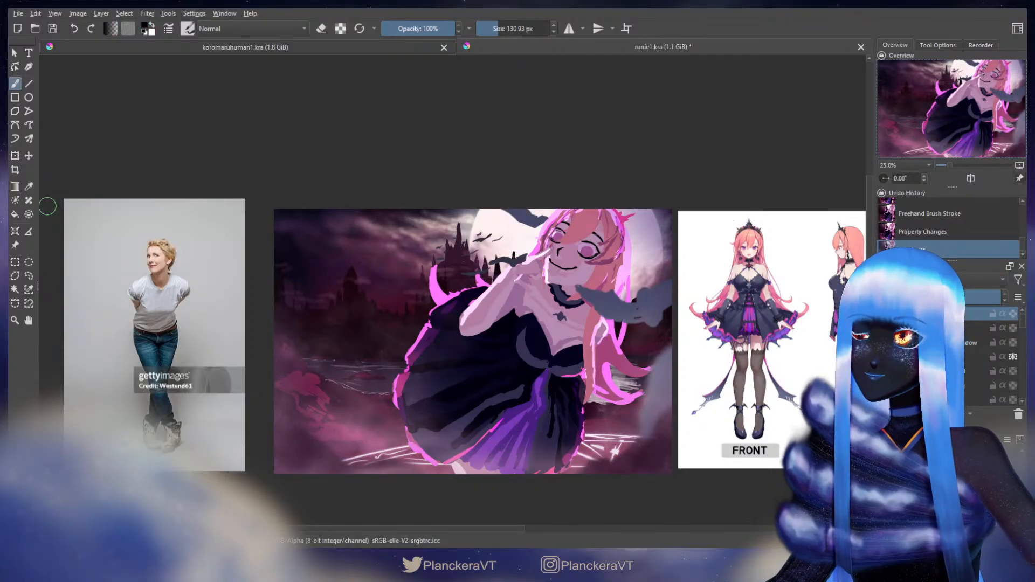
{"action": "left_click", "coordinate": [15, 214]}
{"action": "left_click", "coordinate": [377, 280]}
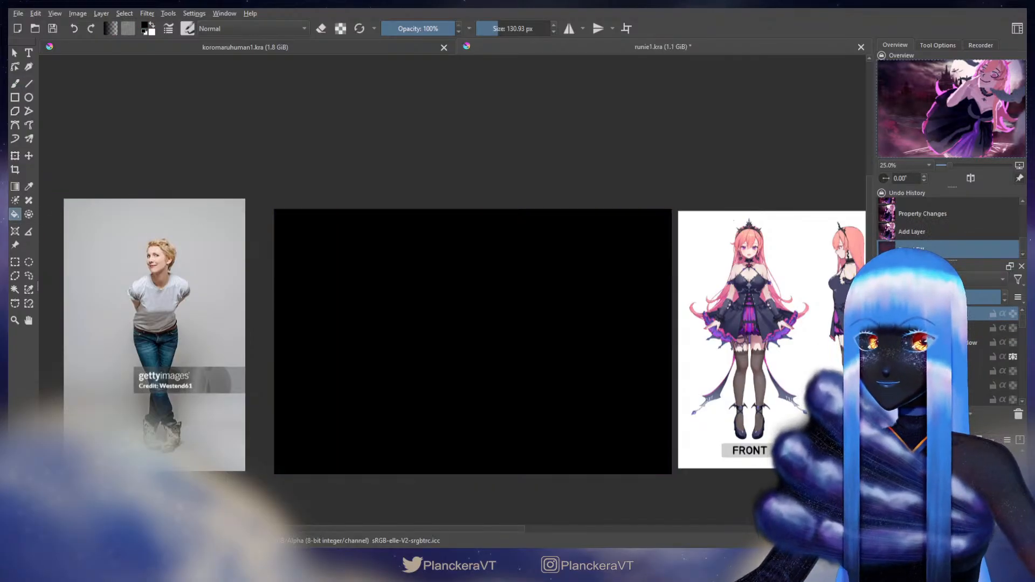
{"action": "left_click", "coordinate": [897, 205]}
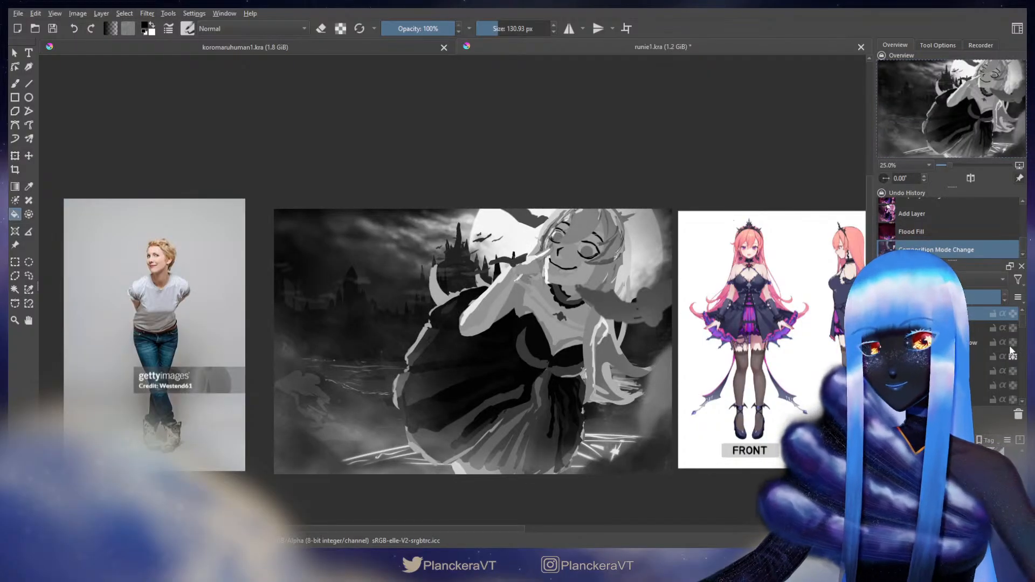
Adjust the tones of two background layers near the clouds one after the other with the HSV/HSL Adjustment filter.
{"action": "left_click_drag", "start_coordinate": [1020, 323], "coordinate": [1021, 393]}
{"action": "left_click", "coordinate": [970, 366]}
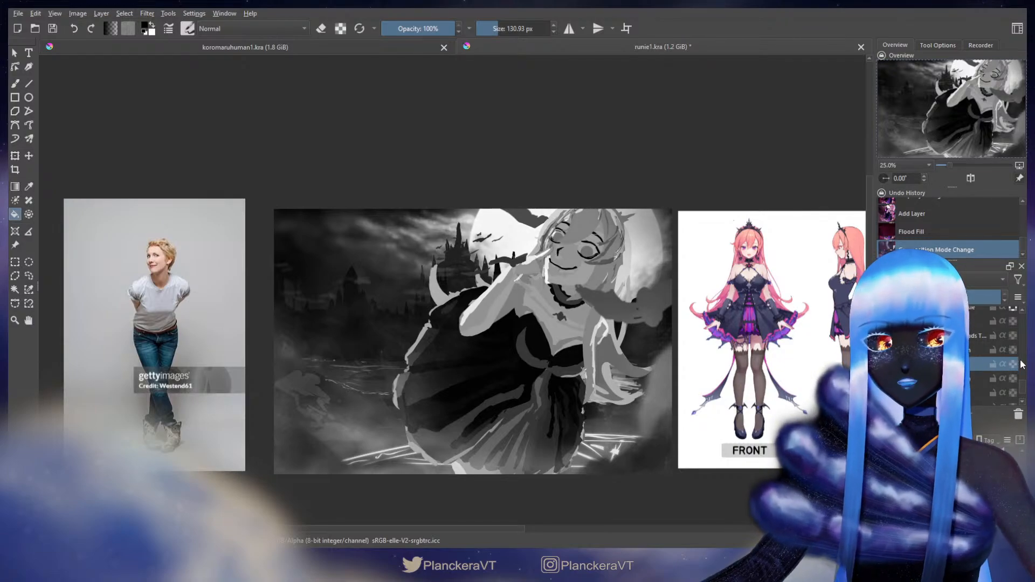
{"action": "scroll", "coordinate": [1023, 392], "scroll_direction": "down", "scroll_amount": 2}
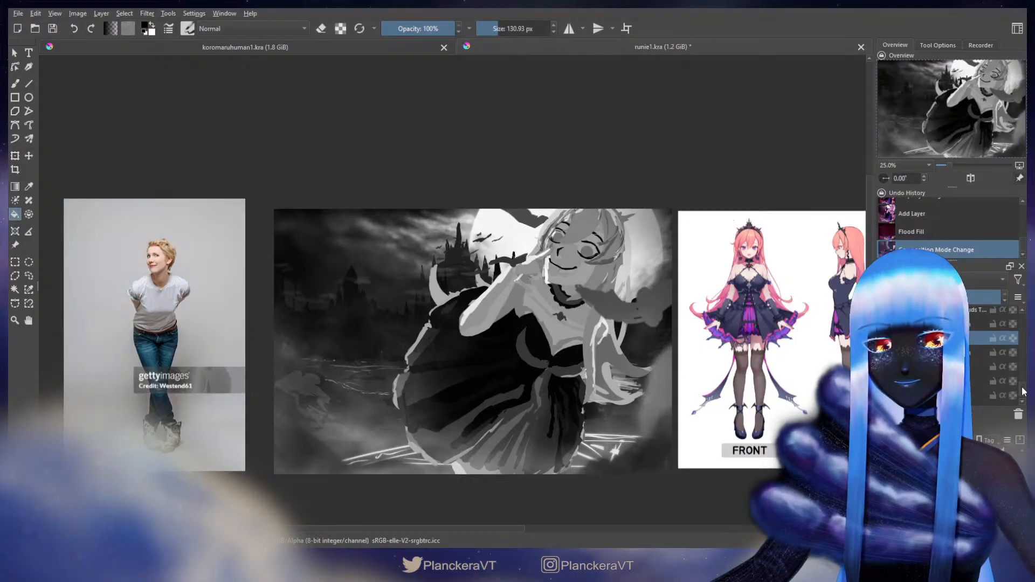
{"action": "scroll", "coordinate": [1022, 393], "scroll_direction": "down", "scroll_amount": 2}
{"action": "left_click", "coordinate": [981, 354]}
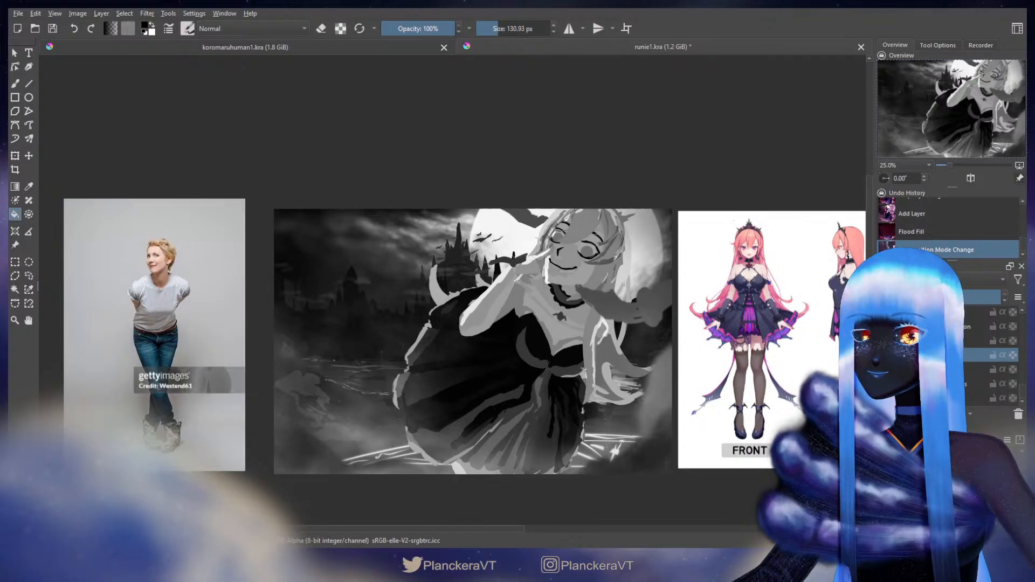
{"action": "key", "text": "Return"}
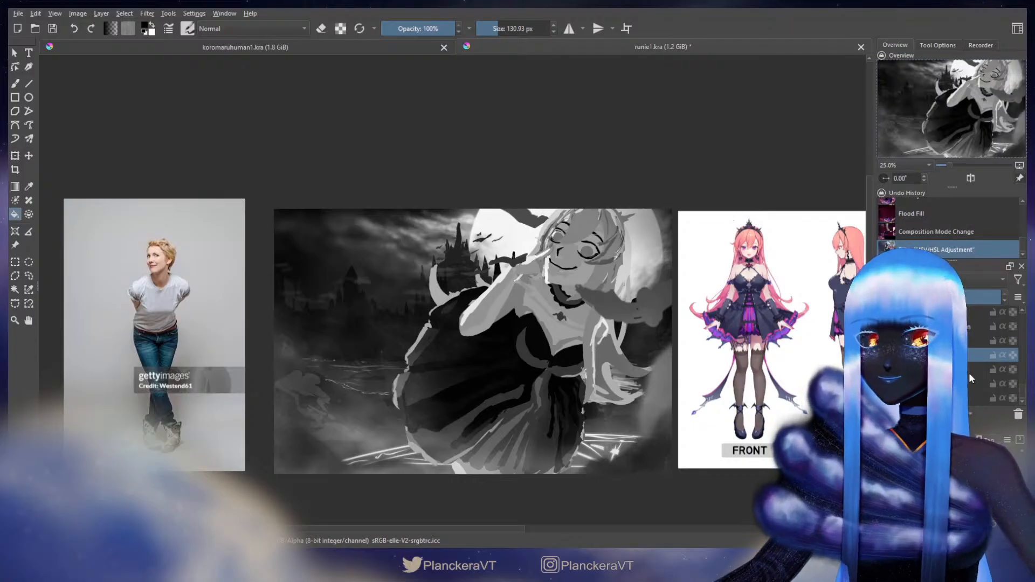
{"action": "left_click", "coordinate": [1022, 310]}
{"action": "left_click", "coordinate": [968, 326]}
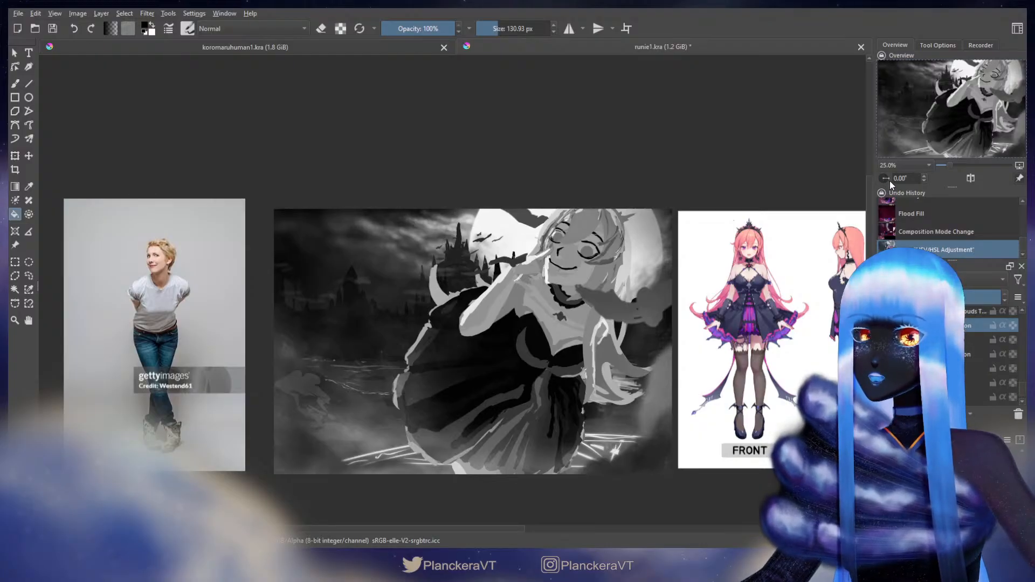
{"action": "key", "text": "ctrl+f"}
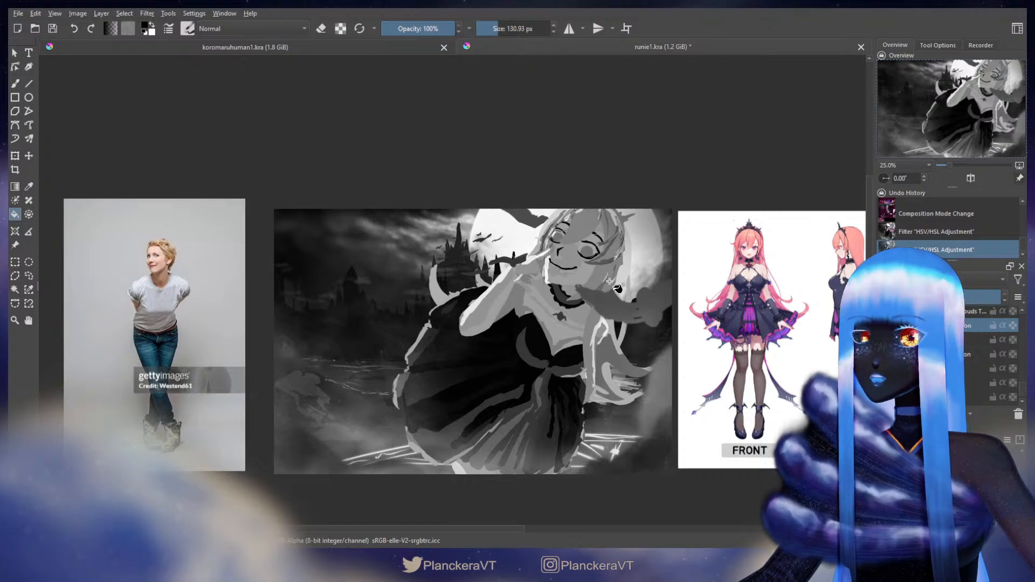
Darken the foreground branch layer in front of the moon with the HSV/HSL Adjustment filter.
{"action": "key", "text": "b"}
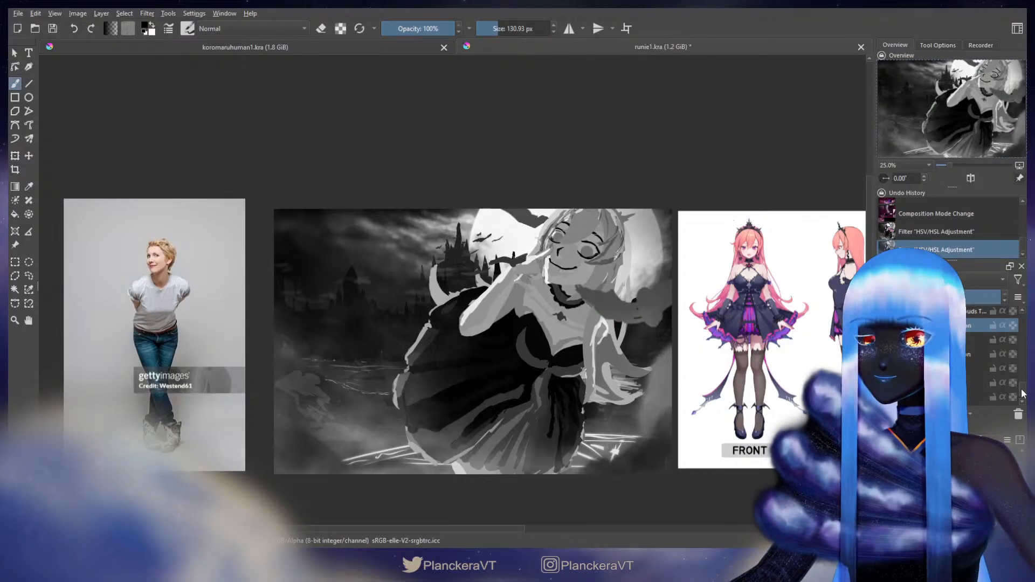
{"action": "left_click_drag", "start_coordinate": [1020, 393], "coordinate": [1010, 331]}
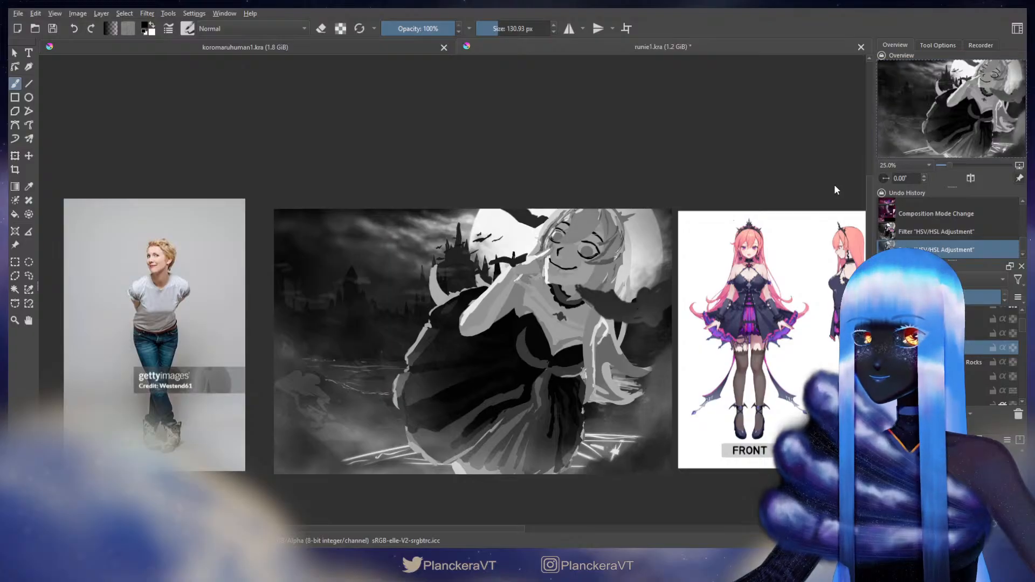
{"action": "key", "text": "ctrl+f"}
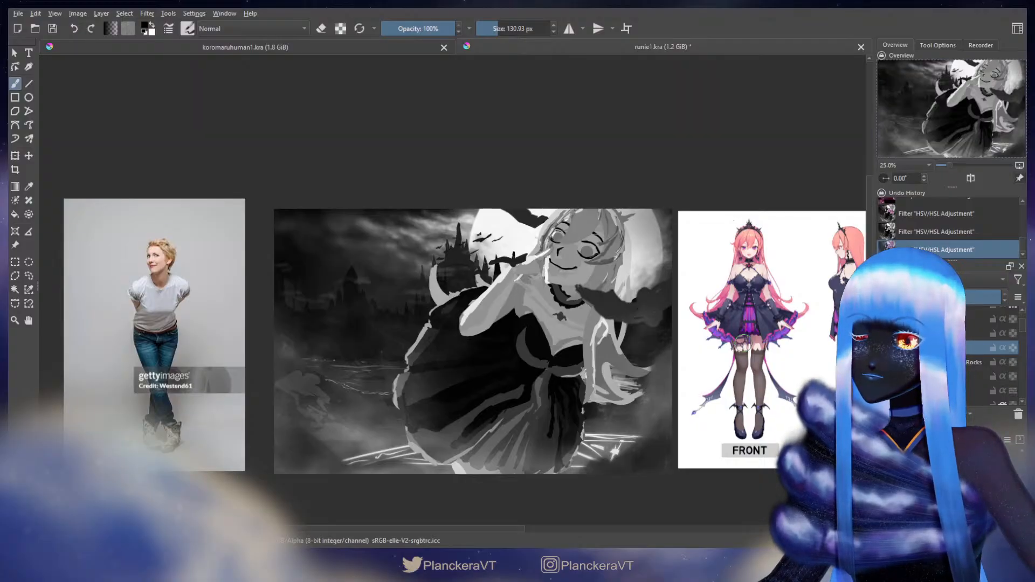
Lighten the castle layers and the layer between them one after another with the HSV/HSL Adjustment filter.
{"action": "left_click_drag", "start_coordinate": [1023, 322], "coordinate": [1025, 382]}
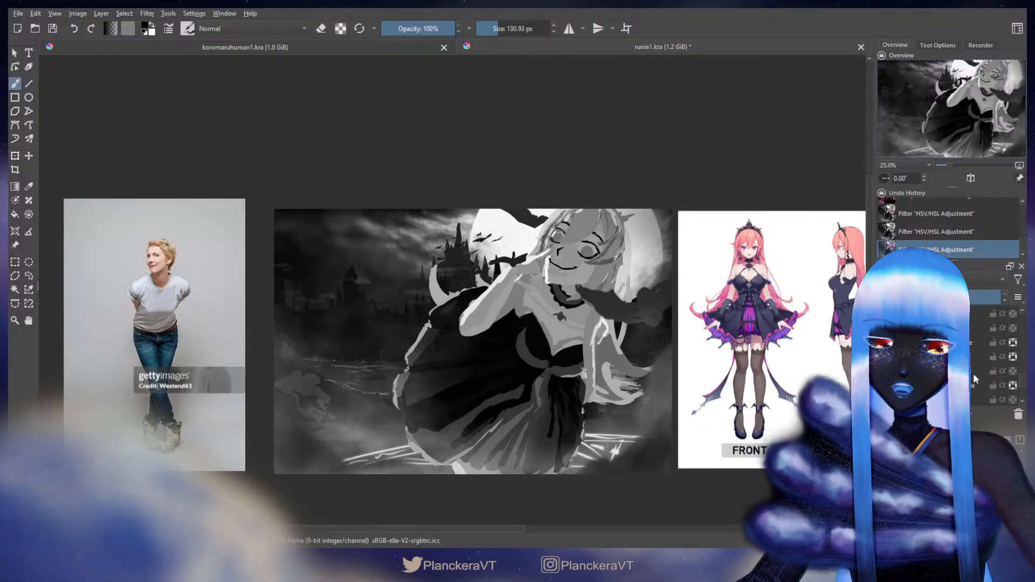
{"action": "left_click", "coordinate": [976, 384]}
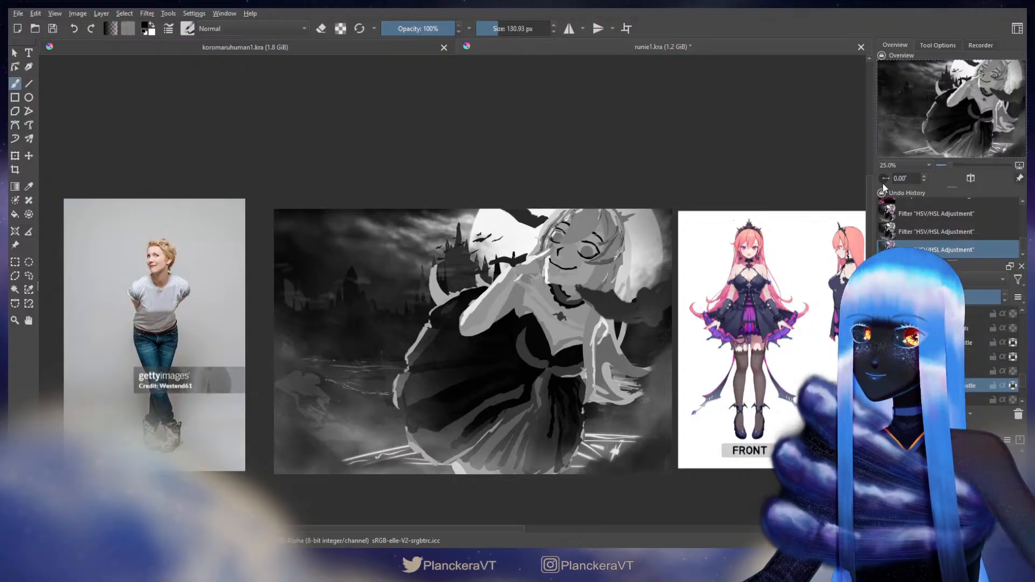
{"action": "key", "text": "ctrl+f"}
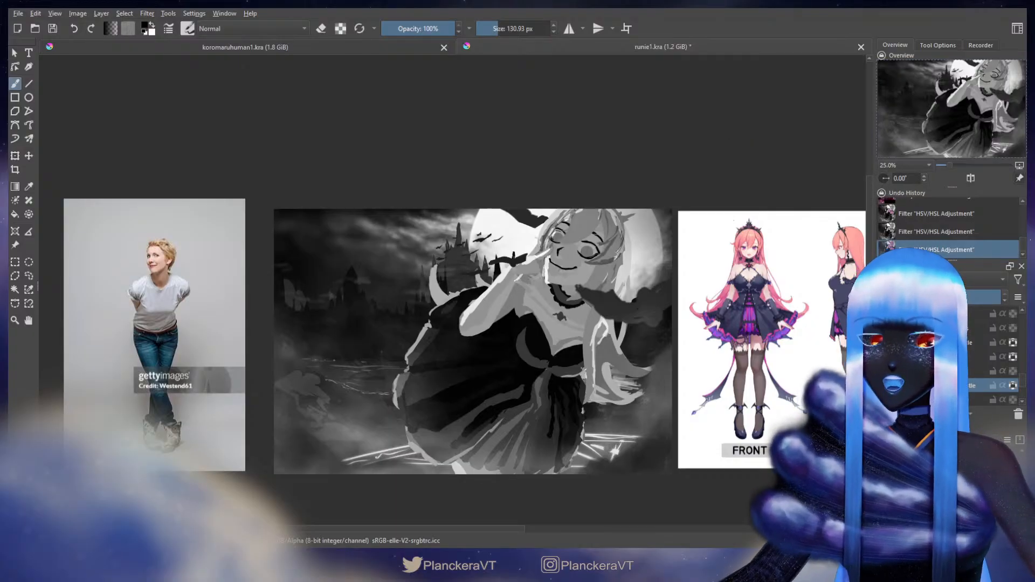
{"action": "left_click", "coordinate": [954, 370]}
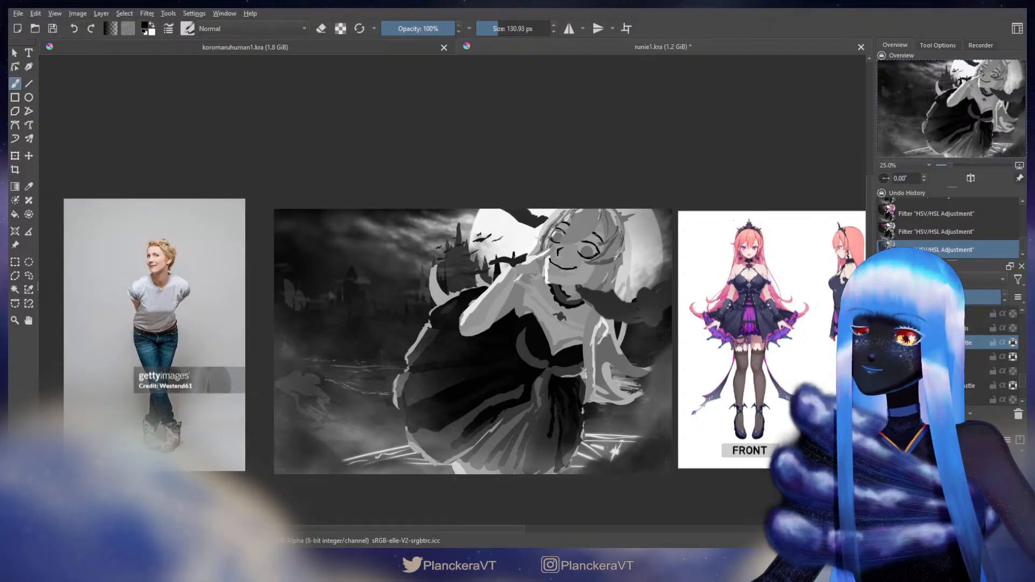
{"action": "left_click", "coordinate": [938, 371]}
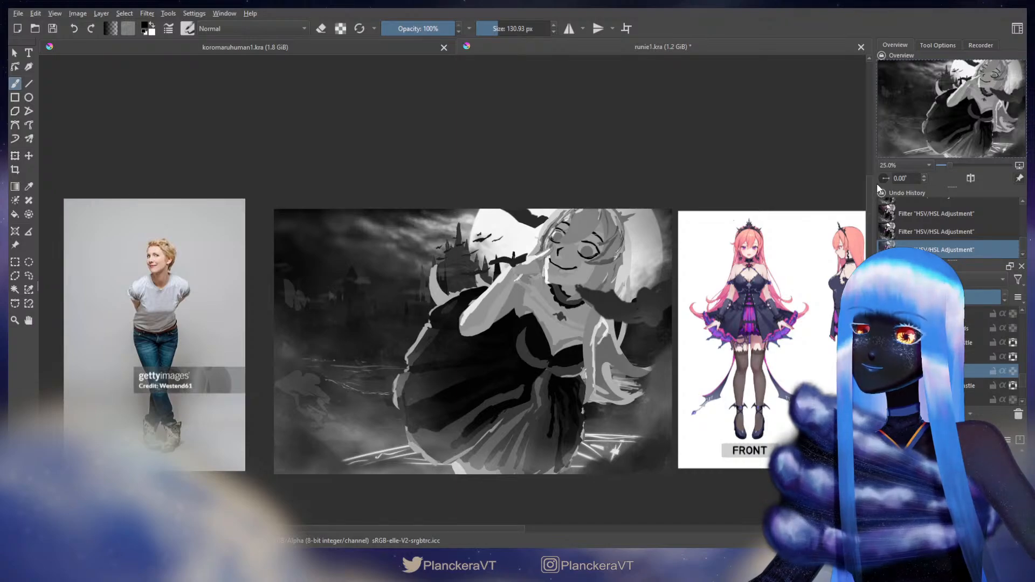
{"action": "left_click_drag", "start_coordinate": [1021, 377], "coordinate": [1025, 400]}
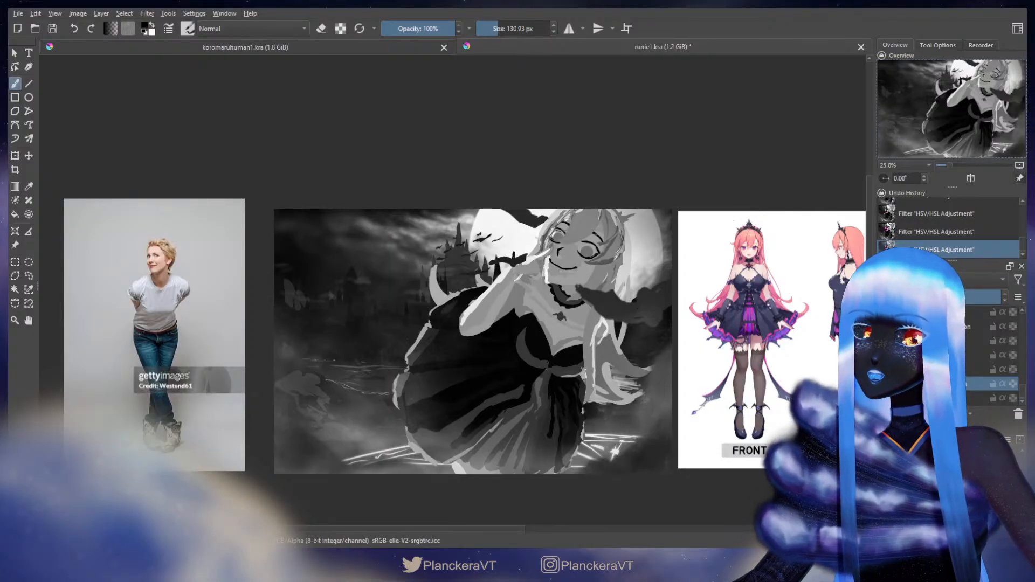
Hide the greyscale layer, sample the dark maroon from the distant background and restore the greyscale view.
{"action": "left_click_drag", "start_coordinate": [1023, 337], "coordinate": [1022, 315]}
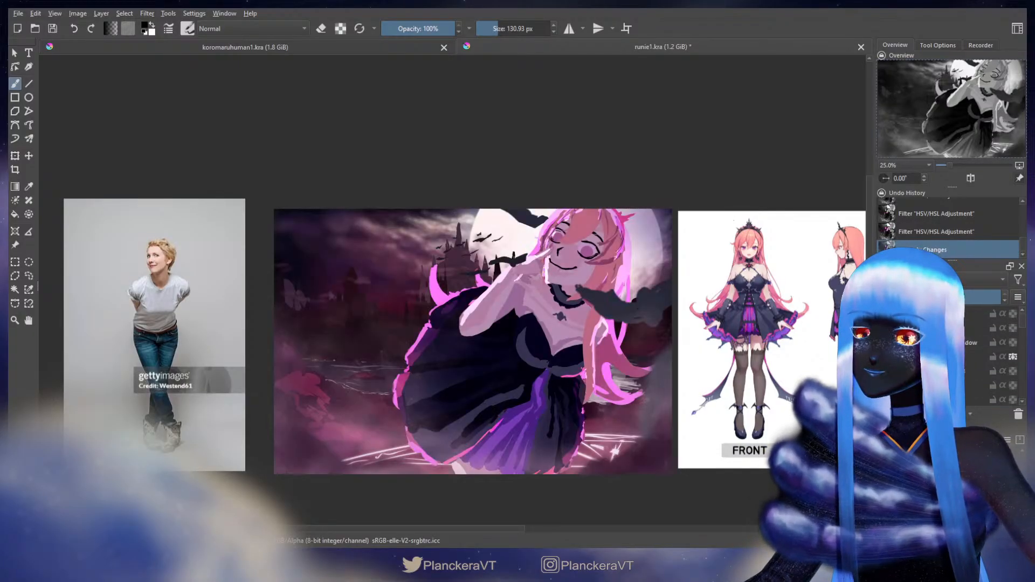
{"action": "key", "text": "ctrl"}
{"action": "left_click", "coordinate": [399, 299], "text": "ctrl"}
{"action": "key", "text": "ctrl+z"}
Brush large strokes over the distant castle ruins on the background layer, using a size up to about 482 px.
{"action": "left_click_drag", "start_coordinate": [1021, 324], "coordinate": [1021, 401]}
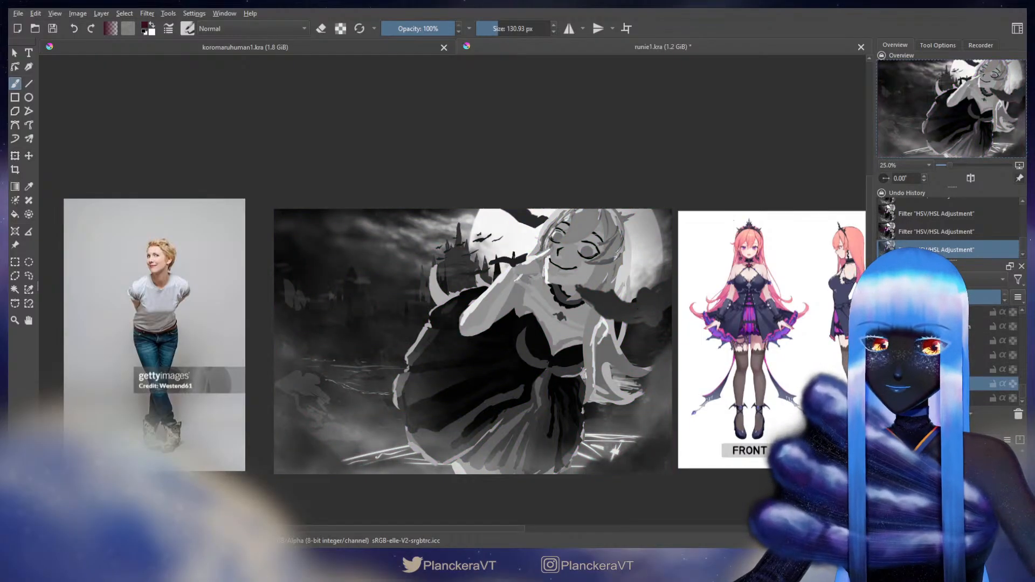
{"action": "key", "text": "e"}
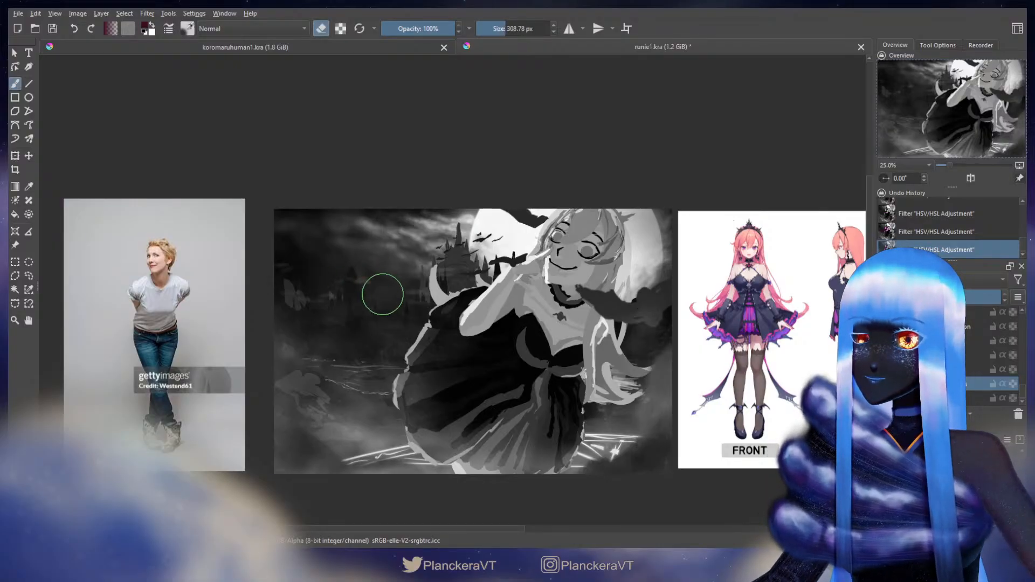
{"action": "mouse_move", "coordinate": [344, 280]}
{"action": "left_mouse_down"}
{"action": "mouse_move", "coordinate": [346, 213]}
{"action": "mouse_move", "coordinate": [347, 252]}
{"action": "mouse_move", "coordinate": [371, 289]}
{"action": "mouse_move", "coordinate": [349, 281]}
{"action": "mouse_move", "coordinate": [399, 299]}
{"action": "mouse_move", "coordinate": [439, 277]}
{"action": "mouse_move", "coordinate": [371, 303]}
{"action": "mouse_move", "coordinate": [327, 286]}
{"action": "mouse_move", "coordinate": [412, 298]}
{"action": "left_mouse_up"}
{"action": "key", "text": "ctrl+z"}
{"action": "left_click", "coordinate": [372, 289]}
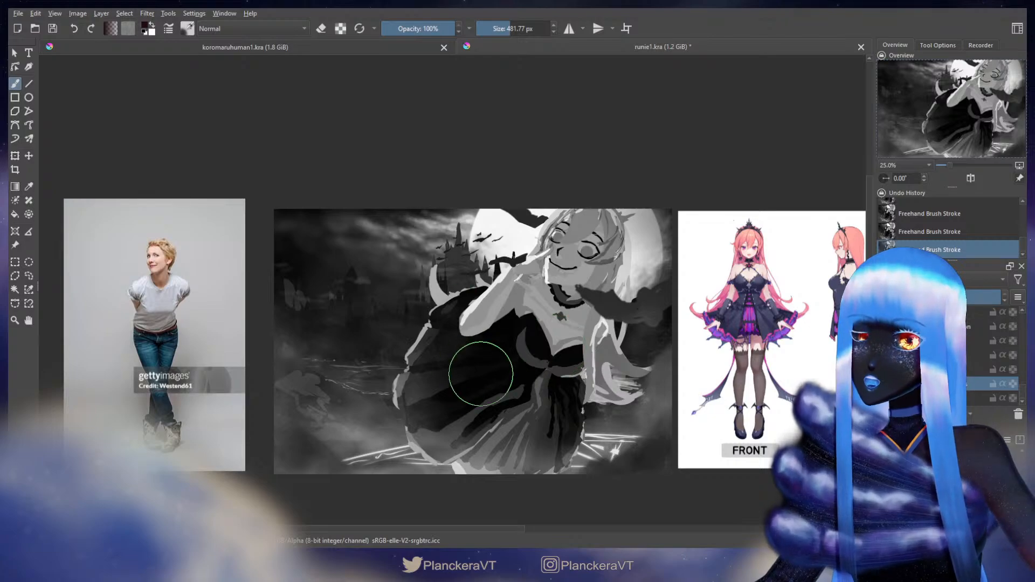
{"action": "left_click", "coordinate": [941, 467]}
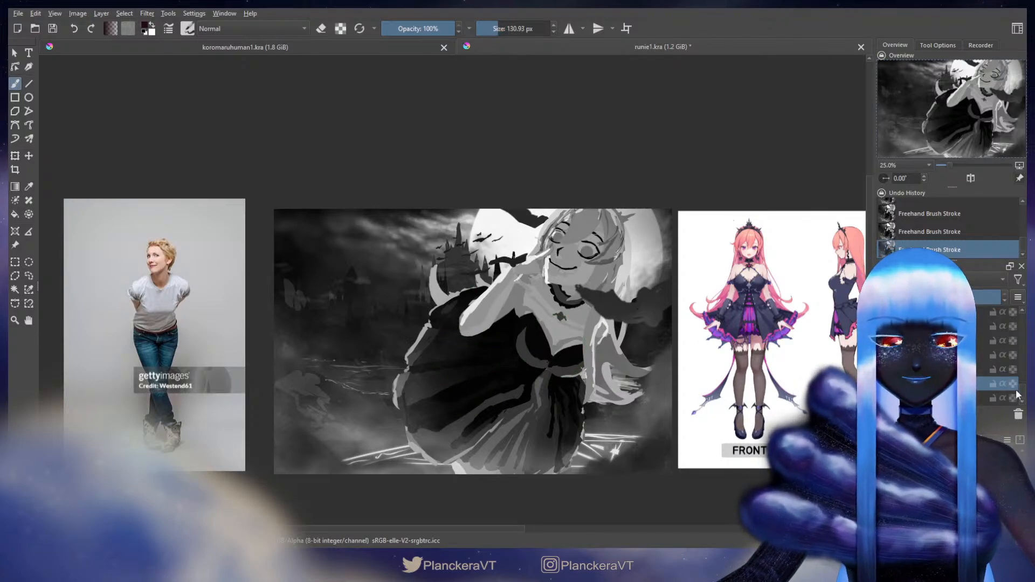
Select the character's shading layer and hide the greyscale layer to view the painting in colour.
{"action": "left_click_drag", "start_coordinate": [1024, 396], "coordinate": [1024, 335]}
{"action": "left_click", "coordinate": [970, 345]}
{"action": "key", "text": "e"}
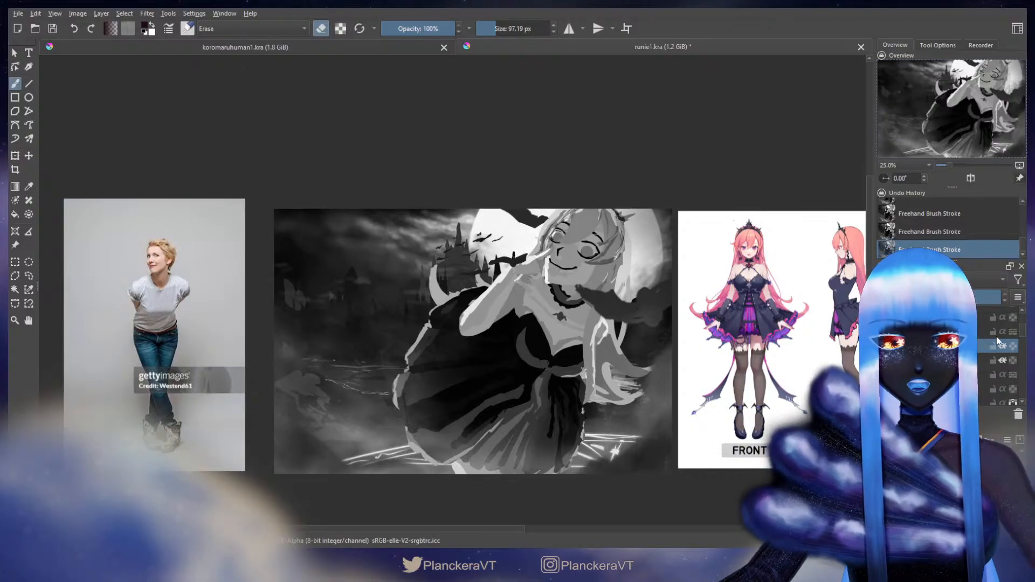
{"action": "left_click_drag", "start_coordinate": [1020, 330], "coordinate": [998, 280]}
{"action": "left_click", "coordinate": [884, 314]}
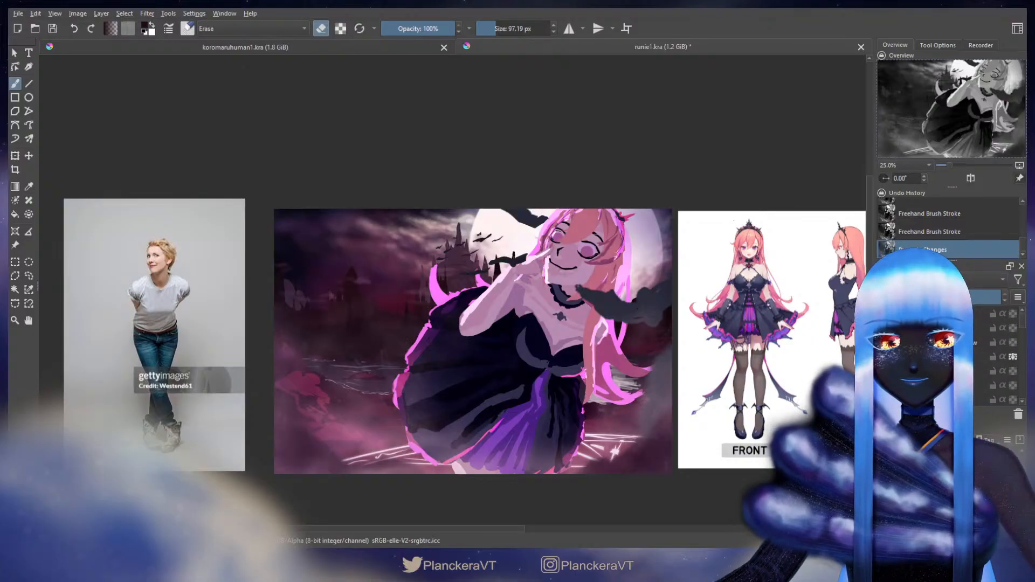
Hide the pink light and purple shading layers over the character, select a character layer below them and return to the brush.
{"action": "left_click_drag", "start_coordinate": [1021, 328], "coordinate": [1021, 336]}
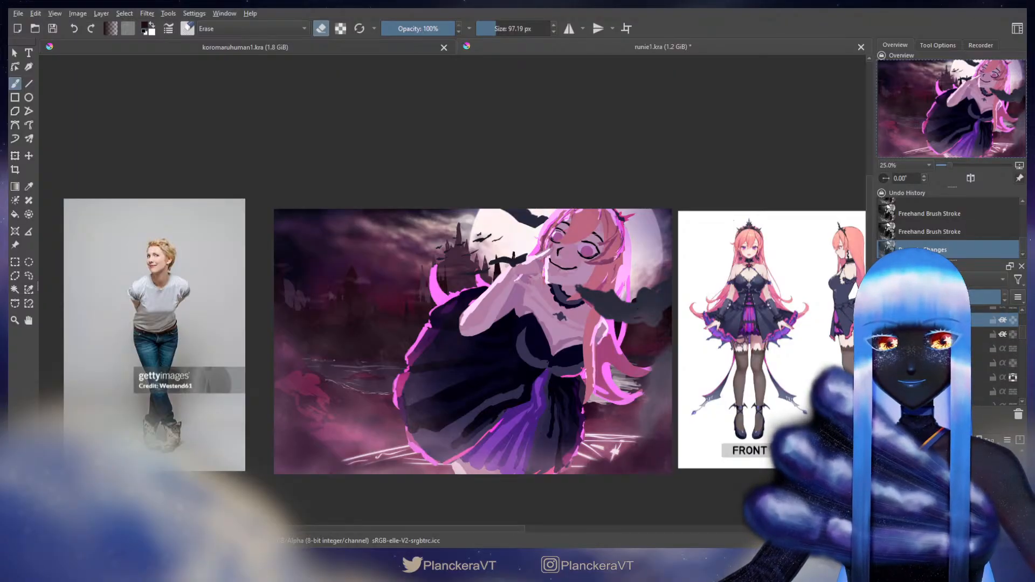
{"action": "left_click", "coordinate": [884, 334]}
{"action": "left_click", "coordinate": [884, 319]}
{"action": "left_click_drag", "start_coordinate": [1020, 334], "coordinate": [1022, 350]}
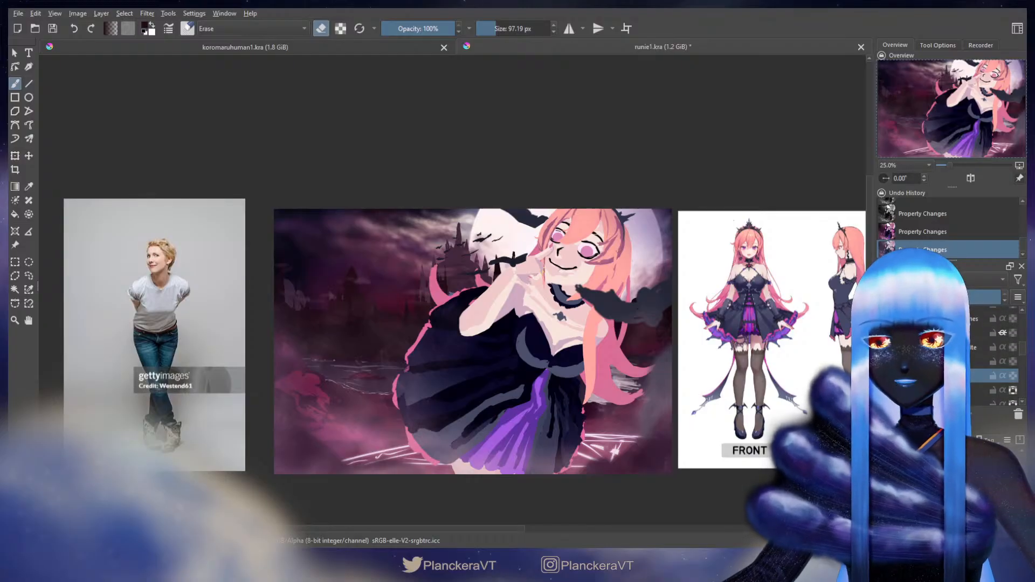
{"action": "key", "text": "e"}
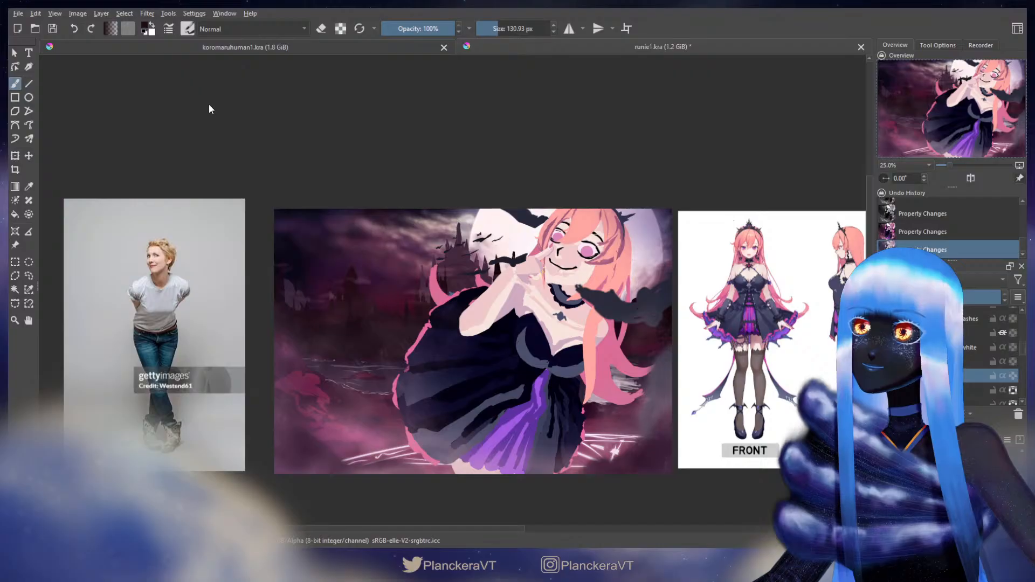
Try to shade the character's face in Multiply mode with the sampled pale skin tone, using a brush up to about 150 px.
{"action": "key", "text": "alt+shift+m"}
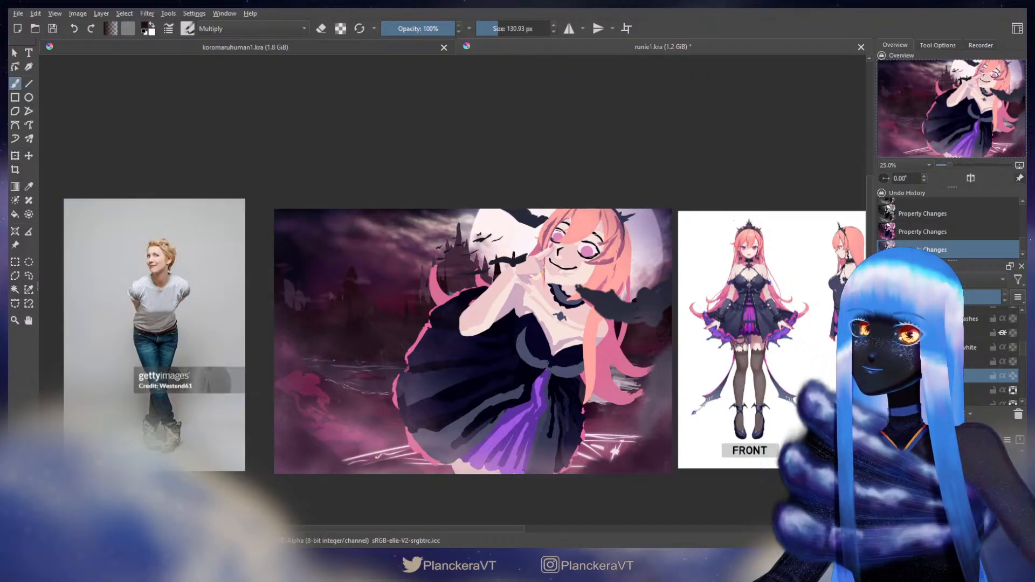
{"action": "left_click", "coordinate": [574, 256], "text": "ctrl"}
{"action": "left_click", "coordinate": [571, 257]}
{"action": "left_click", "coordinate": [568, 258]}
{"action": "key", "text": "ctrl+z"}
{"action": "key", "text": "ctrl+z"}
{"action": "key", "text": "bracketright"}
{"action": "left_click", "coordinate": [568, 259]}
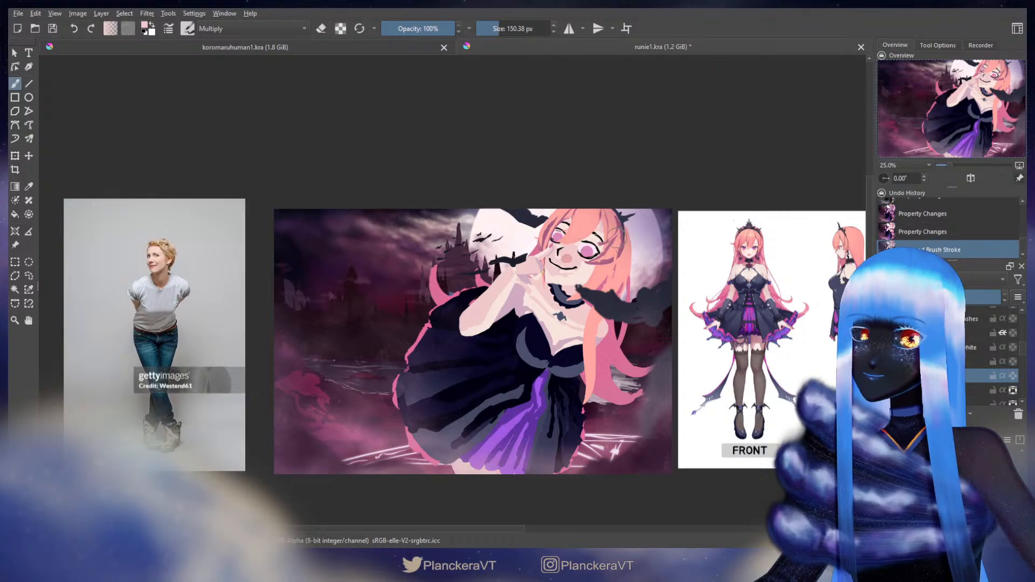
{"action": "key", "text": "ctrl+z"}
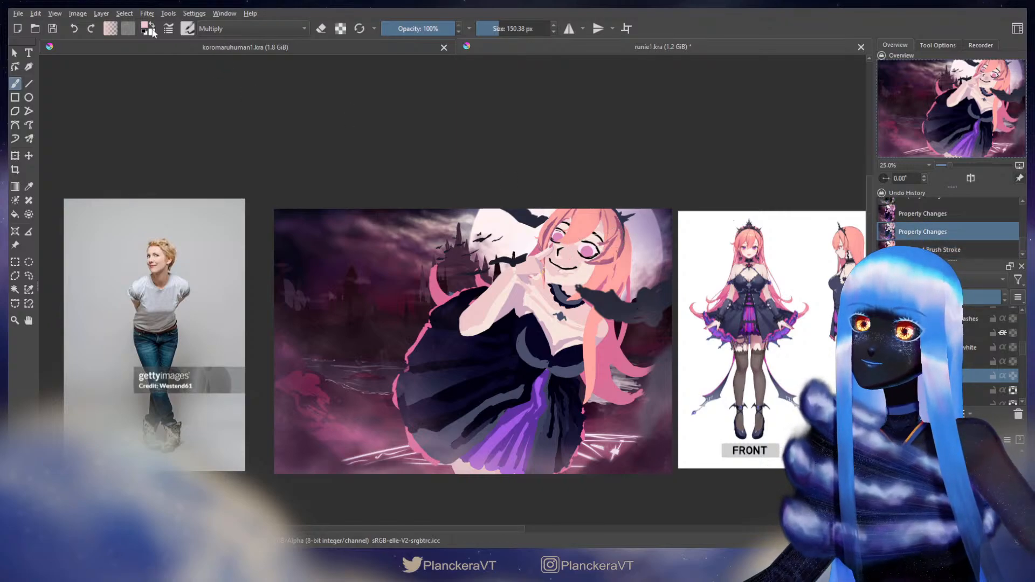
Try a pale lavender Multiply shadow over the nose and cheek with a brush of about 130 px.
{"action": "left_click", "coordinate": [144, 31]}
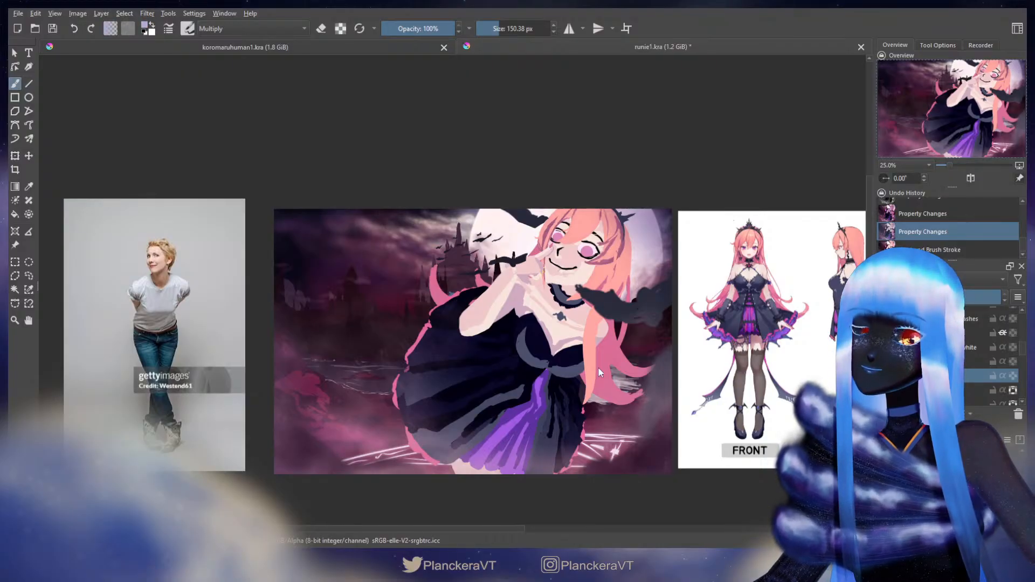
{"action": "mouse_move", "coordinate": [560, 256]}
{"action": "left_mouse_down"}
{"action": "mouse_move", "coordinate": [580, 256]}
{"action": "mouse_move", "coordinate": [569, 258]}
{"action": "left_mouse_up"}
{"action": "key", "text": "ctrl+z"}
{"action": "key", "text": "ctrl+z"}
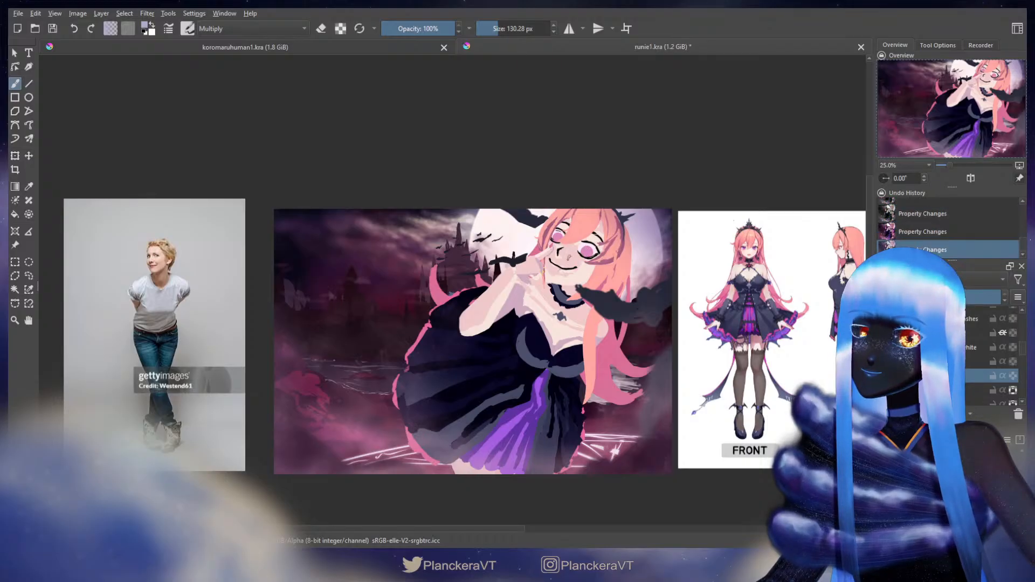
{"action": "key", "text": "ctrl+z"}
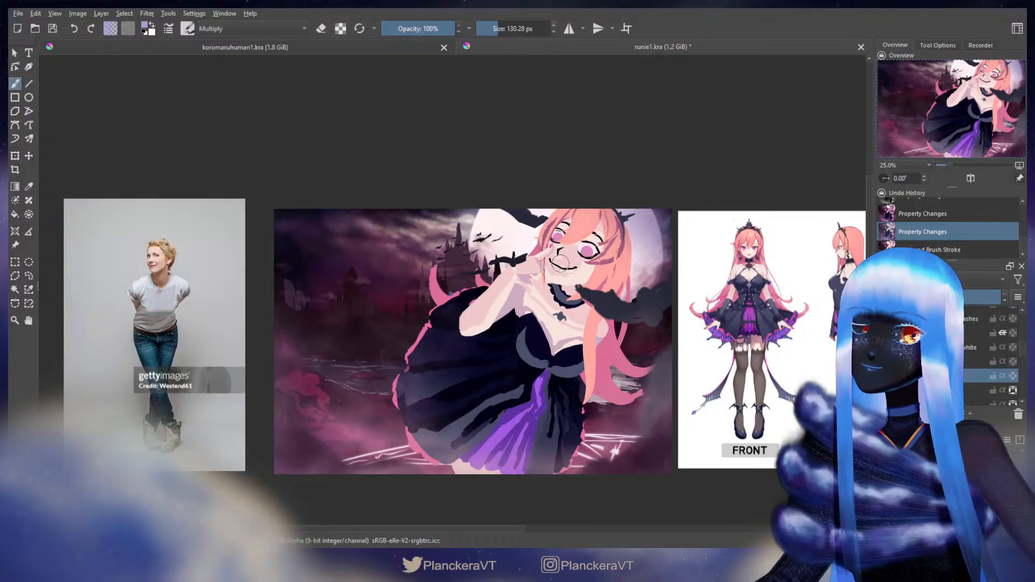
{"action": "left_click_drag", "start_coordinate": [556, 263], "coordinate": [569, 261]}
{"action": "key", "text": "ctrl+z"}
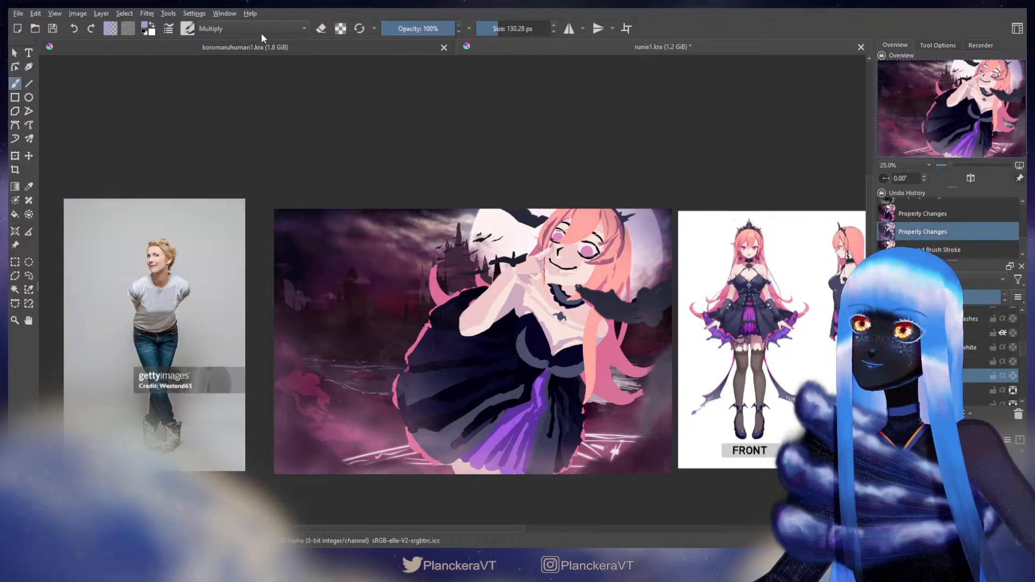
Try to shade the nose area in Soft Light (SVG) mode with the dark navy sampled from the dress.
{"action": "key", "text": "alt+shift+f"}
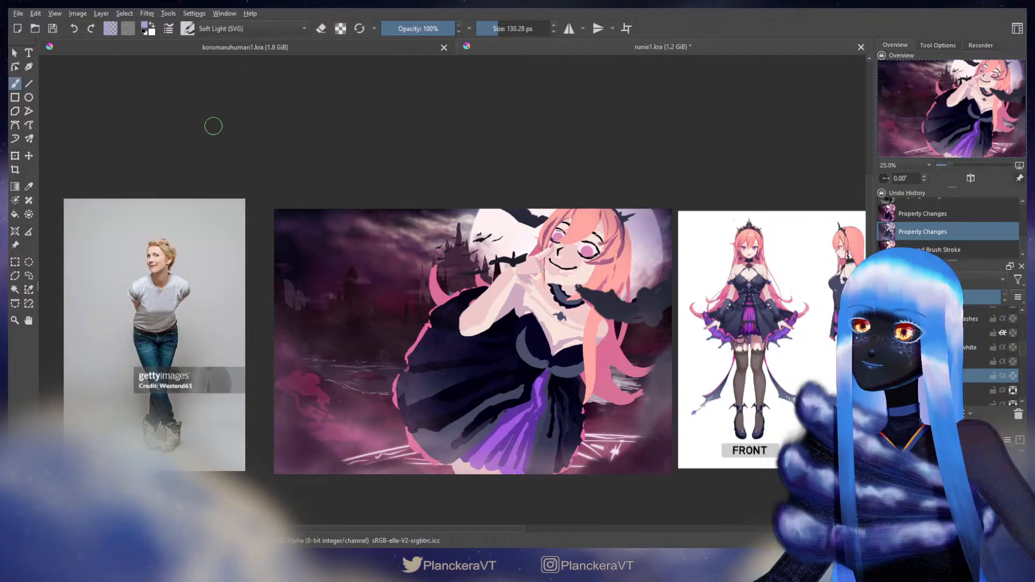
{"action": "left_click", "coordinate": [559, 367], "text": "ctrl"}
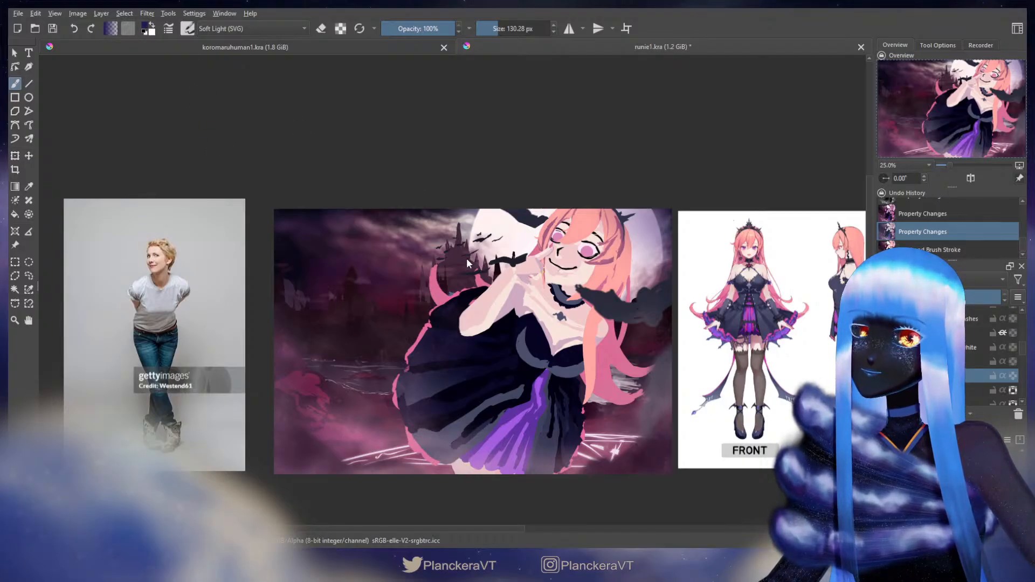
{"action": "left_click", "coordinate": [568, 257]}
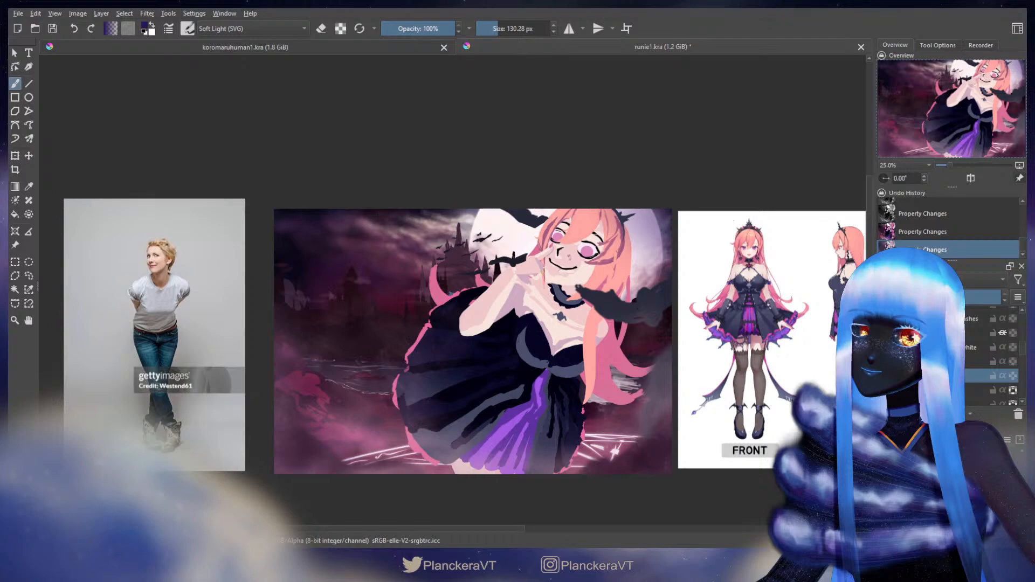
{"action": "left_click", "coordinate": [569, 257]}
{"action": "key", "text": "ctrl+z"}
{"action": "left_click", "coordinate": [568, 257], "text": "ctrl"}
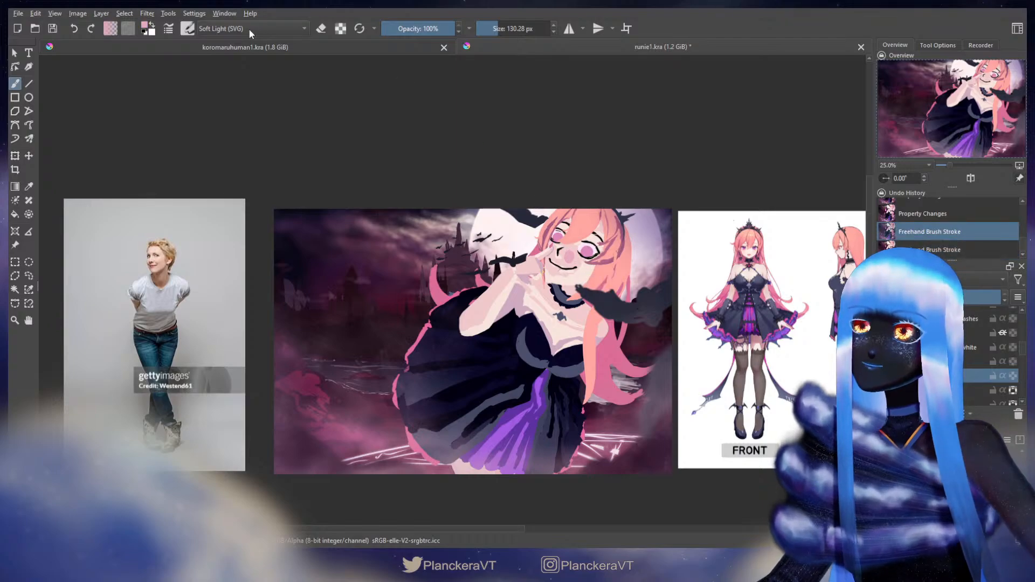
{"action": "key", "text": "ctrl+z"}
Paint pink shading across the nose and cheeks in Normal mode with a brush of about 145 px.
{"action": "key", "text": "slash"}
{"action": "left_click_drag", "start_coordinate": [568, 257], "coordinate": [567, 244]}
{"action": "left_click", "coordinate": [570, 249]}
{"action": "left_click", "coordinate": [591, 232]}
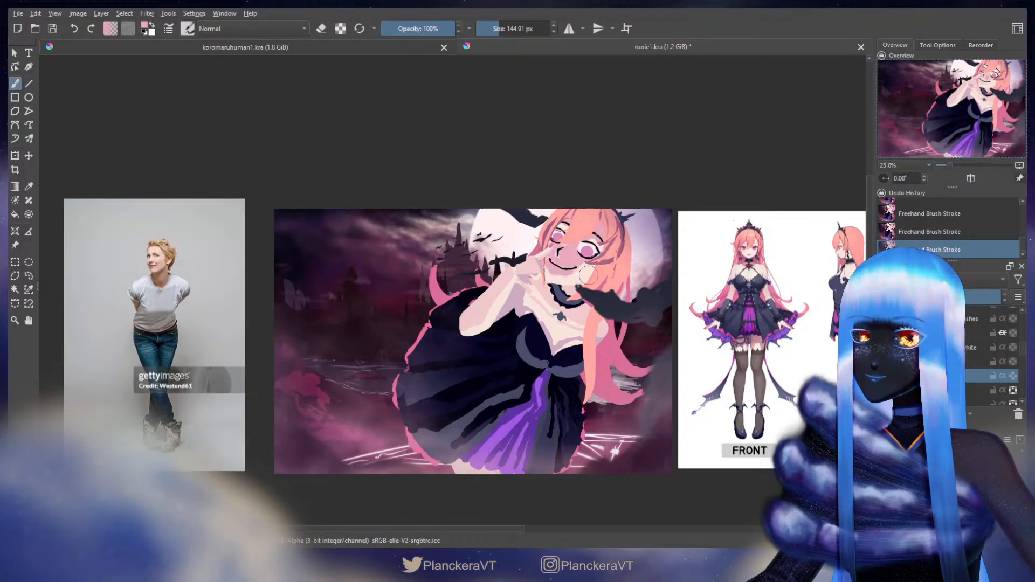
Lock the layer's transparency and continue the face shading with sampled skin and pink tones.
{"action": "left_click", "coordinate": [1013, 376]}
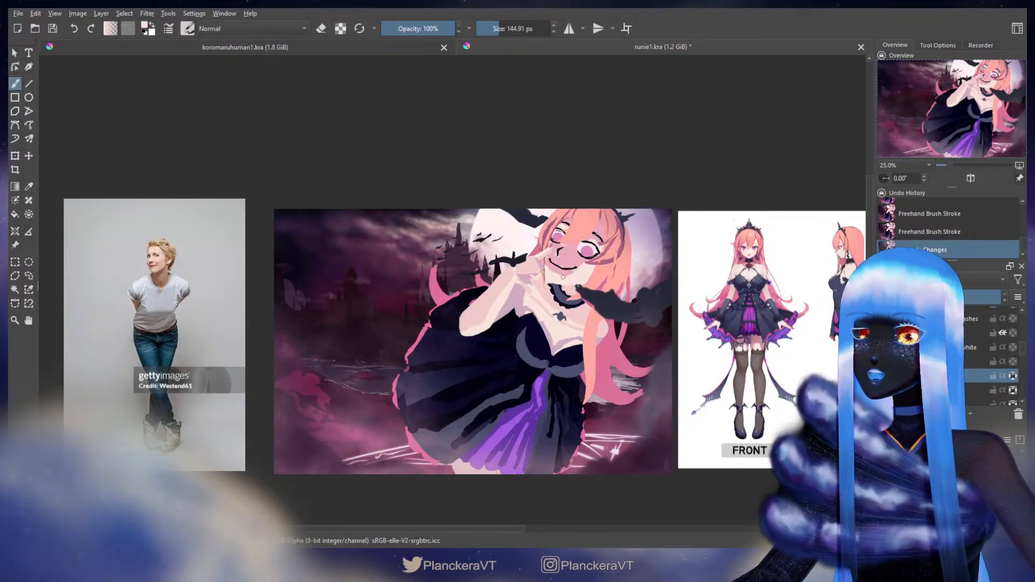
{"action": "left_click", "coordinate": [570, 253]}
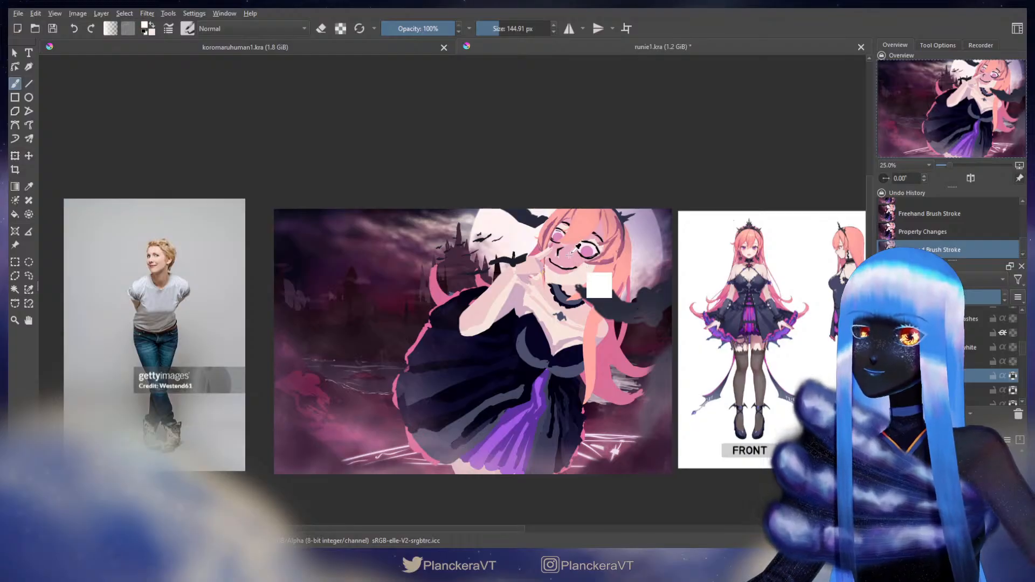
{"action": "left_click", "coordinate": [578, 264]}
{"action": "left_click", "coordinate": [578, 265]}
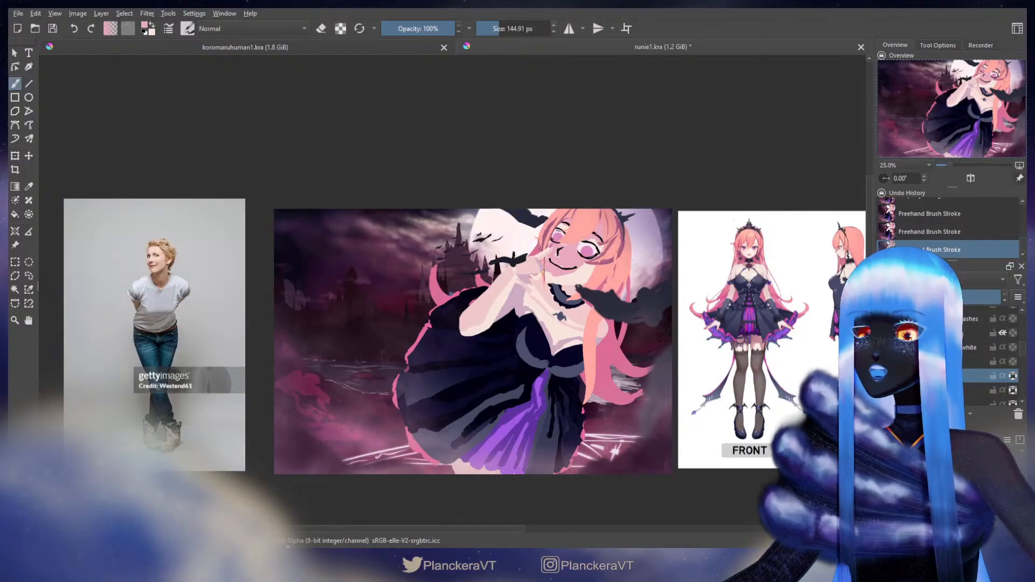
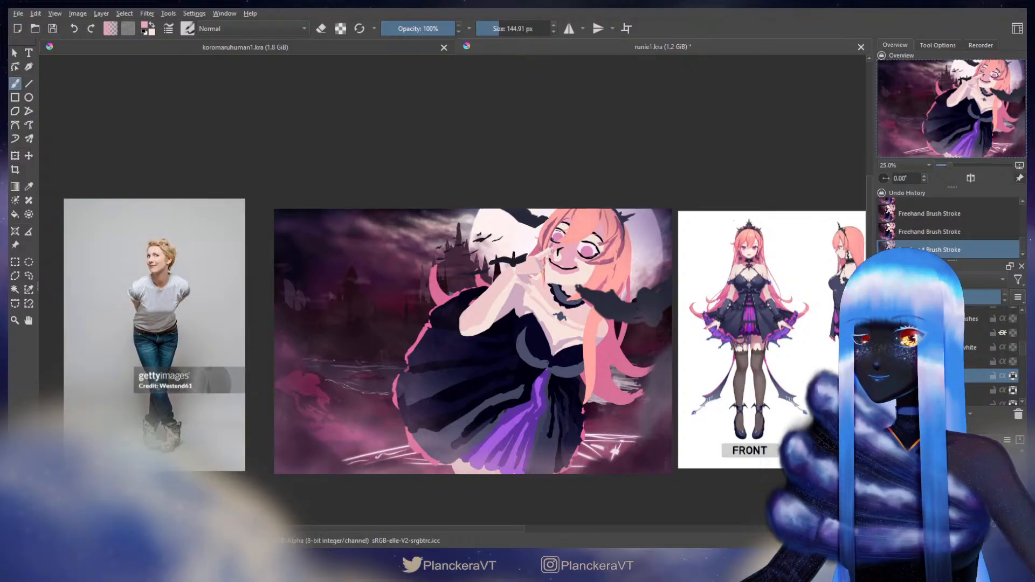
Refine the shadow shapes around the mouth, cheeks and chin by alternating between the pale skin and pink shading colours.
{"action": "key", "text": "x"}
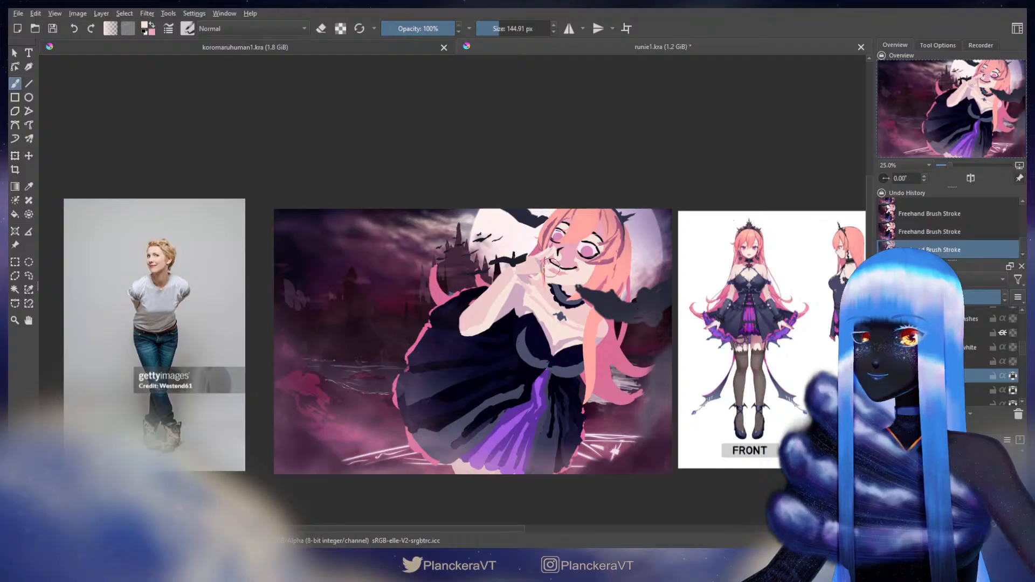
{"action": "key", "text": "x"}
{"action": "key", "text": "x"}
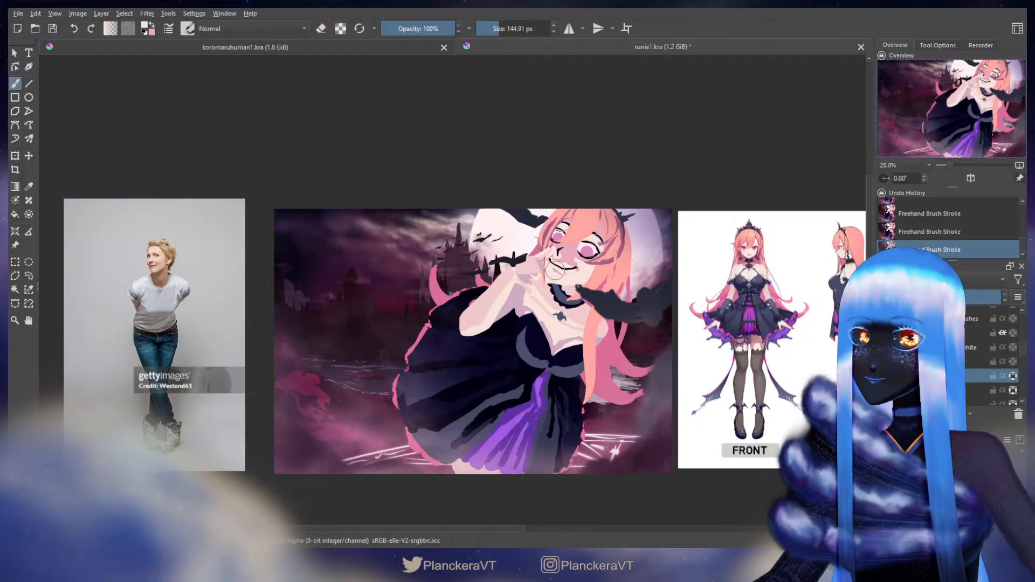
{"action": "key", "text": "x"}
{"action": "left_click_drag", "start_coordinate": [554, 271], "coordinate": [552, 271]}
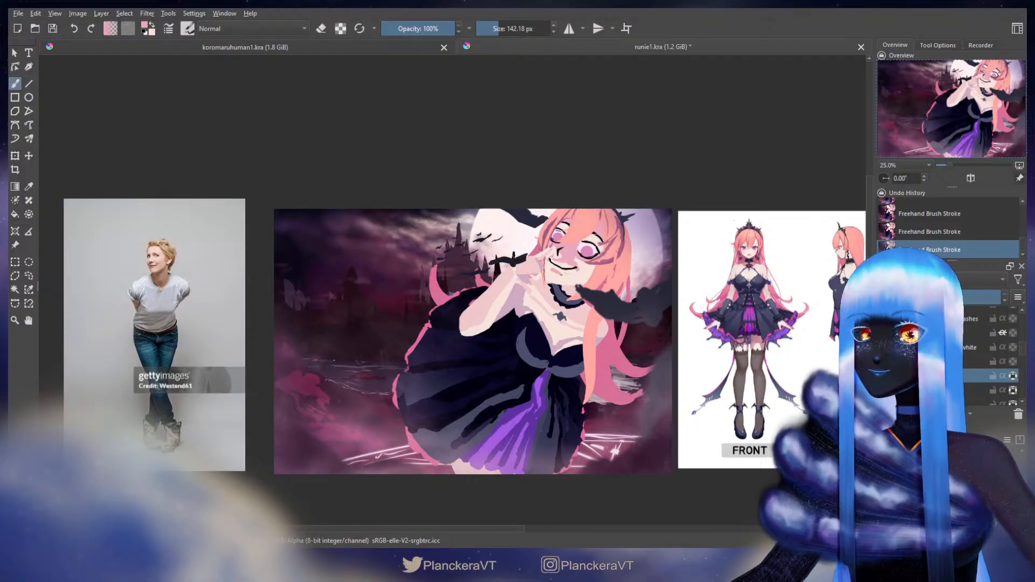
{"action": "key", "text": "x"}
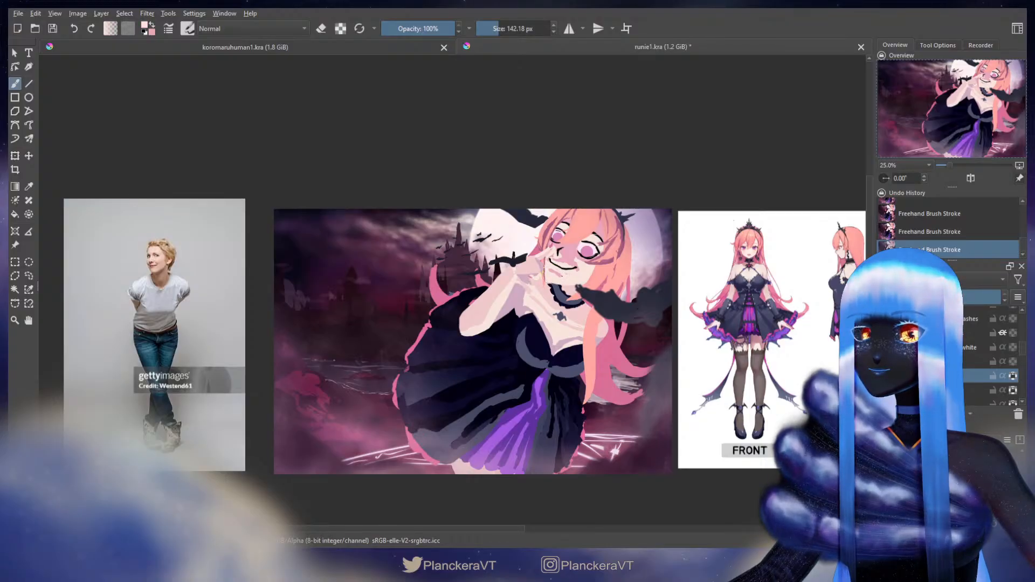
{"action": "key", "text": "x"}
{"action": "key", "text": "x"}
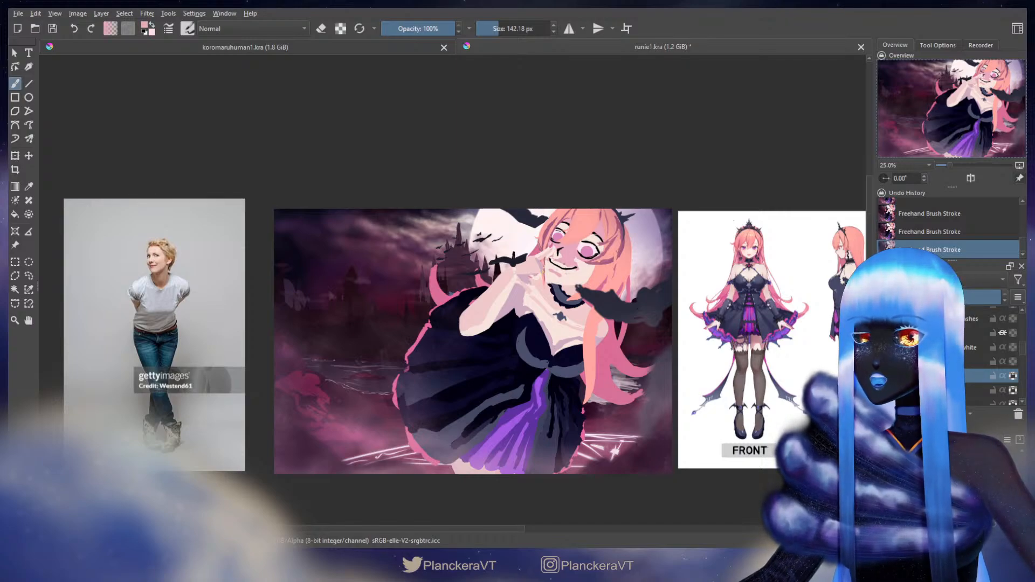
{"action": "left_click", "coordinate": [557, 258], "text": "ctrl"}
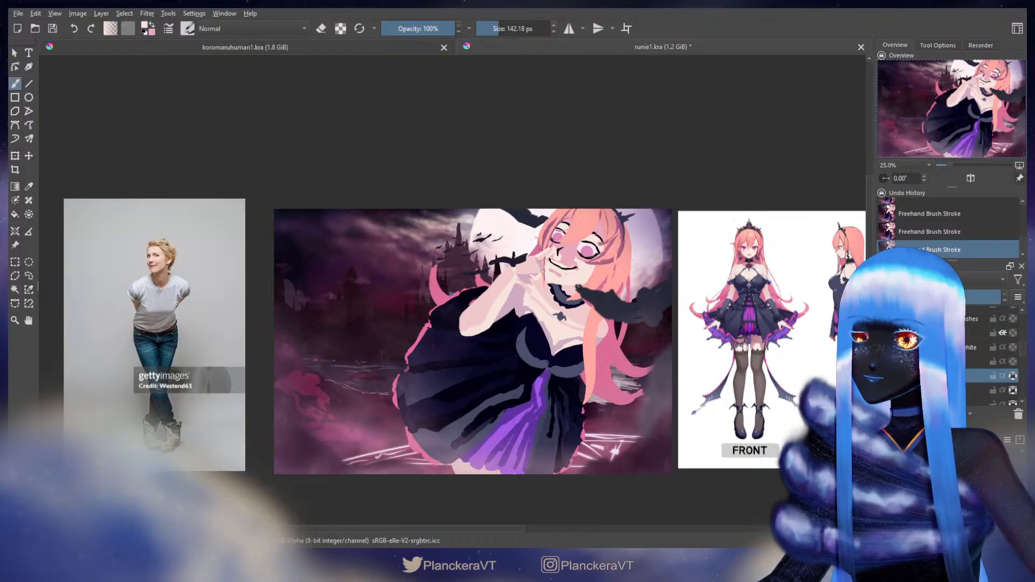
{"action": "key", "text": "ctrl+z"}
{"action": "key", "text": "ctrl+shift+z"}
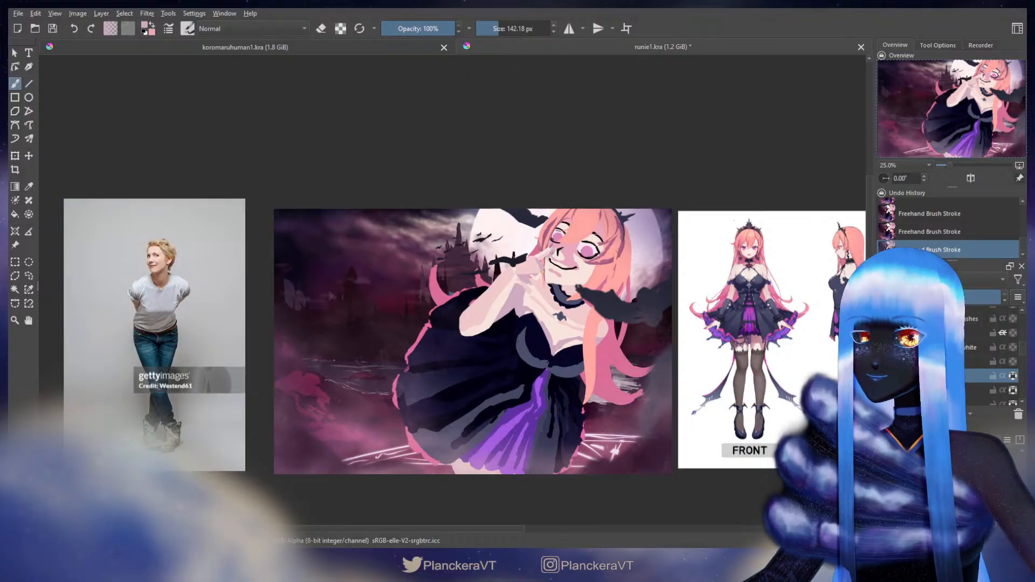
Examine the painting's values with the greyscale layer shown, and return to the colour view.
{"action": "left_click_drag", "start_coordinate": [1022, 348], "coordinate": [1022, 318]}
{"action": "left_click", "coordinate": [884, 313]}
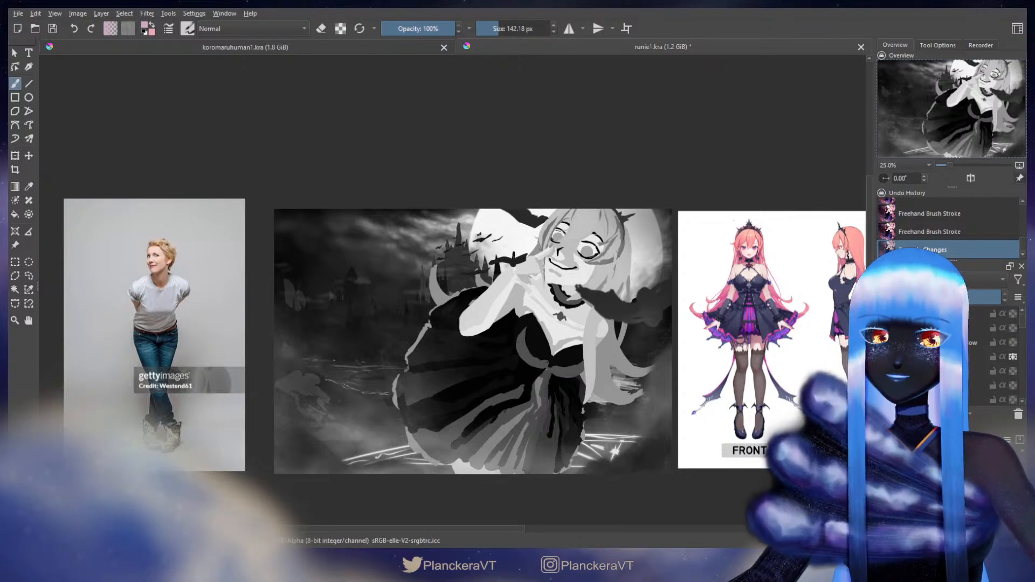
{"action": "left_click", "coordinate": [882, 313]}
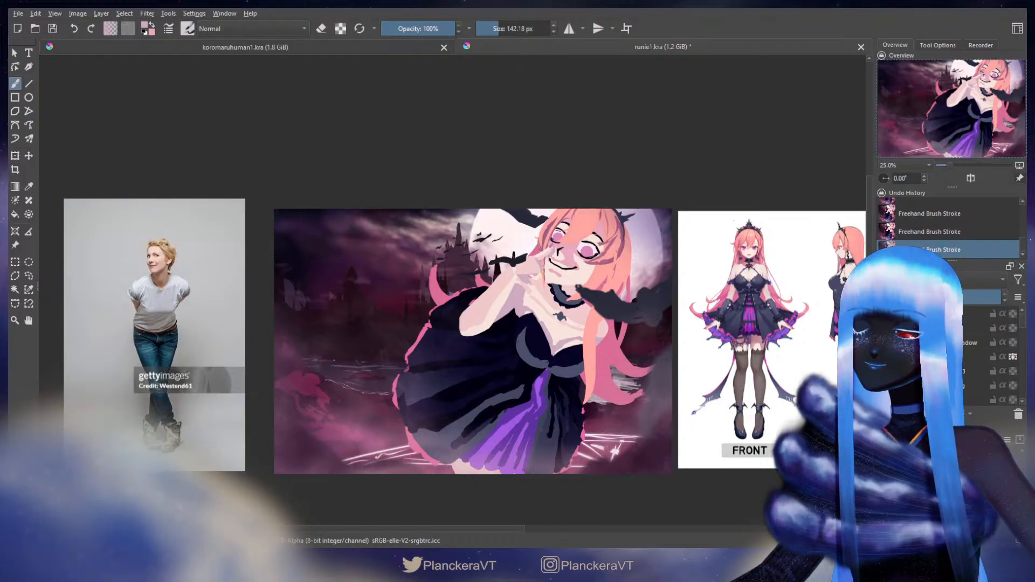
{"action": "left_click_drag", "start_coordinate": [1022, 320], "coordinate": [1023, 357]}
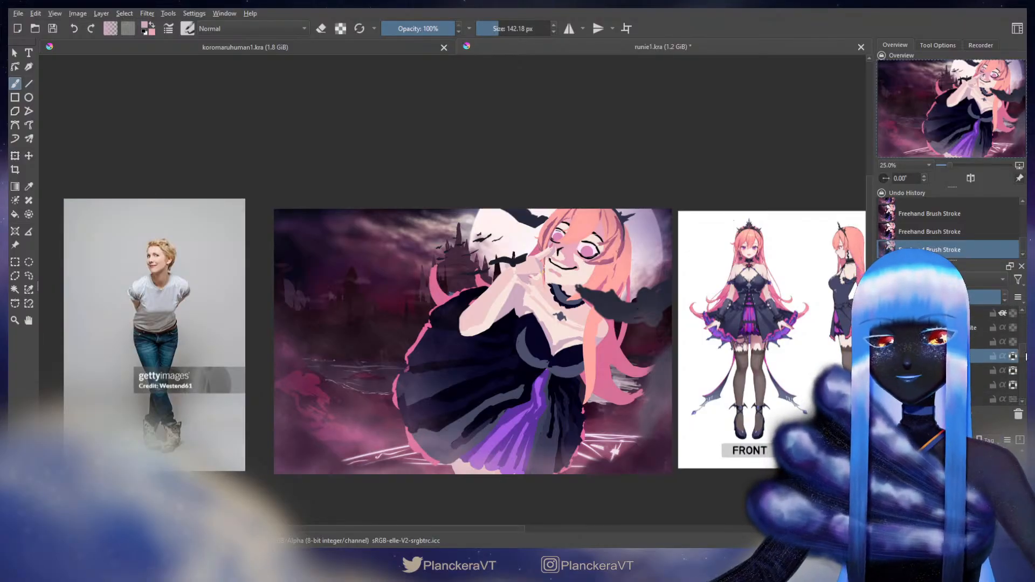
Try light skin-tone strokes on the cheek and chin in Soft Light (SVG) and Overlay modes.
{"action": "key", "text": "alt+shift+f"}
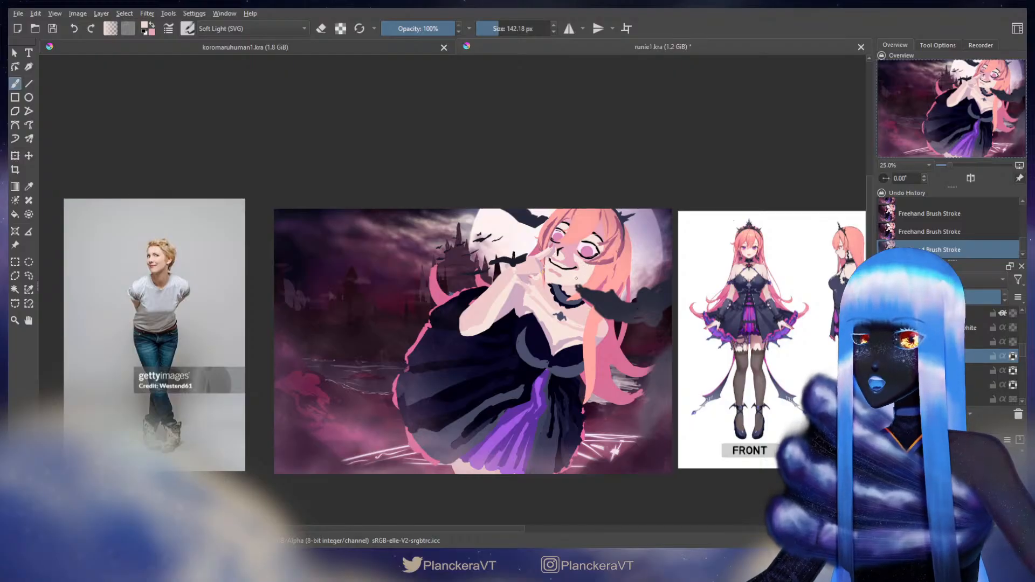
{"action": "left_click", "coordinate": [579, 276], "text": "ctrl"}
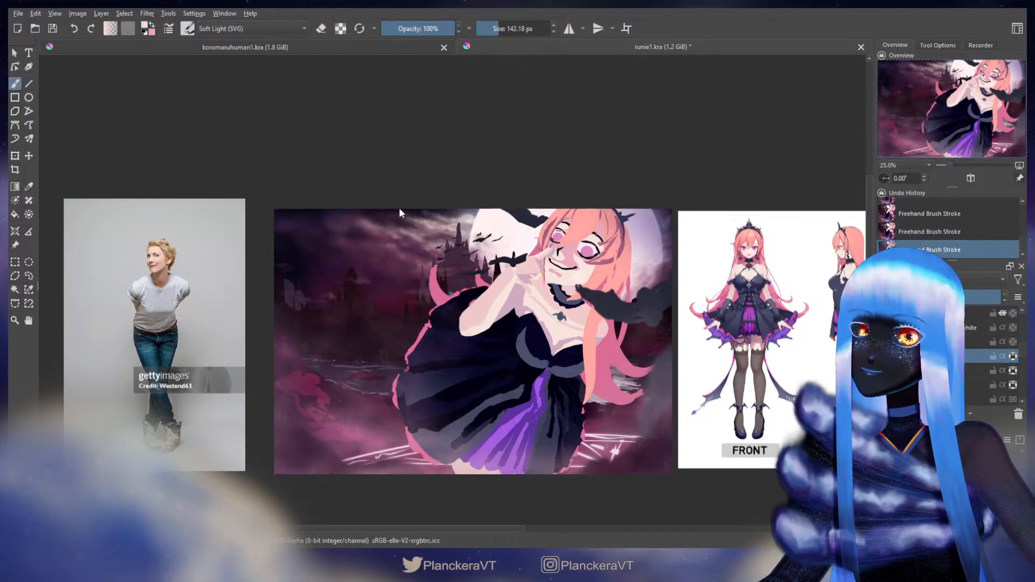
{"action": "key", "text": "ctrl+z"}
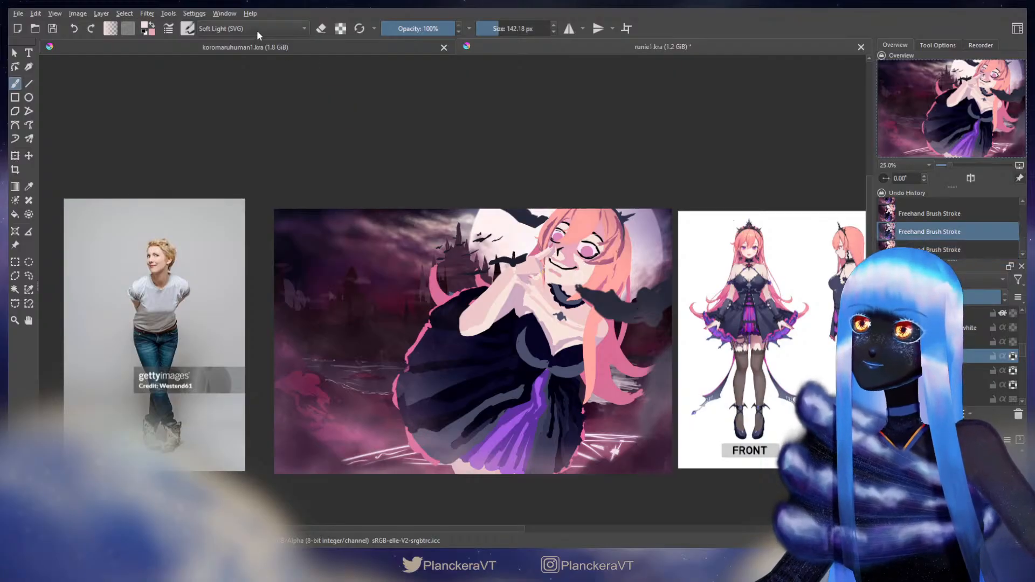
{"action": "left_click", "coordinate": [219, 111]}
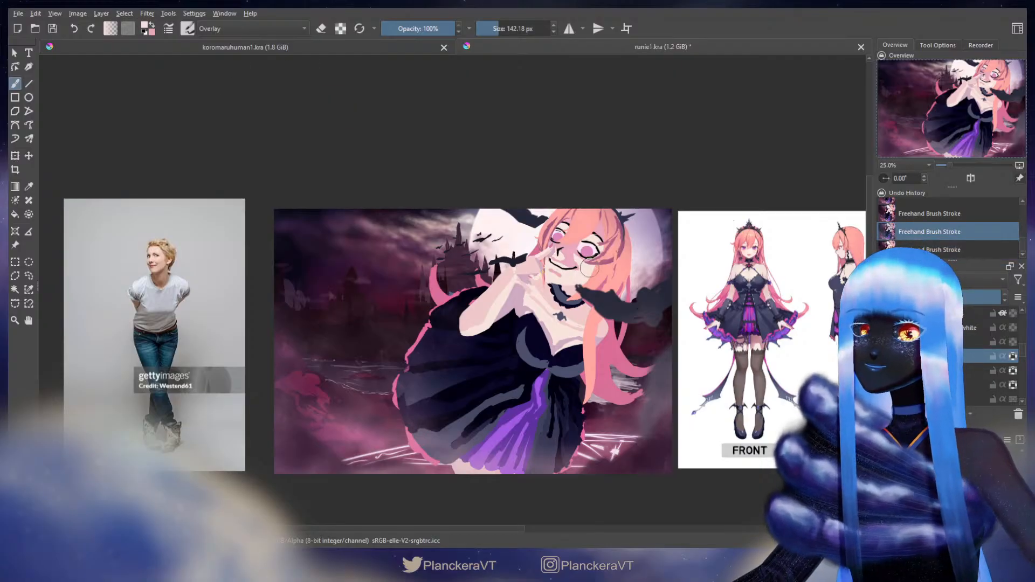
{"action": "left_click_drag", "start_coordinate": [589, 266], "coordinate": [580, 279]}
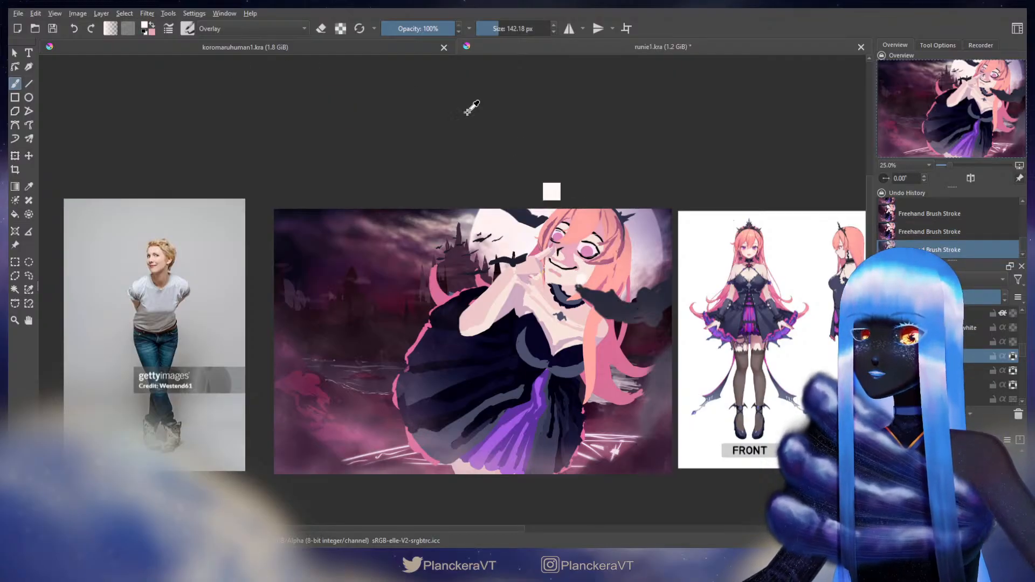
{"action": "key", "text": "ctrl+z"}
Set the brush blending mode back to Normal and paint the pale skin tone along the cheek and chin at about 129 px.
{"action": "left_click", "coordinate": [262, 28]}
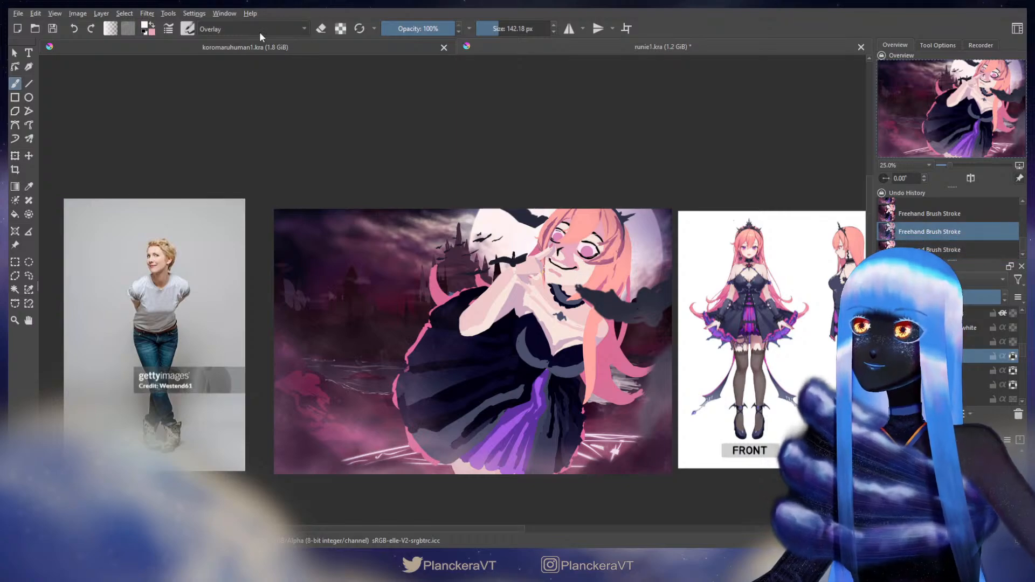
{"action": "left_click", "coordinate": [225, 101]}
{"action": "left_click_drag", "start_coordinate": [574, 273], "coordinate": [548, 280]}
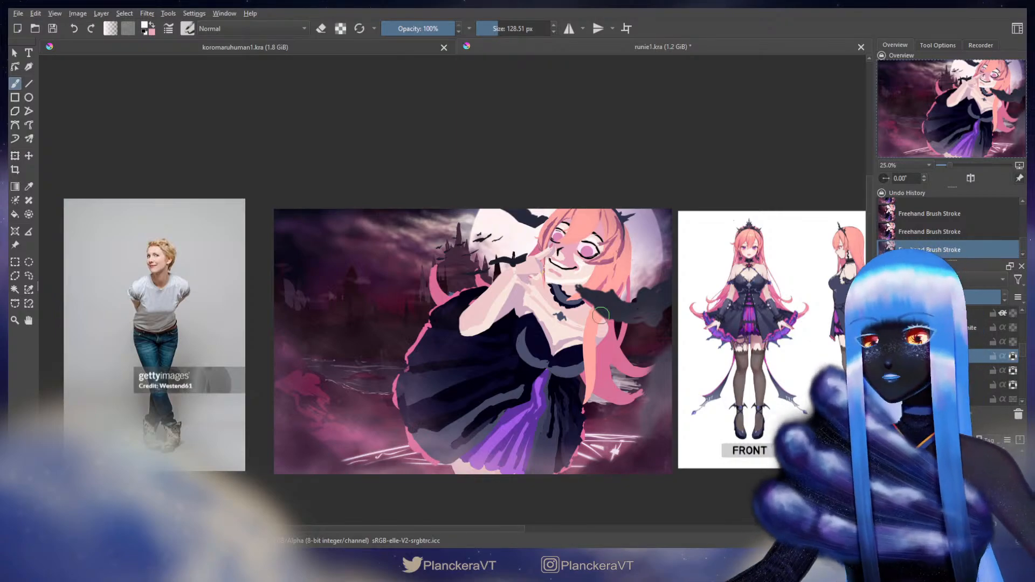
Select another character layer near the highlights layer and lock its transparency.
{"action": "left_click_drag", "start_coordinate": [1023, 351], "coordinate": [1024, 339]}
{"action": "left_click", "coordinate": [997, 382]}
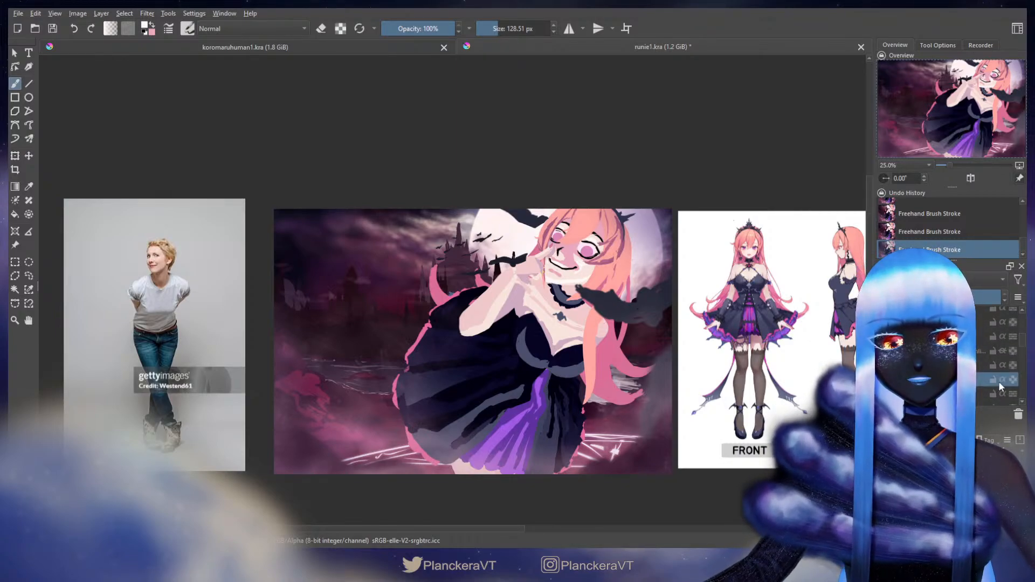
{"action": "left_click", "coordinate": [1012, 379]}
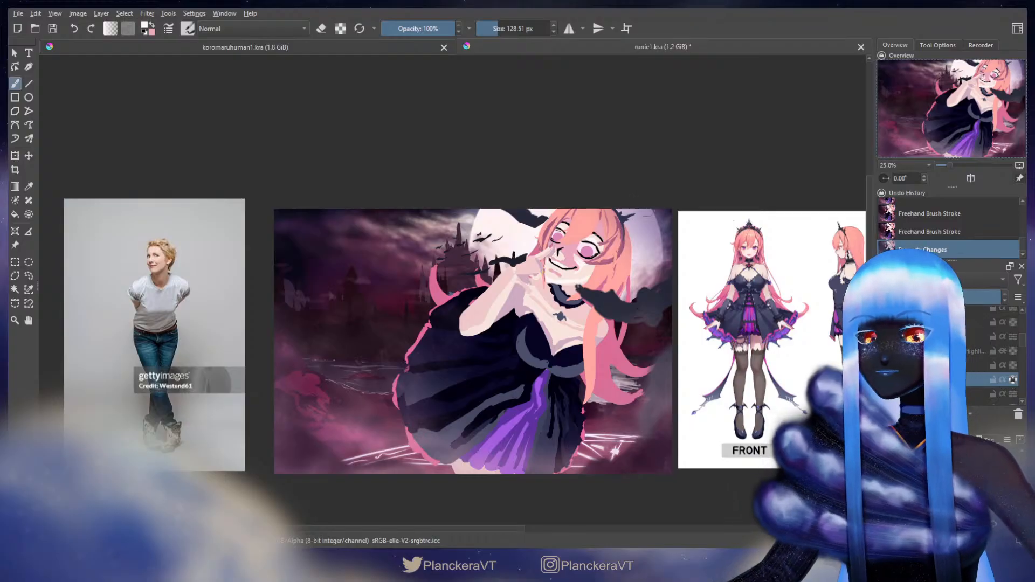
Sample a darker pink from the hair and rework the locks beside the face with a brush of about 147 px.
{"action": "left_click", "coordinate": [605, 261], "text": "ctrl"}
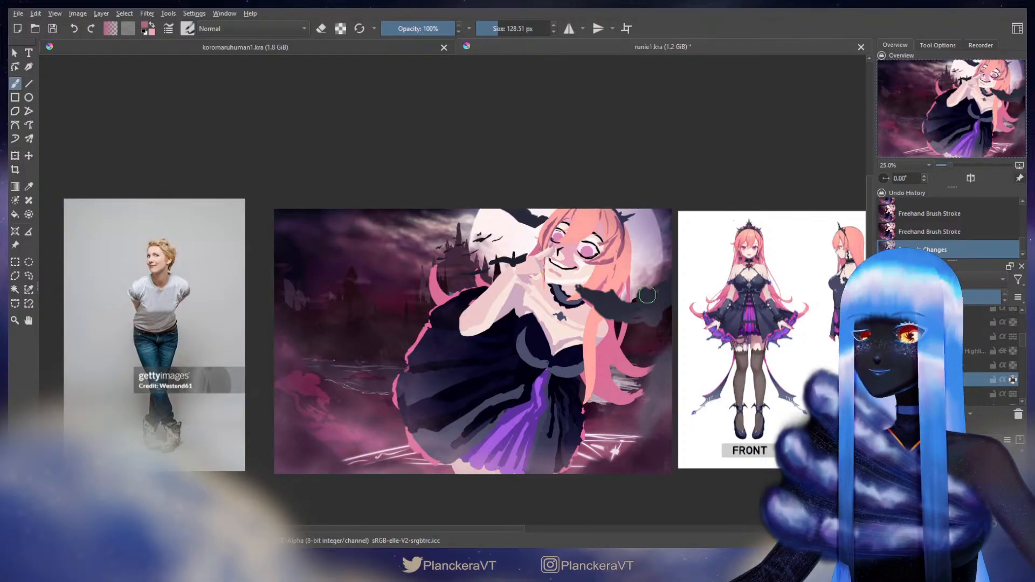
{"action": "left_click_drag", "start_coordinate": [575, 201], "coordinate": [606, 226], "text": "shift"}
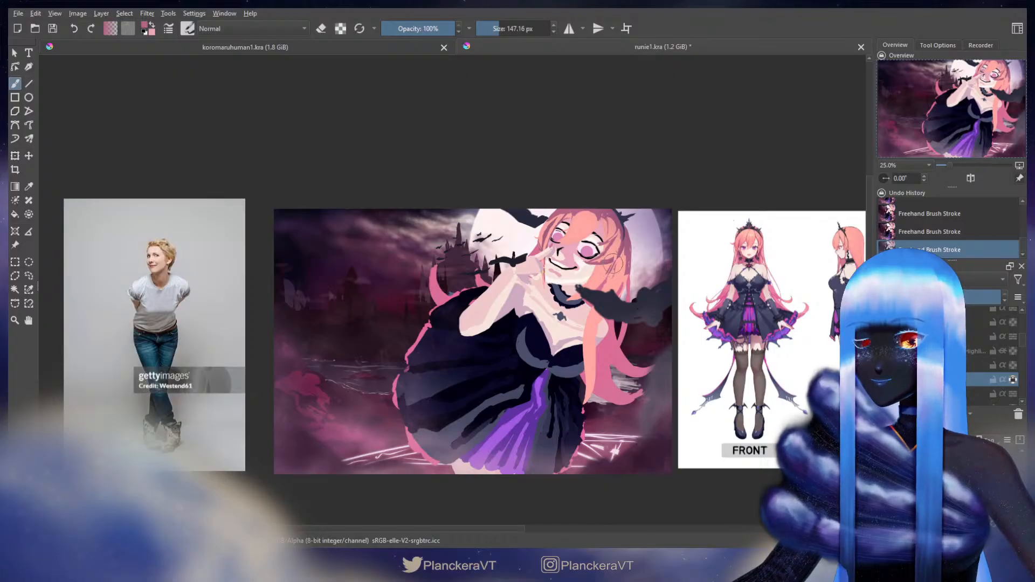
{"action": "key", "text": "ctrl+z"}
{"action": "key", "text": "ctrl+z"}
{"action": "left_click_drag", "start_coordinate": [620, 257], "coordinate": [609, 268]}
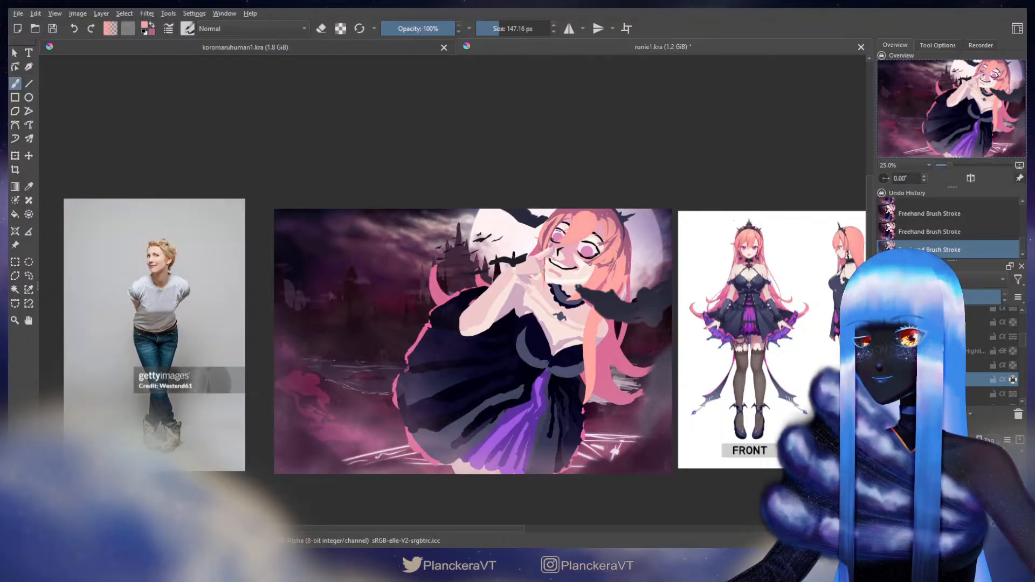
Paint light and dark strands into the hair beside the face, alternating between the two sampled pinks.
{"action": "key", "text": "x"}
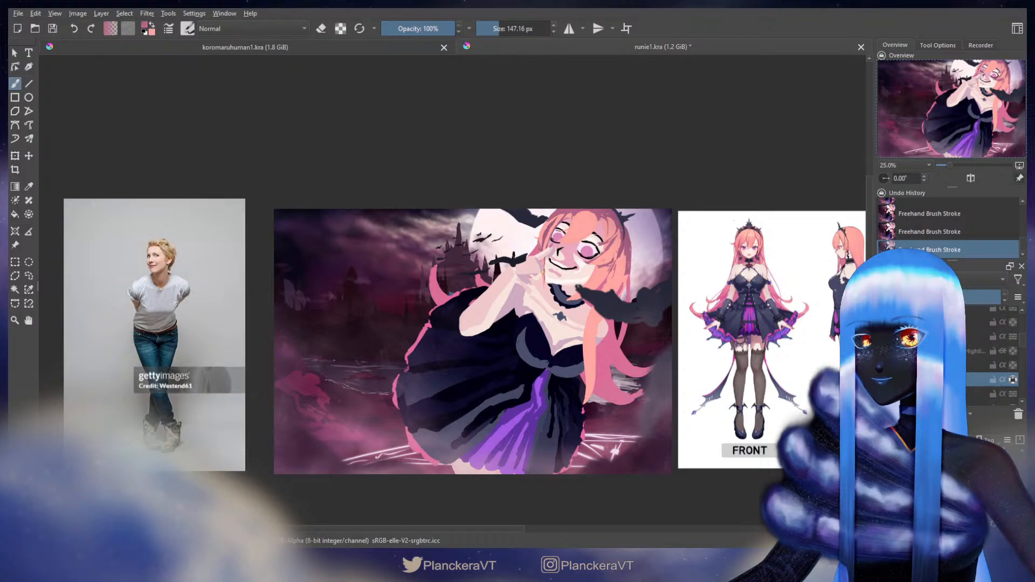
{"action": "key", "text": "x"}
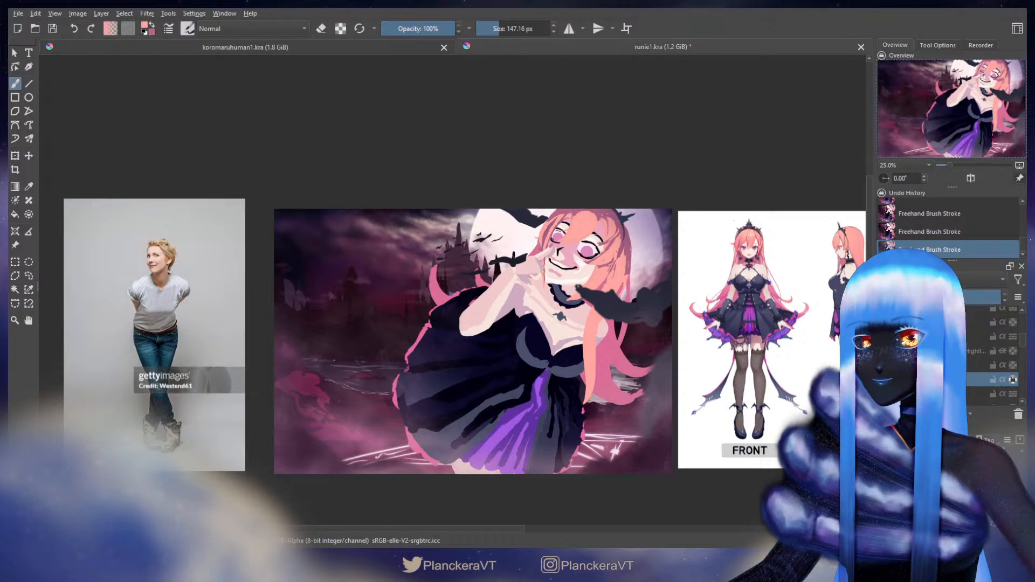
{"action": "key", "text": "x"}
{"action": "key", "text": "x"}
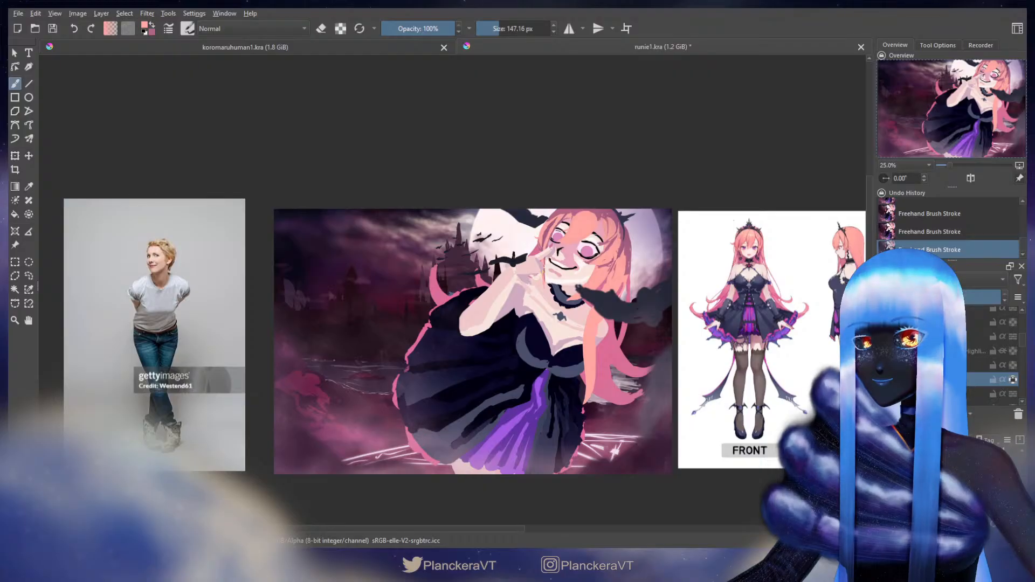
{"action": "key", "text": "x"}
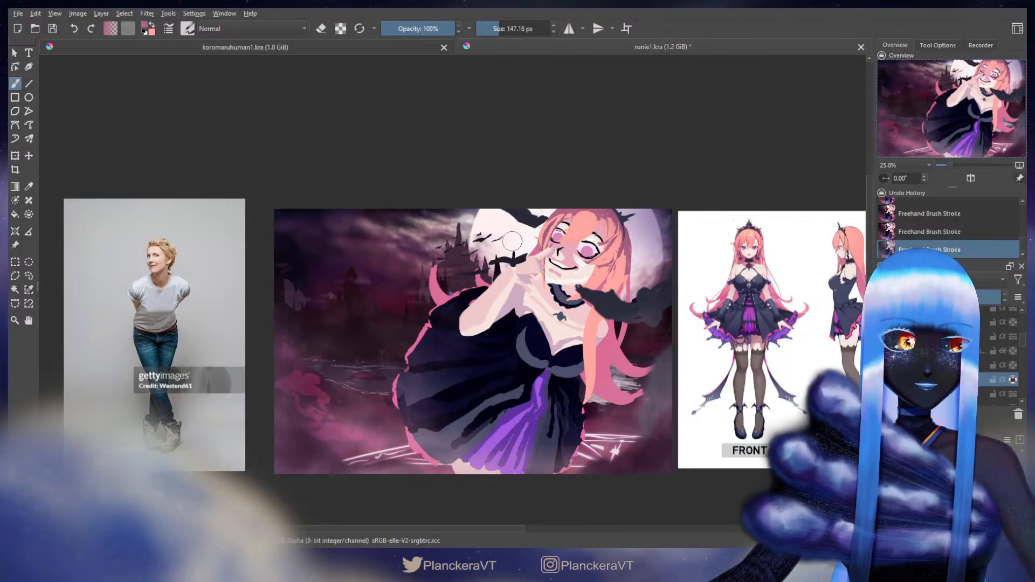
{"action": "key", "text": "x"}
{"action": "left_click", "coordinate": [595, 213], "text": "shift"}
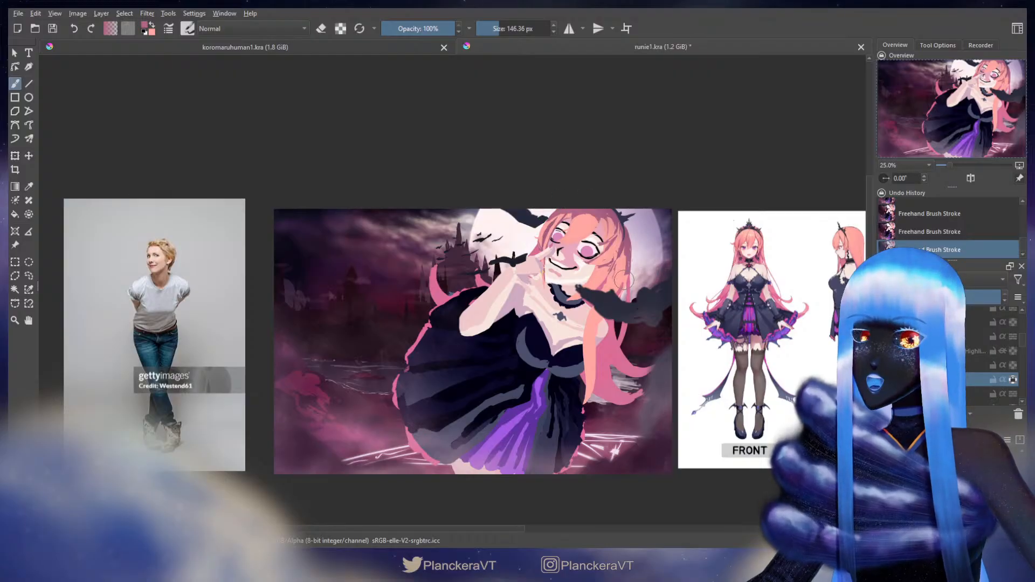
Undo the last hair strokes, lock the transparency of the layer just above, and paint the dark pink hair shading on it.
{"action": "left_click", "coordinate": [982, 367]}
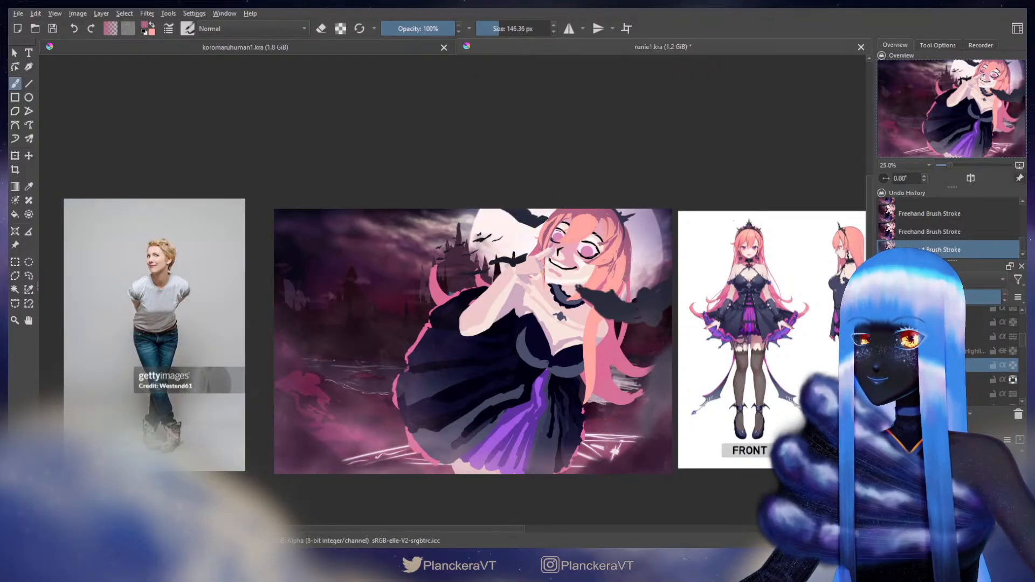
{"action": "key", "text": "ctrl+z"}
{"action": "key", "text": "ctrl+z"}
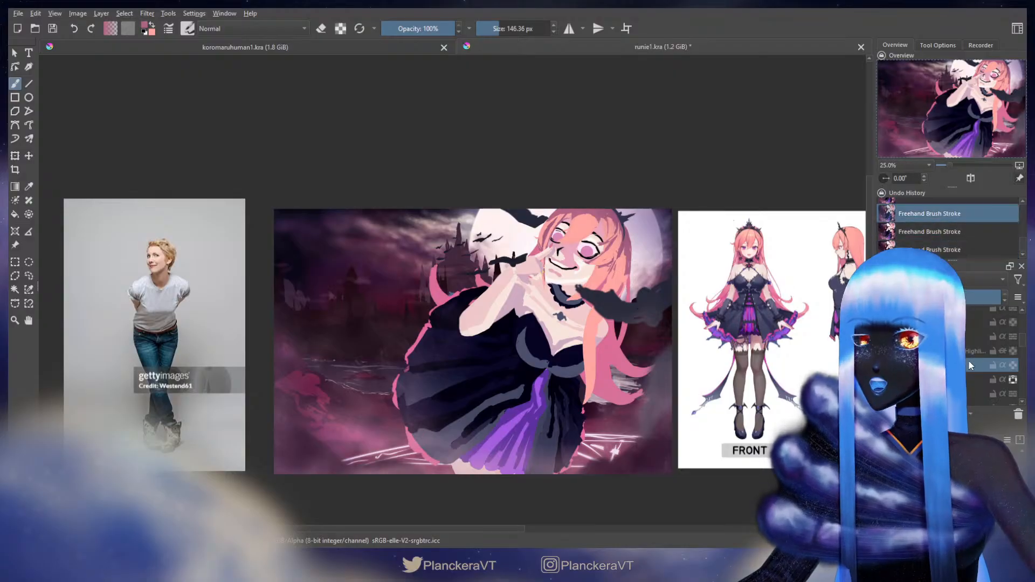
{"action": "left_click", "coordinate": [1012, 365]}
{"action": "mouse_move", "coordinate": [643, 279]}
{"action": "left_mouse_down"}
{"action": "mouse_move", "coordinate": [626, 278]}
{"action": "mouse_move", "coordinate": [613, 297]}
{"action": "left_mouse_up"}
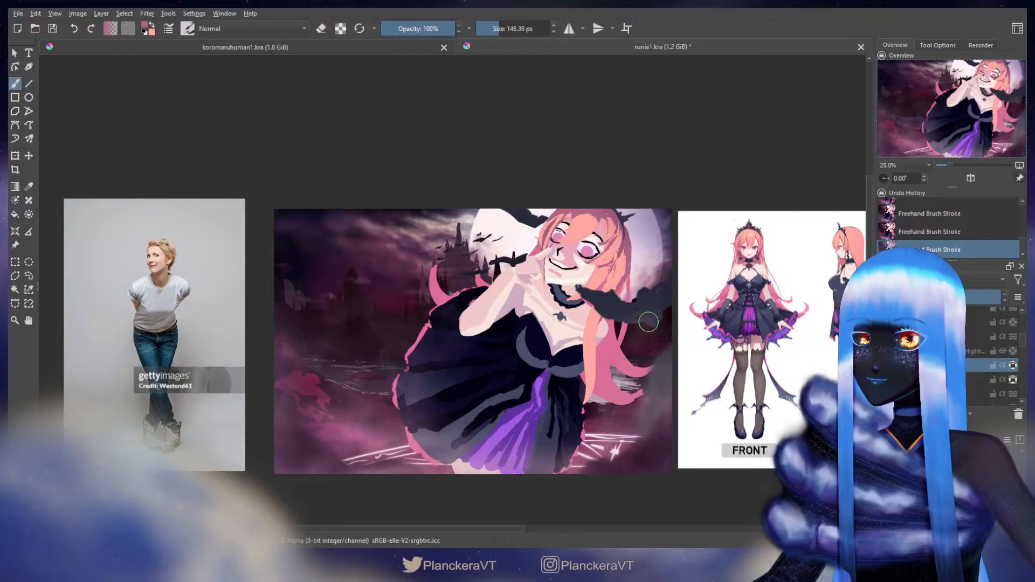
{"action": "left_click", "coordinate": [938, 380]}
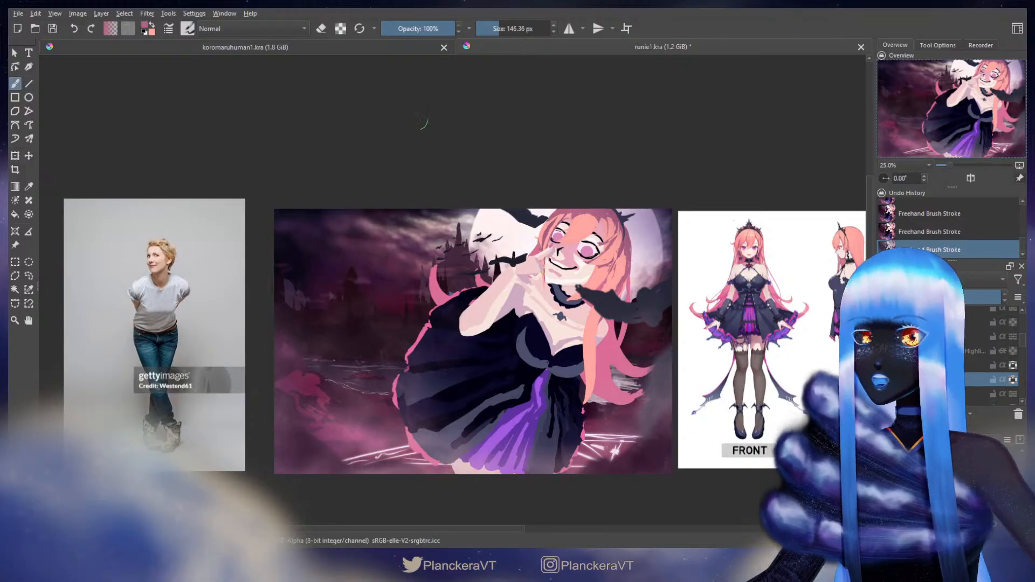
Try light highlights on the bangs above the forehead in Overlay mode, using pale and pink sampled tones.
{"action": "key", "text": "alt+shift+o"}
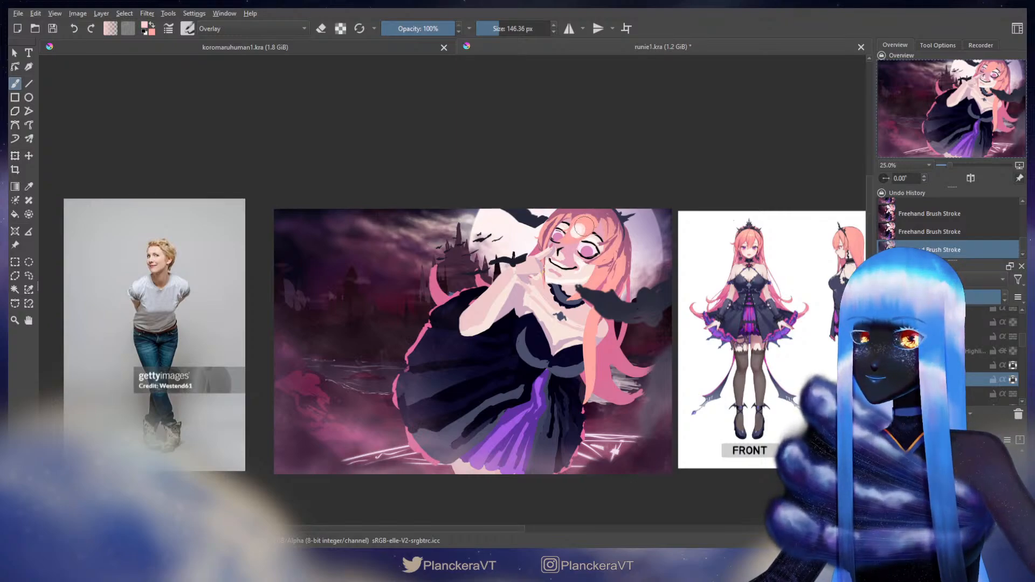
{"action": "key", "text": "ctrl+z"}
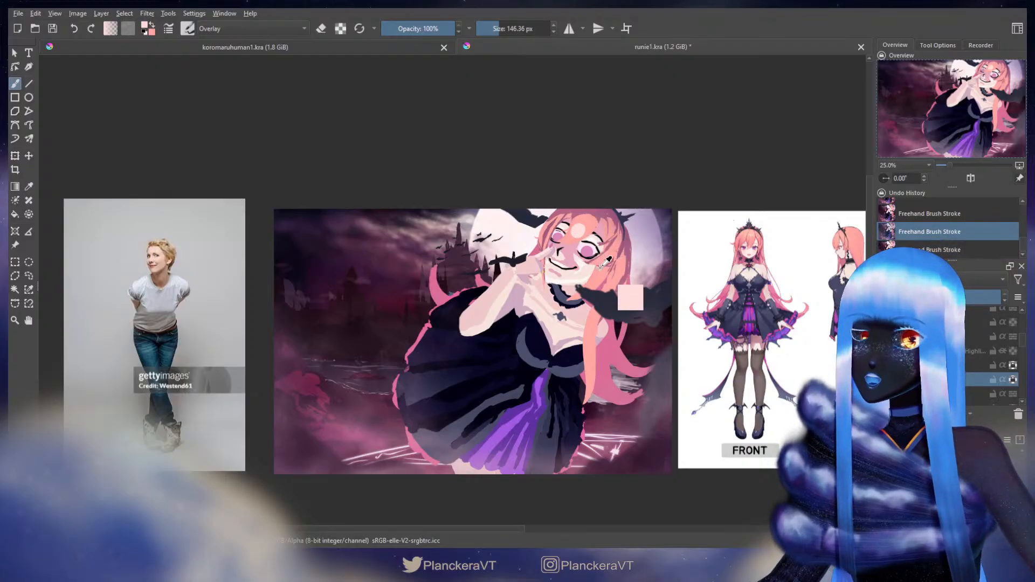
{"action": "left_click", "coordinate": [590, 223], "text": "ctrl"}
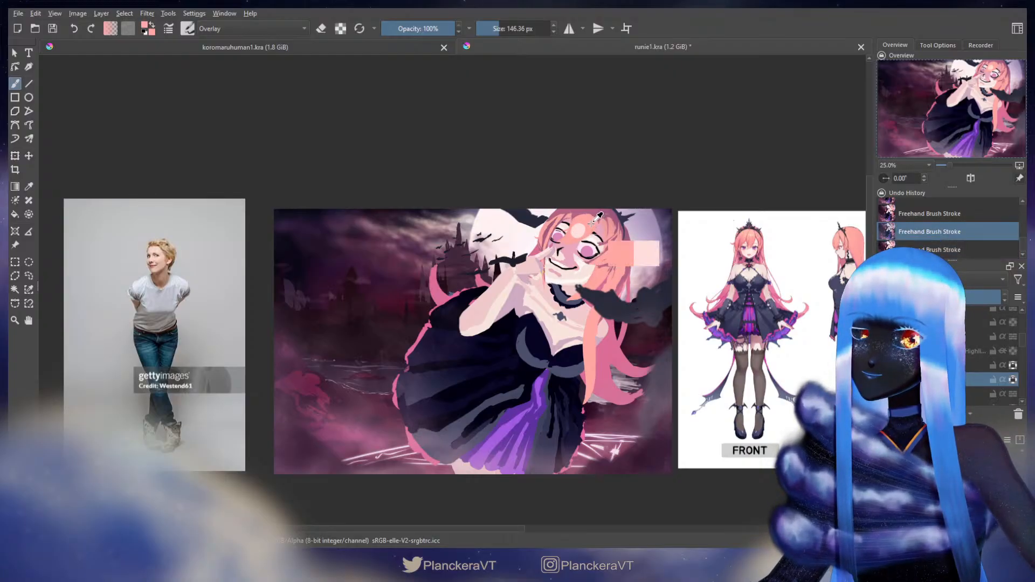
{"action": "left_click", "coordinate": [578, 228], "text": "ctrl"}
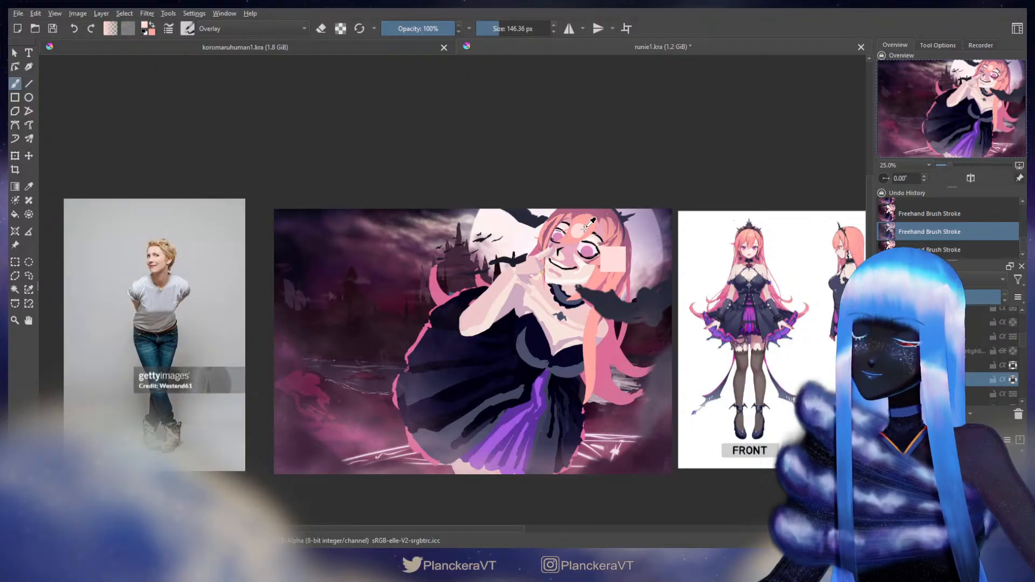
{"action": "key", "text": "ctrl+z"}
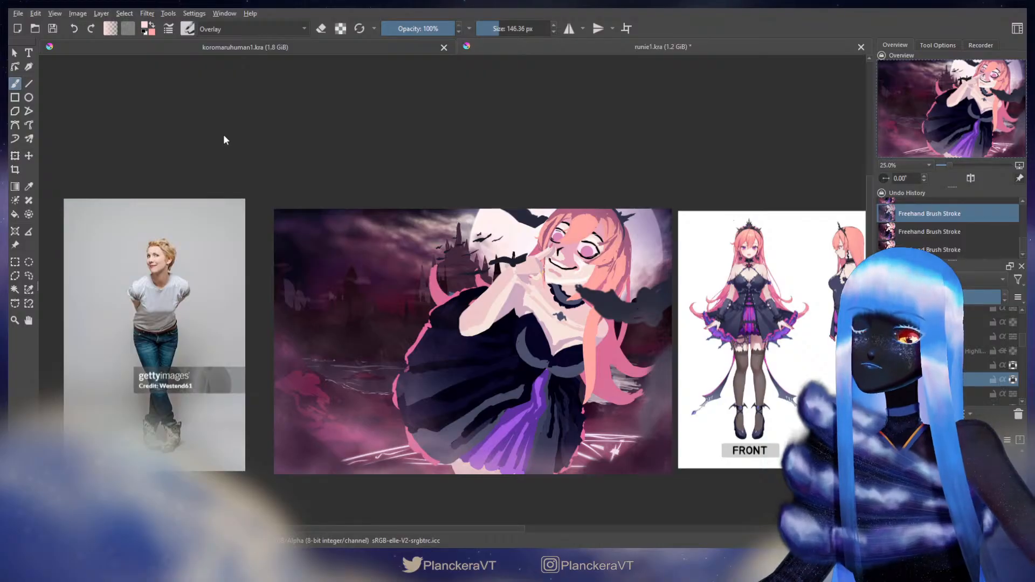
Try a sampled pink highlight on the bangs with the brush in Color Dodge mode.
{"action": "scroll", "coordinate": [218, 34], "scroll_direction": "up", "scroll_amount": 2}
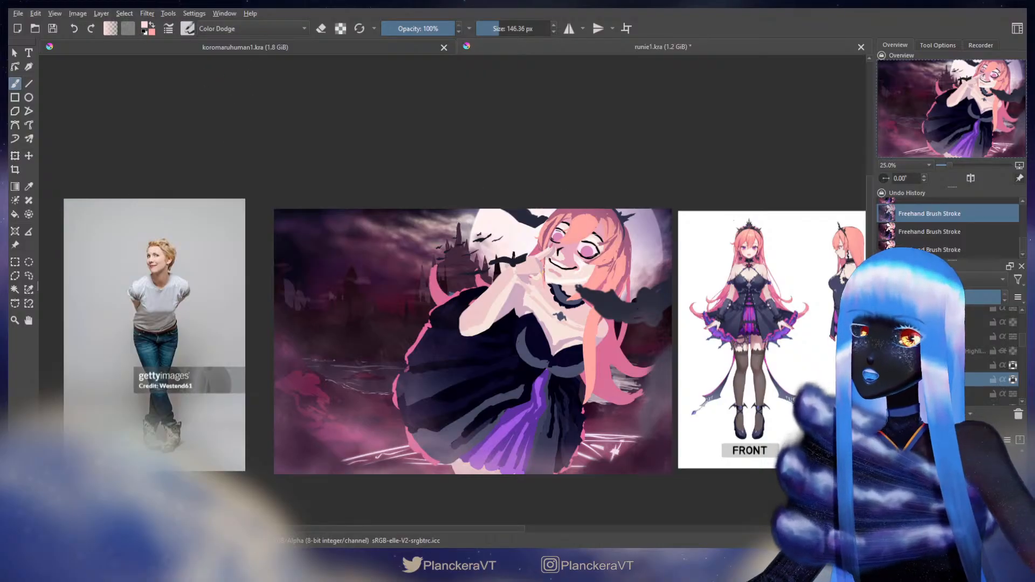
{"action": "left_click", "coordinate": [582, 231], "text": "ctrl"}
{"action": "left_click", "coordinate": [583, 229]}
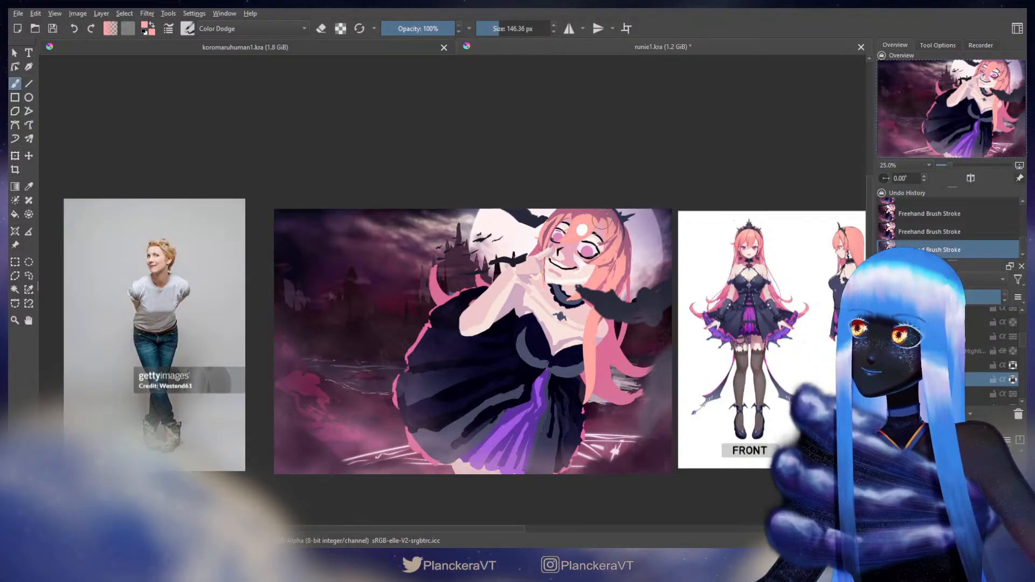
{"action": "key", "text": "ctrl+z"}
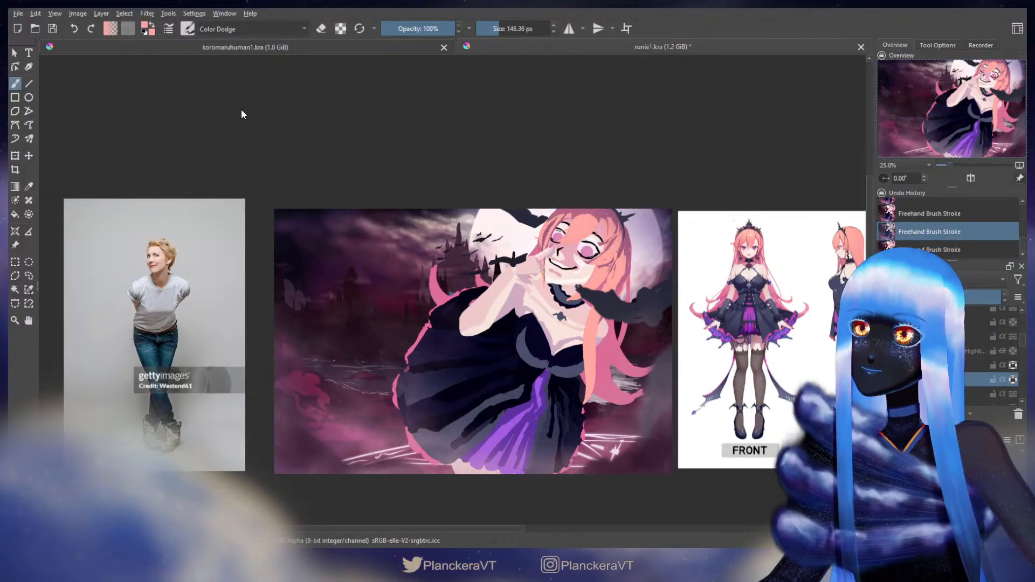
Try the pink highlight on the bangs in Overlay mode once more and undo the test strokes.
{"action": "key", "text": "alt+shift+o"}
{"action": "left_click", "coordinate": [581, 228]}
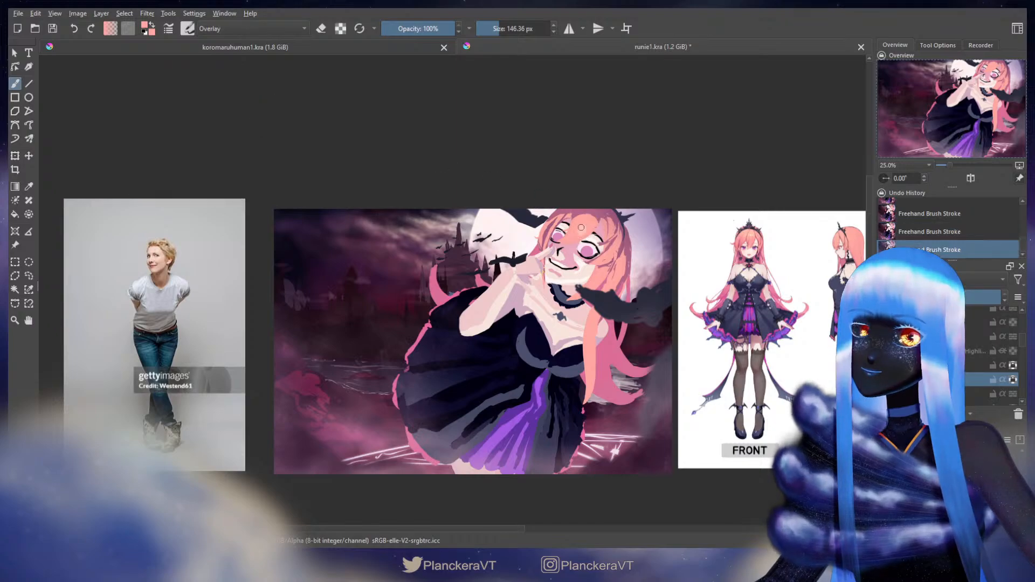
{"action": "key", "text": "ctrl+z"}
{"action": "key", "text": "ctrl+z"}
{"action": "key", "text": "ctrl+z"}
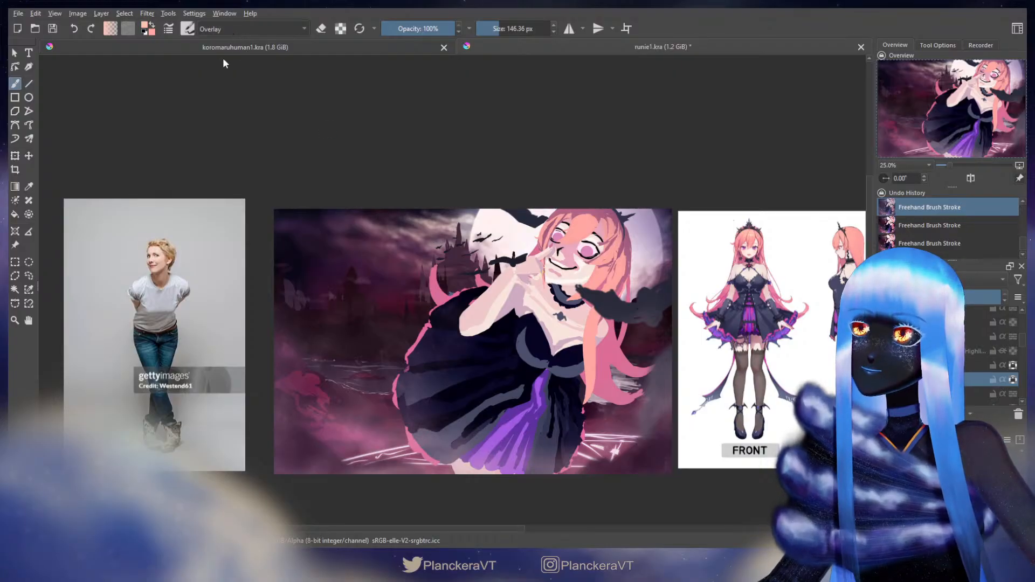
Set the brush blending mode back to Normal and paint light peach highlights on the bangs and the long hanging lock.
{"action": "key", "text": "alt+shift+n"}
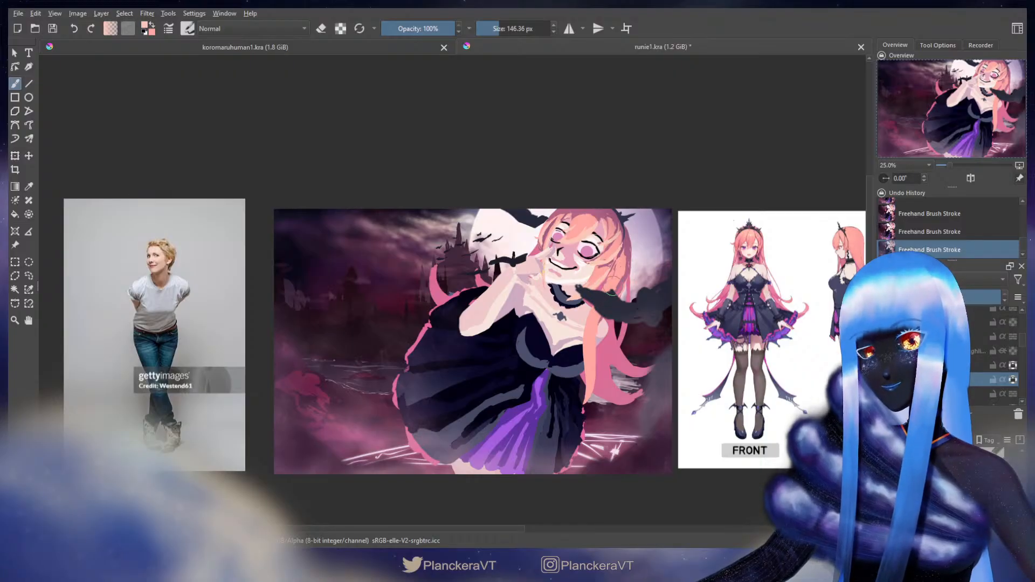
{"action": "left_click", "coordinate": [973, 365]}
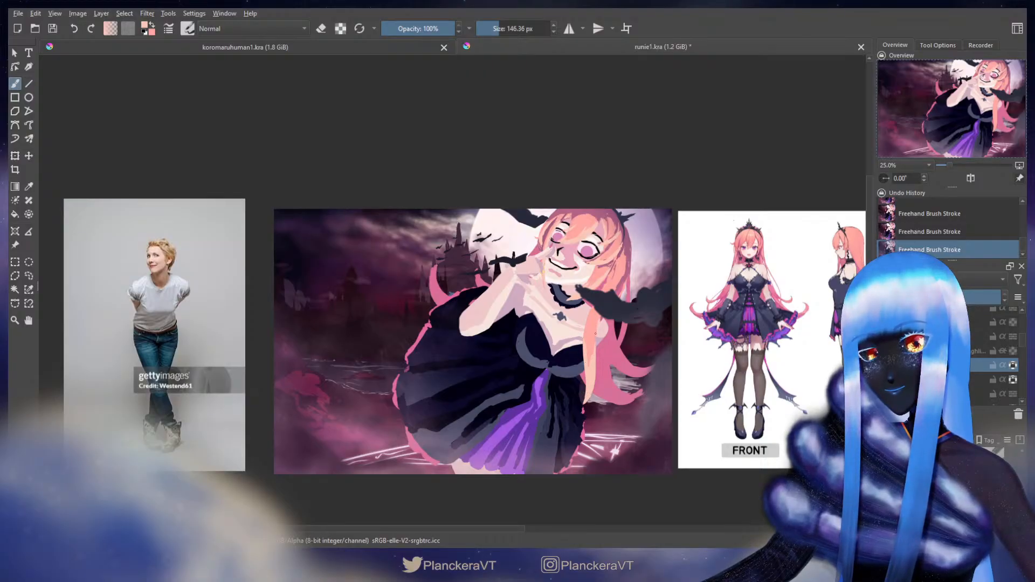
{"action": "key", "text": "ctrl+z"}
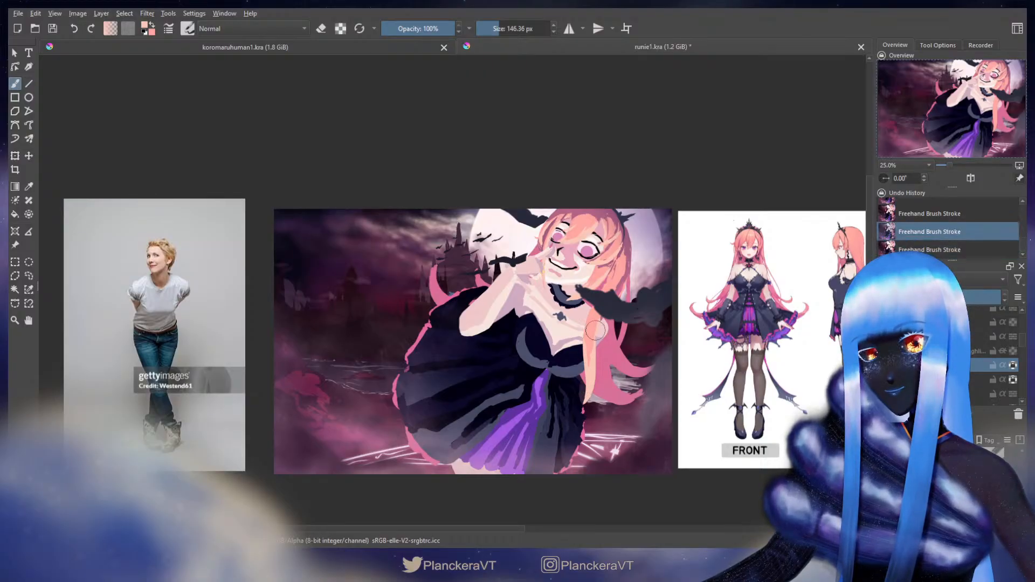
{"action": "key", "text": "ctrl+shift+z"}
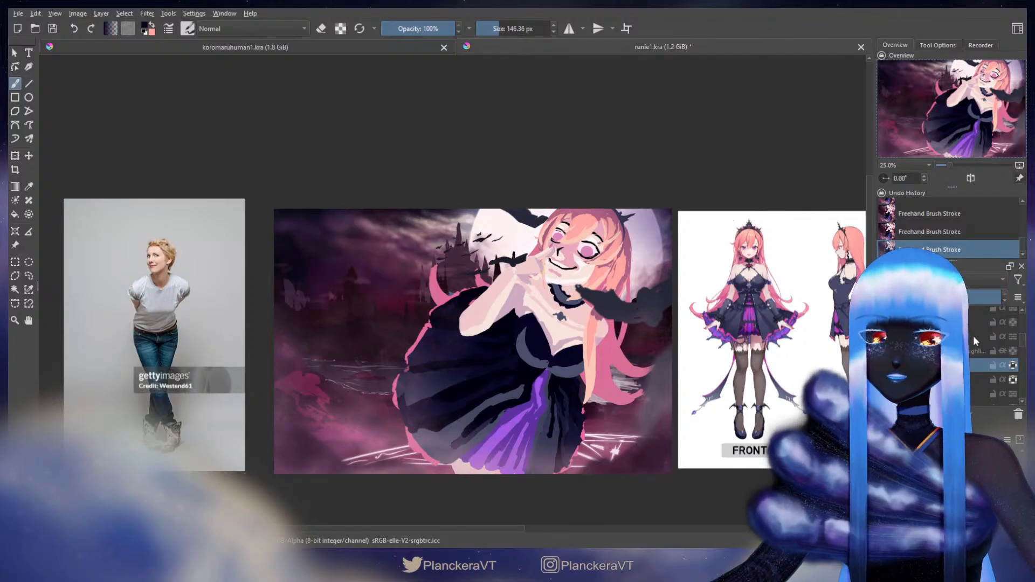
Lock the transparency of the crown layer and darken the crown and headband with the sampled near-black tone.
{"action": "left_click", "coordinate": [982, 324]}
{"action": "left_click", "coordinate": [1012, 323]}
{"action": "key", "text": "slash"}
{"action": "left_click_drag", "start_coordinate": [608, 205], "coordinate": [612, 218]}
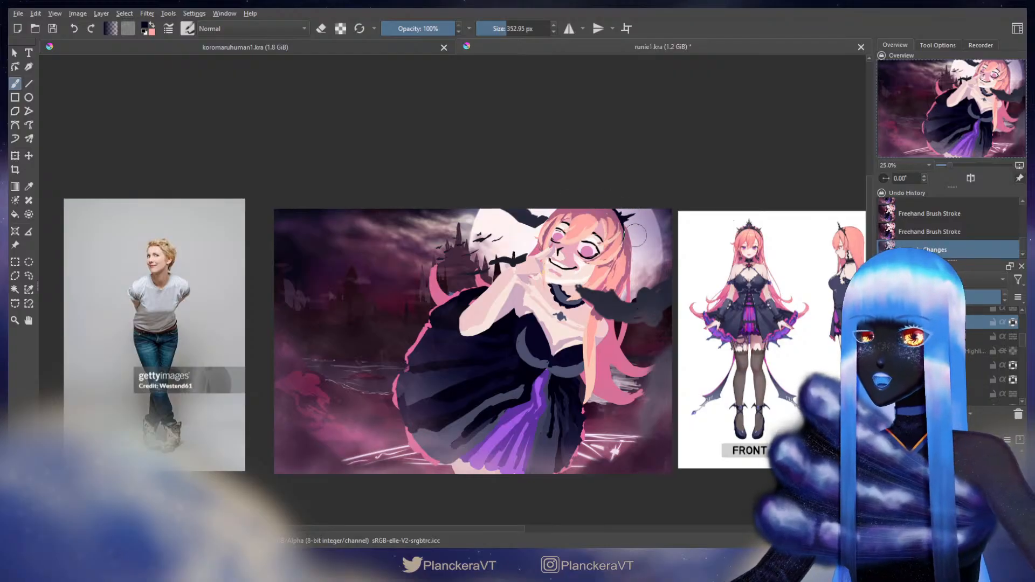
Clean up the headband's edge with the eraser at about 98 px, and repaint its dark band with the brush at about 122 px.
{"action": "key", "text": "e"}
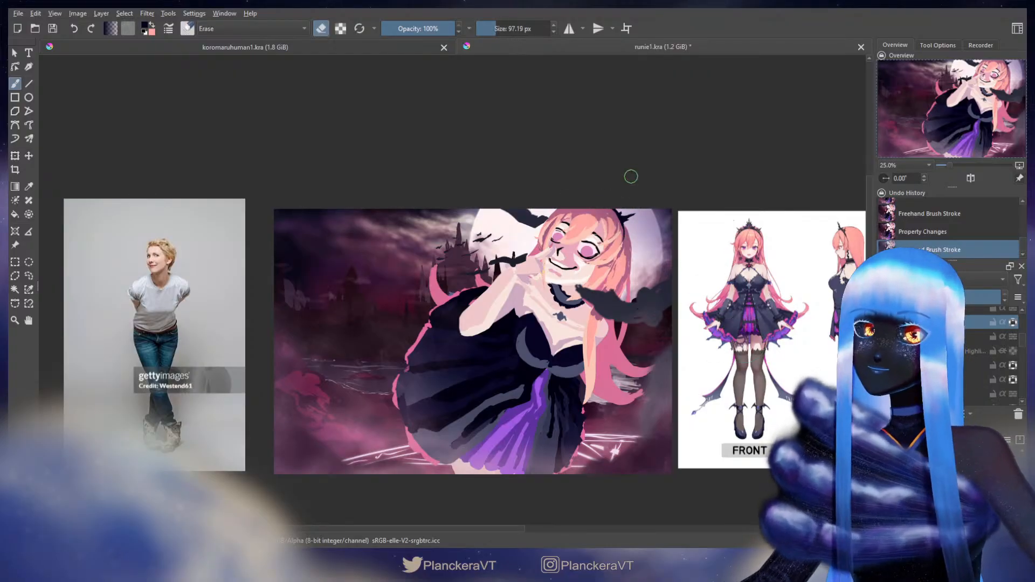
{"action": "left_click", "coordinate": [627, 231]}
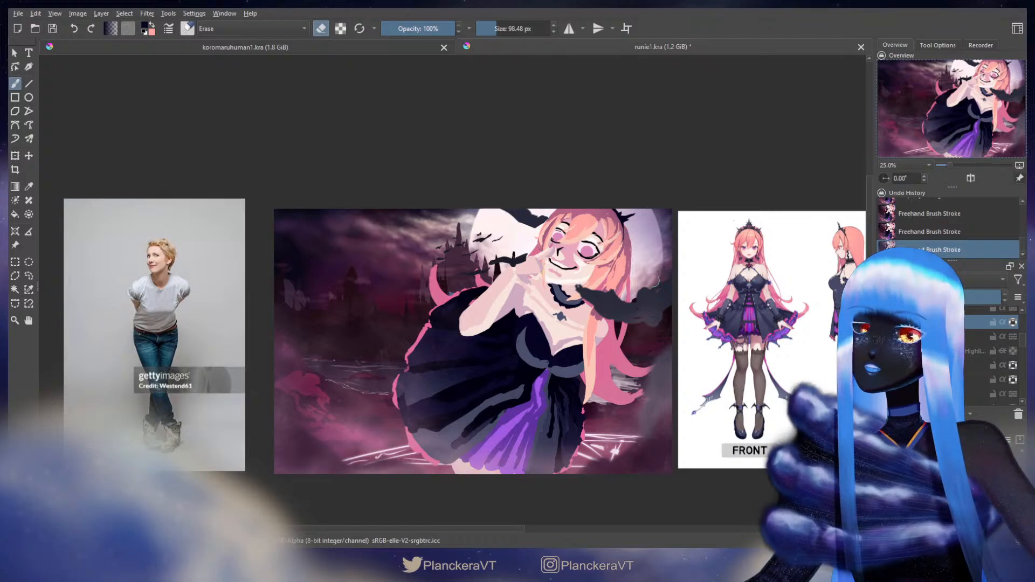
{"action": "key", "text": "e"}
{"action": "left_click_drag", "start_coordinate": [619, 212], "coordinate": [588, 212], "text": "shift"}
{"action": "left_click", "coordinate": [623, 226]}
{"action": "left_click", "coordinate": [625, 235]}
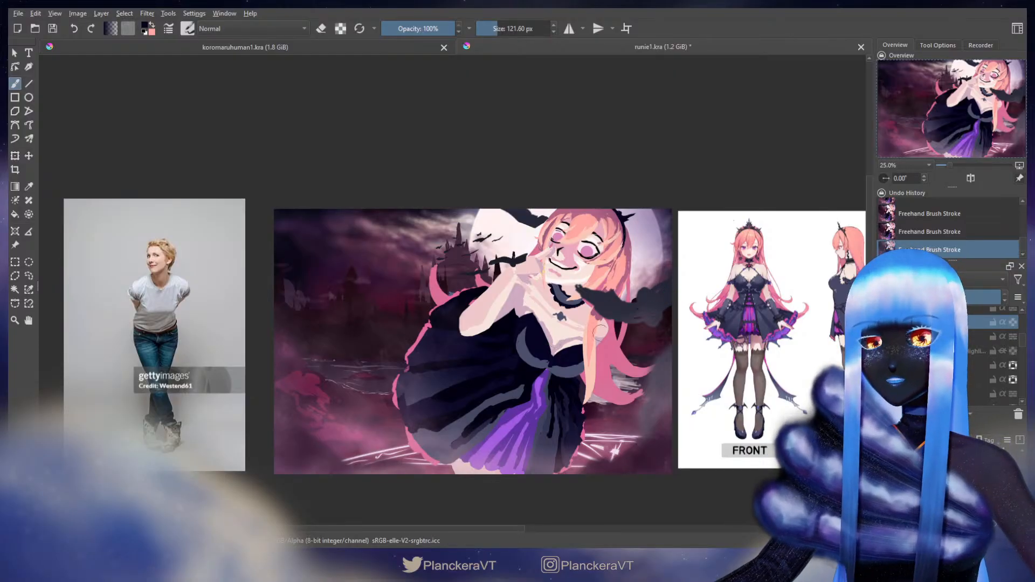
Lock the transparency of the skin layer and paint skin tones sampled from the face onto the neck and chest, enlarging the brush to about 169 px.
{"action": "left_click_drag", "start_coordinate": [1024, 342], "coordinate": [1025, 366]}
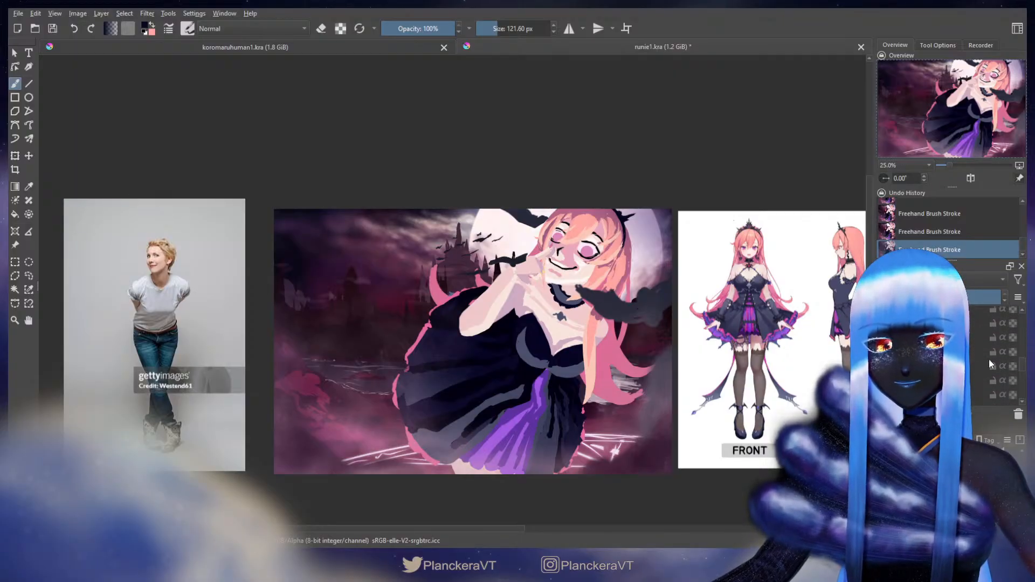
{"action": "left_click", "coordinate": [573, 247], "text": "ctrl"}
{"action": "mouse_move", "coordinate": [581, 295]}
{"action": "left_mouse_down", "text": "shift"}
{"action": "mouse_move", "coordinate": [605, 330]}
{"action": "mouse_move", "coordinate": [548, 287]}
{"action": "left_mouse_up", "text": "shift"}
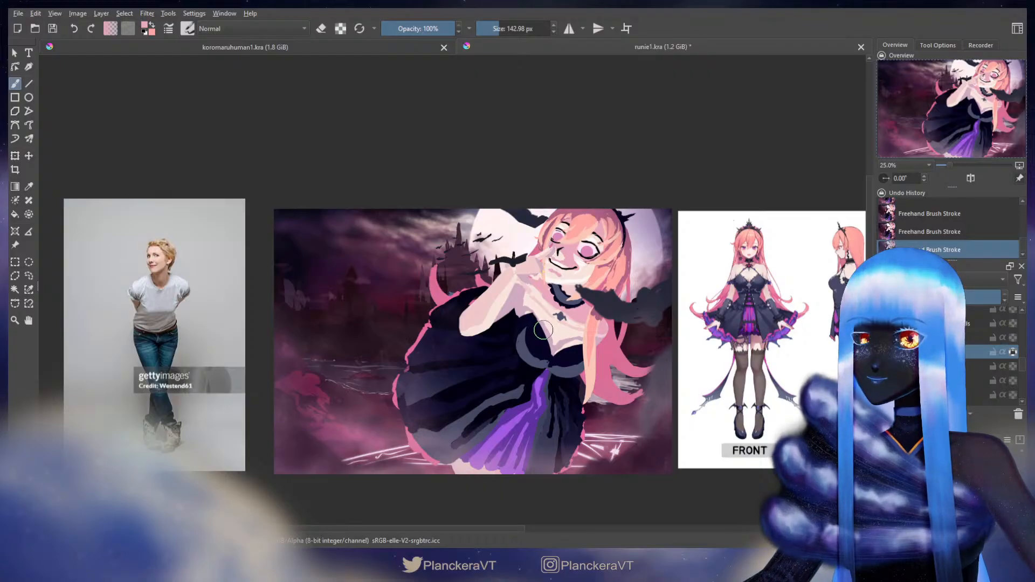
{"action": "left_click", "coordinate": [574, 275], "text": "ctrl"}
{"action": "left_click_drag", "start_coordinate": [537, 321], "coordinate": [550, 341], "text": "shift"}
{"action": "key", "text": "ctrl+z"}
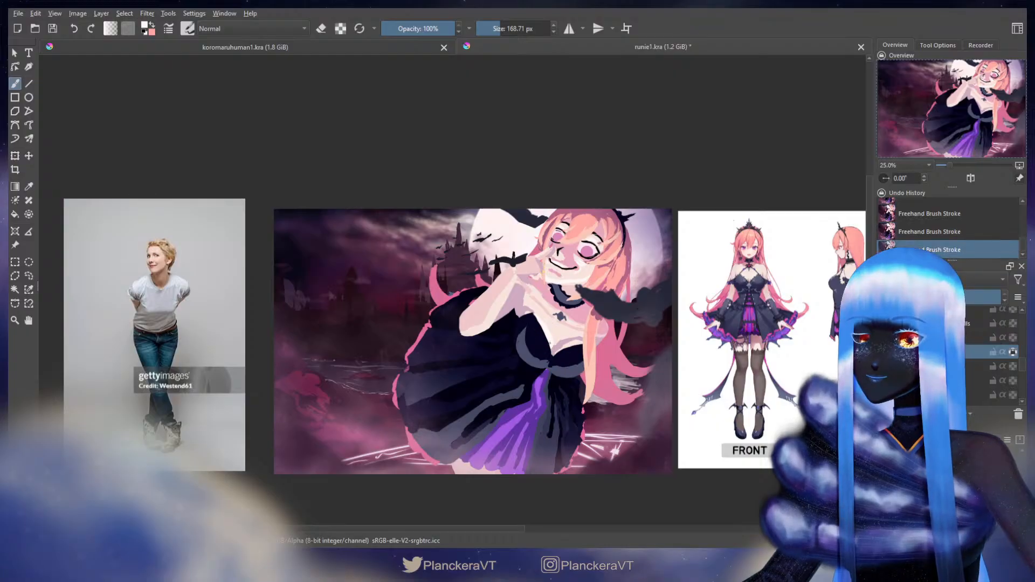
Blend the shading at the centre of the chest with light and shadow skin tones sampled around it.
{"action": "left_click", "coordinate": [569, 337], "text": "ctrl"}
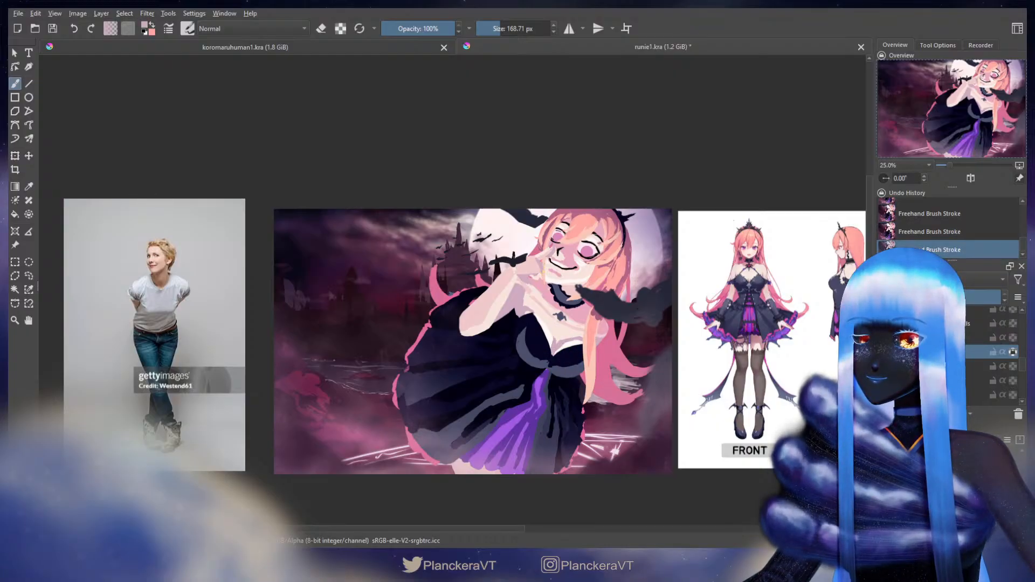
{"action": "left_click", "coordinate": [559, 342], "text": "ctrl"}
{"action": "left_click_drag", "start_coordinate": [562, 343], "coordinate": [564, 338]}
{"action": "left_click", "coordinate": [563, 336], "text": "ctrl"}
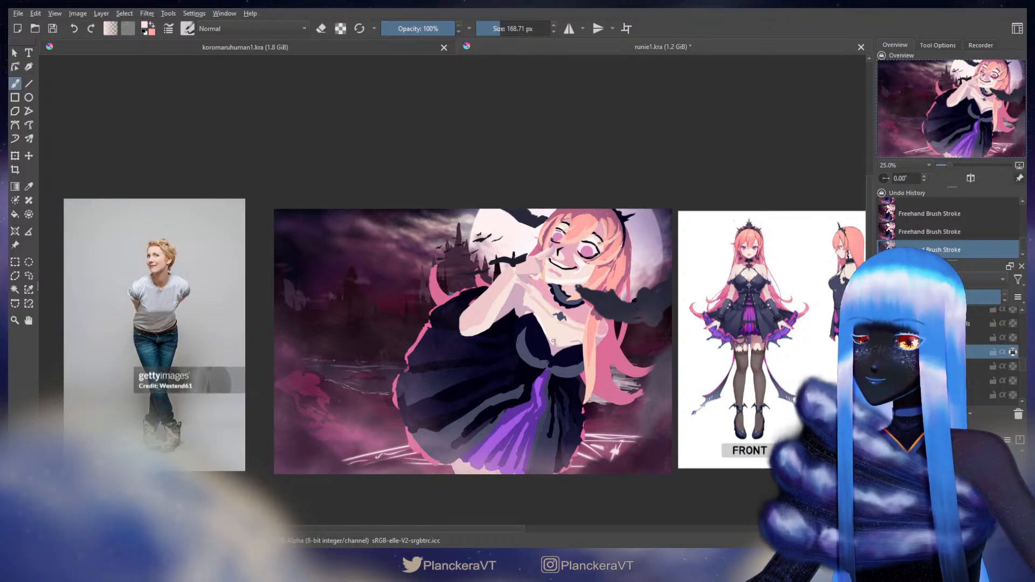
Refine the skin shading on the chest and neck with tones sampled from the chest and chin, enlarging the brush to about 178 px.
{"action": "left_click", "coordinate": [526, 319], "text": "ctrl"}
{"action": "left_click", "coordinate": [567, 337], "text": "ctrl"}
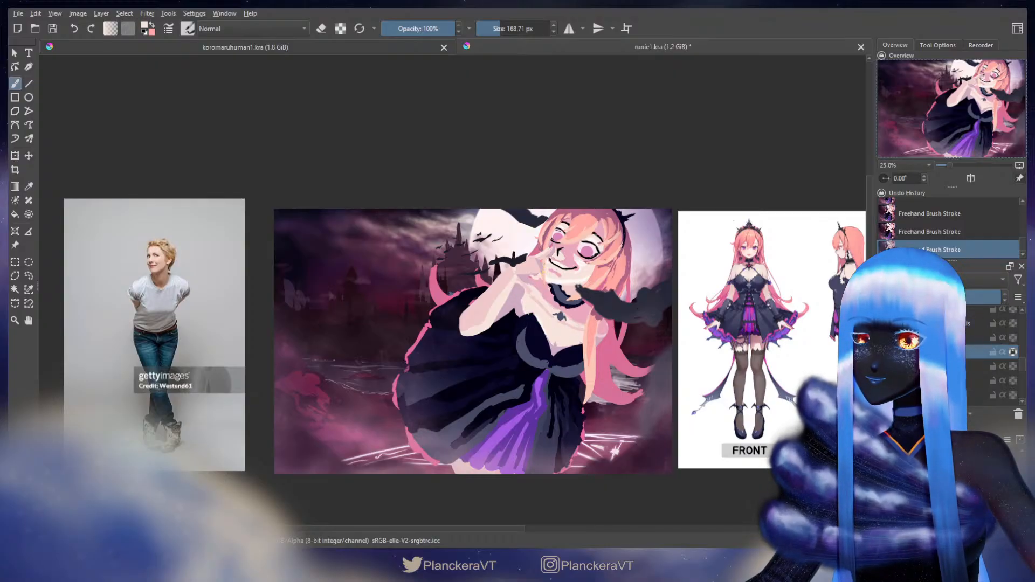
{"action": "left_click", "coordinate": [567, 280], "text": "ctrl"}
{"action": "left_click_drag", "start_coordinate": [520, 308], "coordinate": [526, 315], "text": "shift"}
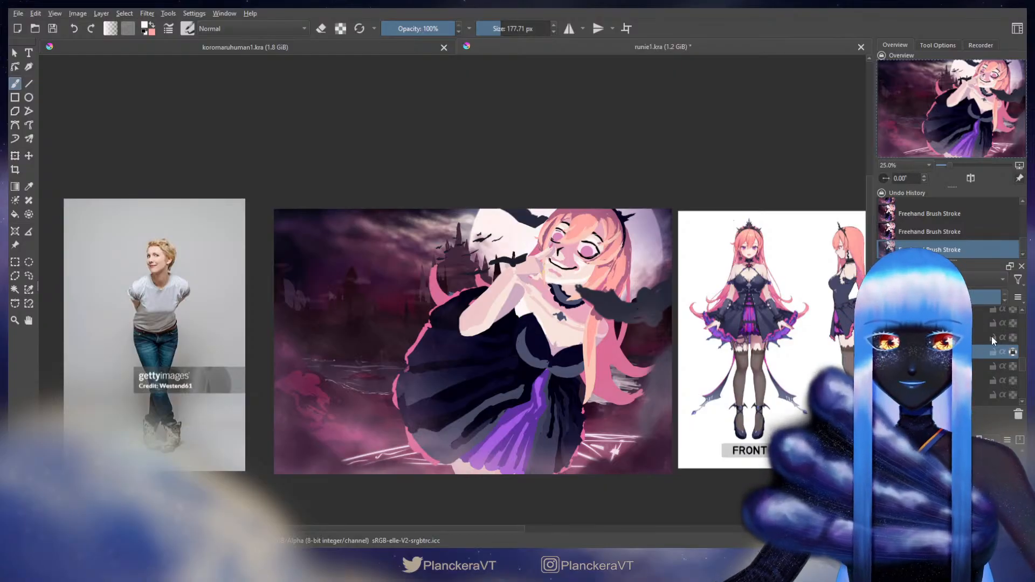
Lock the transparency of the layer holding the long hair behind the shoulder, with the brush back in normal painting mode.
{"action": "left_click_drag", "start_coordinate": [1023, 358], "coordinate": [1023, 353]}
{"action": "left_click", "coordinate": [972, 357]}
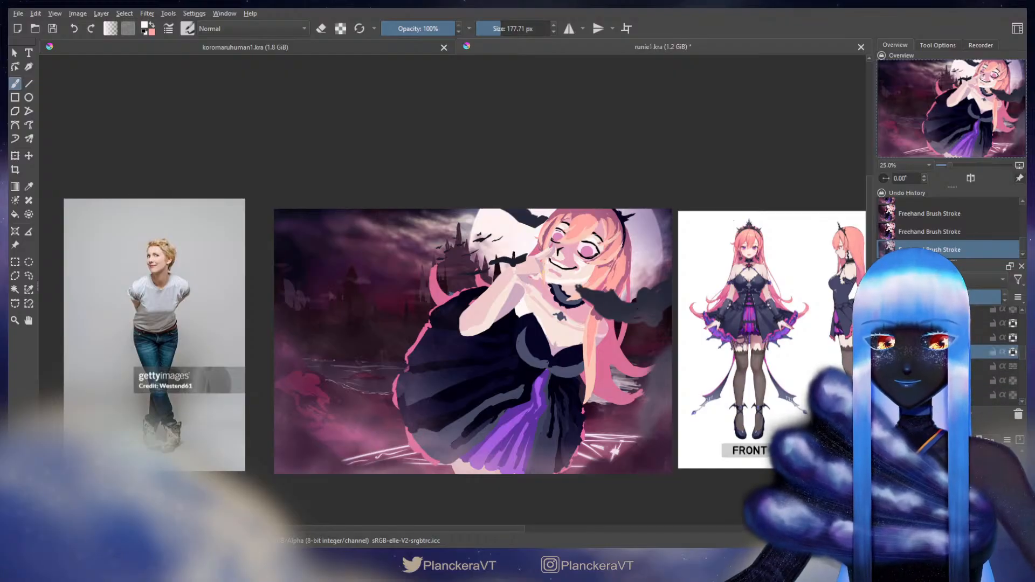
{"action": "key", "text": "e"}
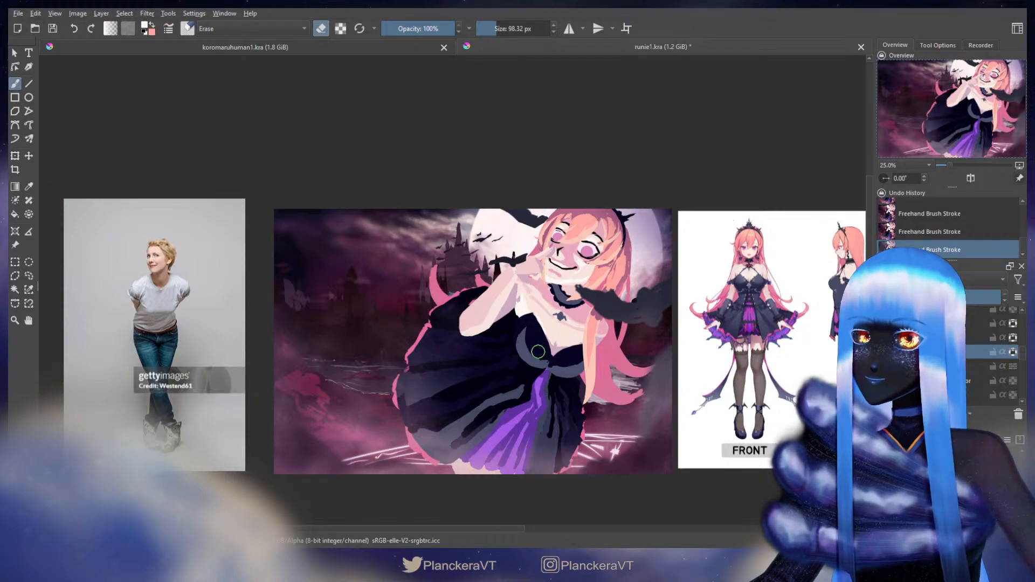
{"action": "left_click_drag", "start_coordinate": [1023, 365], "coordinate": [1023, 372]}
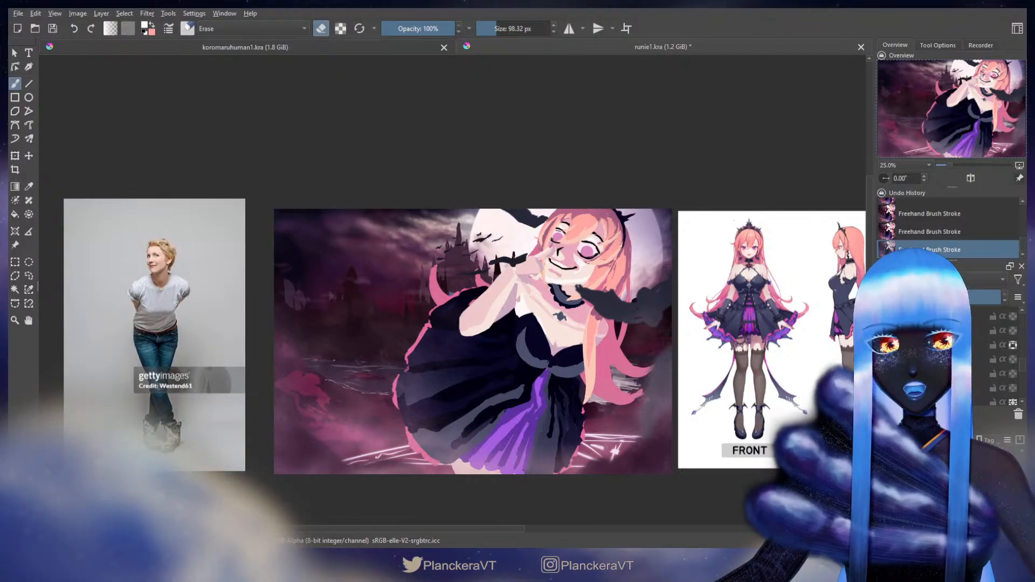
{"action": "key", "text": "e"}
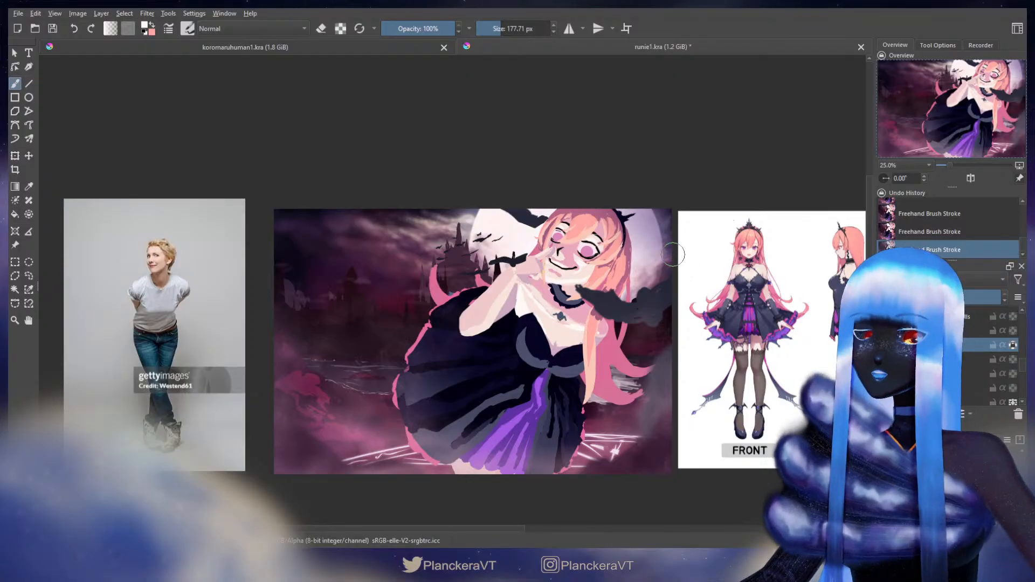
{"action": "left_click_drag", "start_coordinate": [1022, 367], "coordinate": [1024, 371]}
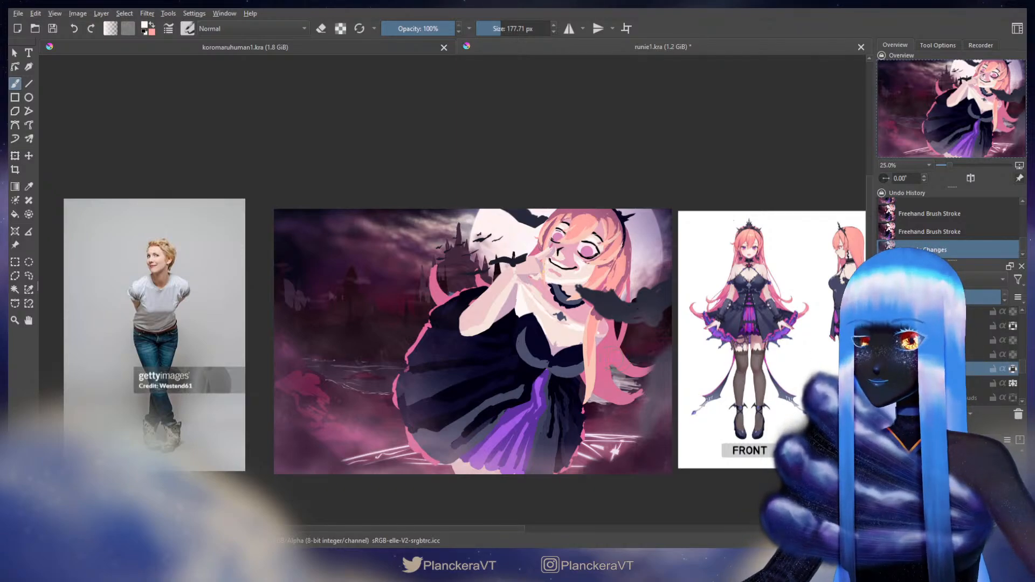
Try light pink strokes on the hair behind the shoulder in the Overlay and Soft Light blending modes, undoing each attempt.
{"action": "key", "text": "x"}
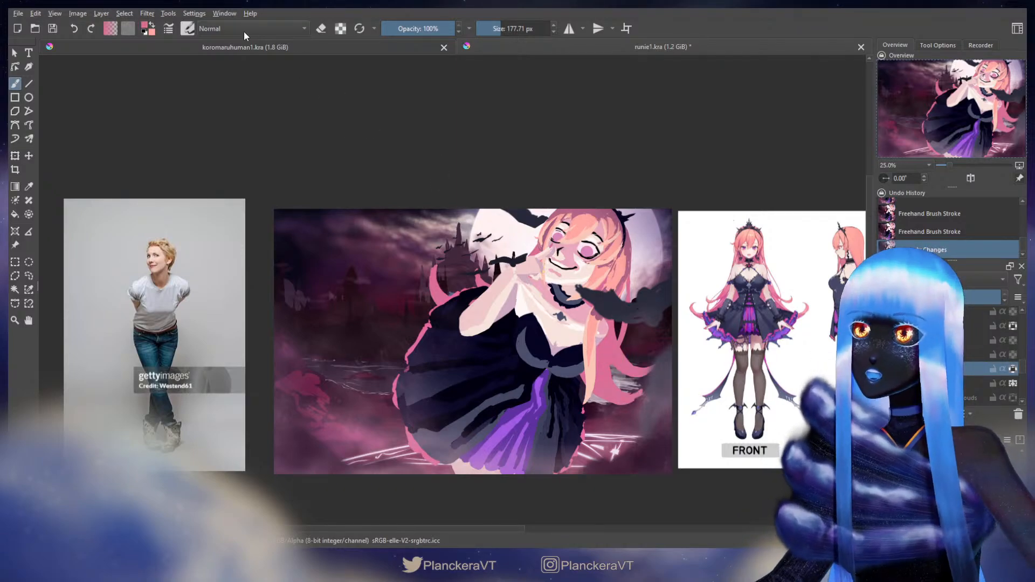
{"action": "key", "text": "alt+shift+o"}
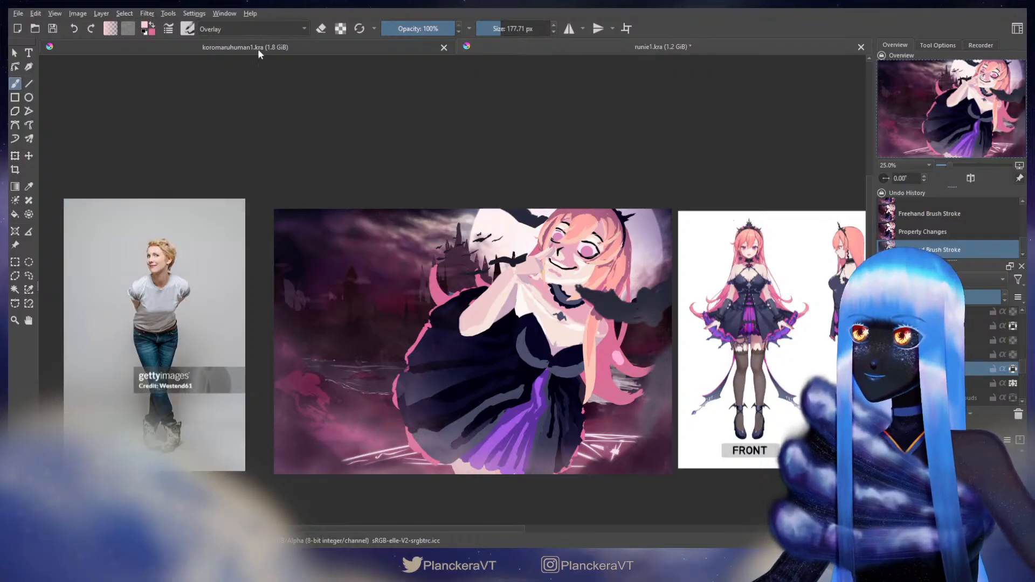
{"action": "left_click", "coordinate": [239, 135]}
{"action": "key", "text": "ctrl+z"}
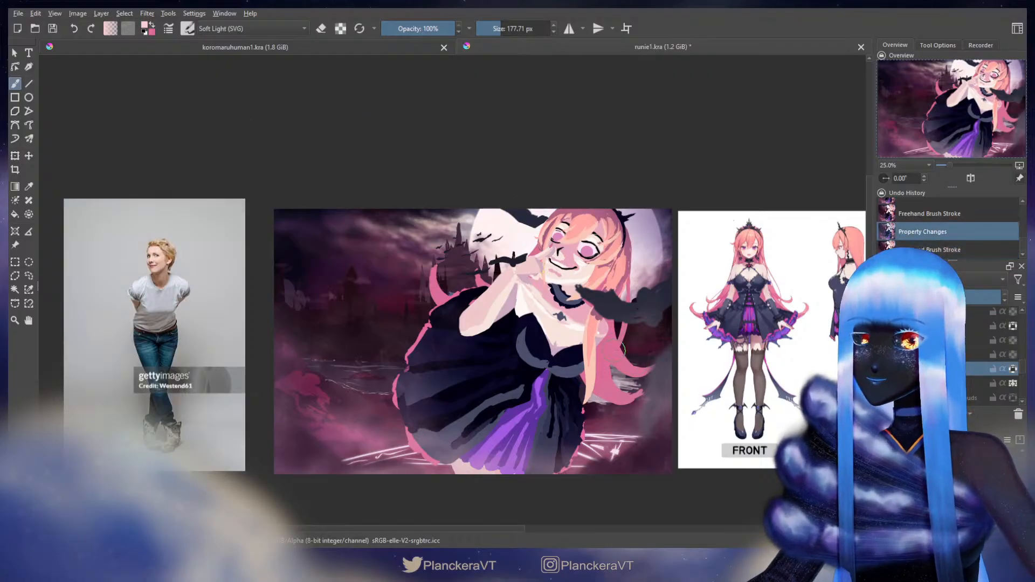
{"action": "left_click_drag", "start_coordinate": [616, 358], "coordinate": [614, 354]}
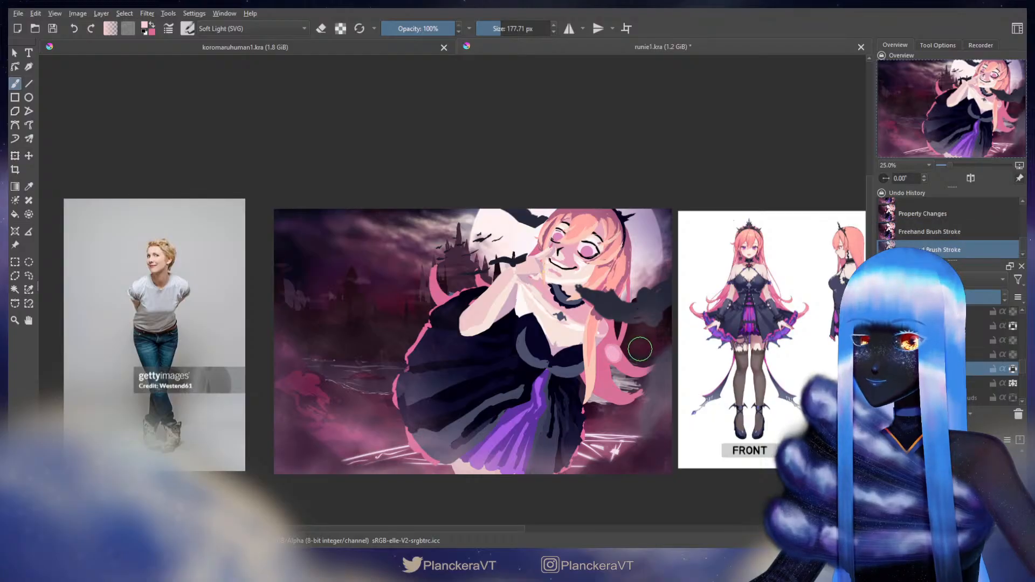
{"action": "left_click", "coordinate": [642, 351], "text": "ctrl"}
{"action": "key", "text": "ctrl+z"}
{"action": "key", "text": "ctrl+z"}
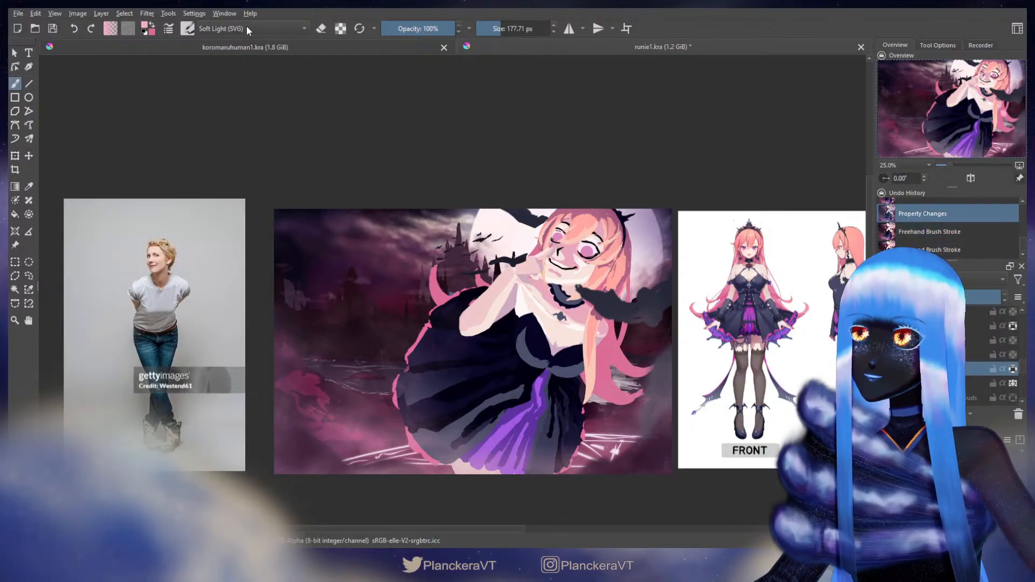
Paint pink highlights on the hair behind the shoulder in Normal blending mode with the brush at about 220 px.
{"action": "left_click", "coordinate": [225, 103]}
{"action": "left_click_drag", "start_coordinate": [585, 357], "coordinate": [606, 358], "text": "shift"}
{"action": "mouse_move", "coordinate": [592, 380]}
{"action": "left_mouse_down"}
{"action": "mouse_move", "coordinate": [617, 400]}
{"action": "mouse_move", "coordinate": [606, 378]}
{"action": "left_mouse_up"}
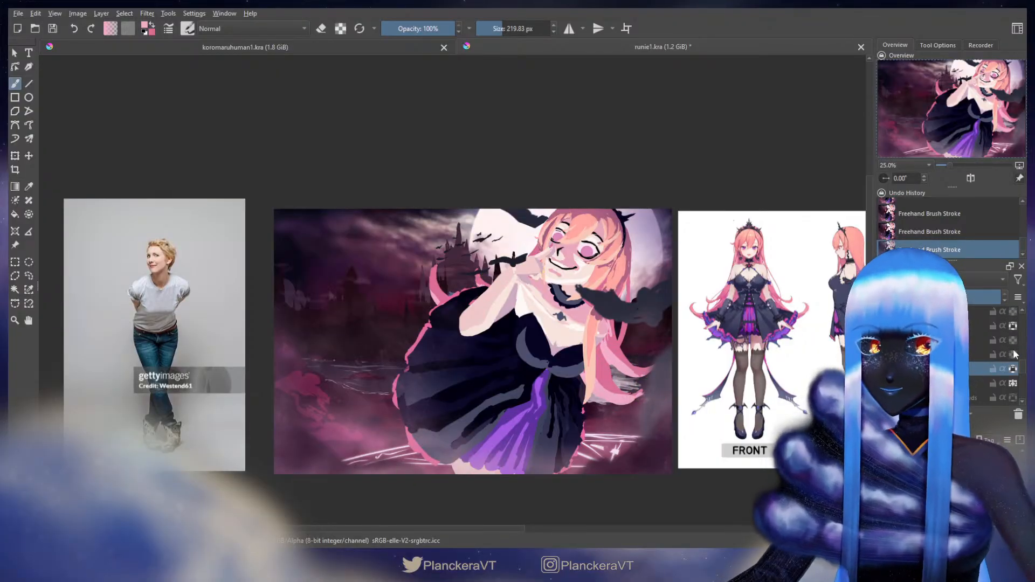
Shade the raised arm on its own layer with pink shadows and light skin tones sampled from the chin, using brushes of about 217 to 250 px.
{"action": "scroll", "coordinate": [1019, 367], "scroll_direction": "up", "scroll_amount": 3}
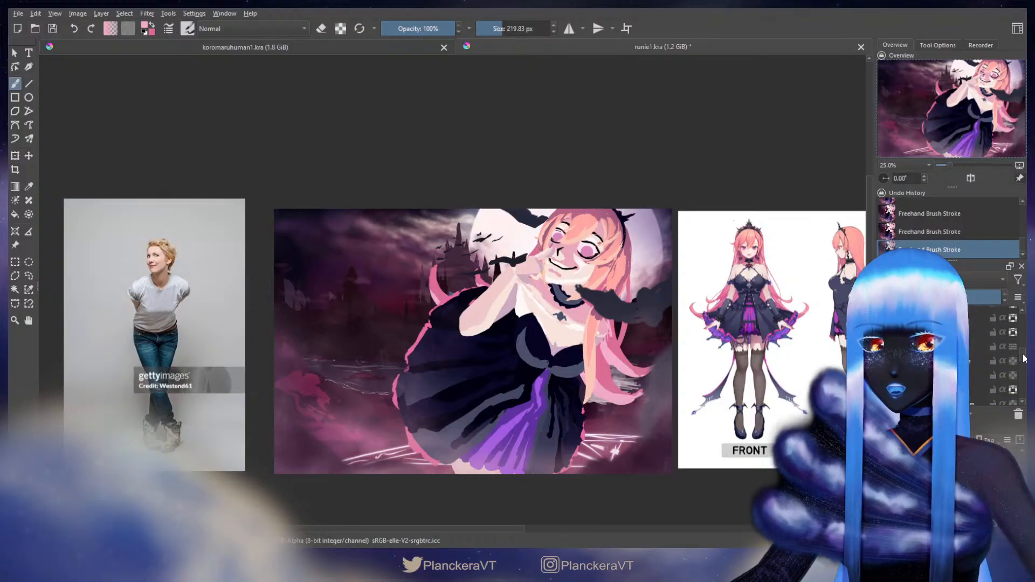
{"action": "left_click", "coordinate": [978, 371]}
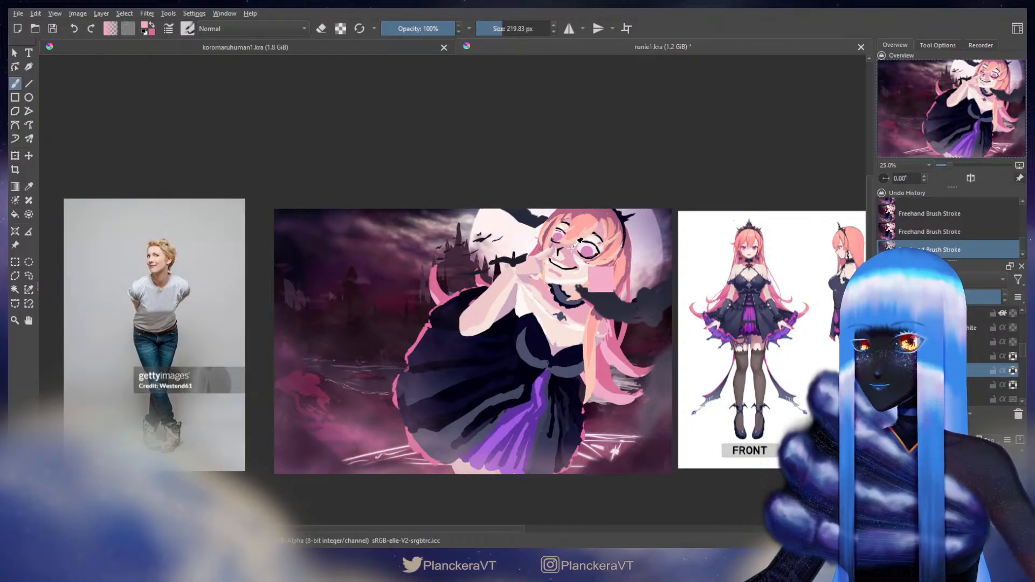
{"action": "left_click_drag", "start_coordinate": [488, 275], "coordinate": [508, 274]}
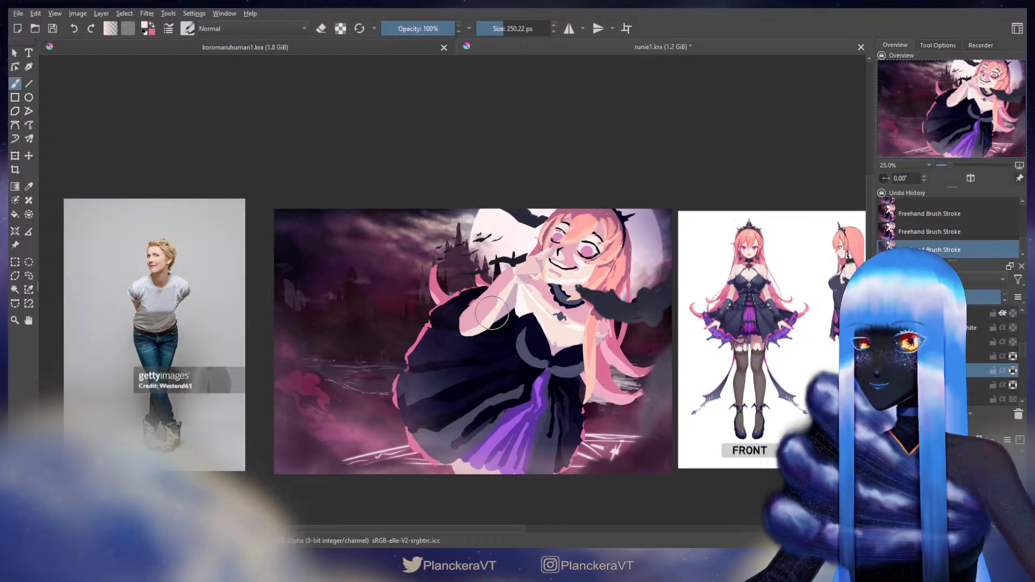
{"action": "left_click", "coordinate": [569, 279], "text": "ctrl"}
{"action": "left_click", "coordinate": [567, 279], "text": "ctrl"}
{"action": "left_click_drag", "start_coordinate": [517, 299], "coordinate": [470, 336], "text": "shift"}
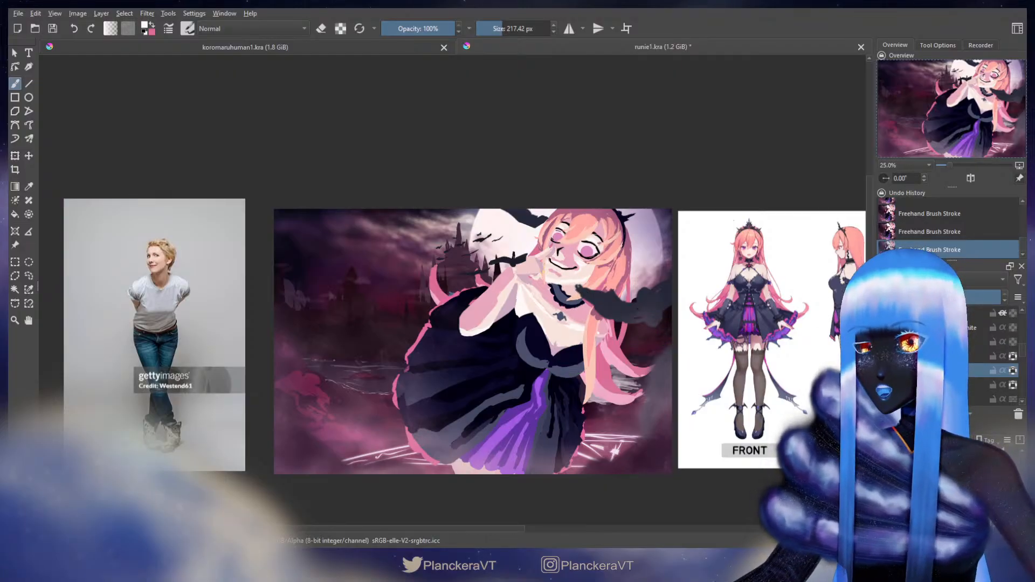
Lock the transparency of the choker layer and darken the choker and pendant with near-black sampled from the dress, brush about 252 px.
{"action": "left_click_drag", "start_coordinate": [1023, 354], "coordinate": [1024, 359]}
{"action": "left_click", "coordinate": [971, 349]}
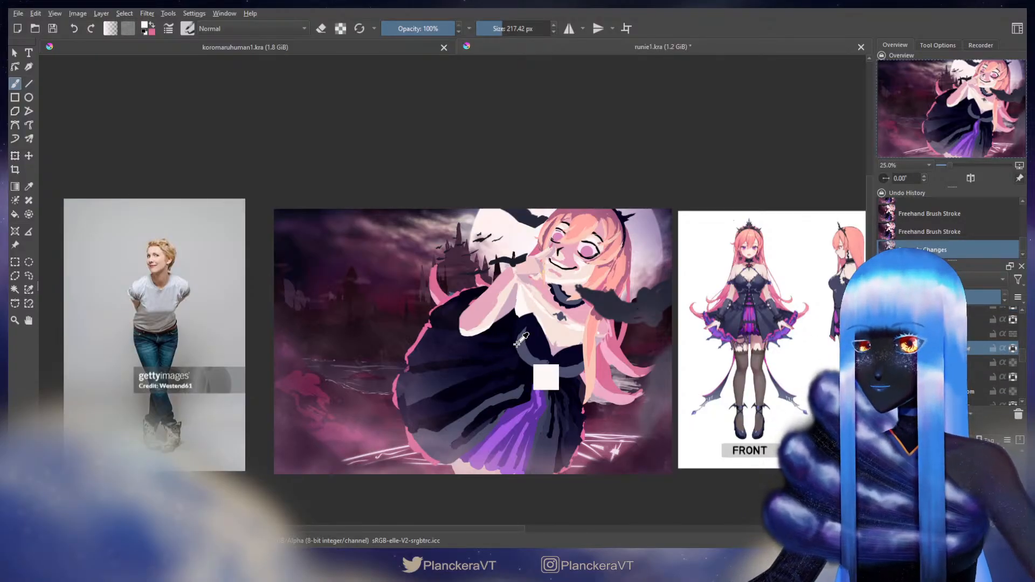
{"action": "left_click", "coordinate": [511, 327], "text": "ctrl"}
{"action": "left_click_drag", "start_coordinate": [540, 304], "coordinate": [545, 304], "text": "shift"}
{"action": "left_click_drag", "start_coordinate": [555, 287], "coordinate": [575, 302]}
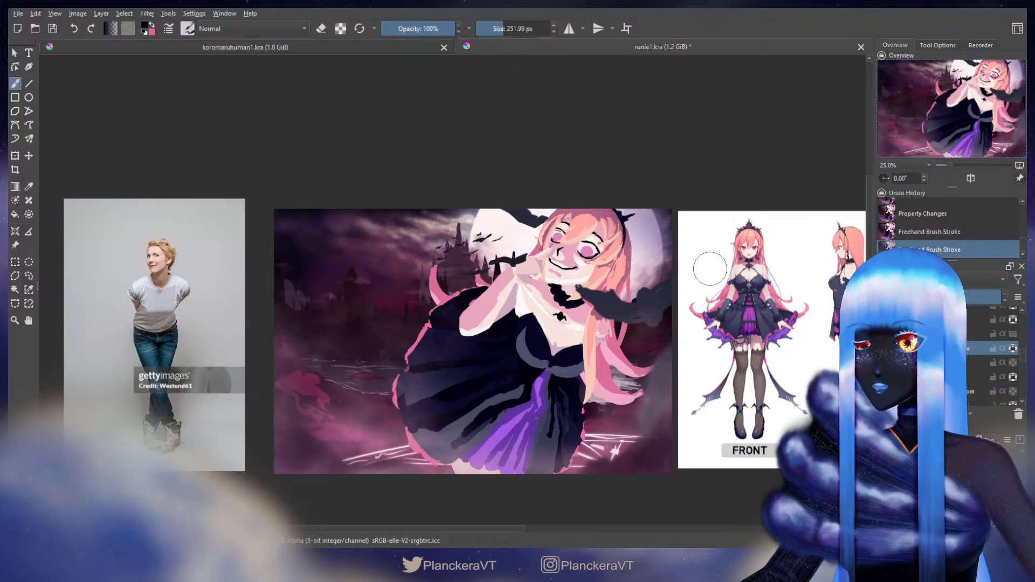
Lock the transparency of the dress trim layer and repaint the skirt's pink edging in a paler pink along the hem and outer side.
{"action": "left_click_drag", "start_coordinate": [1022, 354], "coordinate": [1025, 367]}
{"action": "left_click", "coordinate": [1013, 336]}
{"action": "left_click", "coordinate": [1013, 335]}
{"action": "key", "text": "x"}
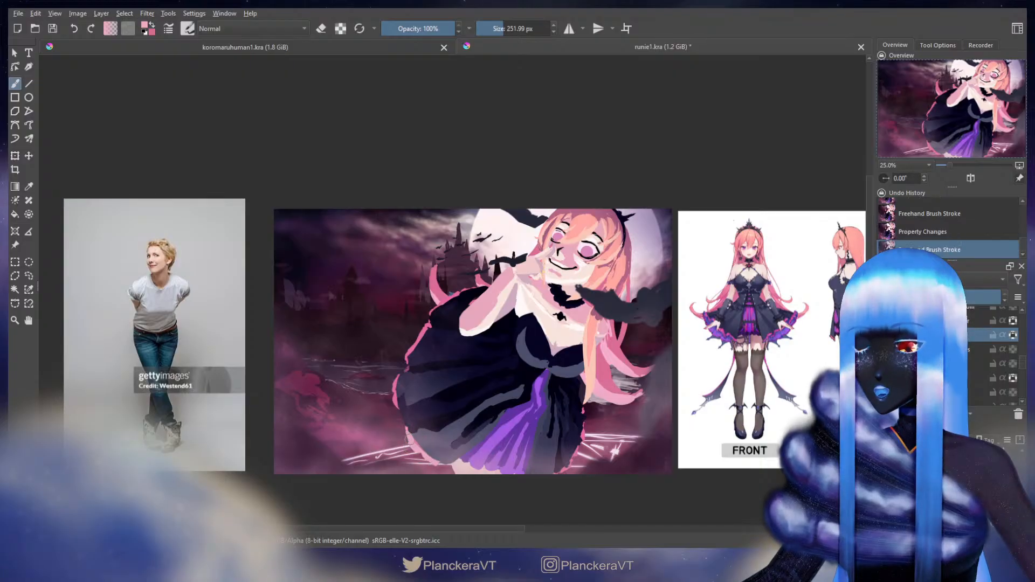
{"action": "left_click_drag", "start_coordinate": [409, 439], "coordinate": [451, 472]}
{"action": "left_click_drag", "start_coordinate": [572, 455], "coordinate": [586, 426]}
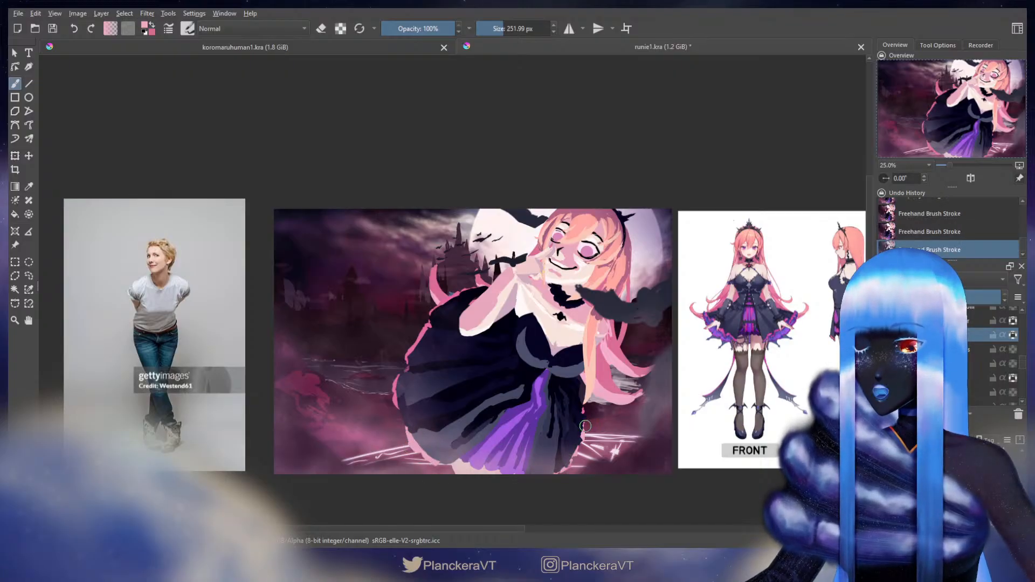
{"action": "left_click_drag", "start_coordinate": [396, 403], "coordinate": [422, 335]}
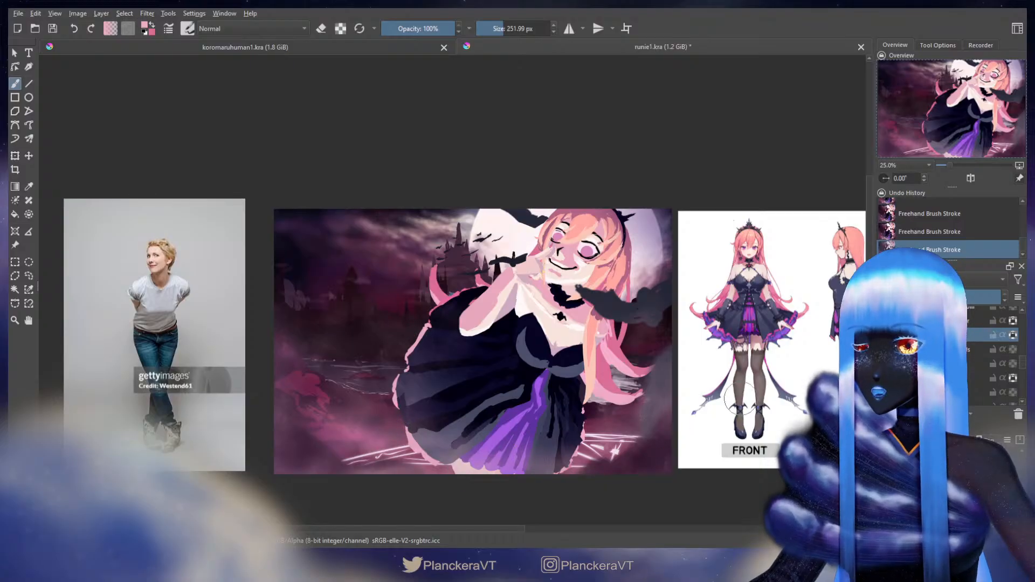
Try slate-grey highlight strokes along the outer side of the skirt, undoing them.
{"action": "scroll", "coordinate": [1019, 366], "scroll_direction": "up", "scroll_amount": 3}
{"action": "left_click_drag", "start_coordinate": [1022, 364], "coordinate": [1022, 363]}
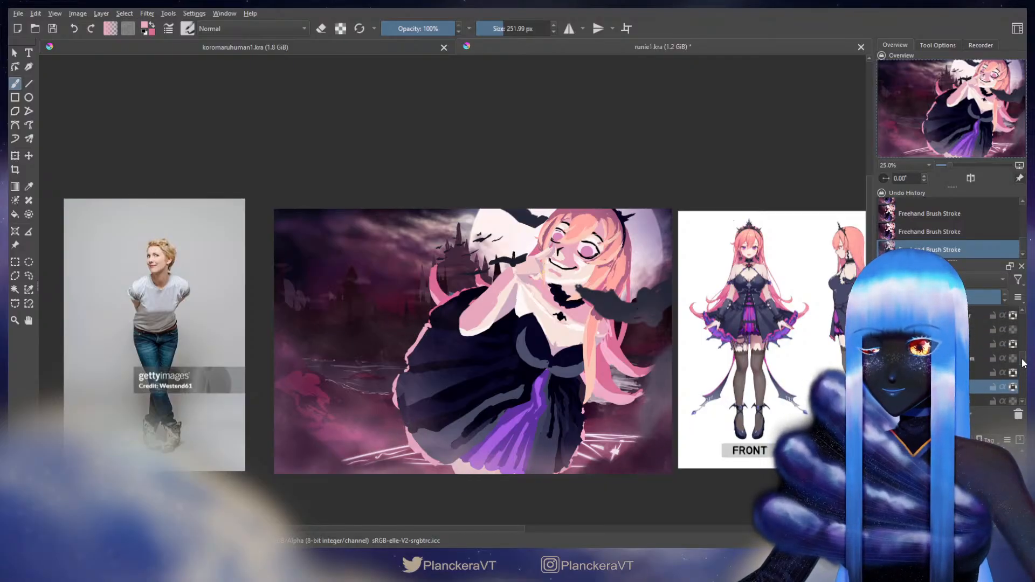
{"action": "left_click", "coordinate": [959, 344]}
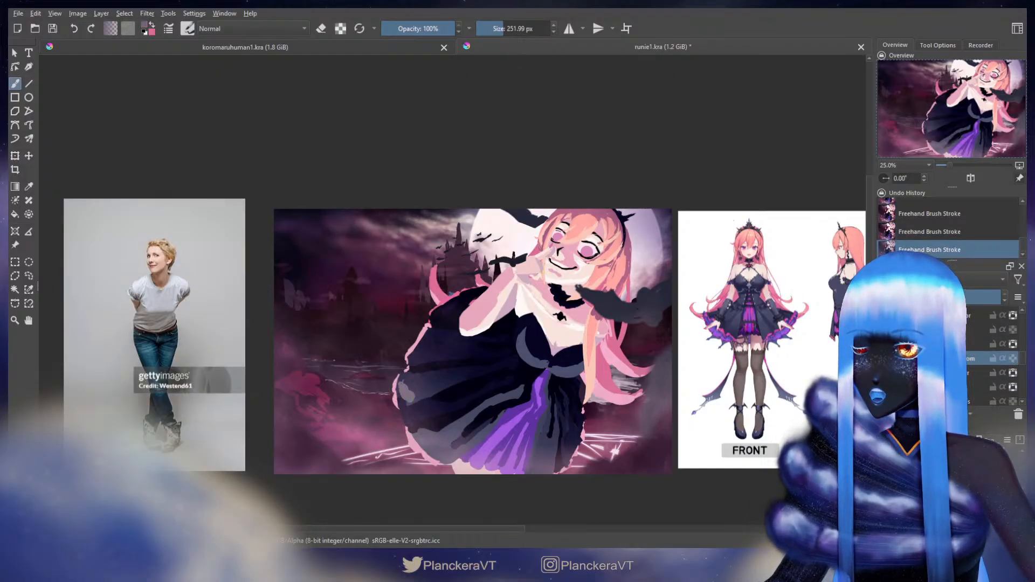
{"action": "key", "text": "ctrl+z"}
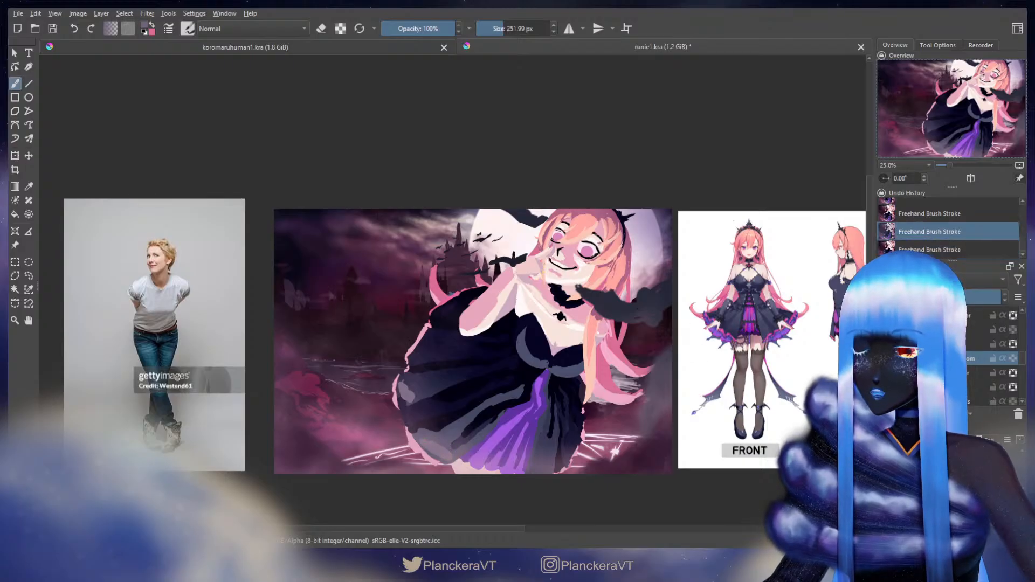
{"action": "key", "text": "ctrl+z"}
Hide the overlay layers with the fog and bats covering the scene.
{"action": "left_click_drag", "start_coordinate": [1021, 361], "coordinate": [1024, 327]}
{"action": "left_click", "coordinate": [884, 330]}
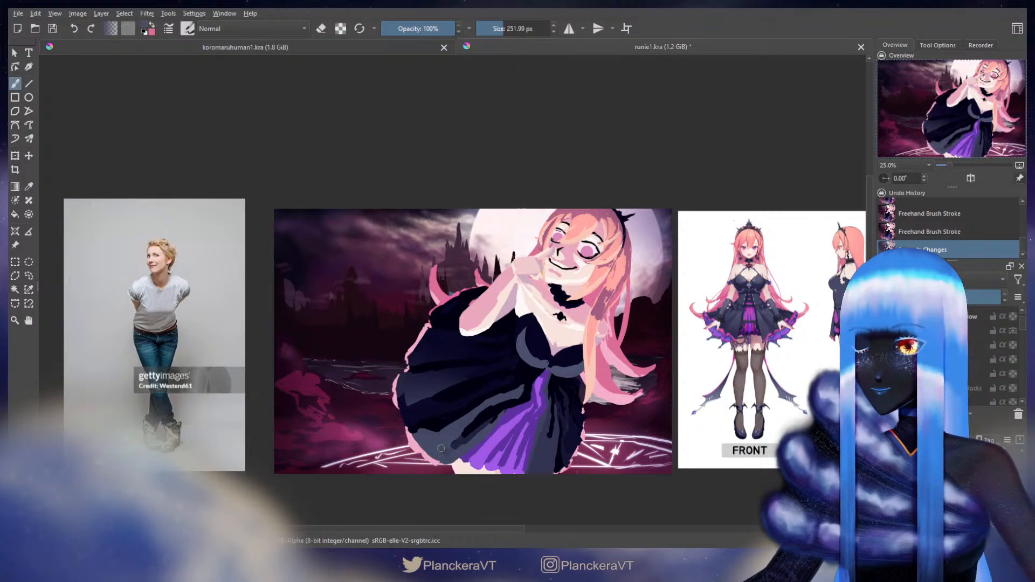
Try slate-grey highlight strokes on the skirt's lower hem and outer folds, undoing them.
{"action": "left_click_drag", "start_coordinate": [445, 448], "coordinate": [441, 450]}
{"action": "left_click_drag", "start_coordinate": [411, 382], "coordinate": [406, 398]}
{"action": "left_click_drag", "start_coordinate": [419, 361], "coordinate": [416, 360]}
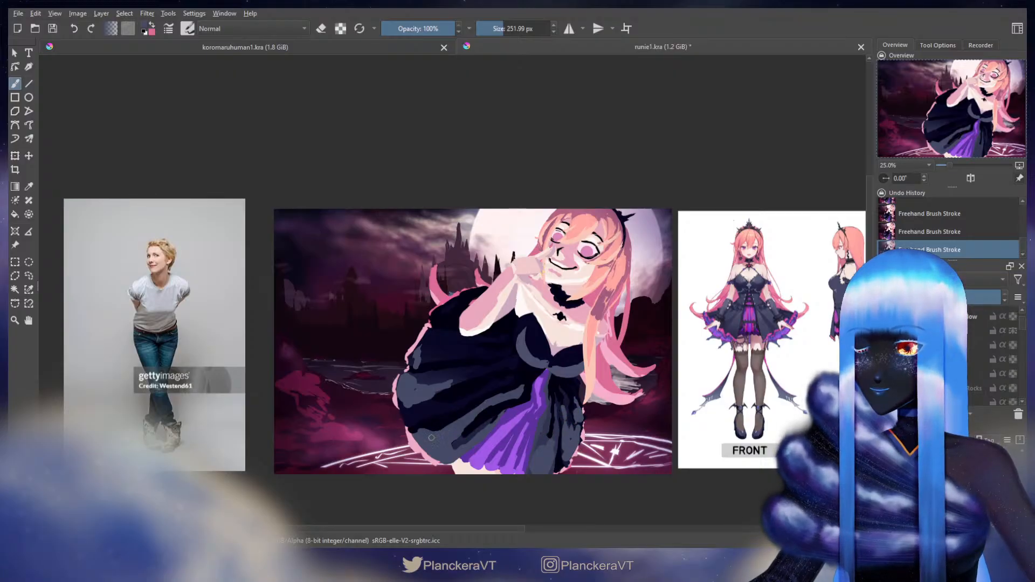
{"action": "left_click_drag", "start_coordinate": [1021, 326], "coordinate": [1021, 360]}
{"action": "key", "text": "ctrl+z"}
{"action": "key", "text": "ctrl+z"}
{"action": "key", "text": "ctrl+z"}
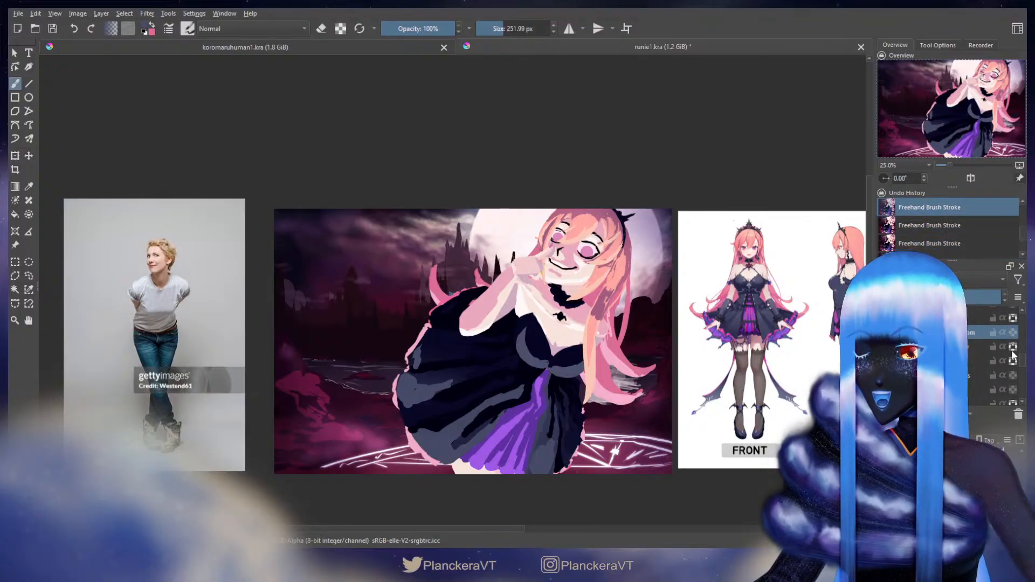
{"action": "key", "text": "ctrl+z"}
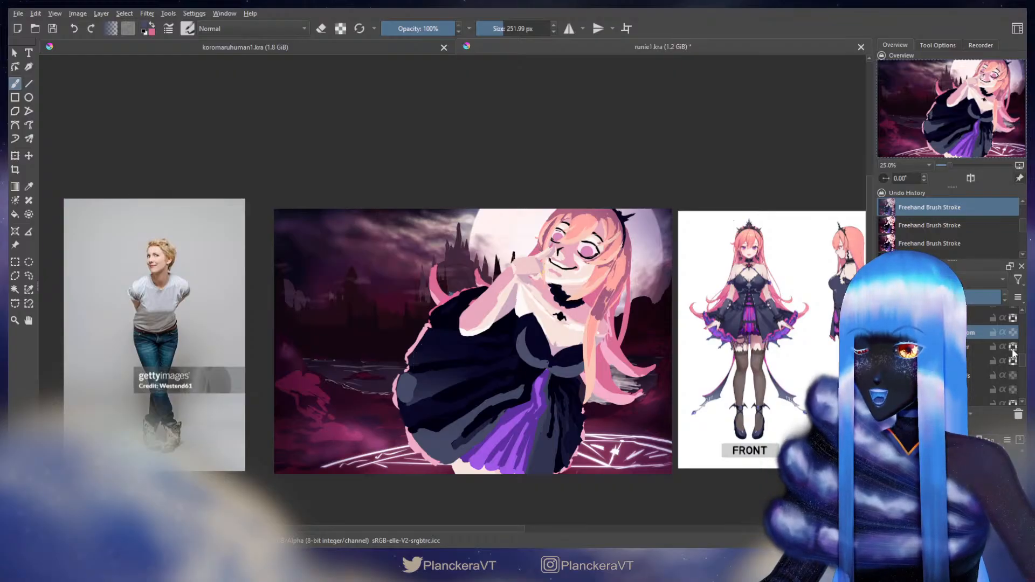
Lock the transparency of the skirt layer and paint slate-grey highlights and dark shadows along its folds.
{"action": "left_click", "coordinate": [1013, 349]}
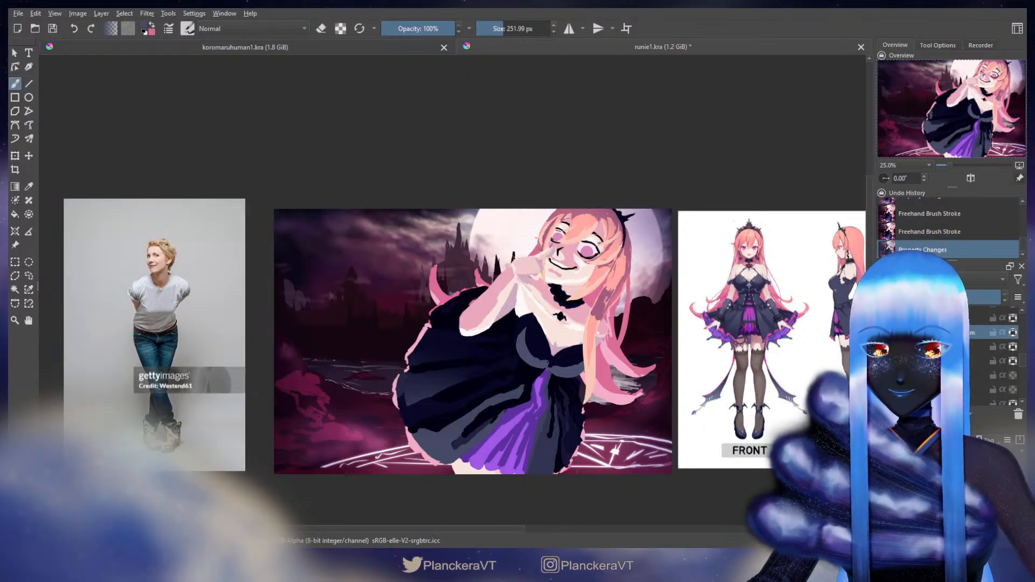
{"action": "mouse_move", "coordinate": [411, 385]}
{"action": "left_mouse_down"}
{"action": "mouse_move", "coordinate": [407, 415]}
{"action": "mouse_move", "coordinate": [467, 399]}
{"action": "left_mouse_up"}
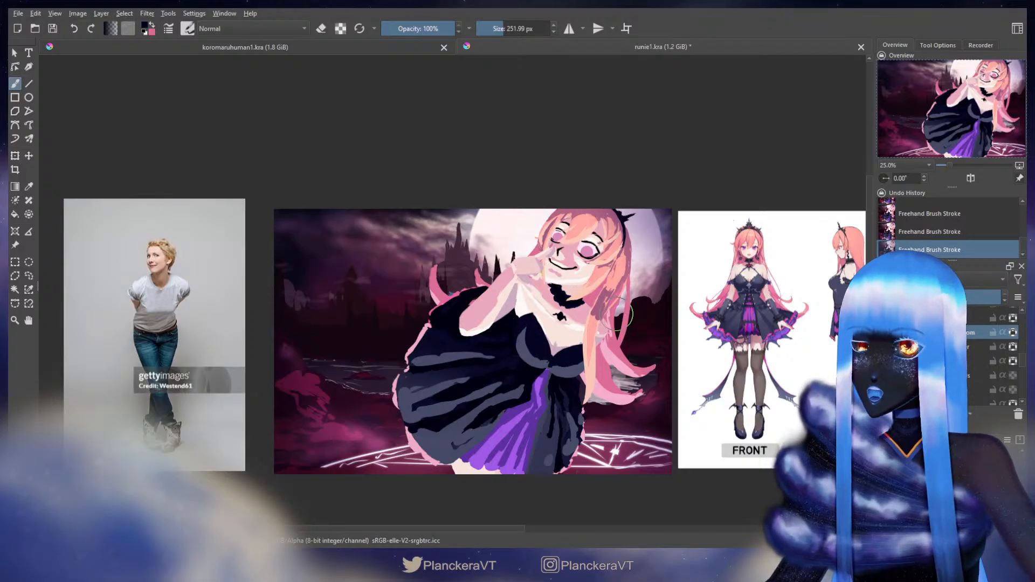
Refine the bodice shading with the brush at about 238 px, and unlock the skirt layer's transparency with the brush reduced to about 218 px.
{"action": "left_click_drag", "start_coordinate": [567, 370], "coordinate": [566, 371]}
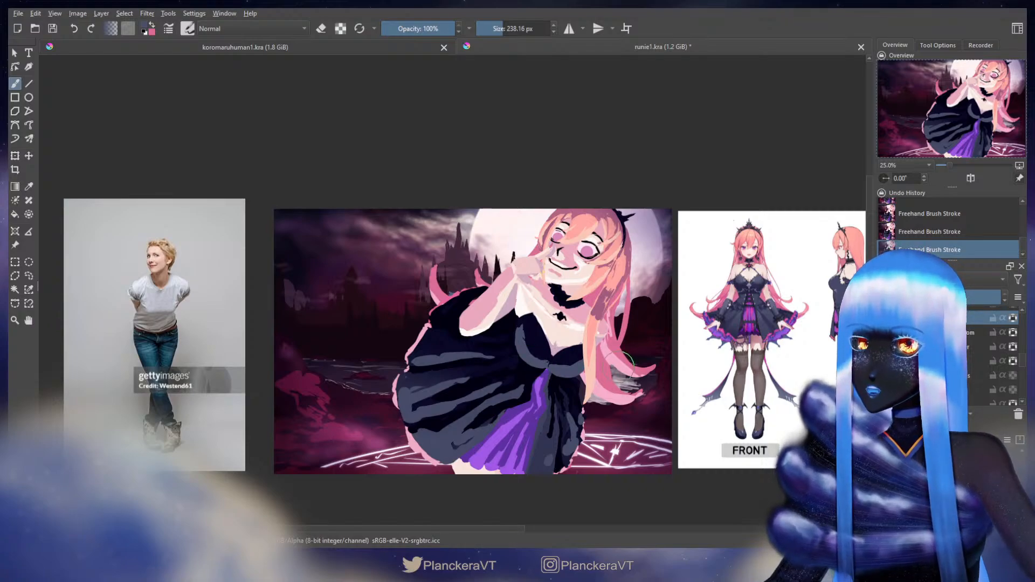
{"action": "left_click", "coordinate": [1013, 332]}
{"action": "key", "text": "bracketleft"}
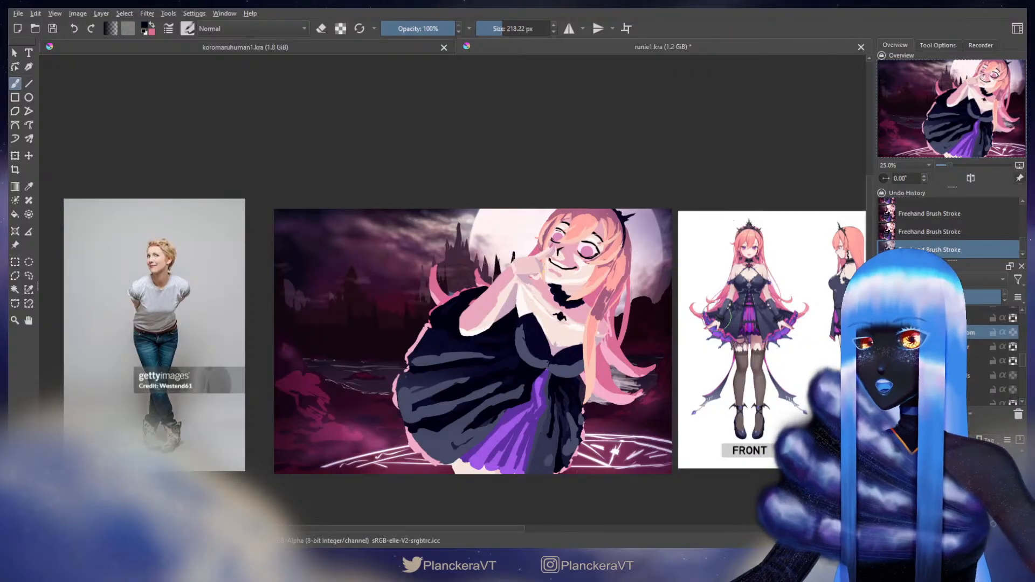
Add a new paint layer among the character layers and rename it.
{"action": "mouse_move", "coordinate": [1021, 362]}
{"action": "left_mouse_down"}
{"action": "mouse_move", "coordinate": [1019, 342]}
{"action": "mouse_move", "coordinate": [1019, 353]}
{"action": "left_mouse_up"}
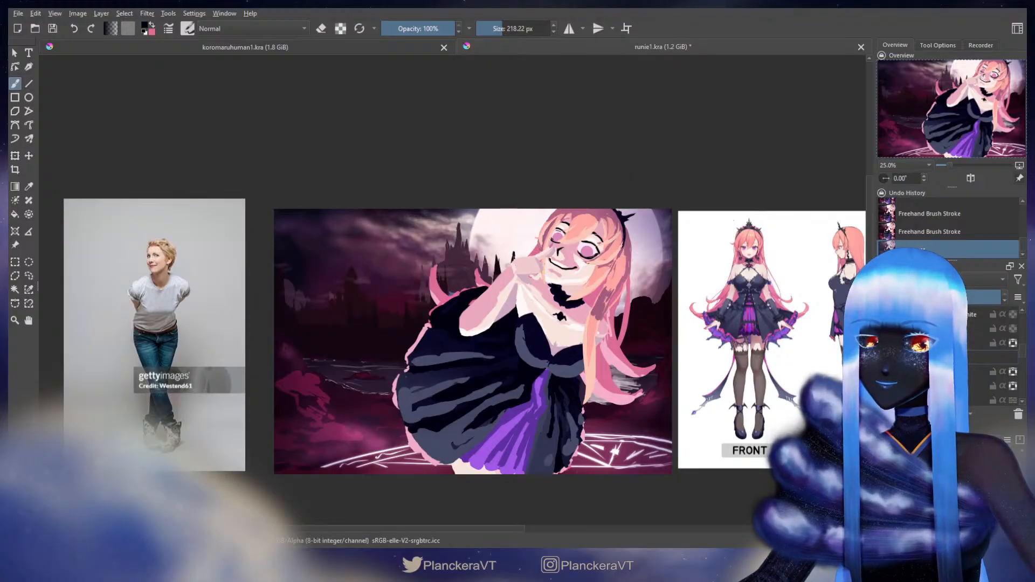
{"action": "key", "text": "Return"}
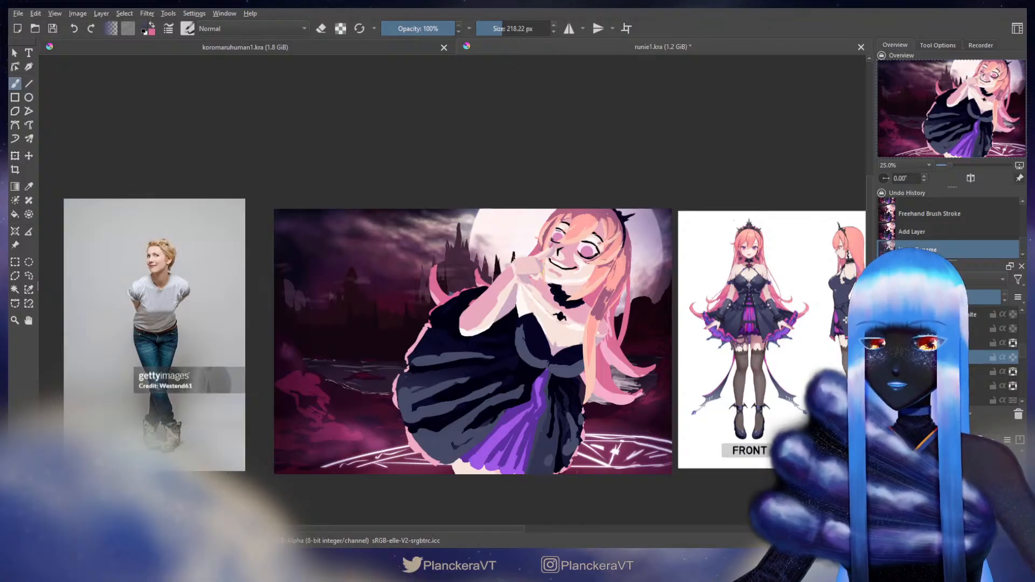
Paint a slate-grey fingerless glove over the character's raised forearm with the brush at about 163 px.
{"action": "mouse_move", "coordinate": [512, 268]}
{"action": "left_mouse_down", "text": "shift"}
{"action": "mouse_move", "coordinate": [480, 267]}
{"action": "mouse_move", "coordinate": [509, 279]}
{"action": "left_mouse_up", "text": "shift"}
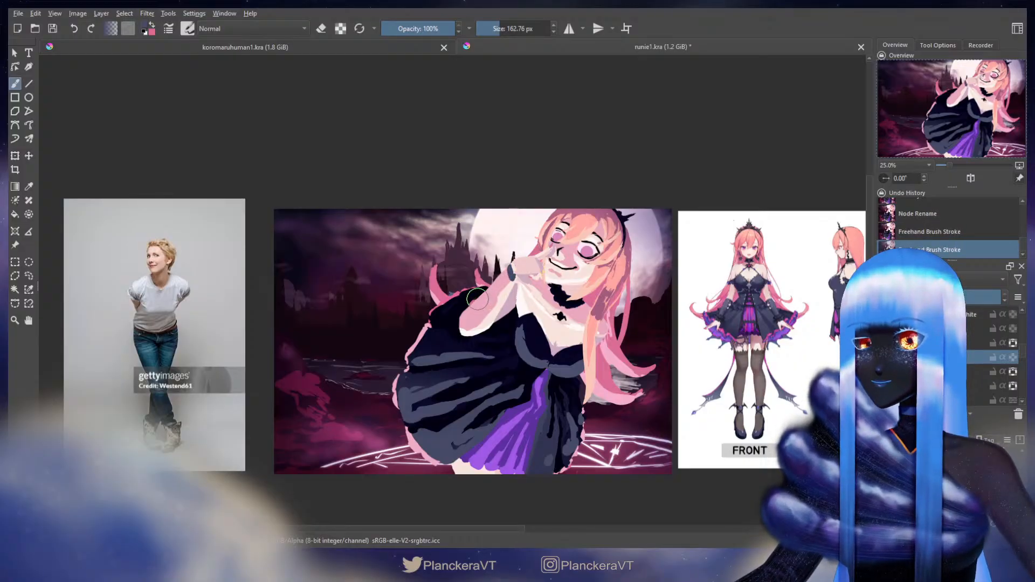
{"action": "left_click_drag", "start_coordinate": [477, 303], "coordinate": [505, 319]}
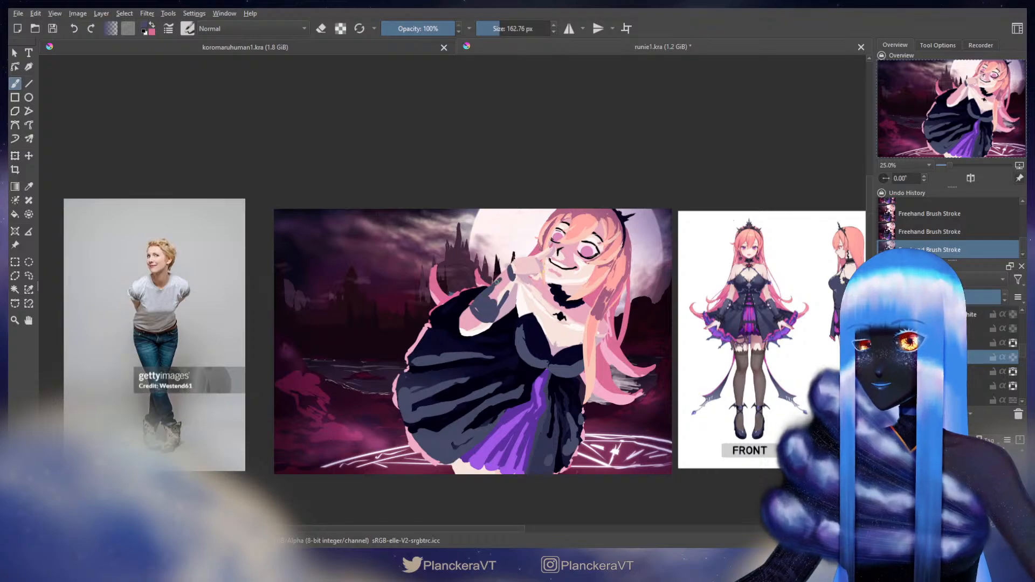
{"action": "left_click_drag", "start_coordinate": [506, 271], "coordinate": [494, 304]}
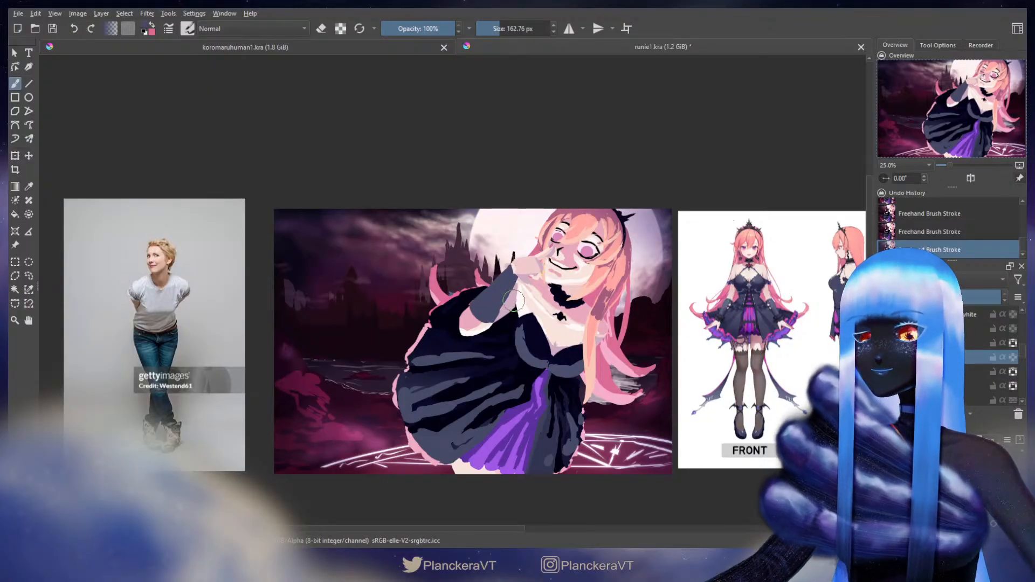
Check the arm gloves on the front-view reference and refine the painted glove with the brush at about 142 px.
{"action": "scroll", "coordinate": [514, 300], "scroll_direction": "up", "scroll_amount": 2}
{"action": "left_click_drag", "start_coordinate": [632, 382], "coordinate": [377, 384]}
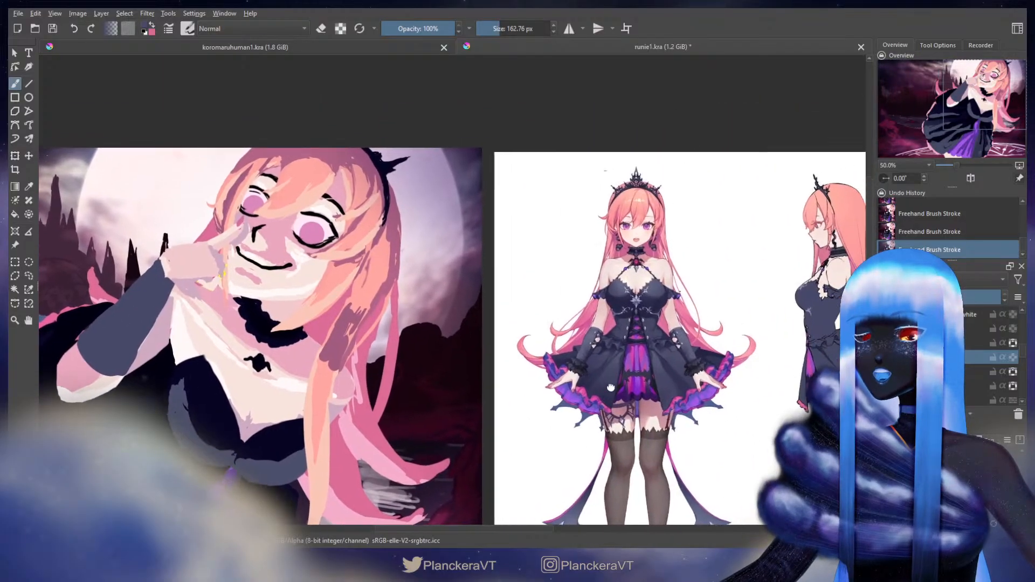
{"action": "scroll", "coordinate": [615, 370], "scroll_direction": "up", "scroll_amount": 3}
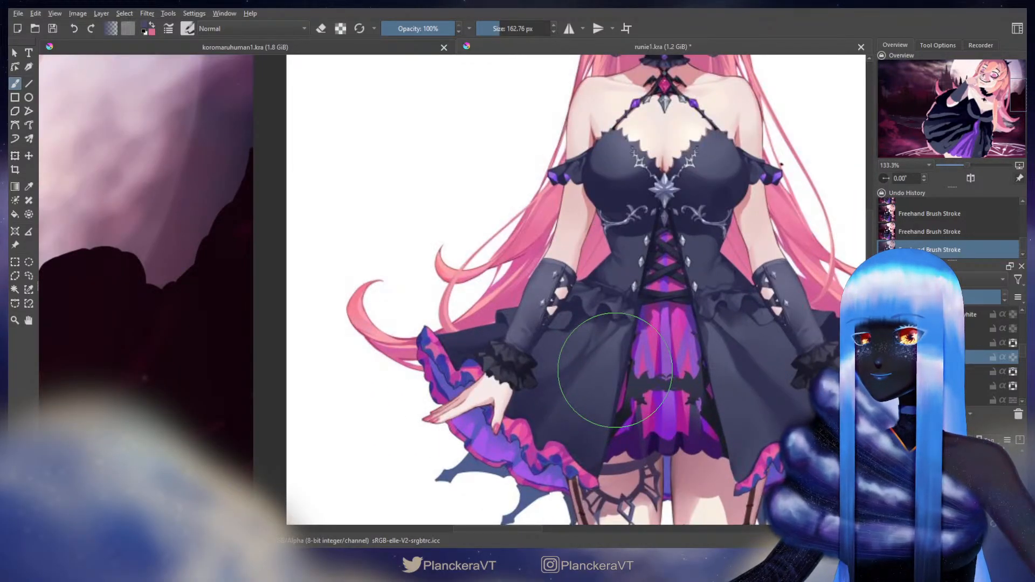
{"action": "scroll", "coordinate": [615, 370], "scroll_direction": "down", "scroll_amount": 4}
{"action": "left_click_drag", "start_coordinate": [316, 393], "coordinate": [469, 355]}
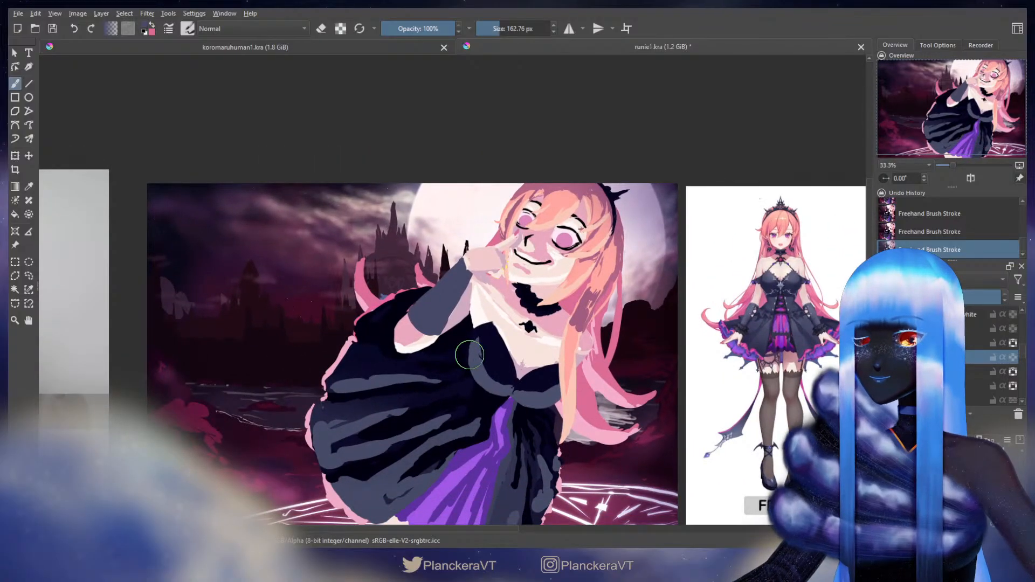
{"action": "scroll", "coordinate": [468, 355], "scroll_direction": "up", "scroll_amount": 1}
{"action": "mouse_move", "coordinate": [397, 306]}
{"action": "left_mouse_down", "text": "shift"}
{"action": "mouse_move", "coordinate": [385, 296]}
{"action": "mouse_move", "coordinate": [387, 312]}
{"action": "mouse_move", "coordinate": [422, 320]}
{"action": "left_mouse_up", "text": "shift"}
{"action": "left_click_drag", "start_coordinate": [493, 265], "coordinate": [467, 288]}
Add another paint layer among the character layers for the wrist ruffle and rename it.
{"action": "left_click_drag", "start_coordinate": [1021, 356], "coordinate": [1022, 338]}
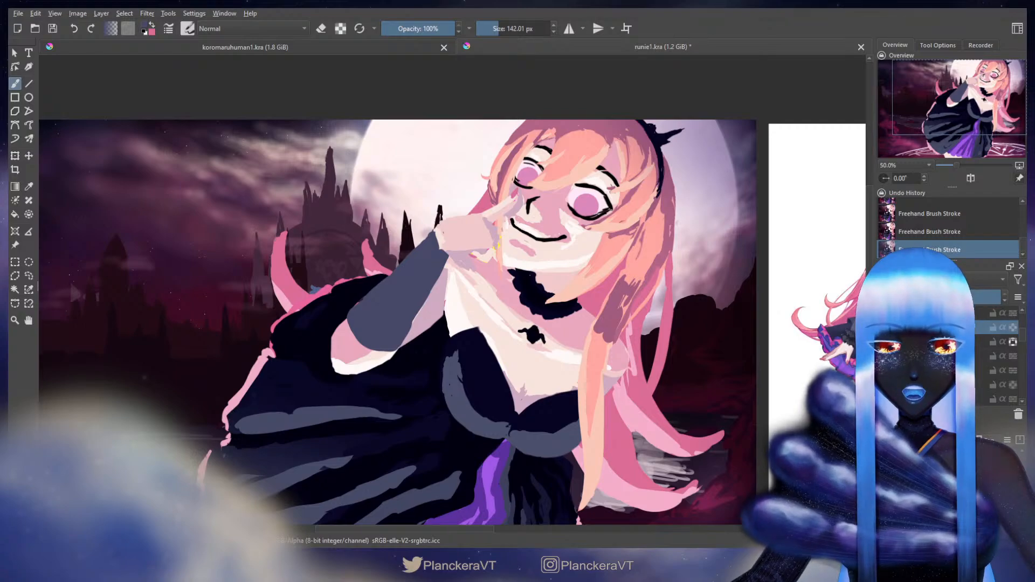
{"action": "key", "text": "Insert"}
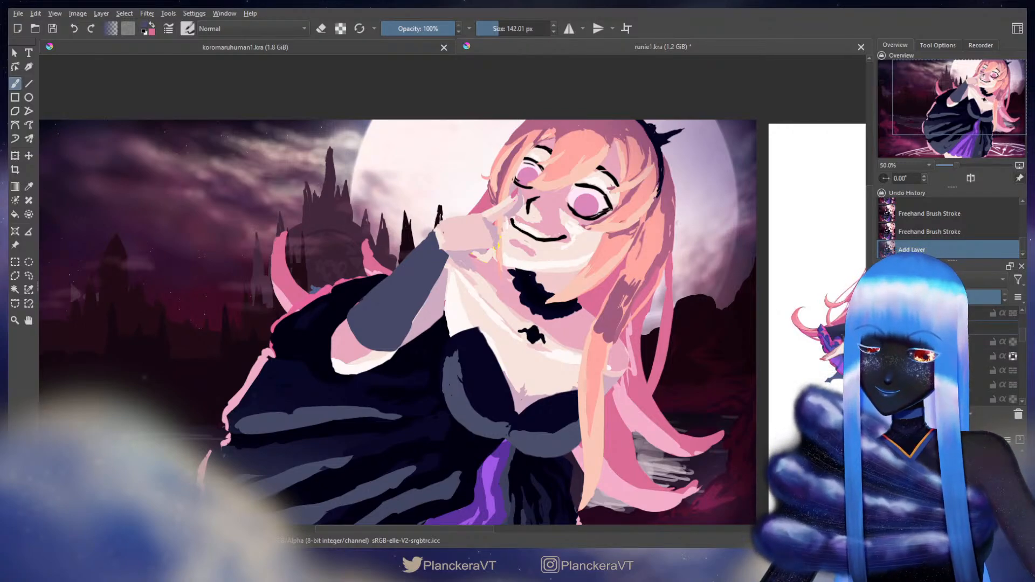
{"action": "key", "text": "Return"}
Examine the glove and black wrist ruffle on the front-view reference, comparing them with the painted hand.
{"action": "left_click_drag", "start_coordinate": [757, 349], "coordinate": [403, 370]}
{"action": "mouse_move", "coordinate": [678, 390]}
{"action": "left_mouse_down"}
{"action": "mouse_move", "coordinate": [471, 372]}
{"action": "mouse_move", "coordinate": [415, 378]}
{"action": "mouse_move", "coordinate": [633, 335]}
{"action": "left_mouse_up"}
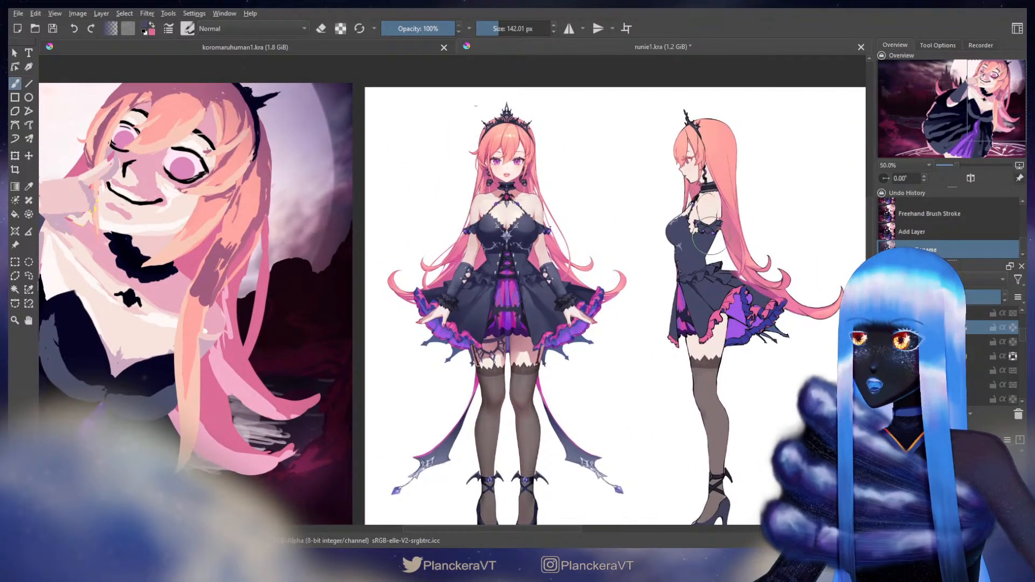
{"action": "mouse_move", "coordinate": [594, 297]}
{"action": "left_mouse_down"}
{"action": "mouse_move", "coordinate": [726, 269]}
{"action": "mouse_move", "coordinate": [641, 323]}
{"action": "left_mouse_up"}
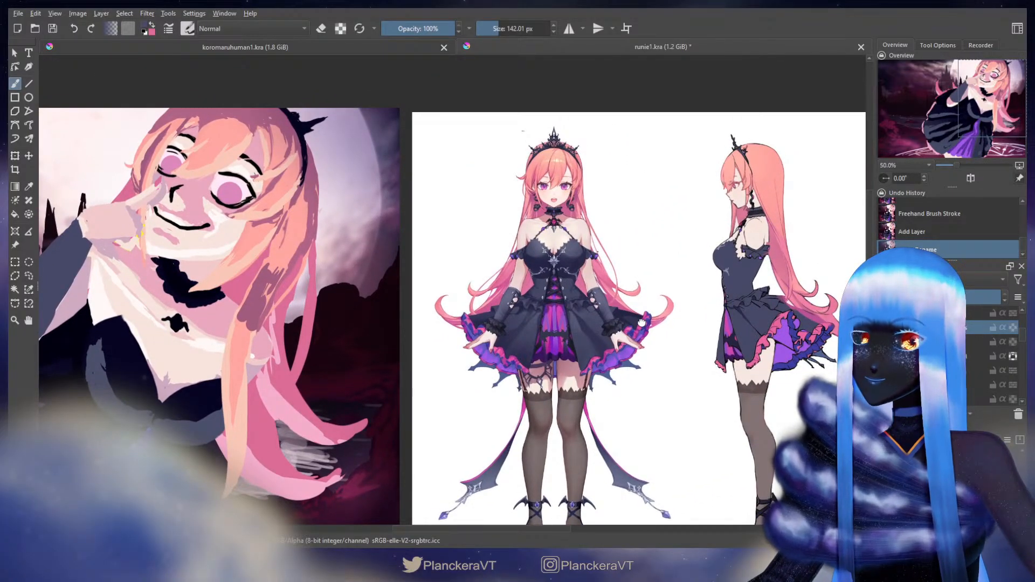
{"action": "left_click_drag", "start_coordinate": [641, 322], "coordinate": [635, 313]}
{"action": "scroll", "coordinate": [630, 300], "scroll_direction": "up", "scroll_amount": 4}
{"action": "scroll", "coordinate": [625, 292], "scroll_direction": "up", "scroll_amount": 1}
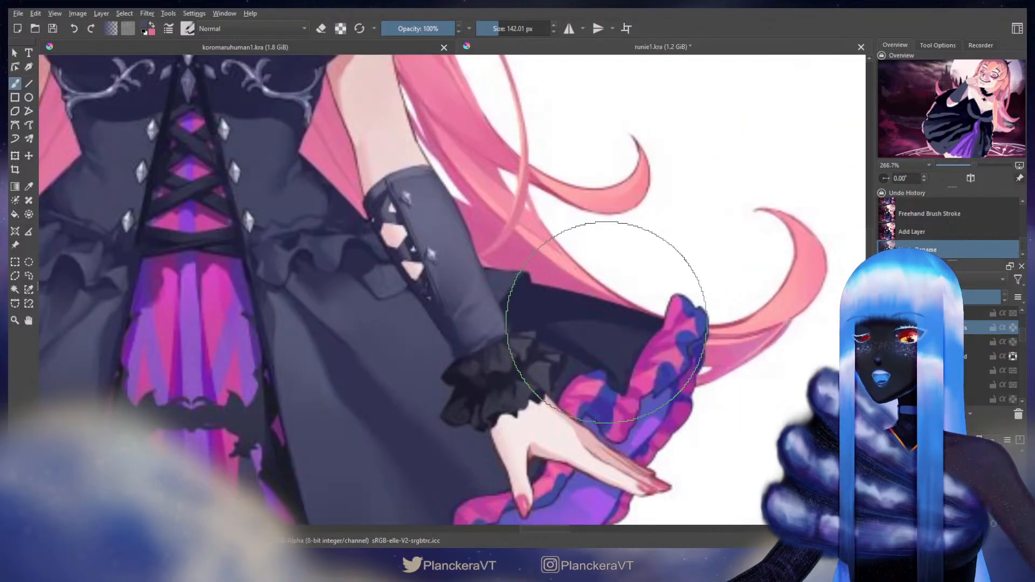
{"action": "scroll", "coordinate": [458, 302], "scroll_direction": "down", "scroll_amount": 1}
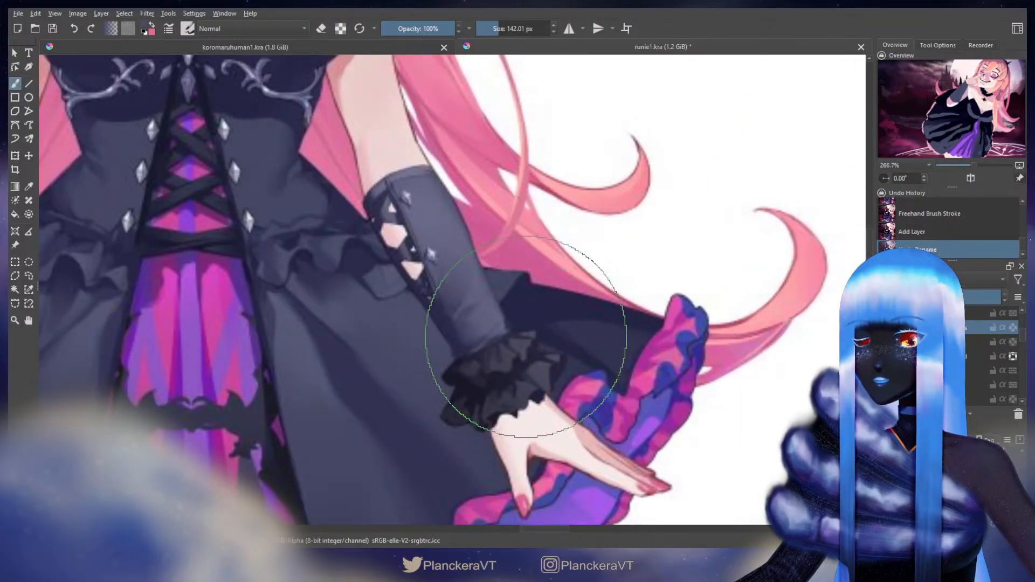
{"action": "scroll", "coordinate": [433, 331], "scroll_direction": "down", "scroll_amount": 1}
{"action": "scroll", "coordinate": [423, 324], "scroll_direction": "down", "scroll_amount": 2}
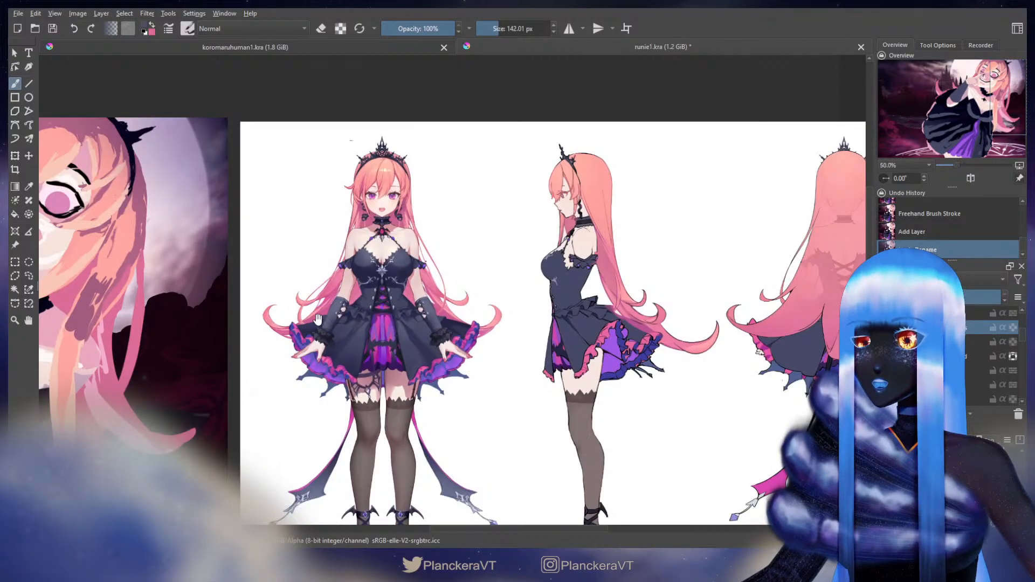
{"action": "left_click_drag", "start_coordinate": [318, 320], "coordinate": [542, 346]}
{"action": "scroll", "coordinate": [313, 293], "scroll_direction": "up", "scroll_amount": 2}
{"action": "mouse_move", "coordinate": [312, 291]}
{"action": "left_mouse_down"}
{"action": "mouse_move", "coordinate": [308, 279]}
{"action": "mouse_move", "coordinate": [636, 374]}
{"action": "left_mouse_up"}
{"action": "left_click_drag", "start_coordinate": [489, 329], "coordinate": [464, 330]}
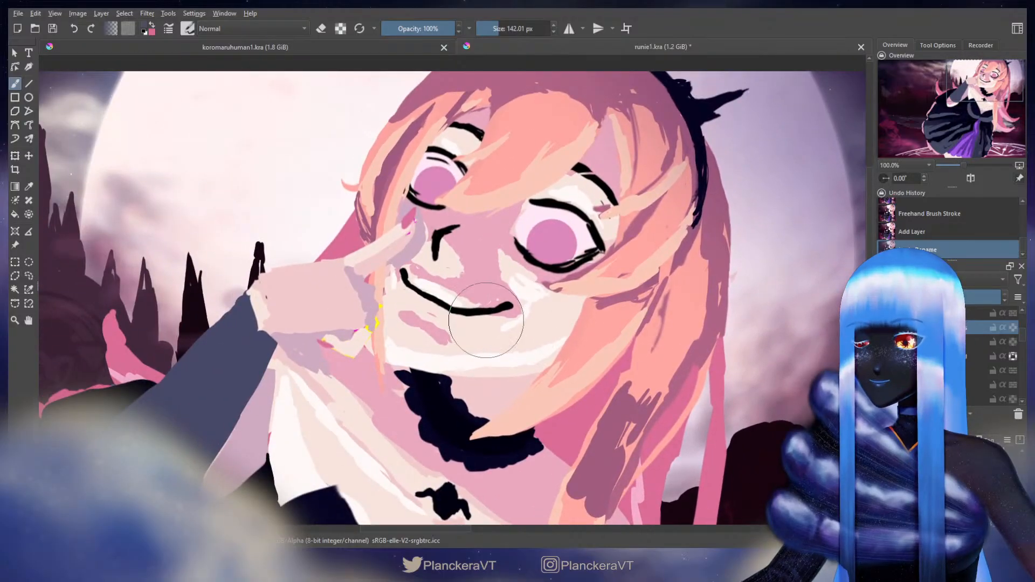
Try painting a dark grey ruffled cuff around the raised wrist with the brush at about 55 px.
{"action": "scroll", "coordinate": [490, 326], "scroll_direction": "down", "scroll_amount": 1}
{"action": "left_click", "coordinate": [325, 303]}
{"action": "mouse_move", "coordinate": [337, 301]}
{"action": "left_mouse_down"}
{"action": "mouse_move", "coordinate": [324, 301]}
{"action": "mouse_move", "coordinate": [330, 281]}
{"action": "mouse_move", "coordinate": [337, 292]}
{"action": "left_mouse_up"}
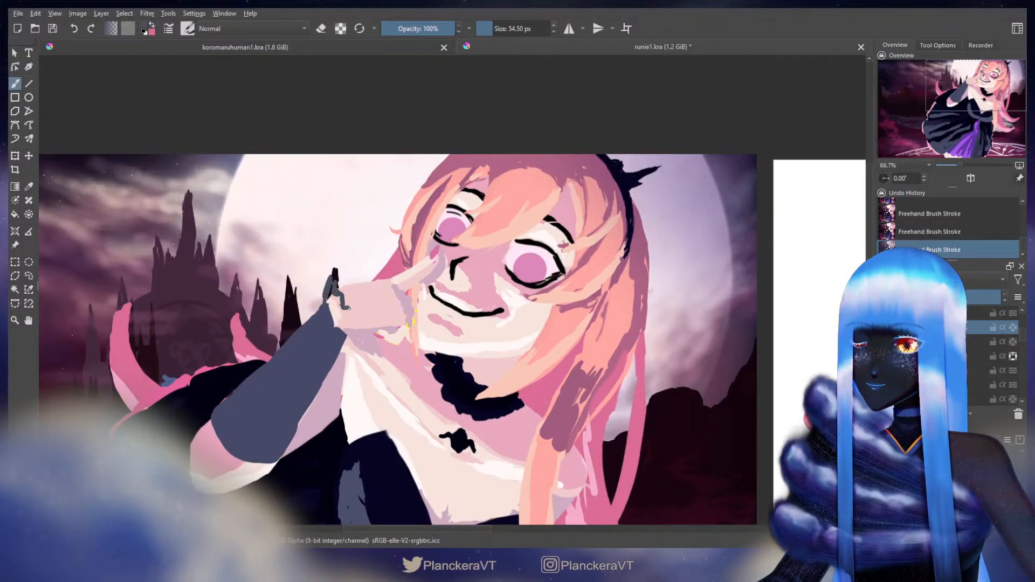
{"action": "mouse_move", "coordinate": [355, 331]}
{"action": "left_mouse_down"}
{"action": "mouse_move", "coordinate": [346, 341]}
{"action": "mouse_move", "coordinate": [332, 291]}
{"action": "mouse_move", "coordinate": [348, 332]}
{"action": "left_mouse_up"}
{"action": "mouse_move", "coordinate": [587, 350]}
{"action": "left_mouse_down"}
{"action": "mouse_move", "coordinate": [298, 302]}
{"action": "mouse_move", "coordinate": [474, 331]}
{"action": "left_mouse_up"}
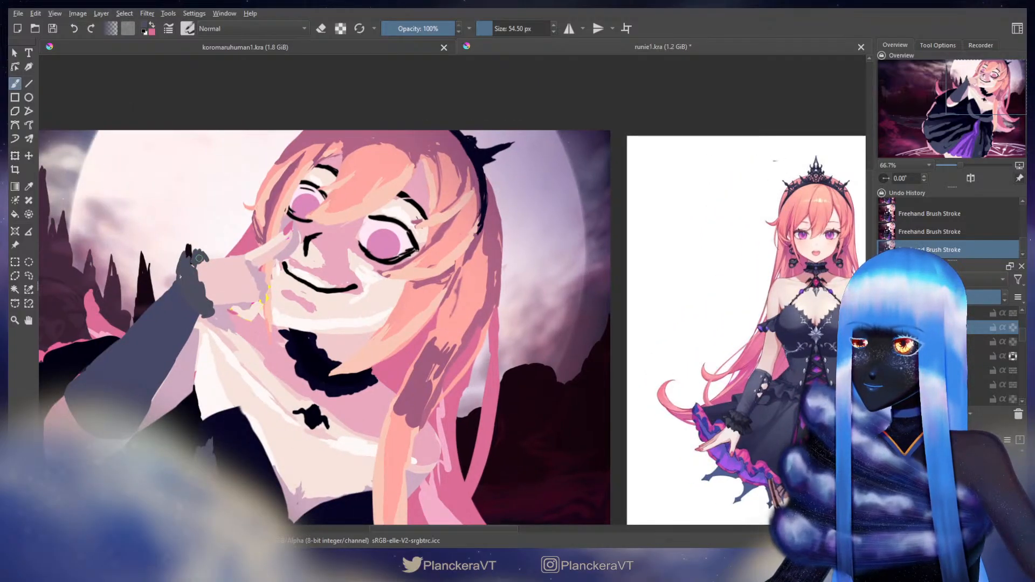
{"action": "mouse_move", "coordinate": [199, 260]}
{"action": "left_mouse_down"}
{"action": "mouse_move", "coordinate": [214, 279]}
{"action": "mouse_move", "coordinate": [205, 284]}
{"action": "left_mouse_up"}
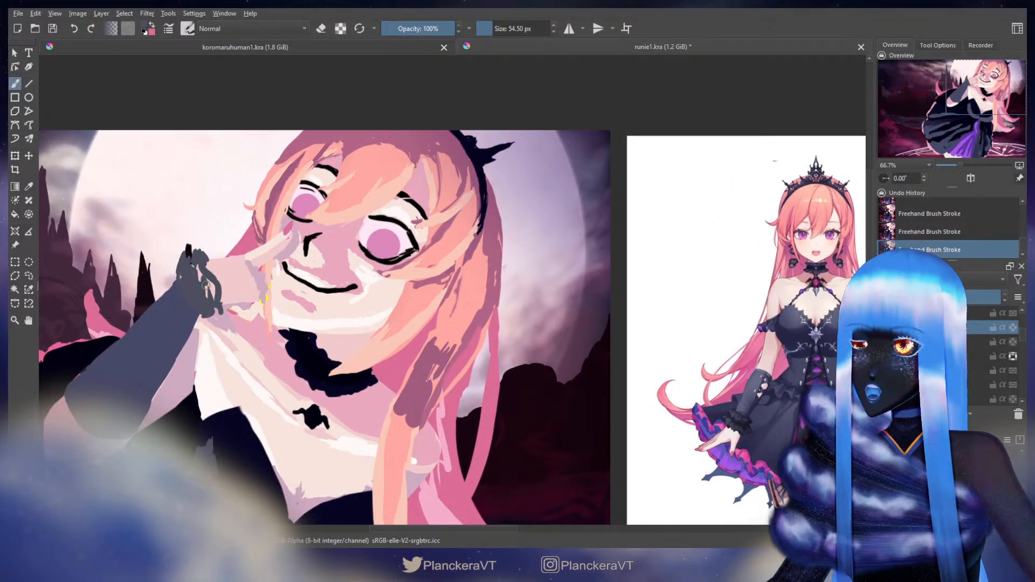
{"action": "left_click_drag", "start_coordinate": [253, 357], "coordinate": [416, 311]}
Lock the cuff layer's transparency and try a near-black fold line across the ruffle.
{"action": "left_click", "coordinate": [394, 403], "text": "ctrl"}
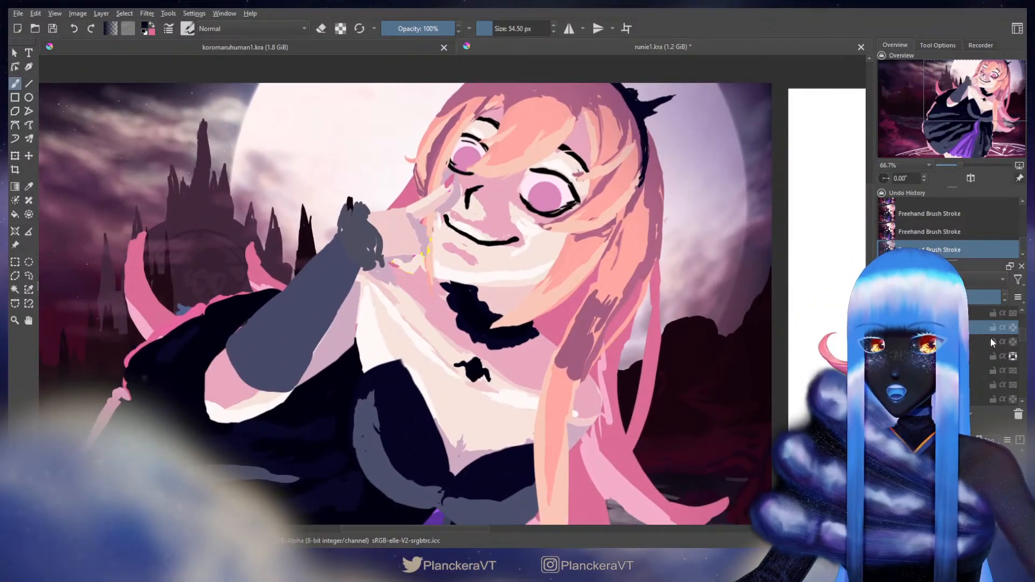
{"action": "left_click_drag", "start_coordinate": [350, 208], "coordinate": [374, 261]}
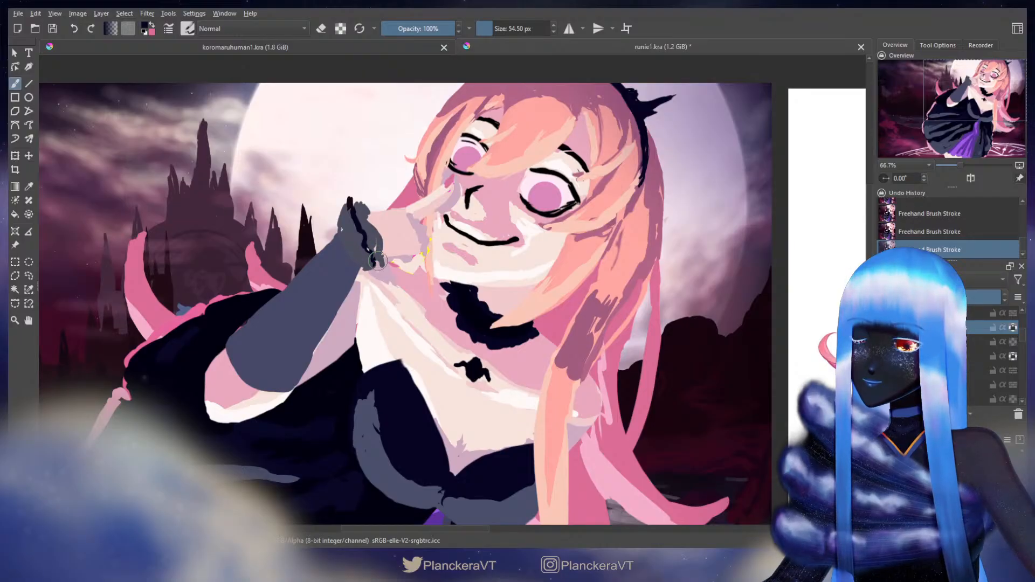
{"action": "left_click_drag", "start_coordinate": [671, 355], "coordinate": [556, 322]}
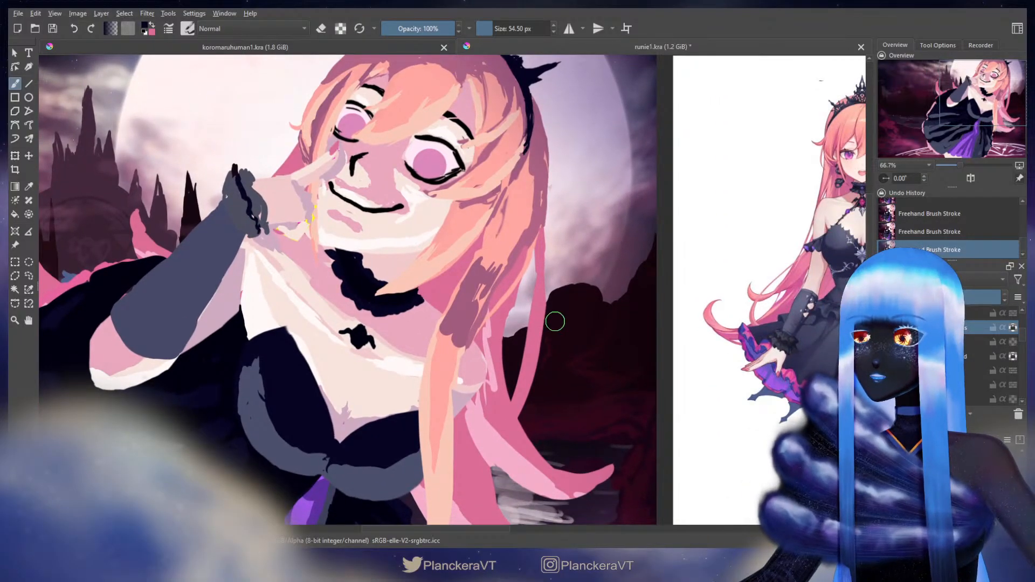
{"action": "scroll", "coordinate": [556, 322], "scroll_direction": "down", "scroll_amount": 3}
{"action": "scroll", "coordinate": [571, 301], "scroll_direction": "up", "scroll_amount": 2}
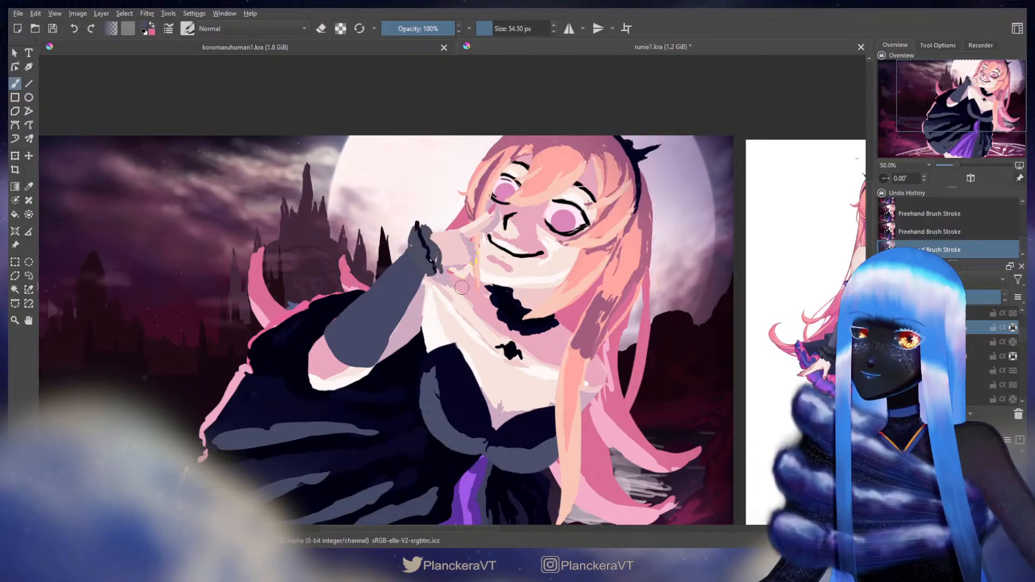
Sample a colour from the cuff, clear the painting from its layer and unlock the layer's transparency.
{"action": "key", "text": "x"}
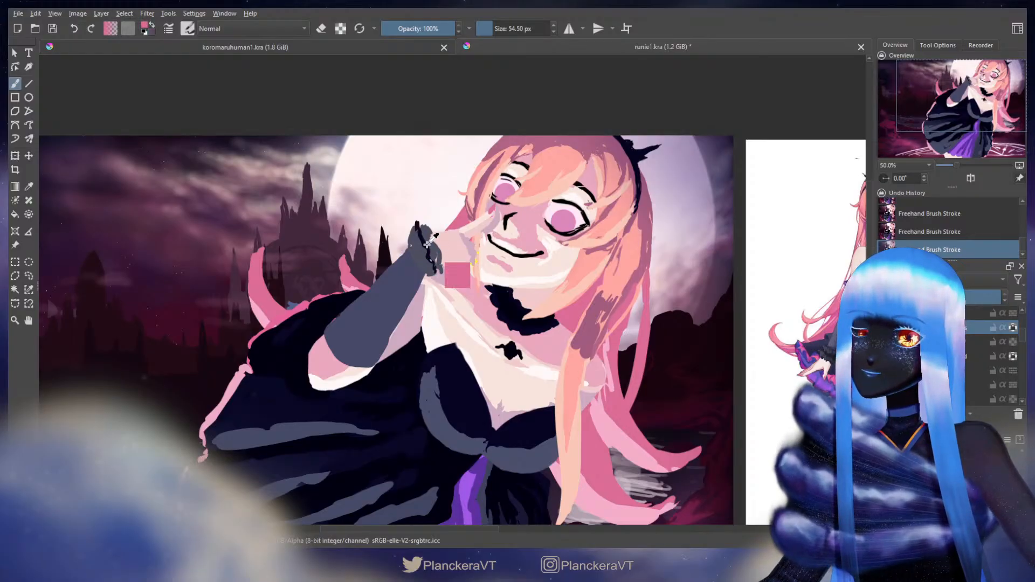
{"action": "left_click", "coordinate": [426, 241], "text": "ctrl"}
{"action": "key", "text": "Delete"}
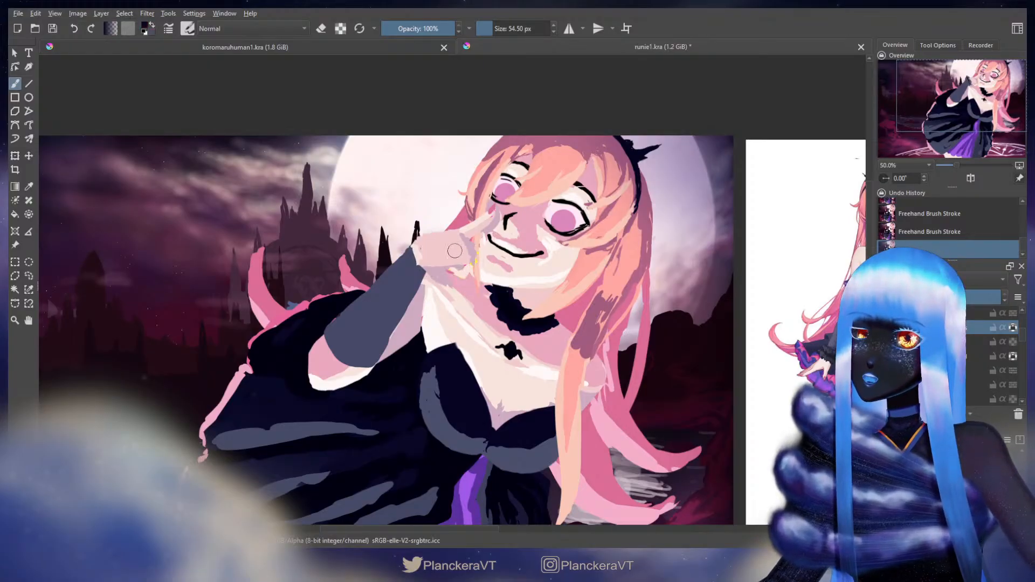
{"action": "left_click", "coordinate": [409, 241]}
{"action": "left_click", "coordinate": [1012, 327]}
Repaint the dark grey ruffled cuff around the raised wrist with the brush at about 40 px, redoing one stroke.
{"action": "left_click_drag", "start_coordinate": [409, 240], "coordinate": [411, 248]}
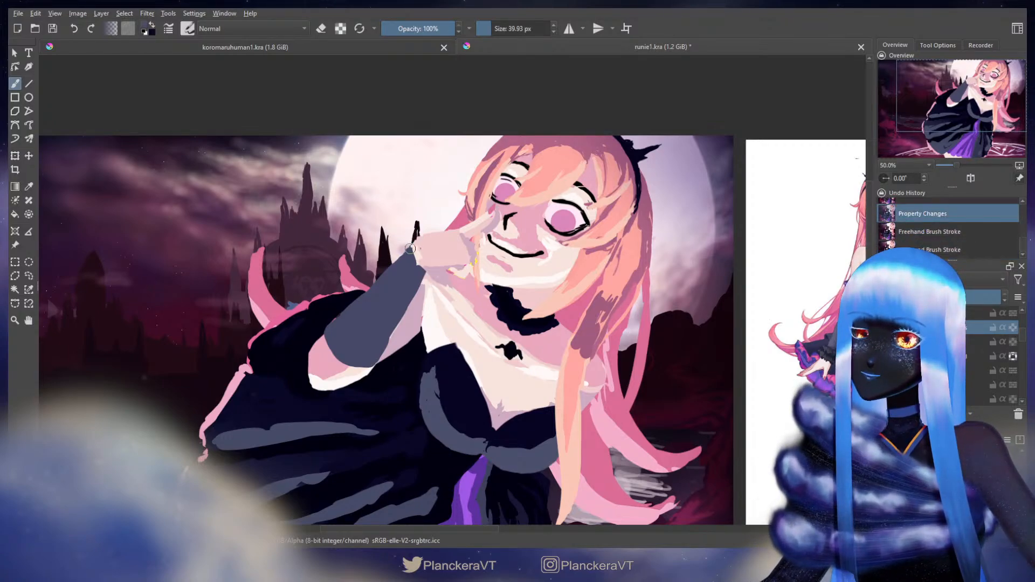
{"action": "left_click_drag", "start_coordinate": [416, 229], "coordinate": [420, 229]}
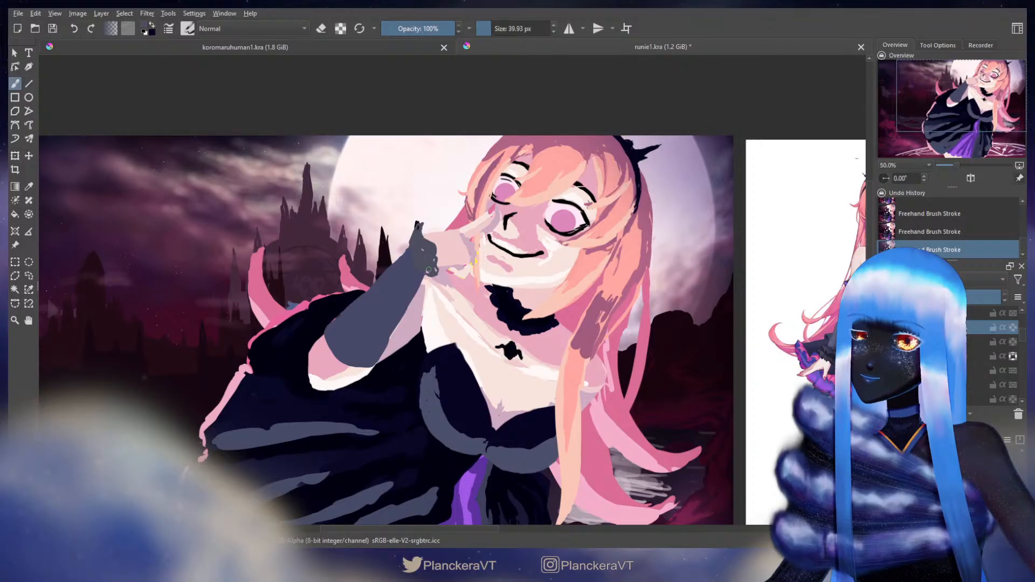
{"action": "key", "text": "ctrl+z"}
{"action": "left_click_drag", "start_coordinate": [422, 232], "coordinate": [429, 220]}
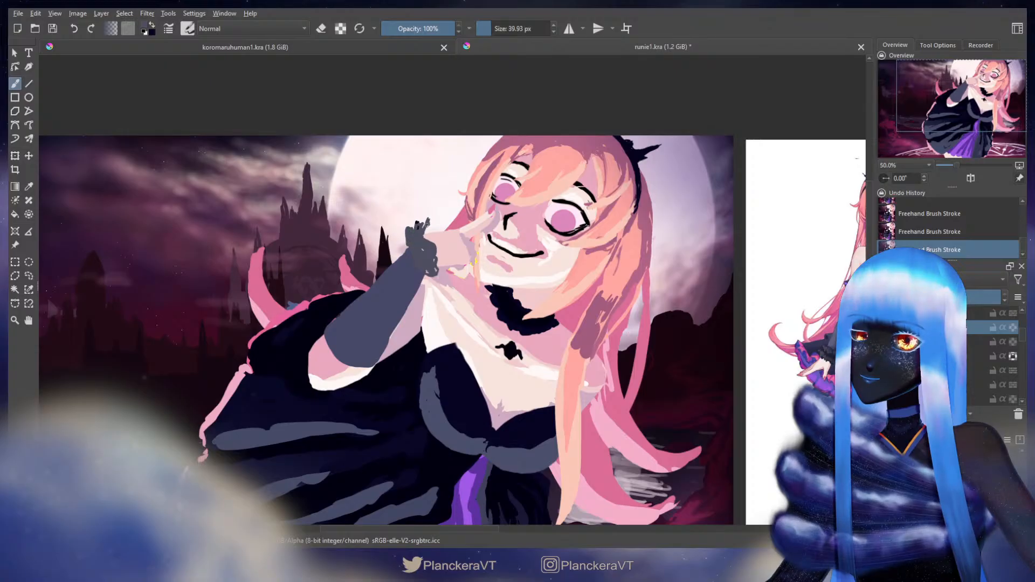
{"action": "left_click_drag", "start_coordinate": [447, 268], "coordinate": [434, 246]}
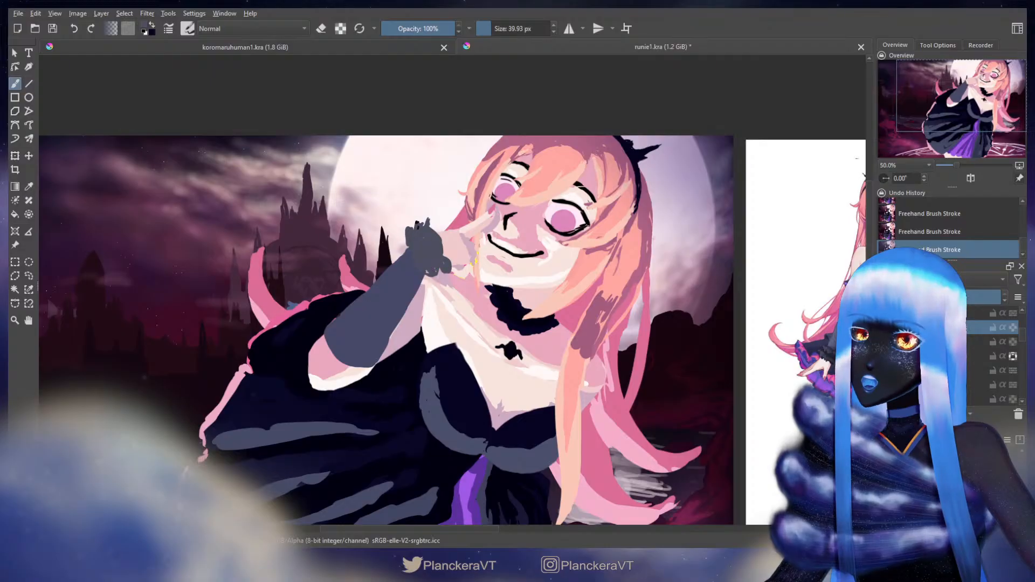
Lock the cuff layer's transparency and paint a near-black fold line down the middle of the ruffle.
{"action": "left_click", "coordinate": [1013, 327]}
{"action": "key", "text": "x"}
{"action": "left_click_drag", "start_coordinate": [419, 225], "coordinate": [444, 273]}
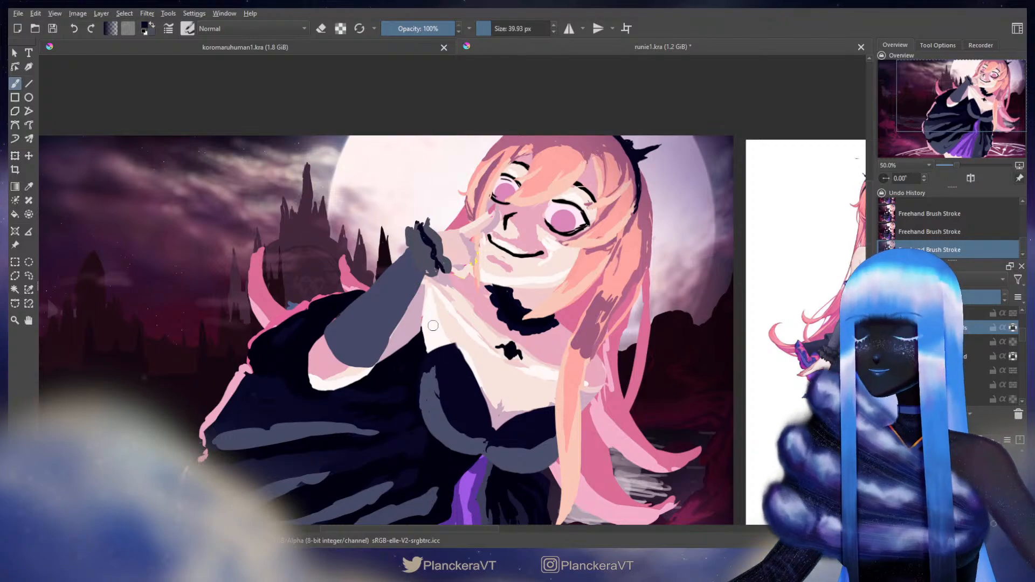
{"action": "scroll", "coordinate": [633, 321], "scroll_direction": "down", "scroll_amount": 2}
{"action": "scroll", "coordinate": [634, 321], "scroll_direction": "down", "scroll_amount": 1}
{"action": "scroll", "coordinate": [641, 334], "scroll_direction": "up", "scroll_amount": 2}
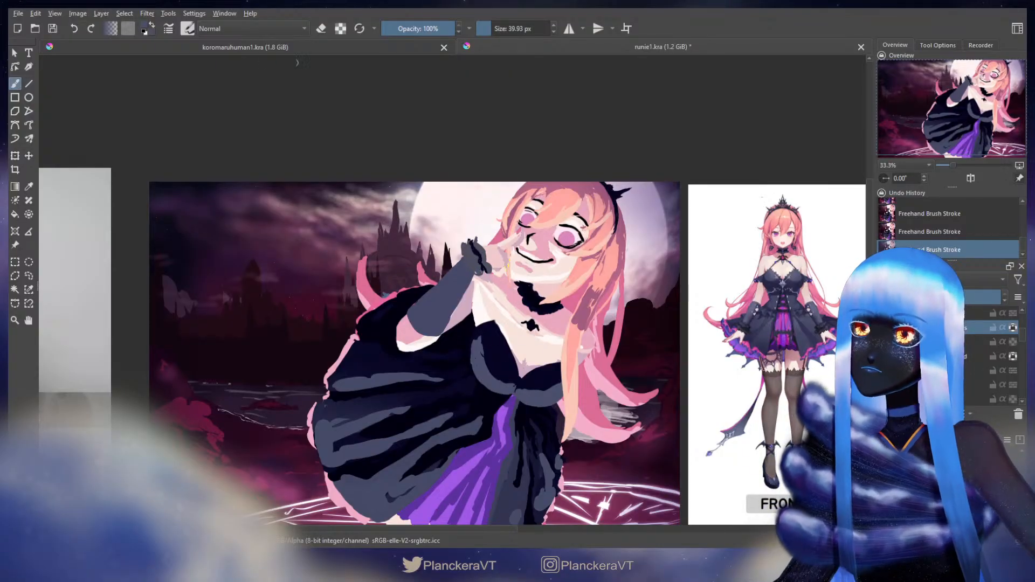
Try a highlight on the cuff in Overlay mode with a sampled pale moon colour and an 83 px brush, and restore Normal mode.
{"action": "key", "text": "alt+shift+o"}
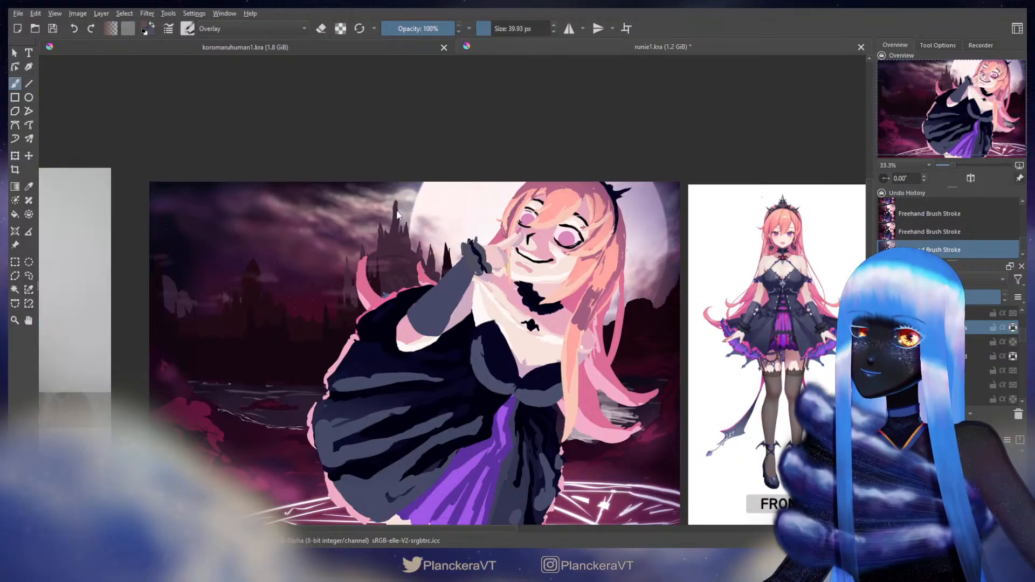
{"action": "left_click", "coordinate": [422, 230], "text": "ctrl"}
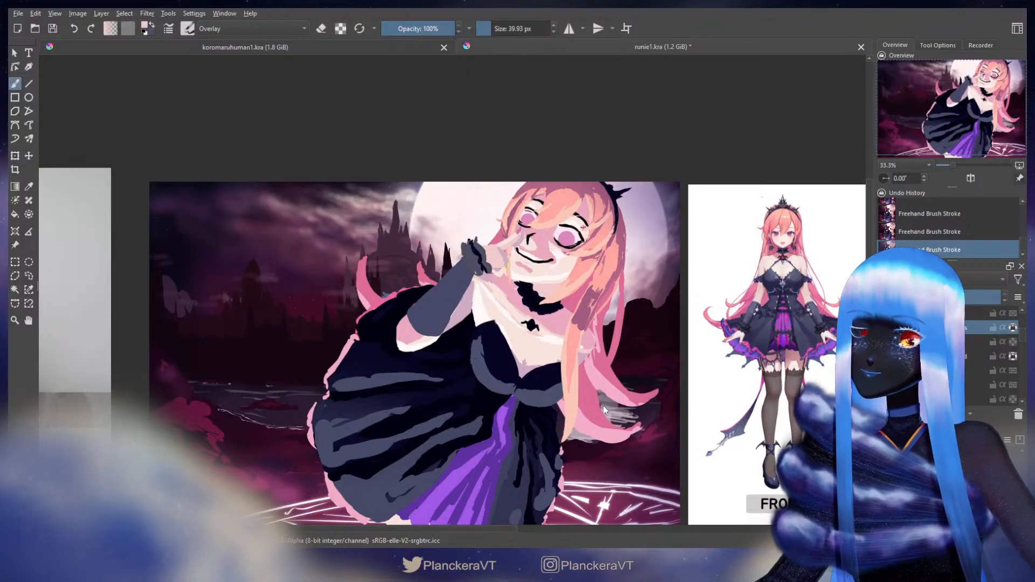
{"action": "left_click_drag", "start_coordinate": [581, 384], "coordinate": [604, 384], "text": "shift"}
{"action": "left_click_drag", "start_coordinate": [488, 267], "coordinate": [477, 267]}
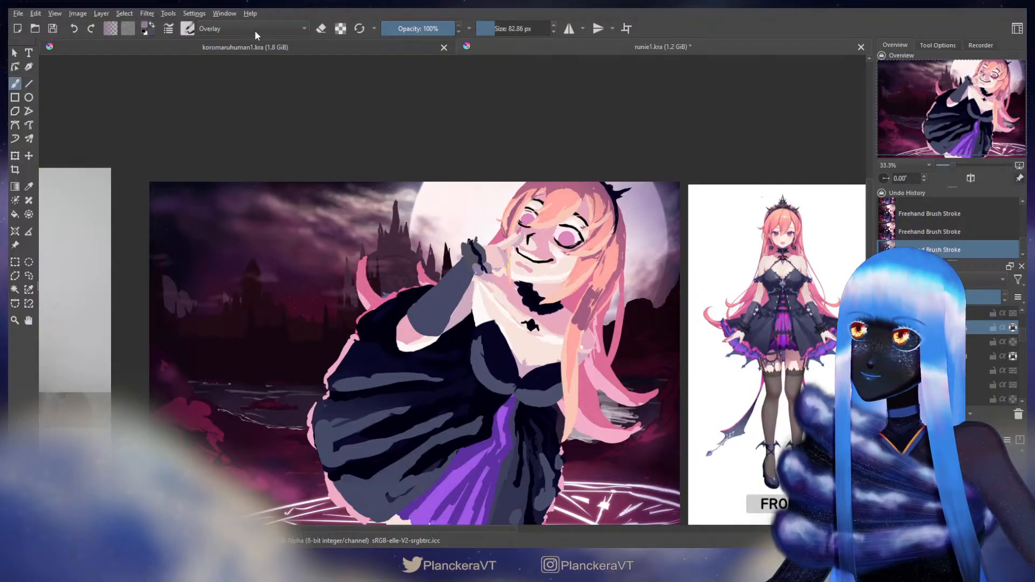
{"action": "key", "text": "alt+shift+n"}
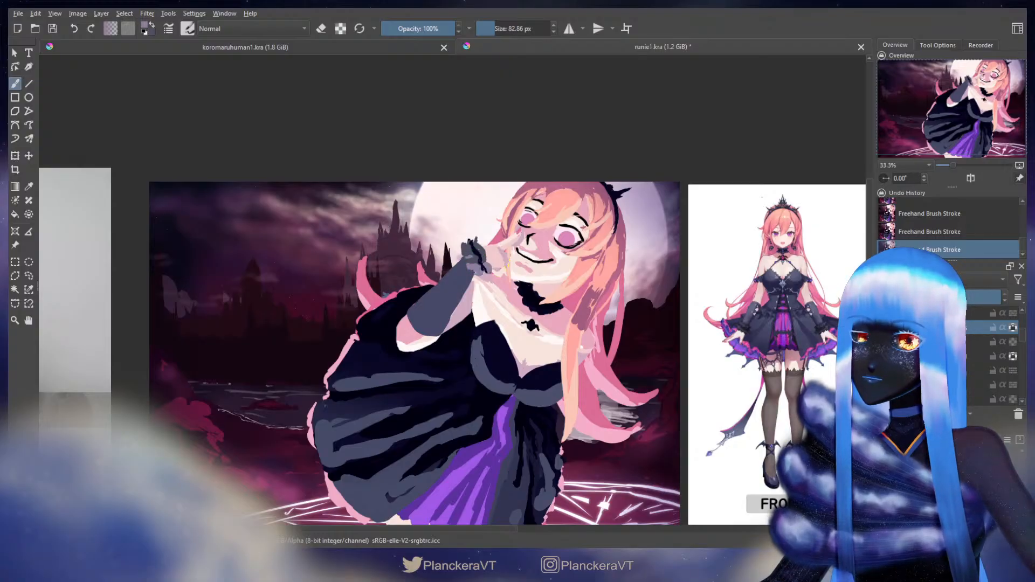
Sample a near-black colour to deepen the shadows in the wrist ruffle, and pick a slate-grey tone from the bodice.
{"action": "left_click", "coordinate": [476, 250], "text": "ctrl"}
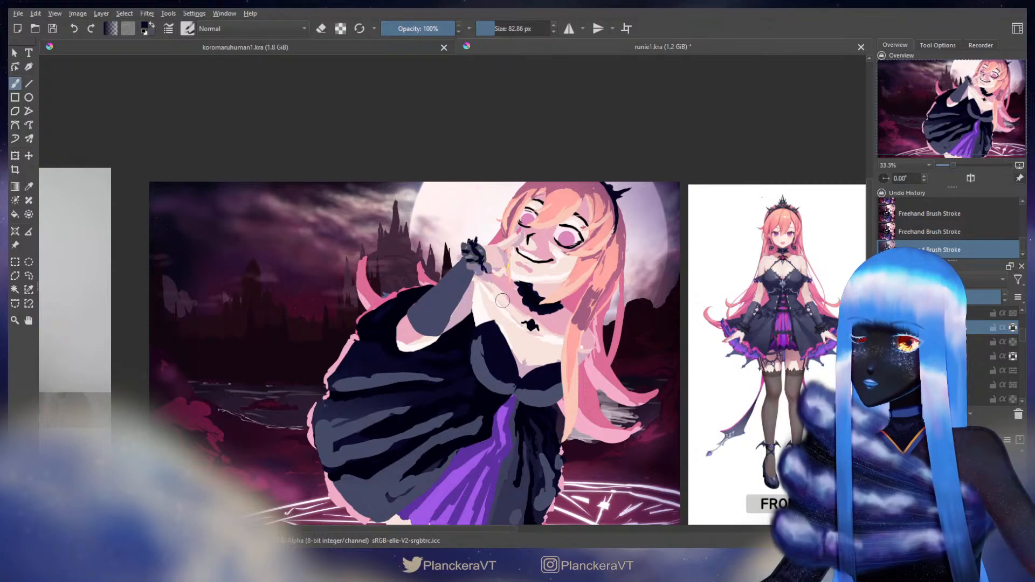
{"action": "left_click_drag", "start_coordinate": [504, 302], "coordinate": [509, 268]}
{"action": "left_click", "coordinate": [504, 351], "text": "ctrl"}
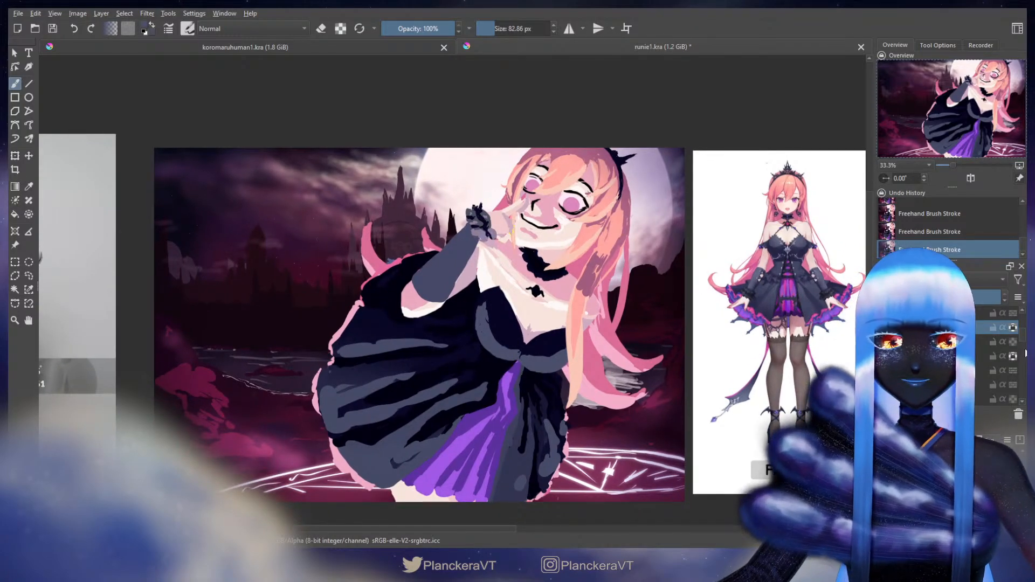
Lock the glove layer's transparency and paint a near-black shadow along the upper side of the glove at about 142 px.
{"action": "scroll", "coordinate": [1013, 356], "scroll_direction": "down", "scroll_amount": 3}
{"action": "scroll", "coordinate": [1023, 368], "scroll_direction": "up", "scroll_amount": 1}
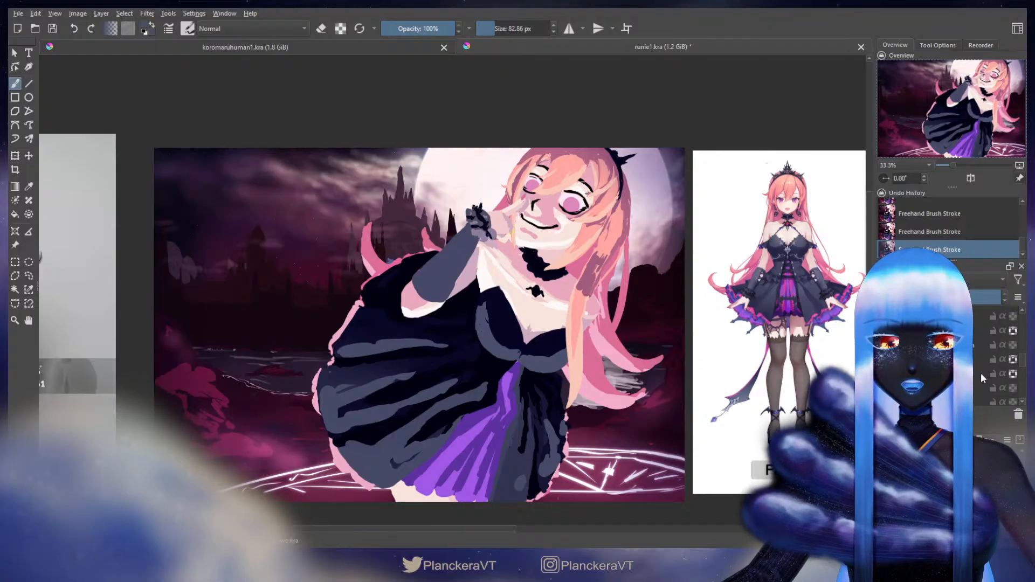
{"action": "scroll", "coordinate": [1024, 367], "scroll_direction": "down", "scroll_amount": 2}
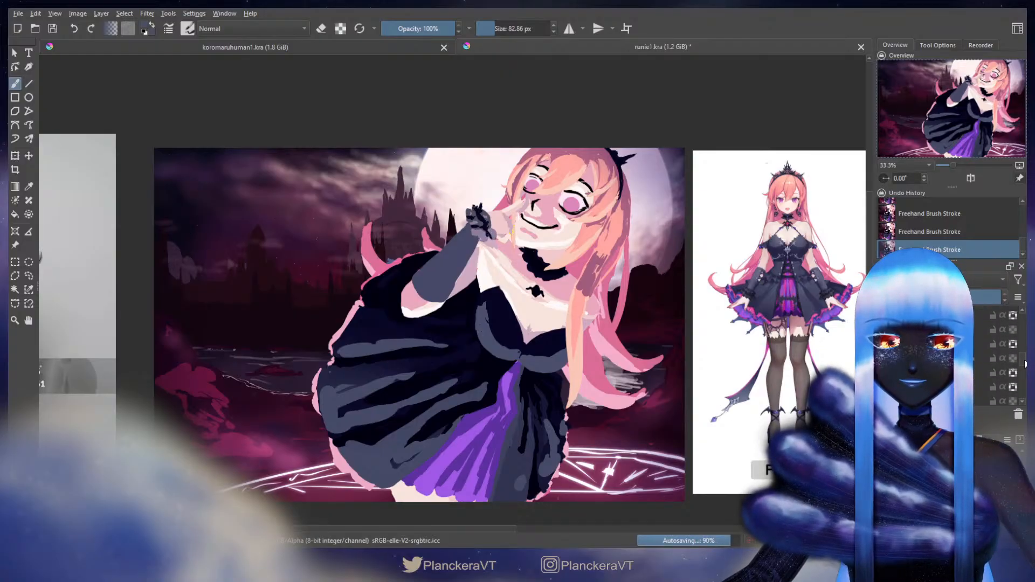
{"action": "left_click_drag", "start_coordinate": [1024, 369], "coordinate": [1022, 355]}
{"action": "left_click", "coordinate": [992, 332]}
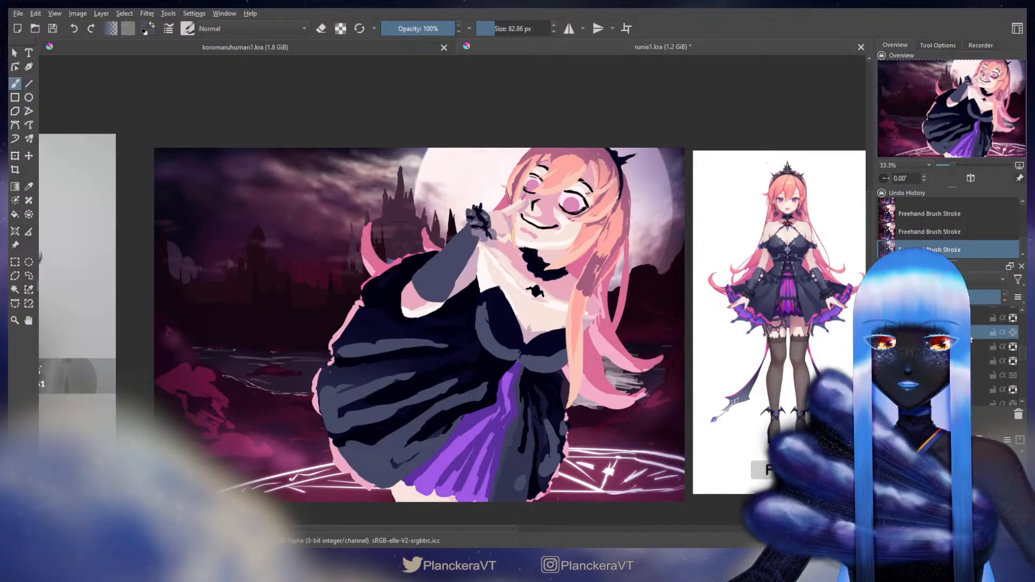
{"action": "left_click", "coordinate": [1013, 333]}
{"action": "mouse_move", "coordinate": [463, 251]}
{"action": "left_mouse_down", "text": "shift"}
{"action": "mouse_move", "coordinate": [452, 281]}
{"action": "mouse_move", "coordinate": [461, 267]}
{"action": "mouse_move", "coordinate": [503, 320]}
{"action": "mouse_move", "coordinate": [454, 239]}
{"action": "mouse_move", "coordinate": [421, 276]}
{"action": "mouse_move", "coordinate": [450, 251]}
{"action": "mouse_move", "coordinate": [430, 280]}
{"action": "mouse_move", "coordinate": [451, 284]}
{"action": "mouse_move", "coordinate": [464, 258]}
{"action": "left_mouse_up", "text": "shift"}
{"action": "left_click", "coordinate": [469, 251], "text": "ctrl"}
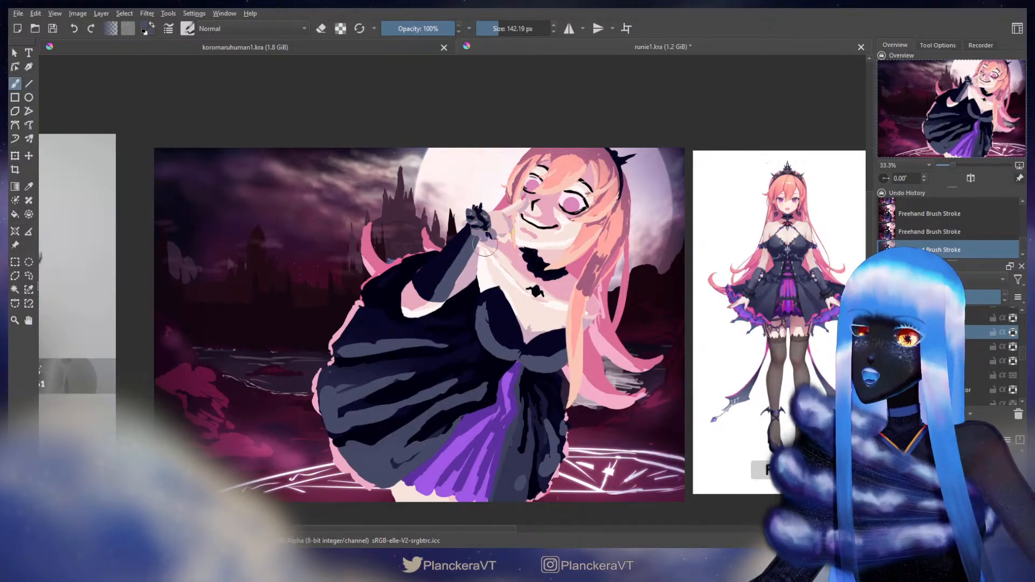
Repaint the tones in the raised wrist's ruffled cuff on its own layer, redoing a stroke with a sampled glove colour at about 171 px.
{"action": "mouse_move", "coordinate": [514, 297]}
{"action": "left_mouse_down"}
{"action": "mouse_move", "coordinate": [507, 282]}
{"action": "mouse_move", "coordinate": [492, 295]}
{"action": "left_mouse_up"}
{"action": "left_click_drag", "start_coordinate": [1022, 354], "coordinate": [1025, 333]}
{"action": "left_click", "coordinate": [948, 345]}
{"action": "left_click_drag", "start_coordinate": [446, 207], "coordinate": [448, 207]}
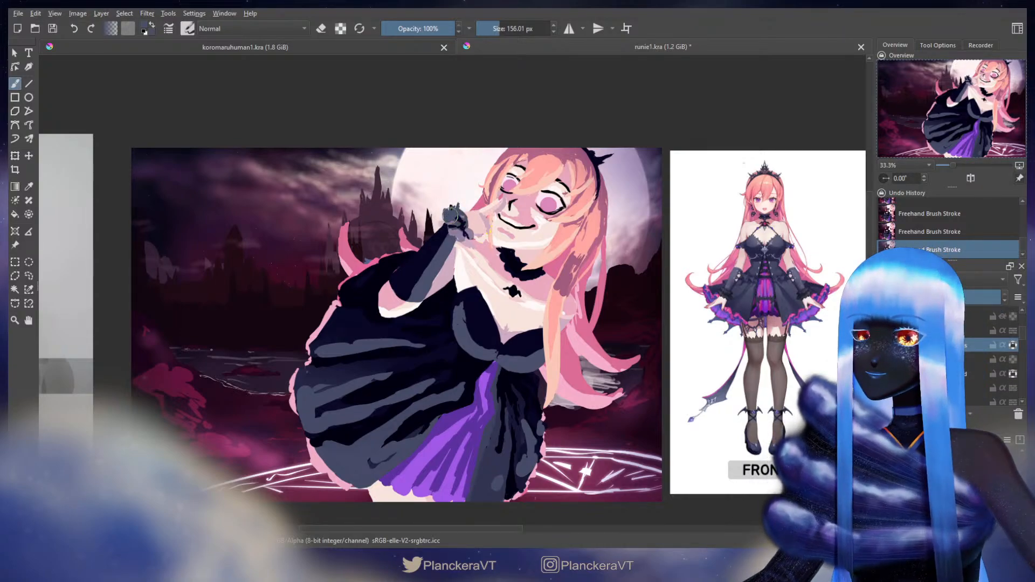
{"action": "key", "text": "ctrl+z"}
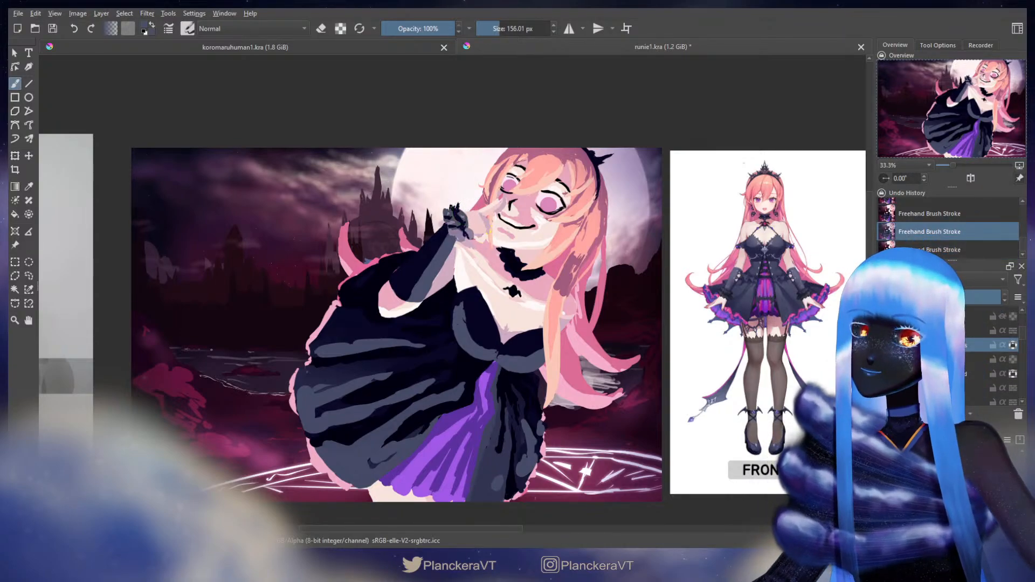
{"action": "left_click", "coordinate": [430, 249], "text": "ctrl"}
{"action": "key", "text": "]"}
{"action": "mouse_move", "coordinate": [454, 220]}
{"action": "left_mouse_down"}
{"action": "mouse_move", "coordinate": [452, 211]}
{"action": "mouse_move", "coordinate": [460, 222]}
{"action": "left_mouse_up"}
{"action": "key", "text": "x"}
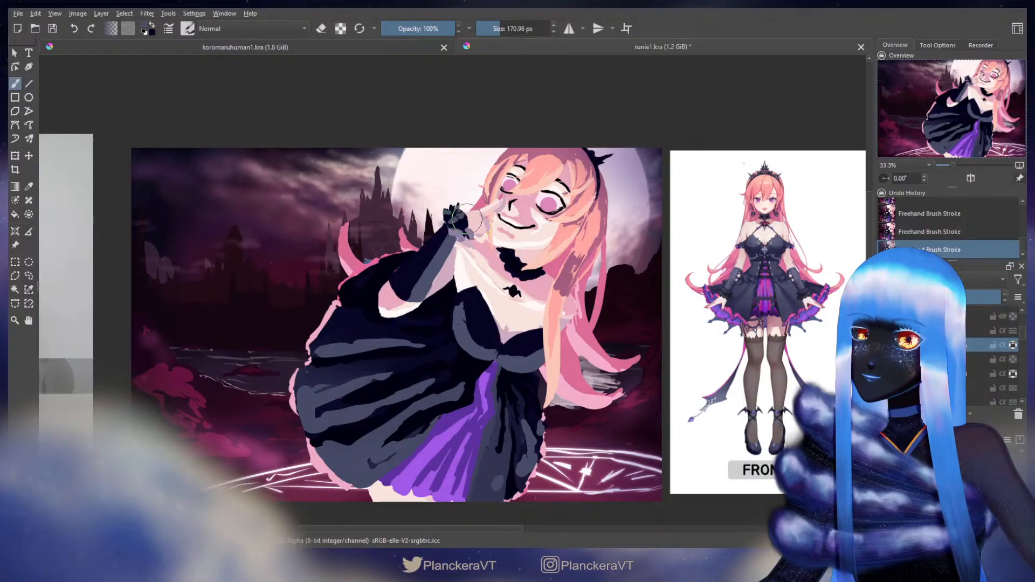
Find the layer with the small dress details behind the raised arm and nudge it slightly upward.
{"action": "left_click_drag", "start_coordinate": [620, 285], "coordinate": [581, 273]}
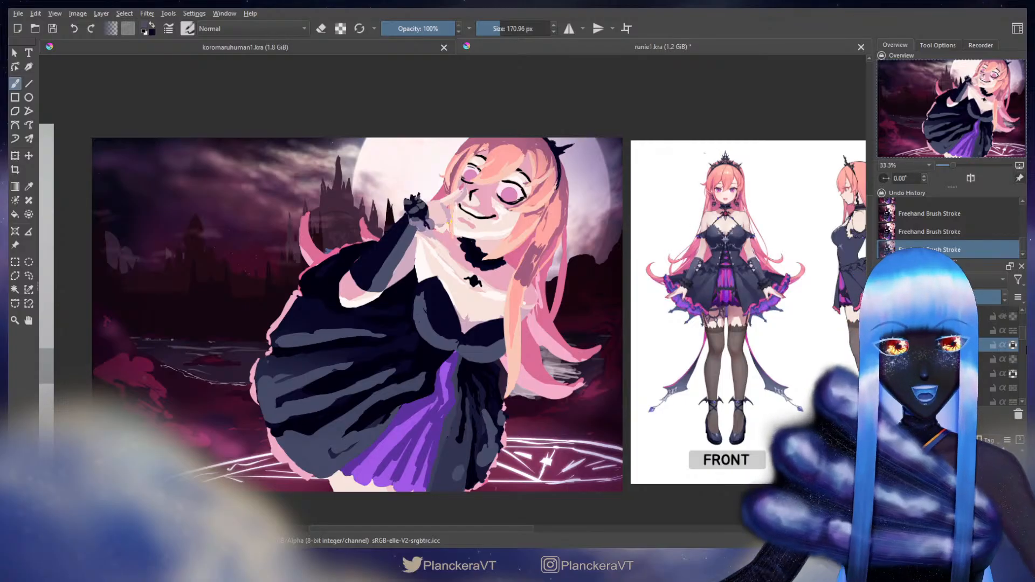
{"action": "left_click_drag", "start_coordinate": [1022, 342], "coordinate": [1023, 362]}
{"action": "left_click", "coordinate": [987, 354]}
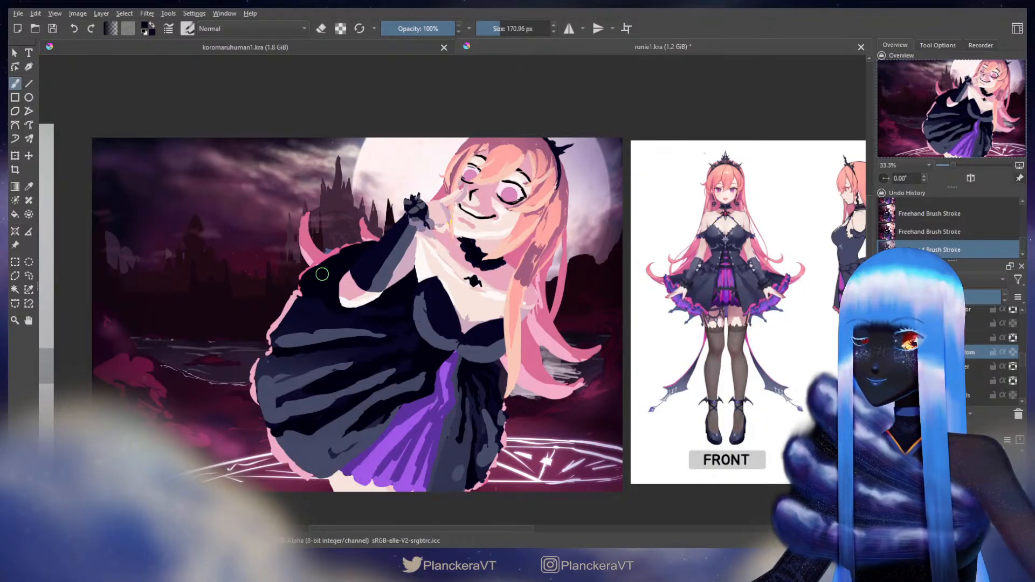
{"action": "left_click_drag", "start_coordinate": [526, 292], "coordinate": [524, 277]}
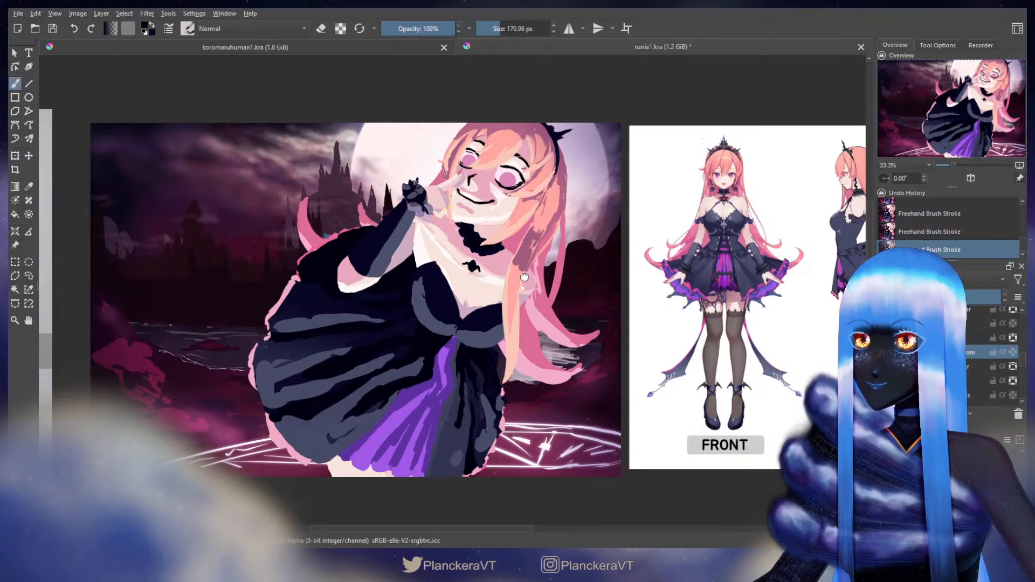
{"action": "left_click_drag", "start_coordinate": [524, 277], "coordinate": [523, 277]}
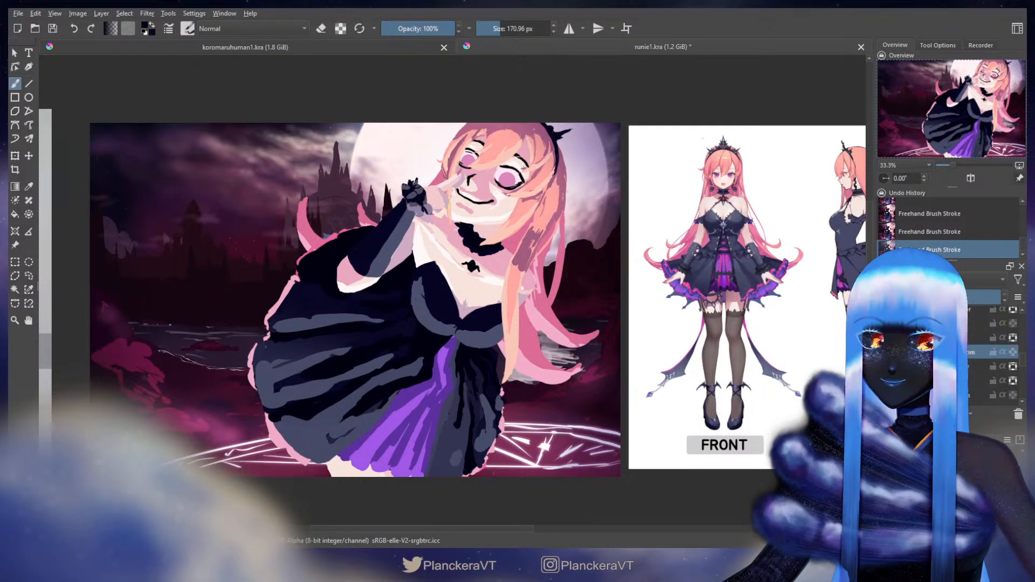
{"action": "key", "text": "Page_Down"}
{"action": "key", "text": "Page_Down"}
{"action": "key", "text": "Page_Down"}
{"action": "key", "text": "t"}
{"action": "mouse_move", "coordinate": [435, 242]}
{"action": "left_mouse_down"}
{"action": "mouse_move", "coordinate": [434, 215]}
{"action": "mouse_move", "coordinate": [437, 234]}
{"action": "left_mouse_up"}
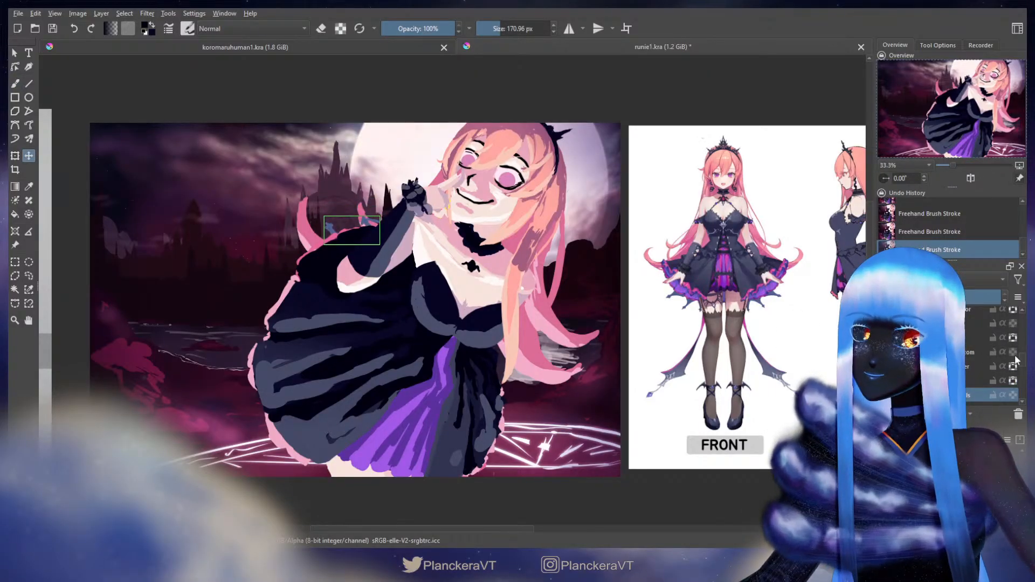
Lock the detail layer's transparency and recolour the small details behind the raised arm with a brush of about 524 px.
{"action": "key", "text": "b"}
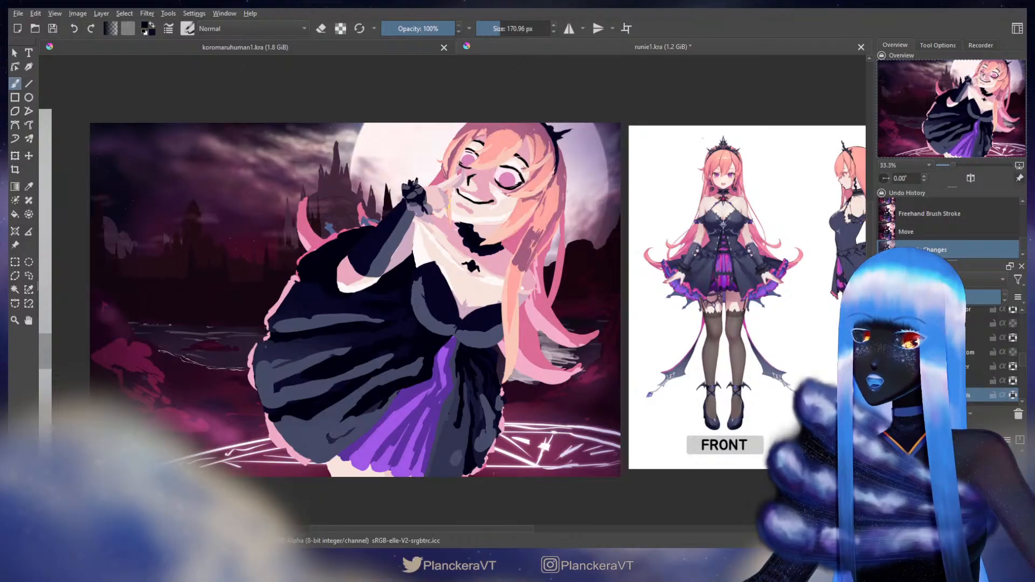
{"action": "left_click_drag", "start_coordinate": [448, 245], "coordinate": [511, 246], "text": "shift"}
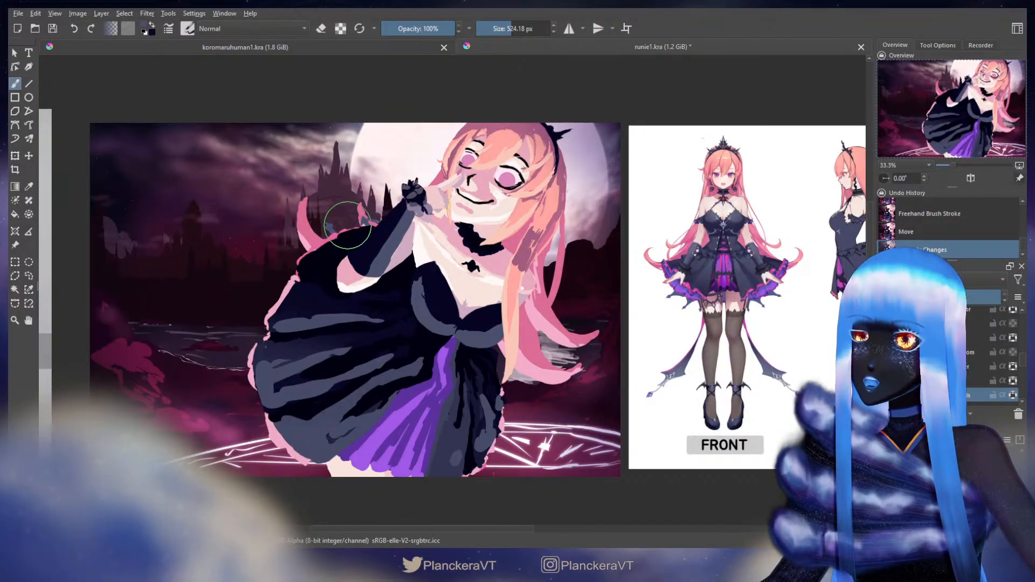
{"action": "left_click_drag", "start_coordinate": [356, 219], "coordinate": [367, 218]}
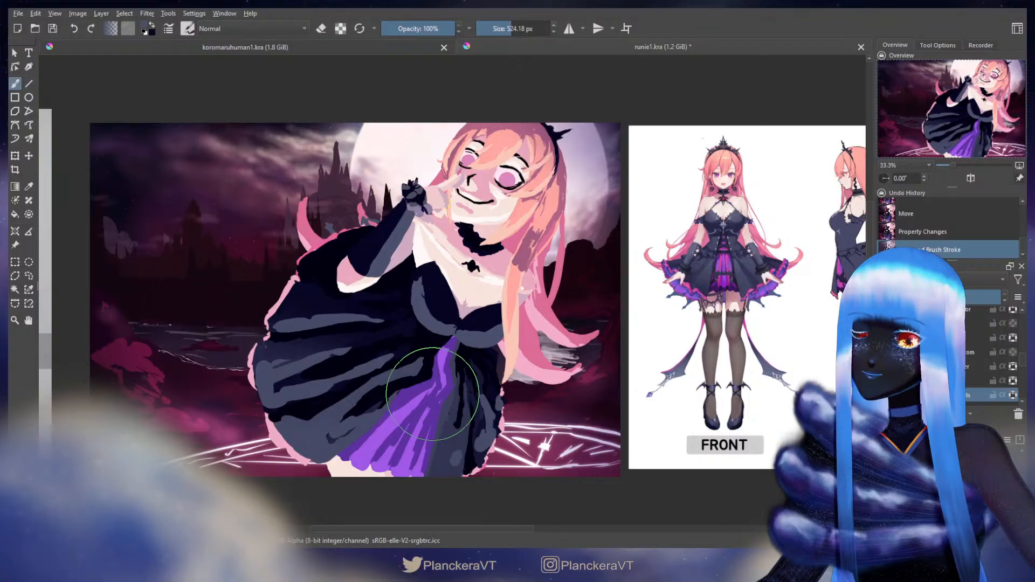
Lock the skirt layer's transparency and paint sampled dress tones along the skirt's outer edge by the magic circle at about 204 px.
{"action": "left_click", "coordinate": [970, 352]}
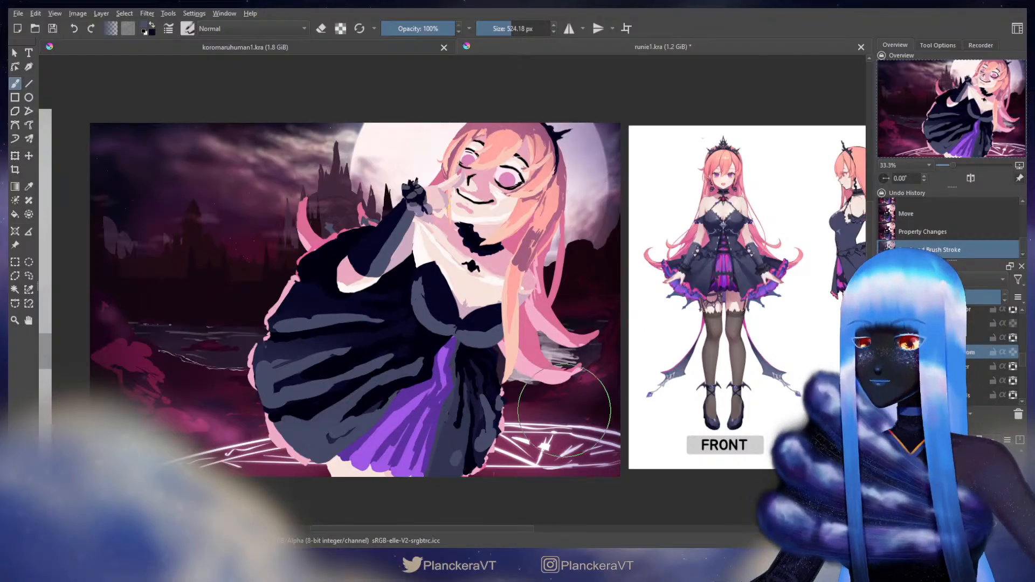
{"action": "left_click", "coordinate": [486, 432], "text": "ctrl"}
{"action": "mouse_move", "coordinate": [481, 437]}
{"action": "left_mouse_down", "text": "shift"}
{"action": "mouse_move", "coordinate": [426, 437]}
{"action": "mouse_move", "coordinate": [479, 437]}
{"action": "left_mouse_up", "text": "shift"}
{"action": "left_click_drag", "start_coordinate": [478, 450], "coordinate": [476, 456]}
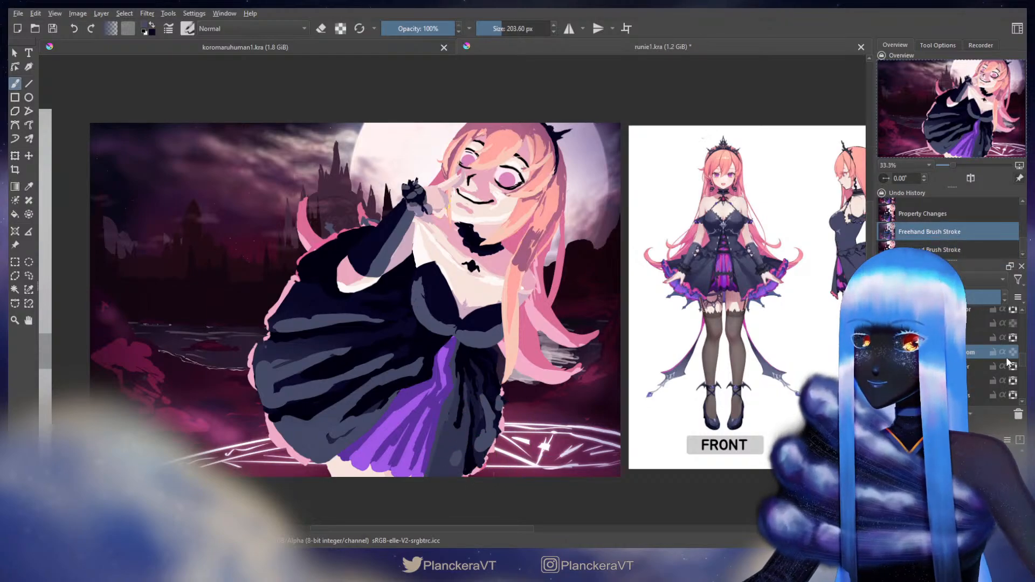
{"action": "left_click", "coordinate": [1006, 363]}
{"action": "left_click_drag", "start_coordinate": [490, 427], "coordinate": [498, 390]}
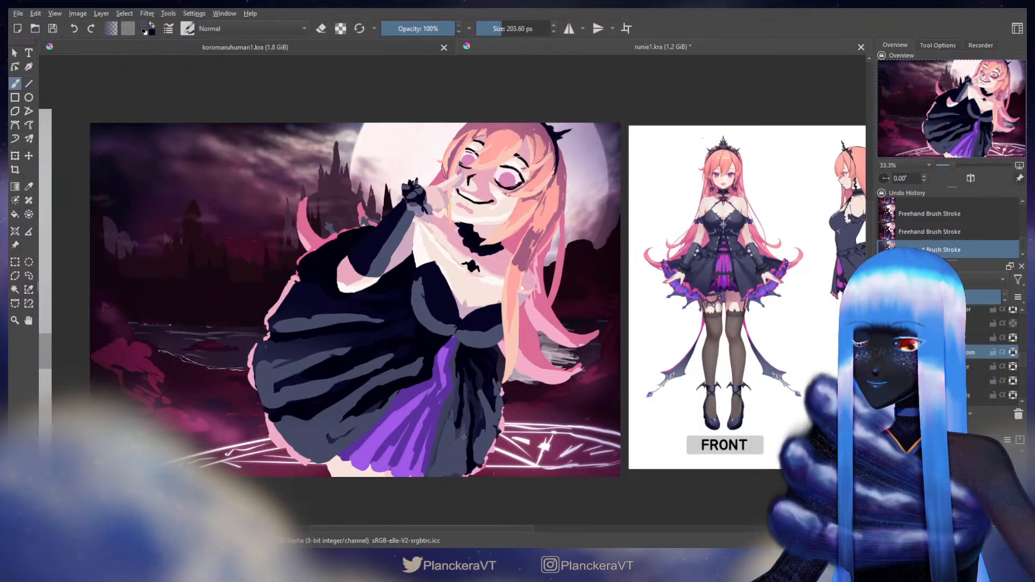
Rework the folds between the purple panel and the skirt's outer edge with sampled near-black and slate-grey tones, undoing unwanted strokes.
{"action": "left_click", "coordinate": [474, 395], "text": "ctrl"}
{"action": "left_click_drag", "start_coordinate": [467, 387], "coordinate": [467, 432]}
{"action": "key", "text": "ctrl+z"}
{"action": "key", "text": "ctrl+z"}
{"action": "left_click", "coordinate": [478, 405], "text": "ctrl"}
{"action": "left_click", "coordinate": [464, 443], "text": "ctrl"}
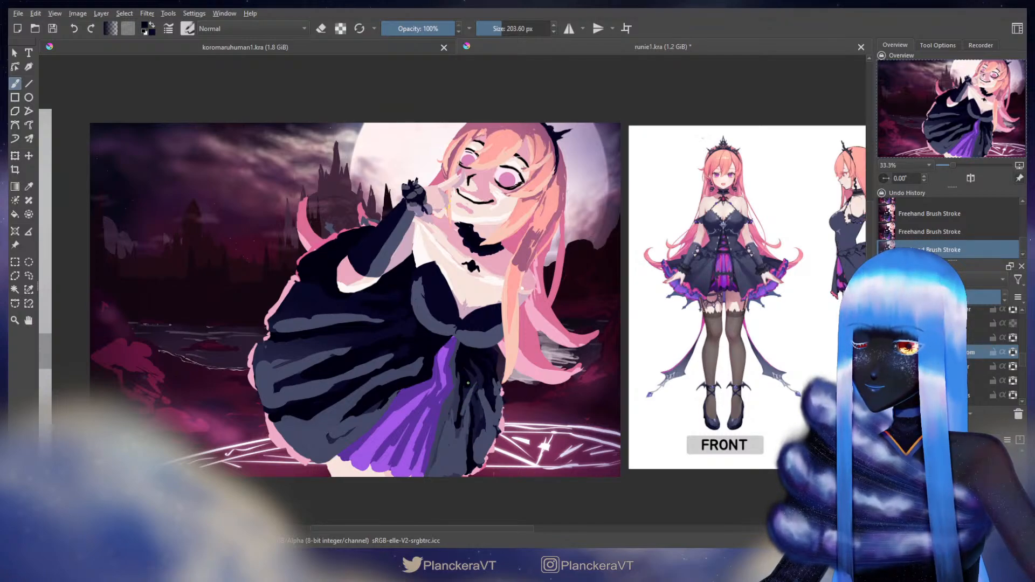
{"action": "left_click", "coordinate": [468, 405], "text": "ctrl"}
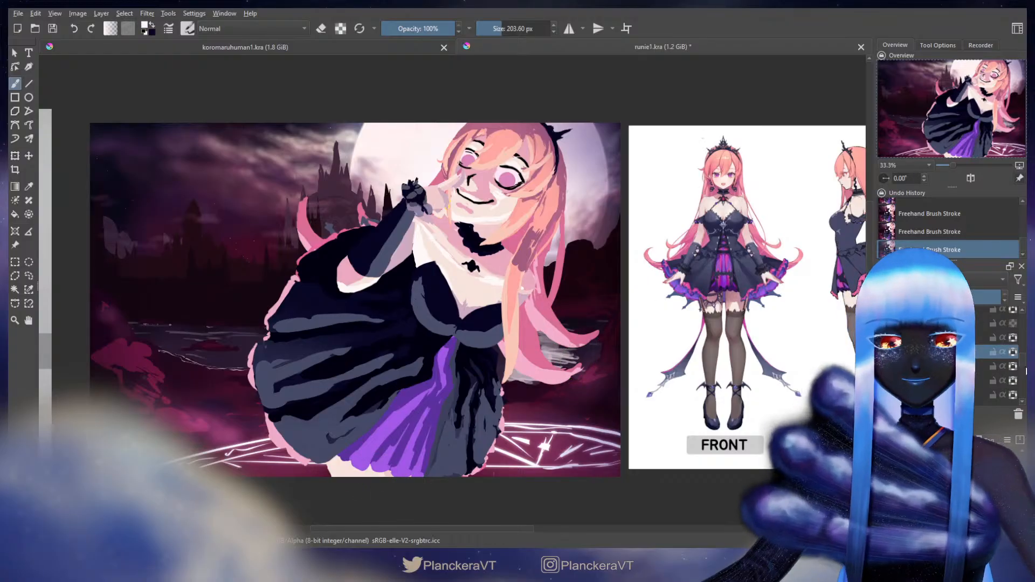
Lock the leg layer's transparency, repaint the legs below the hem off-white at about 418 px, and add a sampled pinkish shade at about 100 px.
{"action": "left_click_drag", "start_coordinate": [1025, 356], "coordinate": [1022, 363]}
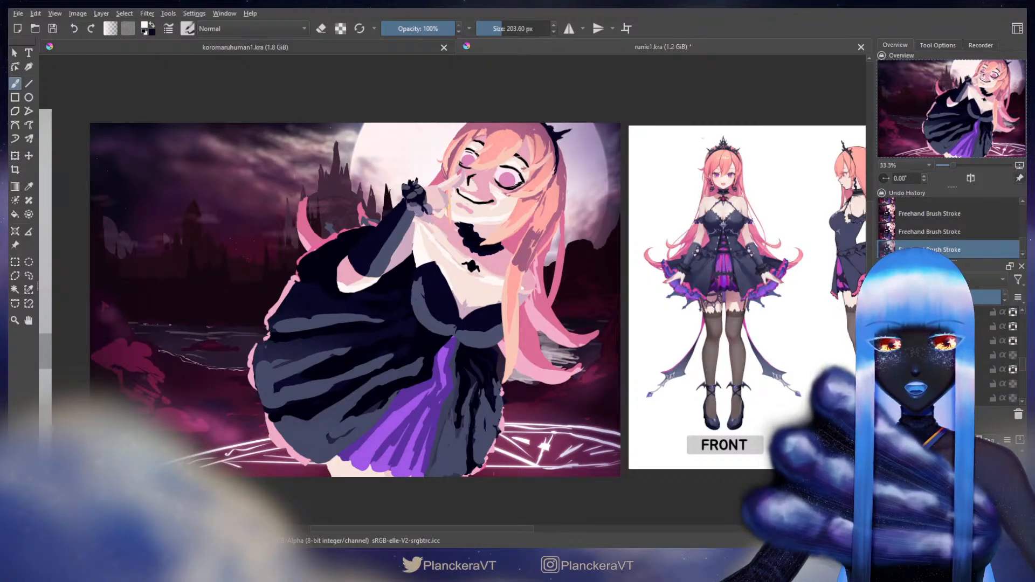
{"action": "left_click", "coordinate": [1015, 401]}
{"action": "mouse_move", "coordinate": [321, 434]}
{"action": "left_mouse_down", "text": "shift"}
{"action": "mouse_move", "coordinate": [373, 441]}
{"action": "mouse_move", "coordinate": [346, 478]}
{"action": "mouse_move", "coordinate": [379, 466]}
{"action": "mouse_move", "coordinate": [400, 482]}
{"action": "left_mouse_up", "text": "shift"}
{"action": "key", "text": "ctrl+z"}
{"action": "mouse_move", "coordinate": [341, 470]}
{"action": "left_mouse_down"}
{"action": "mouse_move", "coordinate": [353, 455]}
{"action": "mouse_move", "coordinate": [360, 485]}
{"action": "mouse_move", "coordinate": [397, 469]}
{"action": "mouse_move", "coordinate": [399, 480]}
{"action": "left_mouse_up"}
{"action": "left_click", "coordinate": [472, 293], "text": "ctrl"}
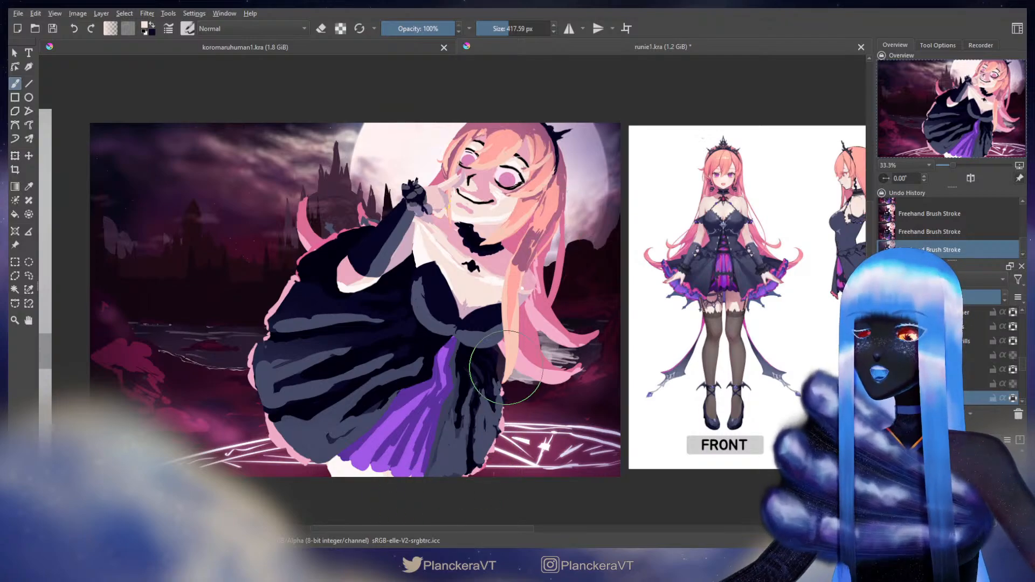
{"action": "scroll", "coordinate": [508, 368], "scroll_direction": "down", "scroll_amount": 1}
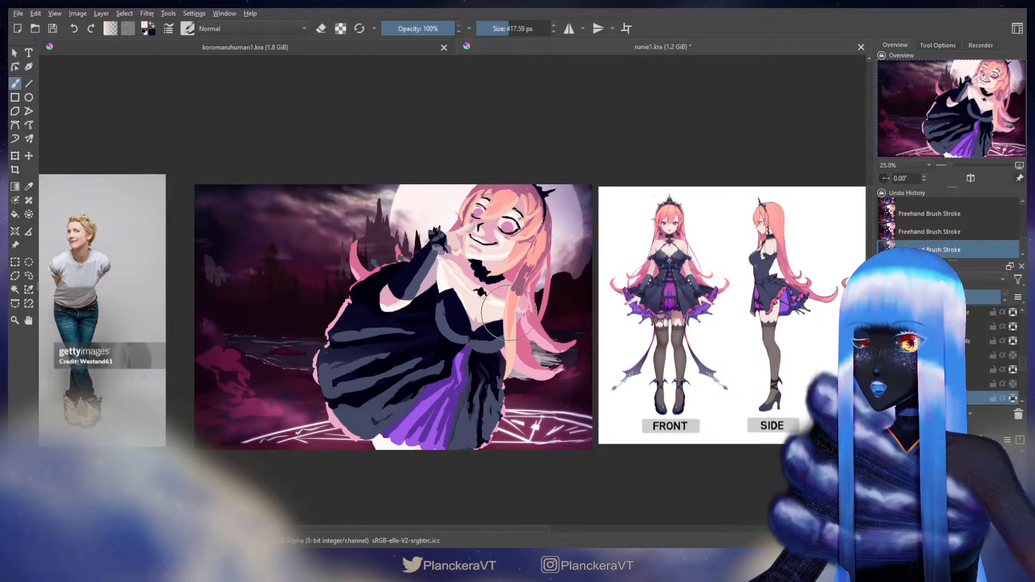
{"action": "left_click_drag", "start_coordinate": [415, 434], "coordinate": [389, 434], "text": "shift"}
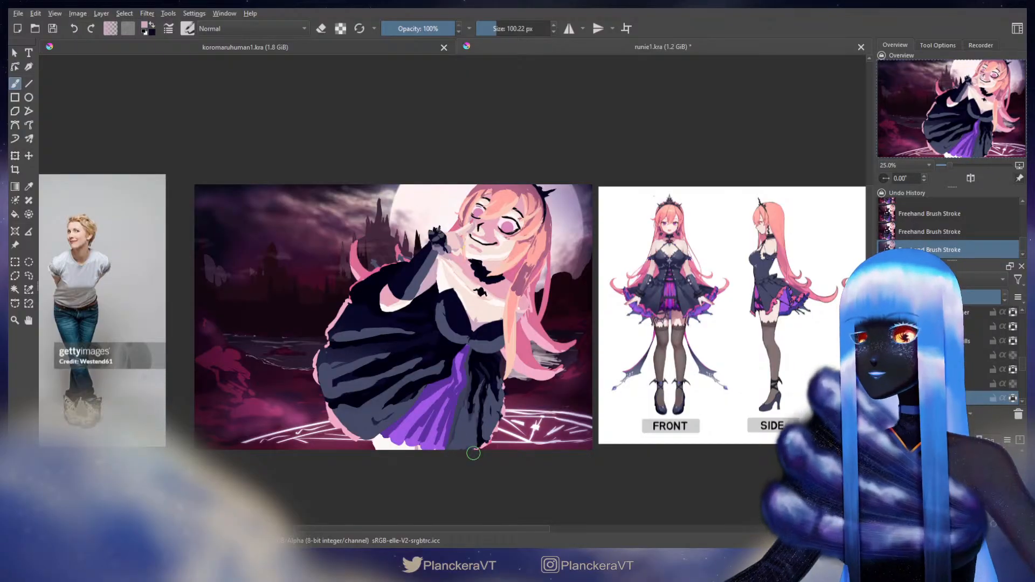
Check the painting's values in greyscale, turn on the shadow and pink glow layers, and return to the colour view.
{"action": "scroll", "coordinate": [964, 326], "scroll_direction": "up", "scroll_amount": 6}
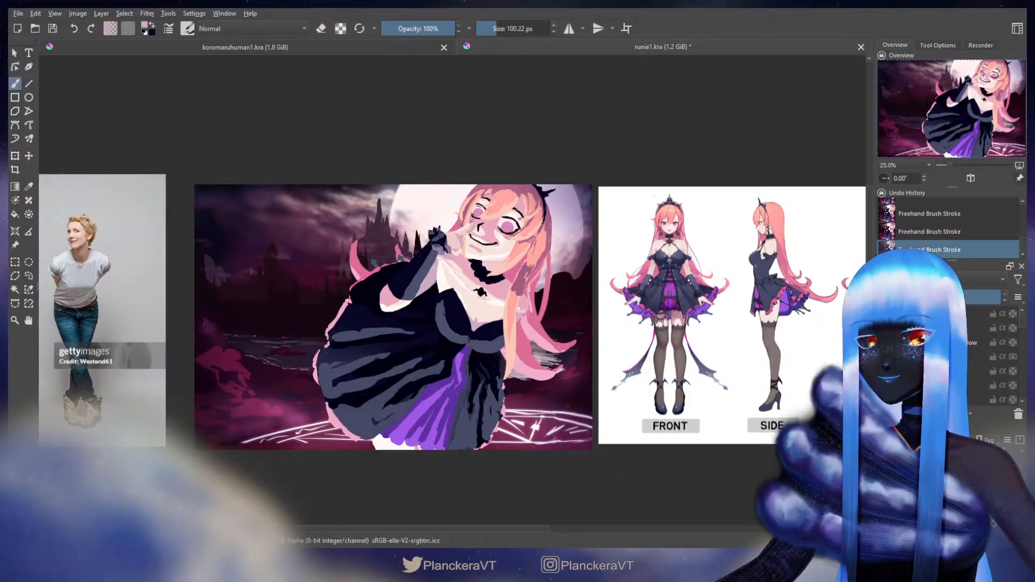
{"action": "left_click", "coordinate": [884, 314]}
{"action": "scroll", "coordinate": [578, 312], "scroll_direction": "down", "scroll_amount": 1}
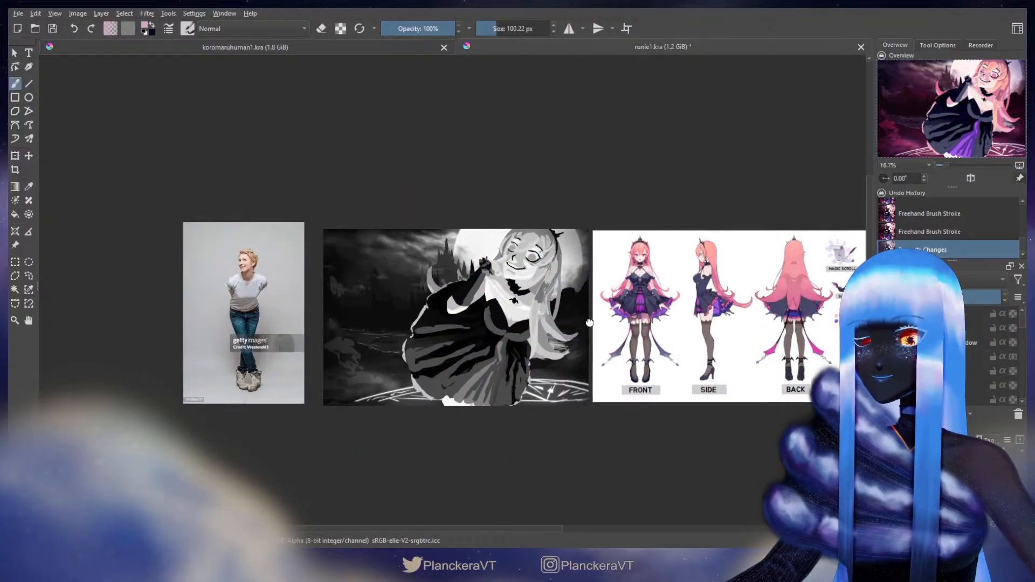
{"action": "left_click_drag", "start_coordinate": [591, 321], "coordinate": [621, 341]}
{"action": "scroll", "coordinate": [622, 346], "scroll_direction": "up", "scroll_amount": 1}
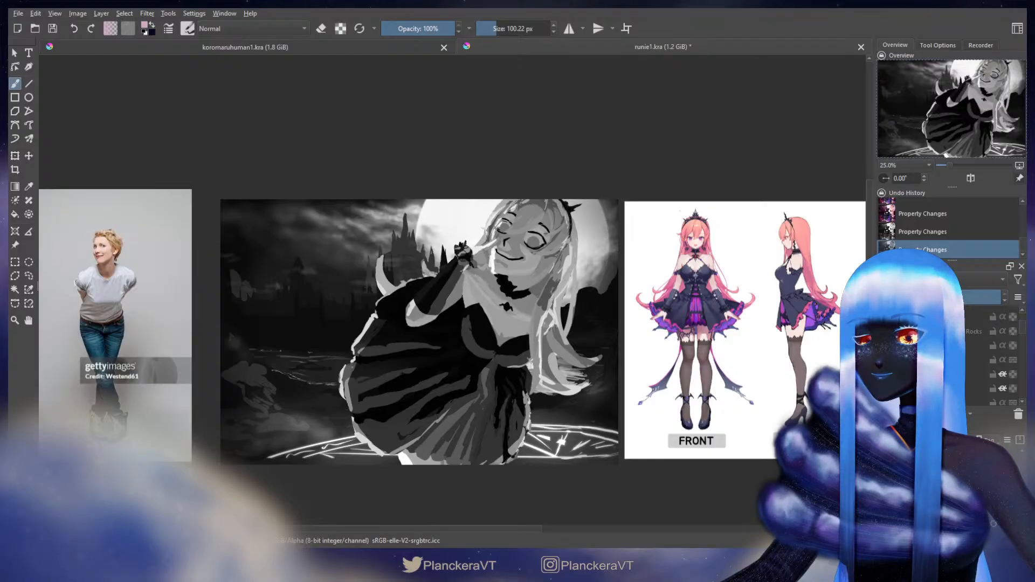
{"action": "scroll", "coordinate": [949, 350], "scroll_direction": "up", "scroll_amount": 2}
{"action": "left_click", "coordinate": [886, 315]}
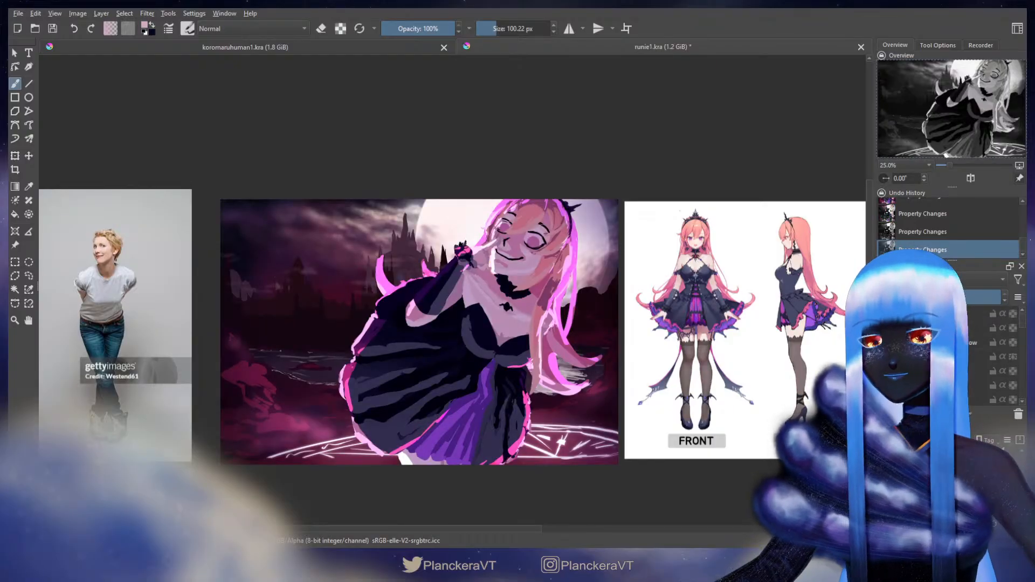
Erase parts of the shadow layer over the bangs at about 44 px to bring out lit hair strands.
{"action": "scroll", "coordinate": [574, 258], "scroll_direction": "up", "scroll_amount": 1}
{"action": "scroll", "coordinate": [574, 258], "scroll_direction": "up", "scroll_amount": 2}
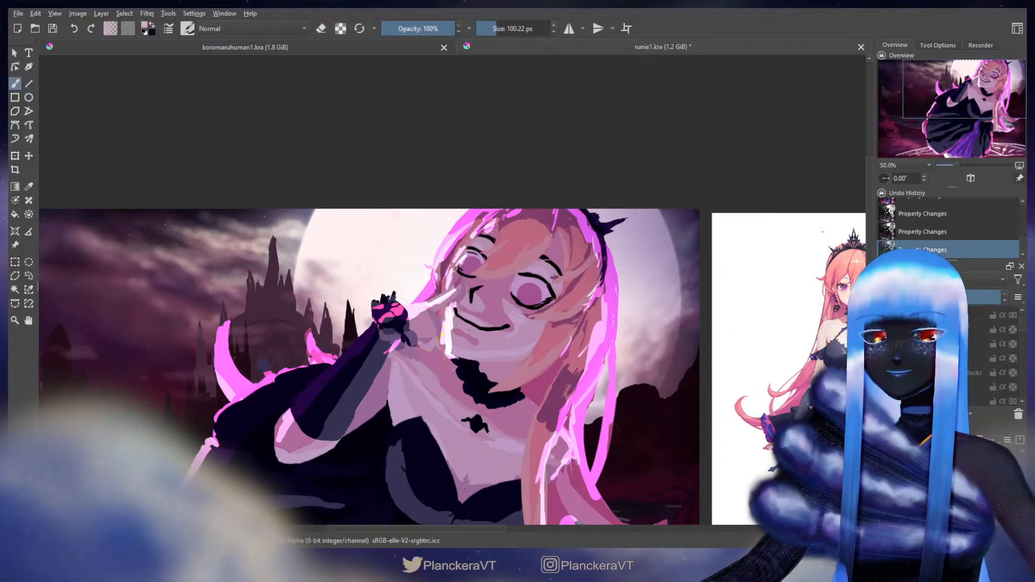
{"action": "scroll", "coordinate": [949, 355], "scroll_direction": "down", "scroll_amount": 2}
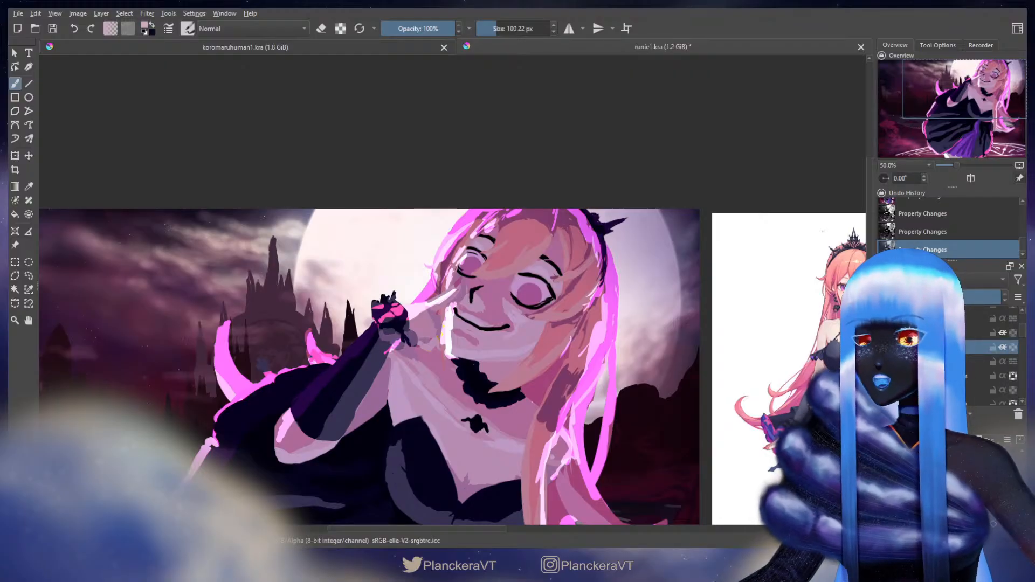
{"action": "key", "text": "e"}
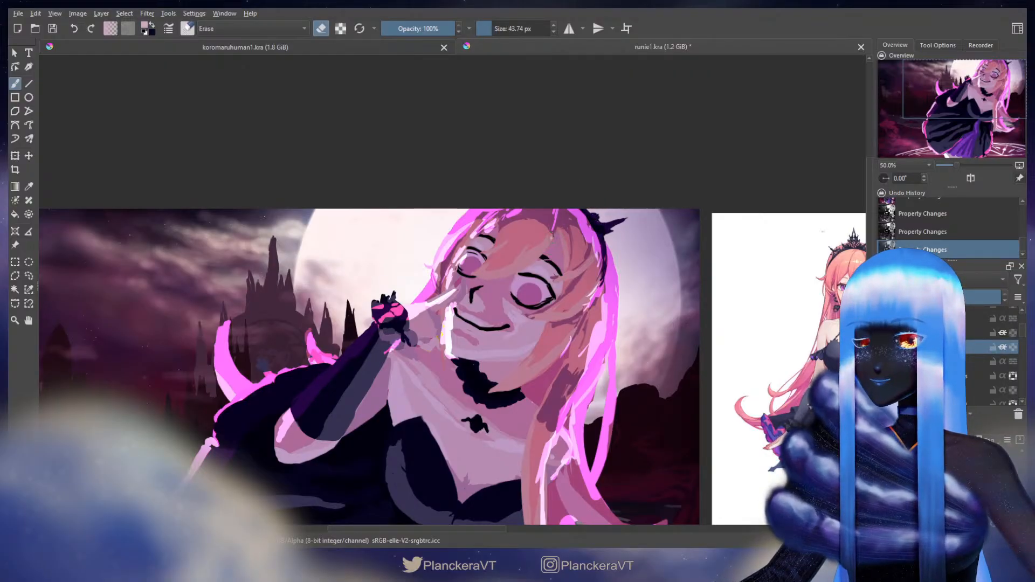
{"action": "mouse_move", "coordinate": [547, 247]}
{"action": "left_mouse_down"}
{"action": "mouse_move", "coordinate": [524, 268]}
{"action": "mouse_move", "coordinate": [480, 278]}
{"action": "mouse_move", "coordinate": [519, 269]}
{"action": "left_mouse_up"}
{"action": "left_click_drag", "start_coordinate": [558, 234], "coordinate": [566, 265]}
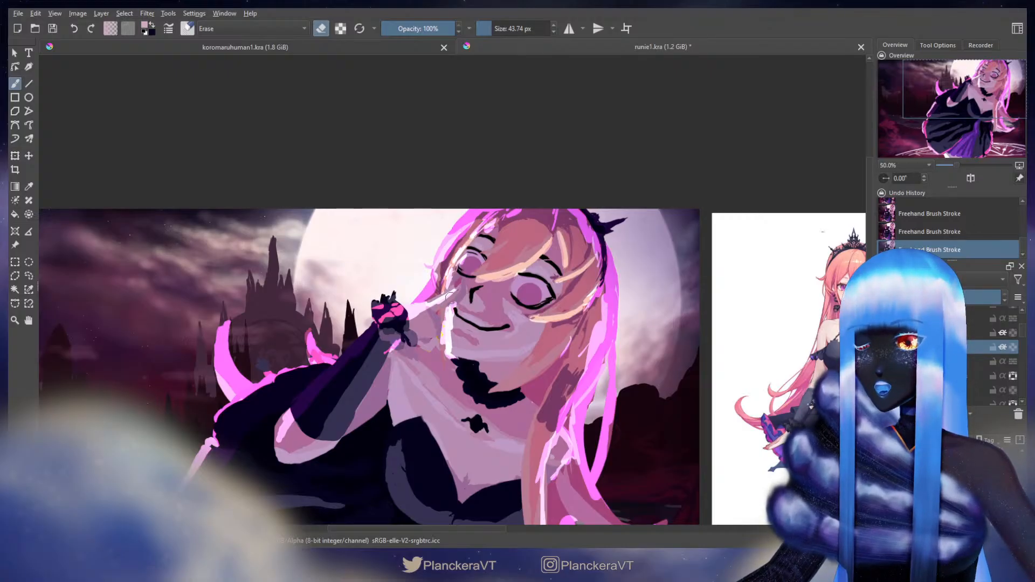
Erase the shadow along the raised hand, bodice cups and front skirt folds at about 49 to 124 px, and hide the pink glow layer.
{"action": "left_click_drag", "start_coordinate": [456, 291], "coordinate": [427, 337]}
{"action": "left_click_drag", "start_coordinate": [449, 416], "coordinate": [473, 222]}
{"action": "mouse_move", "coordinate": [428, 269]}
{"action": "left_mouse_down"}
{"action": "mouse_move", "coordinate": [432, 318]}
{"action": "mouse_move", "coordinate": [515, 345]}
{"action": "left_mouse_up"}
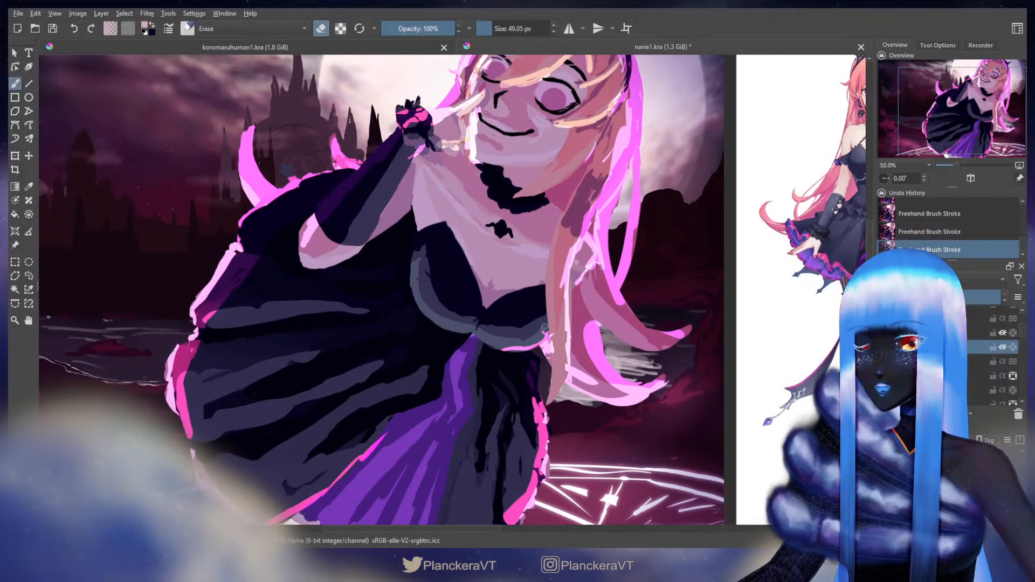
{"action": "left_click_drag", "start_coordinate": [436, 302], "coordinate": [474, 144]}
{"action": "mouse_move", "coordinate": [495, 378]}
{"action": "left_mouse_down"}
{"action": "mouse_move", "coordinate": [513, 339]}
{"action": "mouse_move", "coordinate": [522, 326]}
{"action": "mouse_move", "coordinate": [554, 328]}
{"action": "mouse_move", "coordinate": [549, 340]}
{"action": "mouse_move", "coordinate": [577, 275]}
{"action": "mouse_move", "coordinate": [572, 332]}
{"action": "mouse_move", "coordinate": [579, 256]}
{"action": "mouse_move", "coordinate": [564, 359]}
{"action": "mouse_move", "coordinate": [511, 393]}
{"action": "left_mouse_up"}
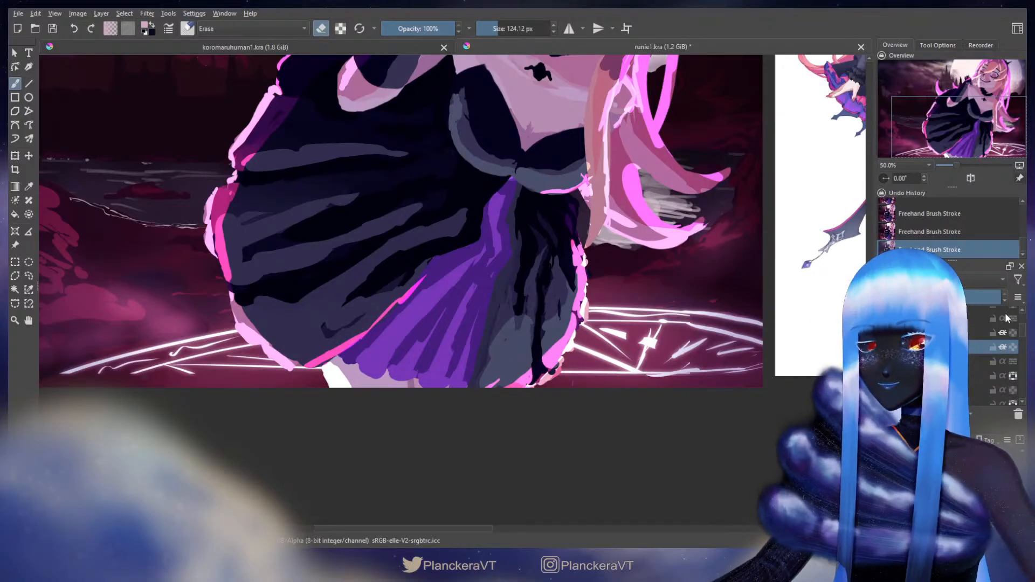
{"action": "left_click", "coordinate": [884, 333]}
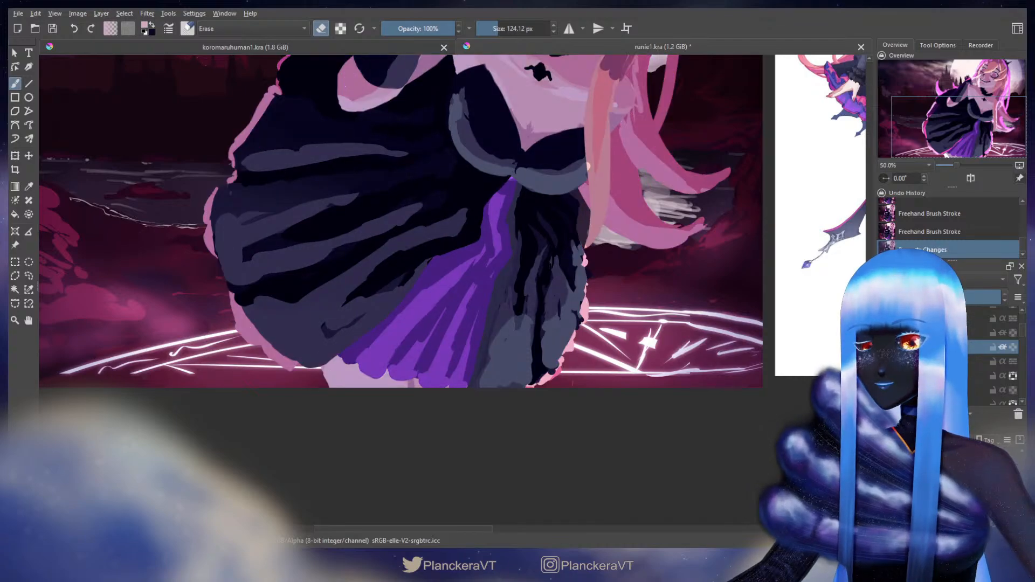
Undo the hiding of the pink glow layer and erase the shadow along the skirt's hem and purple front panel at about 124 px.
{"action": "key", "text": "ctrl+z"}
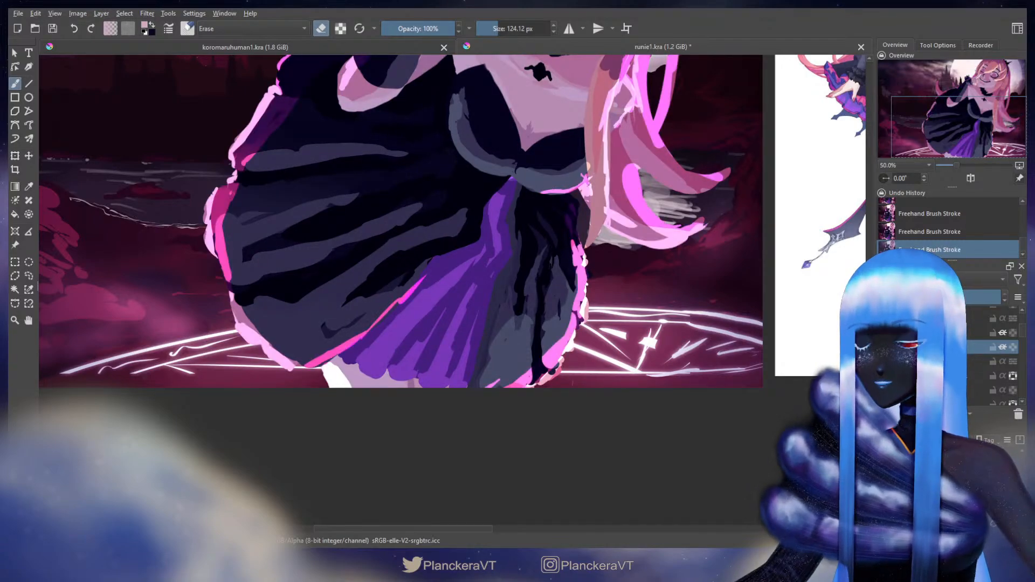
{"action": "mouse_move", "coordinate": [259, 345]}
{"action": "left_mouse_down"}
{"action": "mouse_move", "coordinate": [303, 368]}
{"action": "mouse_move", "coordinate": [233, 294]}
{"action": "mouse_move", "coordinate": [241, 286]}
{"action": "mouse_move", "coordinate": [265, 337]}
{"action": "mouse_move", "coordinate": [262, 231]}
{"action": "mouse_move", "coordinate": [236, 323]}
{"action": "left_mouse_up"}
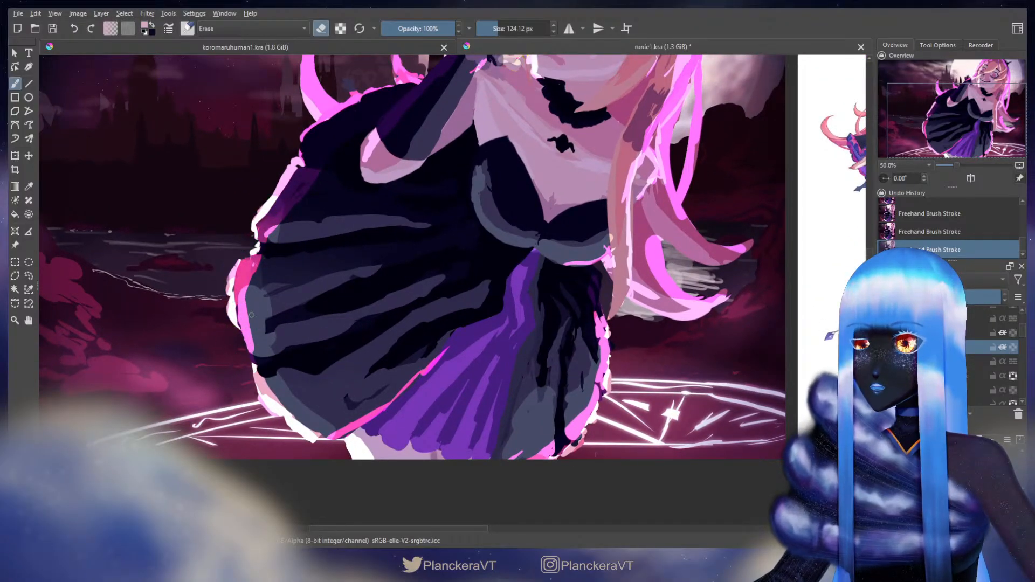
{"action": "mouse_move", "coordinate": [353, 413]}
{"action": "left_mouse_down"}
{"action": "mouse_move", "coordinate": [333, 423]}
{"action": "mouse_move", "coordinate": [488, 314]}
{"action": "left_mouse_up"}
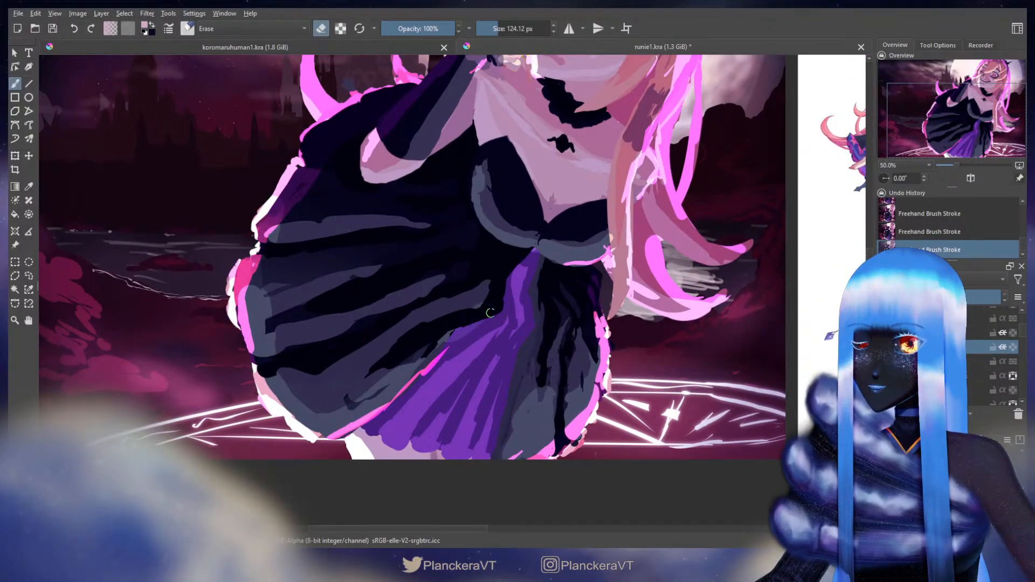
{"action": "mouse_move", "coordinate": [380, 431]}
{"action": "left_mouse_down"}
{"action": "mouse_move", "coordinate": [465, 447]}
{"action": "mouse_move", "coordinate": [373, 452]}
{"action": "mouse_move", "coordinate": [363, 442]}
{"action": "mouse_move", "coordinate": [468, 465]}
{"action": "mouse_move", "coordinate": [383, 444]}
{"action": "mouse_move", "coordinate": [372, 428]}
{"action": "mouse_move", "coordinate": [395, 437]}
{"action": "mouse_move", "coordinate": [448, 384]}
{"action": "mouse_move", "coordinate": [417, 428]}
{"action": "mouse_move", "coordinate": [448, 427]}
{"action": "mouse_move", "coordinate": [461, 388]}
{"action": "mouse_move", "coordinate": [453, 446]}
{"action": "mouse_move", "coordinate": [491, 369]}
{"action": "mouse_move", "coordinate": [459, 438]}
{"action": "mouse_move", "coordinate": [474, 443]}
{"action": "mouse_move", "coordinate": [636, 293]}
{"action": "mouse_move", "coordinate": [577, 384]}
{"action": "left_mouse_up"}
Erase the shadow along the long hair locks beside the chest and behind the shoulder at about 89 px.
{"action": "left_click_drag", "start_coordinate": [579, 223], "coordinate": [569, 223]}
{"action": "mouse_move", "coordinate": [582, 186]}
{"action": "left_mouse_down"}
{"action": "mouse_move", "coordinate": [551, 275]}
{"action": "mouse_move", "coordinate": [556, 403]}
{"action": "mouse_move", "coordinate": [577, 232]}
{"action": "left_mouse_up"}
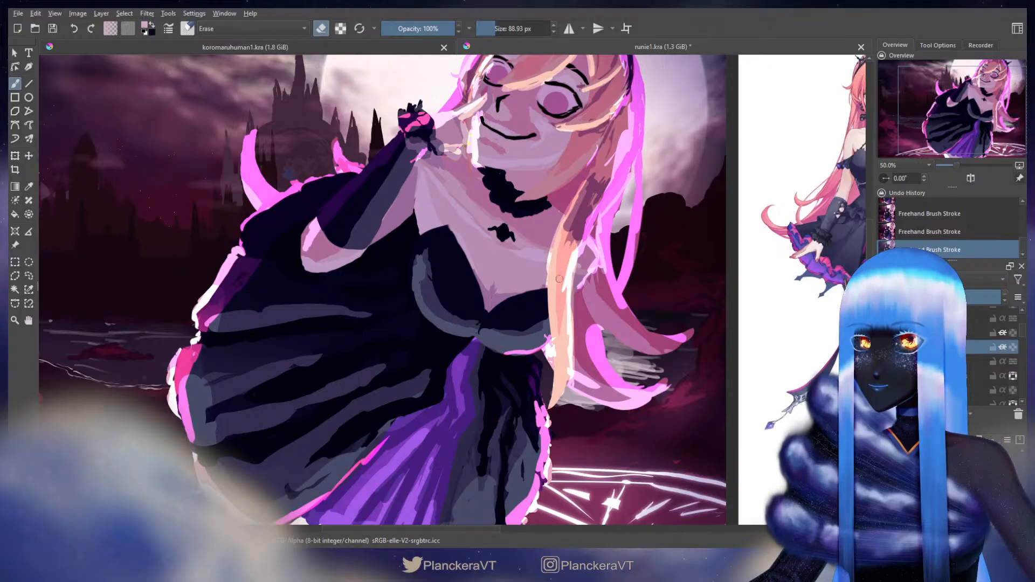
{"action": "mouse_move", "coordinate": [569, 278]}
{"action": "left_mouse_down"}
{"action": "mouse_move", "coordinate": [566, 376]}
{"action": "mouse_move", "coordinate": [627, 404]}
{"action": "mouse_move", "coordinate": [606, 393]}
{"action": "mouse_move", "coordinate": [647, 398]}
{"action": "mouse_move", "coordinate": [626, 387]}
{"action": "left_mouse_up"}
{"action": "mouse_move", "coordinate": [588, 308]}
{"action": "left_mouse_down"}
{"action": "mouse_move", "coordinate": [615, 332]}
{"action": "mouse_move", "coordinate": [689, 338]}
{"action": "left_mouse_up"}
{"action": "mouse_move", "coordinate": [601, 226]}
{"action": "left_mouse_down"}
{"action": "mouse_move", "coordinate": [602, 265]}
{"action": "mouse_move", "coordinate": [627, 312]}
{"action": "mouse_move", "coordinate": [628, 262]}
{"action": "left_mouse_up"}
{"action": "left_click_drag", "start_coordinate": [647, 265], "coordinate": [644, 322]}
{"action": "left_click_drag", "start_coordinate": [640, 197], "coordinate": [618, 334]}
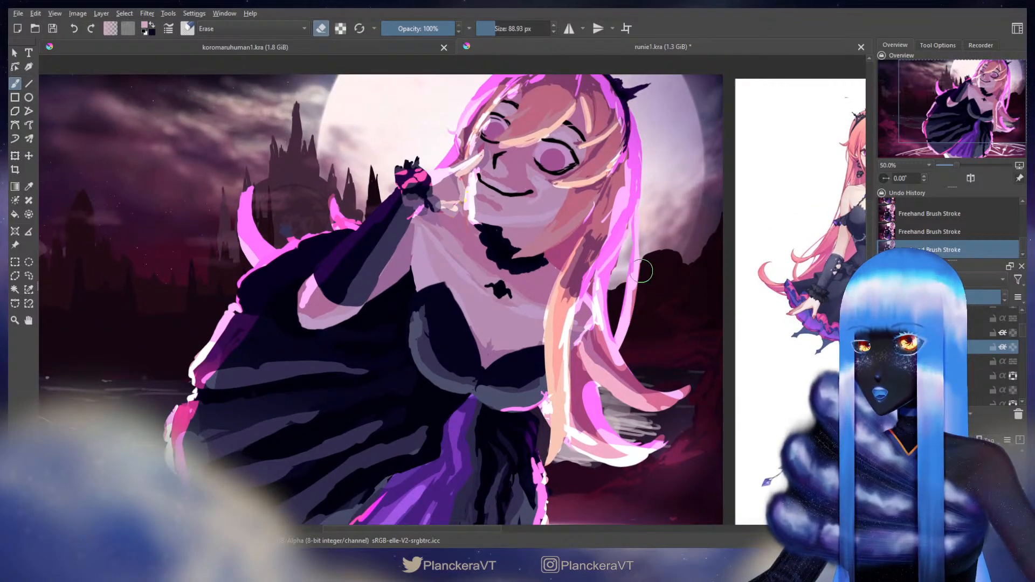
{"action": "left_click_drag", "start_coordinate": [639, 187], "coordinate": [633, 238]}
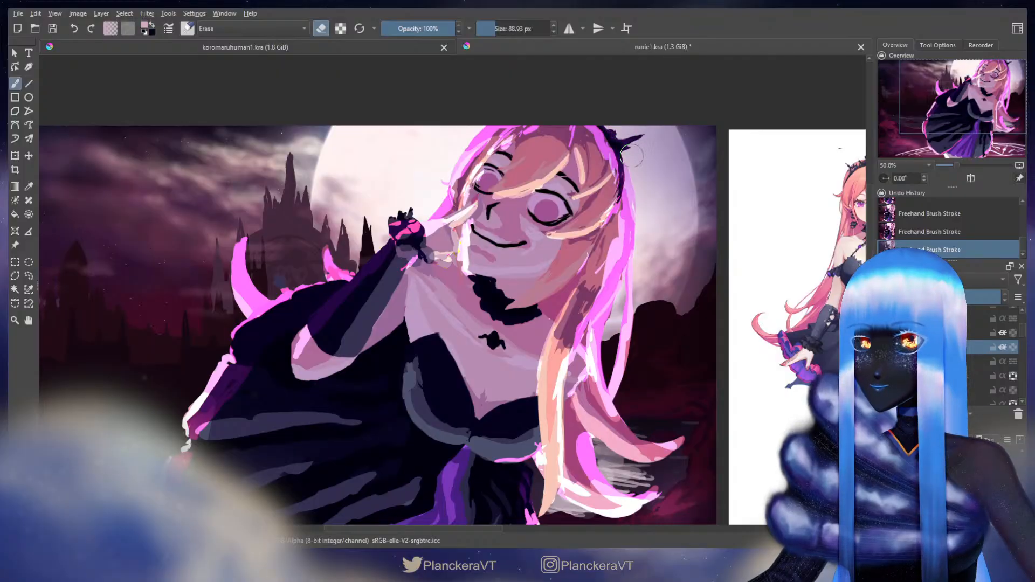
Erase more shadow from the hair beside the face, the tips behind the back and the trailing lower locks at about 89 px.
{"action": "left_click_drag", "start_coordinate": [481, 123], "coordinate": [436, 205]}
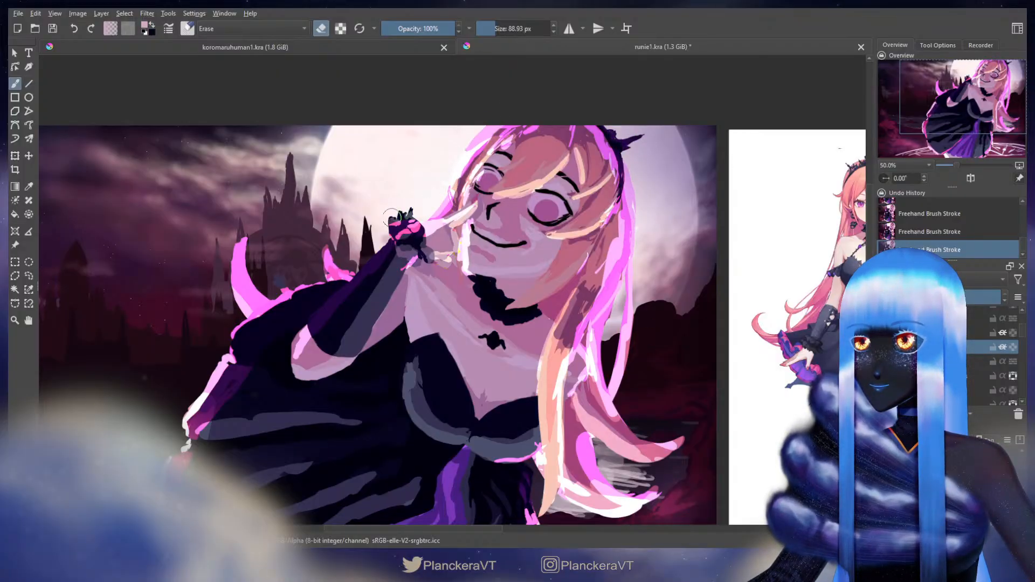
{"action": "mouse_move", "coordinate": [346, 283]}
{"action": "left_mouse_down"}
{"action": "mouse_move", "coordinate": [310, 281]}
{"action": "mouse_move", "coordinate": [243, 315]}
{"action": "mouse_move", "coordinate": [246, 237]}
{"action": "mouse_move", "coordinate": [298, 291]}
{"action": "mouse_move", "coordinate": [316, 234]}
{"action": "mouse_move", "coordinate": [332, 254]}
{"action": "mouse_move", "coordinate": [240, 261]}
{"action": "mouse_move", "coordinate": [246, 295]}
{"action": "left_mouse_up"}
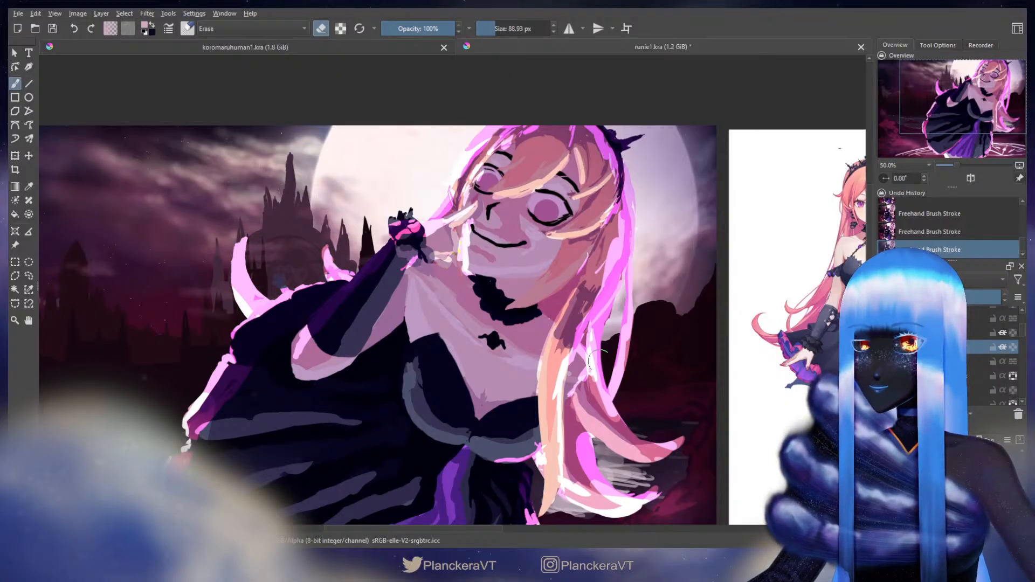
{"action": "left_click_drag", "start_coordinate": [593, 401], "coordinate": [660, 440]}
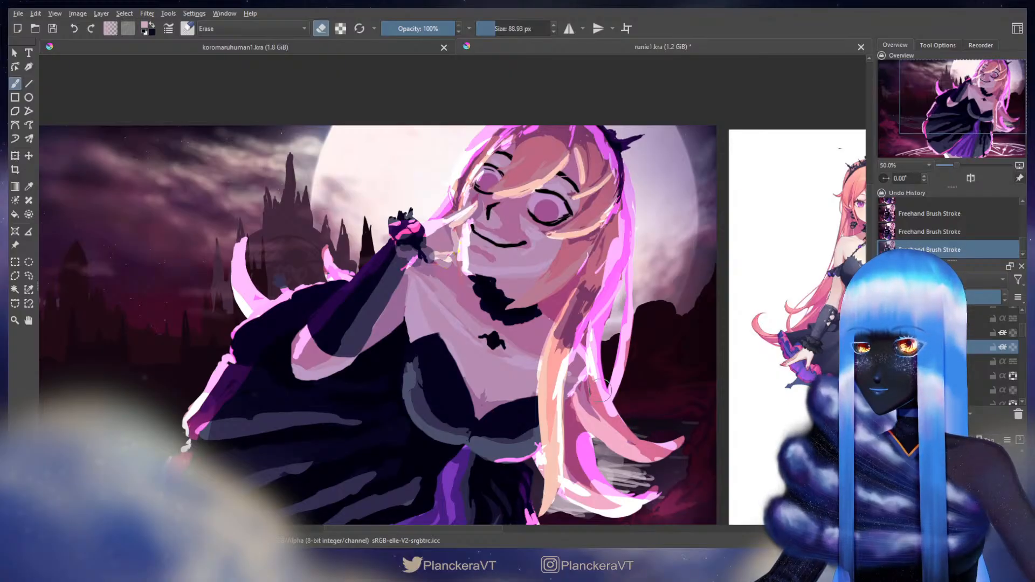
{"action": "left_click_drag", "start_coordinate": [608, 391], "coordinate": [636, 305]}
{"action": "mouse_move", "coordinate": [612, 367]}
{"action": "left_mouse_down"}
{"action": "mouse_move", "coordinate": [602, 328]}
{"action": "mouse_move", "coordinate": [631, 398]}
{"action": "mouse_move", "coordinate": [674, 408]}
{"action": "left_mouse_up"}
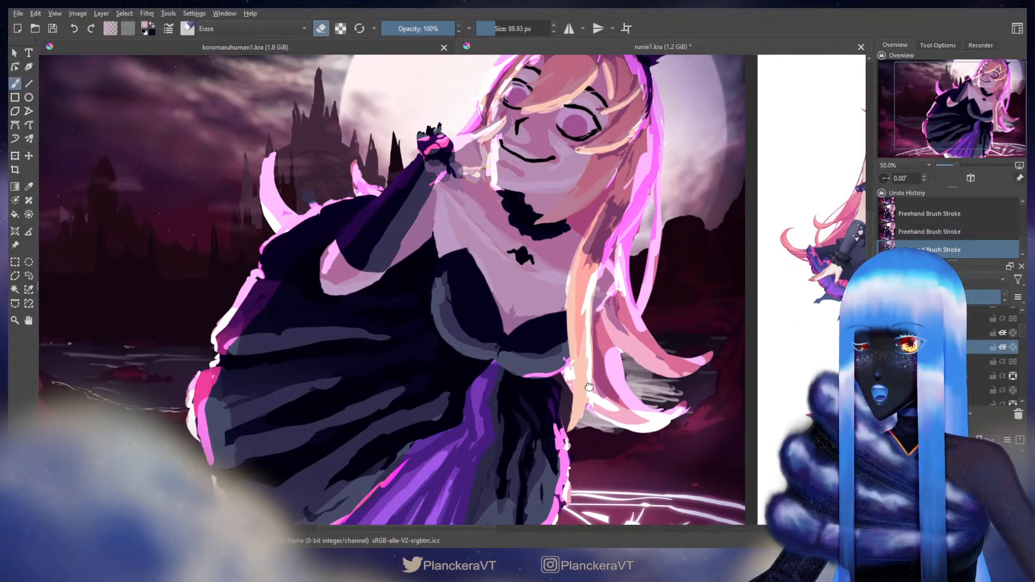
{"action": "left_click_drag", "start_coordinate": [590, 381], "coordinate": [622, 324]}
{"action": "left_click_drag", "start_coordinate": [577, 284], "coordinate": [577, 356]}
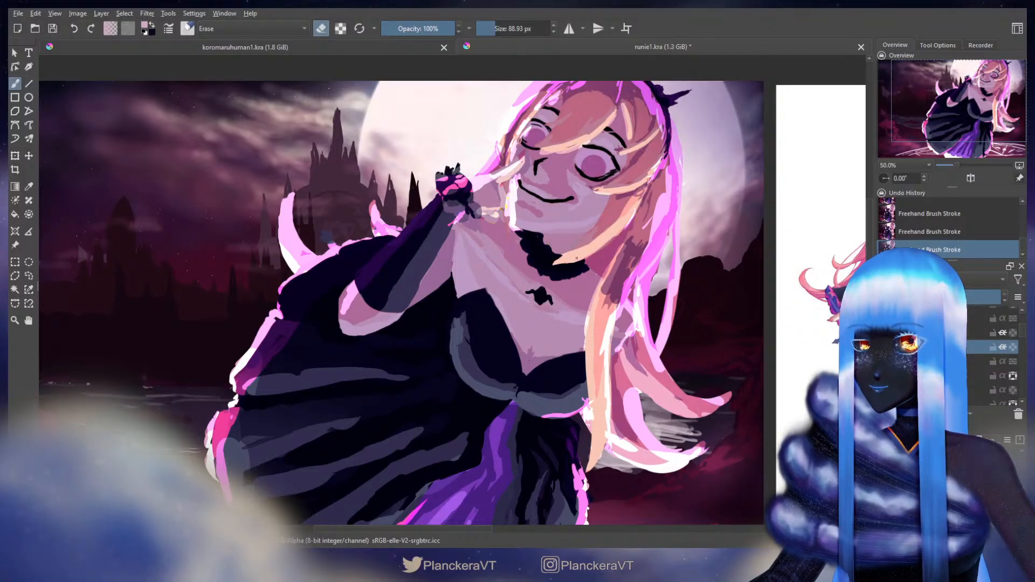
Erase the shadow along the jawline and around the eyes at about 89 px, comparing the strokes by undoing and redoing them.
{"action": "mouse_move", "coordinate": [514, 222]}
{"action": "left_mouse_down"}
{"action": "mouse_move", "coordinate": [574, 224]}
{"action": "mouse_move", "coordinate": [536, 220]}
{"action": "left_mouse_up"}
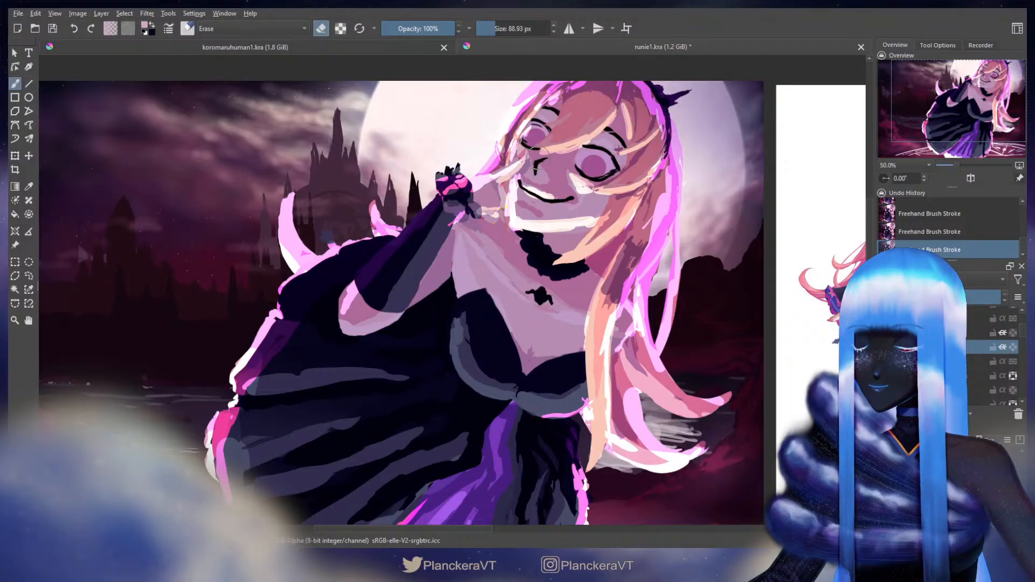
{"action": "left_click_drag", "start_coordinate": [588, 144], "coordinate": [614, 153]}
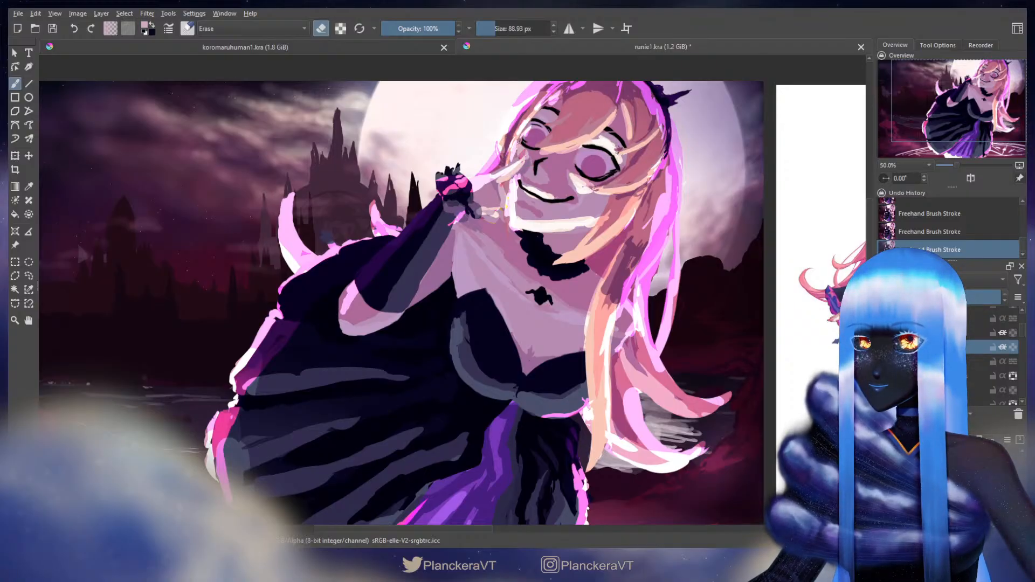
{"action": "left_click_drag", "start_coordinate": [548, 117], "coordinate": [539, 112]}
{"action": "key", "text": "ctrl+z"}
{"action": "key", "text": "ctrl+z"}
{"action": "key", "text": "ctrl+shift+z"}
{"action": "key", "text": "ctrl+shift+z"}
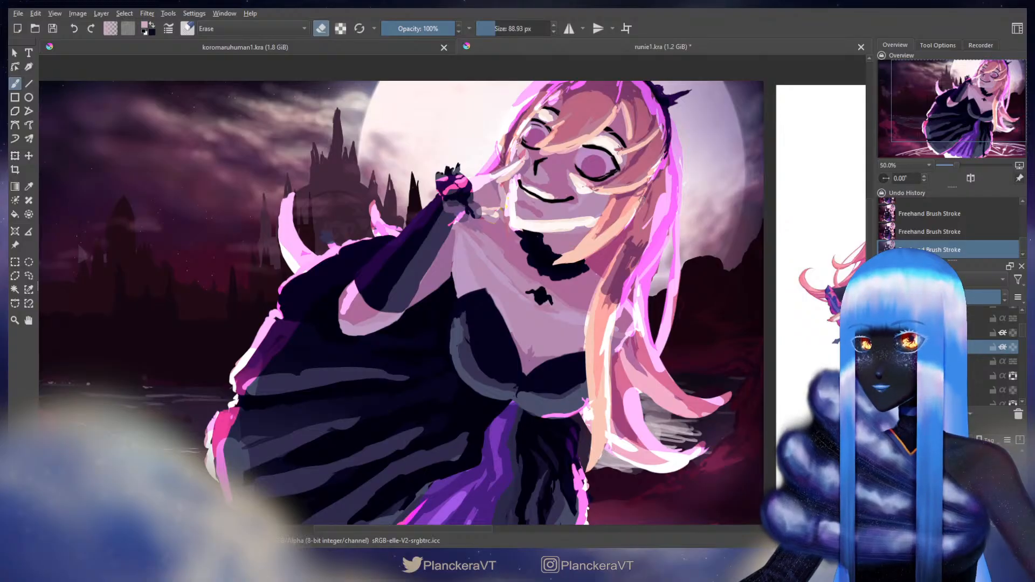
Erase the shadow along the raised glove, forearm and elbow, and rework the lit spot above the smaller eye.
{"action": "mouse_move", "coordinate": [448, 221]}
{"action": "left_mouse_down"}
{"action": "mouse_move", "coordinate": [389, 319]}
{"action": "mouse_move", "coordinate": [366, 330]}
{"action": "mouse_move", "coordinate": [342, 321]}
{"action": "mouse_move", "coordinate": [432, 245]}
{"action": "mouse_move", "coordinate": [380, 315]}
{"action": "mouse_move", "coordinate": [349, 322]}
{"action": "mouse_move", "coordinate": [368, 322]}
{"action": "left_mouse_up"}
{"action": "mouse_move", "coordinate": [434, 290]}
{"action": "left_mouse_down"}
{"action": "mouse_move", "coordinate": [418, 298]}
{"action": "mouse_move", "coordinate": [443, 277]}
{"action": "left_mouse_up"}
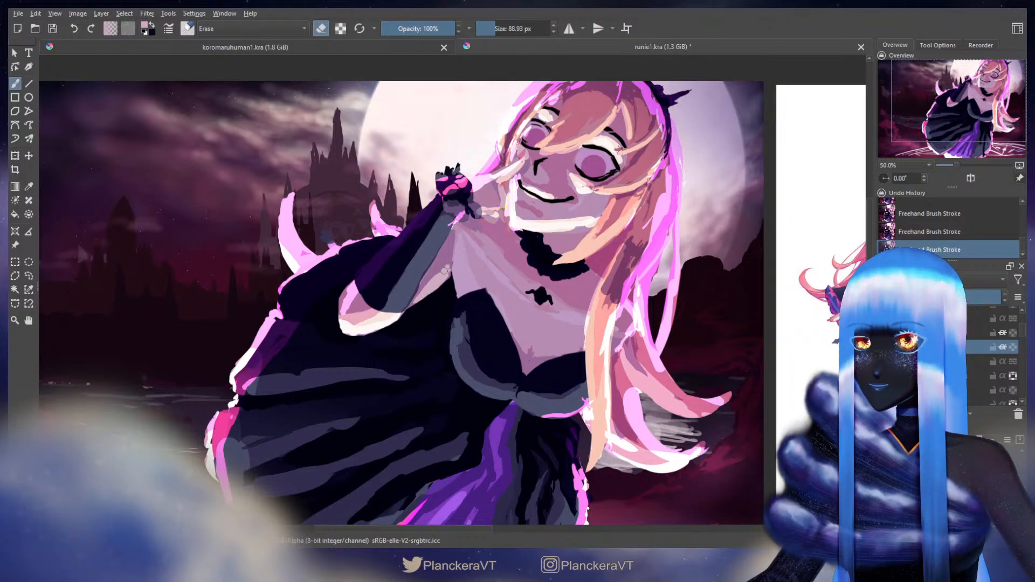
{"action": "left_click_drag", "start_coordinate": [677, 113], "coordinate": [639, 183]}
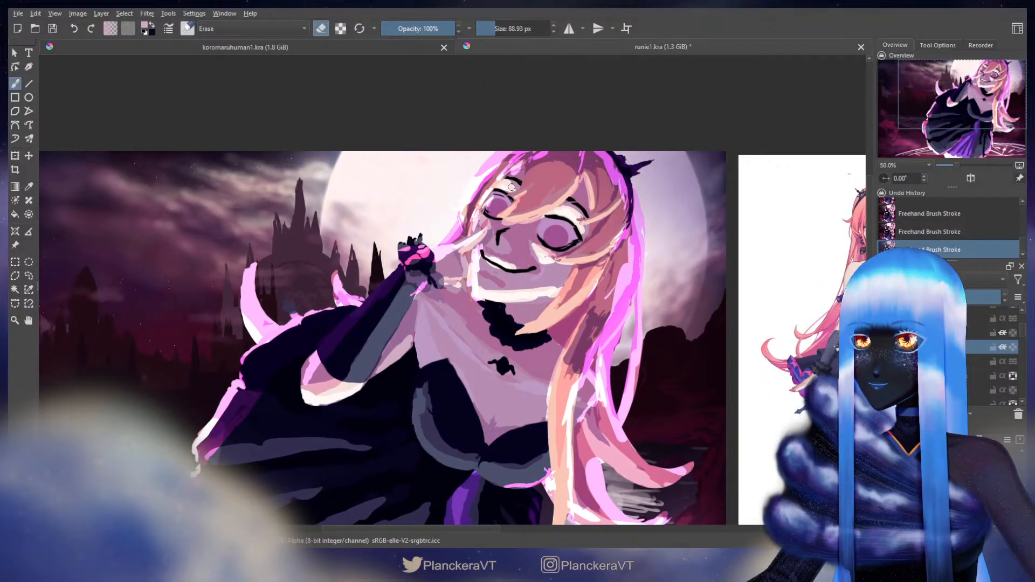
{"action": "key", "text": "ctrl+z"}
{"action": "key", "text": "ctrl+z"}
{"action": "left_click_drag", "start_coordinate": [509, 183], "coordinate": [496, 183]}
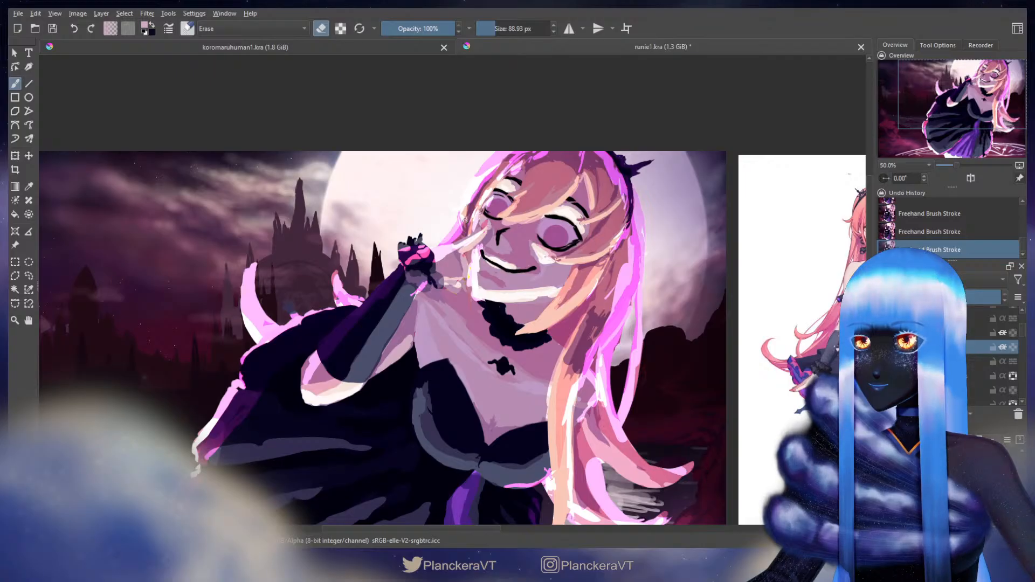
Erase small shadow areas on the chest below the choker and on the skirt folds, comparing the strokes with undo and redo.
{"action": "left_click_drag", "start_coordinate": [517, 324], "coordinate": [548, 199]}
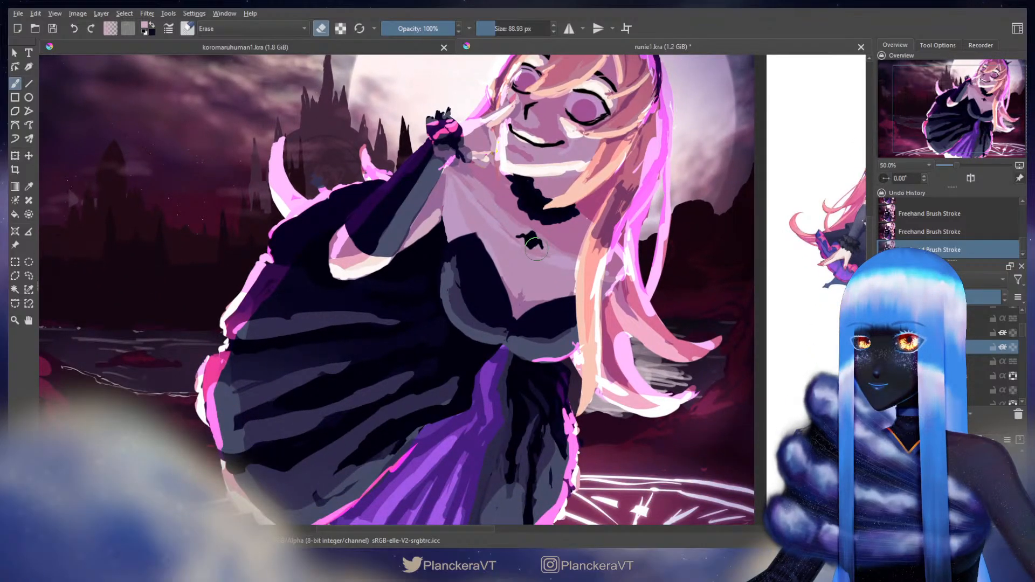
{"action": "left_click_drag", "start_coordinate": [539, 266], "coordinate": [545, 244]}
{"action": "key", "text": "ctrl+z"}
{"action": "key", "text": "ctrl+z"}
{"action": "key", "text": "ctrl+shift+z"}
{"action": "key", "text": "ctrl+shift+z"}
{"action": "left_click_drag", "start_coordinate": [528, 286], "coordinate": [573, 173]}
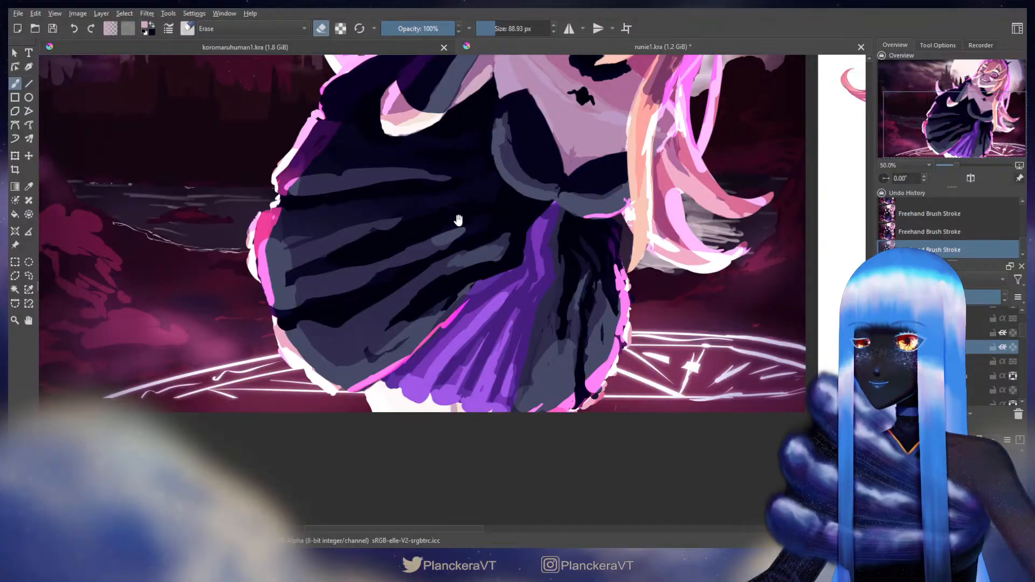
Switch the whole painting to greyscale and examine its values beside the reference images.
{"action": "left_click_drag", "start_coordinate": [455, 217], "coordinate": [434, 331]}
{"action": "scroll", "coordinate": [570, 239], "scroll_direction": "down", "scroll_amount": 3}
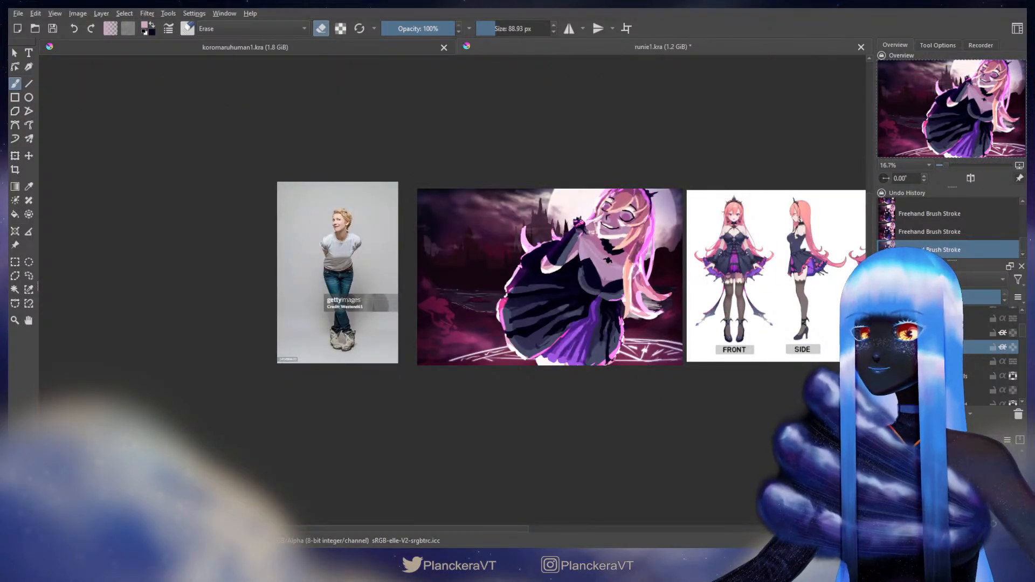
{"action": "scroll", "coordinate": [986, 356], "scroll_direction": "up", "scroll_amount": 1}
{"action": "scroll", "coordinate": [986, 356], "scroll_direction": "up", "scroll_amount": 1}
{"action": "left_click", "coordinate": [884, 314]}
{"action": "left_click_drag", "start_coordinate": [672, 279], "coordinate": [597, 329]}
{"action": "scroll", "coordinate": [598, 330], "scroll_direction": "up", "scroll_amount": 3}
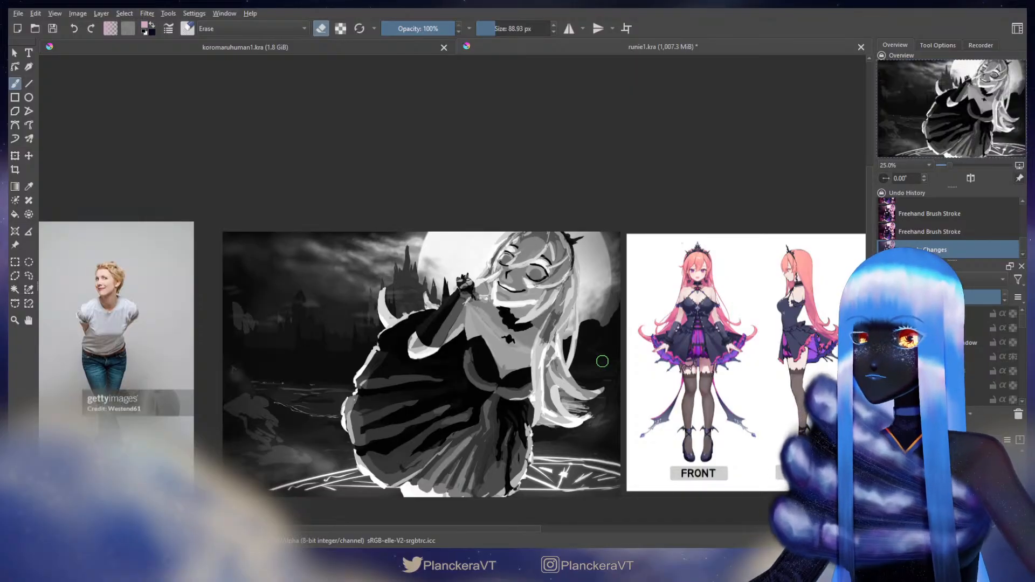
{"action": "scroll", "coordinate": [949, 355], "scroll_direction": "down", "scroll_amount": 2}
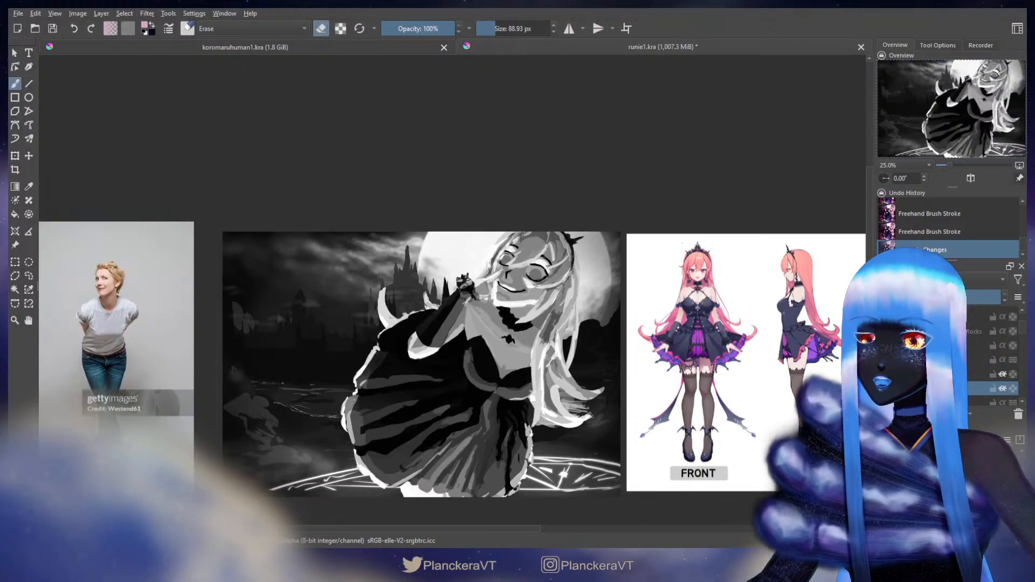
Apply an HSV/HSL adjustment to the shadow layer and erase the shadow over the large eye at about 102 px.
{"action": "key", "text": "bracketleft"}
{"action": "key", "text": "bracketleft"}
{"action": "key", "text": "bracketleft"}
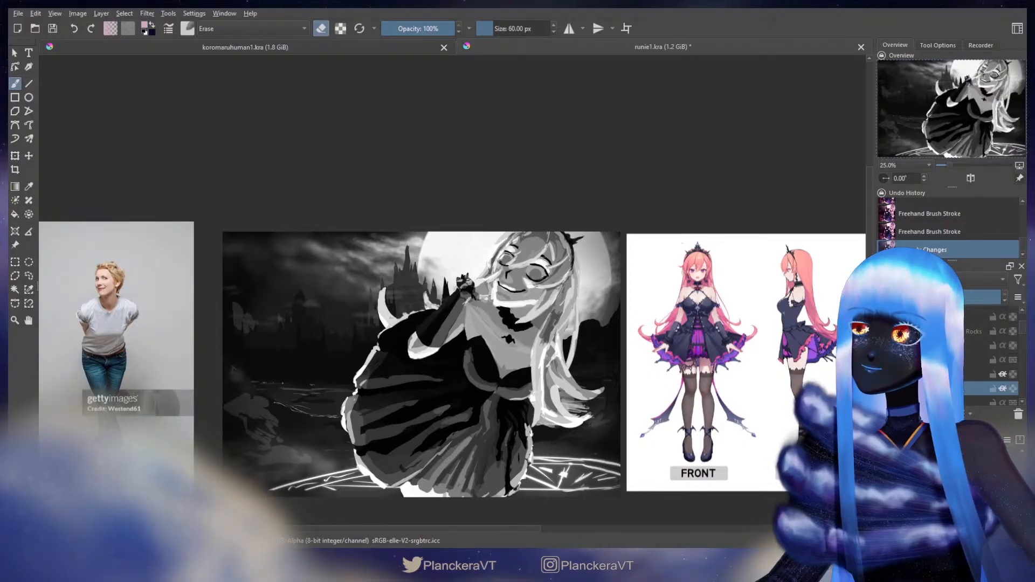
{"action": "key", "text": "e"}
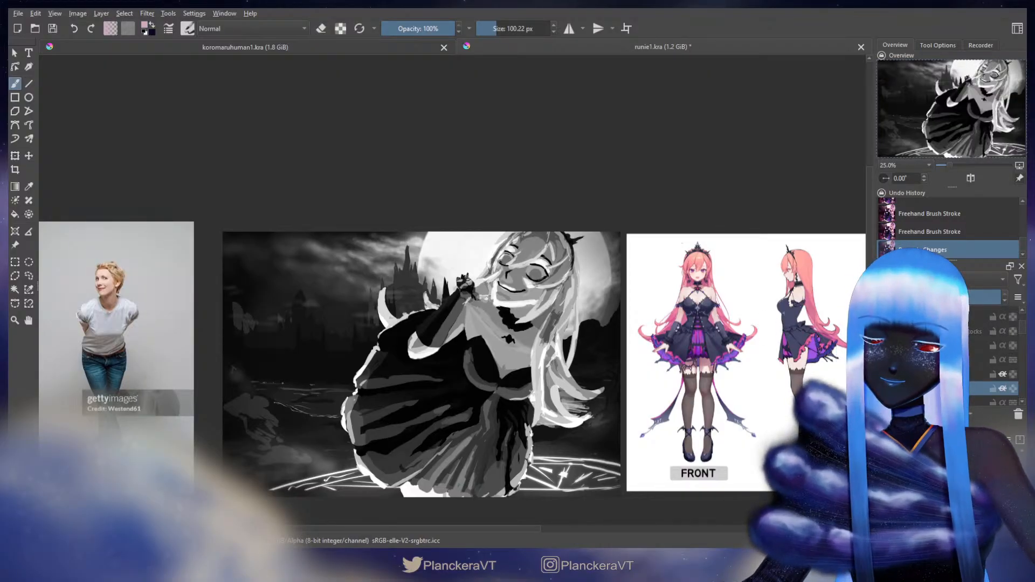
{"action": "key", "text": "e"}
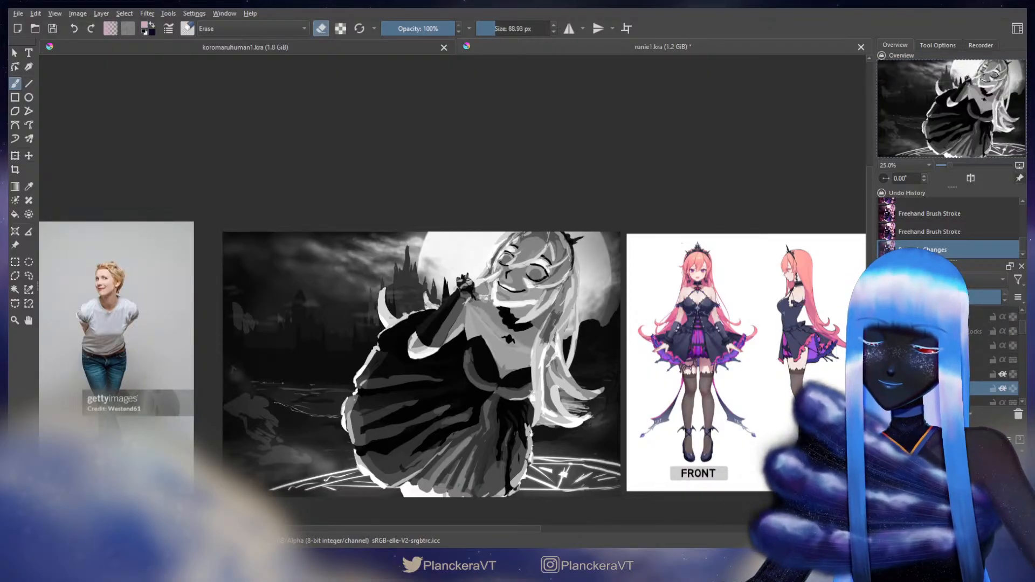
{"action": "key", "text": "e"}
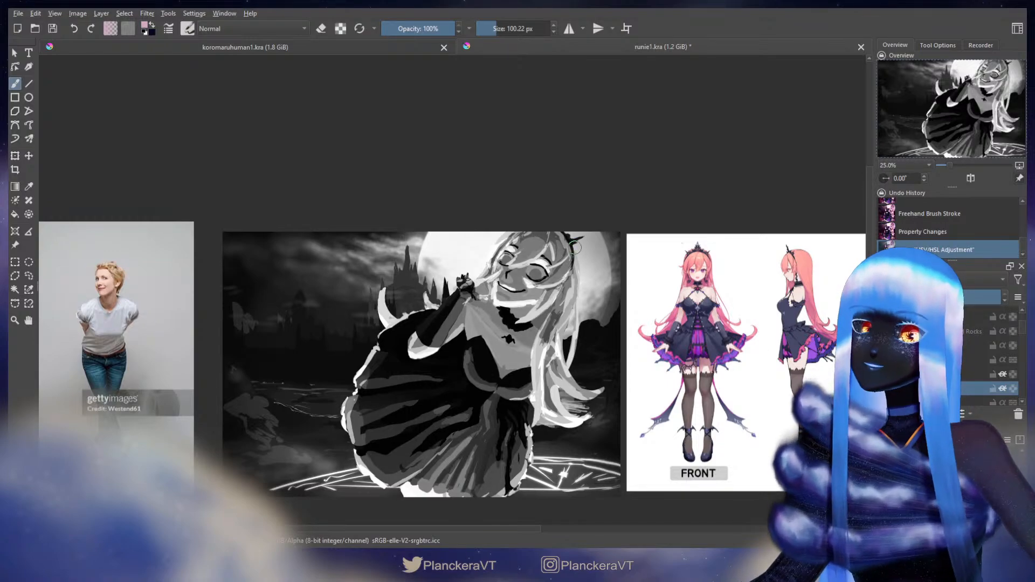
{"action": "key", "text": "e"}
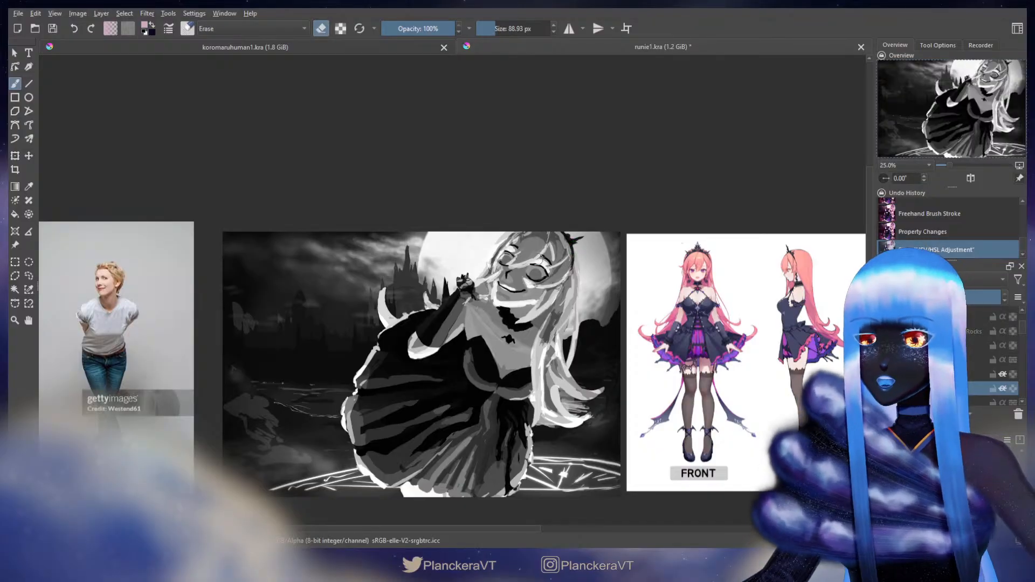
{"action": "key", "text": "bracketright"}
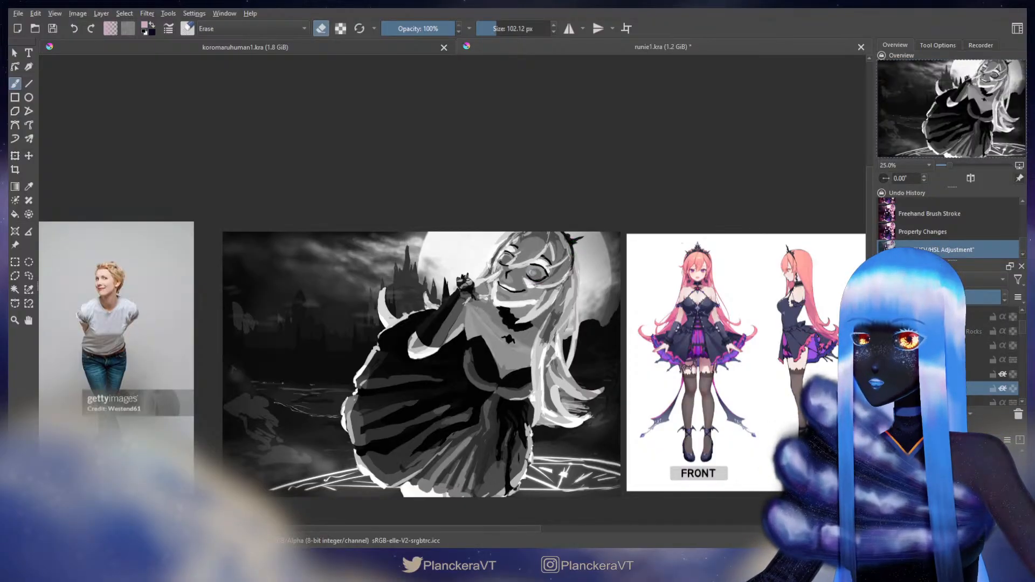
{"action": "left_click", "coordinate": [535, 275]}
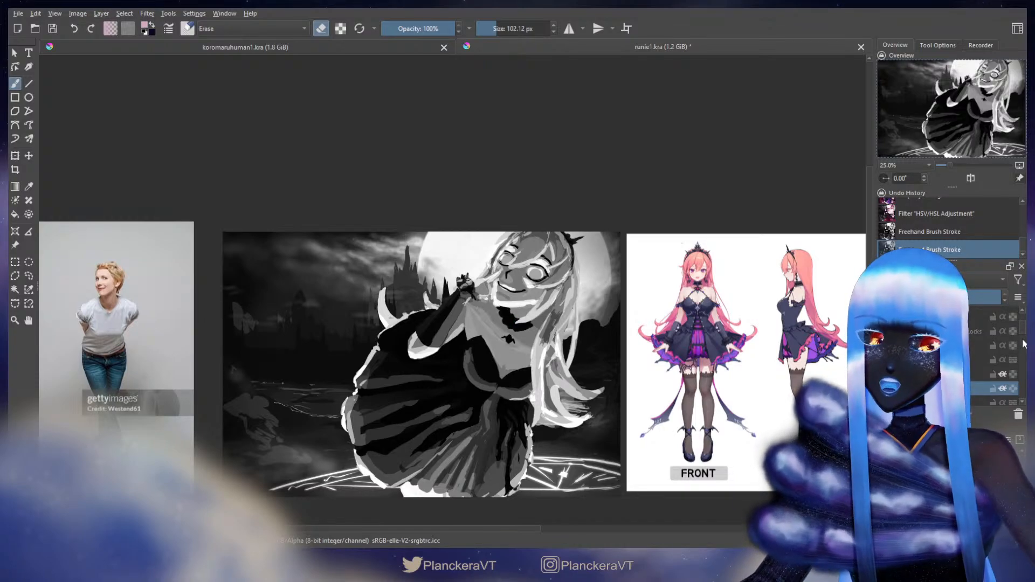
Select a layer lower in the stack and apply an HSV/HSL adjustment to it.
{"action": "left_click_drag", "start_coordinate": [1023, 327], "coordinate": [1022, 383]}
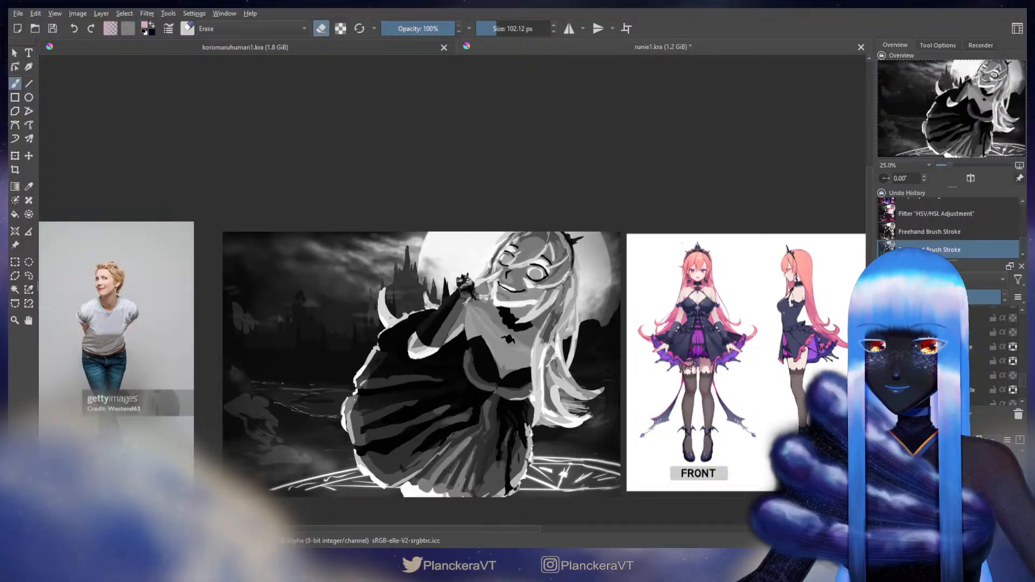
{"action": "left_click", "coordinate": [978, 360]}
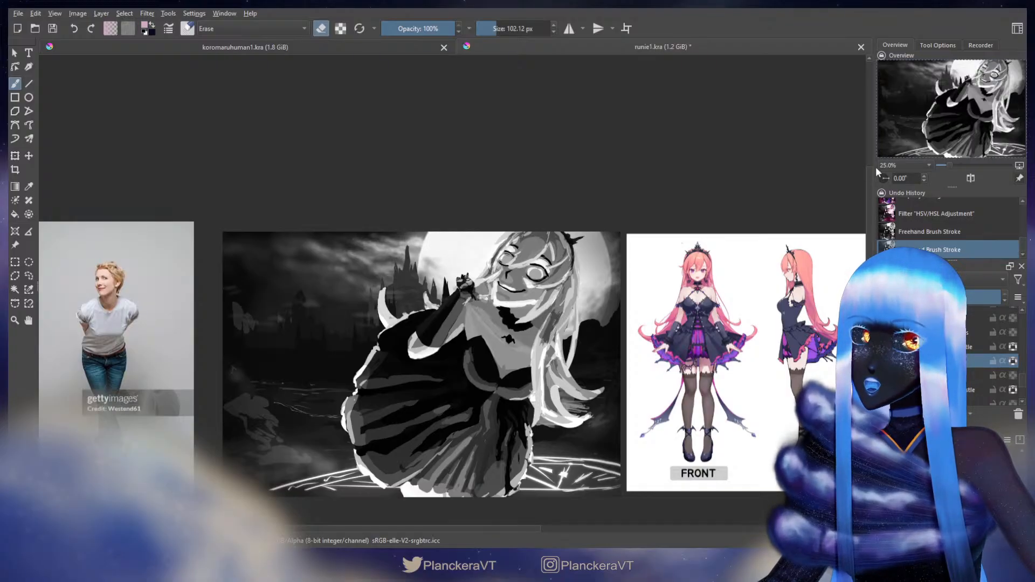
{"action": "left_click", "coordinate": [887, 253]}
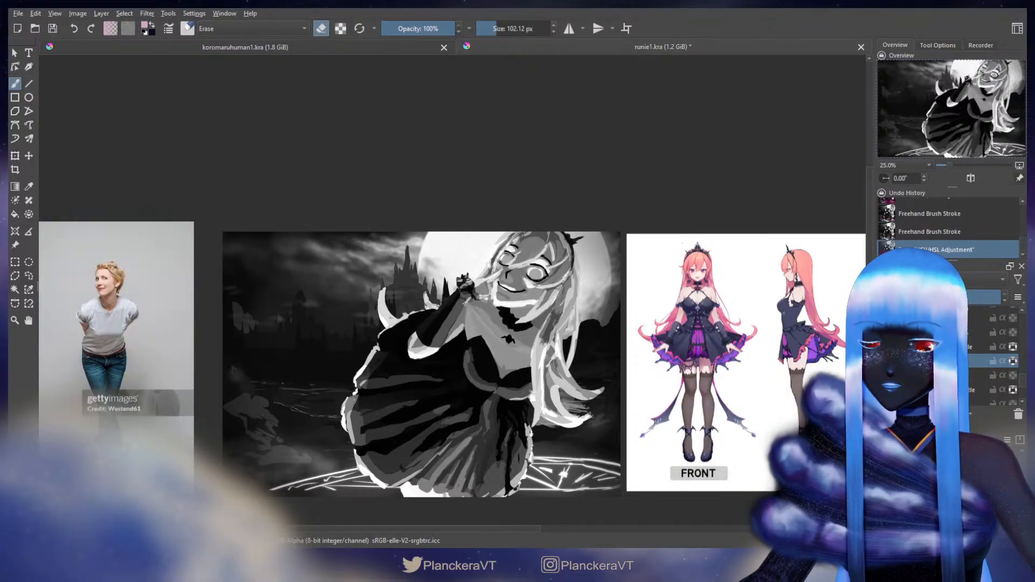
{"action": "left_click_drag", "start_coordinate": [1019, 377], "coordinate": [997, 280]}
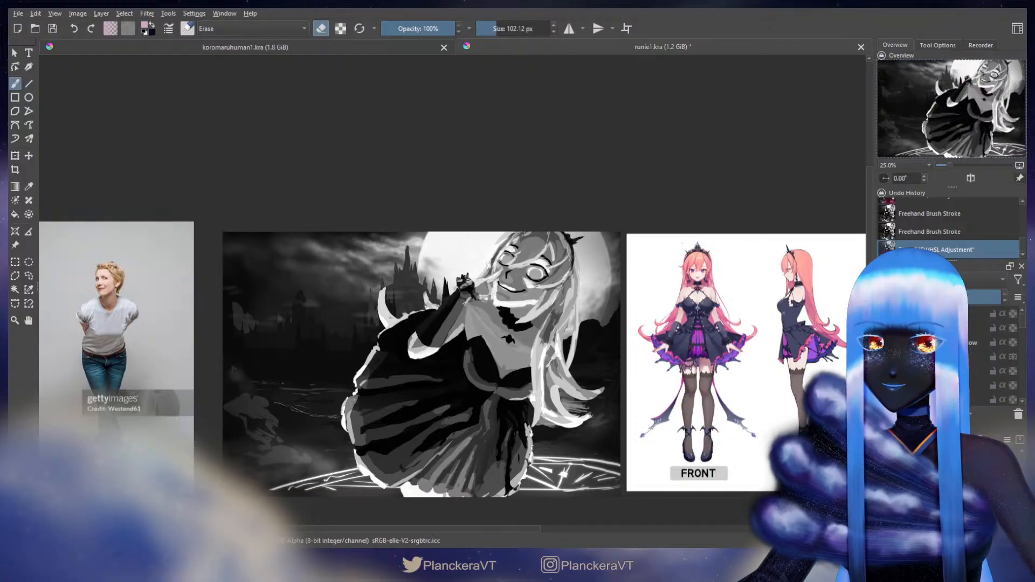
Return the painting to colour and brush light strokes sampled from the moon onto the background beside the skirt's outer edge.
{"action": "left_click", "coordinate": [884, 313]}
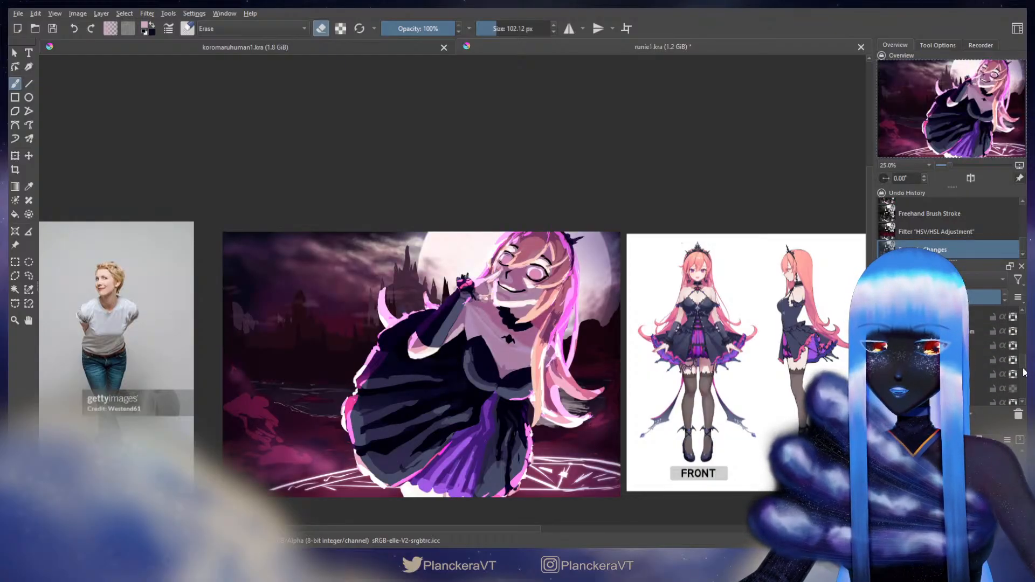
{"action": "key", "text": "e"}
{"action": "left_click", "coordinate": [468, 250], "text": "ctrl"}
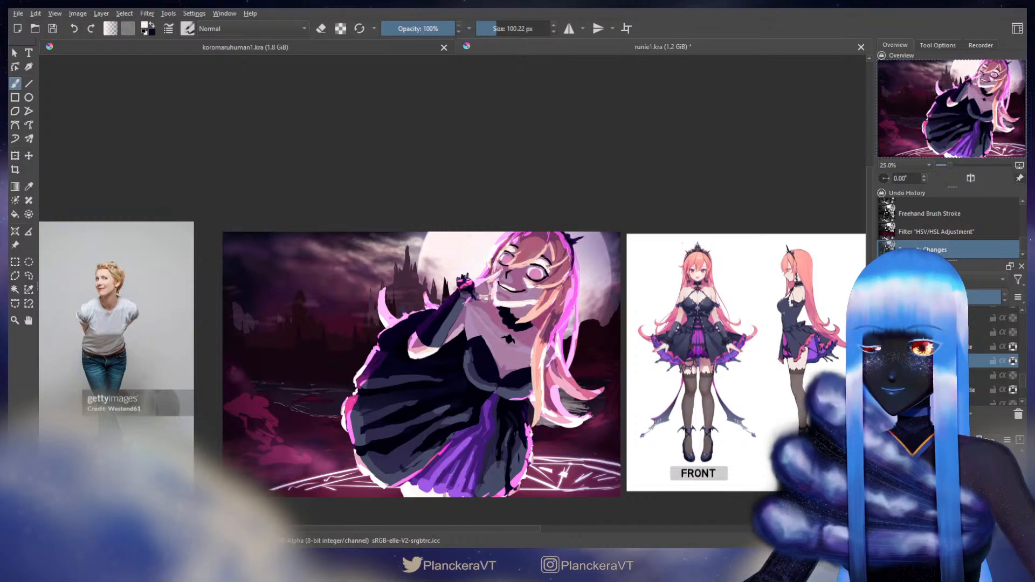
{"action": "key", "text": "/"}
{"action": "mouse_move", "coordinate": [585, 390]}
{"action": "left_mouse_down", "text": "shift"}
{"action": "mouse_move", "coordinate": [552, 400]}
{"action": "mouse_move", "coordinate": [566, 400]}
{"action": "mouse_move", "coordinate": [547, 420]}
{"action": "mouse_move", "coordinate": [564, 398]}
{"action": "left_mouse_up", "text": "shift"}
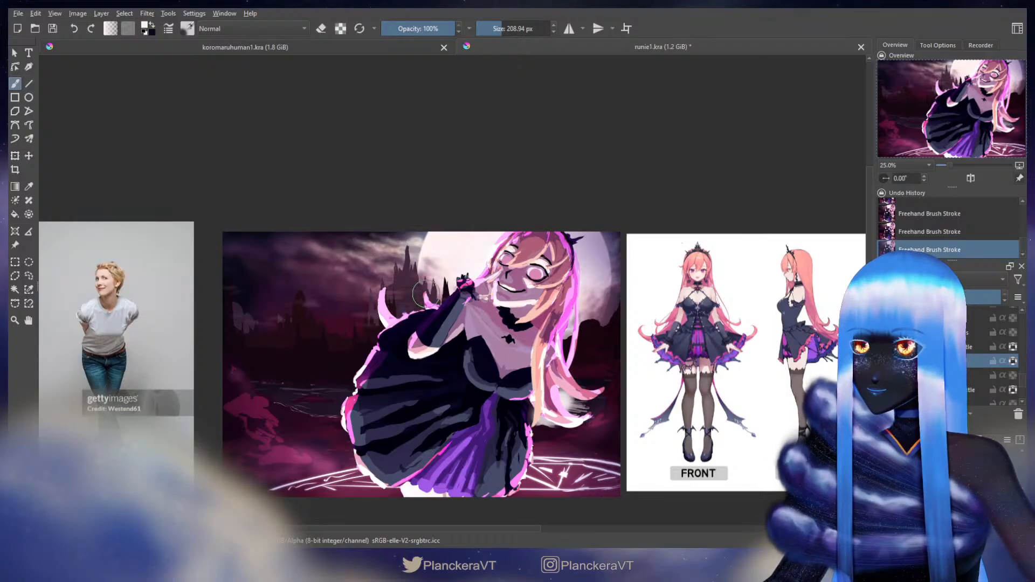
{"action": "mouse_move", "coordinate": [366, 390]}
{"action": "left_mouse_down"}
{"action": "mouse_move", "coordinate": [347, 411]}
{"action": "mouse_move", "coordinate": [347, 390]}
{"action": "mouse_move", "coordinate": [371, 414]}
{"action": "mouse_move", "coordinate": [415, 415]}
{"action": "mouse_move", "coordinate": [338, 395]}
{"action": "left_mouse_up"}
{"action": "mouse_move", "coordinate": [341, 386]}
{"action": "left_mouse_down"}
{"action": "mouse_move", "coordinate": [331, 392]}
{"action": "mouse_move", "coordinate": [340, 391]}
{"action": "left_mouse_up"}
{"action": "key", "text": "slash"}
{"action": "key", "text": "ctrl+z"}
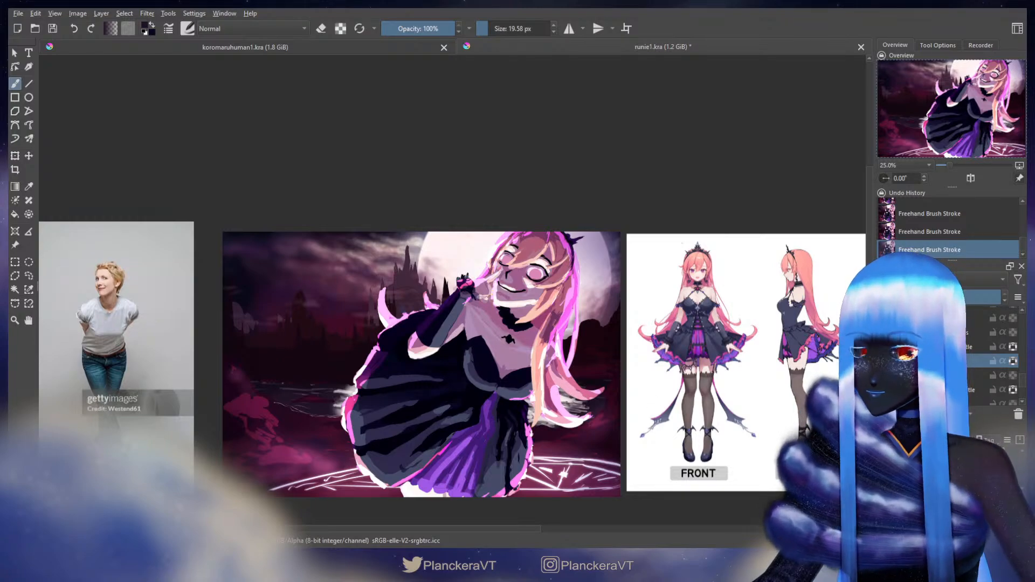
Select the layer beneath the magic circle and paint a soft pale glow across the ground around the circle.
{"action": "left_click_drag", "start_coordinate": [1022, 381], "coordinate": [1023, 379]}
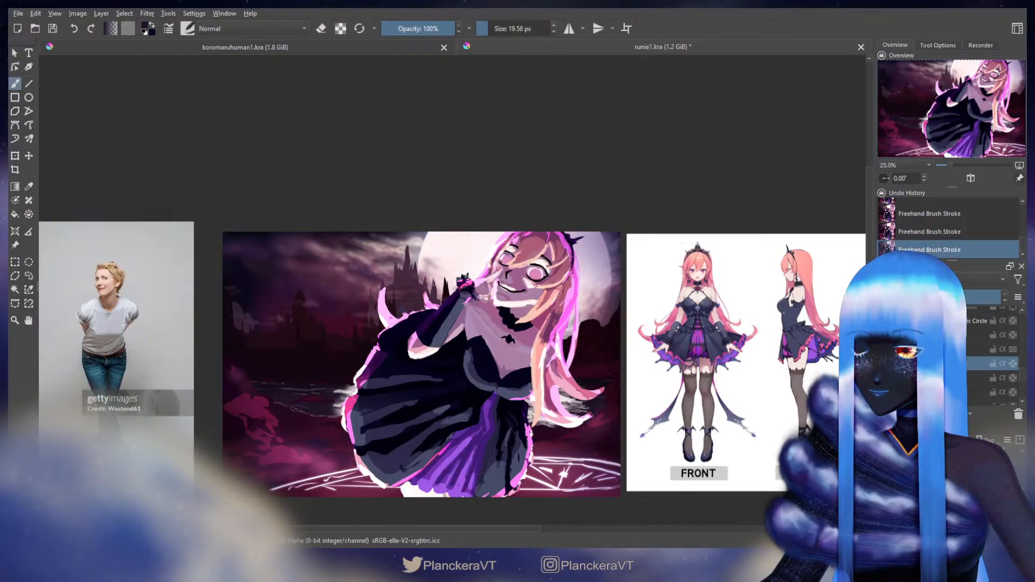
{"action": "key", "text": "slash"}
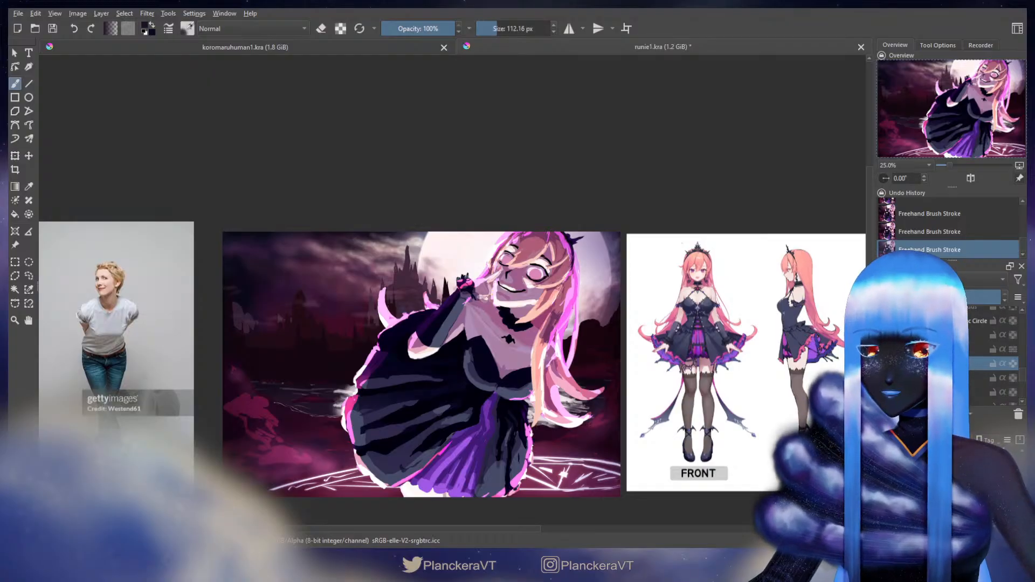
{"action": "left_click_drag", "start_coordinate": [341, 461], "coordinate": [402, 472], "text": "ctrl"}
{"action": "mouse_move", "coordinate": [311, 496]}
{"action": "left_mouse_down"}
{"action": "mouse_move", "coordinate": [428, 494]}
{"action": "mouse_move", "coordinate": [281, 491]}
{"action": "mouse_move", "coordinate": [364, 470]}
{"action": "mouse_move", "coordinate": [358, 463]}
{"action": "mouse_move", "coordinate": [373, 464]}
{"action": "mouse_move", "coordinate": [266, 489]}
{"action": "mouse_move", "coordinate": [362, 464]}
{"action": "mouse_move", "coordinate": [447, 470]}
{"action": "mouse_move", "coordinate": [522, 460]}
{"action": "mouse_move", "coordinate": [593, 479]}
{"action": "mouse_move", "coordinate": [490, 477]}
{"action": "mouse_move", "coordinate": [587, 476]}
{"action": "mouse_move", "coordinate": [559, 485]}
{"action": "left_mouse_up"}
Try soft light strokes at about 81 px over the pink rocks beside the skirt, and undo them.
{"action": "mouse_move", "coordinate": [298, 441]}
{"action": "left_mouse_down", "text": "shift"}
{"action": "mouse_move", "coordinate": [265, 422]}
{"action": "mouse_move", "coordinate": [266, 410]}
{"action": "left_mouse_up", "text": "shift"}
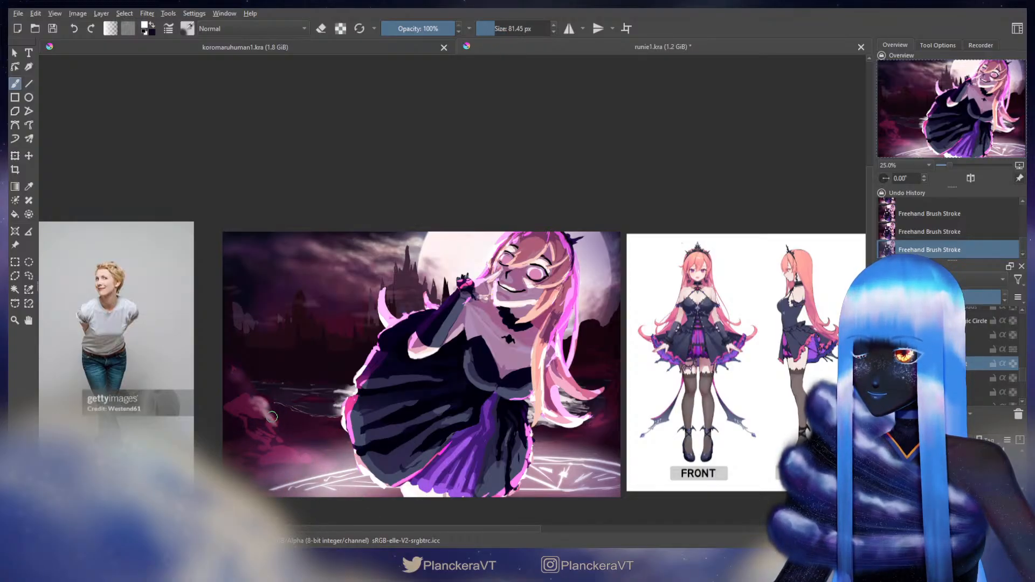
{"action": "key", "text": "ctrl+z"}
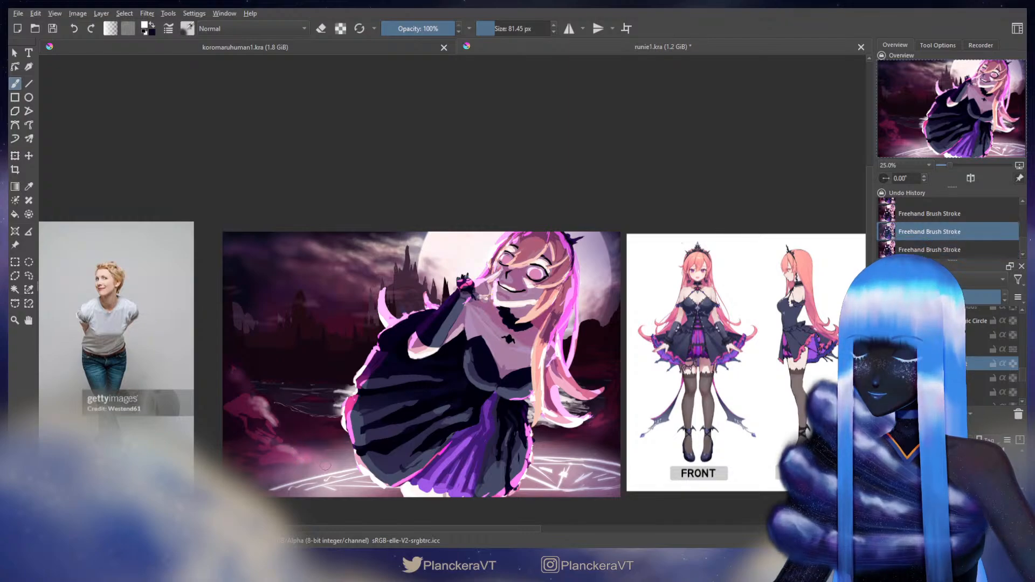
{"action": "key", "text": "ctrl+z"}
{"action": "key", "text": "ctrl+z"}
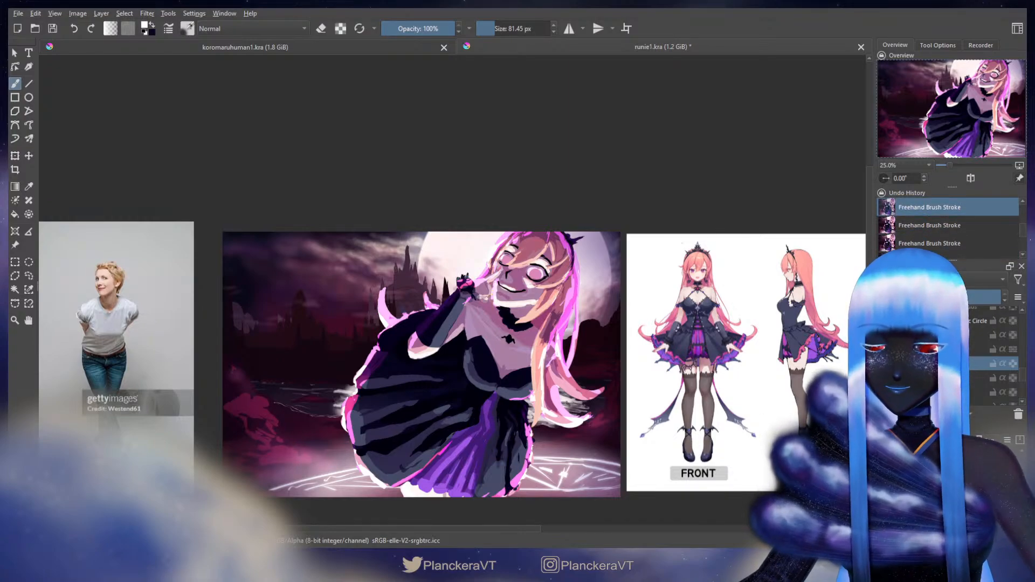
Dab small pale highlights onto the pink rocks beside the skirt with a brush of about 46 px.
{"action": "key", "text": "/"}
{"action": "left_click_drag", "start_coordinate": [253, 404], "coordinate": [257, 404], "text": "shift"}
{"action": "left_click_drag", "start_coordinate": [255, 397], "coordinate": [262, 400]}
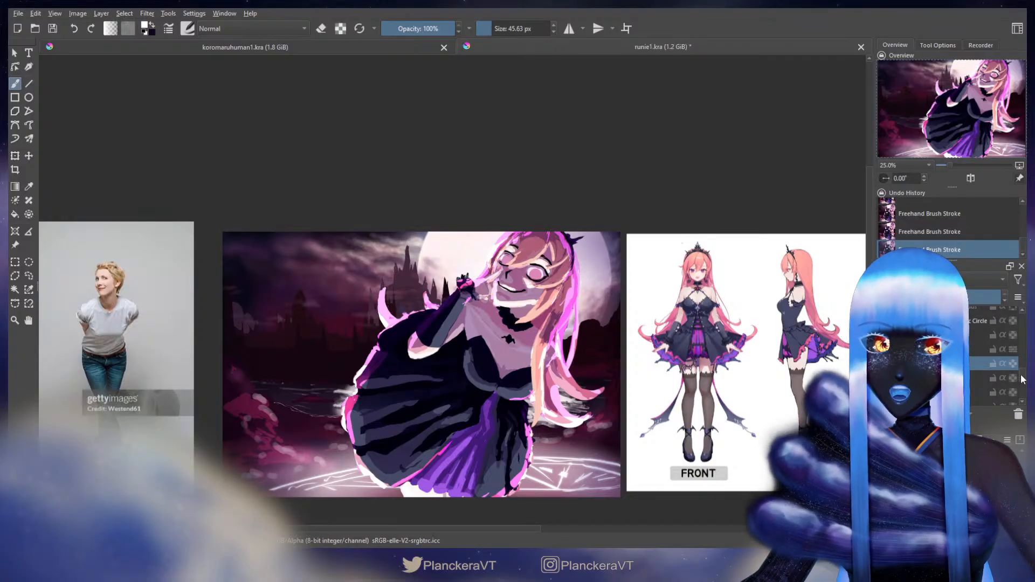
Show the foreground bats and mist, apply an HSV/HSL adjustment to a layer further down, and check the values in greyscale.
{"action": "scroll", "coordinate": [1022, 379], "scroll_direction": "up", "scroll_amount": 3}
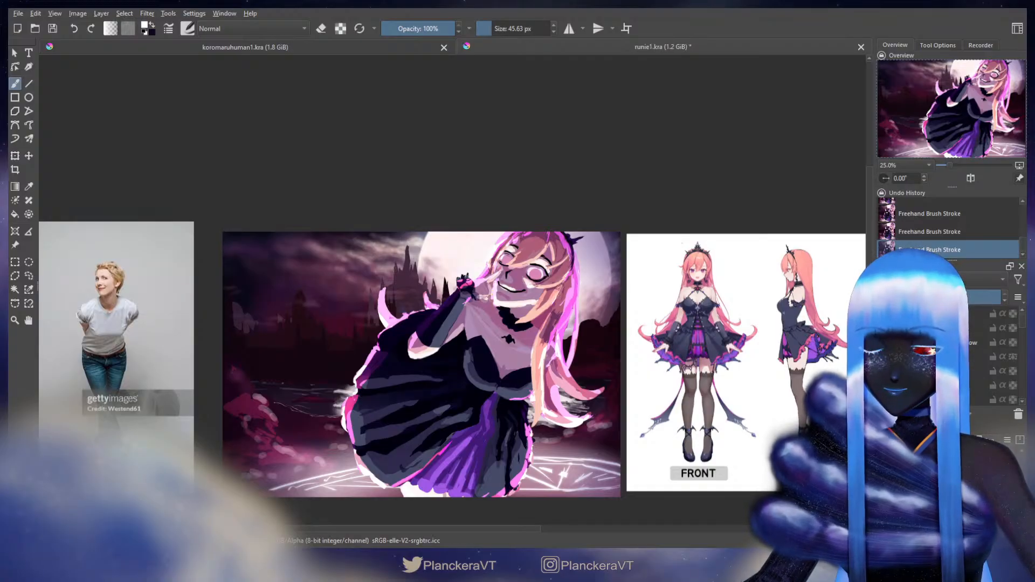
{"action": "left_click", "coordinate": [884, 356]}
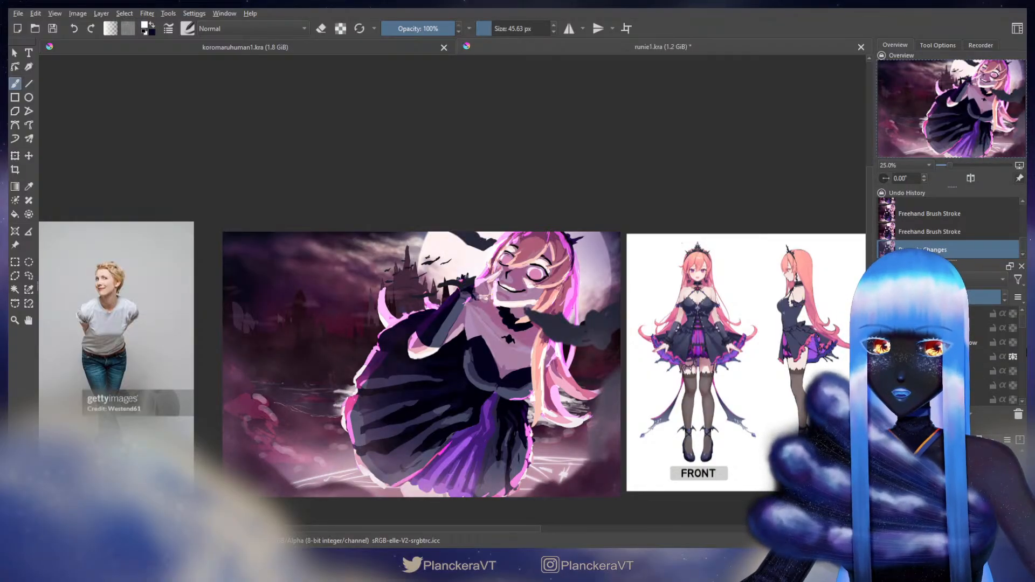
{"action": "left_click_drag", "start_coordinate": [1023, 322], "coordinate": [1023, 327]}
{"action": "left_click", "coordinate": [970, 359]}
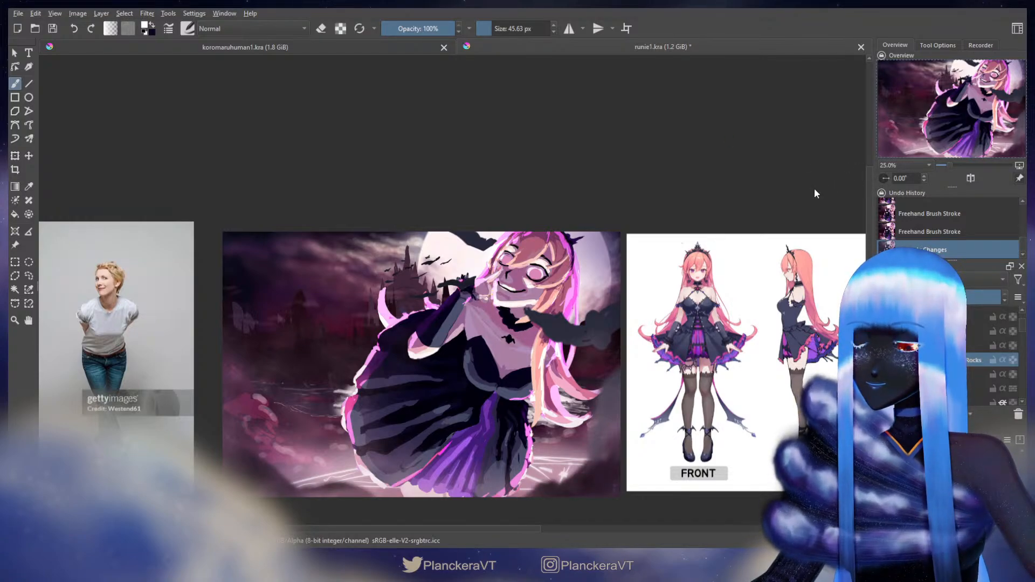
{"action": "key", "text": "ctrl+f"}
{"action": "left_click", "coordinate": [1012, 359]}
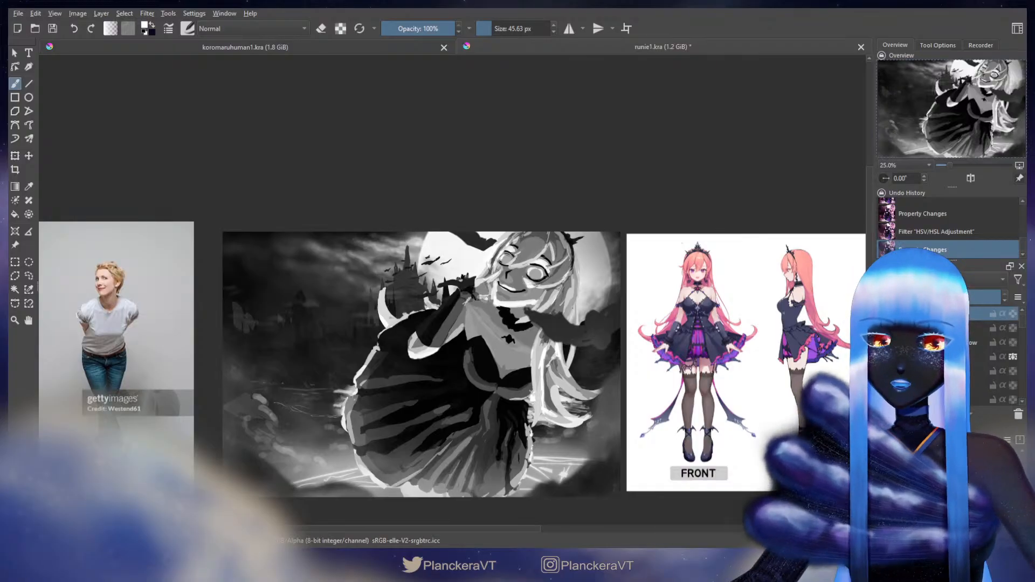
{"action": "key", "text": "ctrl+z"}
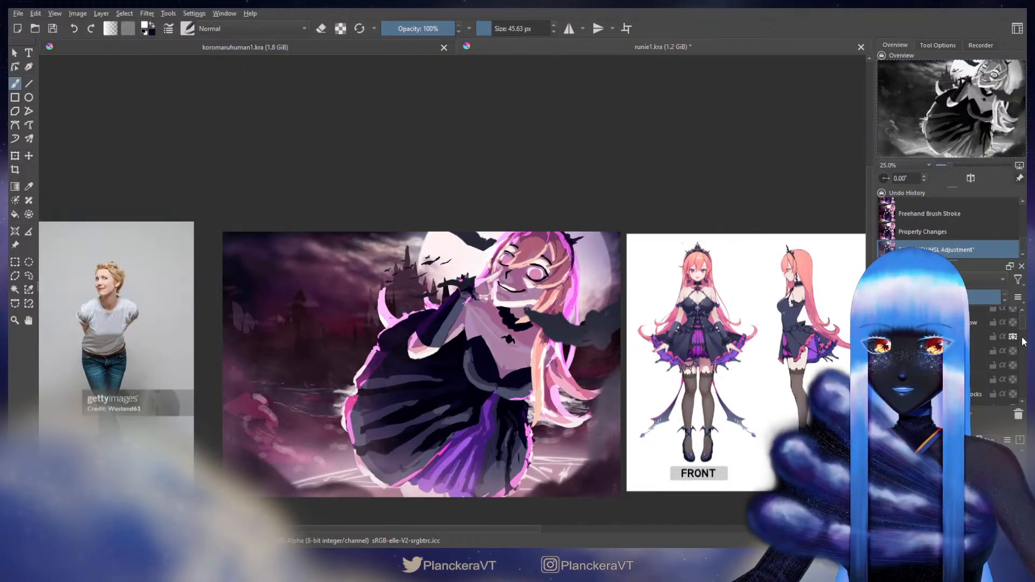
Select a background layer and paint thin moonlit highlights on the distant ruins at about 24 px with a colour sampled near the moon.
{"action": "left_click_drag", "start_coordinate": [1024, 370], "coordinate": [1024, 385]}
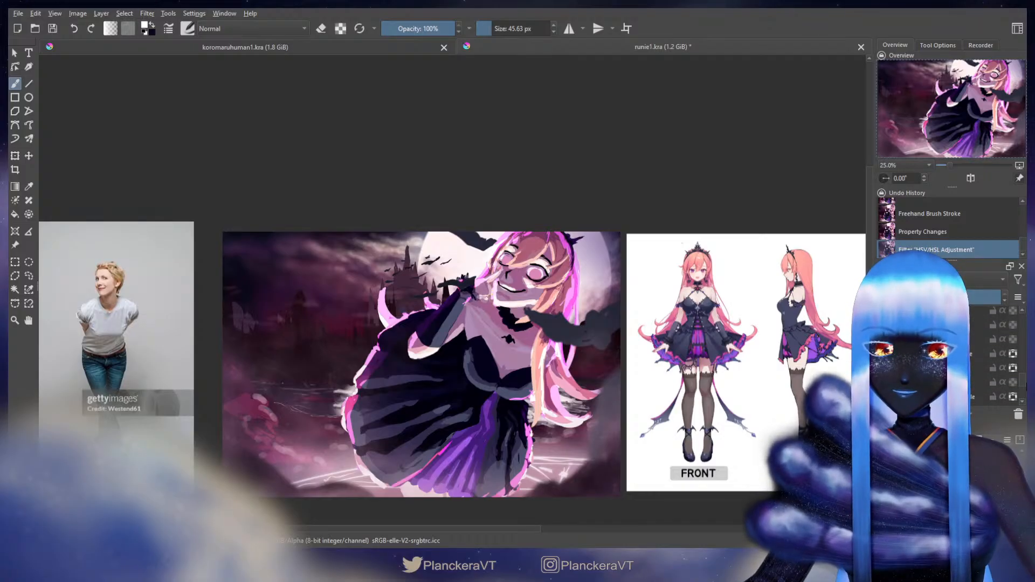
{"action": "left_click", "coordinate": [971, 384]}
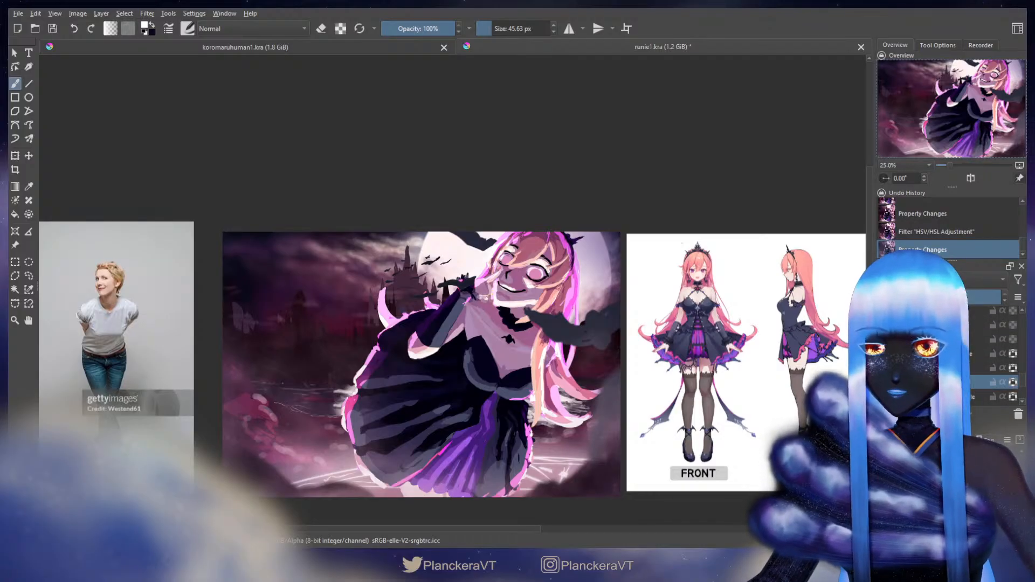
{"action": "left_click", "coordinate": [467, 260], "text": "ctrl"}
{"action": "left_click_drag", "start_coordinate": [467, 260], "coordinate": [439, 285]}
{"action": "mouse_move", "coordinate": [320, 357]}
{"action": "left_mouse_down"}
{"action": "mouse_move", "coordinate": [336, 357]}
{"action": "mouse_move", "coordinate": [314, 351]}
{"action": "mouse_move", "coordinate": [312, 294]}
{"action": "mouse_move", "coordinate": [302, 292]}
{"action": "mouse_move", "coordinate": [305, 318]}
{"action": "left_mouse_up"}
{"action": "key", "text": "ctrl+z"}
{"action": "left_click_drag", "start_coordinate": [311, 318], "coordinate": [316, 324]}
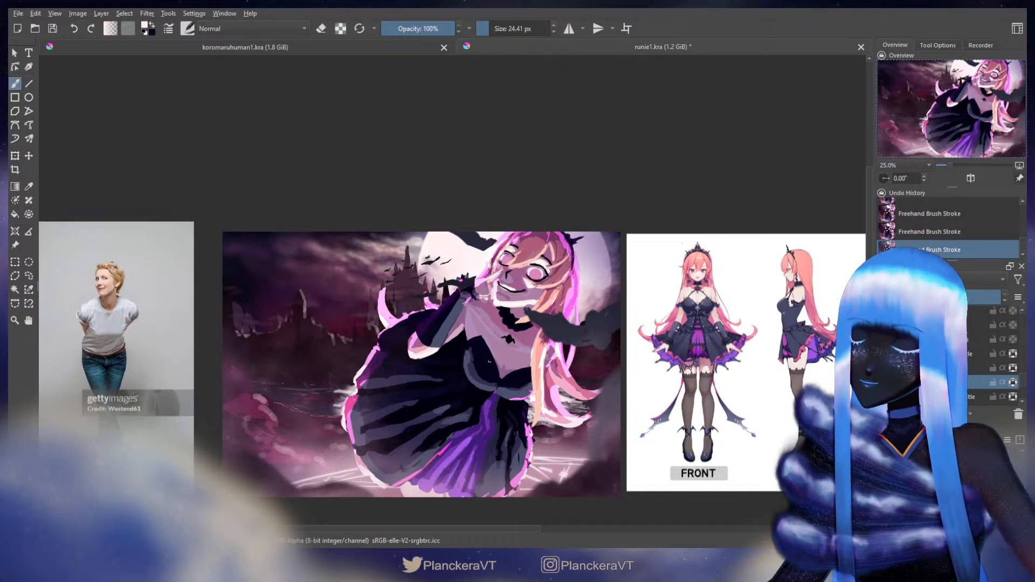
Paint light edges along the rocks below the distant ruins at about 51 px and apply an HSV/HSL adjustment to that layer.
{"action": "left_click", "coordinate": [927, 354]}
{"action": "mouse_move", "coordinate": [232, 298]}
{"action": "left_mouse_down", "text": "shift"}
{"action": "mouse_move", "coordinate": [233, 335]}
{"action": "mouse_move", "coordinate": [231, 296]}
{"action": "mouse_move", "coordinate": [236, 337]}
{"action": "mouse_move", "coordinate": [273, 347]}
{"action": "left_mouse_up", "text": "shift"}
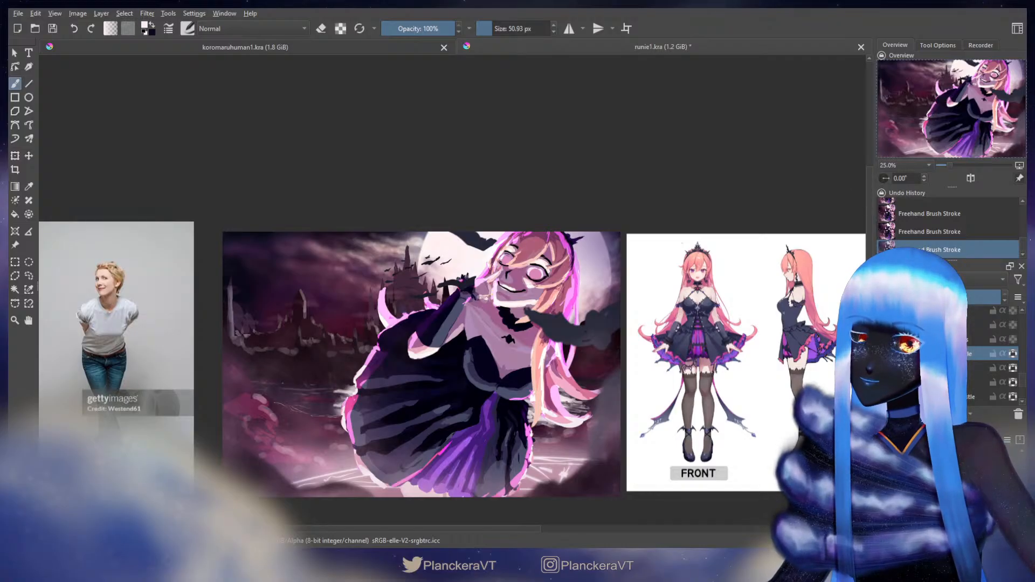
{"action": "left_click", "coordinate": [884, 248]}
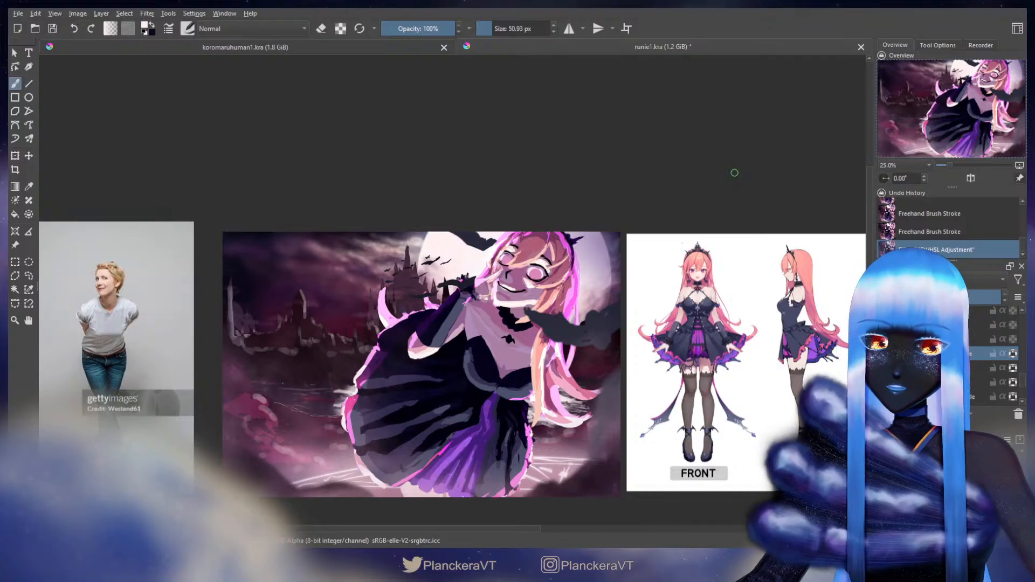
Select the main castle's layer and brush light strokes over its towers beside the moon at about 51 px.
{"action": "left_click", "coordinate": [983, 396]}
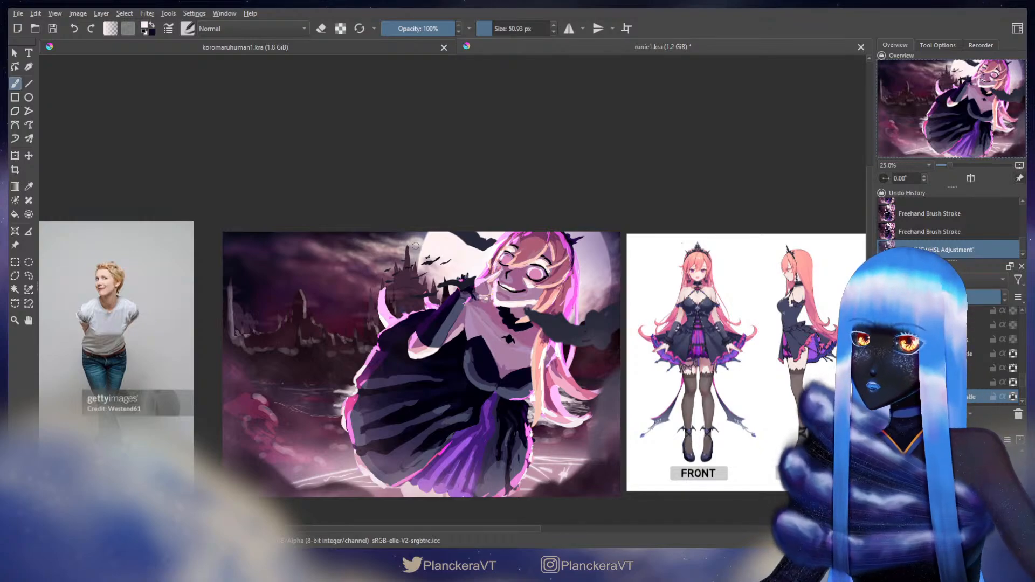
{"action": "left_click_drag", "start_coordinate": [413, 265], "coordinate": [420, 275]}
{"action": "left_click_drag", "start_coordinate": [422, 276], "coordinate": [426, 283]}
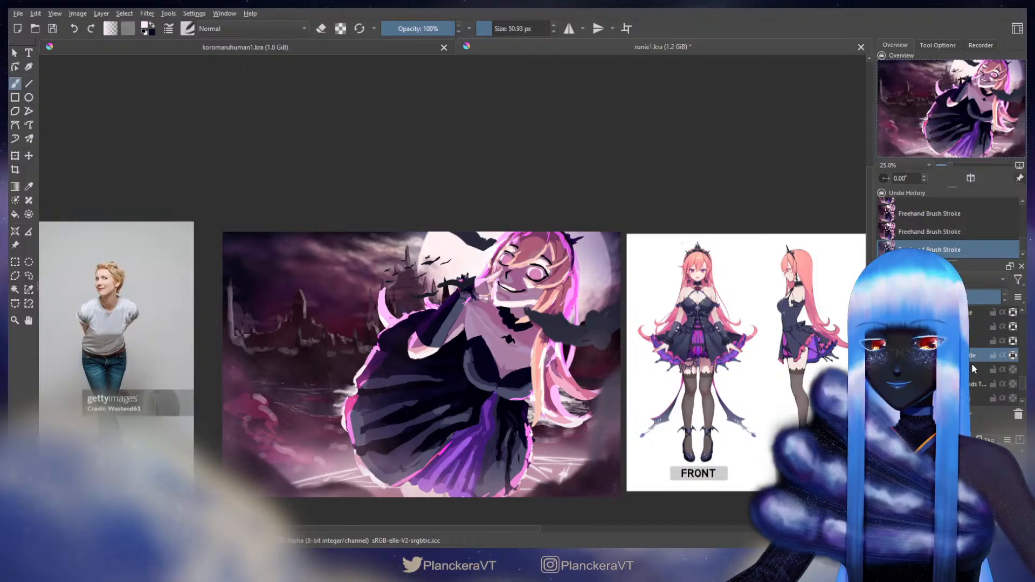
Select another background layer, undo trial strokes around the large bat, and place a dab below it at about 54 px.
{"action": "scroll", "coordinate": [969, 364], "scroll_direction": "up", "scroll_amount": 1}
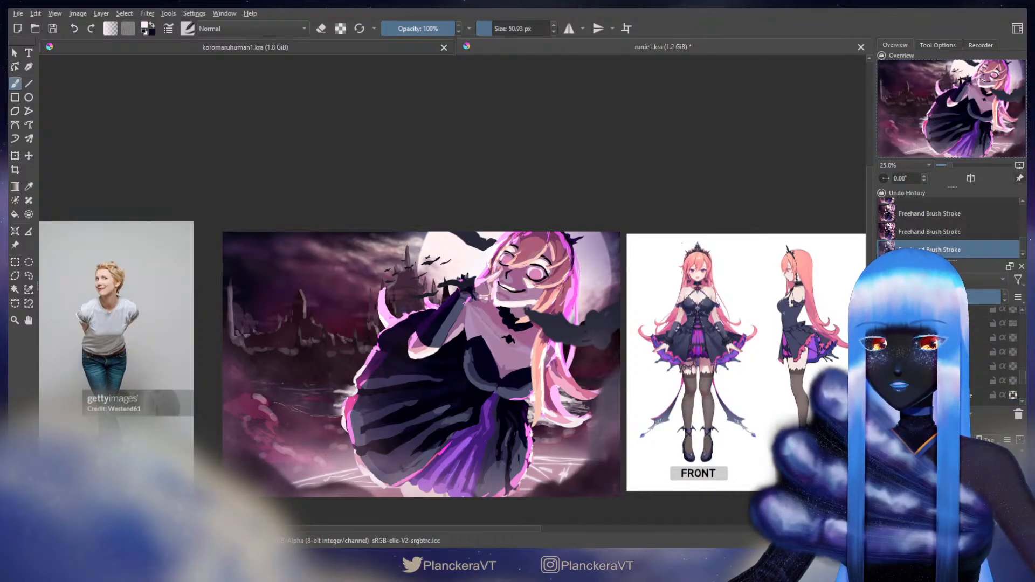
{"action": "left_click", "coordinate": [969, 352]}
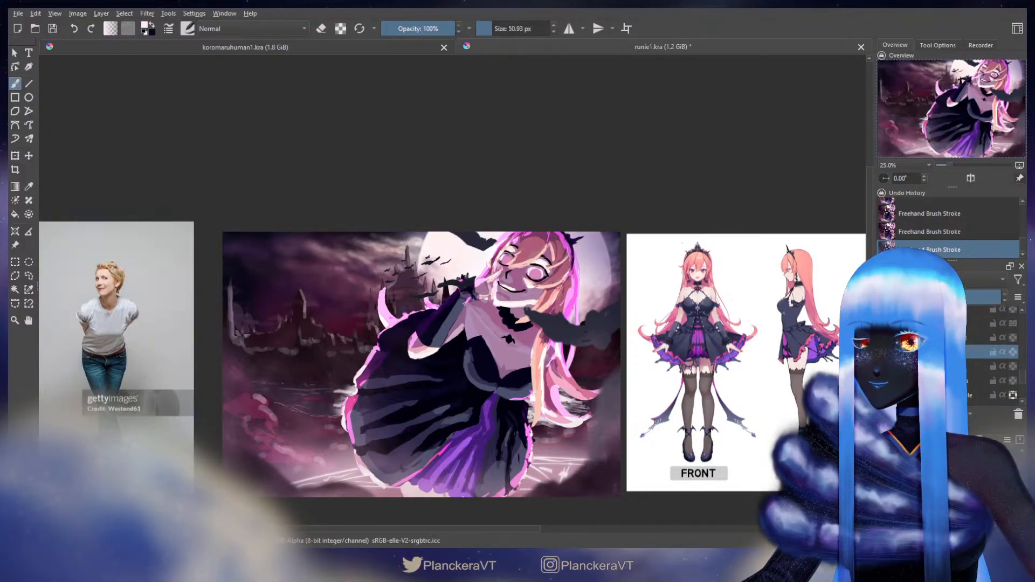
{"action": "left_click_drag", "start_coordinate": [582, 321], "coordinate": [588, 322], "text": "shift"}
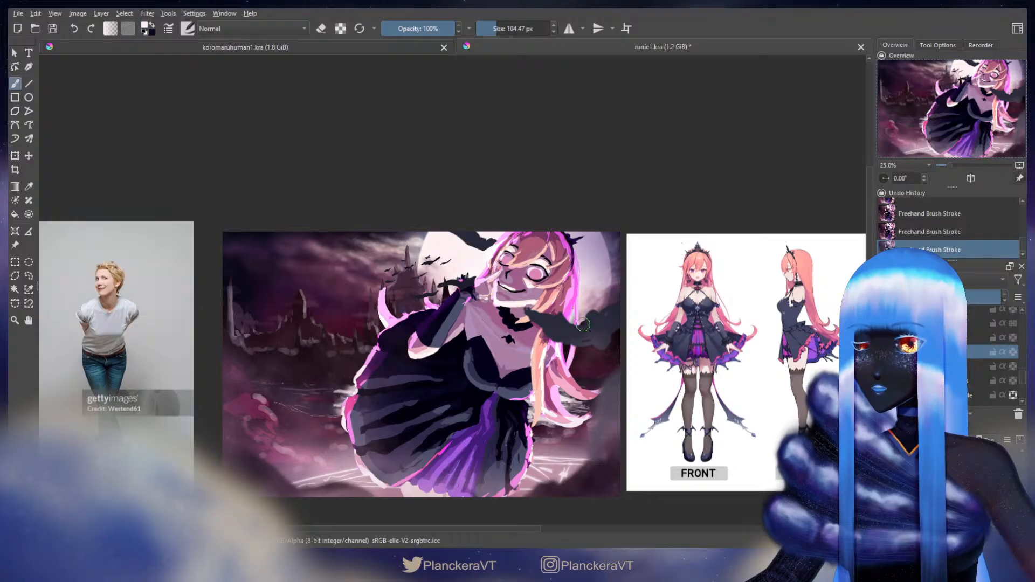
{"action": "key", "text": "ctrl+z"}
{"action": "key", "text": "ctrl+z"}
{"action": "left_click_drag", "start_coordinate": [596, 352], "coordinate": [589, 352], "text": "shift"}
{"action": "key", "text": "ctrl+z"}
{"action": "left_click", "coordinate": [591, 349]}
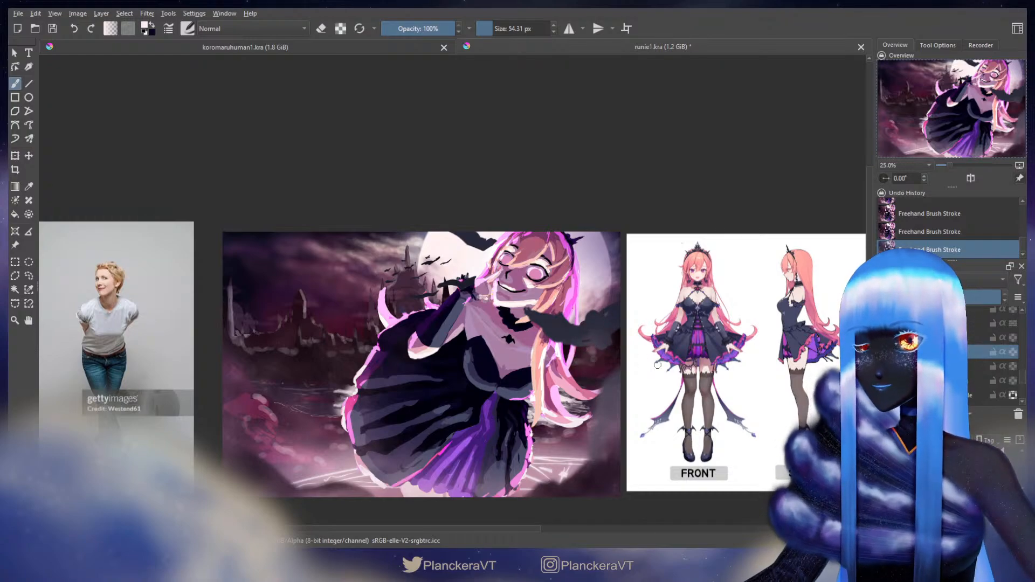
Examine the whole painting's values in greyscale beside the reference images, and return it to colour.
{"action": "scroll", "coordinate": [992, 356], "scroll_direction": "up", "scroll_amount": 5}
{"action": "scroll", "coordinate": [991, 356], "scroll_direction": "up", "scroll_amount": 4}
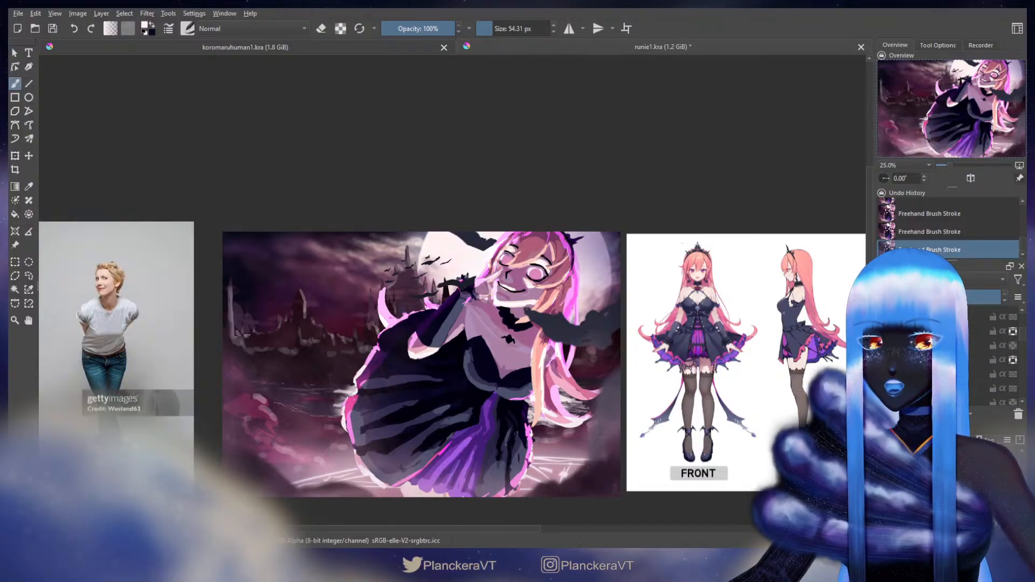
{"action": "left_click", "coordinate": [884, 314]}
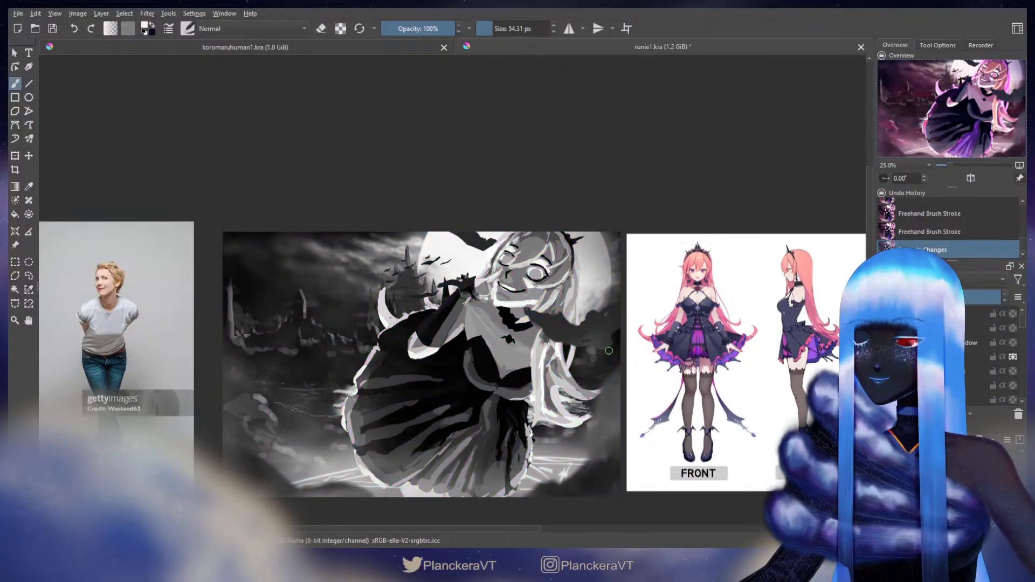
{"action": "scroll", "coordinate": [609, 349], "scroll_direction": "down", "scroll_amount": 2}
{"action": "left_click_drag", "start_coordinate": [632, 374], "coordinate": [648, 350]}
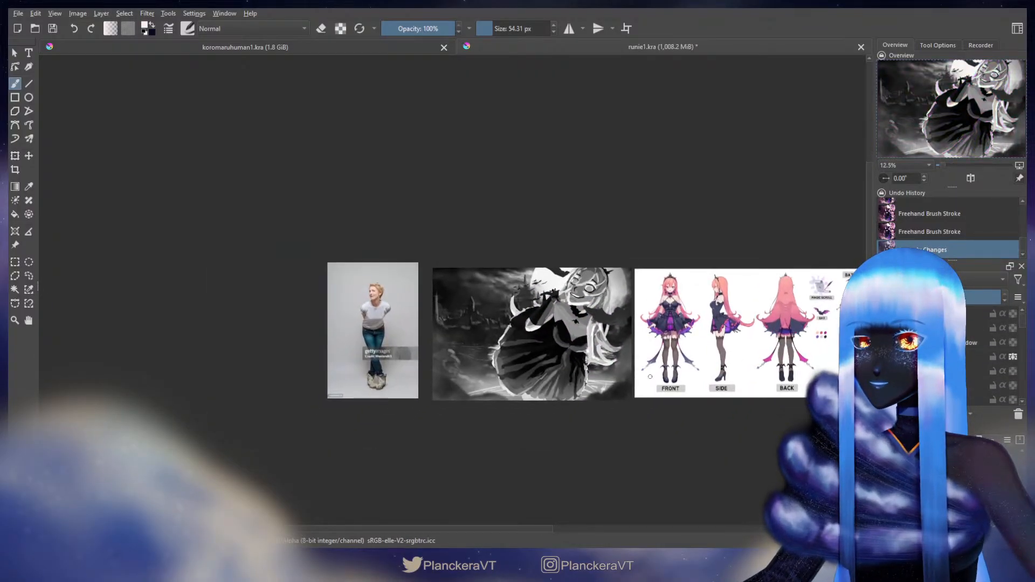
{"action": "scroll", "coordinate": [650, 376], "scroll_direction": "up", "scroll_amount": 1}
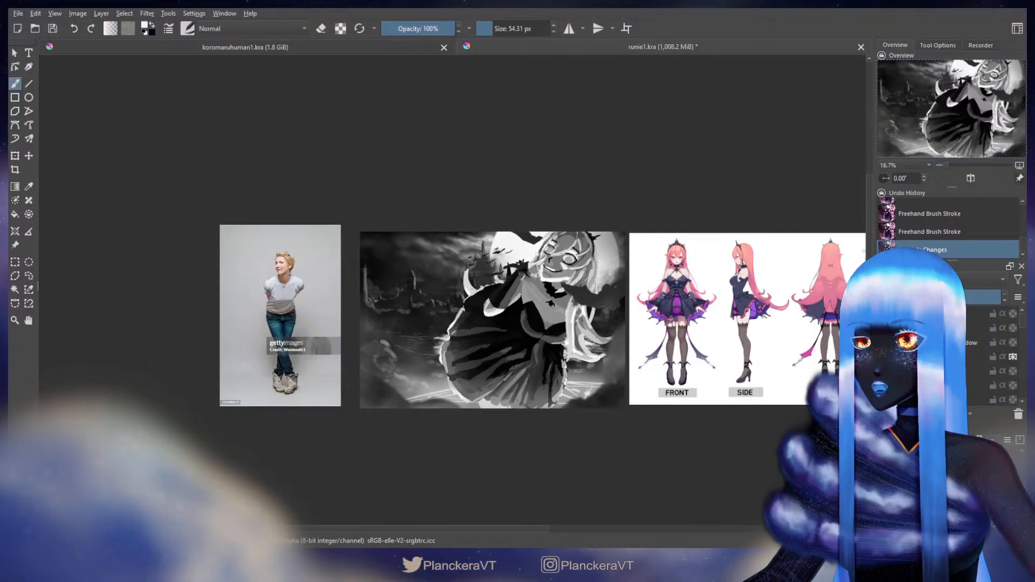
{"action": "left_click_drag", "start_coordinate": [603, 370], "coordinate": [603, 396]}
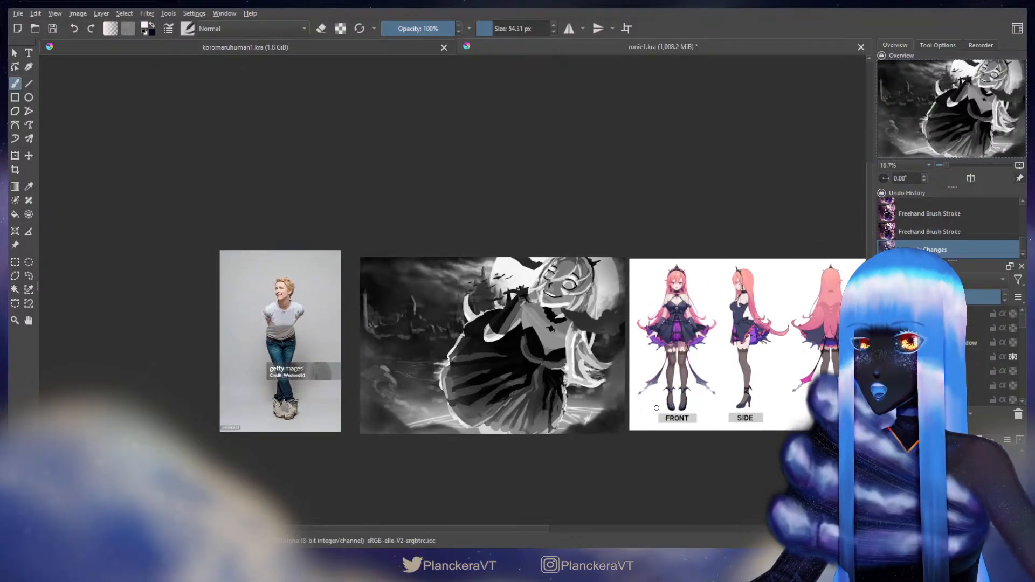
{"action": "key", "text": "ctrl+z"}
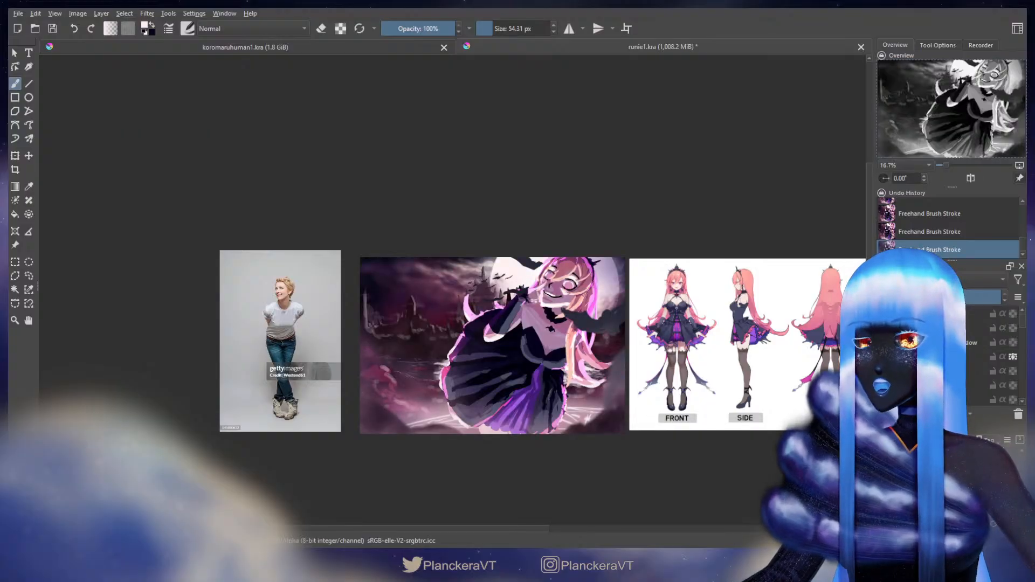
{"action": "scroll", "coordinate": [565, 333], "scroll_direction": "up", "scroll_amount": 2}
{"action": "scroll", "coordinate": [565, 333], "scroll_direction": "down", "scroll_amount": 1}
{"action": "left_click_drag", "start_coordinate": [582, 365], "coordinate": [598, 341]}
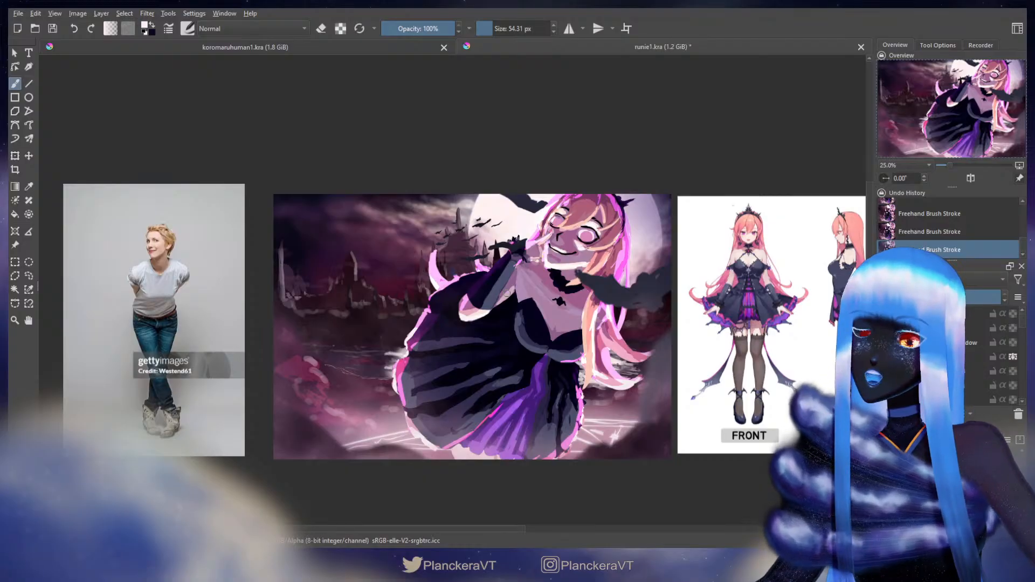
Select the layers of the character's bent arm and try adjusting the arm's placement with the Transform tool.
{"action": "left_click_drag", "start_coordinate": [1022, 324], "coordinate": [1024, 360]}
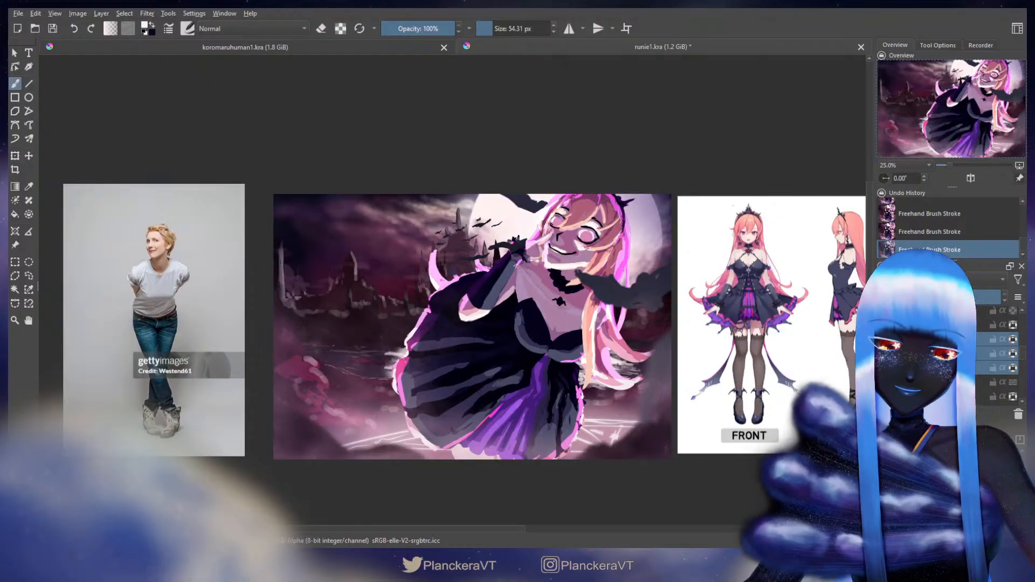
{"action": "key", "text": "t"}
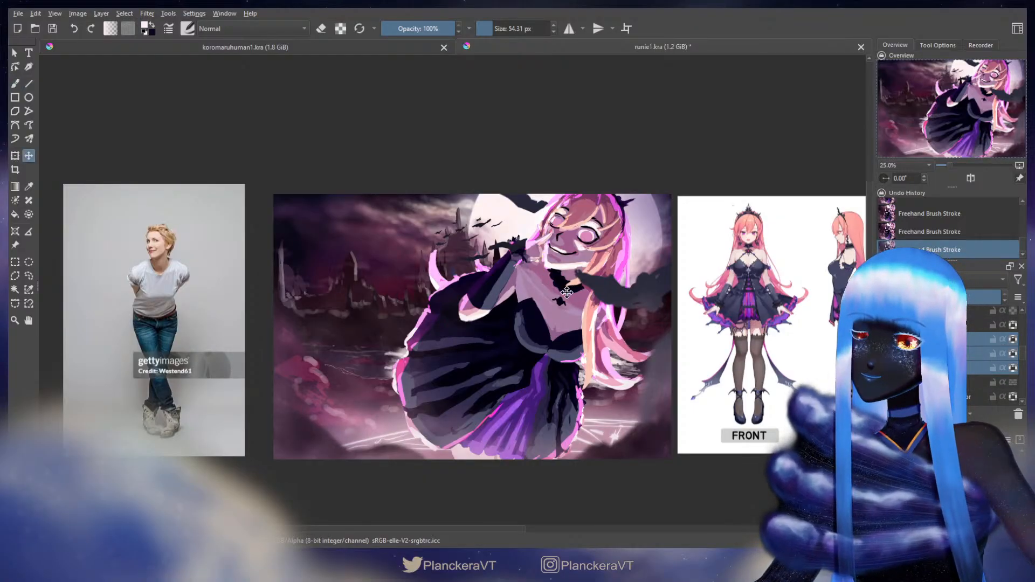
{"action": "key", "text": "ctrl+t"}
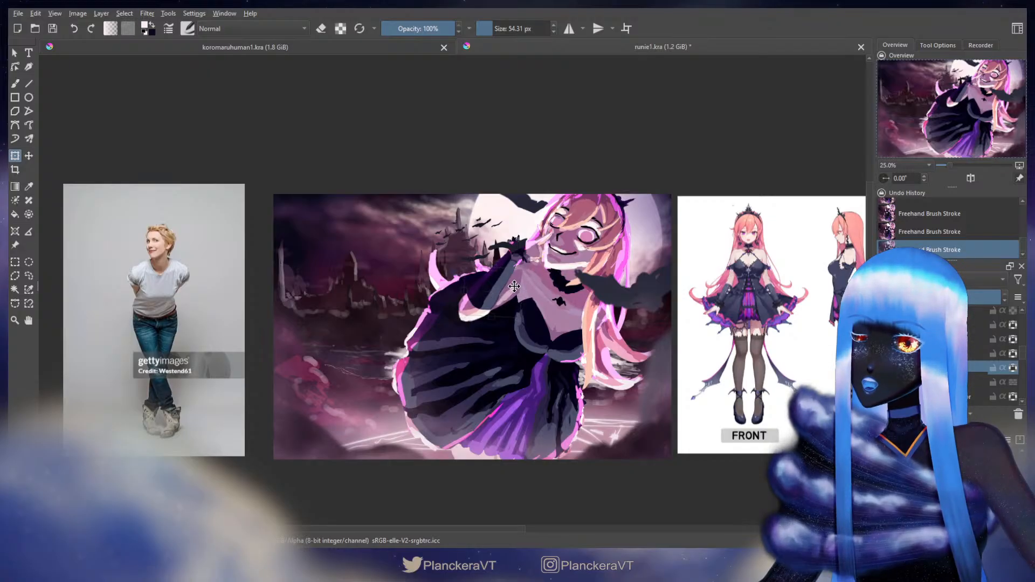
{"action": "key", "text": "b"}
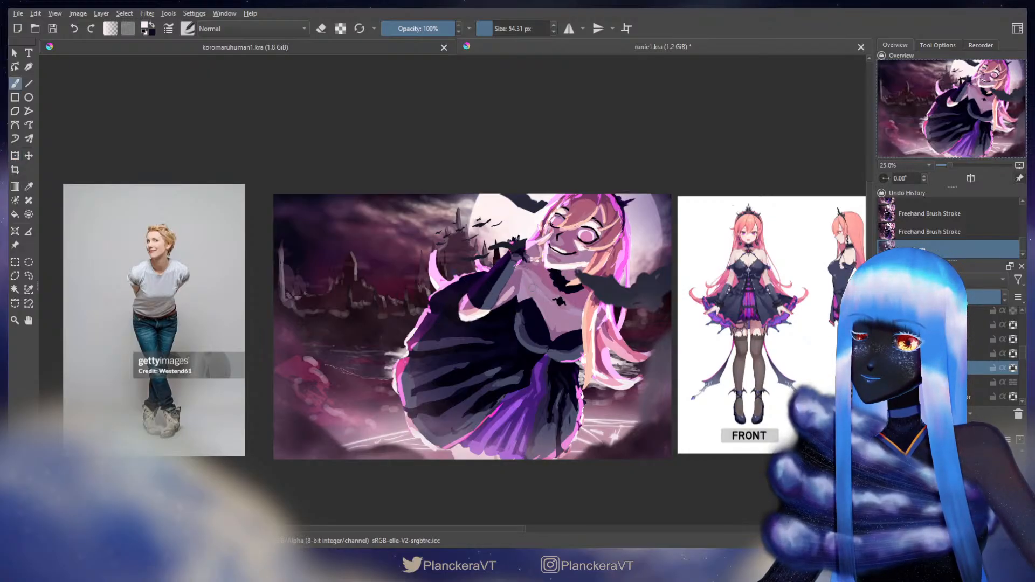
Try erasing near the bent arm's shoulder on another layer at about 99 px, and undo both the erasure and the arm transform.
{"action": "left_click_drag", "start_coordinate": [1022, 353], "coordinate": [1022, 364]}
{"action": "left_click", "coordinate": [974, 387]}
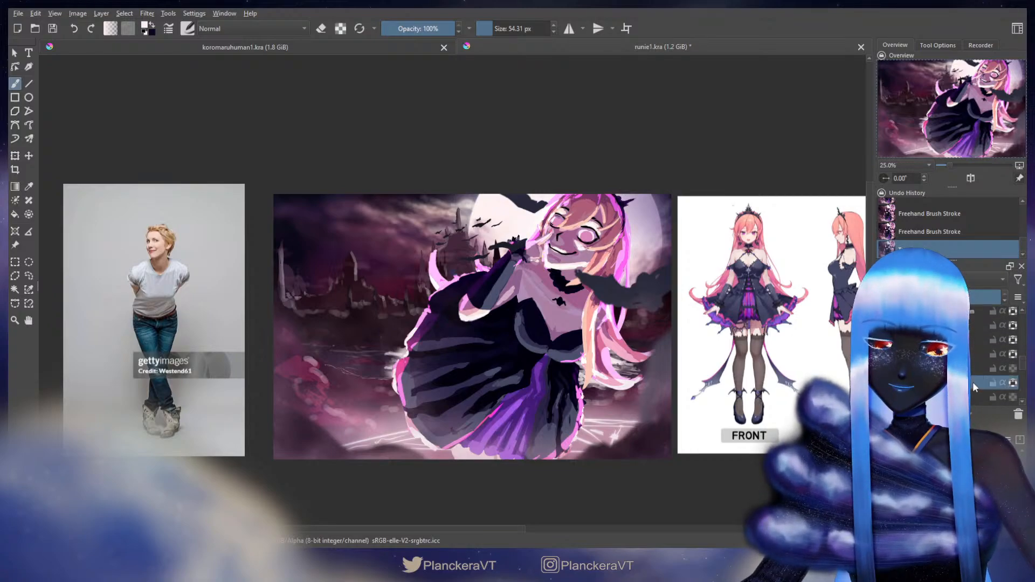
{"action": "key", "text": "e"}
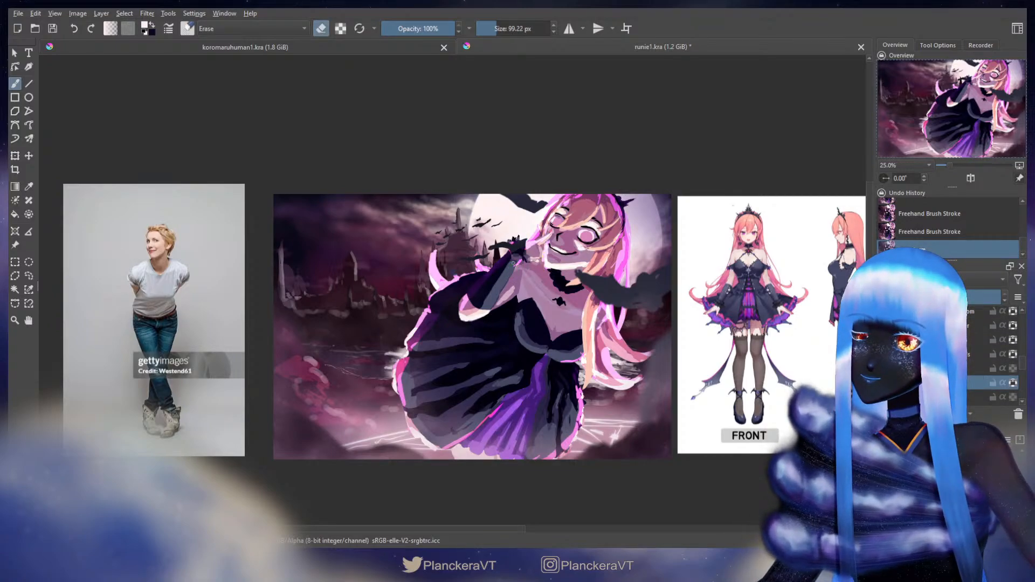
{"action": "left_click_drag", "start_coordinate": [520, 262], "coordinate": [524, 259]}
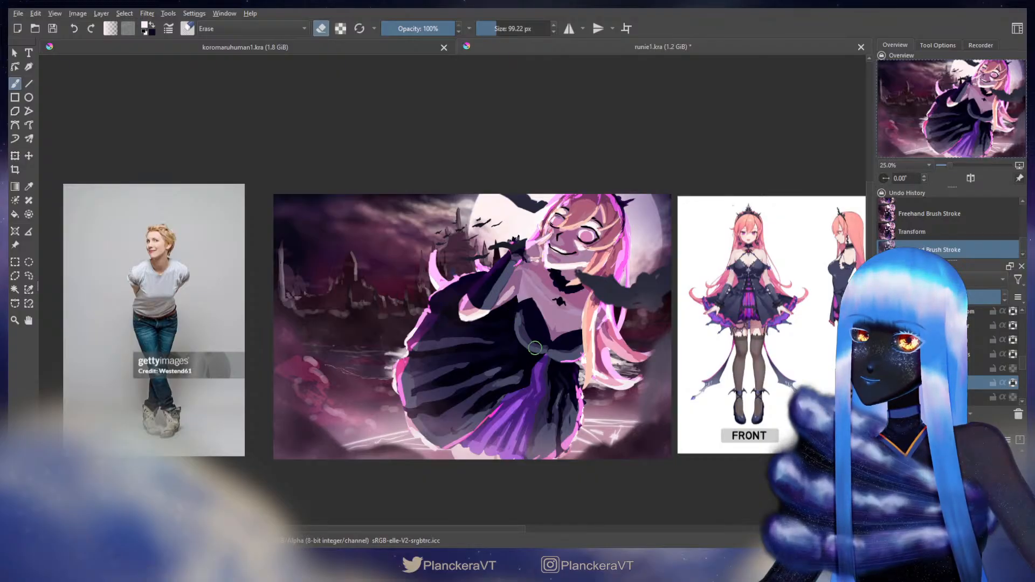
{"action": "key", "text": "ctrl+z"}
{"action": "key", "text": "ctrl+z"}
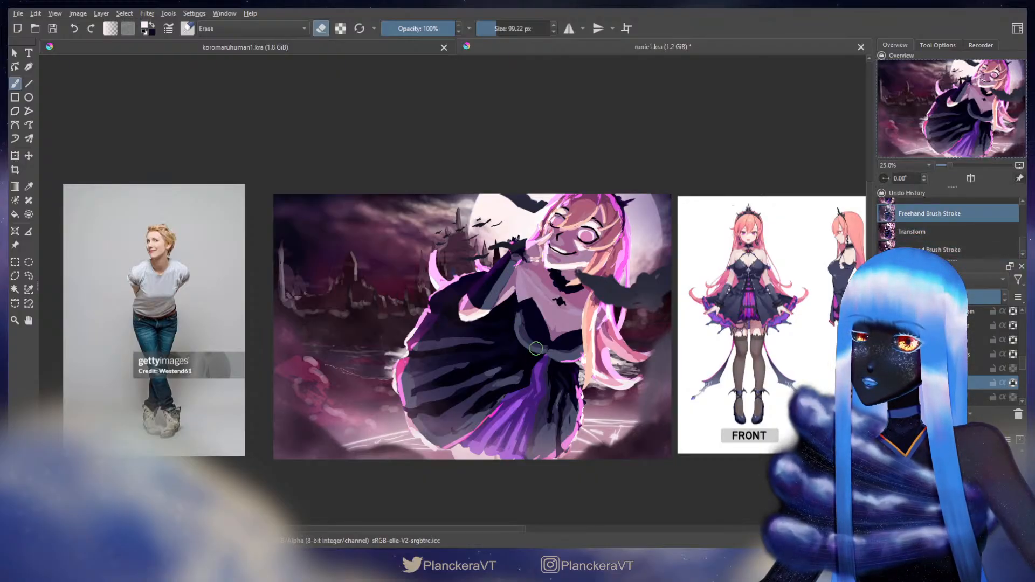
{"action": "key", "text": "e"}
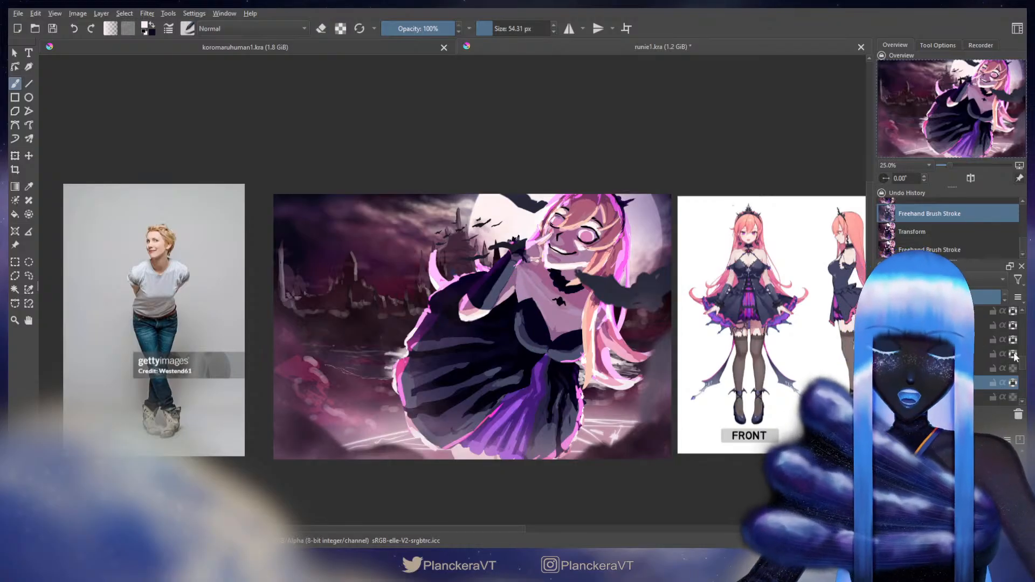
Select the three layers of the bent arm together, rotate and reposition them slightly against the torso, and save the painting.
{"action": "left_click_drag", "start_coordinate": [1022, 363], "coordinate": [1023, 353]}
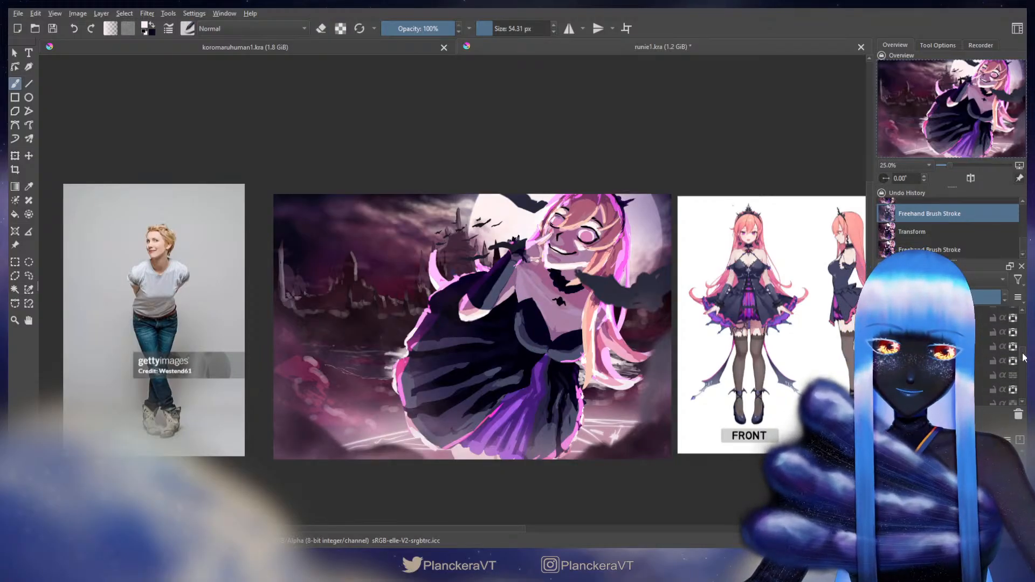
{"action": "left_click", "coordinate": [977, 361]}
{"action": "left_click", "coordinate": [977, 347], "text": "ctrl"}
{"action": "left_click", "coordinate": [977, 332], "text": "ctrl"}
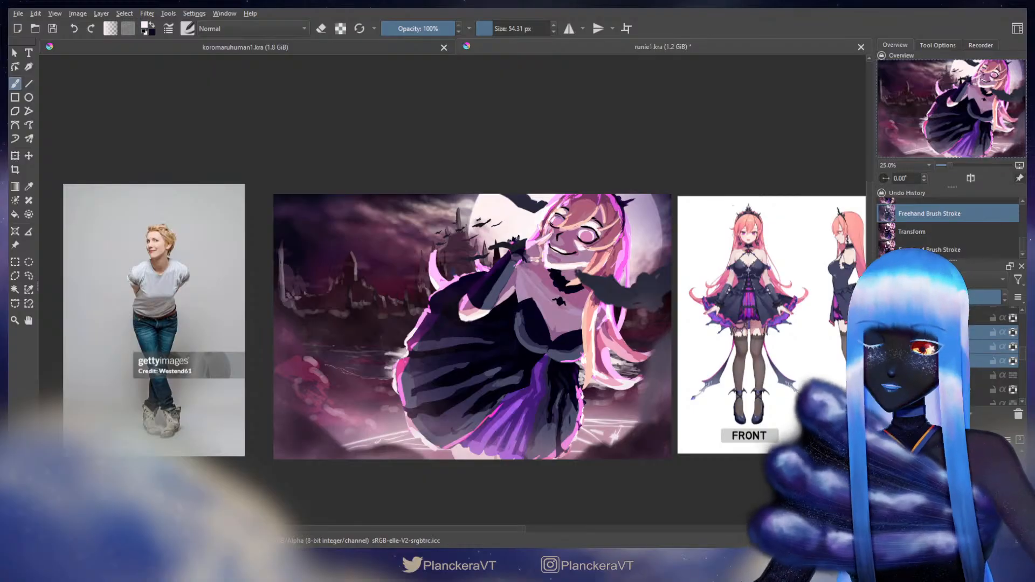
{"action": "key", "text": "ctrl+t"}
{"action": "left_click_drag", "start_coordinate": [479, 306], "coordinate": [549, 285]}
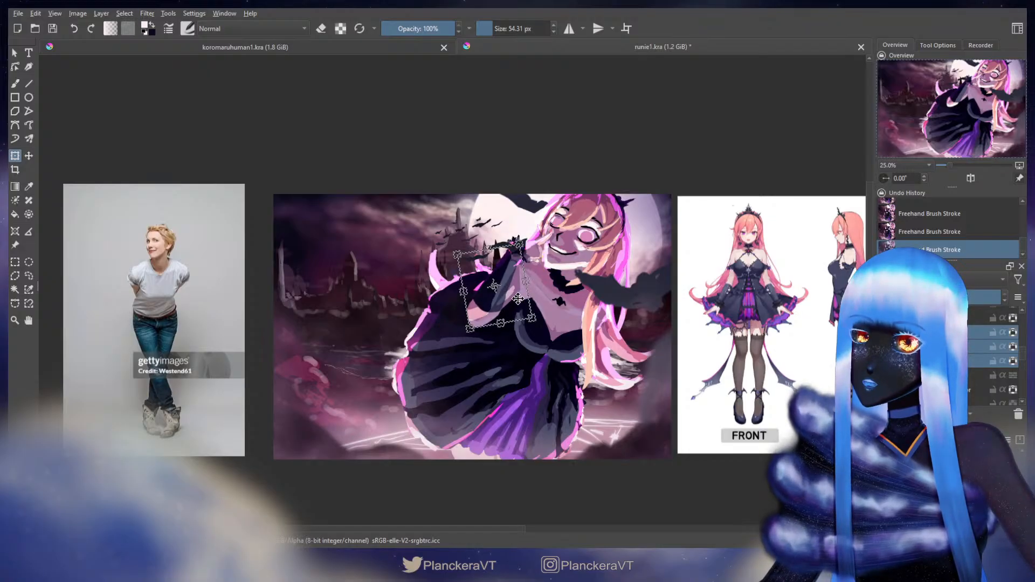
{"action": "key", "text": "b"}
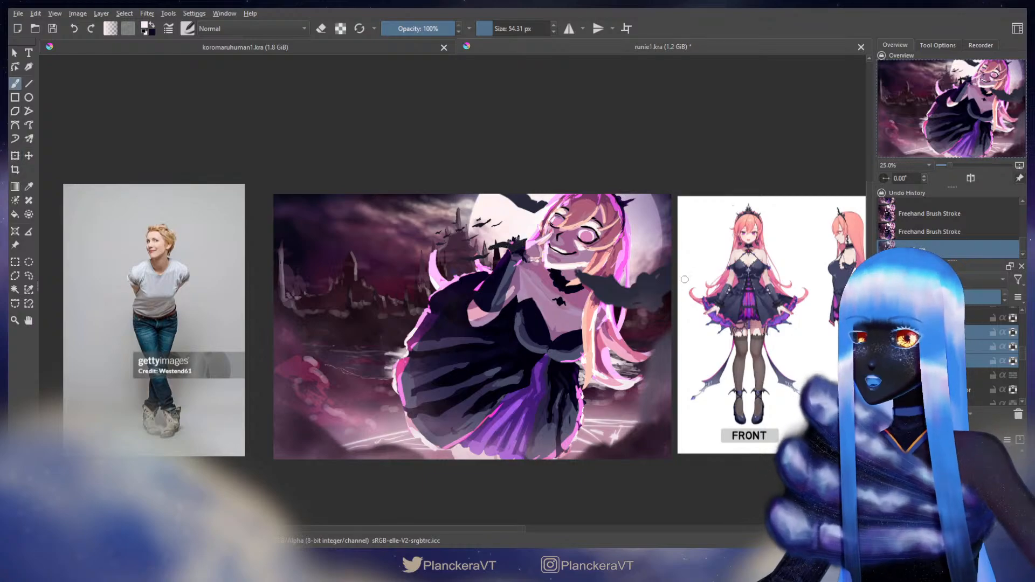
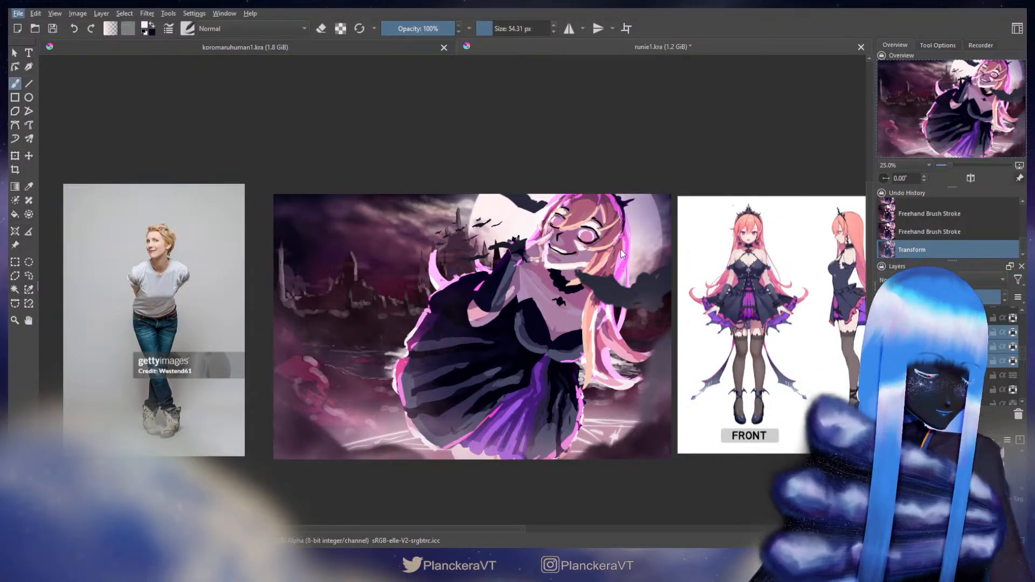
{"action": "key", "text": "ctrl+s"}
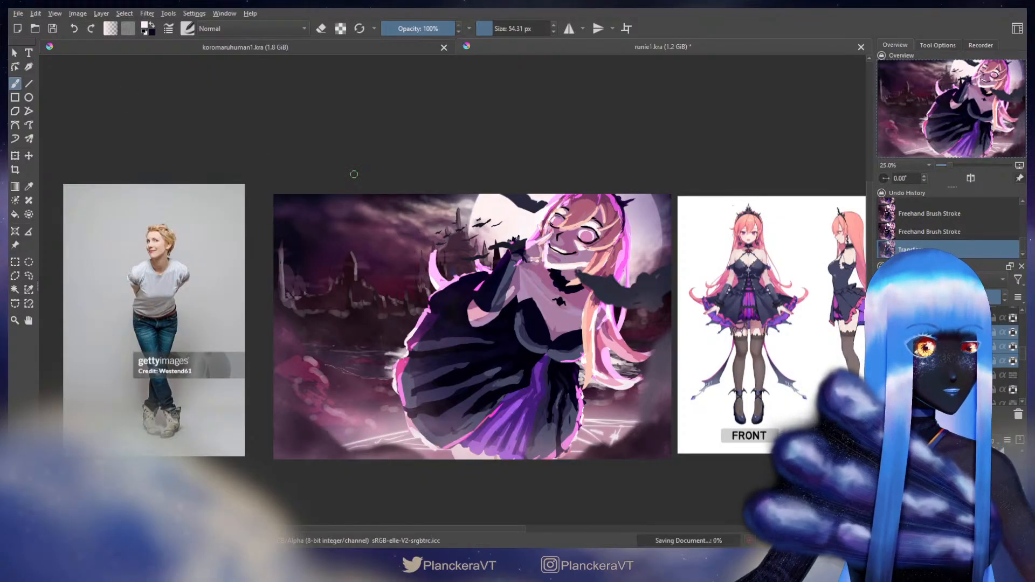